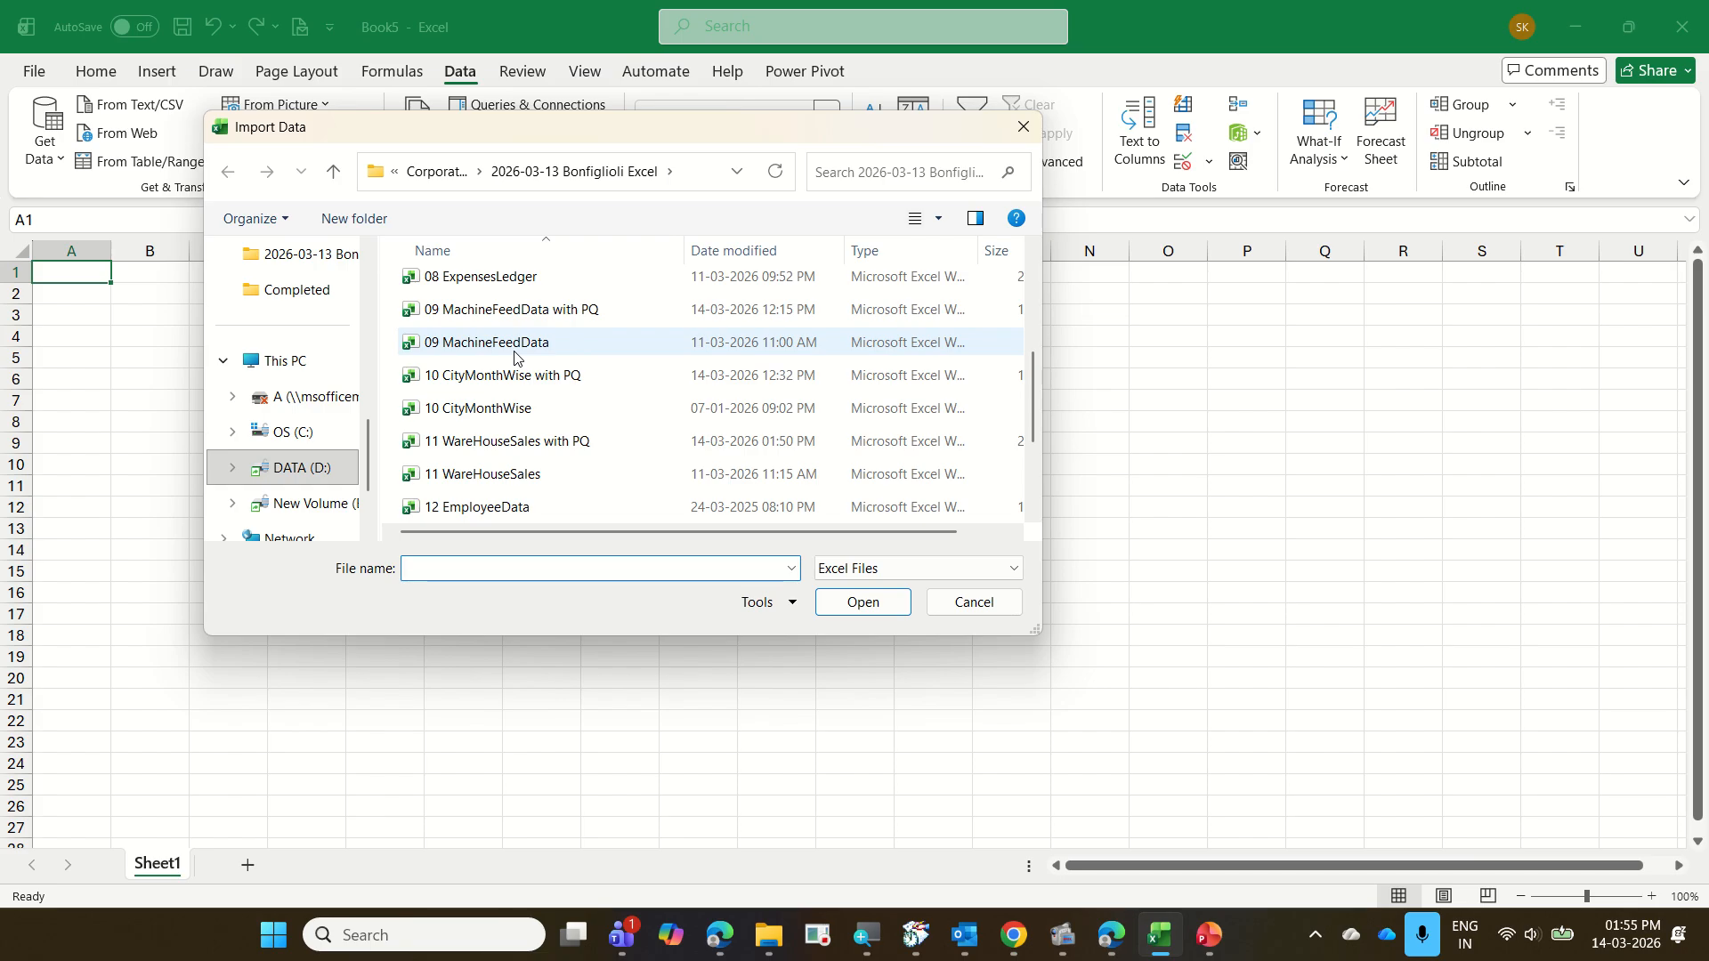
Import the 12 EmployeeData workbook with the BLR, CHE, HO, HYD, KOL and MUM sheets selected, and open them for transformation
click(537, 508)
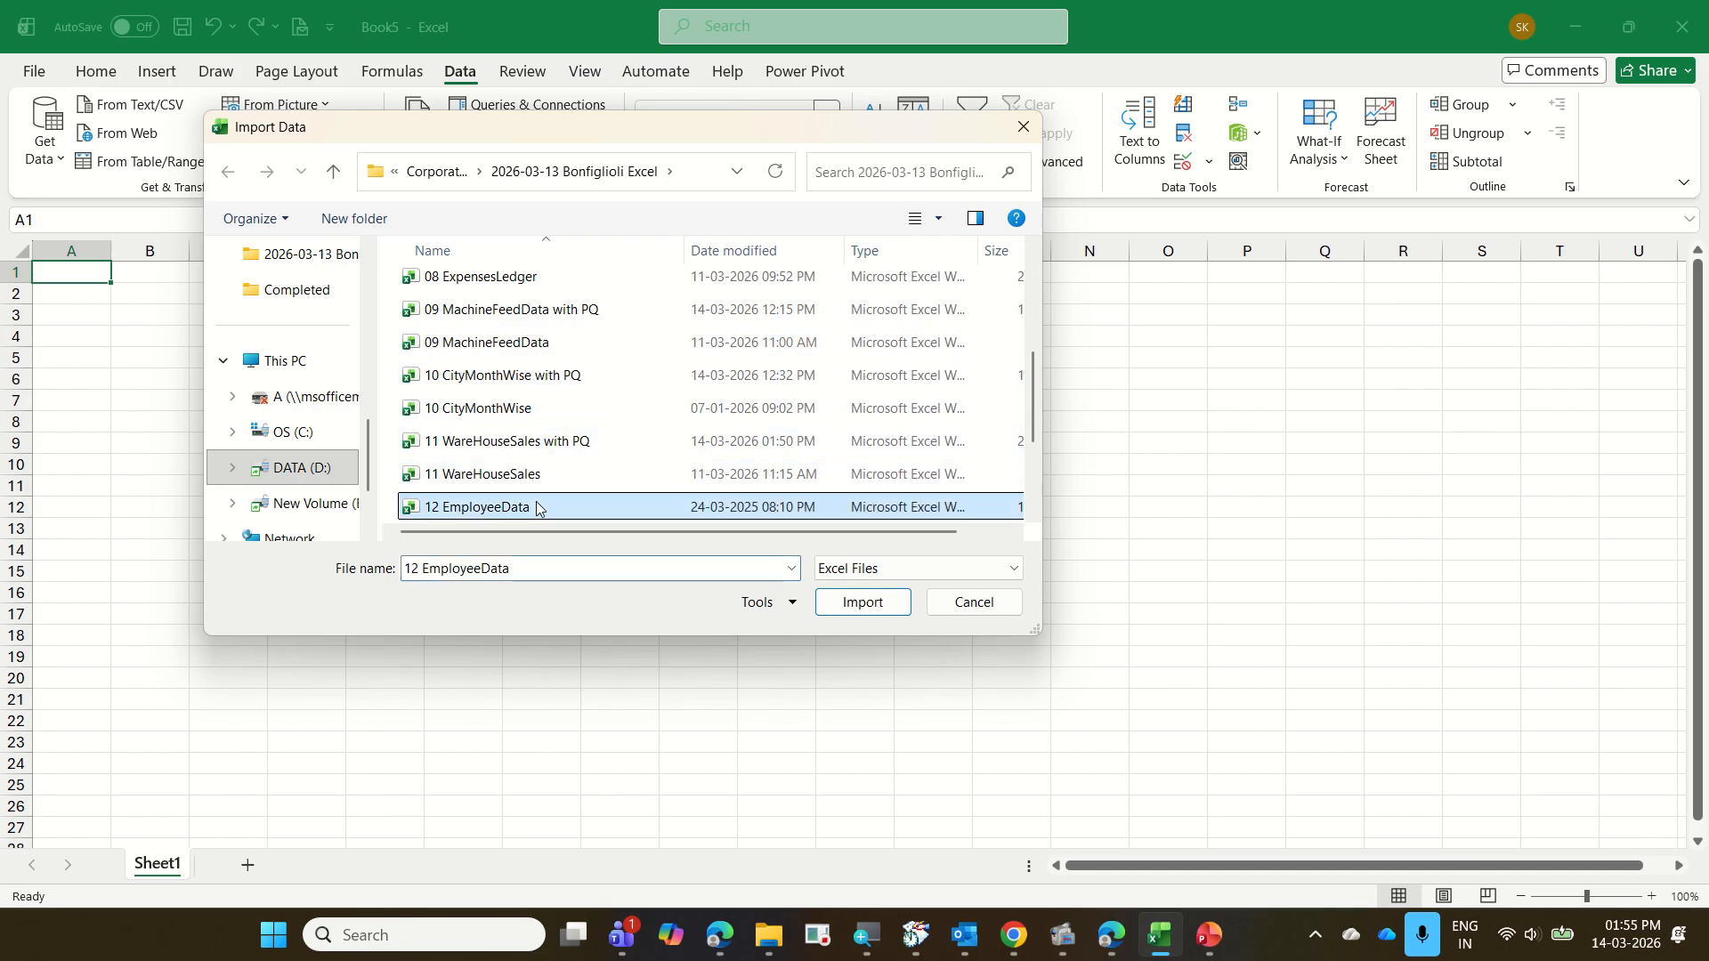
click(896, 609)
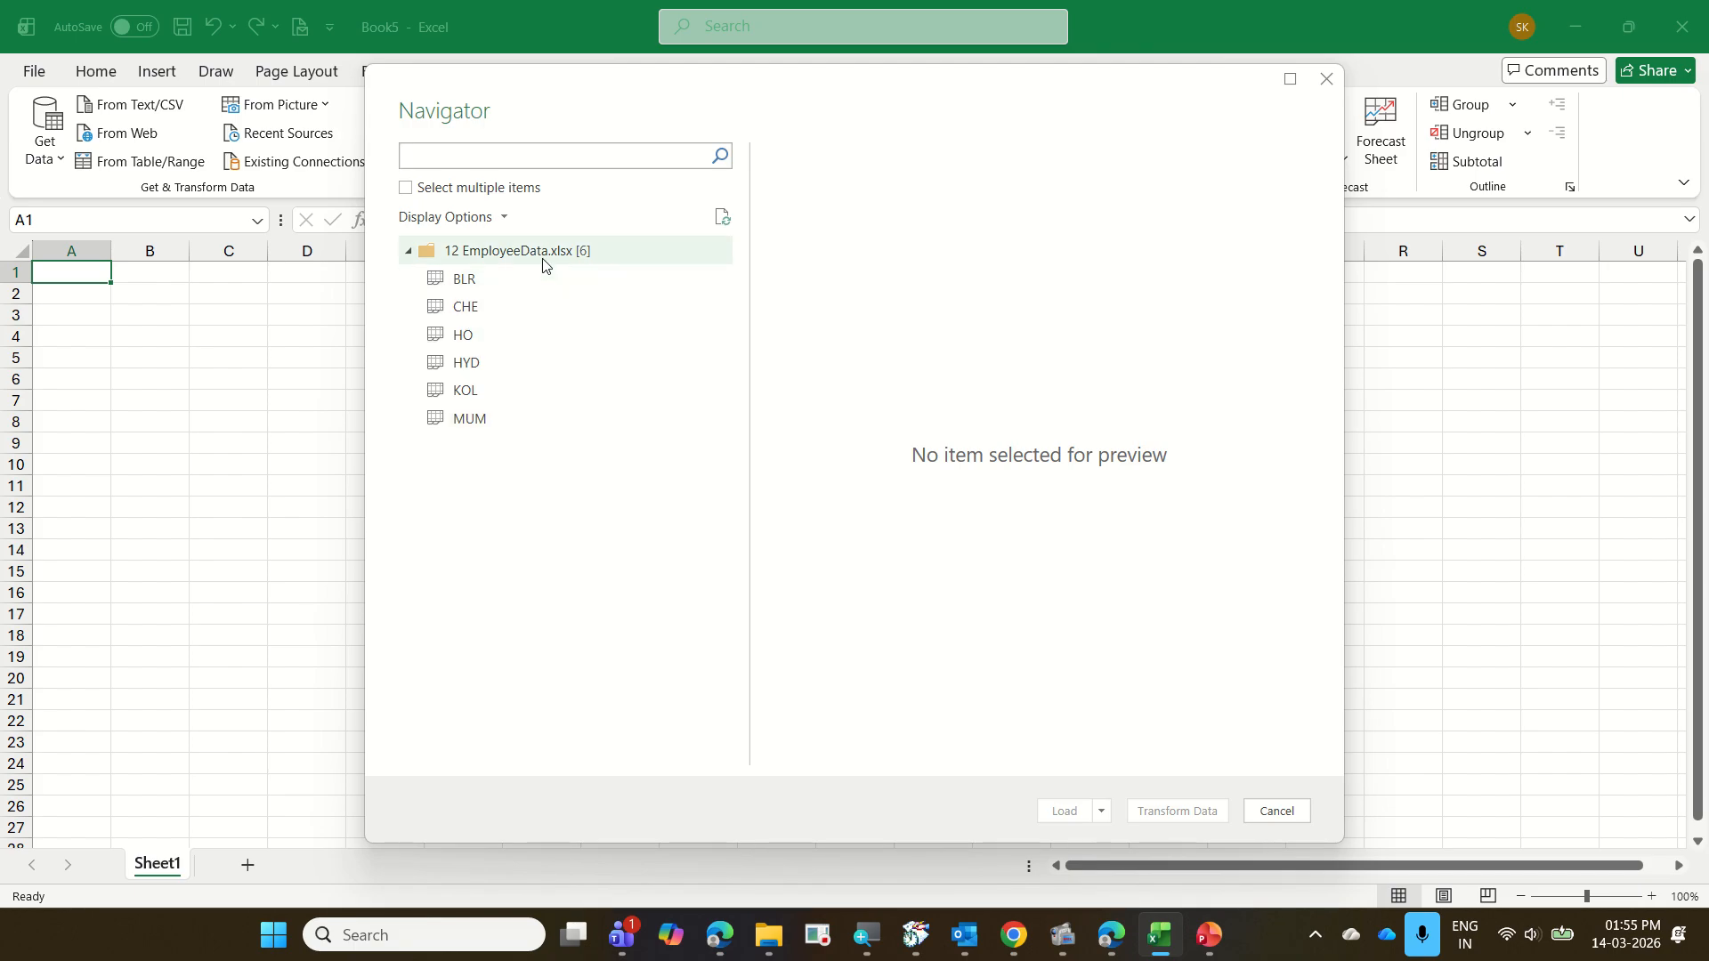
click(406, 189)
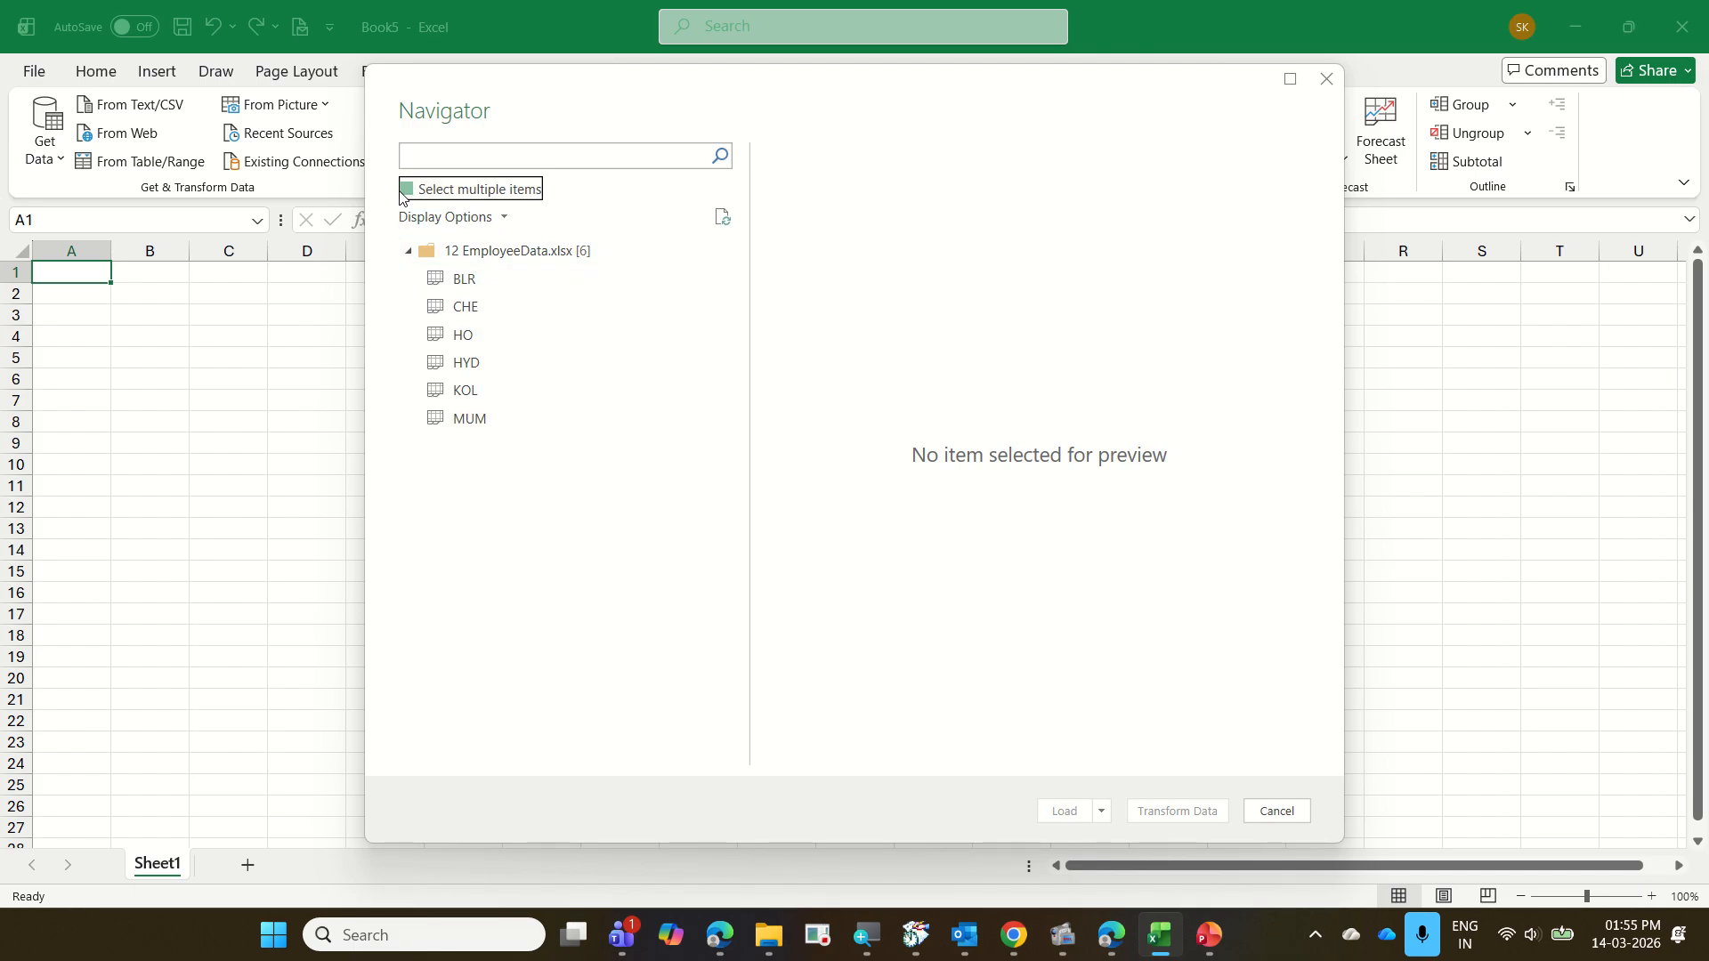
click(507, 283)
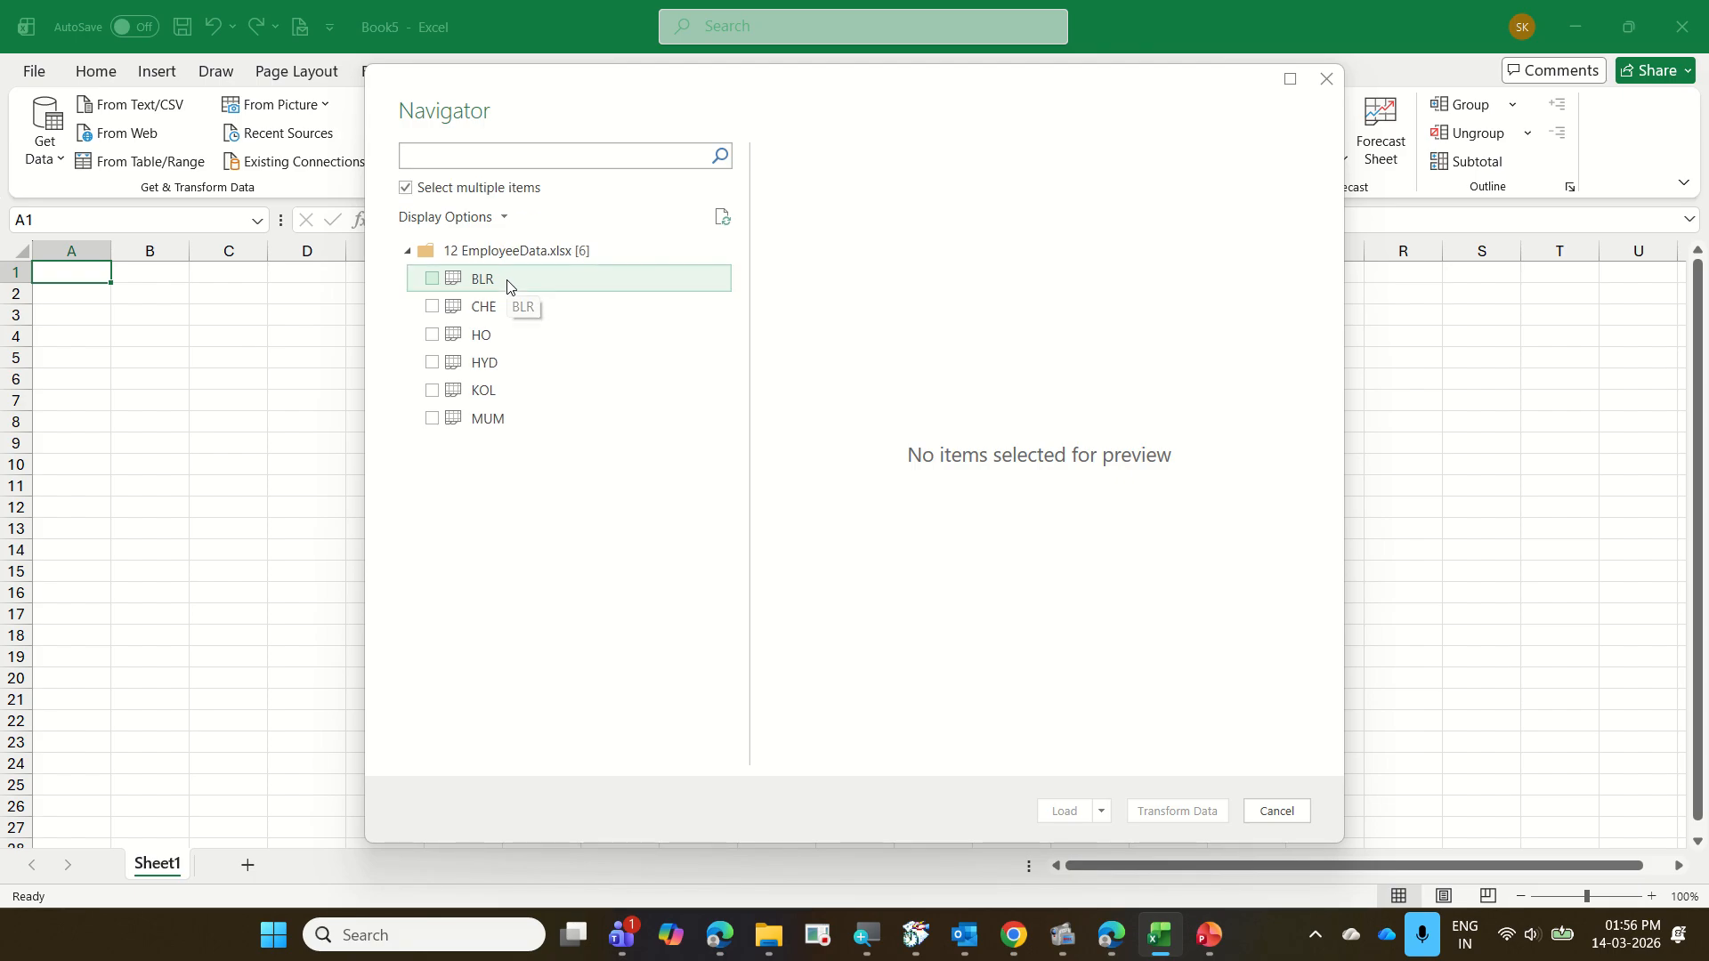
shift+click(571, 413)
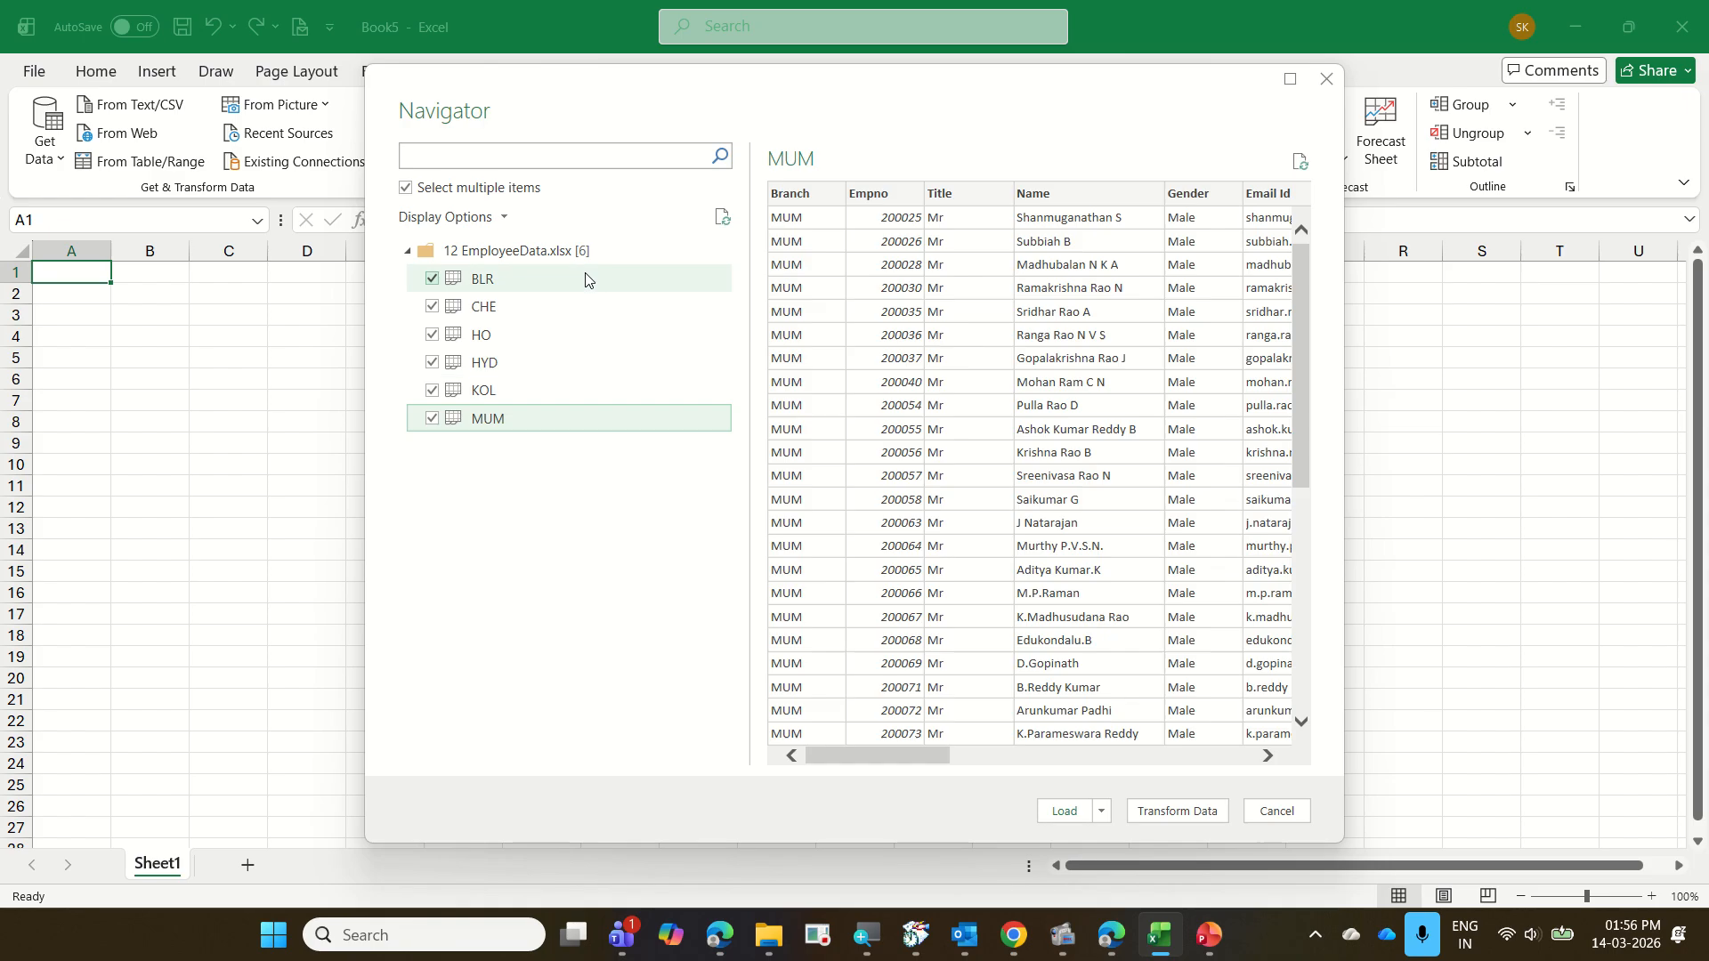
click(1164, 812)
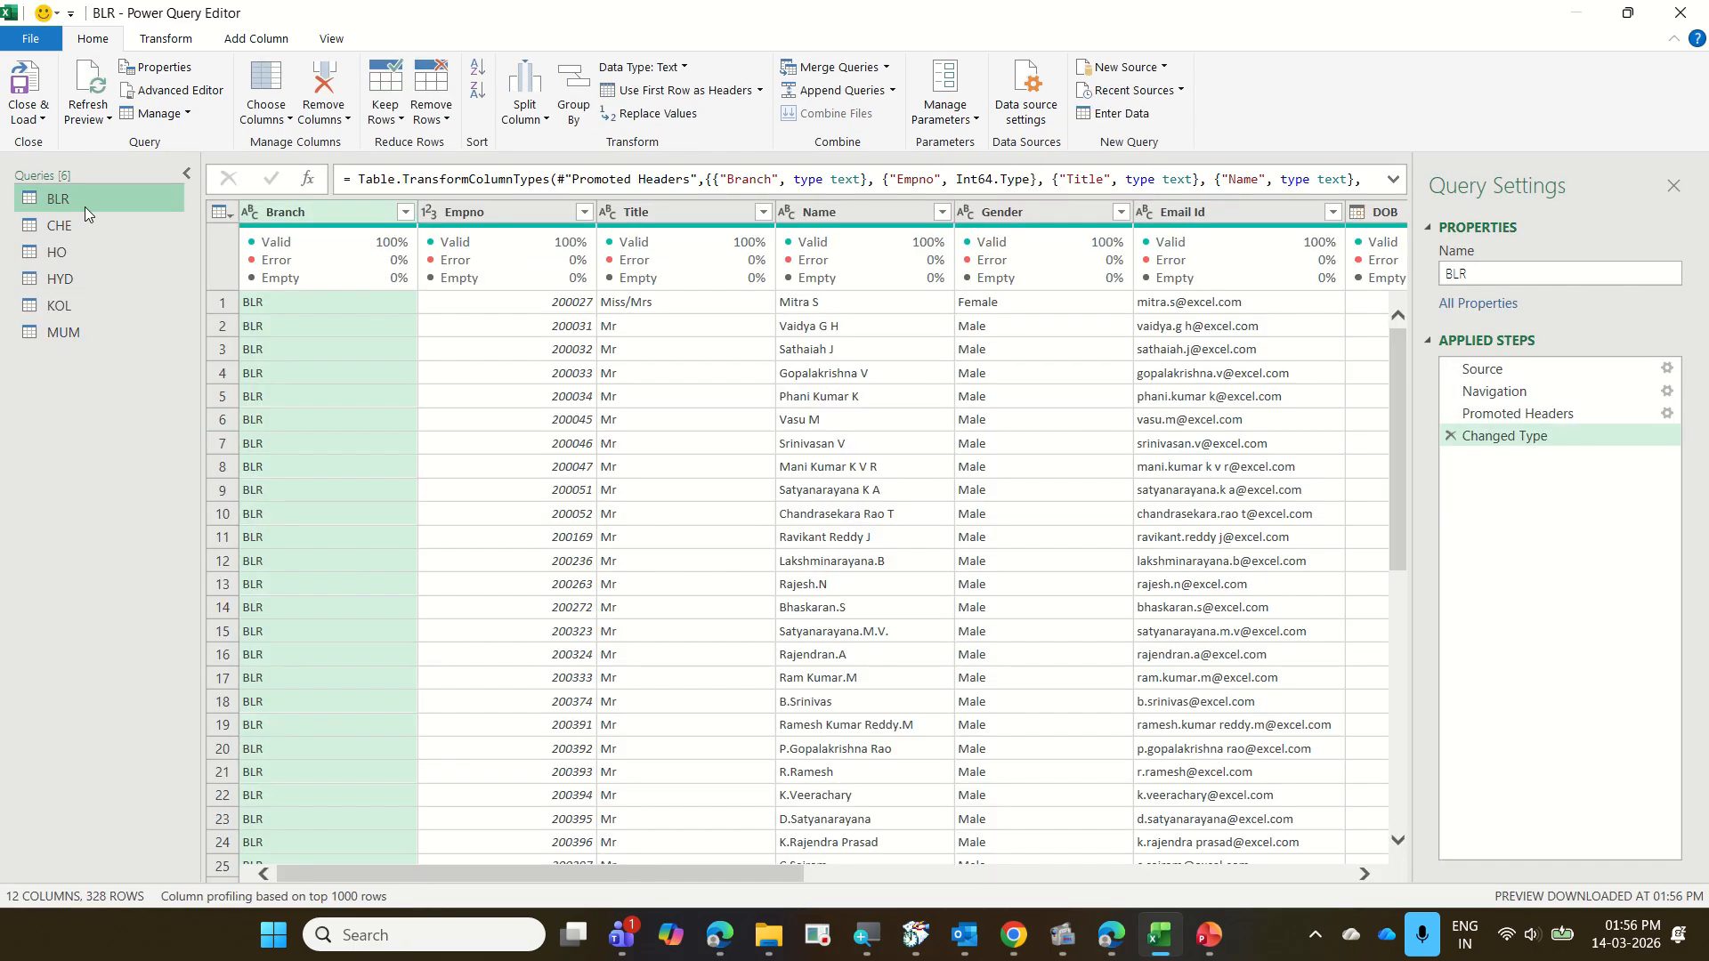
Examine the columns and data of the BLR, CHE, HO, HYD, KOL and MUM queries one after another
drag(486, 873, 1073, 885)
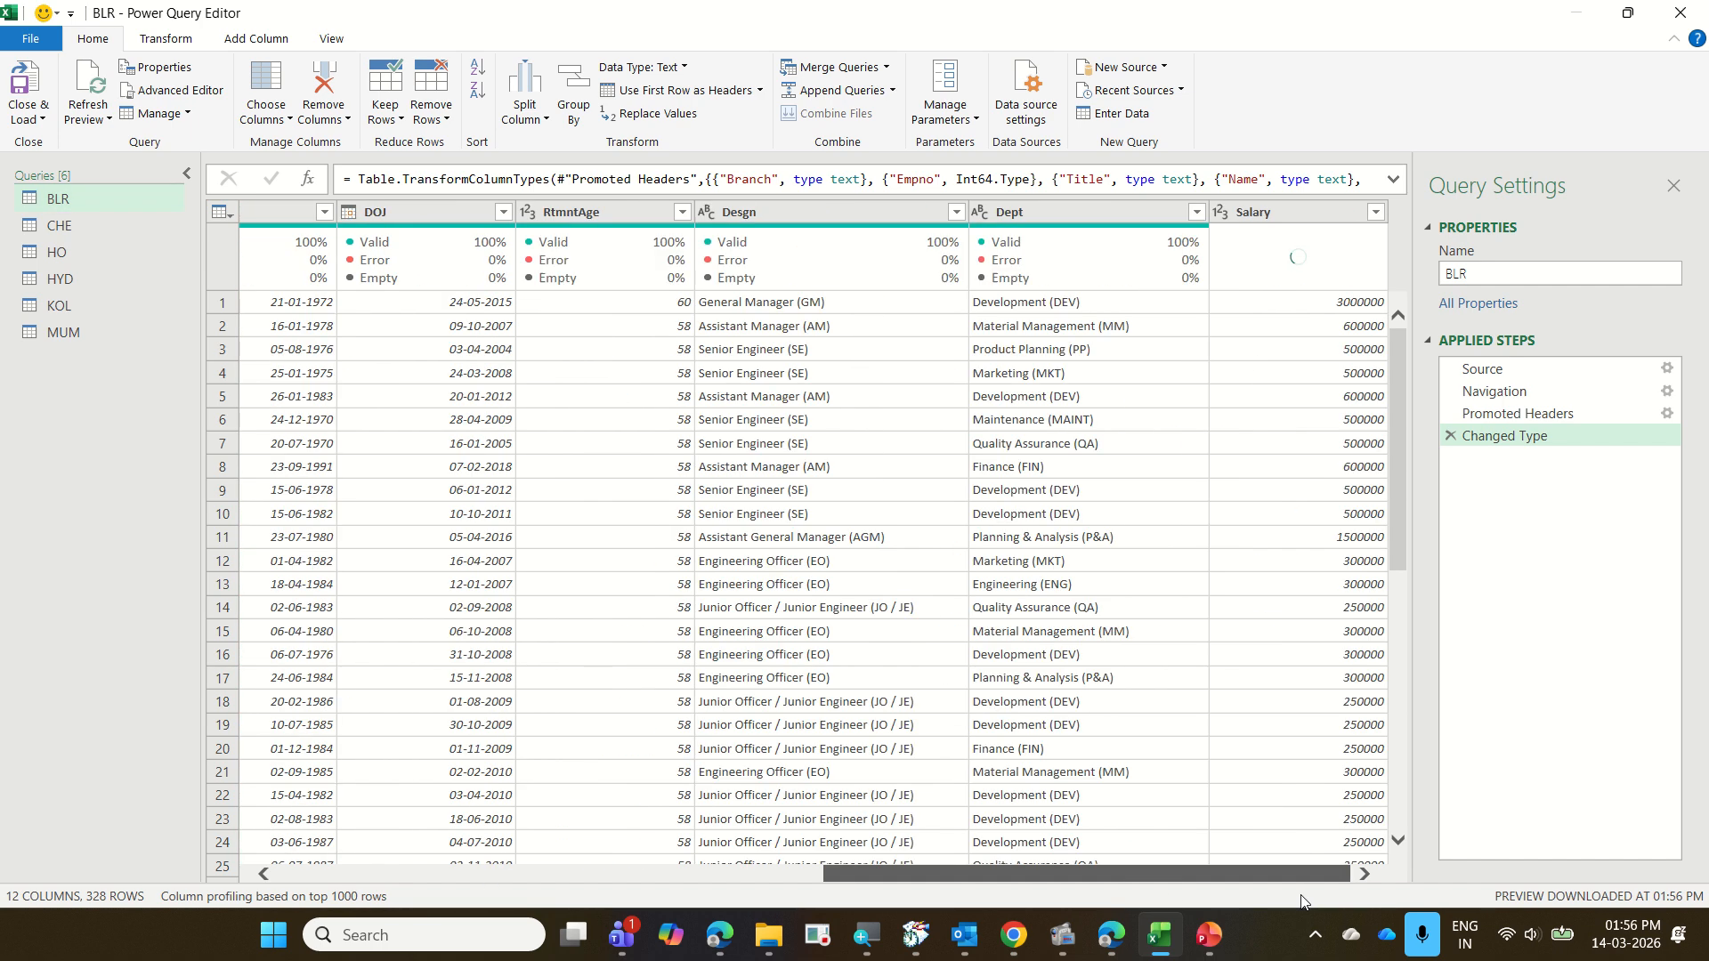
click(76, 232)
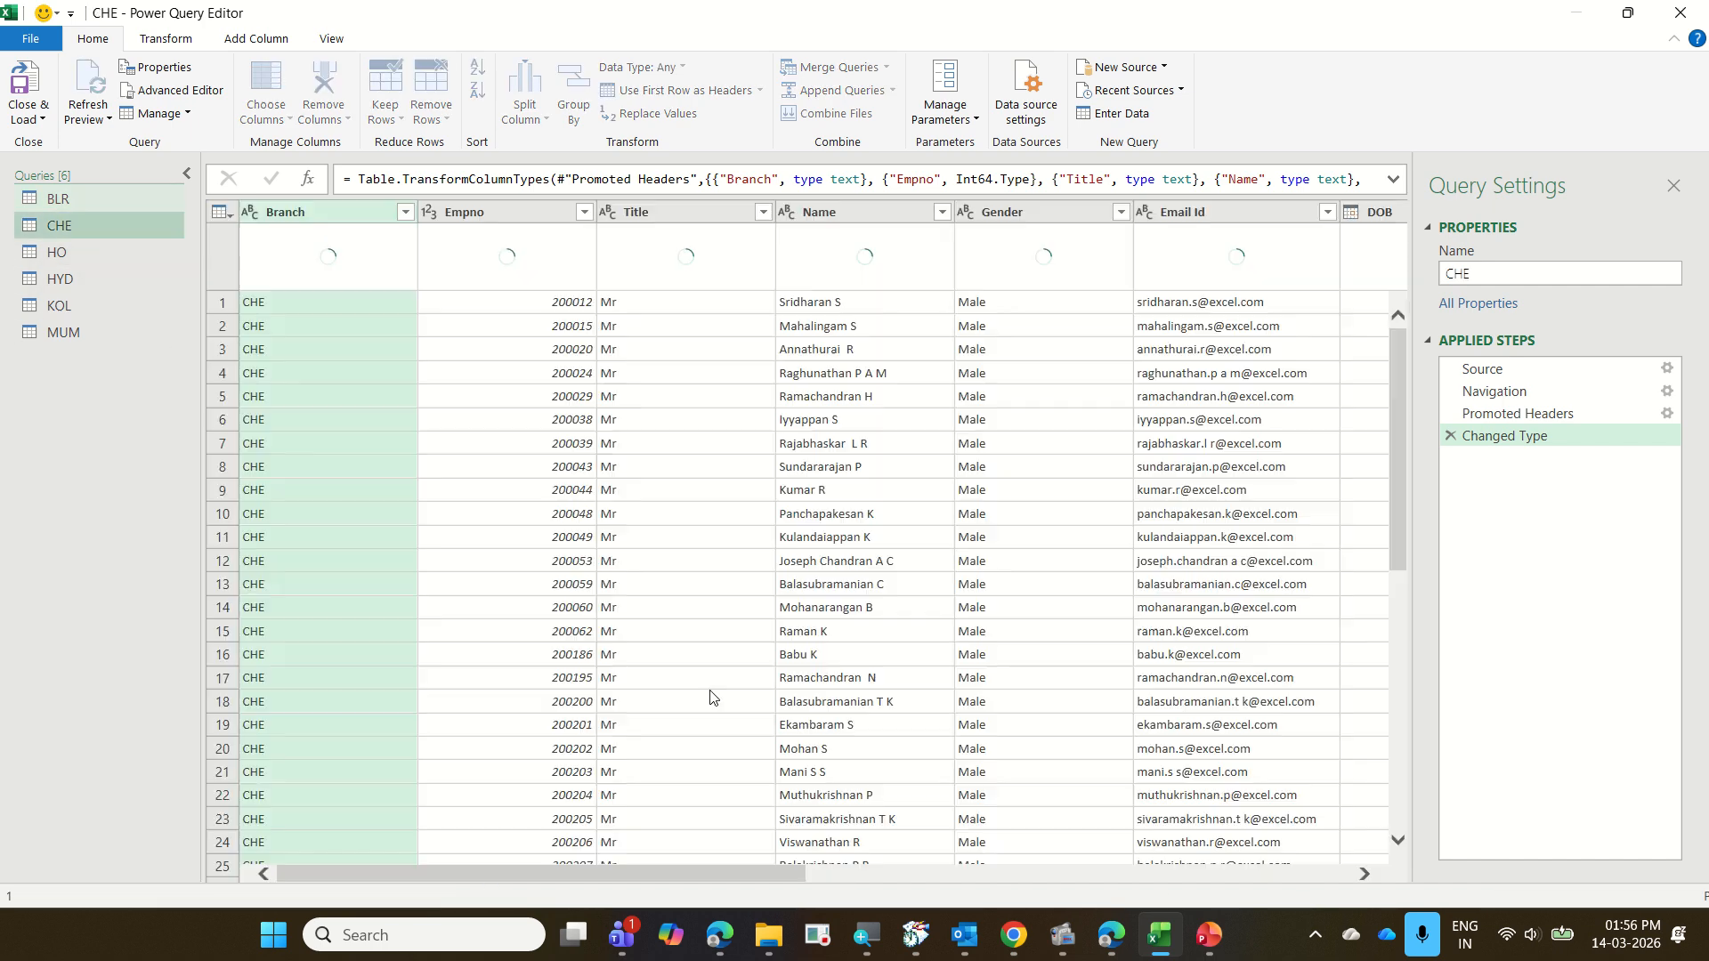
drag(739, 874, 1286, 874)
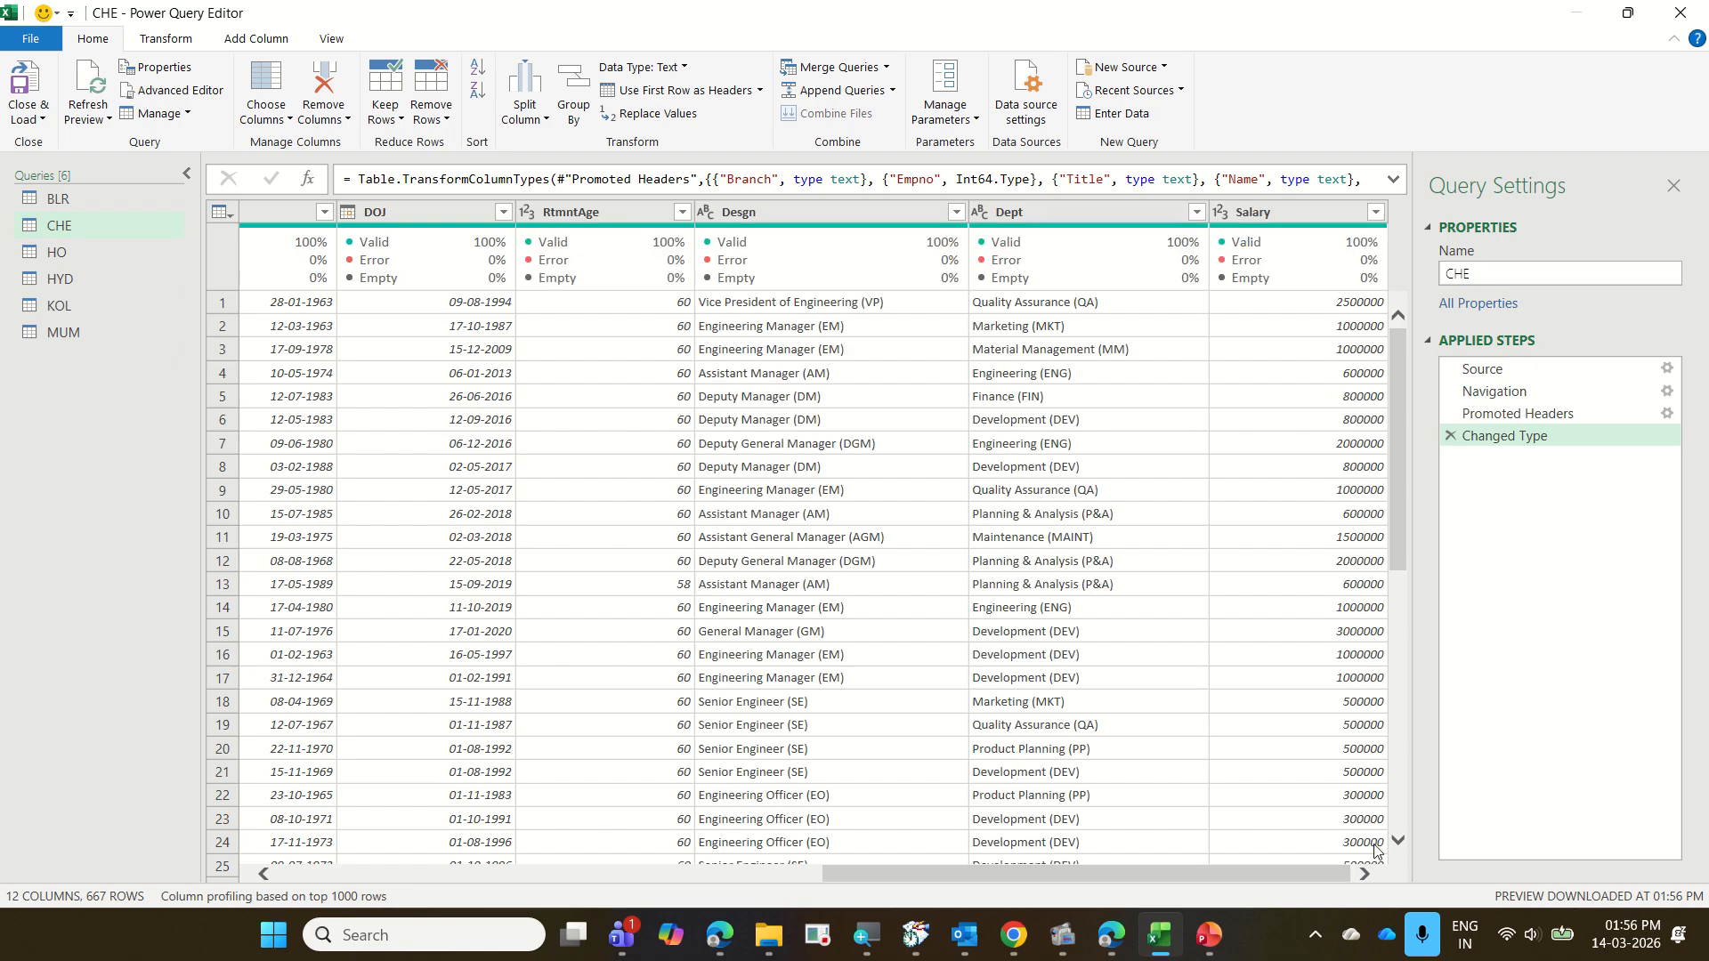
click(132, 256)
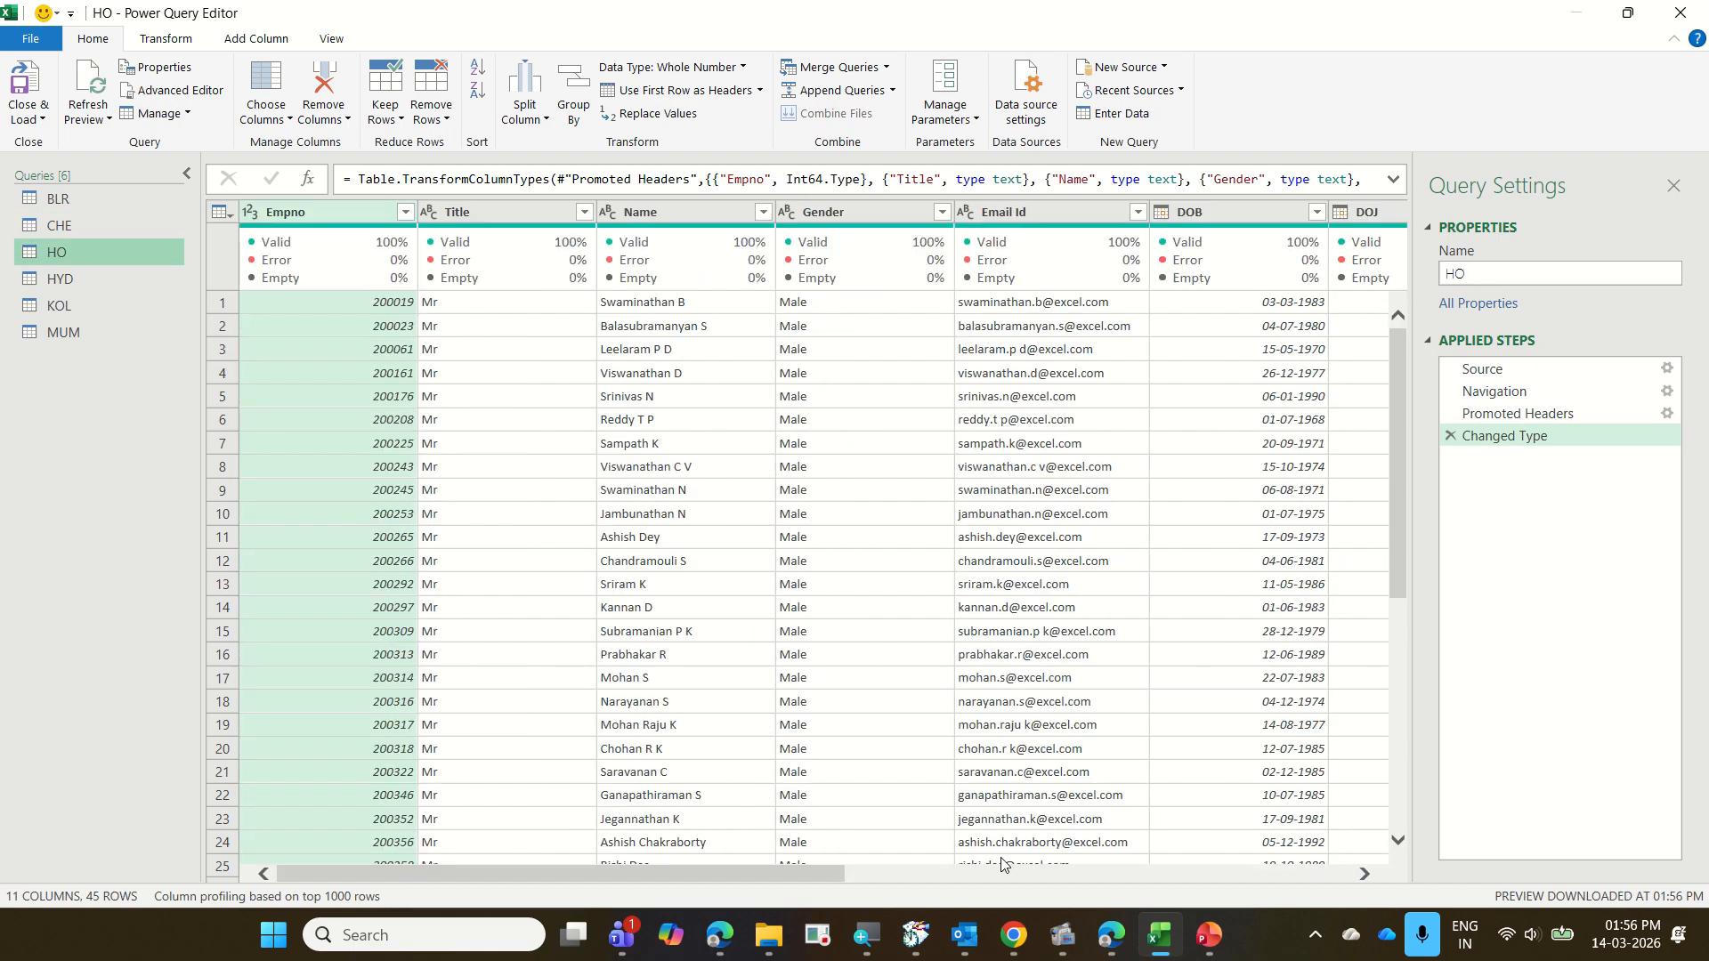
drag(804, 870, 1589, 880)
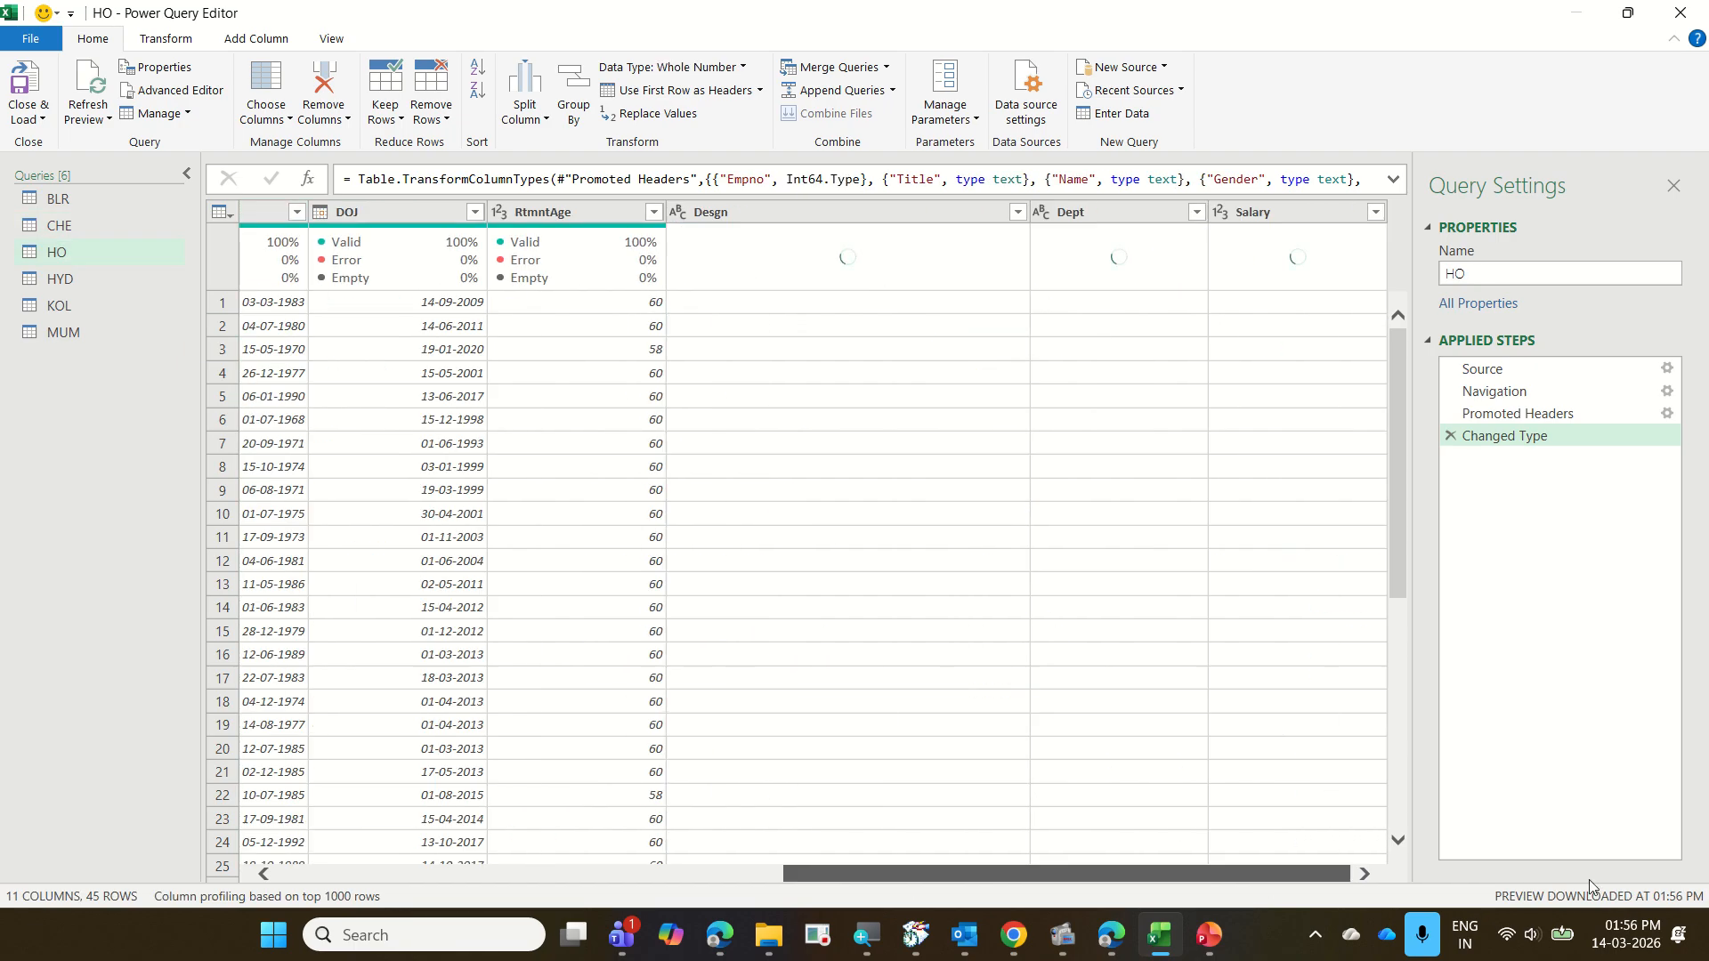
click(117, 276)
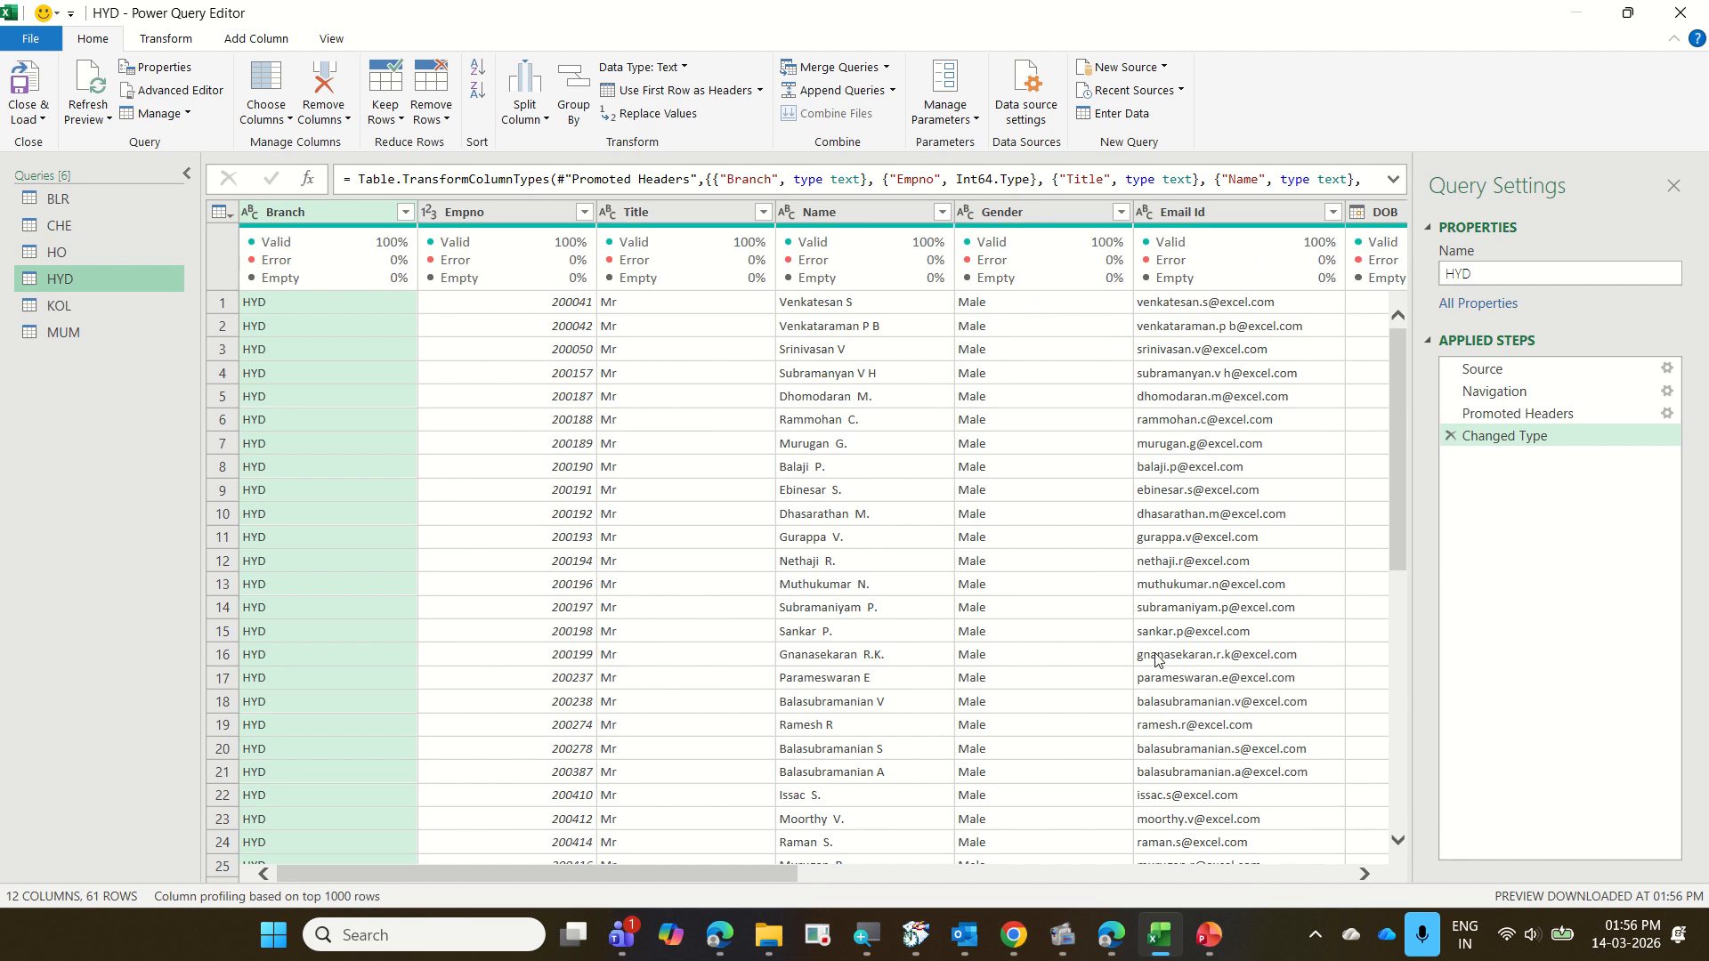
click(114, 307)
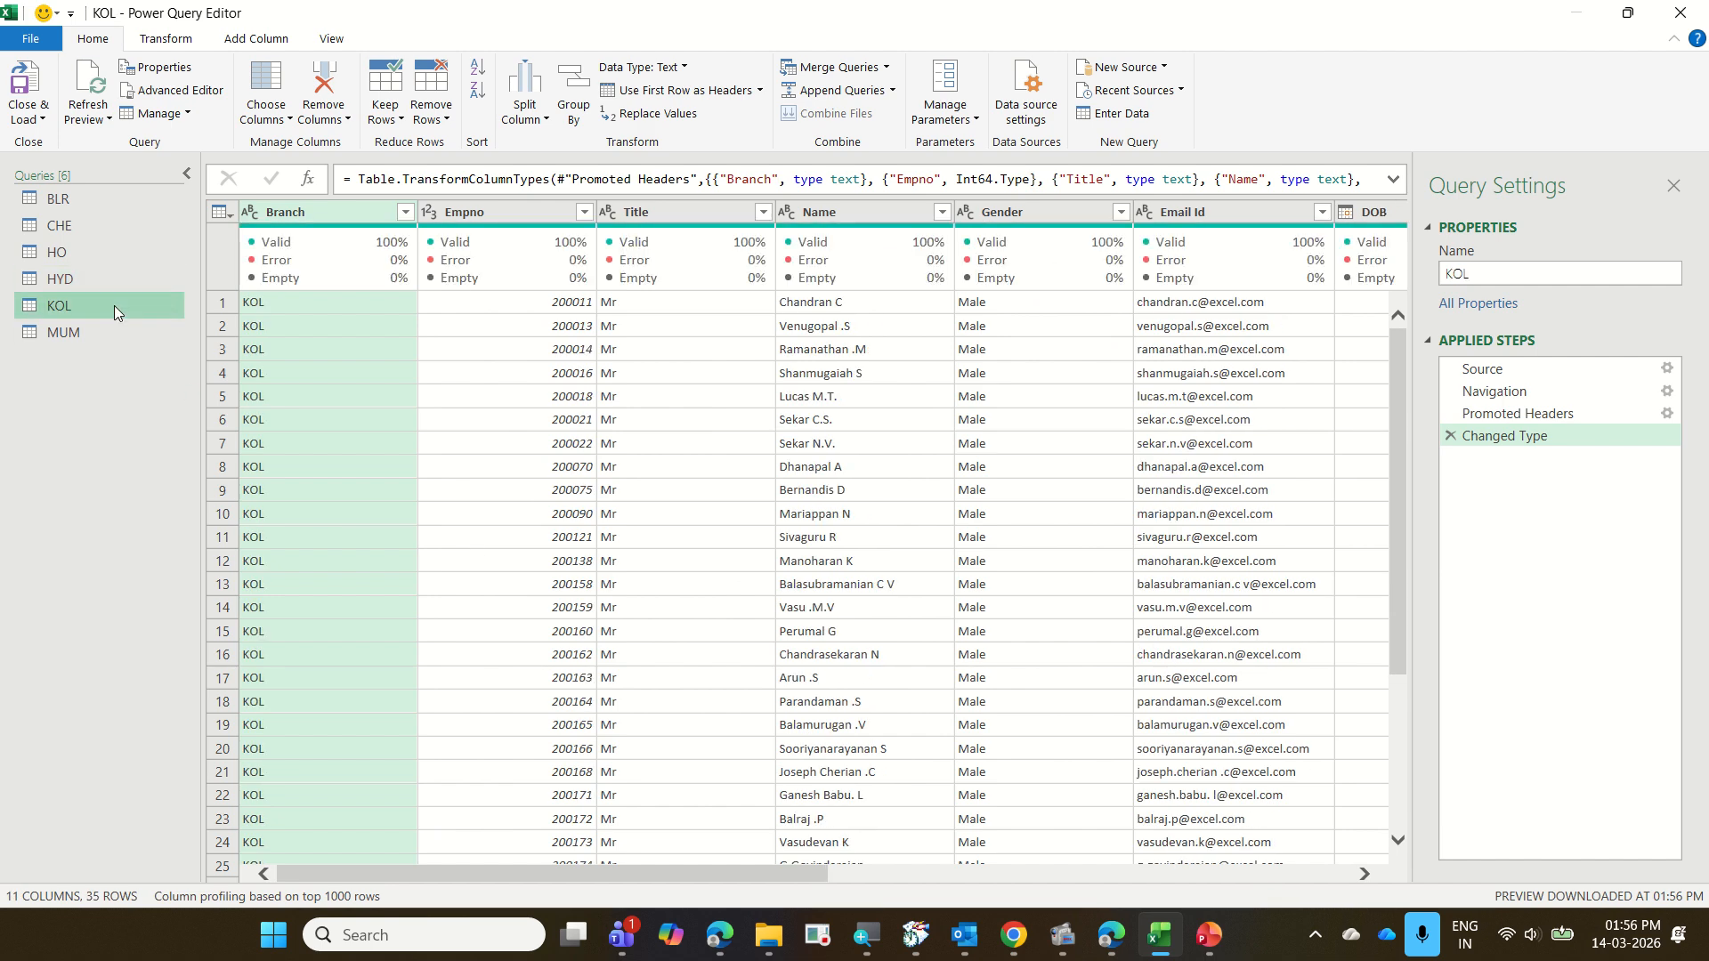
click(114, 324)
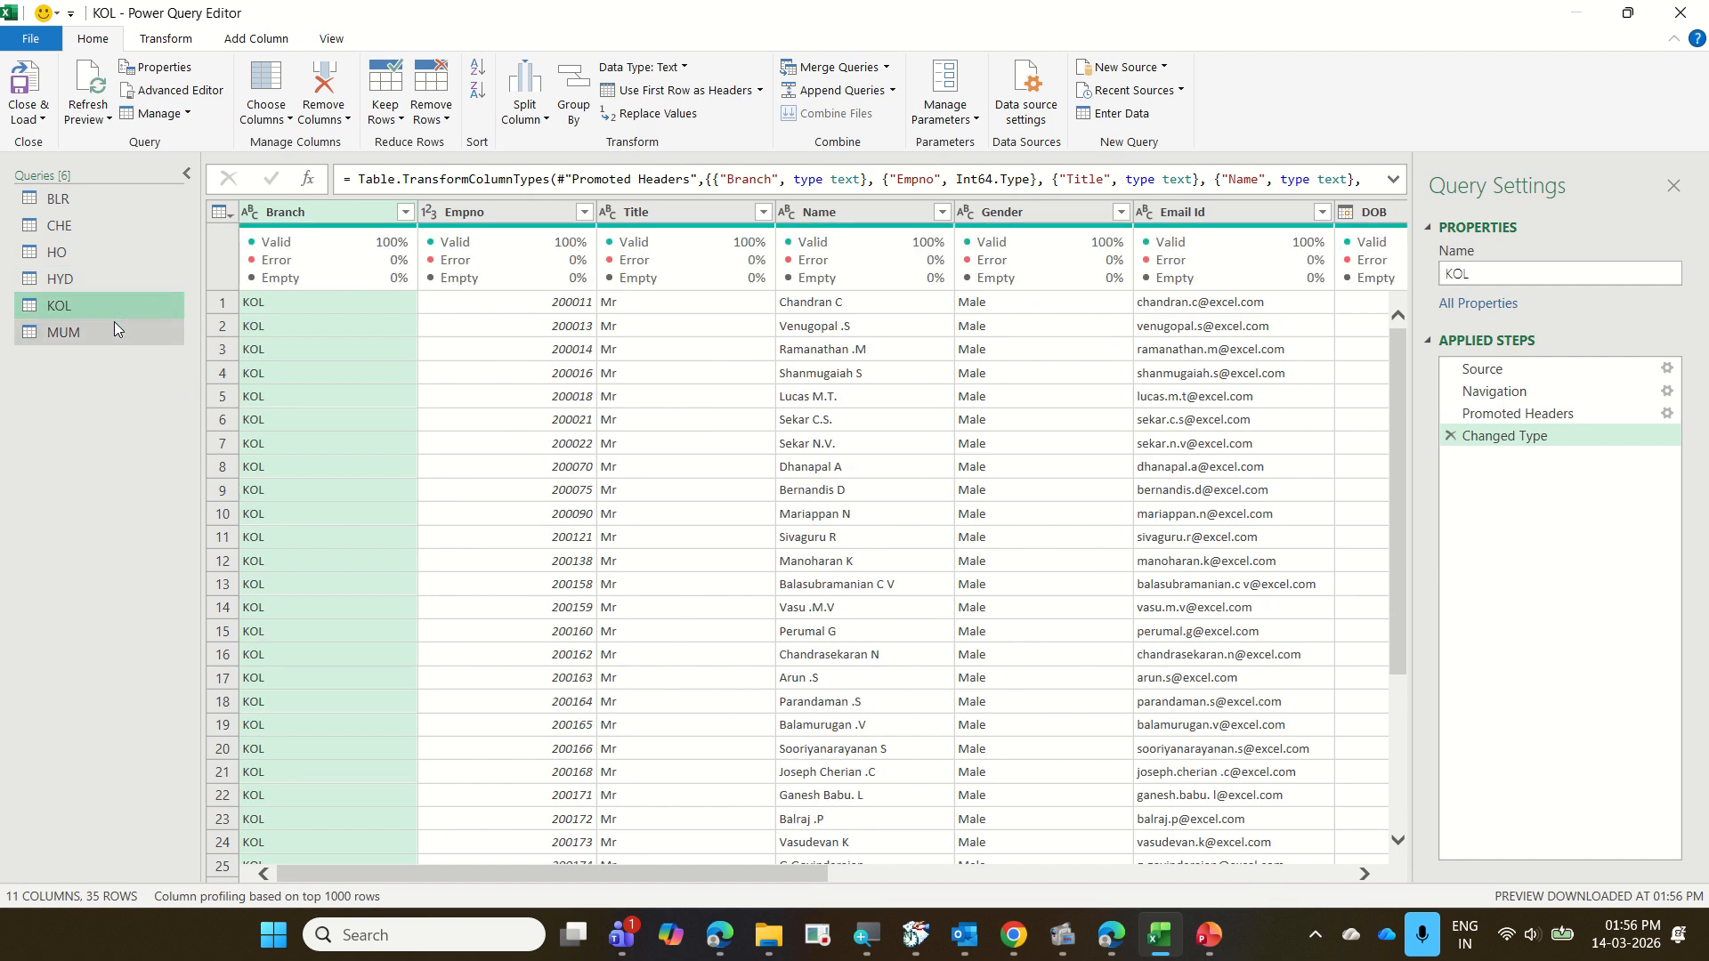
Append the BLR, CHE, HO, HYD, KOL and MUM queries as a new query using the three-or-more-tables option
click(112, 200)
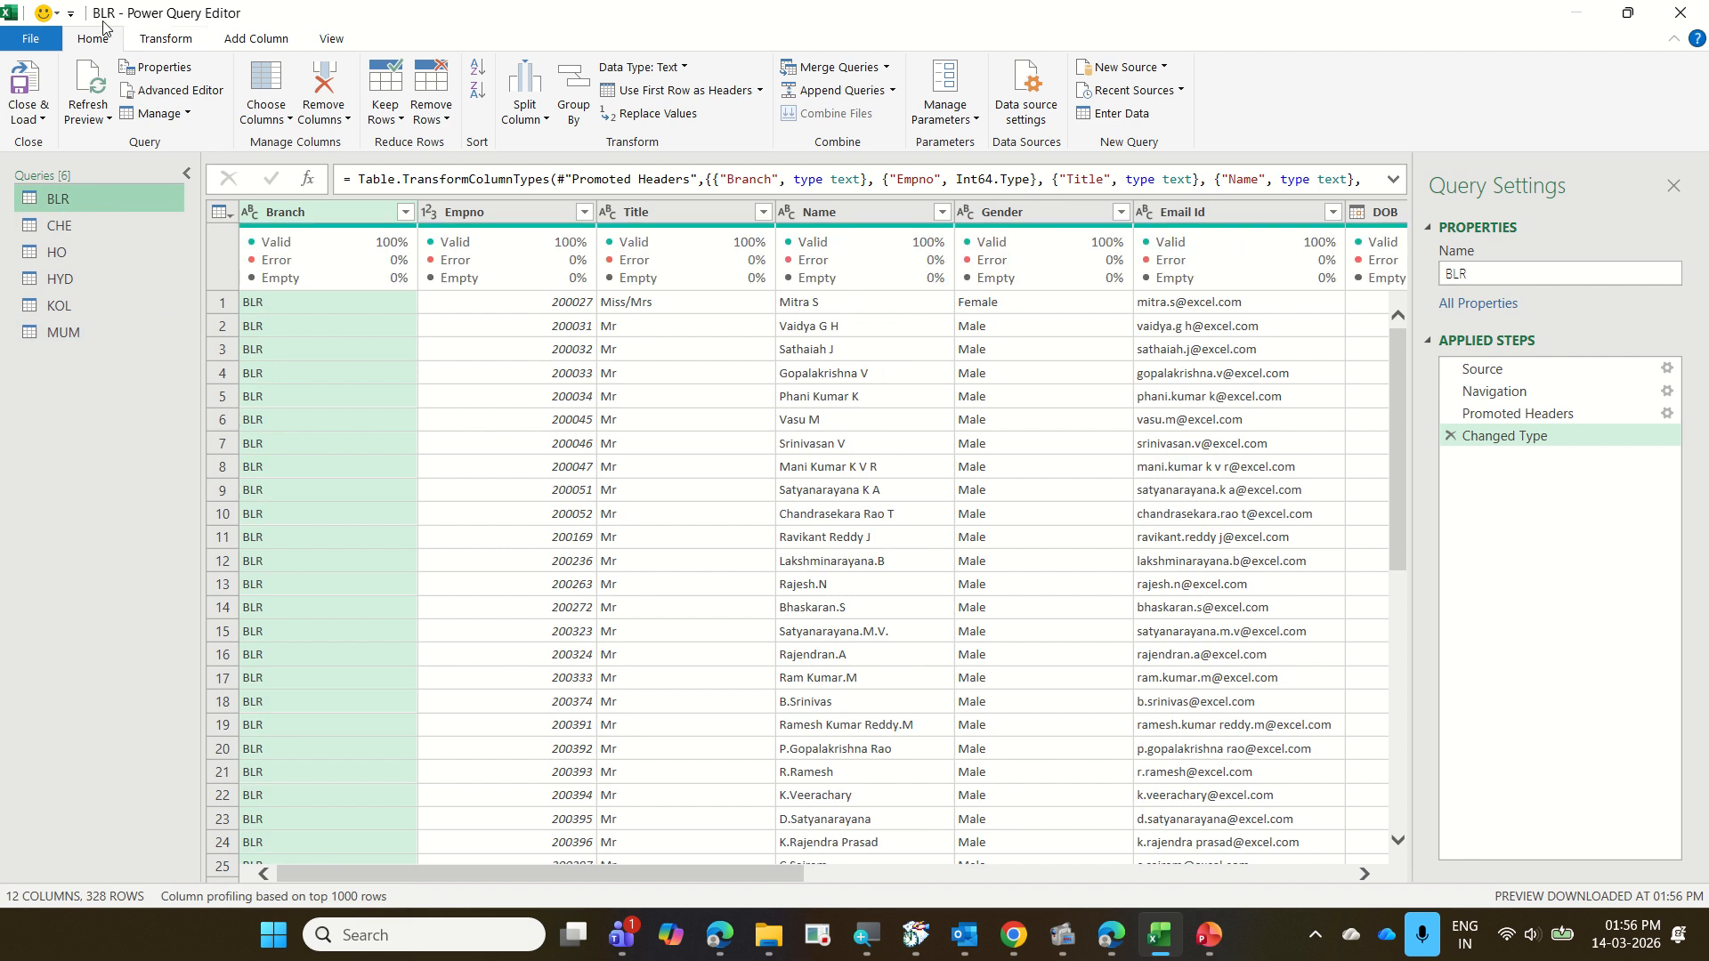
click(892, 91)
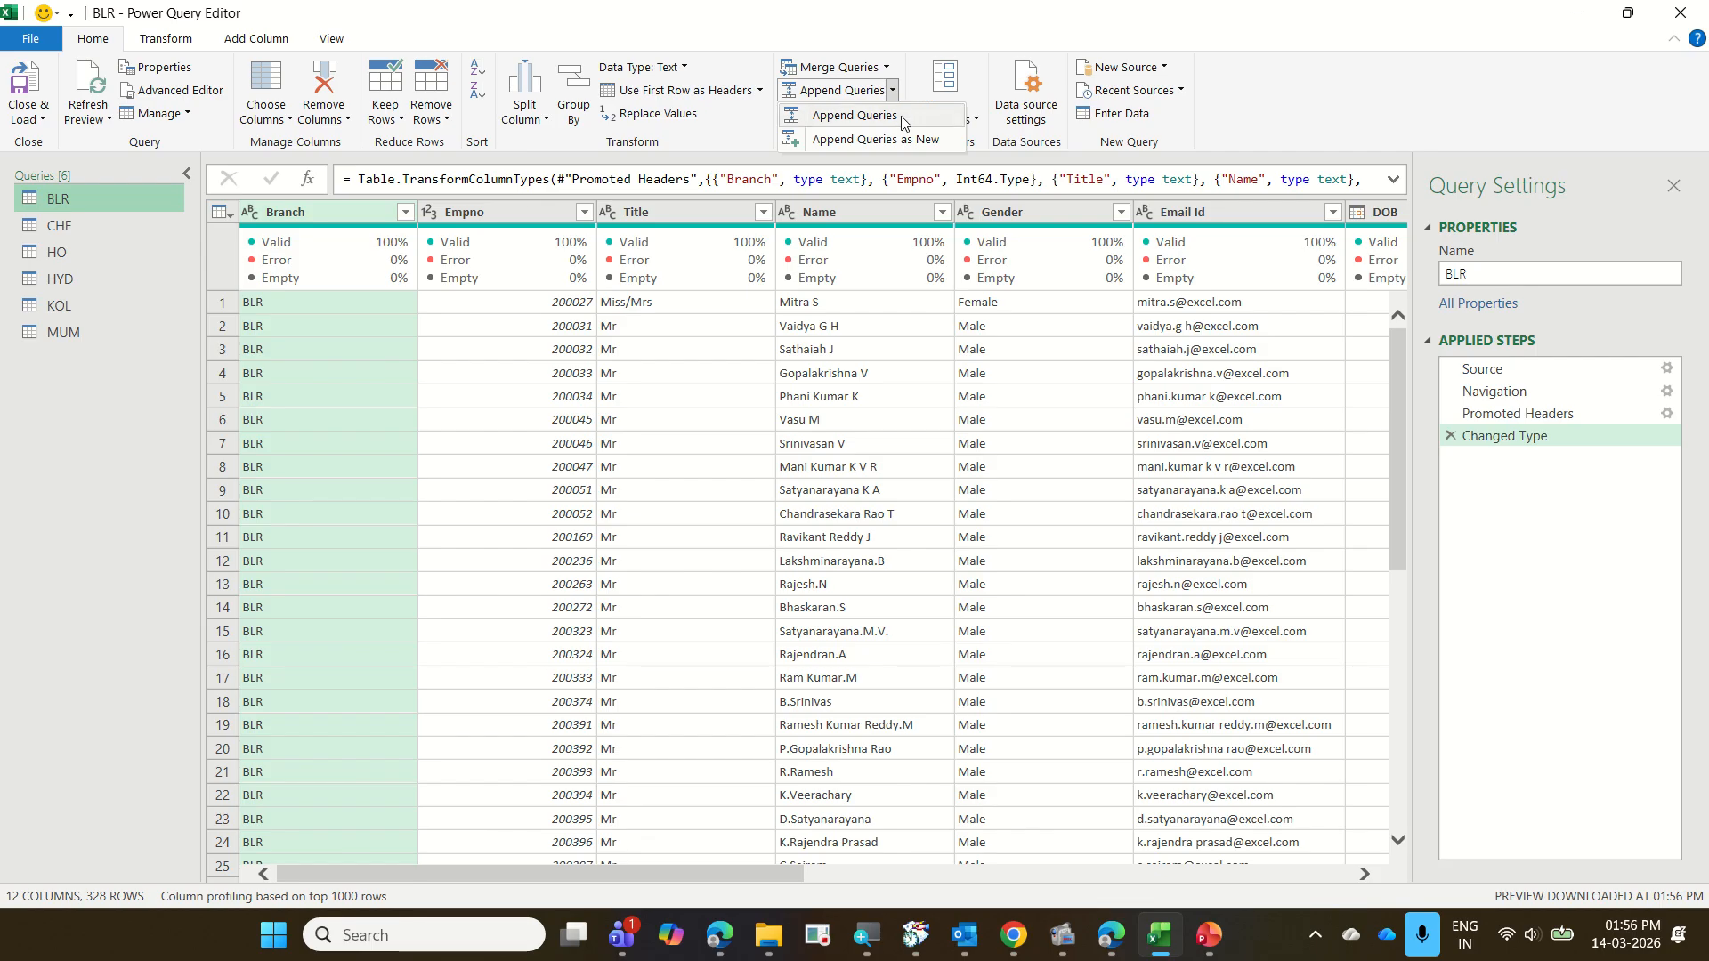
click(907, 144)
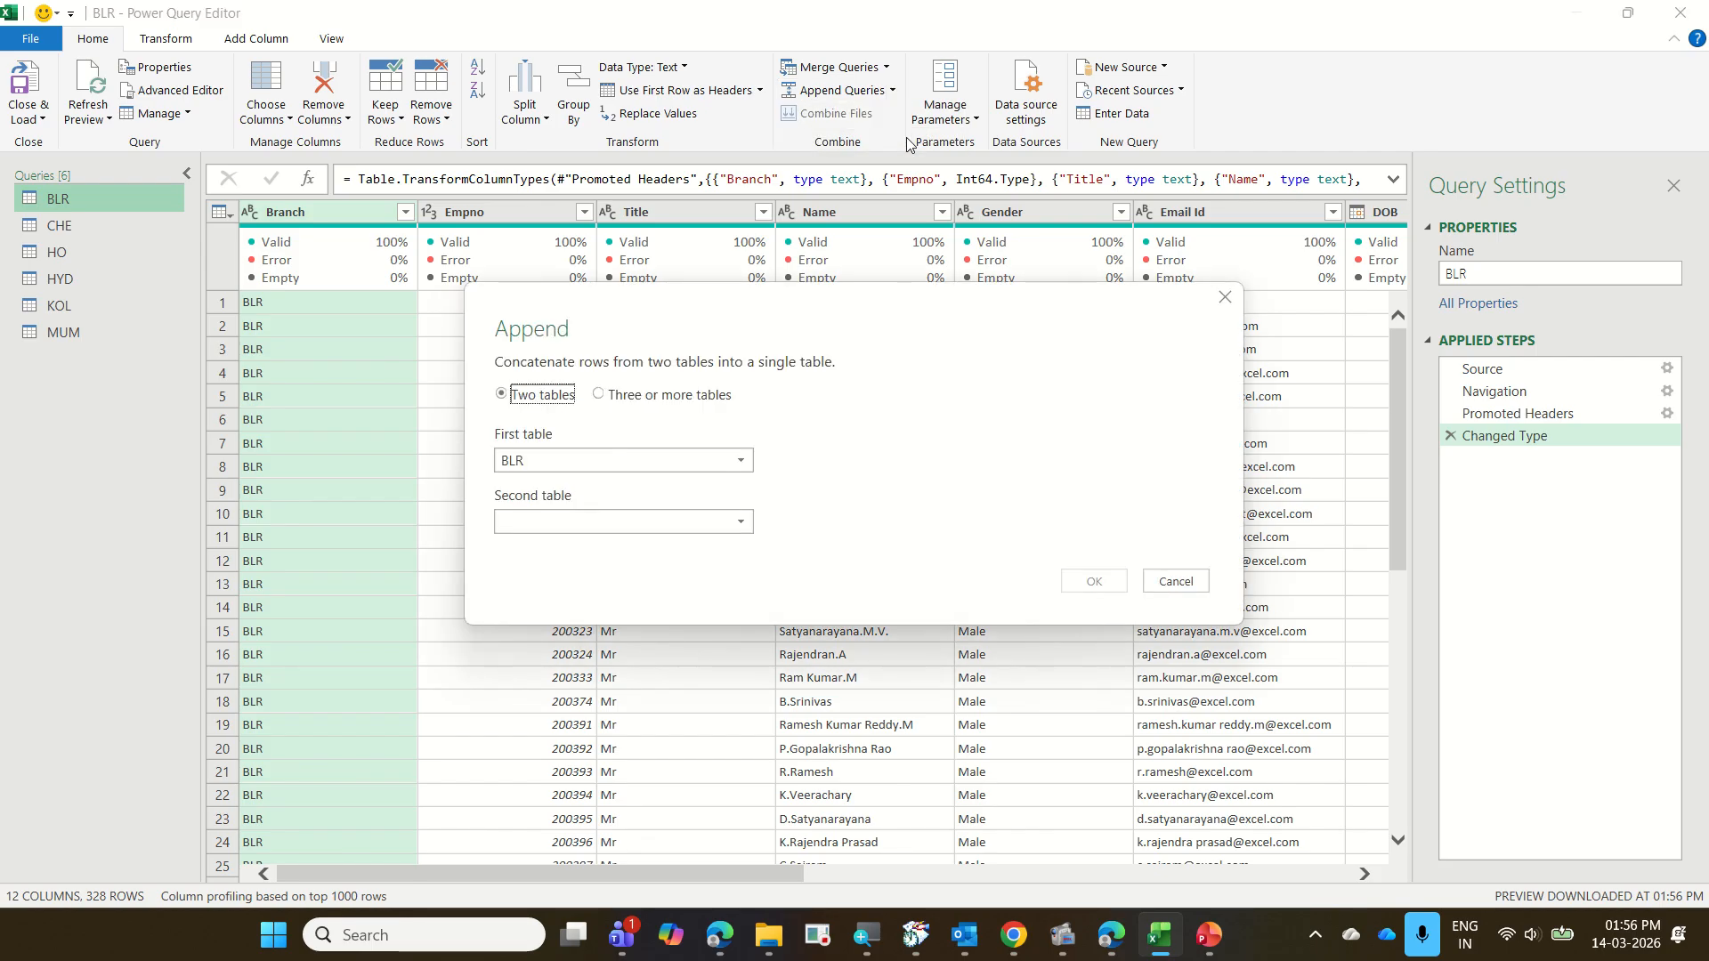
click(714, 395)
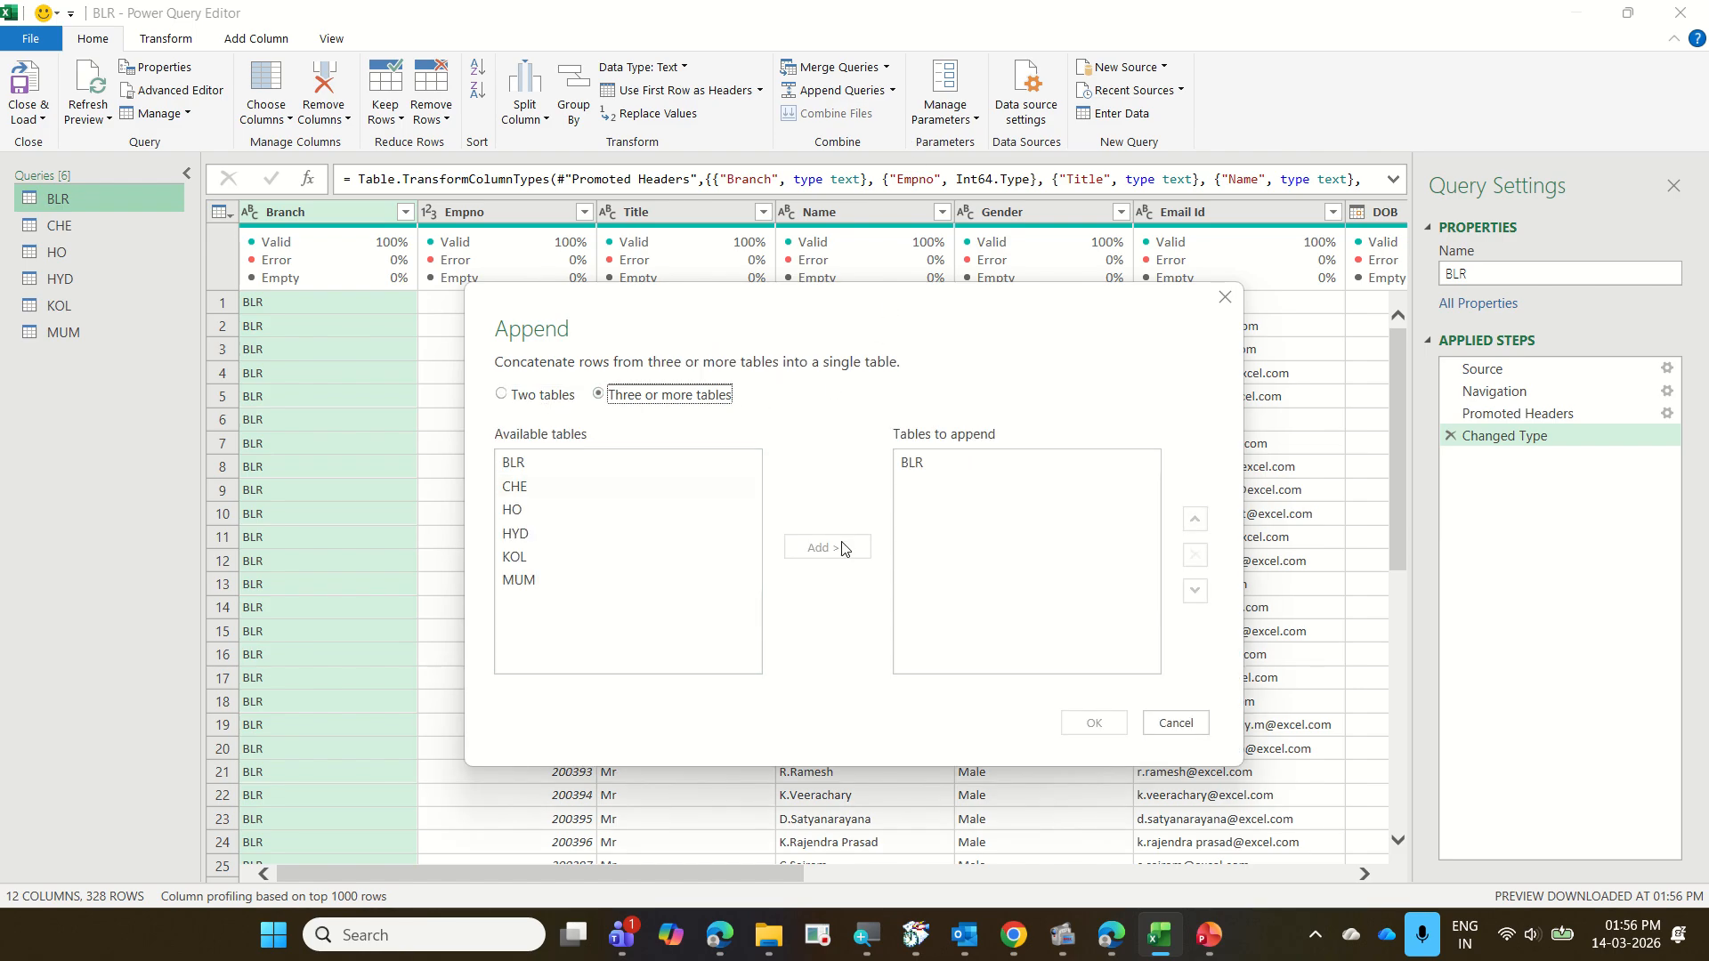
click(647, 500)
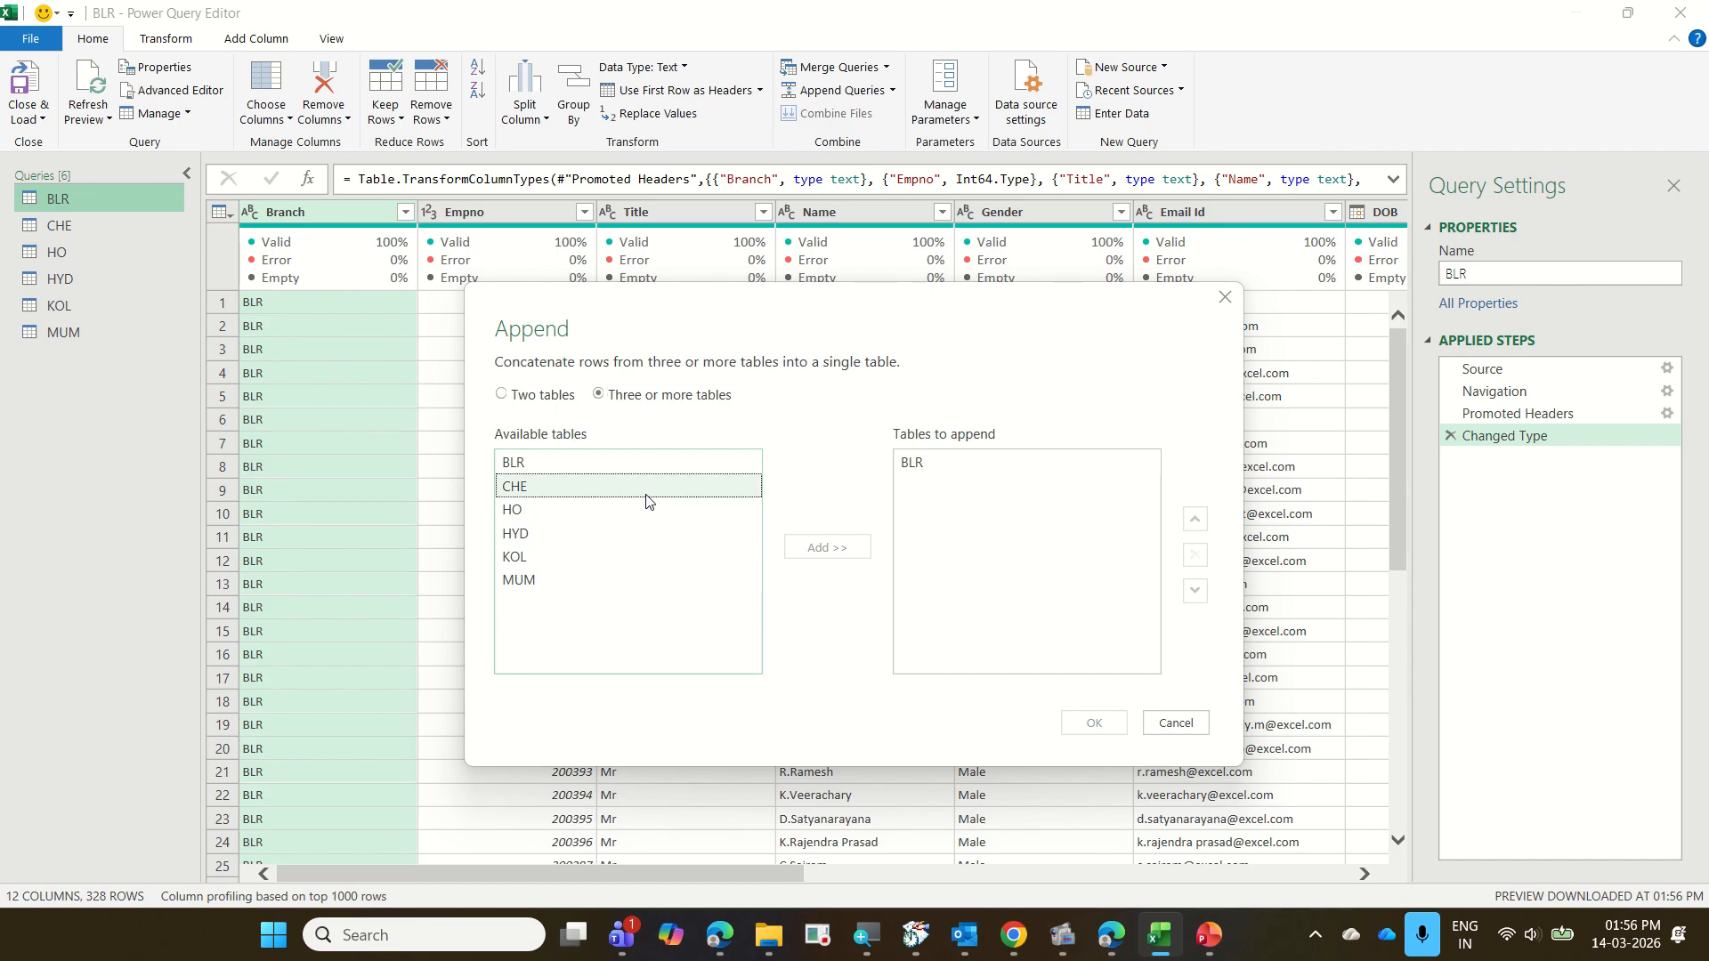
shift+click(644, 580)
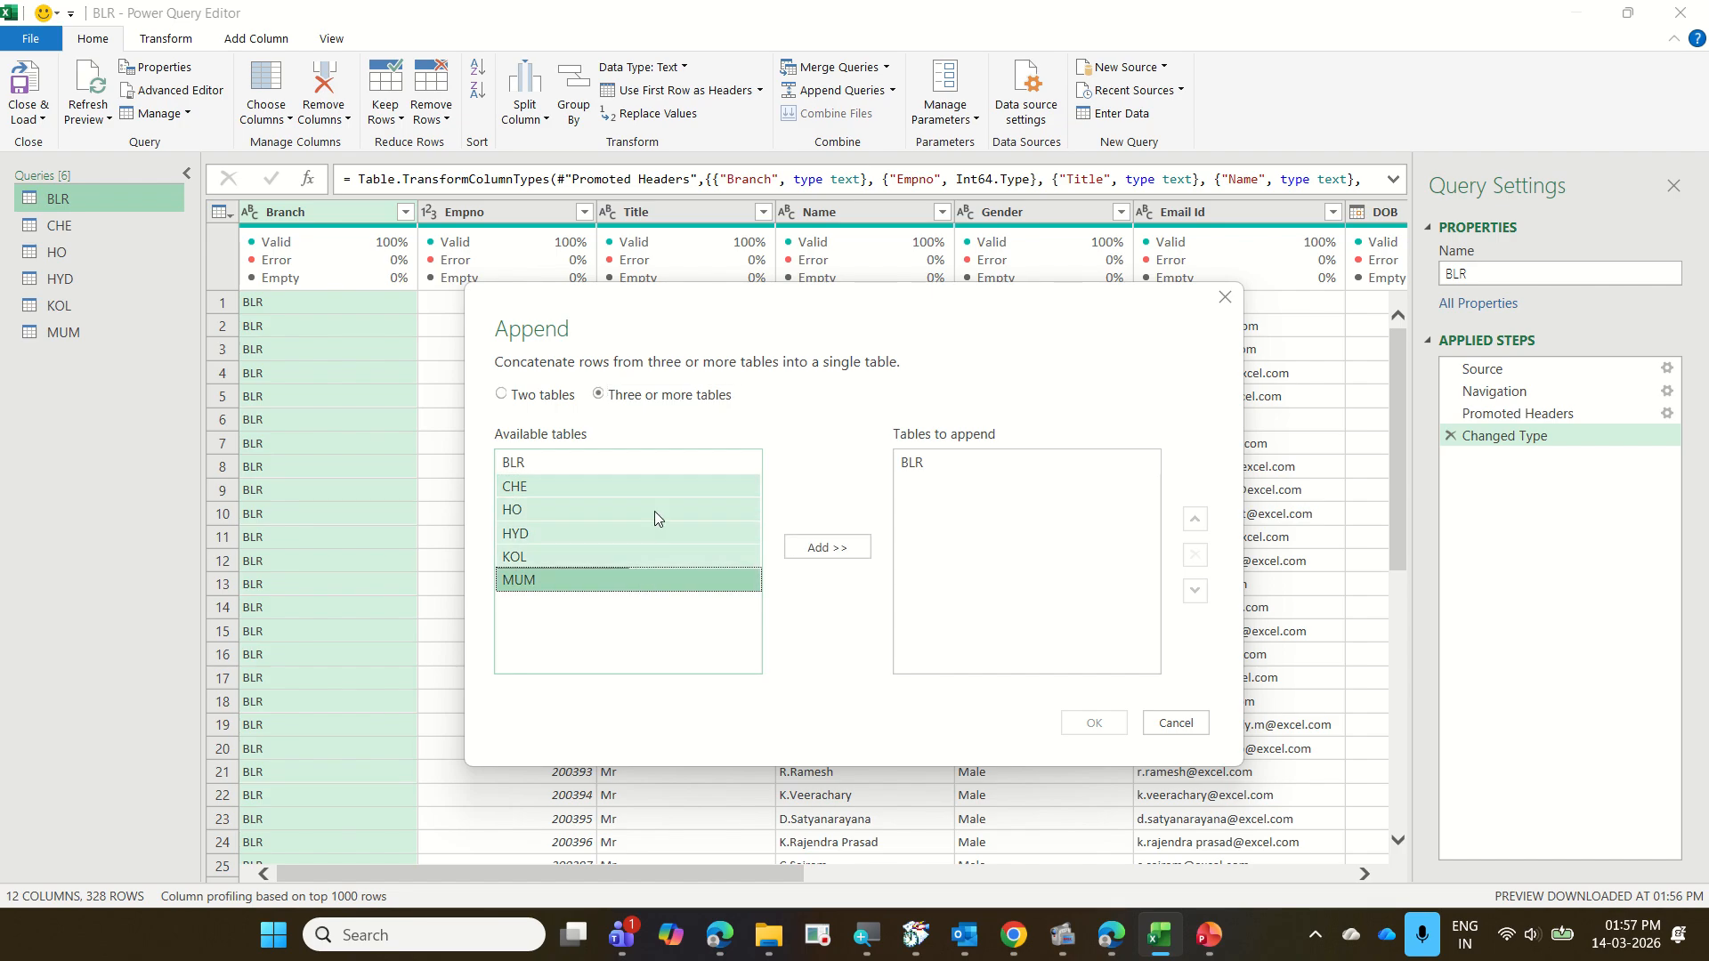
click(845, 550)
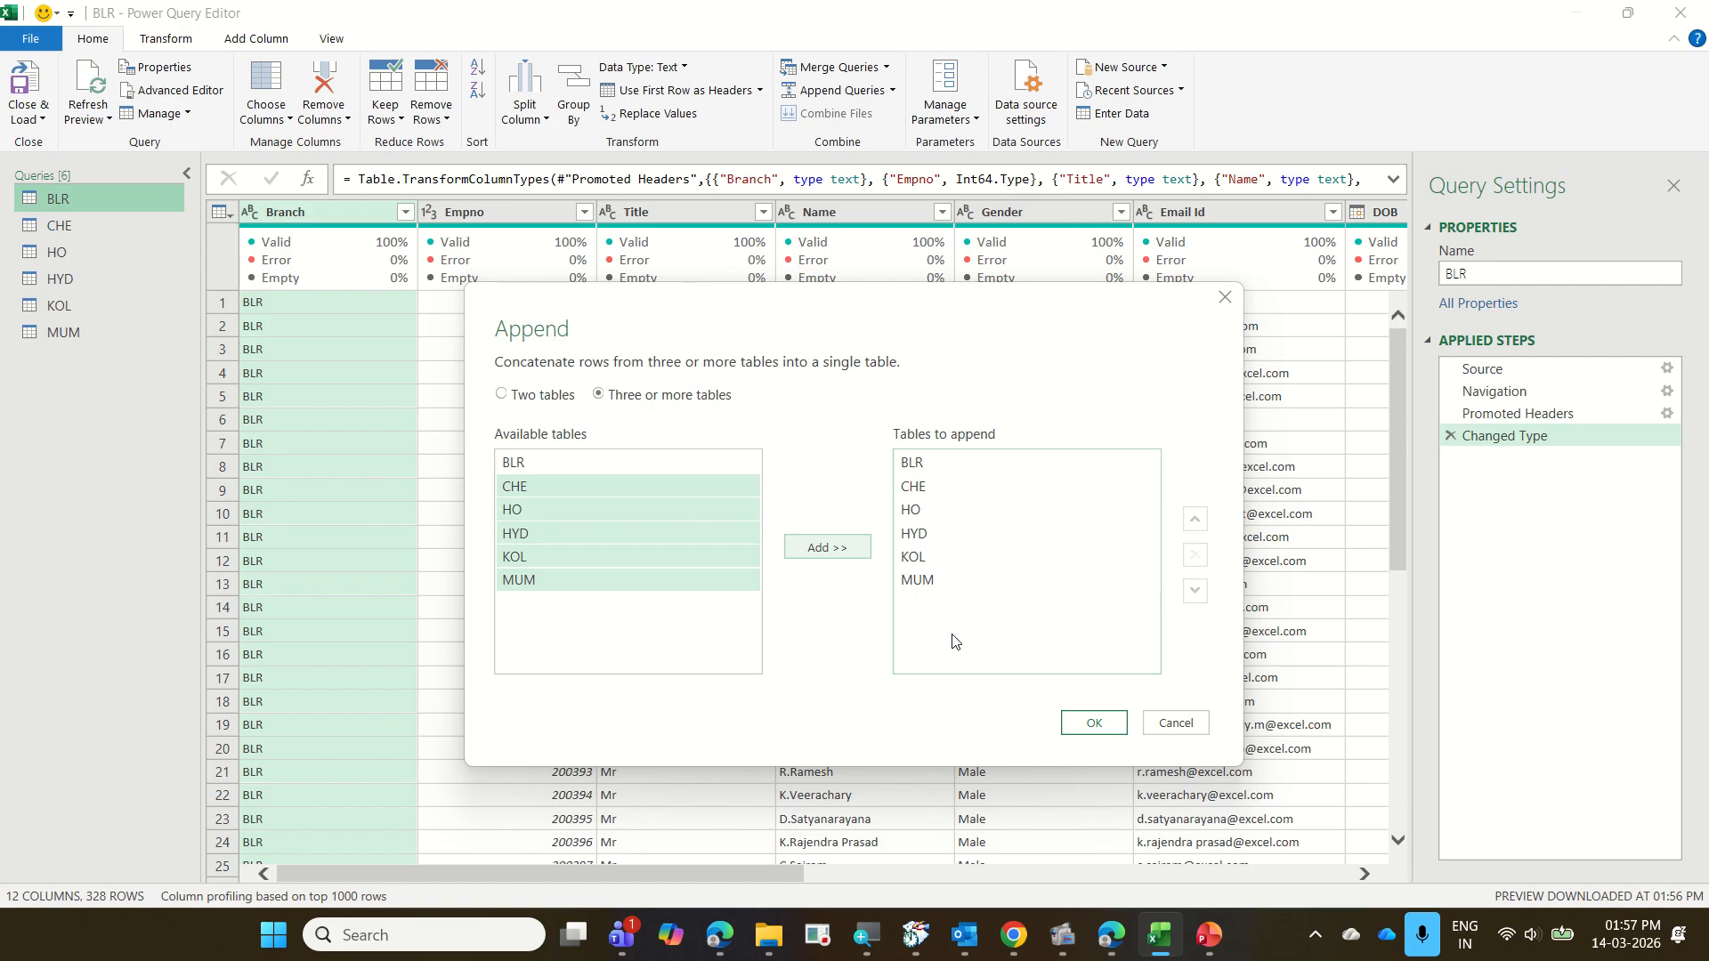
click(1094, 724)
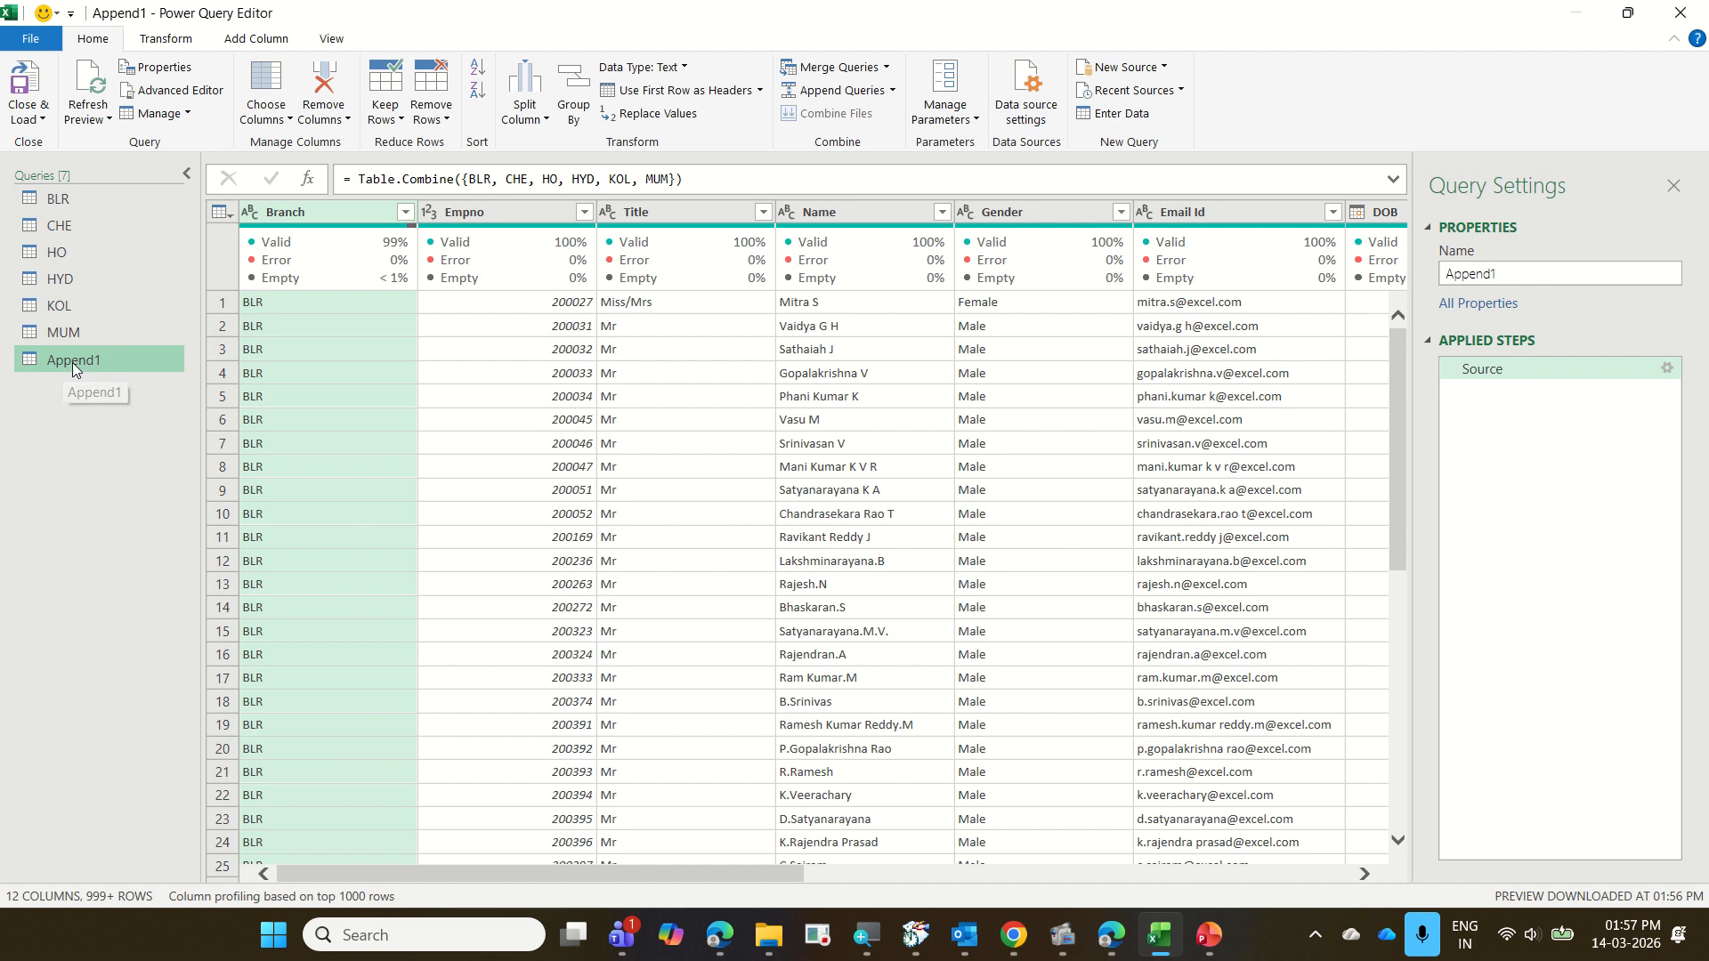
Rename the appended query as EmpMaster
right_click(73, 362)
click(176, 451)
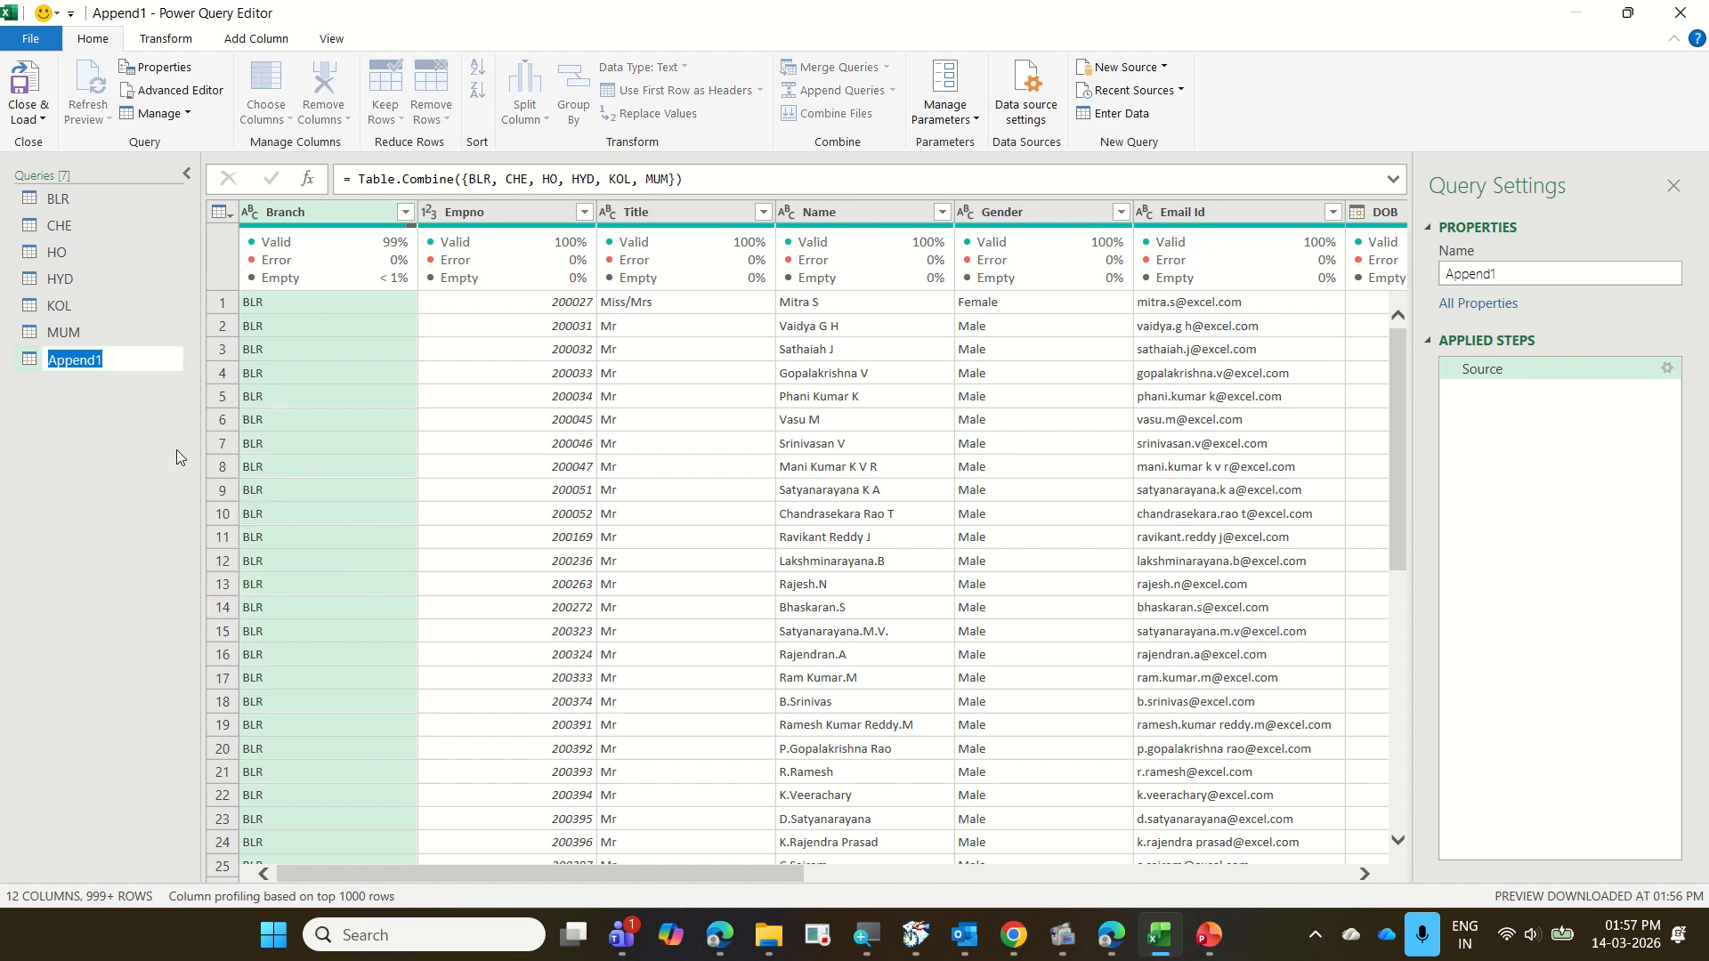
text(EmpMaster)
key(Return)
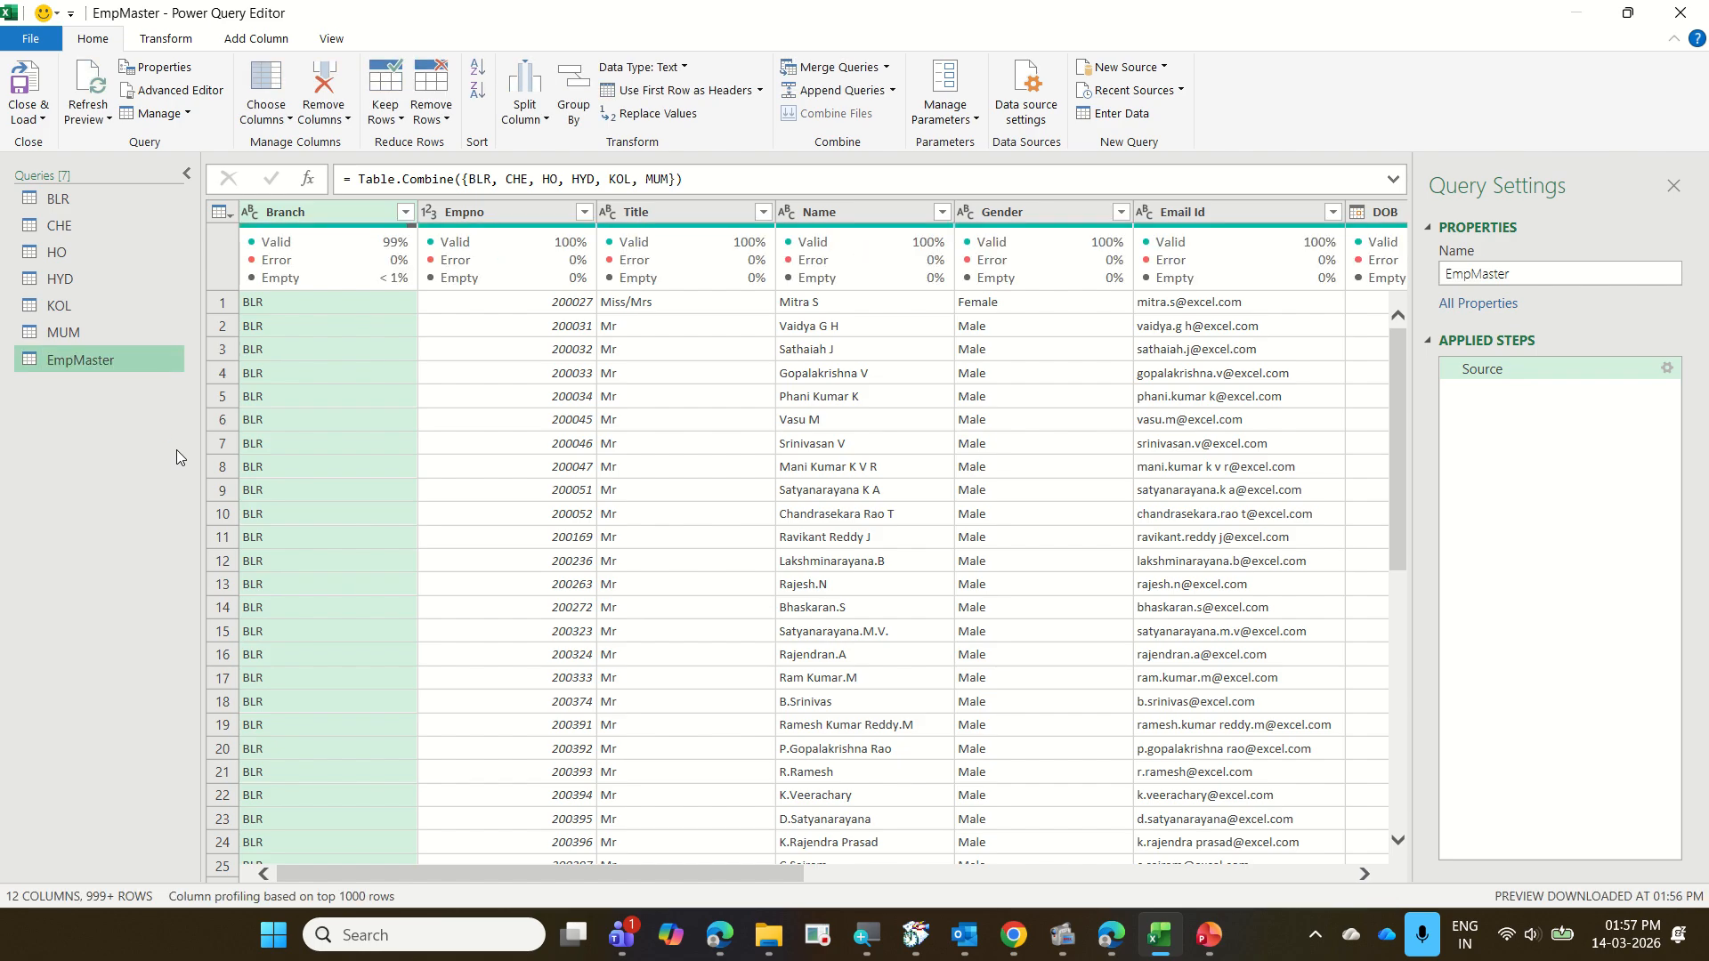
Switch to the 10 EmployeeData presentation in PowerPoint, read the tasks listed under After appending, and return to the Power Query Editor
click(1207, 935)
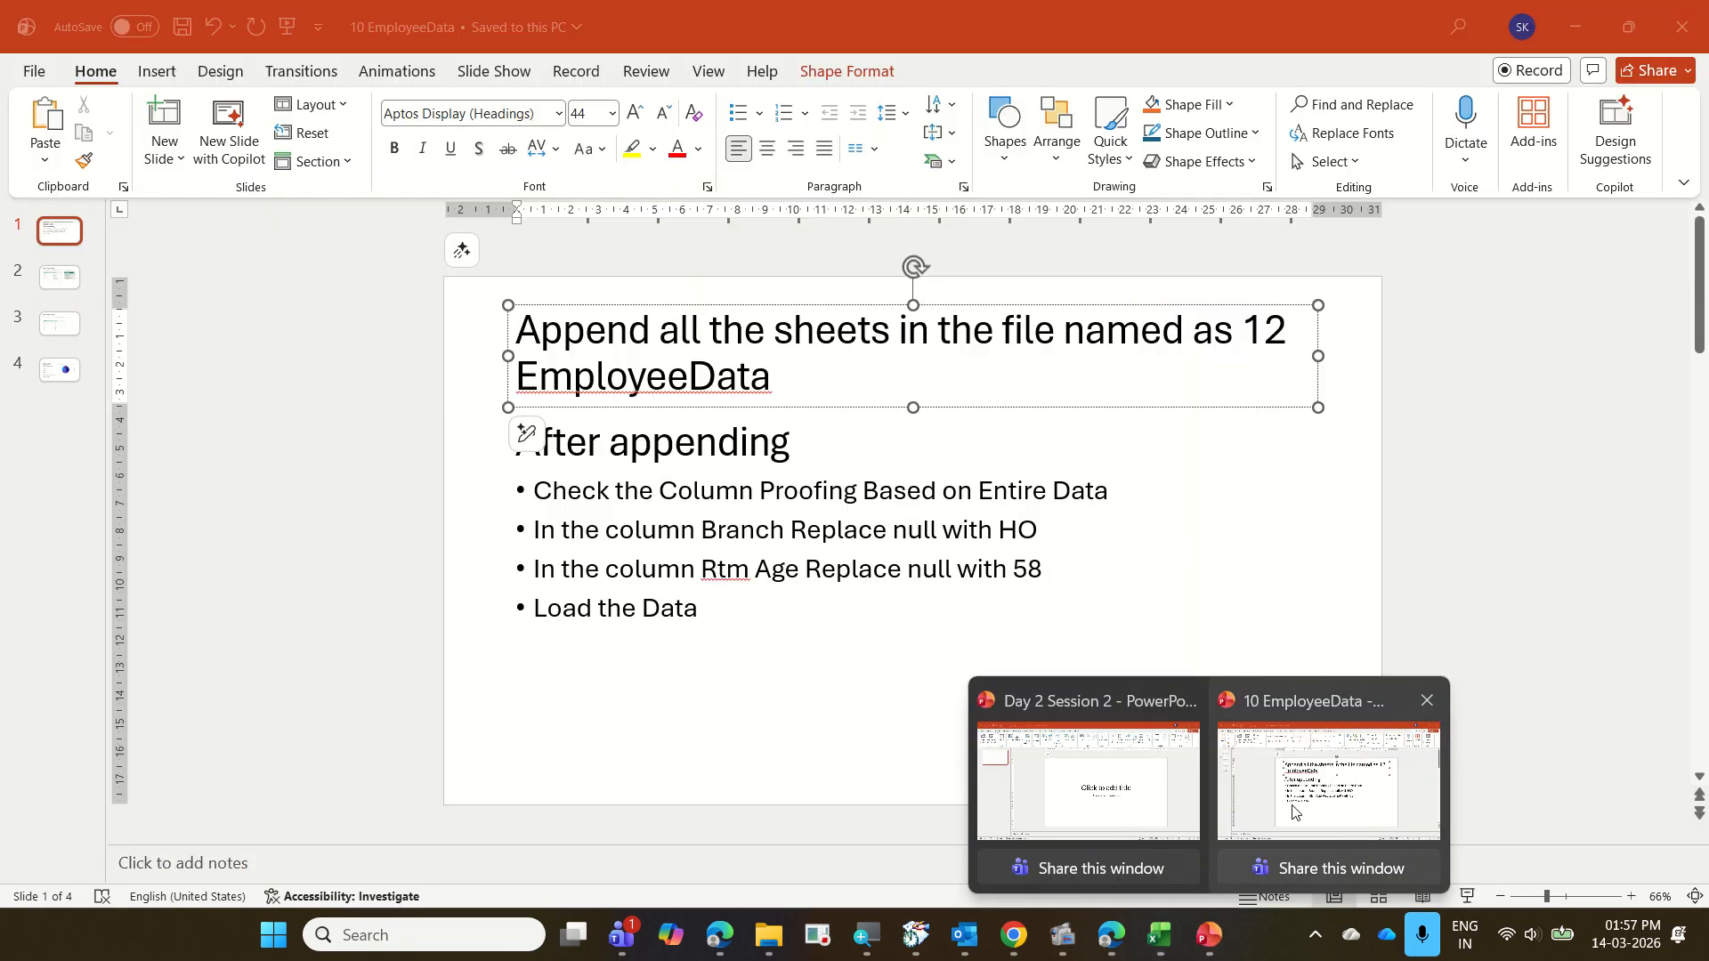
click(1326, 846)
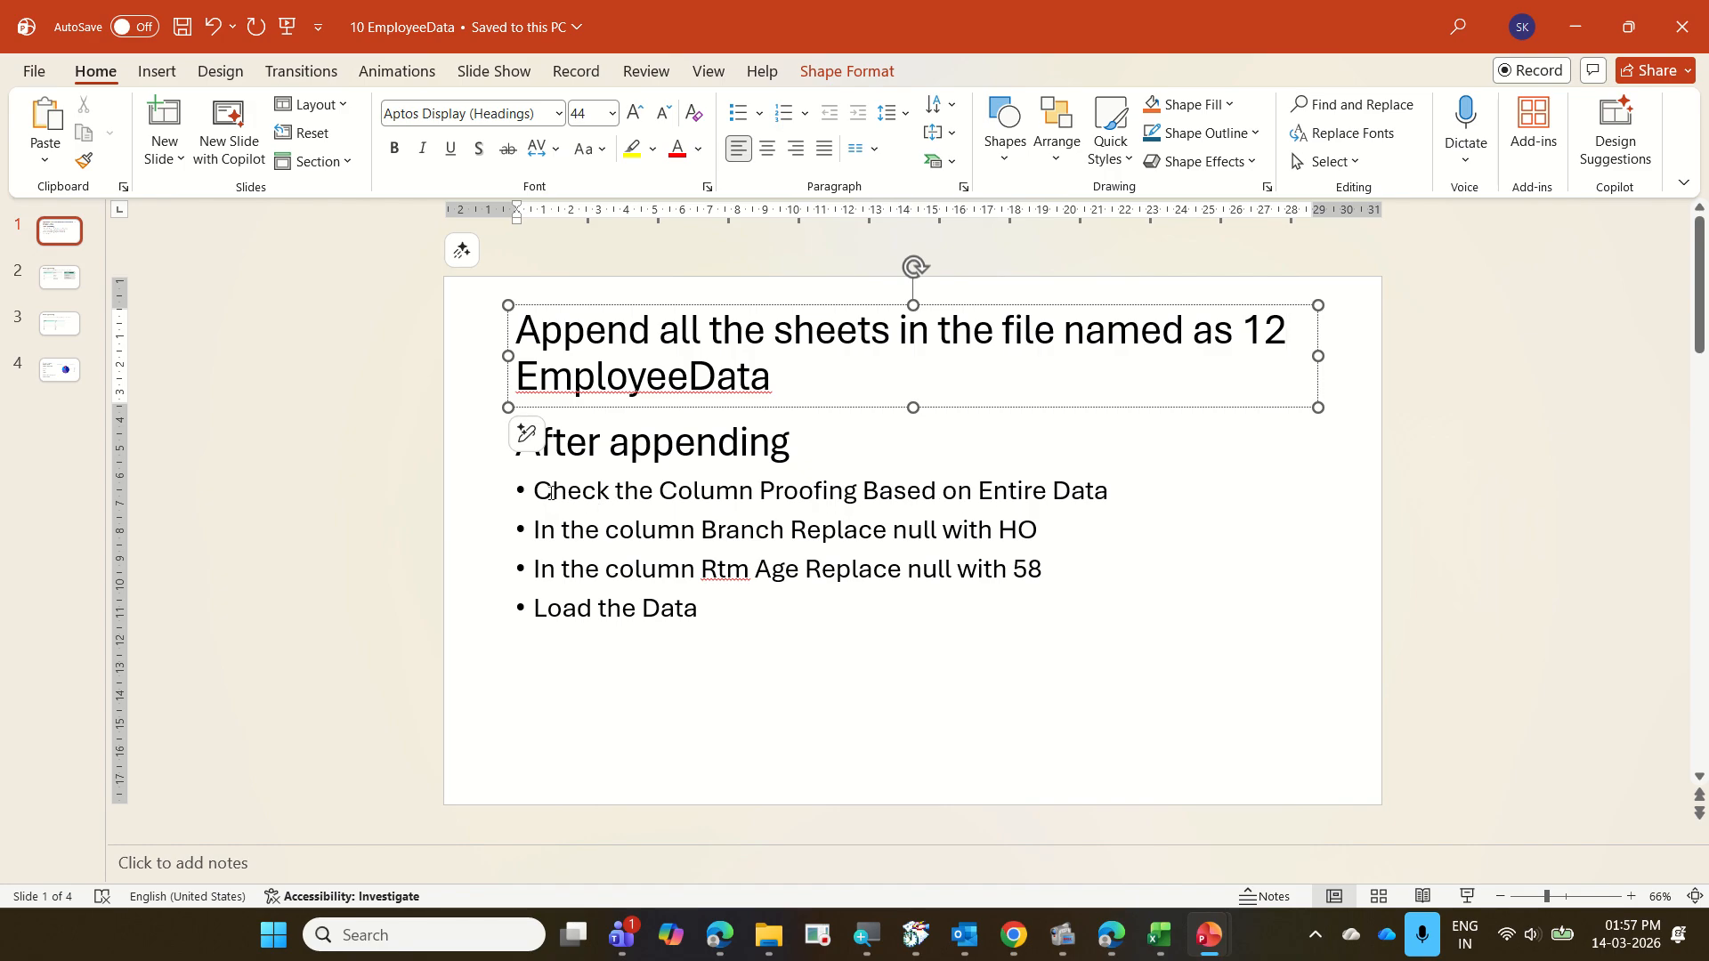
drag(539, 492, 1144, 488)
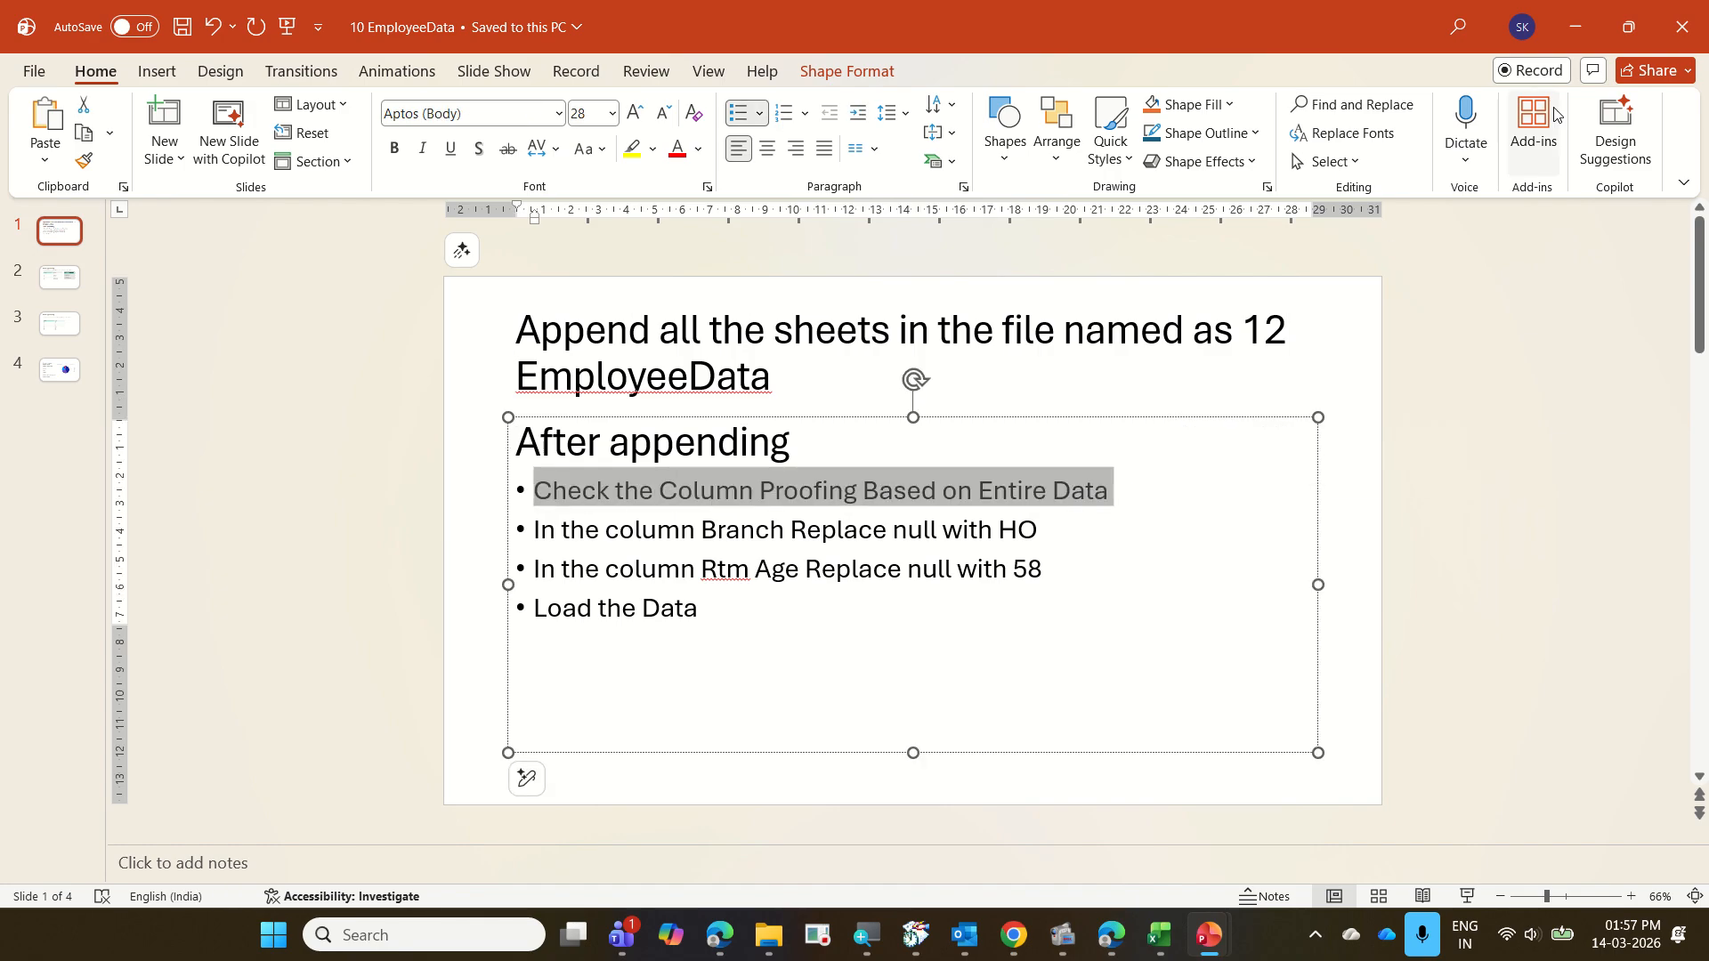
click(1584, 34)
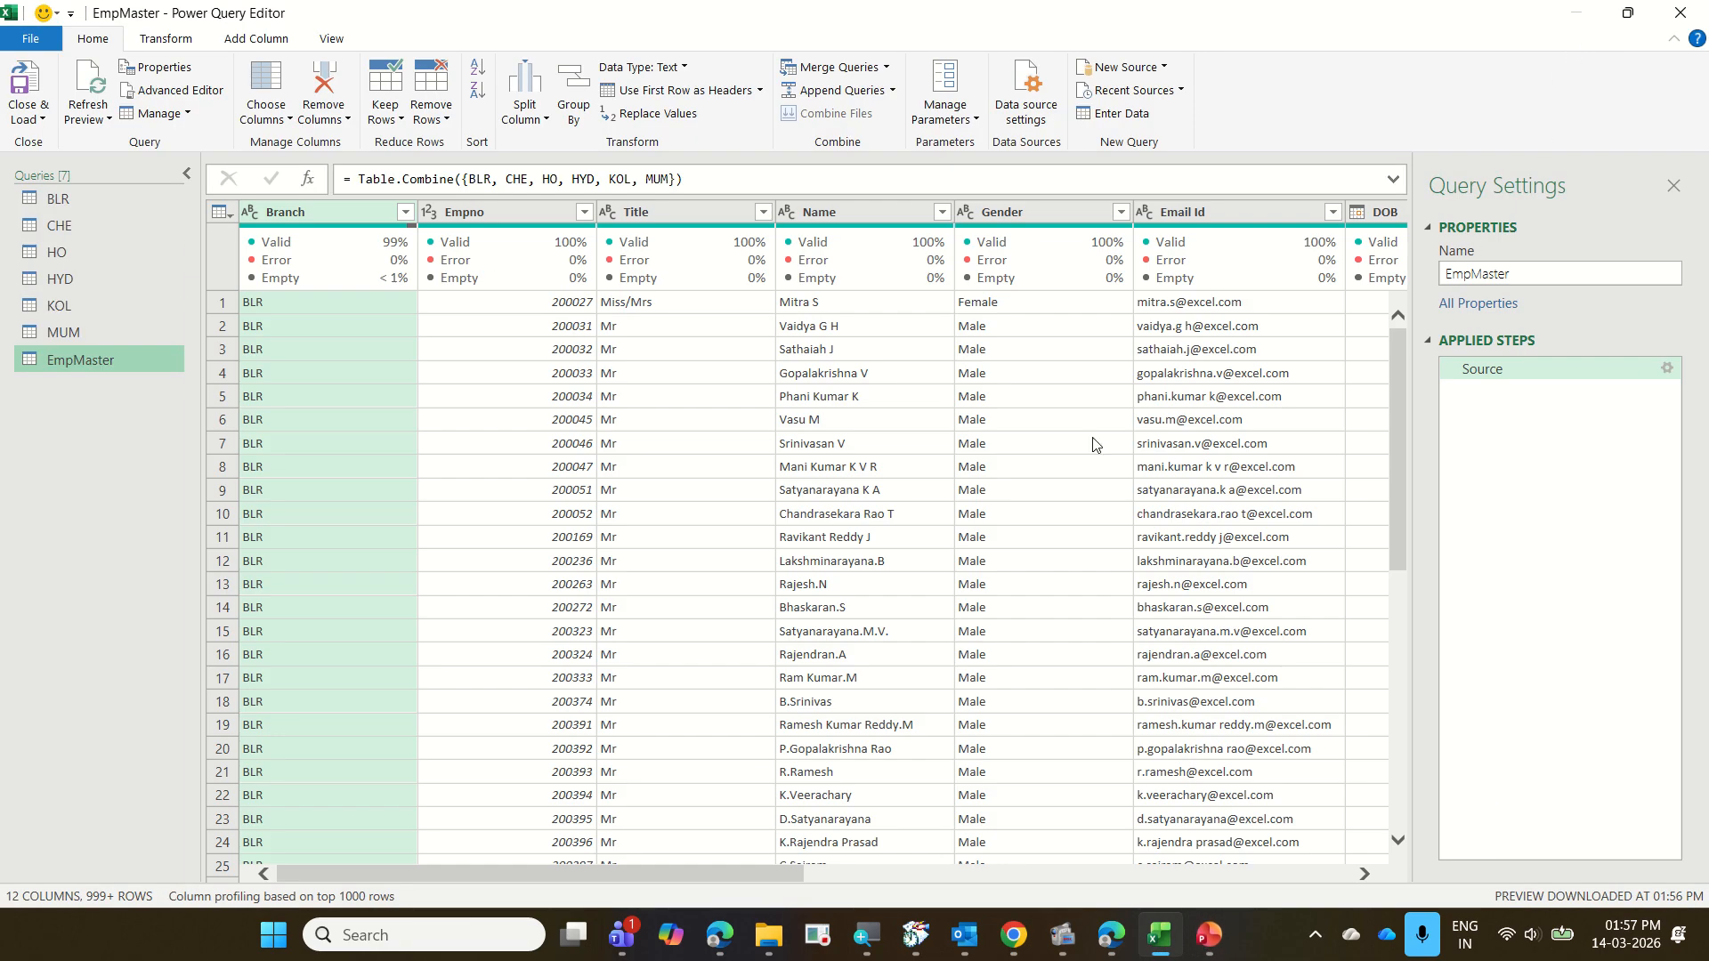
Examine the column quality figures for the Branch and RtmntAge columns of the EmpMaster query
mouse_move(385, 247)
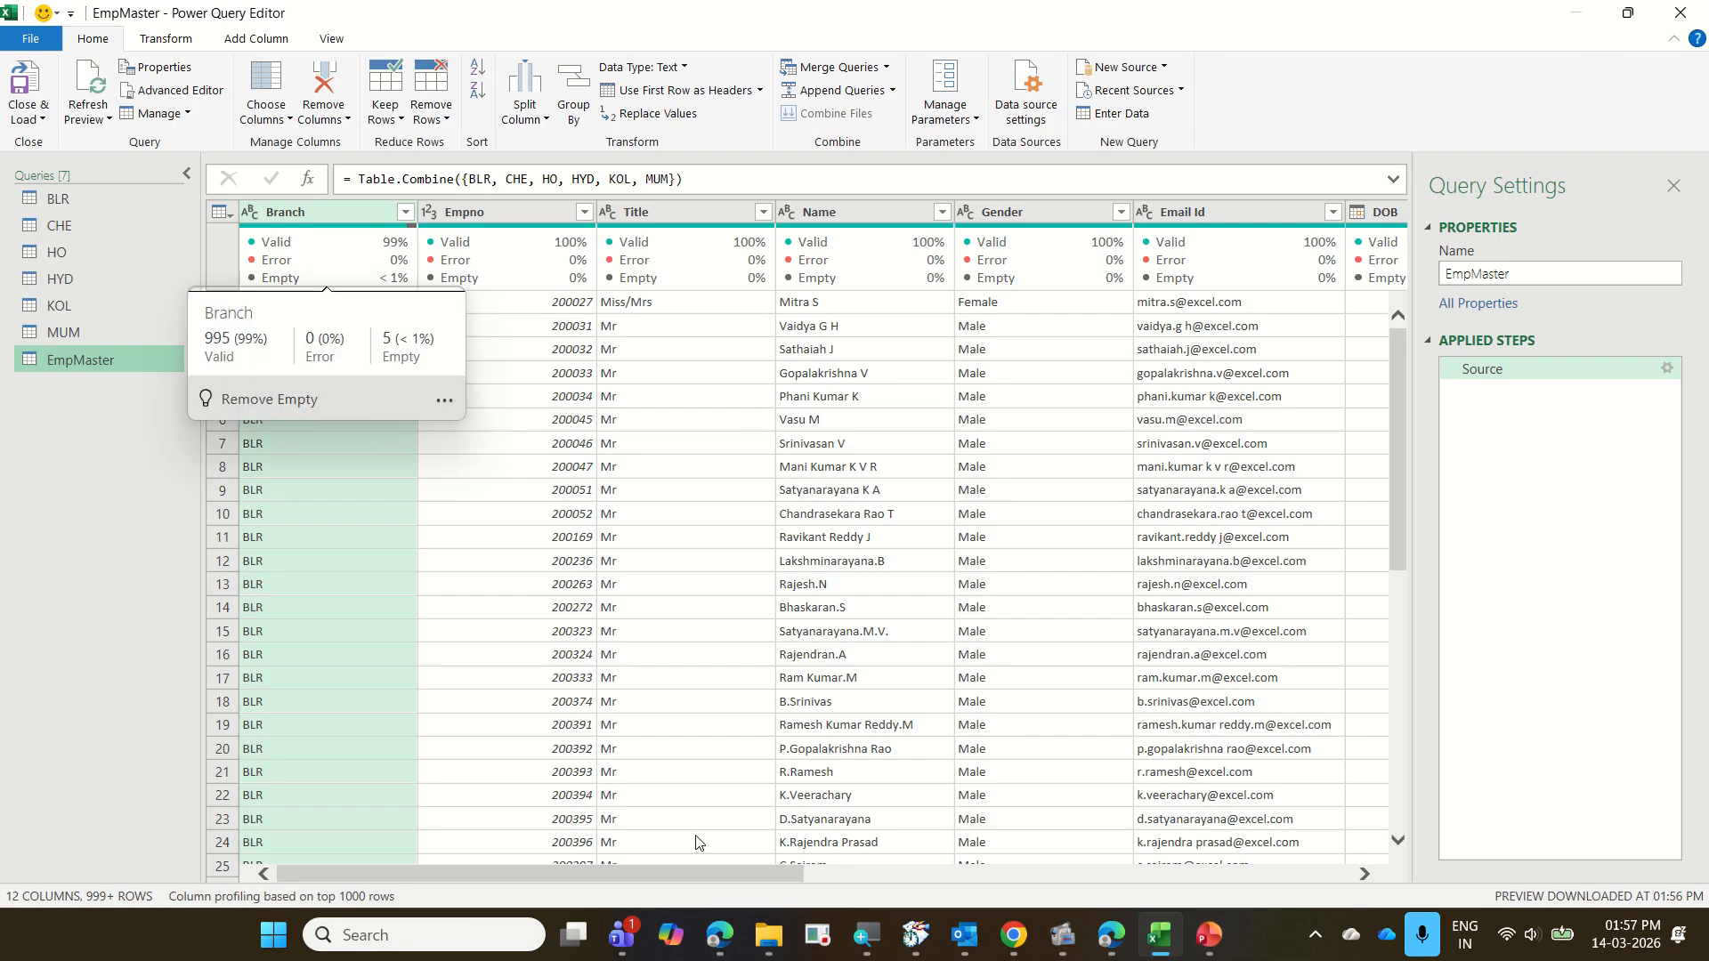
drag(719, 876, 1121, 850)
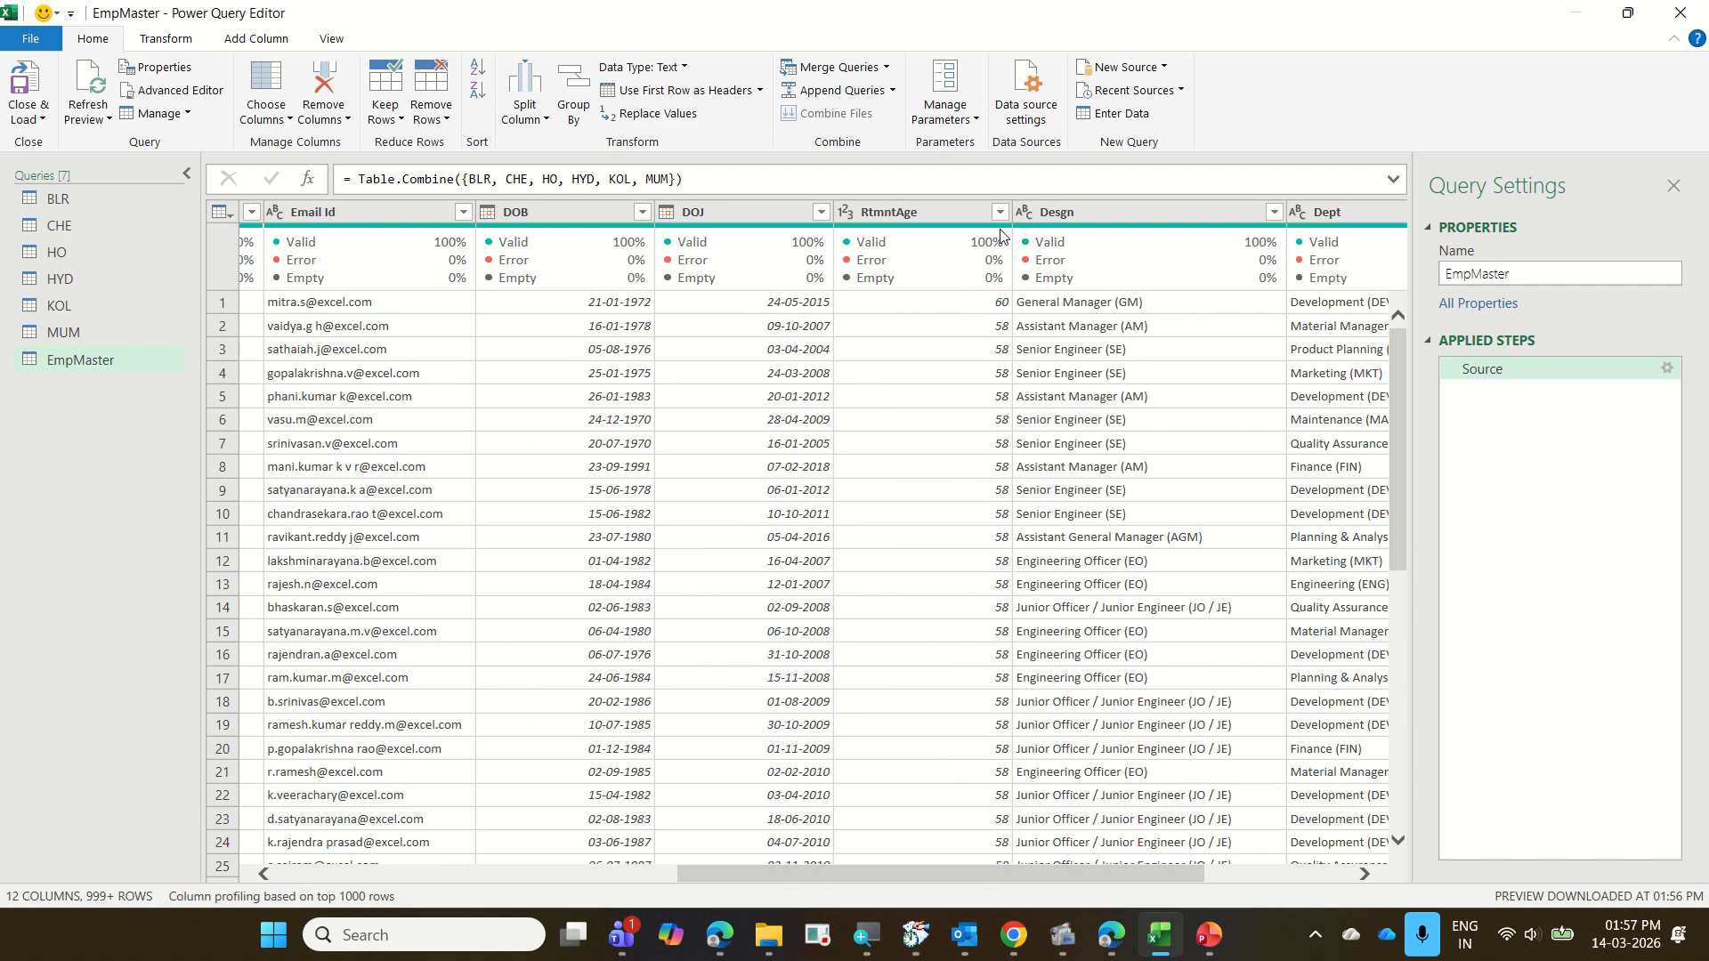
mouse_move(1008, 236)
mouse_move(164, 878)
mouse_down()
mouse_move(170, 897)
mouse_move(392, 907)
mouse_move(332, 908)
mouse_up()
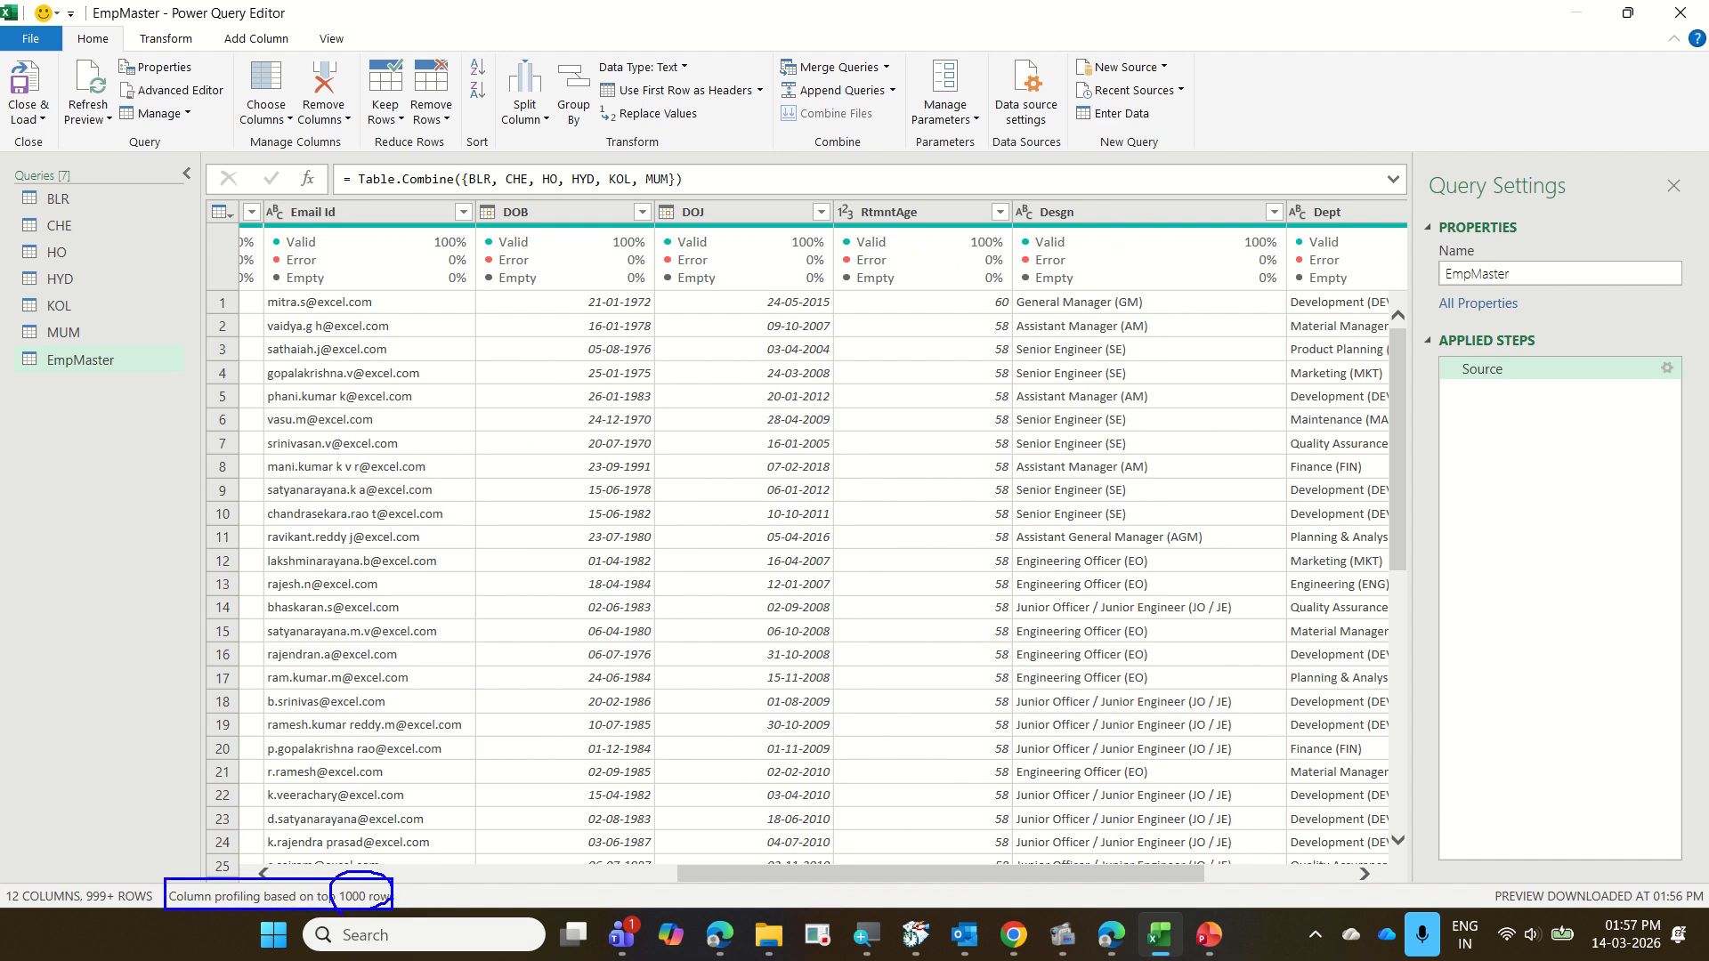
drag(94, 199, 135, 163)
drag(113, 251, 162, 224)
drag(125, 297, 184, 268)
key(Escape)
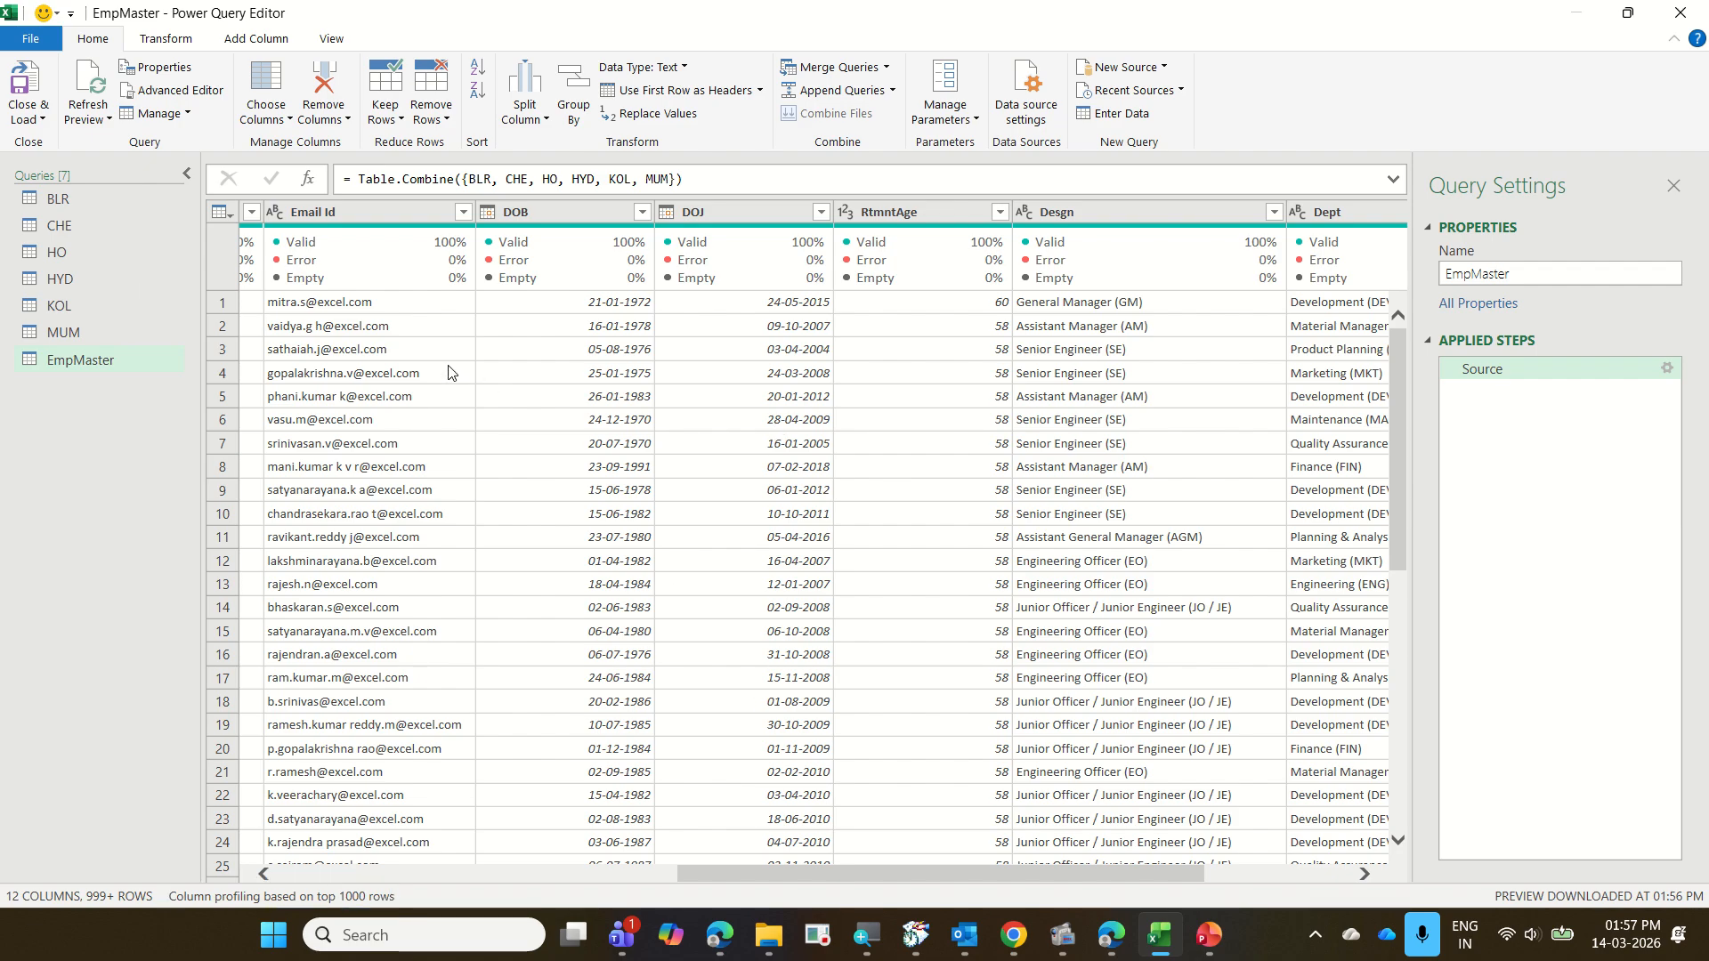
Set the column profiling of the EmpMaster query to be based on the entire data set
click(311, 895)
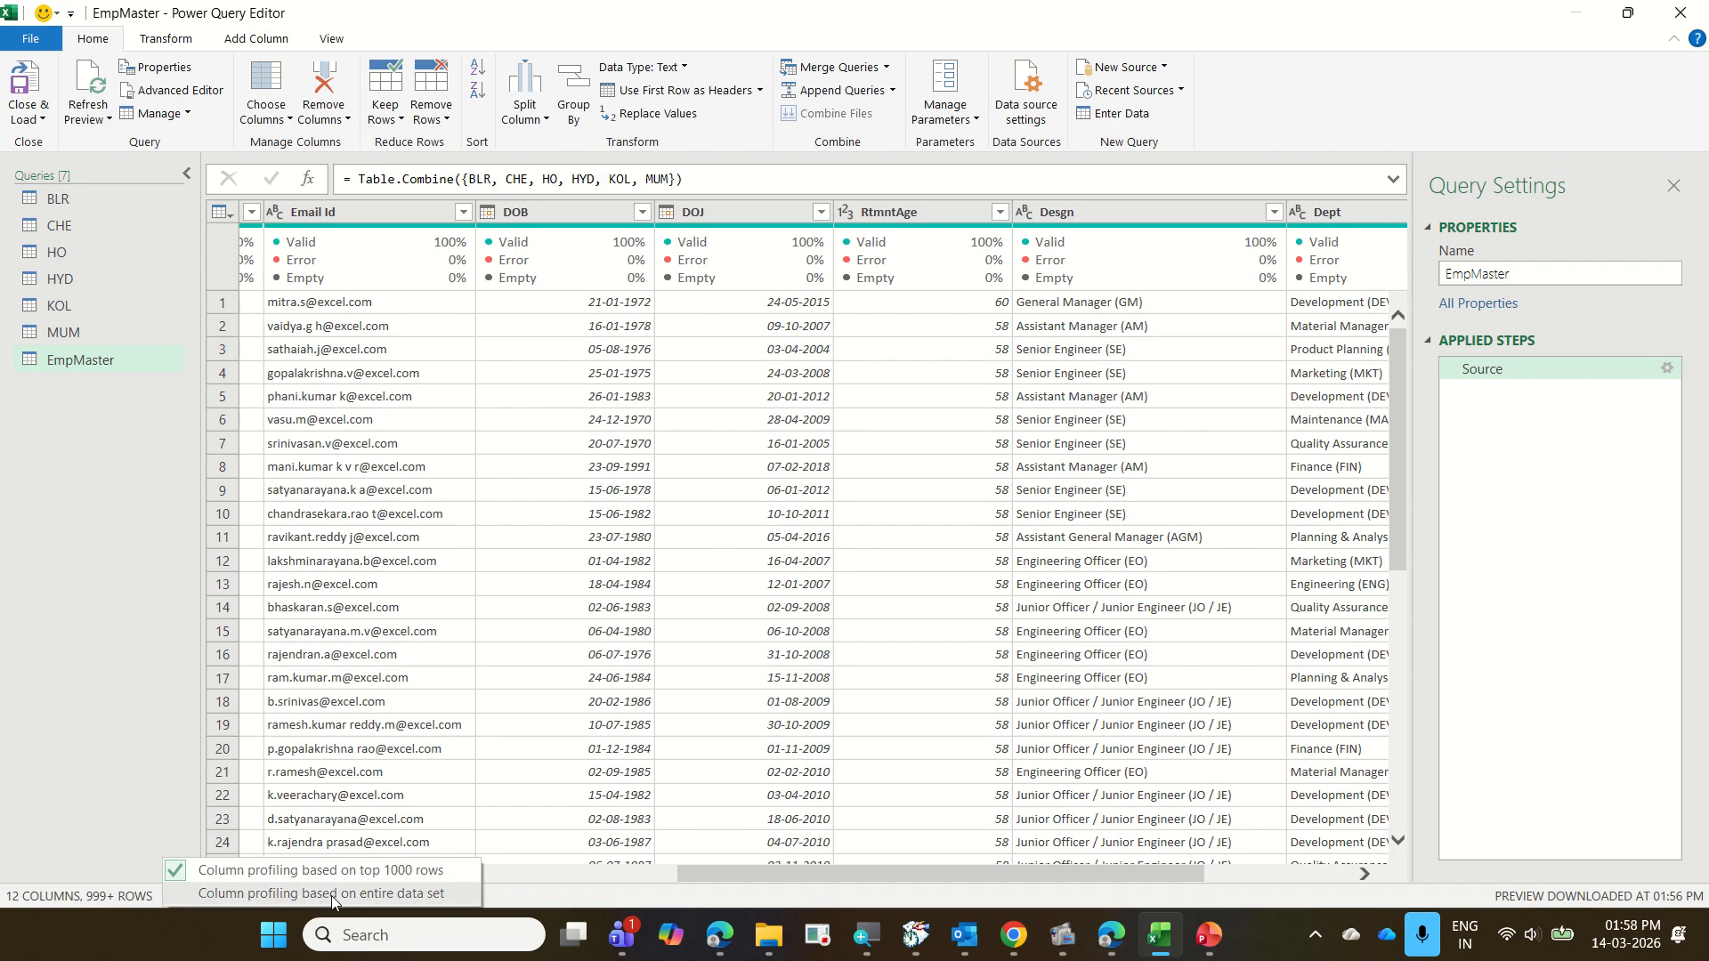
click(334, 894)
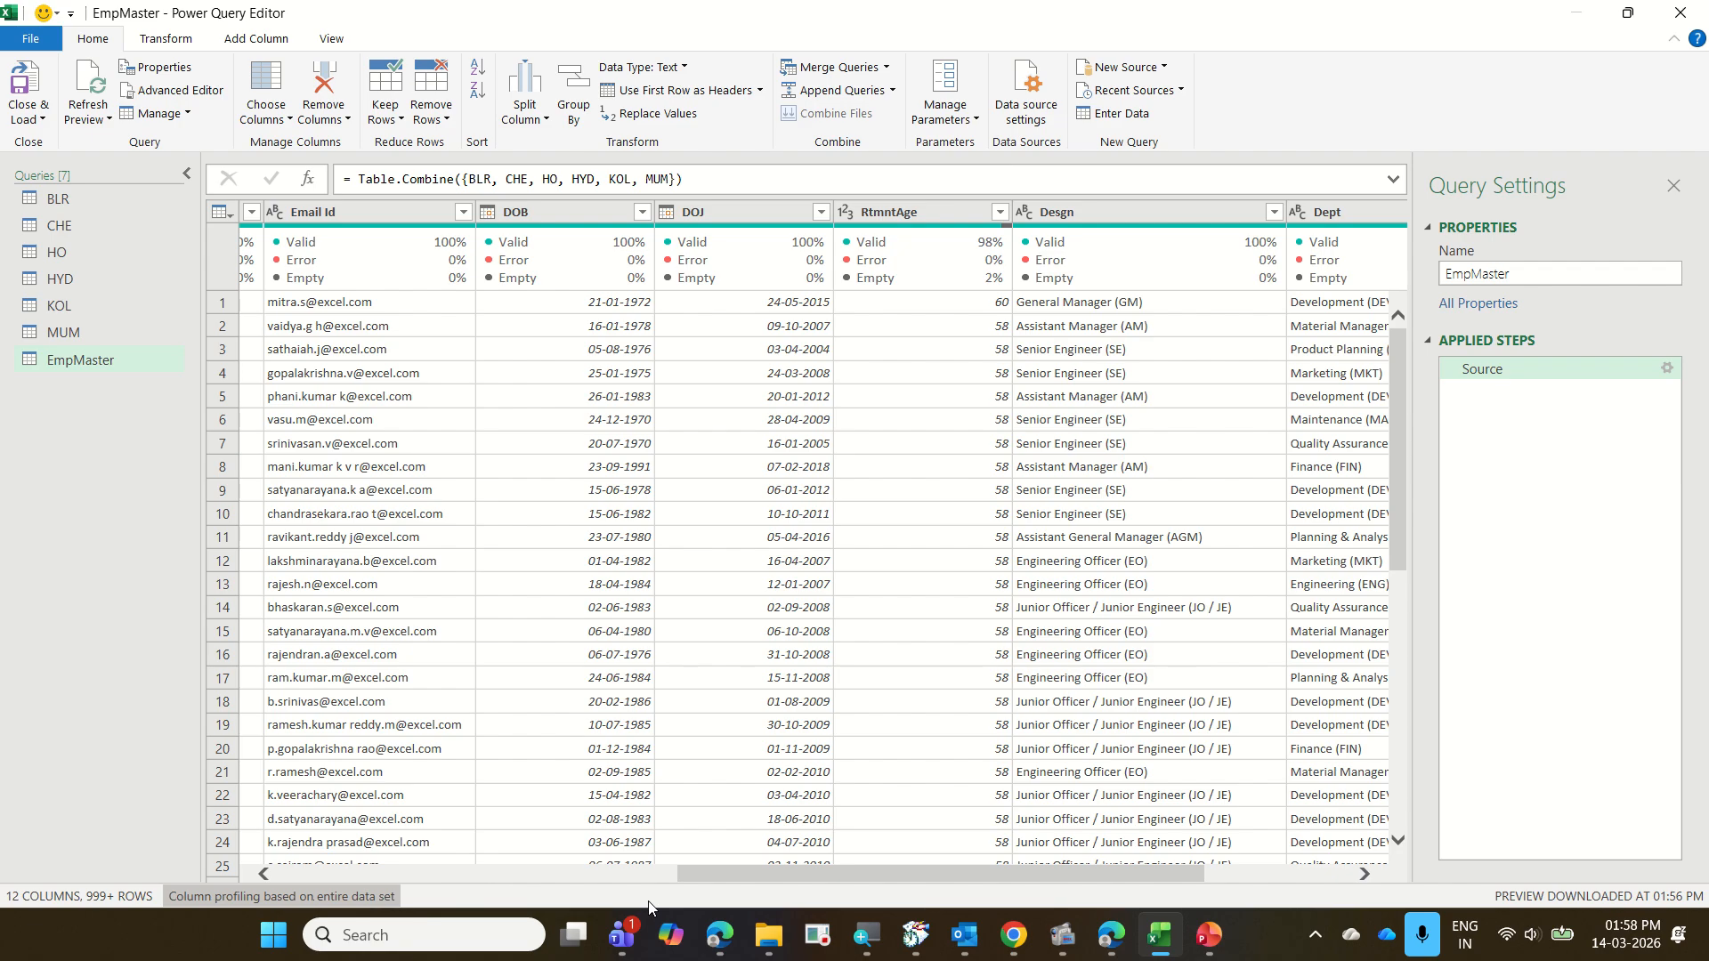
Replace null values with HO in the Branch column of the EmpMaster query
click(527, 876)
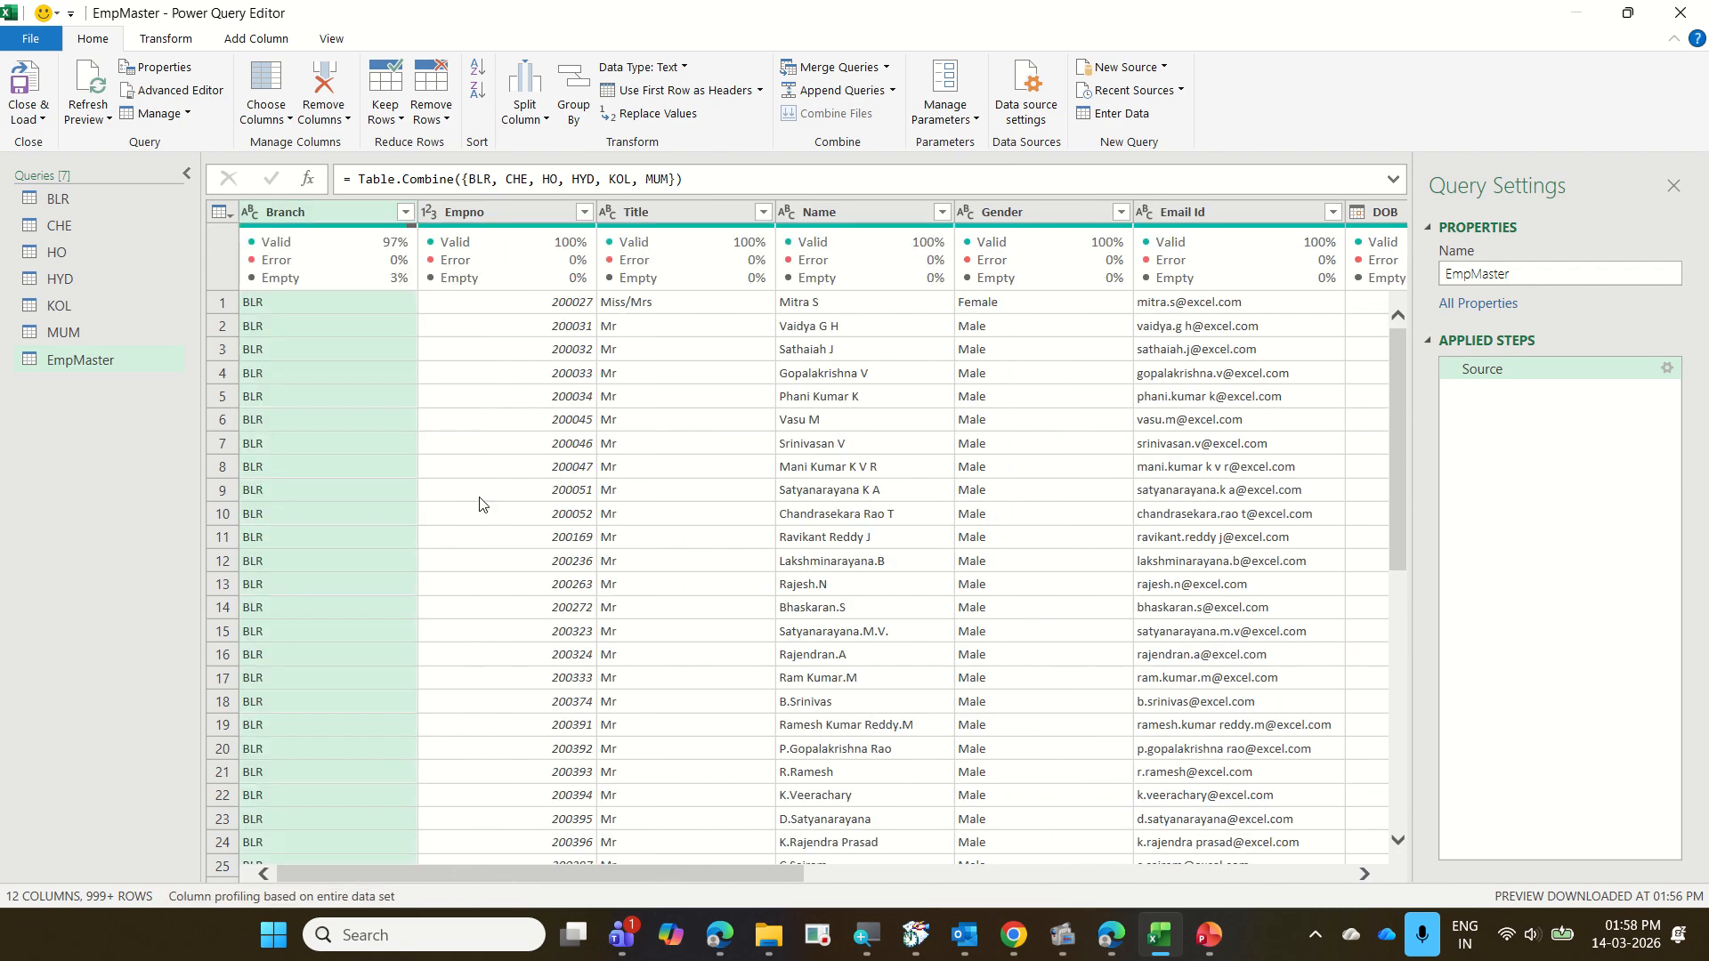
right_click(328, 212)
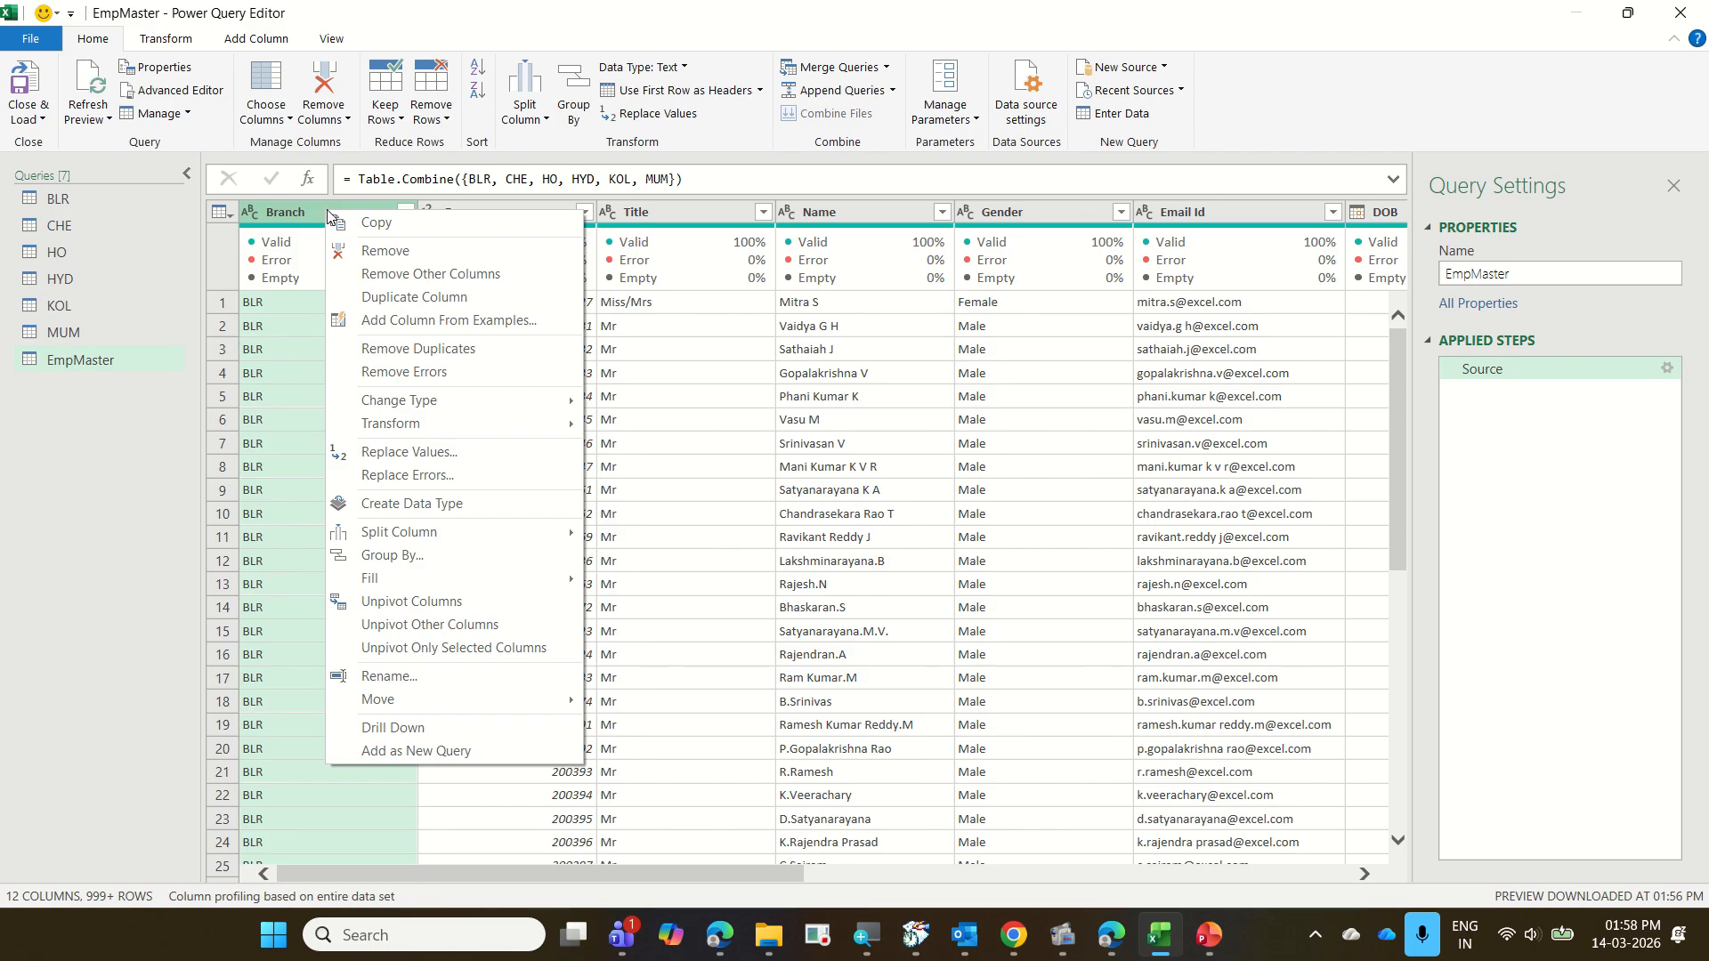
click(503, 472)
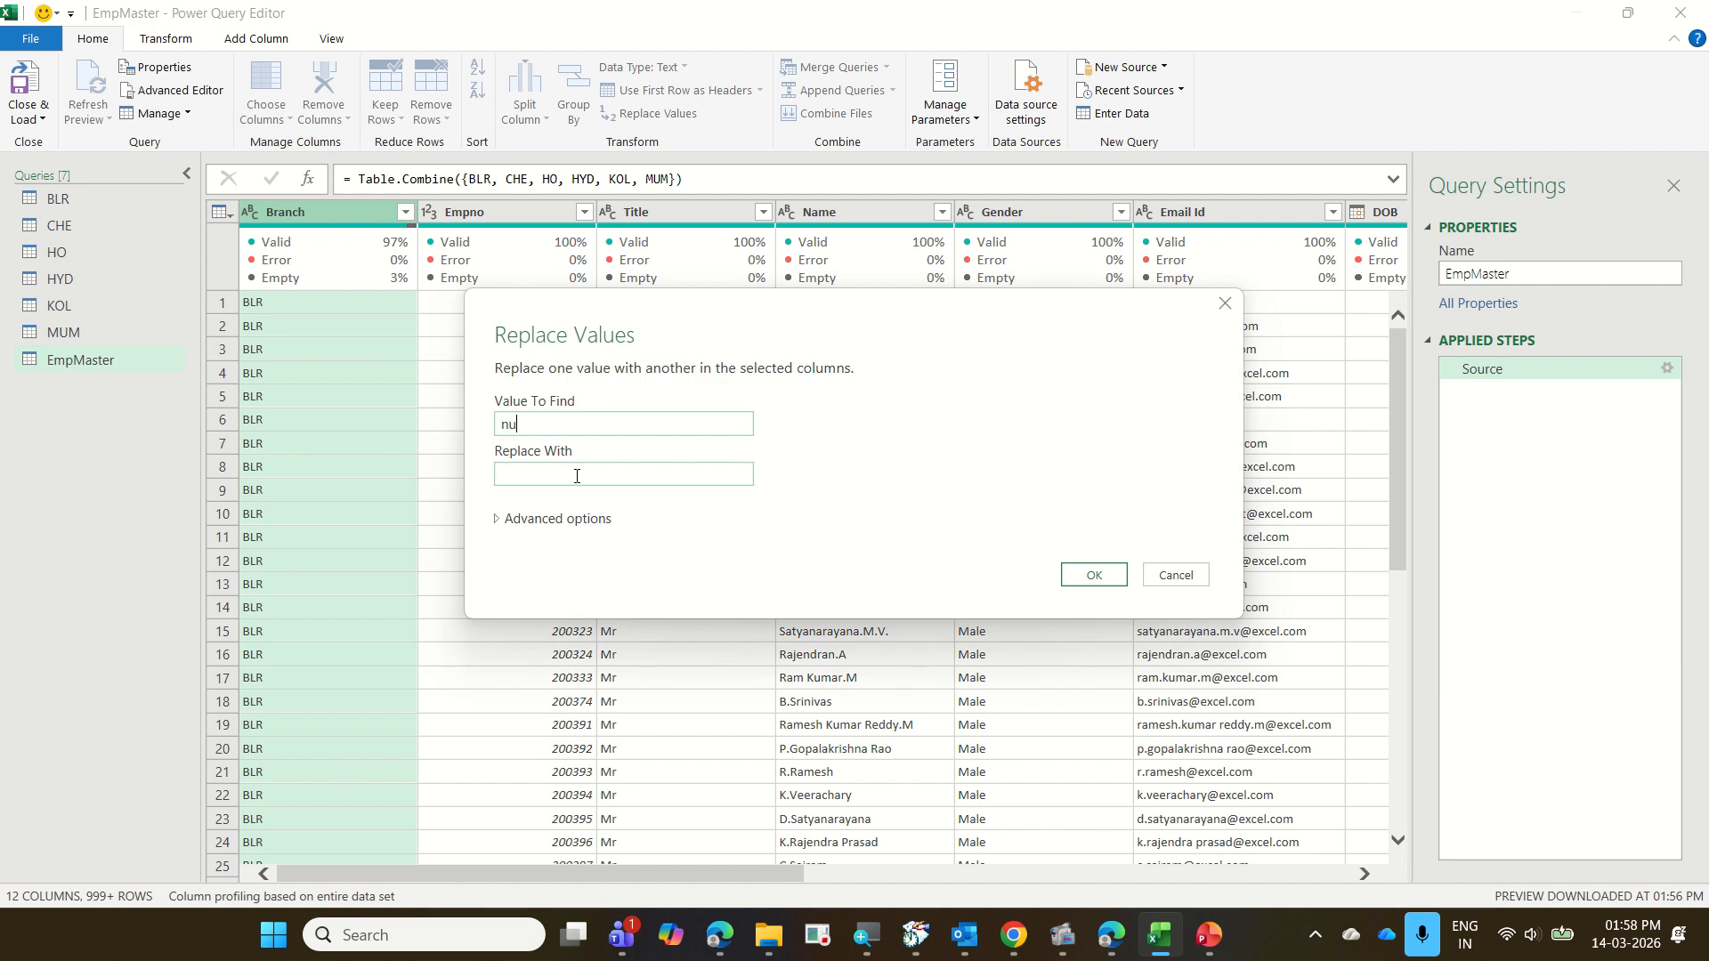
click(577, 475)
text(HO)
click(1081, 574)
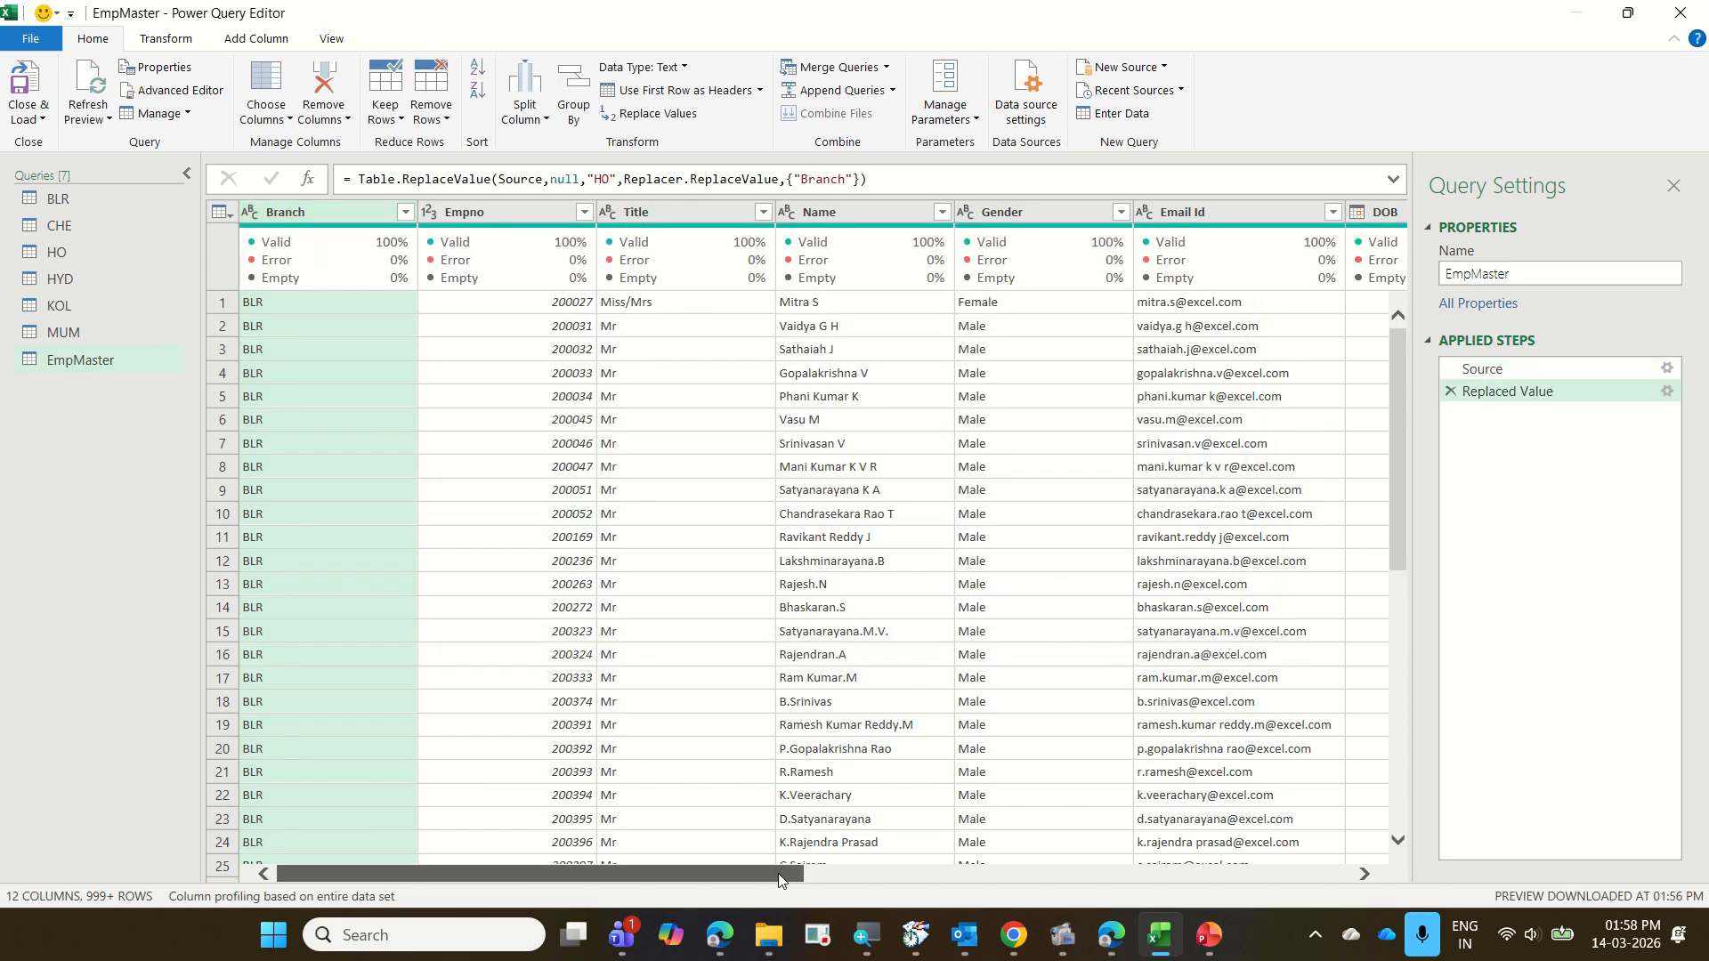
Replace null values with 58 in the RtmntAge column of the EmpMaster query
drag(782, 874, 1017, 854)
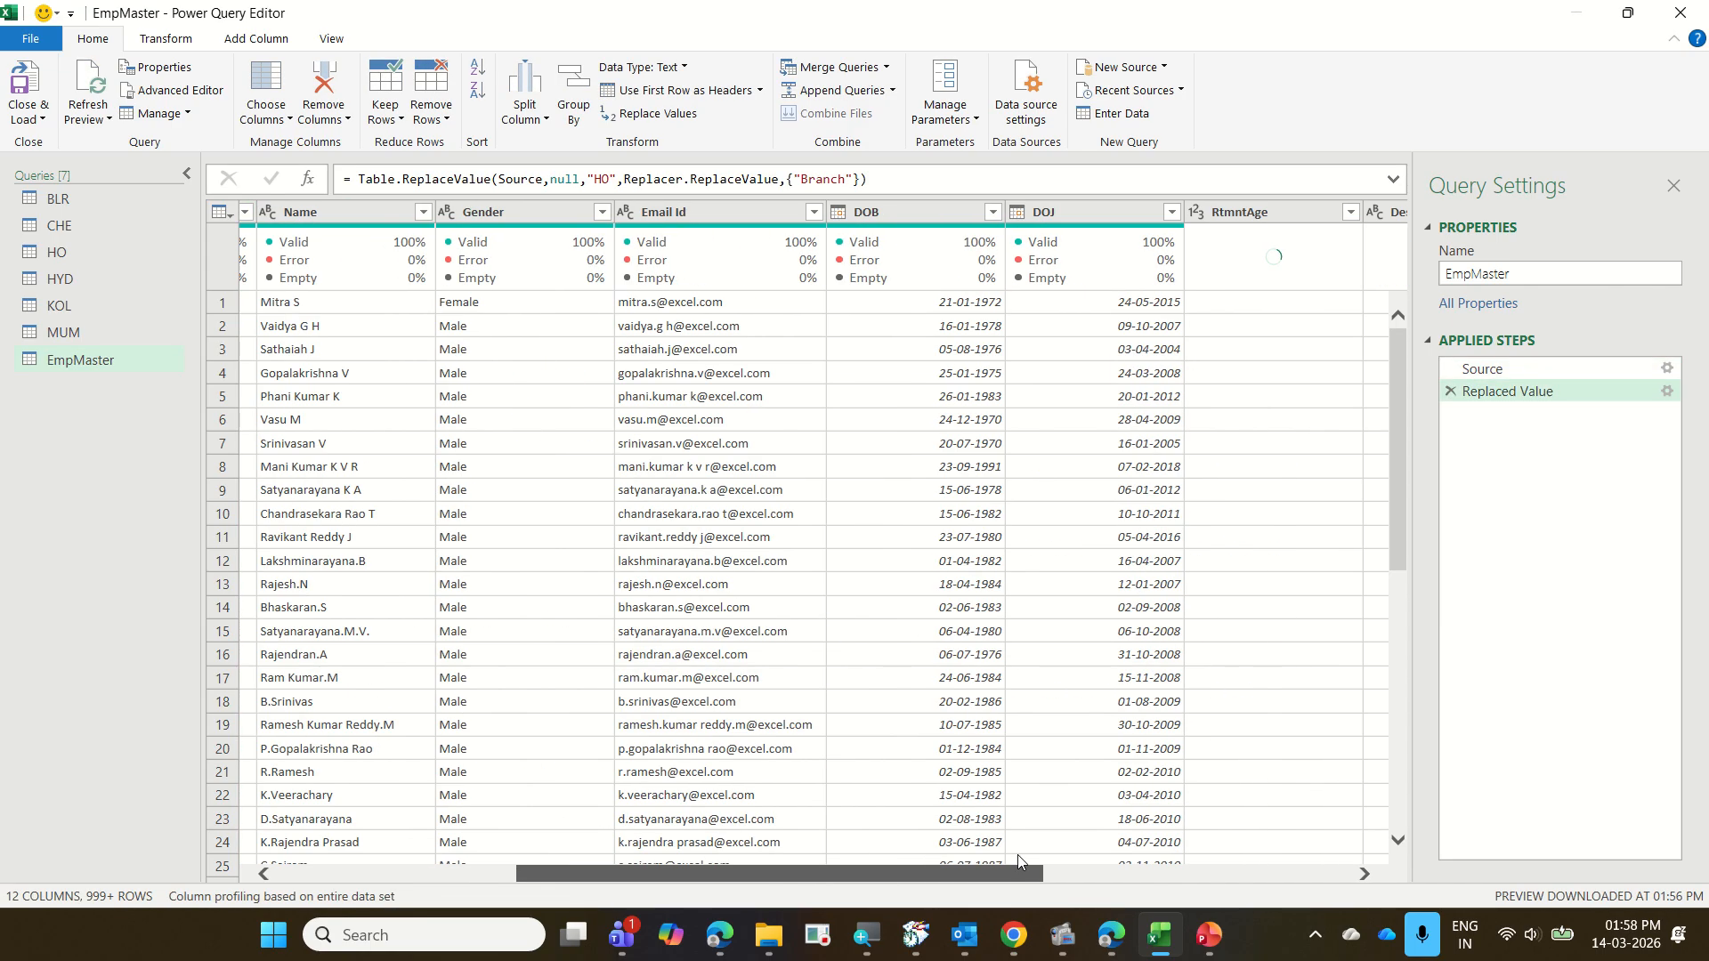
right_click(1233, 215)
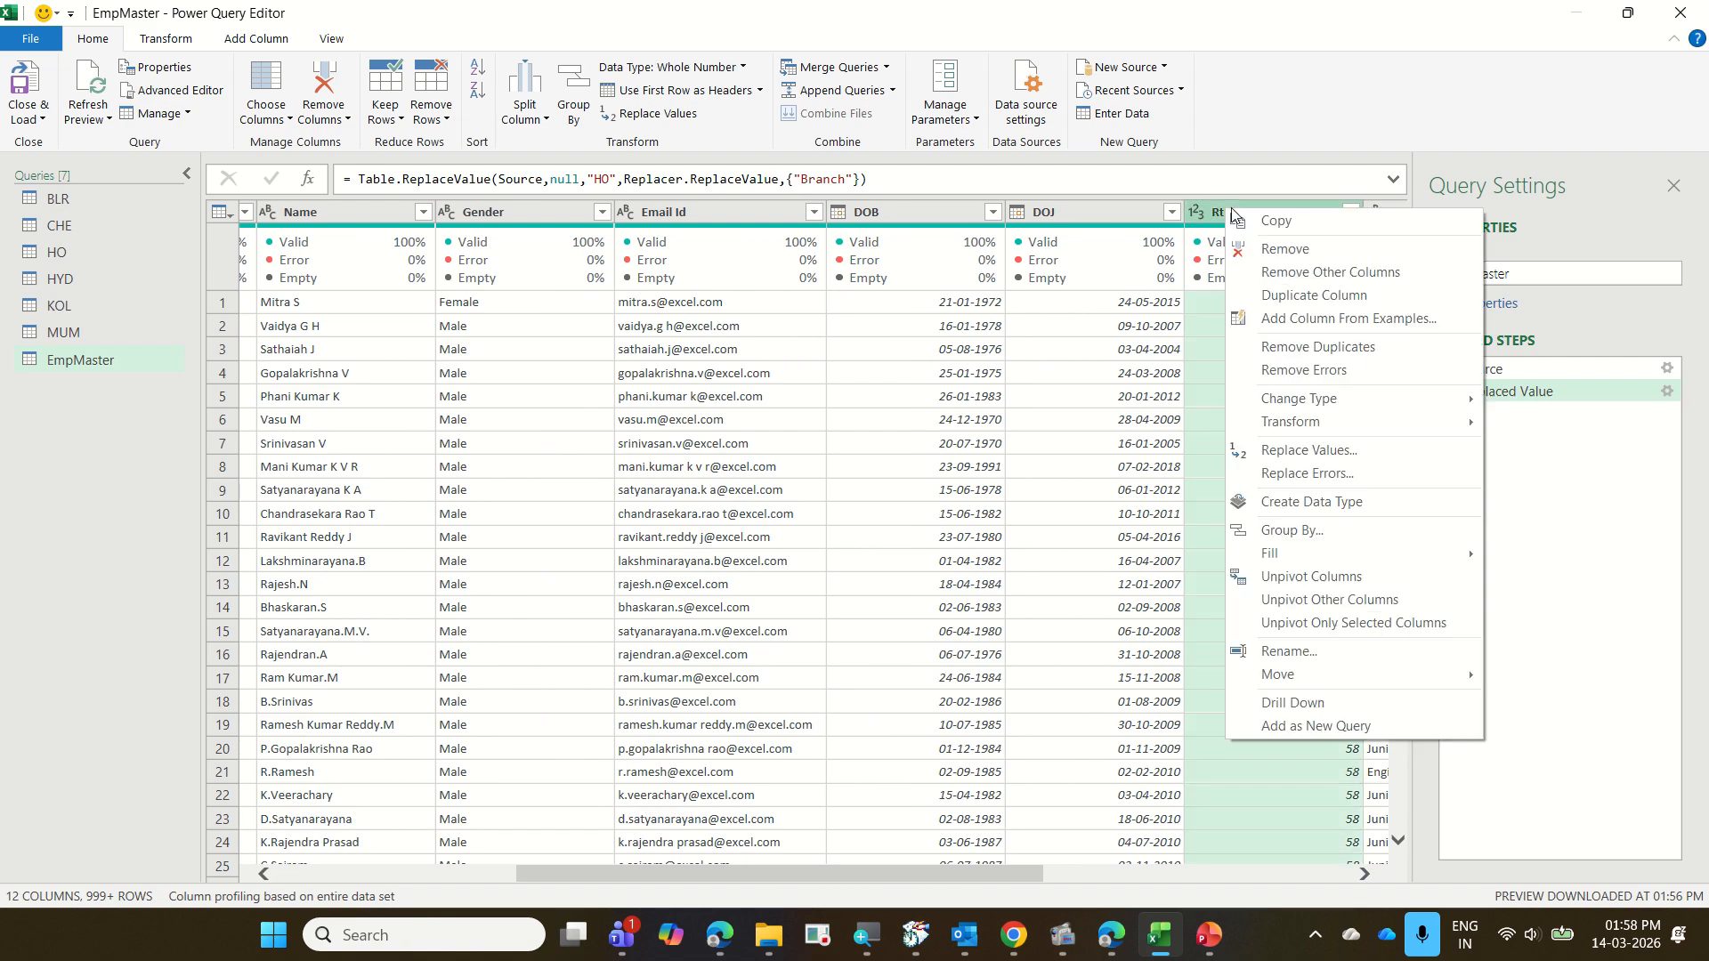
click(1309, 450)
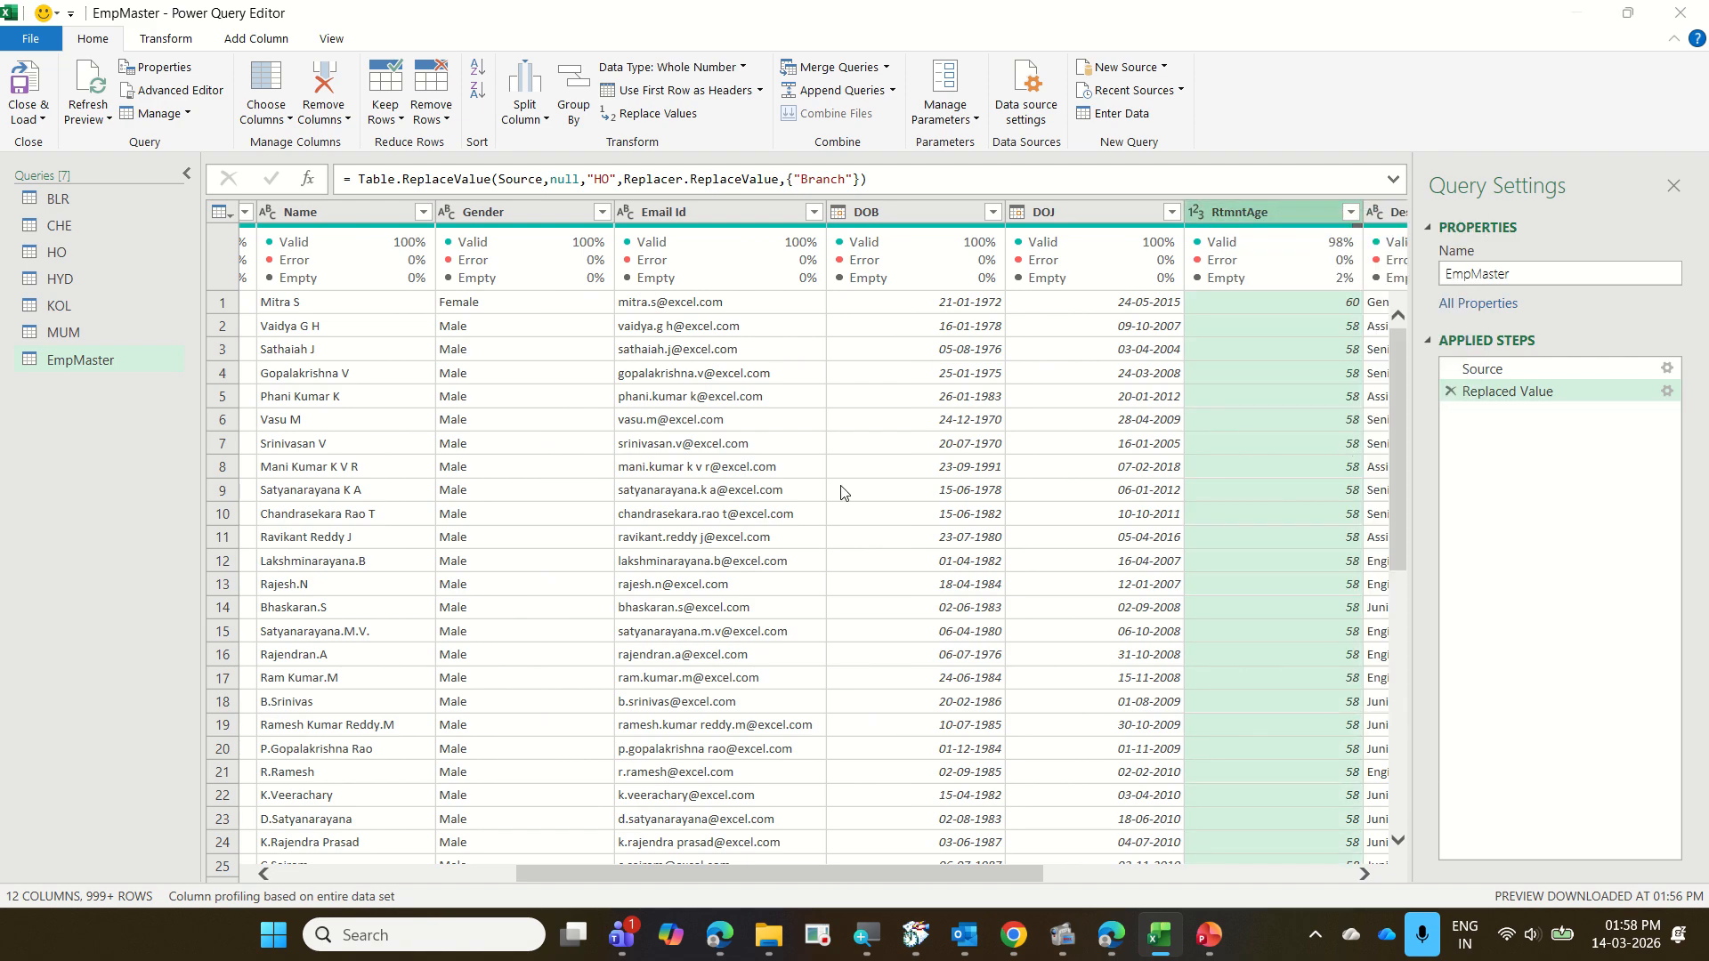
text(null)
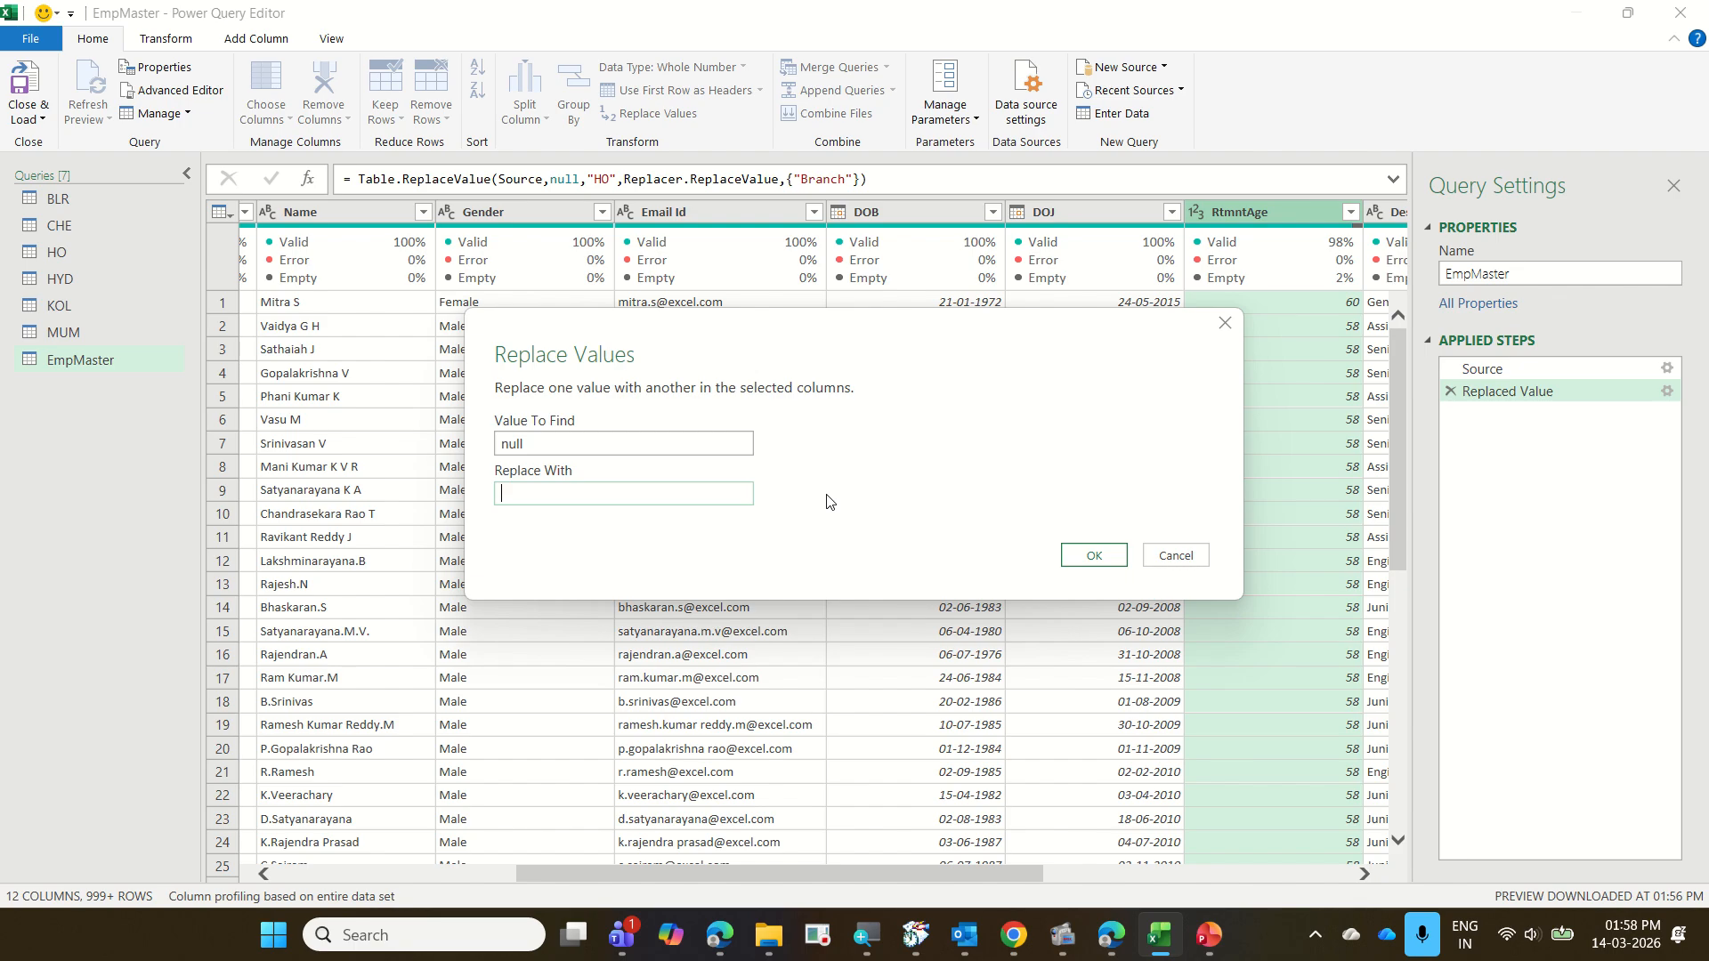
text(58)
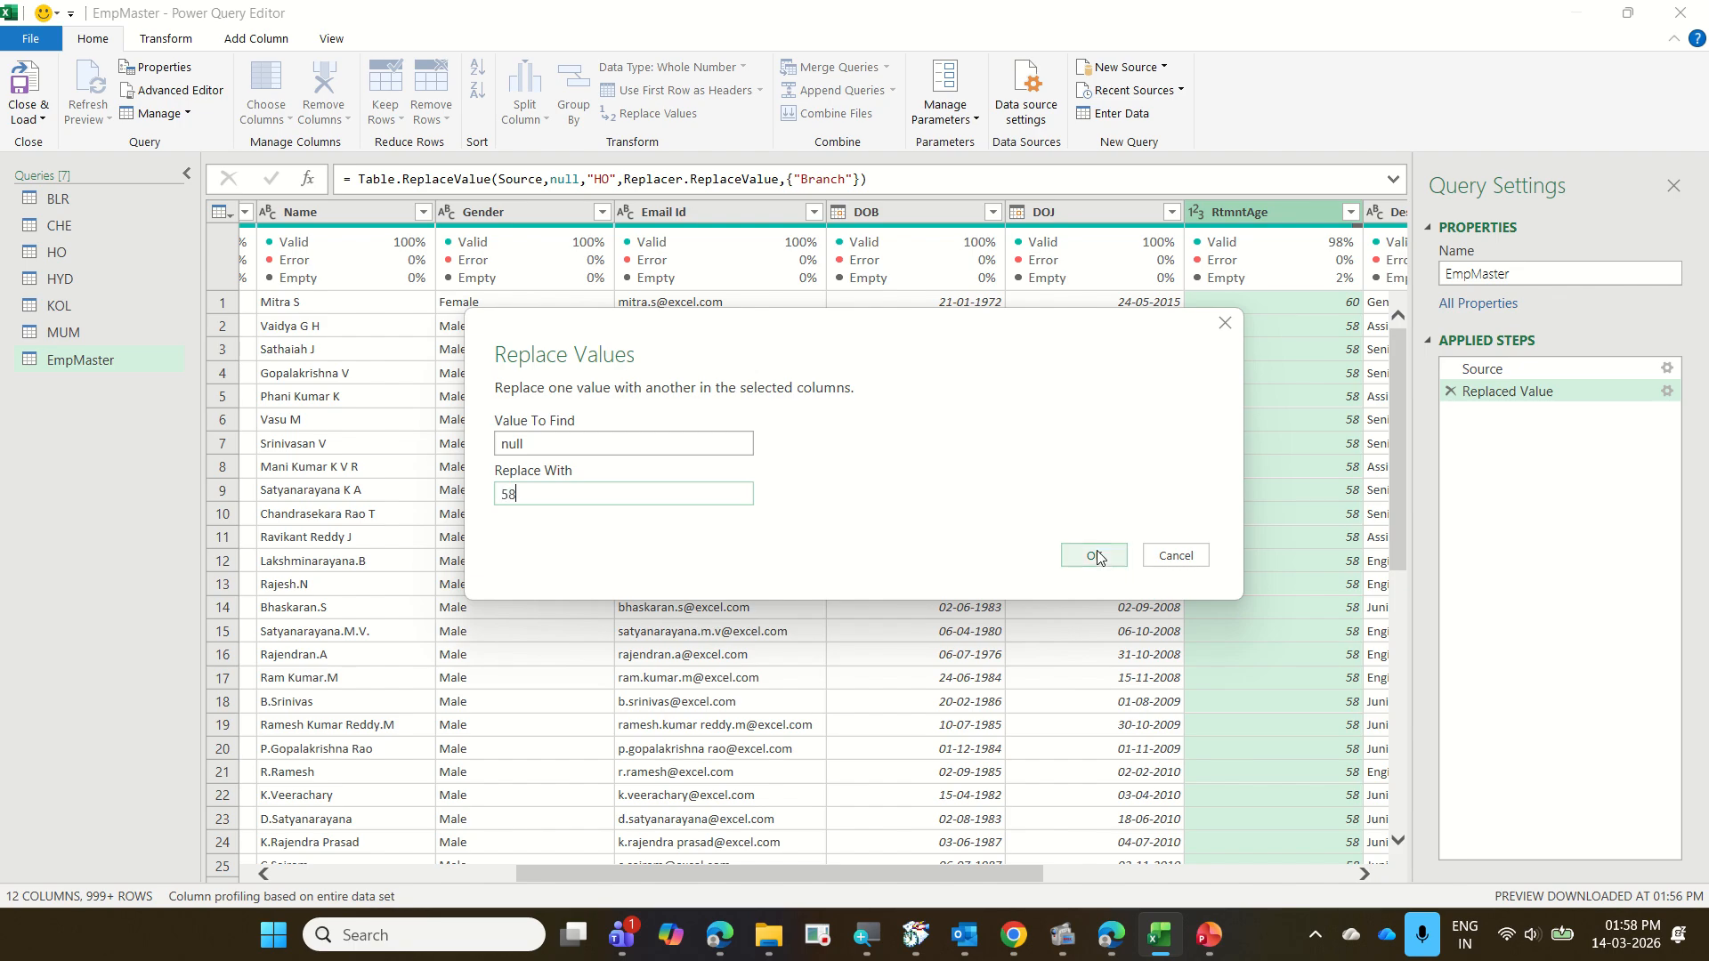
click(1095, 556)
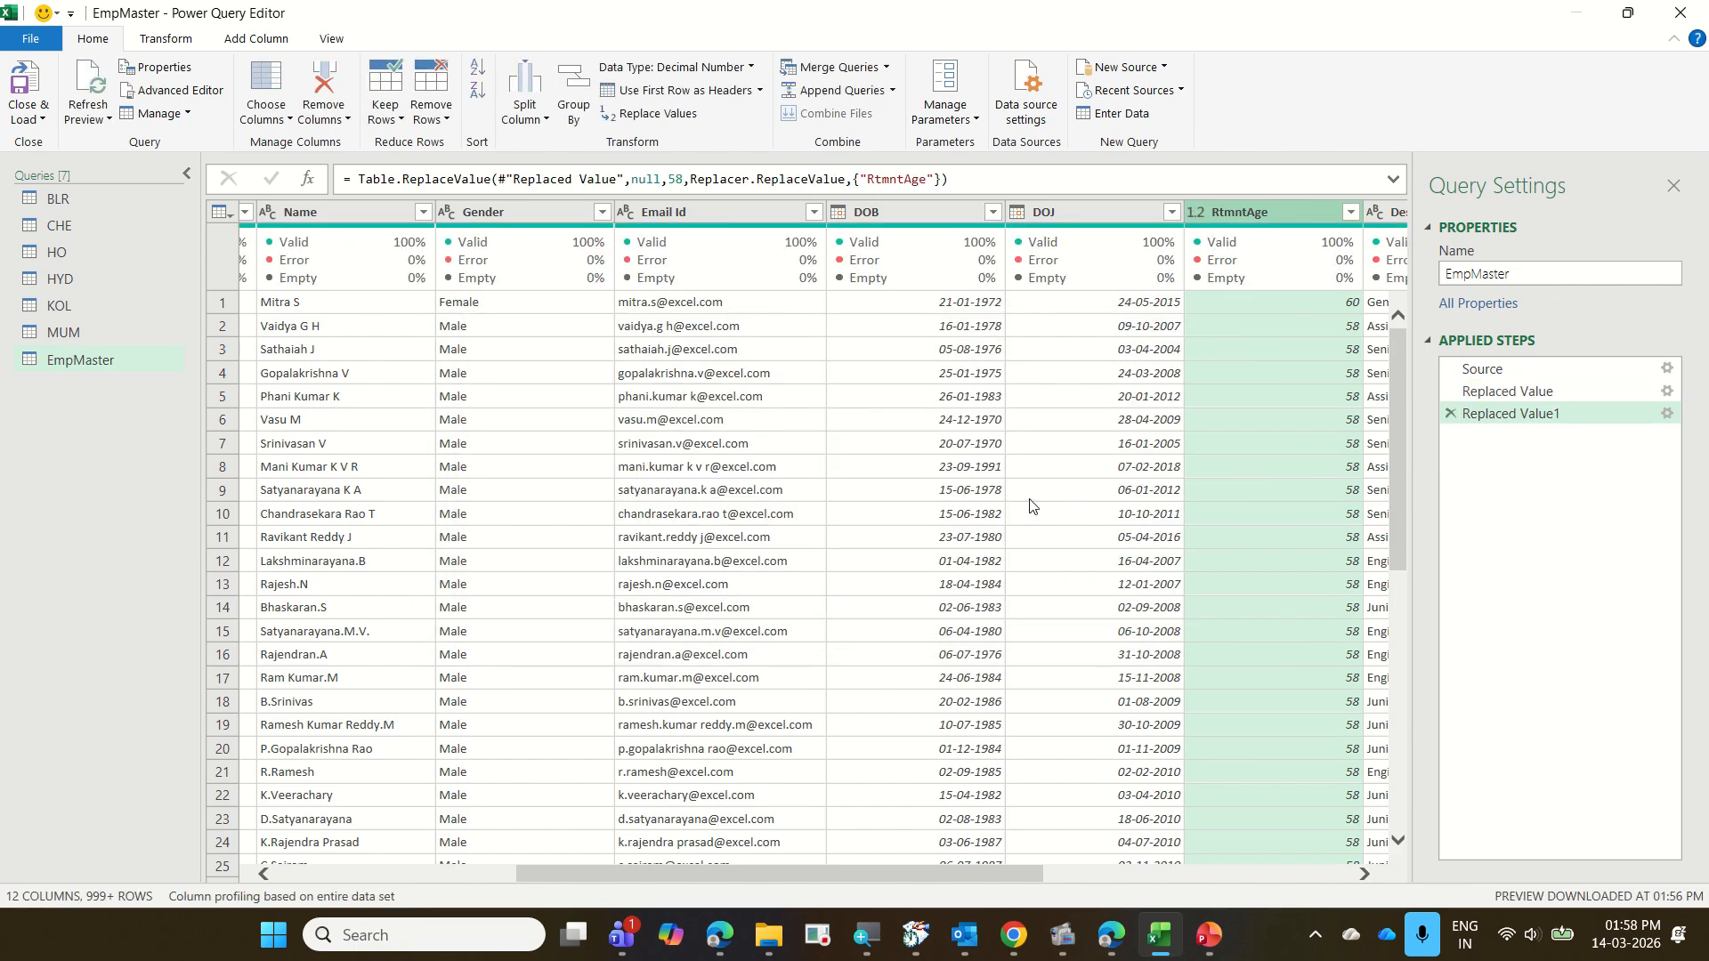
Close the Power Query Editor and load all the queries with Only Create Connection
mouse_move(1208, 934)
click(1394, 825)
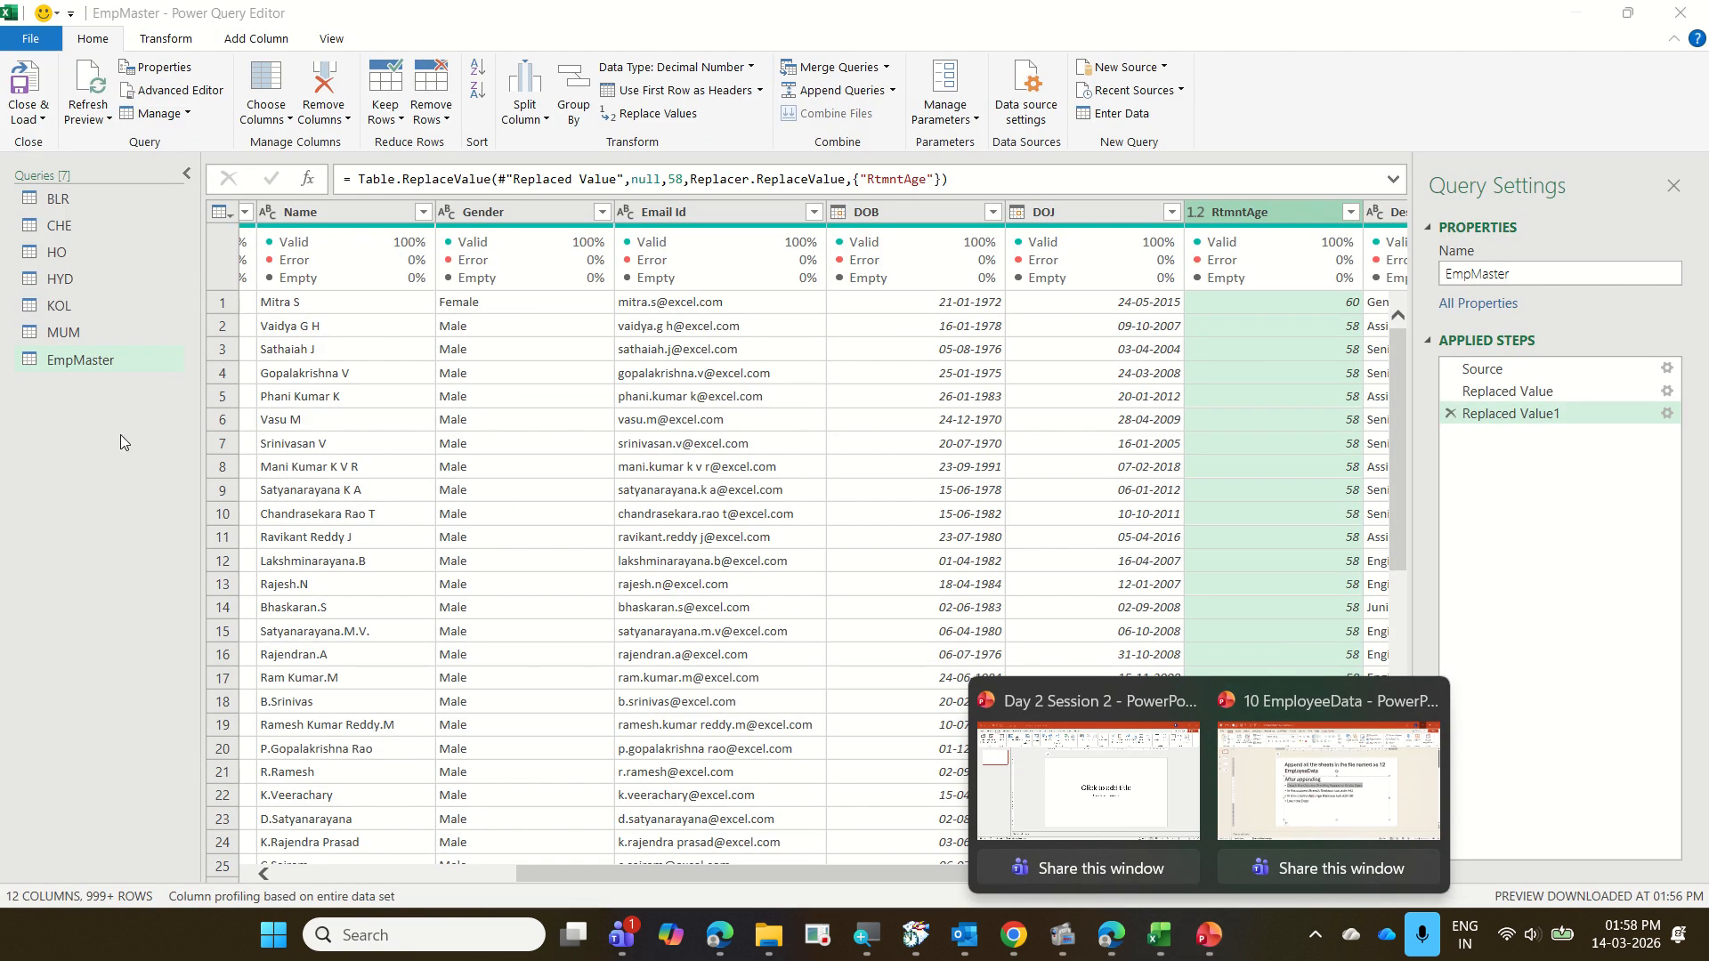
click(24, 121)
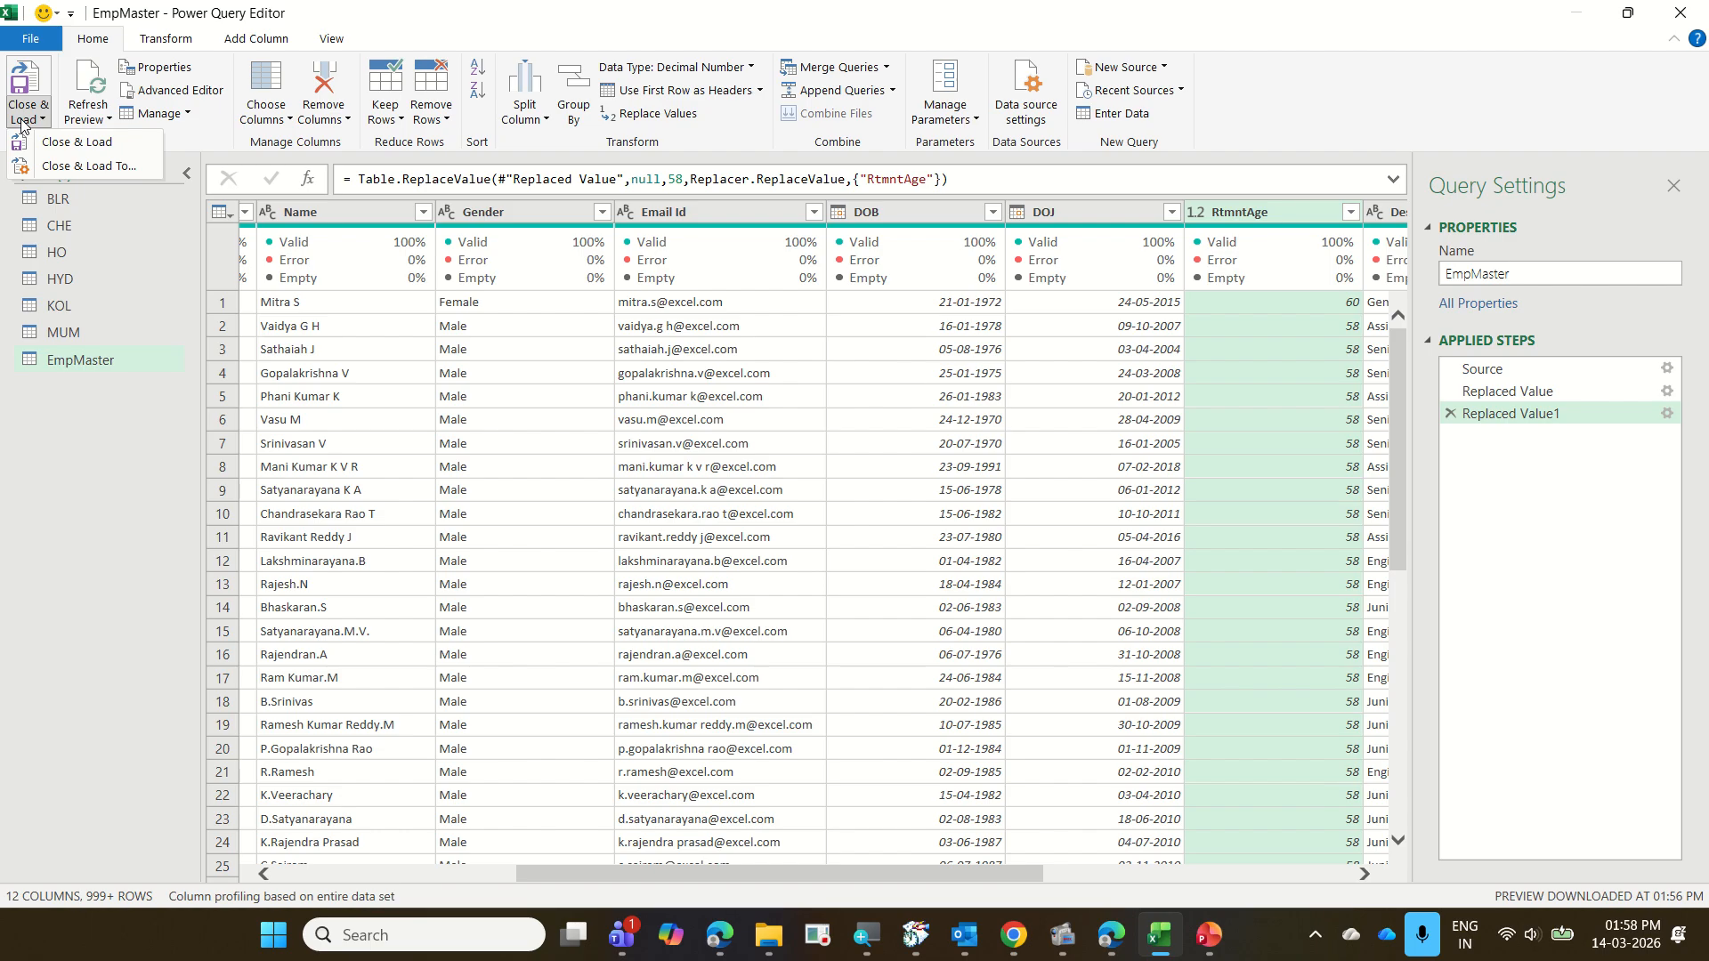
click(92, 166)
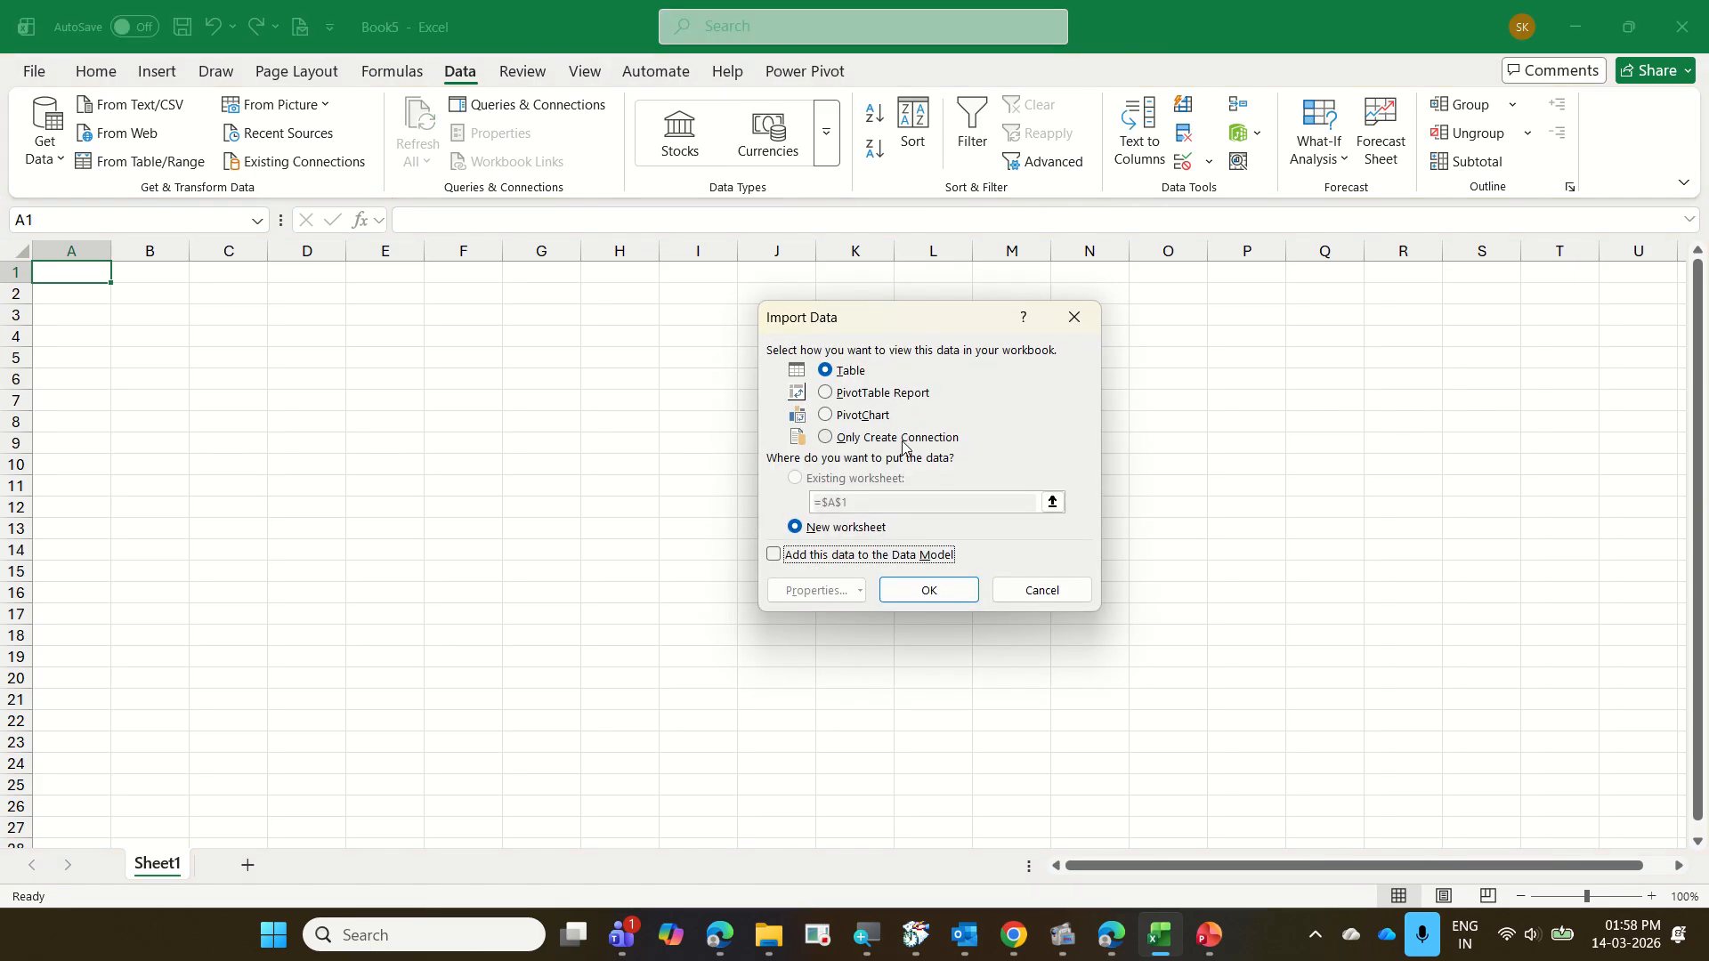
click(904, 447)
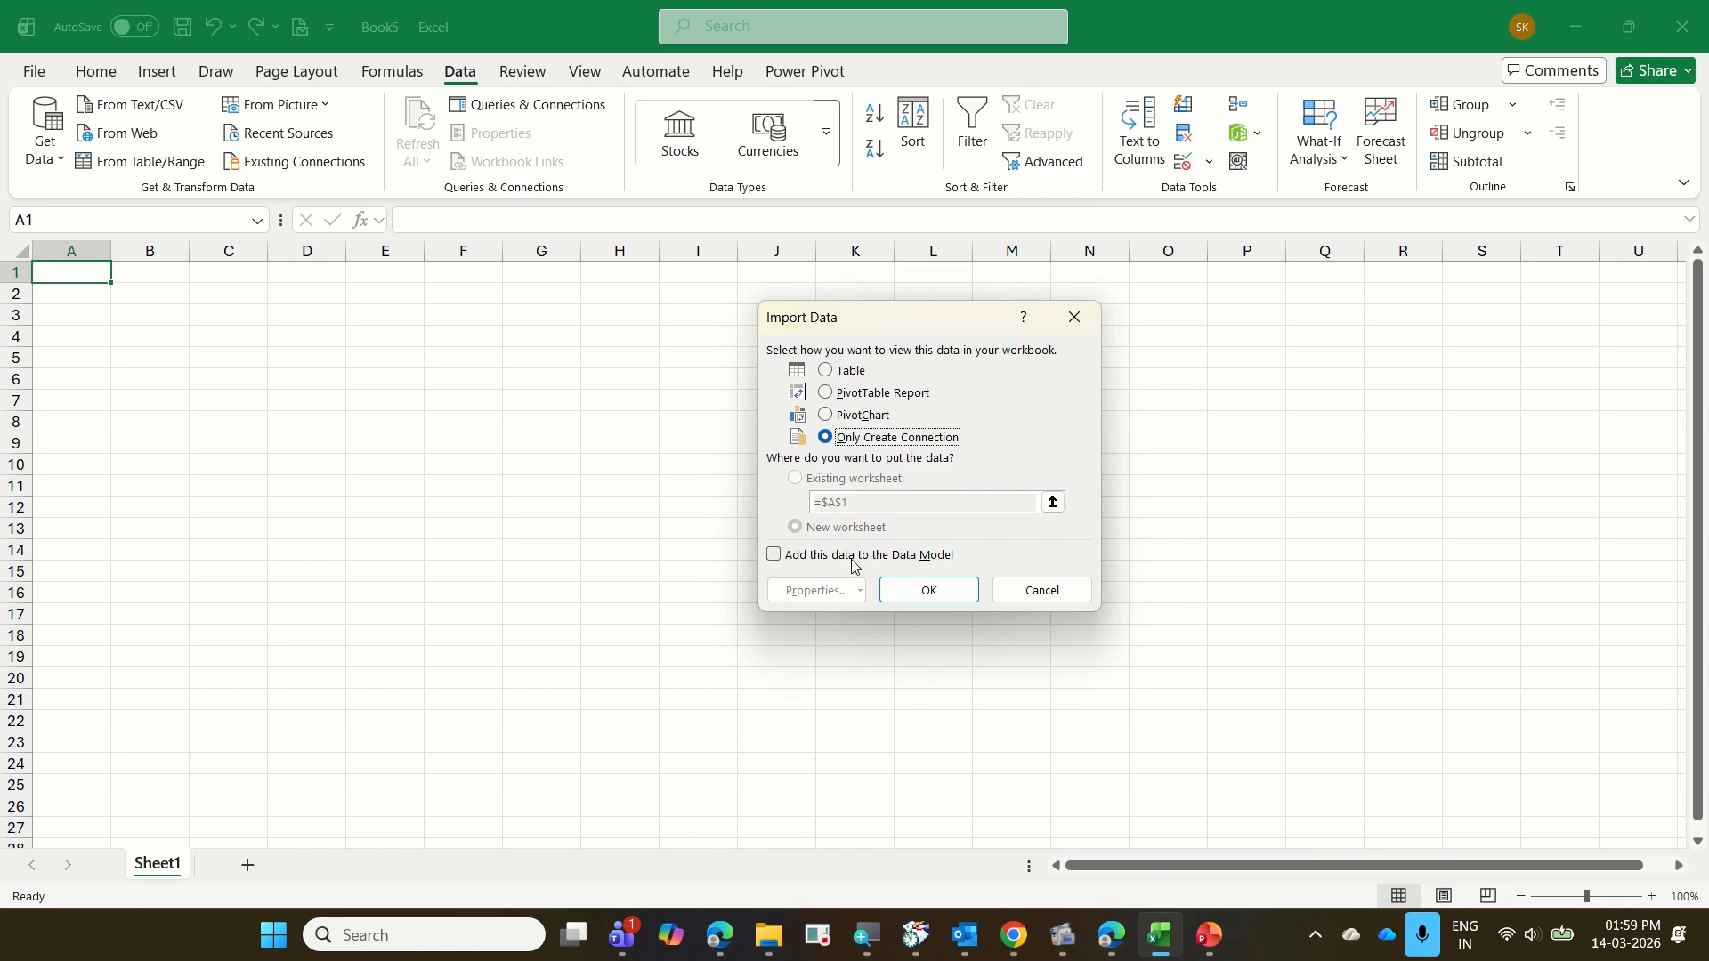
click(935, 591)
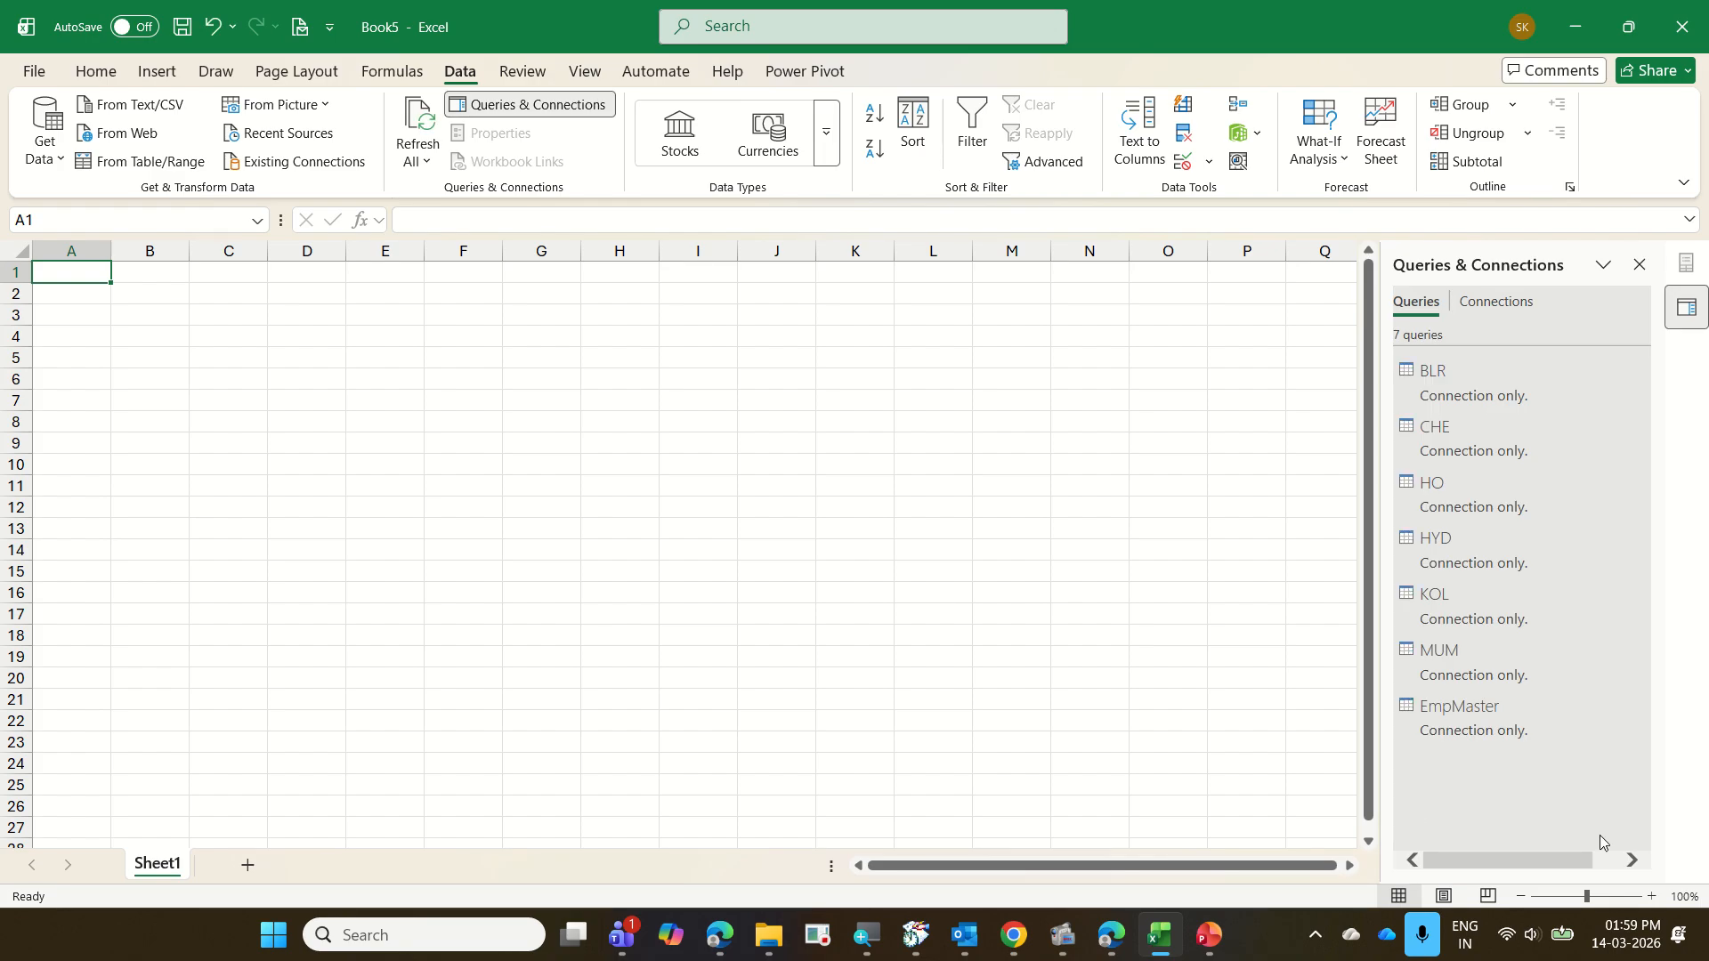
Change the load settings of the EmpMaster query to also add its data to the Data Model
right_click(1520, 732)
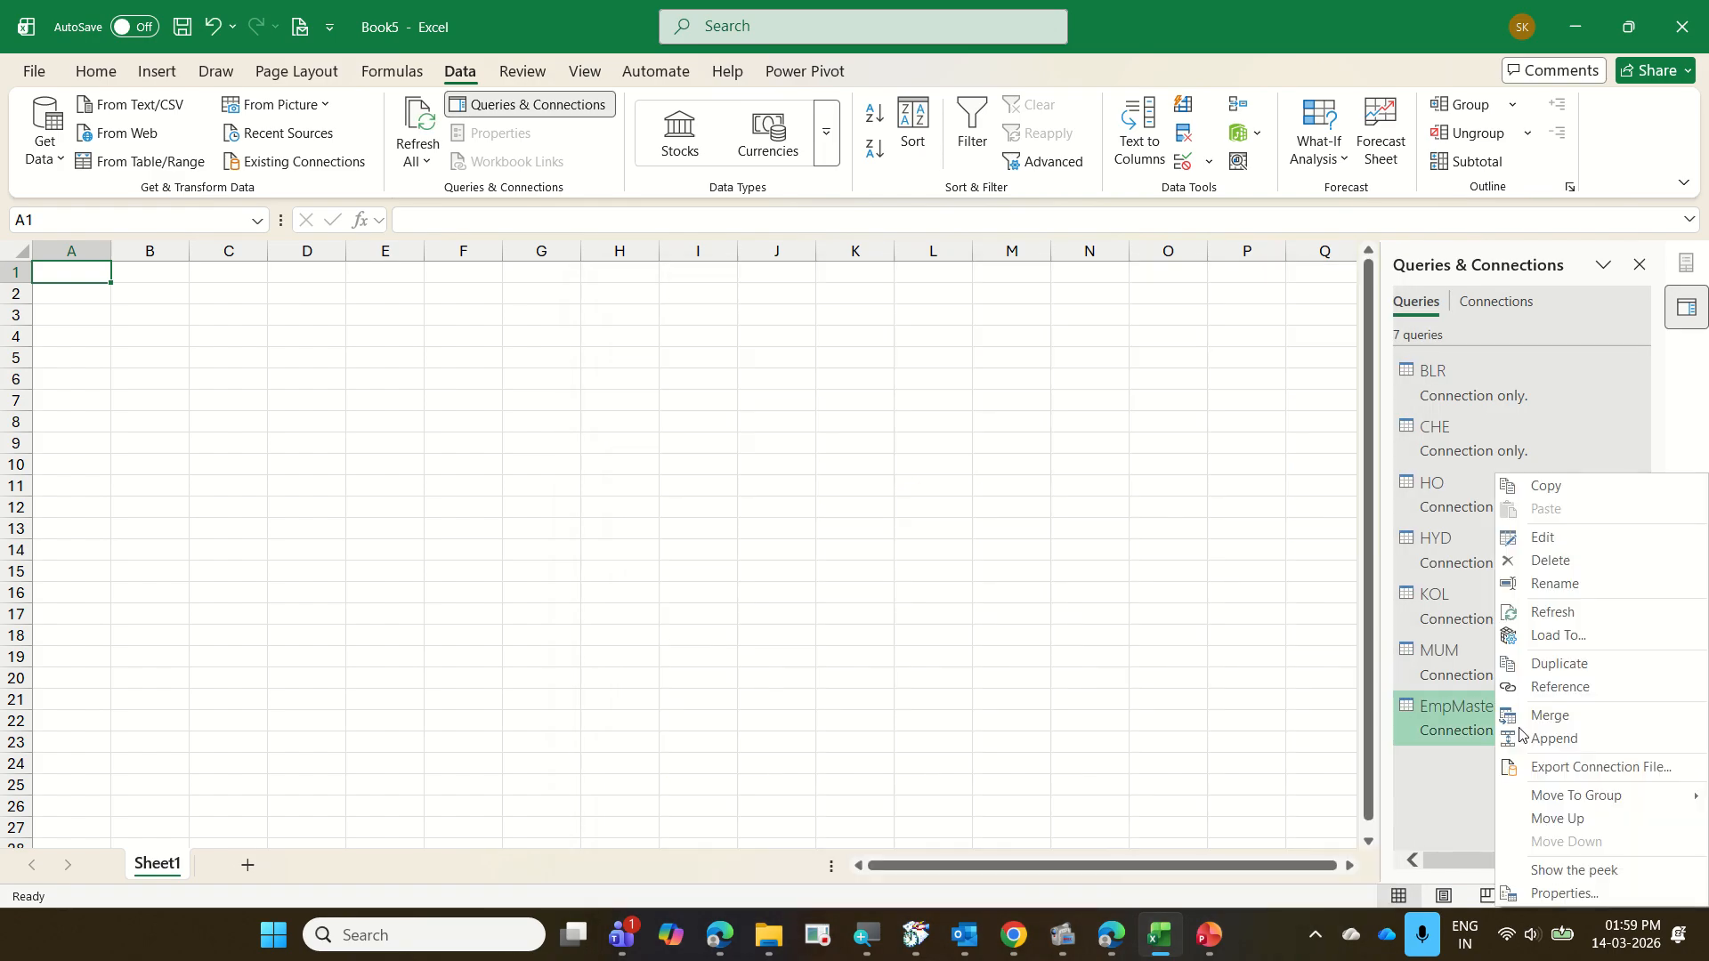
click(1597, 635)
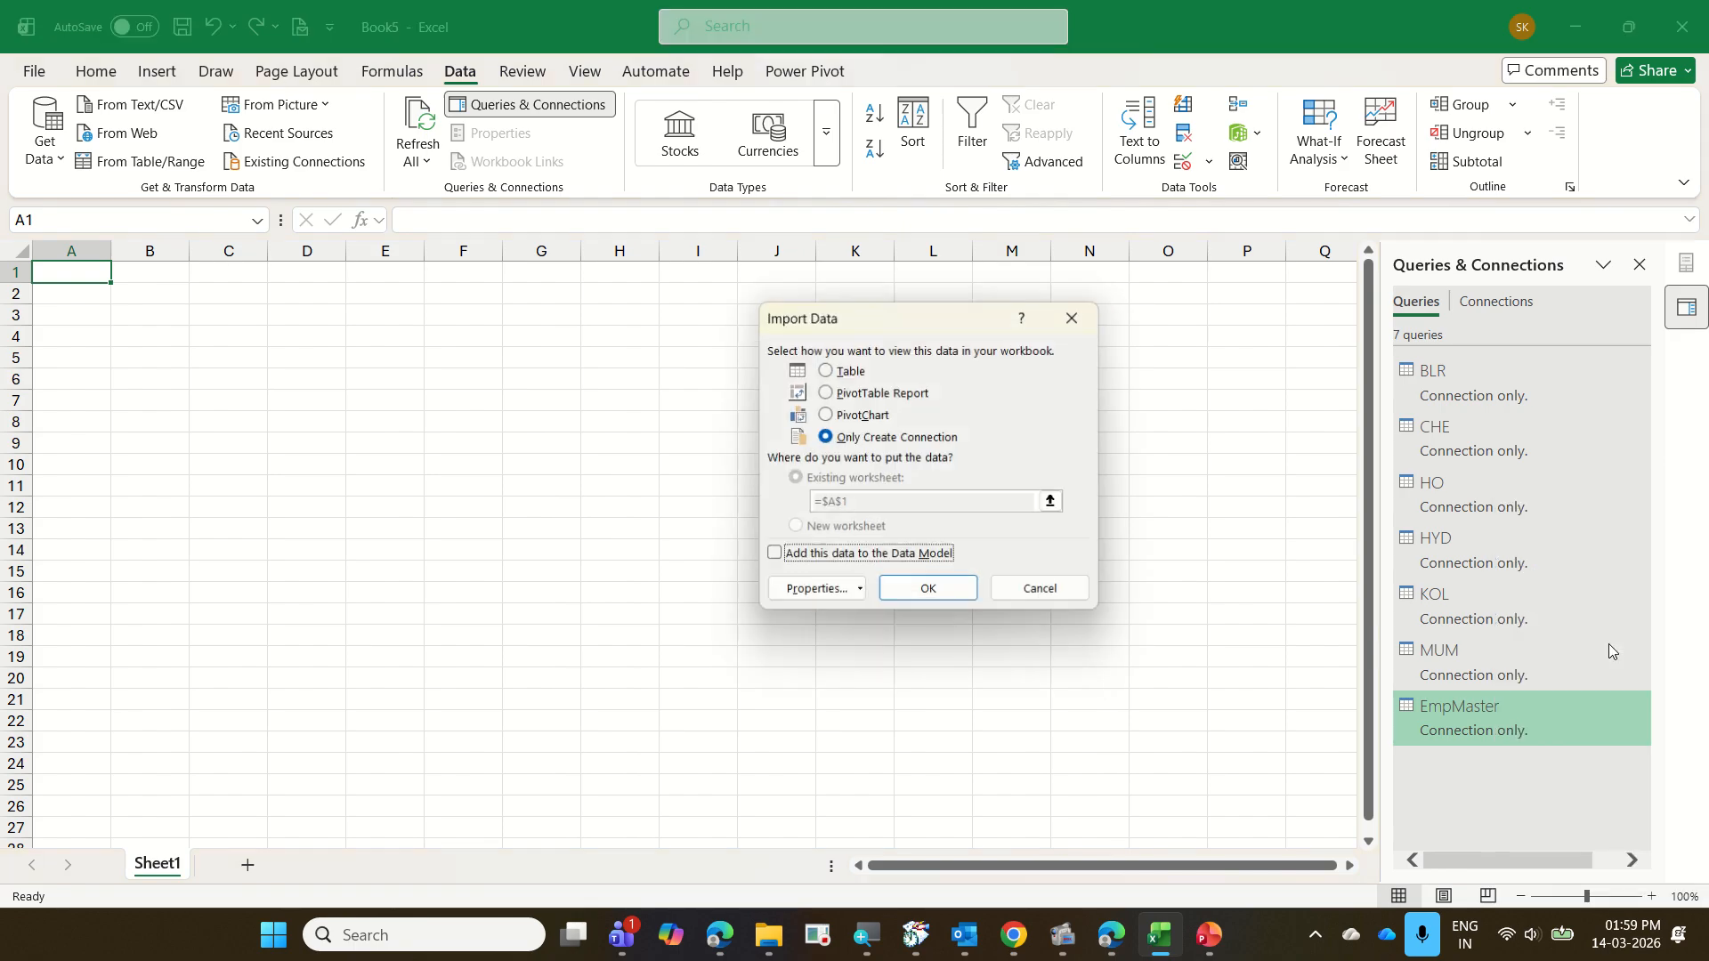
click(912, 558)
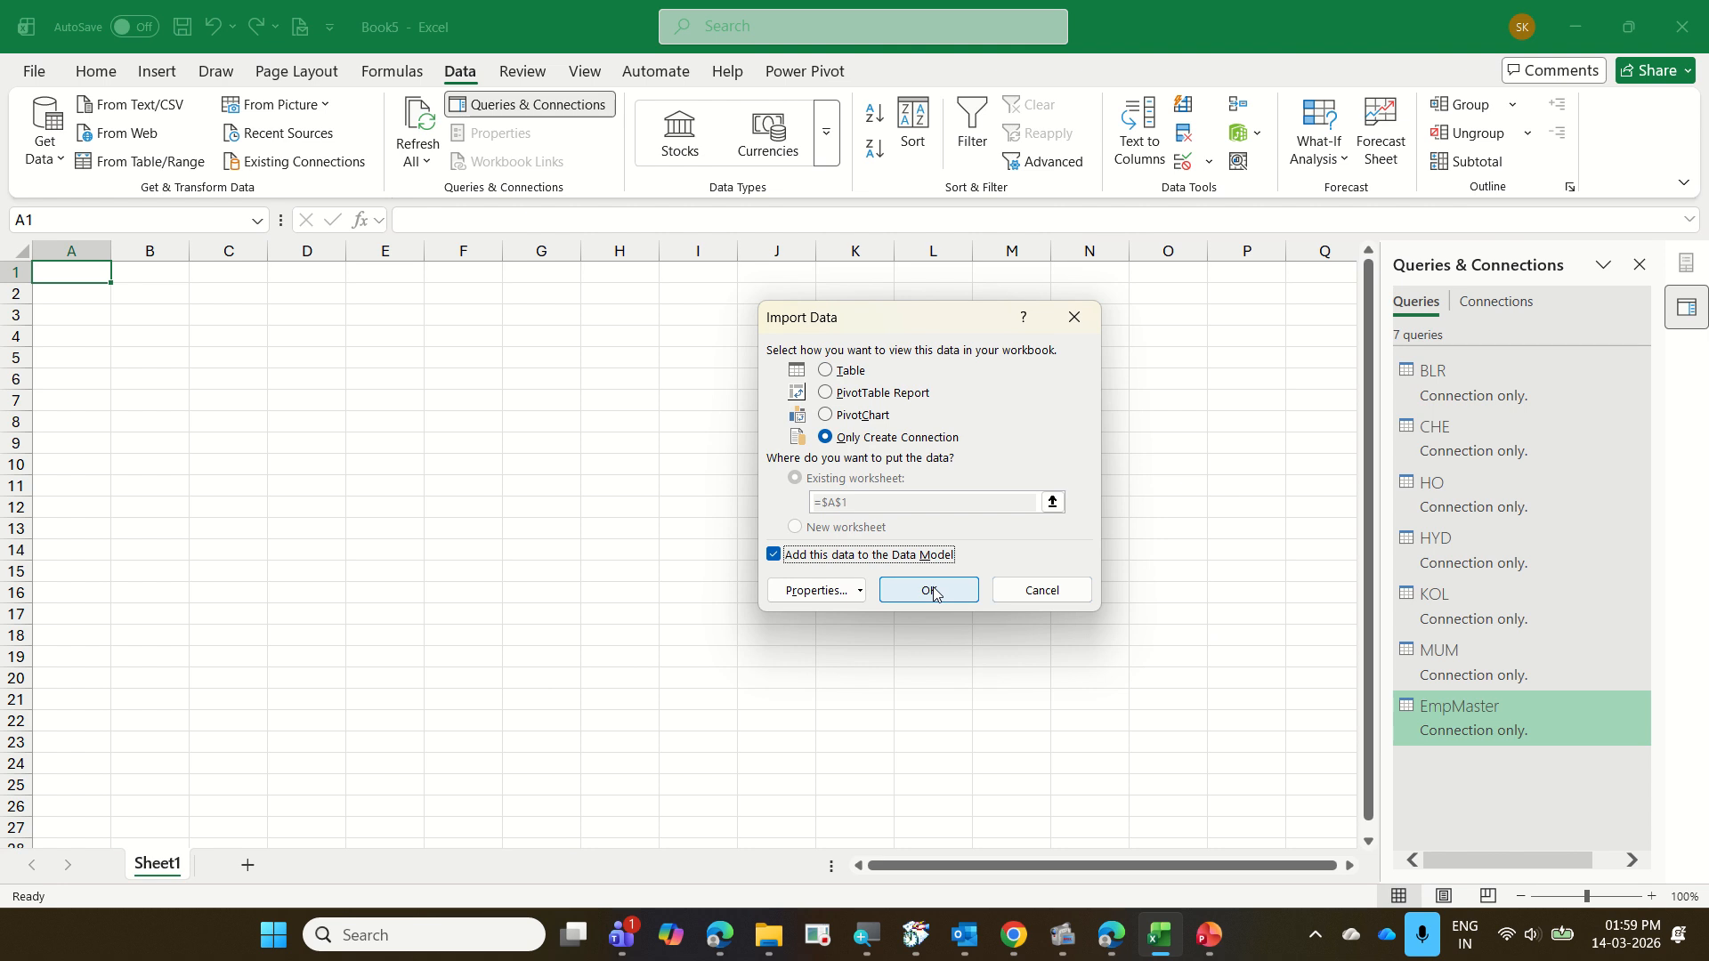
click(930, 589)
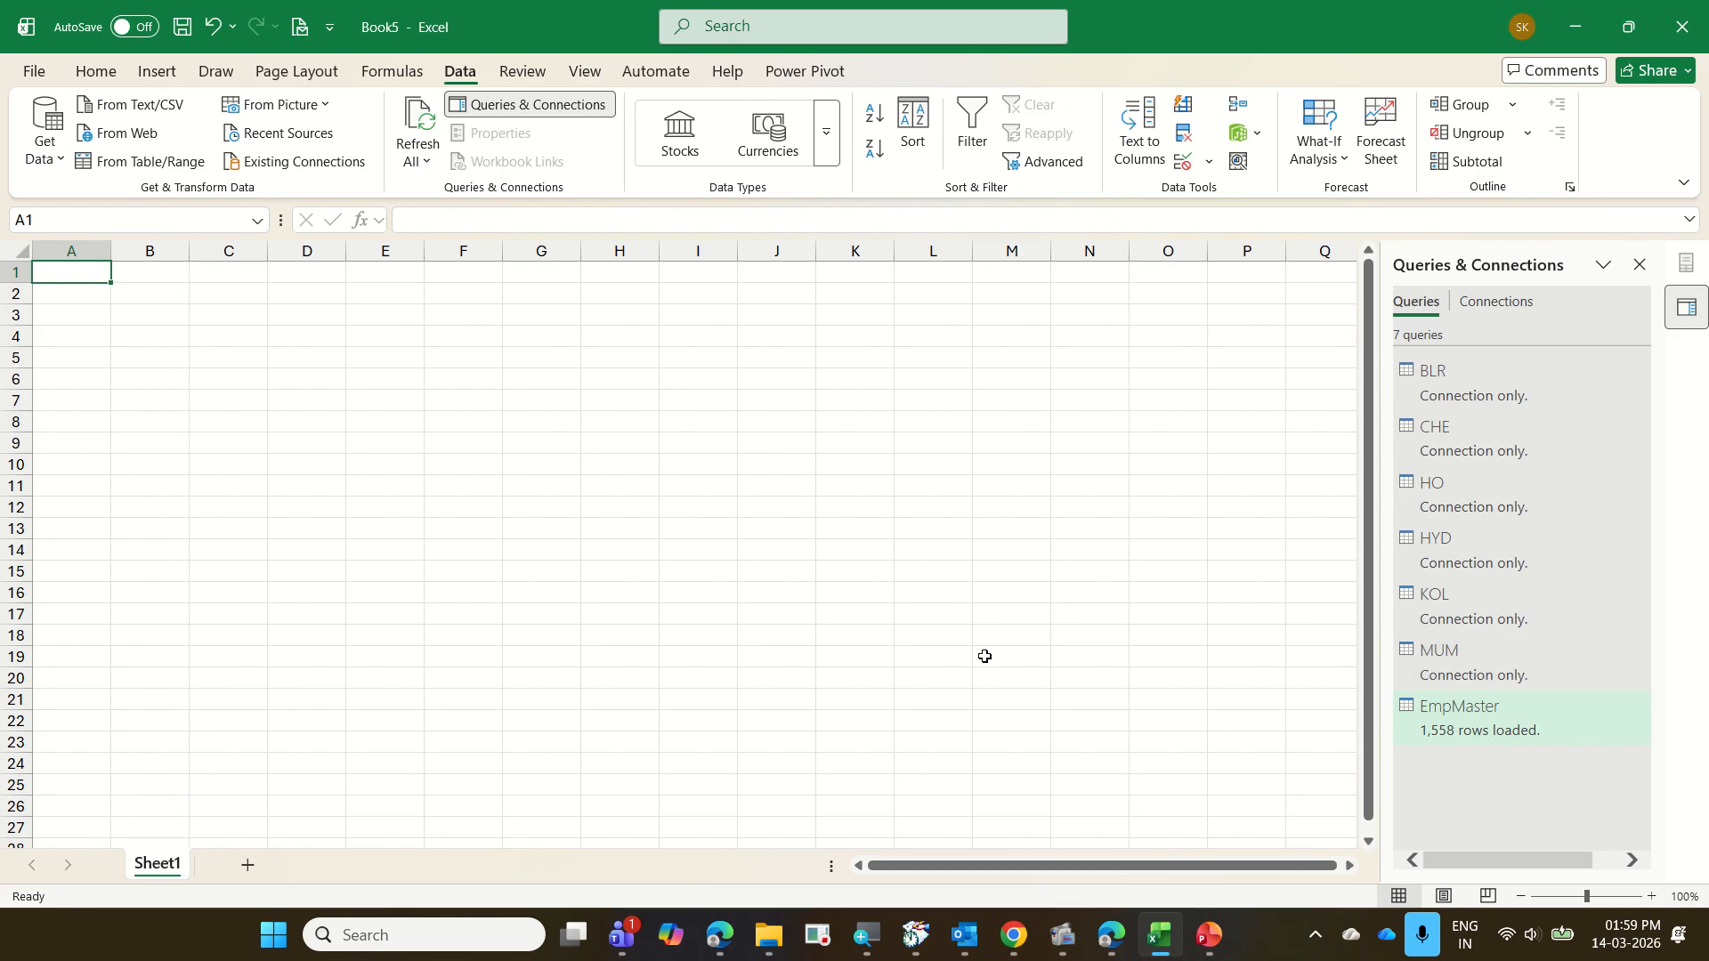
Reopen the EmpMaster query in the Power Query Editor and bring the Desgn, Dept and Salary columns into view
mouse_move(1477, 730)
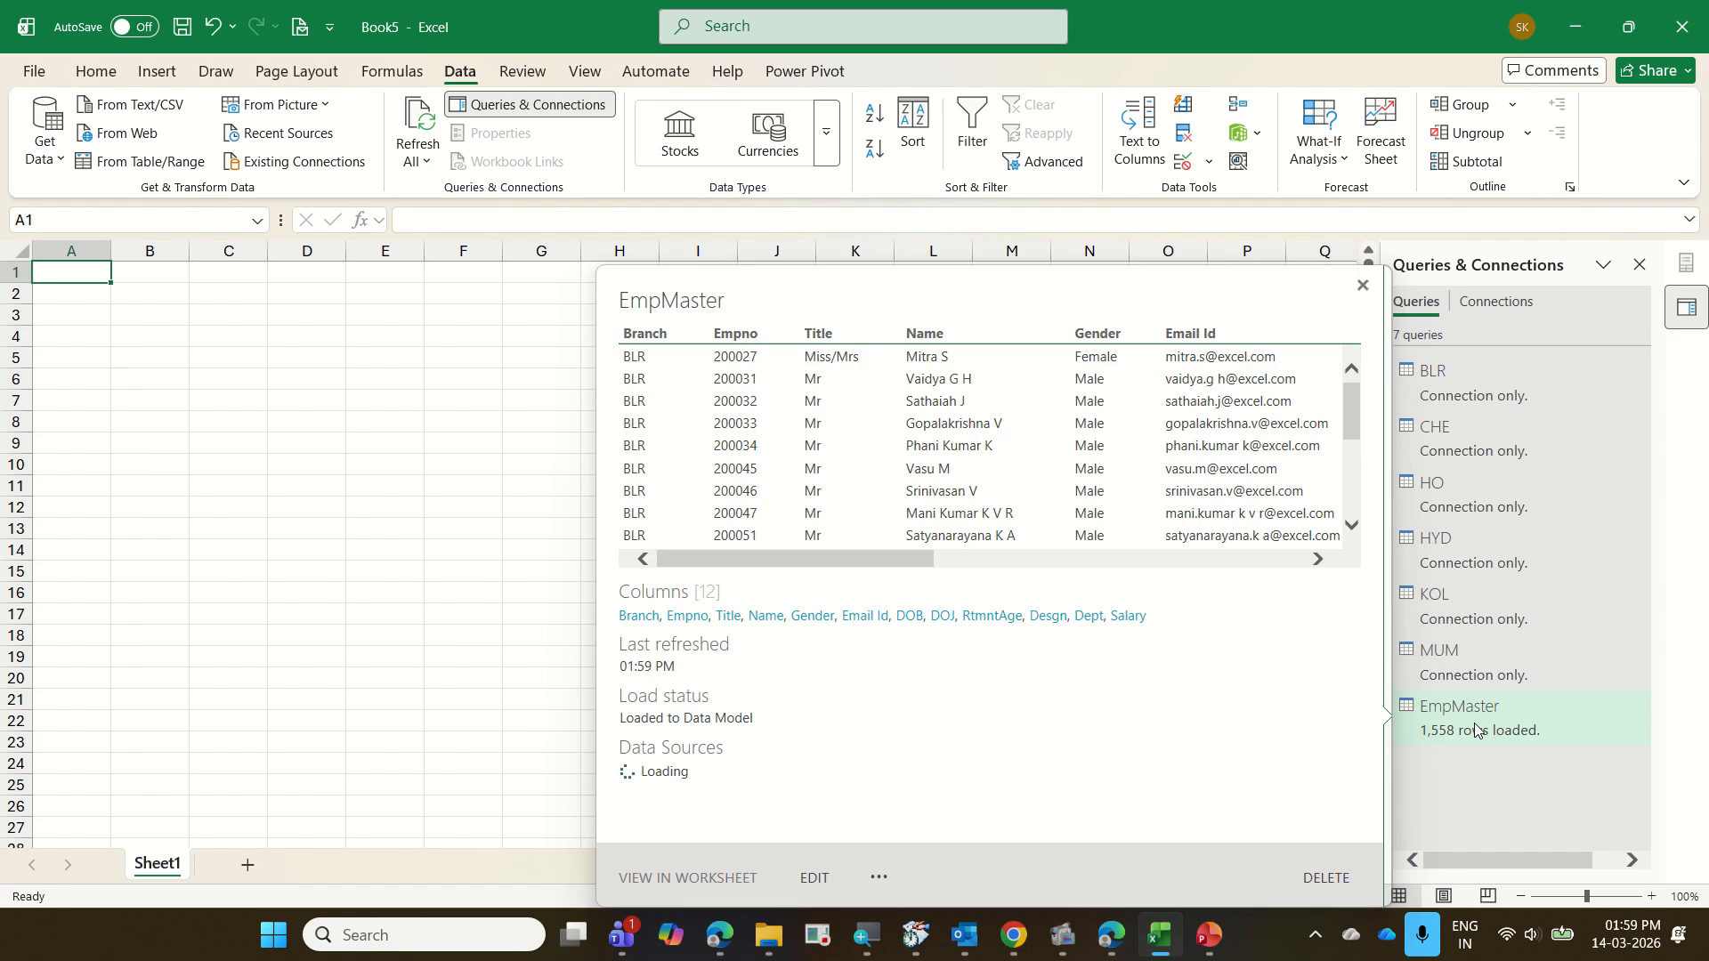
right_click(1475, 730)
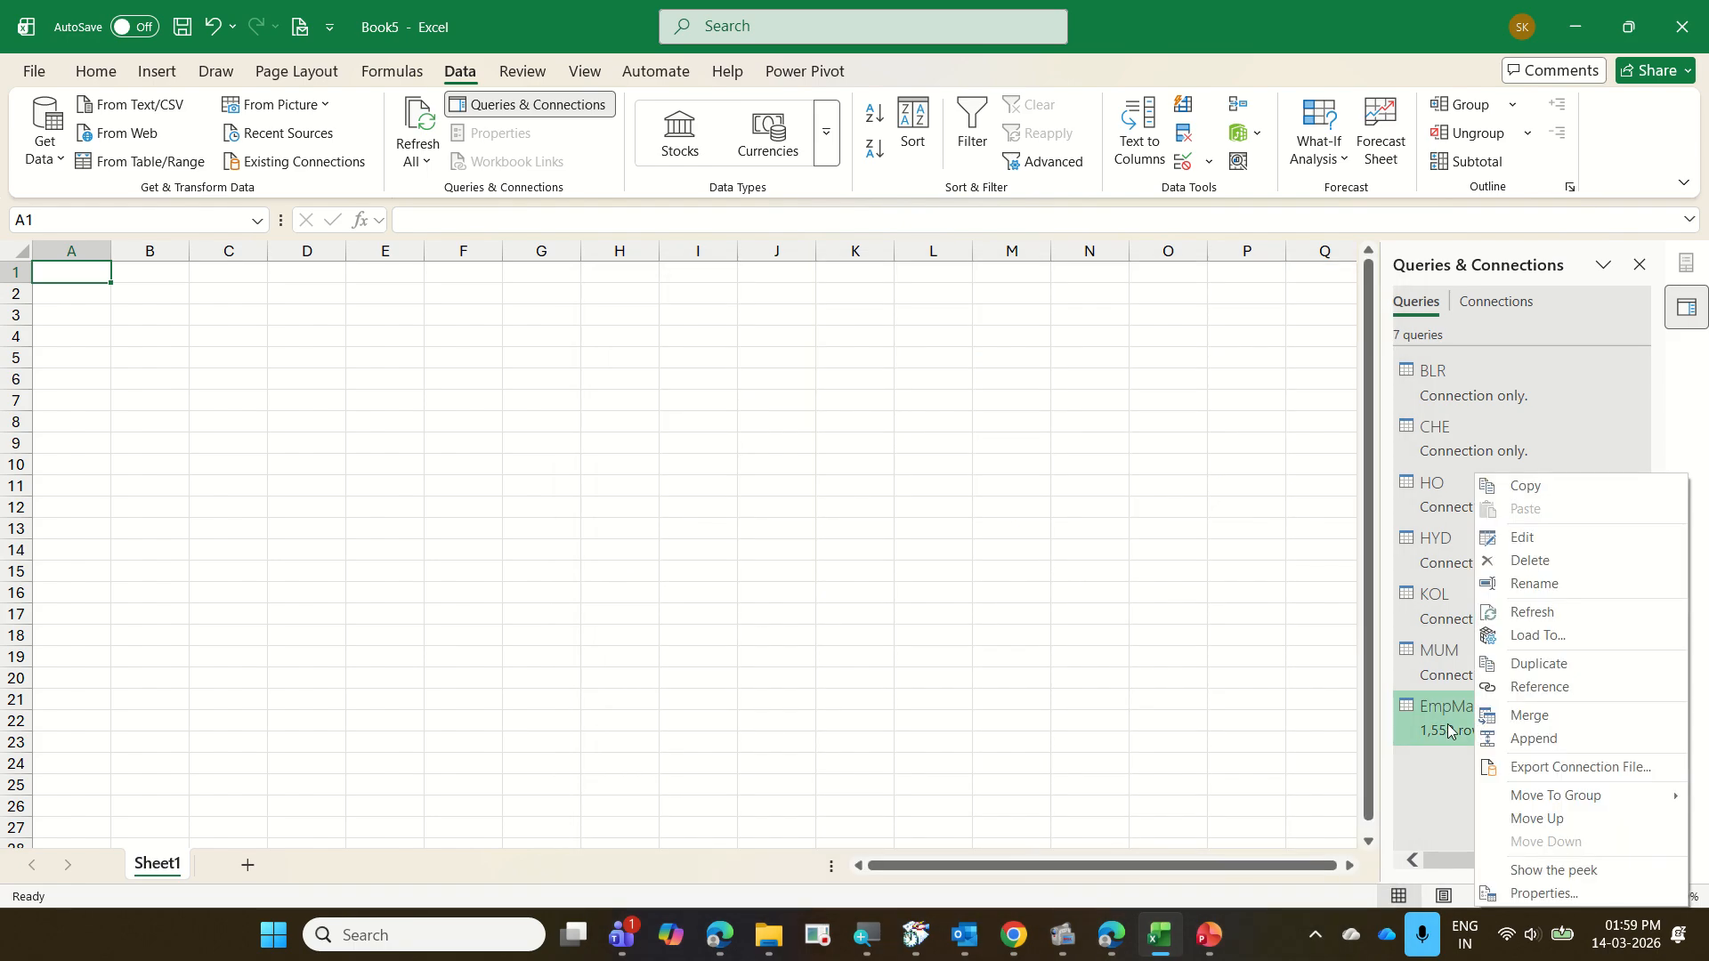
double_click(1449, 730)
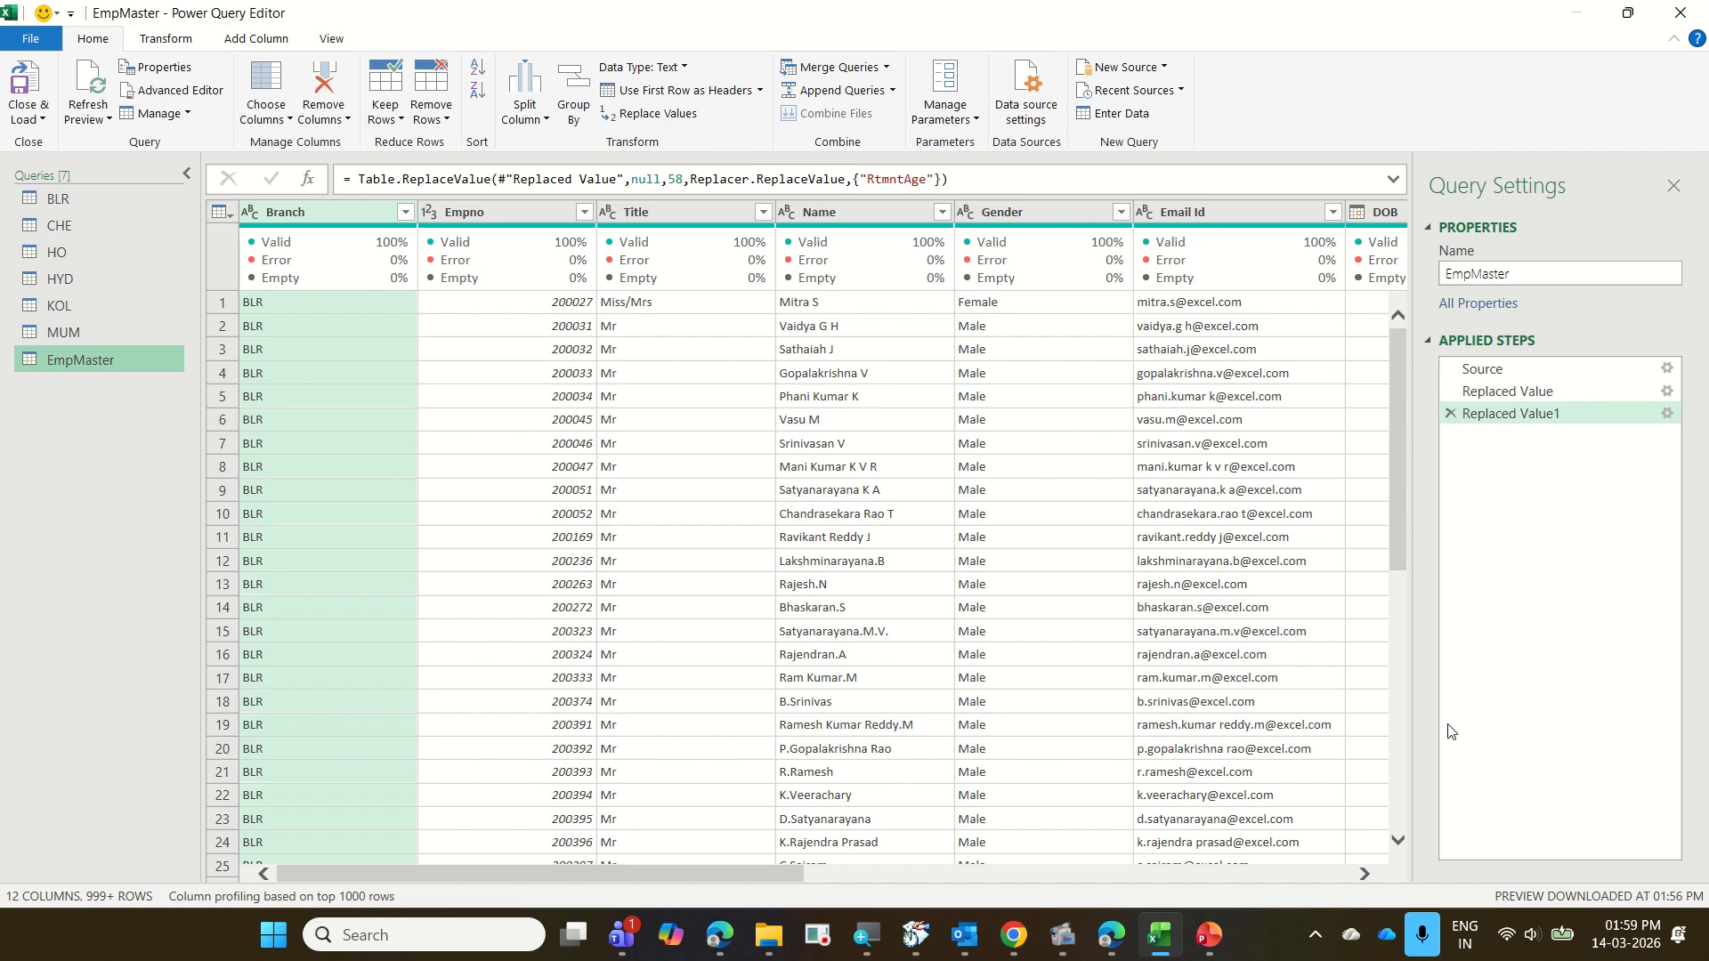
drag(1369, 866, 1371, 871)
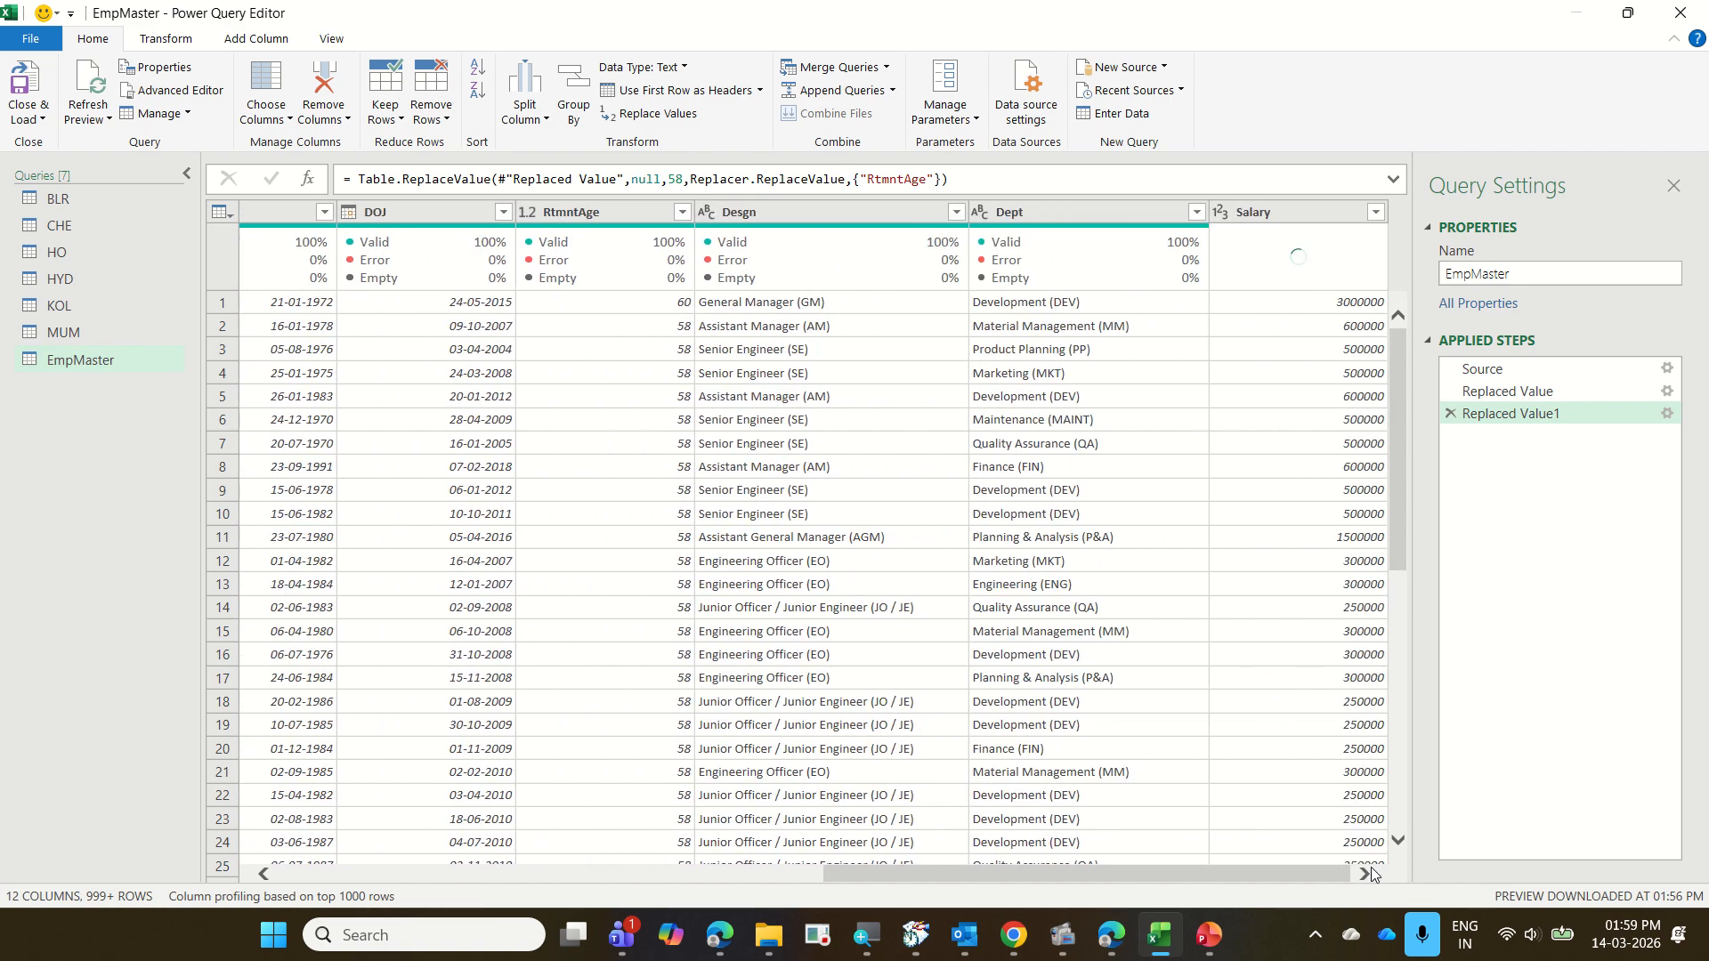
Switch to the 10 EmployeeData presentation in PowerPoint and show slide 3 as a slide show to read the Desgn and Dept transformation task
mouse_move(1193, 932)
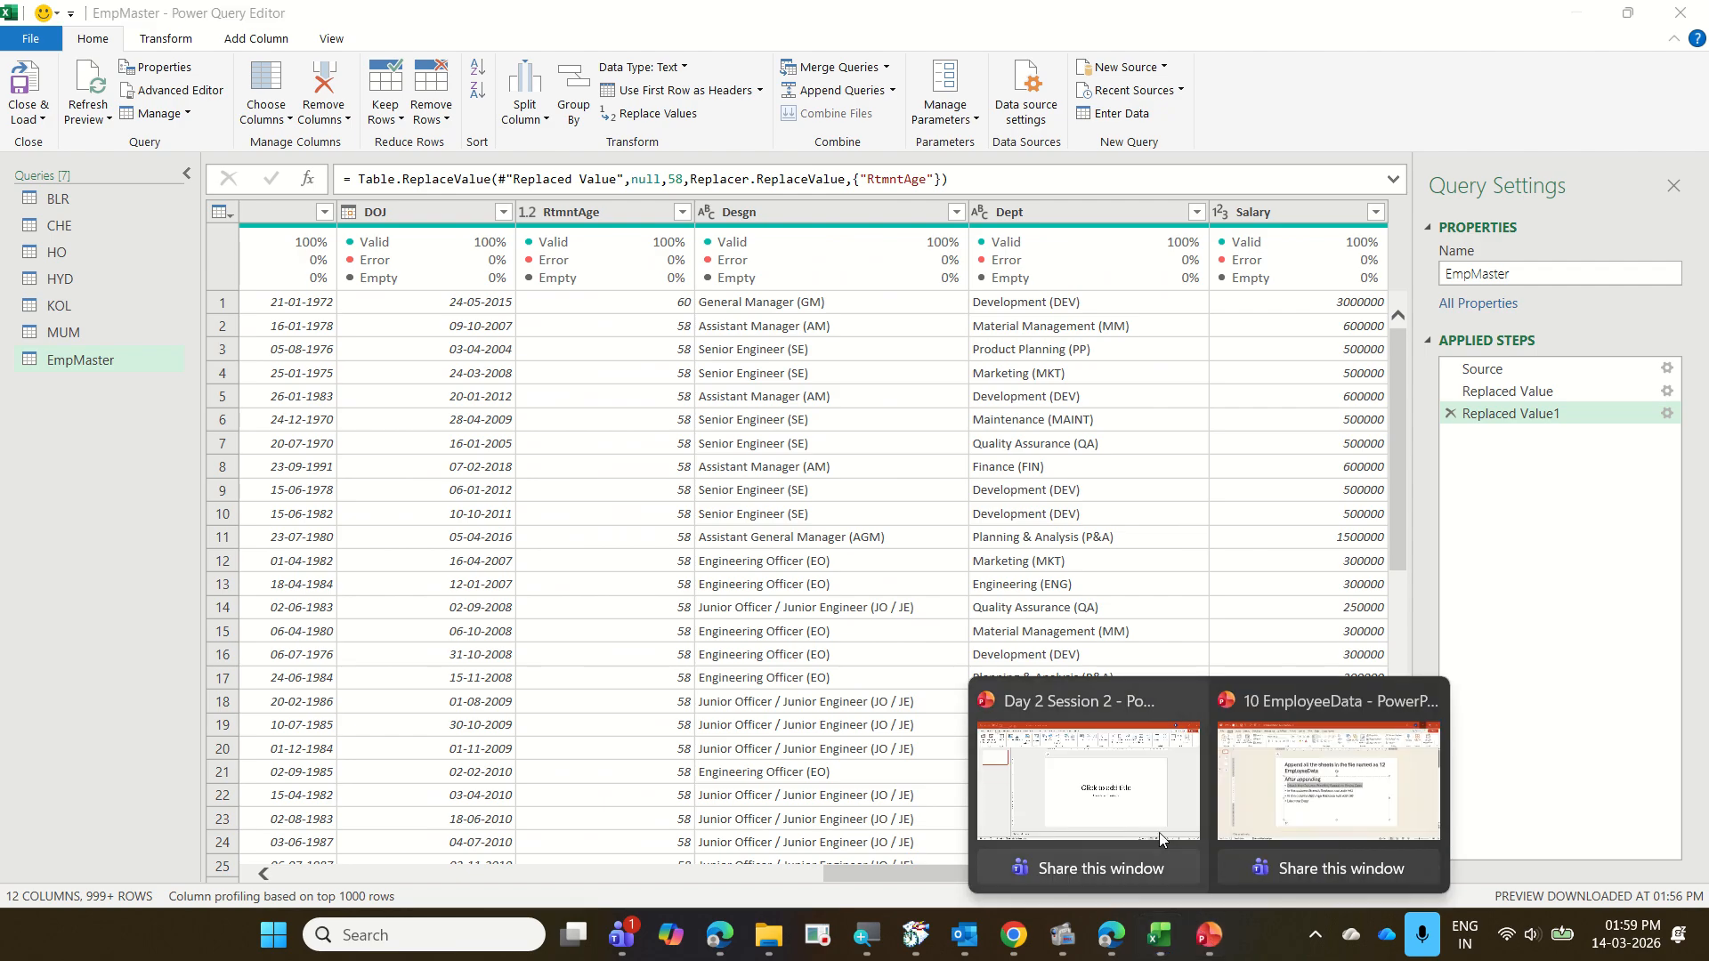
click(1286, 808)
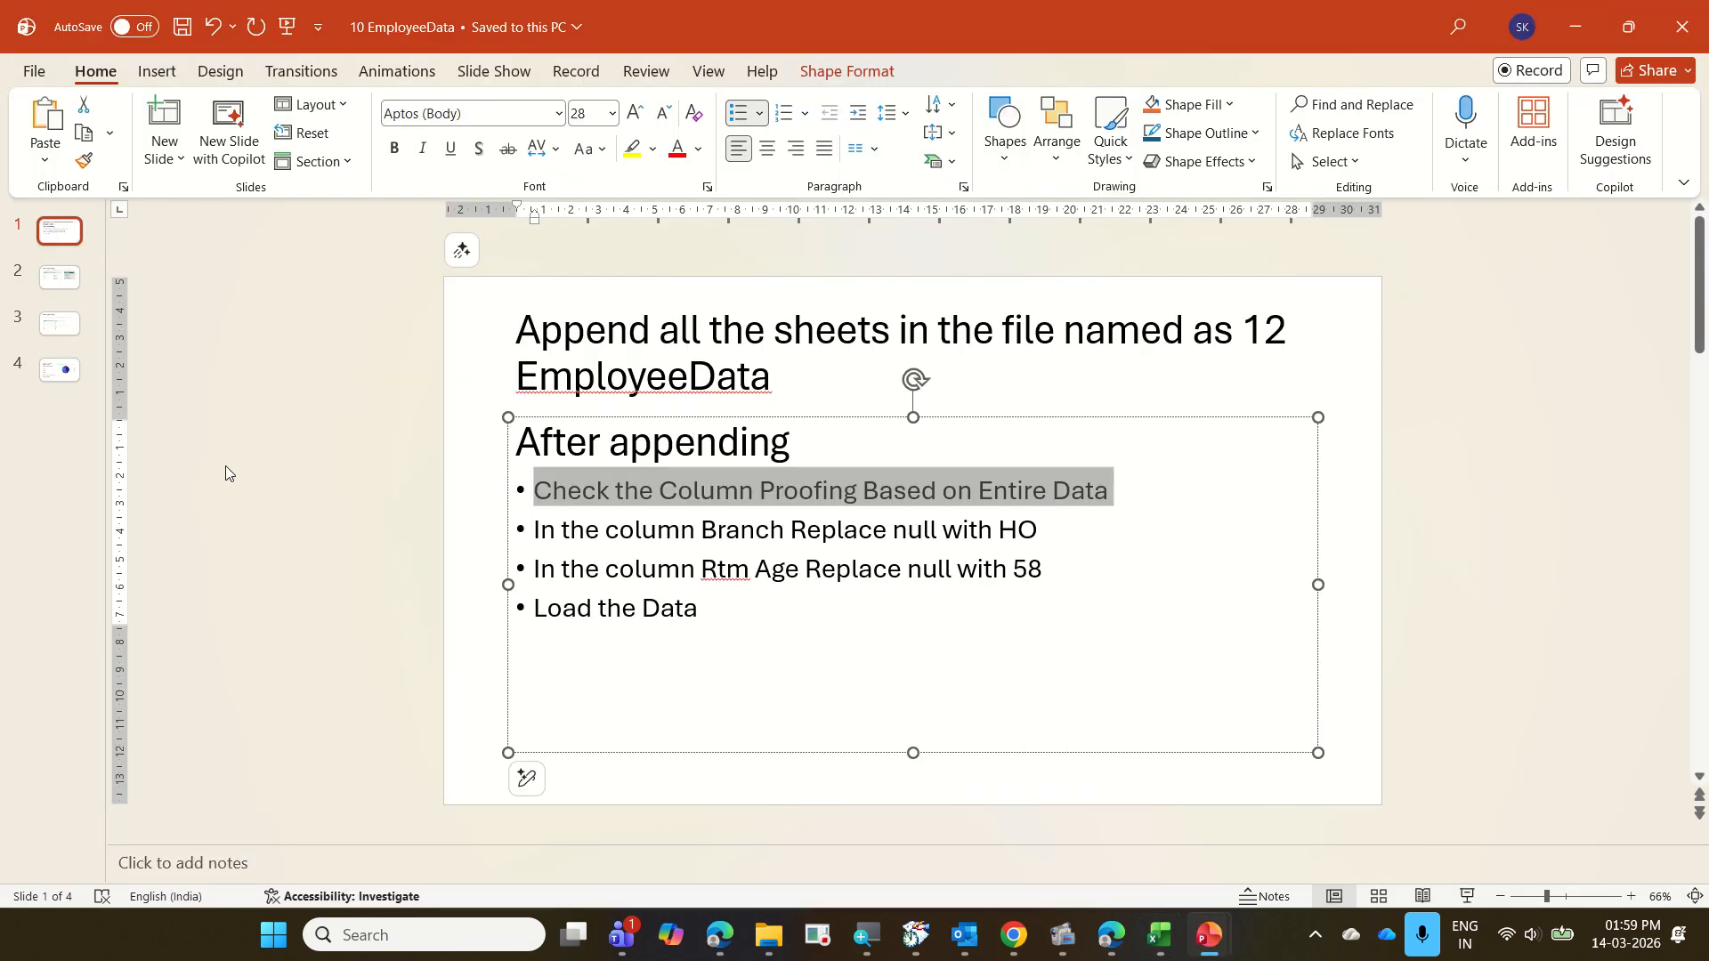
click(60, 323)
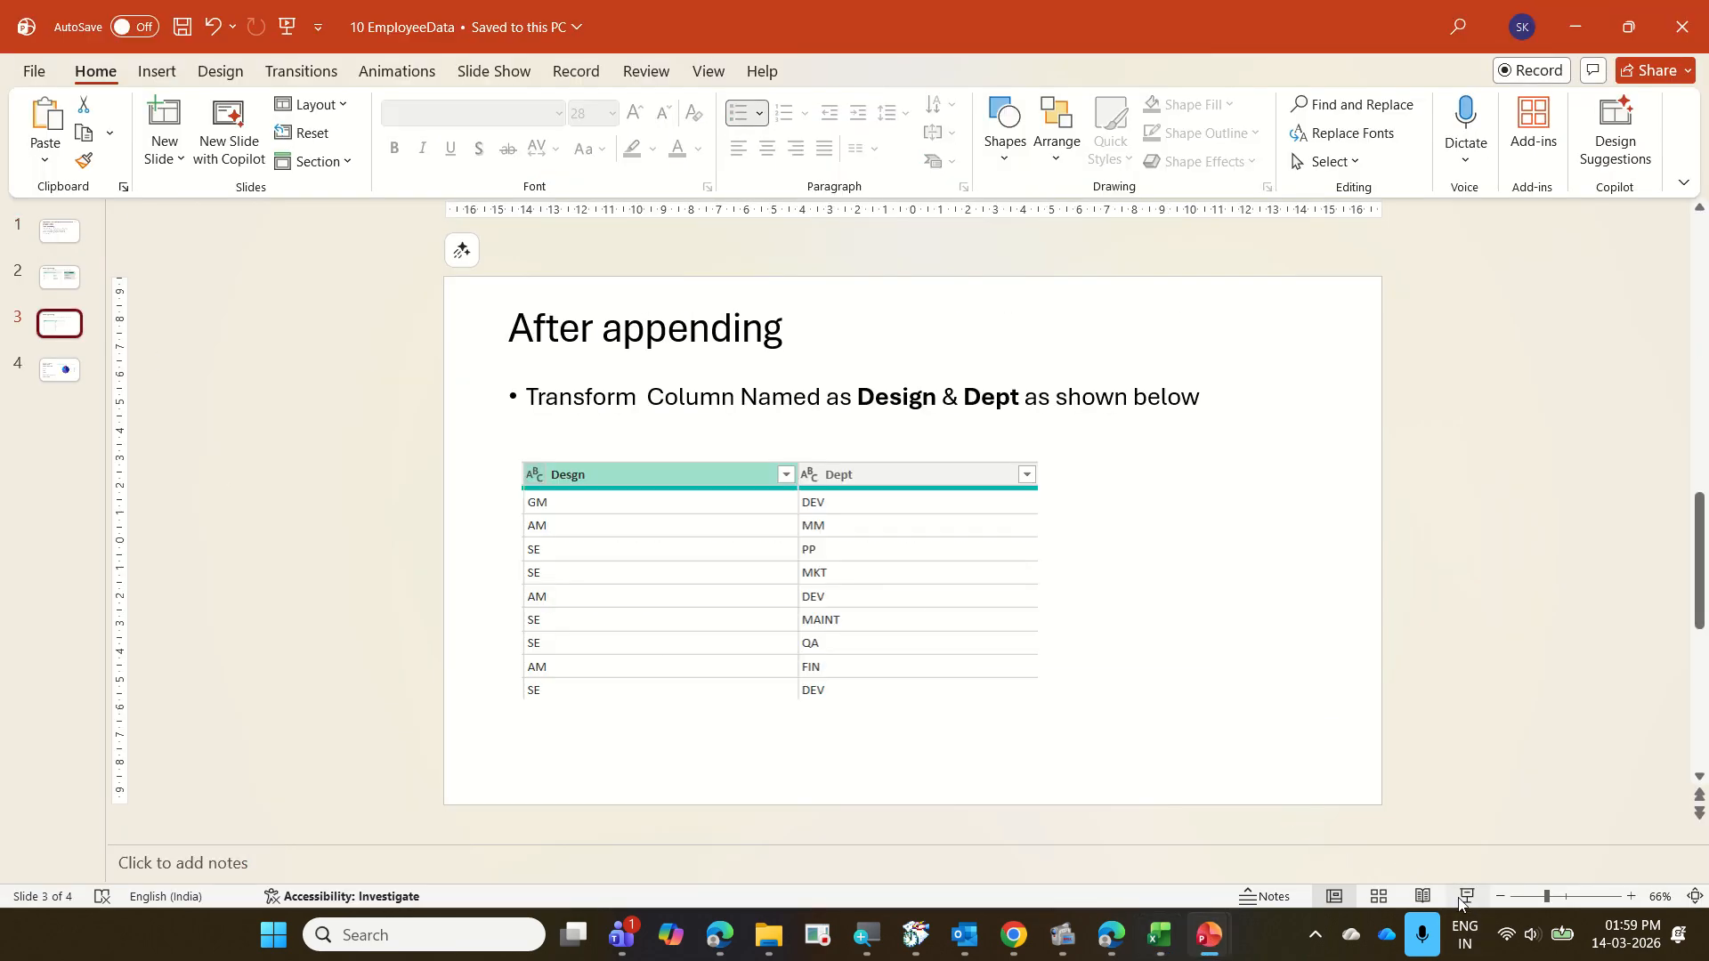
click(1467, 896)
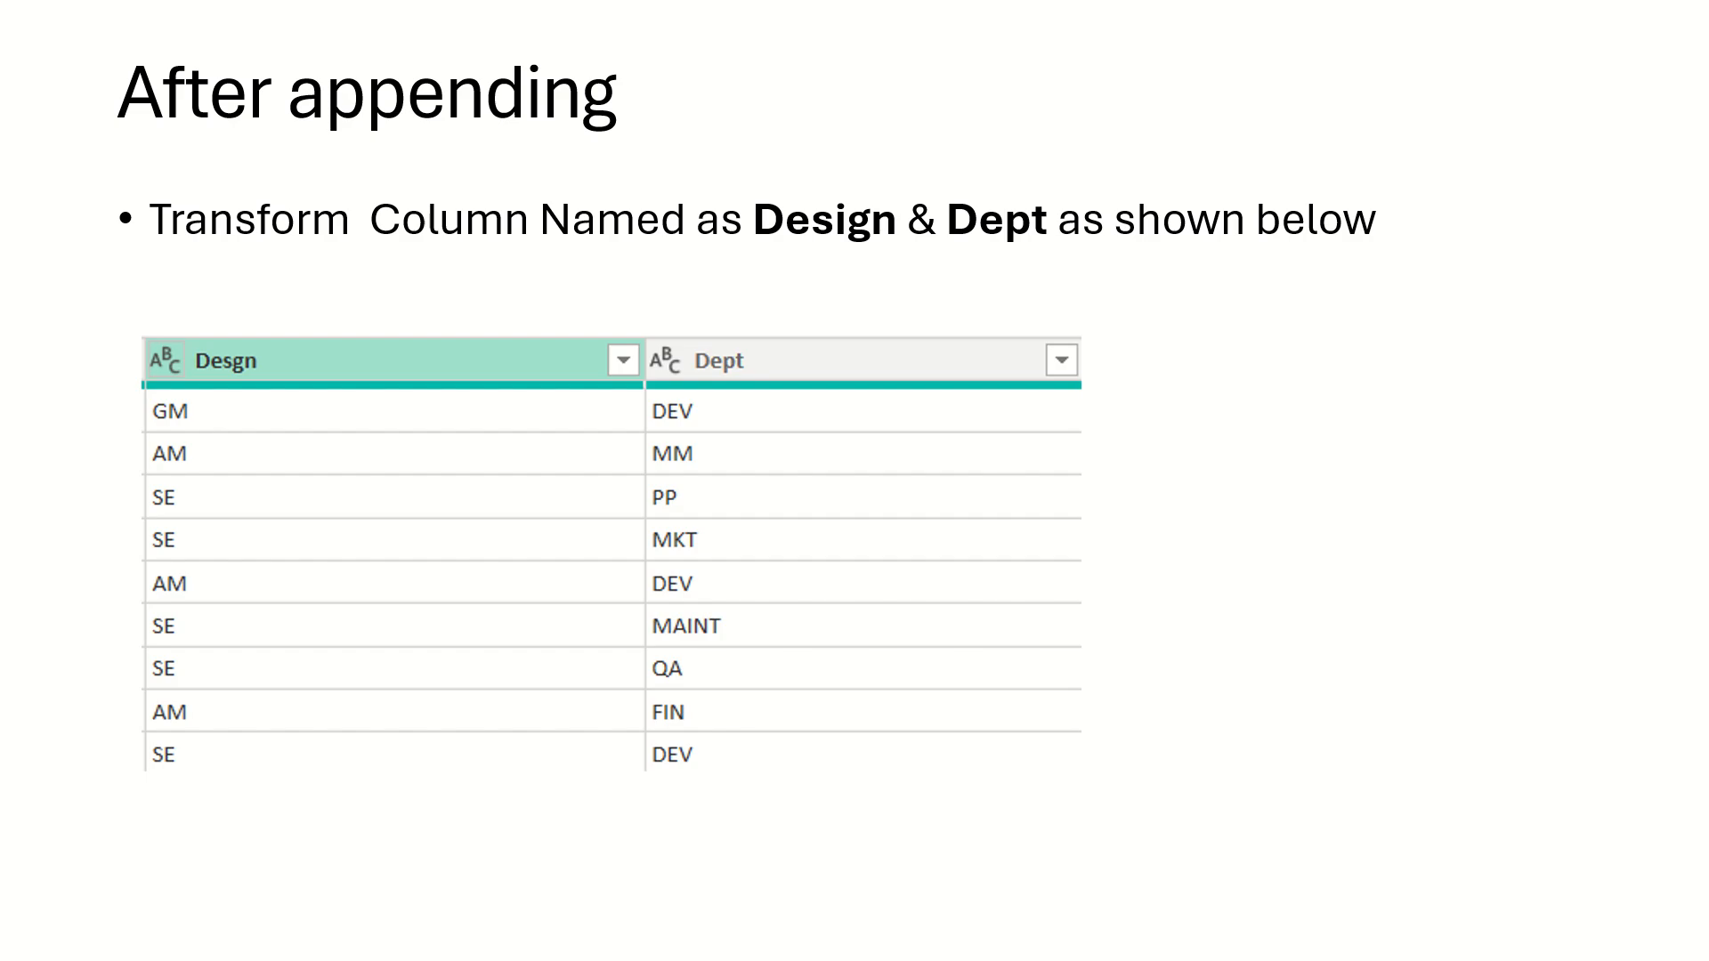
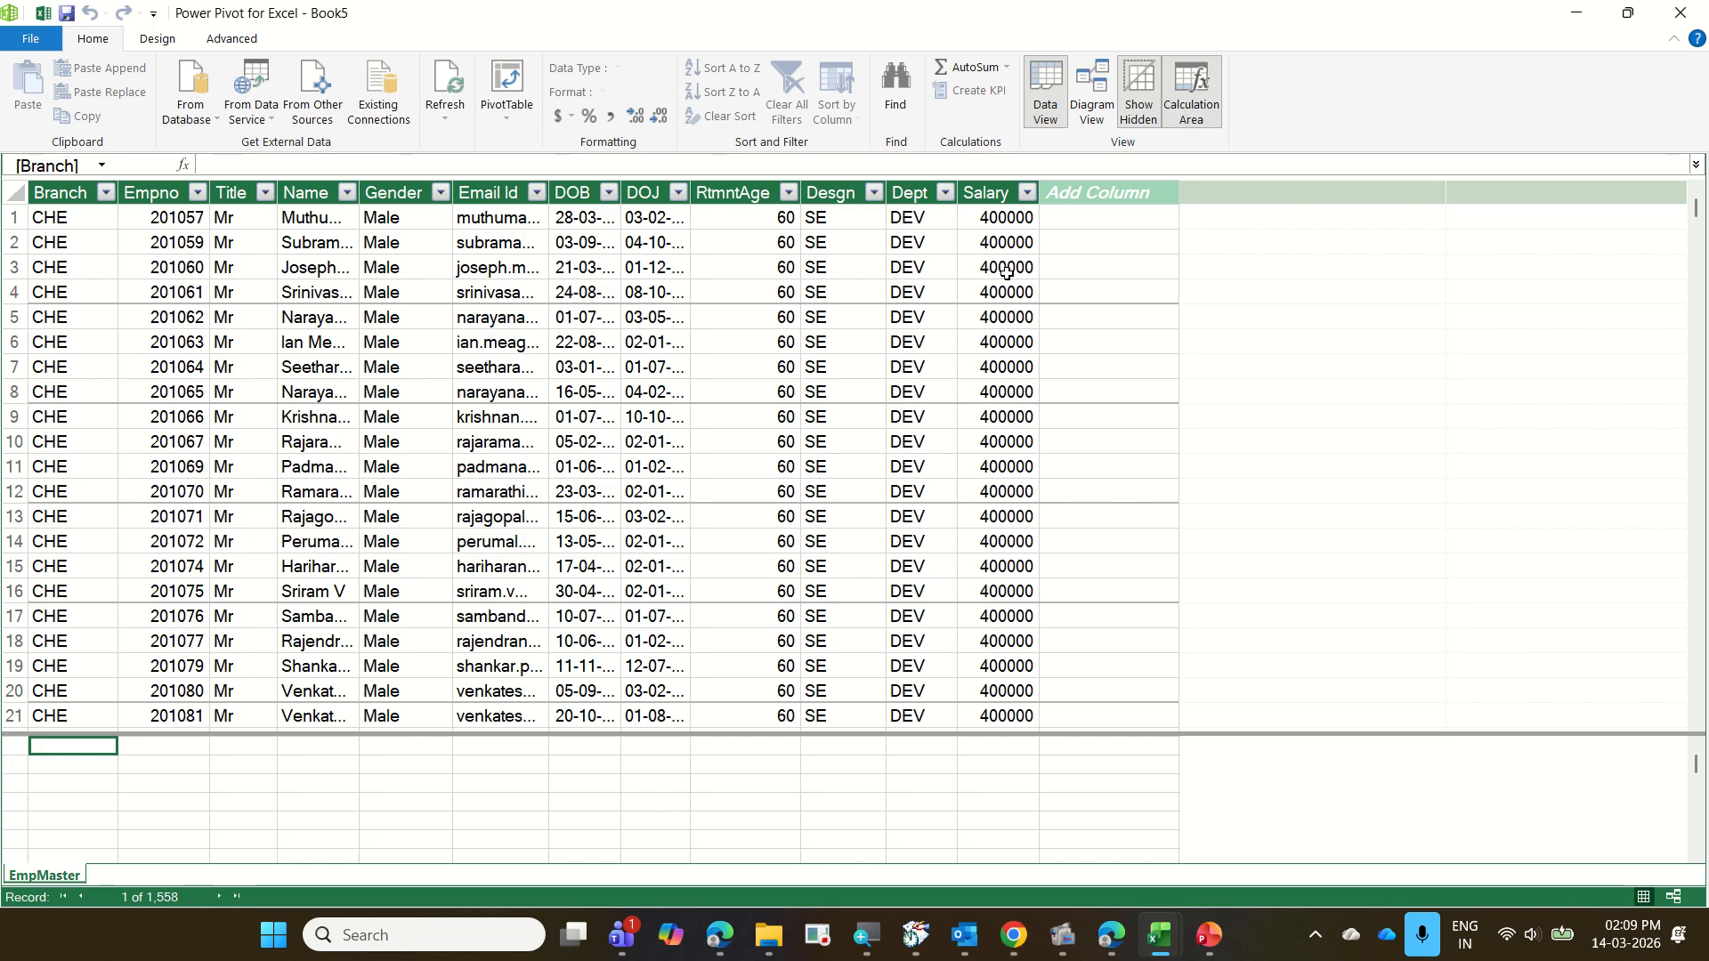
Show the data model as a diagram, enlarge the EmpMaster table to list all its fields, and create a hierarchy from Branch
click(1094, 110)
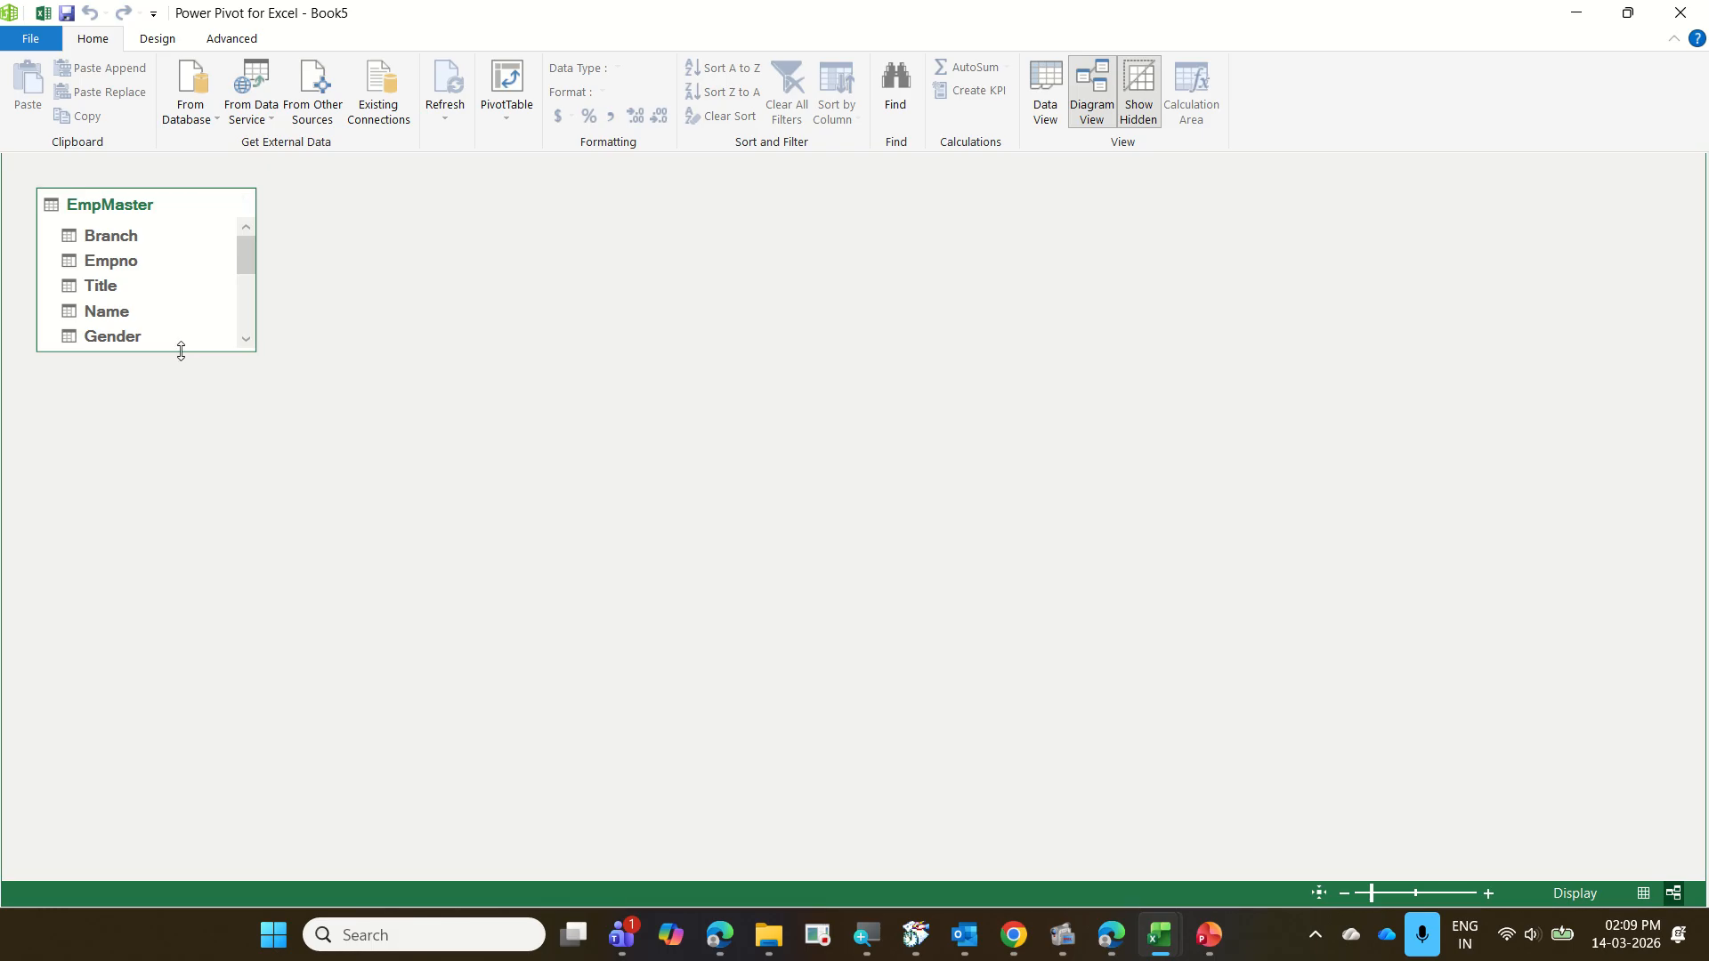
drag(178, 350, 172, 681)
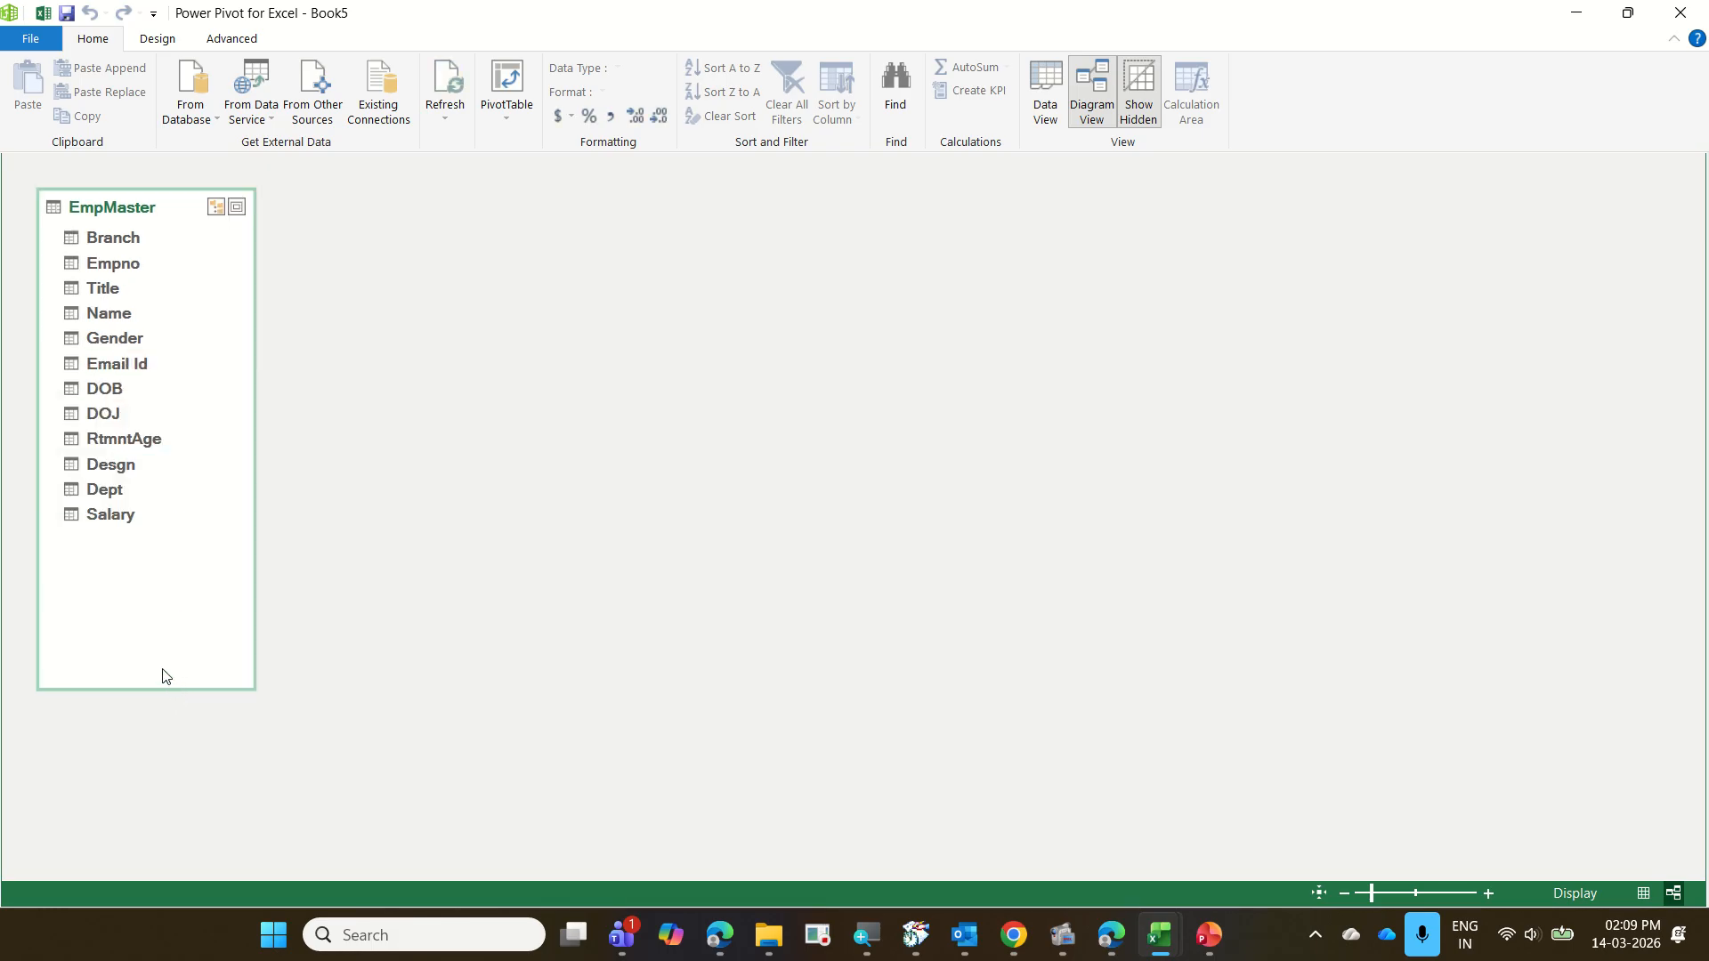
right_click(116, 246)
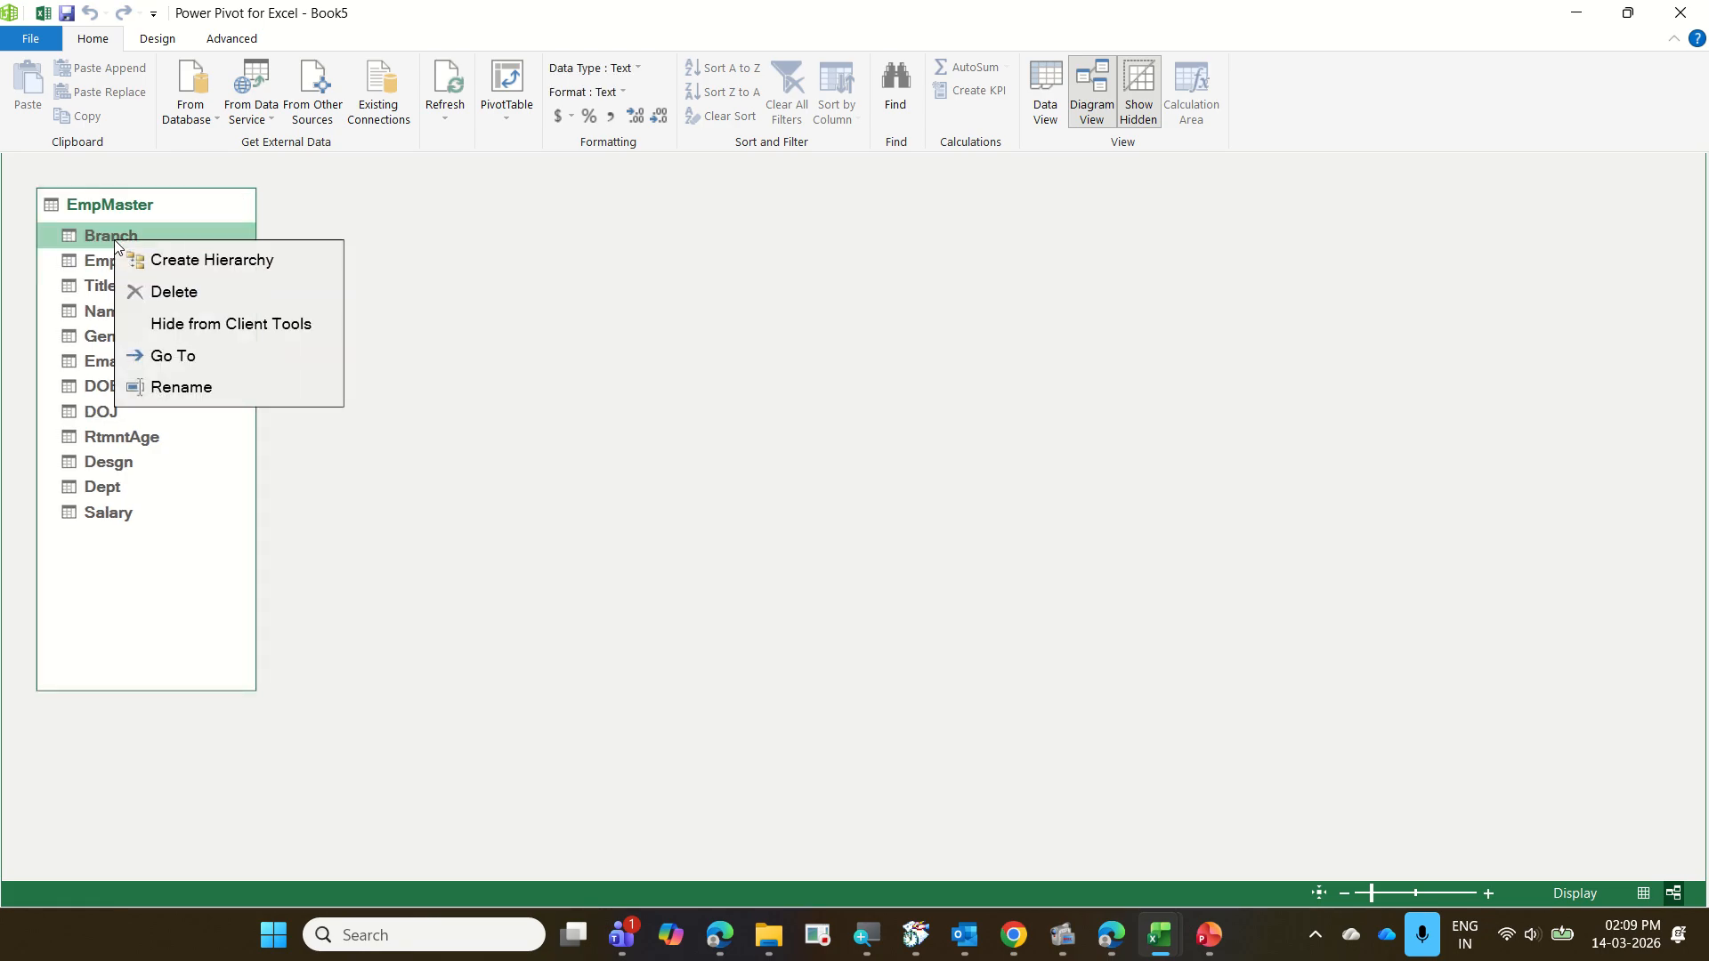
click(211, 266)
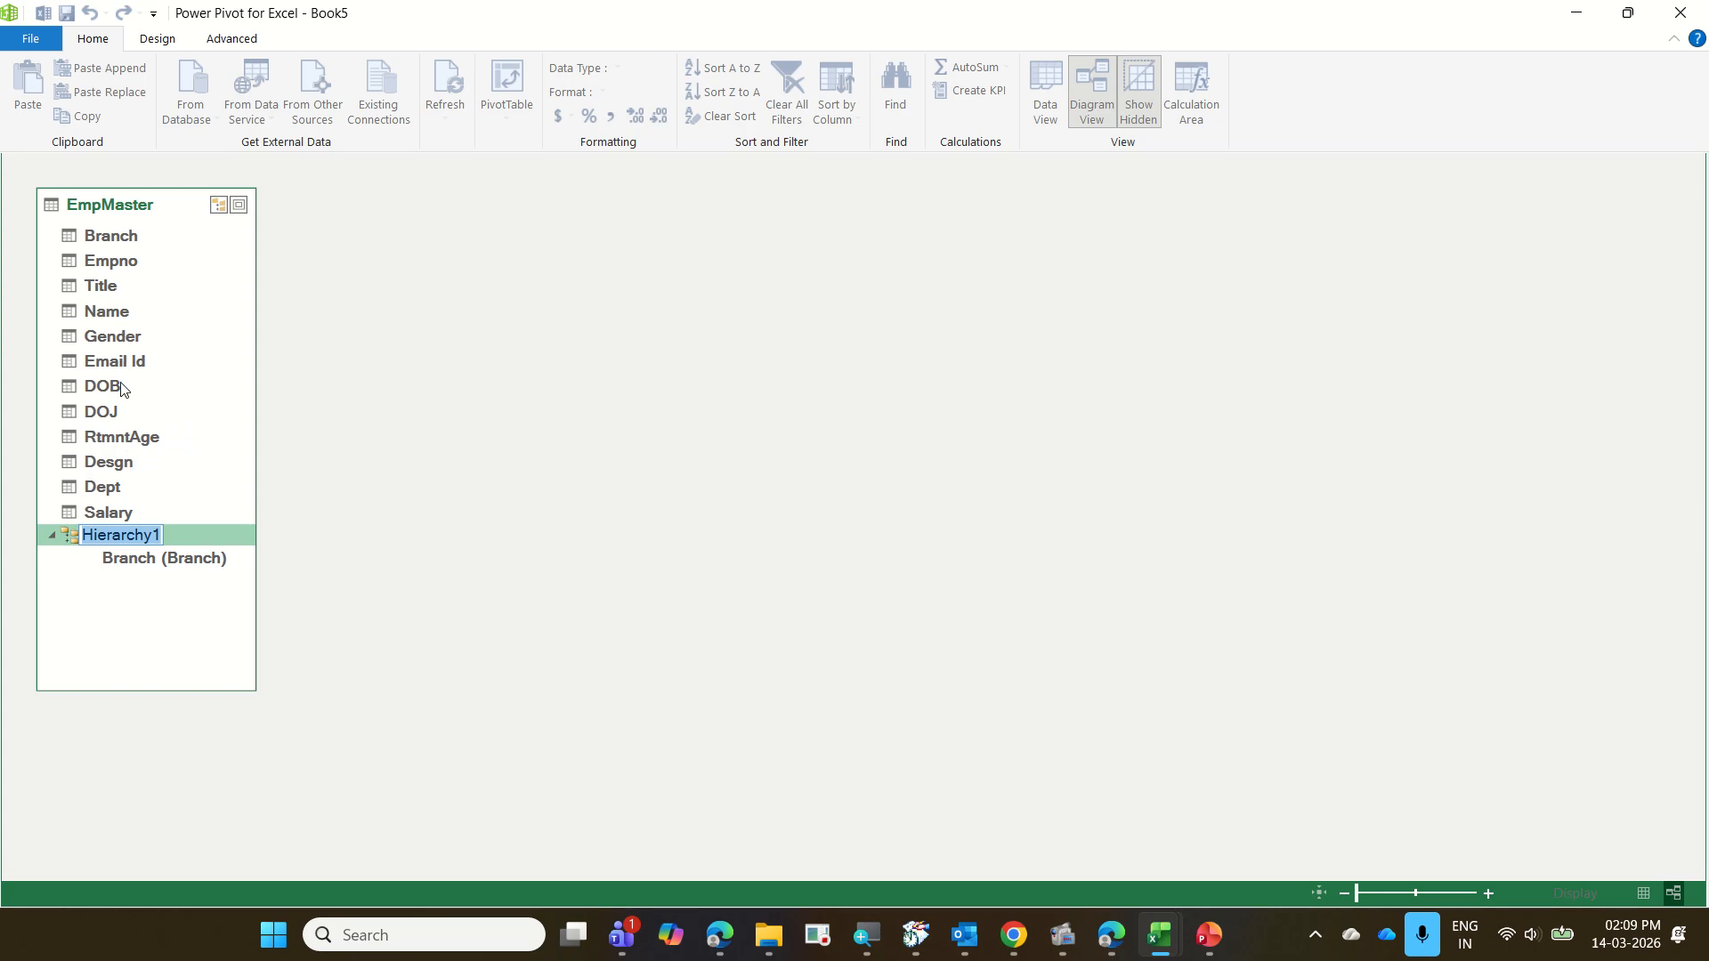
Add Dept, Desgn and Gender, in that order, as levels below Branch in Hierarchy1 and close the Power Pivot window
click(119, 491)
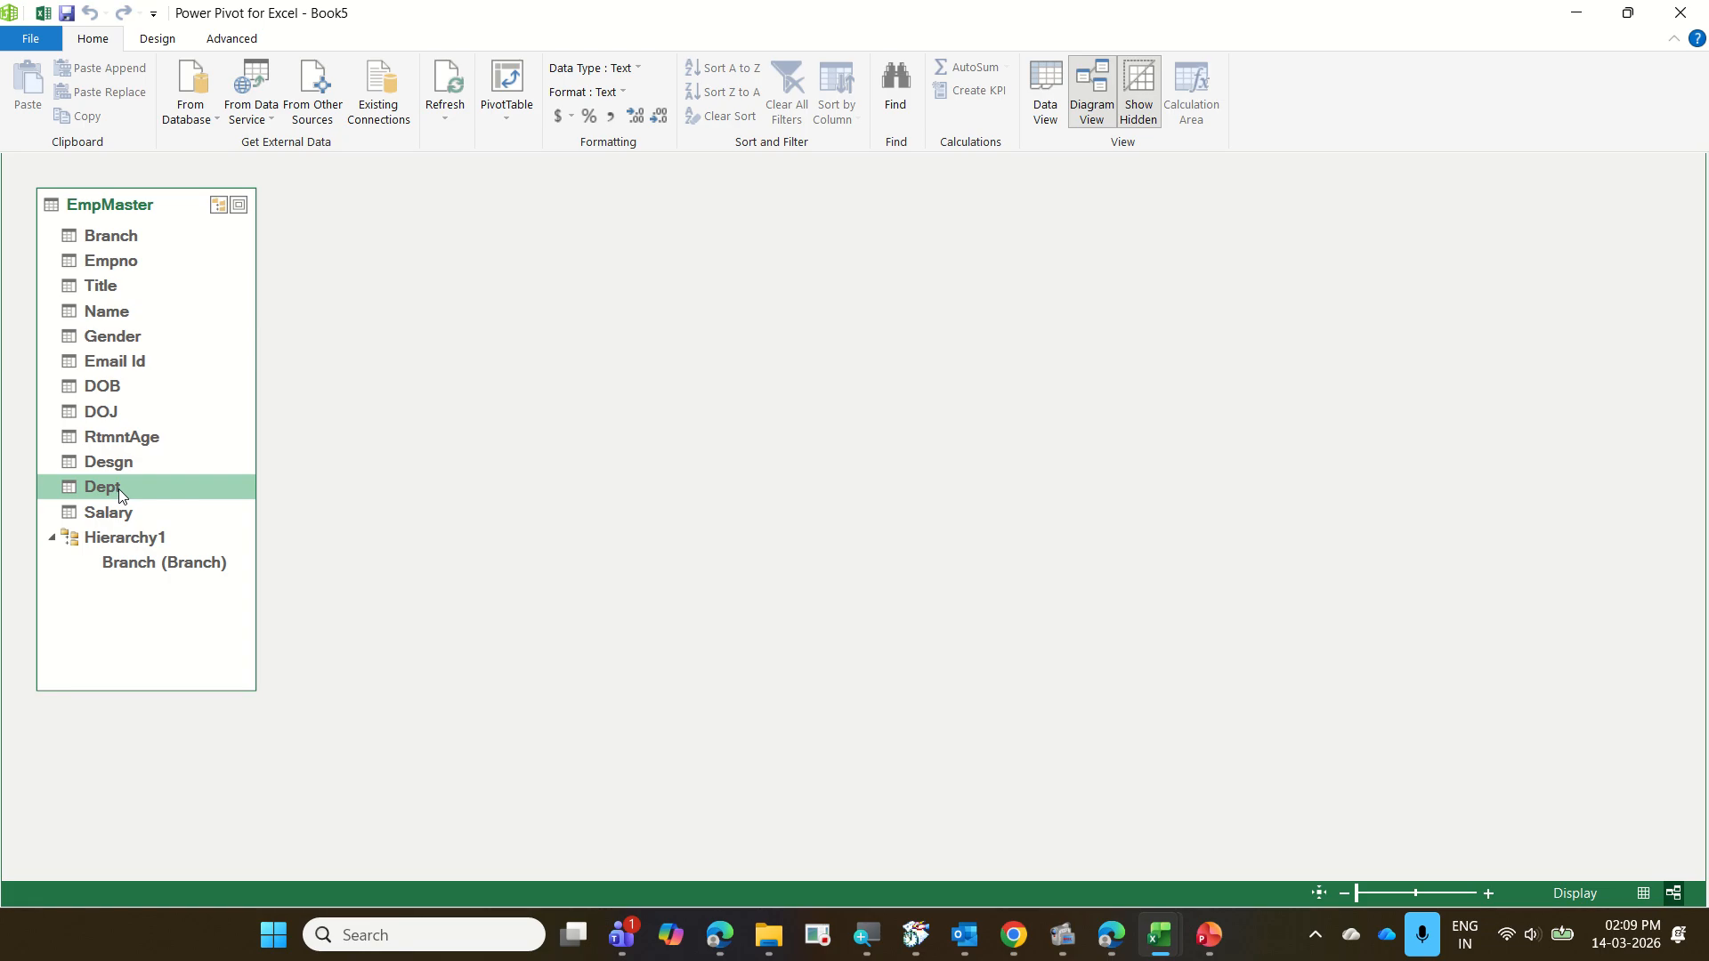
drag(119, 489, 138, 545)
drag(122, 472, 133, 546)
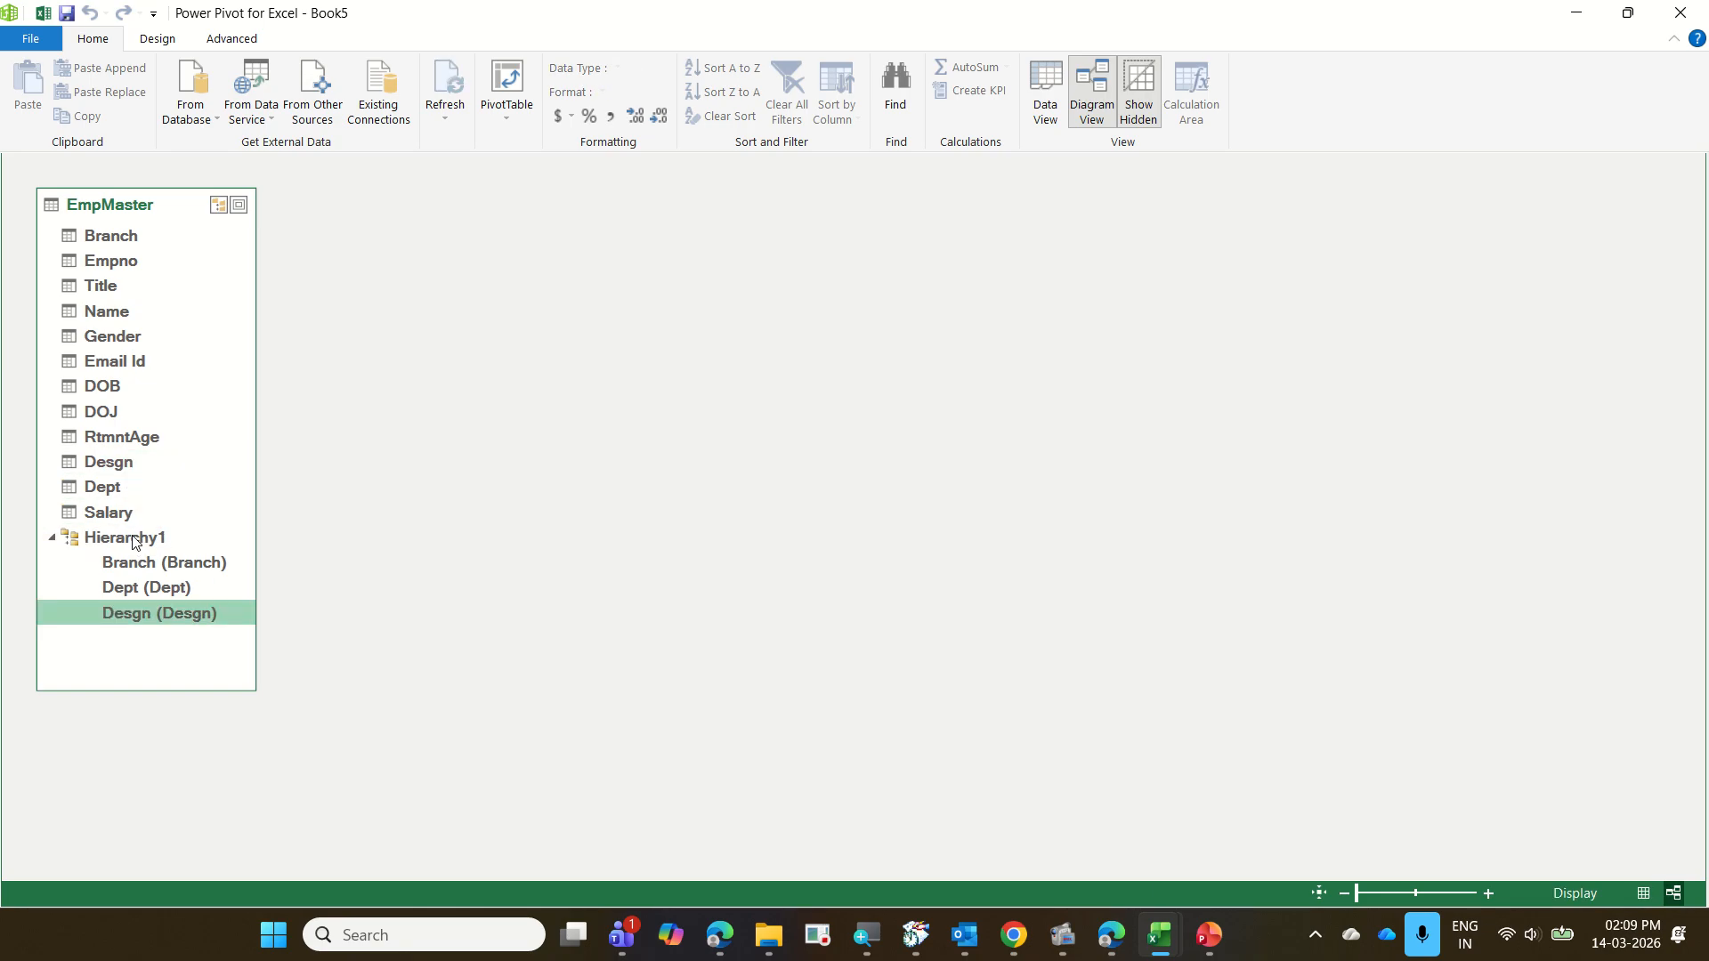
drag(113, 342, 132, 546)
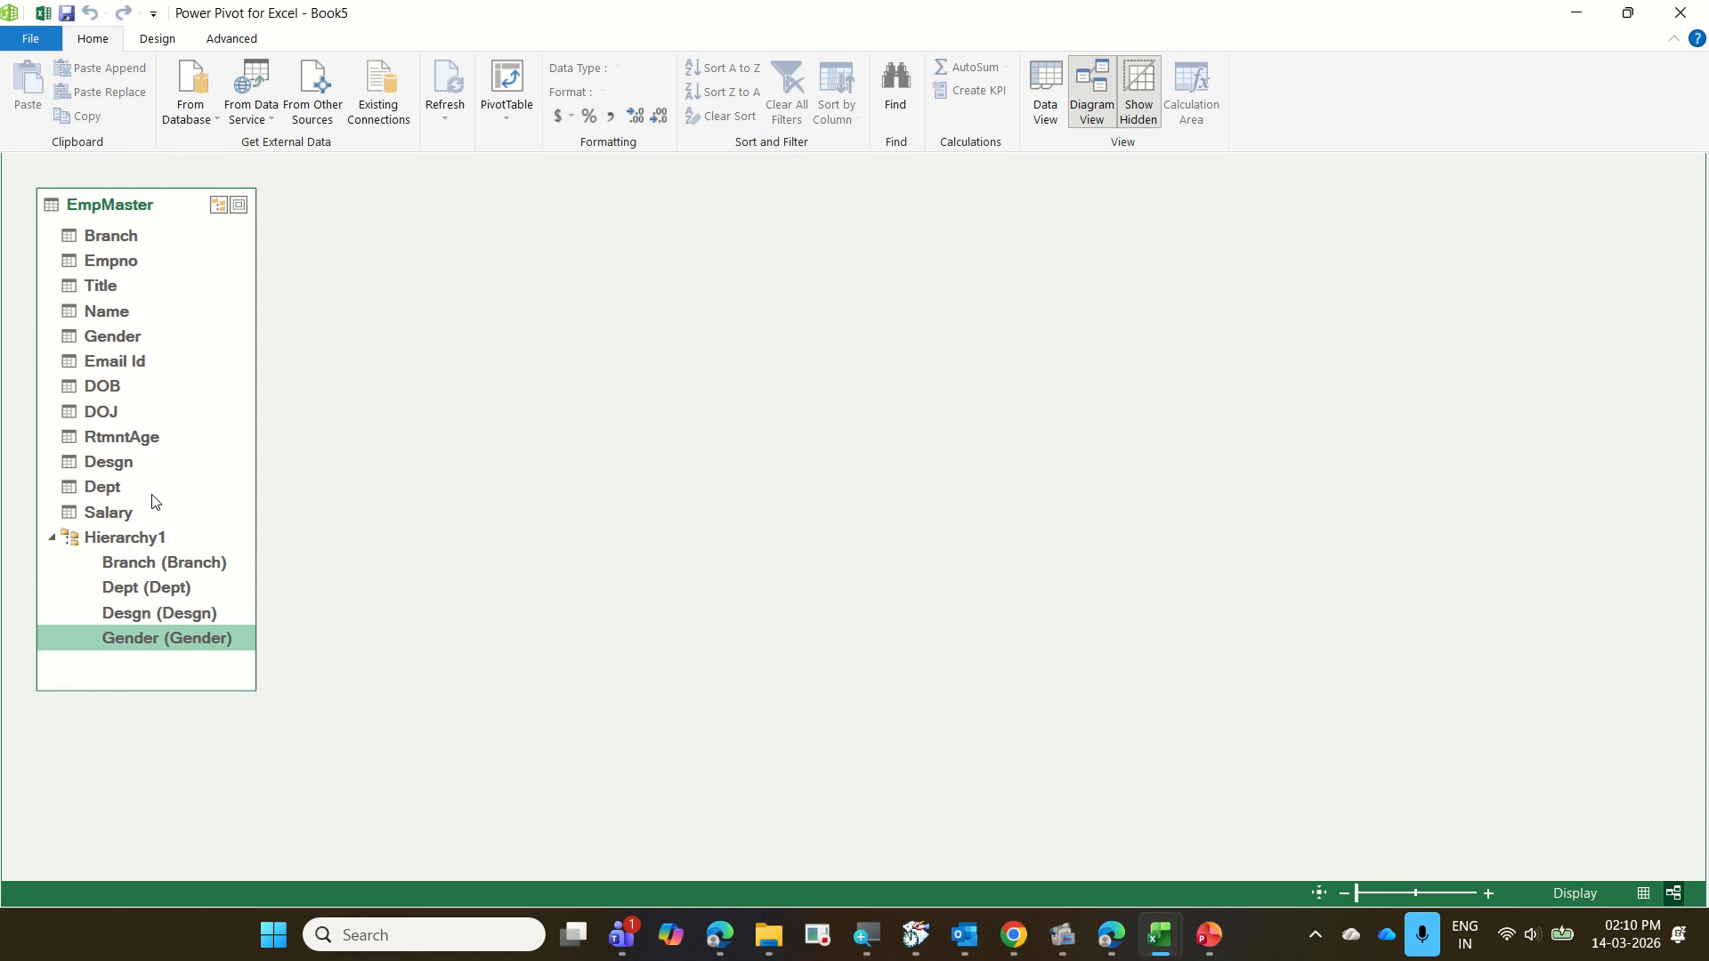
right_click(114, 337)
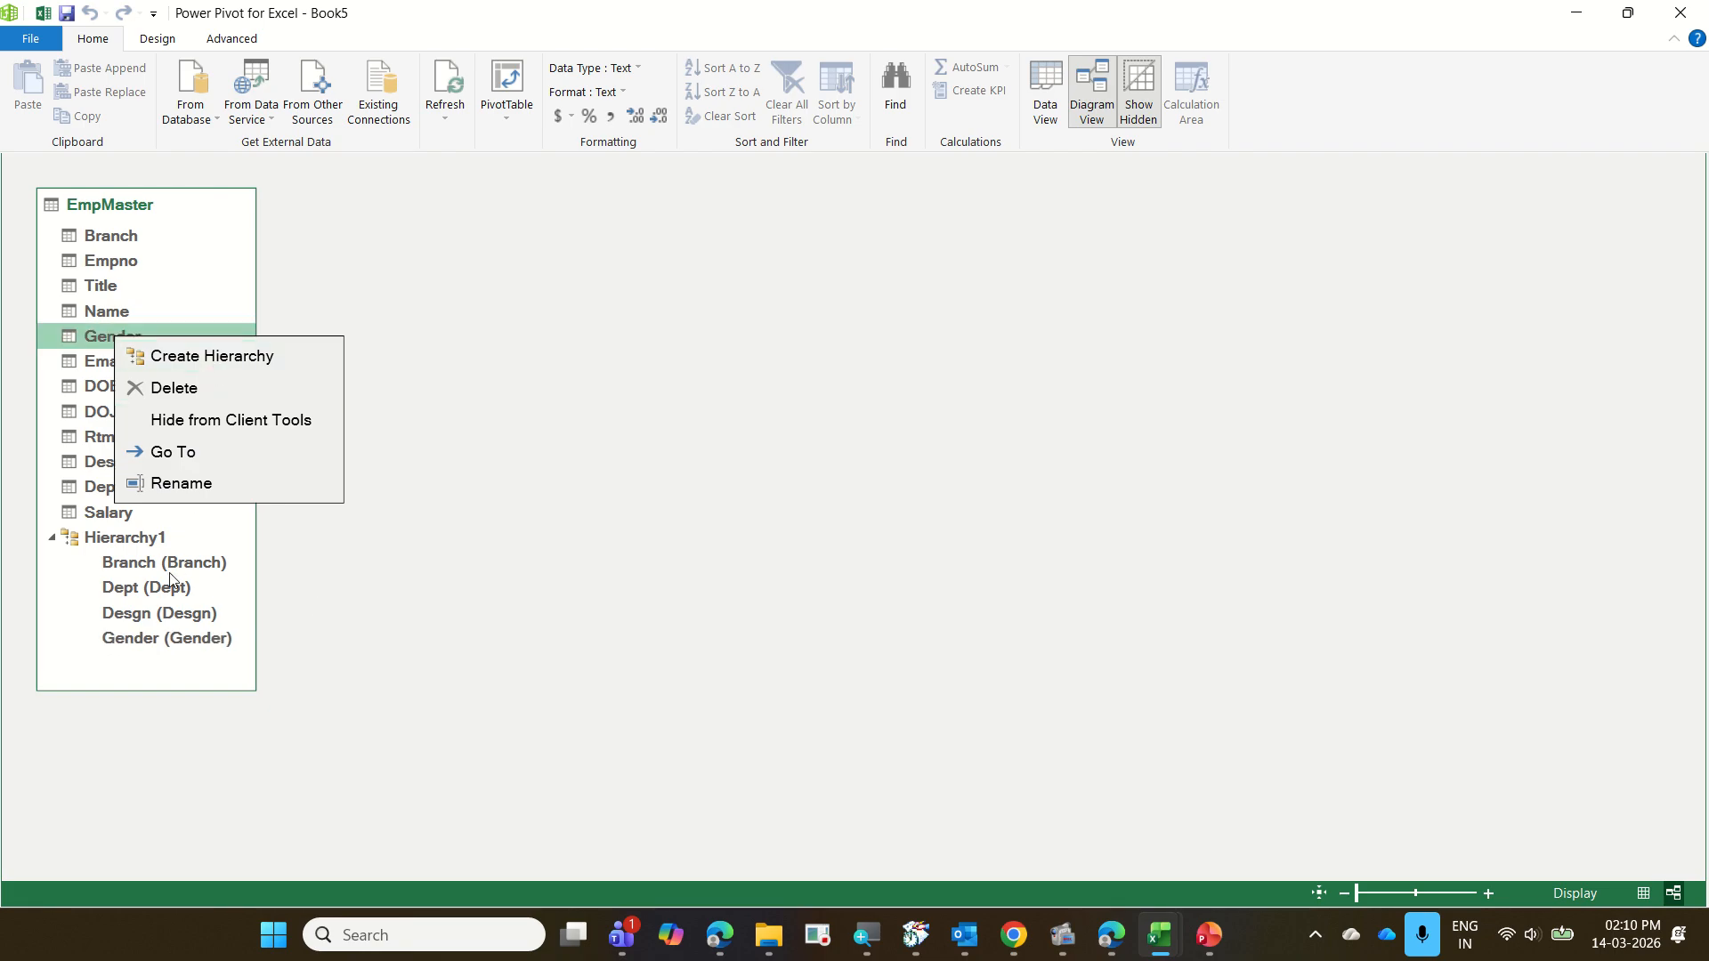
click(102, 613)
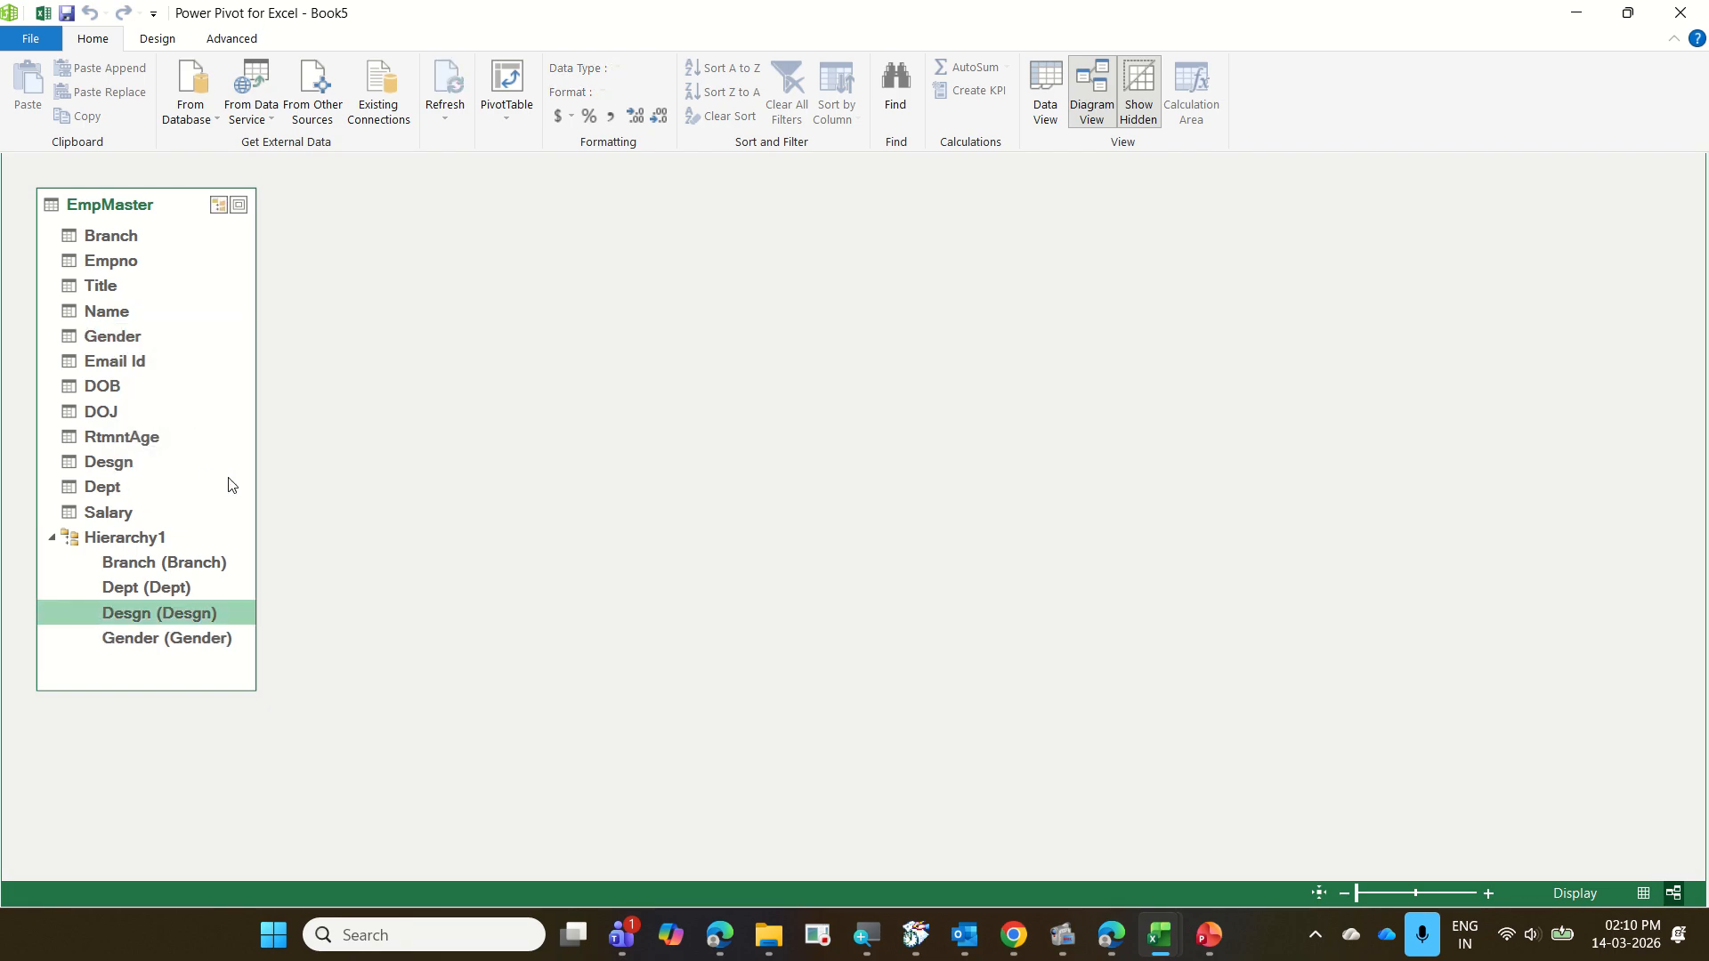
click(1680, 13)
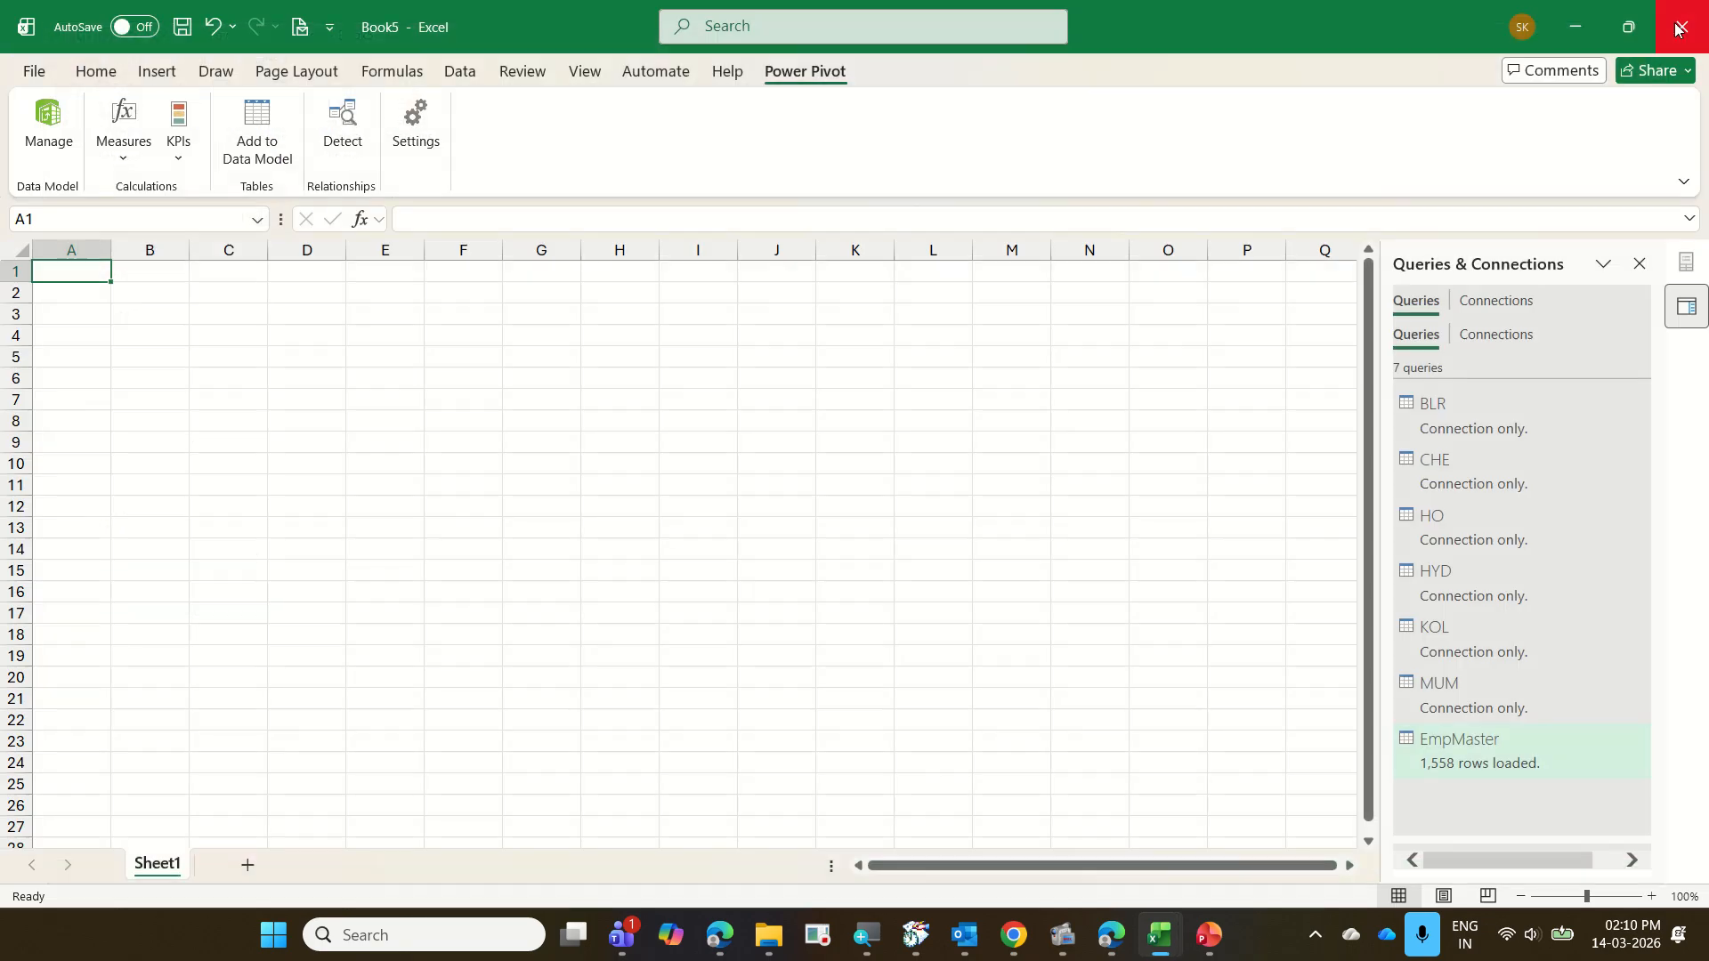
Insert a PivotChart based on the workbook's Data Model into the existing Sheet1 and close the Queries & Connections pane
click(170, 81)
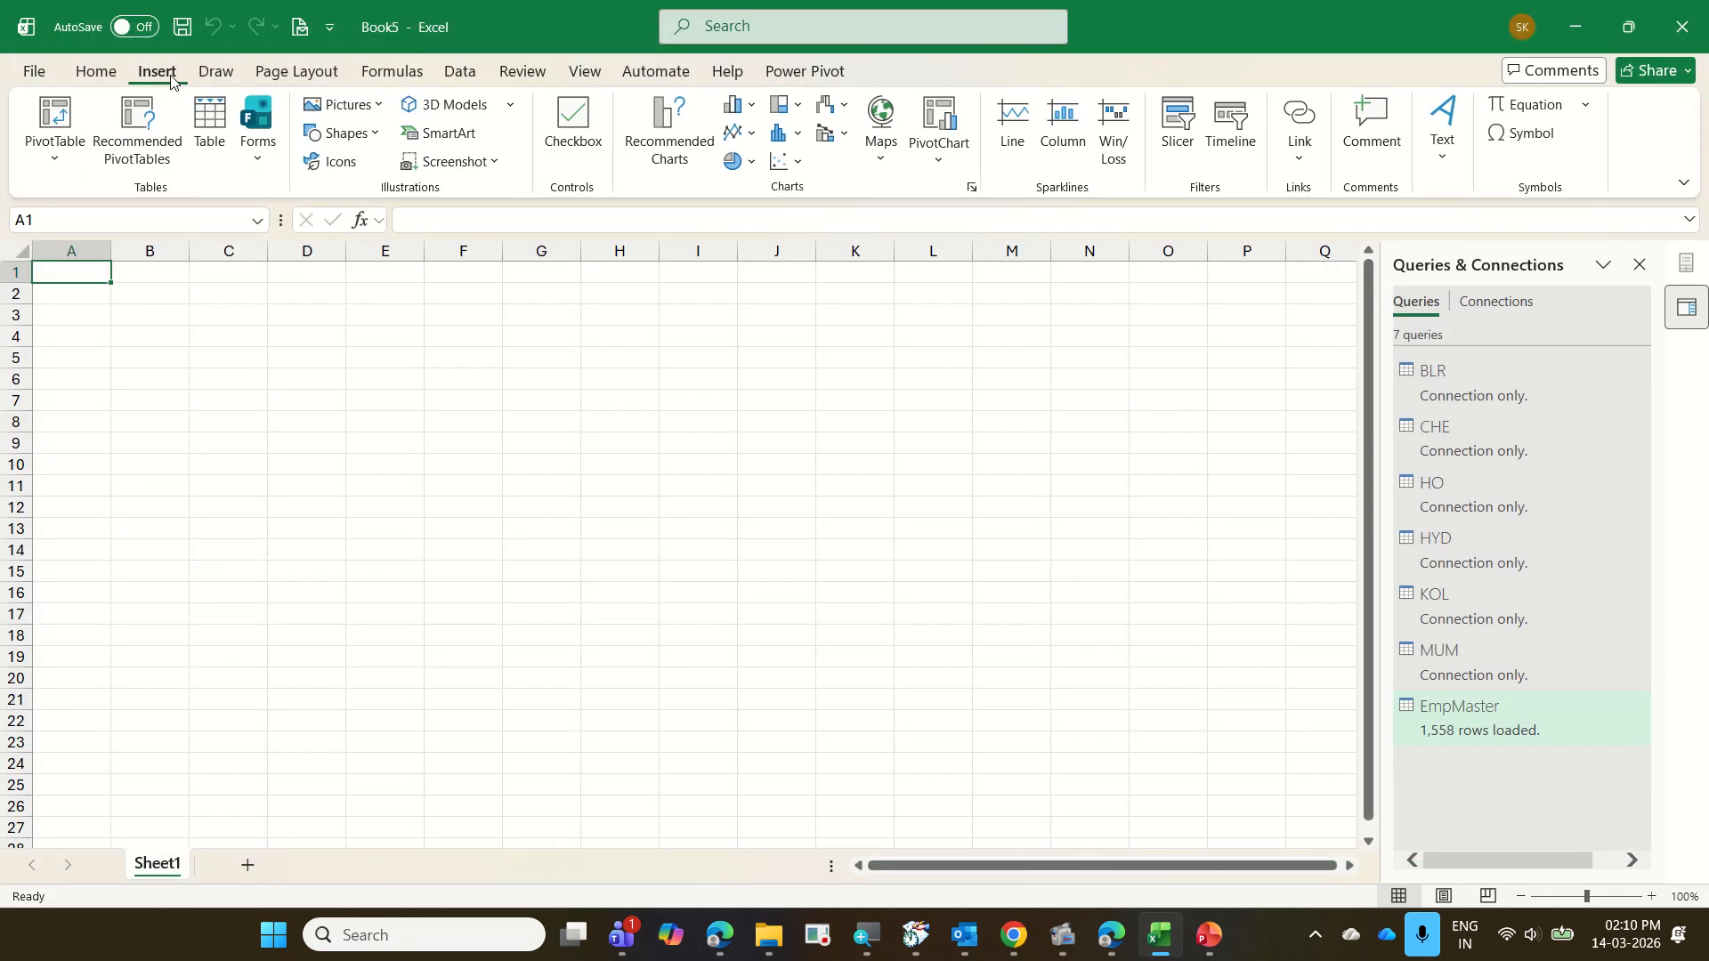
click(941, 162)
click(967, 198)
click(1002, 633)
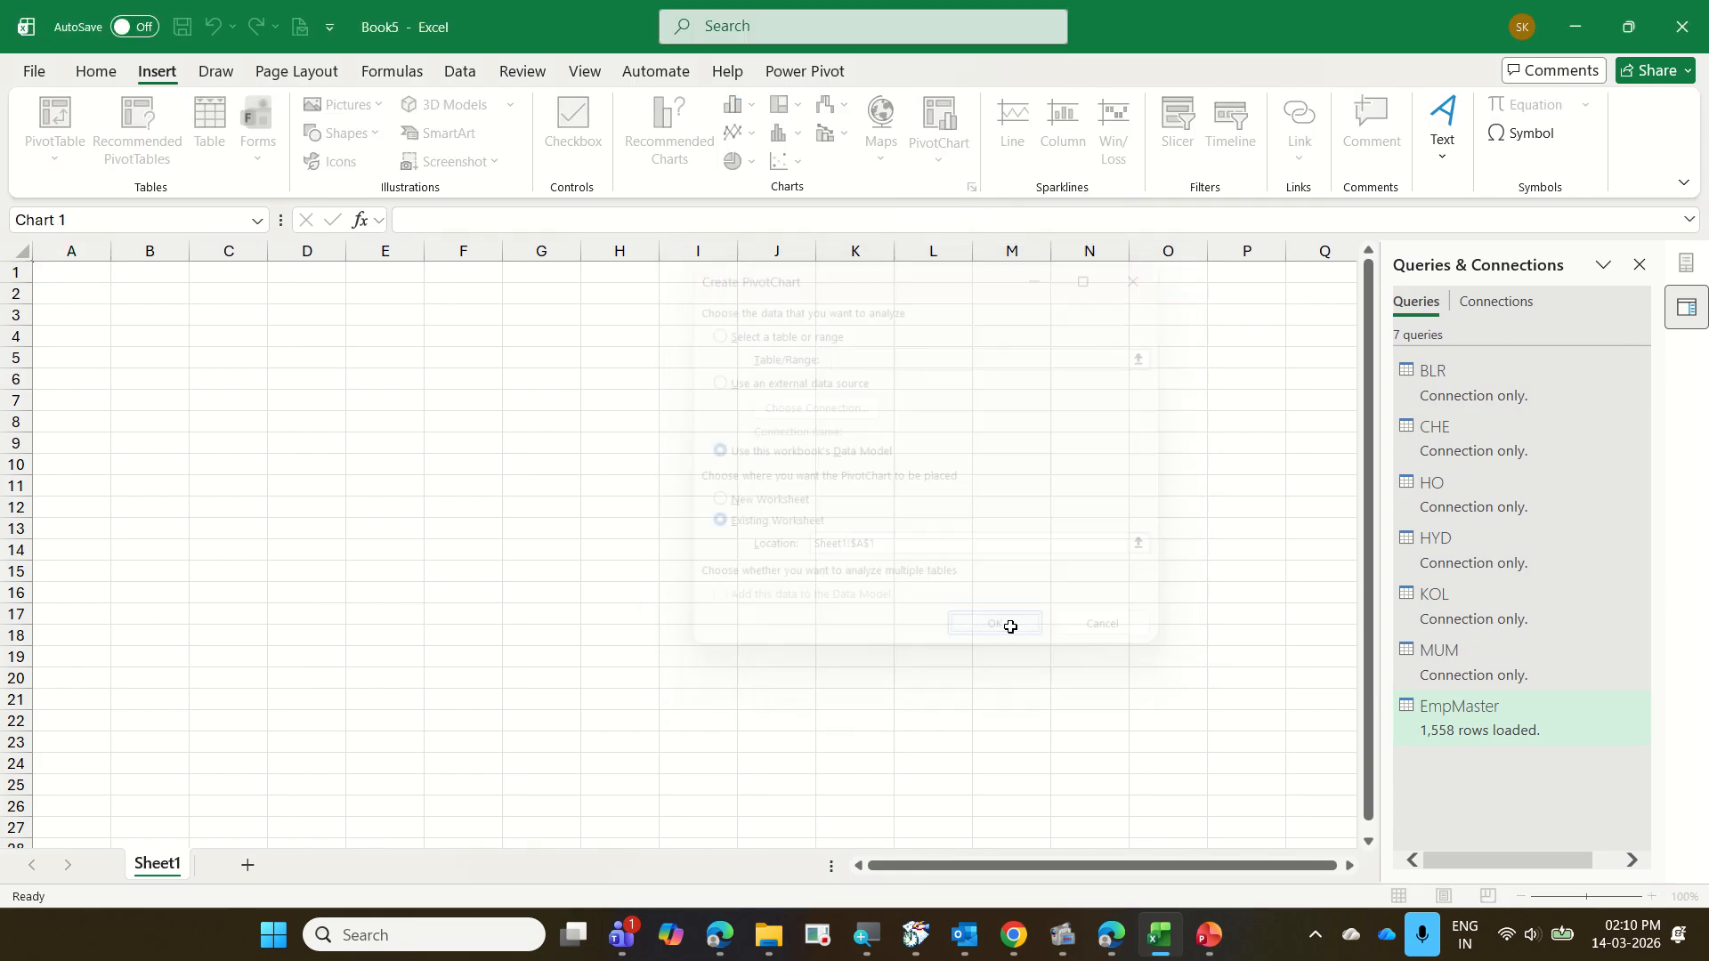
click(1685, 263)
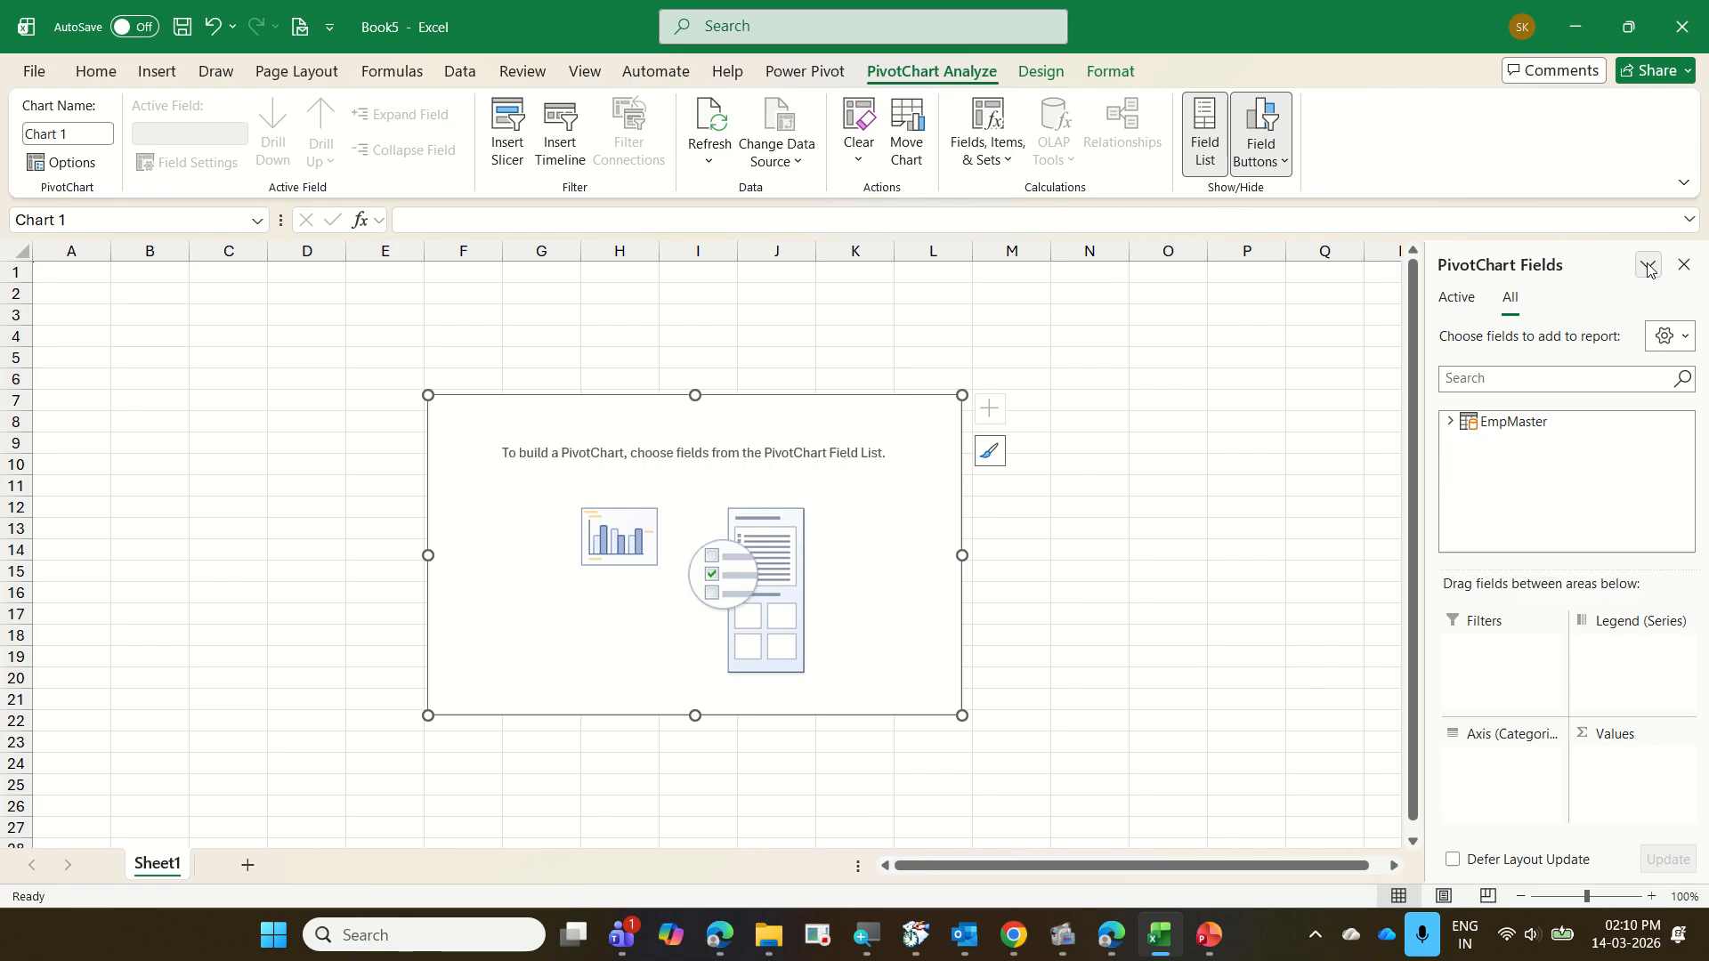
Place EmpMaster's Hierarchy1 on the PivotChart's category axis and Empno in its values
click(1450, 422)
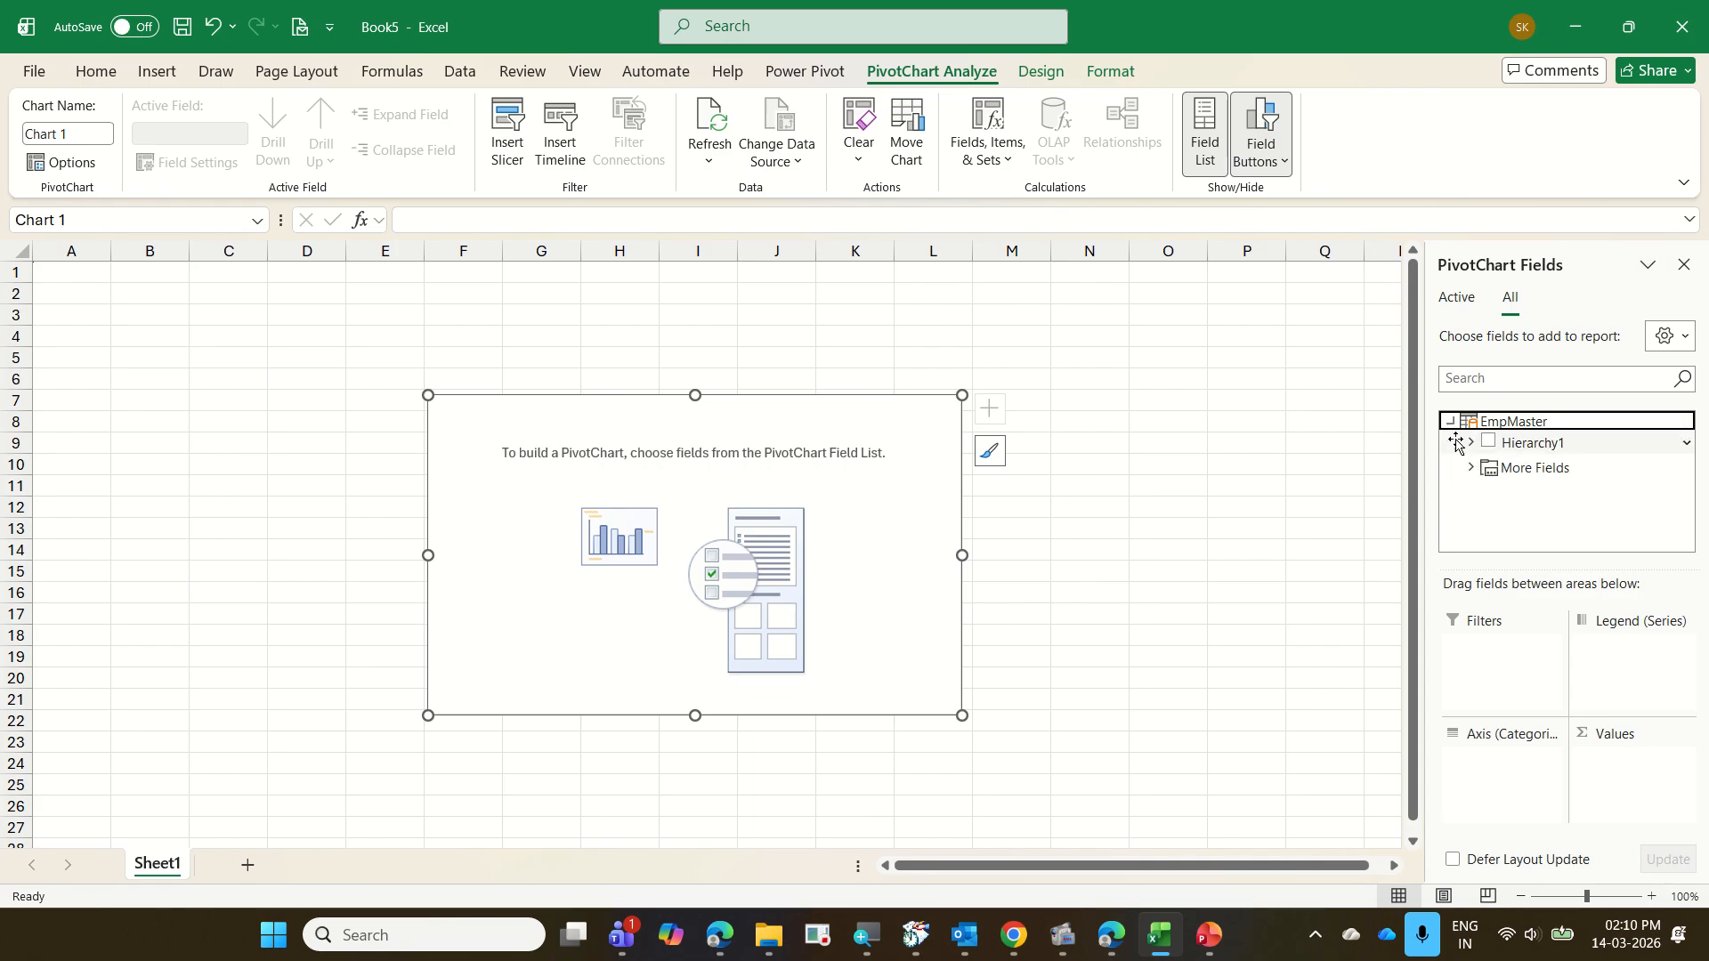
drag(1525, 447, 1513, 795)
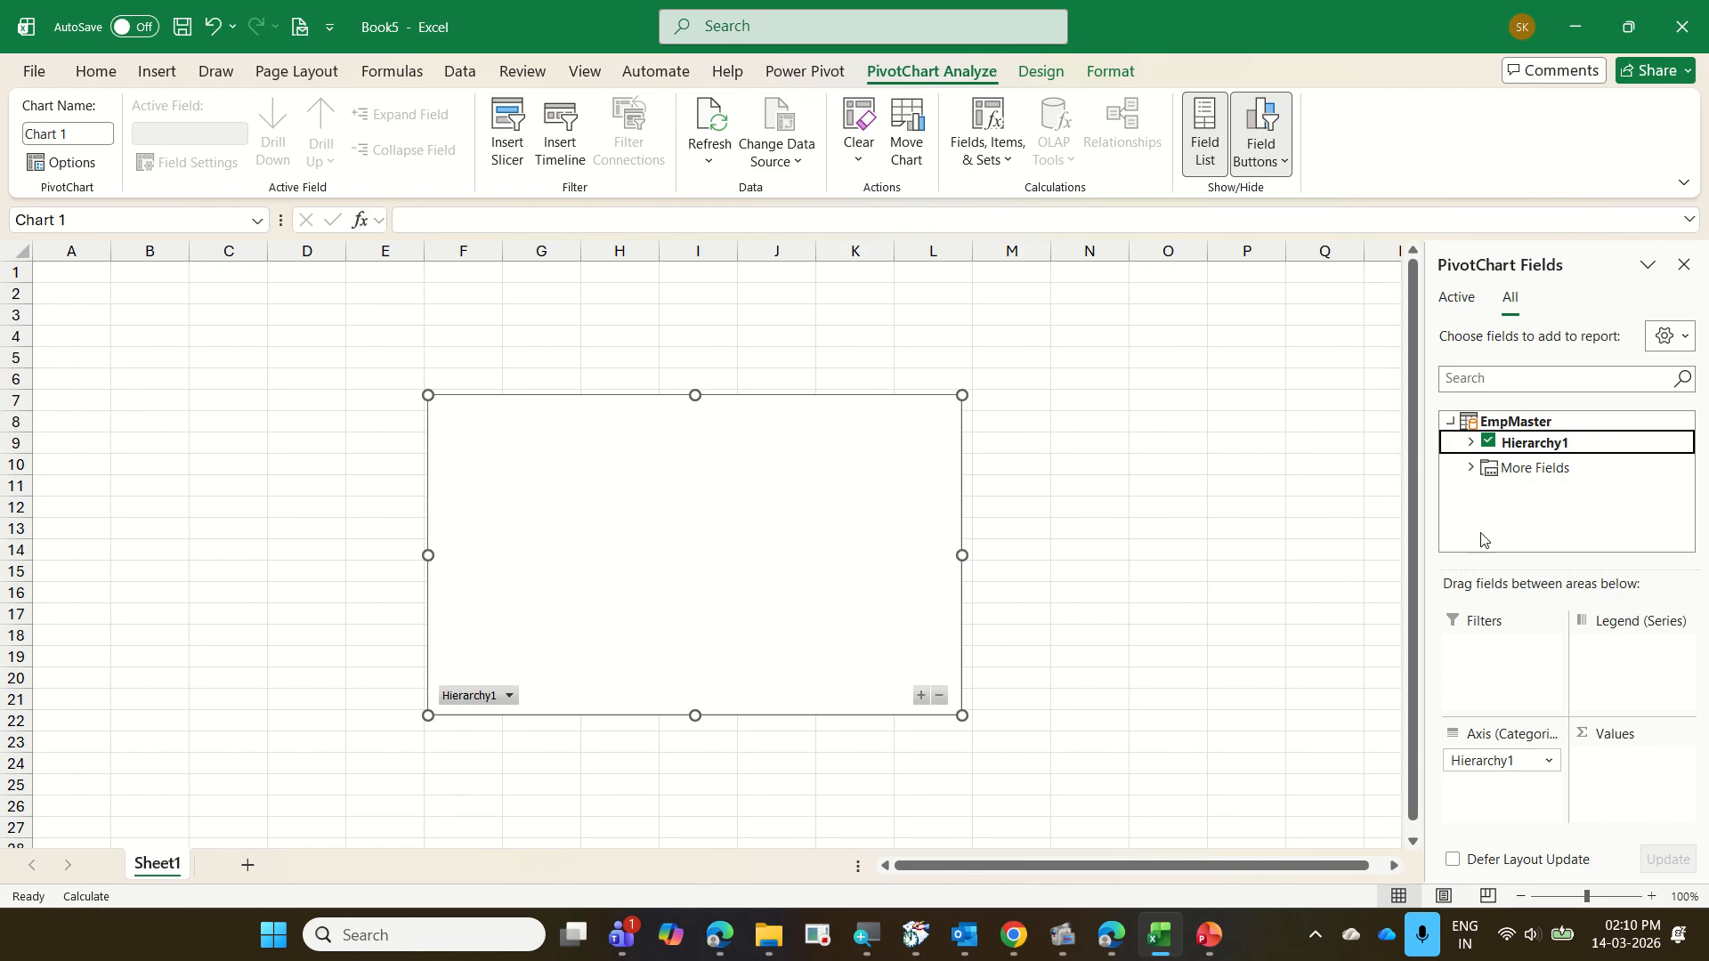
click(1470, 467)
scroll(1531, 472, down, 2)
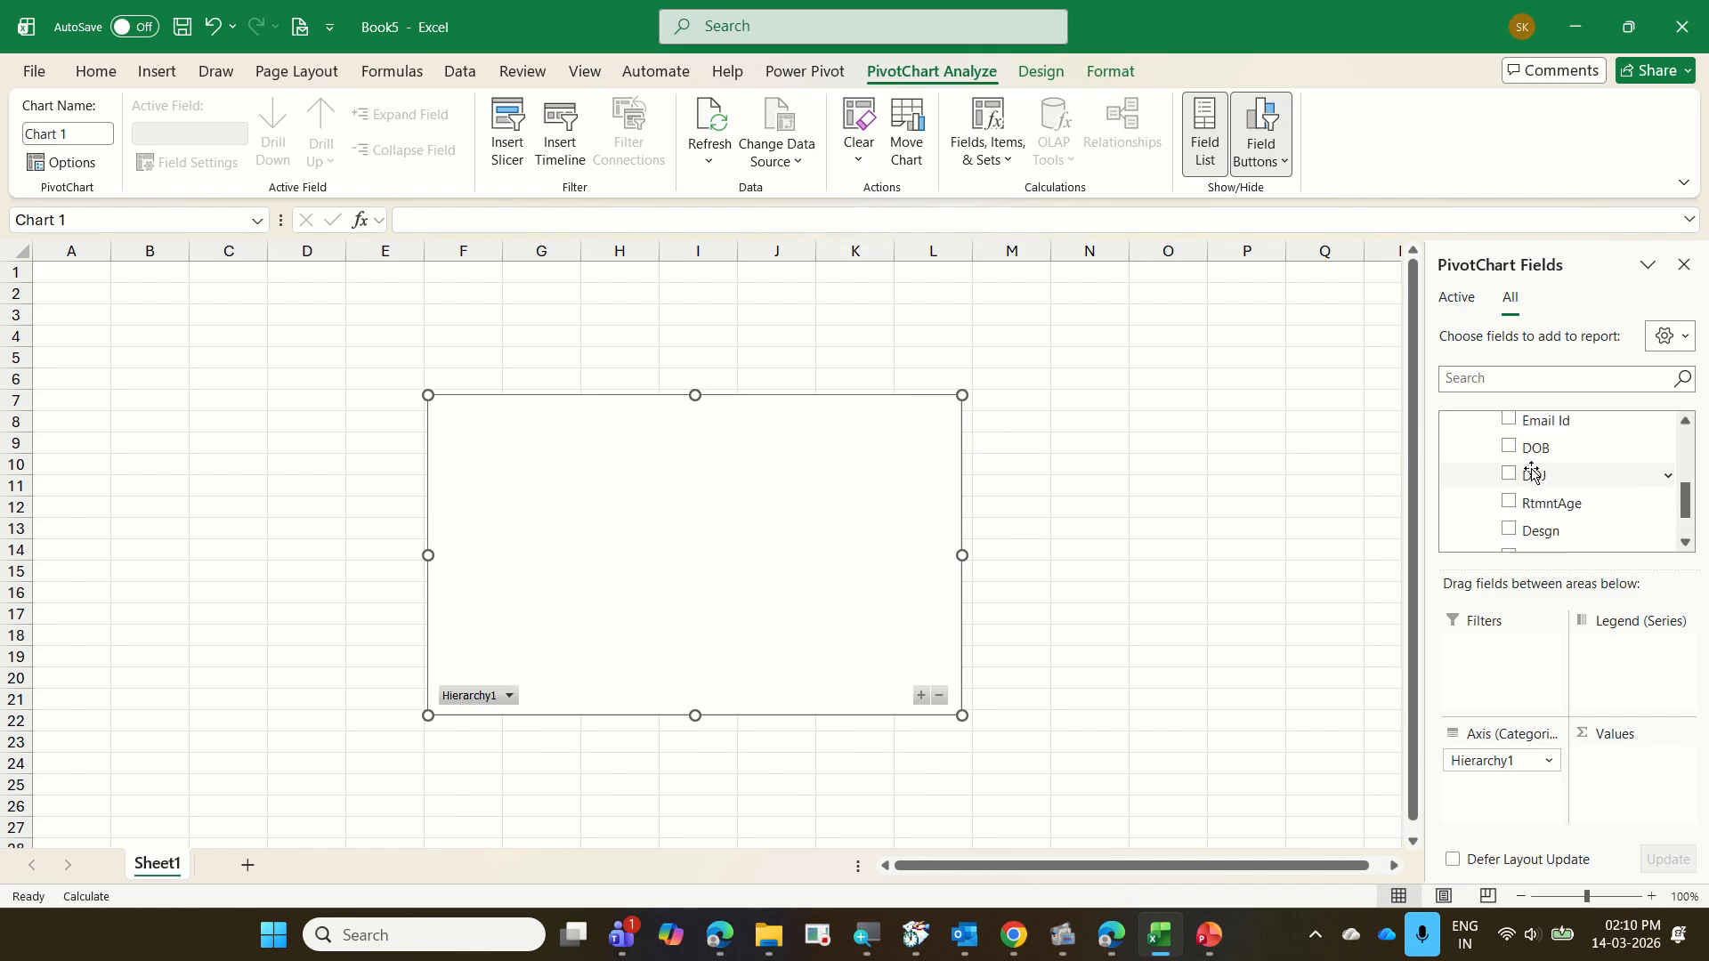
scroll(1533, 474, up, 1)
drag(1531, 473, 1631, 771)
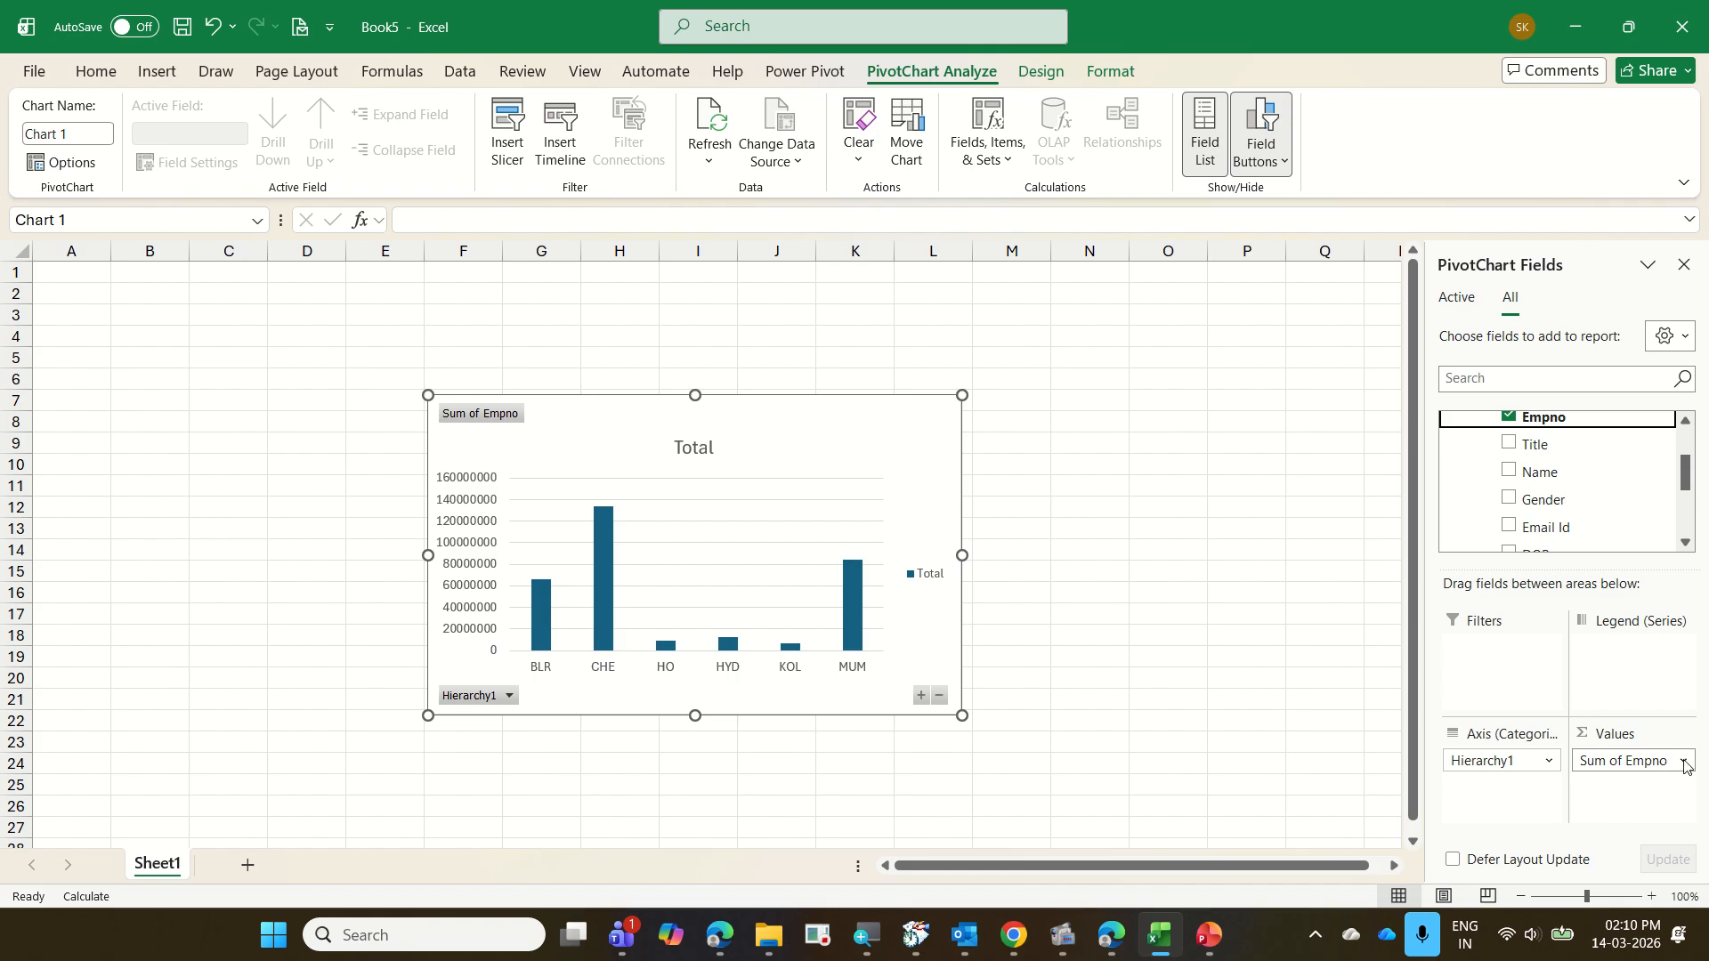
Change the calculation of the Empno value field to Distinct Count
right_click(860, 598)
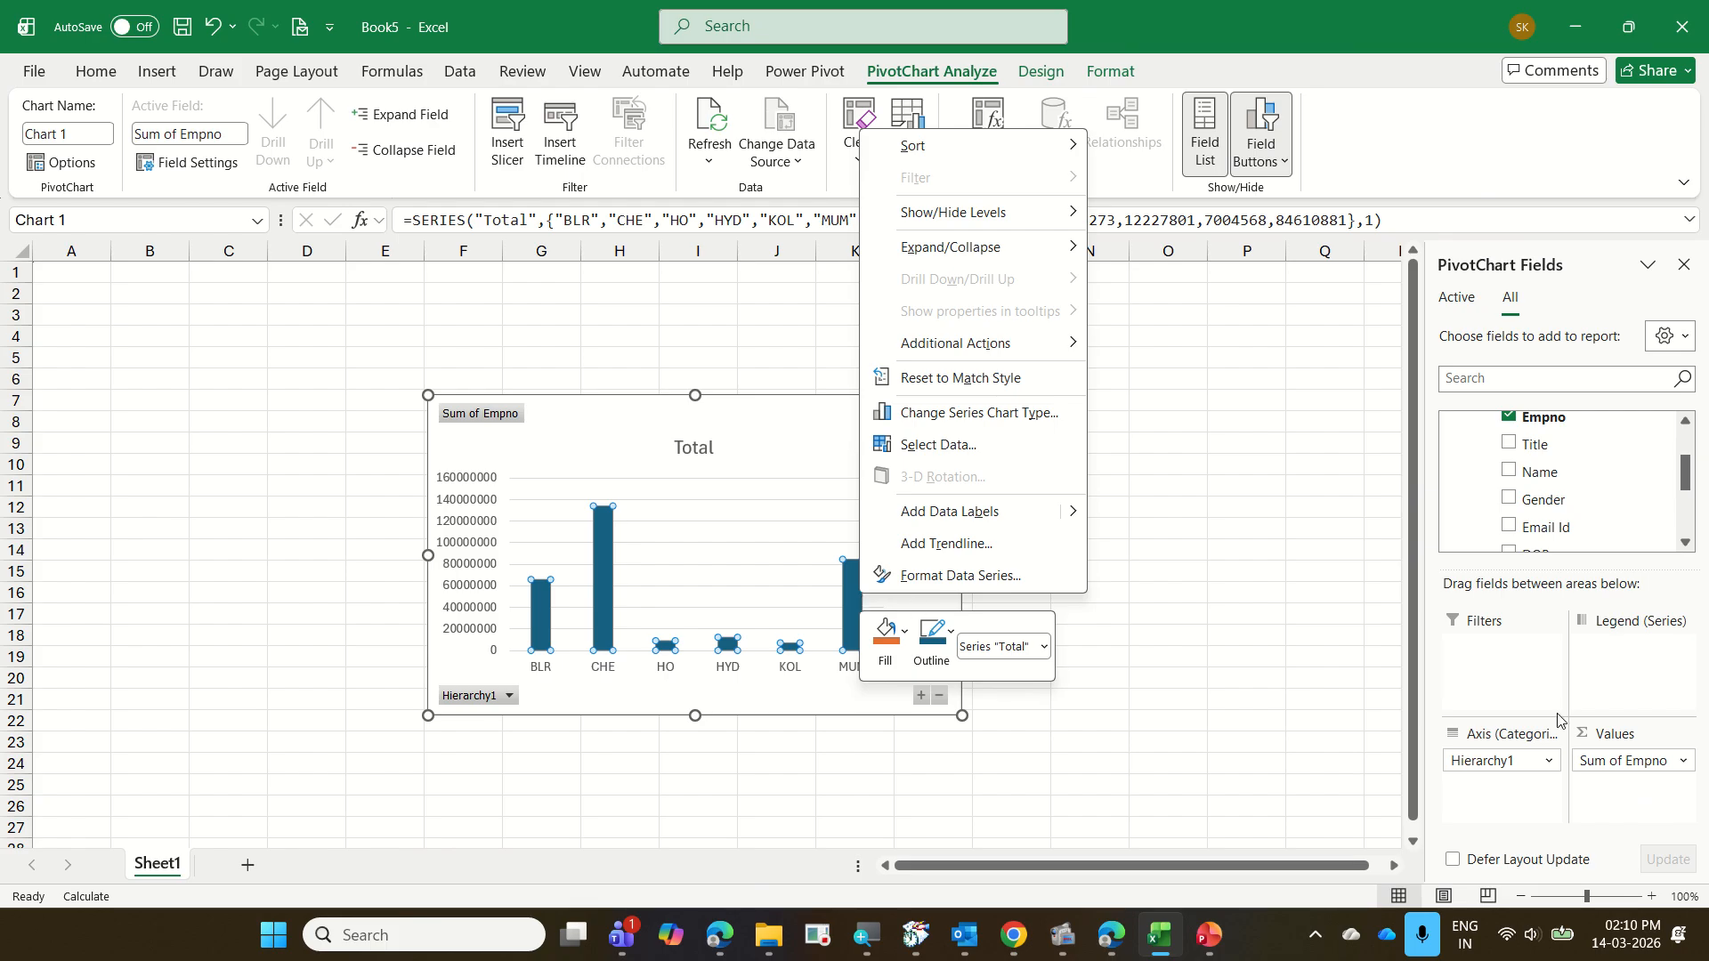
click(1679, 762)
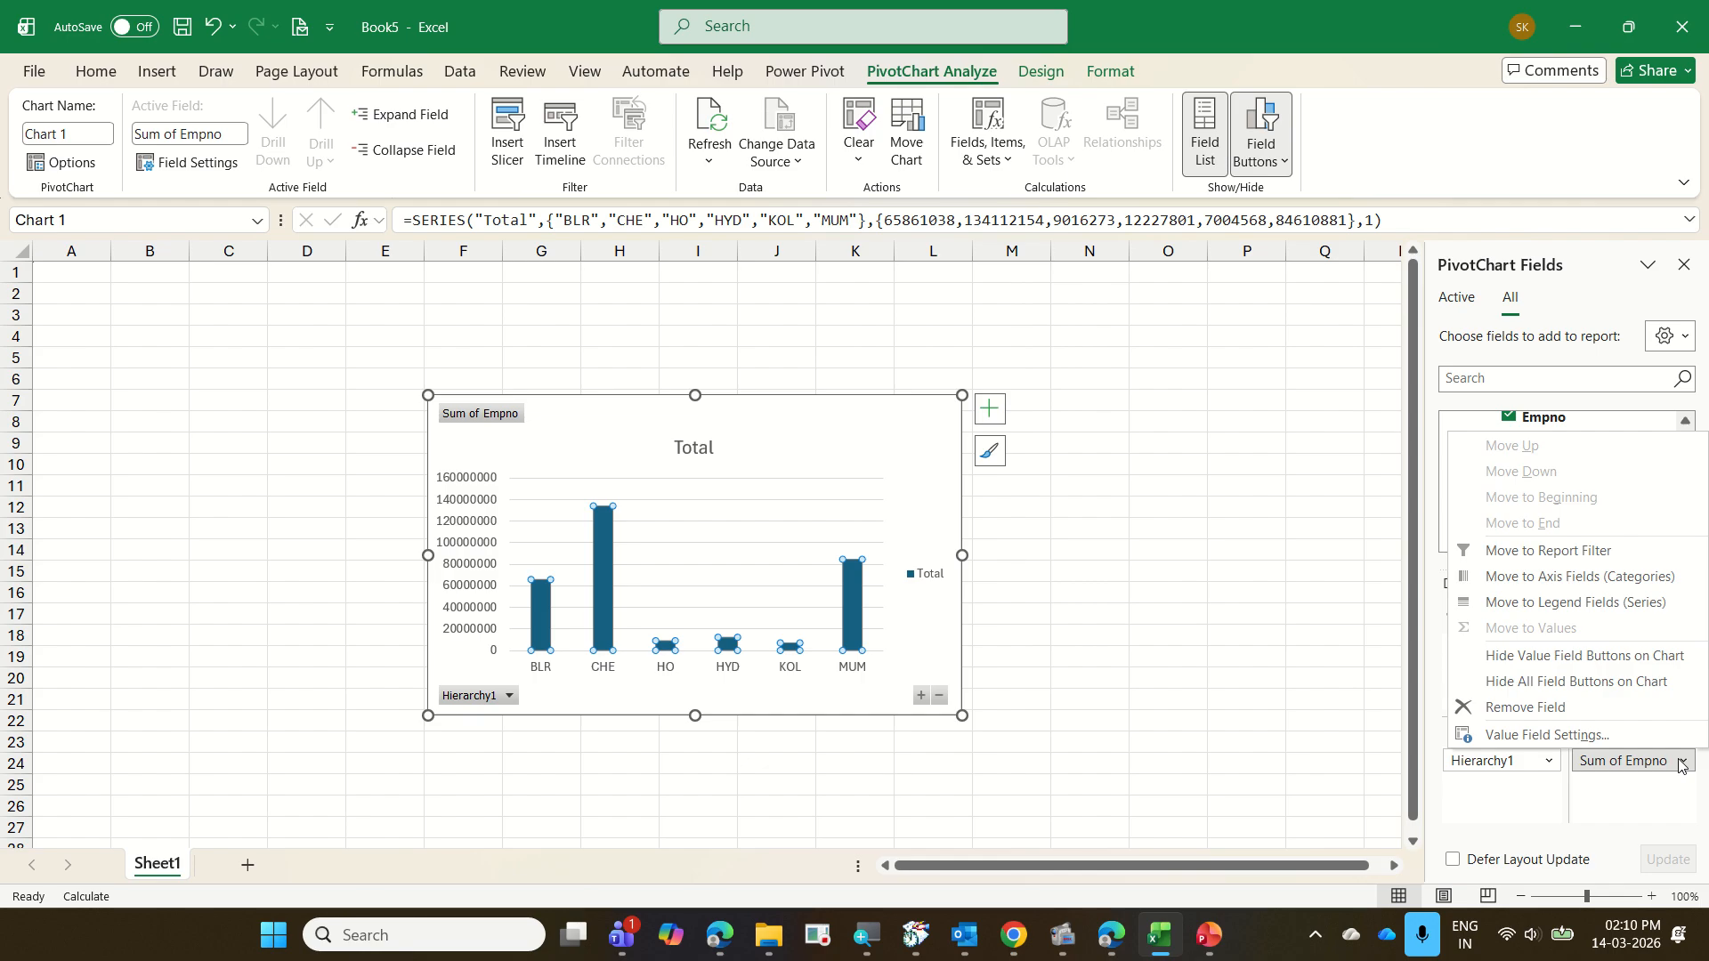
click(1586, 736)
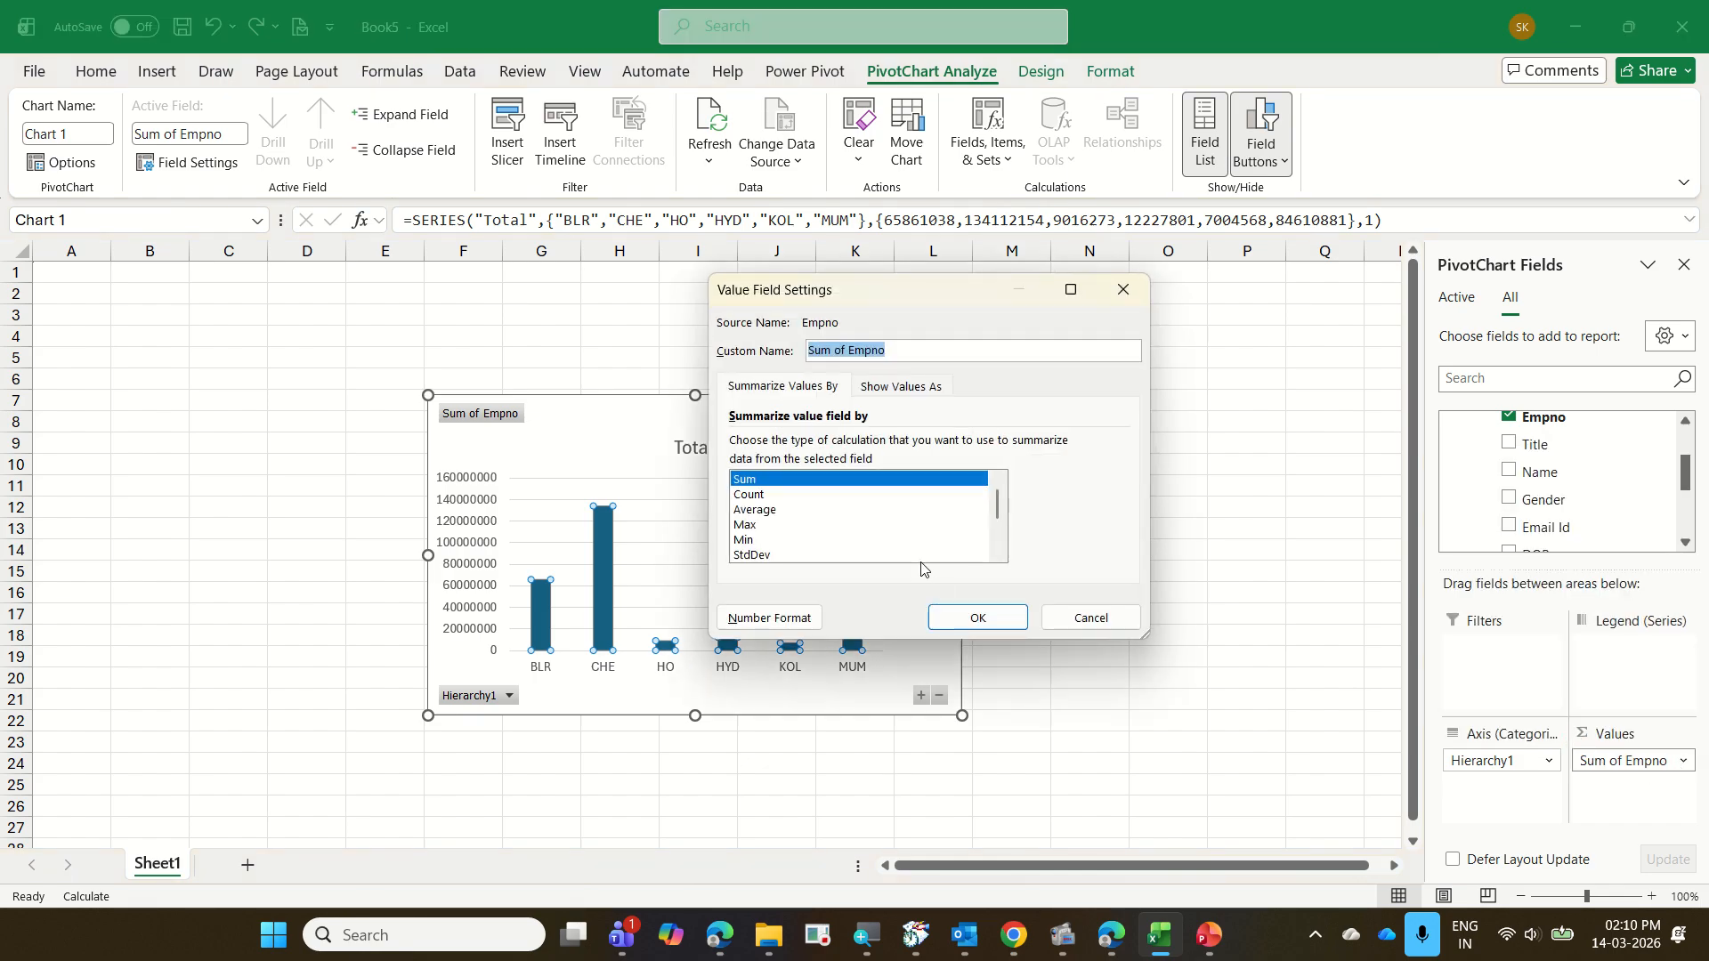
click(782, 495)
scroll(845, 532, down, 2)
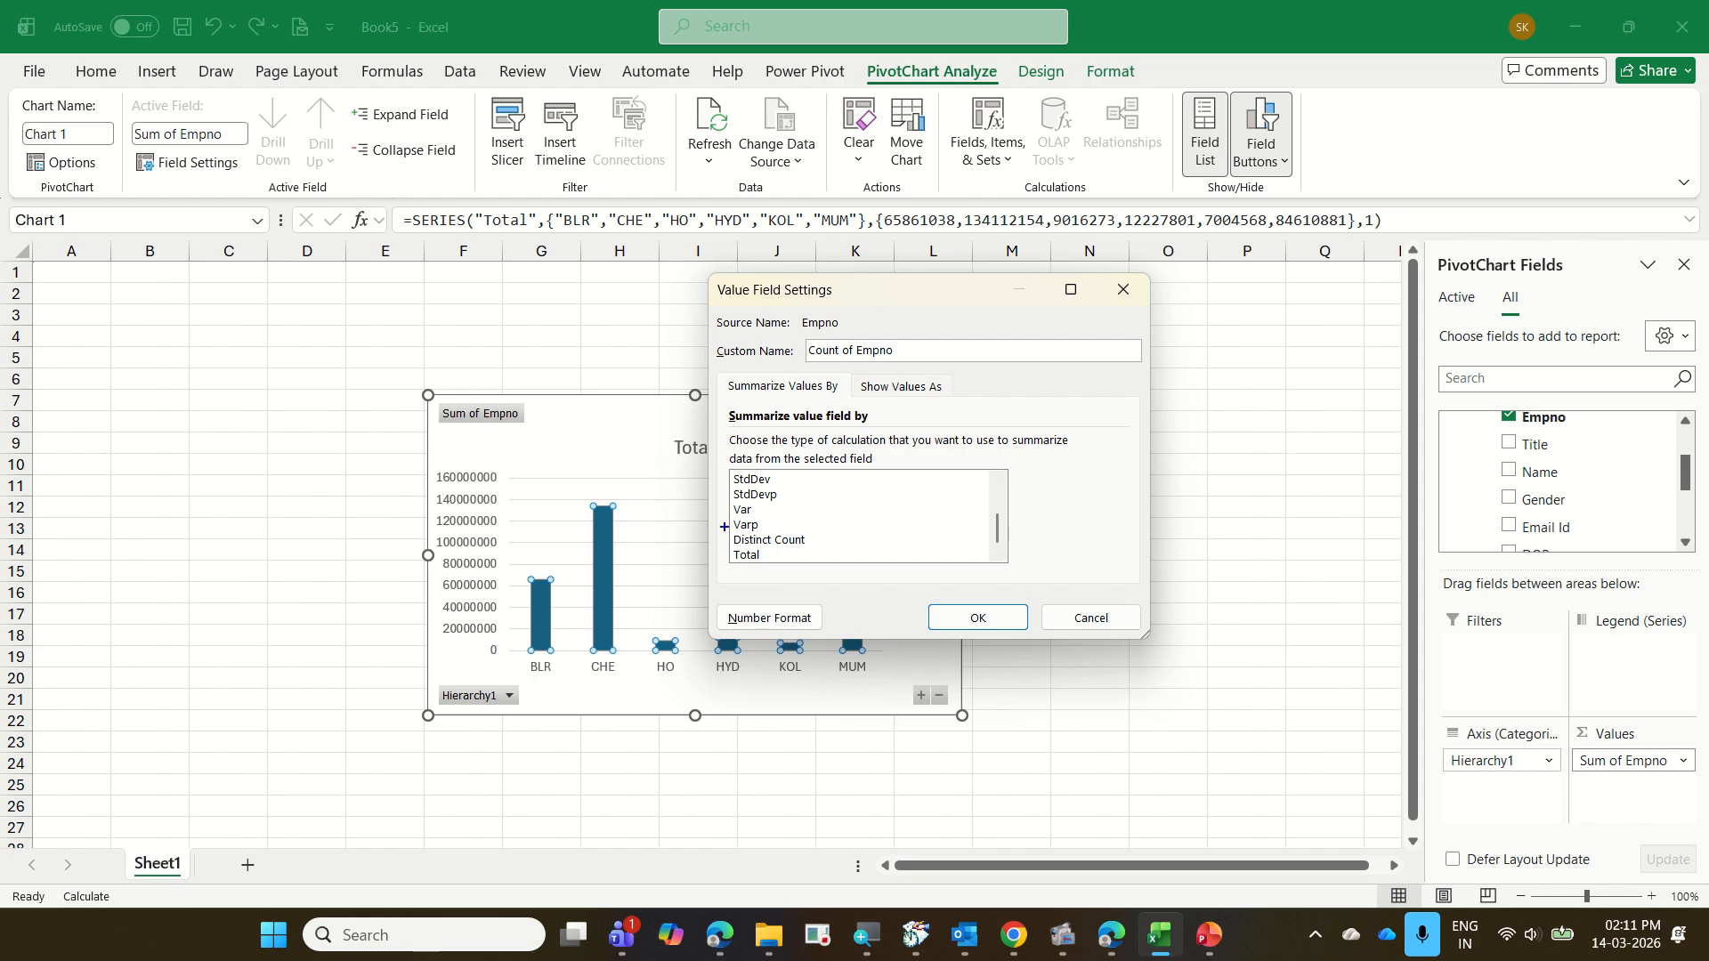
mouse_move(724, 526)
mouse_down()
mouse_move(816, 552)
mouse_move(865, 508)
mouse_up()
key(Escape)
click(790, 526)
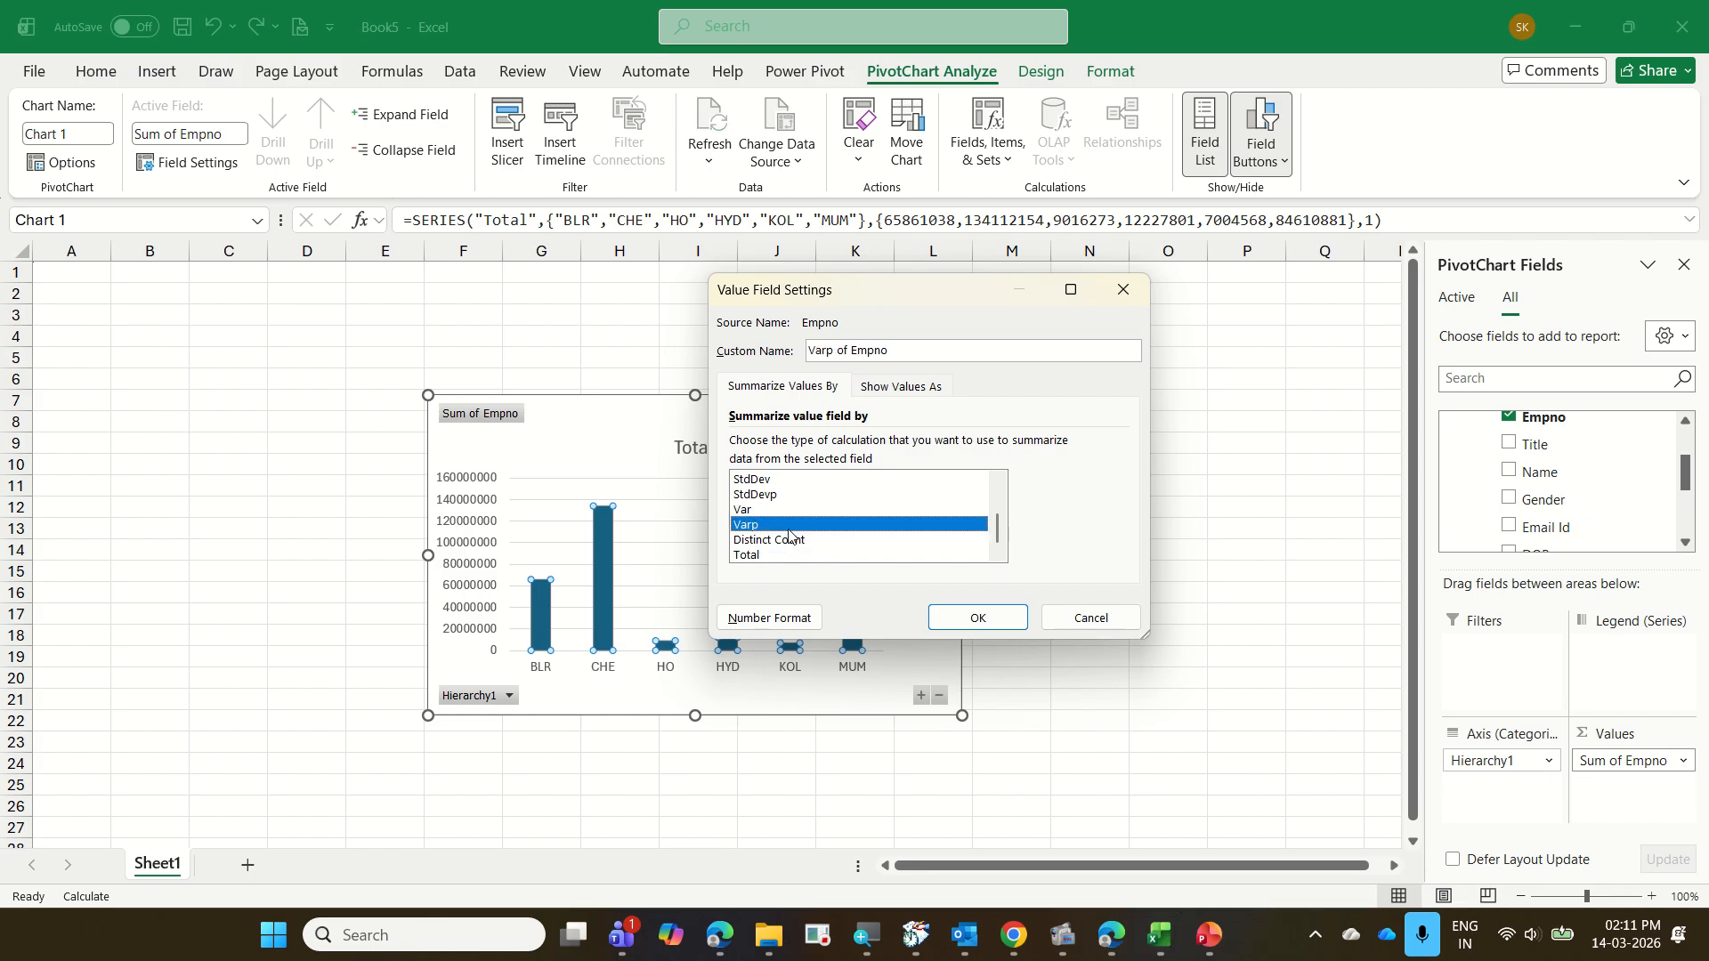
click(792, 539)
click(947, 620)
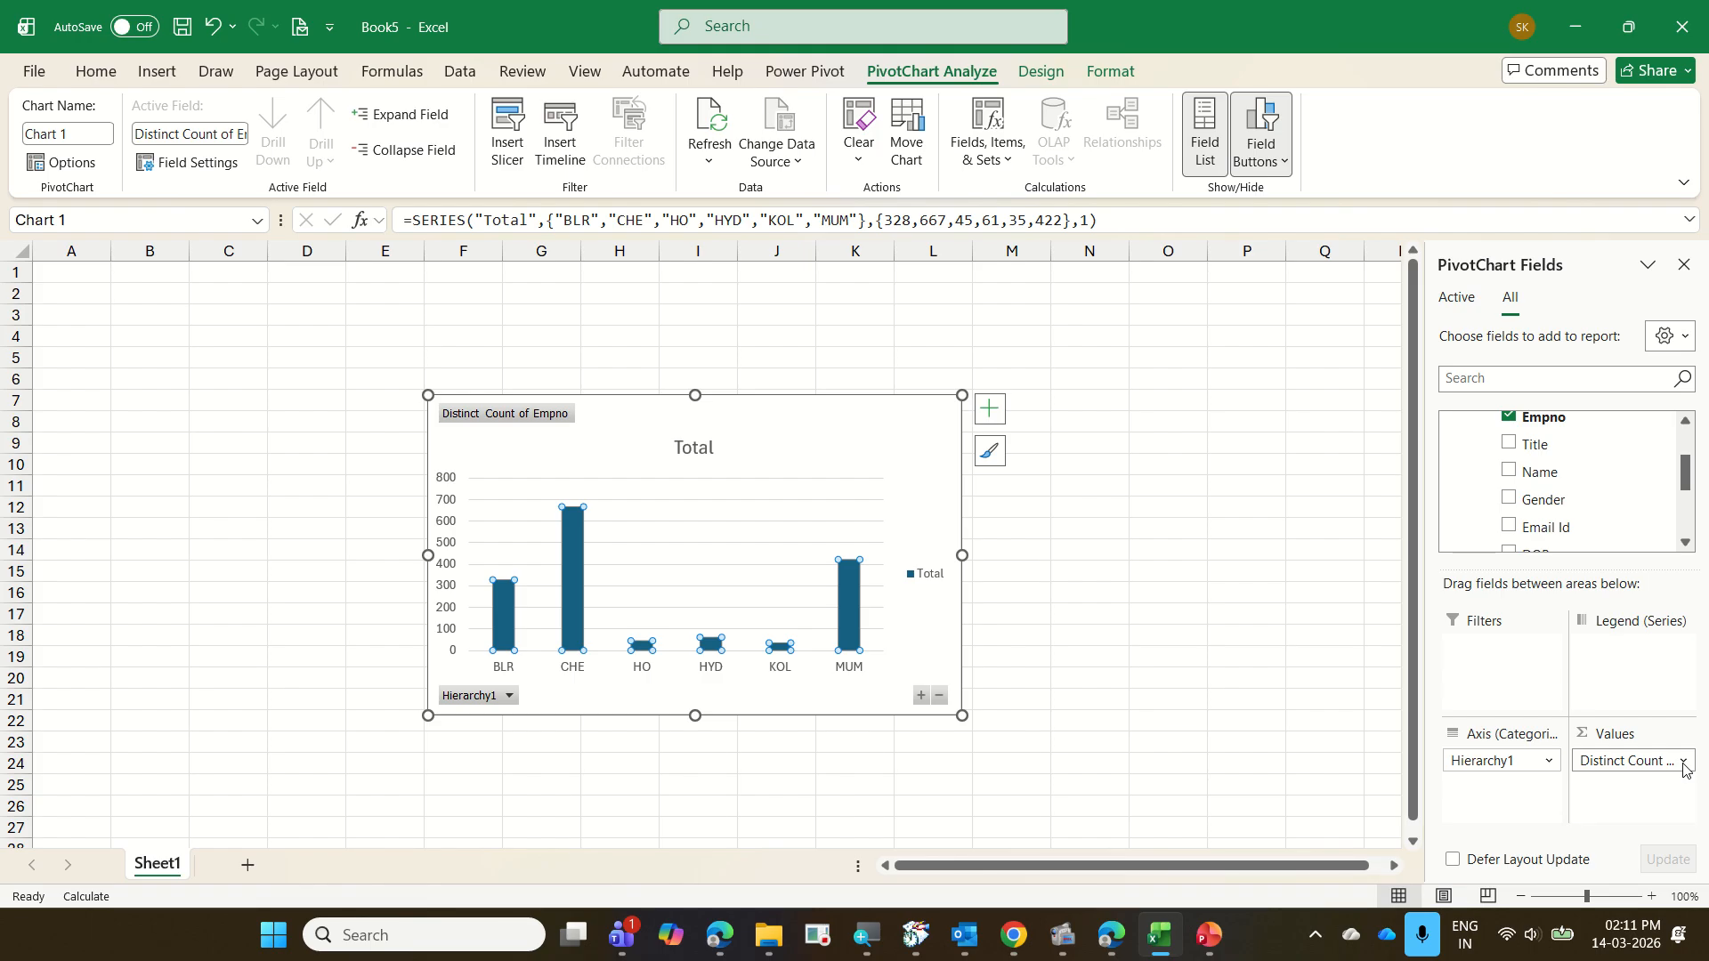
mouse_move(1567, 752)
mouse_down()
mouse_move(1673, 781)
mouse_move(1695, 781)
mouse_move(1704, 753)
mouse_up()
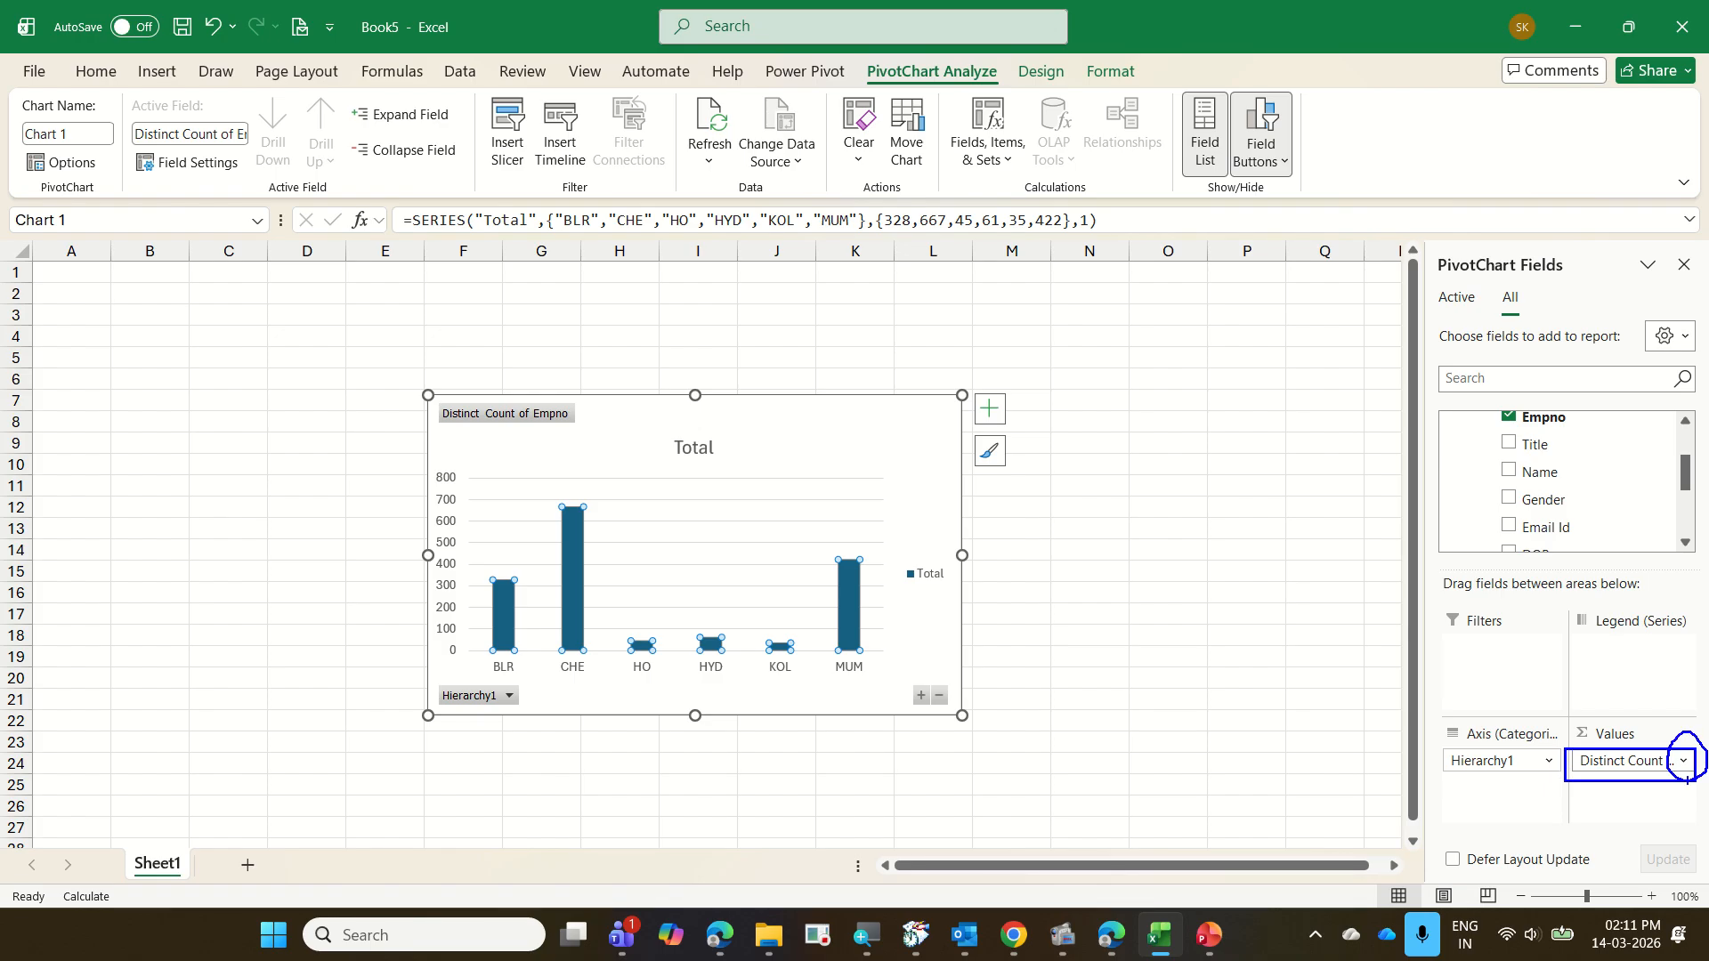
key(Escape)
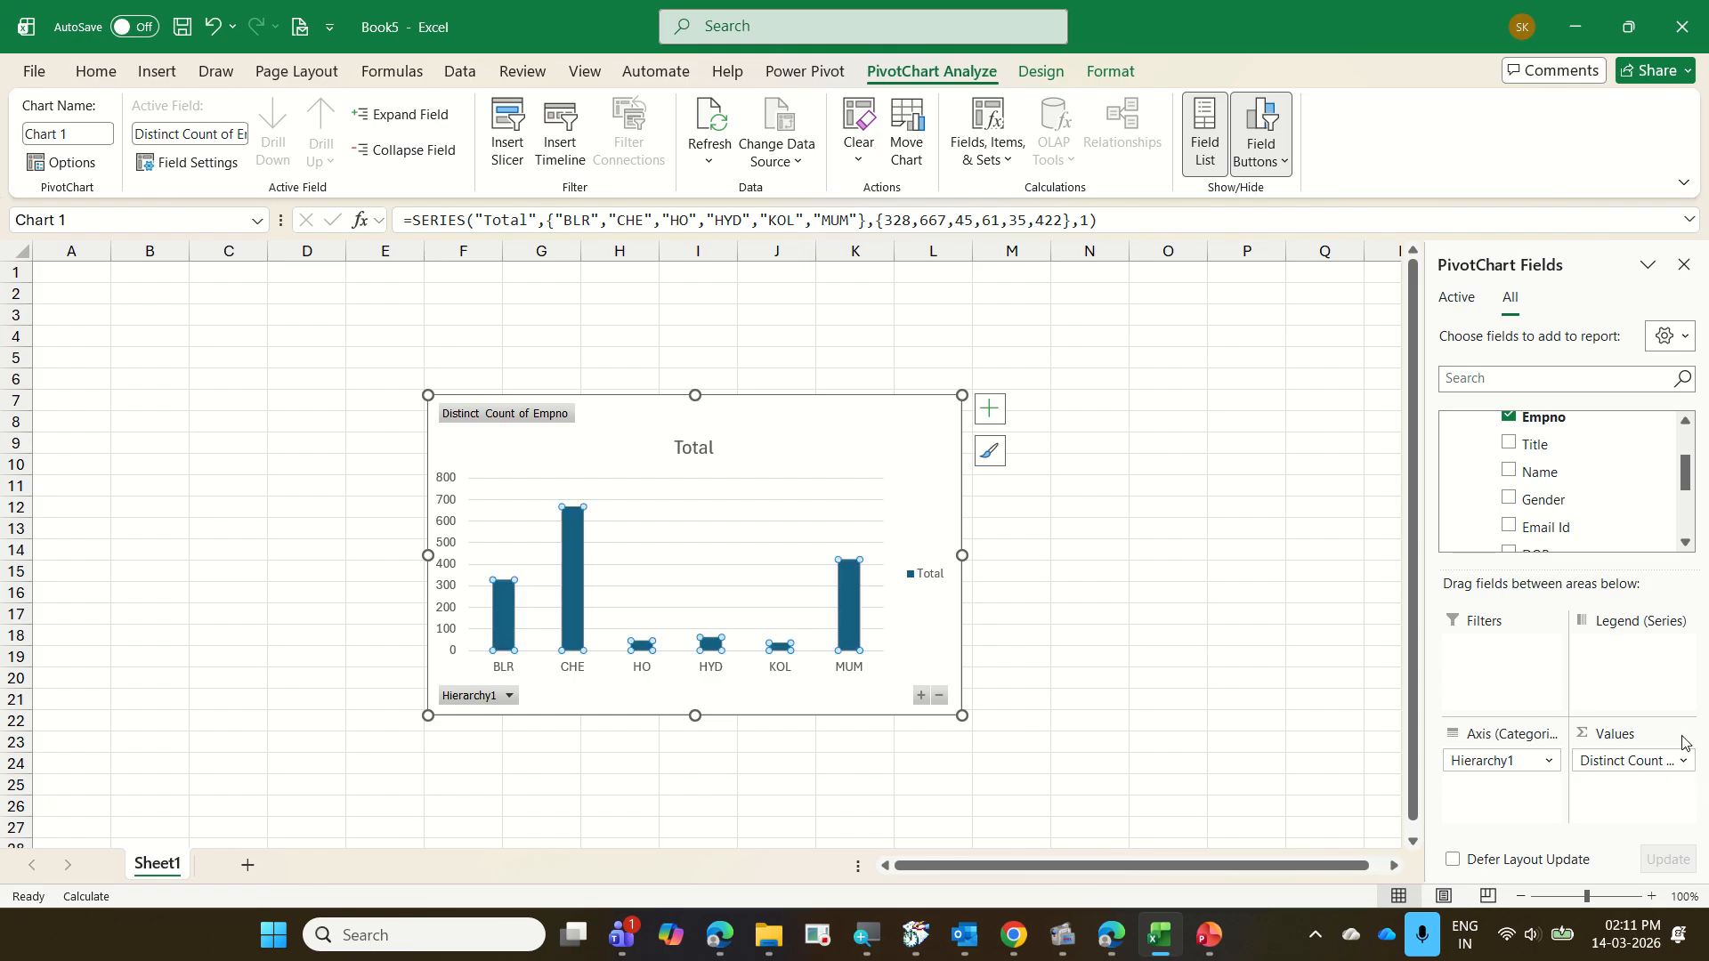
click(1682, 763)
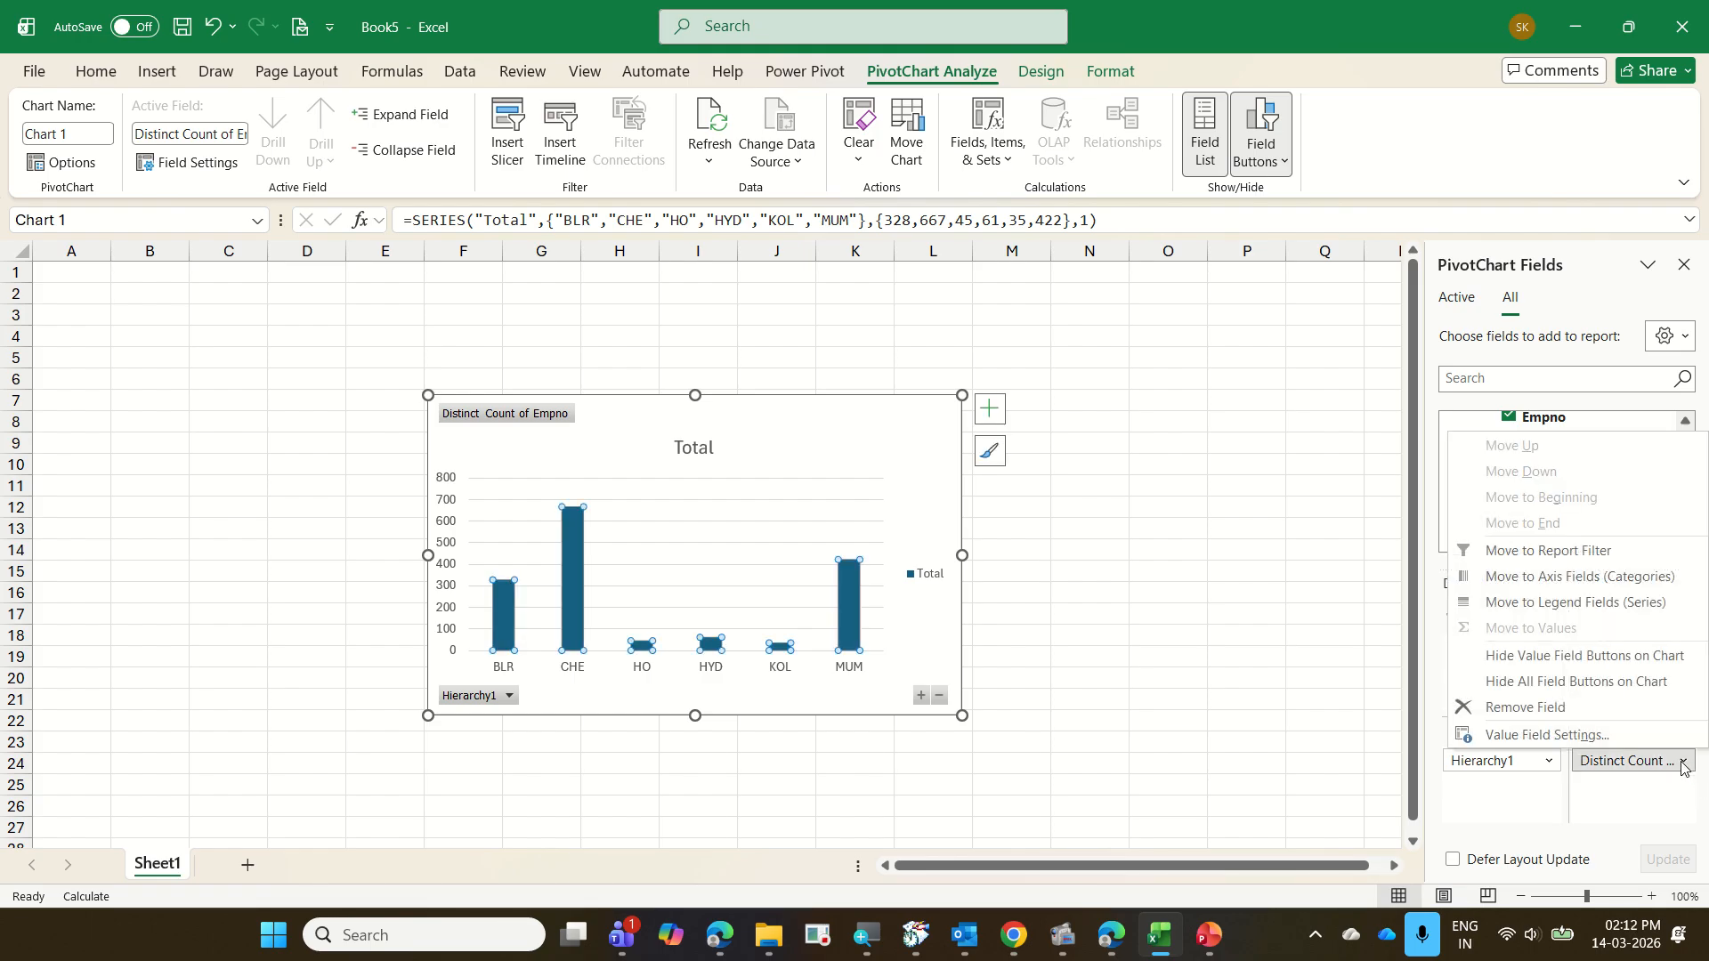
mouse_move(1440, 718)
mouse_down()
mouse_move(1500, 742)
mouse_move(1623, 746)
mouse_move(1707, 780)
mouse_up()
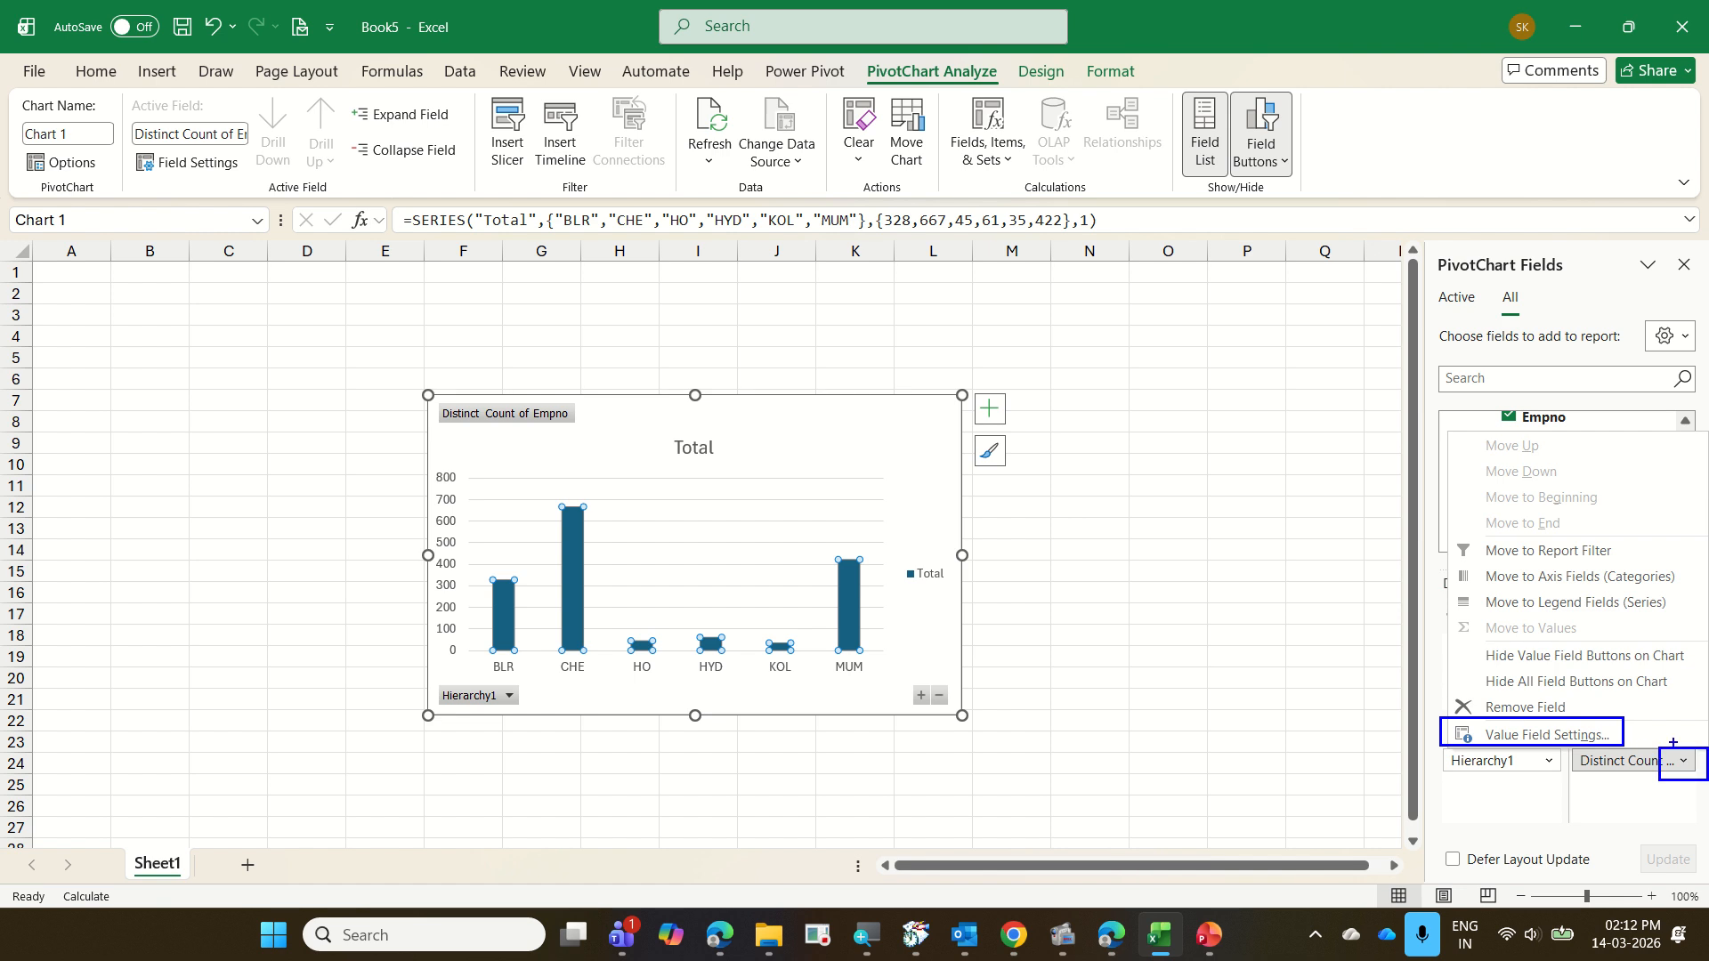
drag(1627, 721, 1667, 742)
key(Escape)
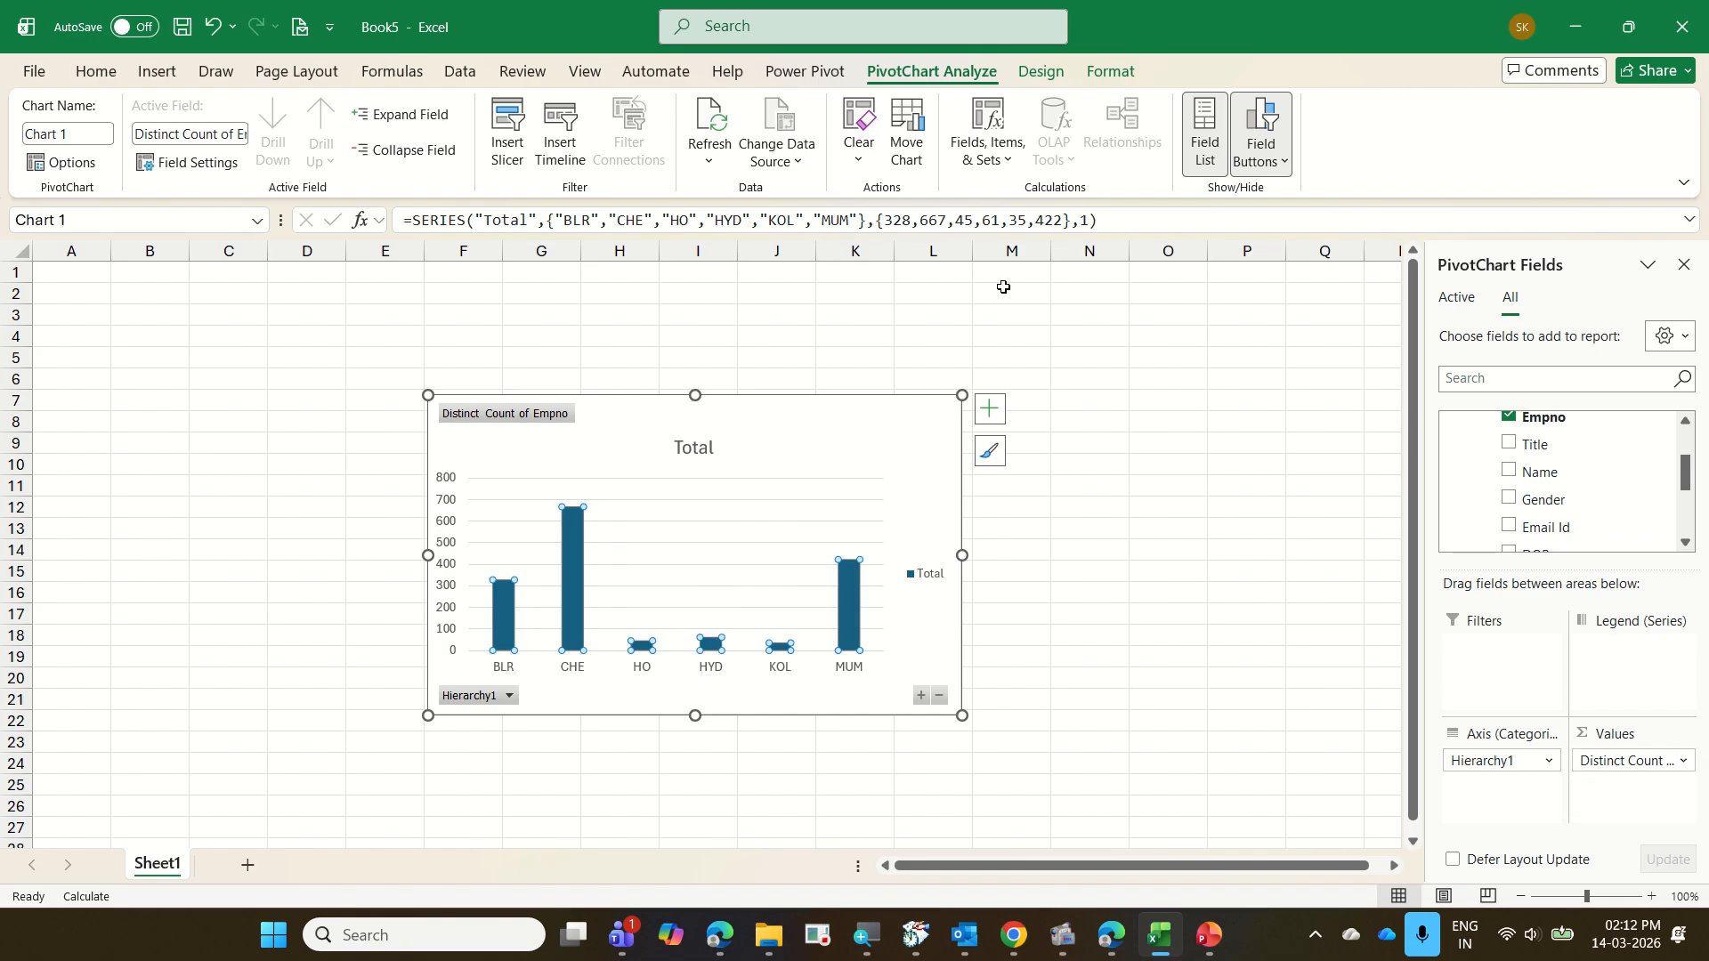
Change the PivotChart to a Pie chart and enlarge it on the sheet up to about row 3
click(1037, 74)
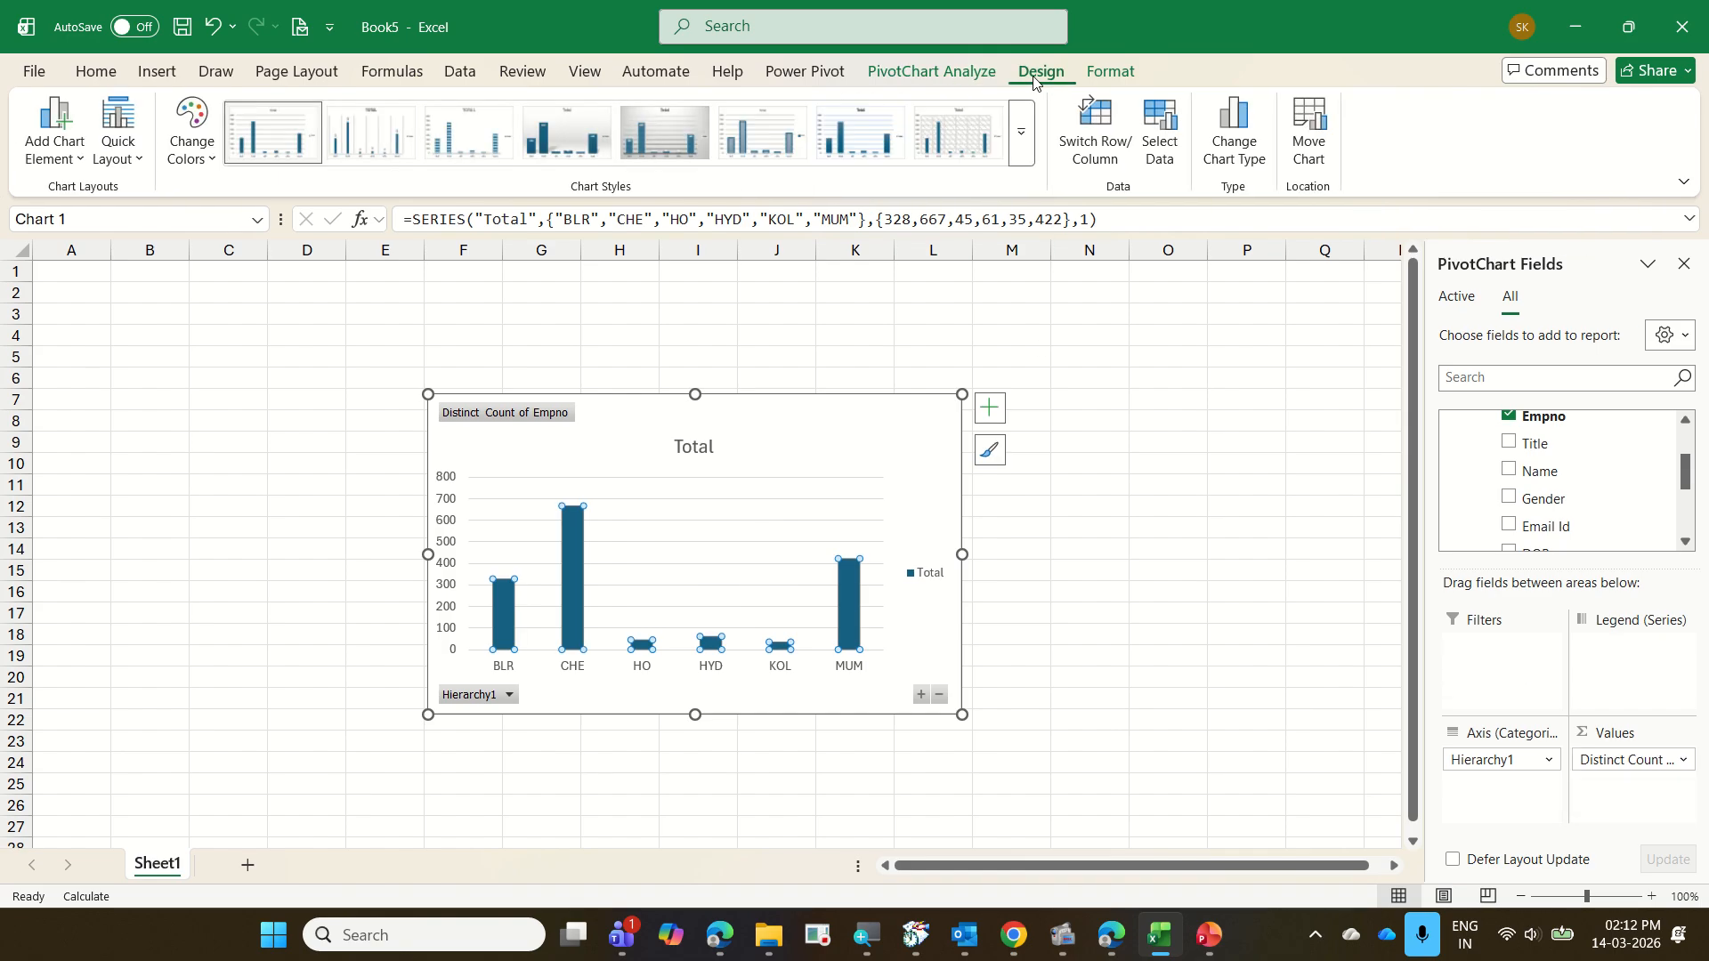
click(1222, 152)
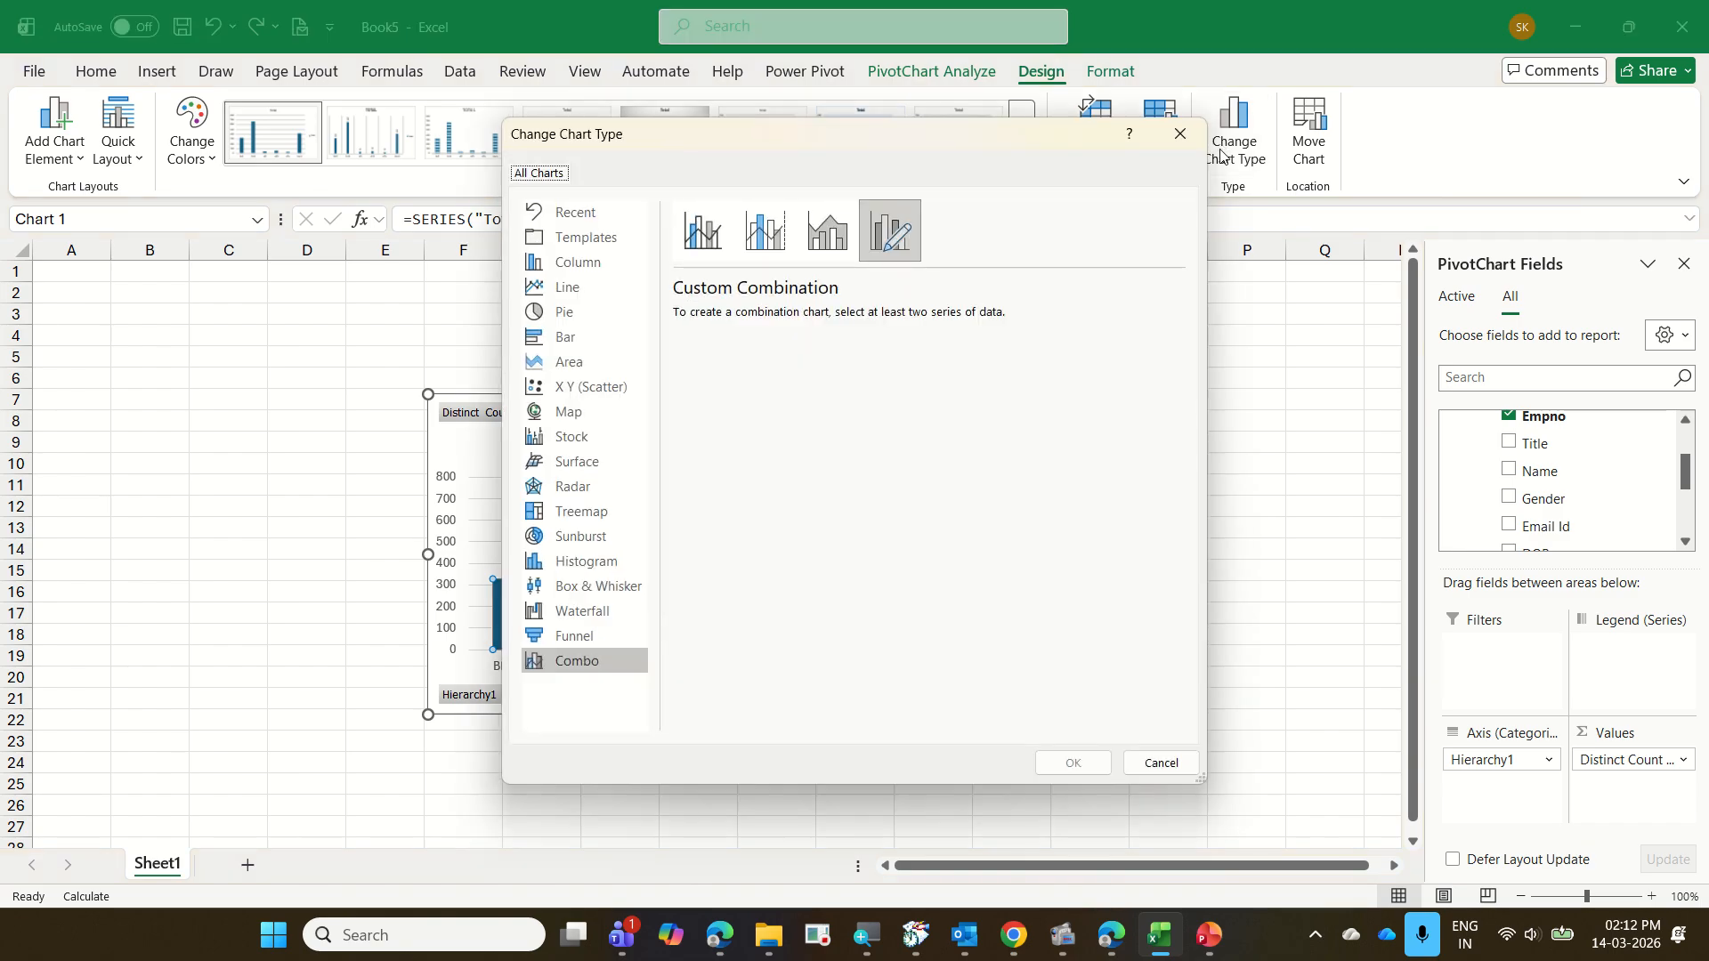
click(570, 313)
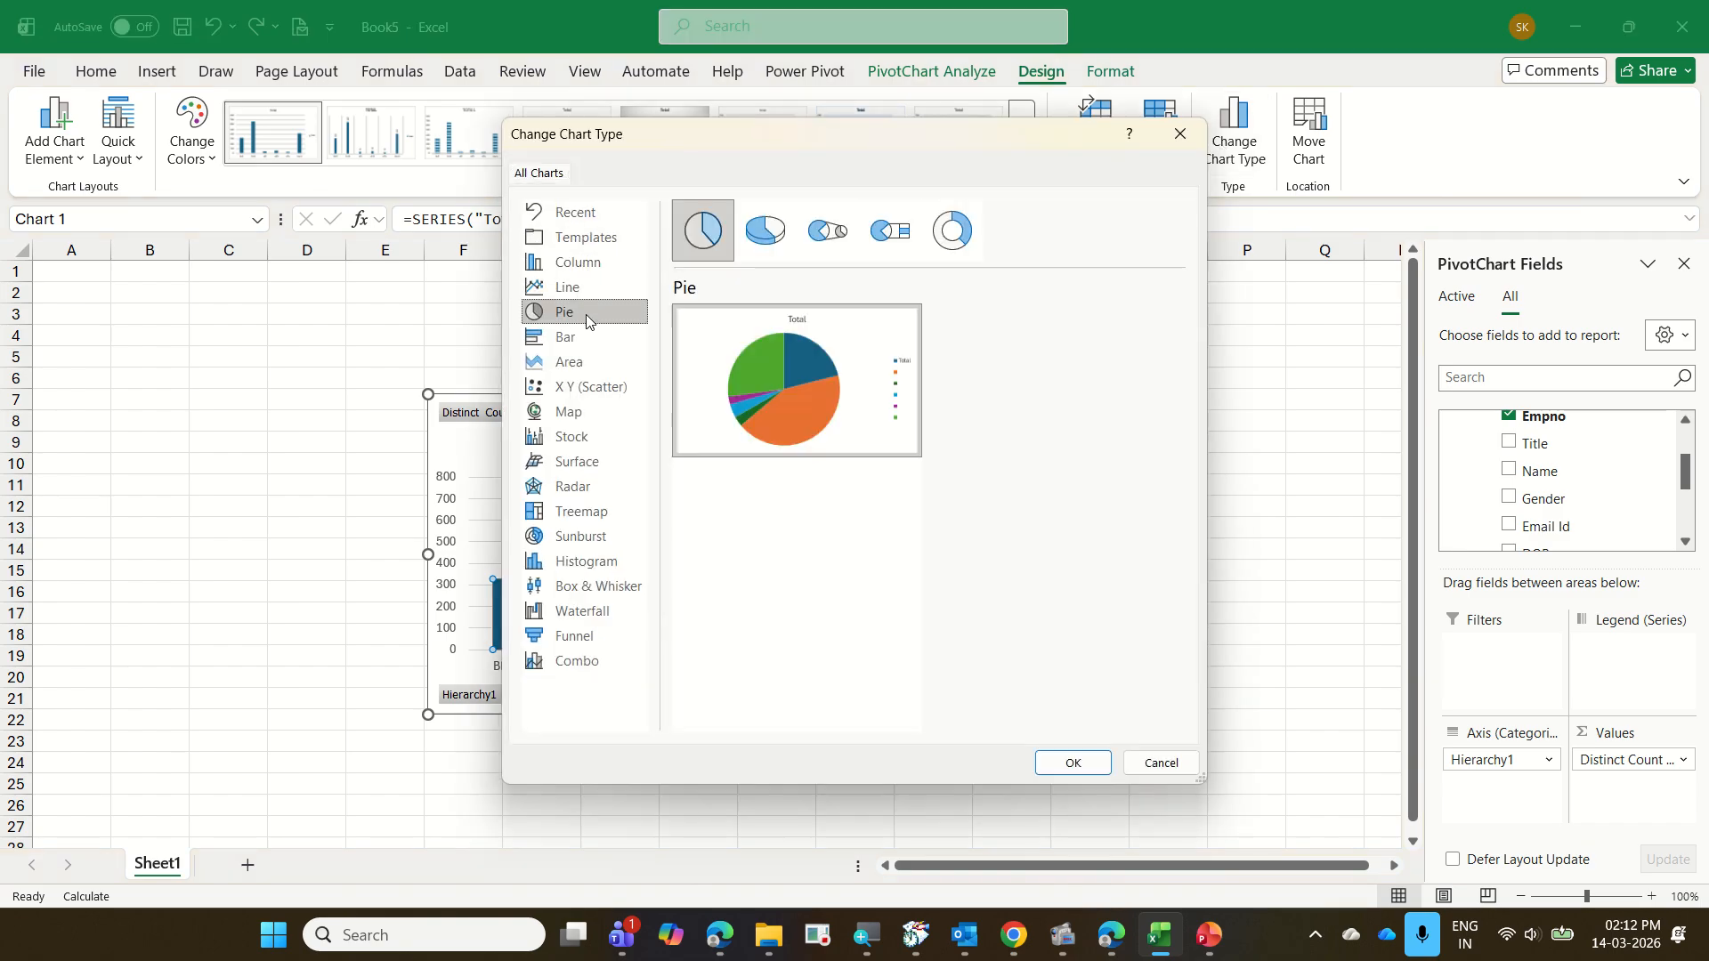
click(1075, 763)
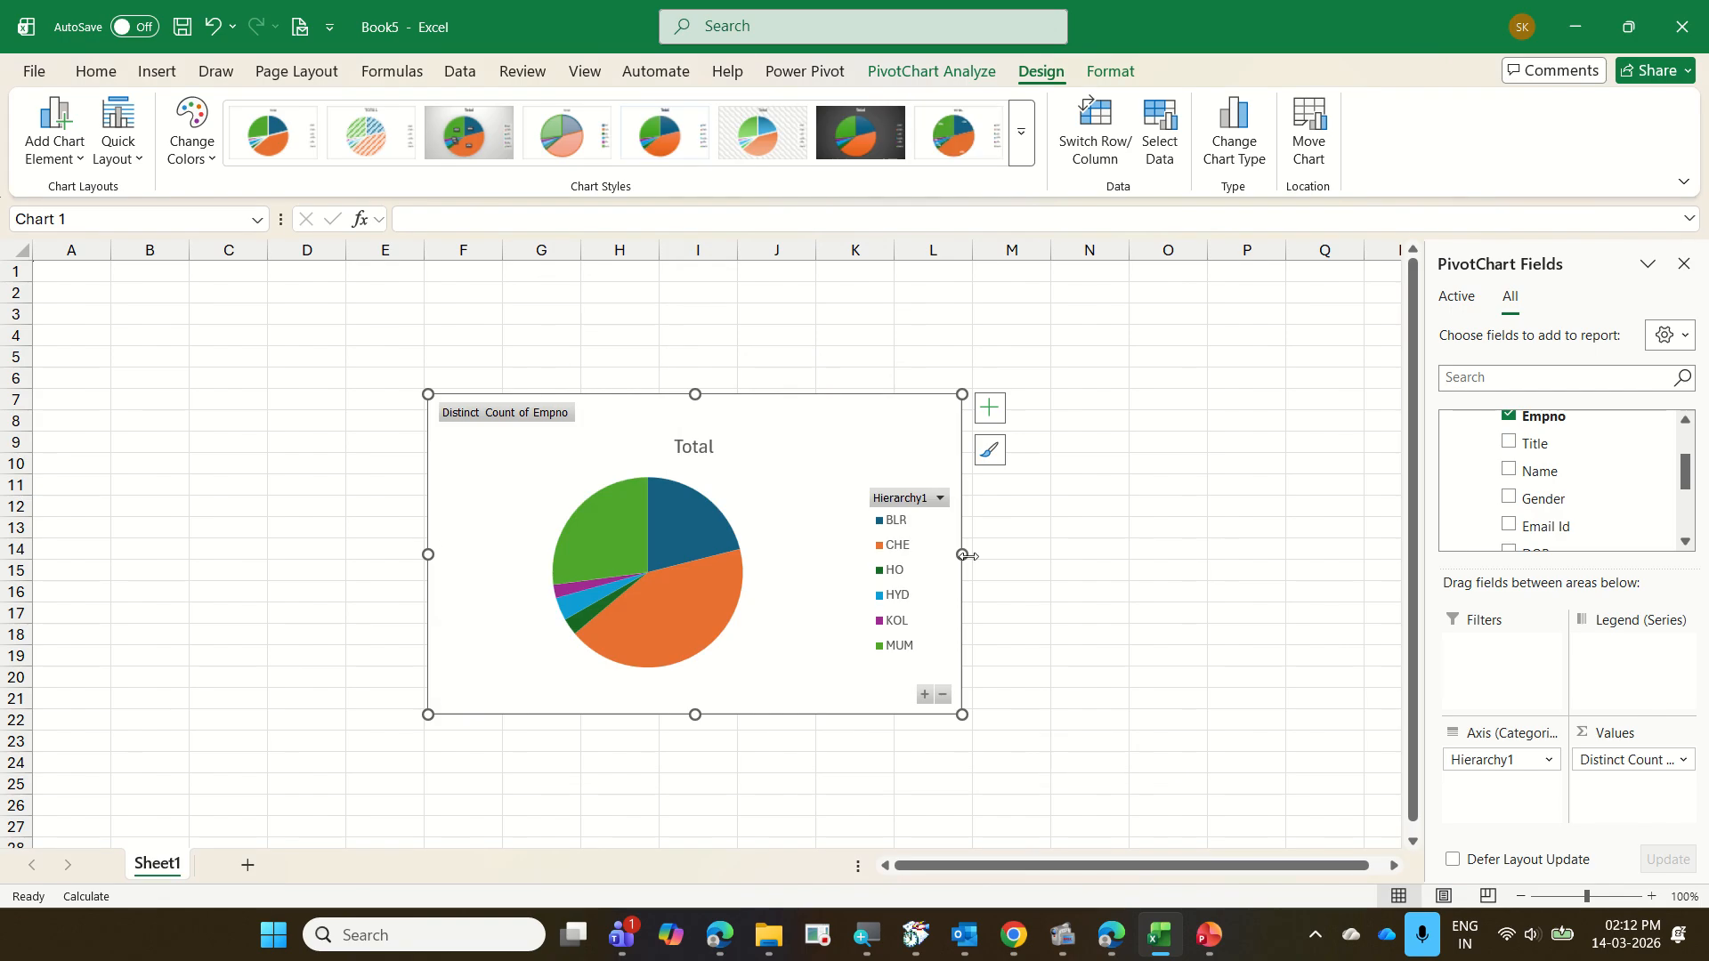
drag(962, 394, 1027, 302)
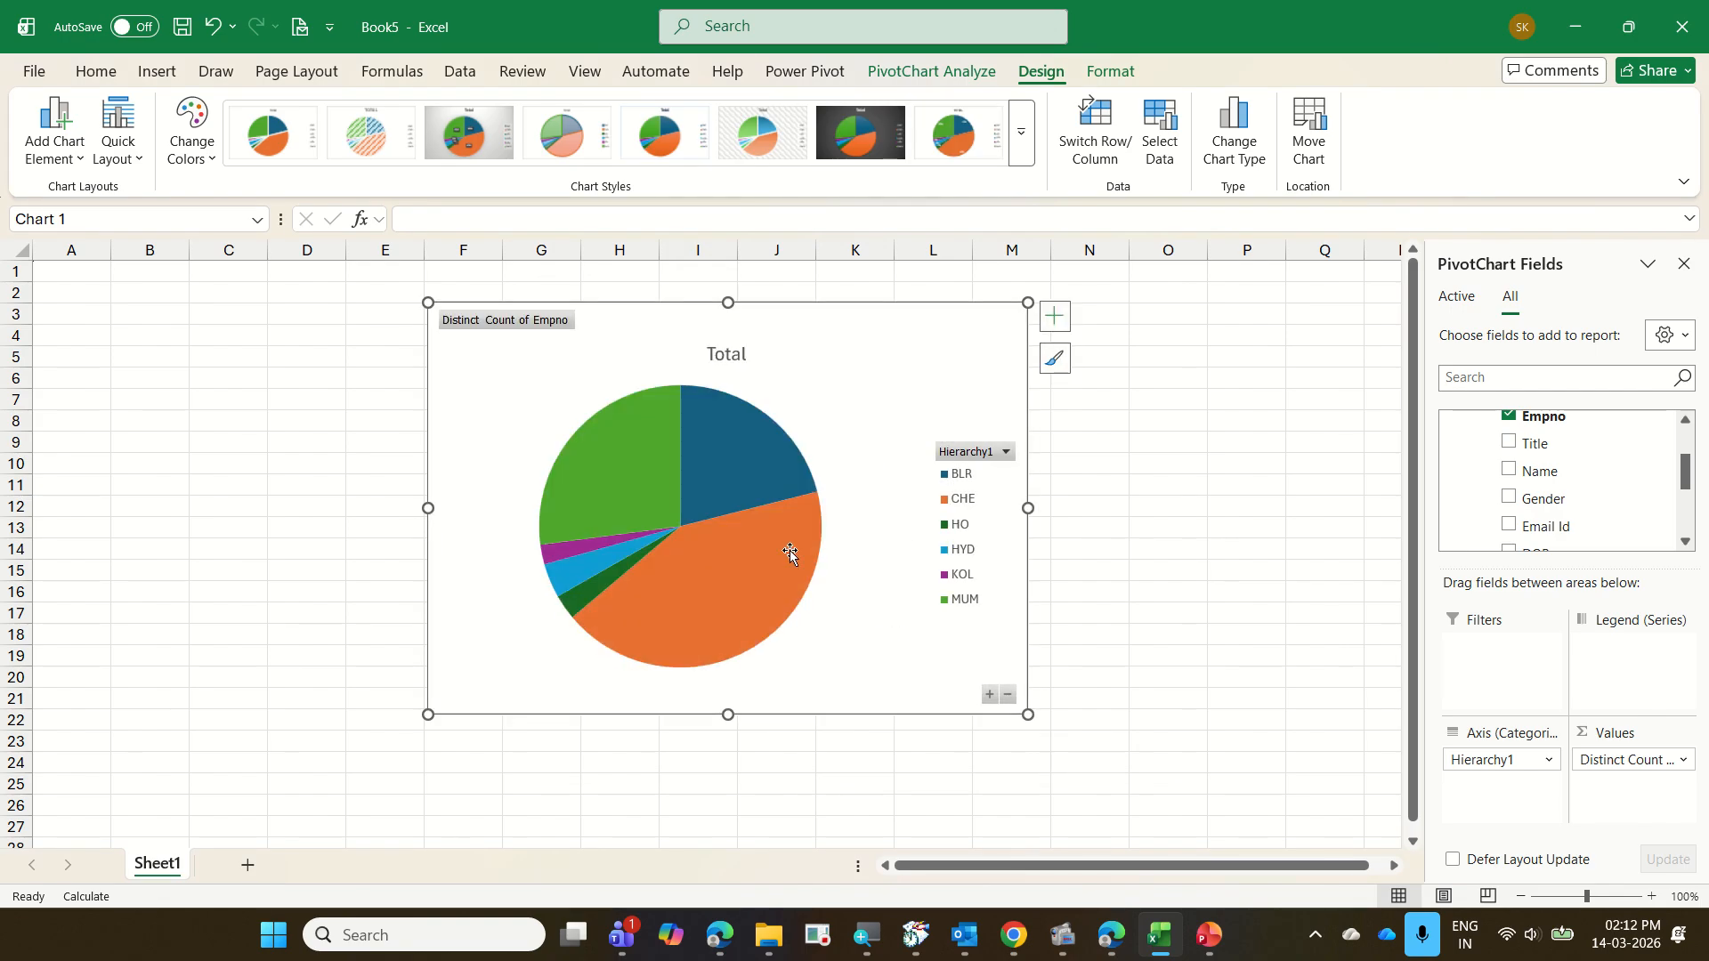
Add data labels to the pie chart and drill down from the CHE slice to its departments
mouse_move(785, 570)
mouse_move(720, 415)
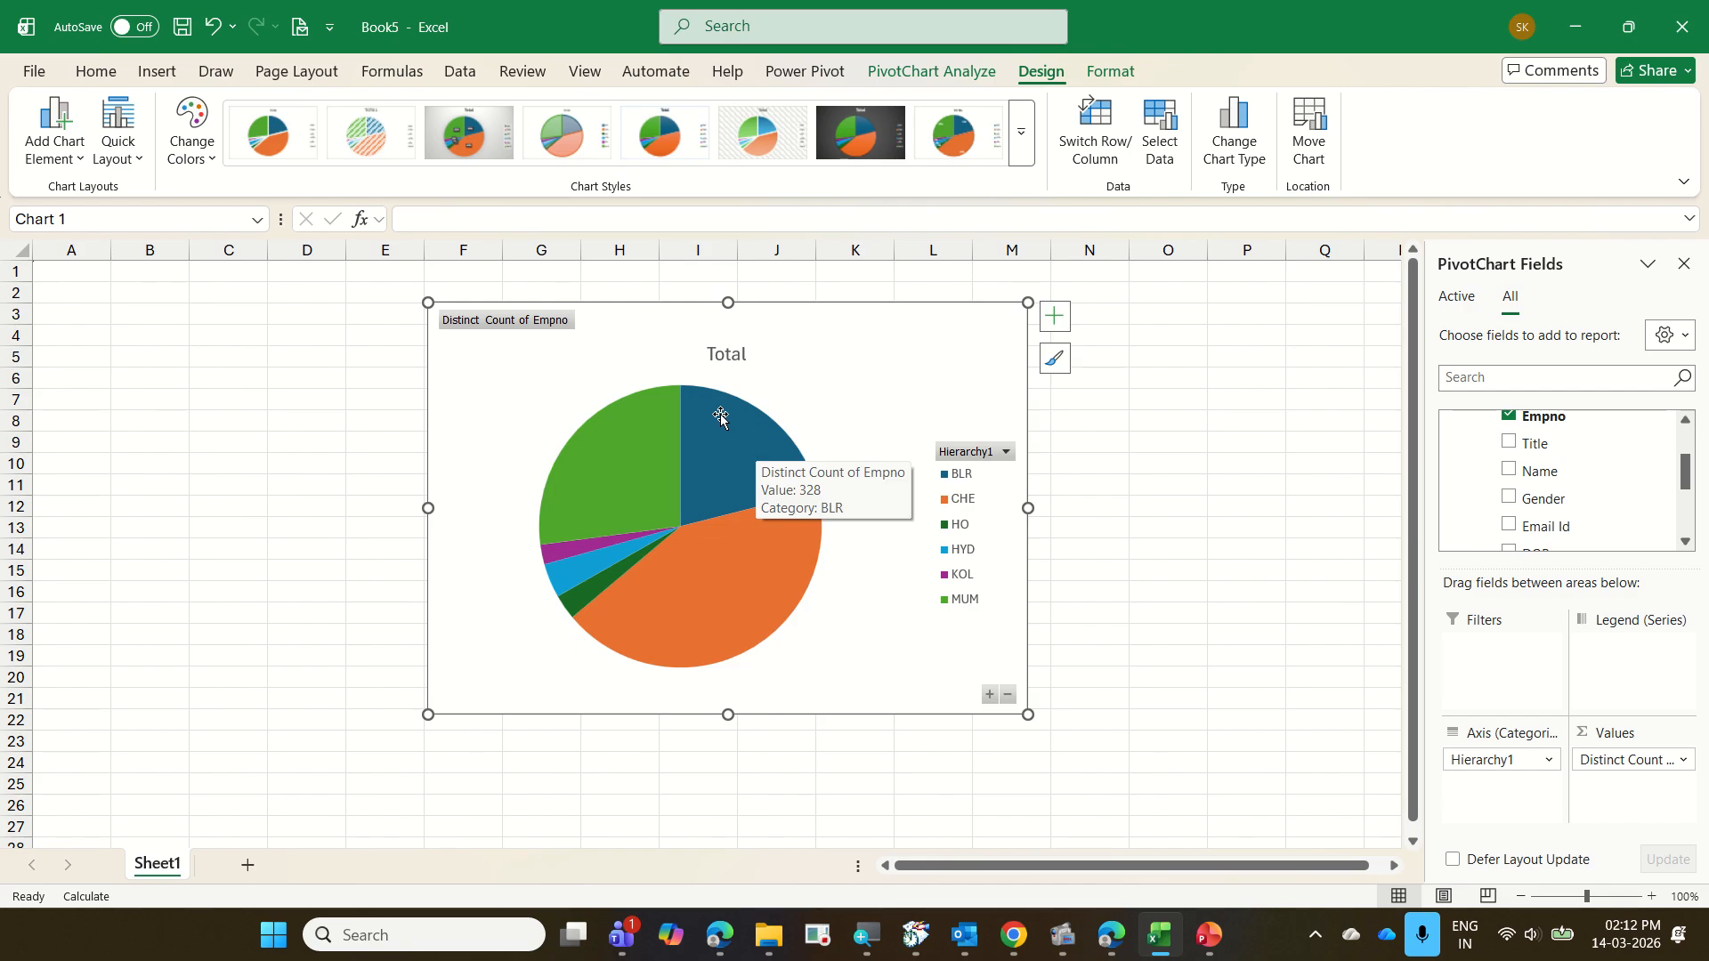
click(1053, 328)
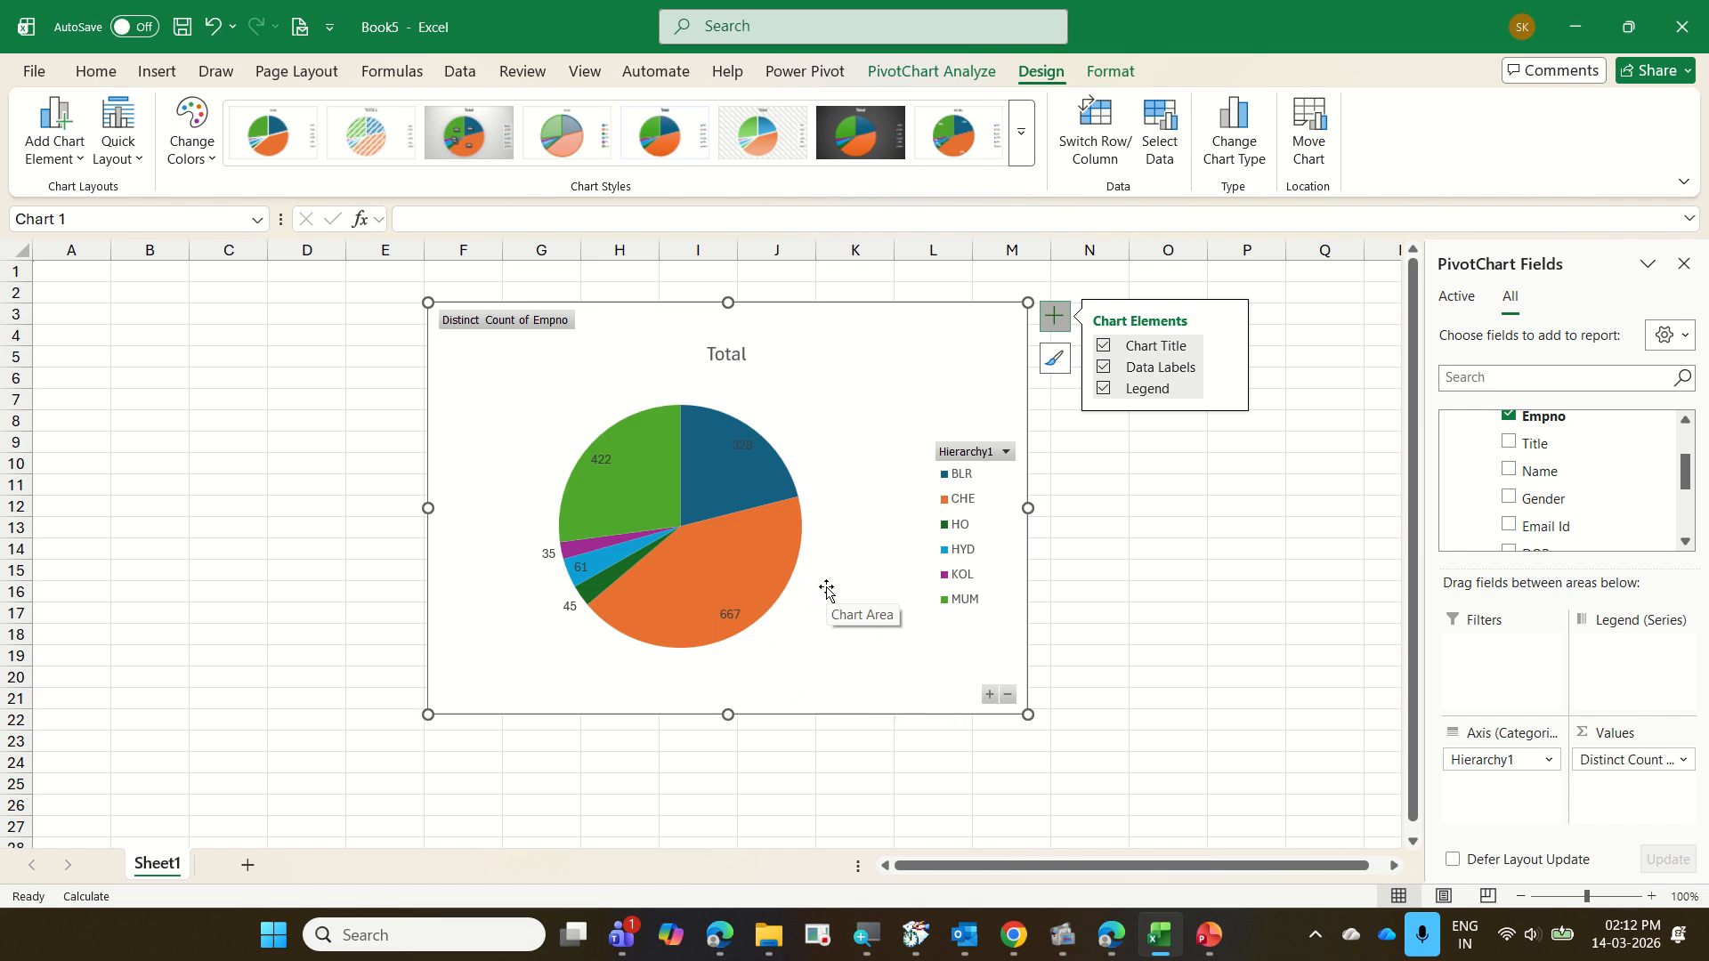
double_click(781, 575)
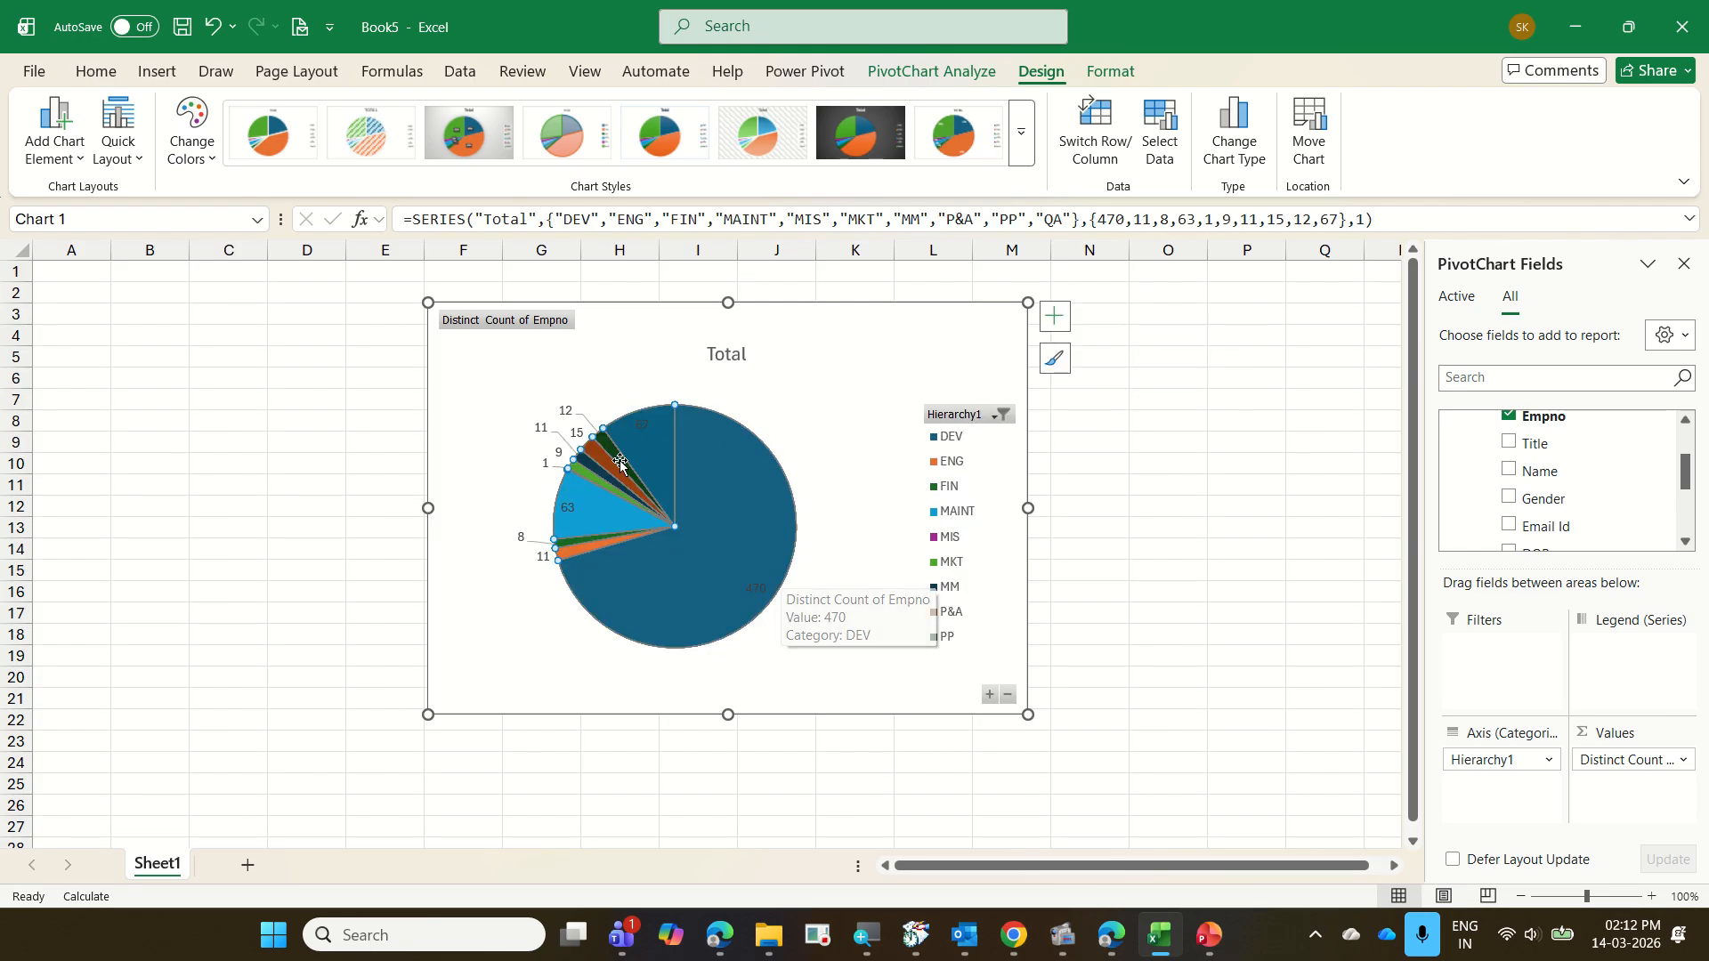
Drill down the pie chart from the DEV slice to designations and from the SE slice to genders
double_click(759, 506)
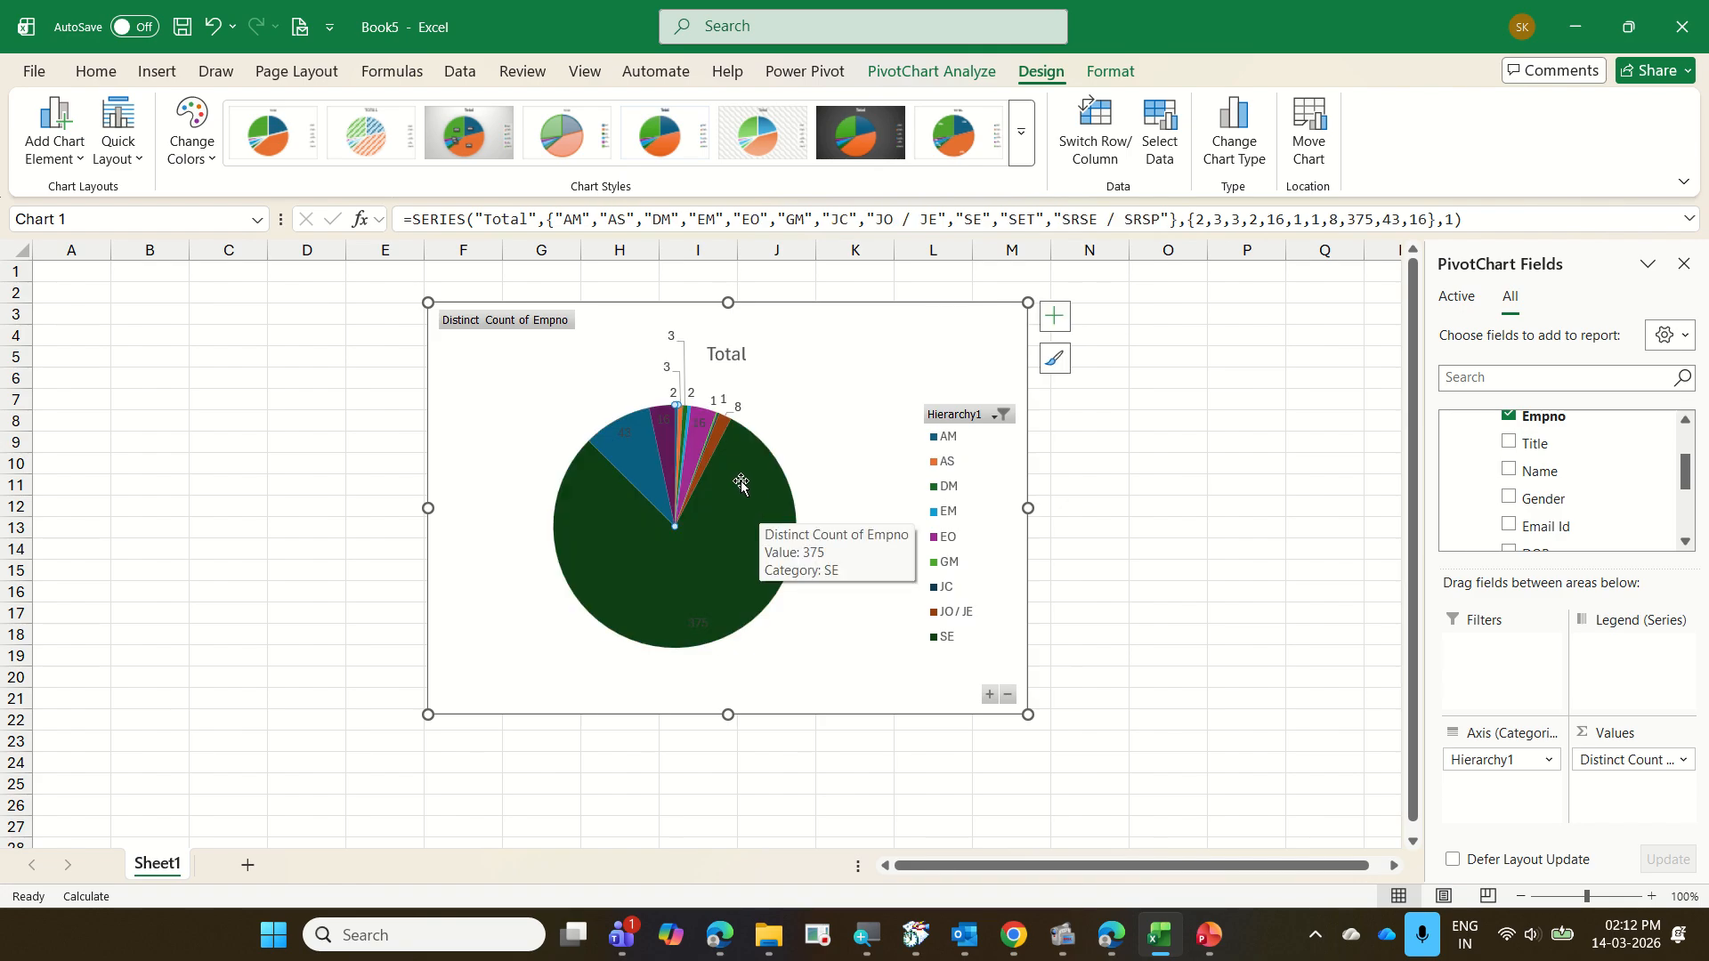
double_click(742, 483)
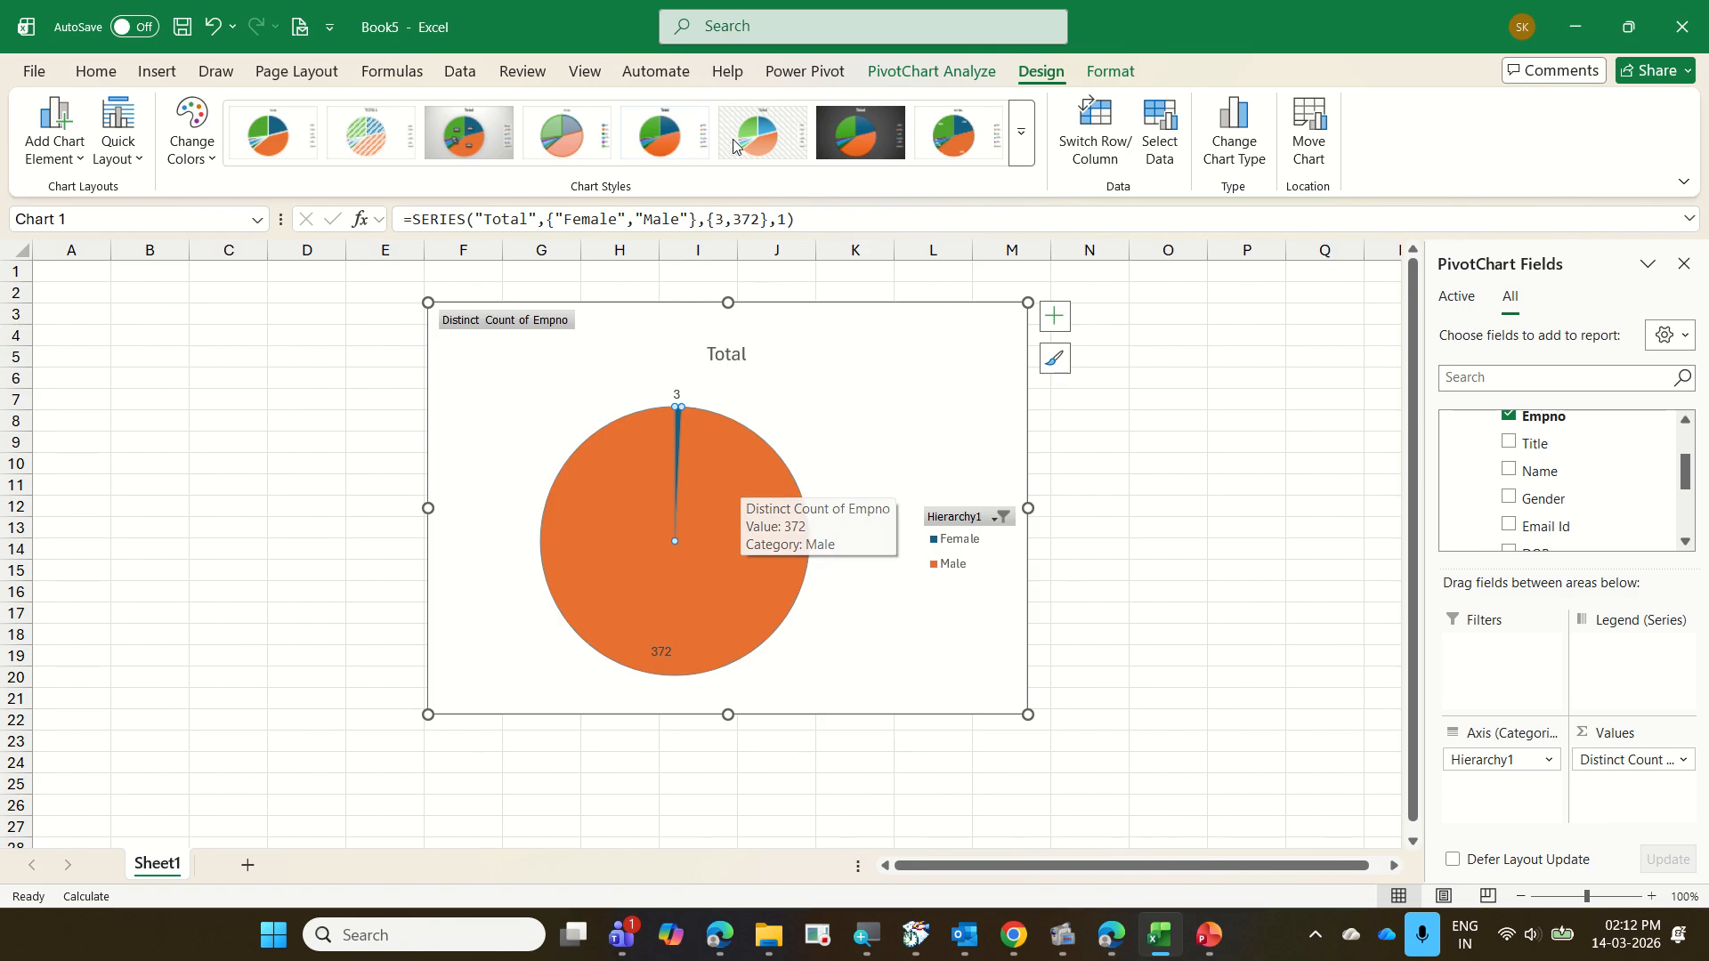
Drill the pie chart back up from gender to the branch level
click(987, 73)
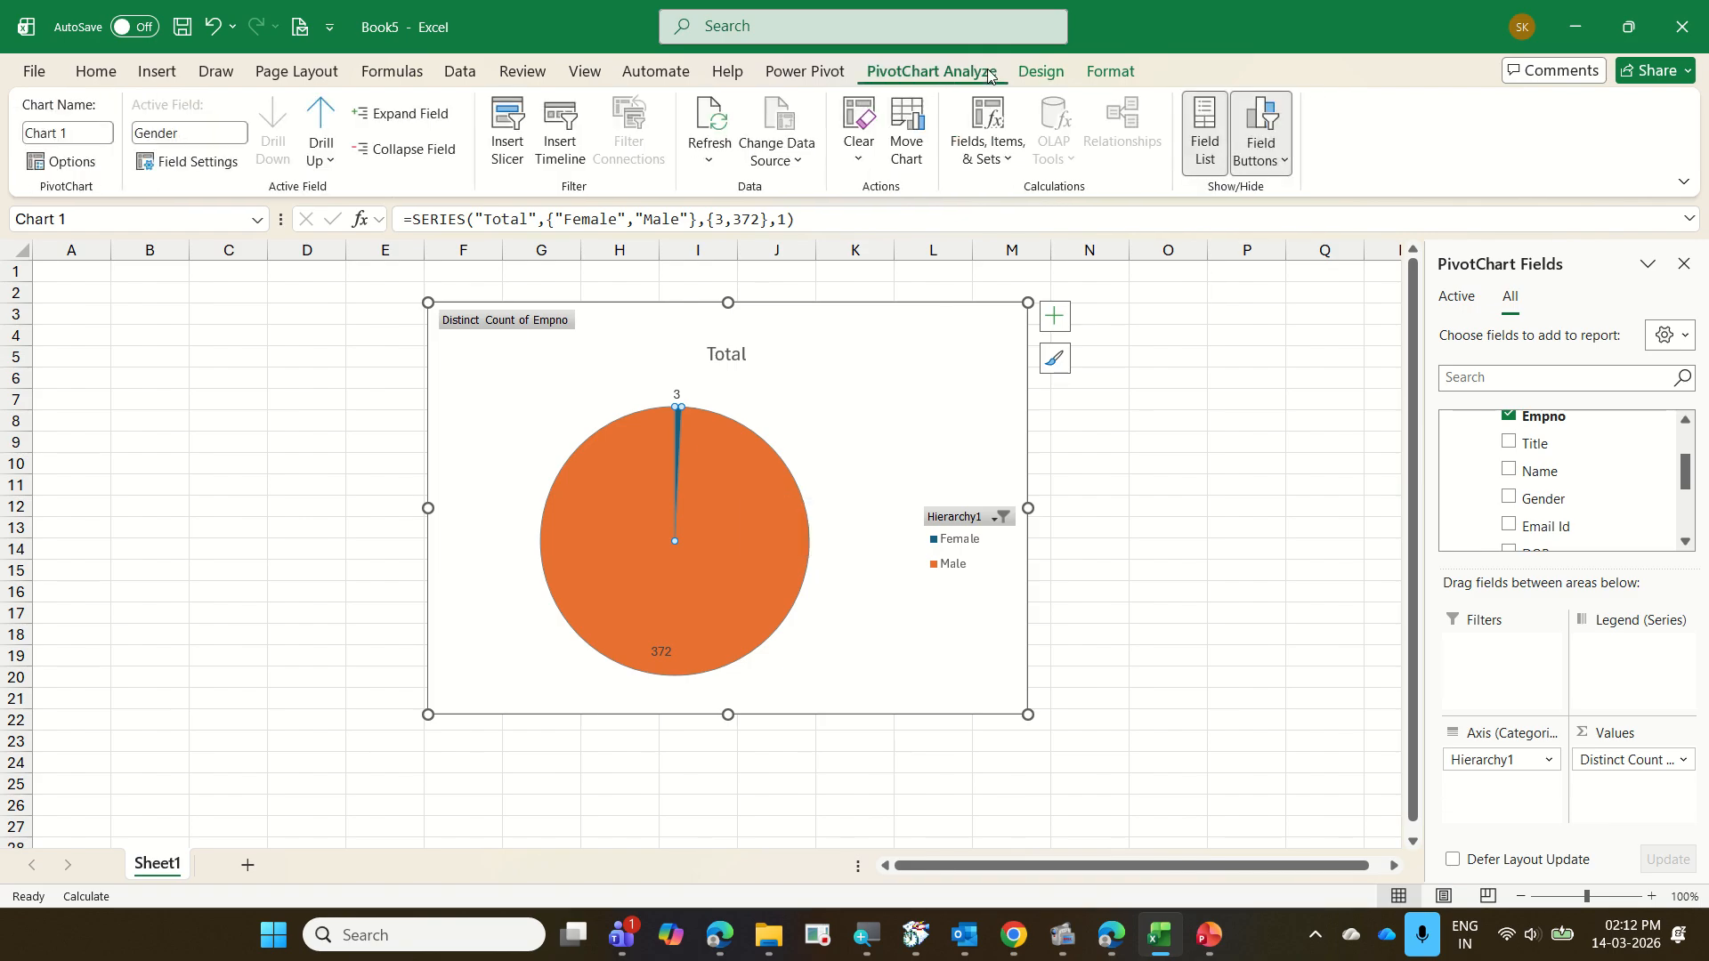
click(328, 124)
click(334, 112)
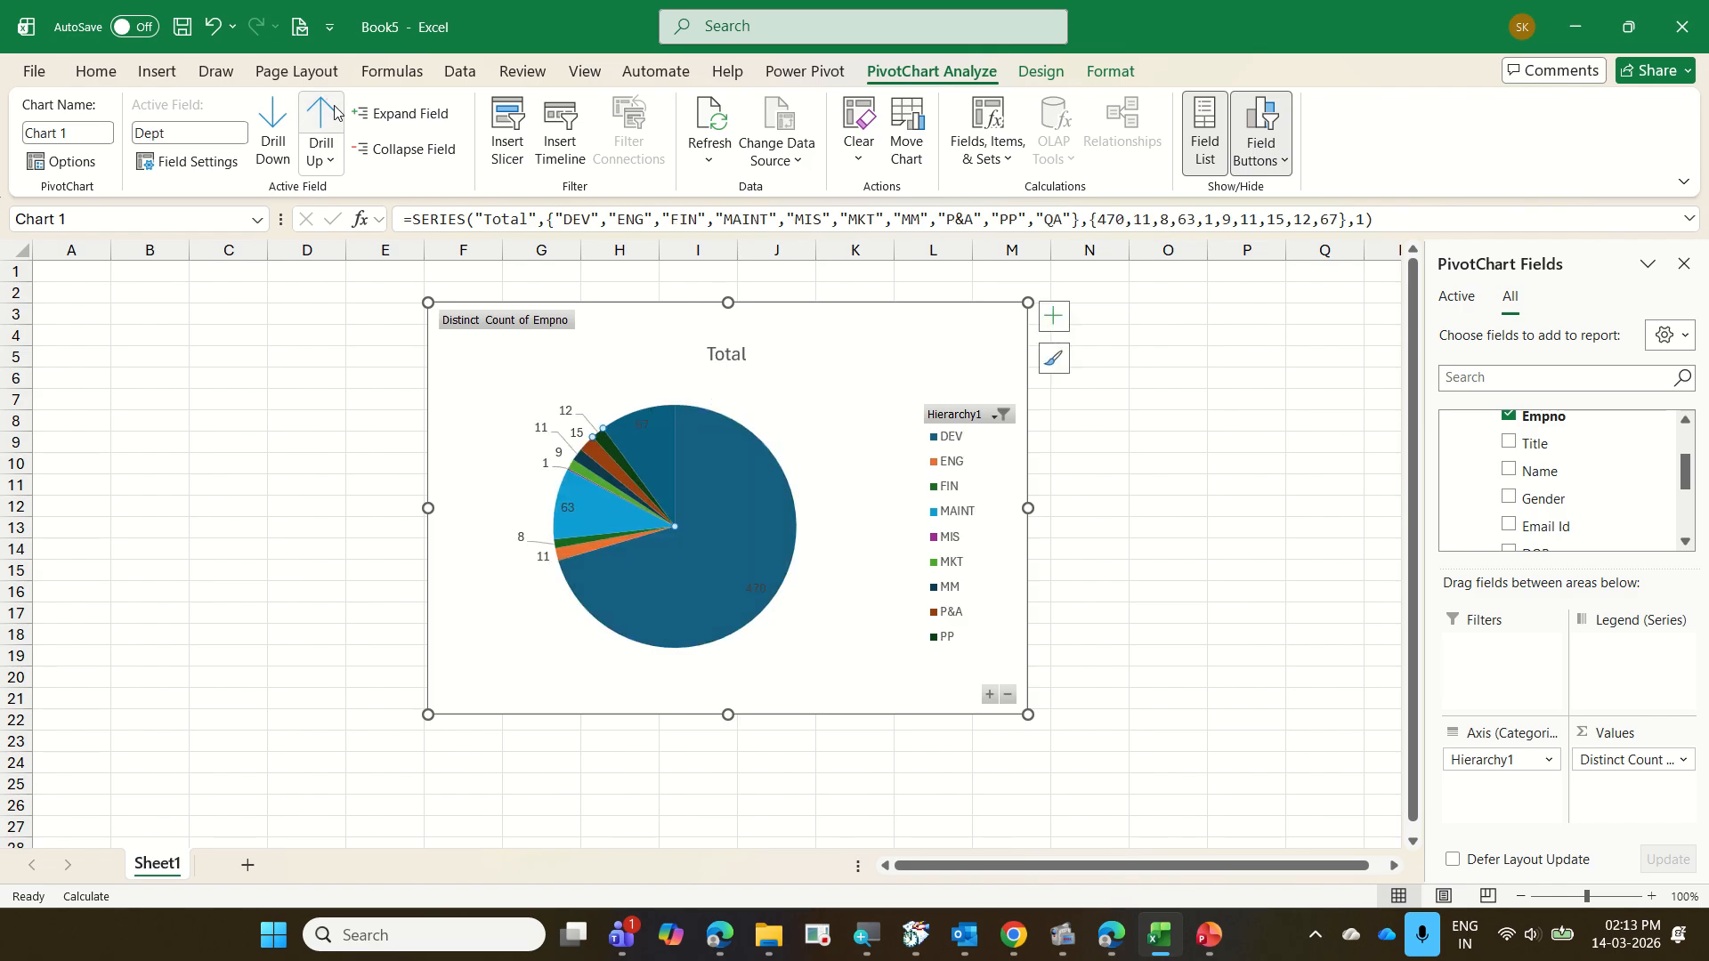
click(334, 112)
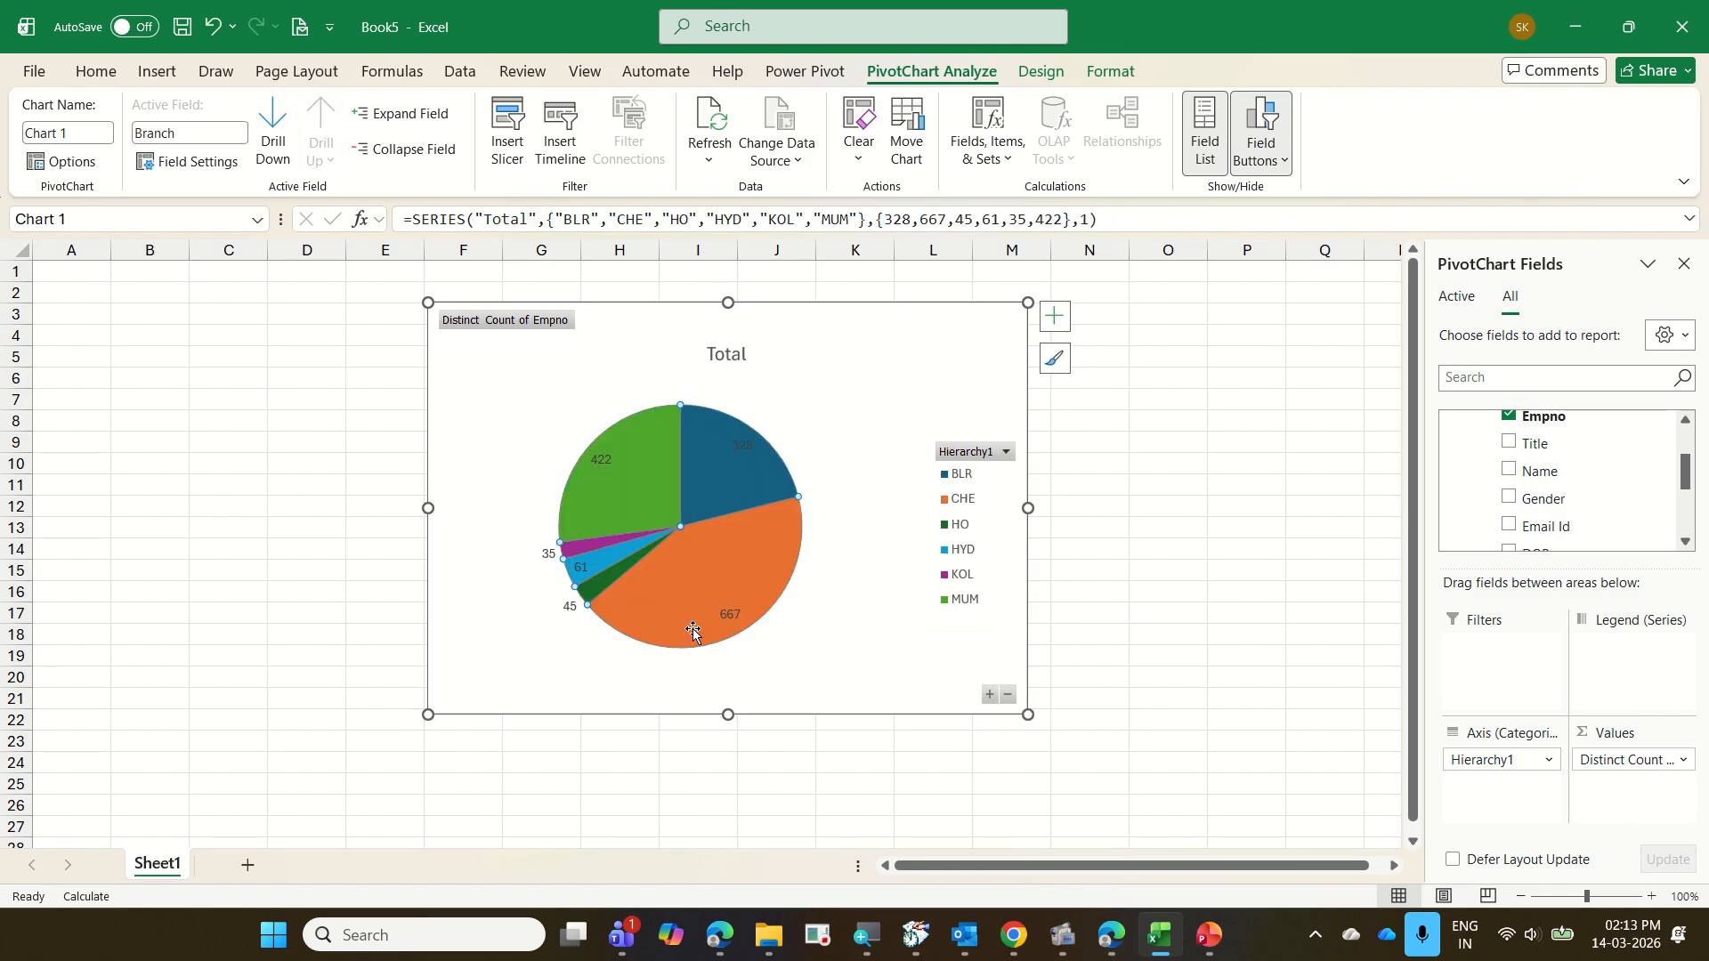
mouse_move(682, 634)
Save the workbook as "12 EmployeeData with PQ" in the 2026-03-13 Bonfiglioli Excel folder and close it
click(31, 73)
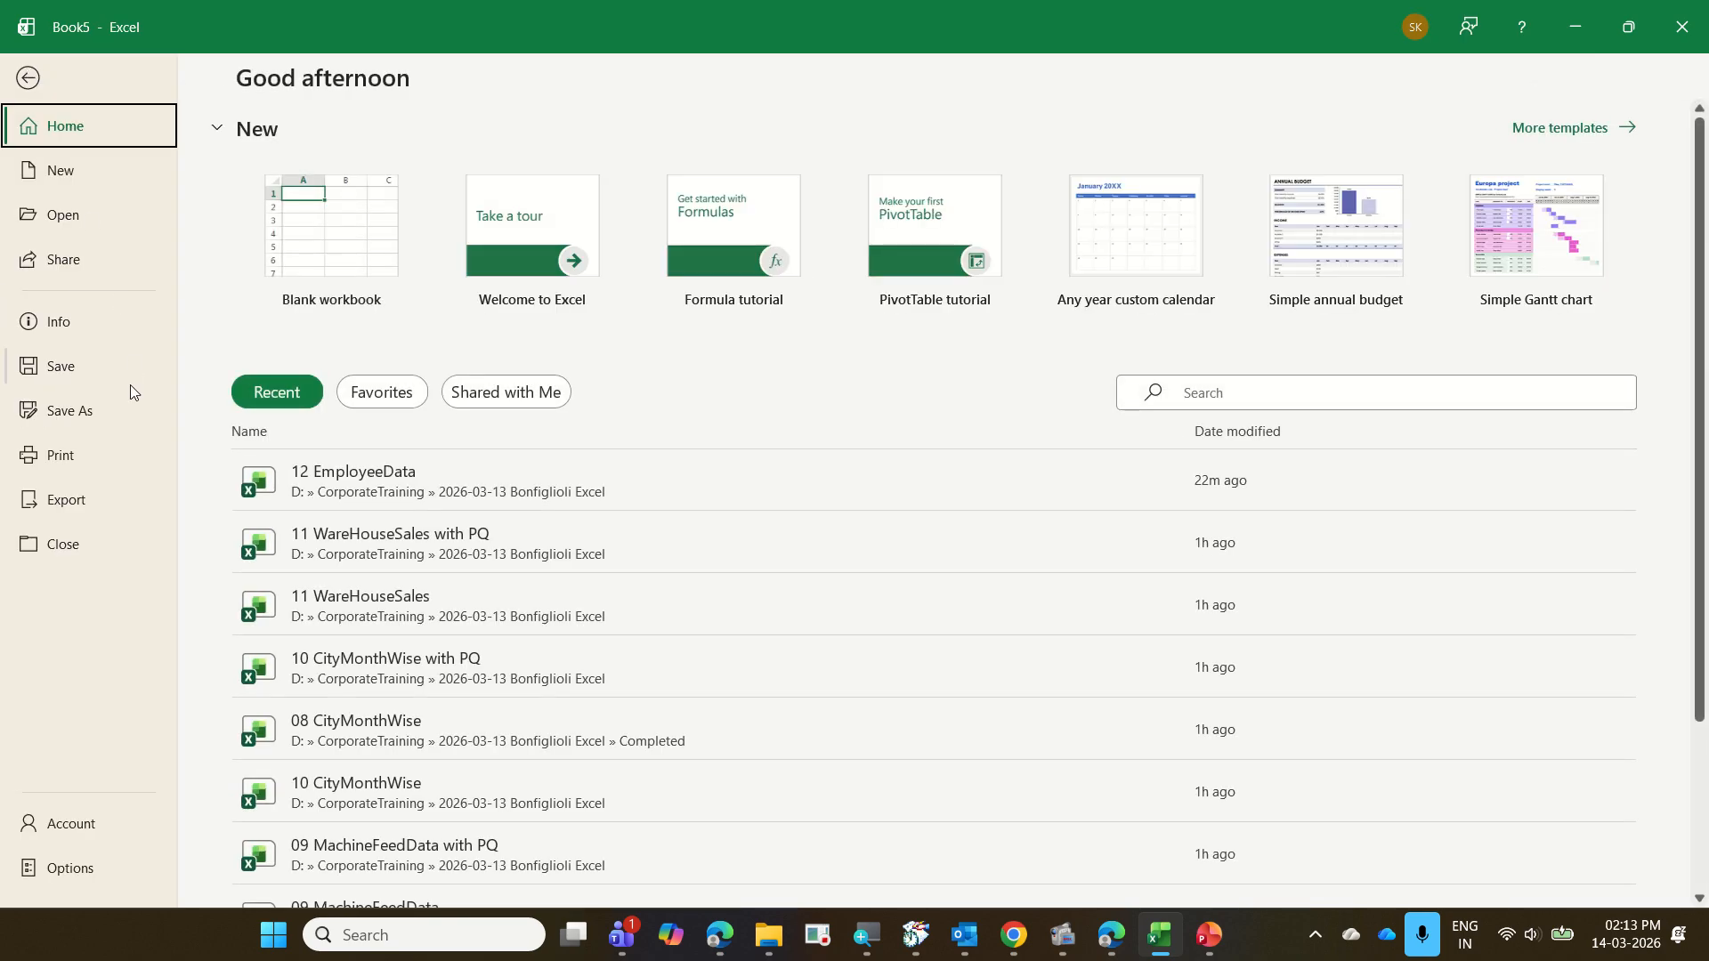
click(130, 416)
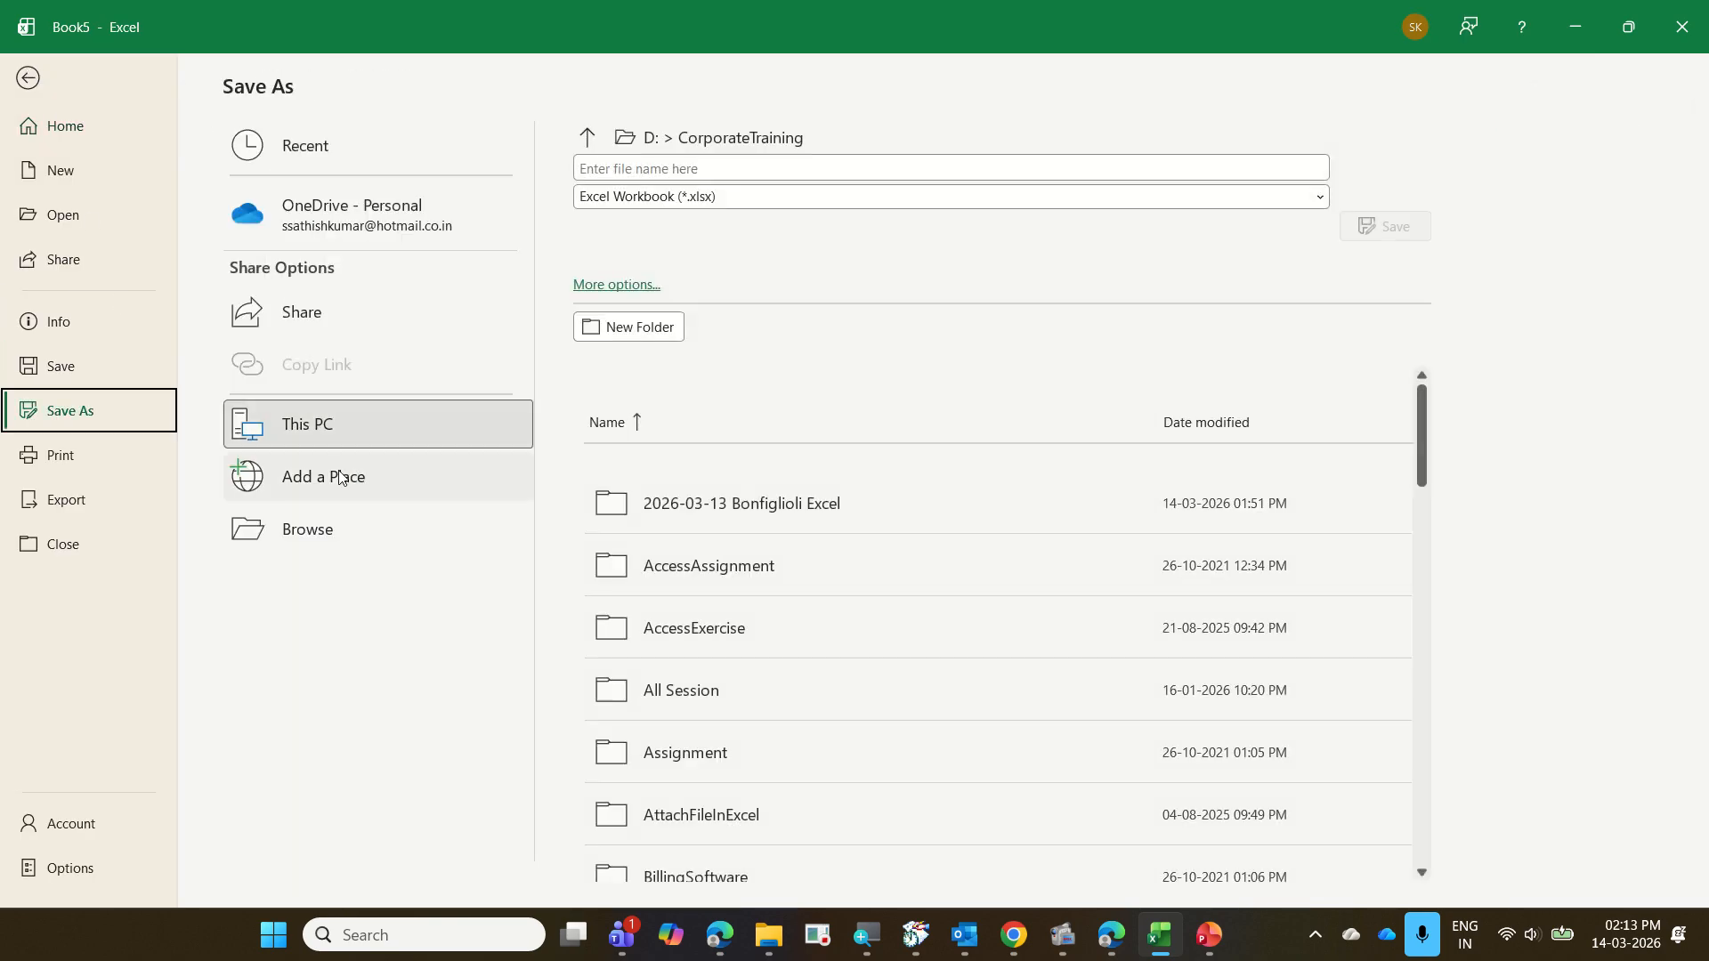
click(339, 523)
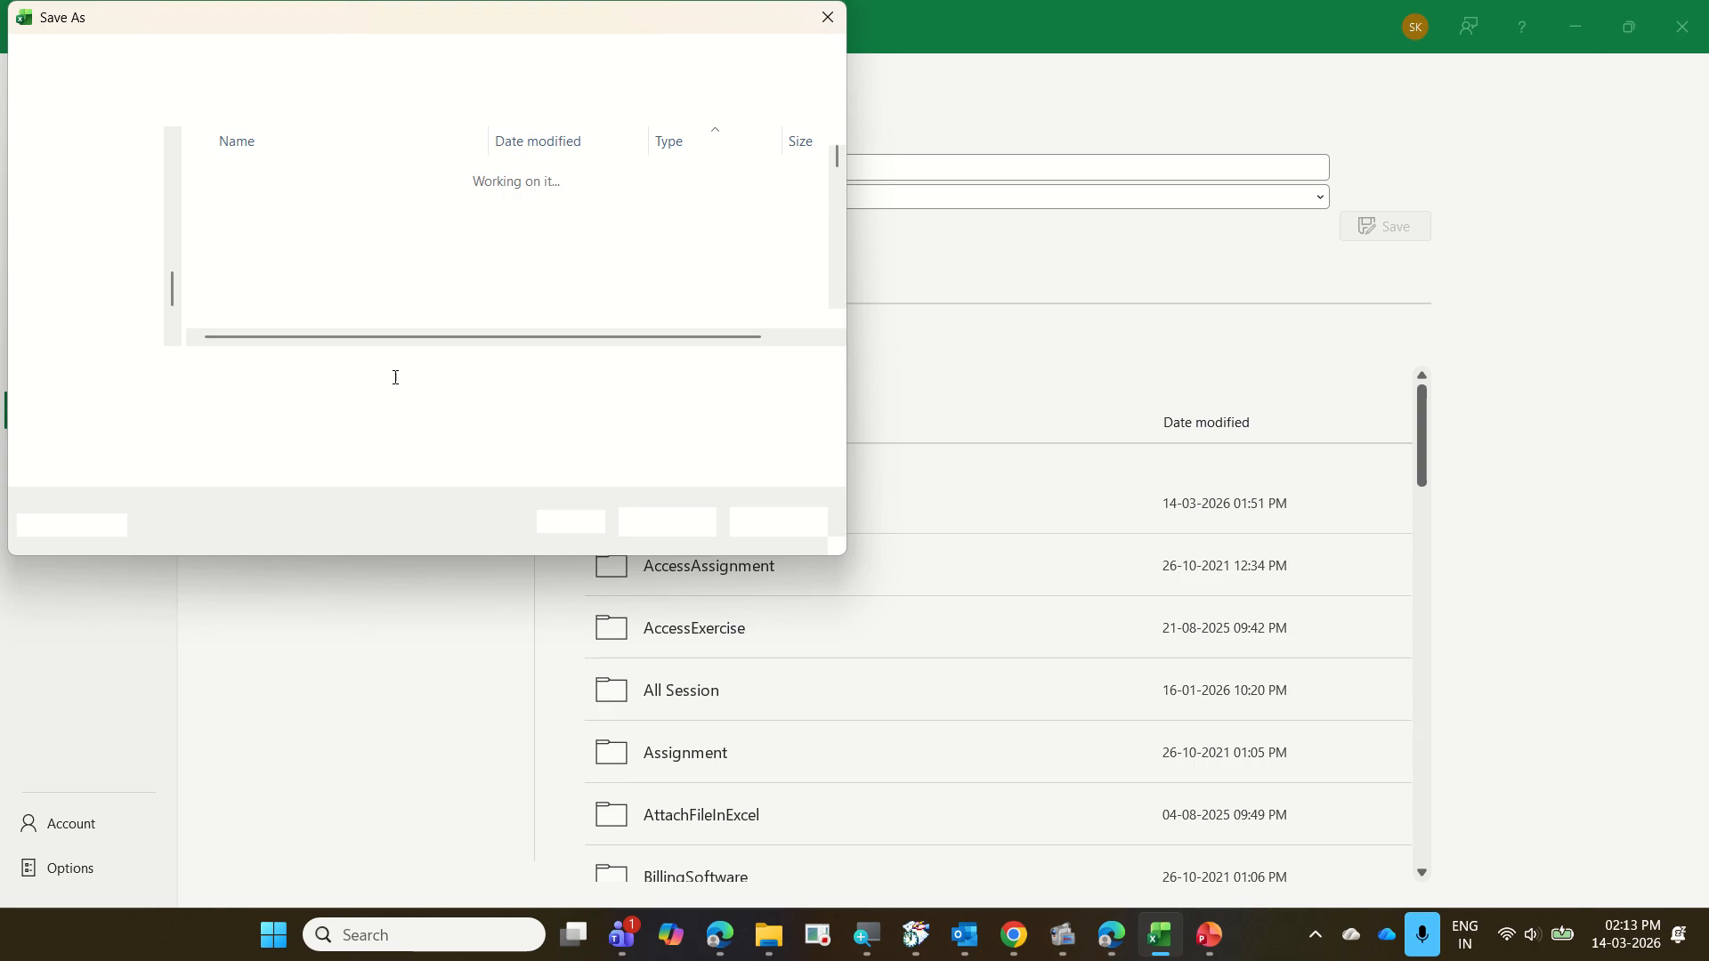
double_click(374, 176)
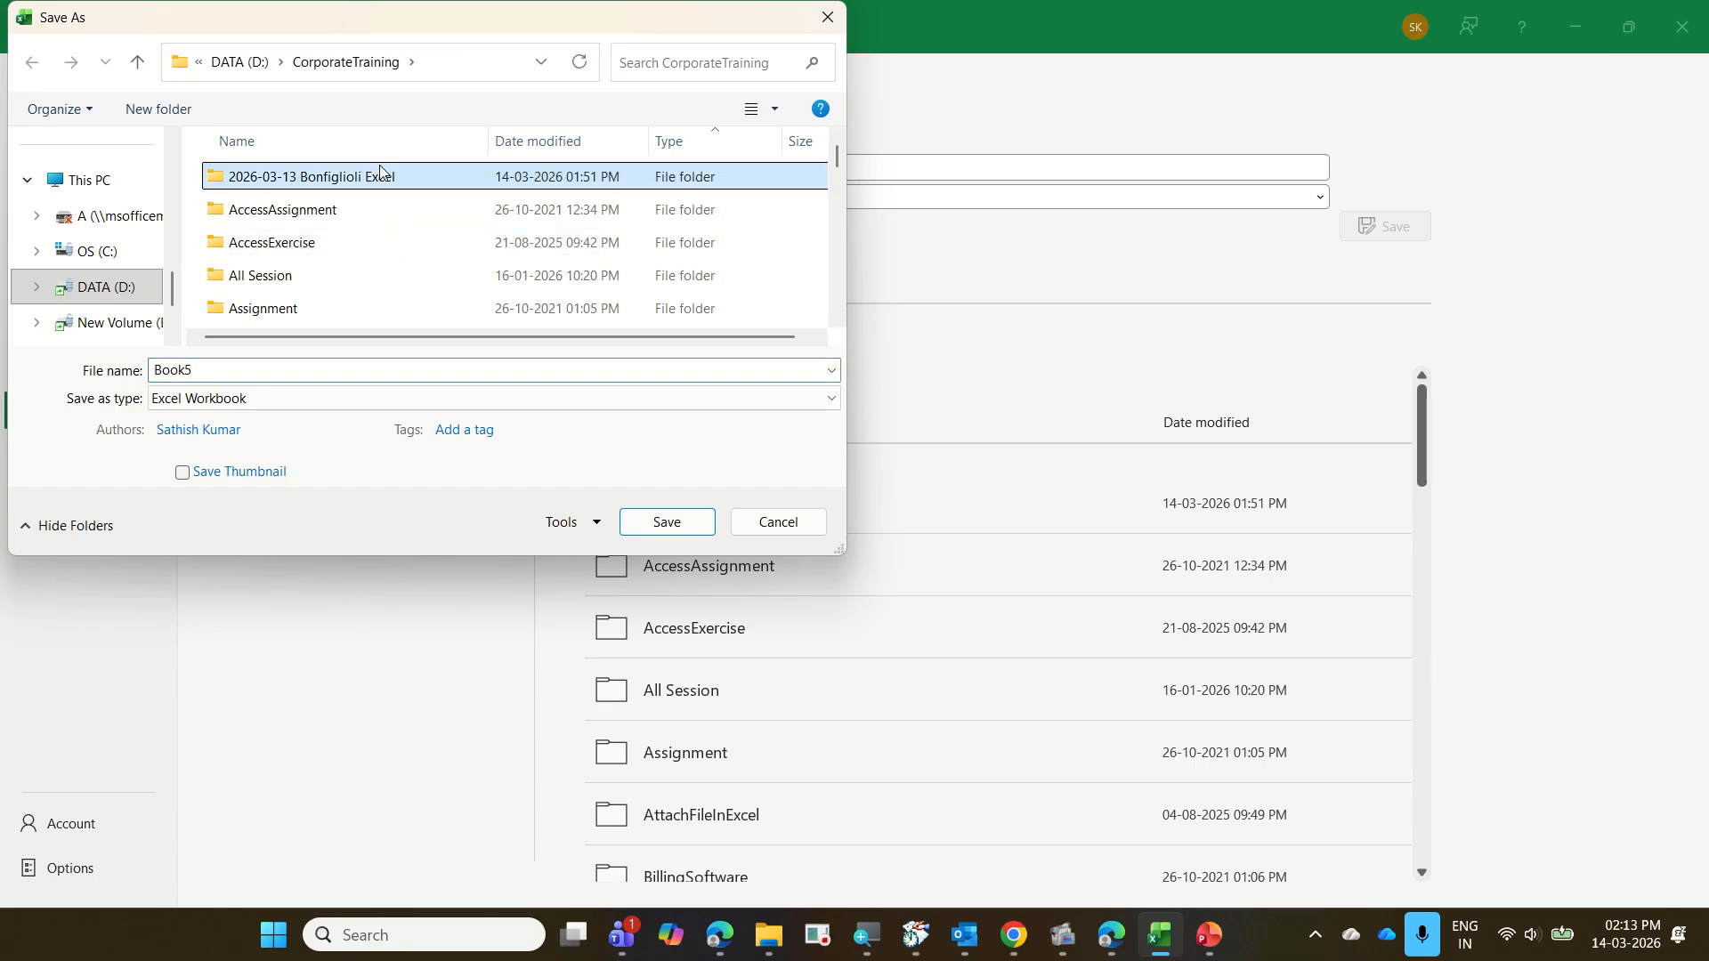
scroll(360, 250, down, 1)
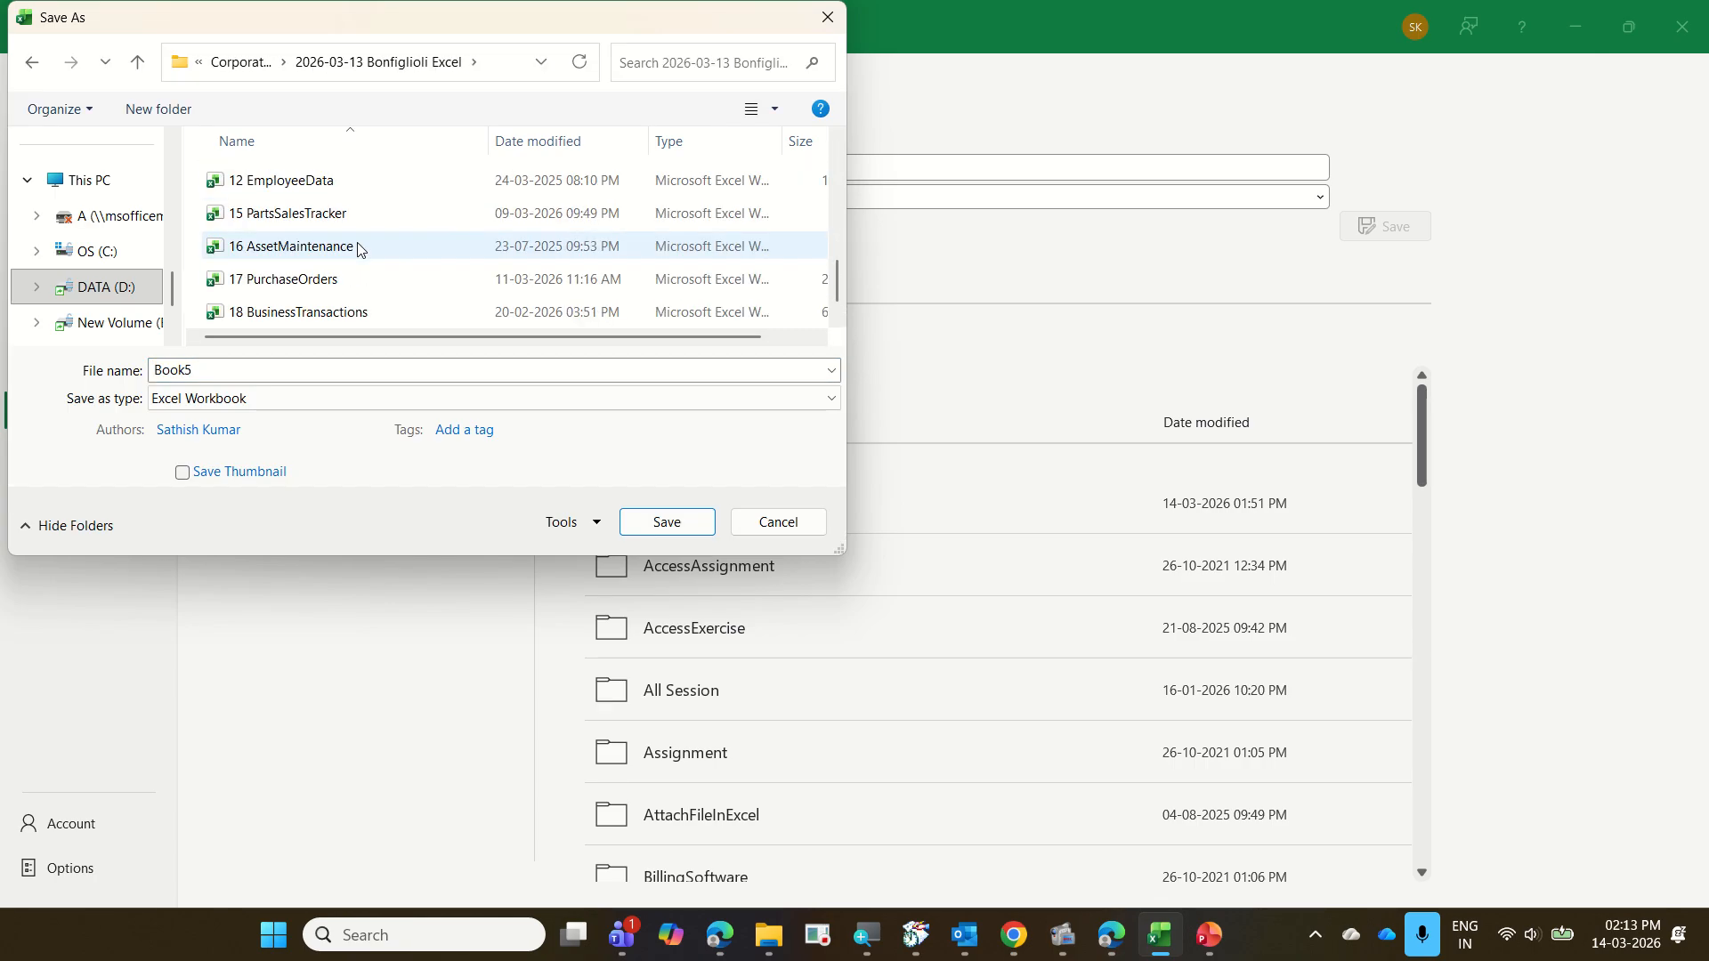
click(344, 179)
click(319, 373)
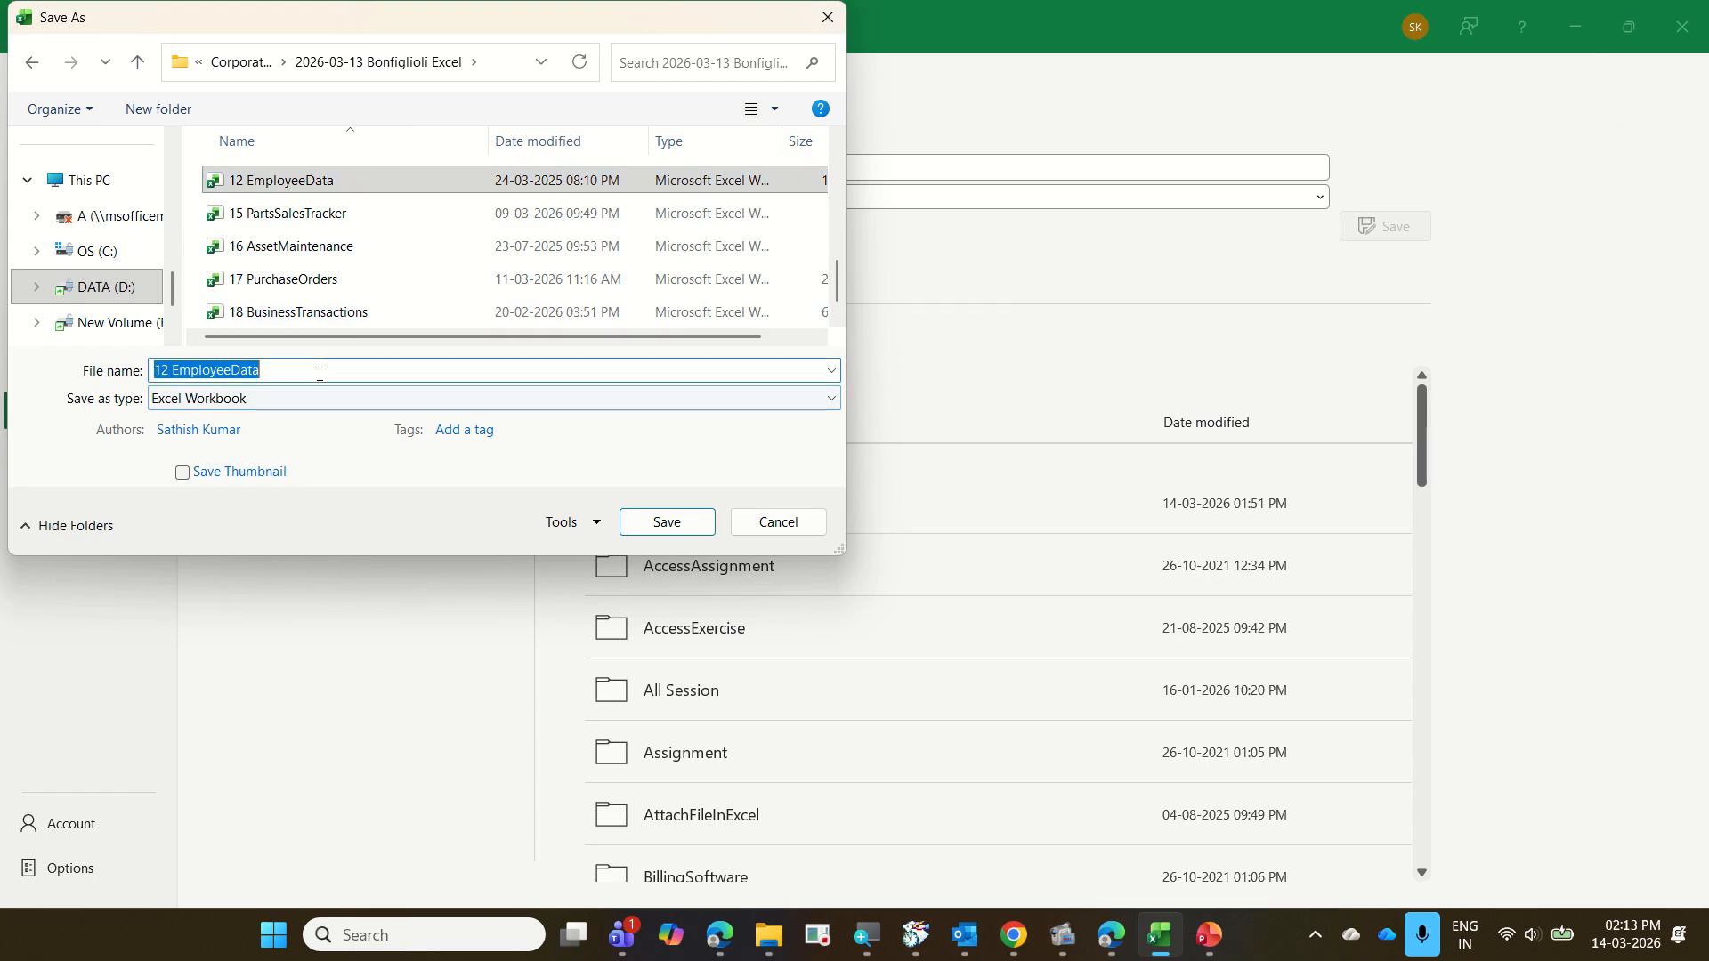
click(319, 373)
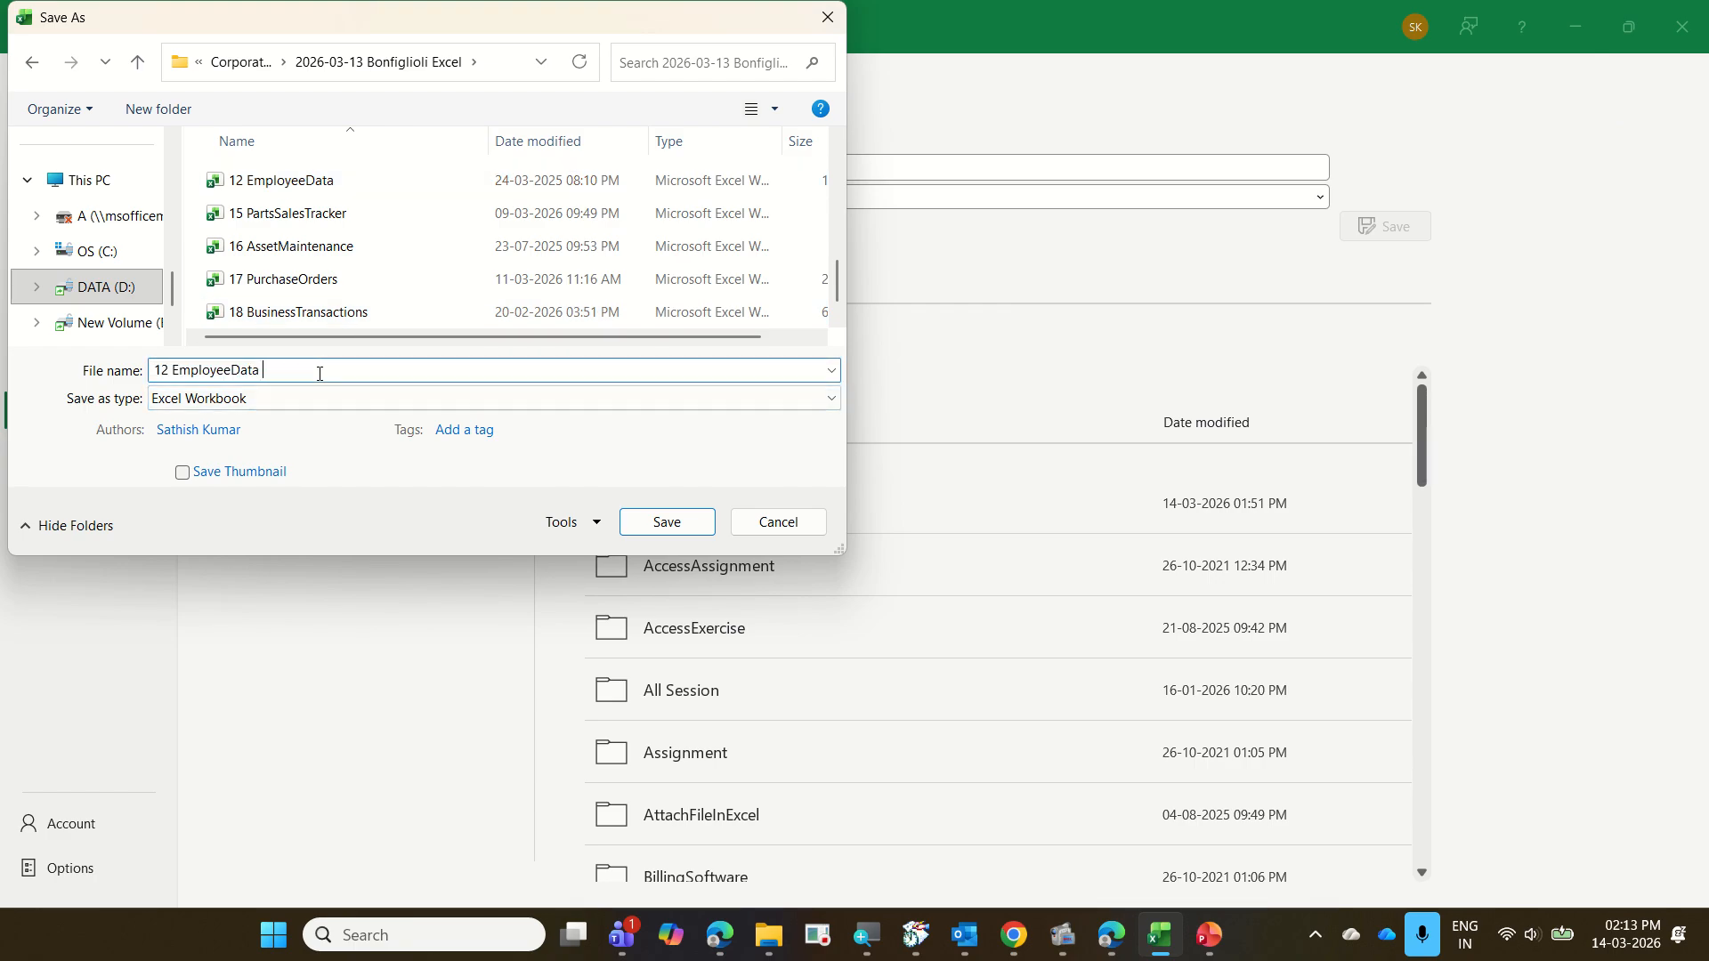
text(with PQ)
key(Return)
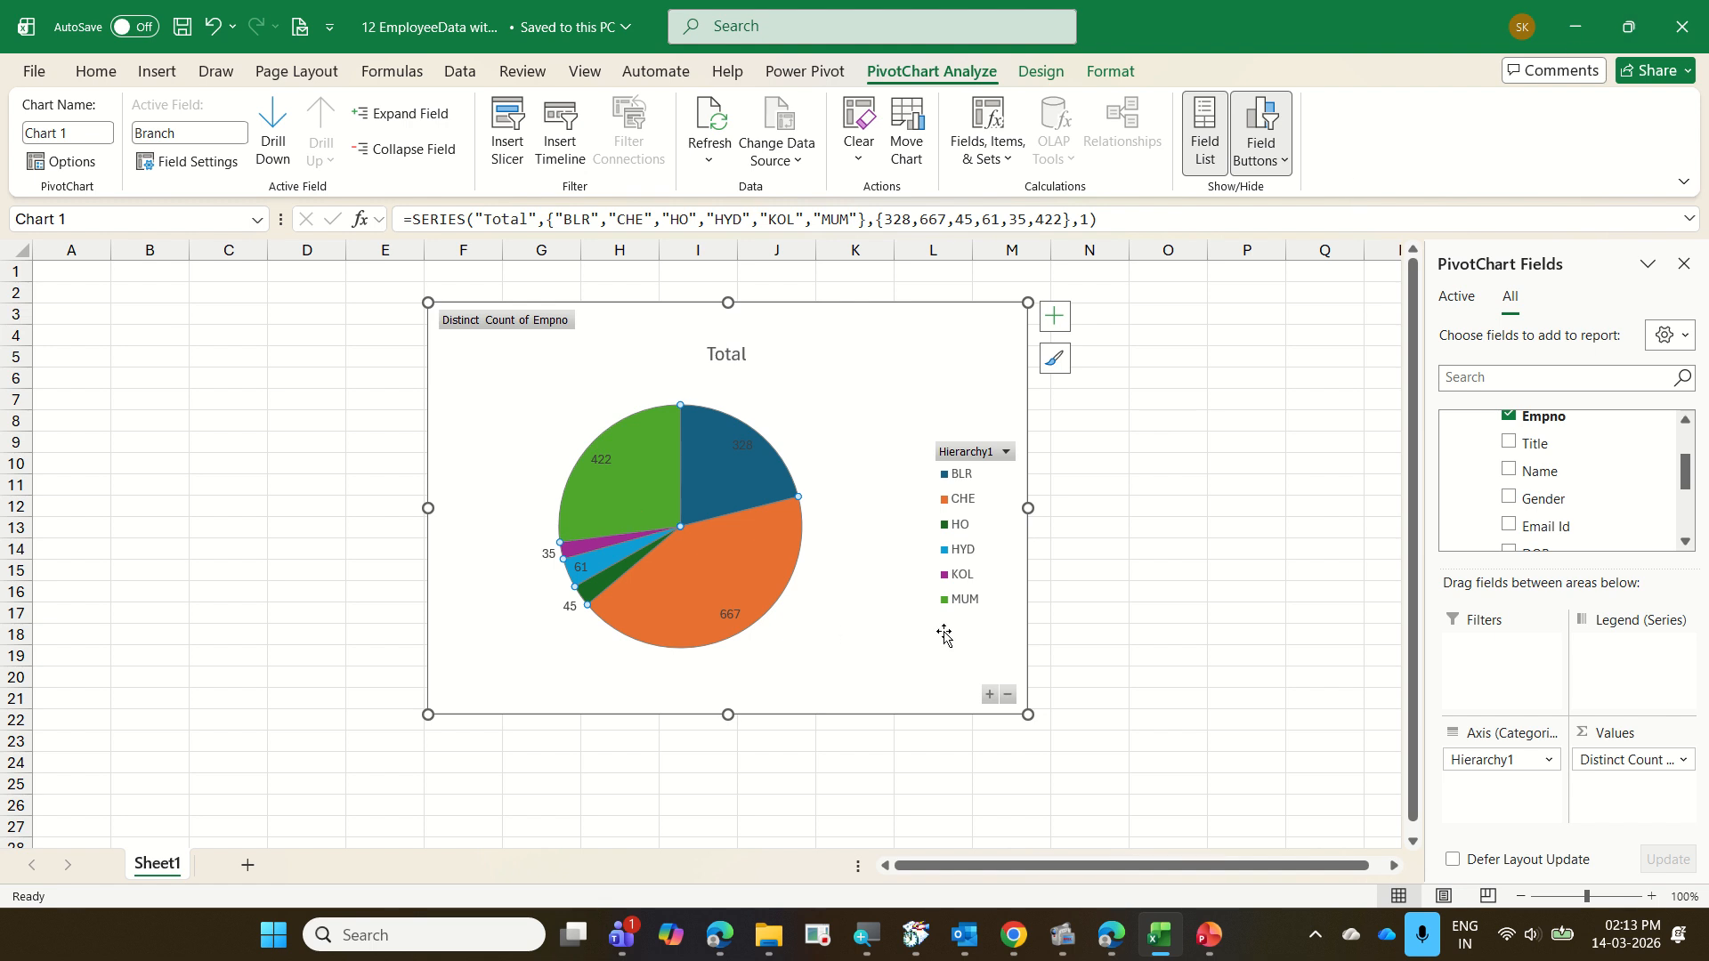
key(ctrl+s)
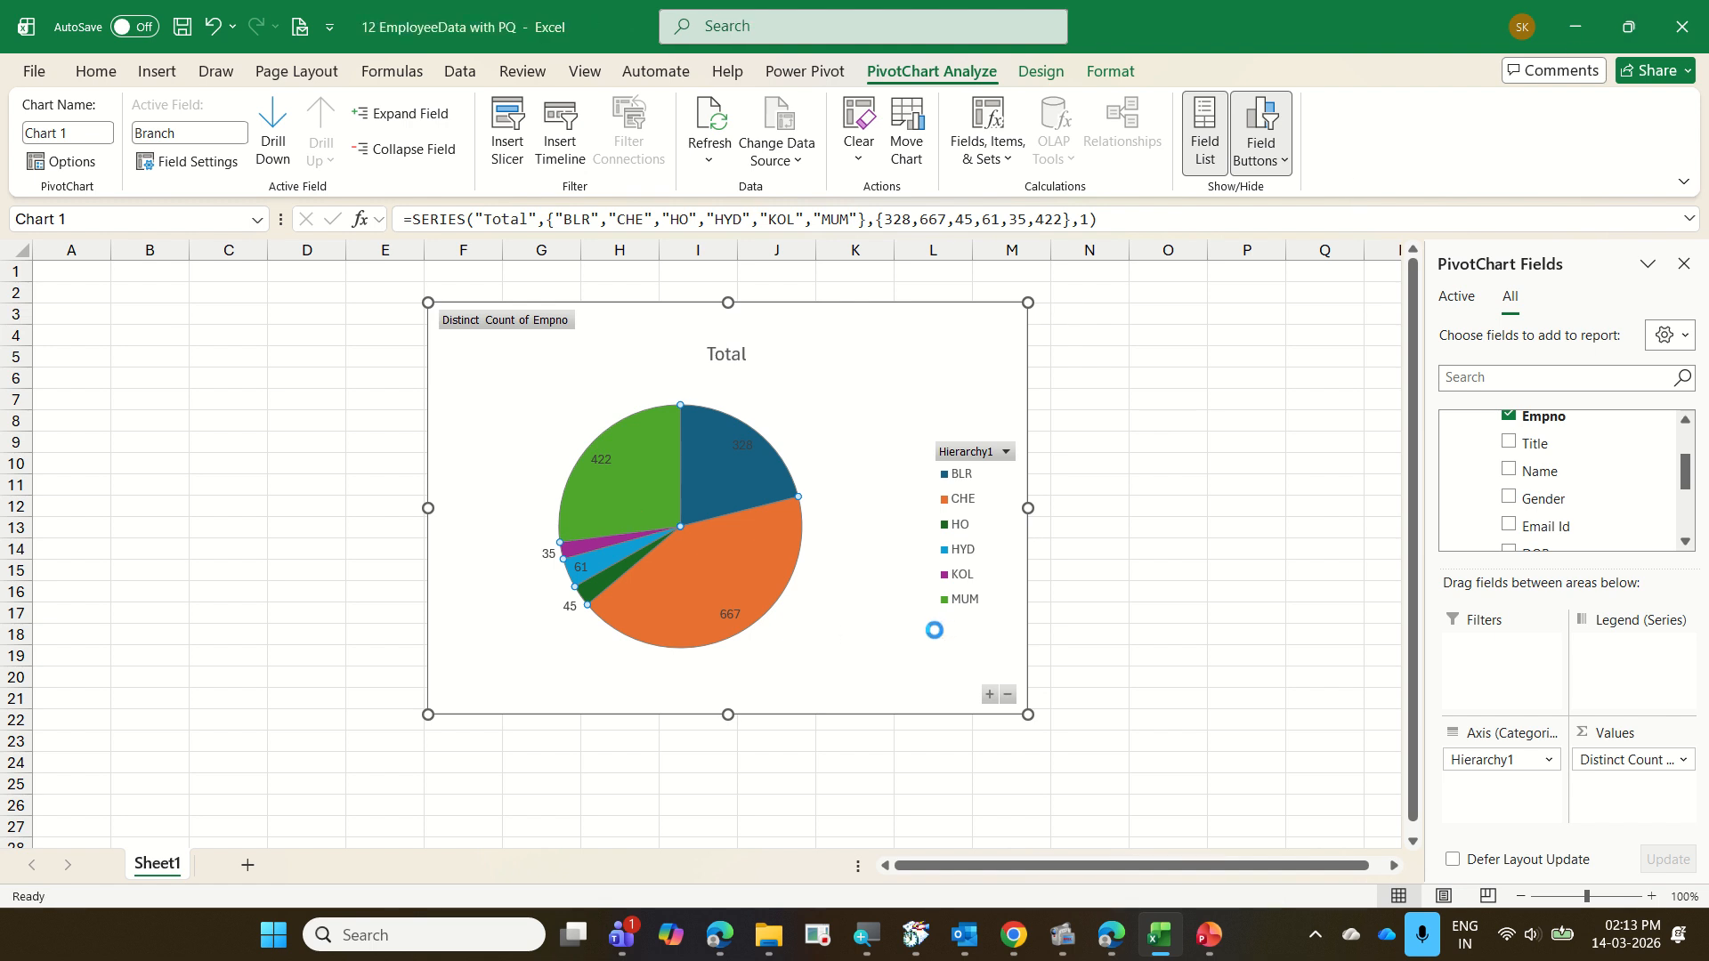
key(ctrl+w)
Switch to File Explorer and open the 13 Orders folder inside 2026-03-13 Bonfiglioli Excel
mouse_move(770, 947)
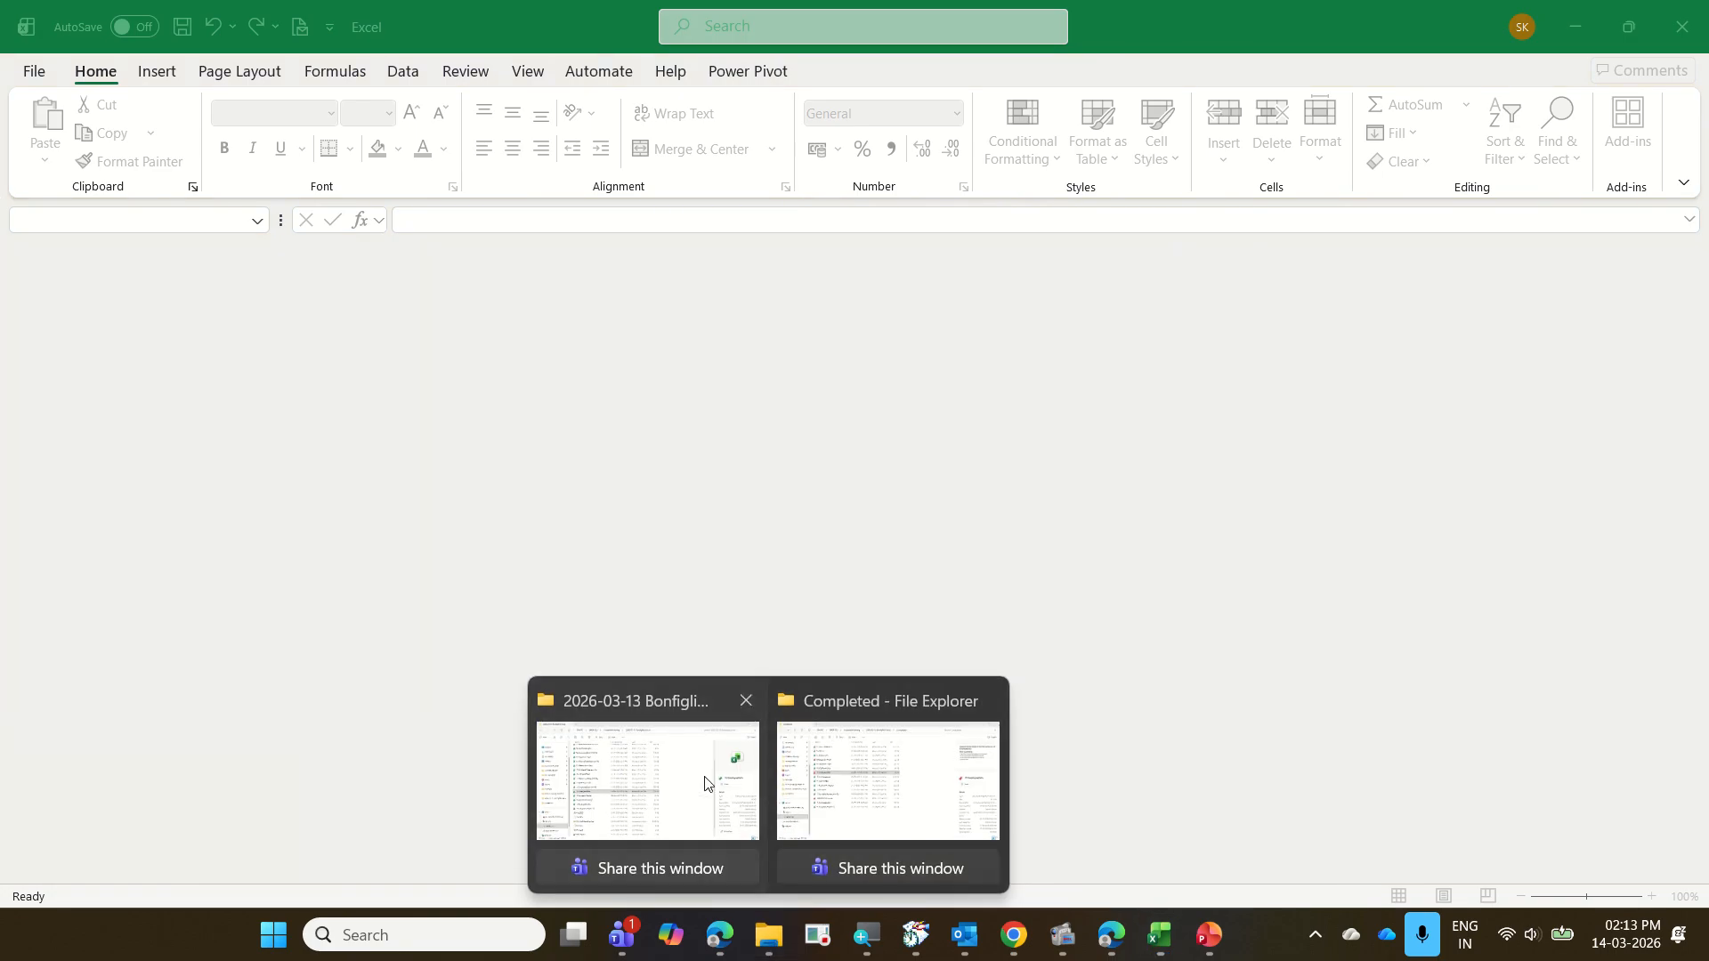
click(658, 774)
scroll(632, 635, up, 3)
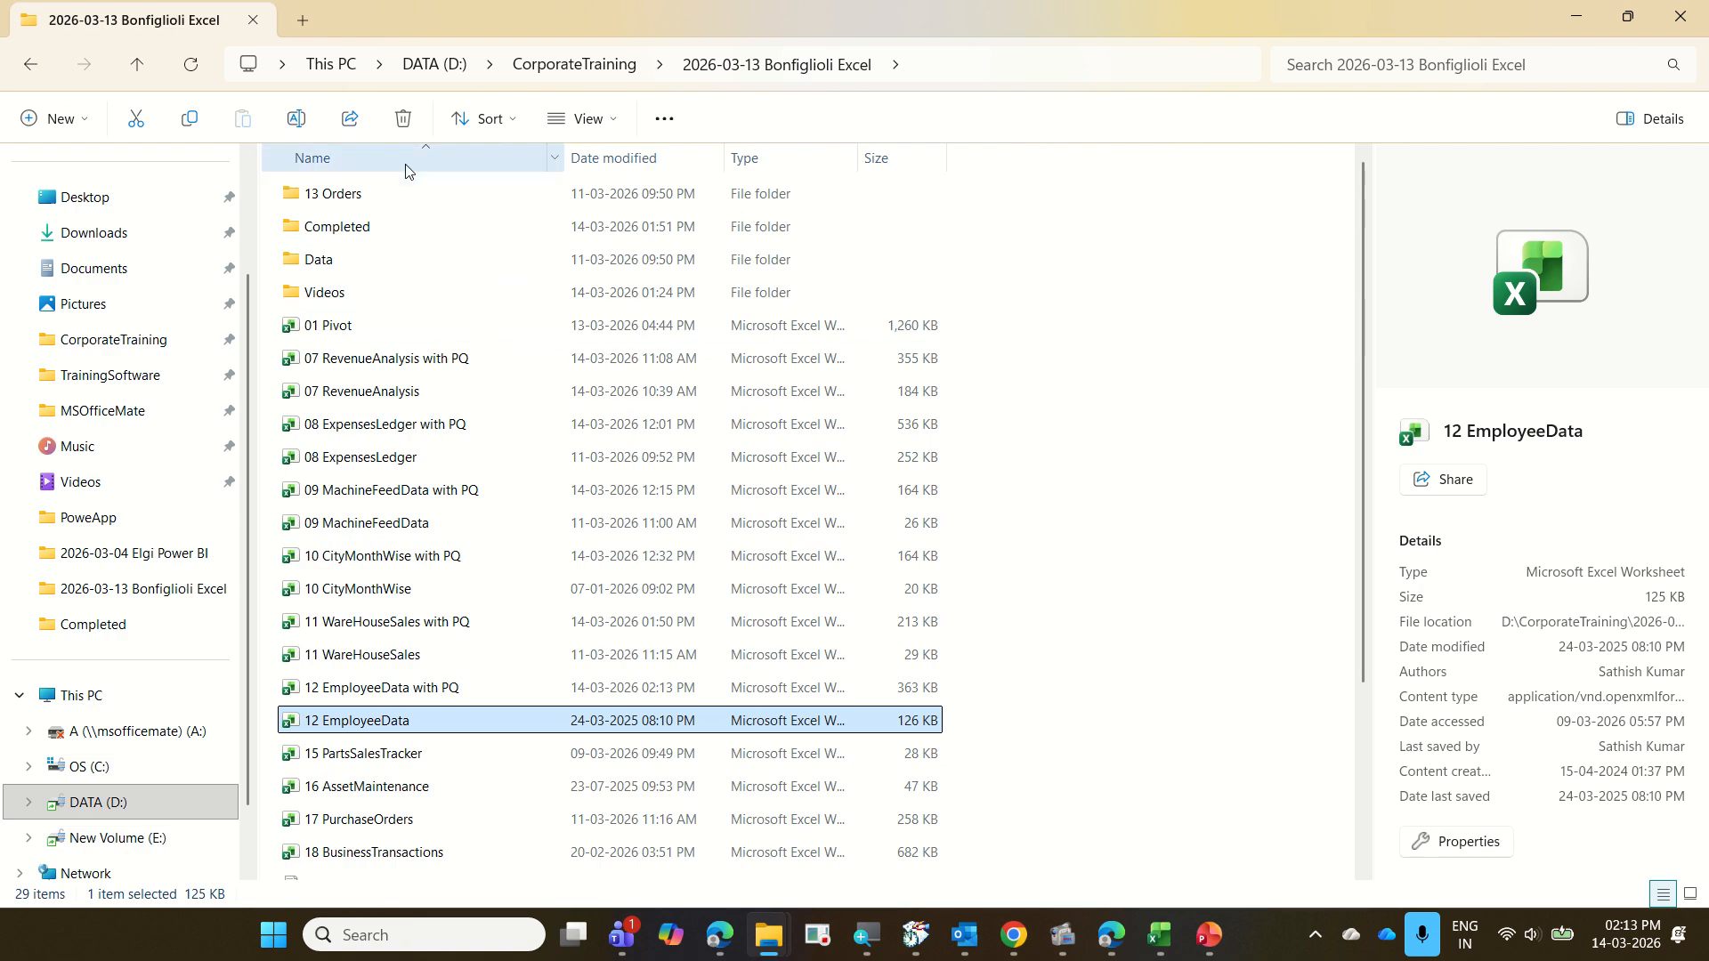
click(405, 202)
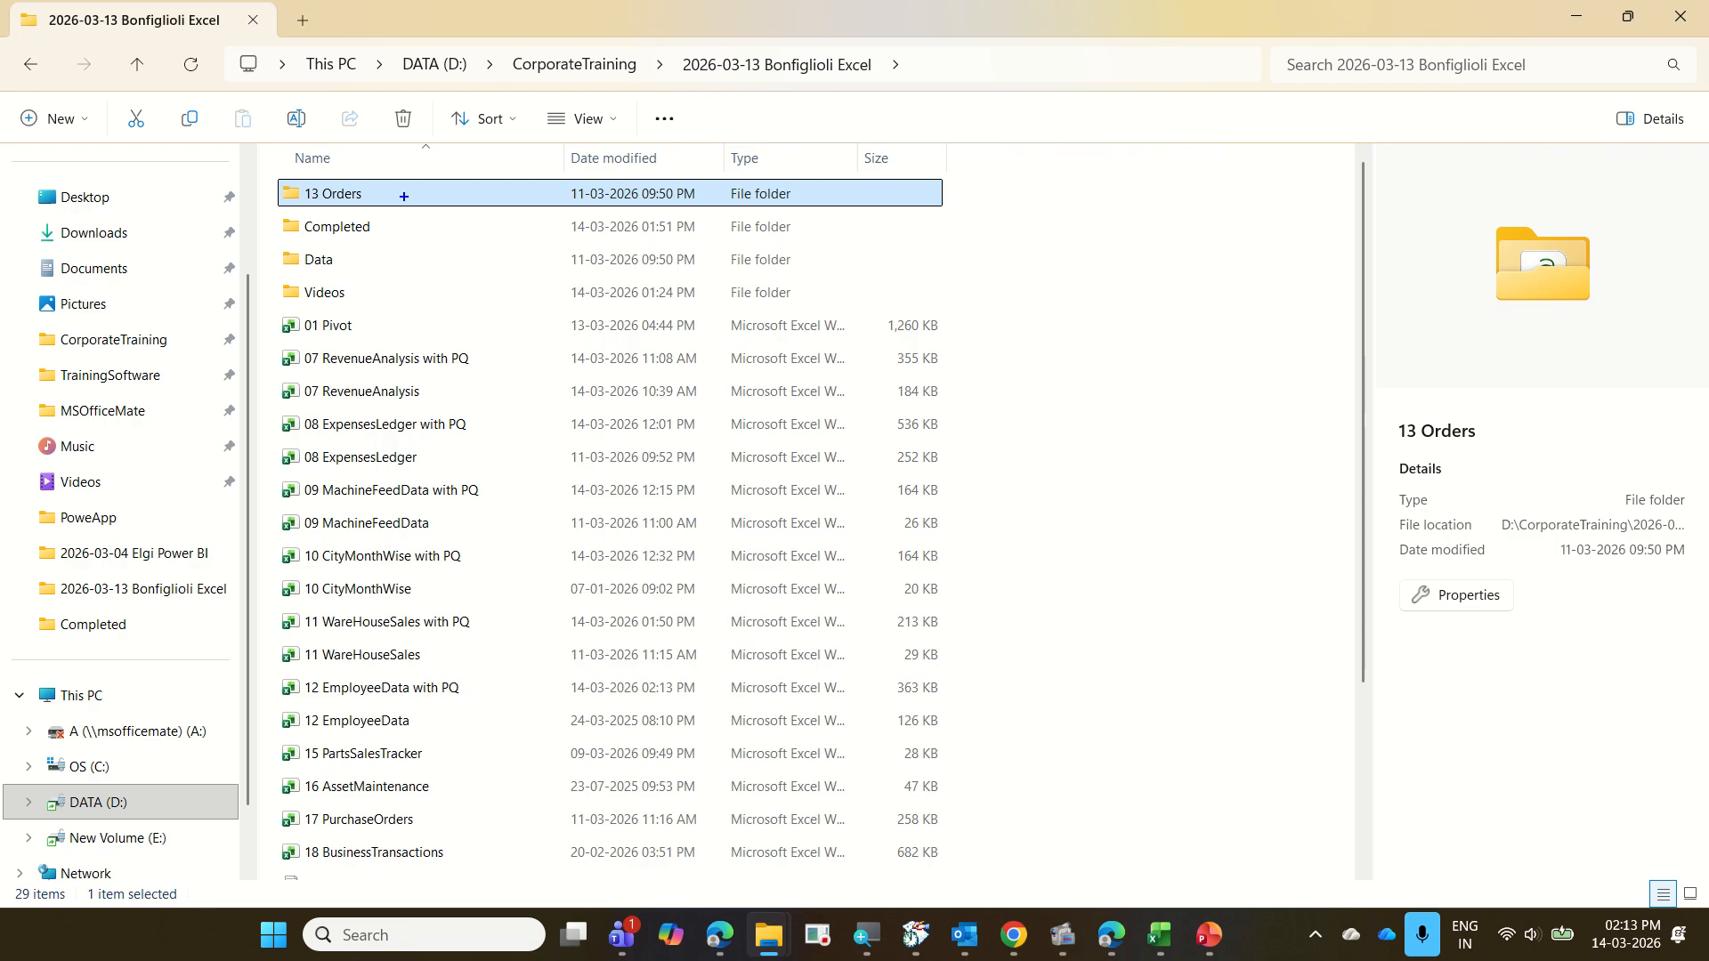
mouse_move(285, 179)
mouse_down()
mouse_move(291, 195)
mouse_move(406, 206)
mouse_up()
key(Escape)
double_click(360, 197)
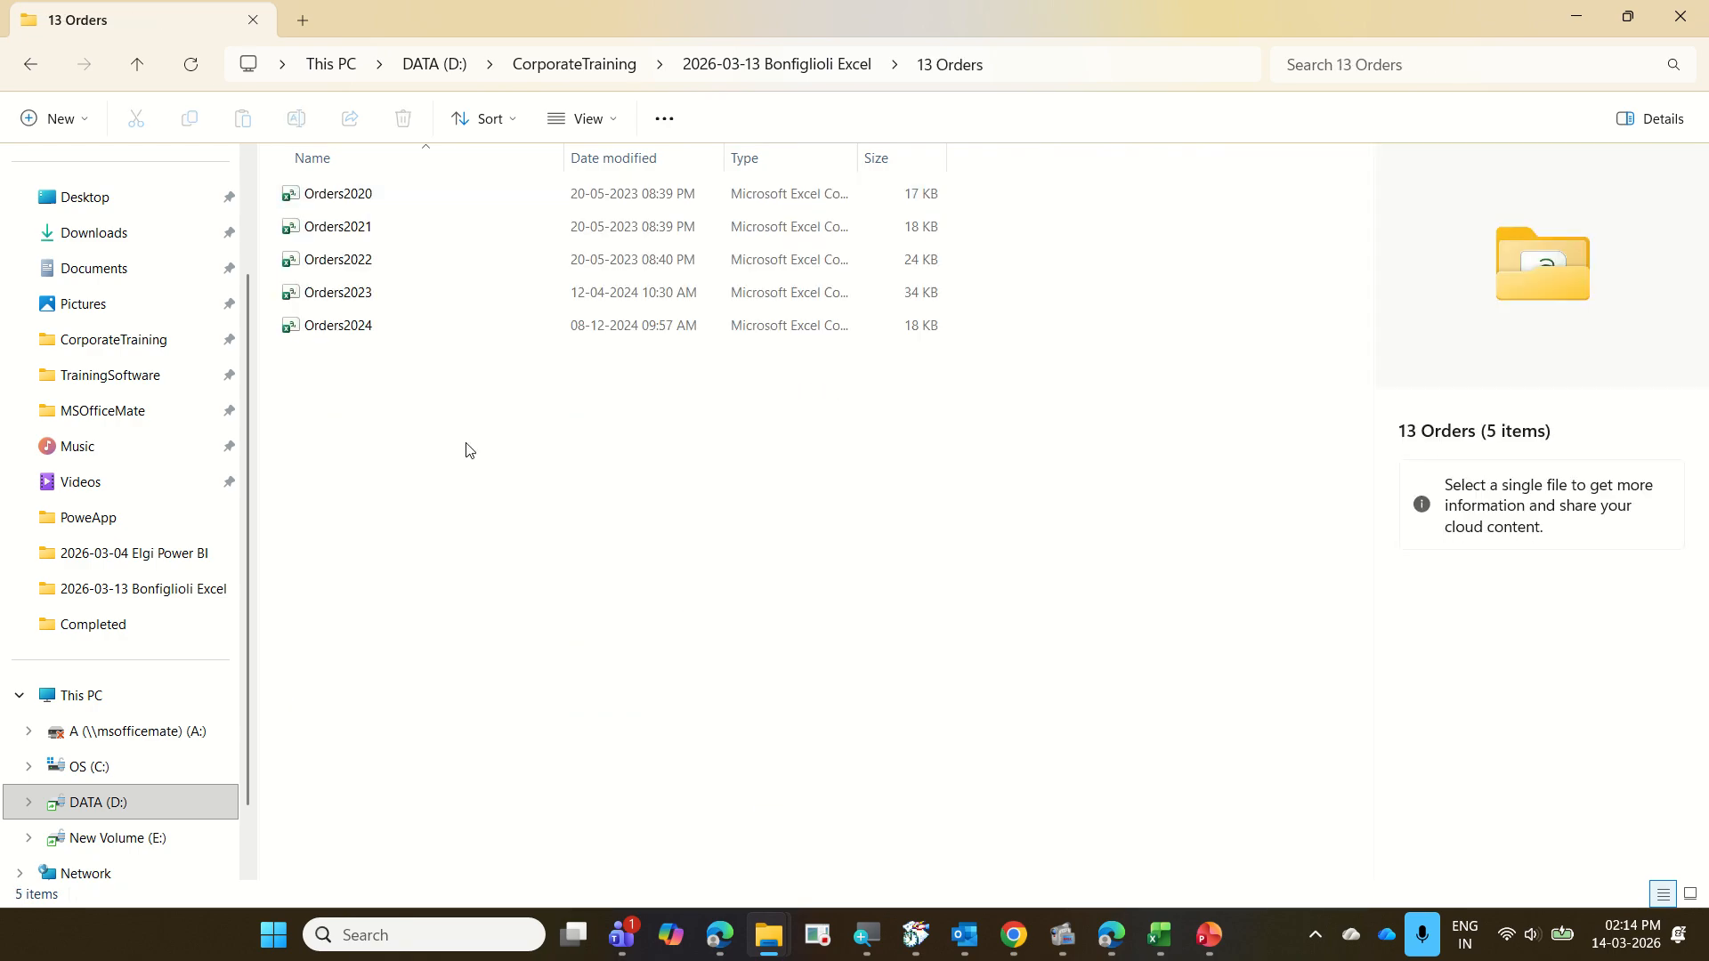
key(ctrl+2)
mouse_move(389, 187)
mouse_down()
mouse_move(436, 167)
mouse_move(402, 220)
mouse_move(433, 199)
mouse_up()
mouse_move(395, 265)
mouse_down()
mouse_move(423, 231)
mouse_move(447, 246)
mouse_up()
drag(408, 330, 474, 277)
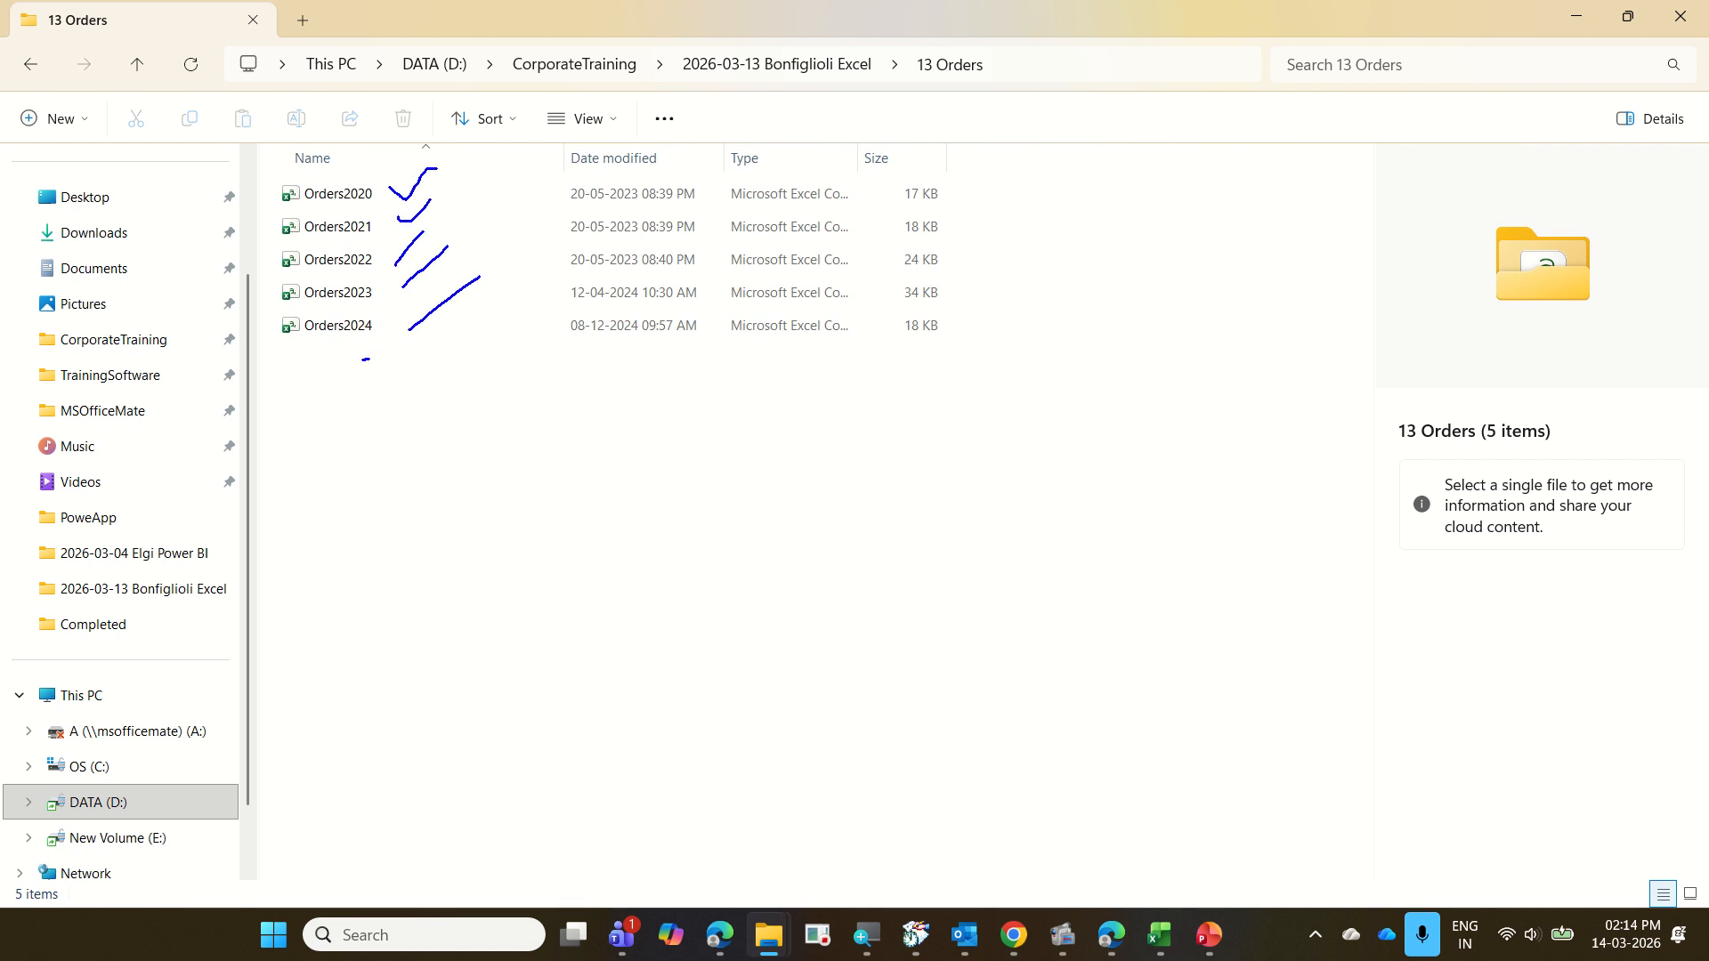
mouse_move(368, 359)
mouse_down()
mouse_move(304, 140)
mouse_move(334, 395)
mouse_up()
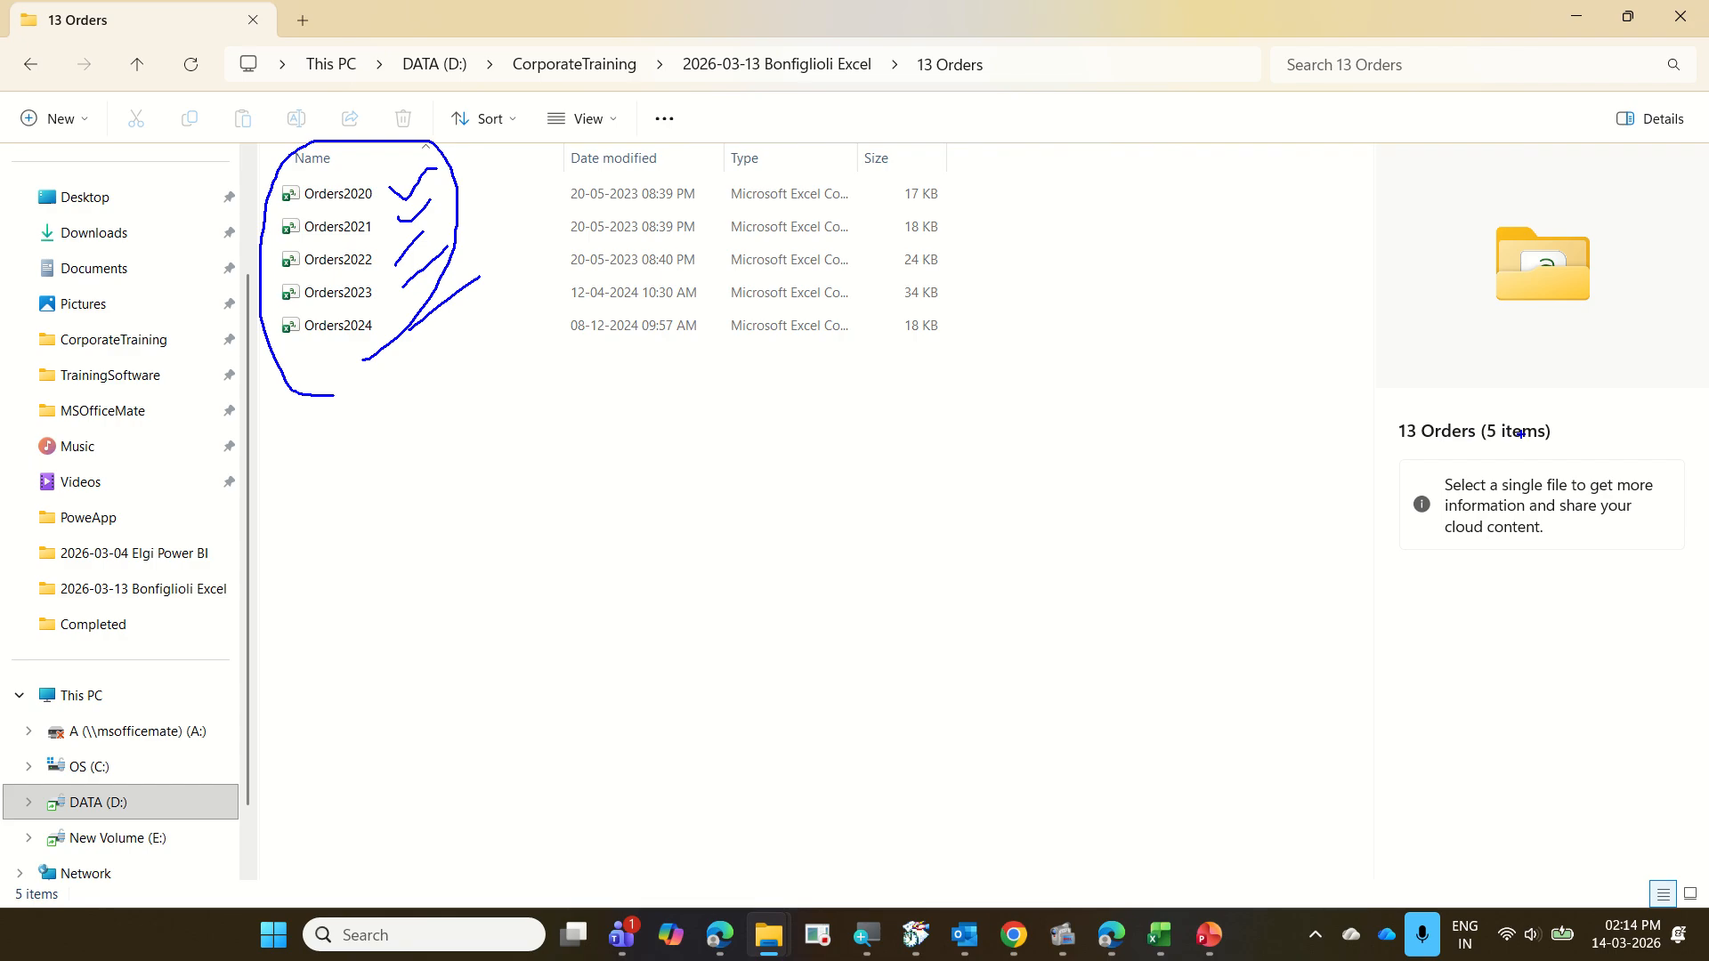
key(Escape)
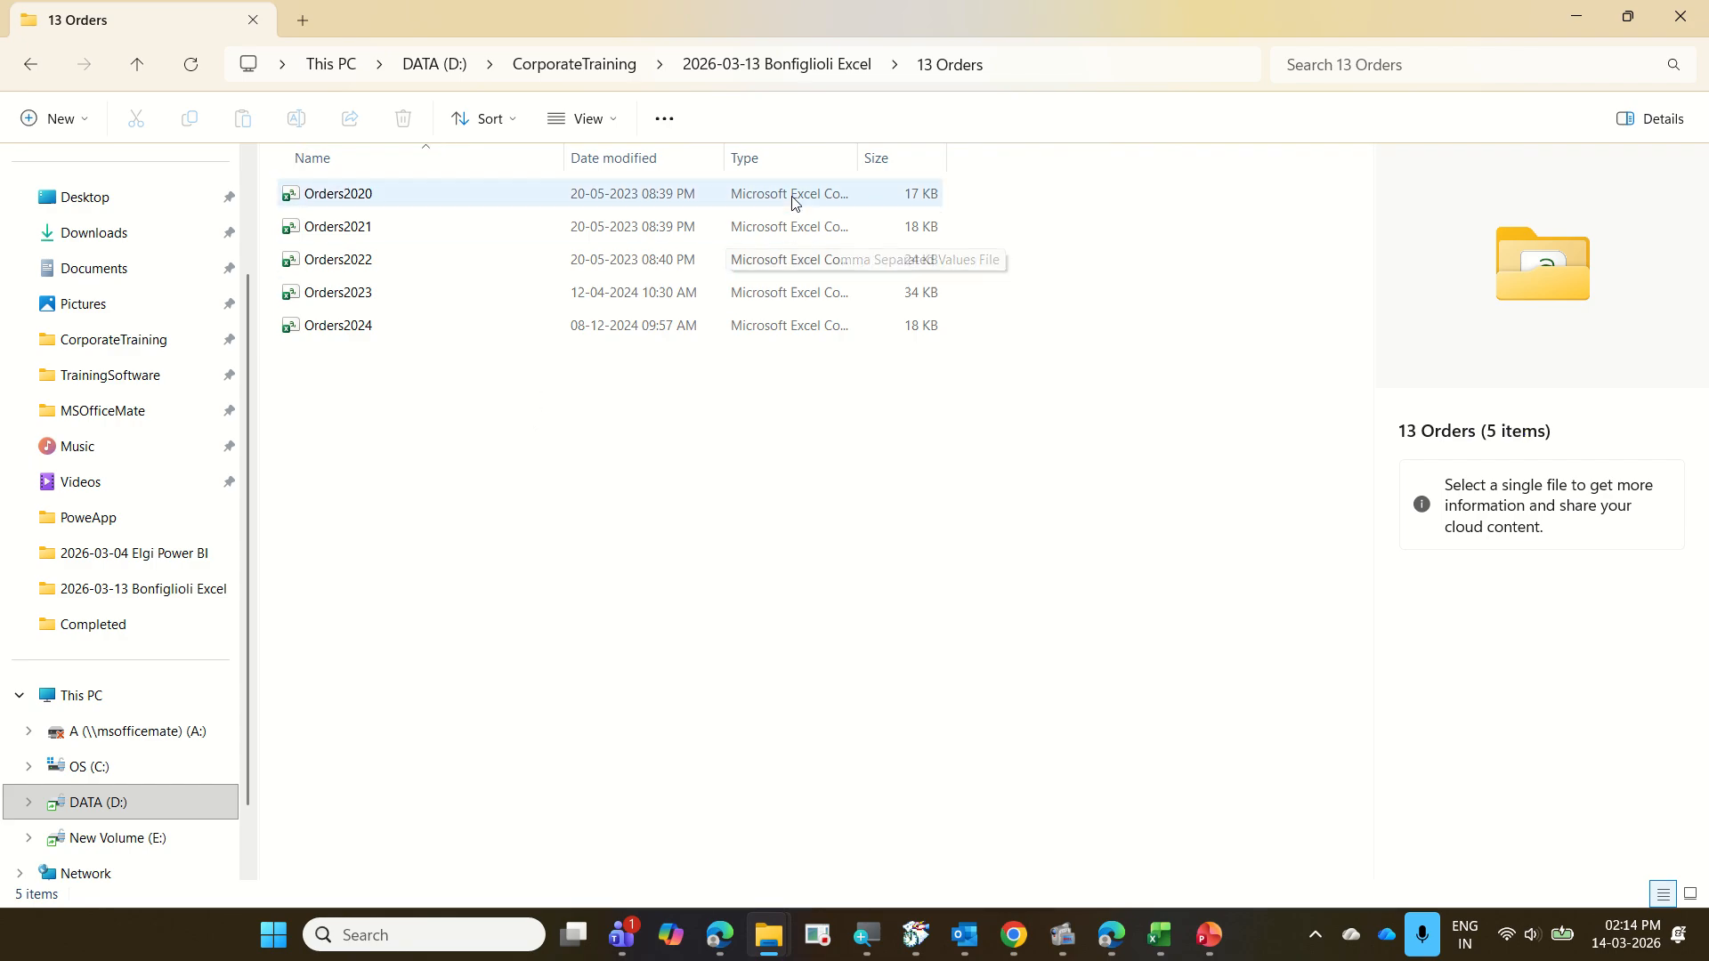
Fit the Type column of the 13 Orders file list to the full file-type names
double_click(858, 158)
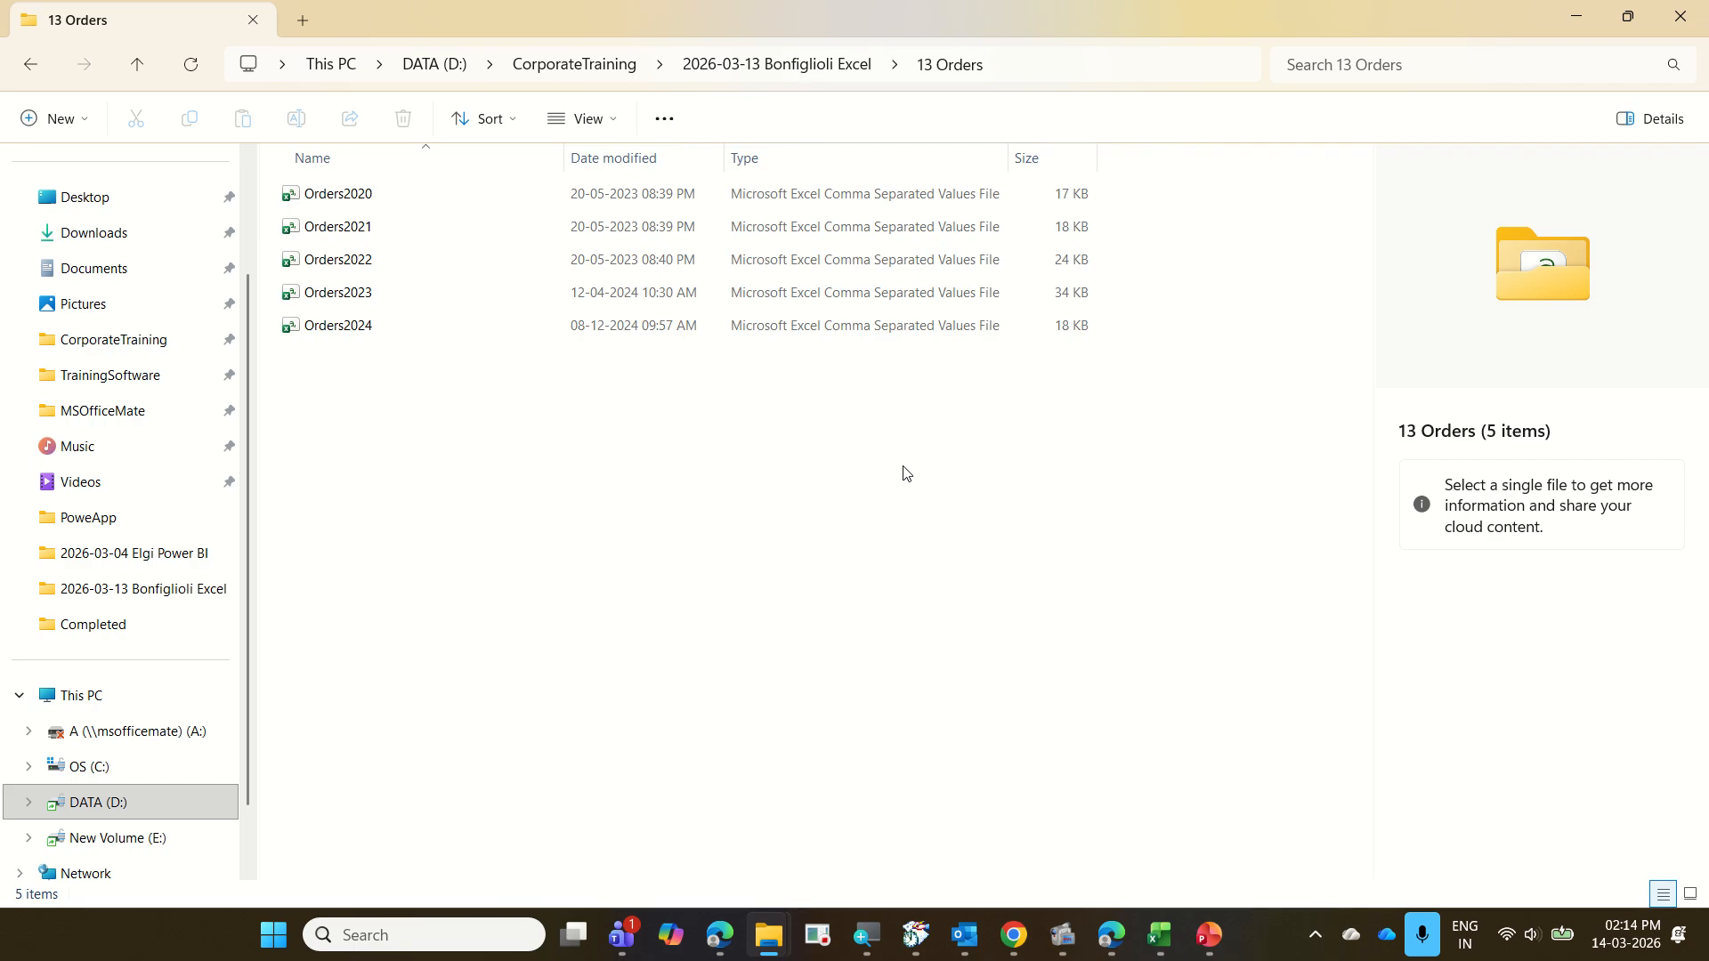
key(ctrl+2)
drag(814, 176, 984, 345)
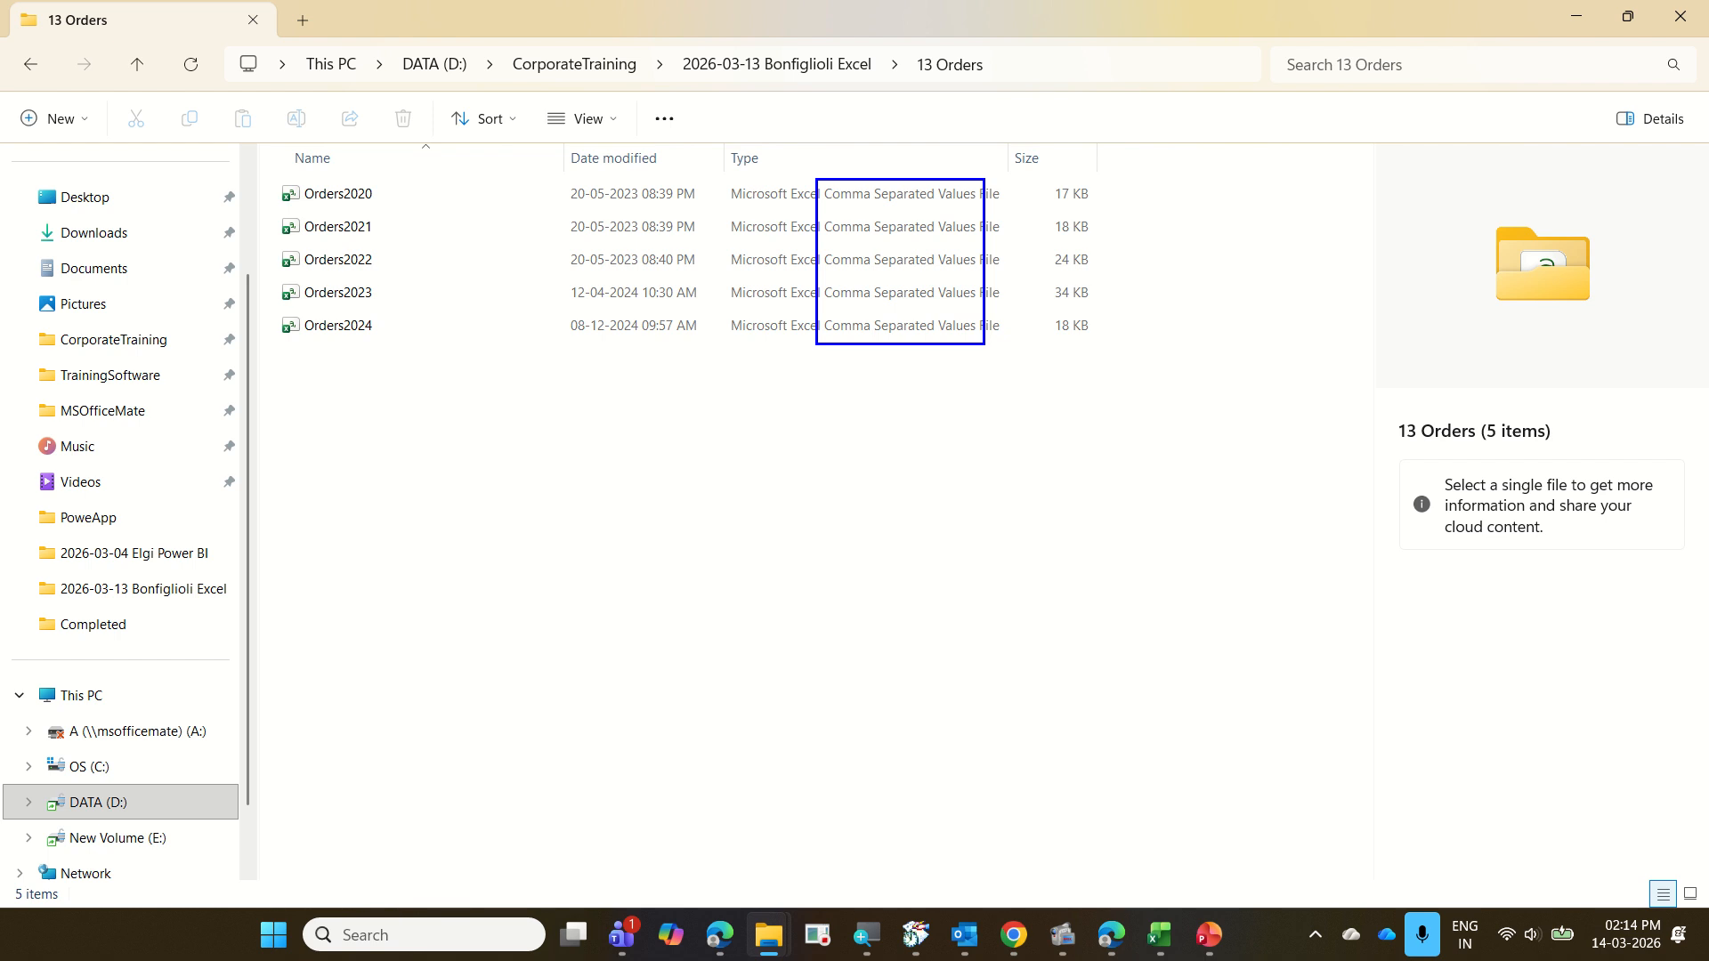
Examine the column structure of the Orders2020 and Orders2021 CSV files, closing each one after viewing
double_click(399, 211)
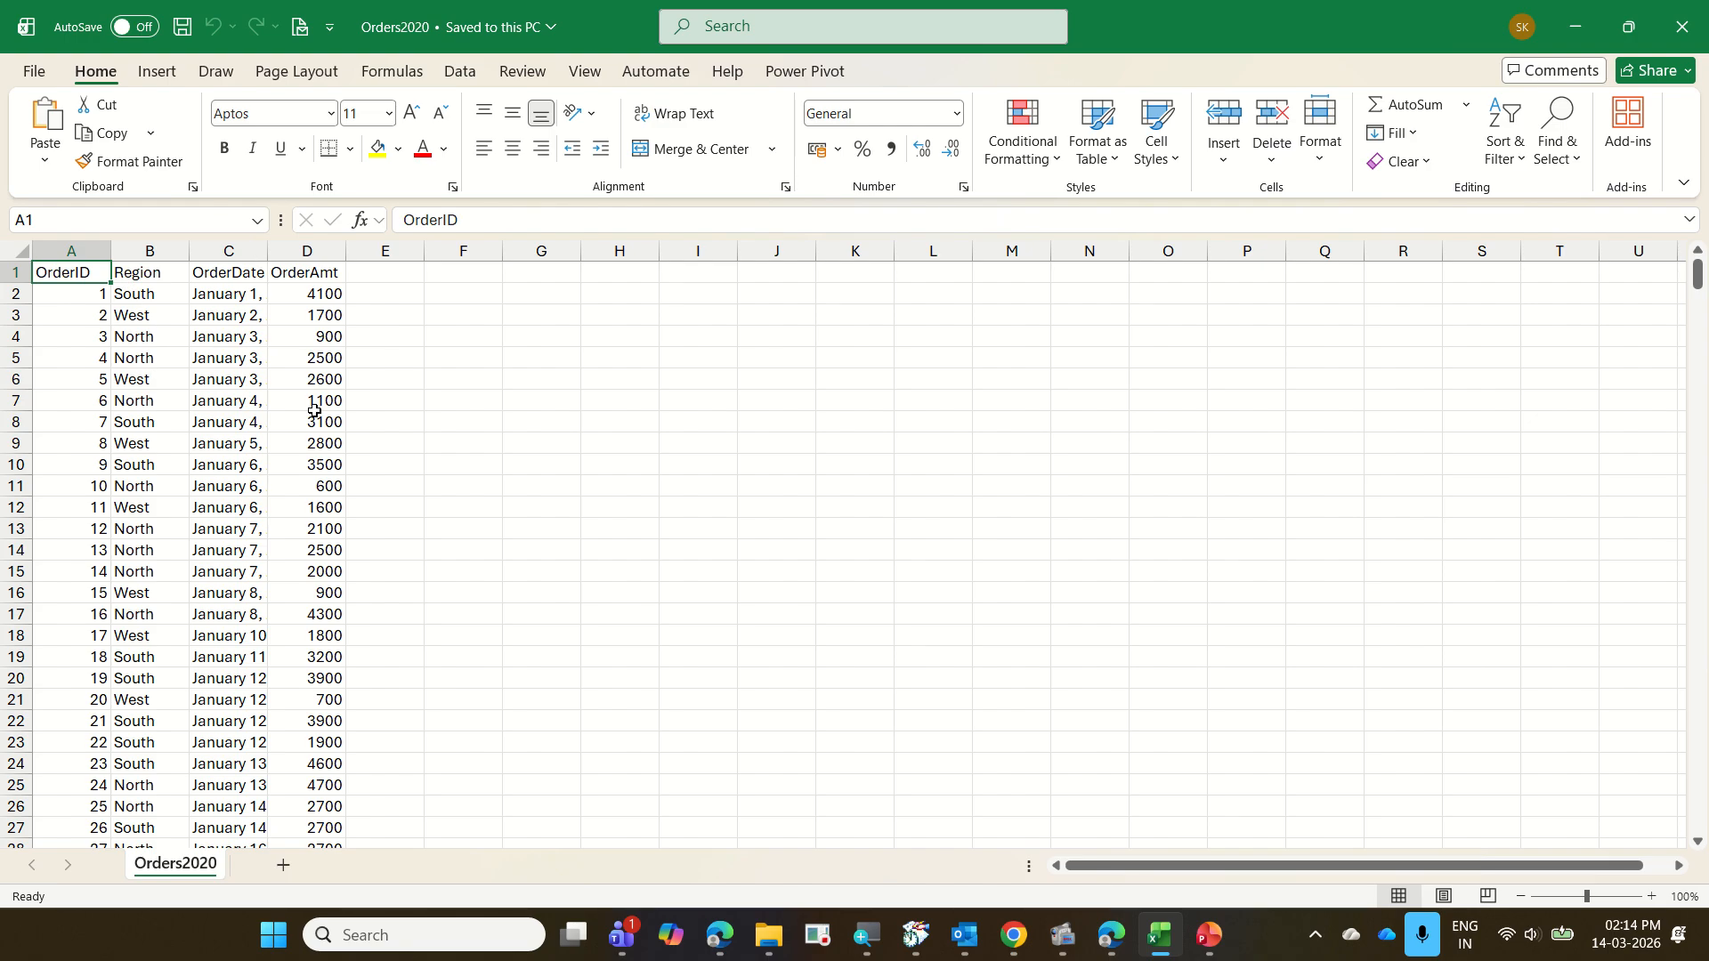
key(ctrl+w)
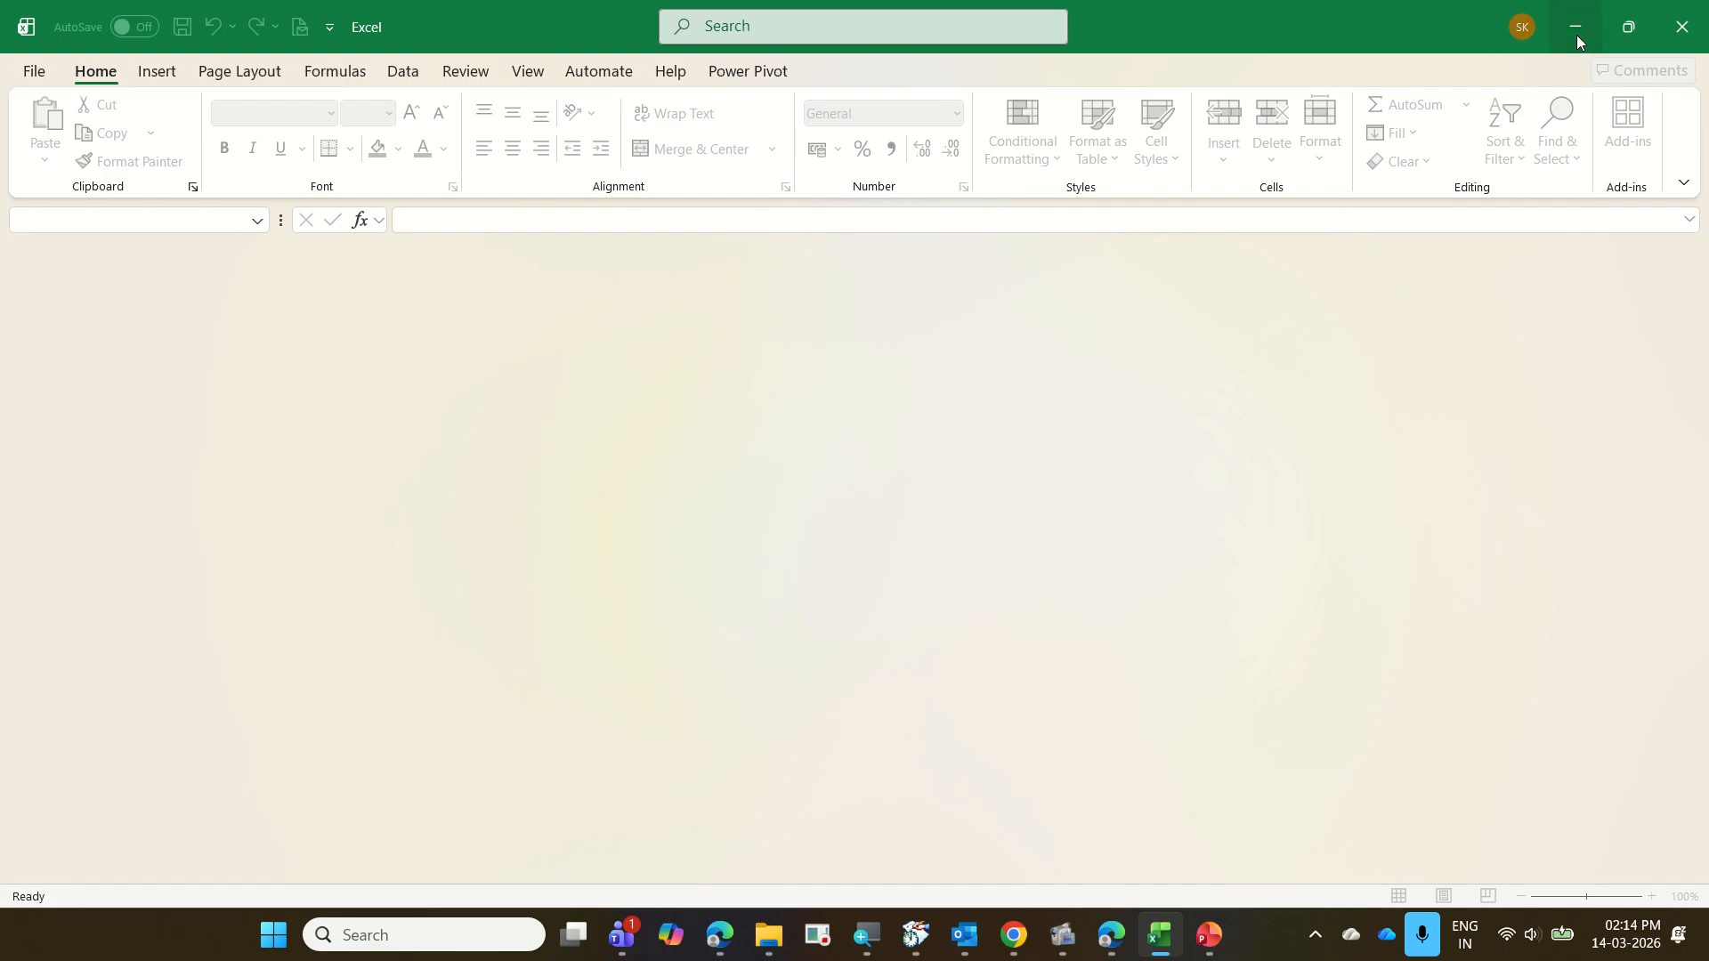
click(1575, 29)
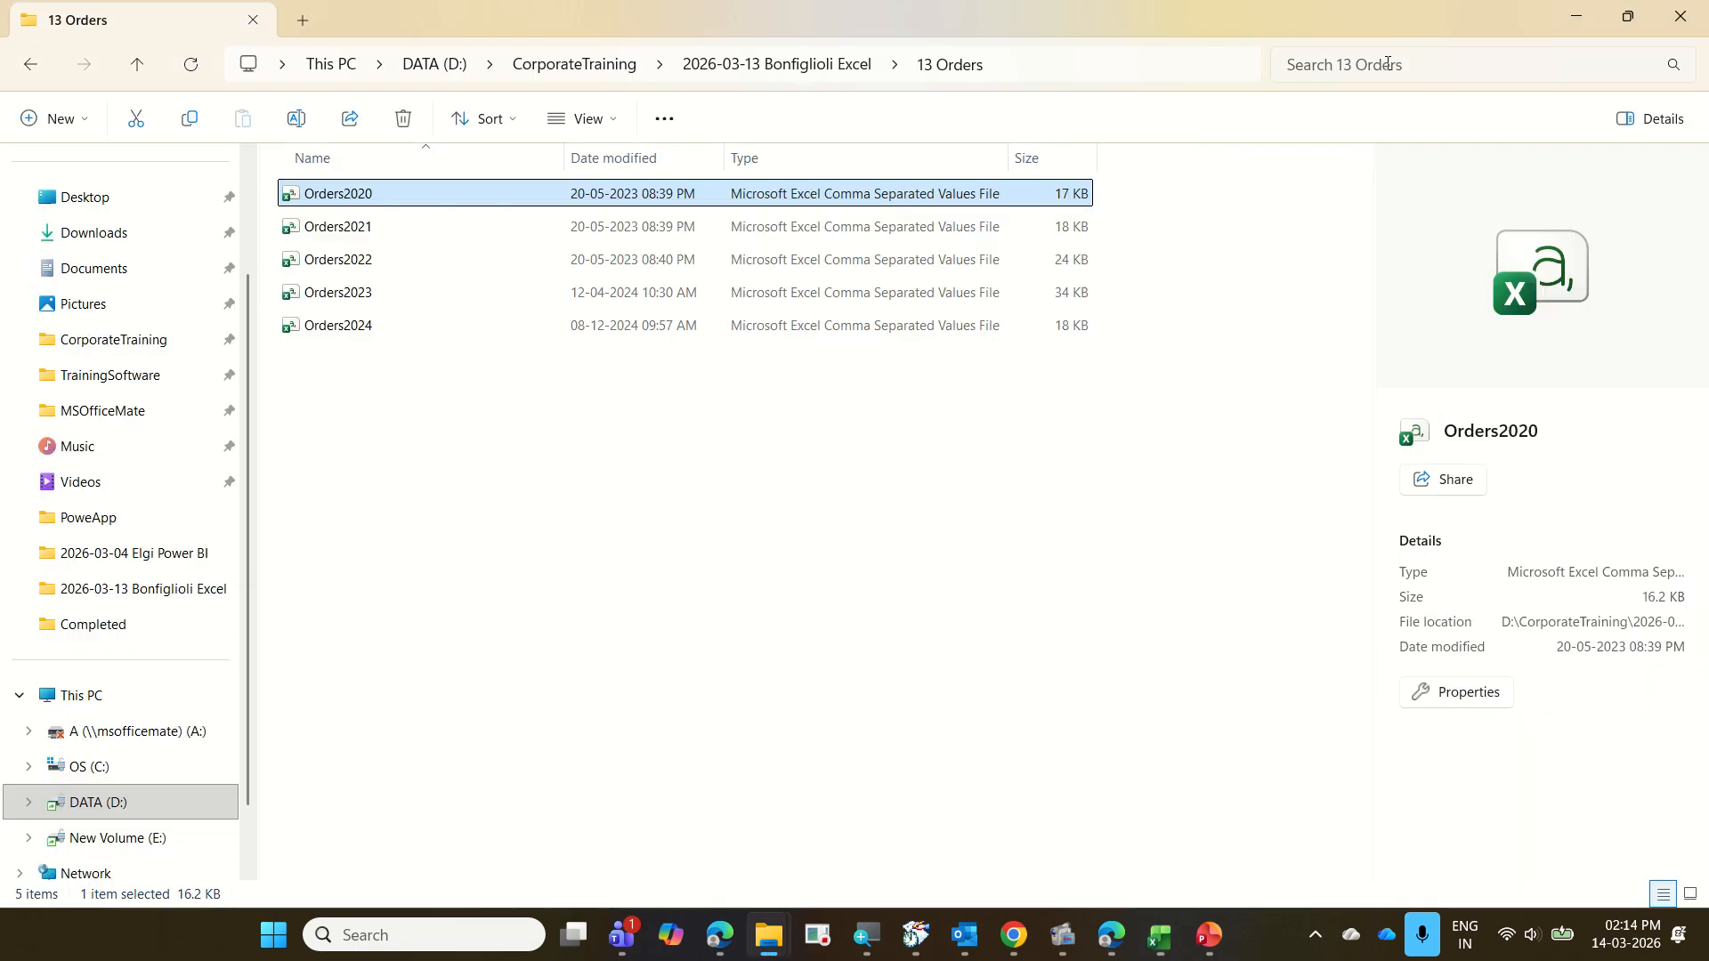
double_click(486, 230)
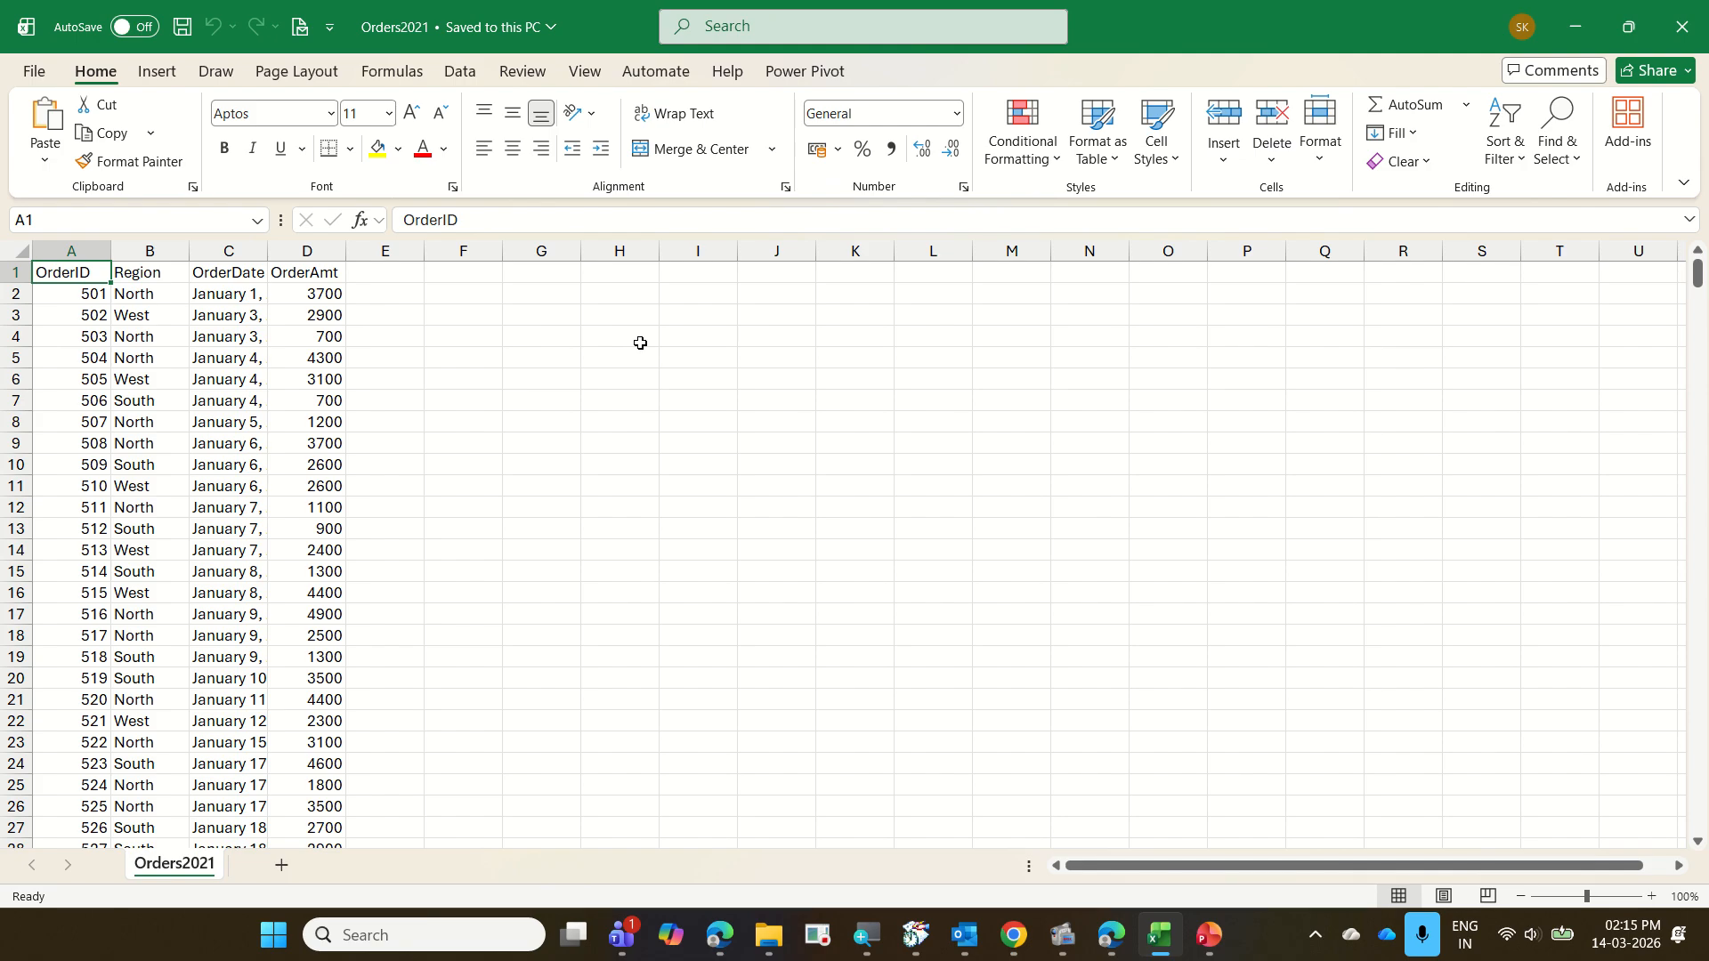
key(ctrl+w)
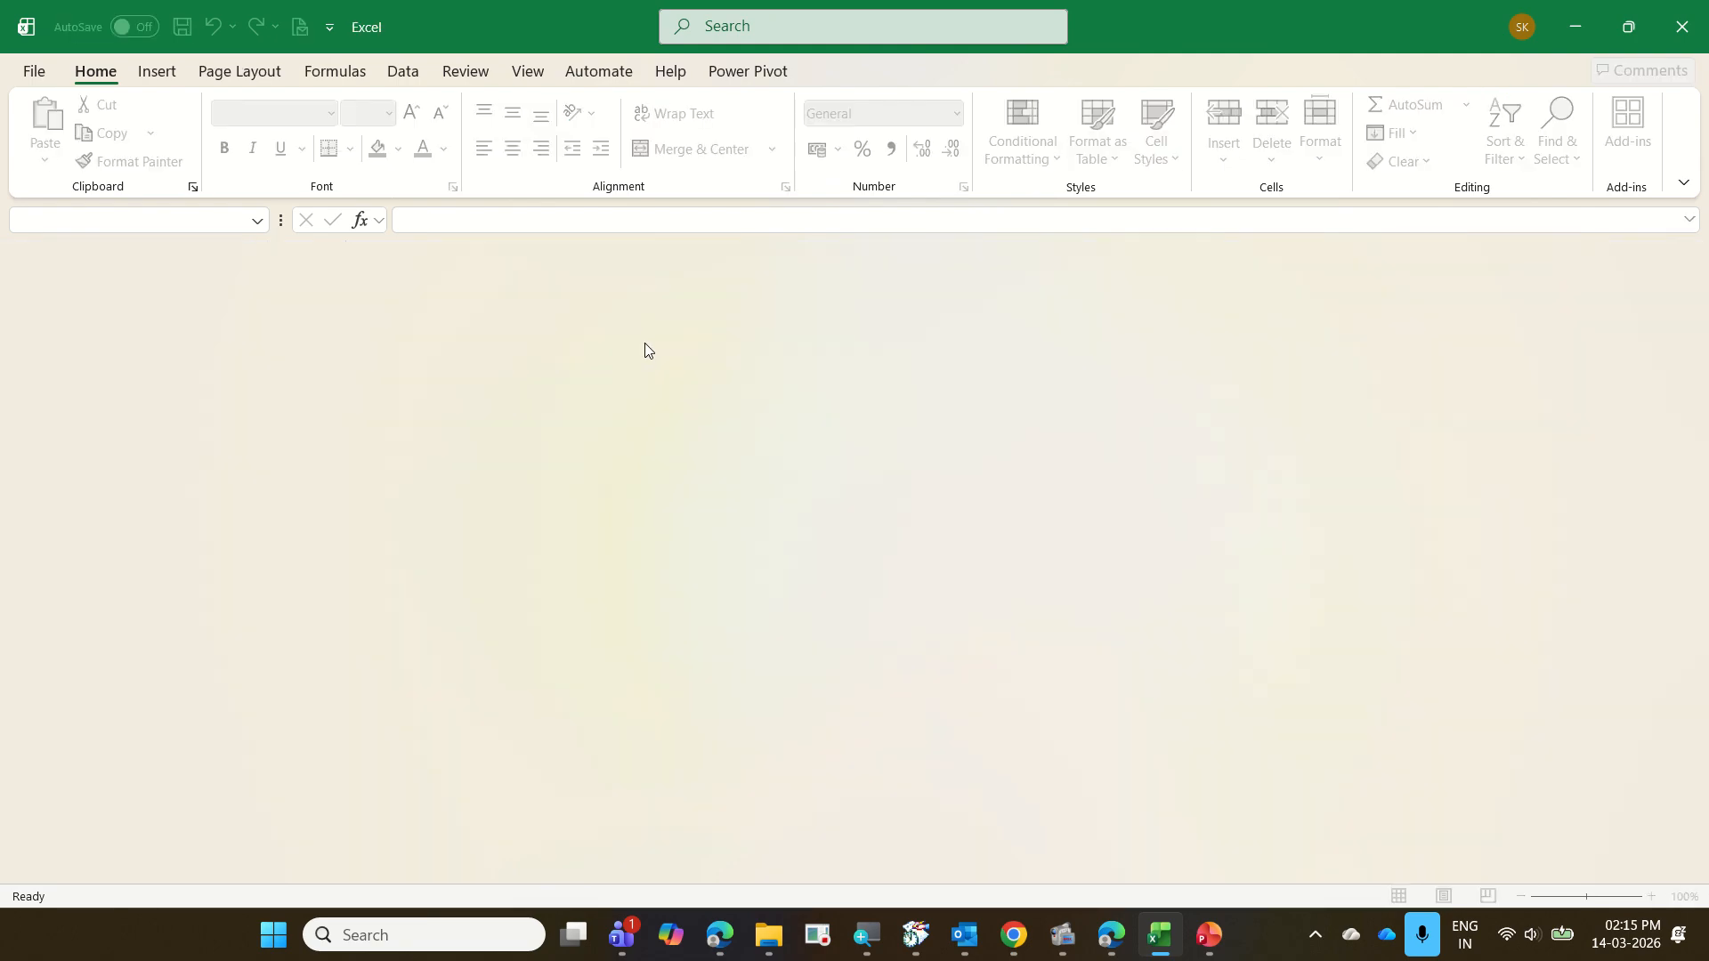
click(1581, 40)
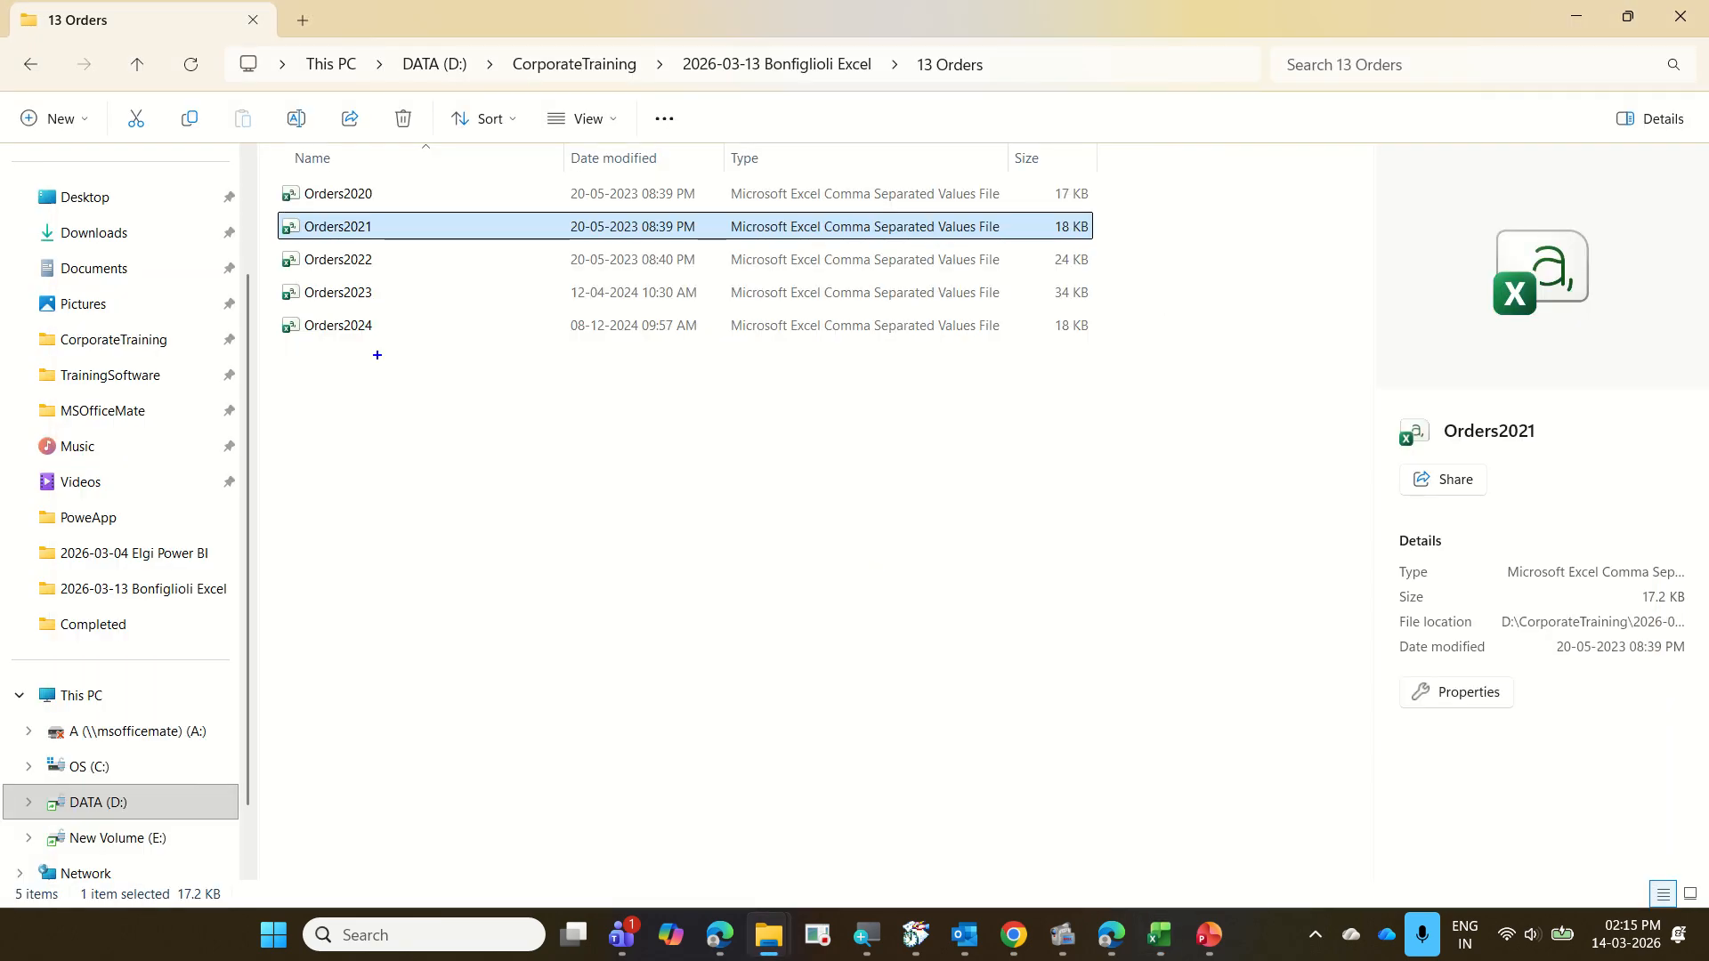
mouse_move(262, 176)
mouse_down()
mouse_move(342, 229)
mouse_move(415, 369)
mouse_up()
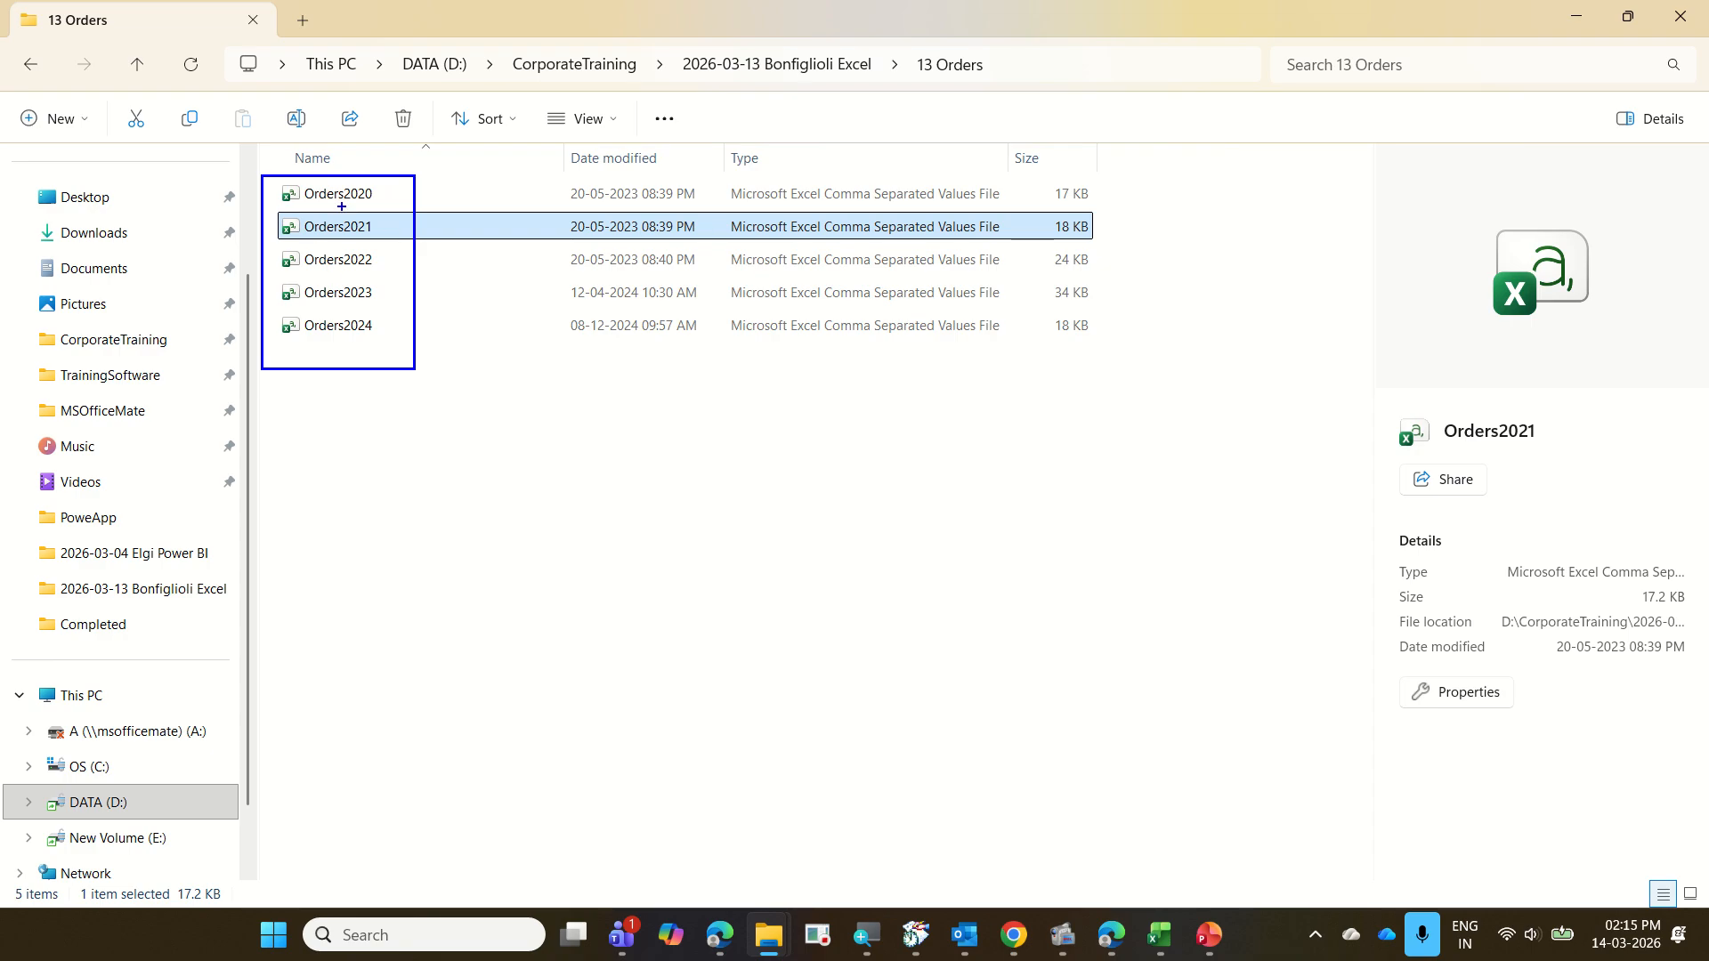
drag(369, 182, 384, 380)
key(Escape)
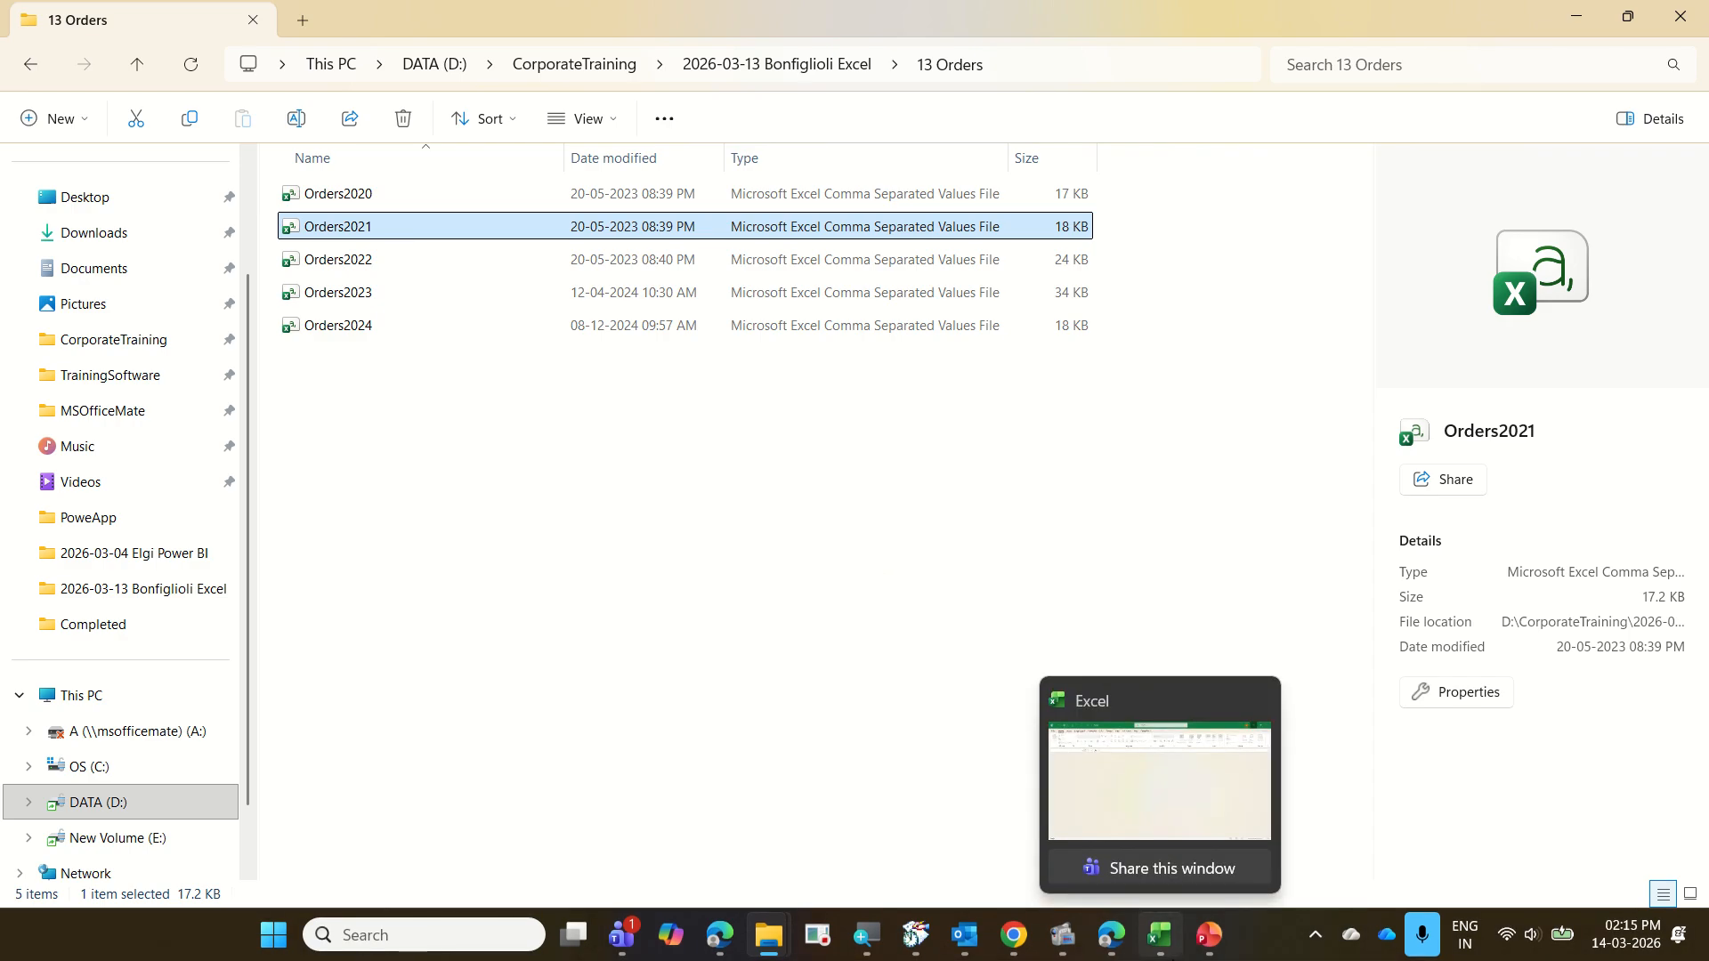
Switch to the blank Excel workbook and bring up the file-based data import sources
click(1159, 934)
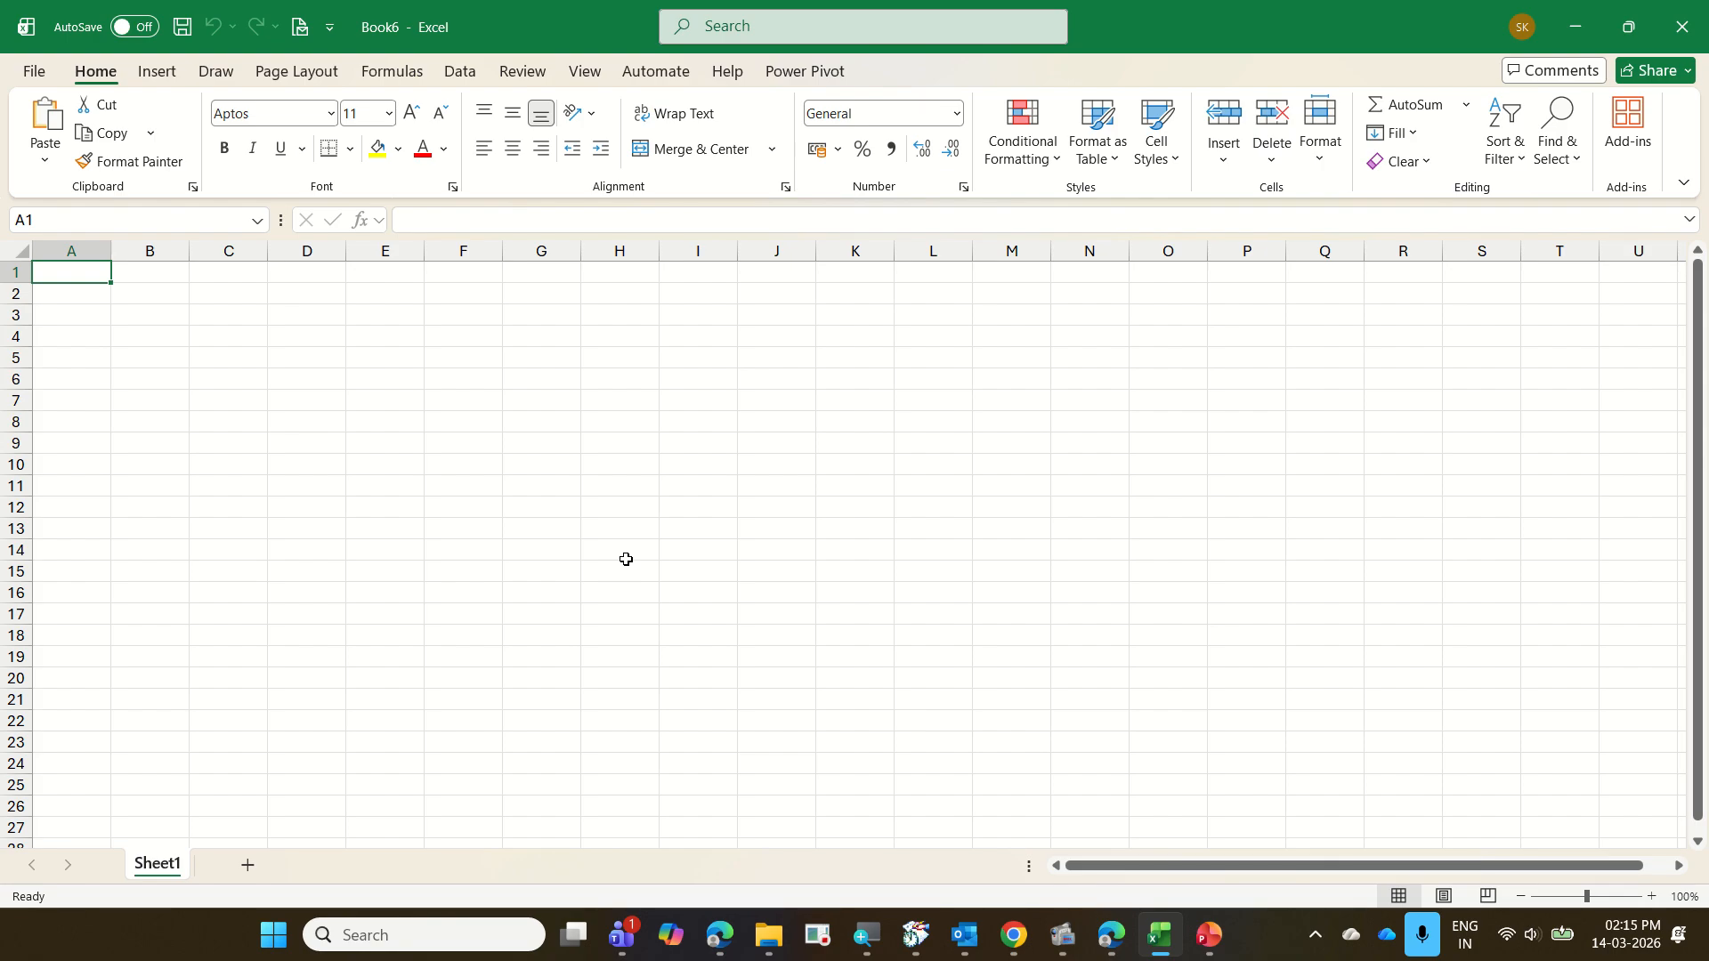
click(469, 76)
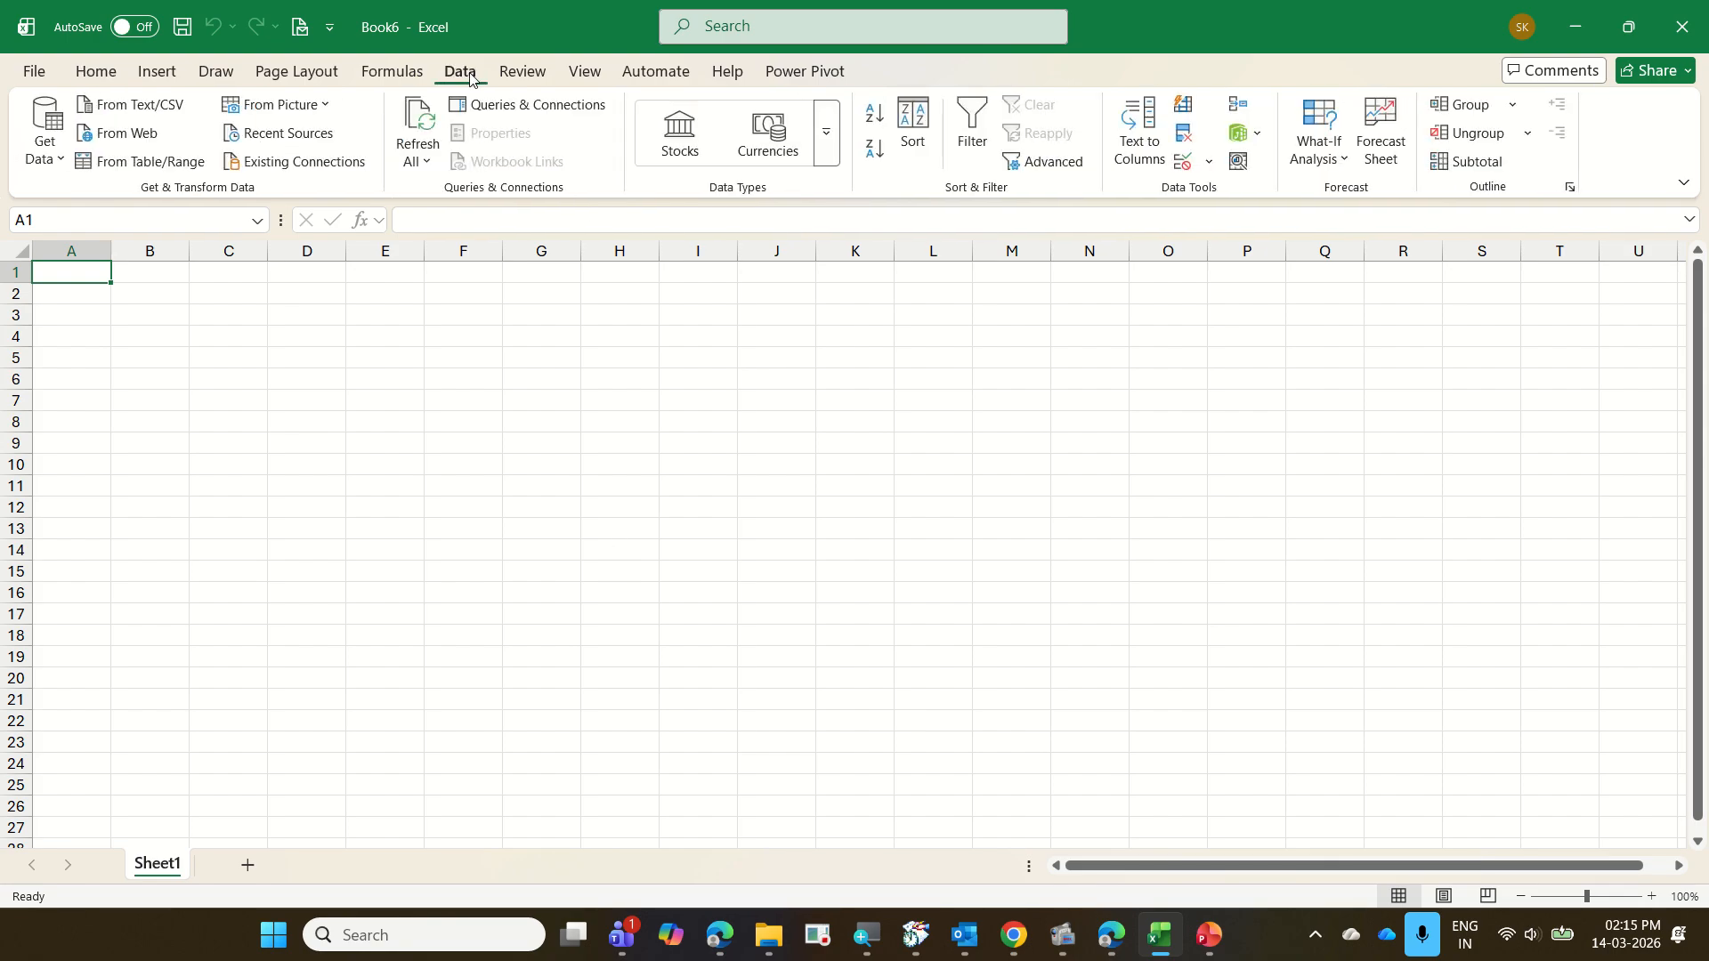
click(45, 160)
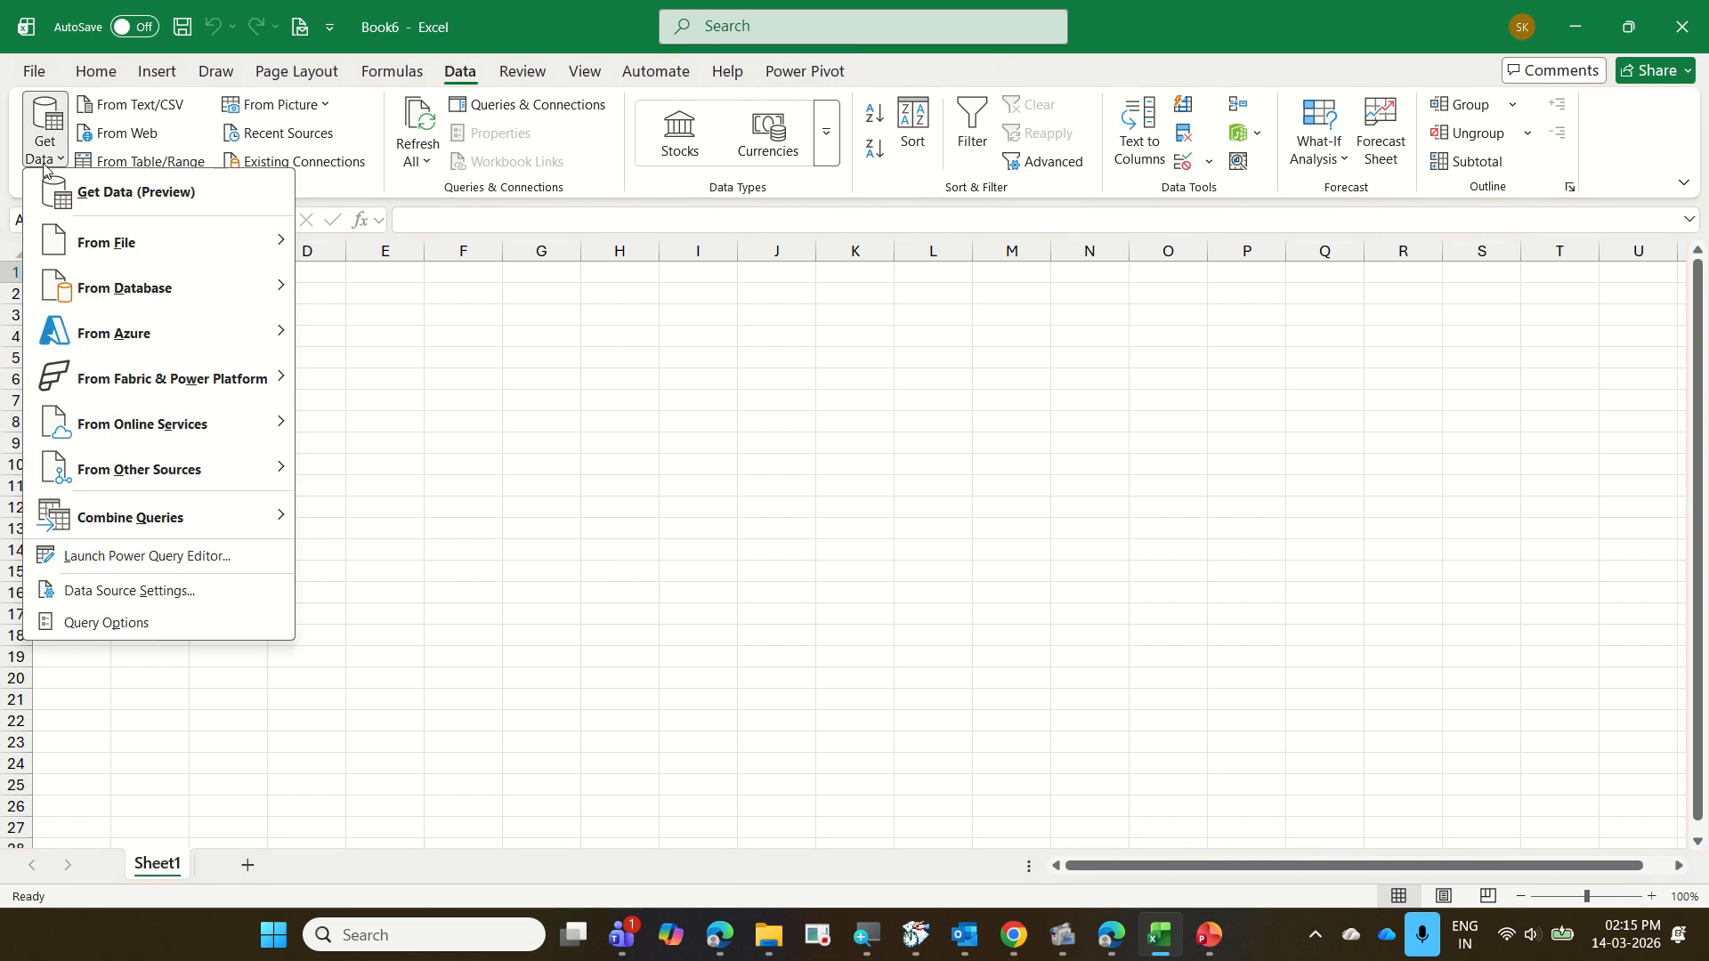
mouse_move(96, 231)
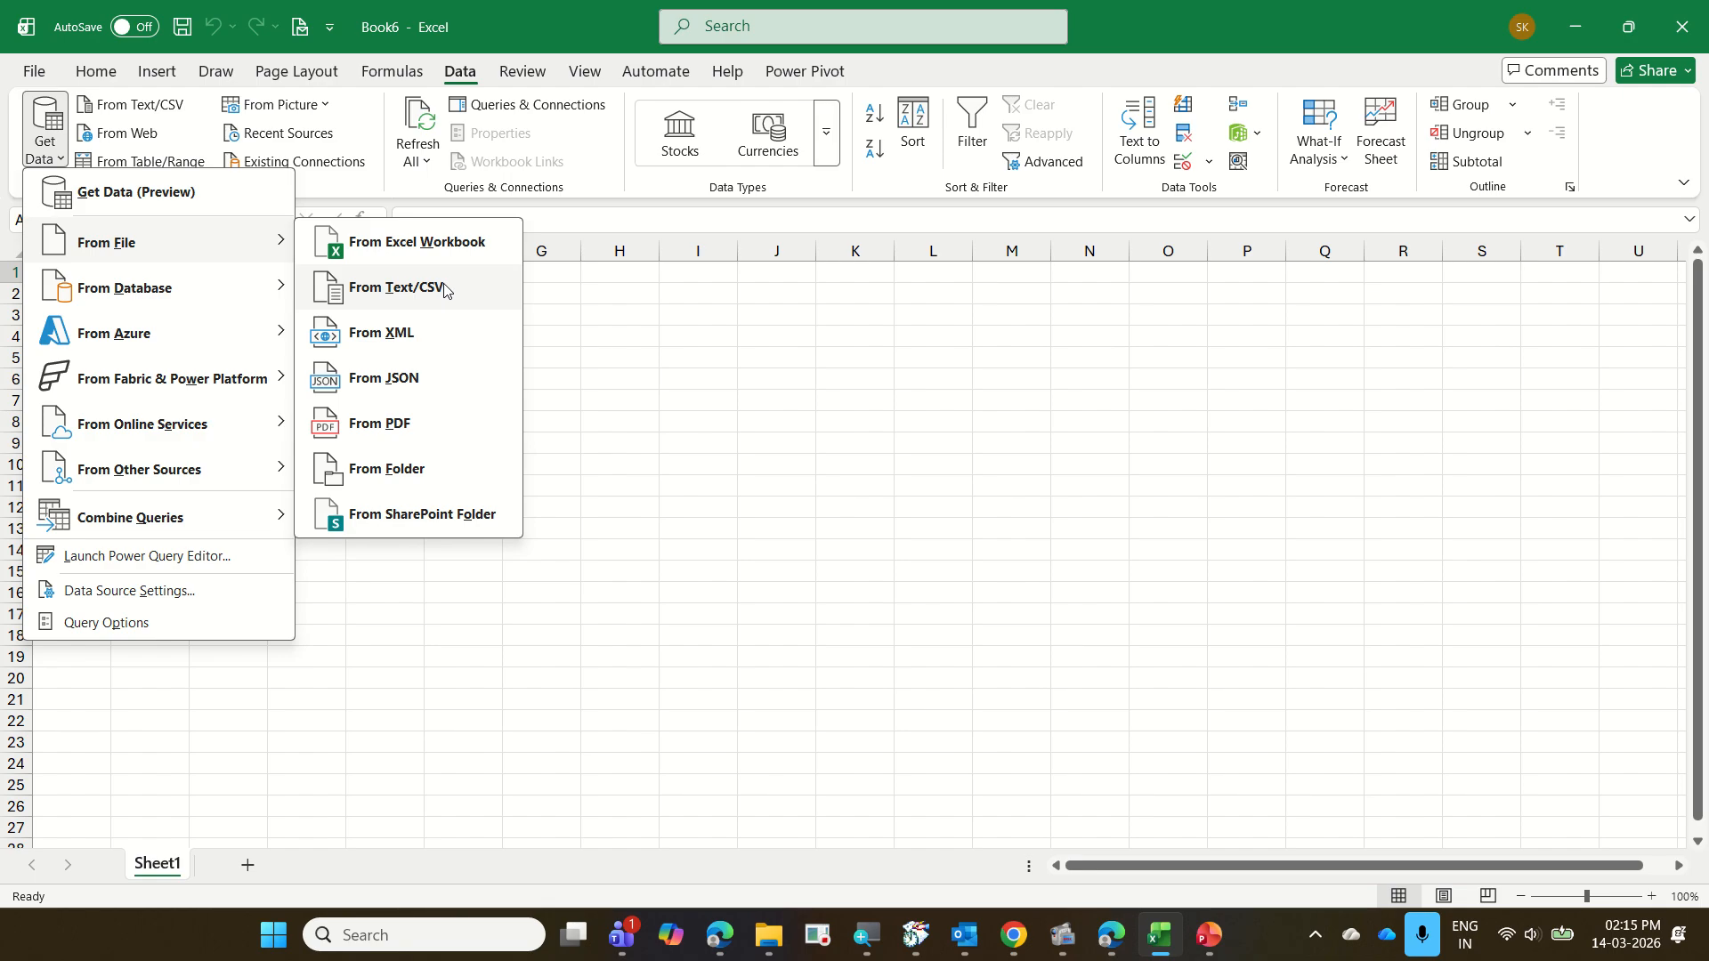
Check the order files in the 13 Orders folder in File Explorer, then return to the blank Excel workbook
click(768, 935)
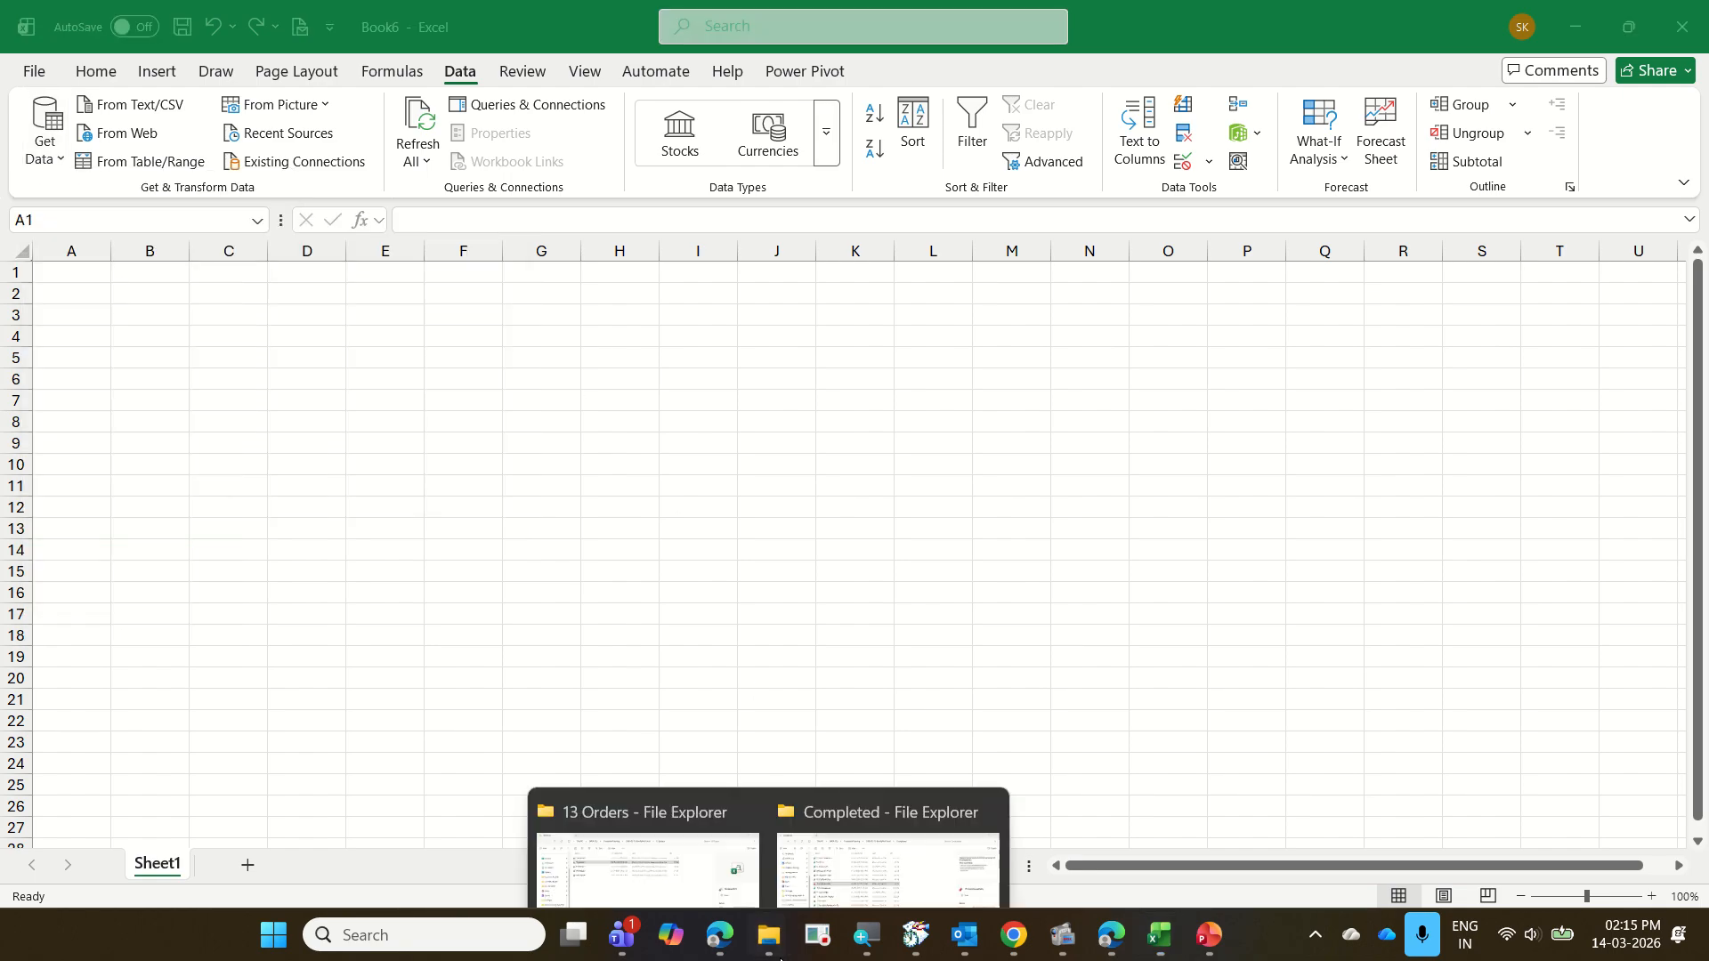
click(682, 766)
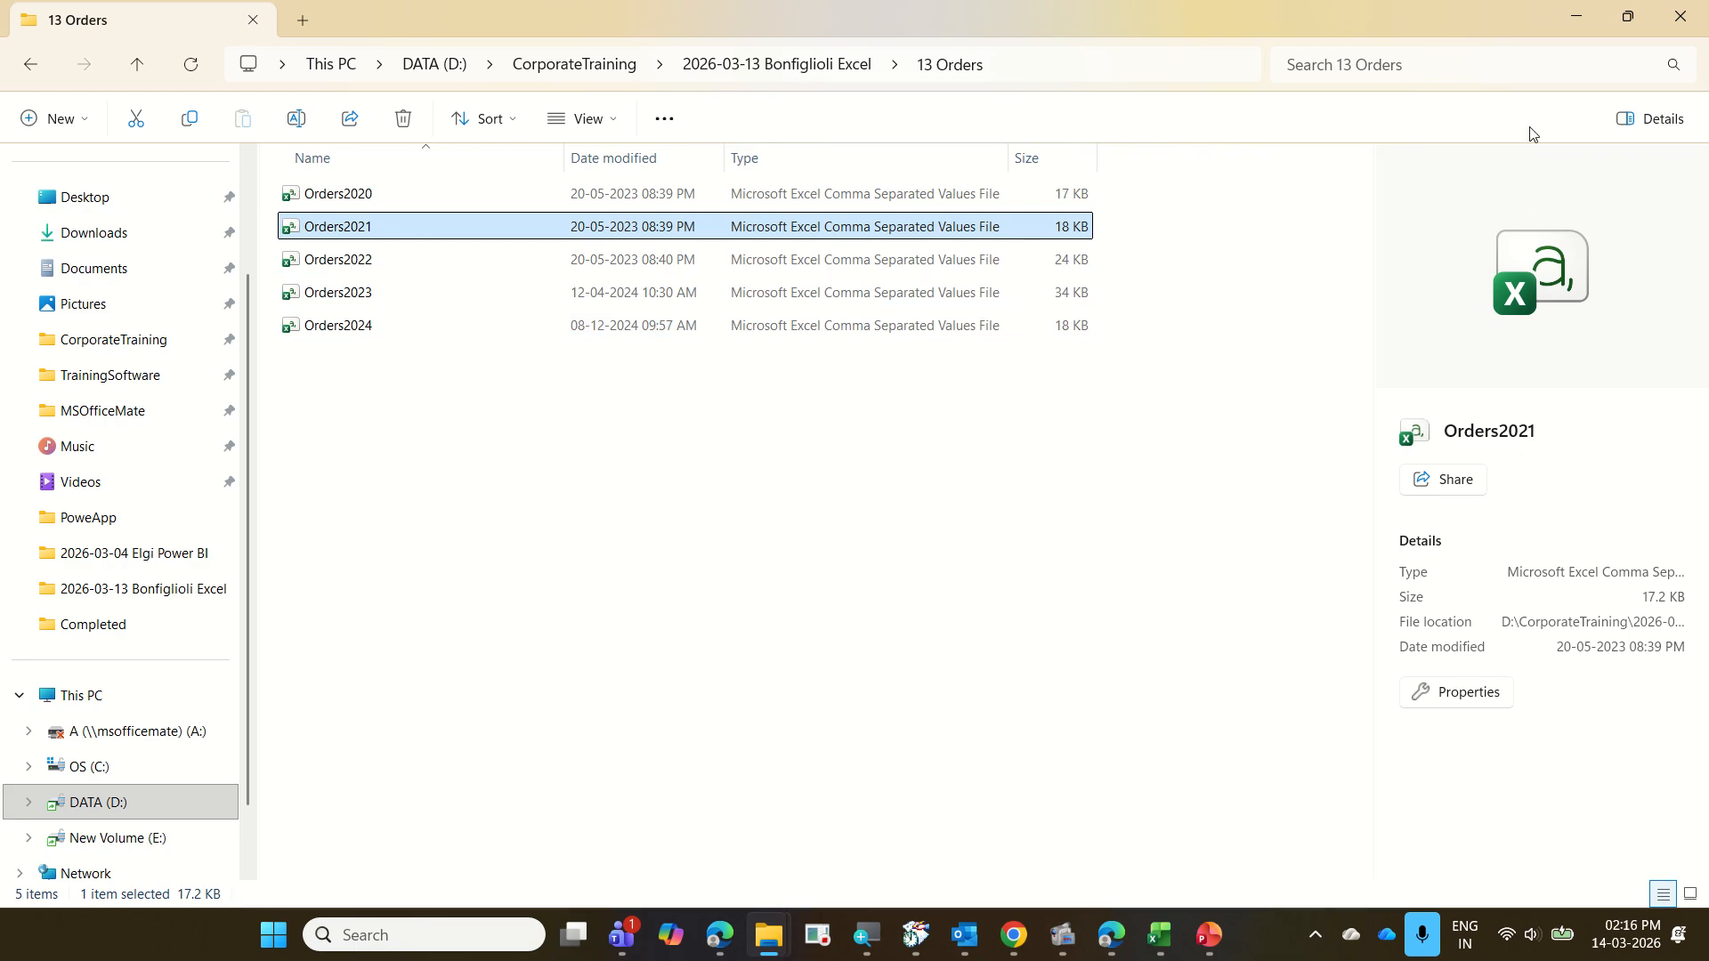
click(1570, 25)
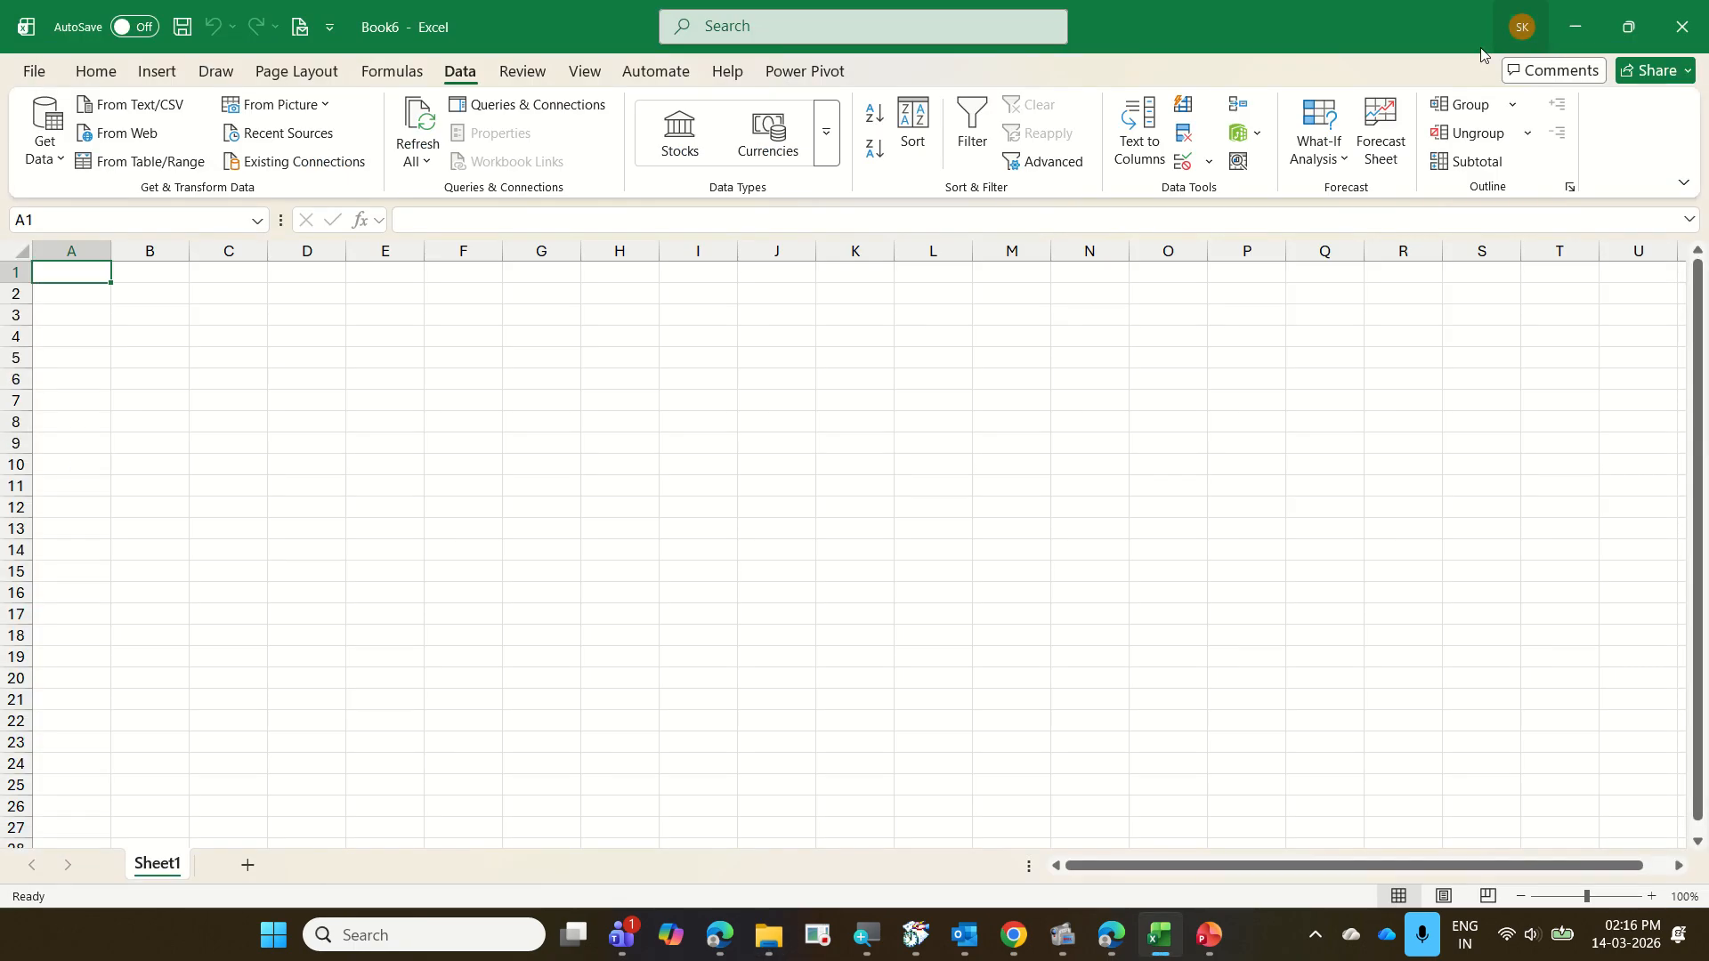
Import data from a folder, choosing the 13 Orders folder inside 2026-03-13 Bonfiglioli Excel as the source
click(57, 163)
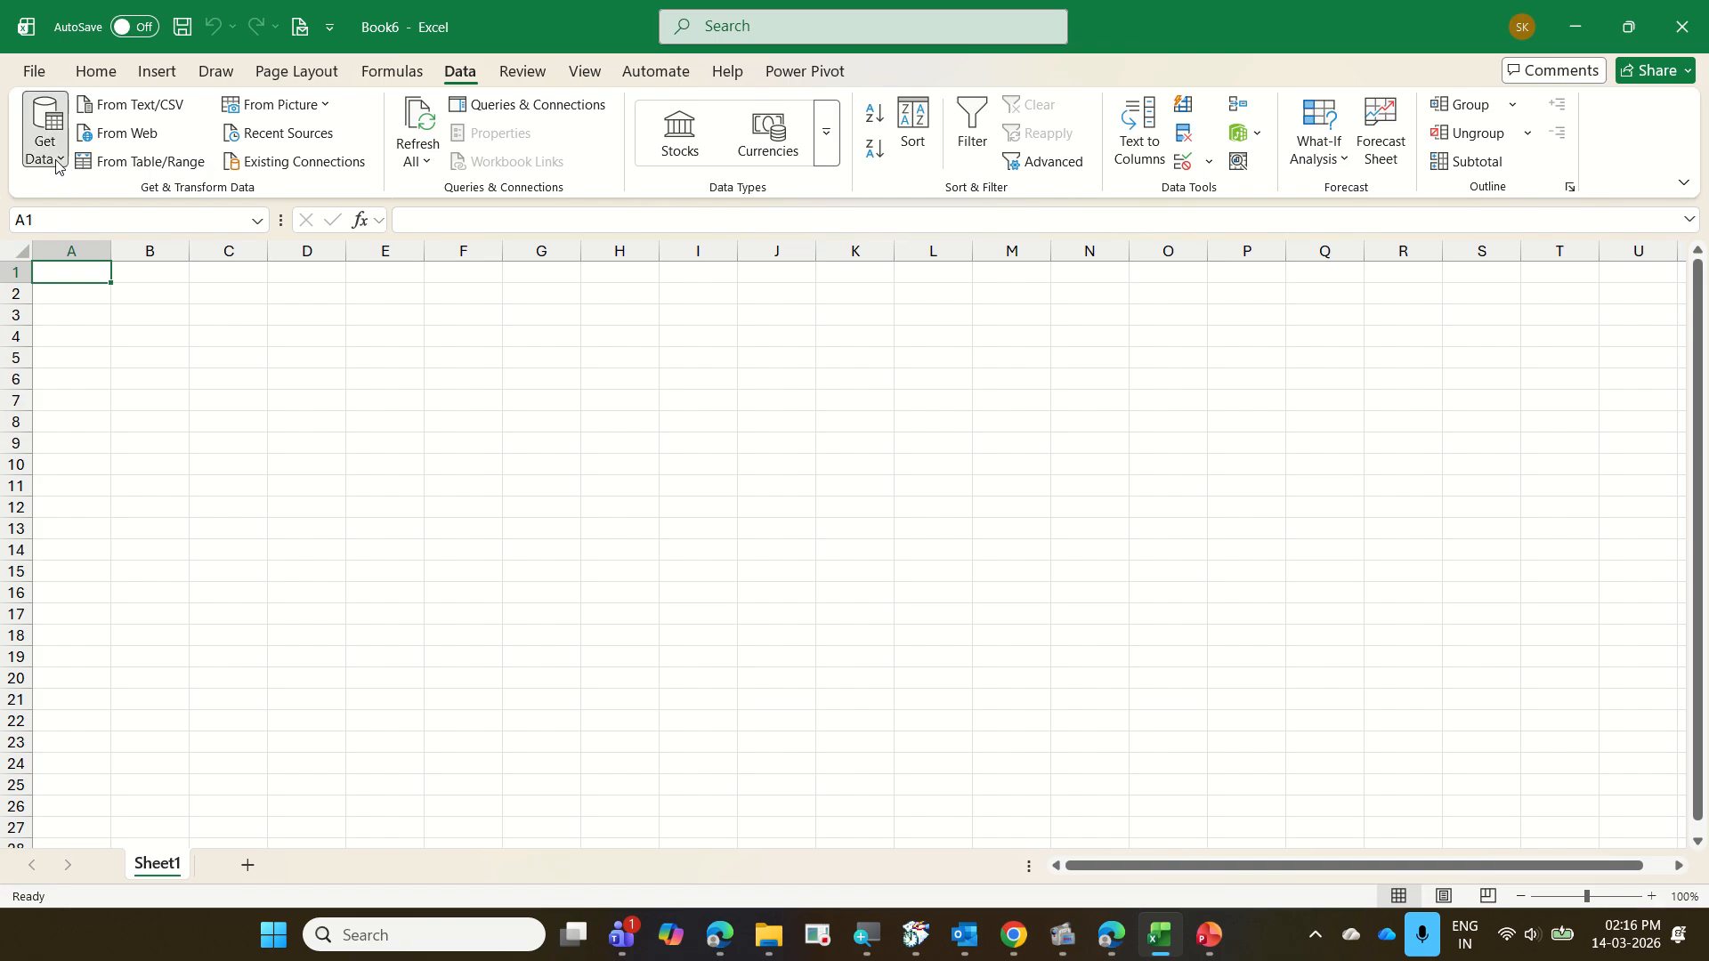
mouse_move(106, 258)
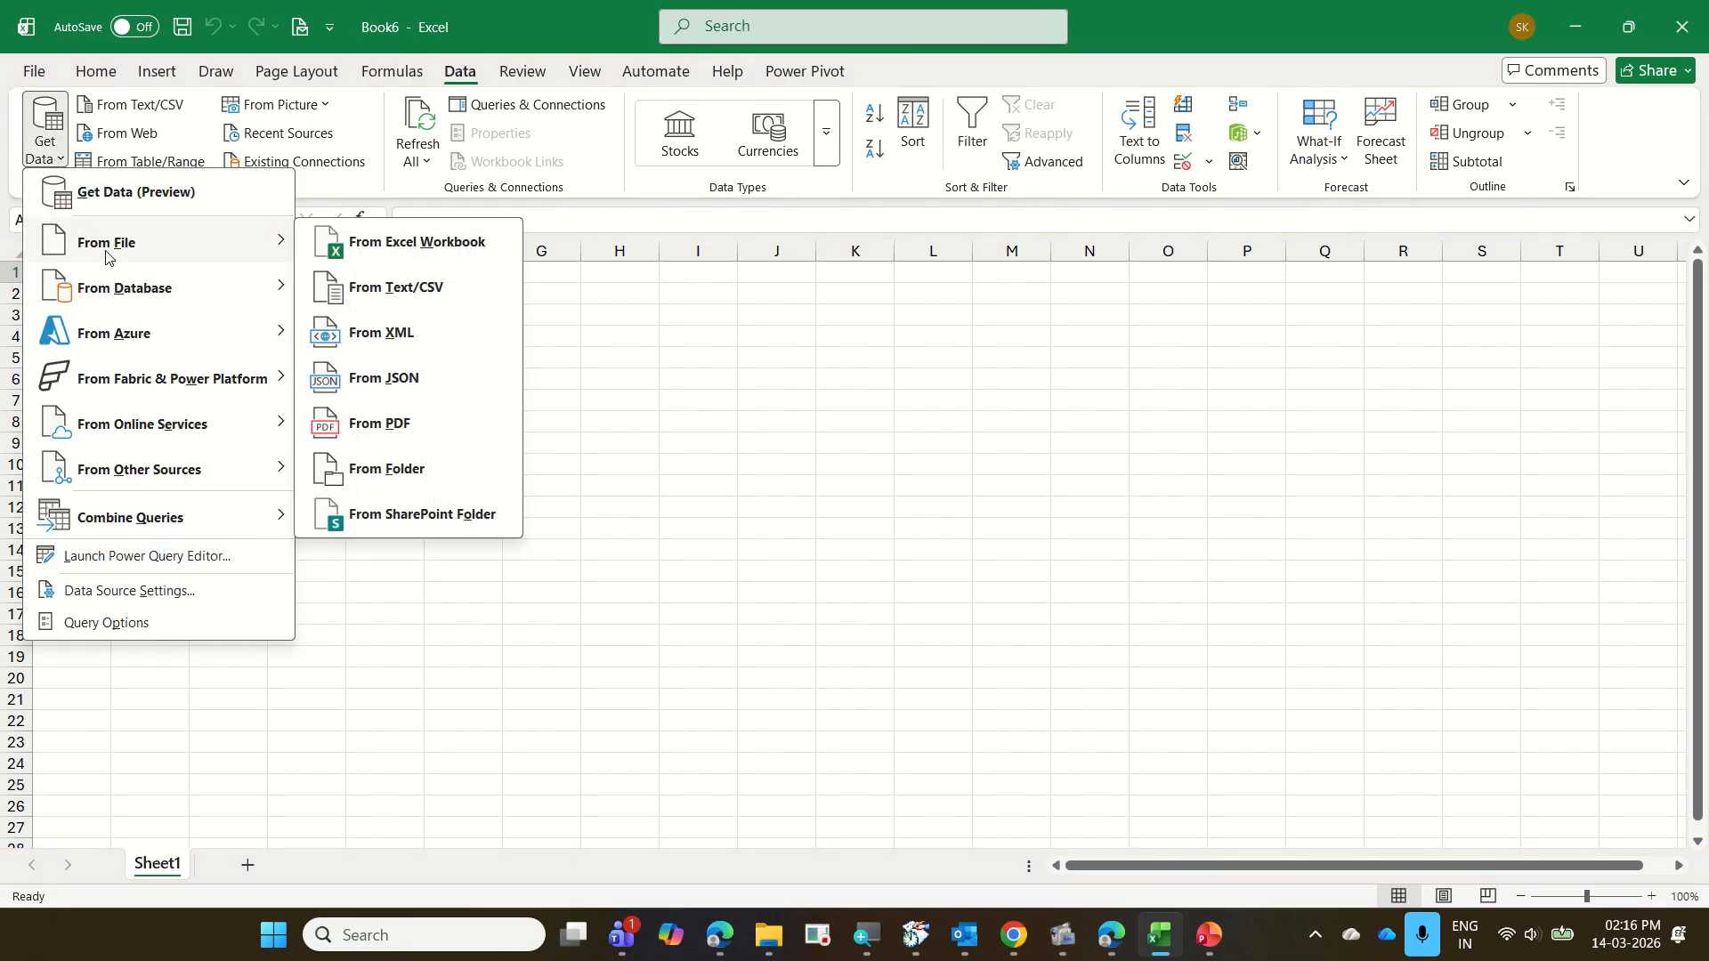
click(470, 469)
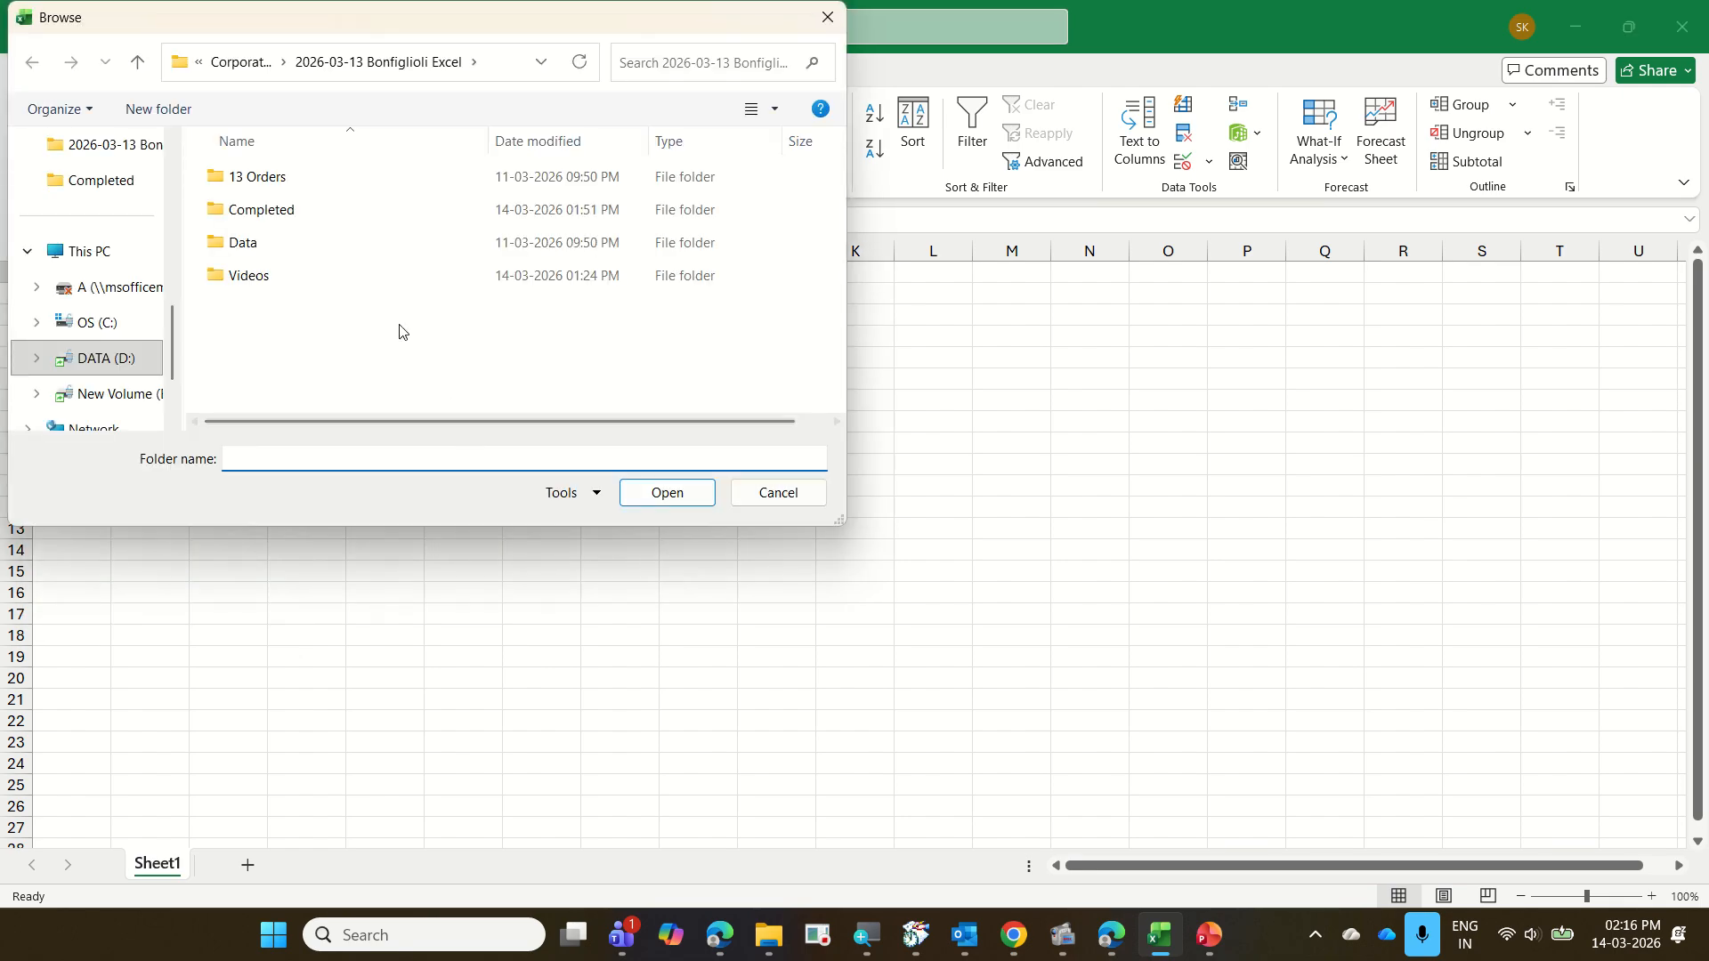
click(298, 188)
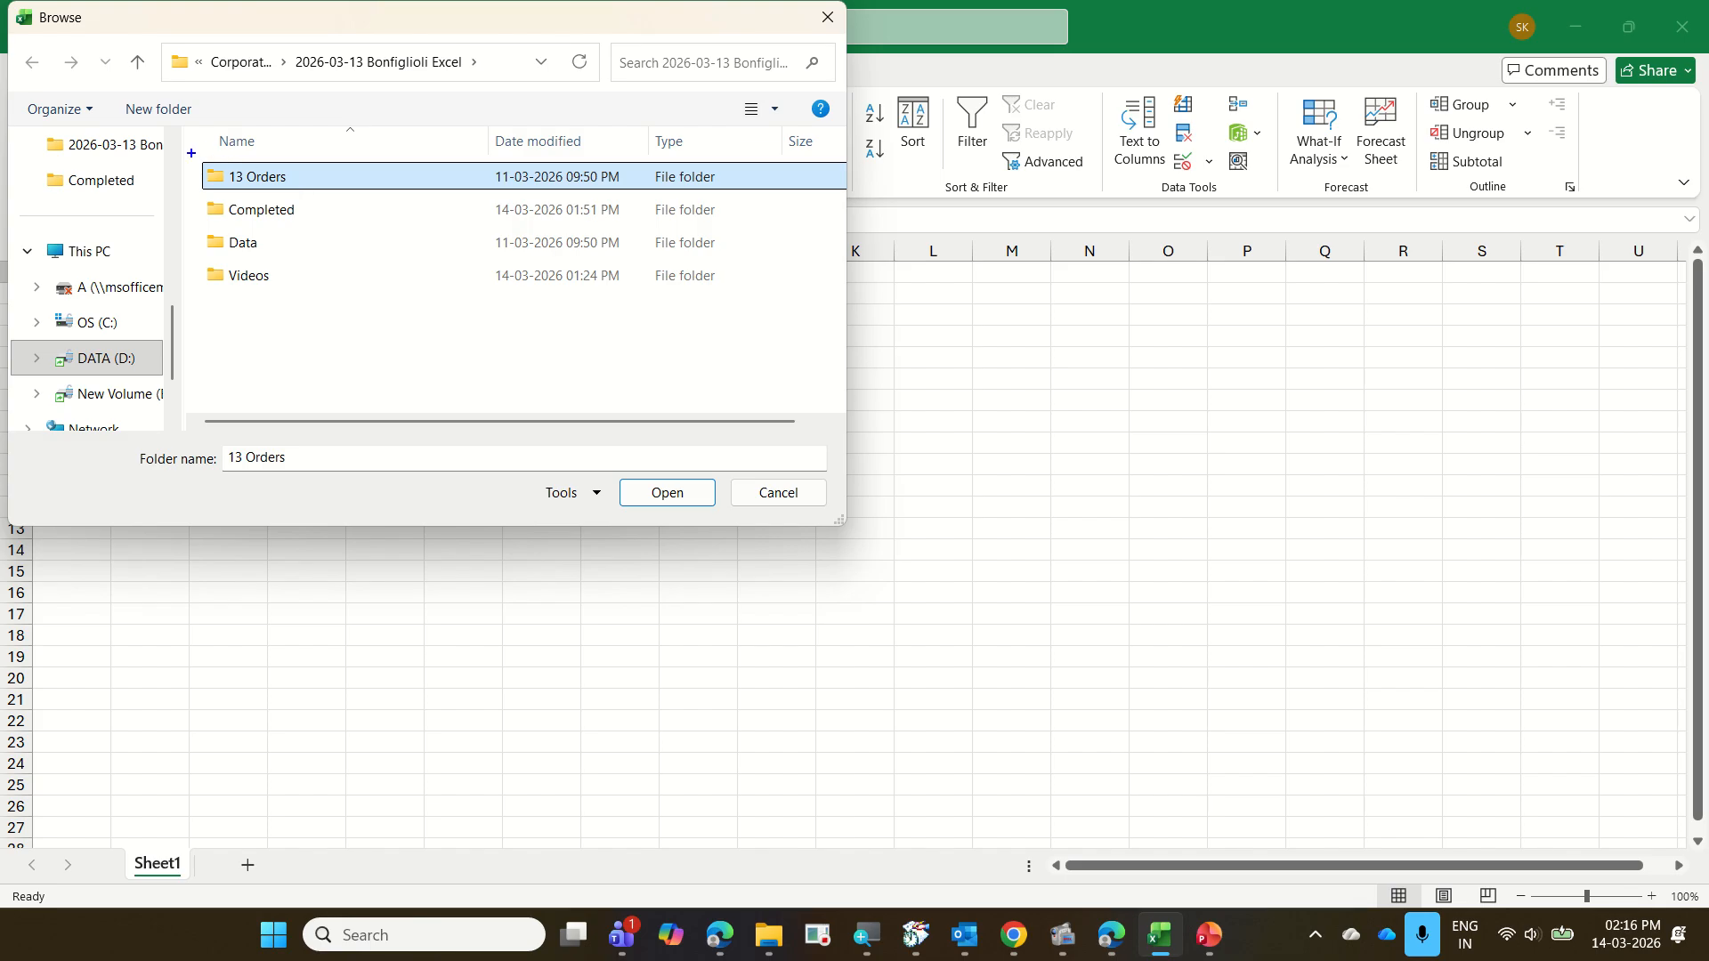
drag(191, 153, 311, 199)
key(Escape)
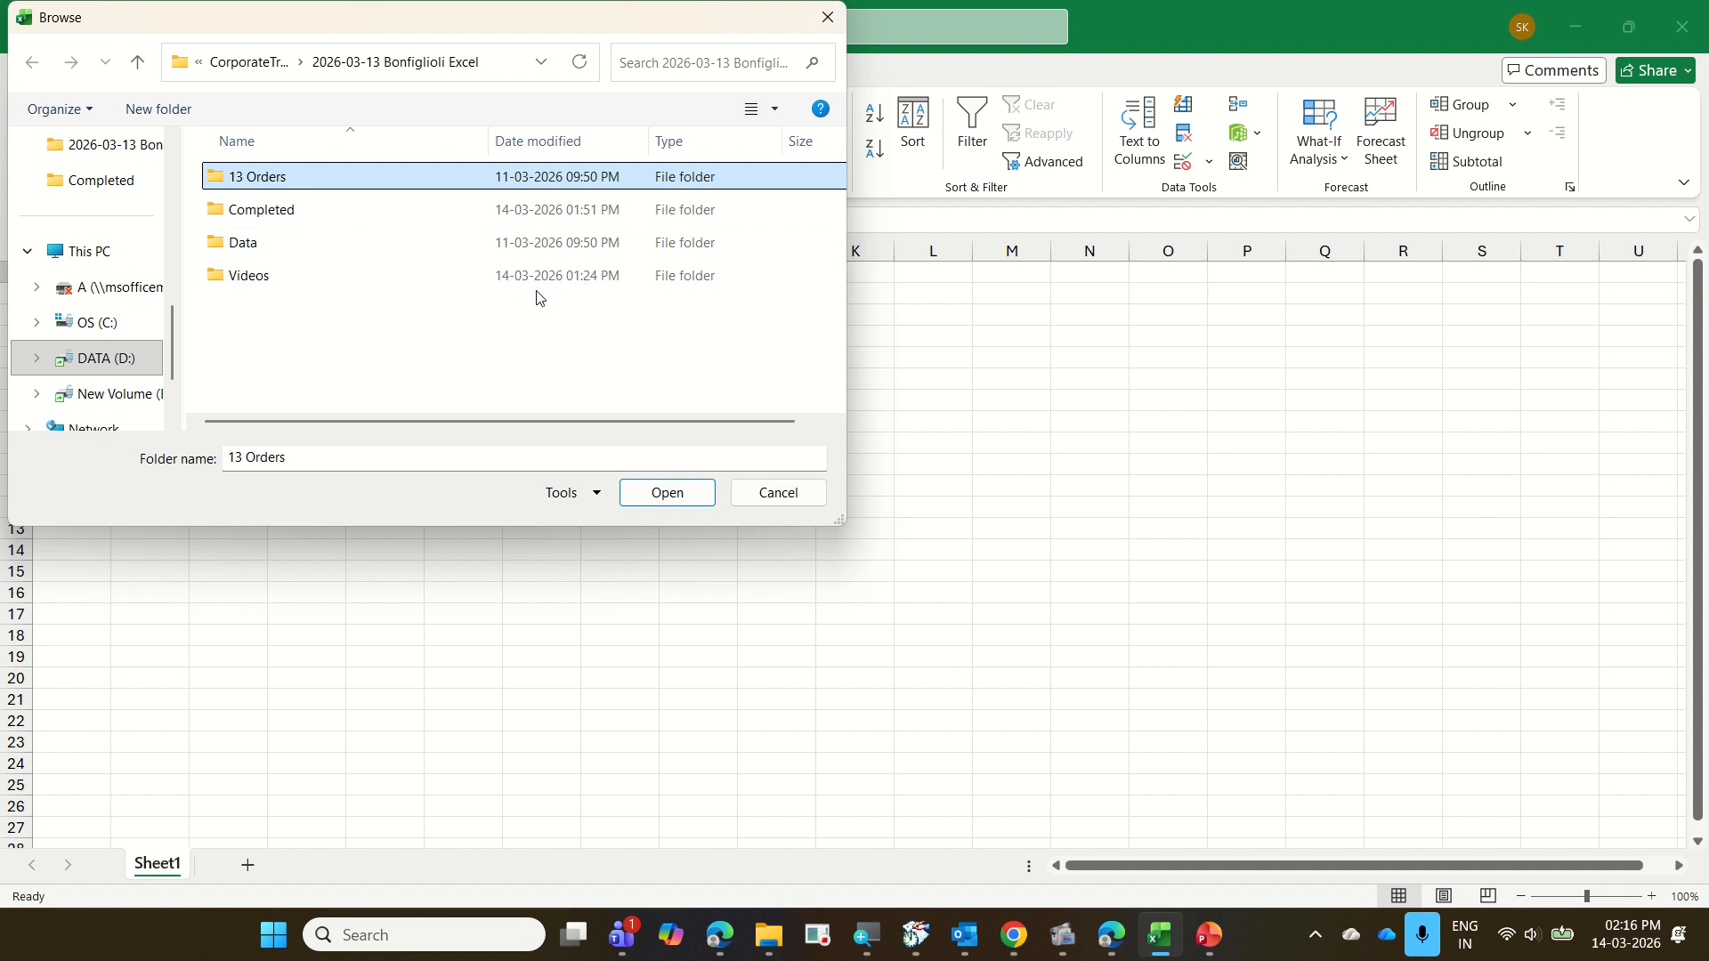
click(671, 501)
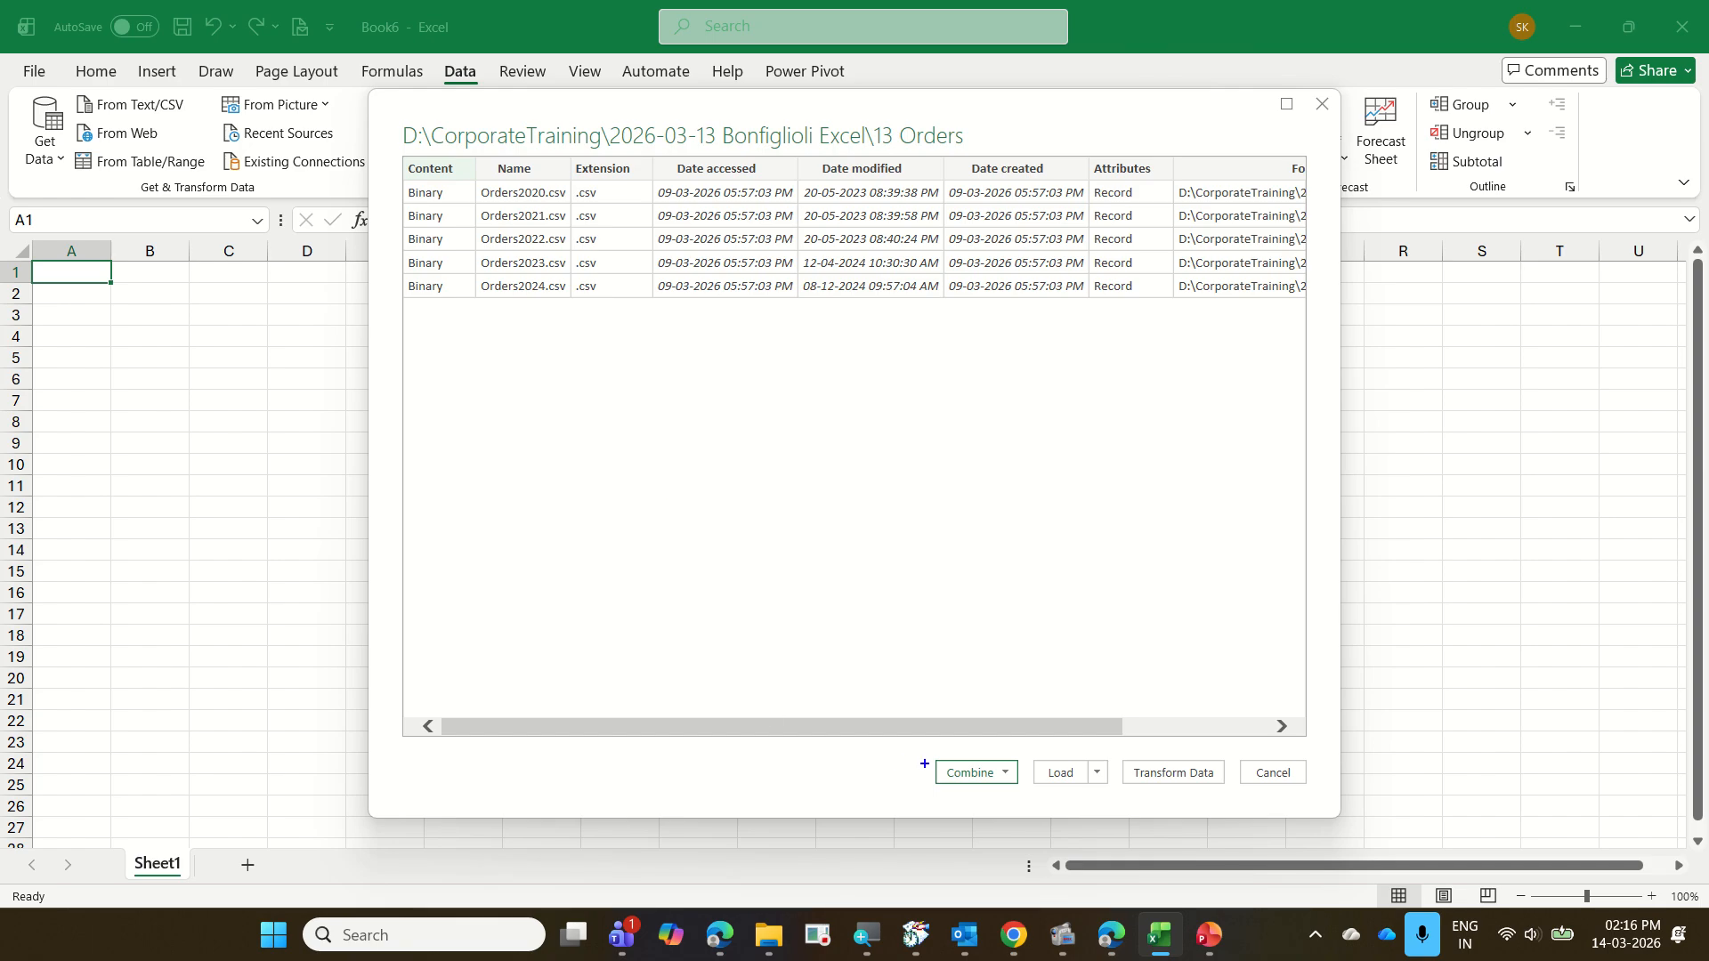
drag(922, 758, 1306, 803)
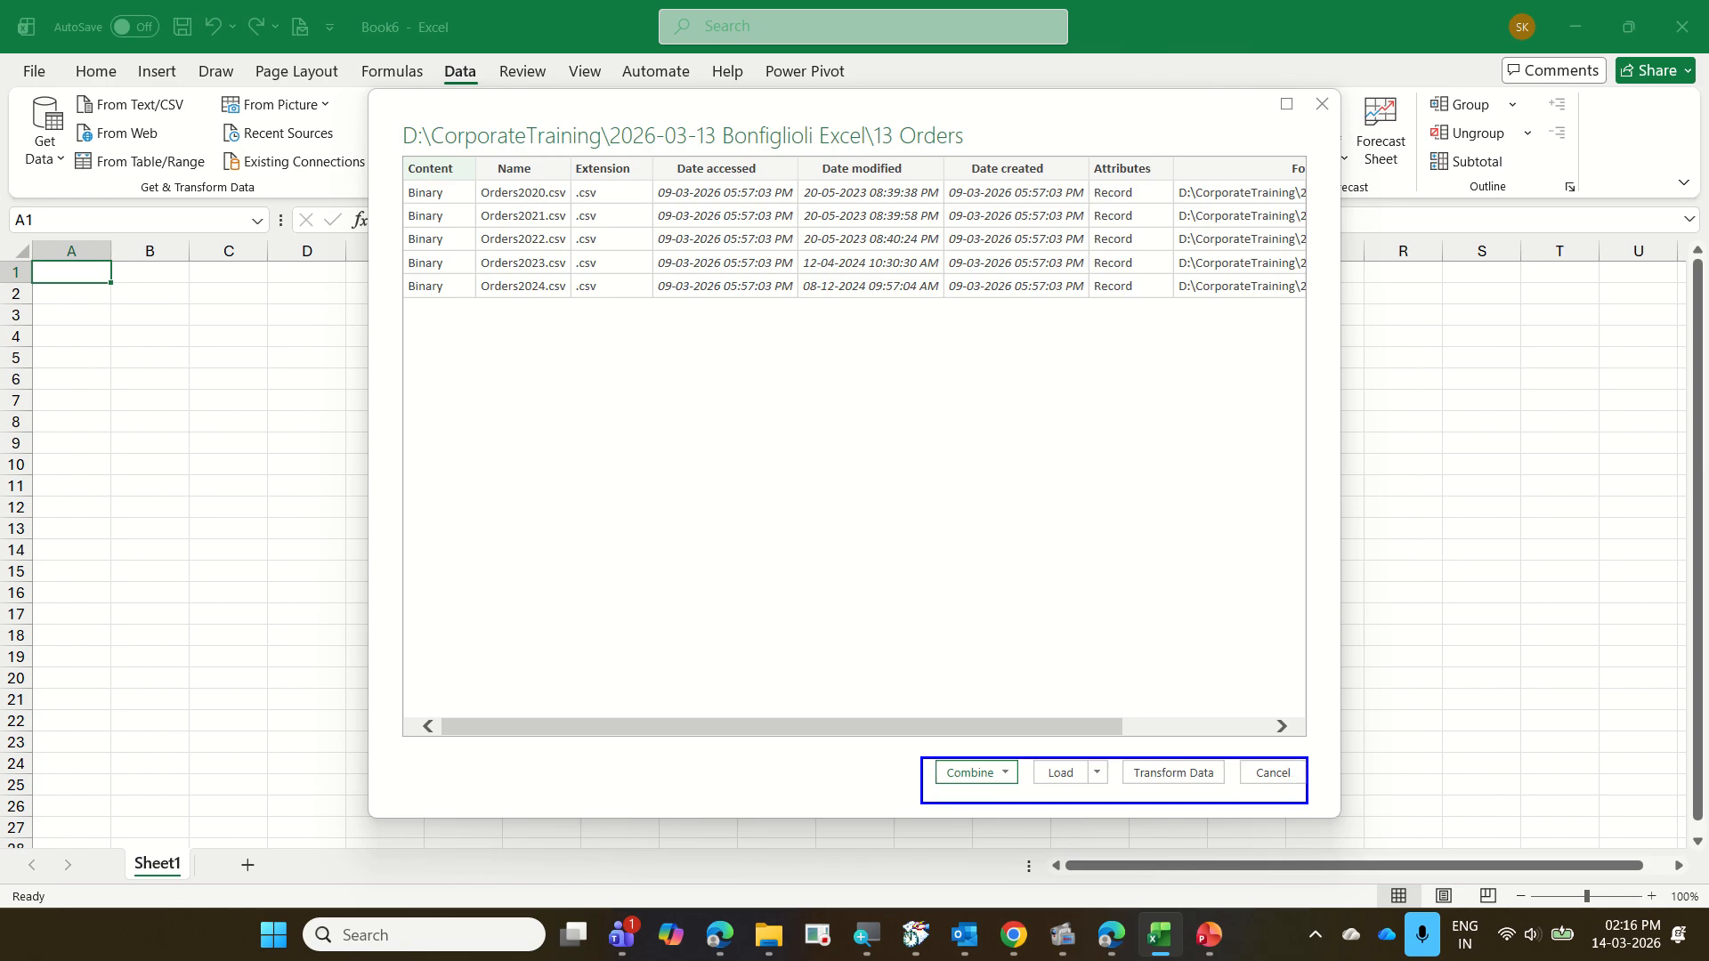
mouse_move(994, 732)
mouse_down()
mouse_move(1058, 675)
mouse_move(1135, 677)
mouse_up()
drag(1151, 737, 1225, 656)
drag(1260, 739, 1359, 610)
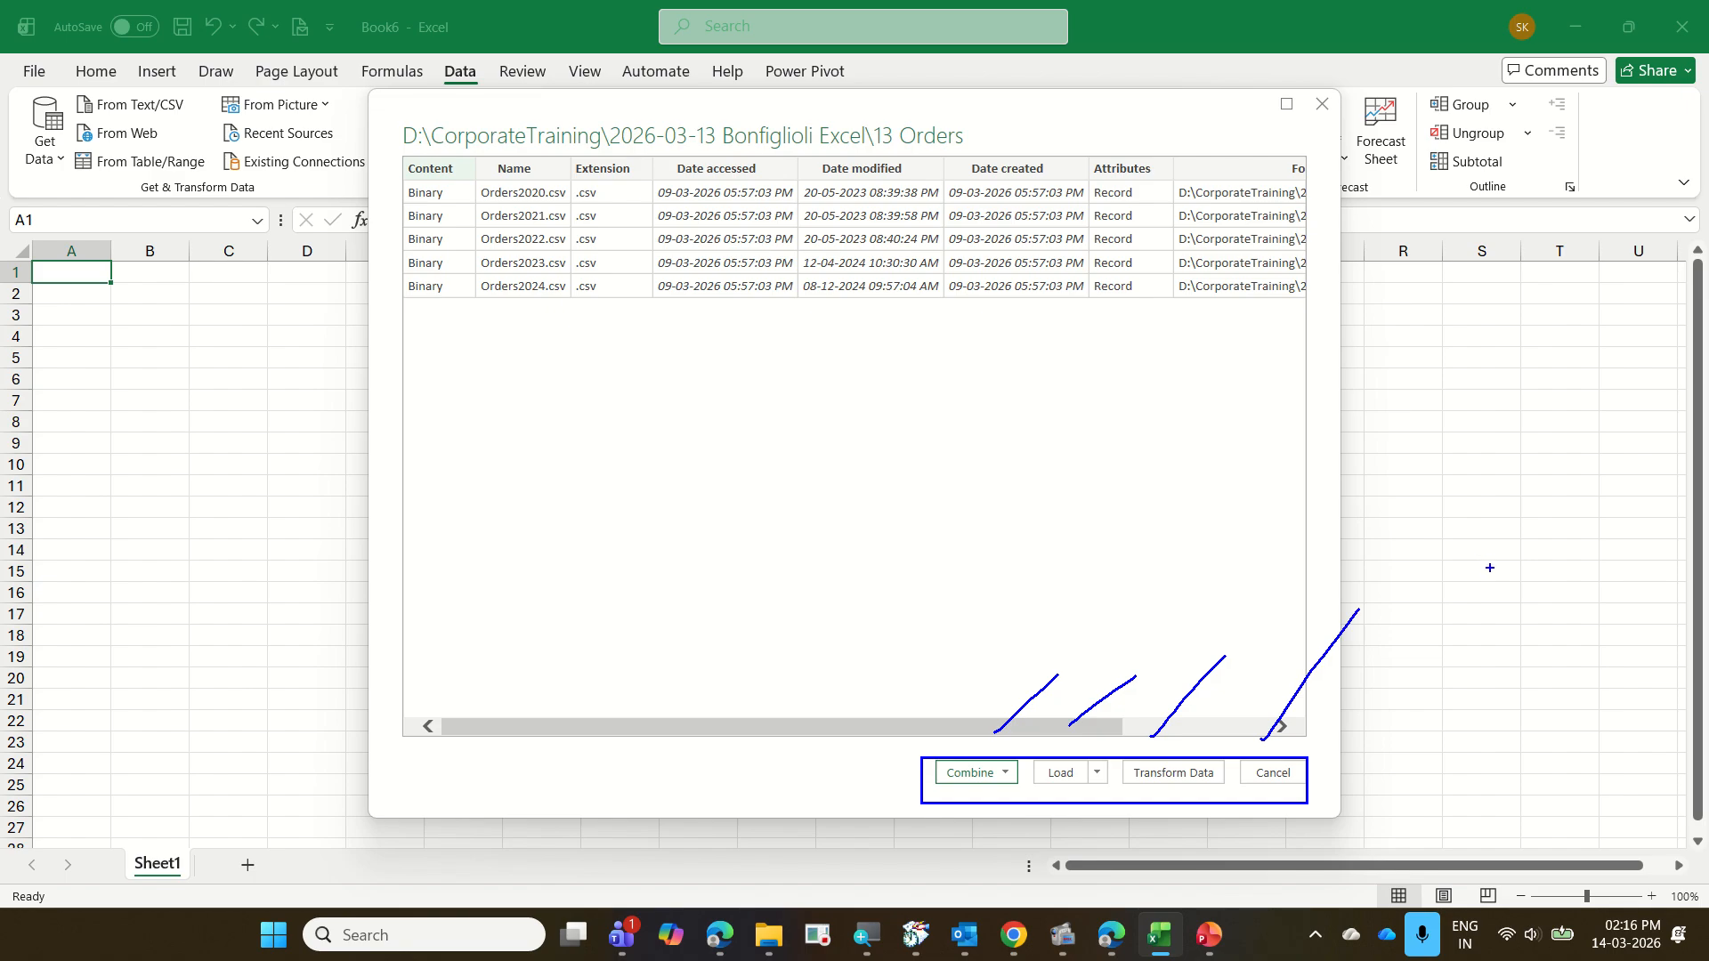
mouse_move(941, 791)
mouse_down()
mouse_move(1028, 746)
mouse_move(925, 801)
mouse_up()
mouse_move(1123, 799)
mouse_down()
mouse_move(1246, 759)
mouse_move(1177, 807)
mouse_move(1210, 807)
mouse_up()
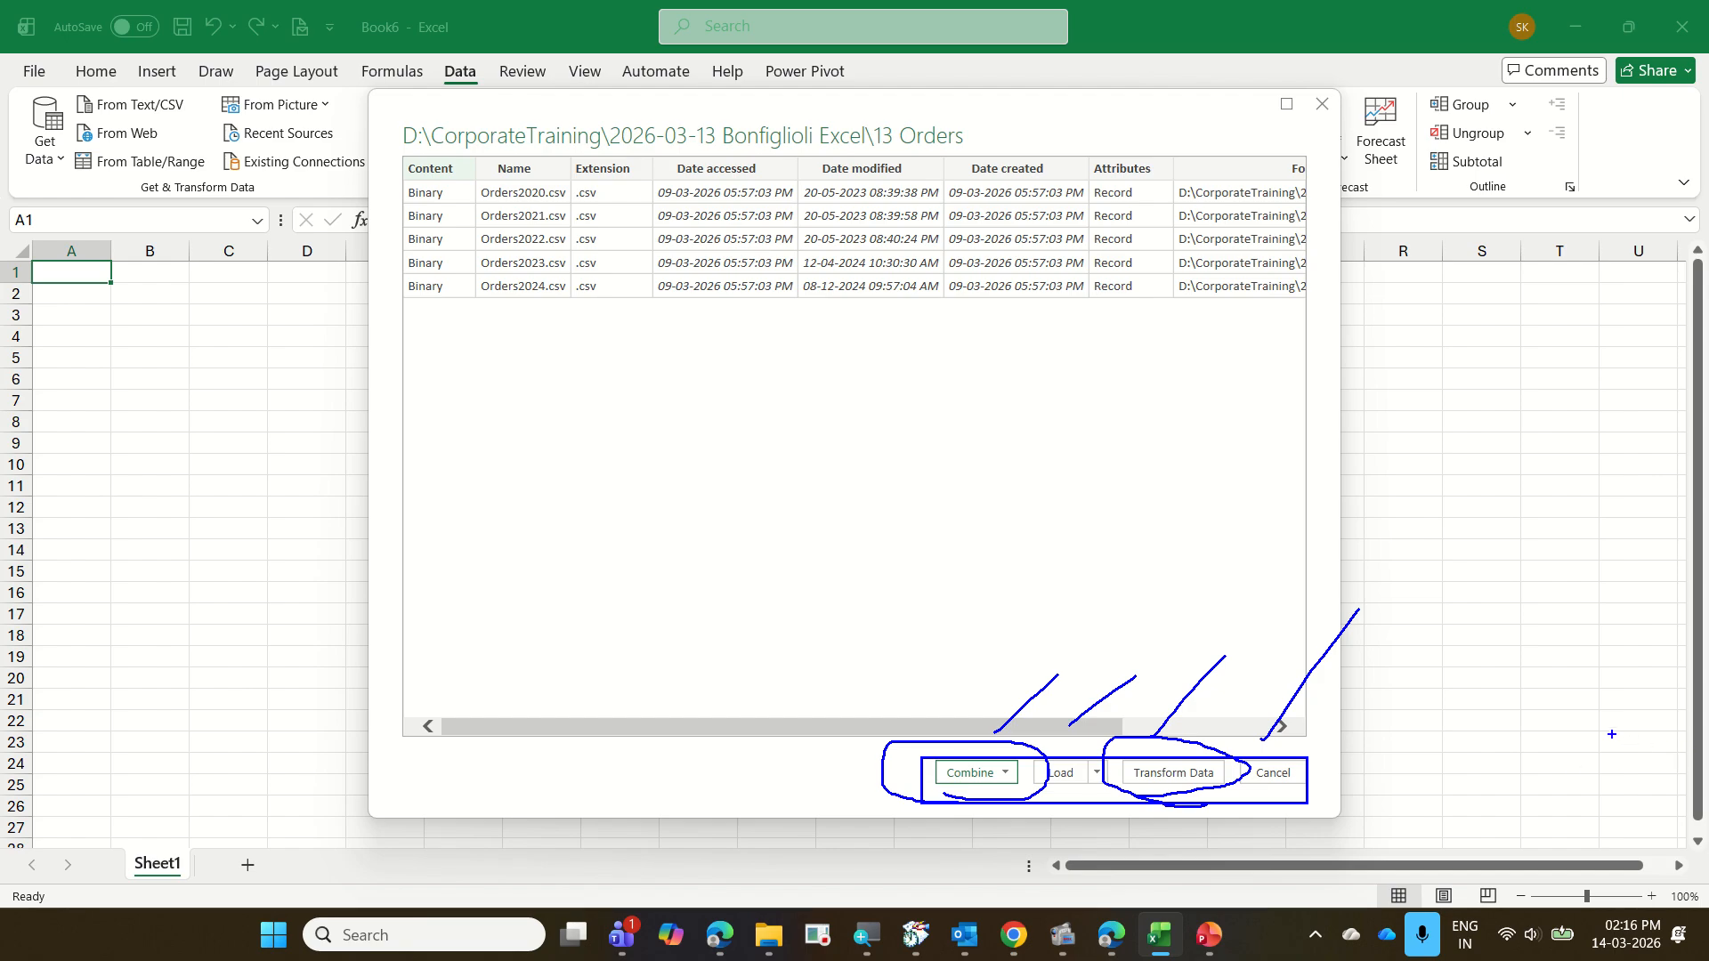
key(e)
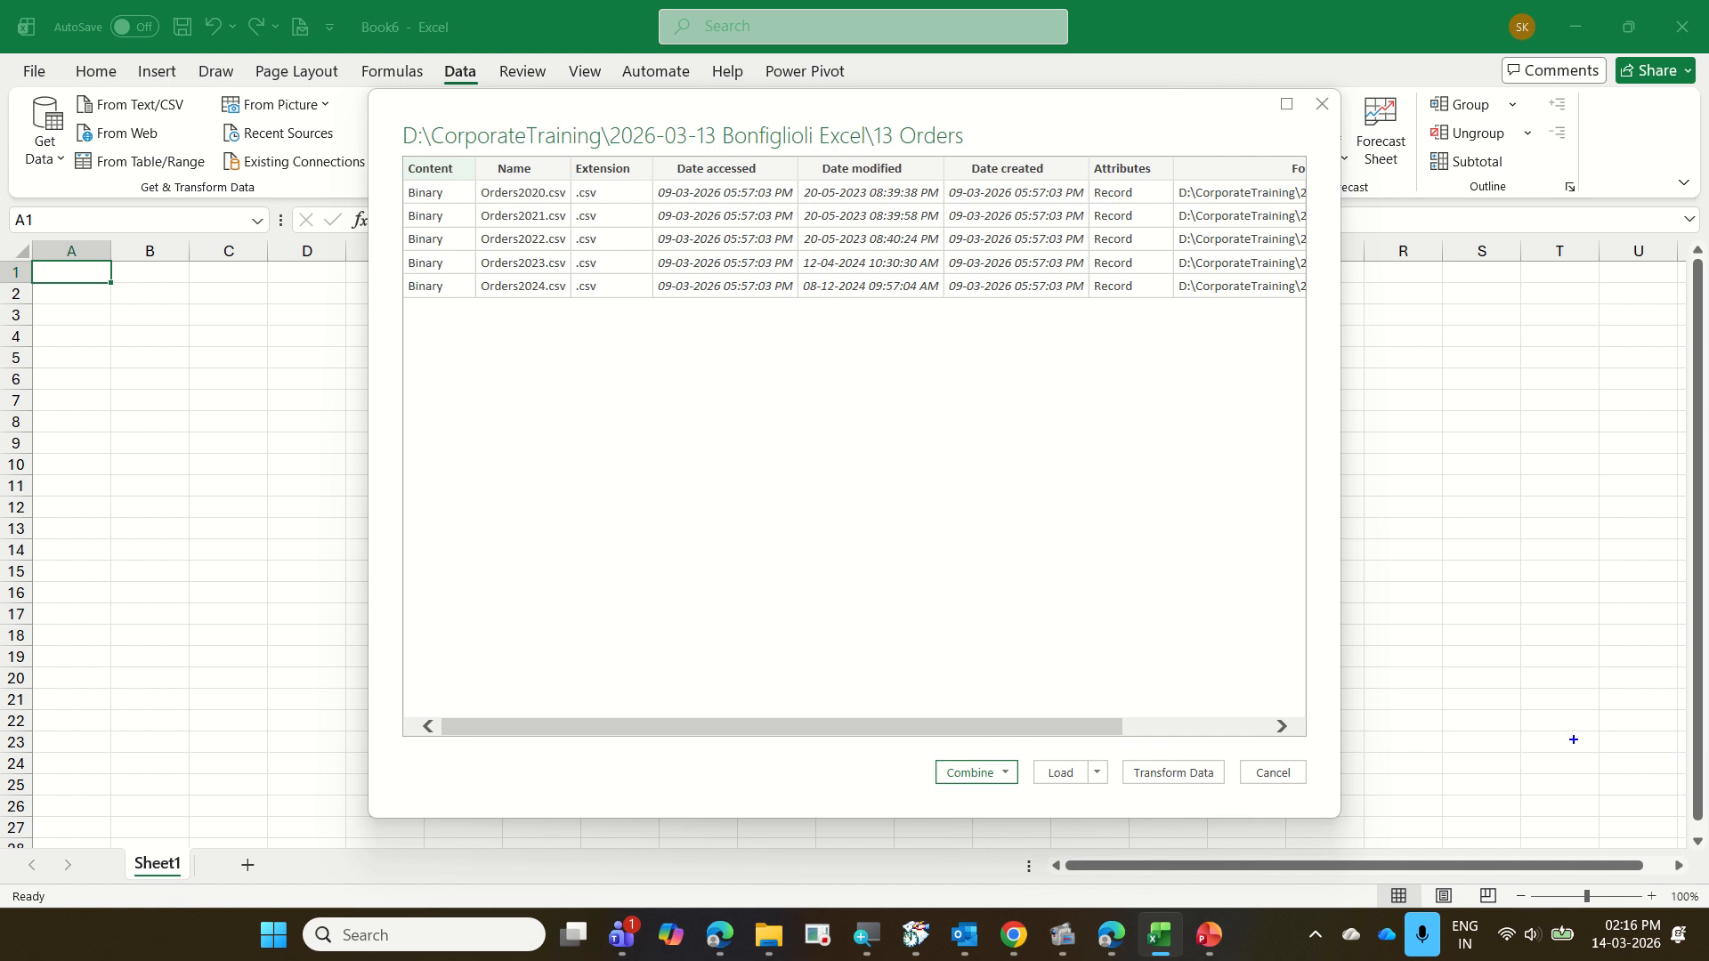
mouse_move(1111, 757)
mouse_down()
mouse_move(1229, 799)
mouse_move(1239, 690)
mouse_up()
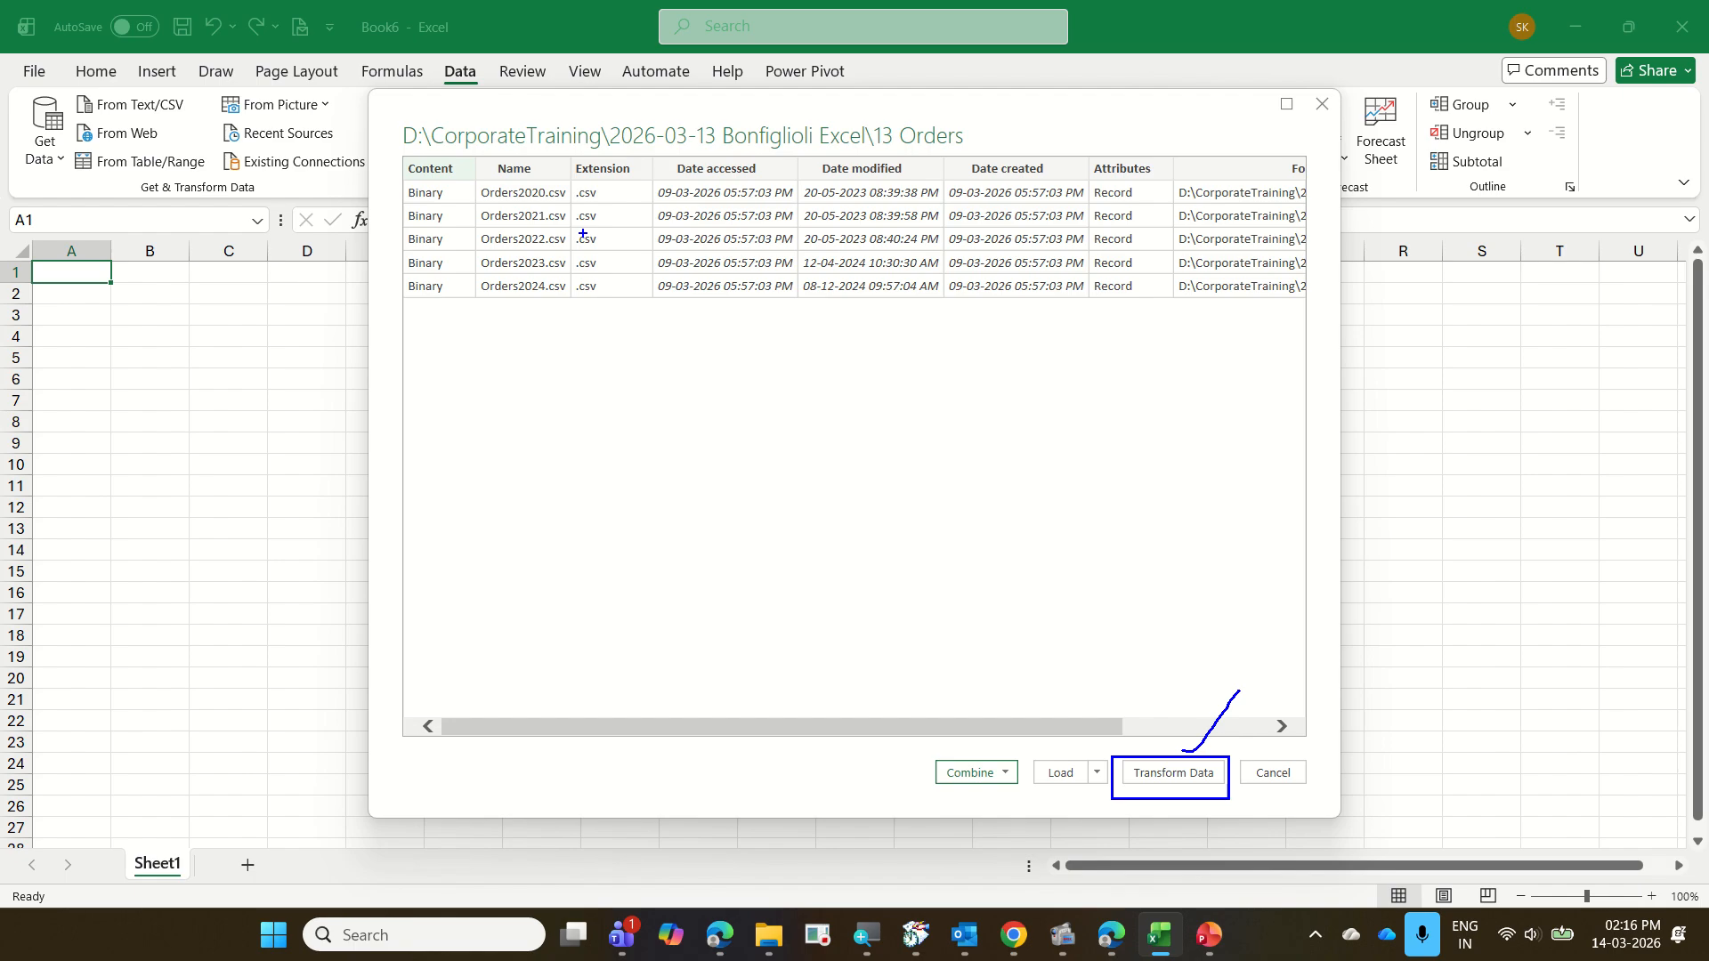
drag(500, 309, 582, 257)
drag(538, 332, 552, 405)
mouse_move(1116, 809)
mouse_down()
mouse_move(1259, 781)
mouse_move(1105, 766)
mouse_move(1168, 805)
mouse_up()
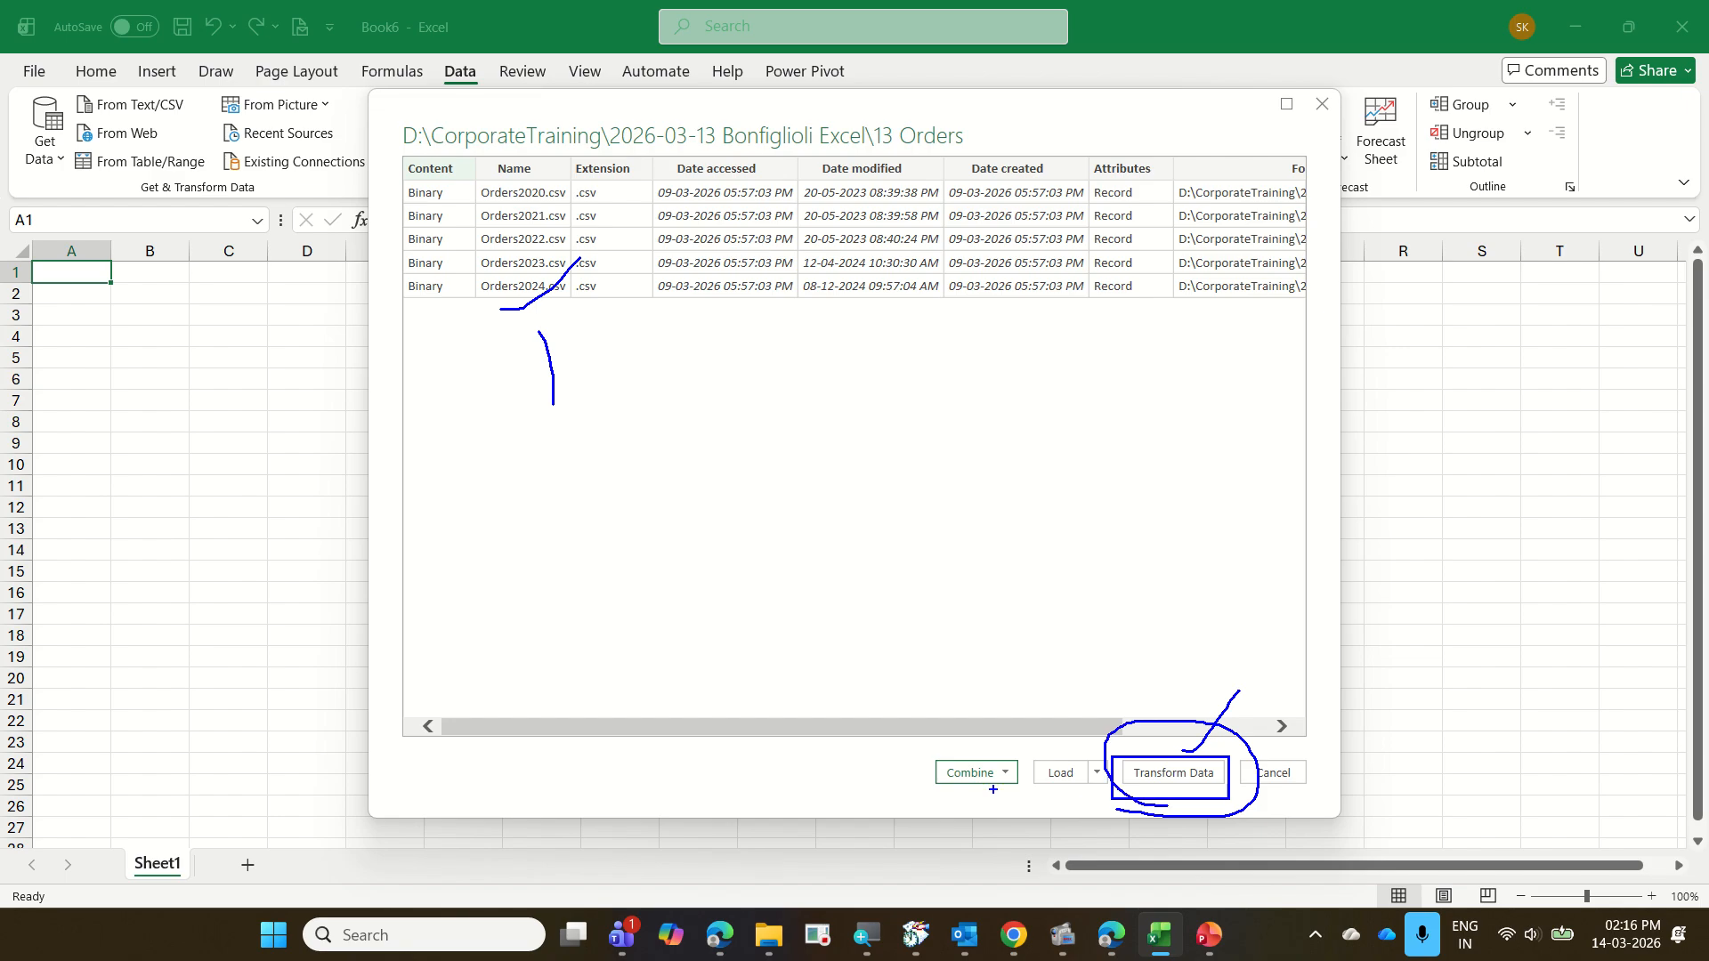
drag(942, 778, 966, 773)
key(Escape)
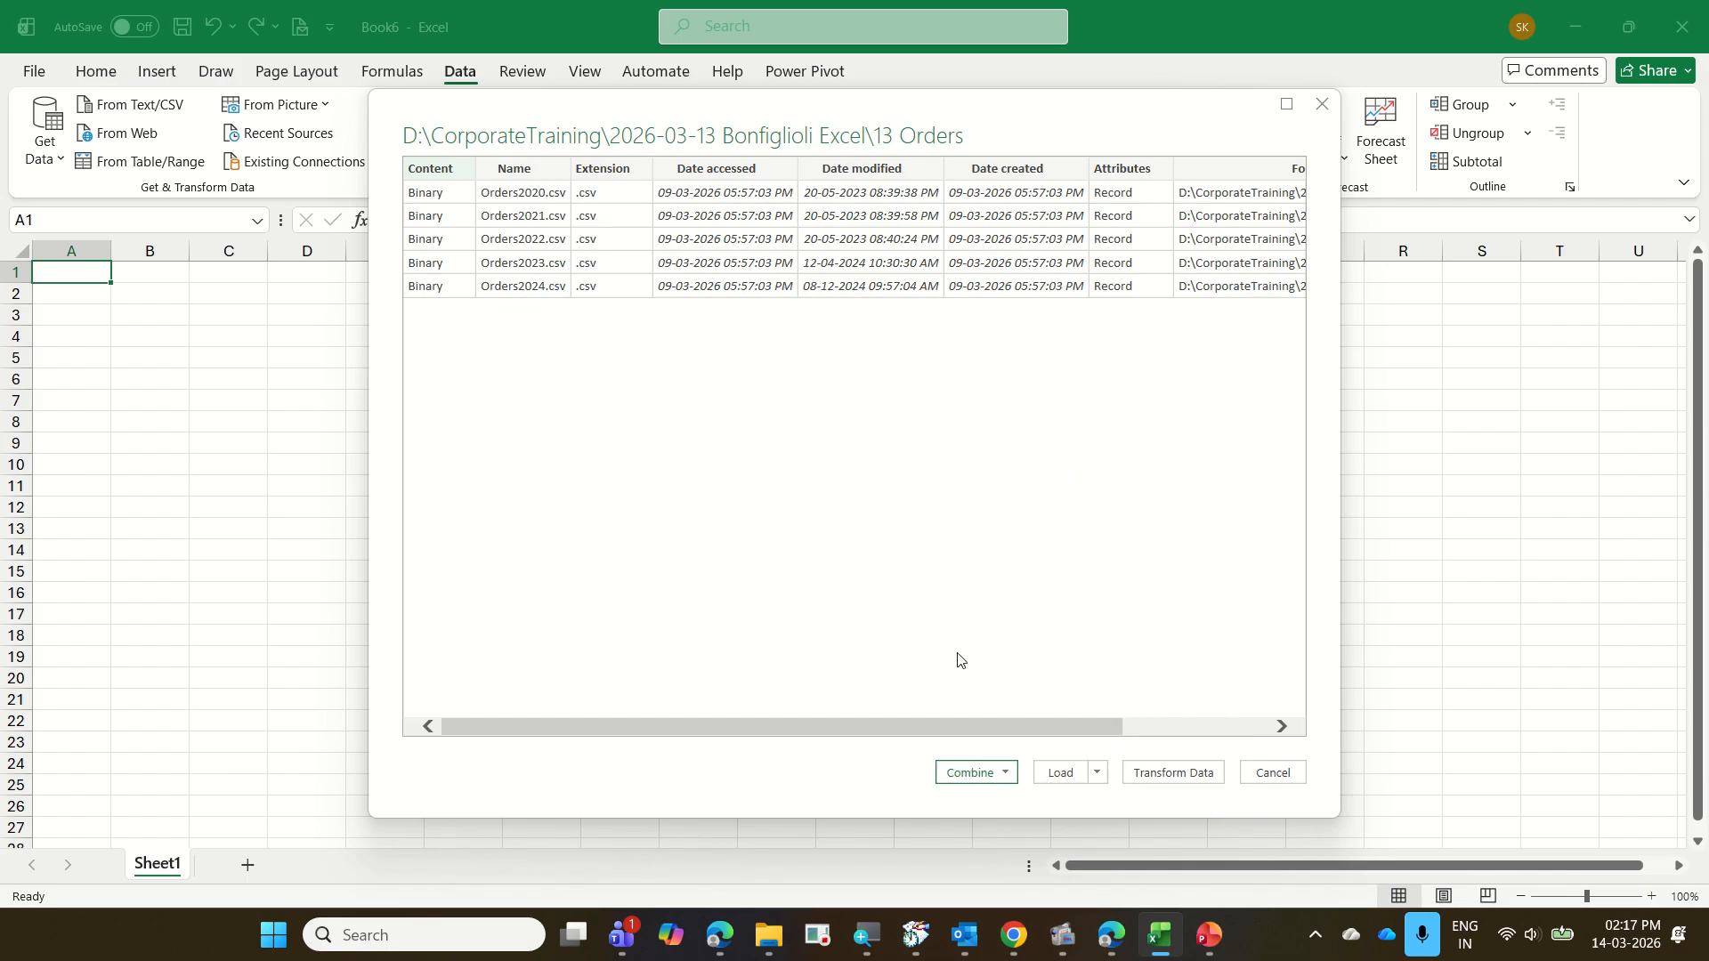
Choose to transform the 13 Orders file list in the Power Query Editor instead of loading or combining it directly
click(1169, 774)
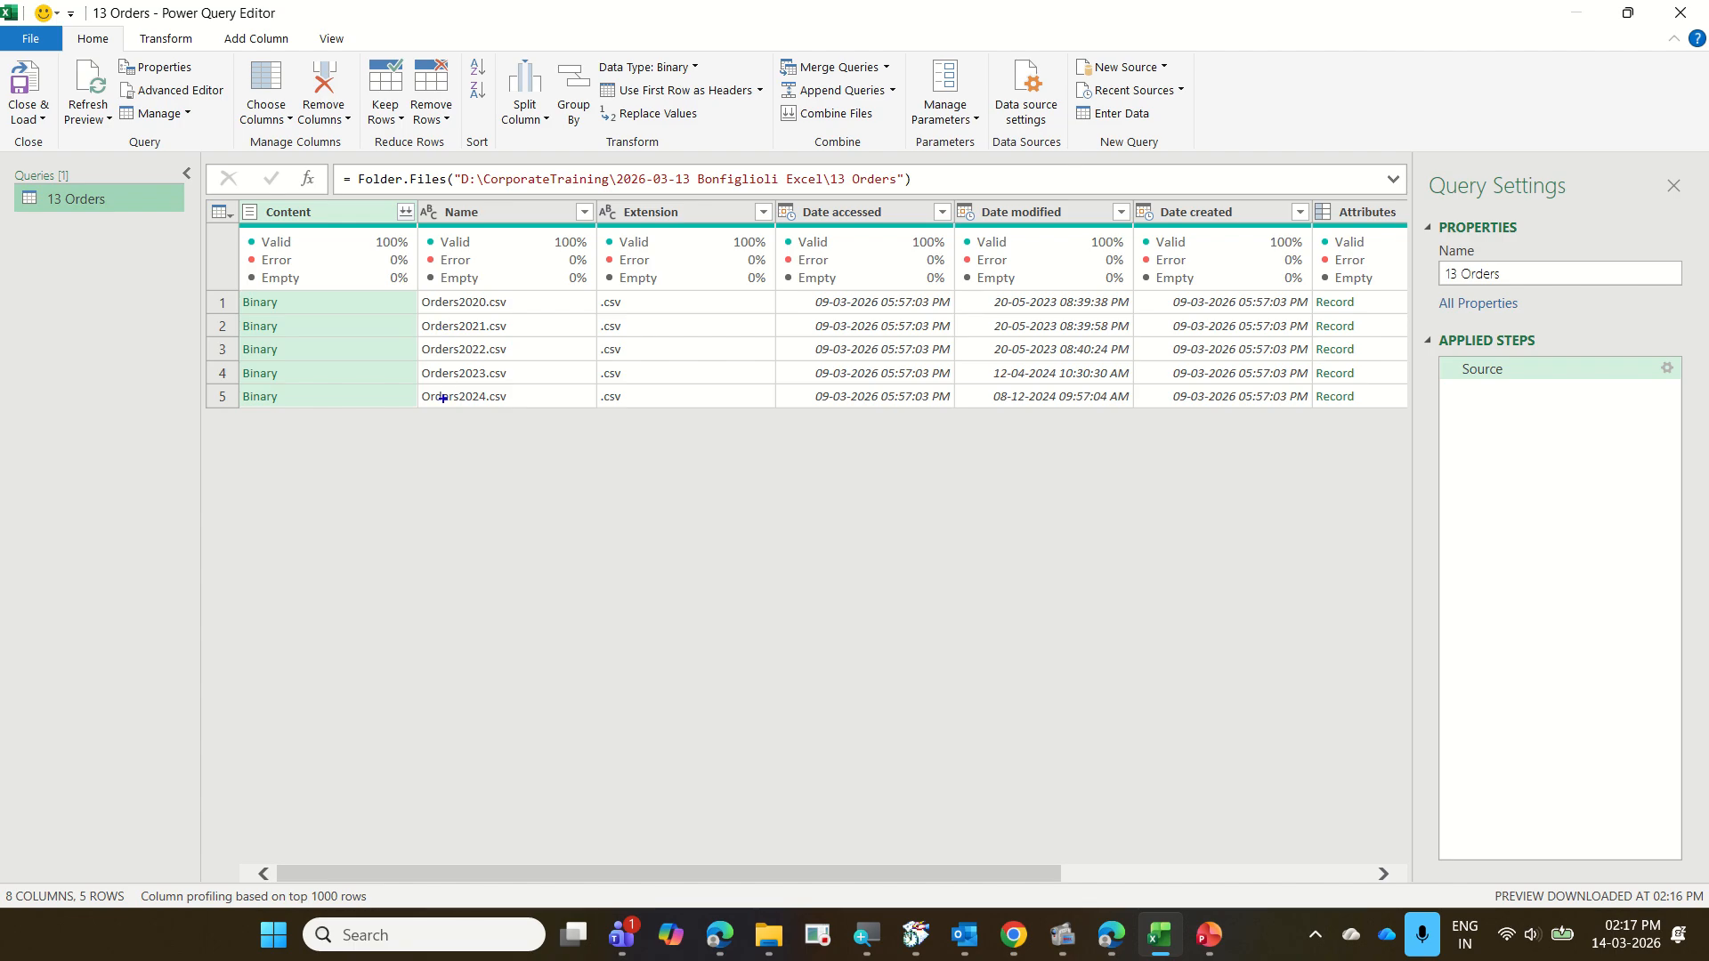
mouse_move(419, 415)
mouse_down()
mouse_move(512, 434)
mouse_move(462, 465)
mouse_move(517, 473)
mouse_up()
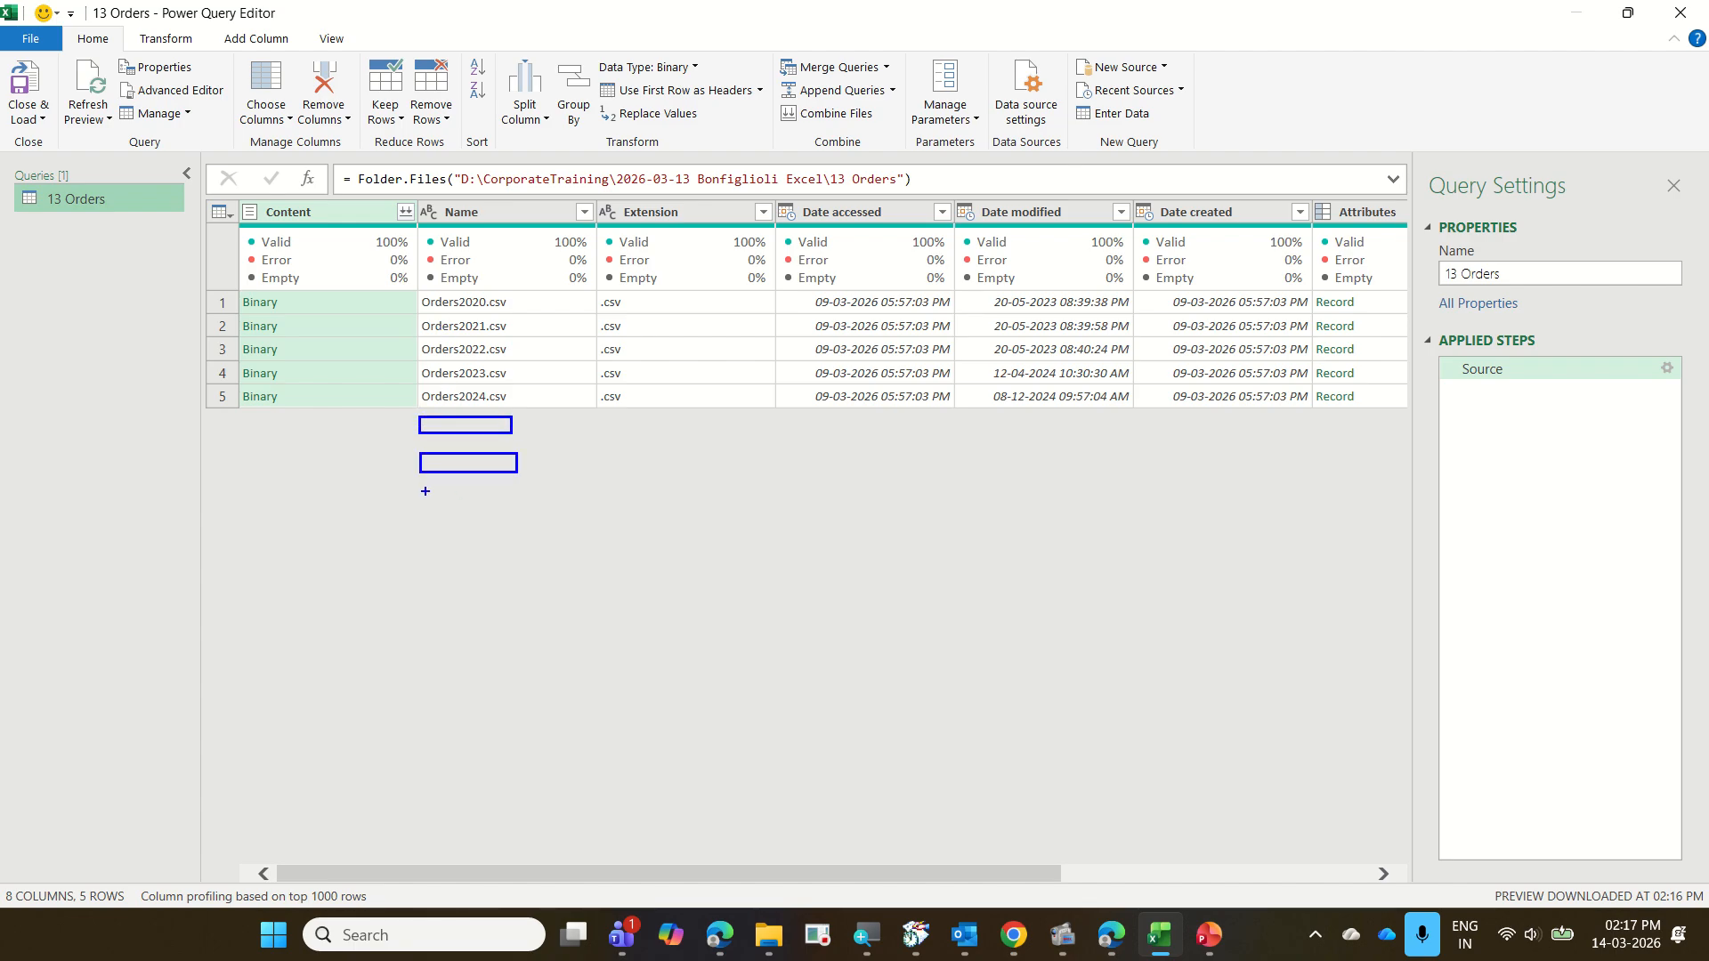
drag(414, 488, 518, 509)
drag(409, 527, 509, 543)
mouse_move(407, 559)
mouse_down()
mouse_move(487, 569)
mouse_move(424, 601)
mouse_move(511, 624)
mouse_up()
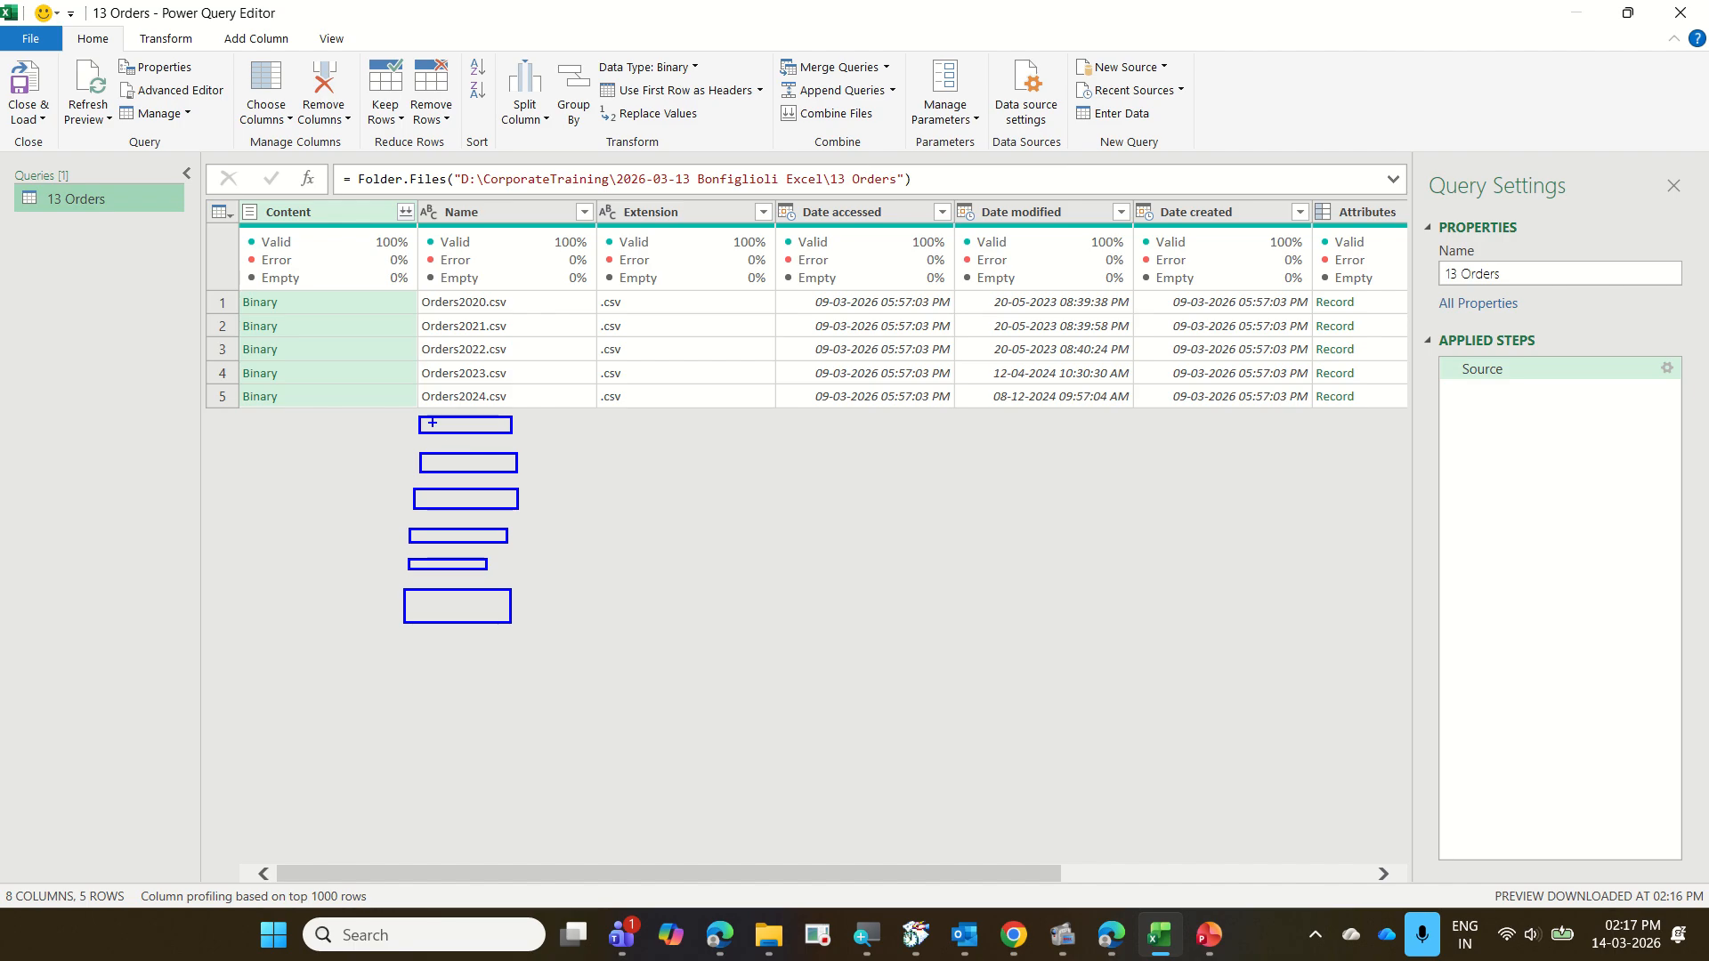
mouse_move(445, 416)
mouse_down()
mouse_move(514, 361)
mouse_move(381, 312)
mouse_move(503, 473)
mouse_up()
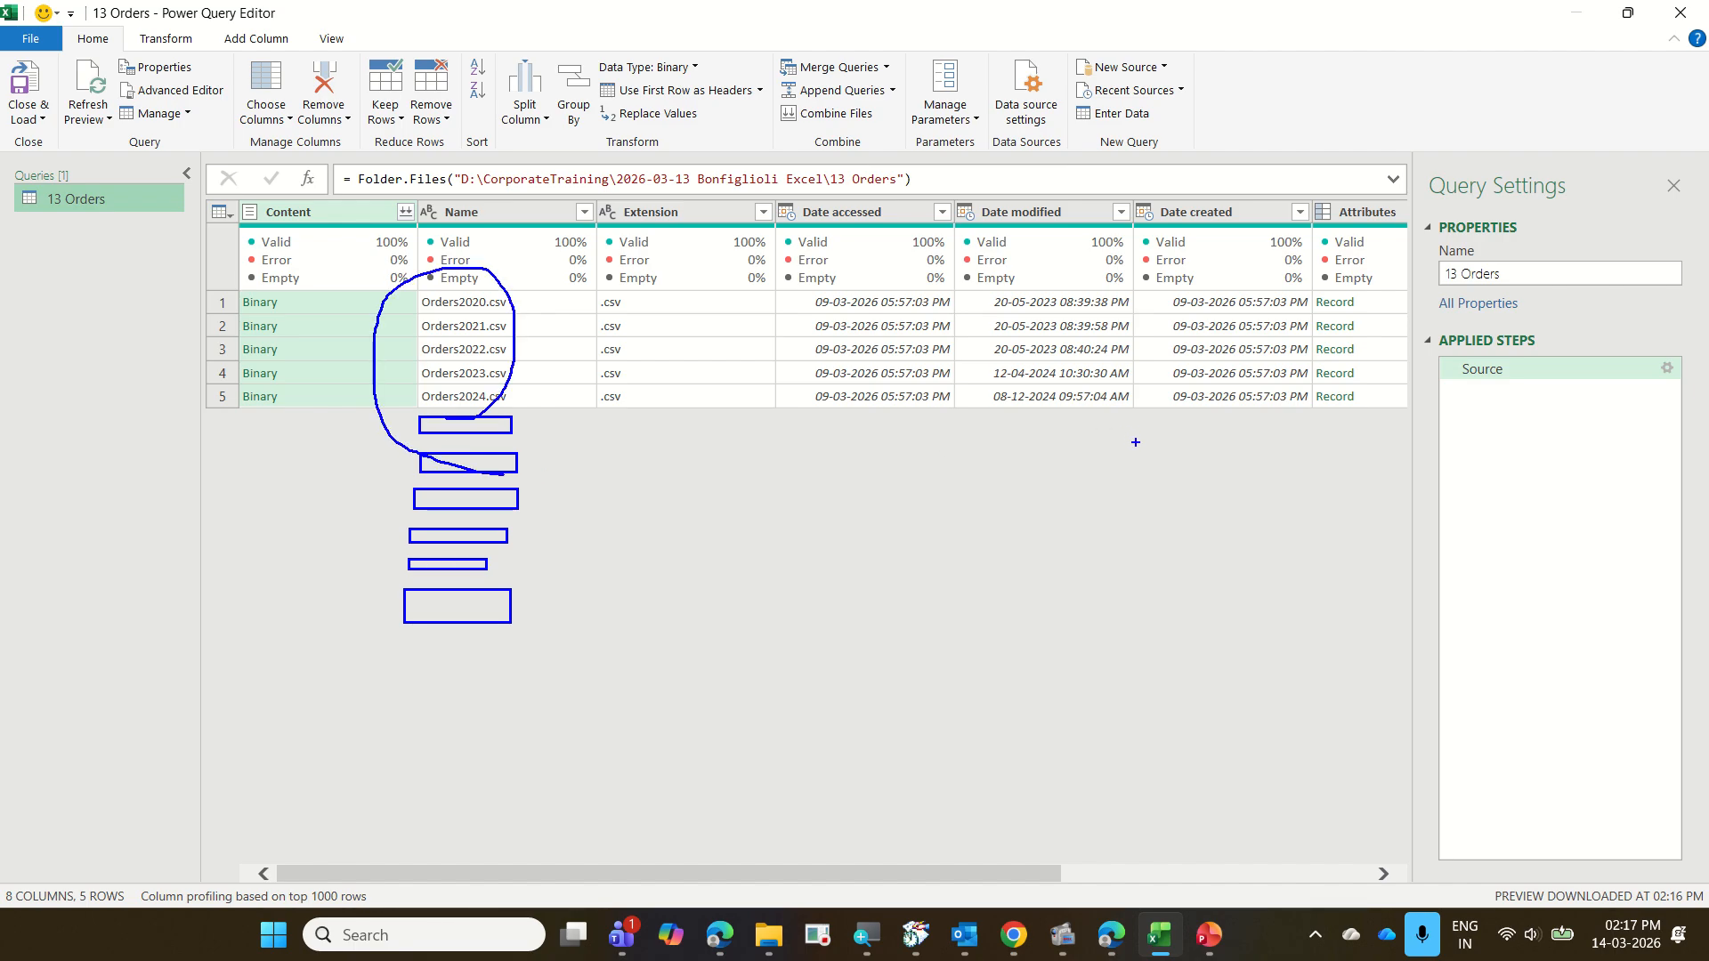
key(Escape)
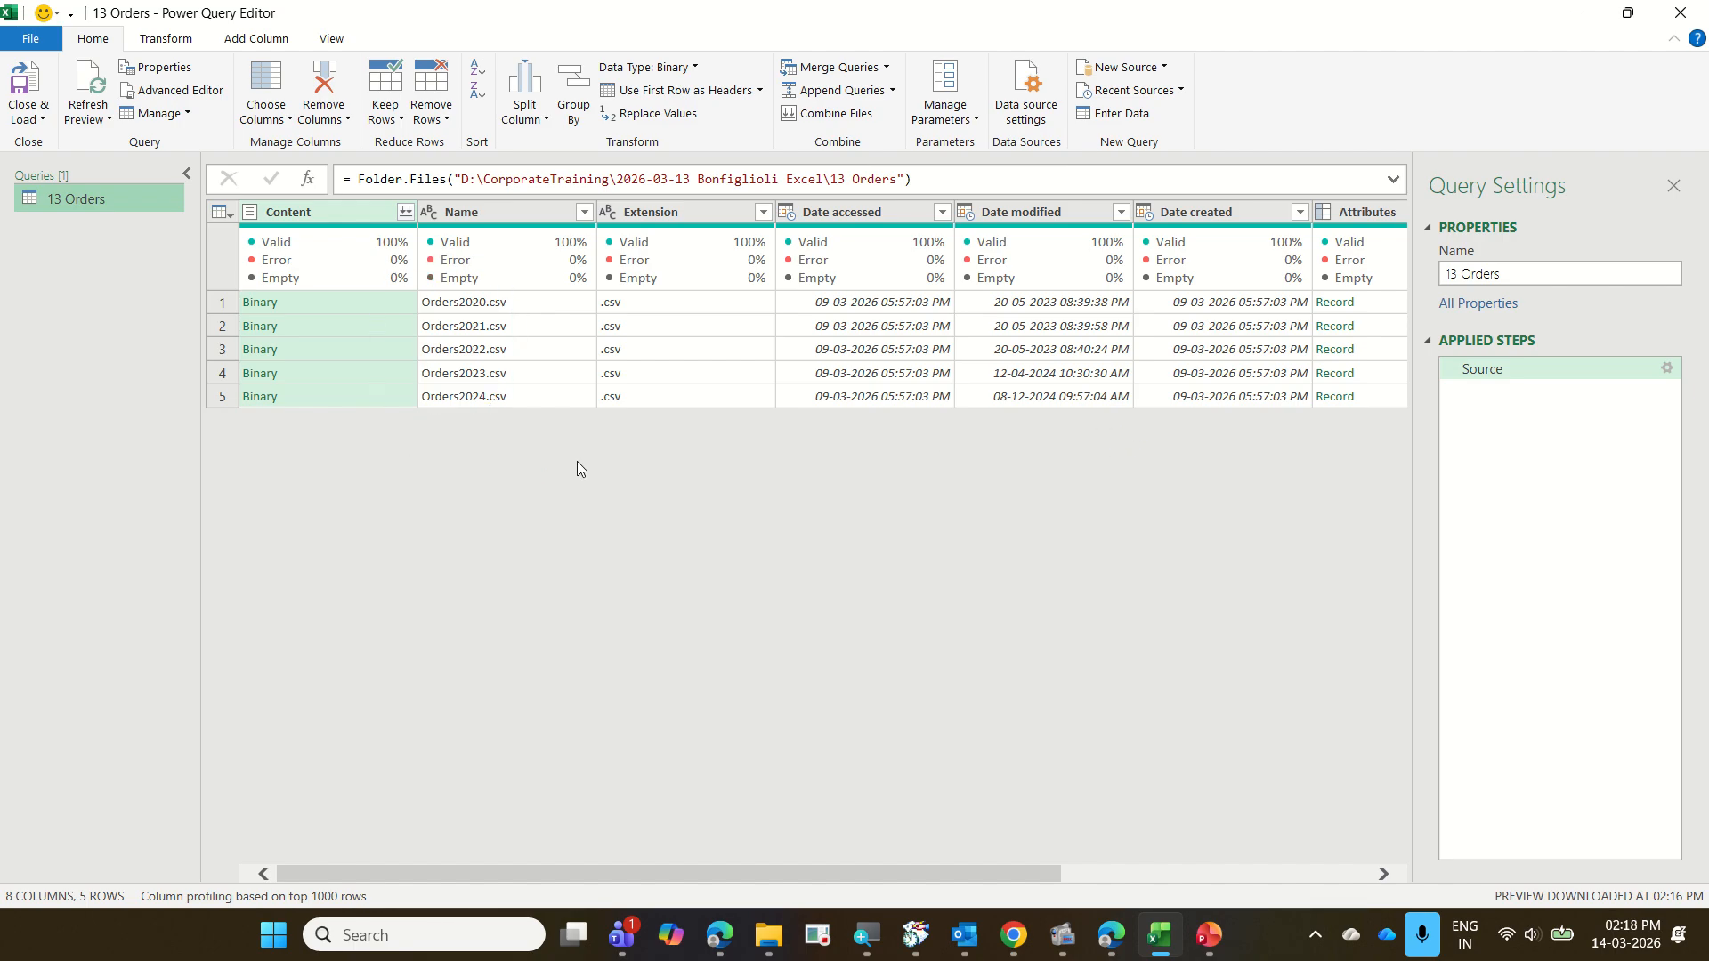
Review the filter options of the Extension and Name columns without applying any filter
click(764, 212)
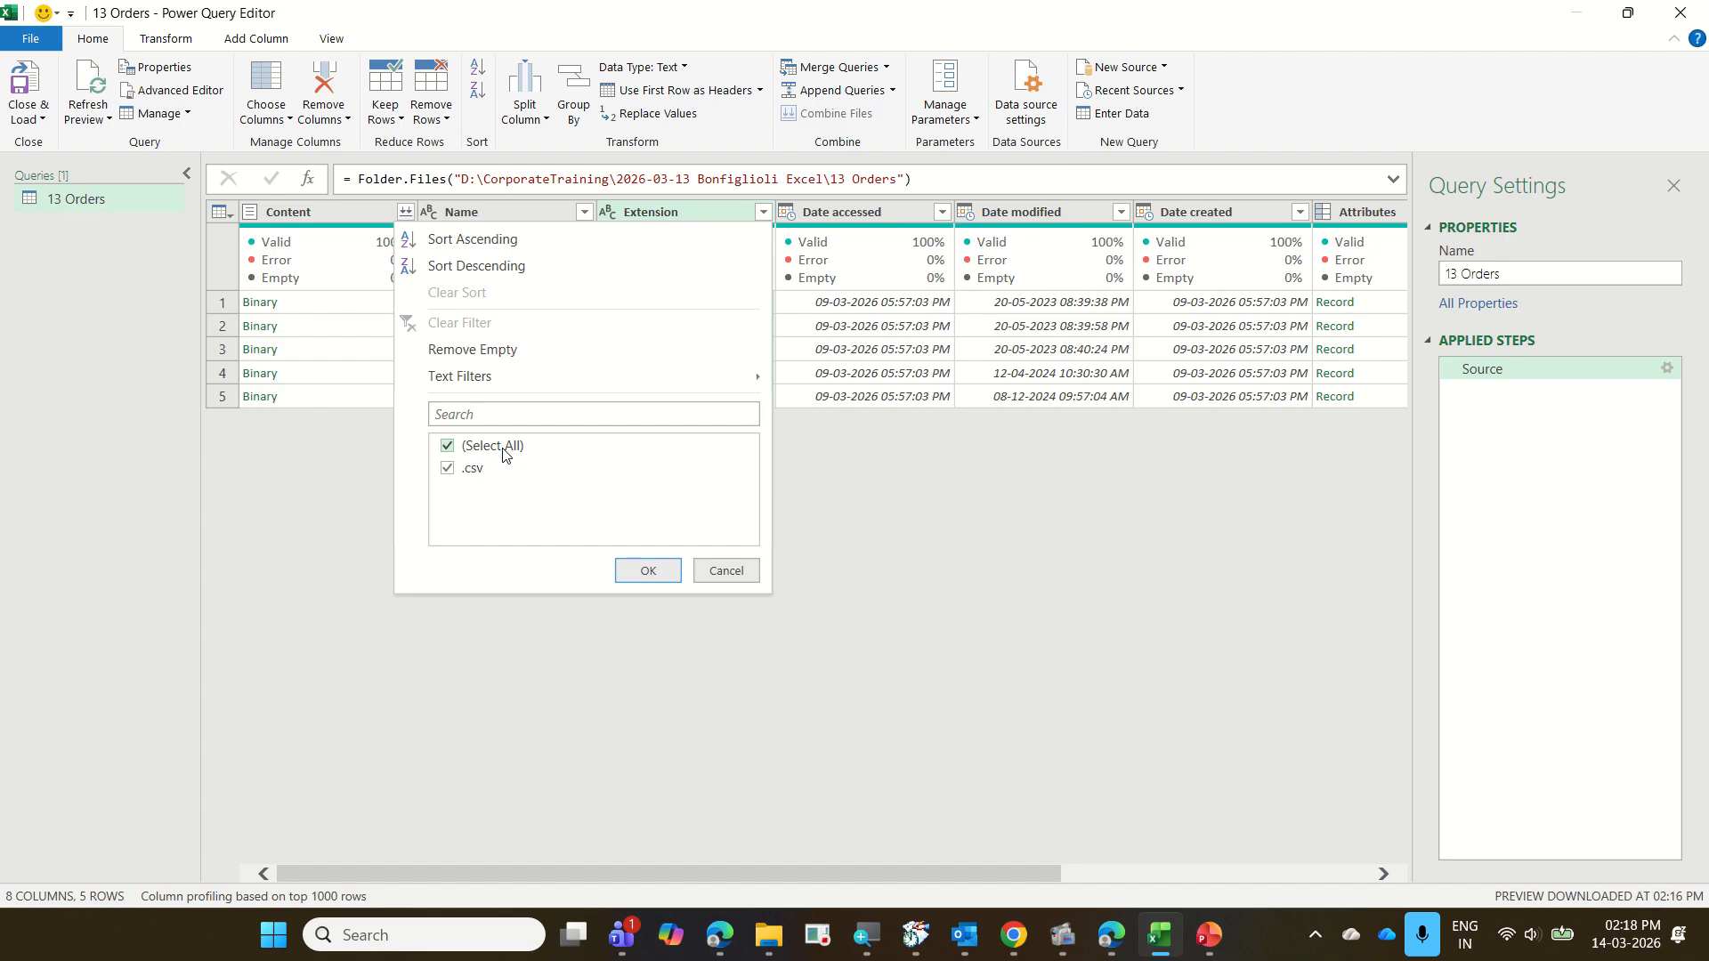
key(Escape)
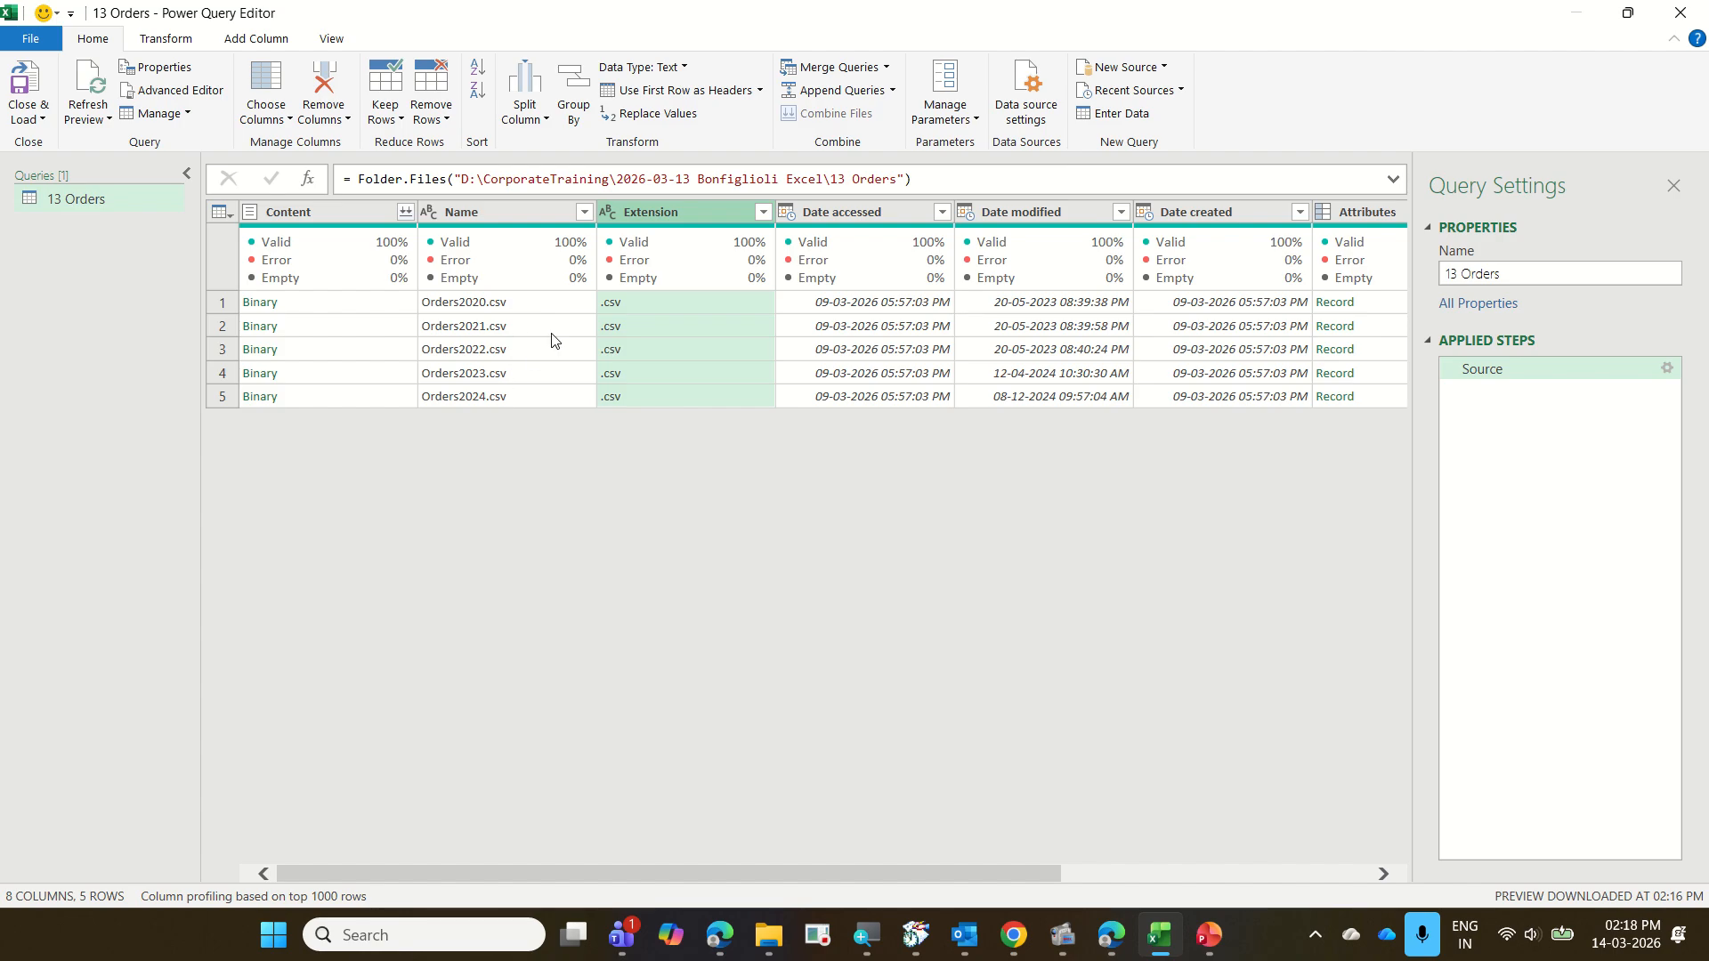
click(584, 212)
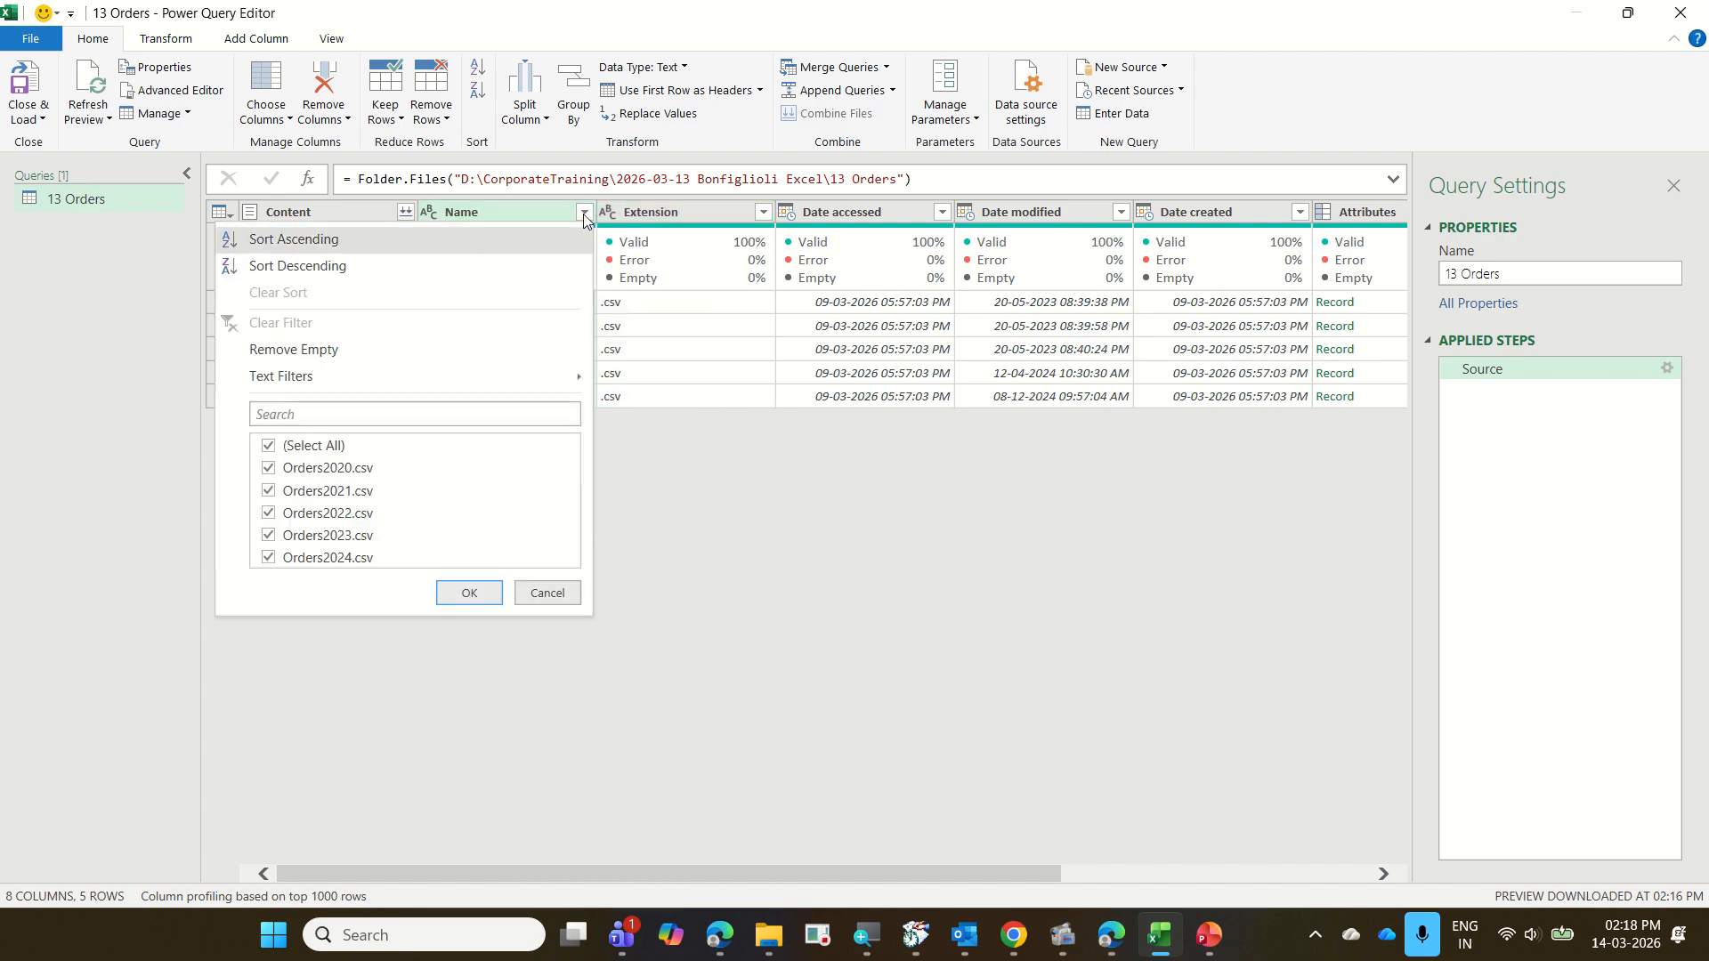
click(268, 468)
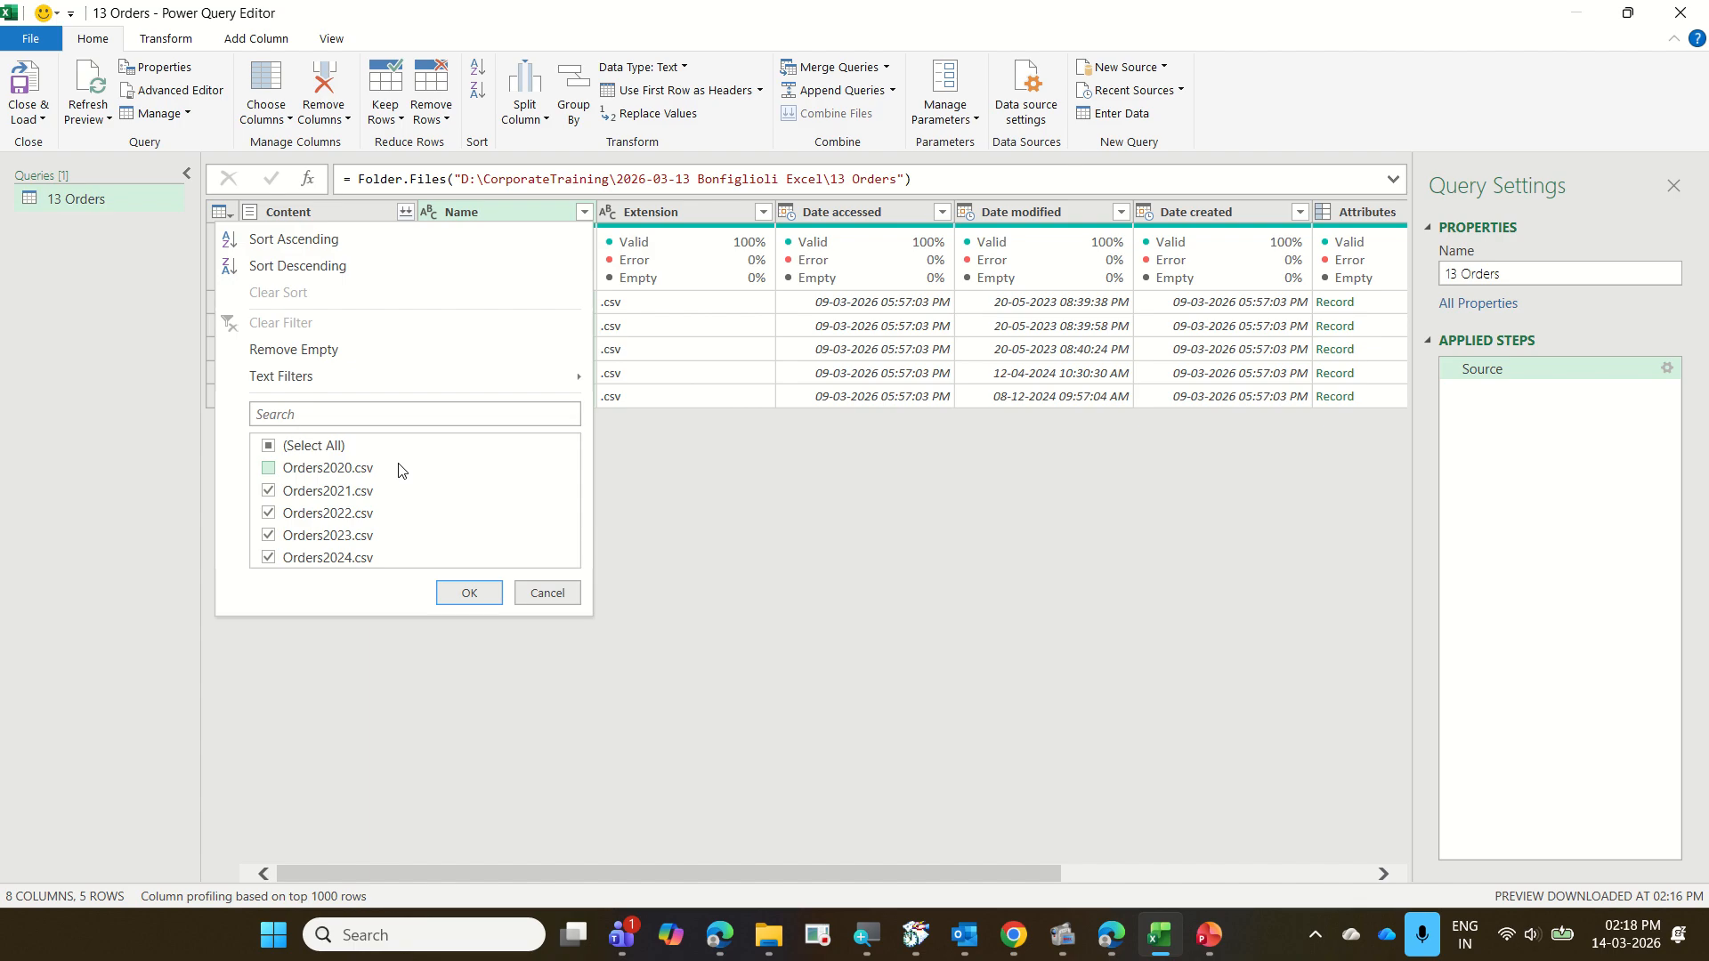
click(268, 468)
click(547, 593)
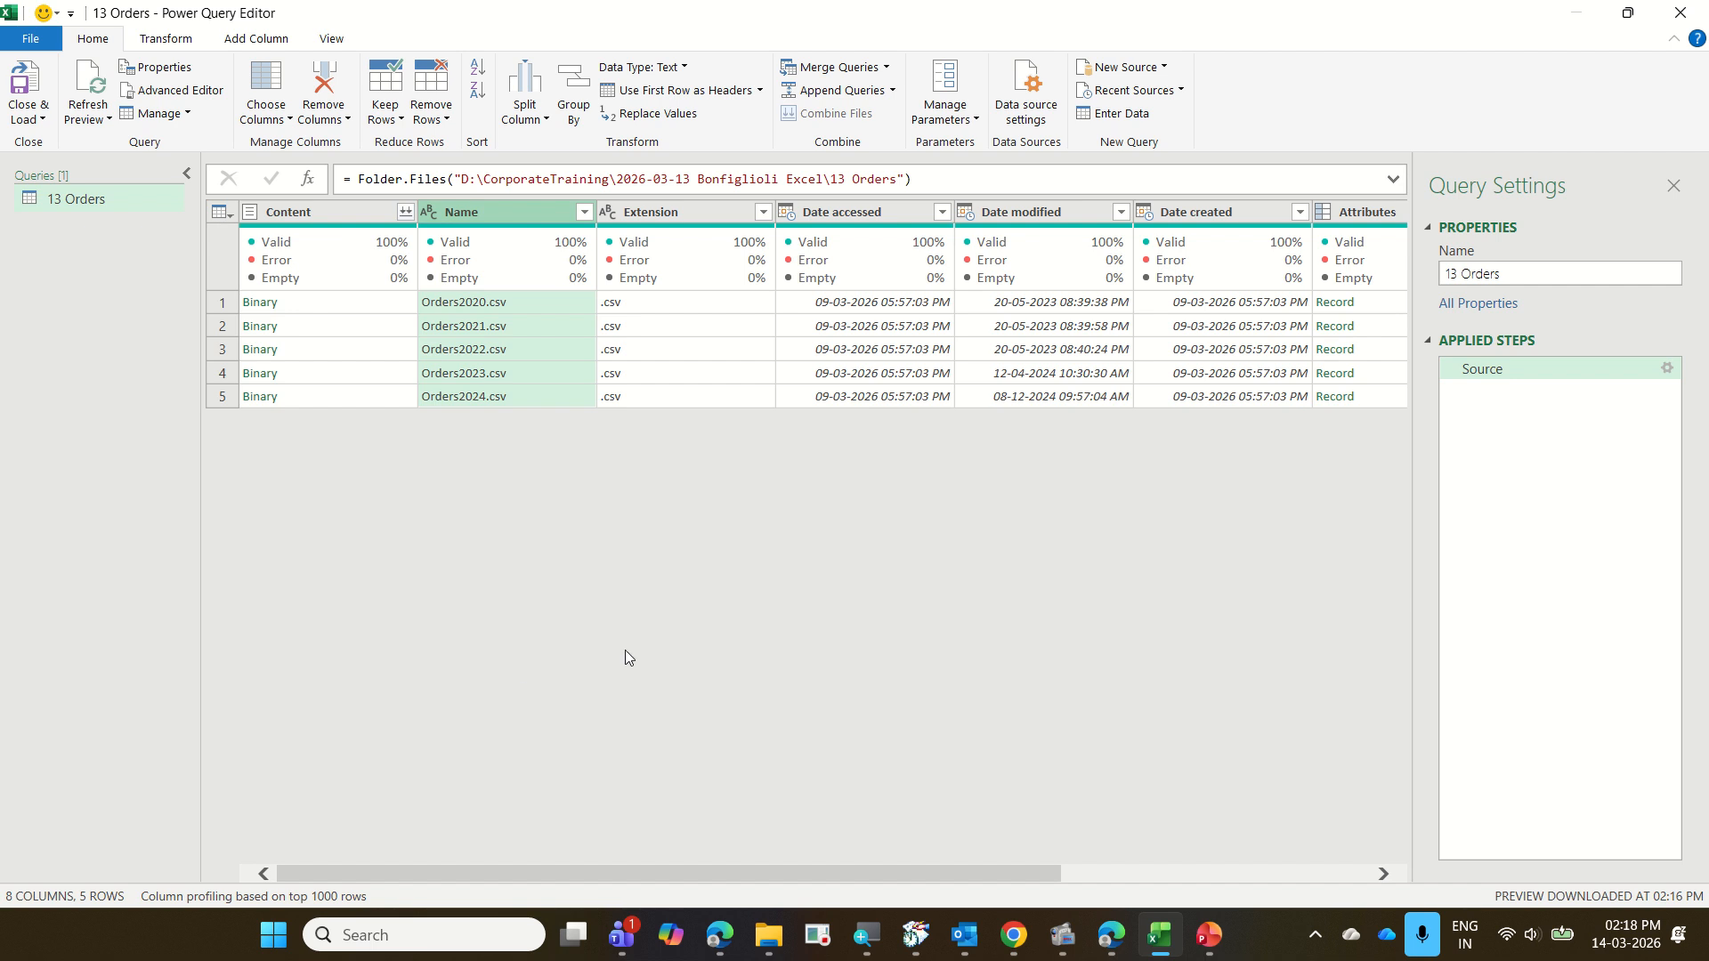
click(75, 39)
mouse_move(777, 97)
mouse_down()
mouse_move(886, 131)
mouse_move(801, 71)
mouse_move(767, 123)
mouse_move(817, 141)
mouse_up()
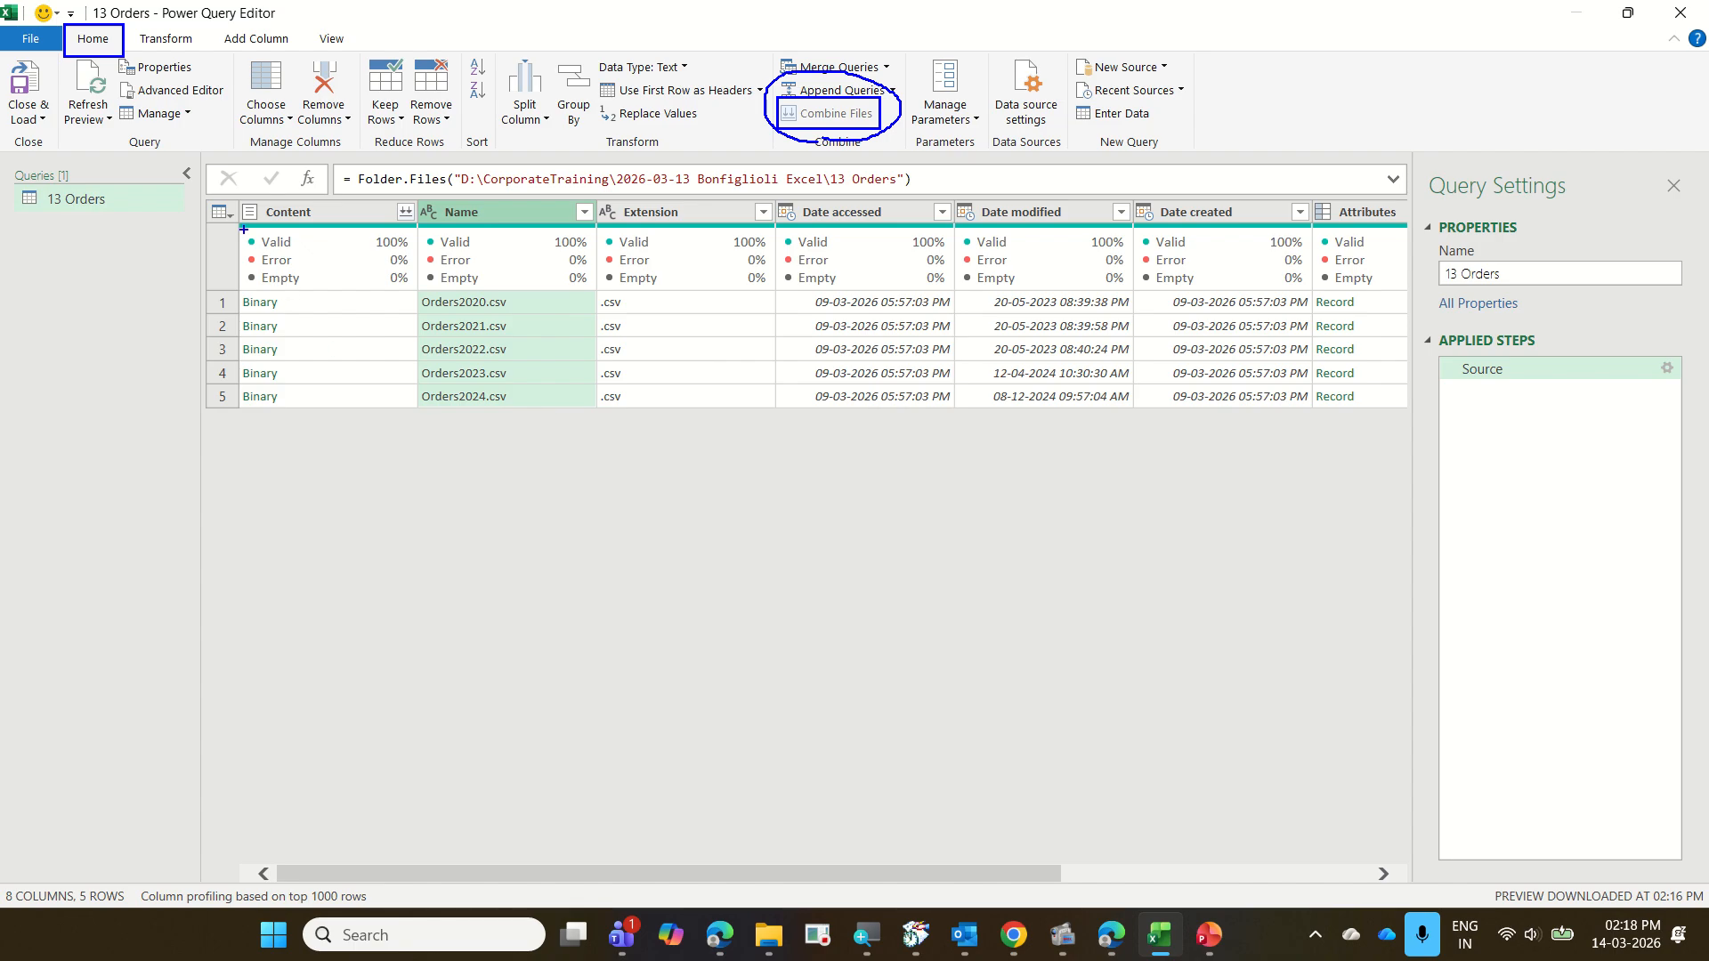
mouse_move(223, 191)
mouse_down()
mouse_move(332, 312)
mouse_move(345, 450)
mouse_up()
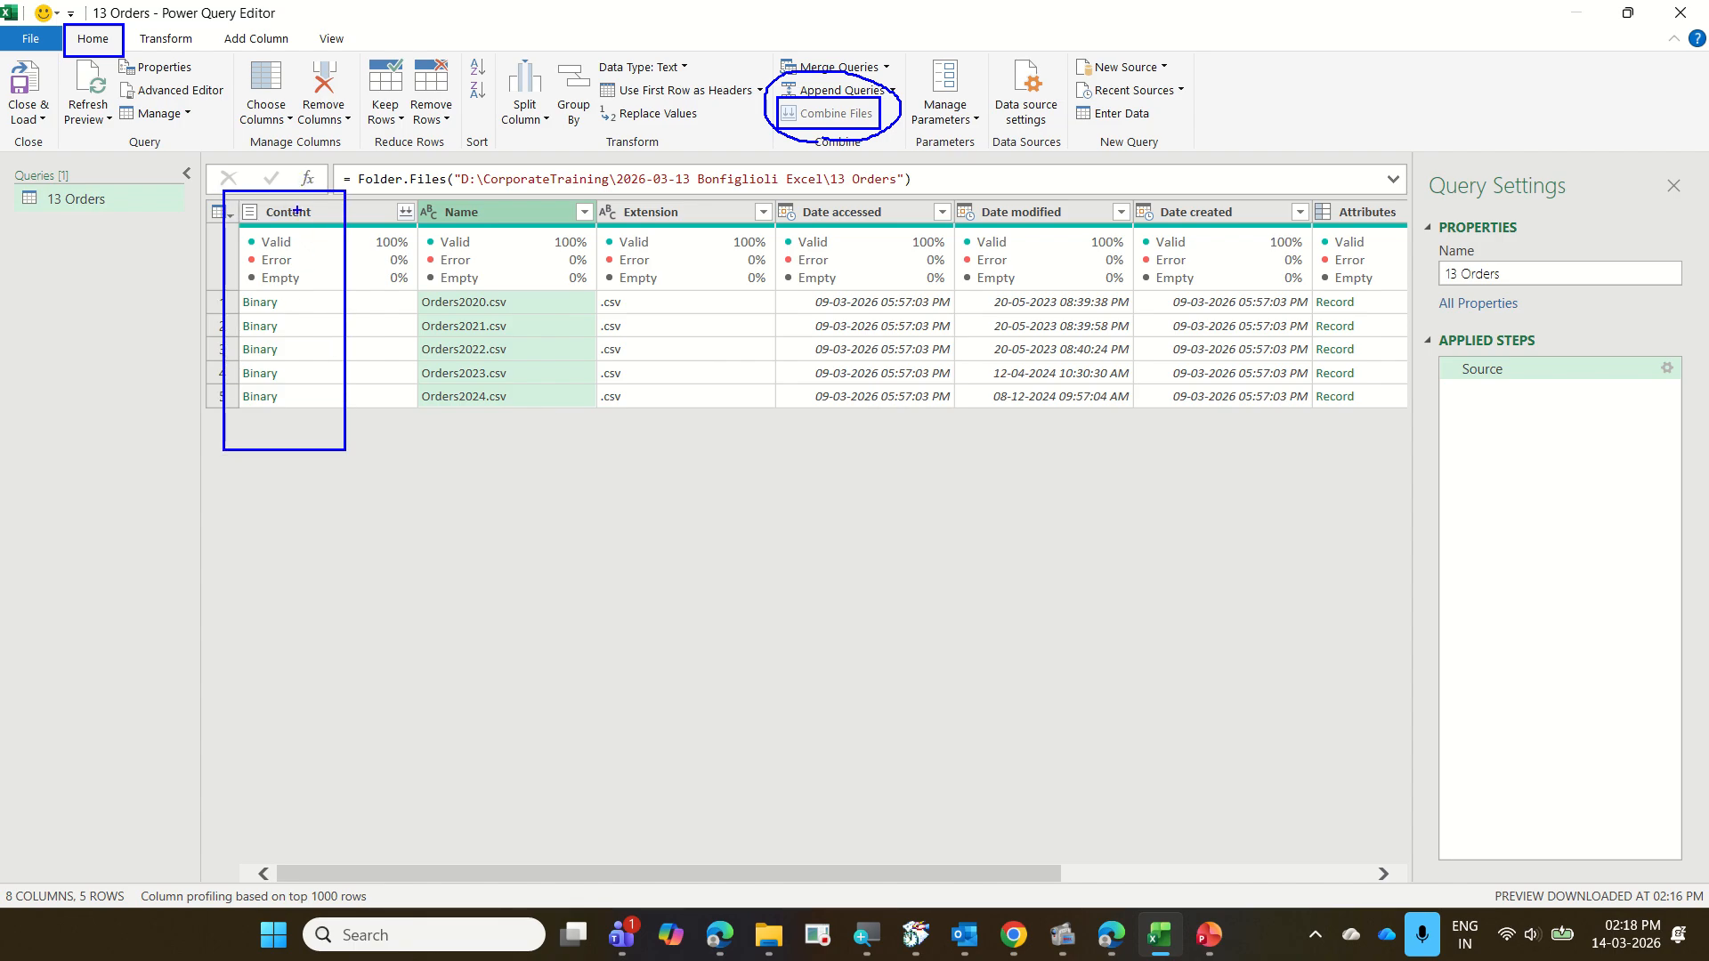
drag(298, 224, 299, 390)
mouse_move(864, 119)
mouse_down()
mouse_move(879, 129)
mouse_move(953, 40)
mouse_up()
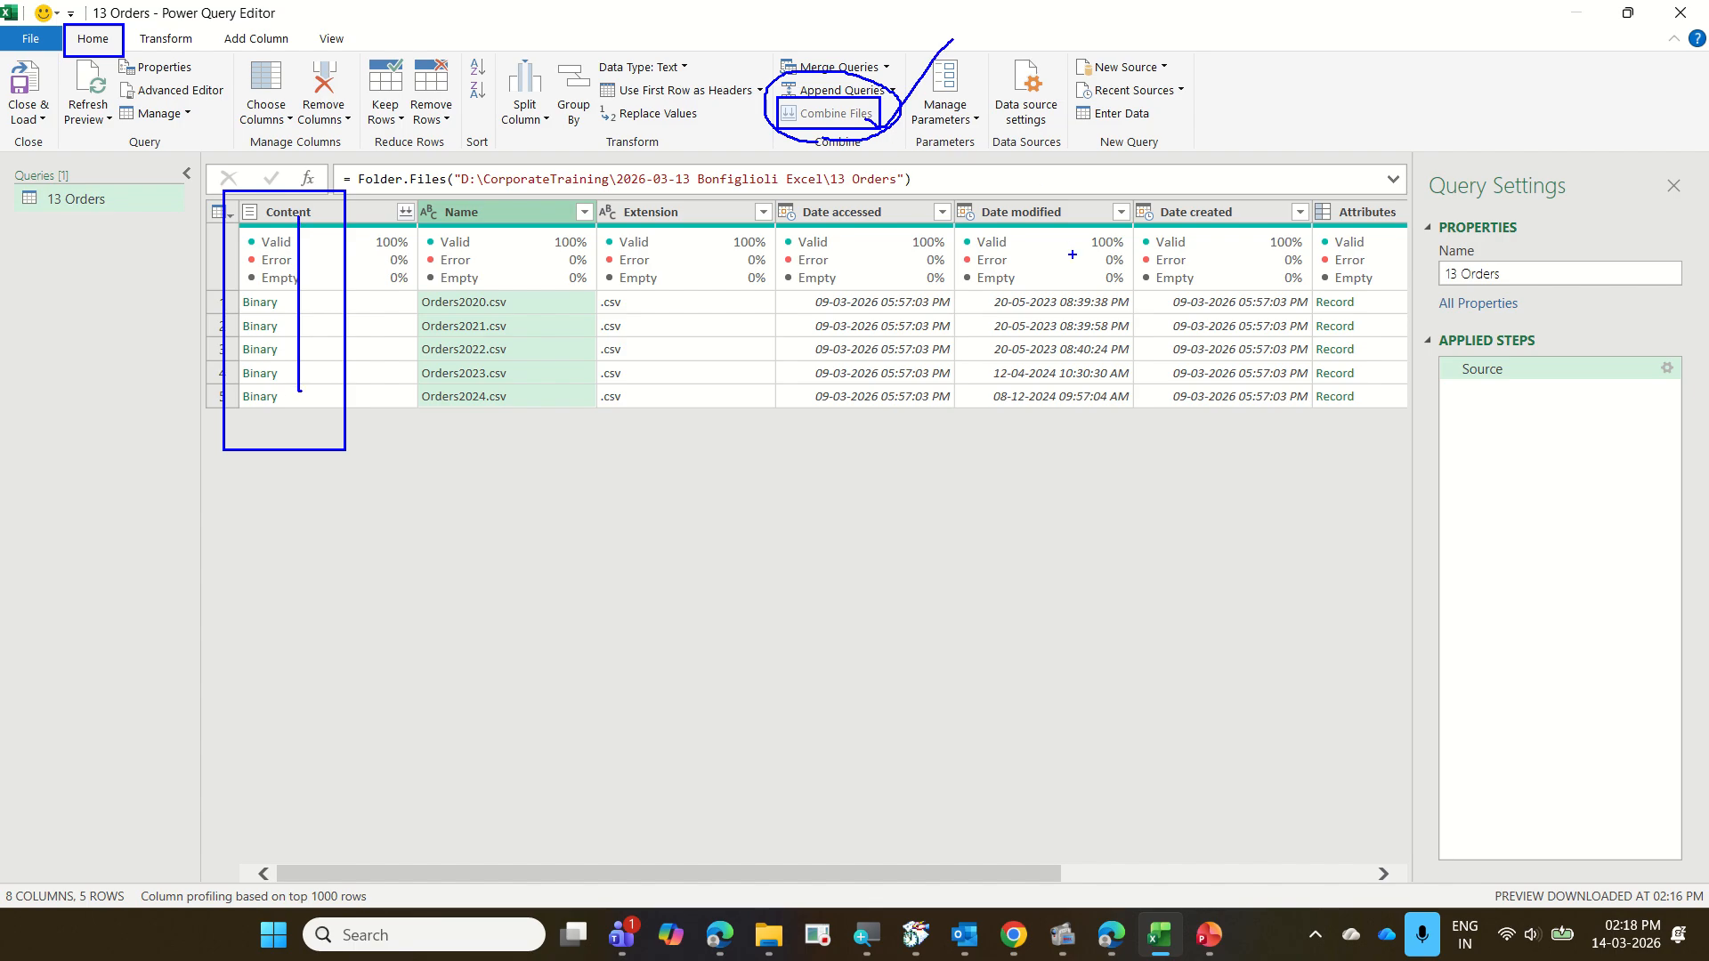
key(Escape)
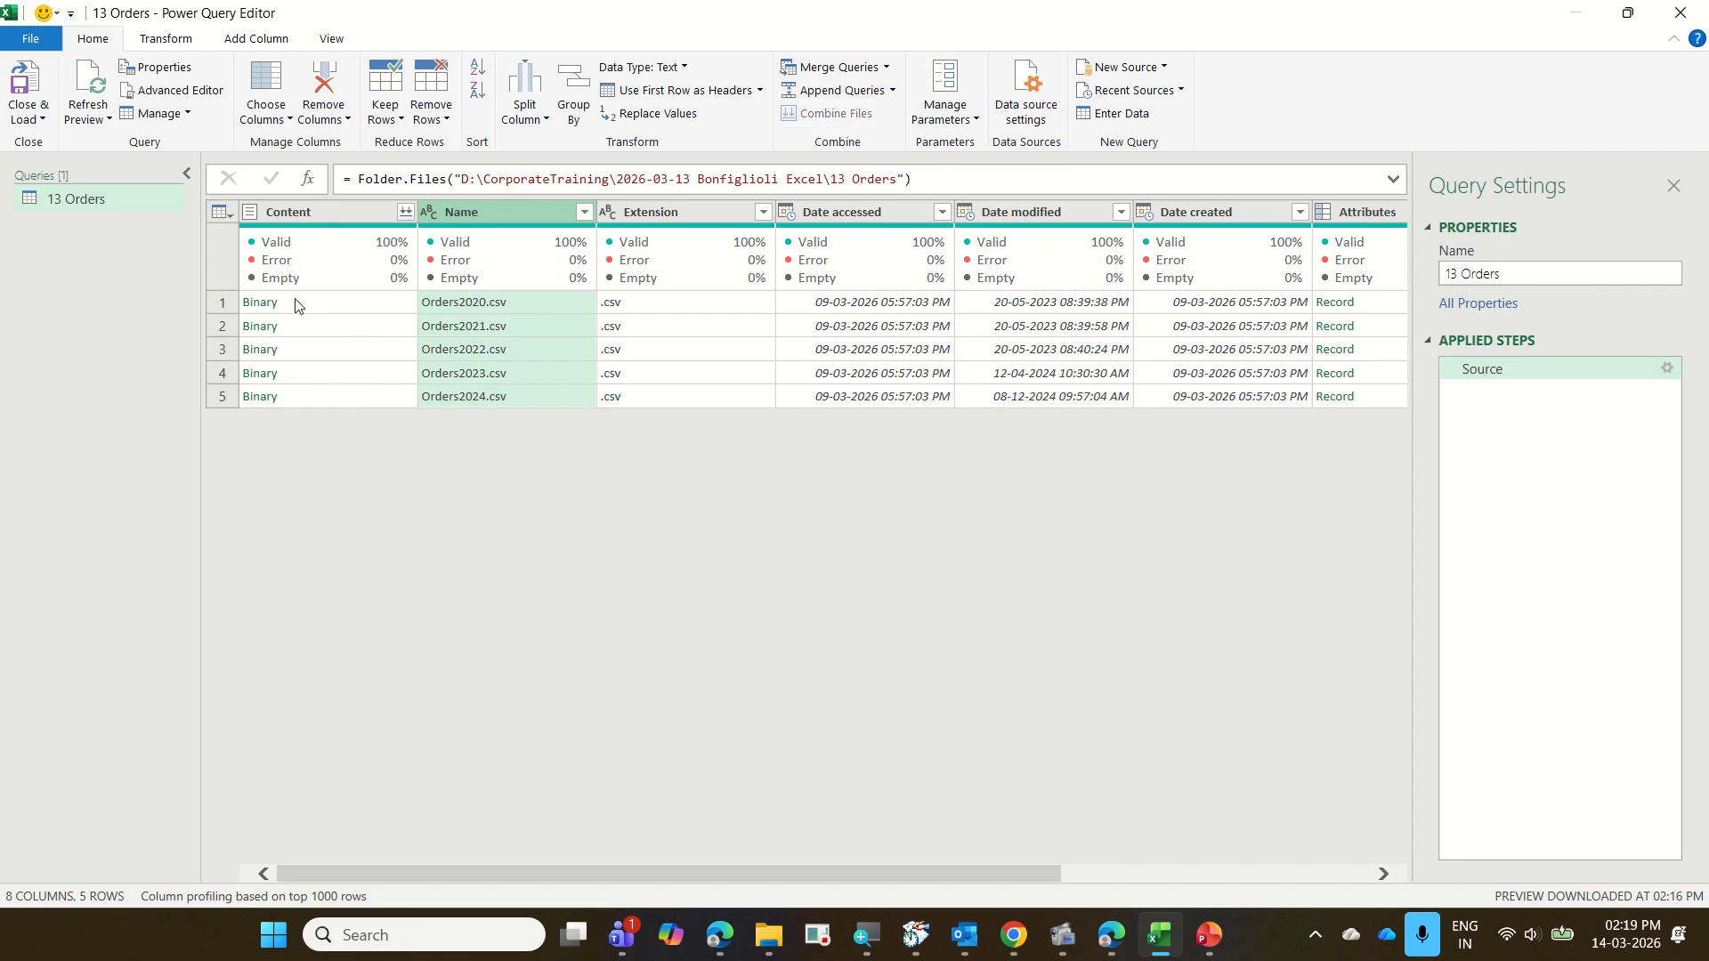
Open the Combine Files settings for the binary files in the Content column
click(319, 211)
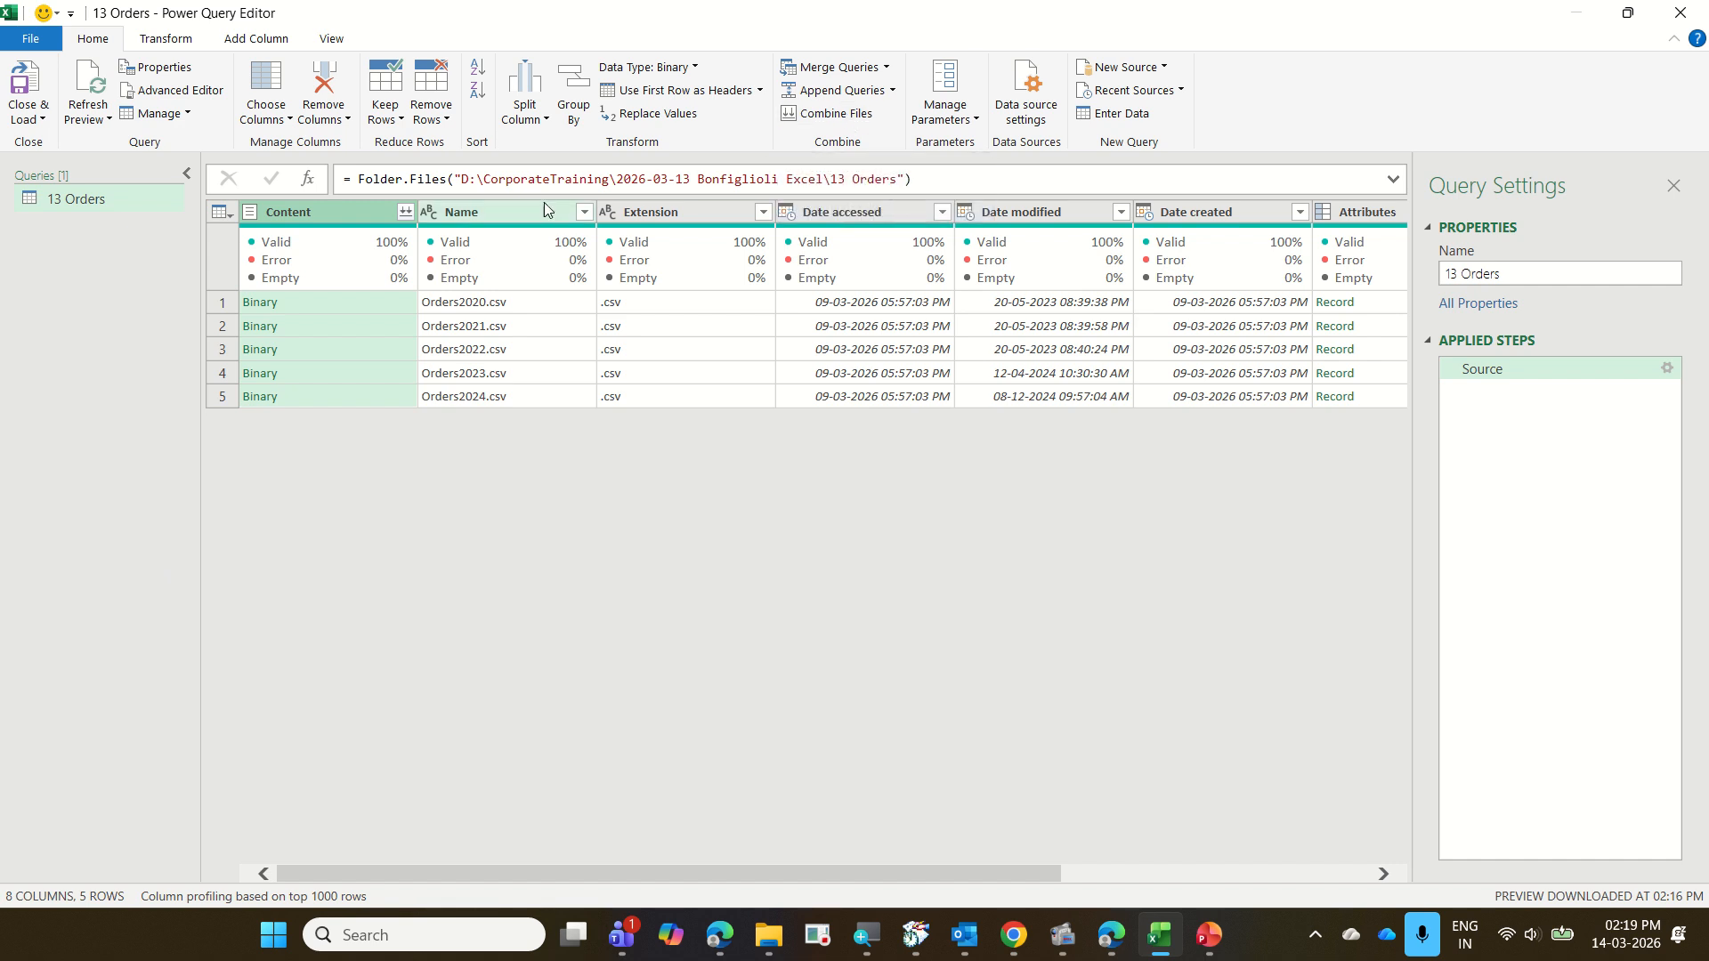
click(499, 211)
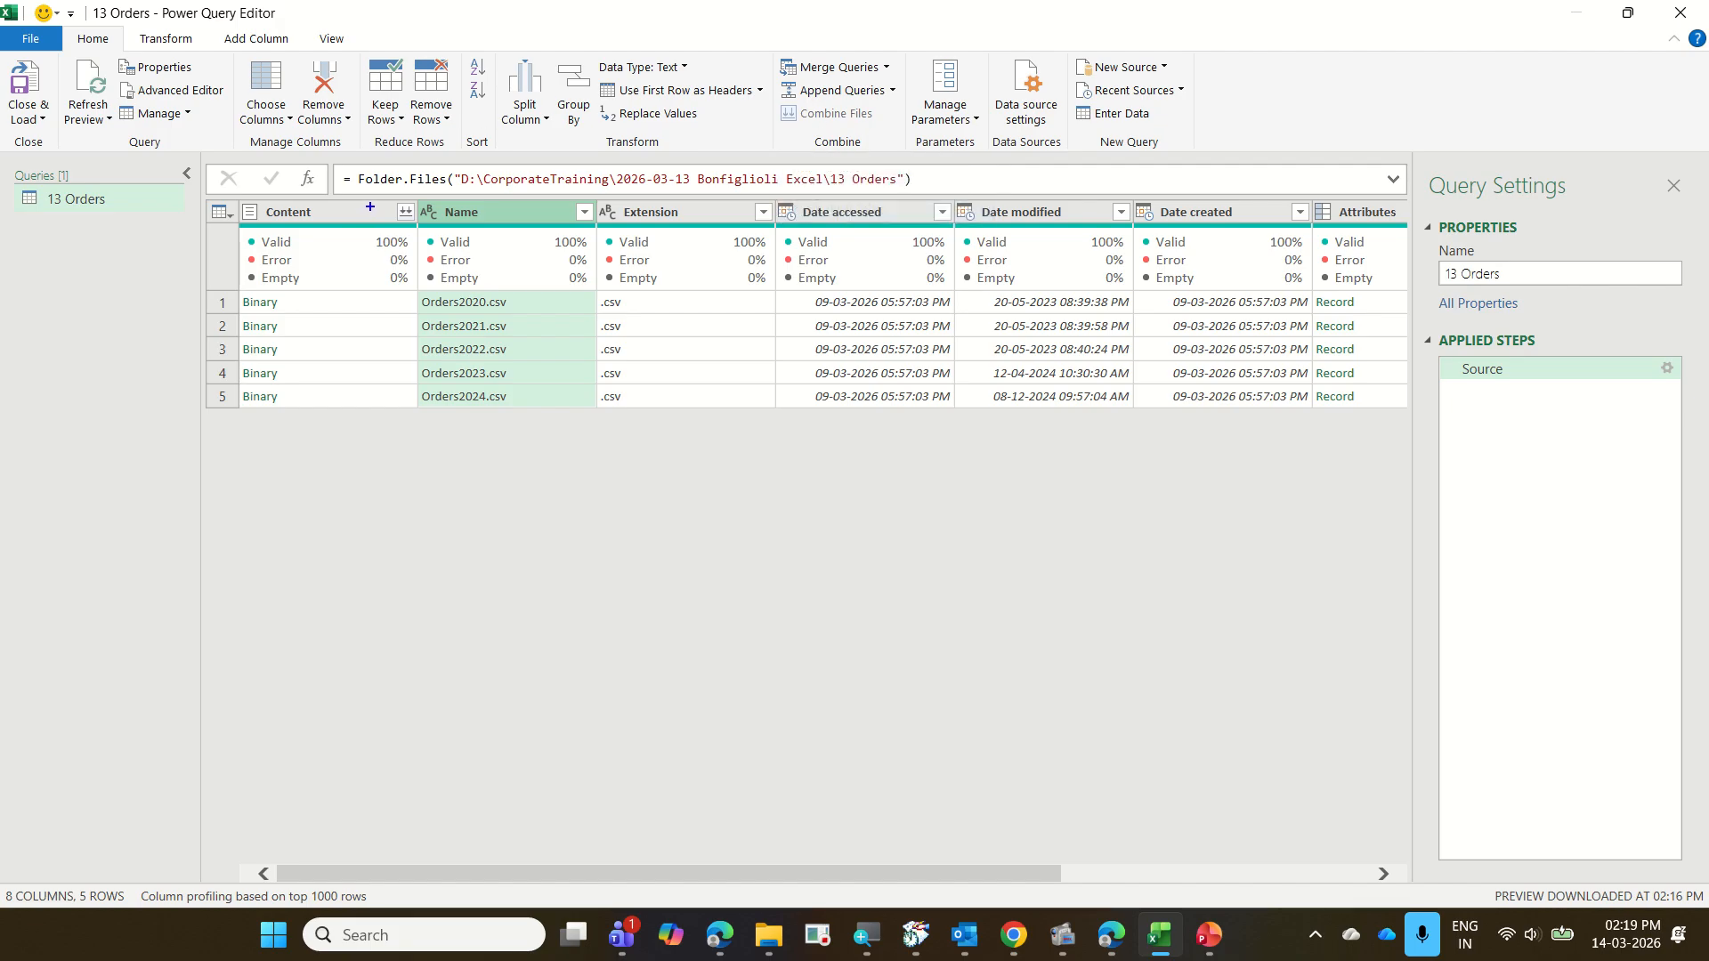
mouse_move(391, 199)
mouse_down()
mouse_move(429, 224)
mouse_move(428, 190)
mouse_move(375, 214)
mouse_move(391, 226)
mouse_up()
key(Escape)
click(406, 212)
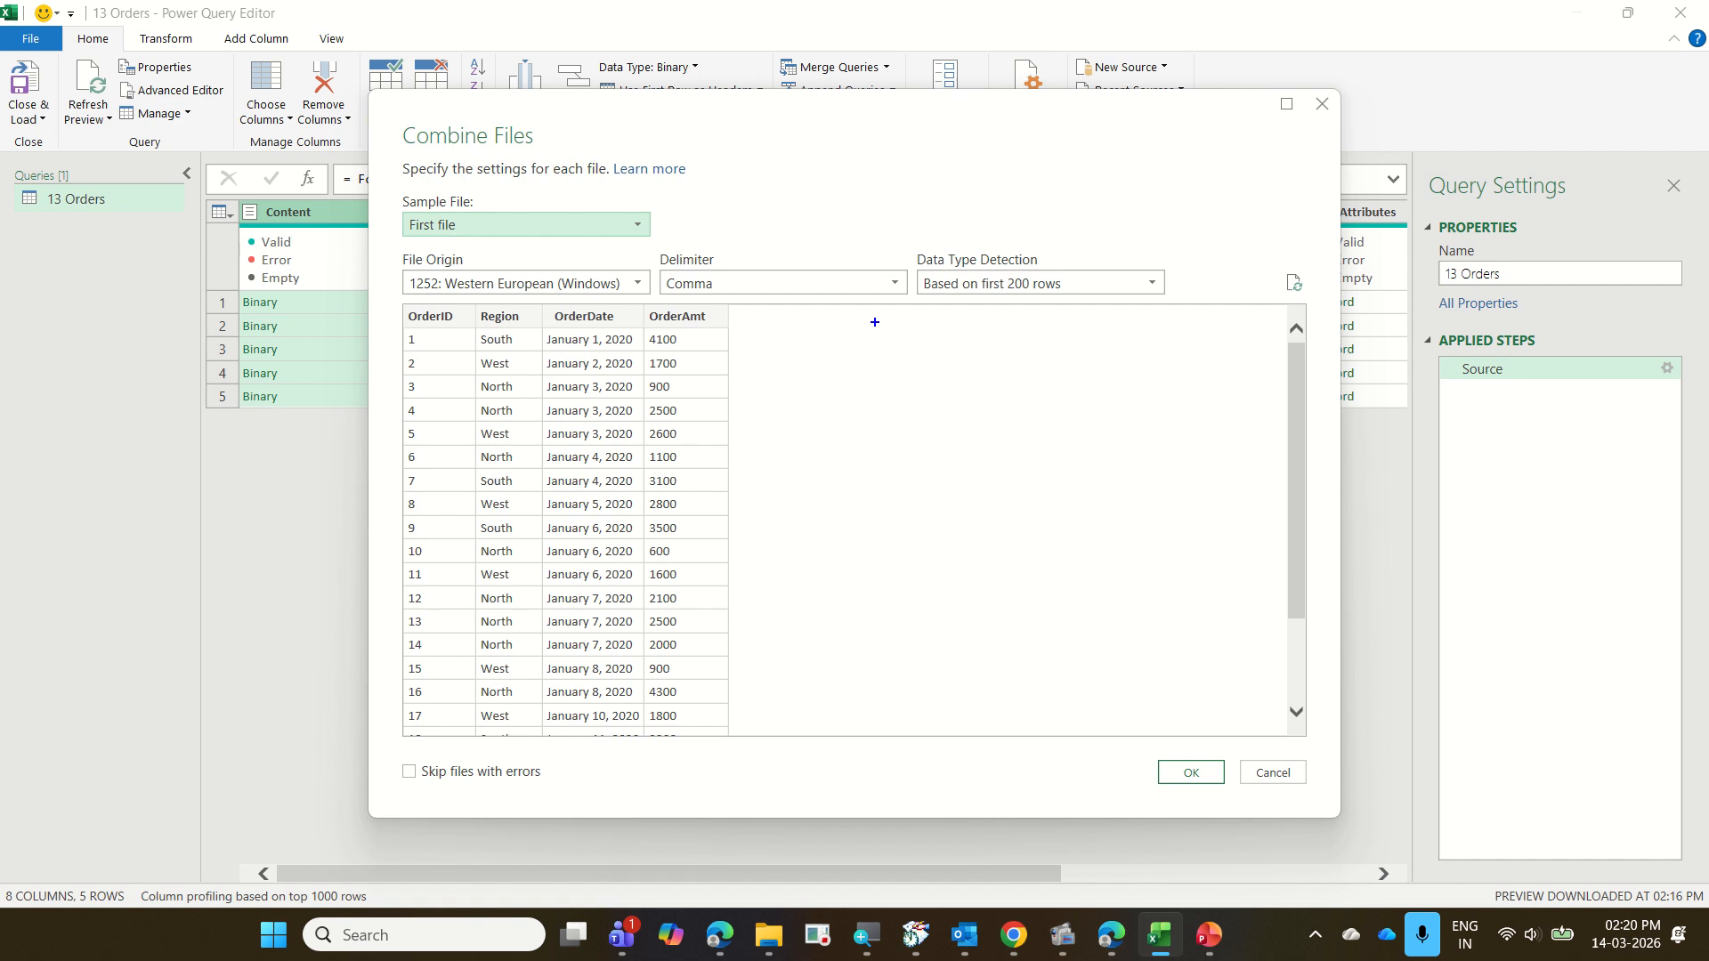
Combine the order files using the first file as sample, comma delimiter and type detection based on the first 200 rows, without skipping files with errors
mouse_move(920, 268)
mouse_down()
mouse_move(1148, 307)
mouse_move(1110, 265)
mouse_move(1160, 336)
mouse_up()
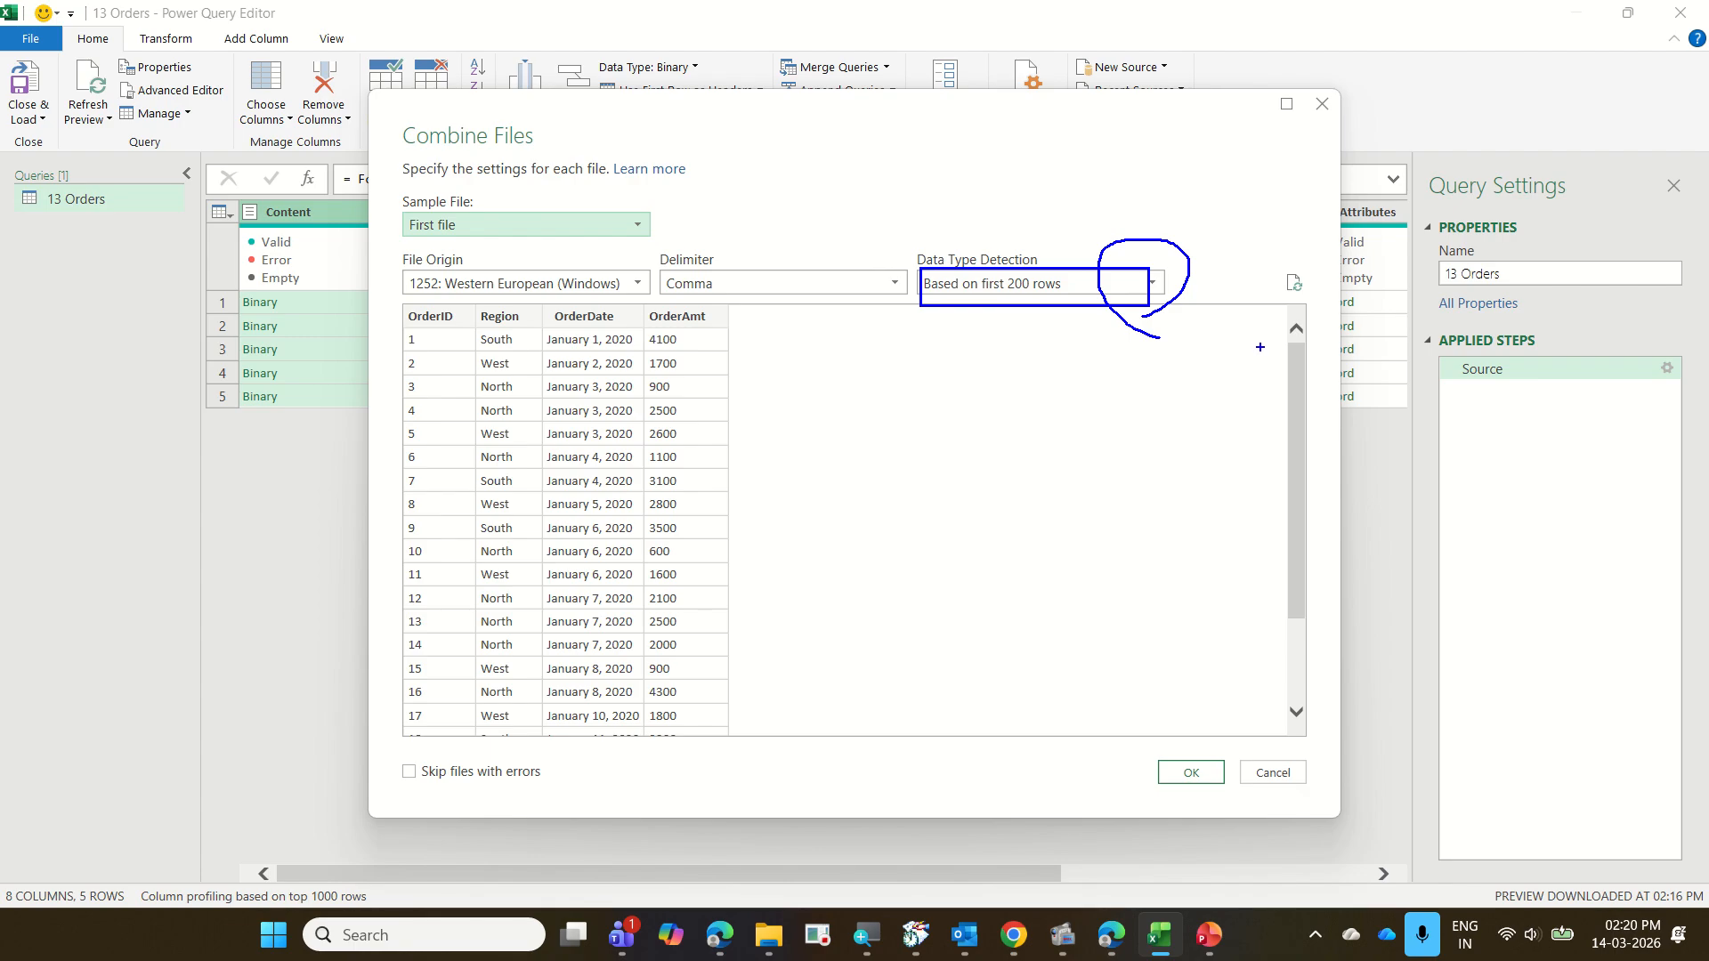
key(Escape)
click(1161, 285)
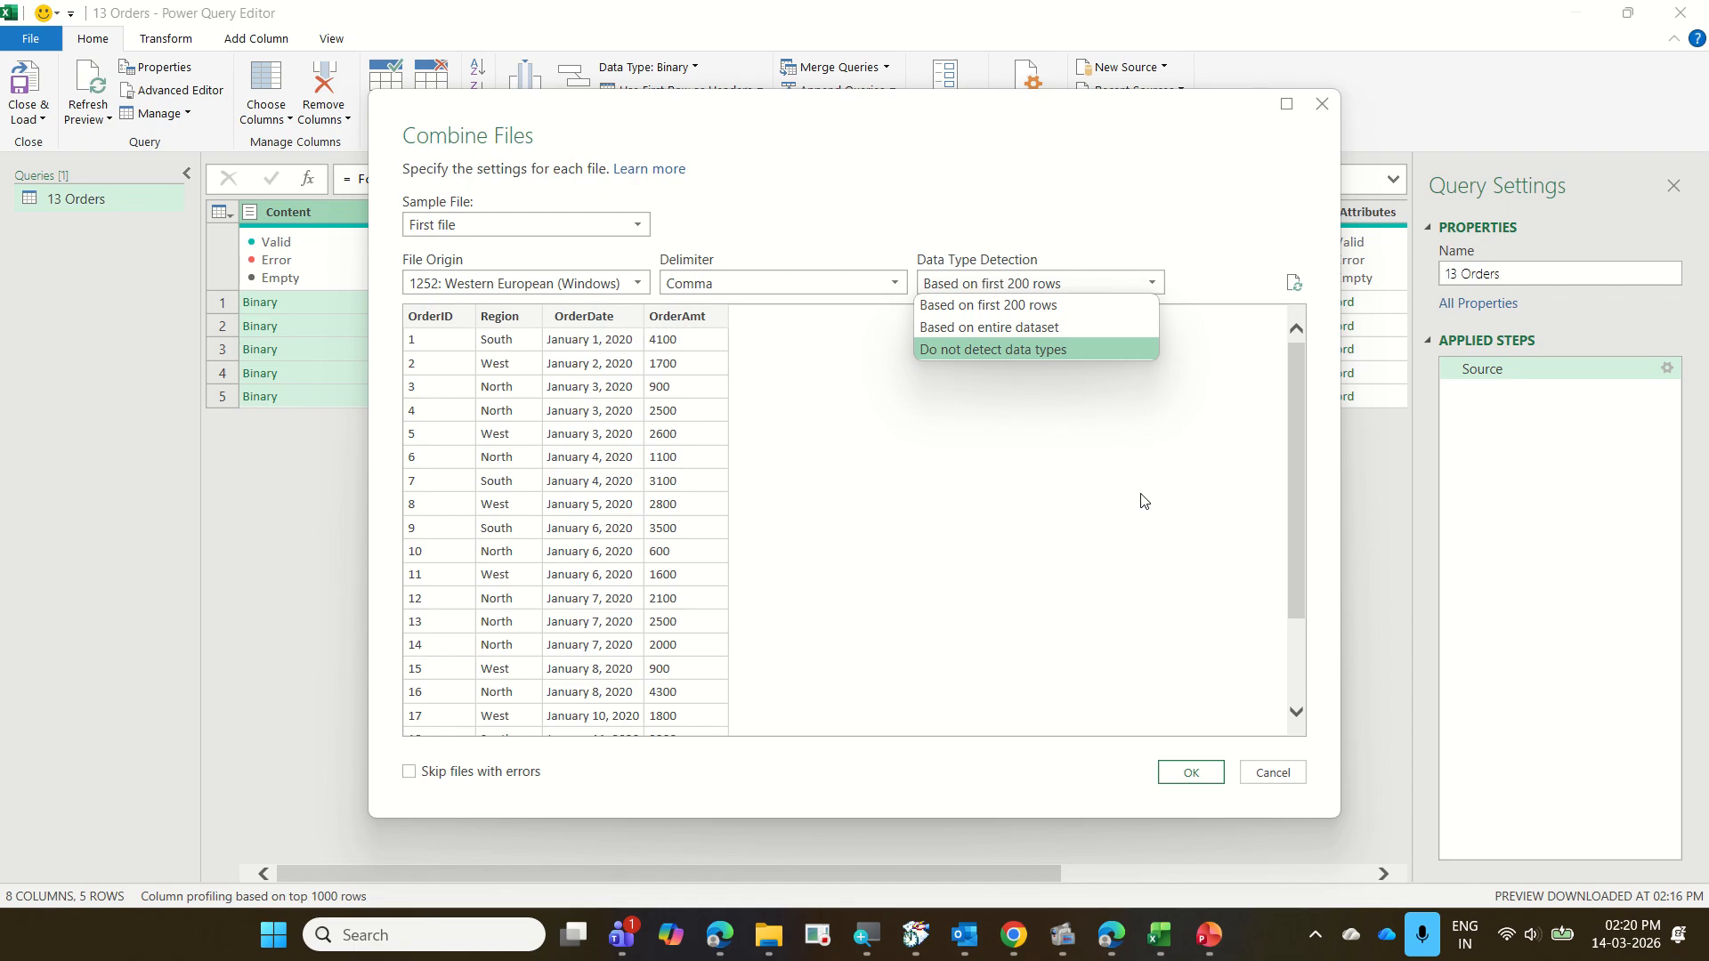
click(1133, 547)
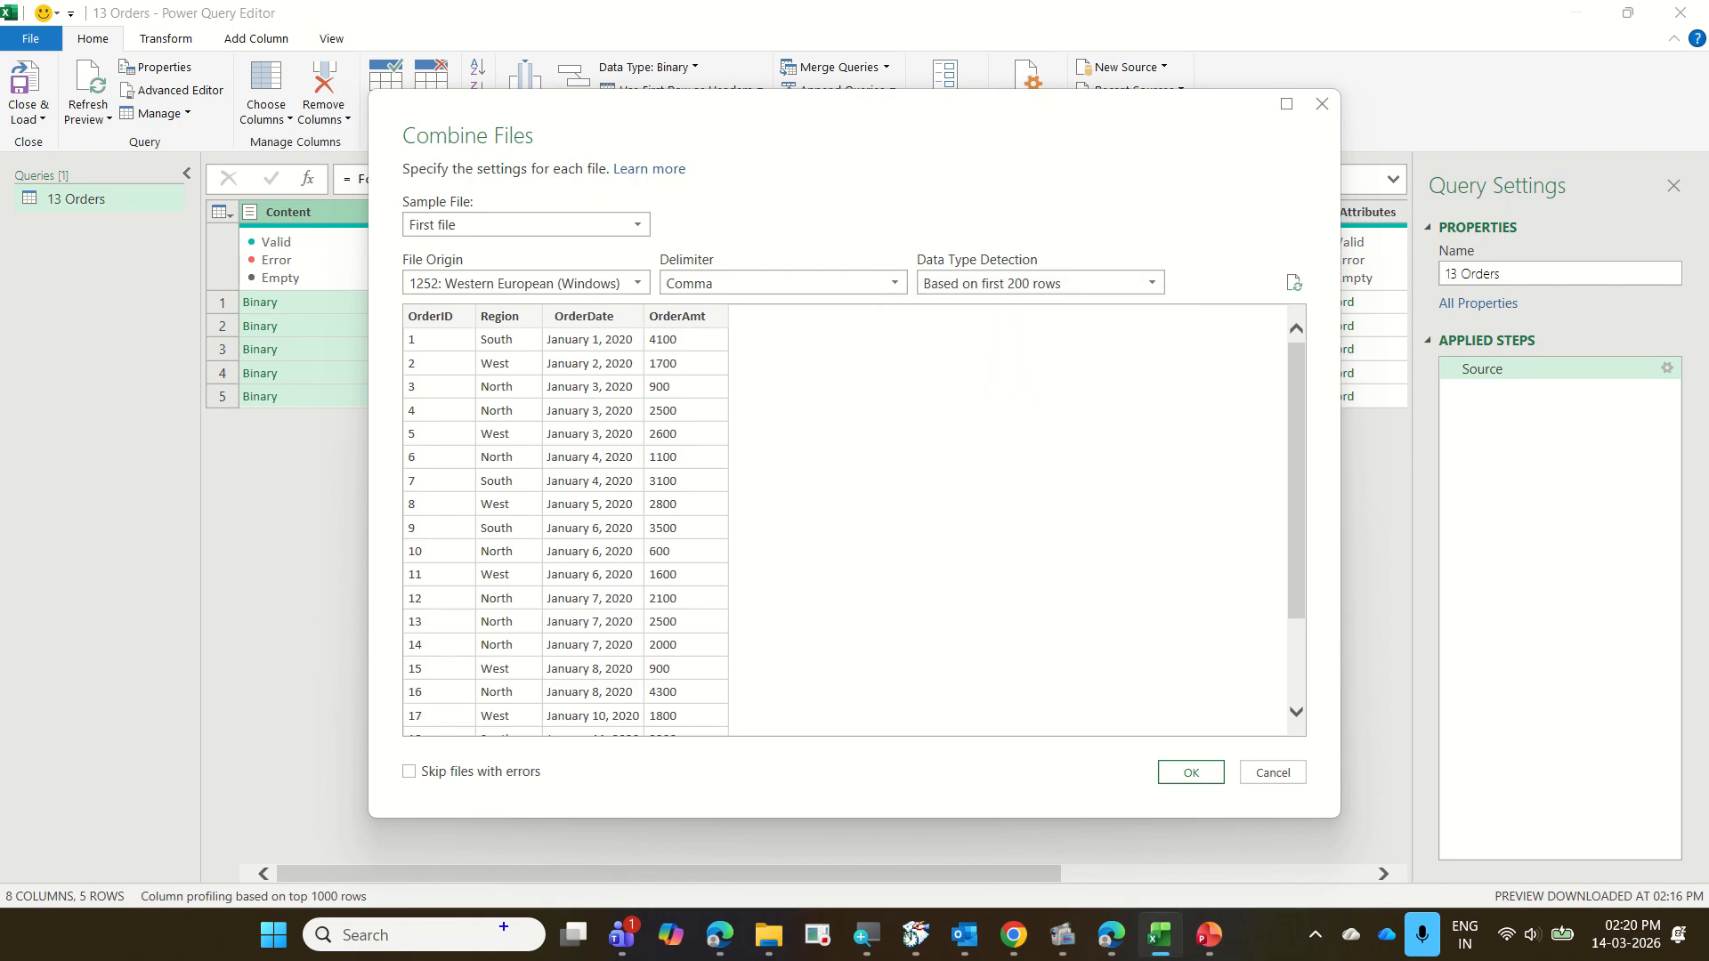
mouse_move(389, 748)
mouse_down()
mouse_move(427, 775)
mouse_move(560, 790)
mouse_move(399, 798)
mouse_move(455, 806)
mouse_up()
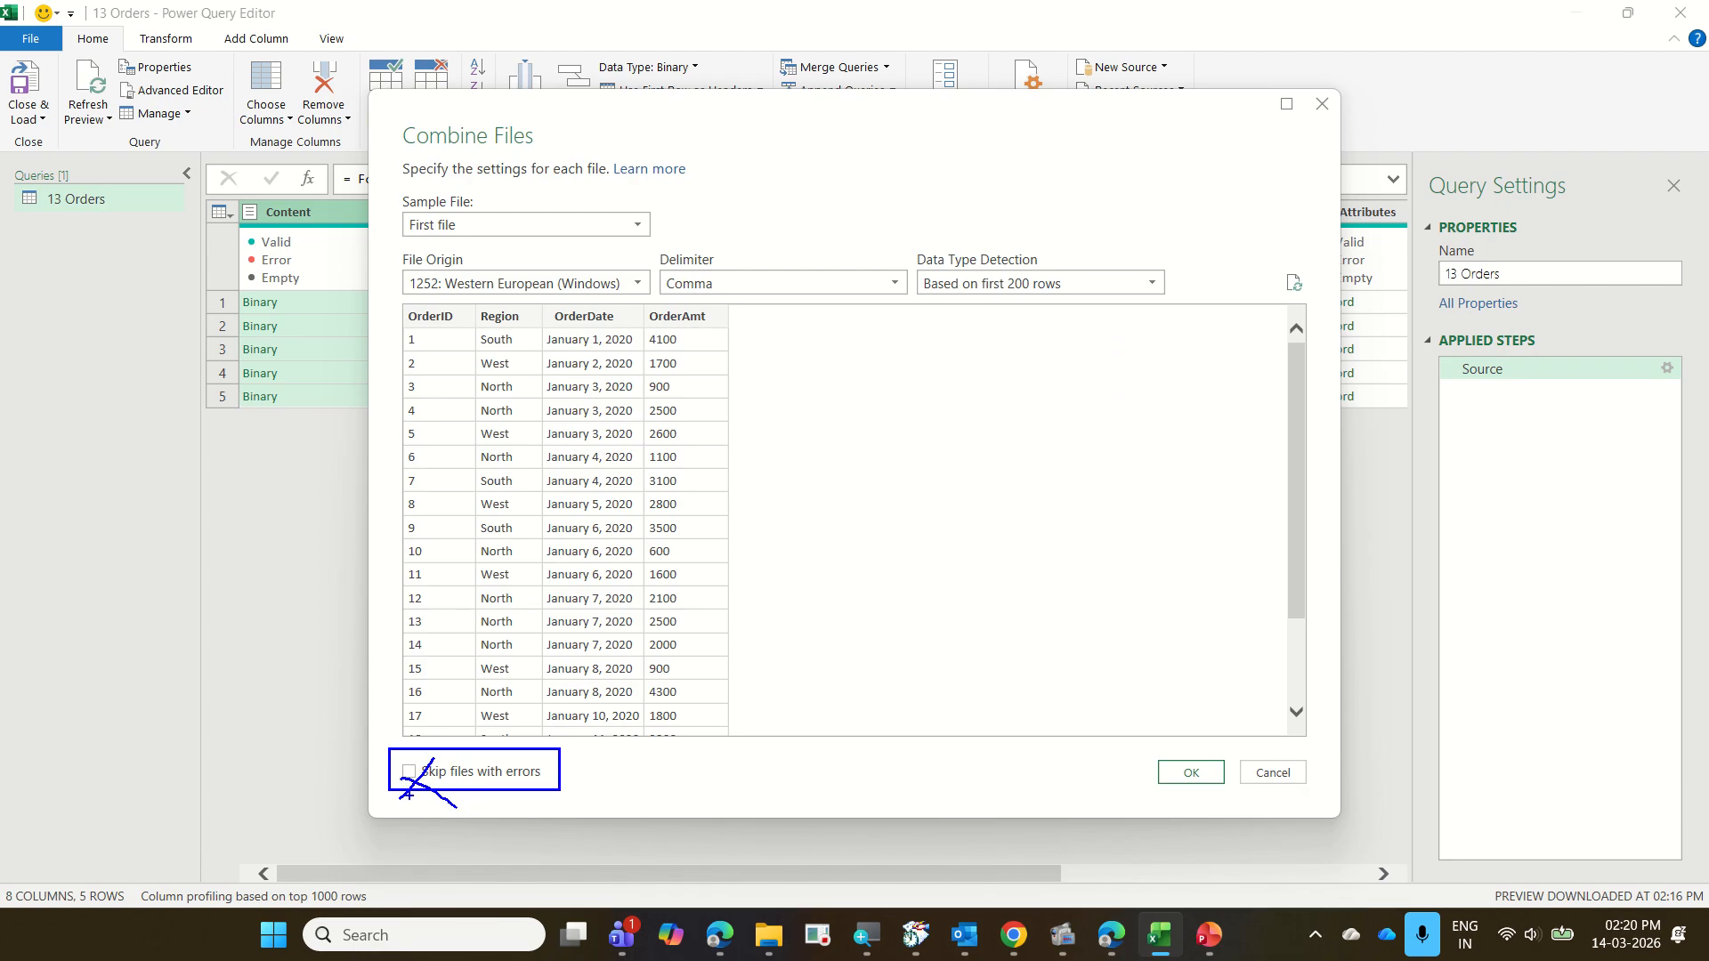
mouse_move(417, 797)
mouse_down()
mouse_move(420, 767)
mouse_move(393, 778)
mouse_move(411, 783)
mouse_up()
key(Escape)
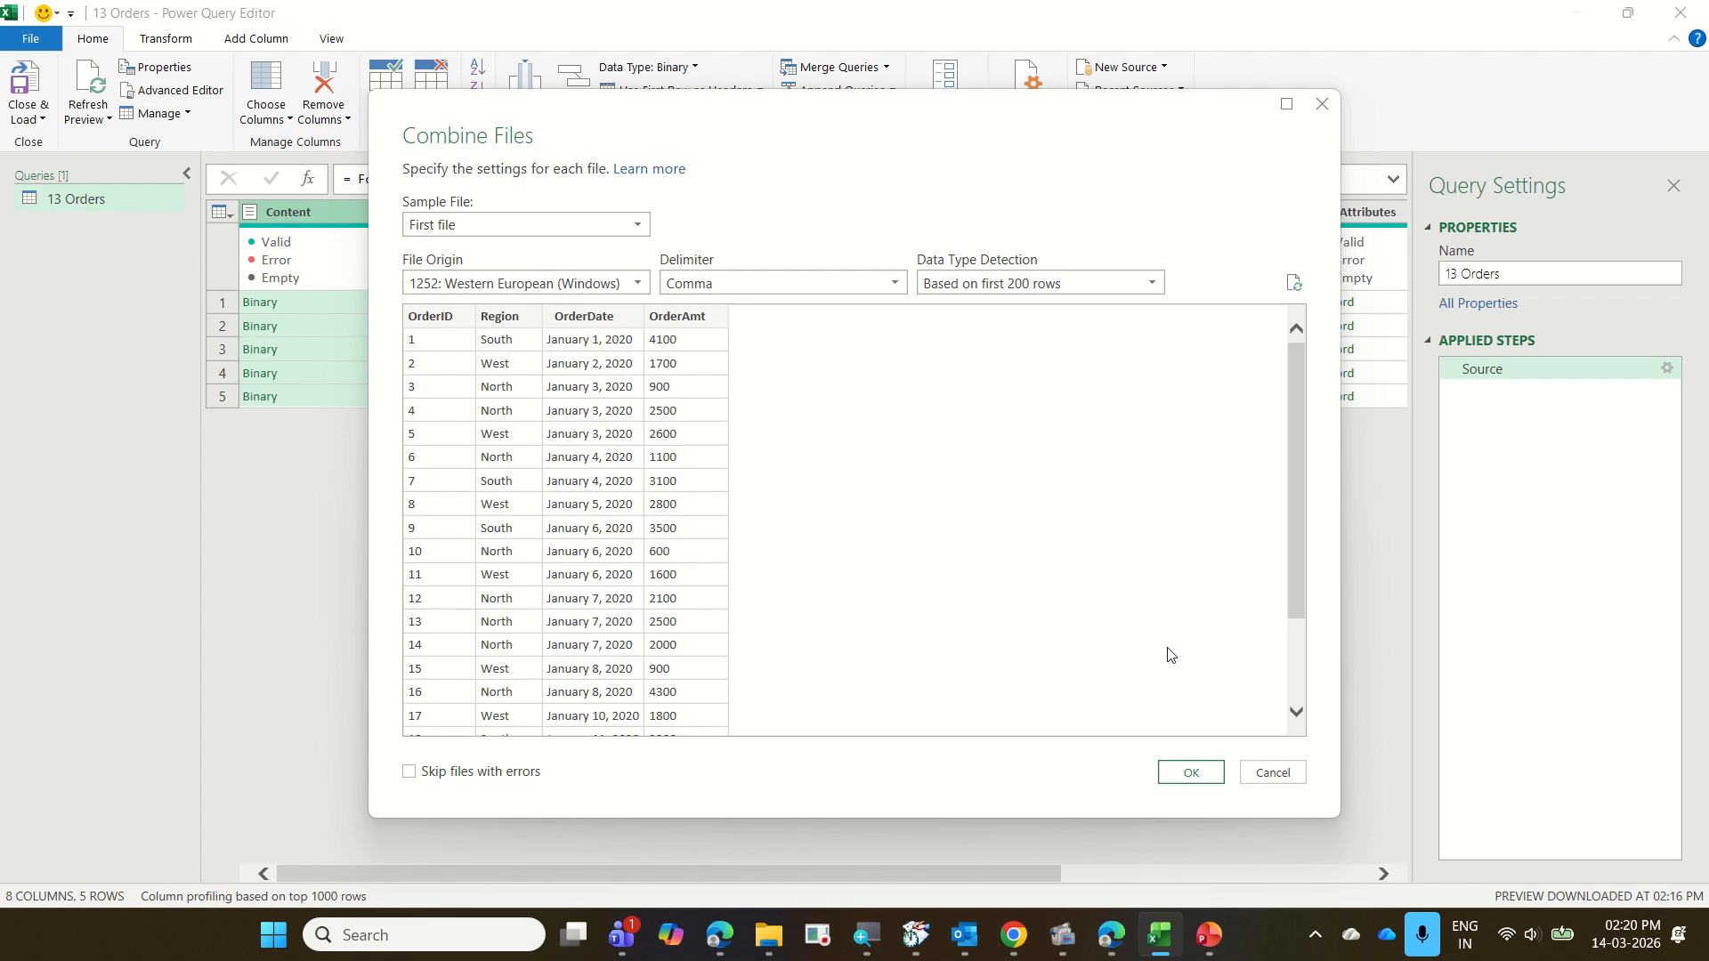
click(1199, 775)
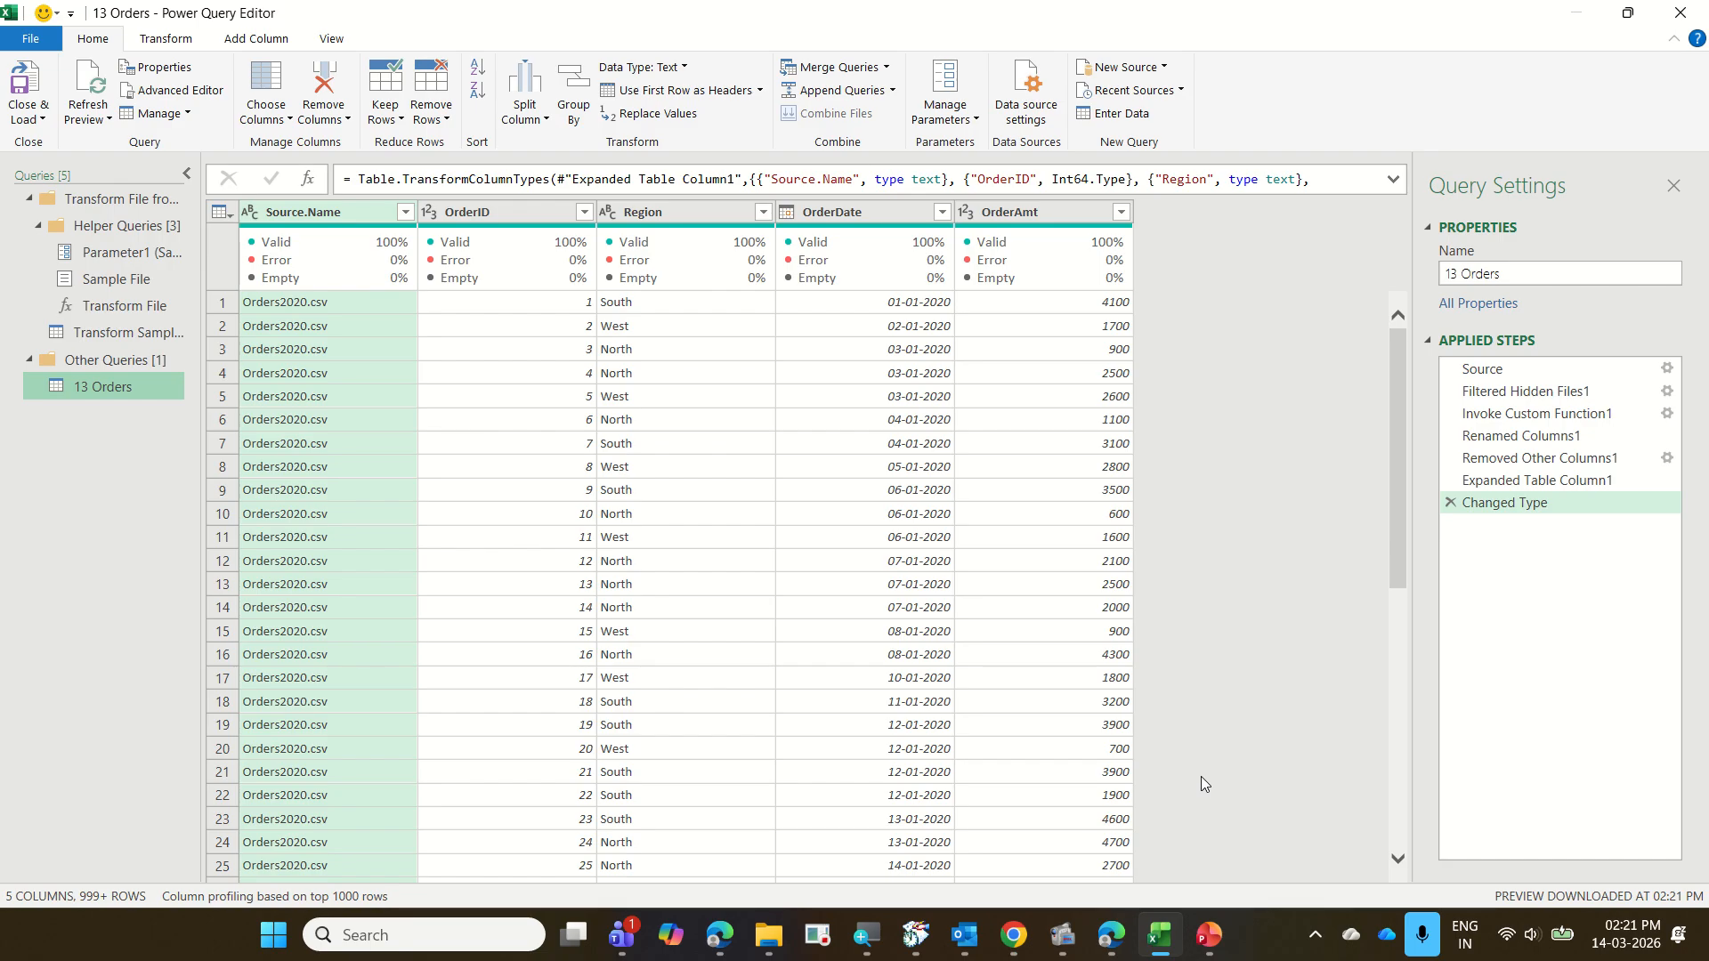
Look through the combined order rows in the 13 Orders query preview
scroll(785, 663, down, 8)
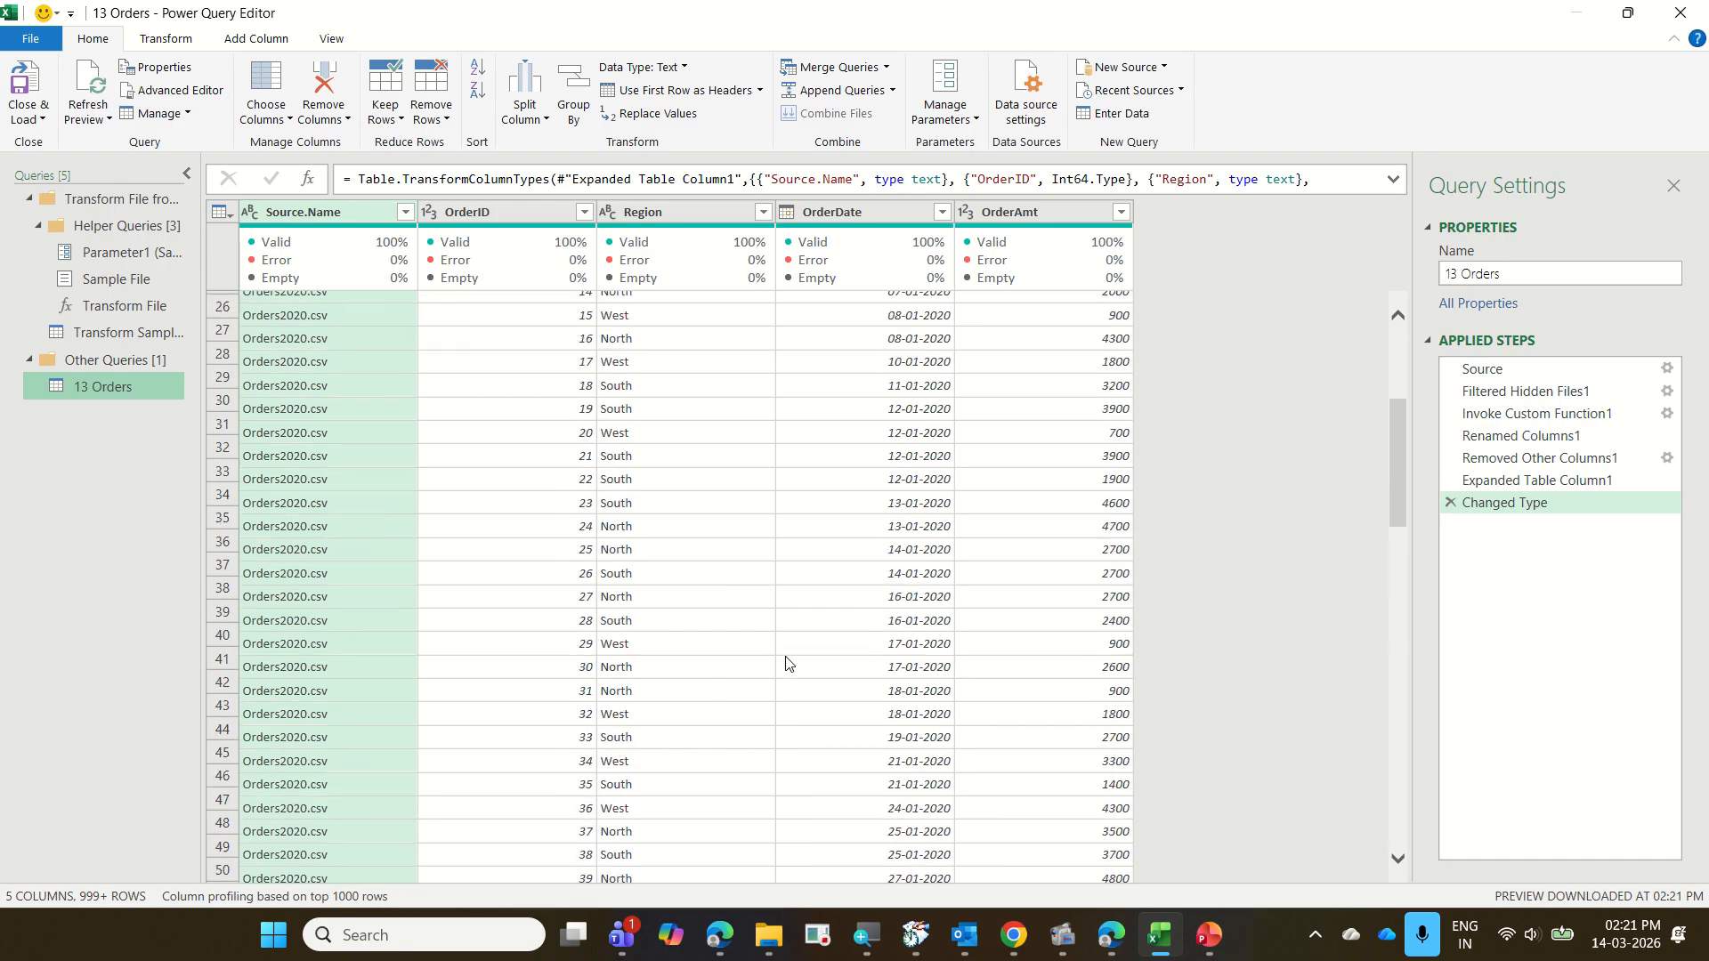
scroll(785, 663, up, 8)
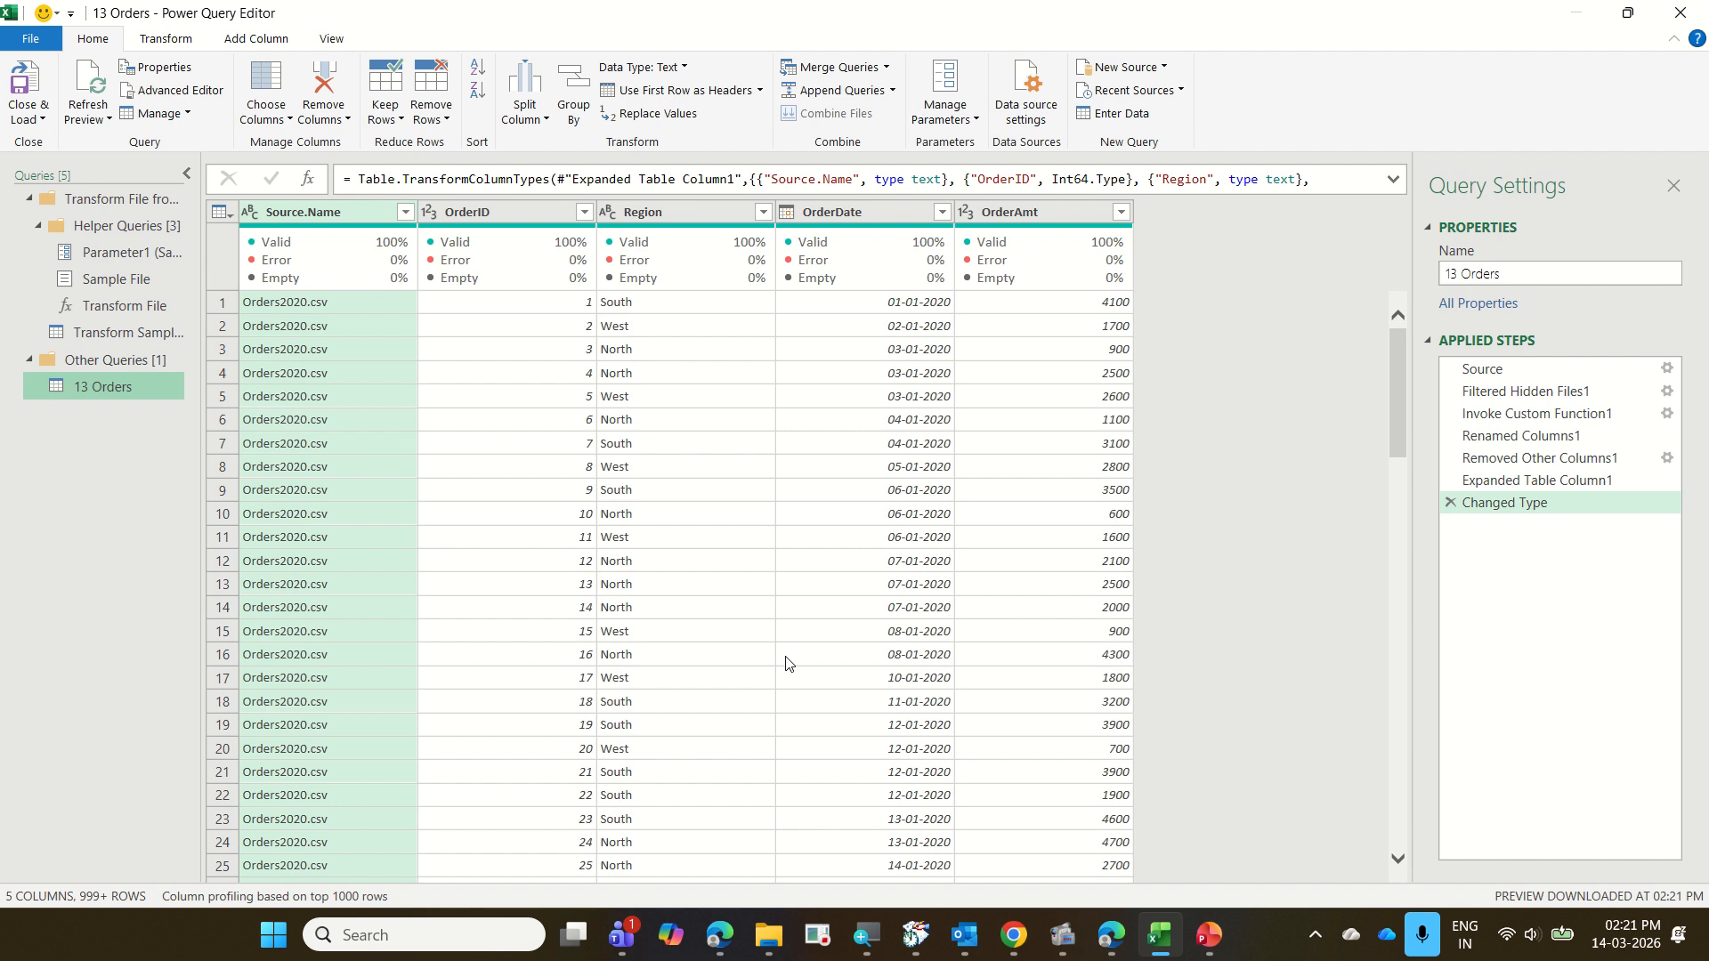
scroll(737, 554, down, 16)
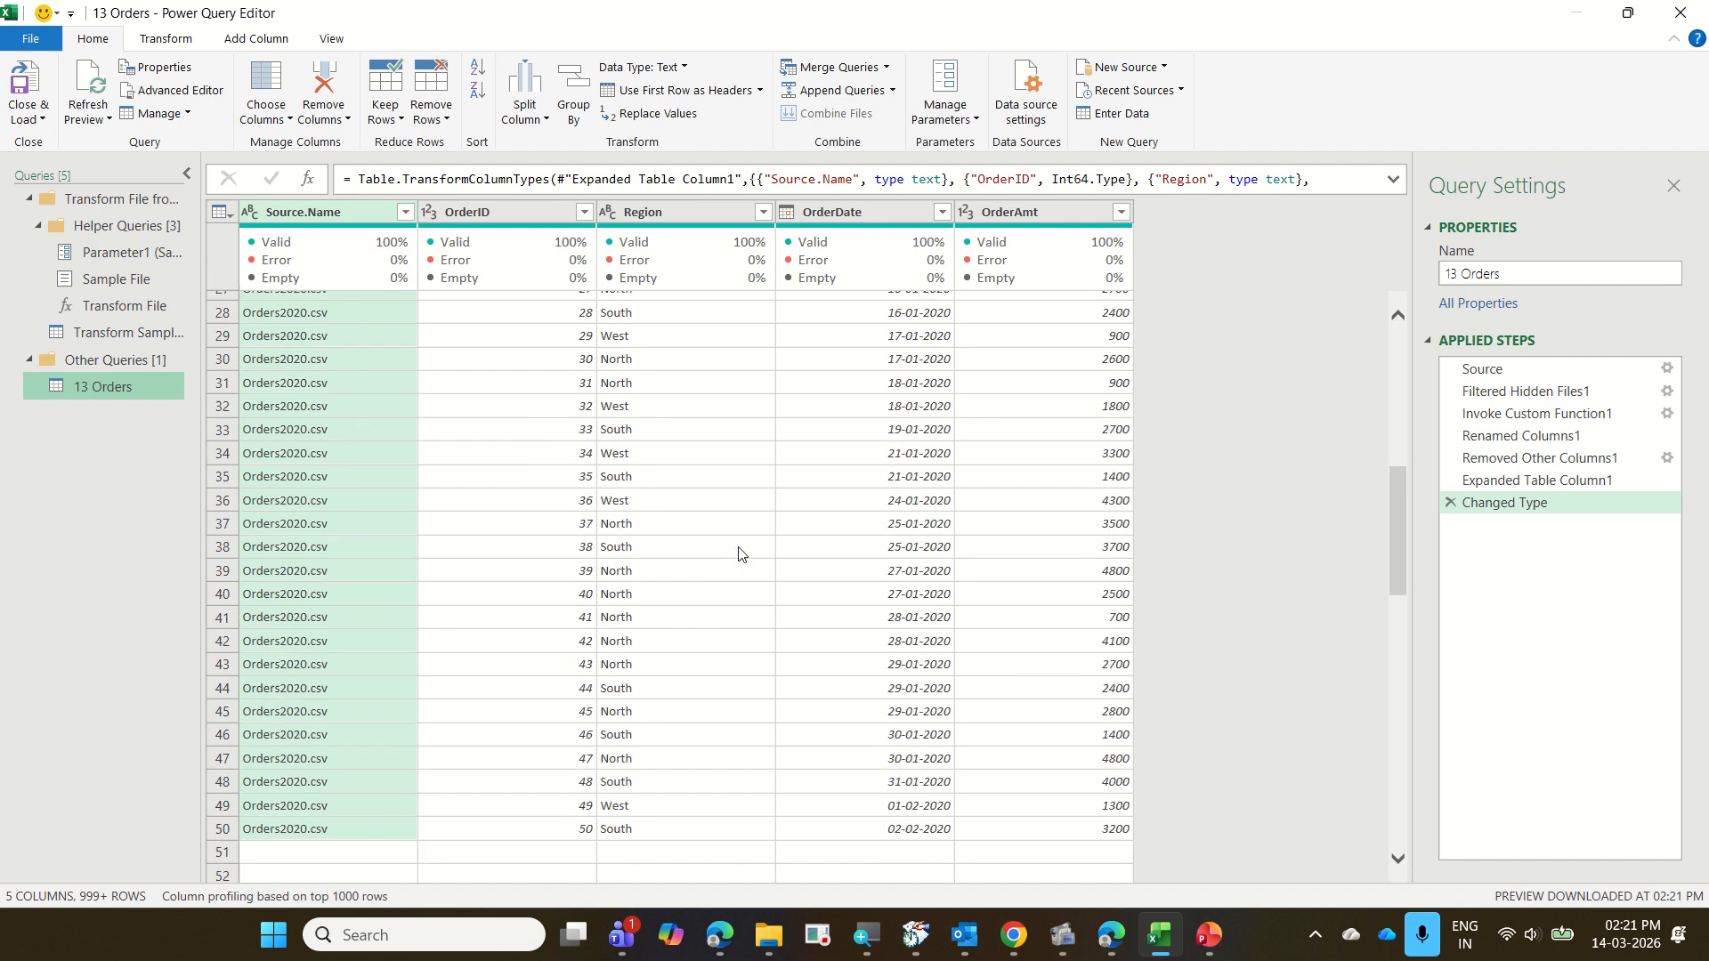
scroll(738, 554, down, 18)
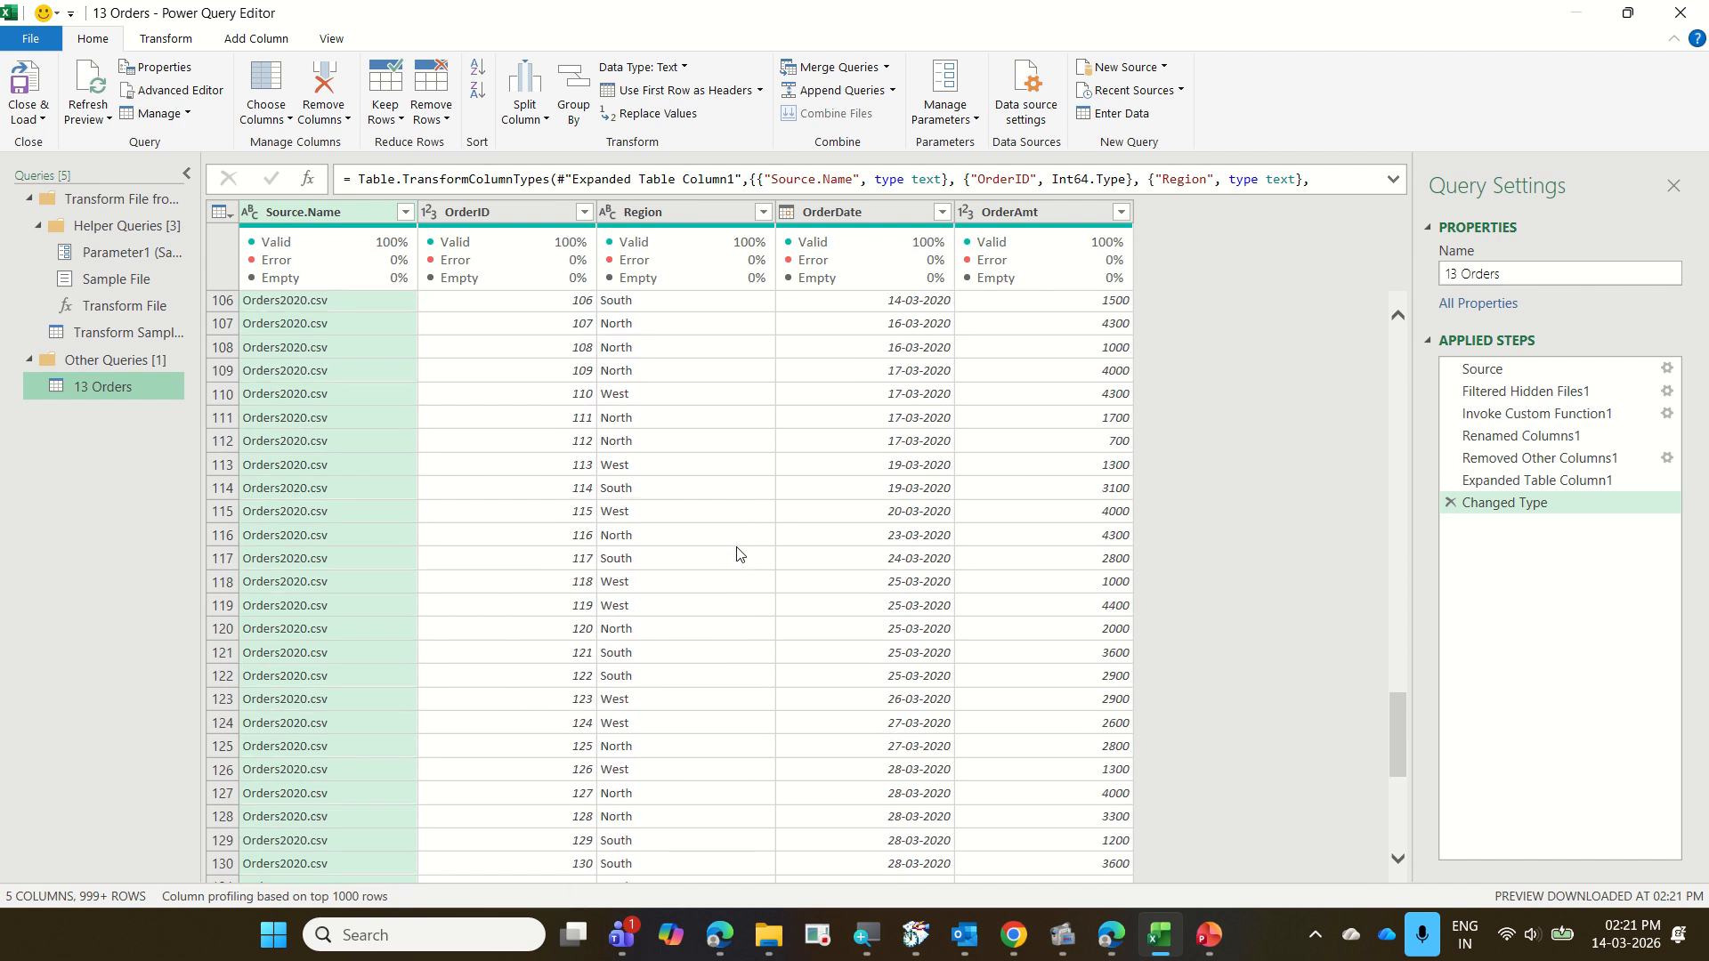
scroll(738, 554, up, 20)
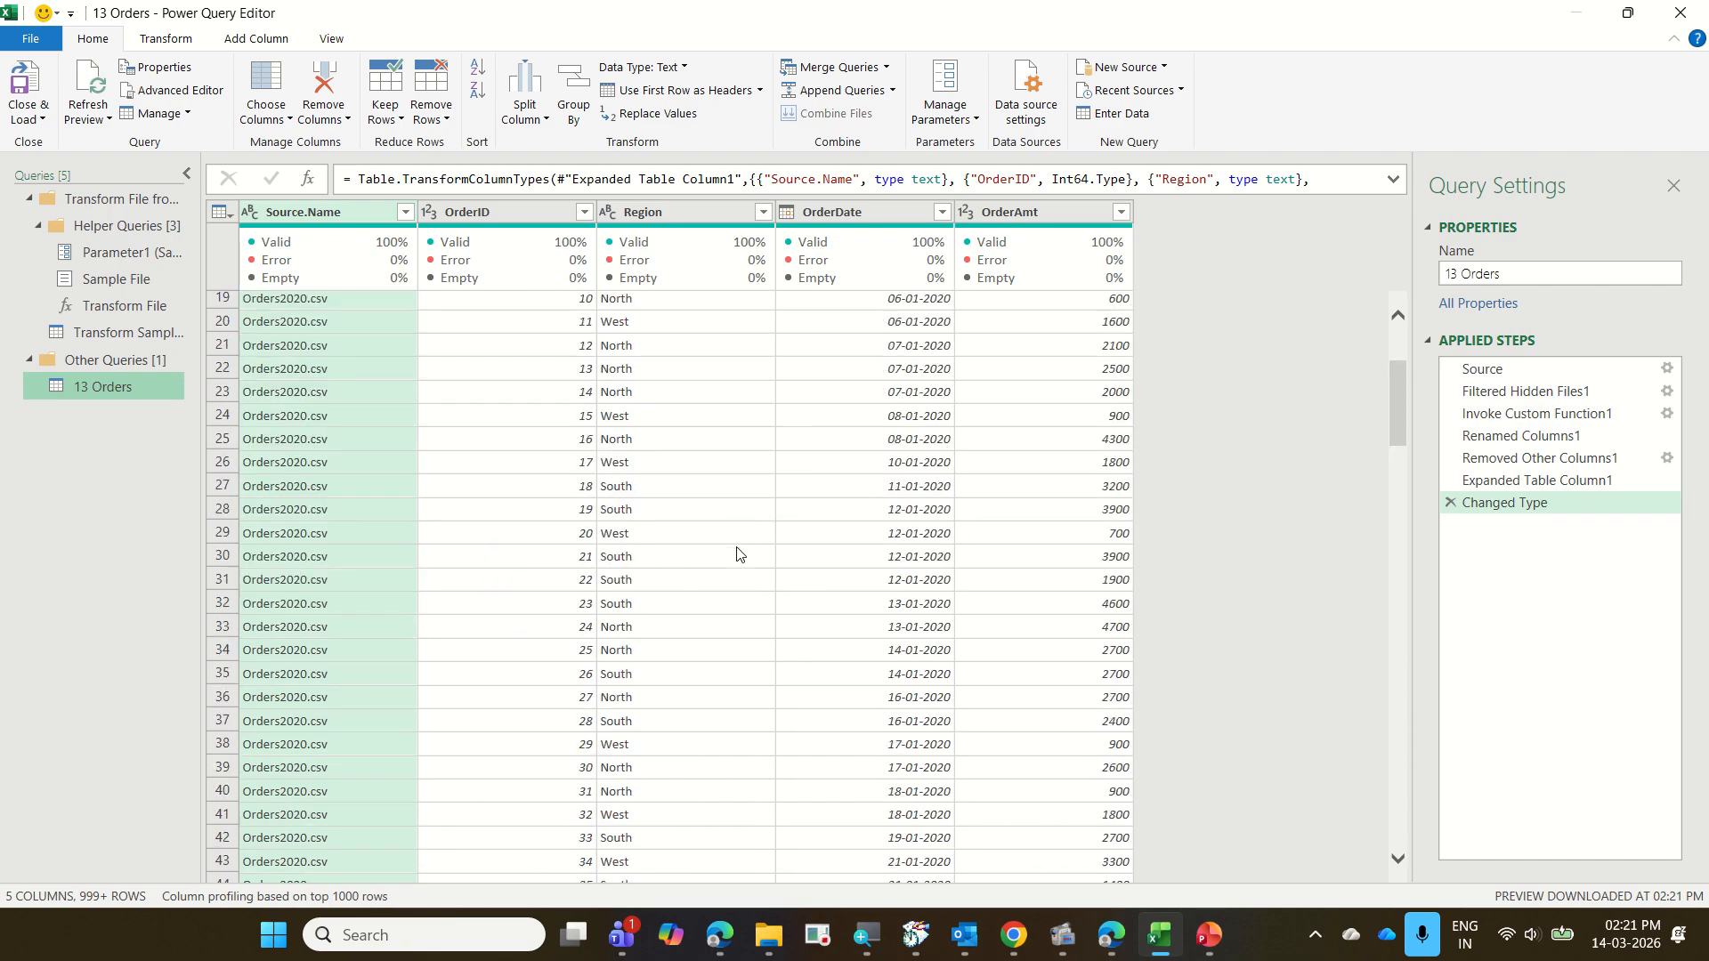
scroll(738, 554, up, 6)
mouse_move(320, 260)
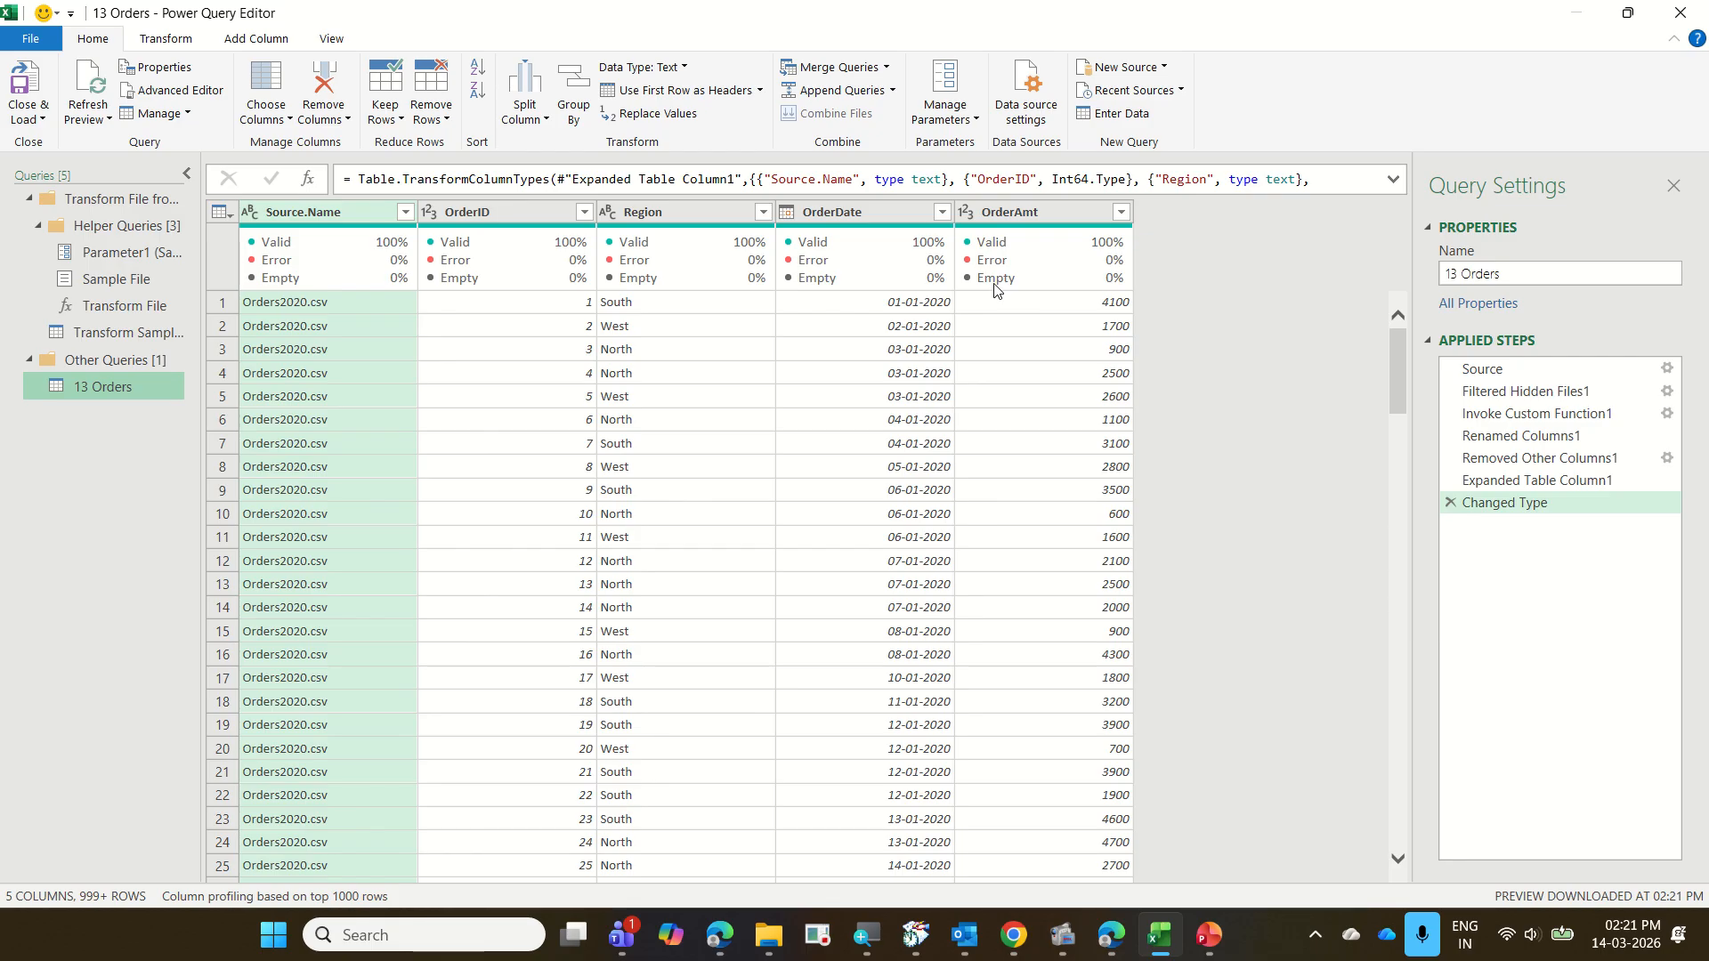
Examine the OrderDate filter values and the fully loaded Source.Name list to check which files are included, without applying a filter
click(941, 212)
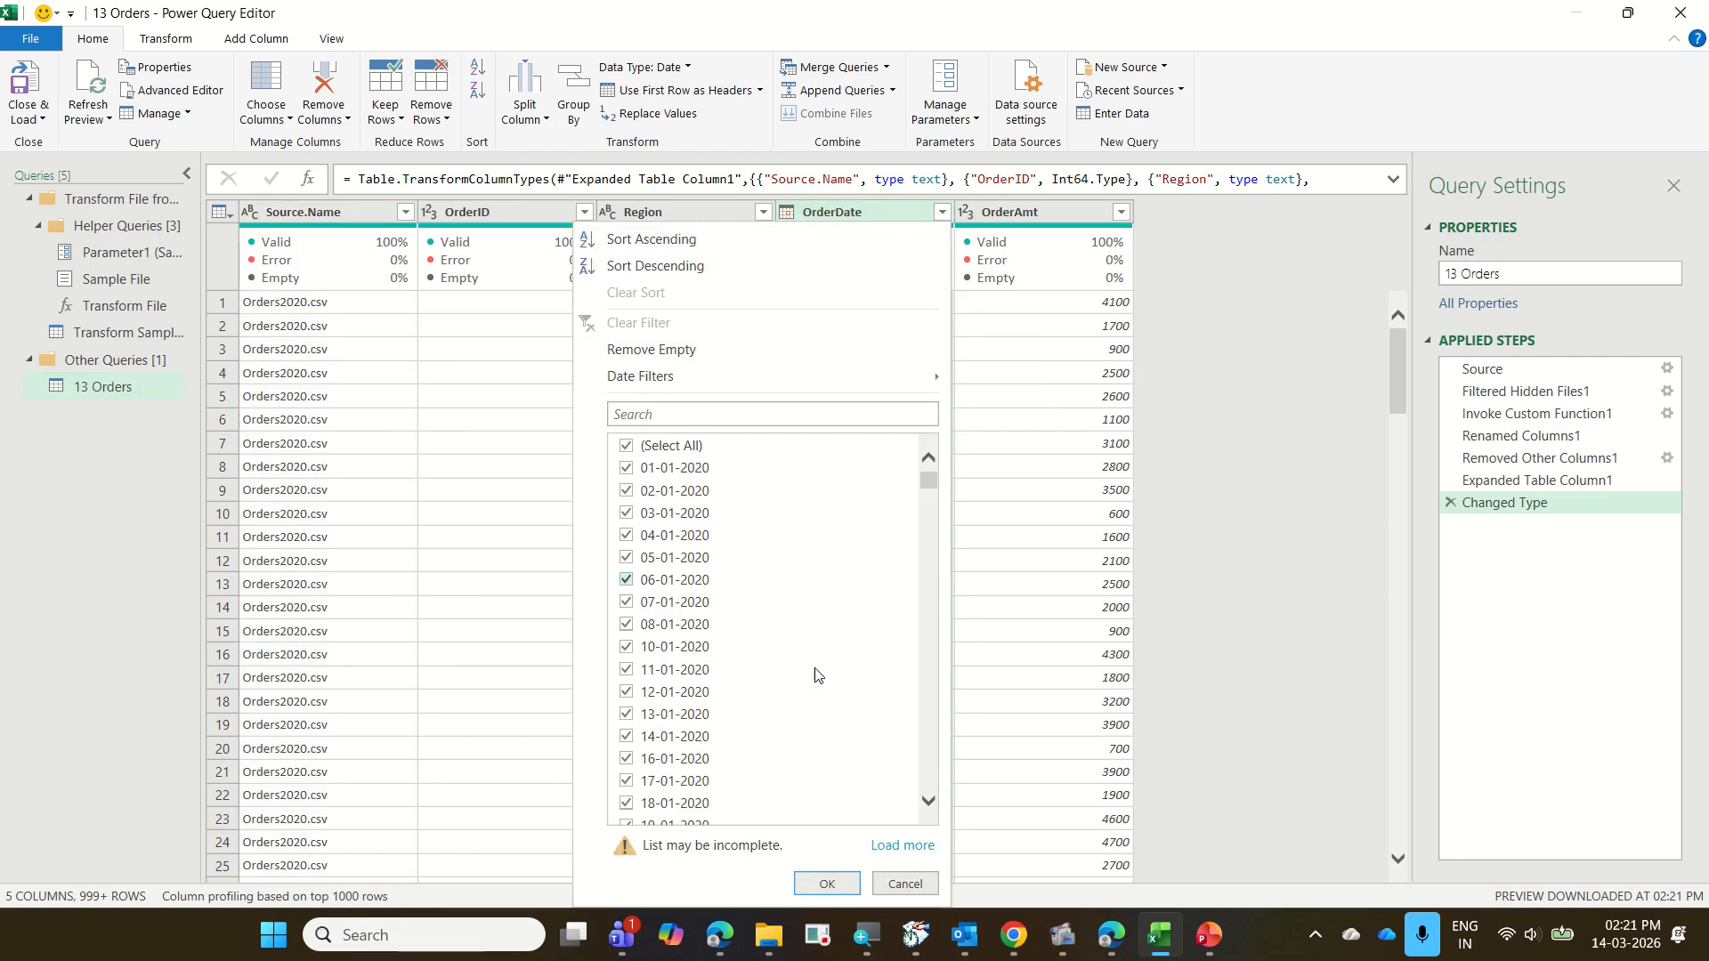
click(904, 883)
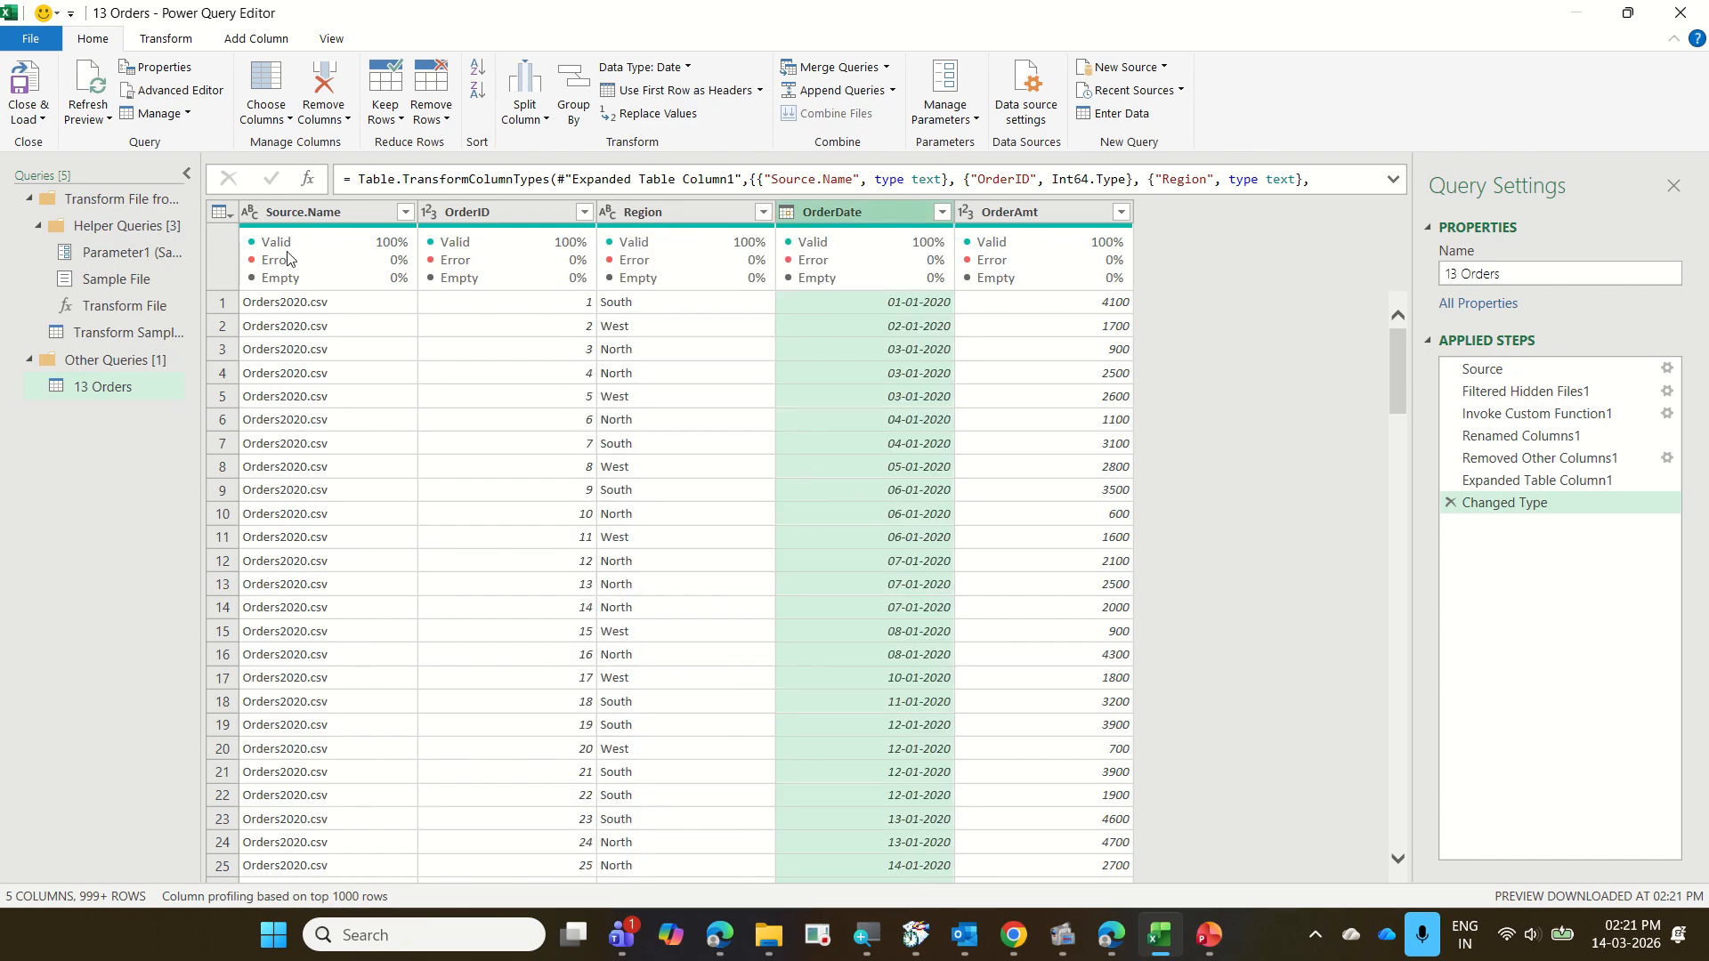
click(405, 213)
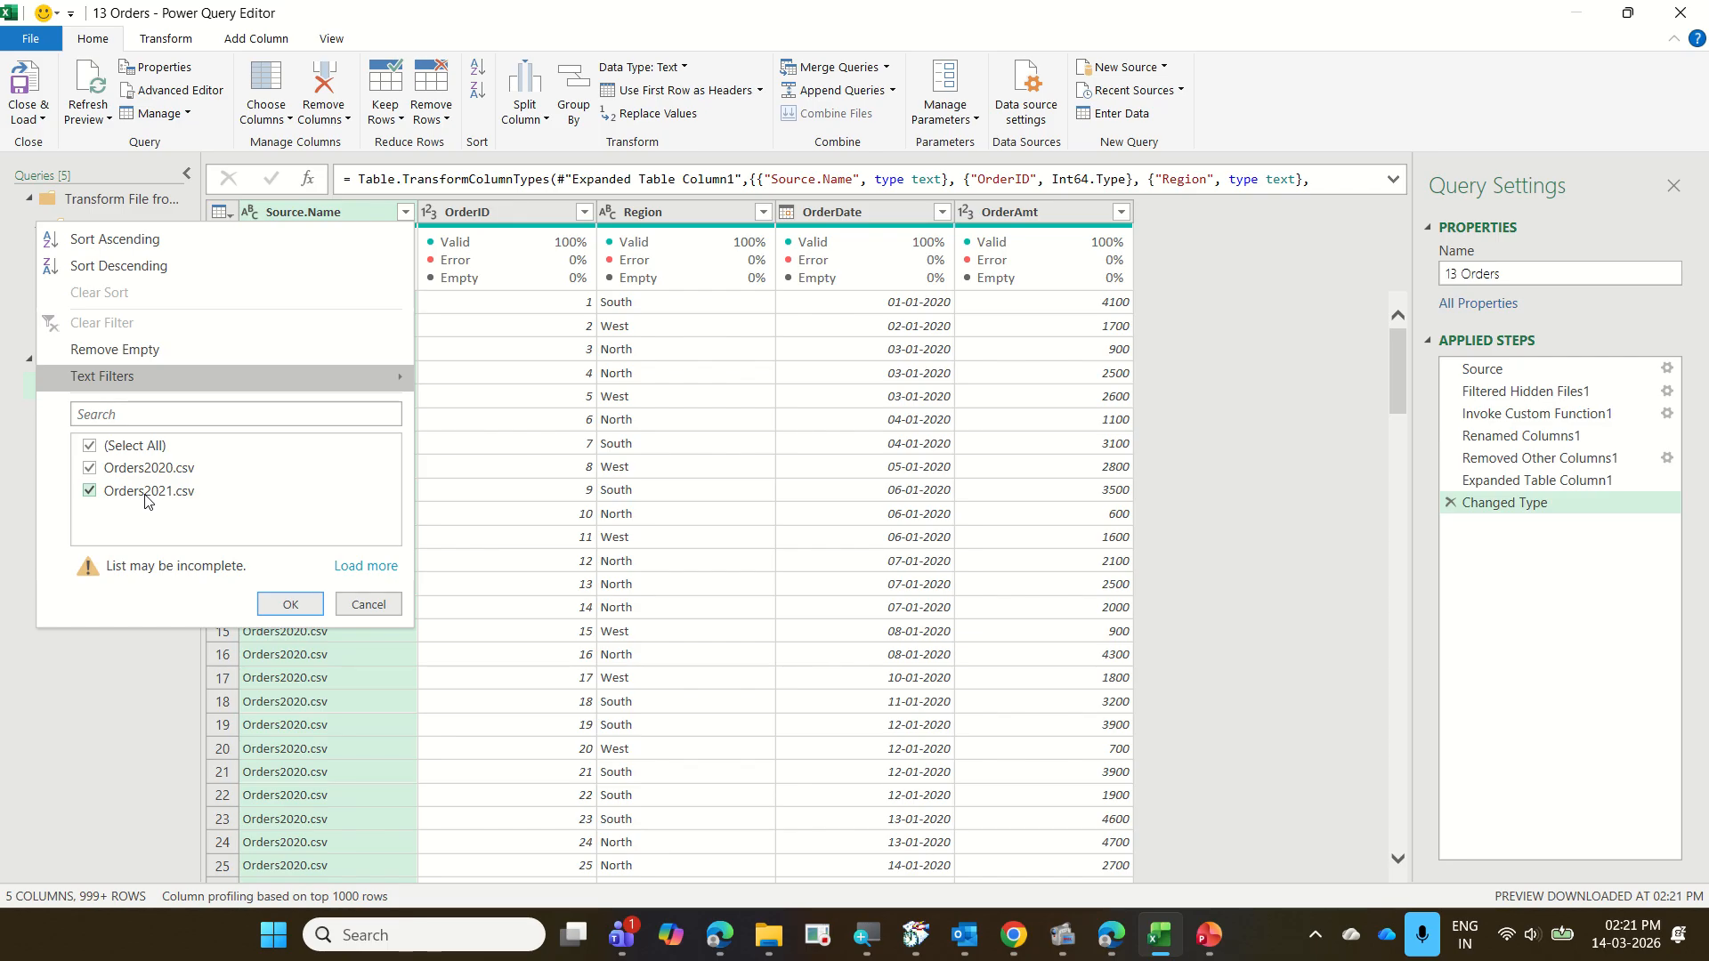
click(368, 569)
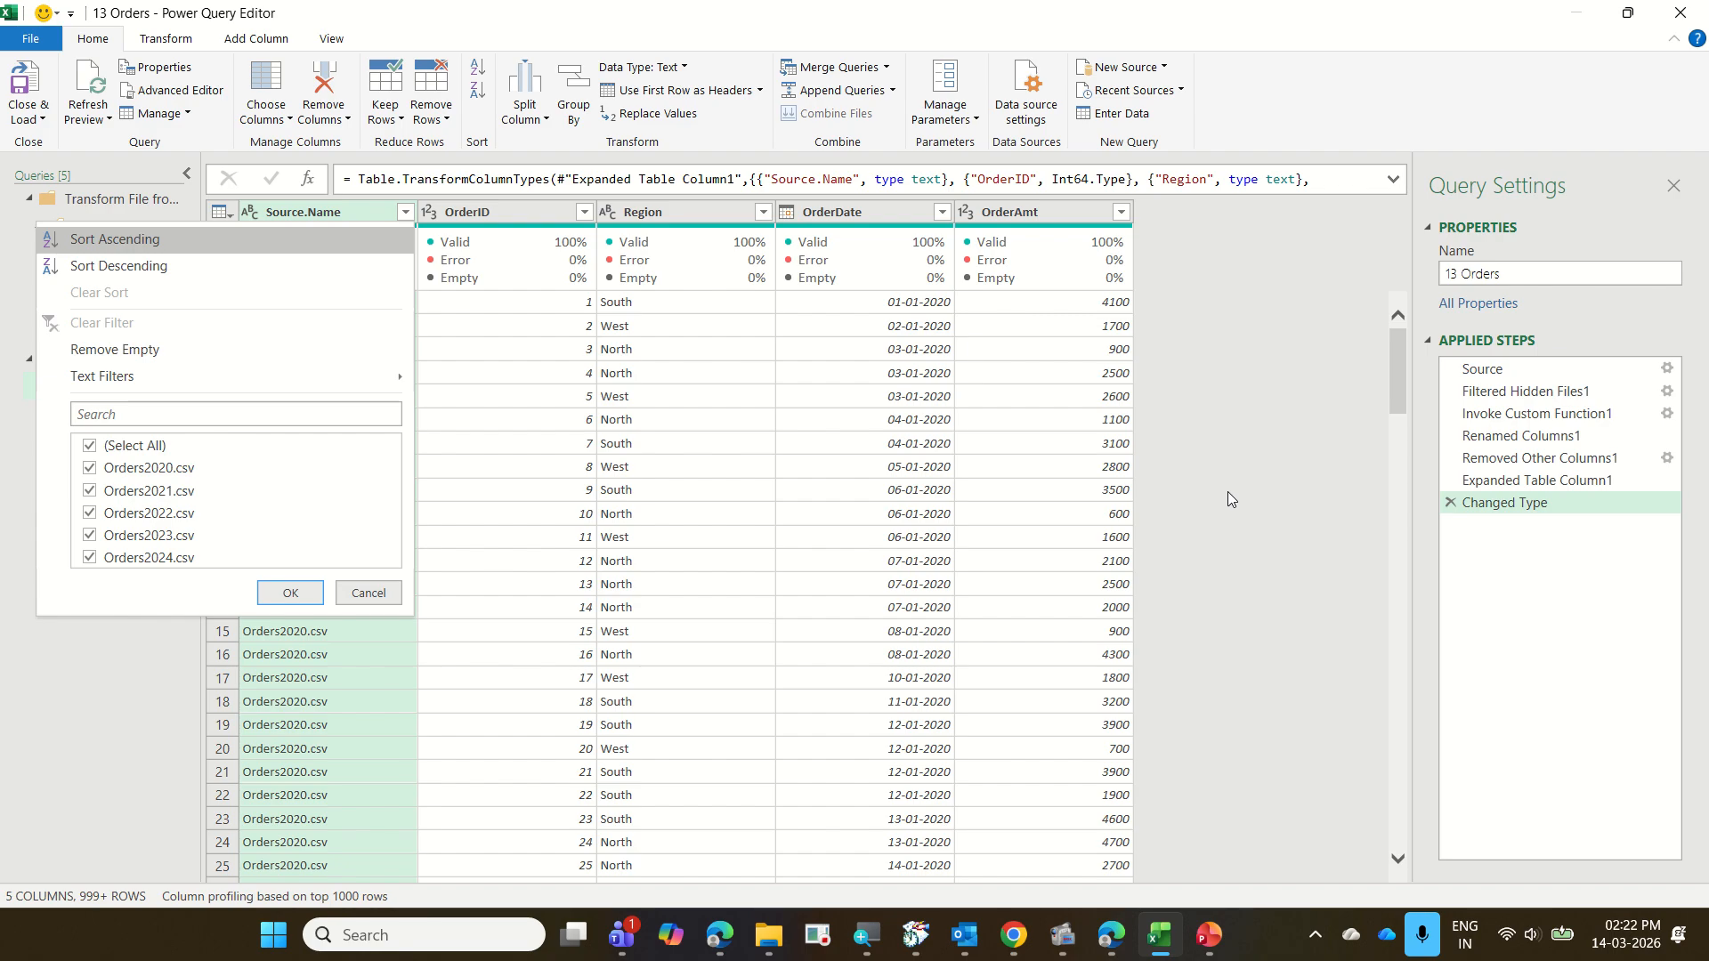
click(1228, 417)
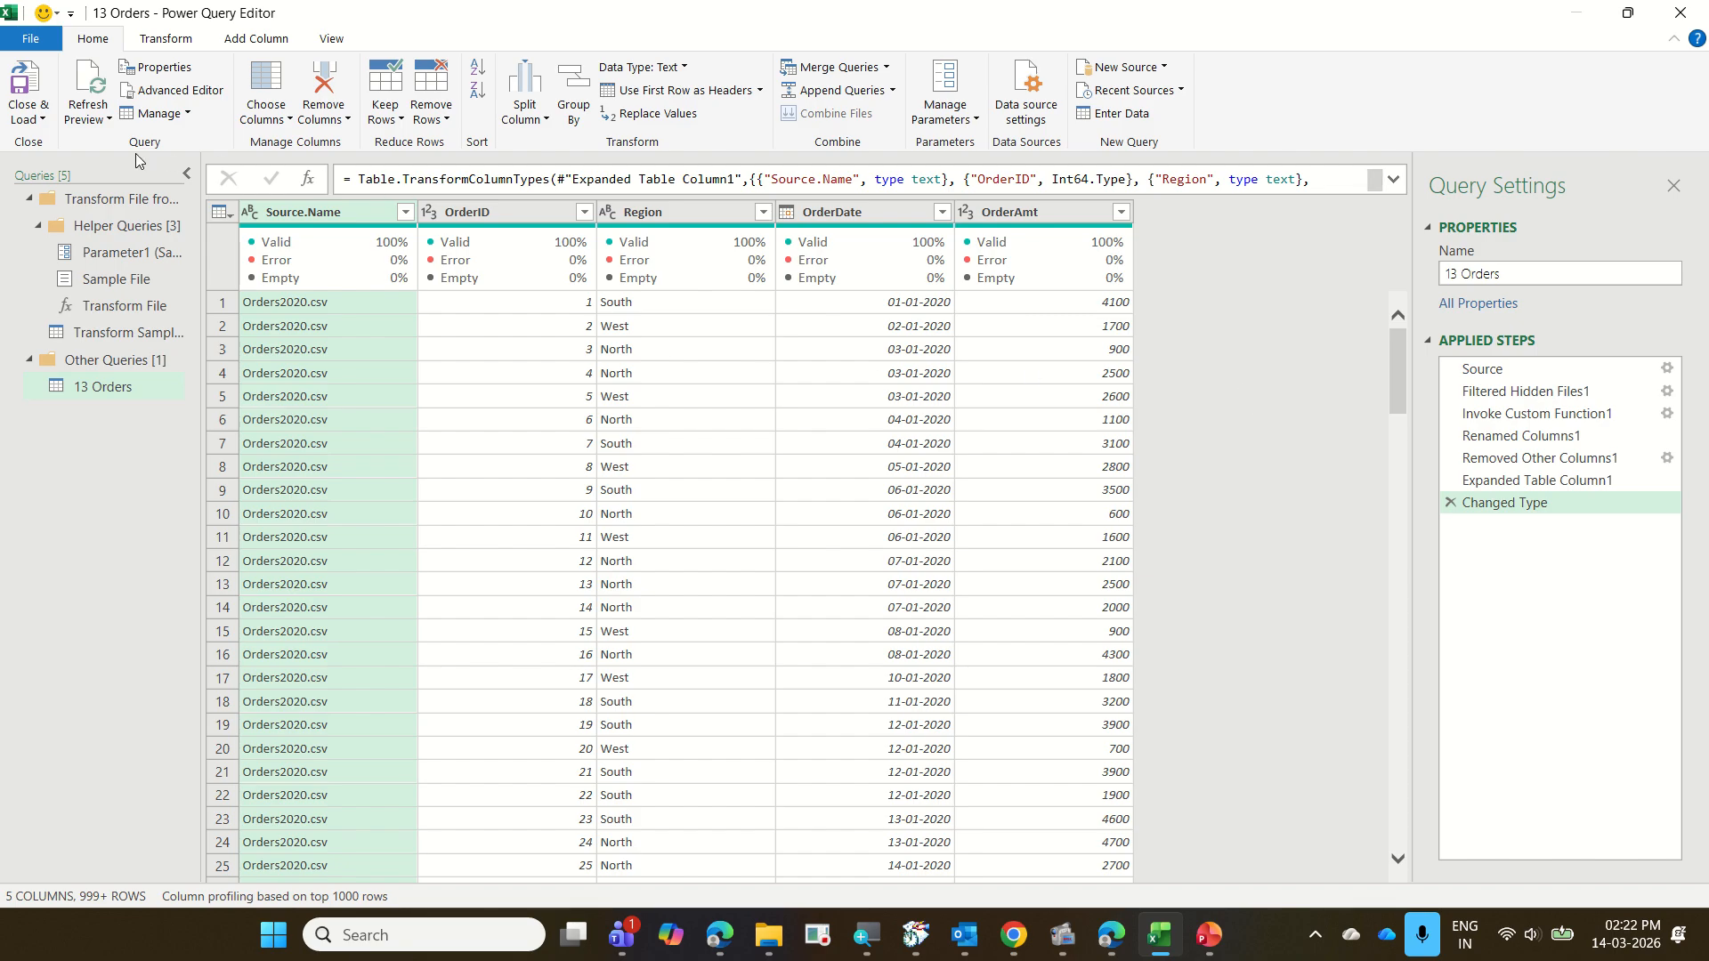
Close the query editor and load 13 Orders as a connection only, adding it to the Data Model
click(43, 121)
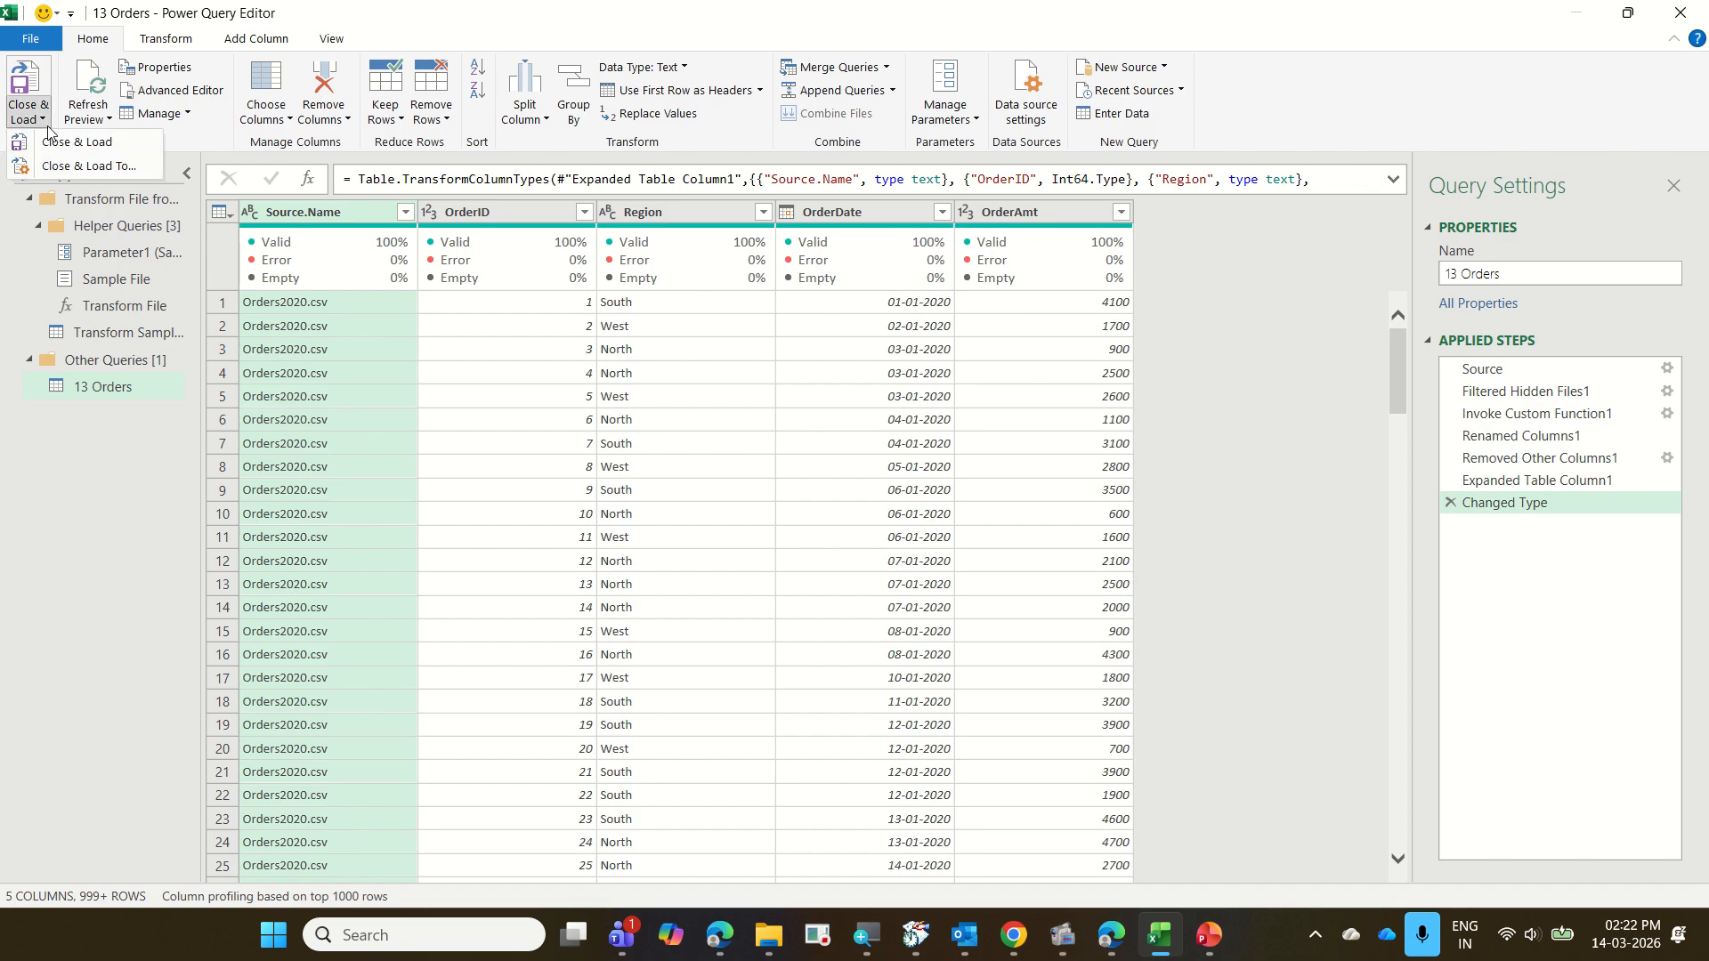
click(76, 166)
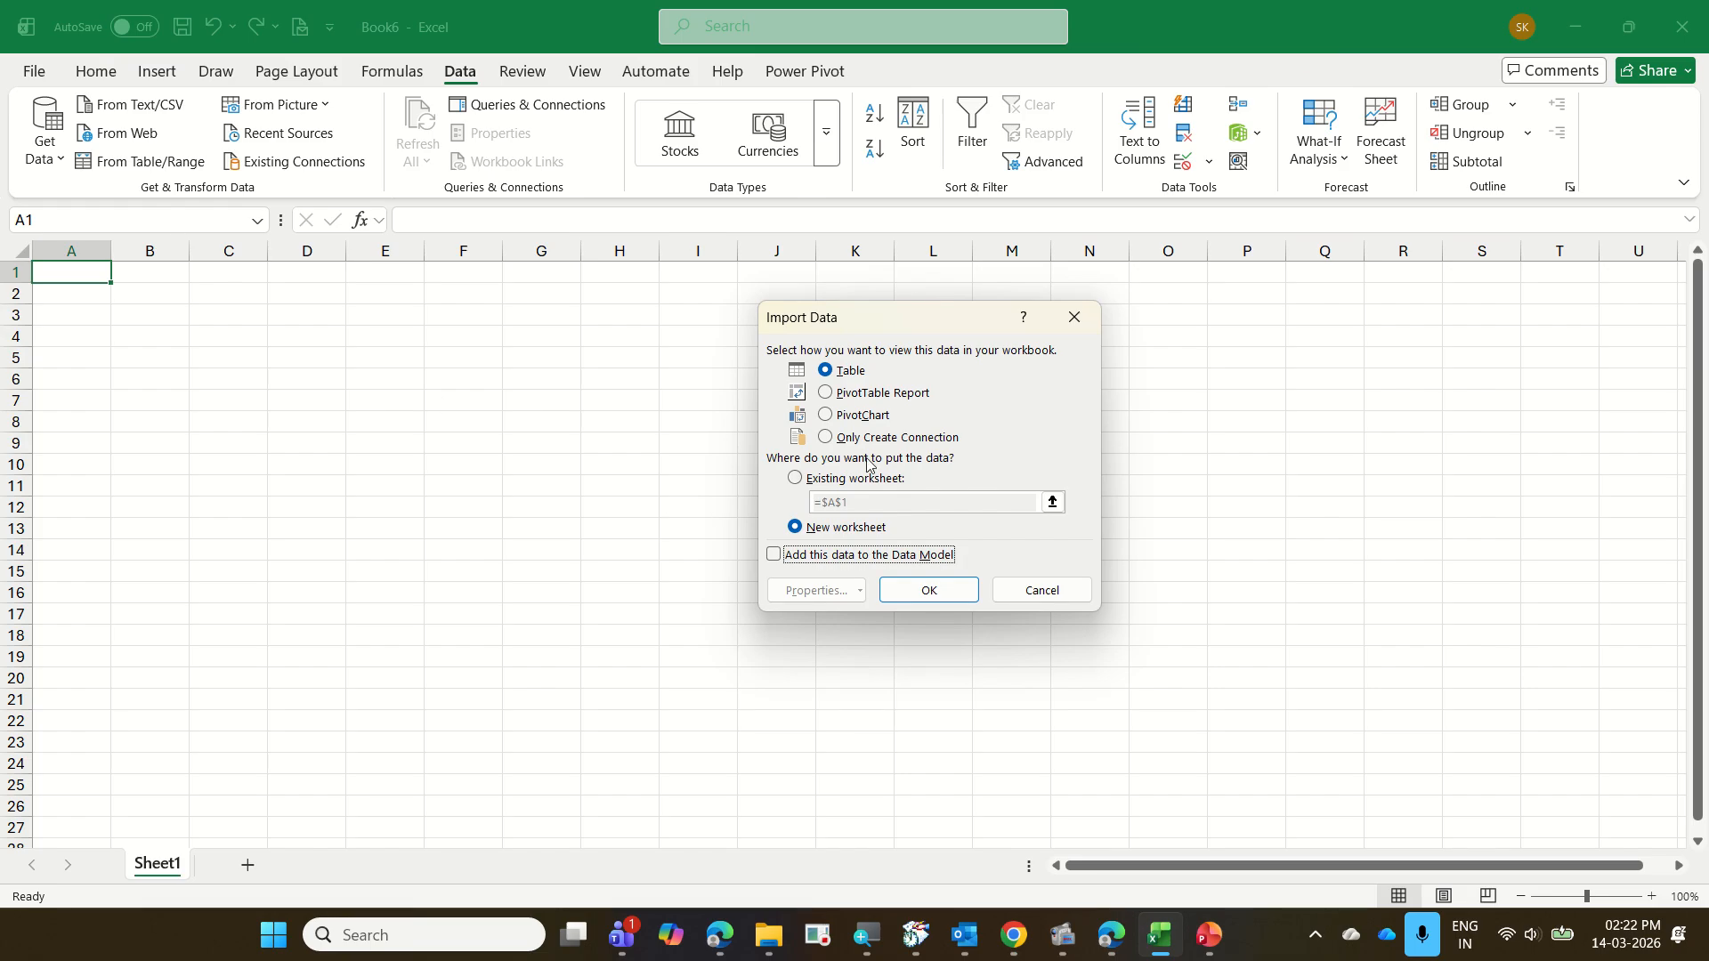
click(914, 441)
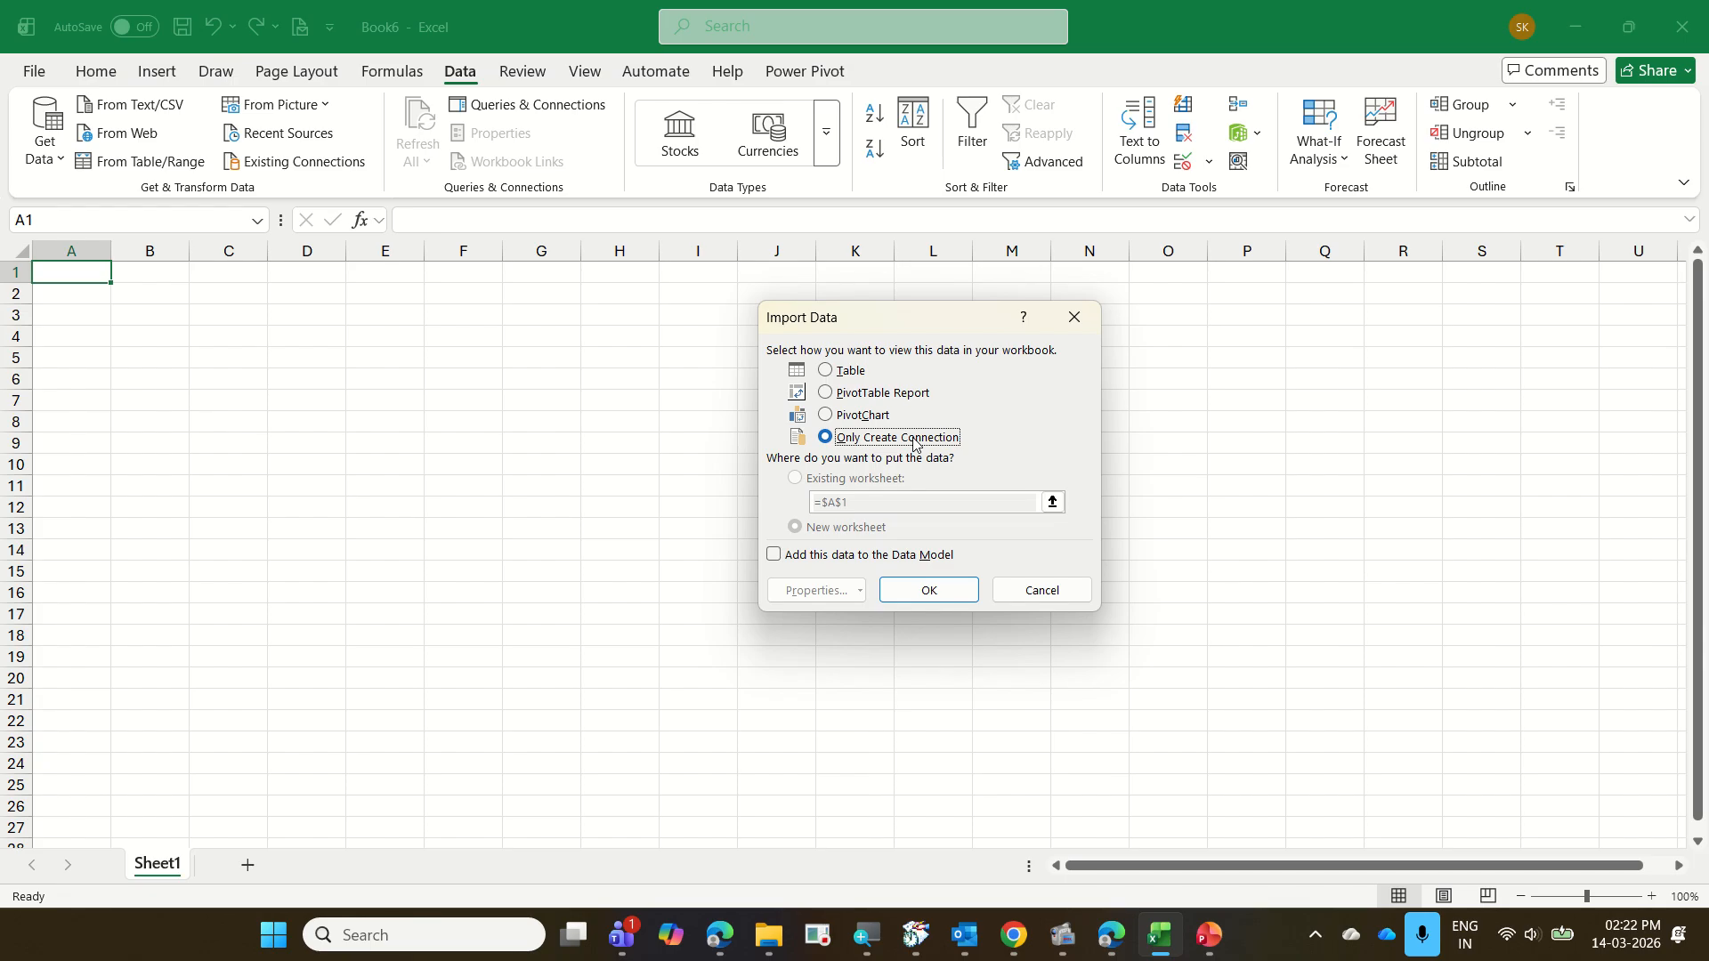
click(866, 557)
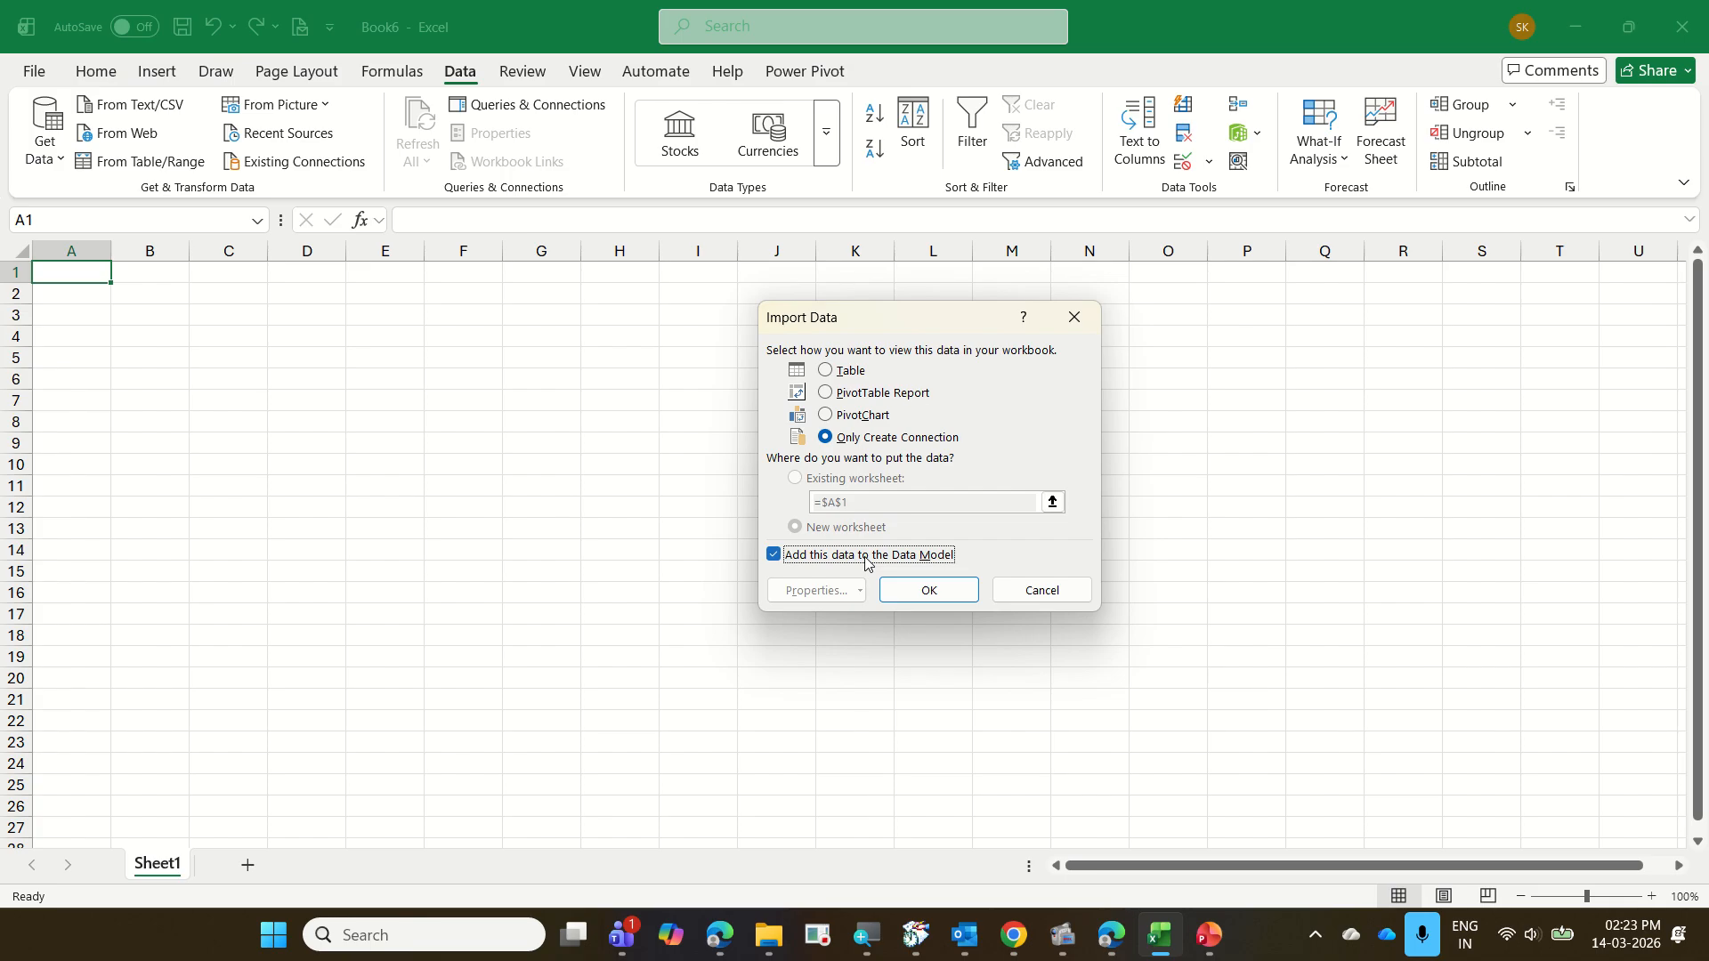
click(915, 591)
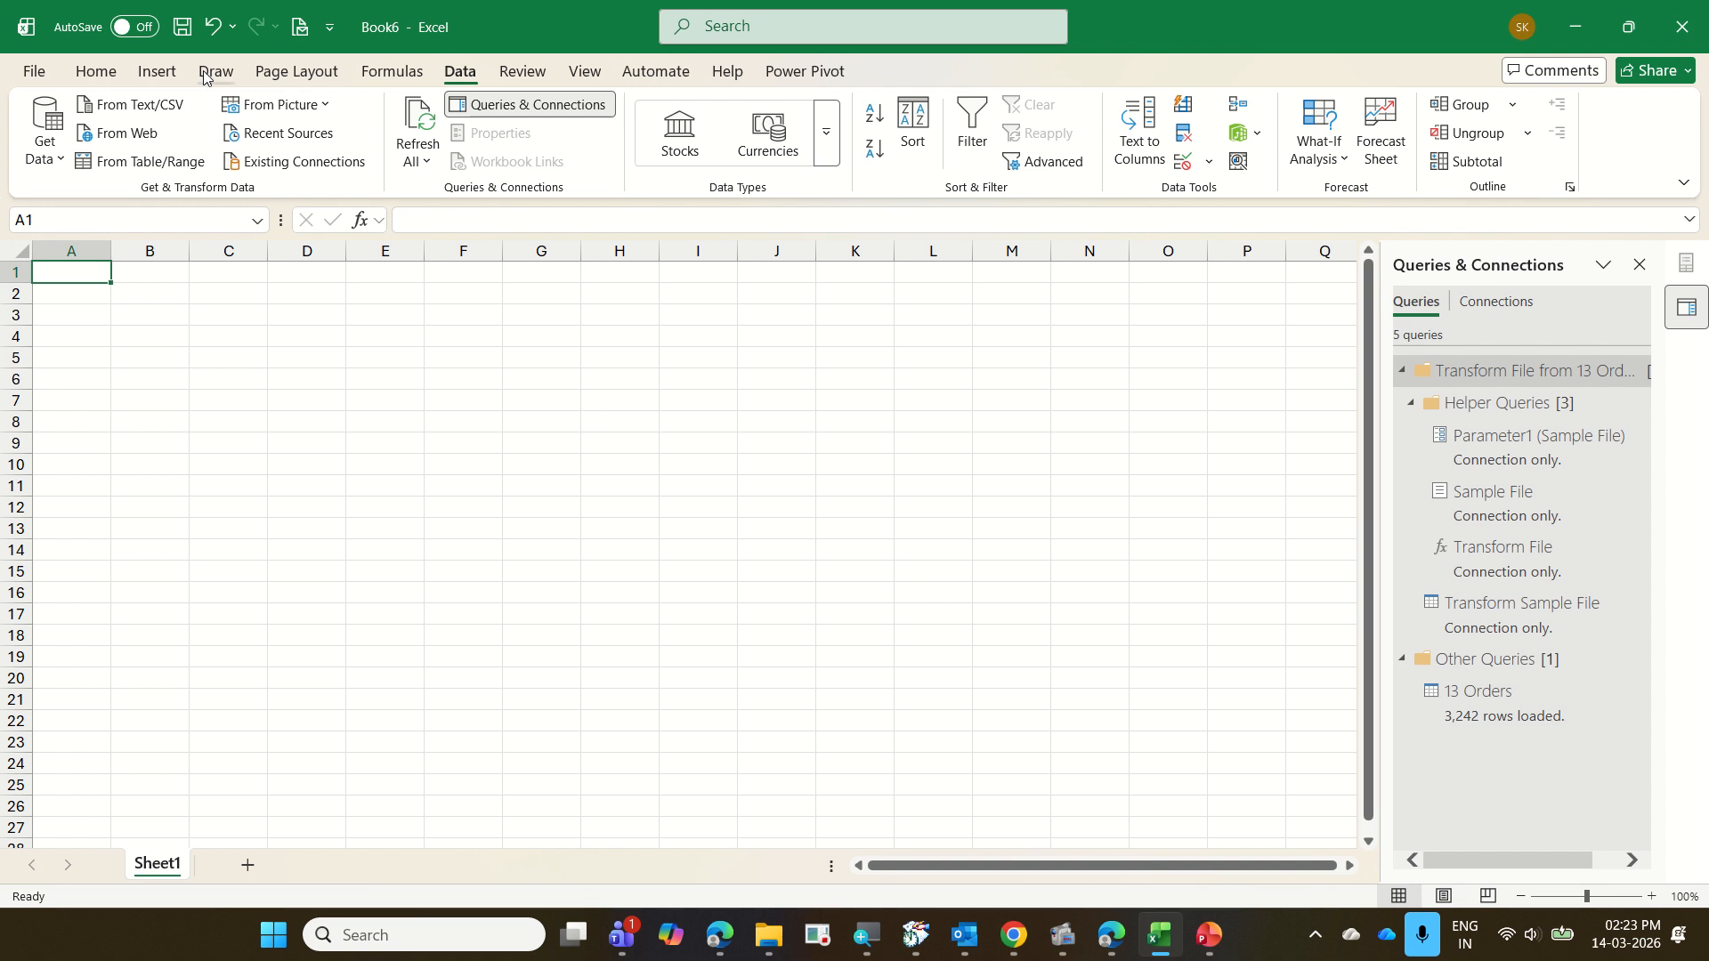
Insert a PivotChart from the workbook's Data Model at Sheet1 cell A1 and close the queries list to show the chart fields
click(160, 71)
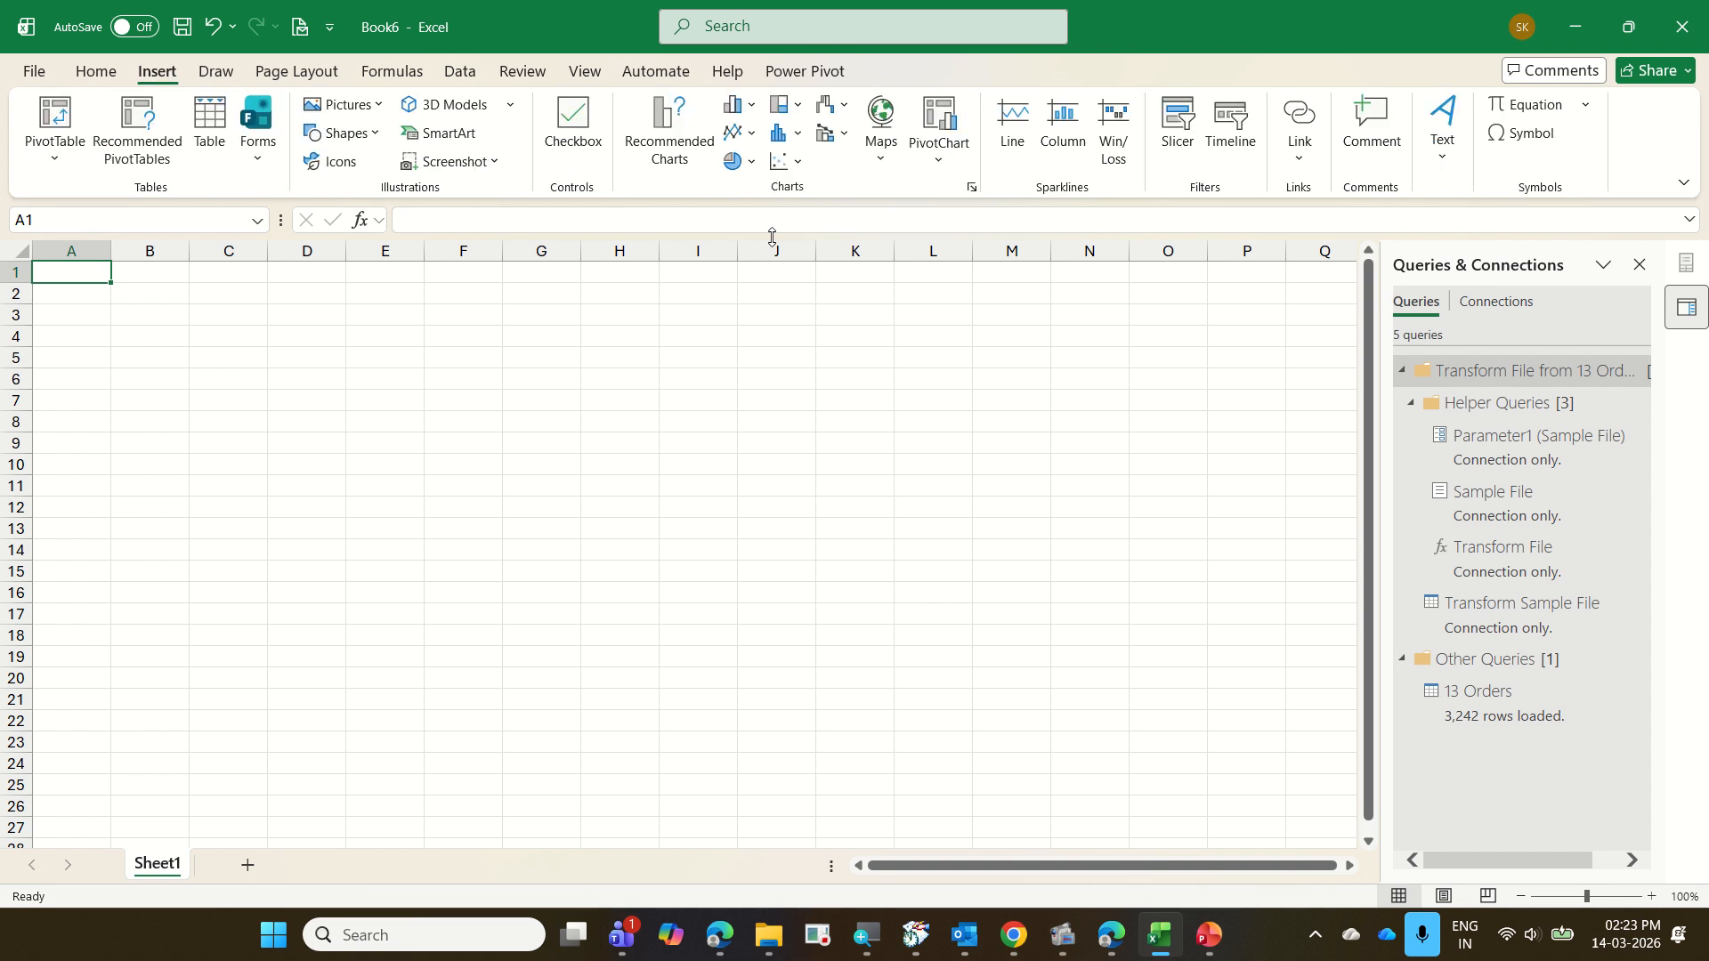
click(941, 160)
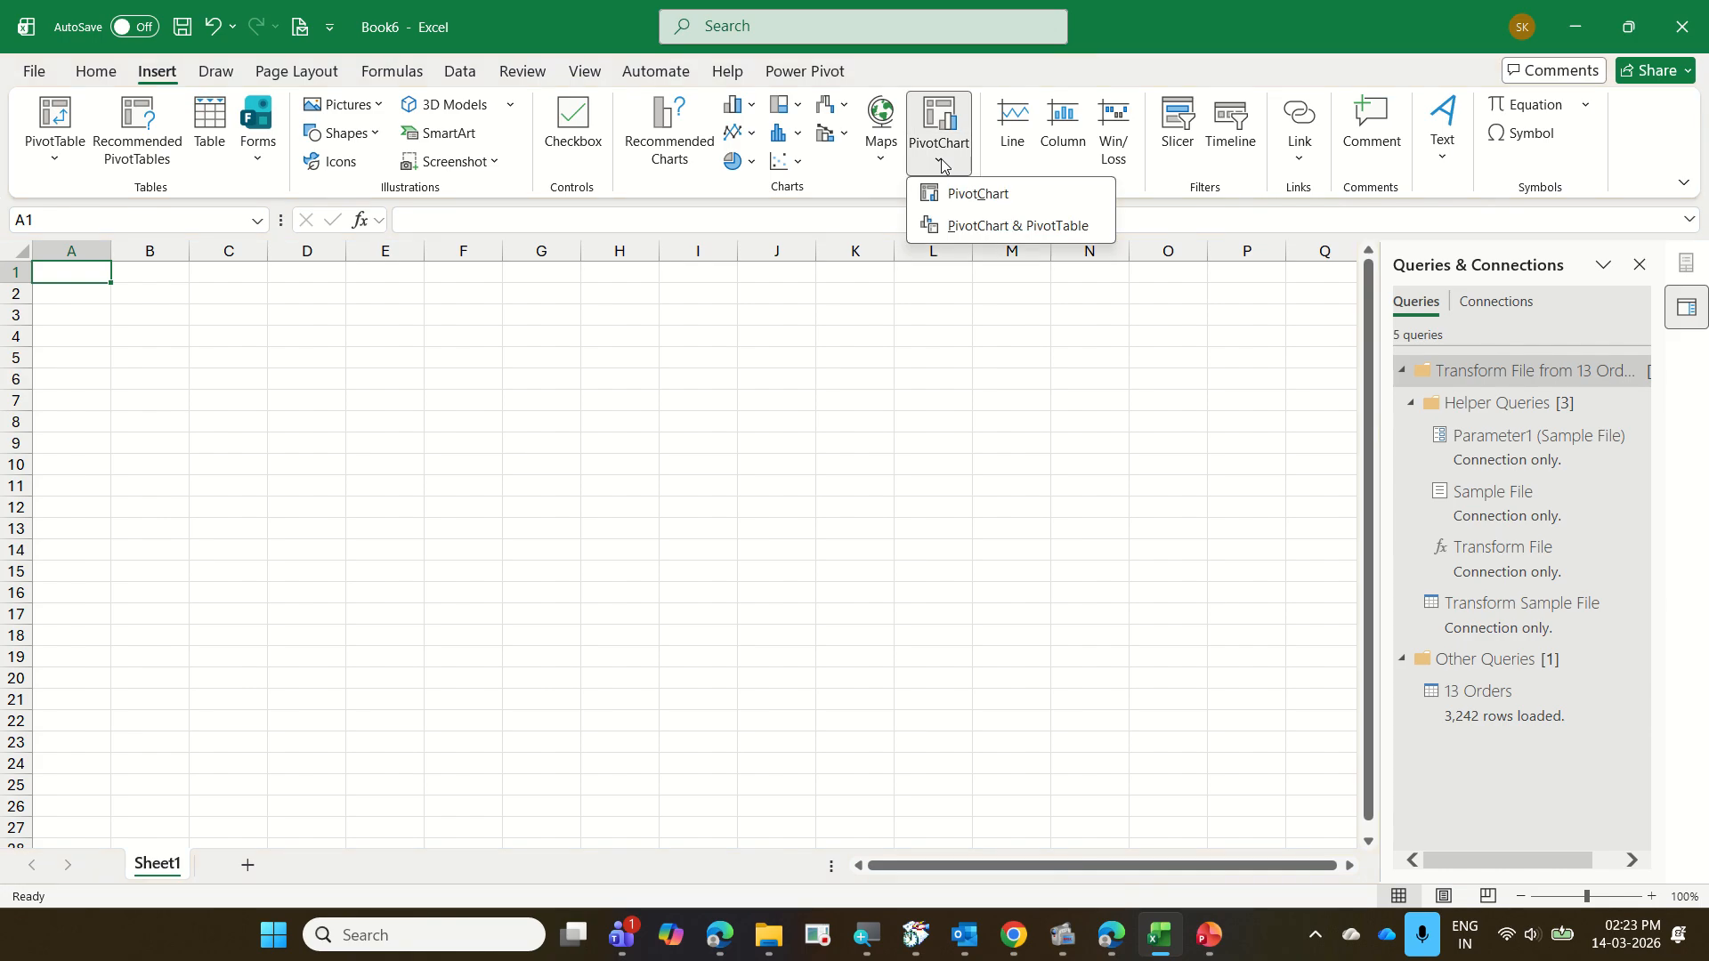
click(977, 194)
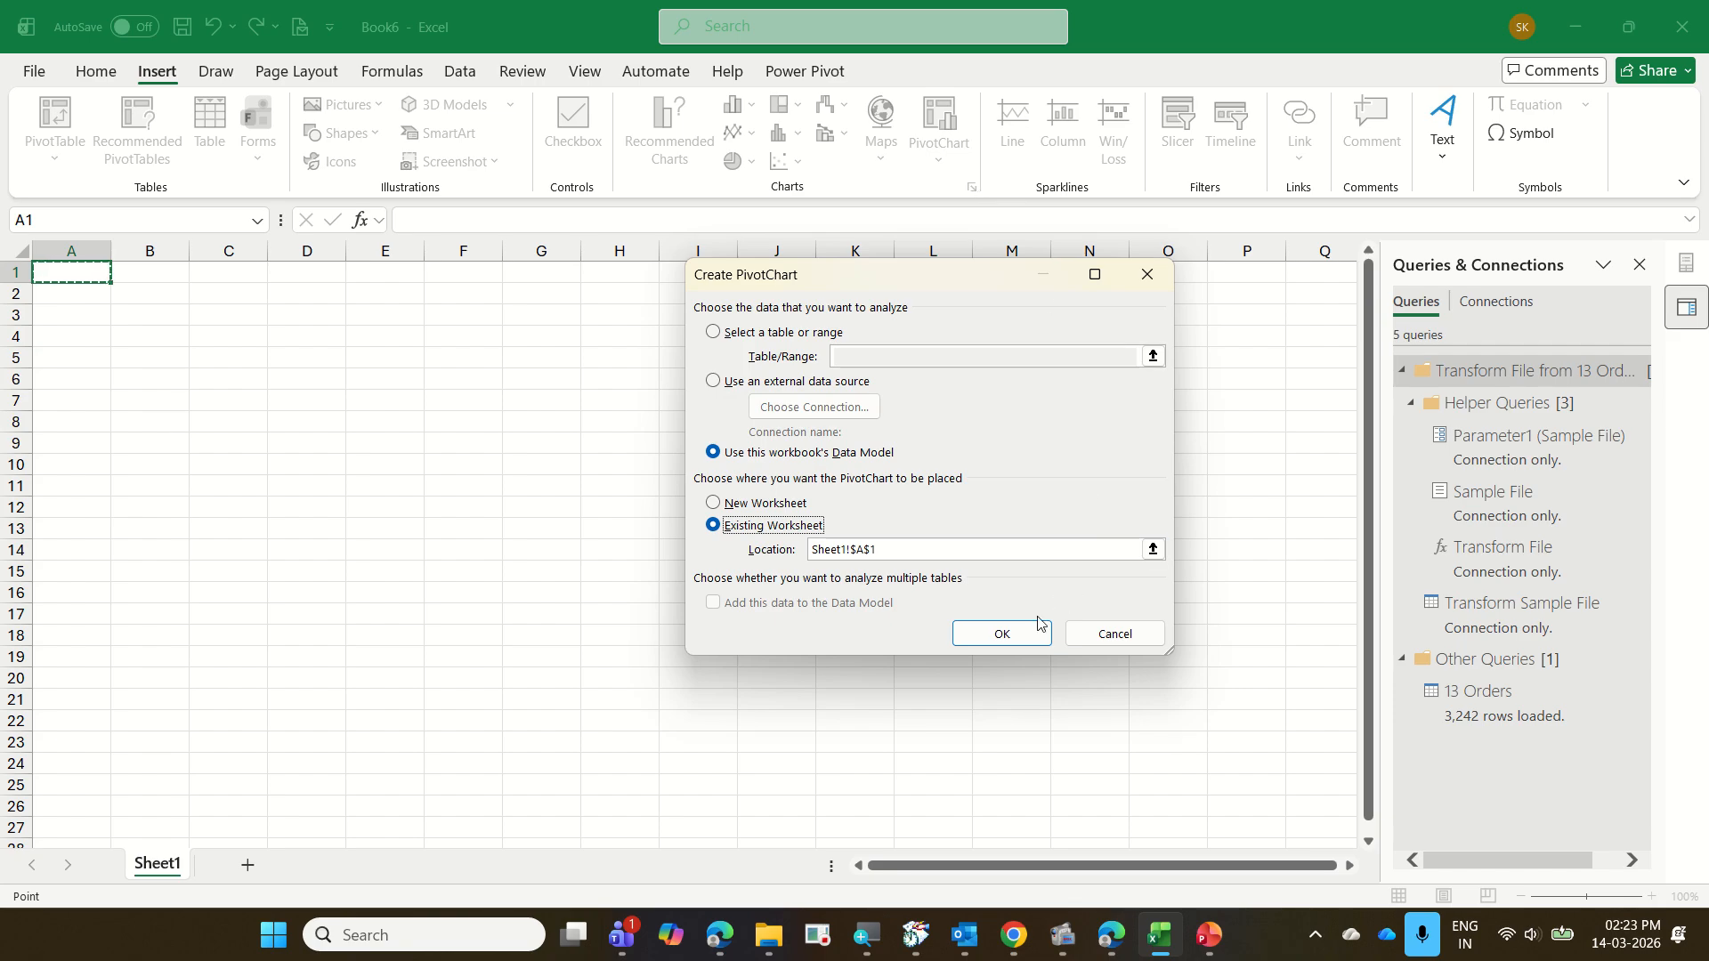
click(1002, 633)
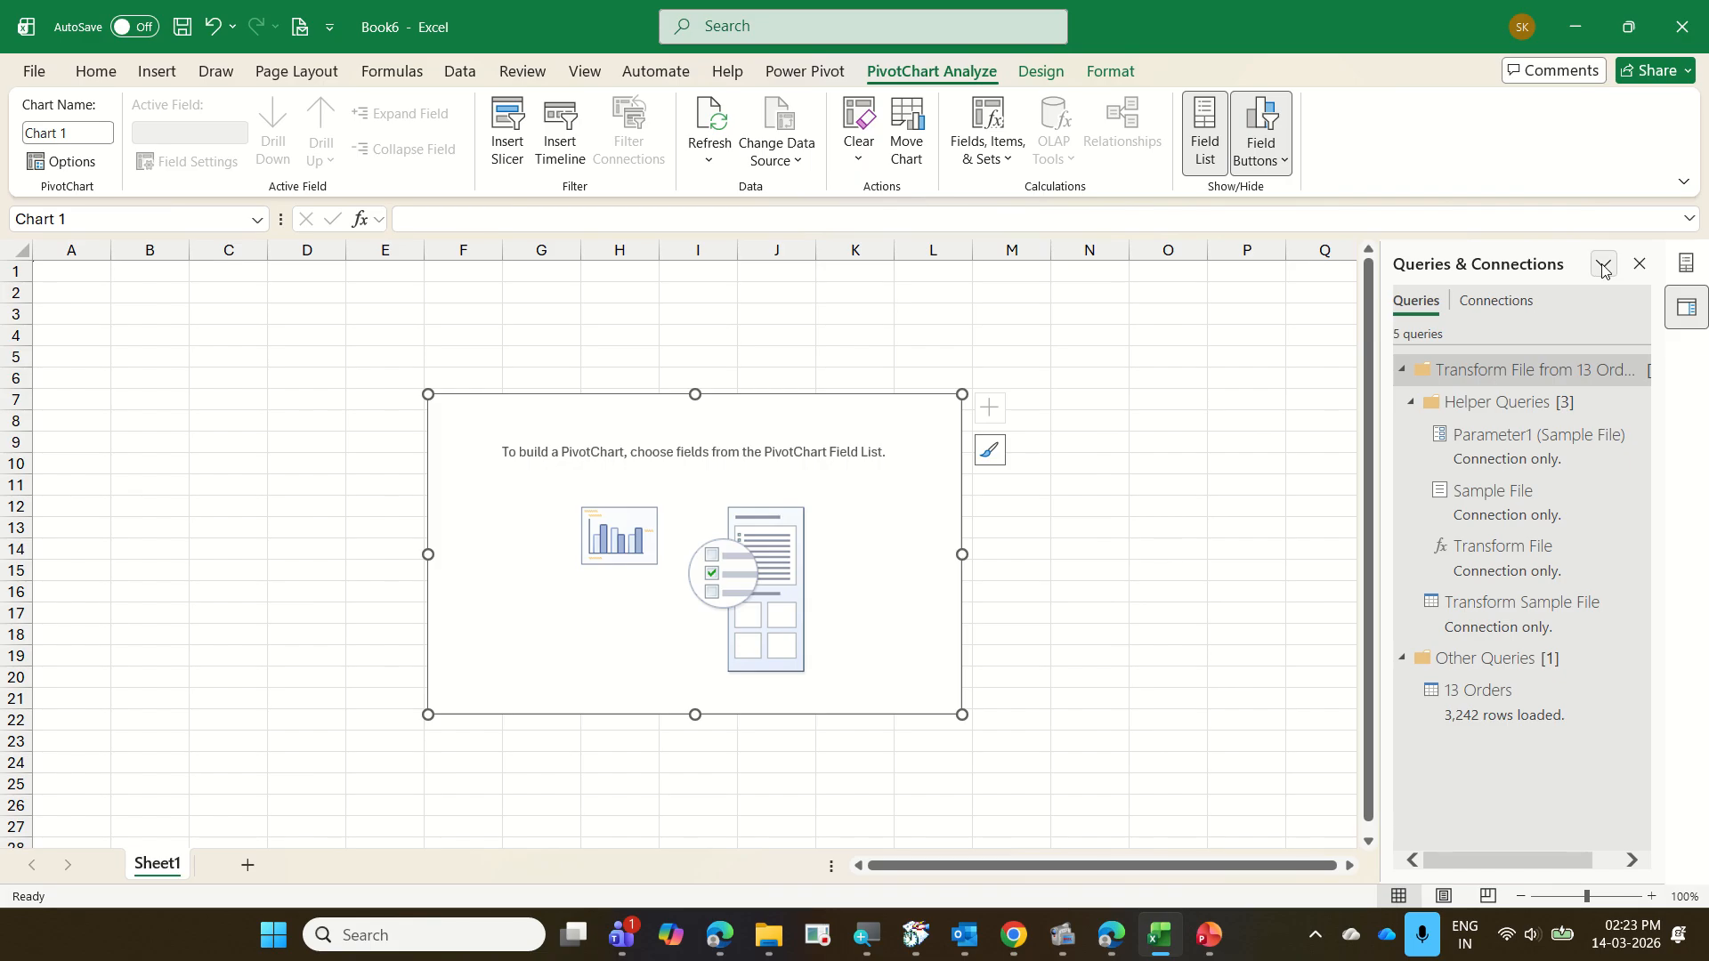
click(1637, 266)
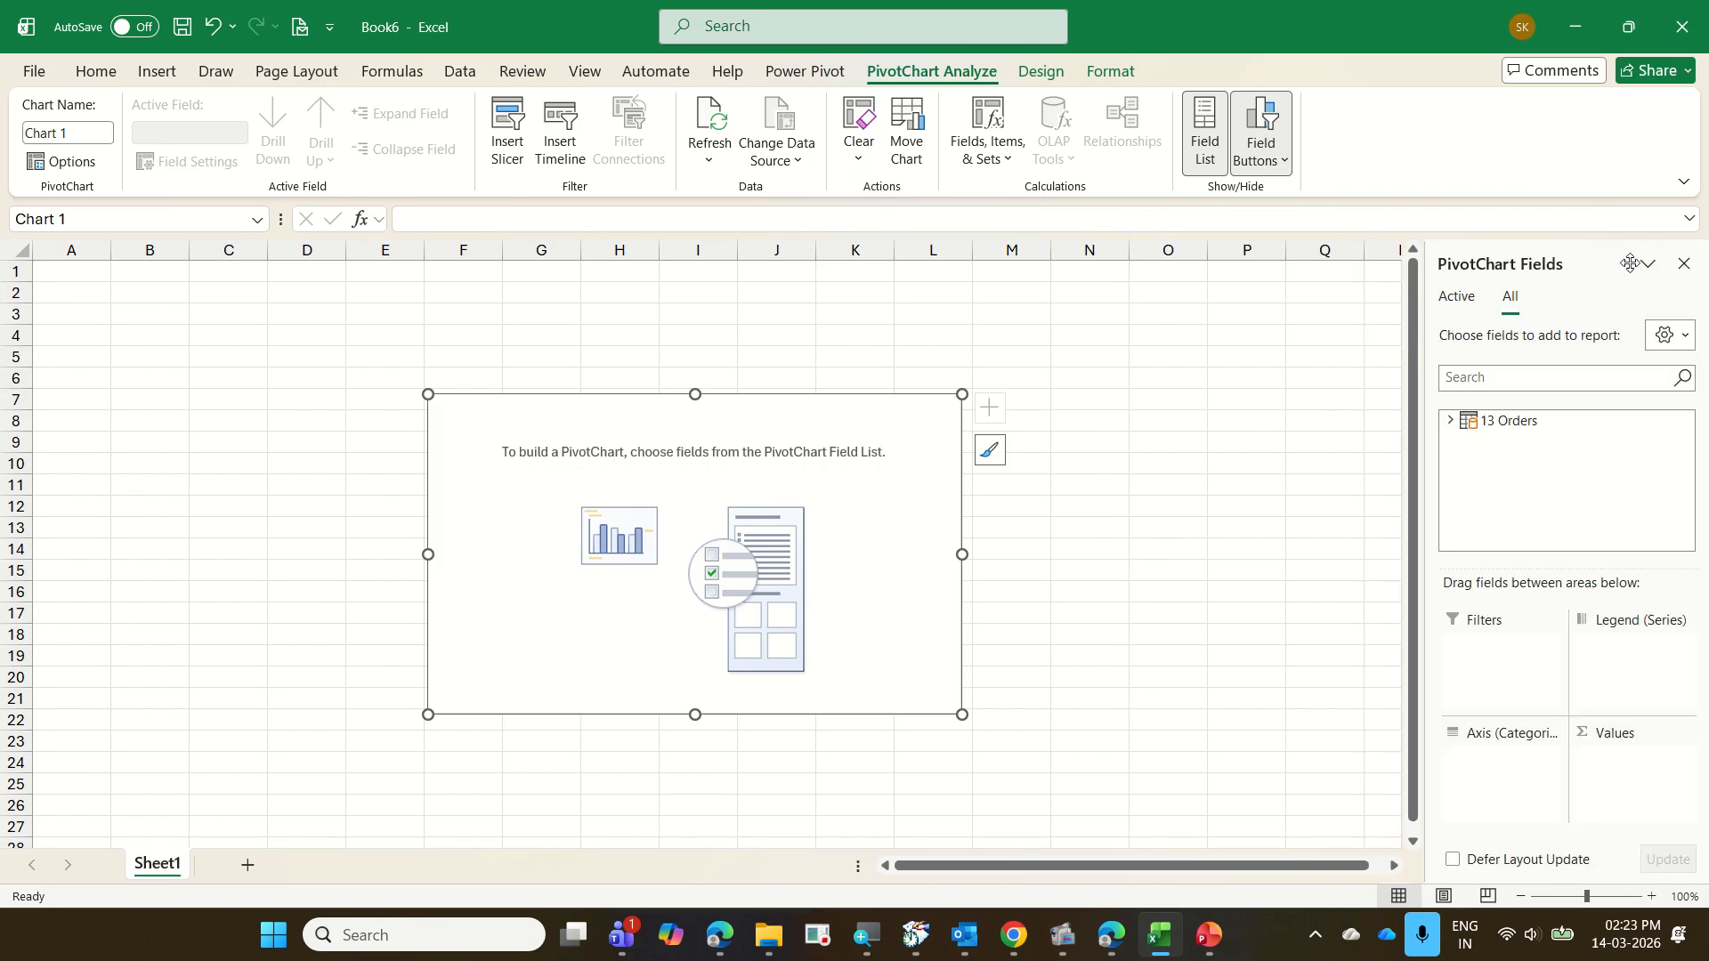
Expand the 13 Orders table and add OrderDate to the PivotChart's axis categories
click(1451, 421)
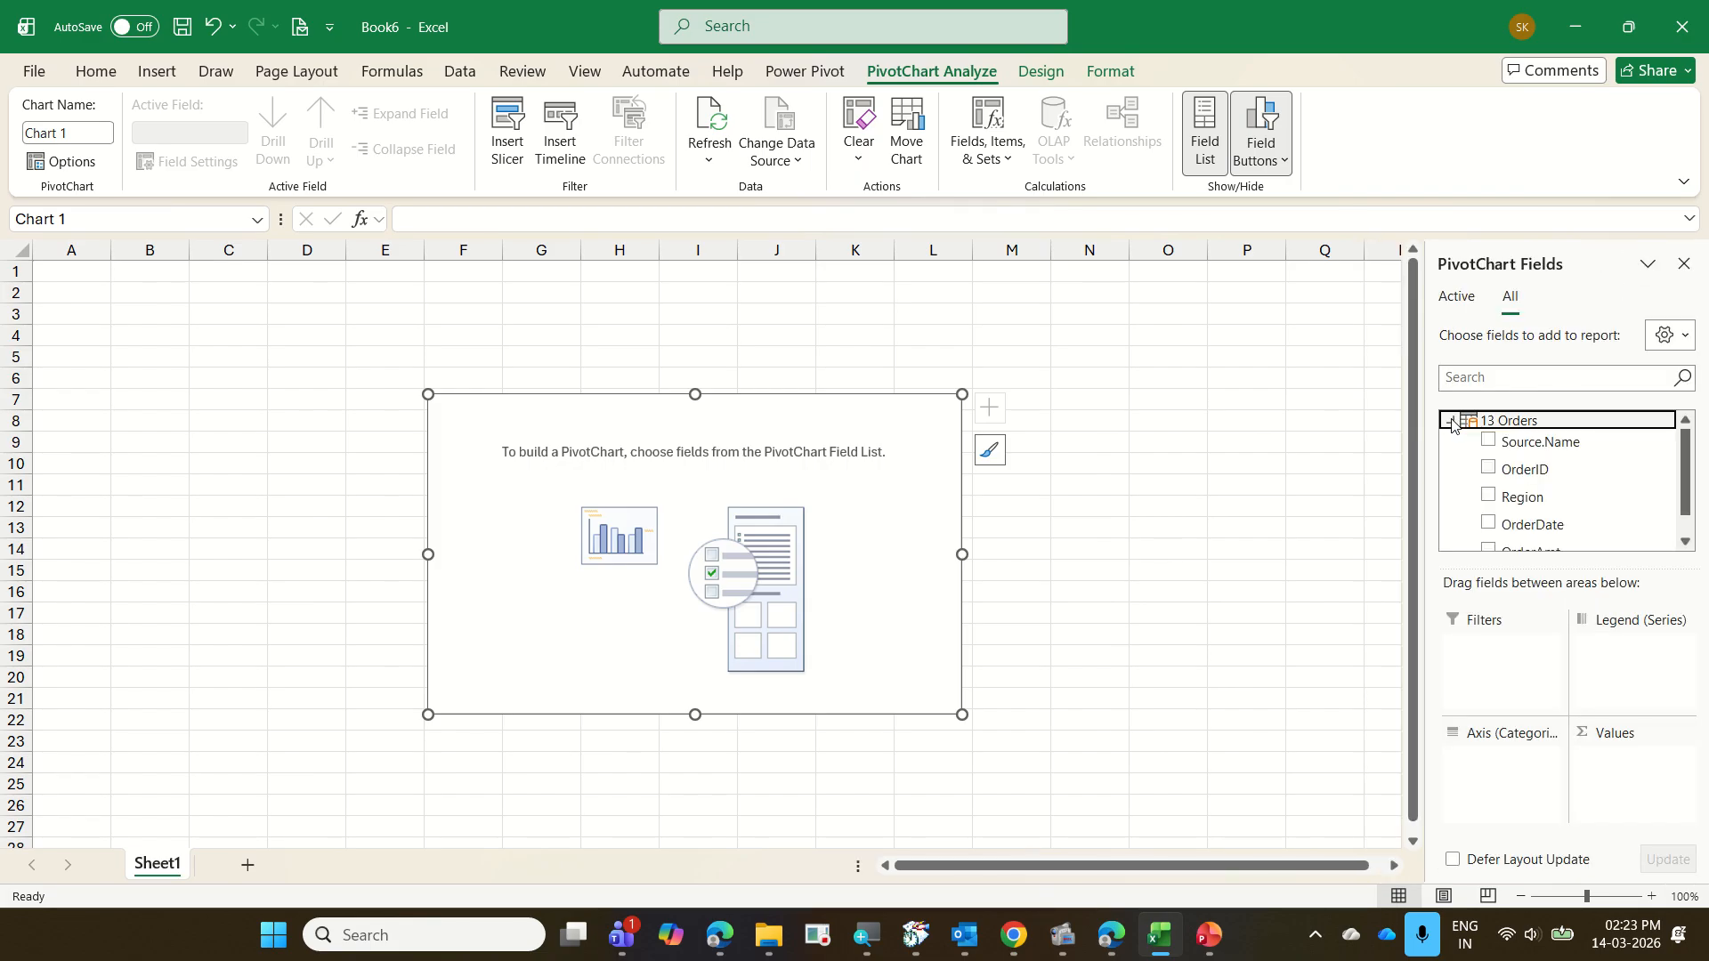
click(1550, 525)
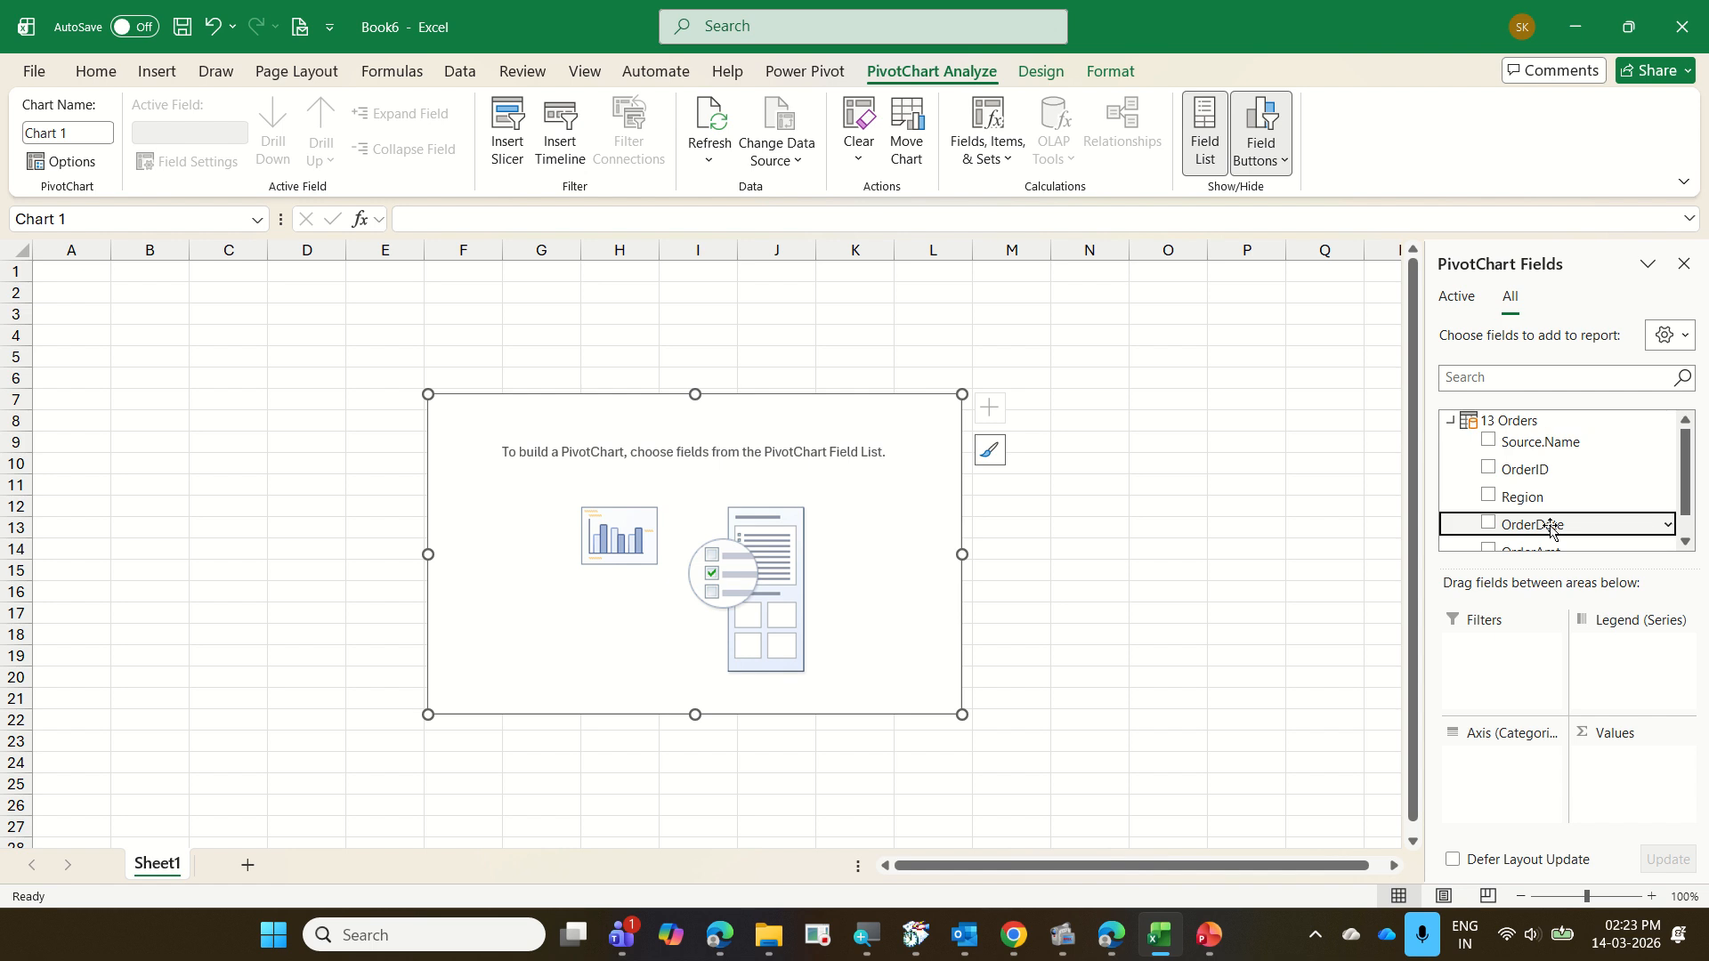
drag(1549, 525, 1513, 797)
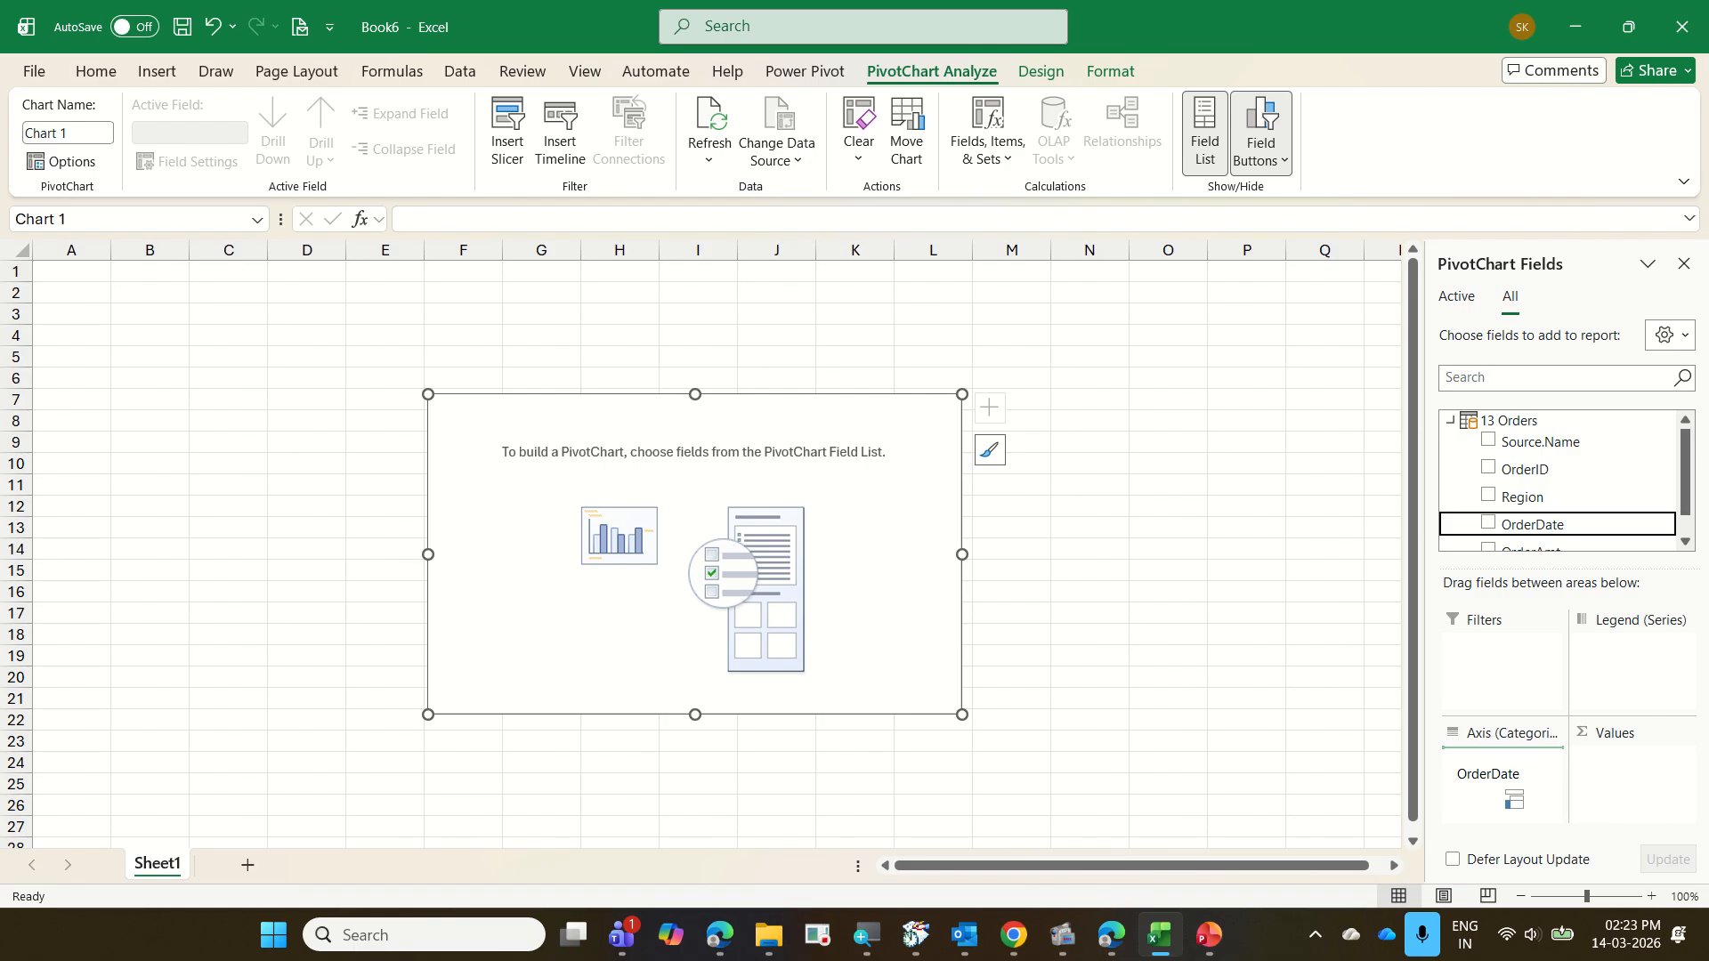
drag(1513, 799, 1513, 799)
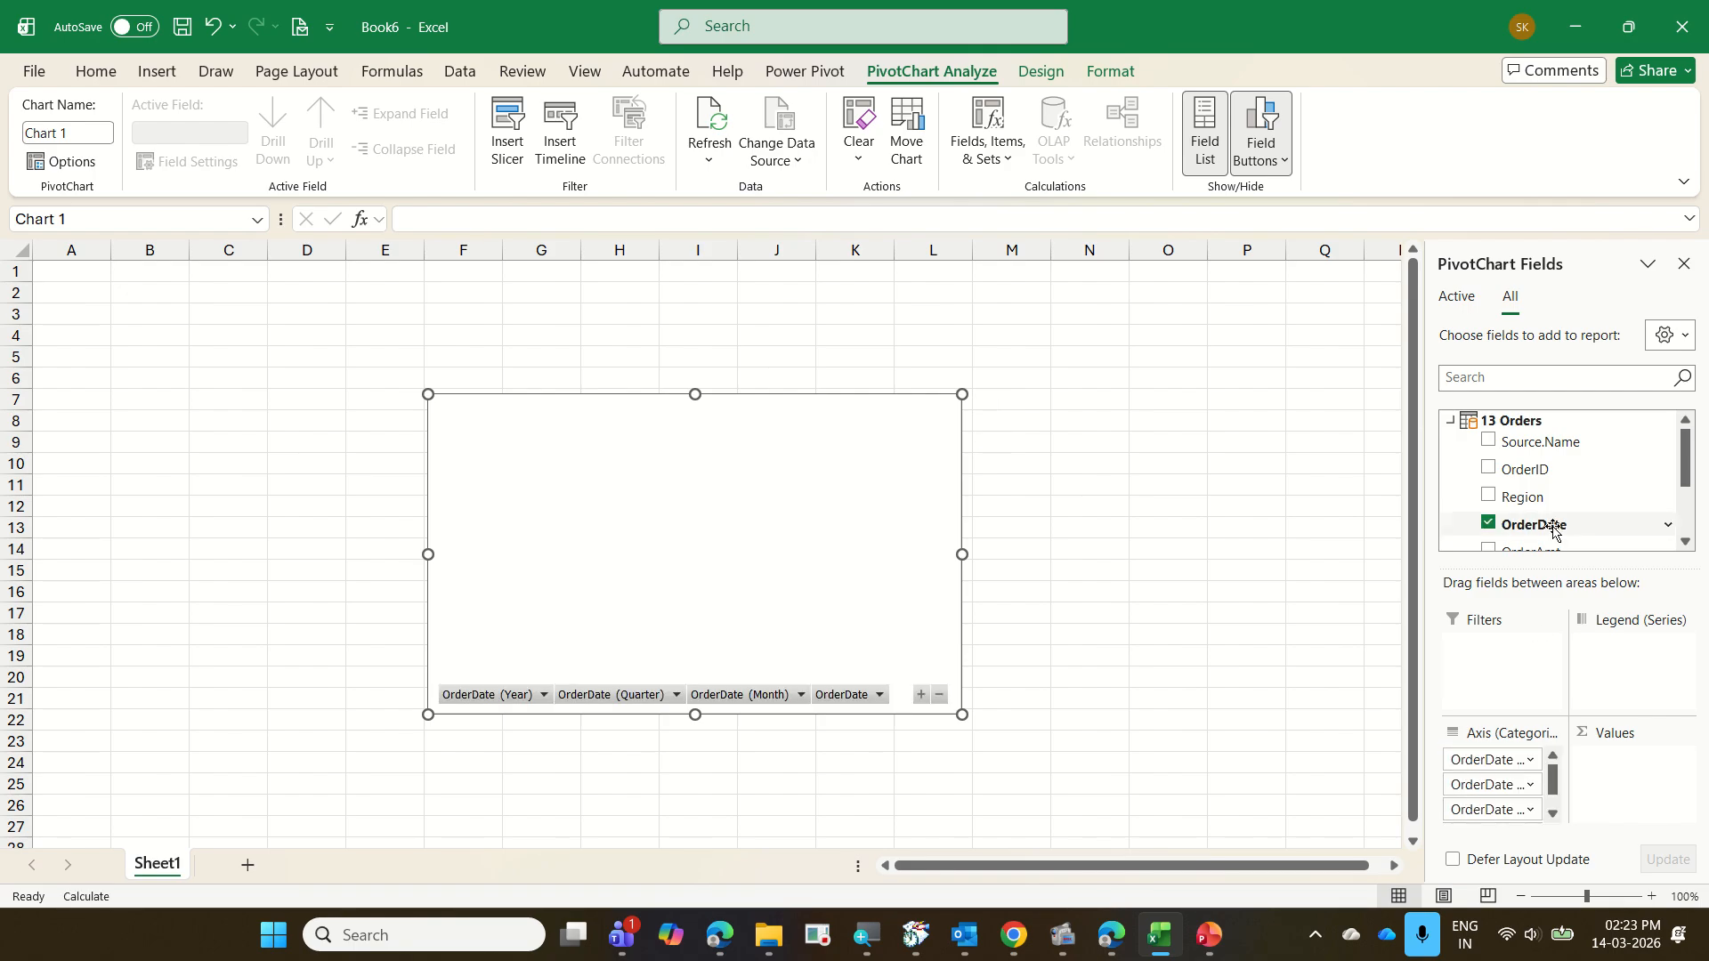
scroll(1553, 503, down, 2)
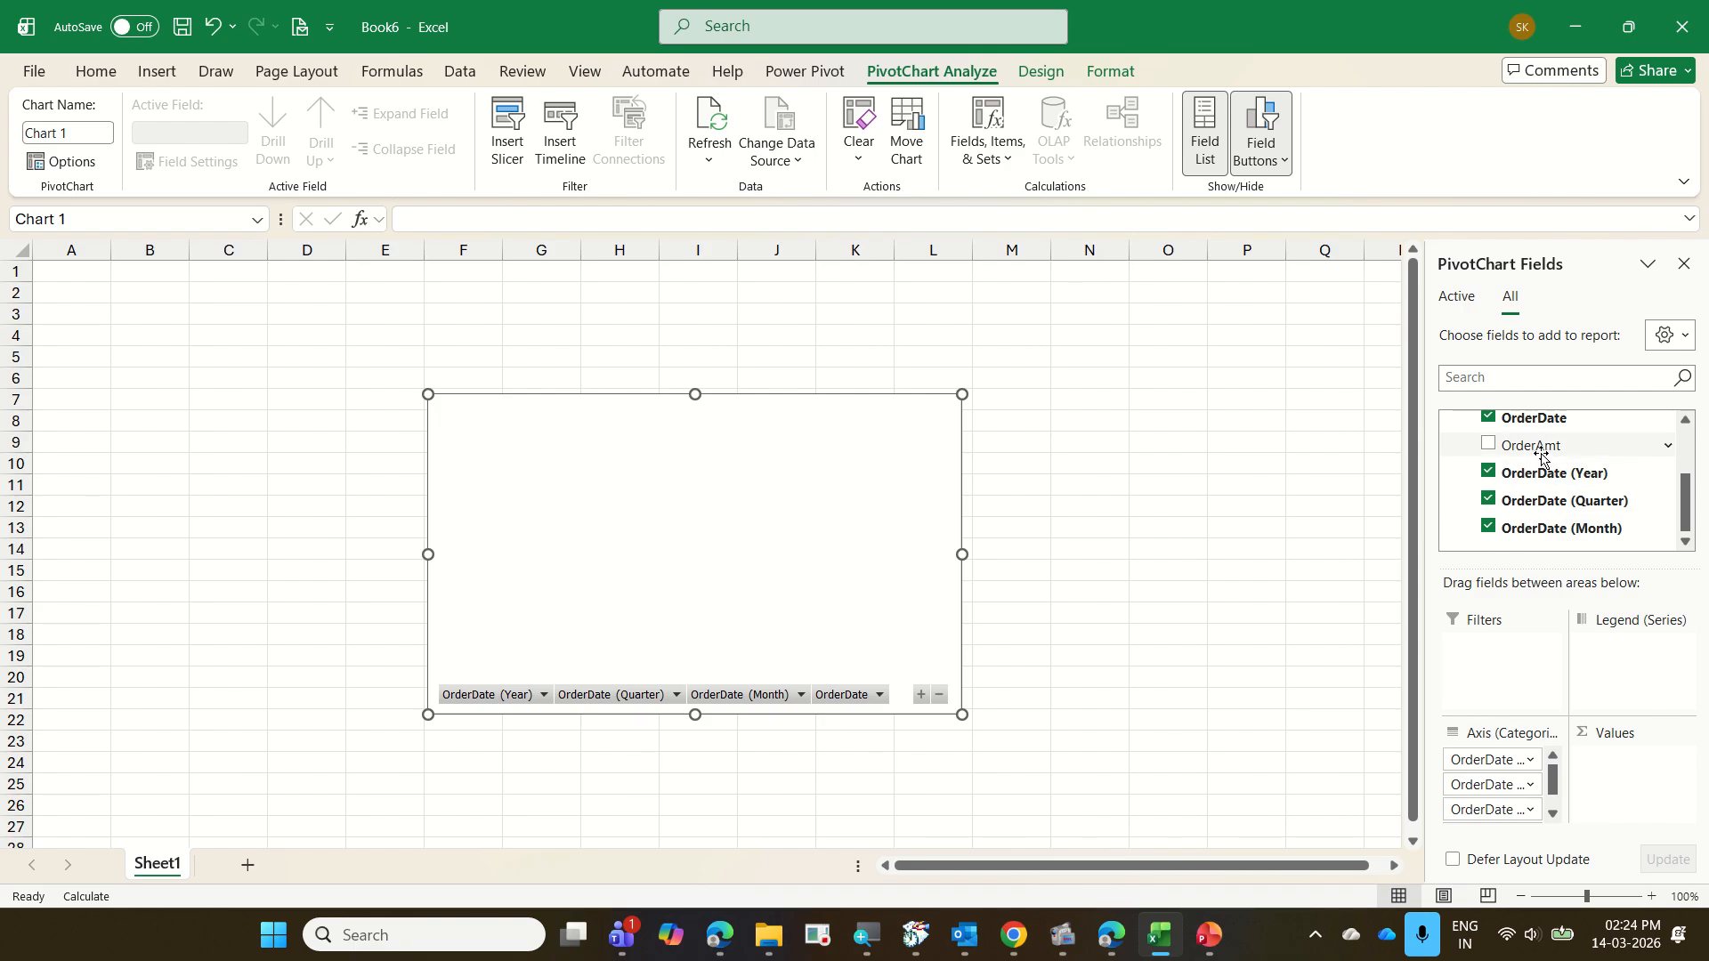
Add OrderAmt to the PivotChart's values
drag(1535, 448, 1633, 763)
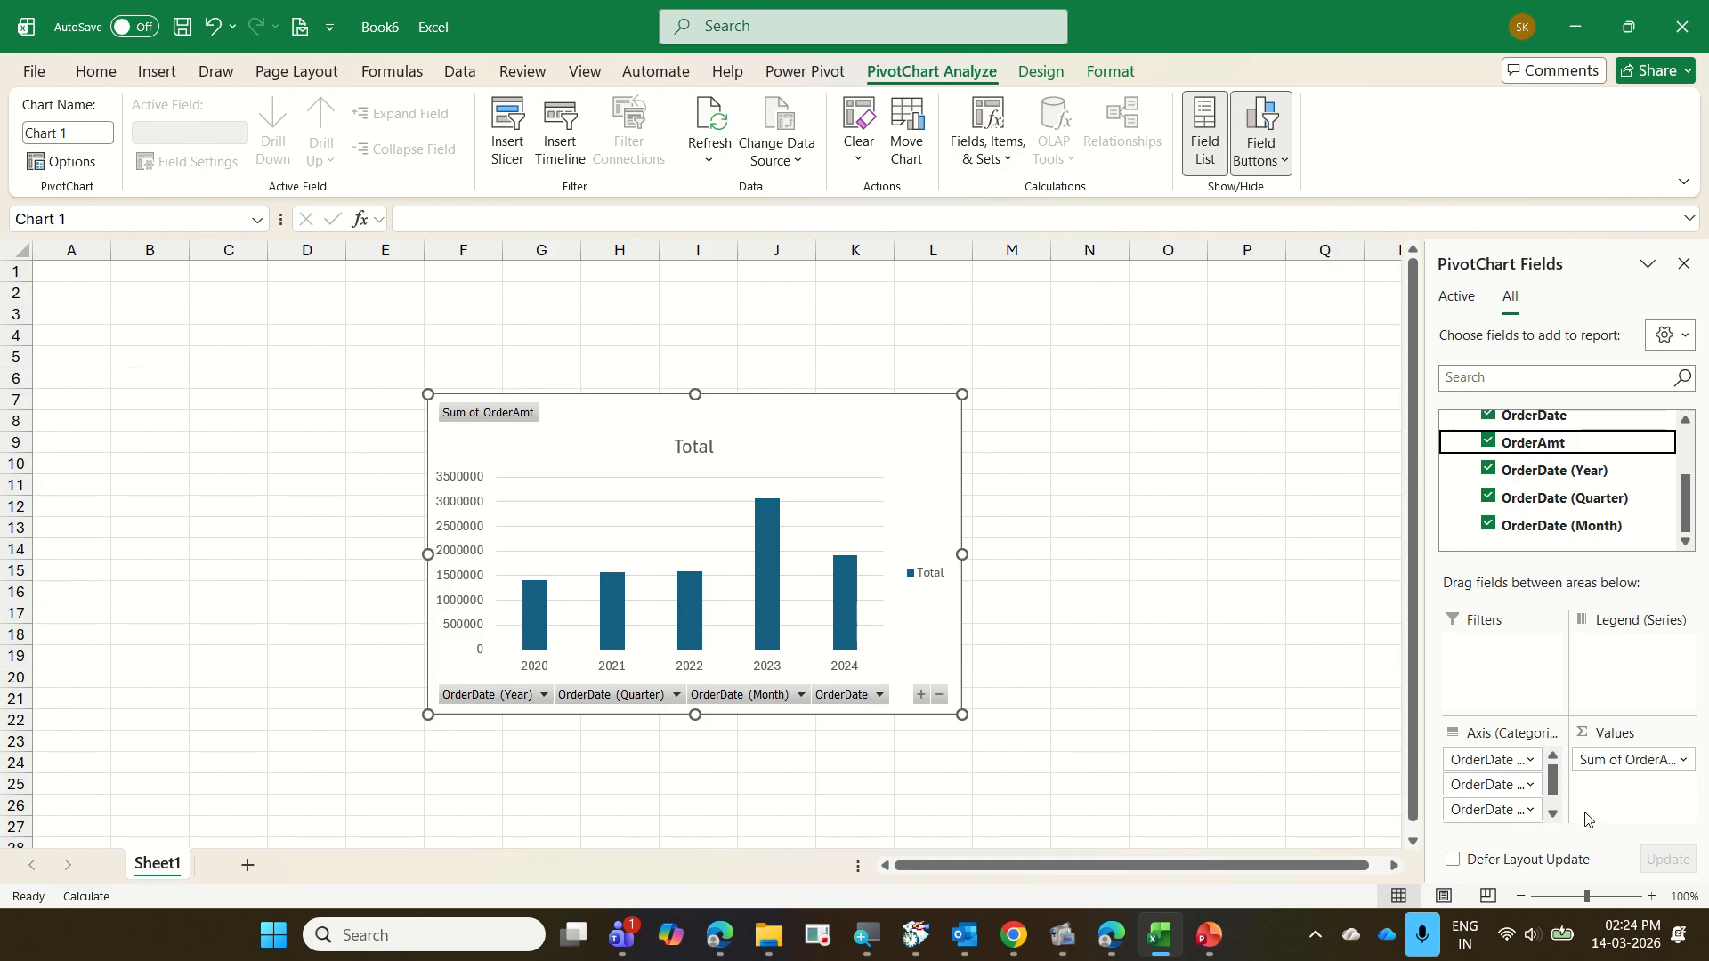
Switch to File Explorer, go up to the 2026-03-13 Bonfiglioli Excel folder and copy the Orders2025 CSV file
mouse_move(768, 935)
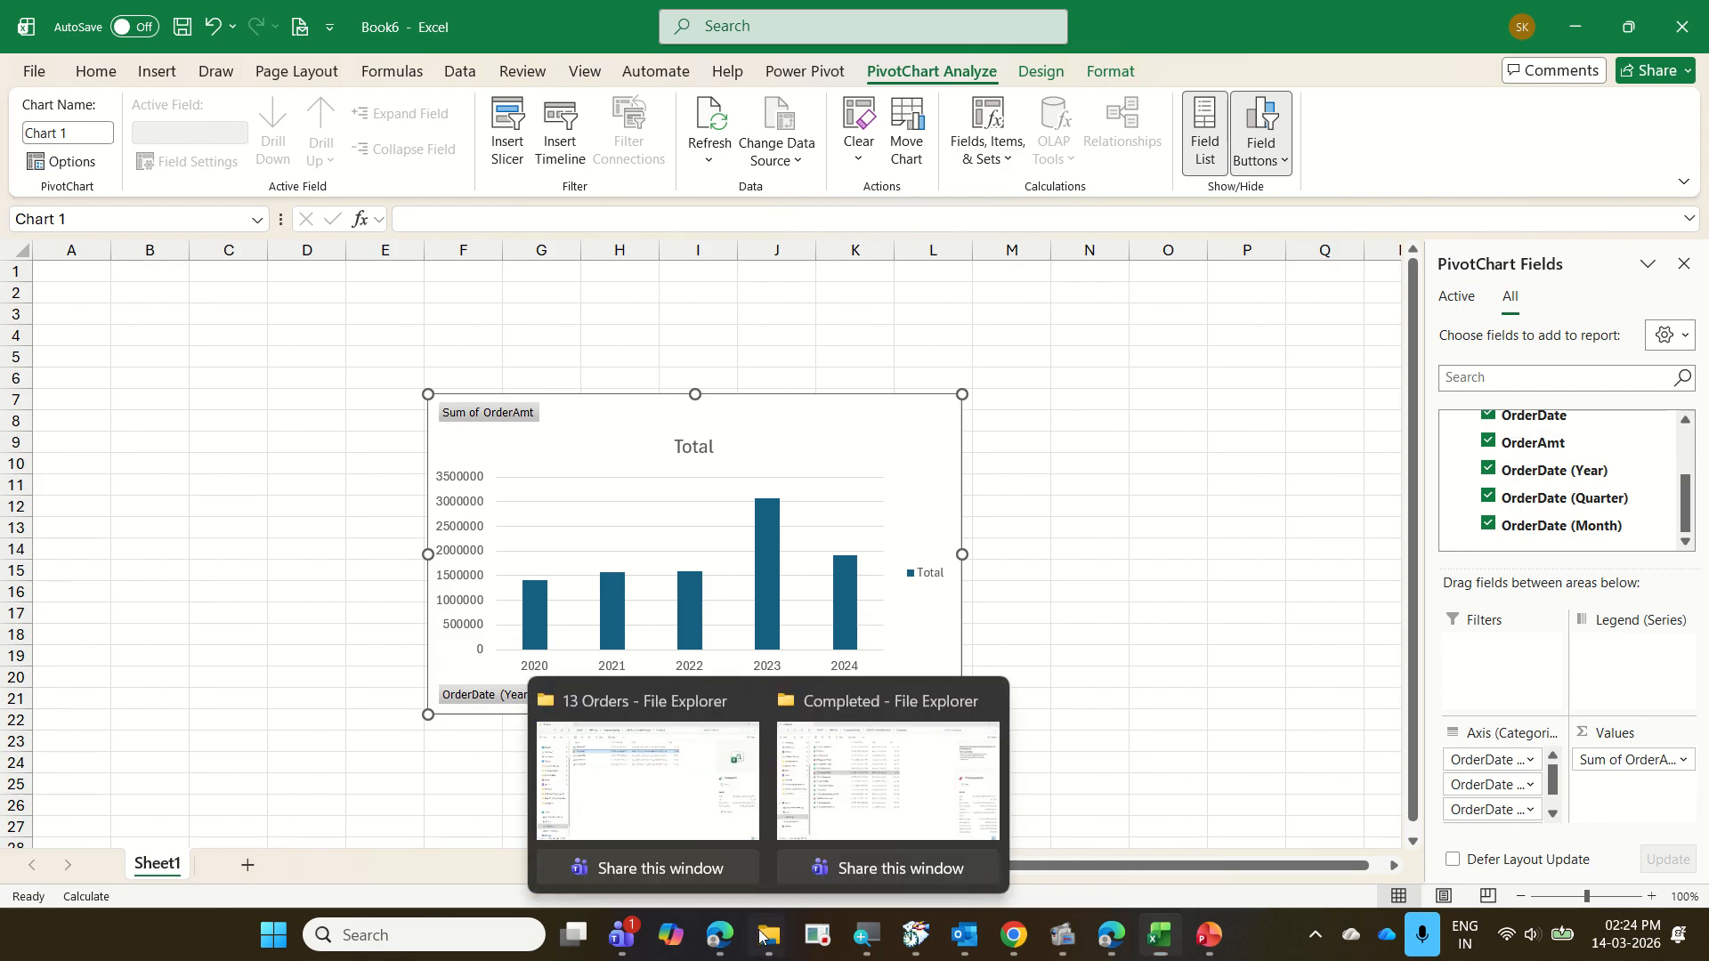
click(728, 811)
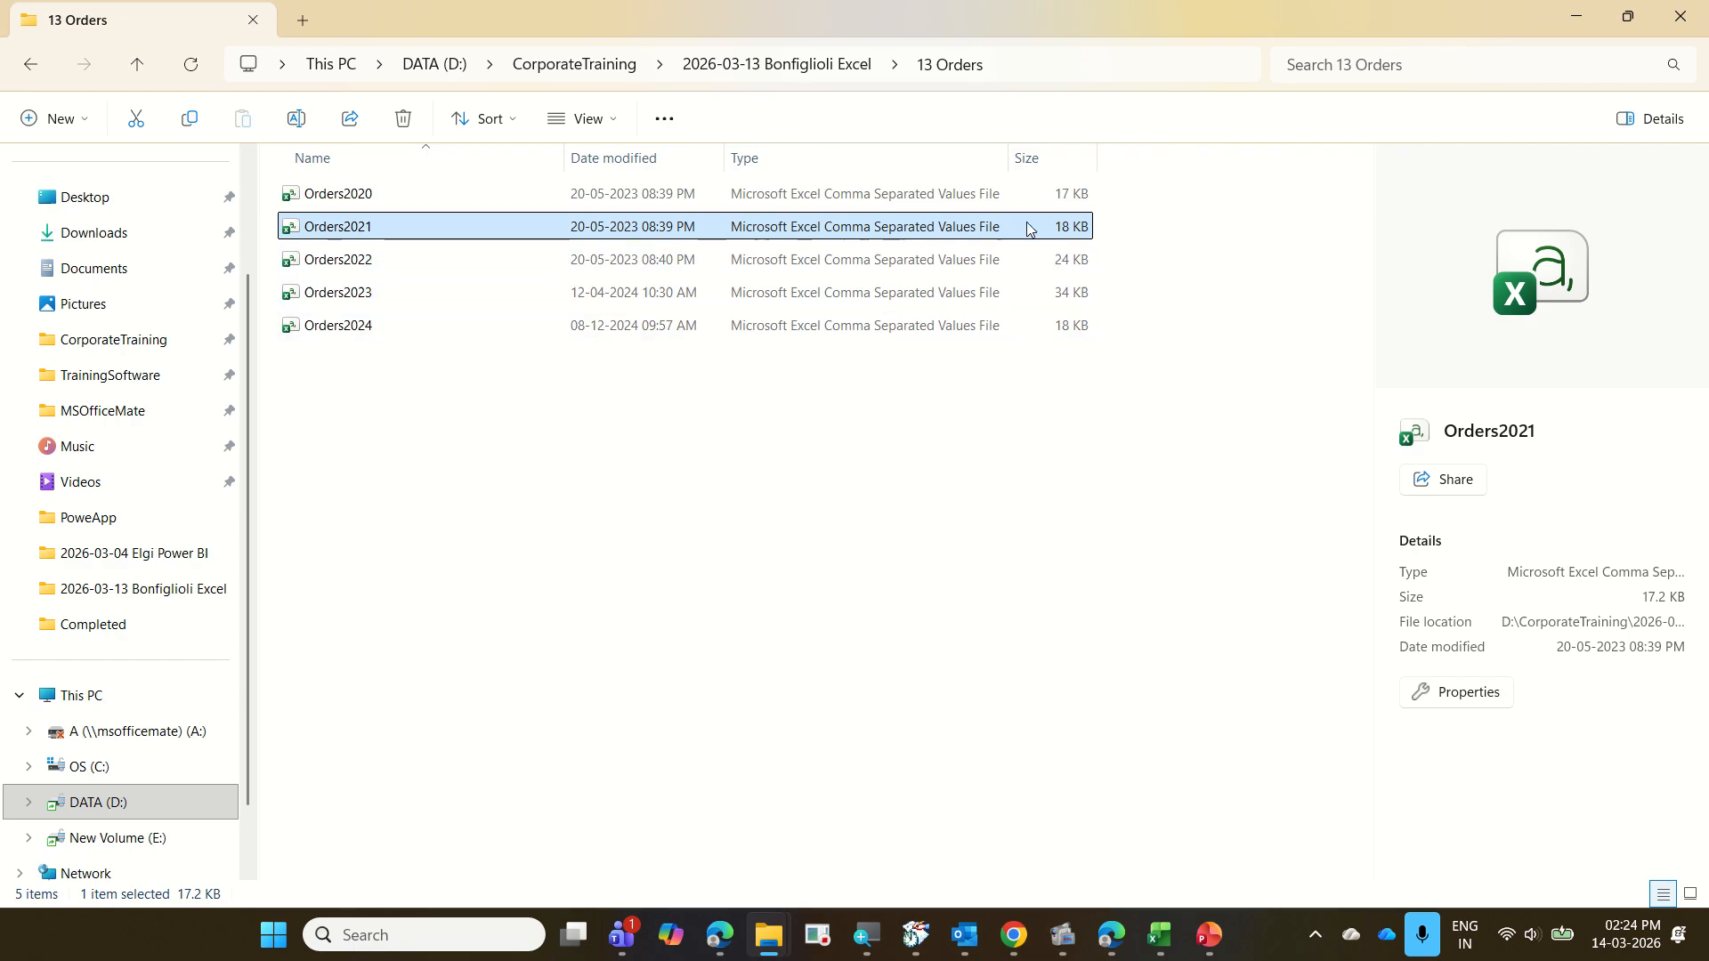
click(786, 82)
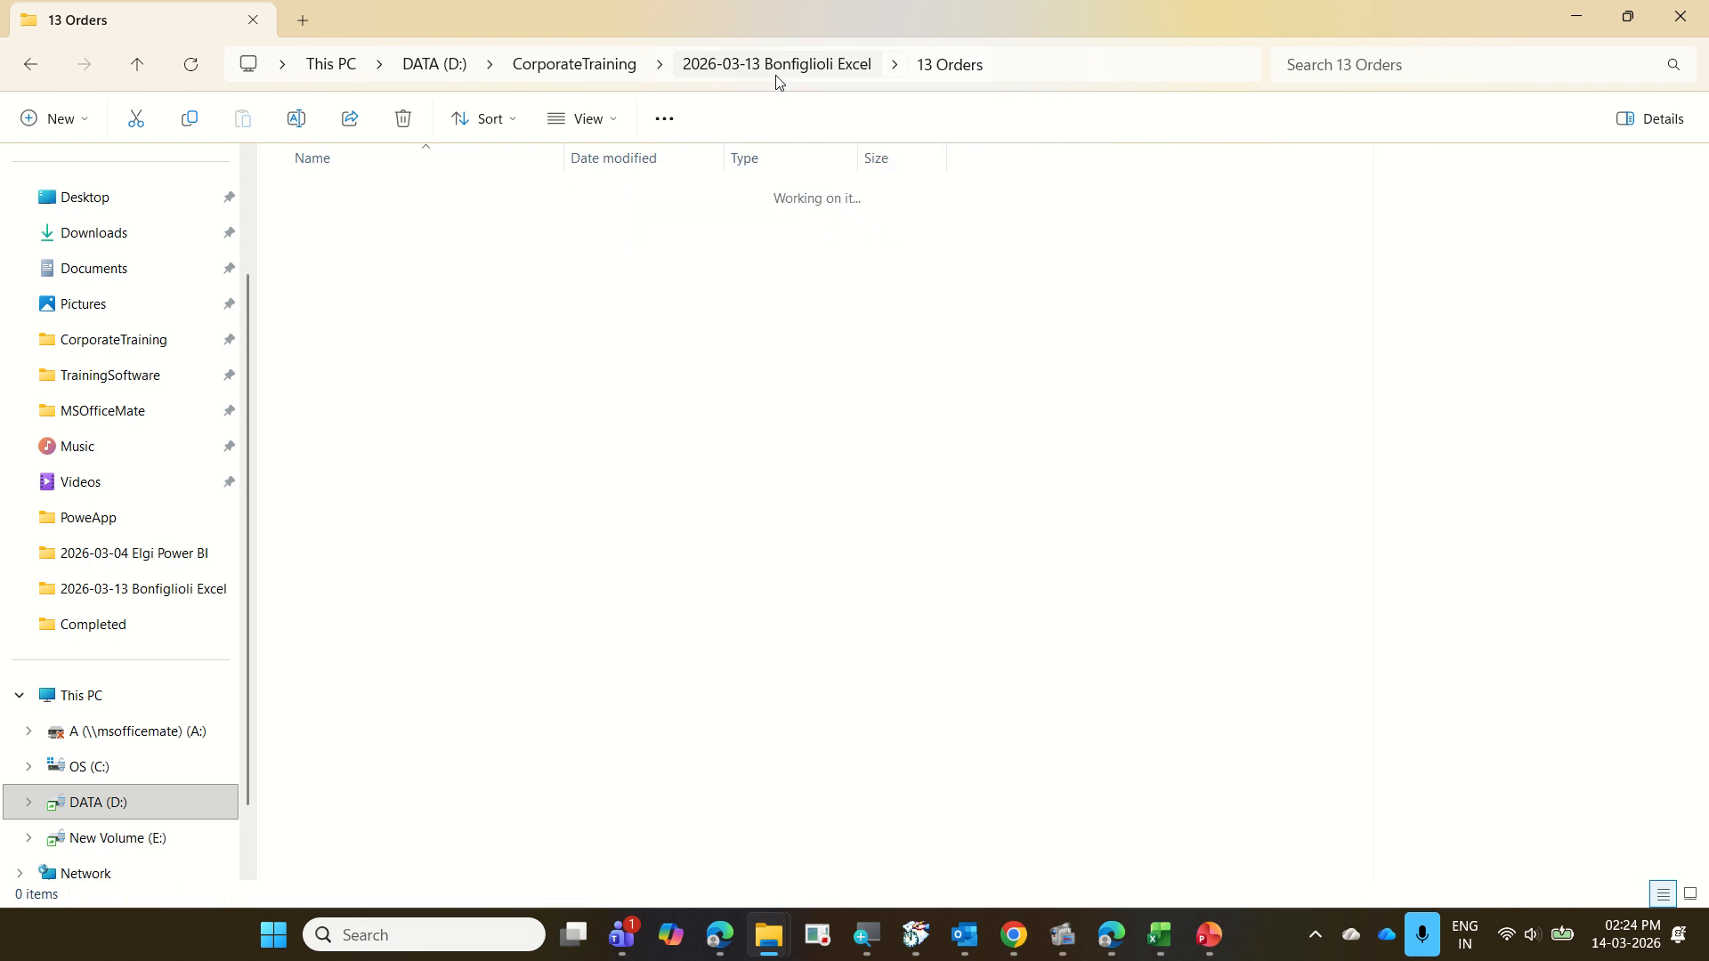
scroll(292, 843, down, 3)
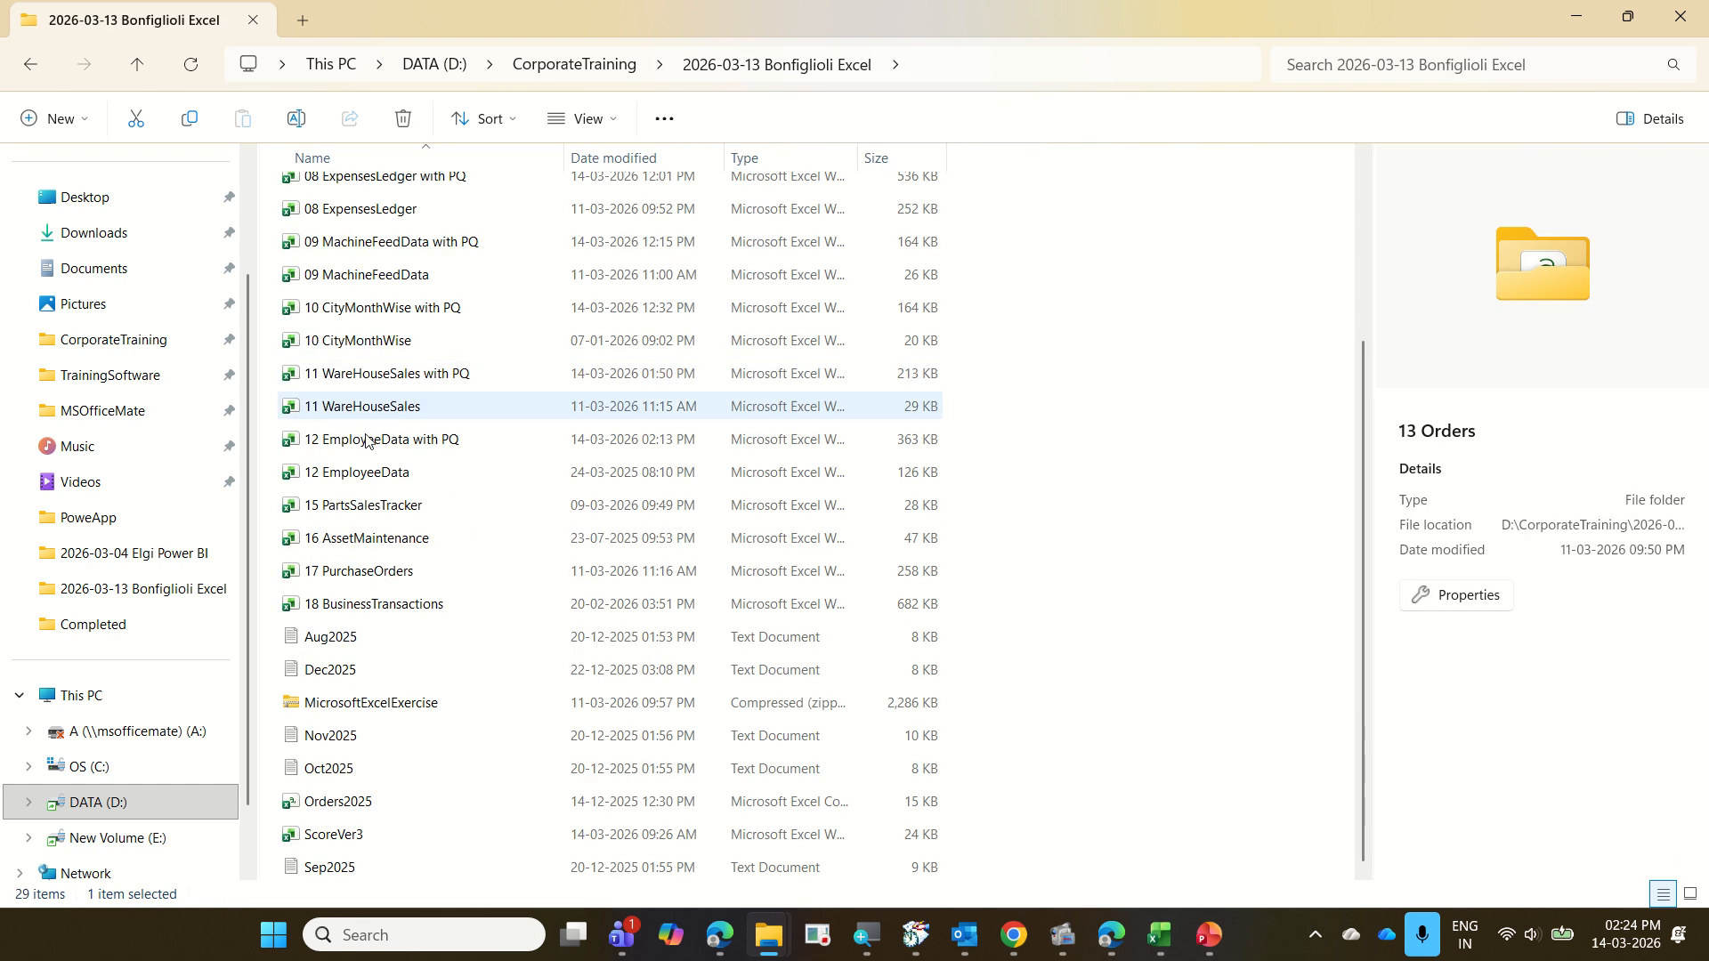
click(367, 803)
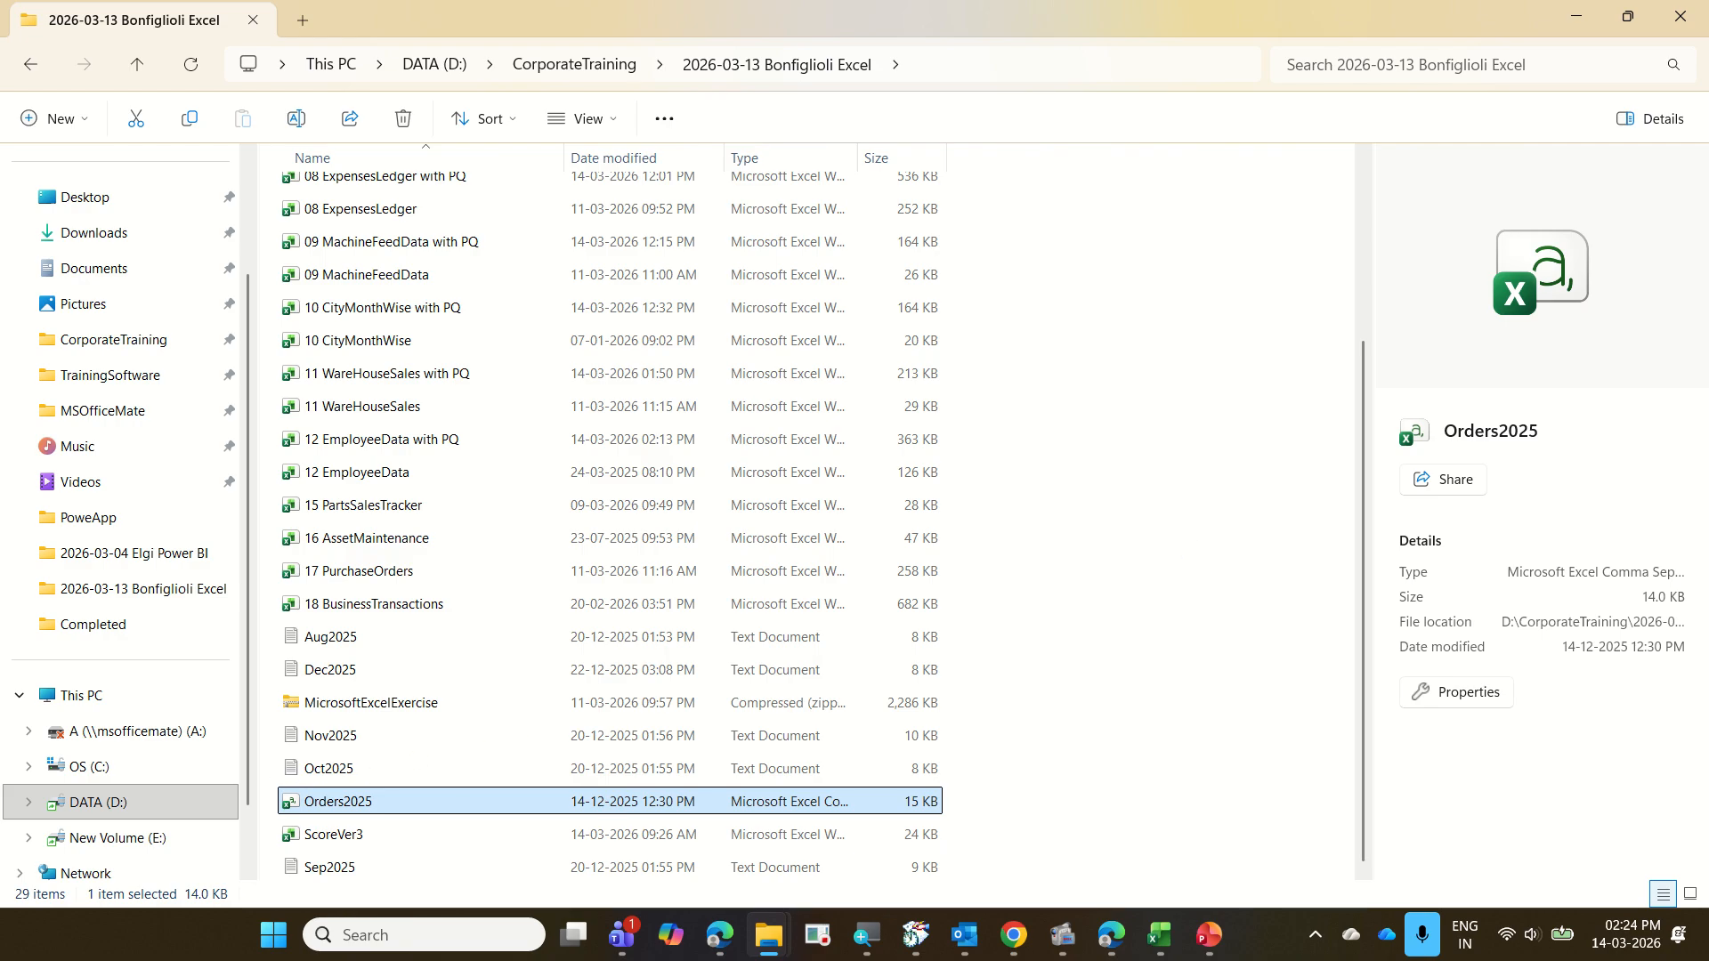
drag(277, 777, 420, 818)
key(ctrl+c)
Paste the copied Orders2025 file into the 13 Orders folder
scroll(1045, 759, up, 3)
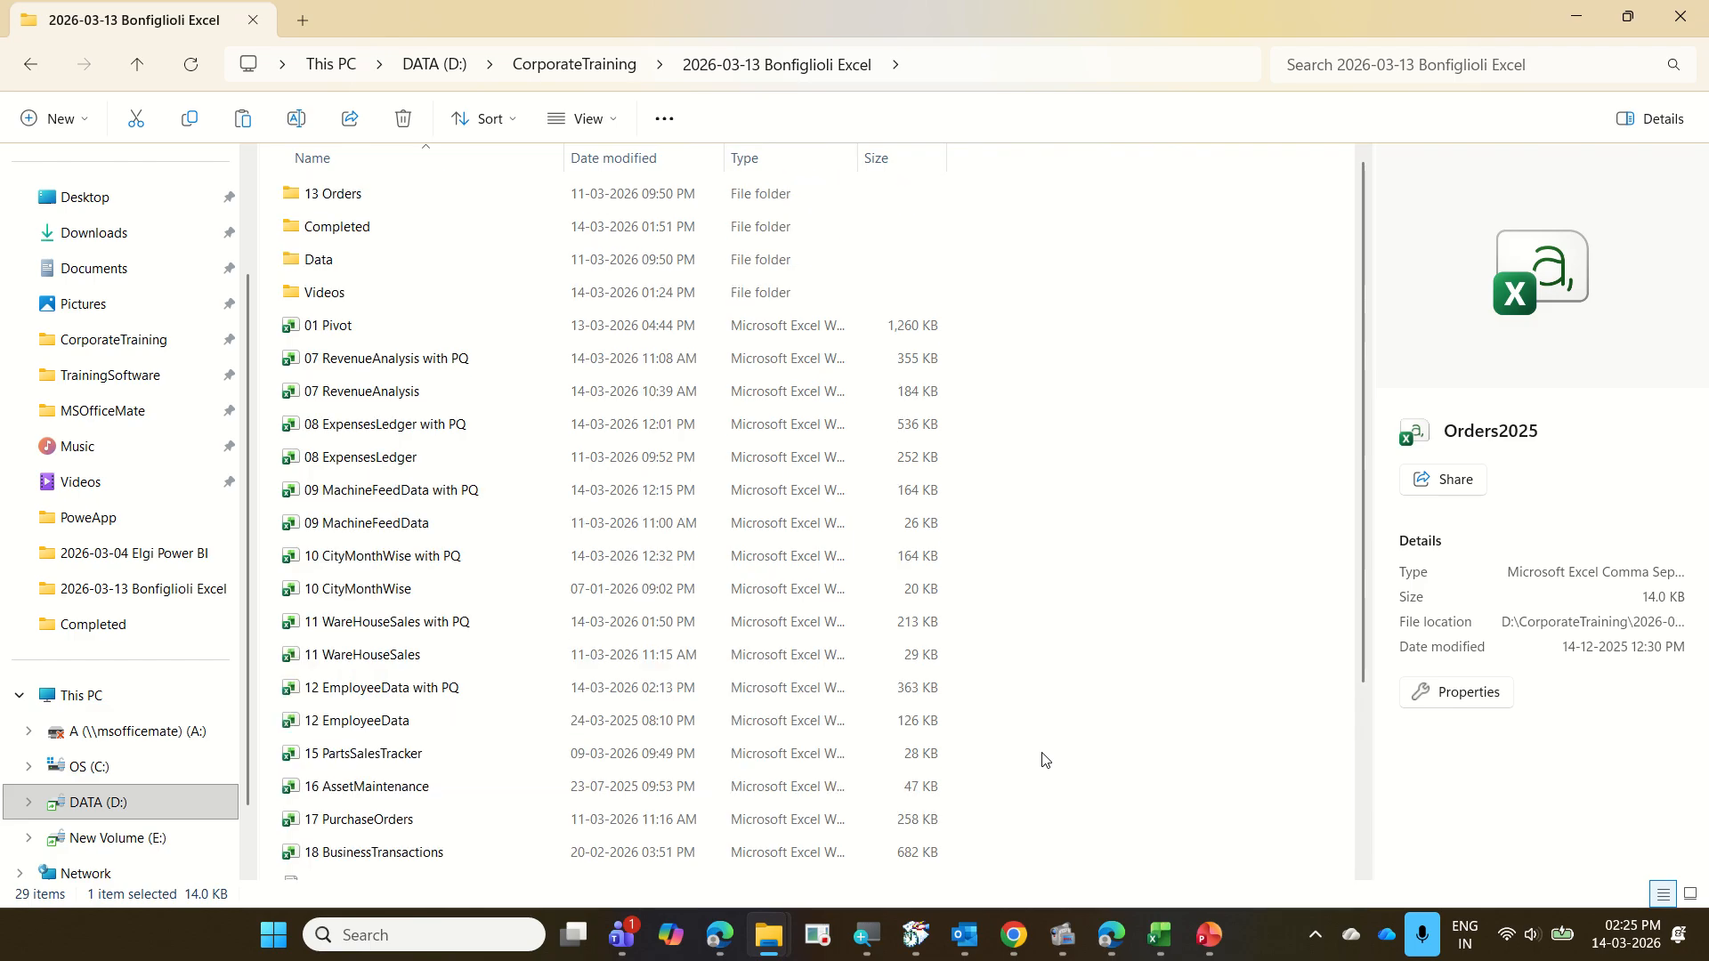
double_click(345, 203)
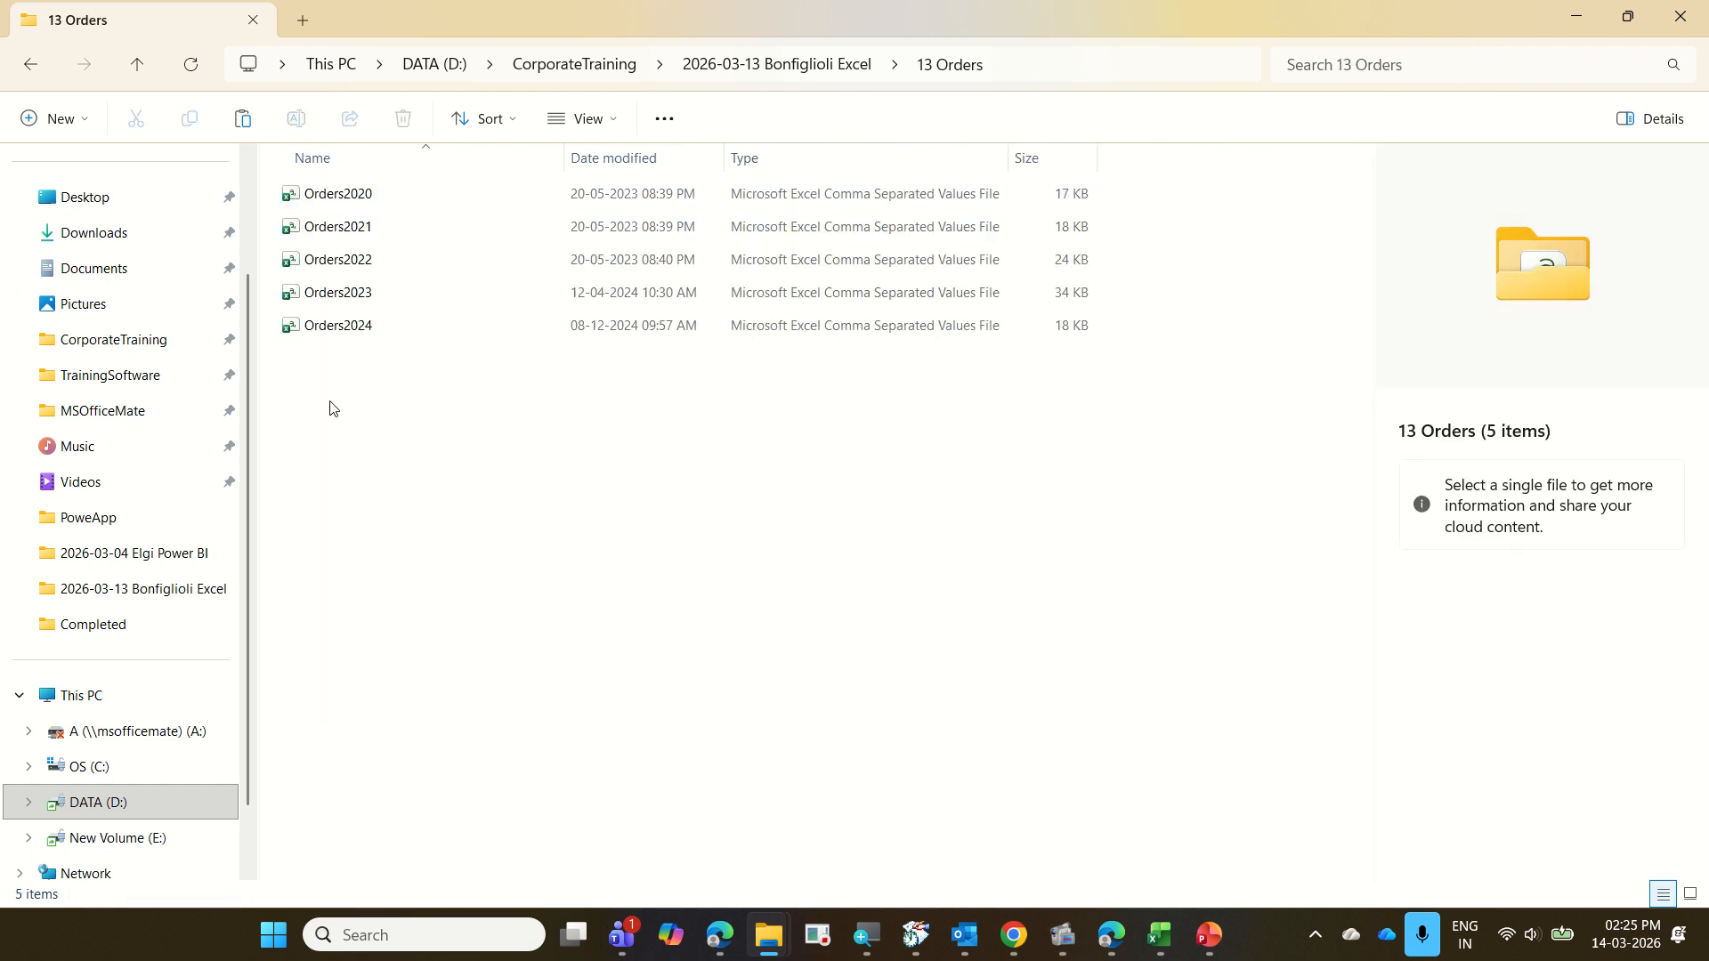
right_click(332, 408)
click(363, 439)
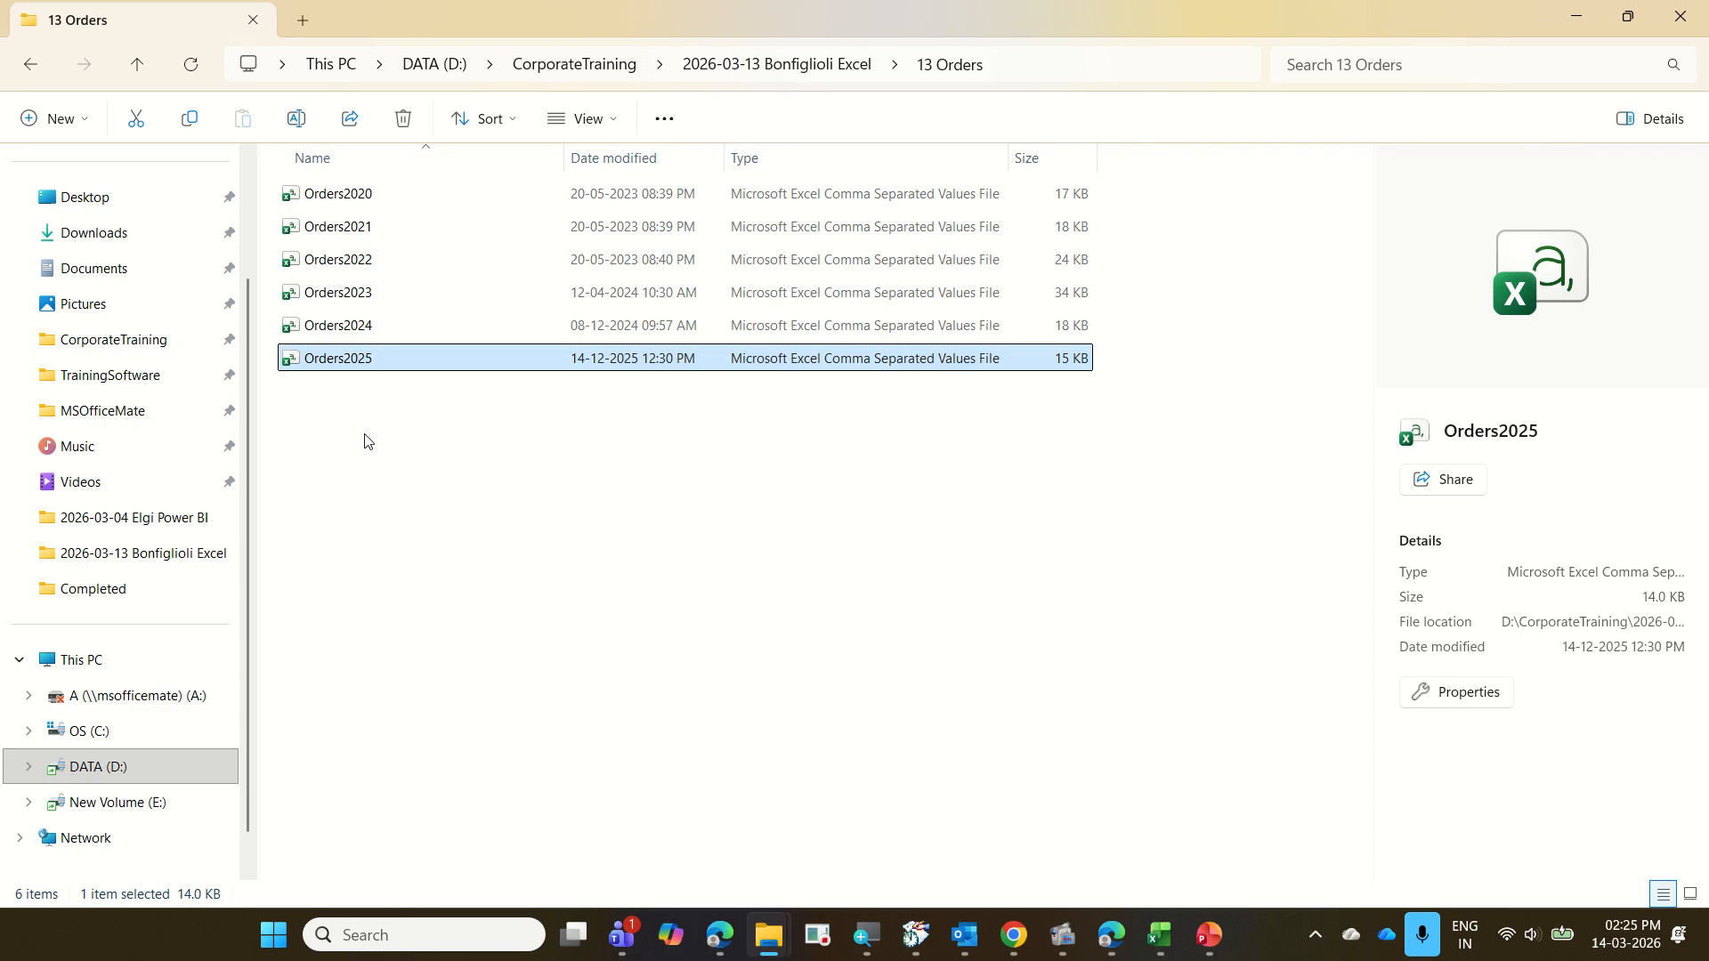
Return to the Excel workbook and refresh all its data sources to bring the added file into the PivotChart
click(1575, 19)
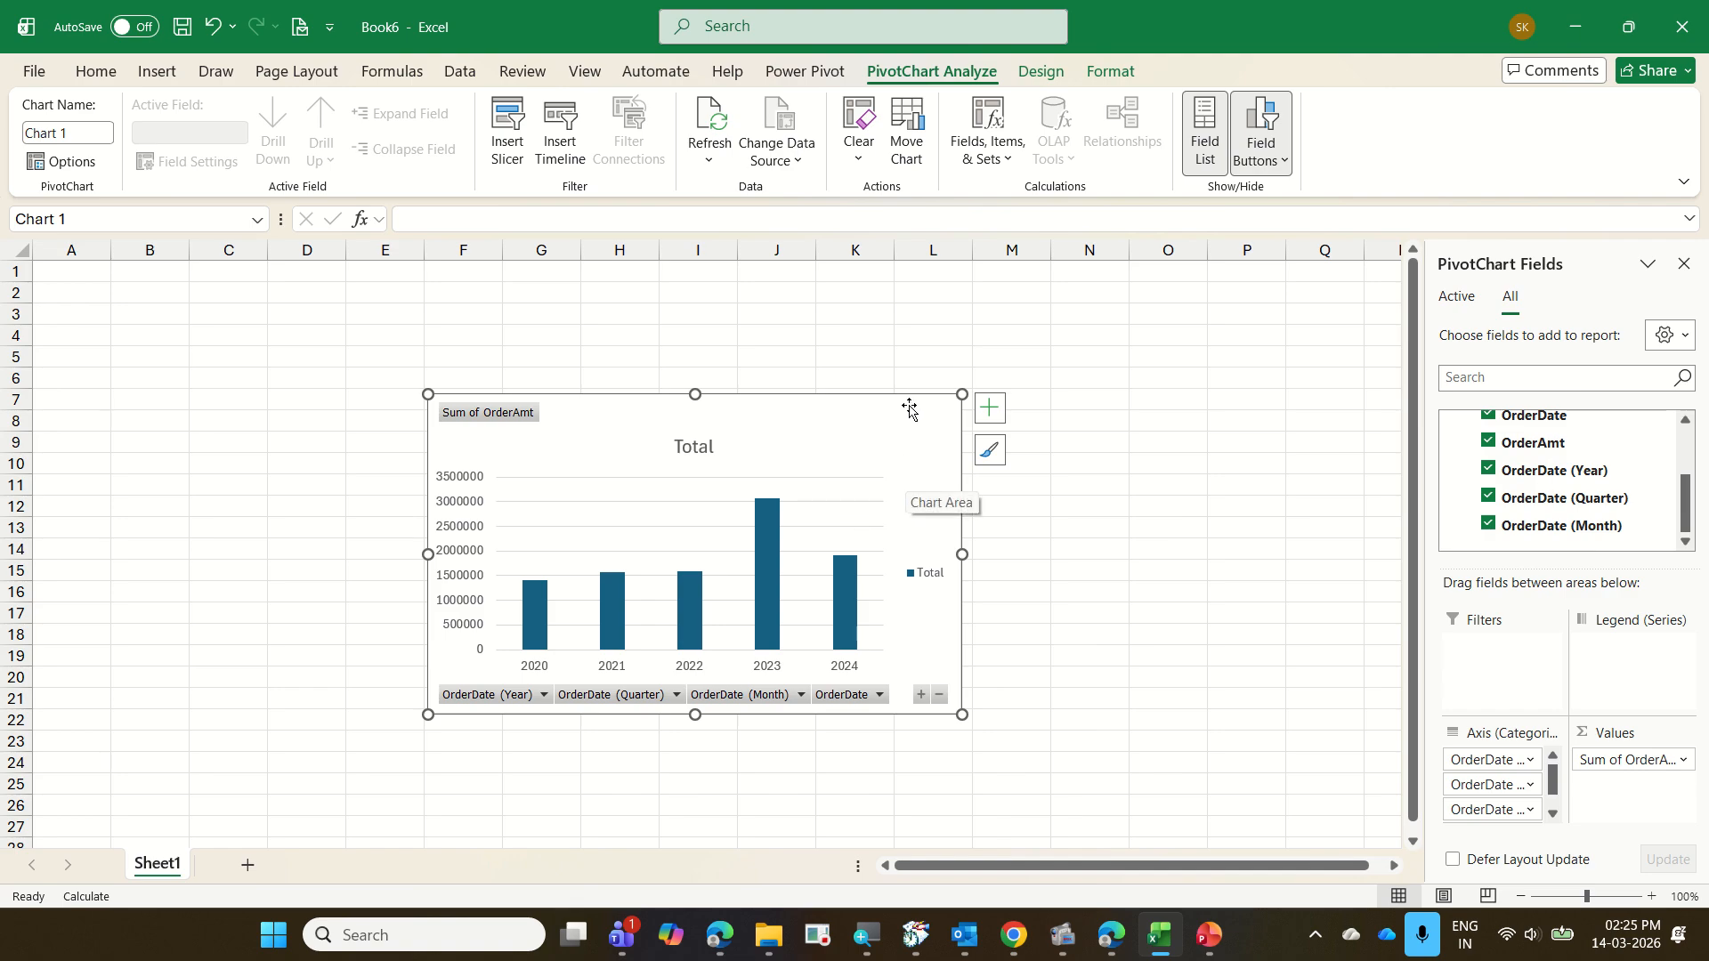
click(470, 78)
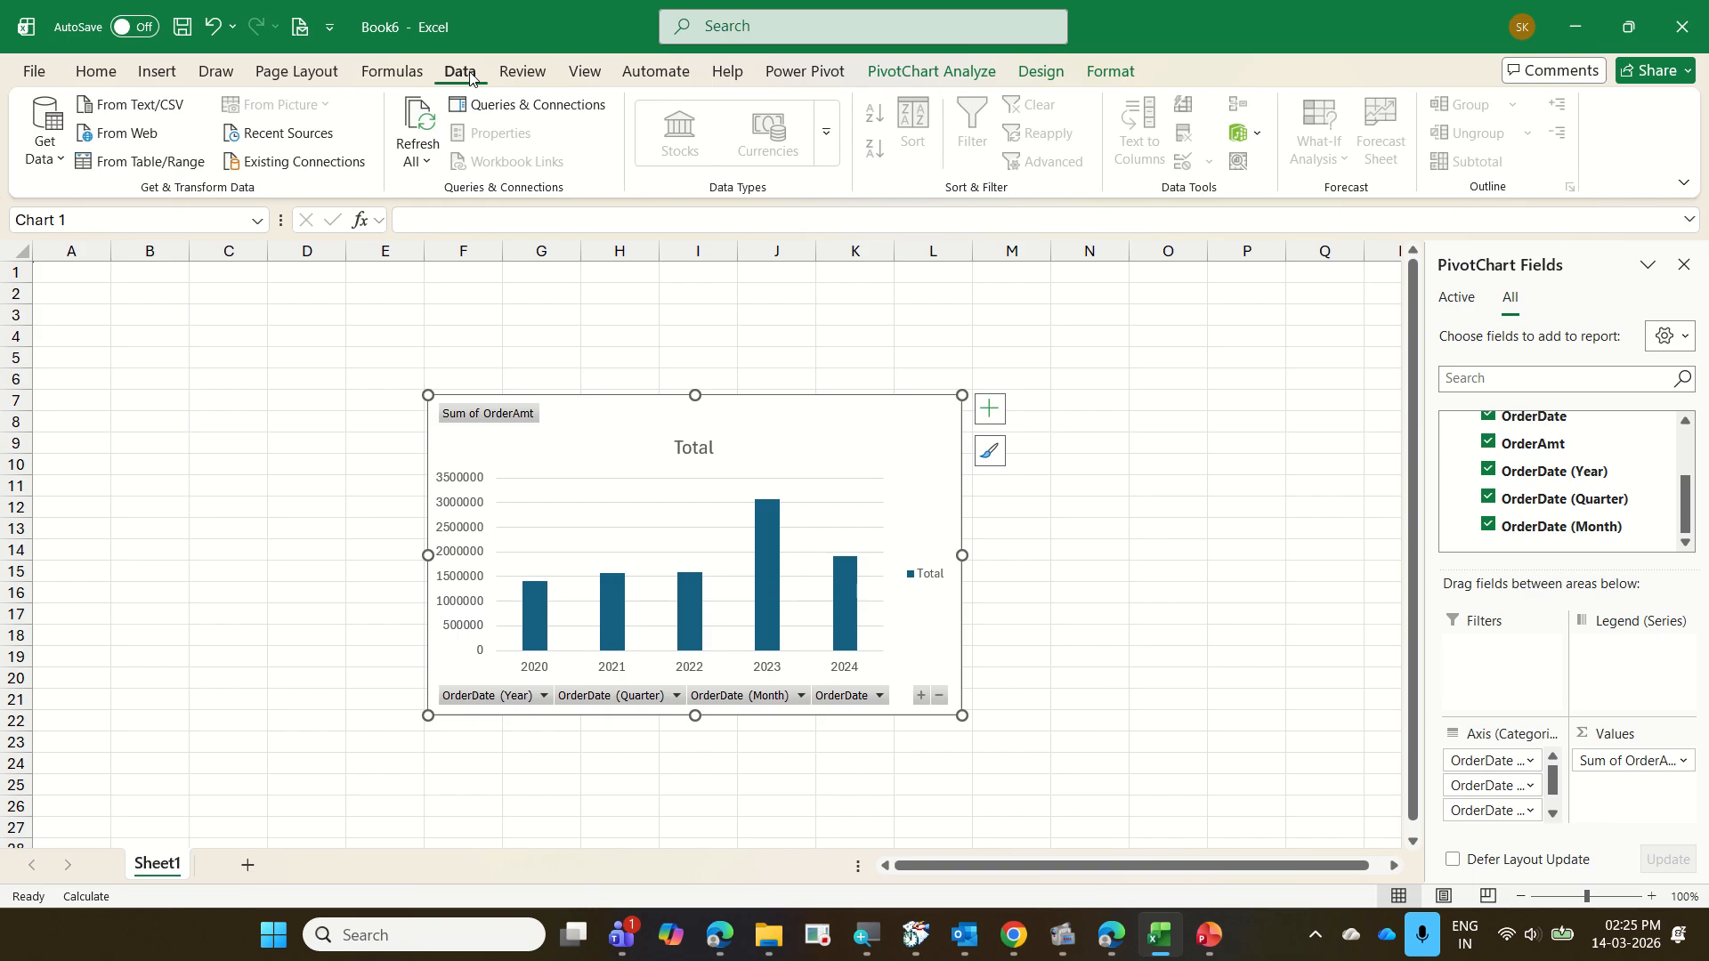
click(421, 122)
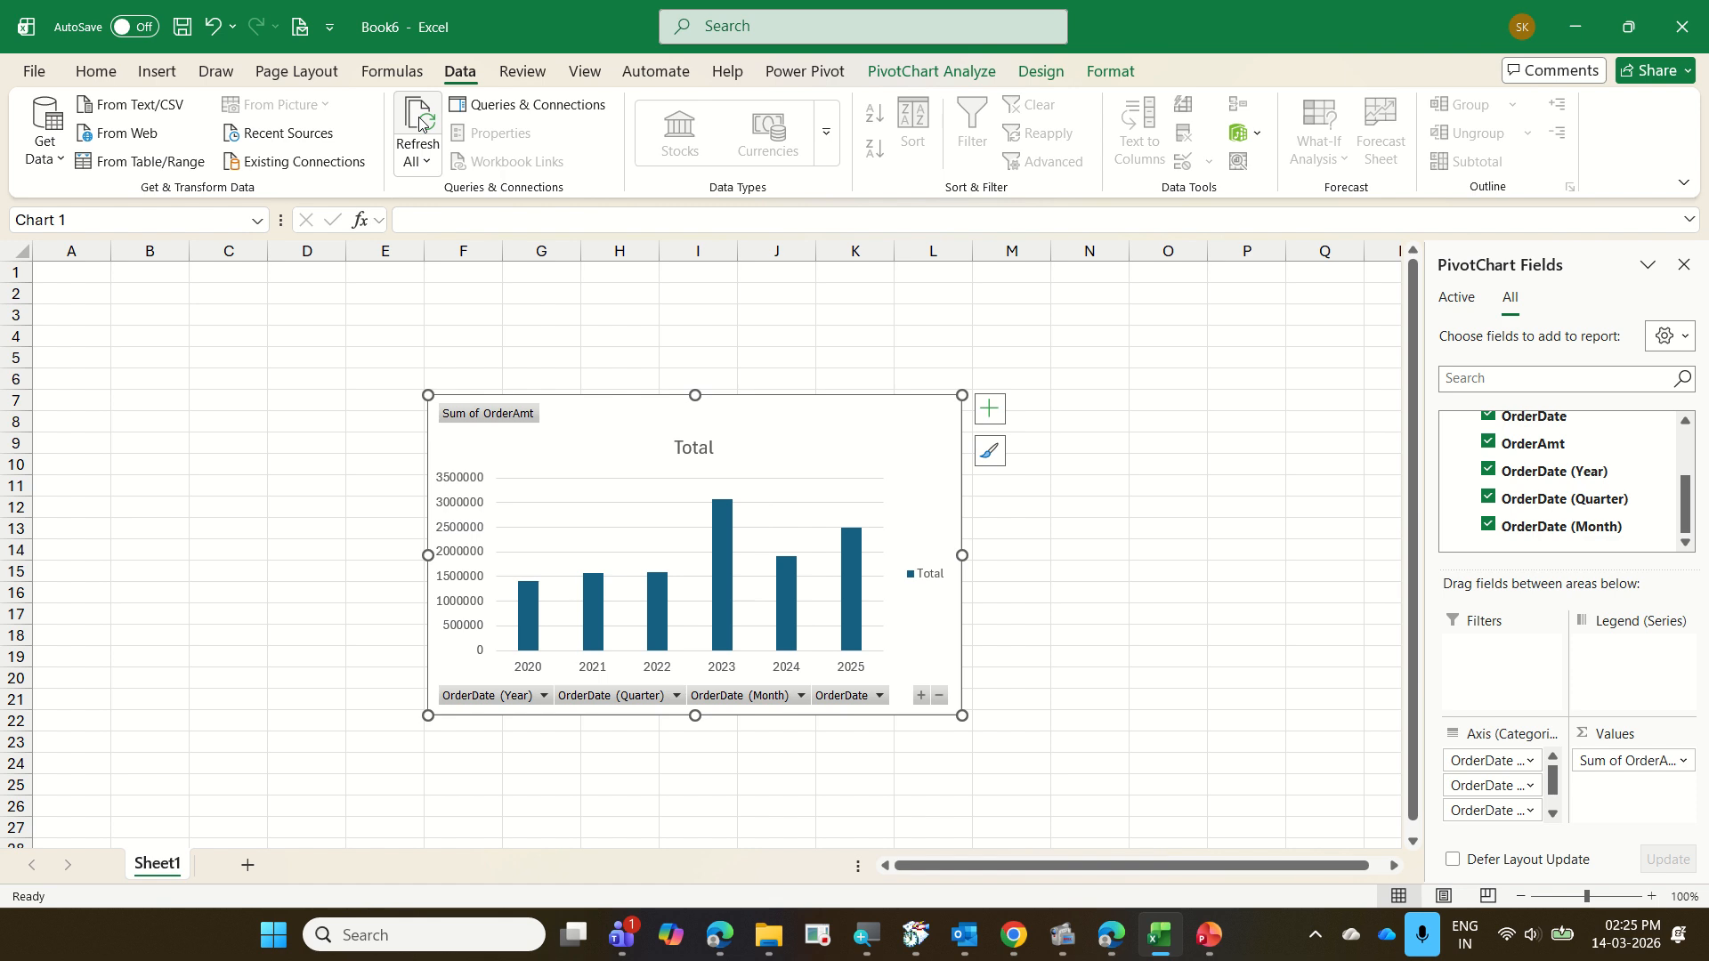
drag(813, 516, 882, 694)
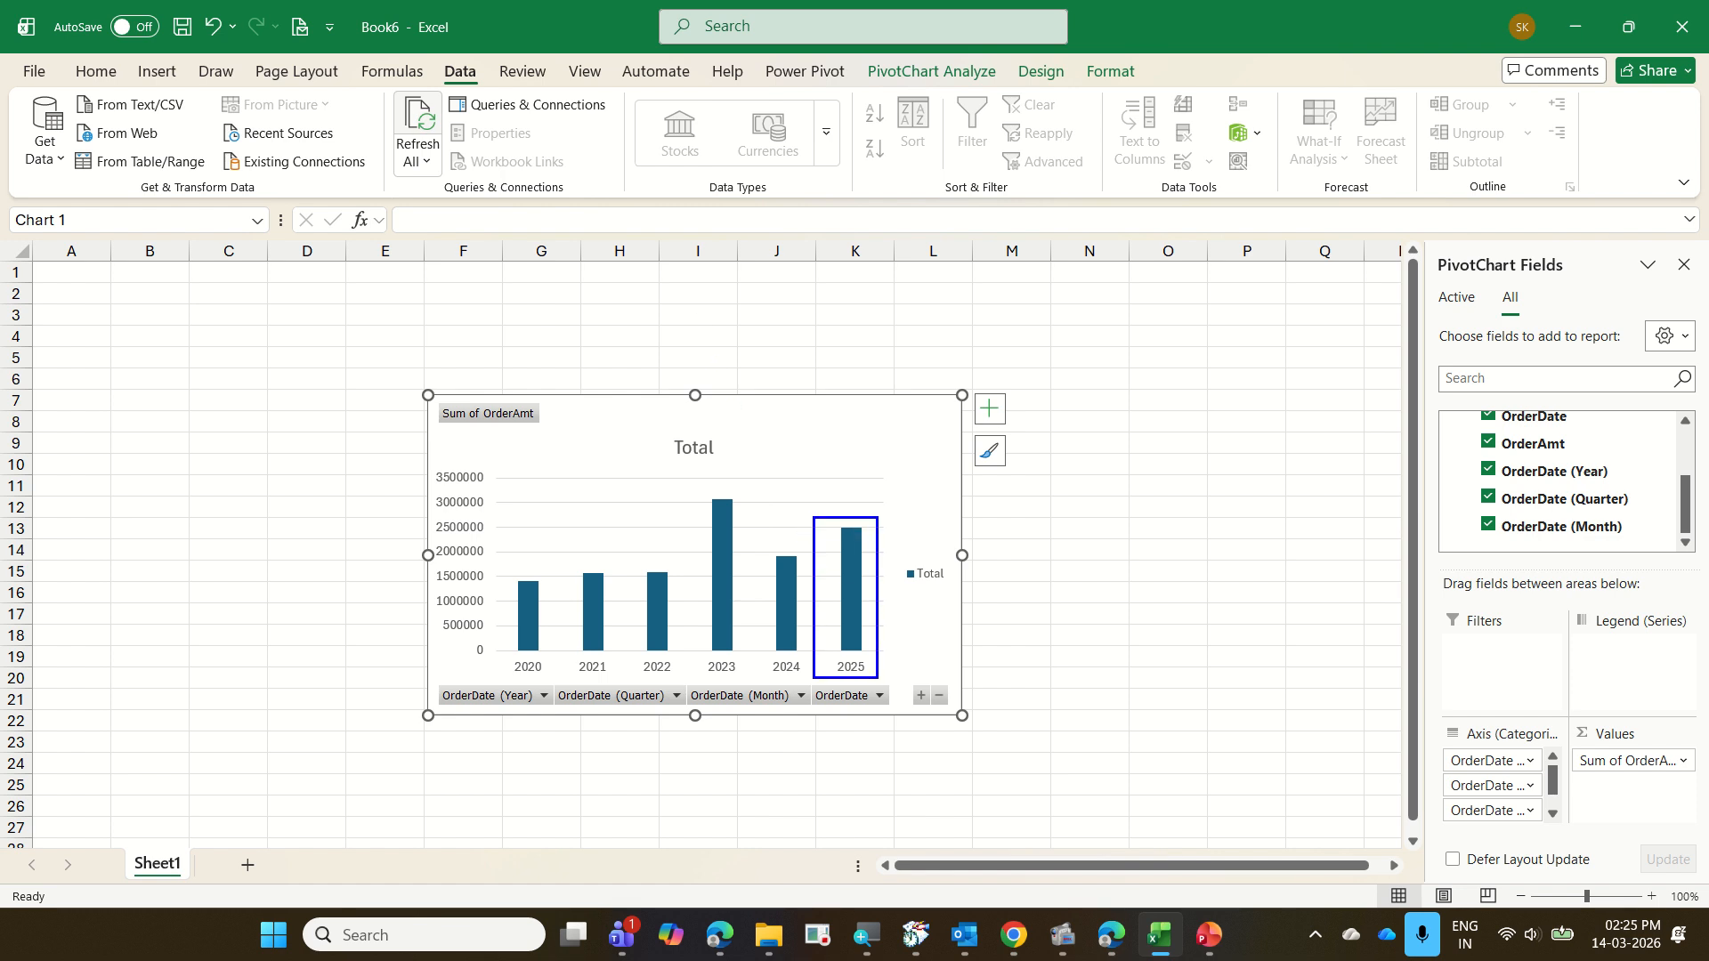
drag(844, 481, 986, 329)
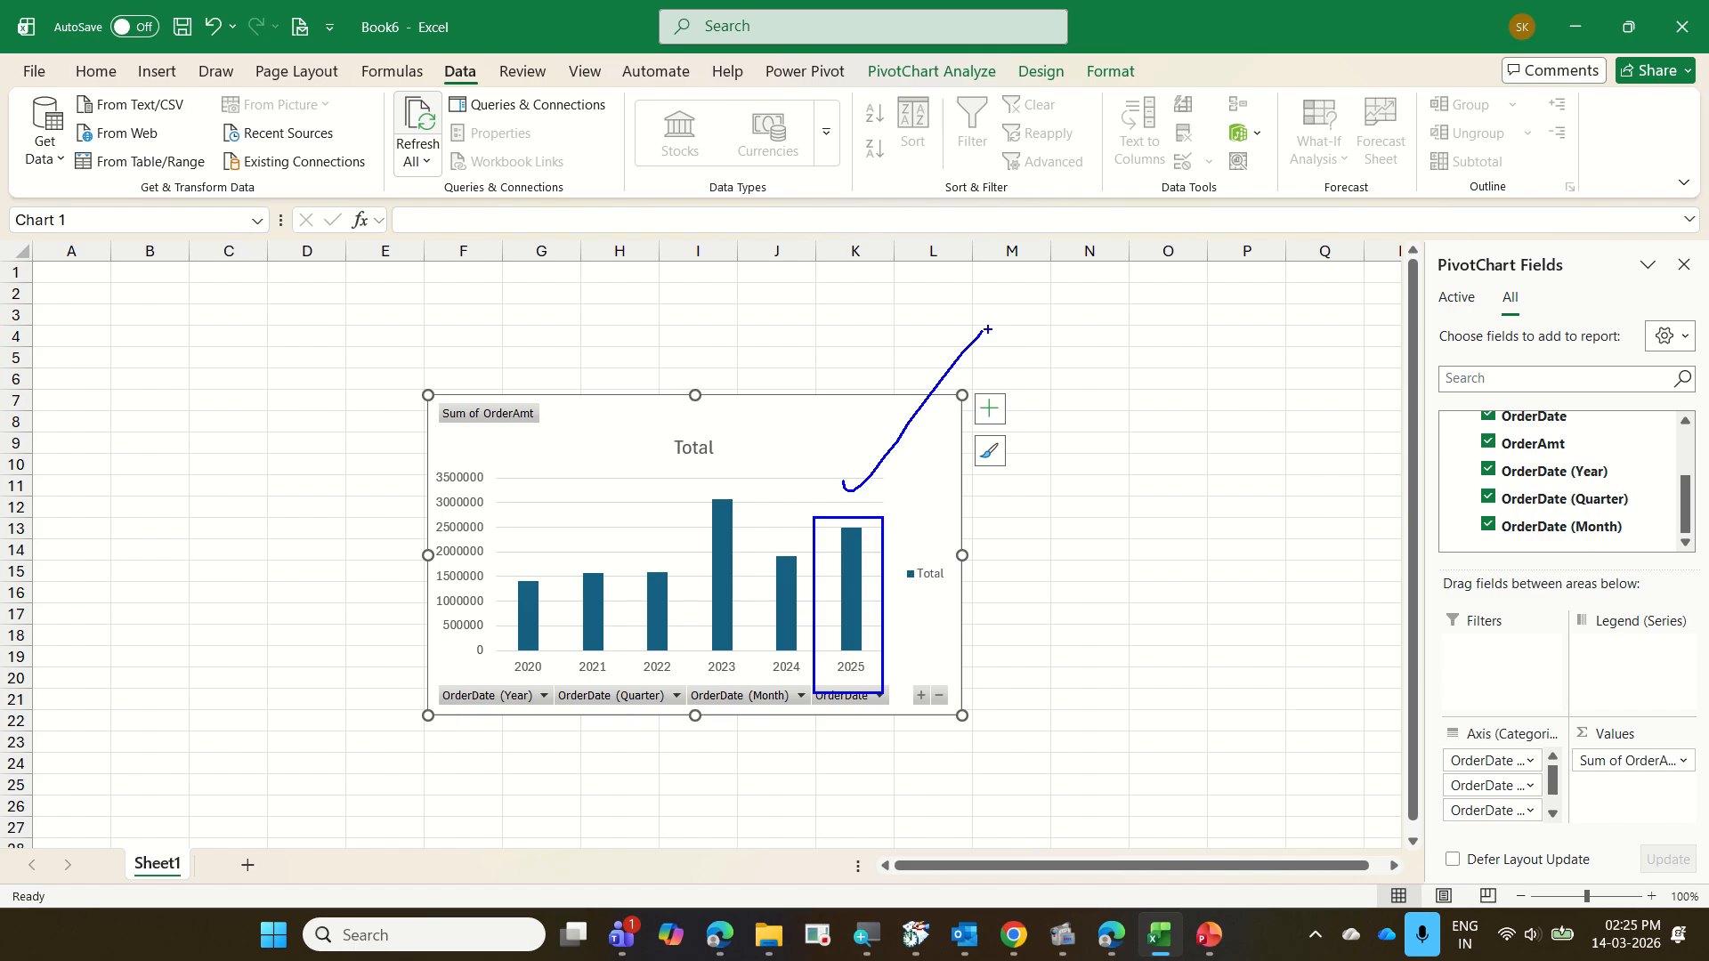
key(Escape)
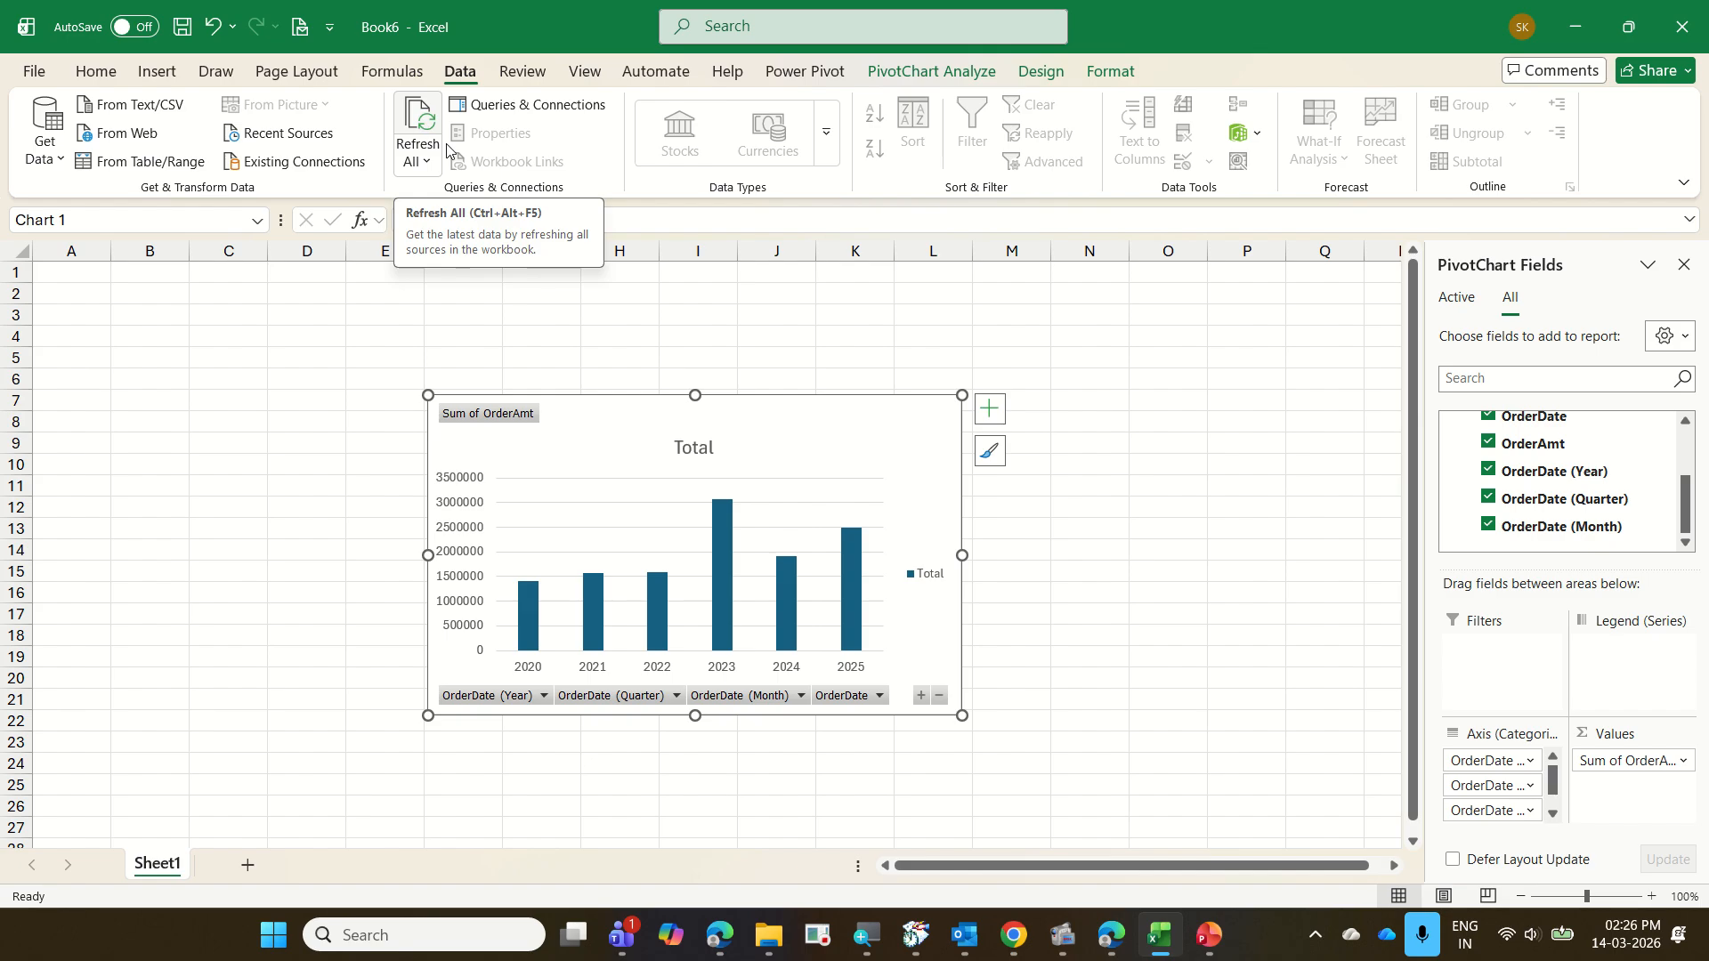
Drill the PivotChart's 2025 column down to quarters and collapse the entire field back to years, doing this twice
click(851, 600)
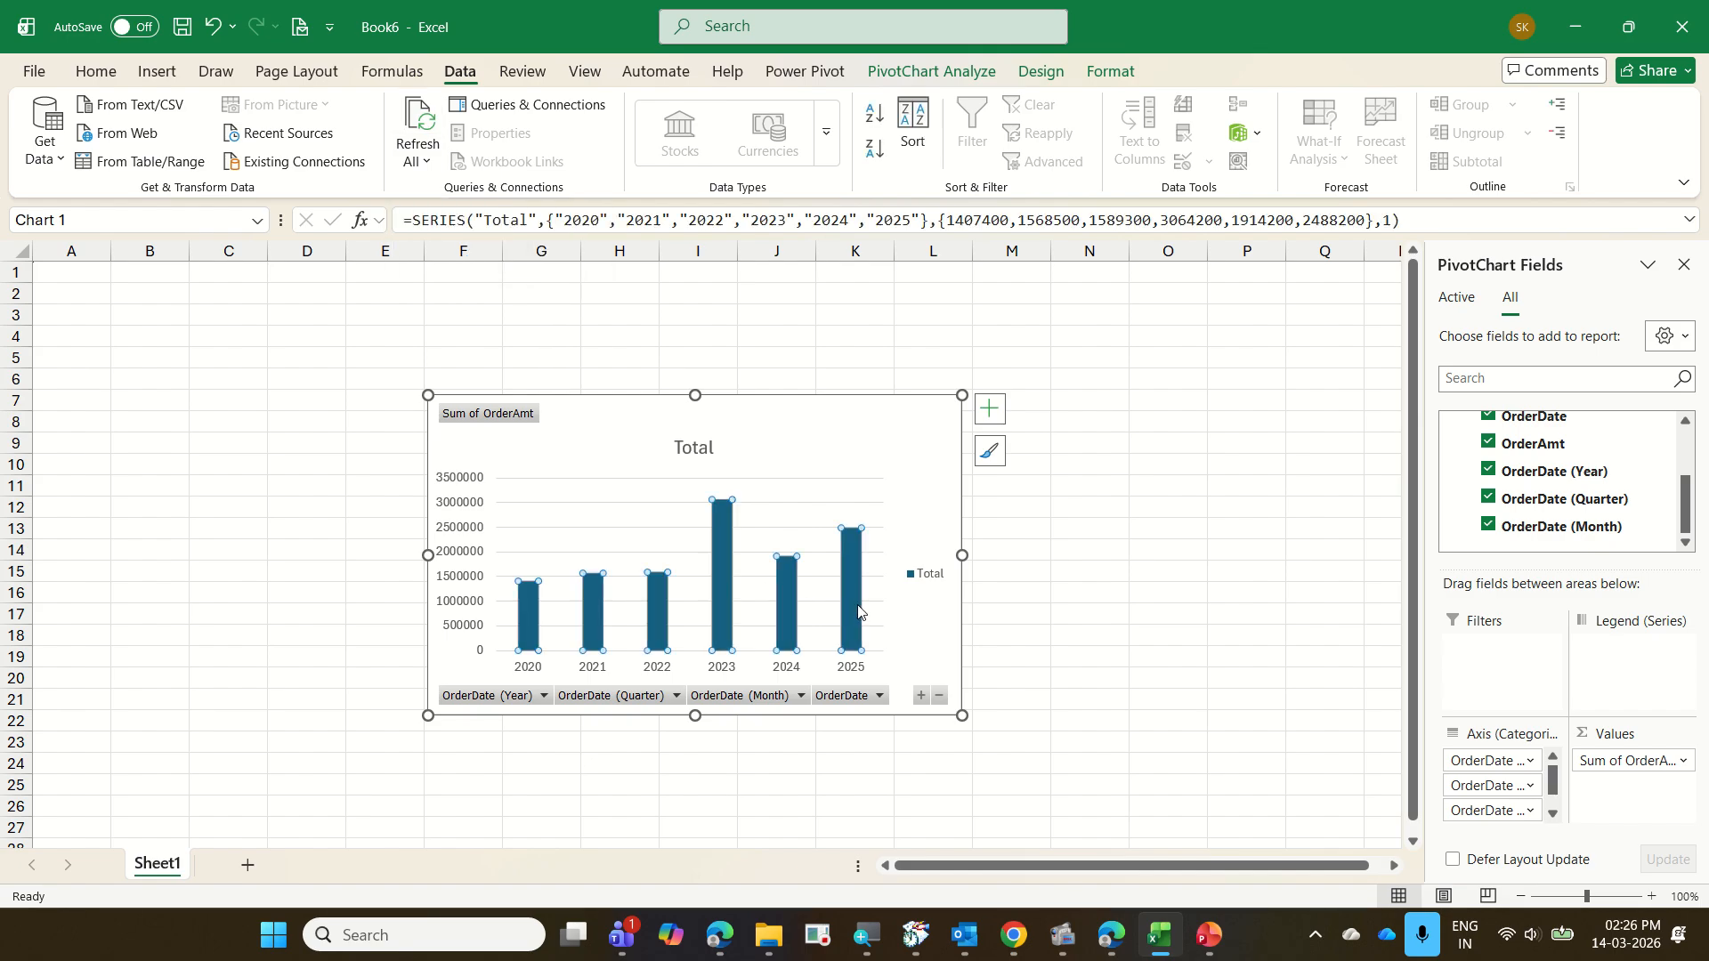
double_click(858, 611)
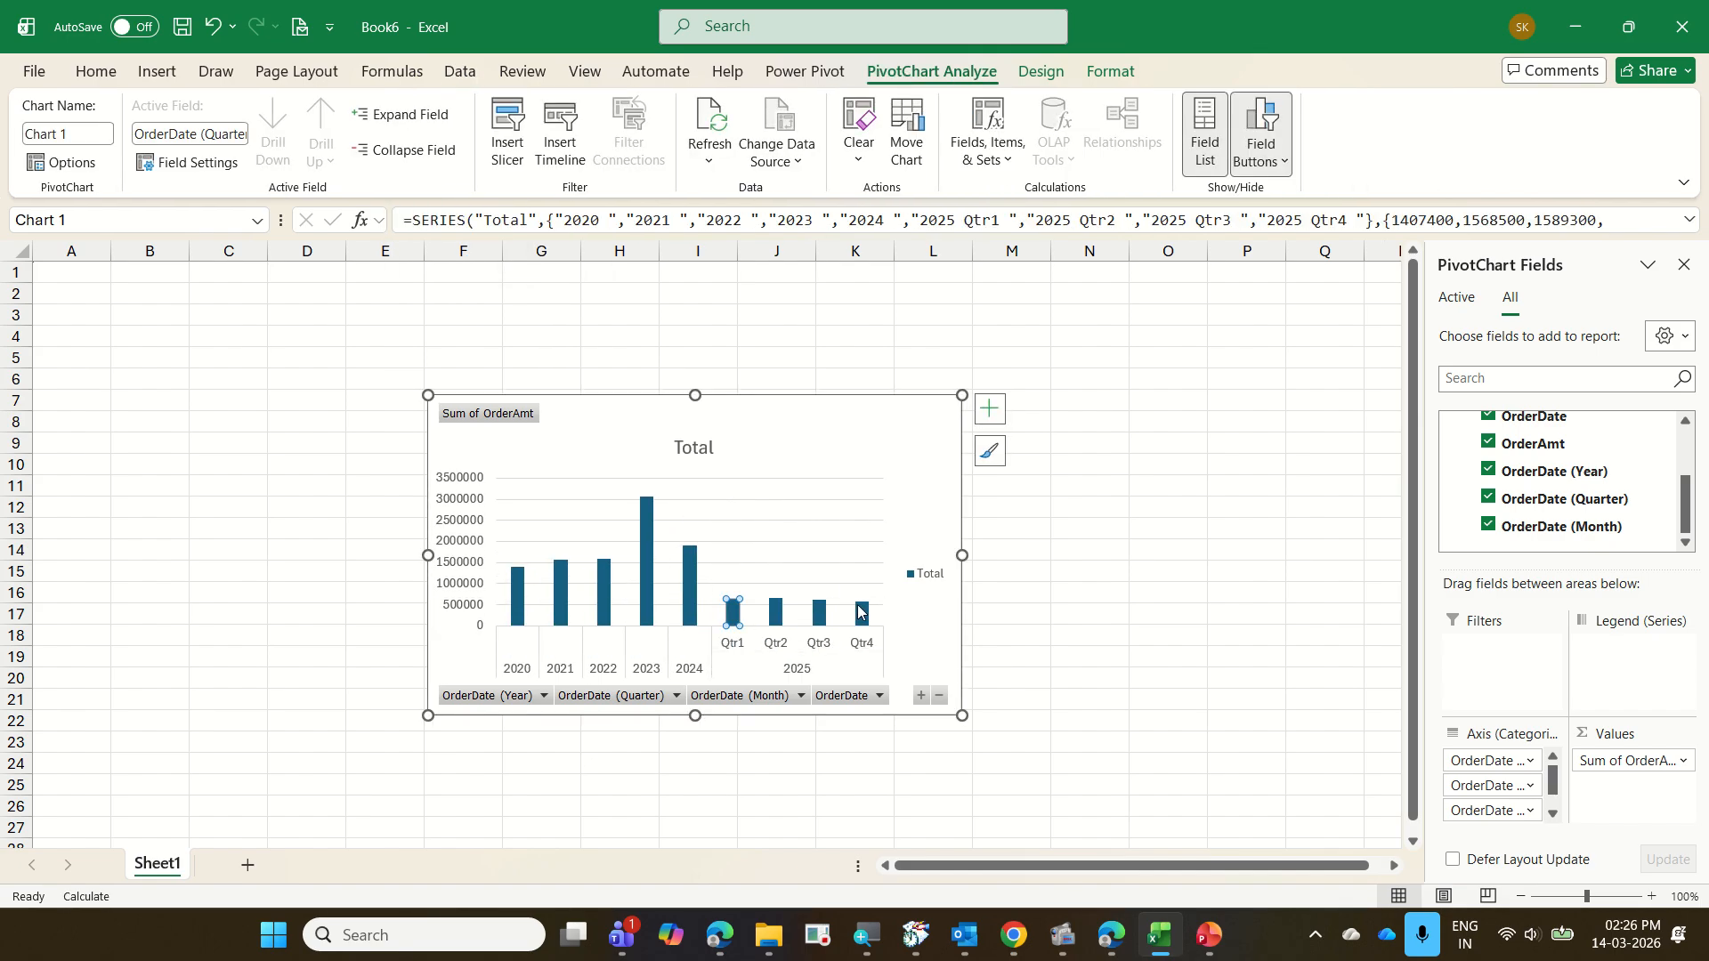
mouse_move(857, 611)
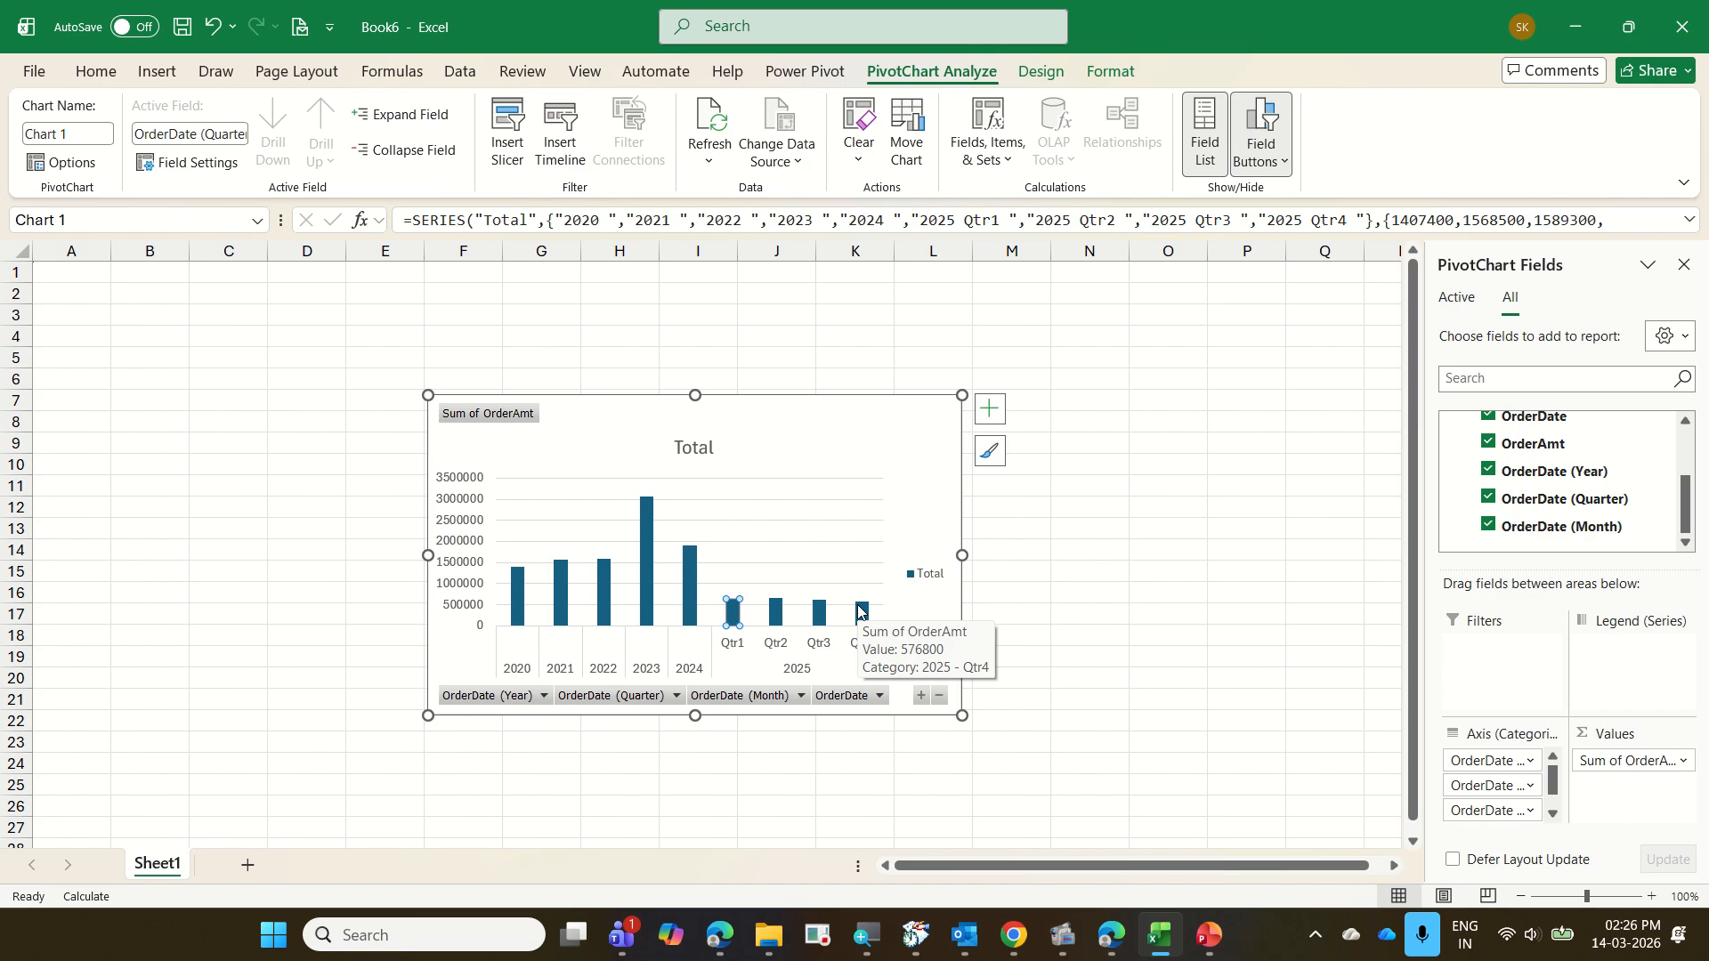
click(939, 696)
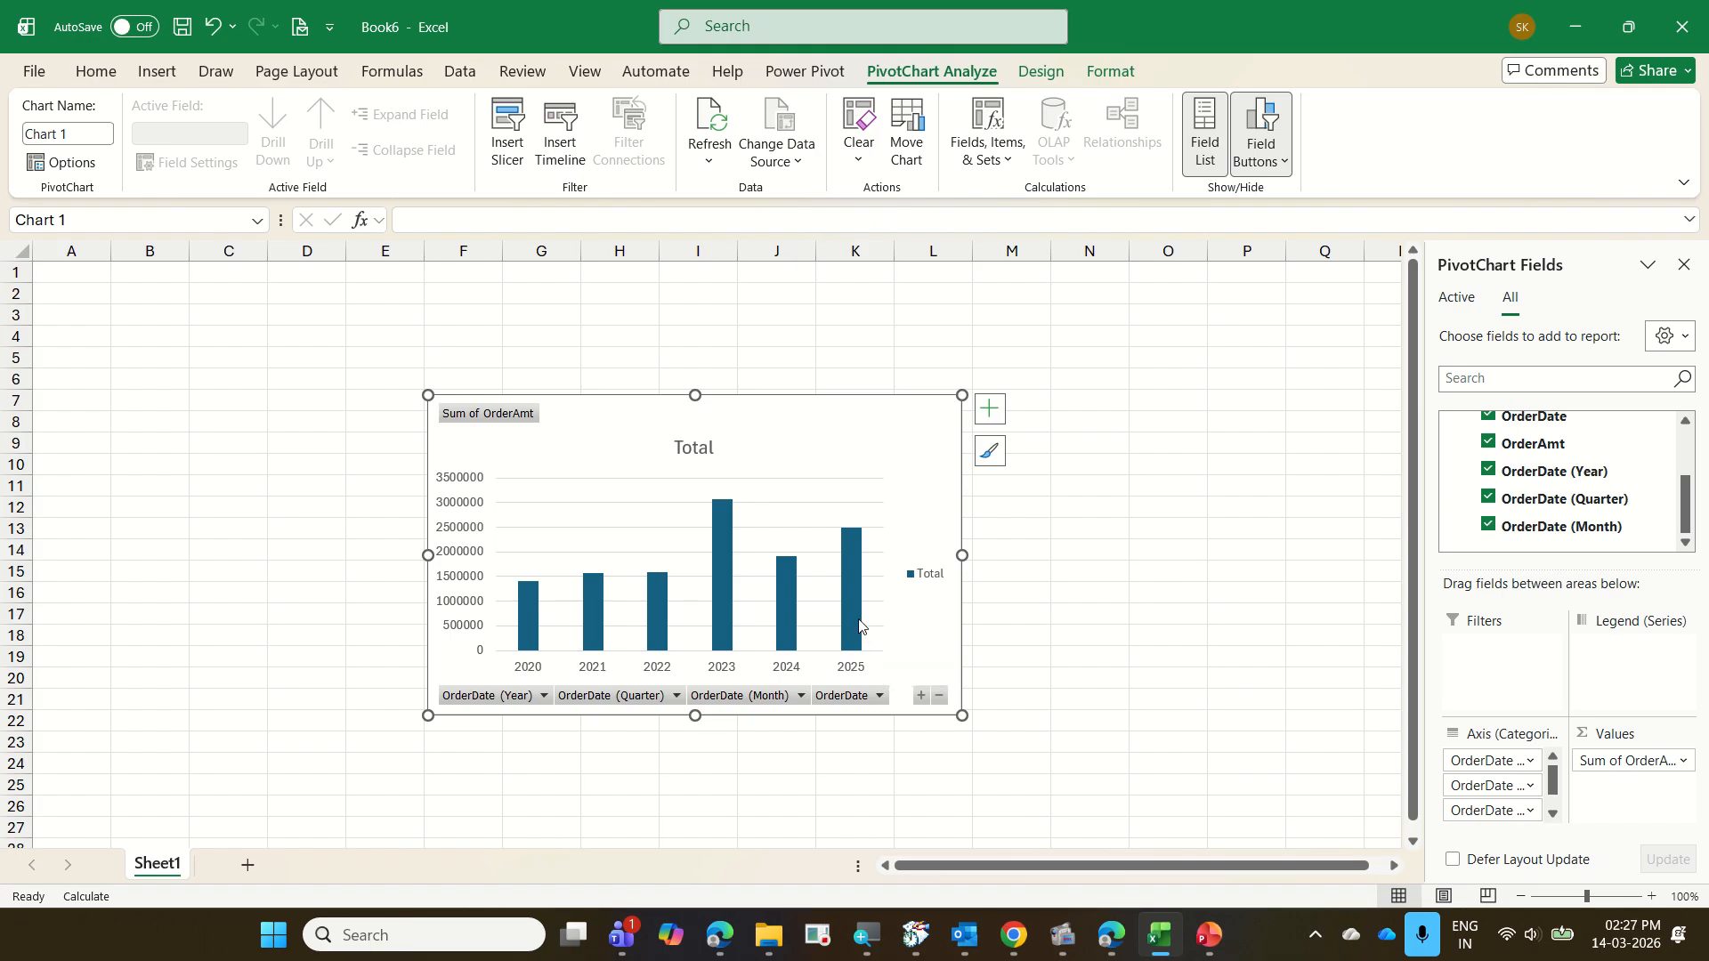
double_click(859, 628)
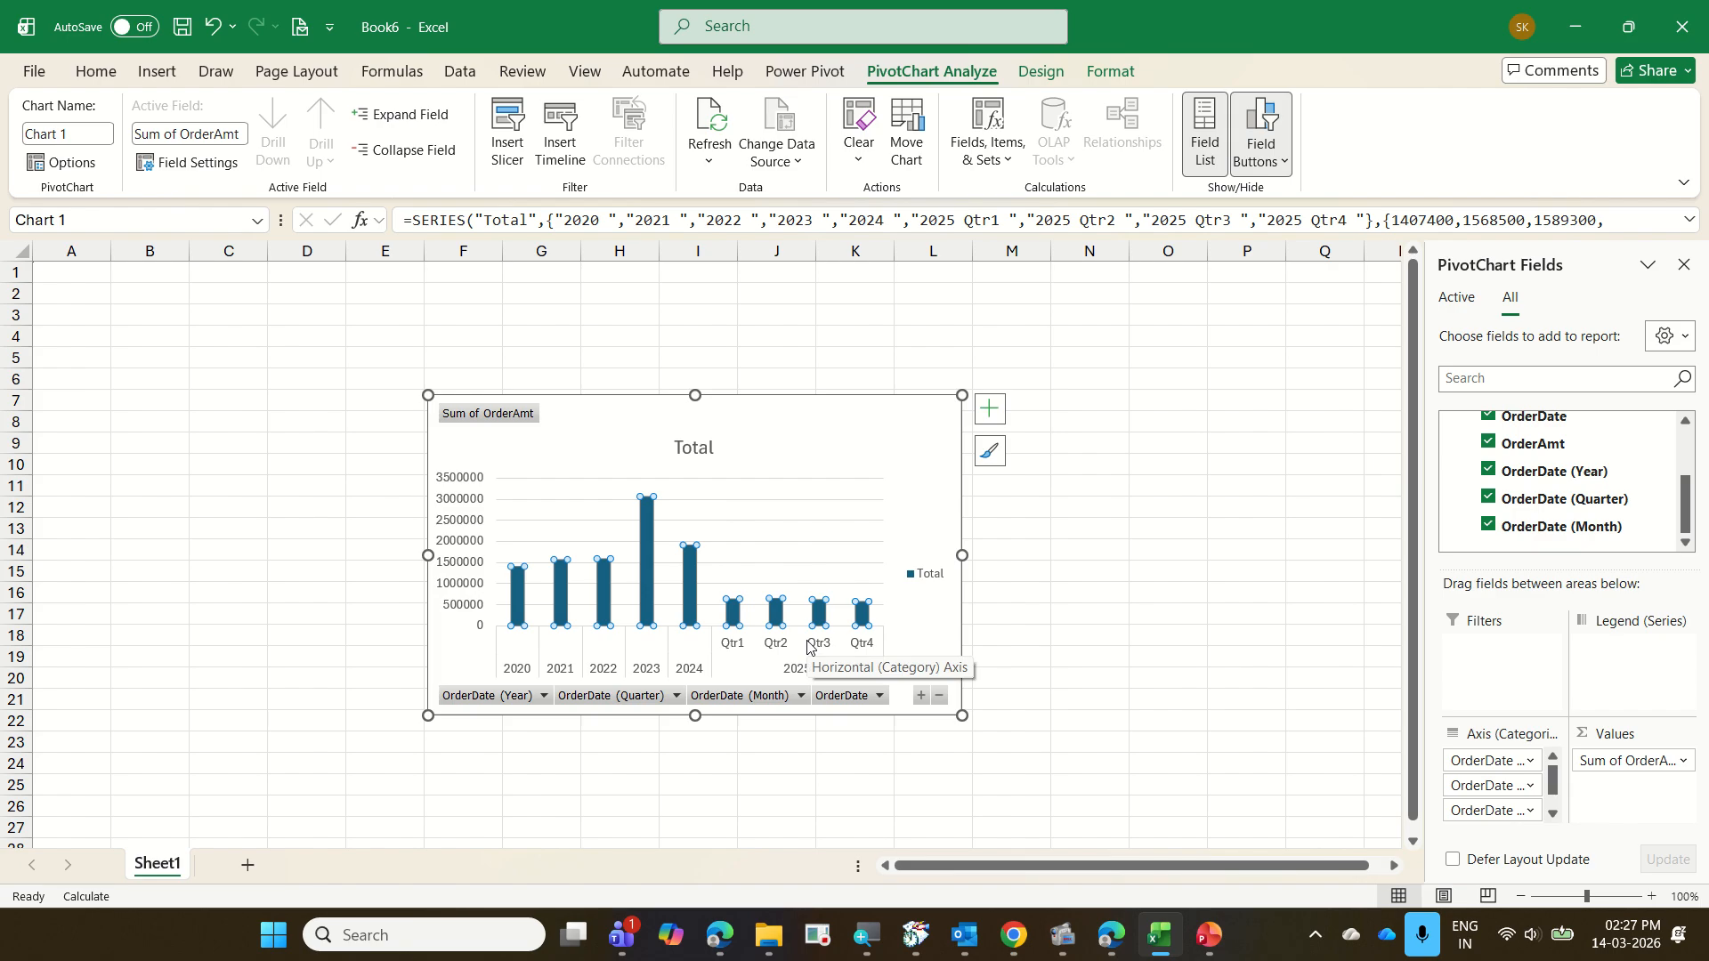
click(941, 697)
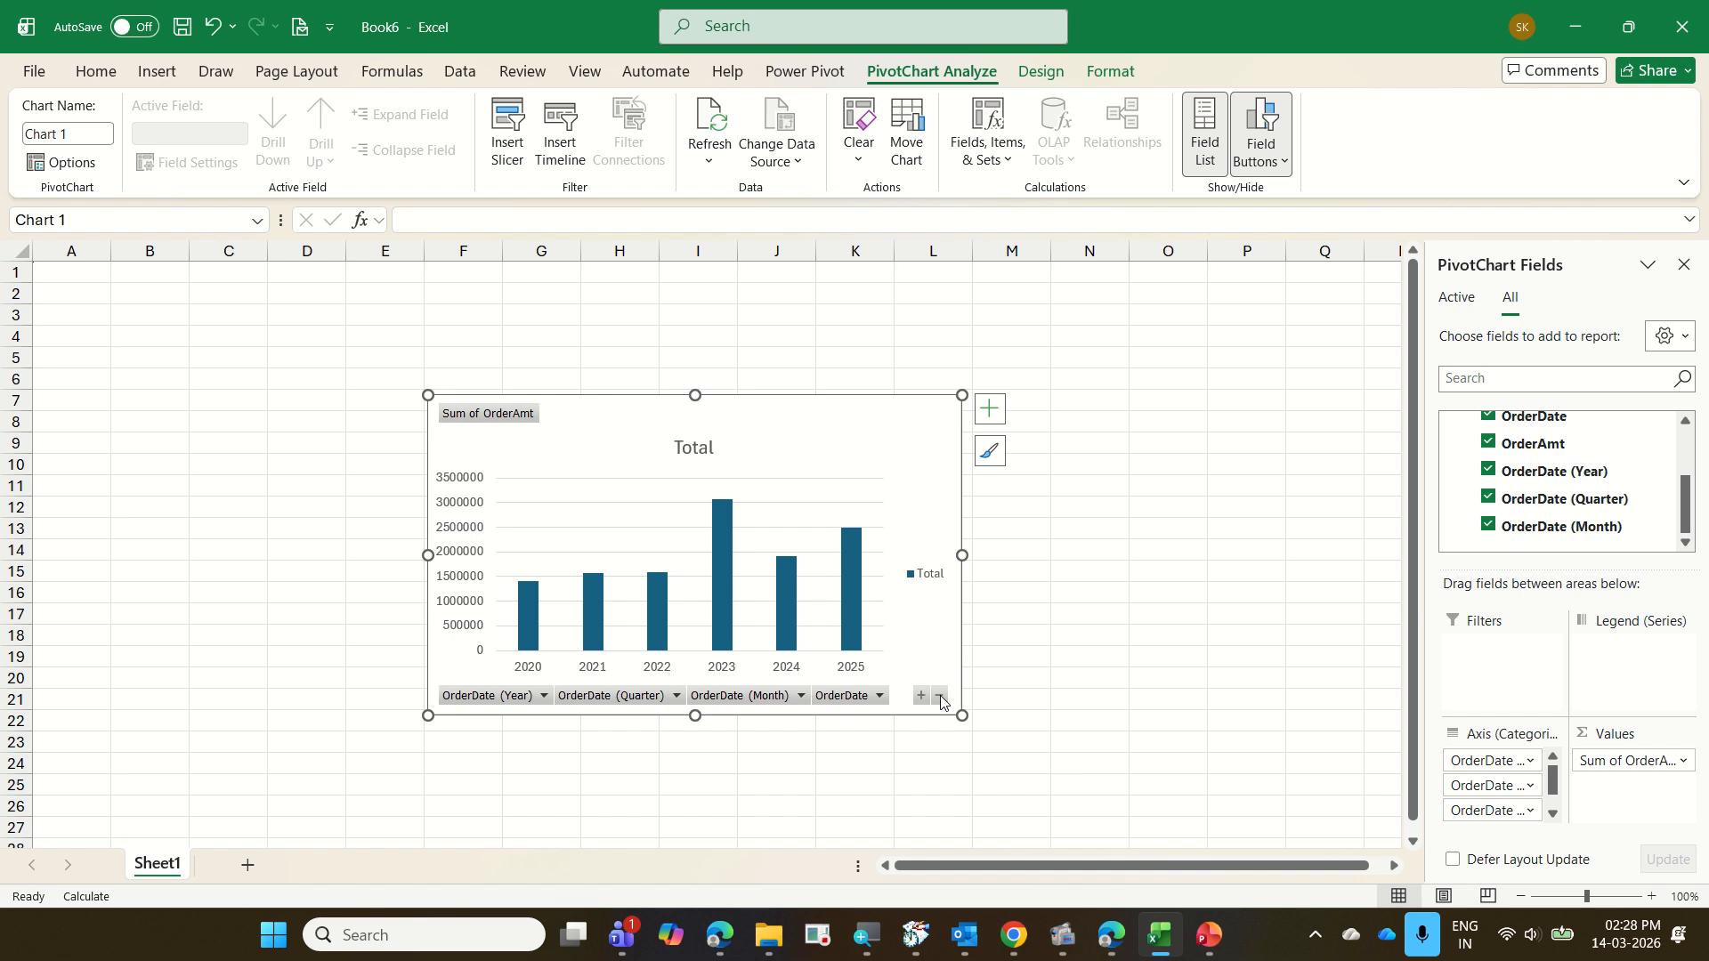
click(44, 71)
click(118, 424)
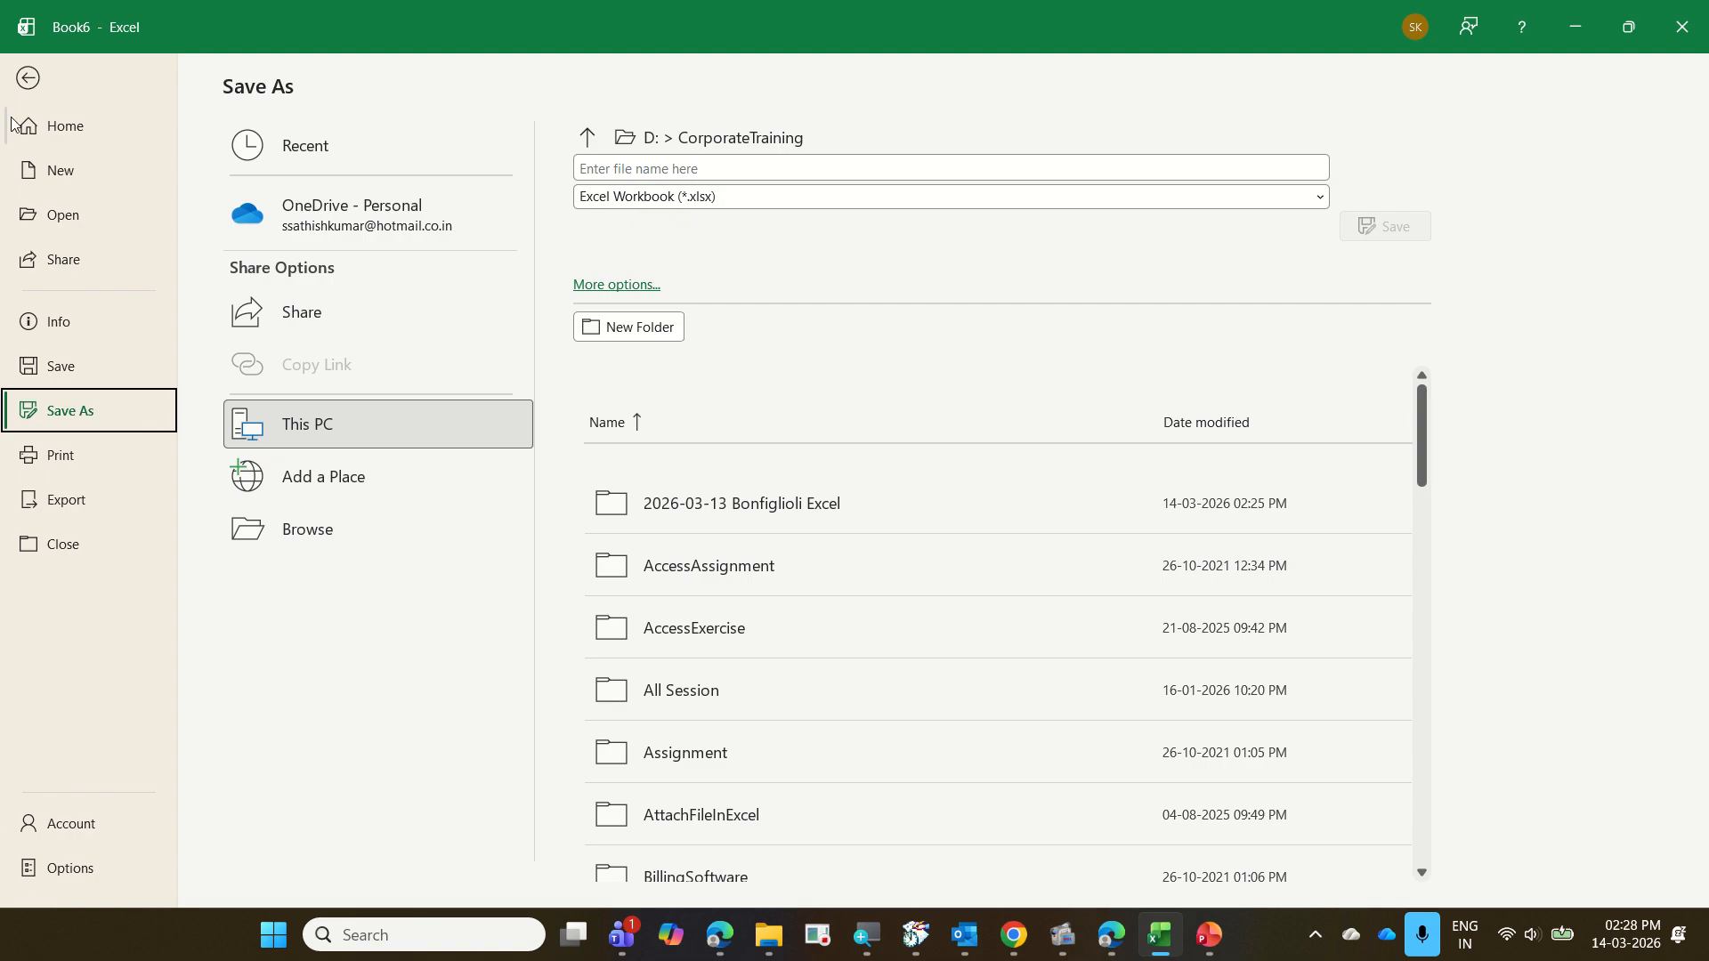
click(29, 85)
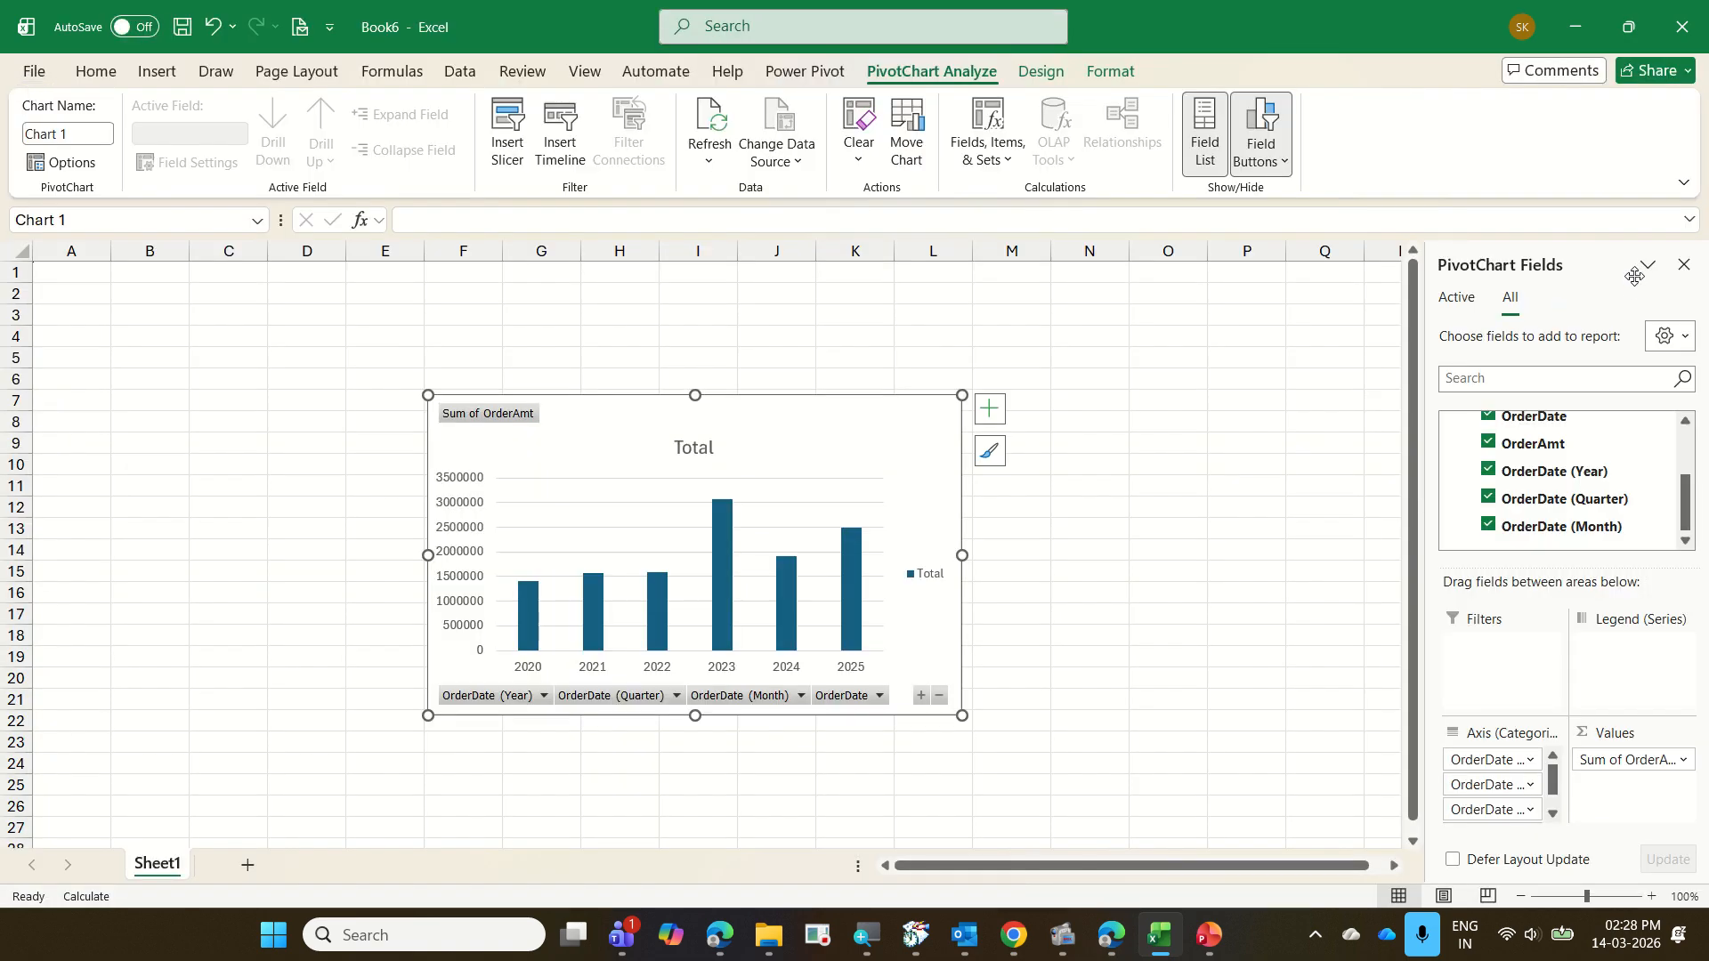
Show the workbook's queries instead of the chart fields, try a 60-minute automatic refresh in the 13 Orders query properties, and discard the change
click(1684, 264)
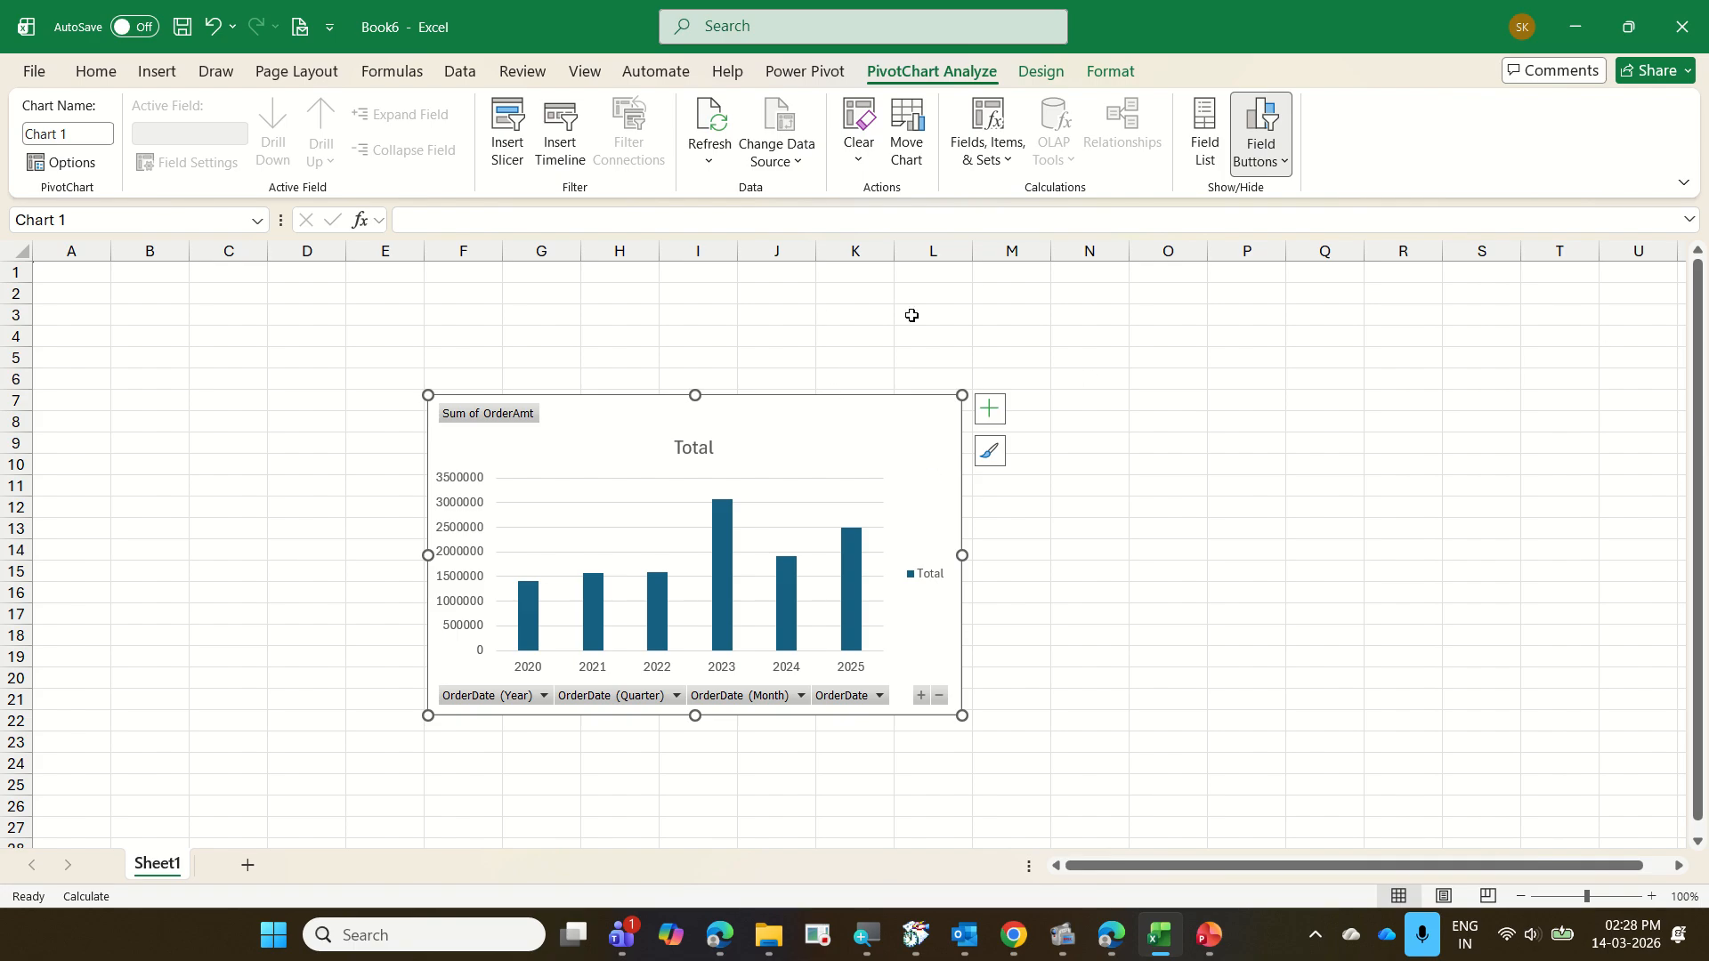
click(460, 71)
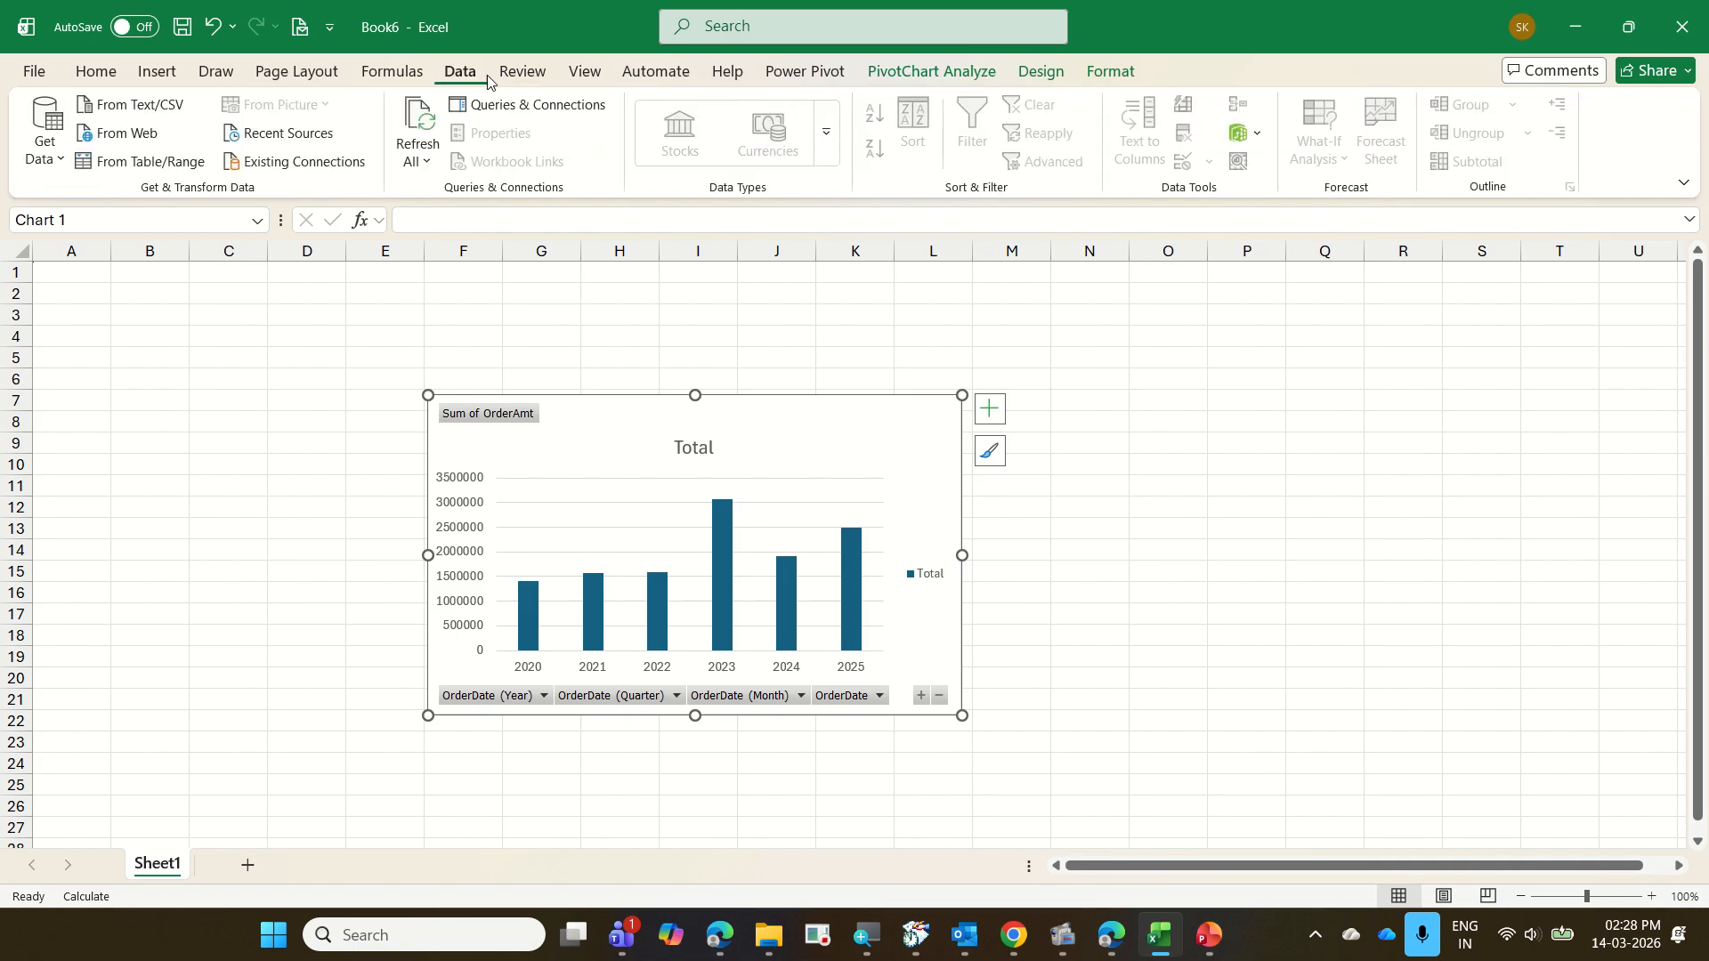
click(516, 107)
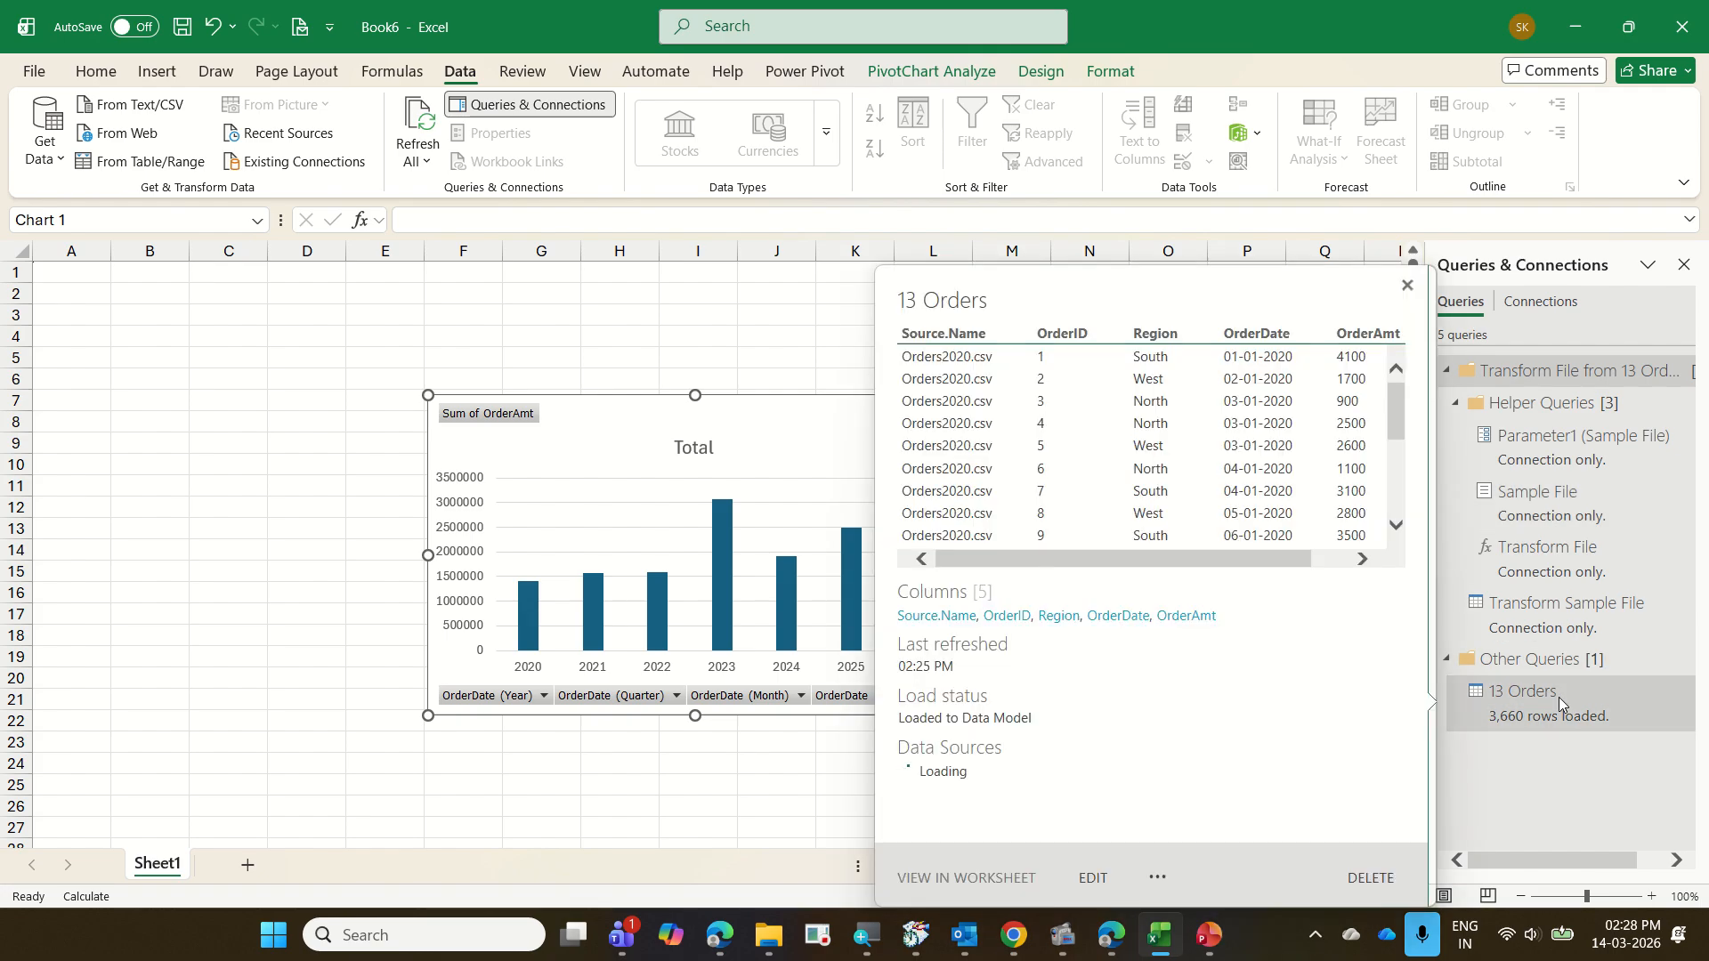
click(1558, 698)
right_click(1557, 699)
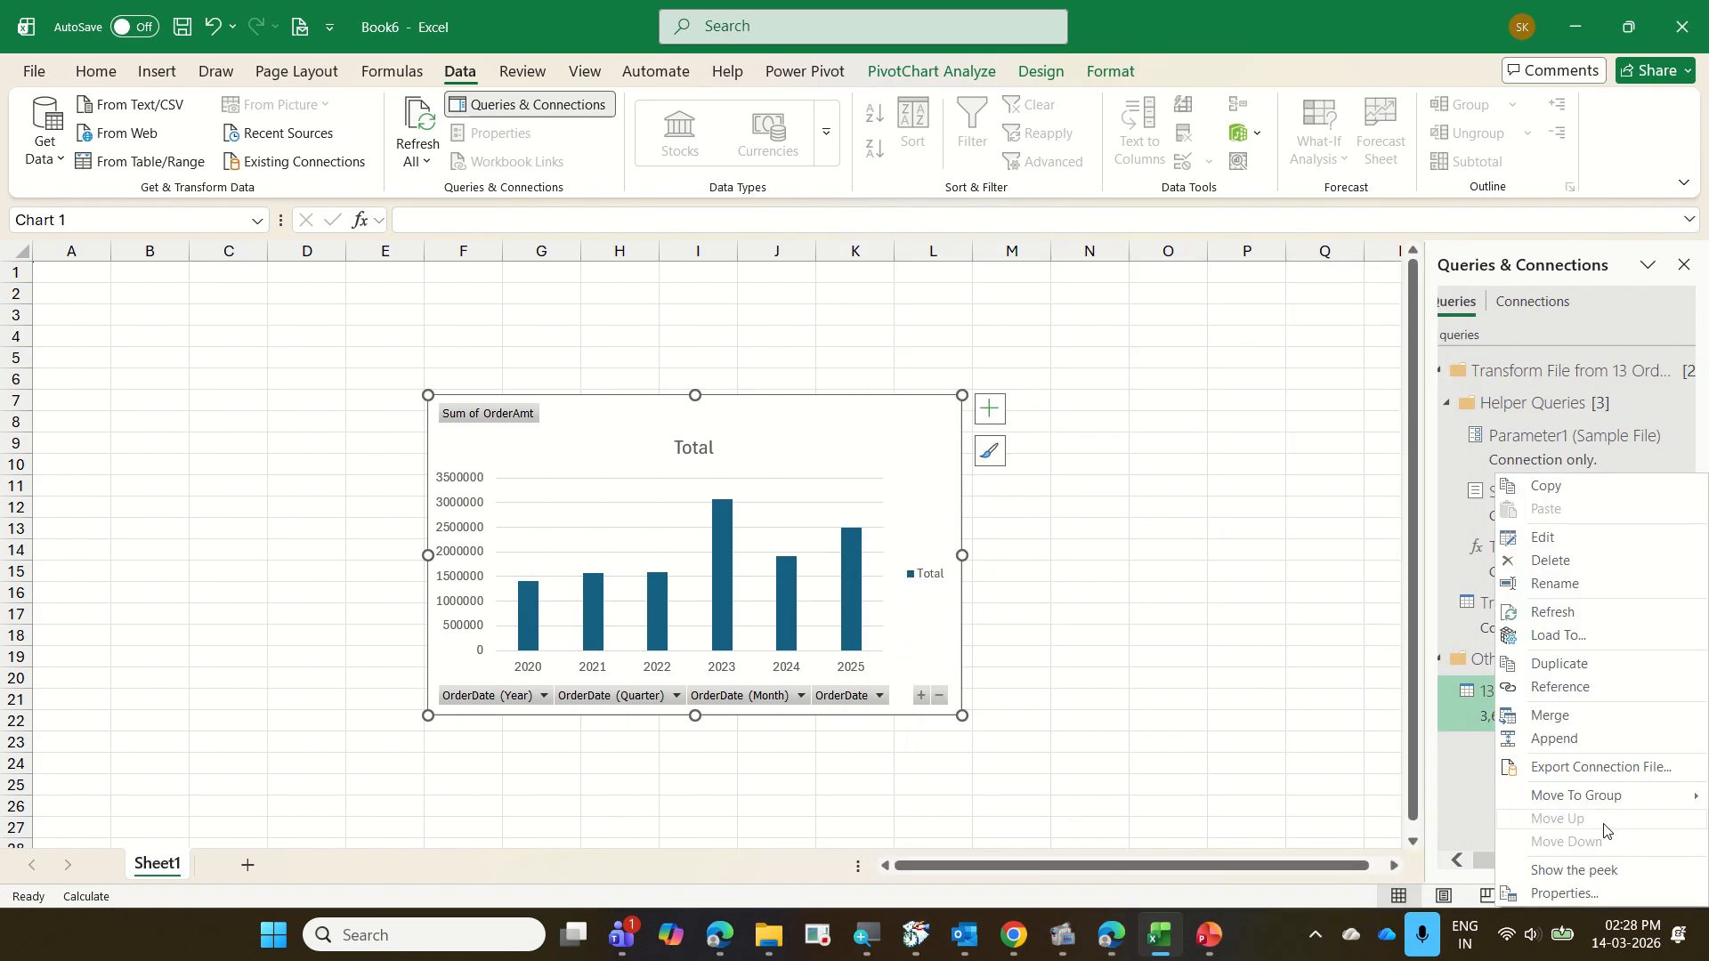
click(1564, 893)
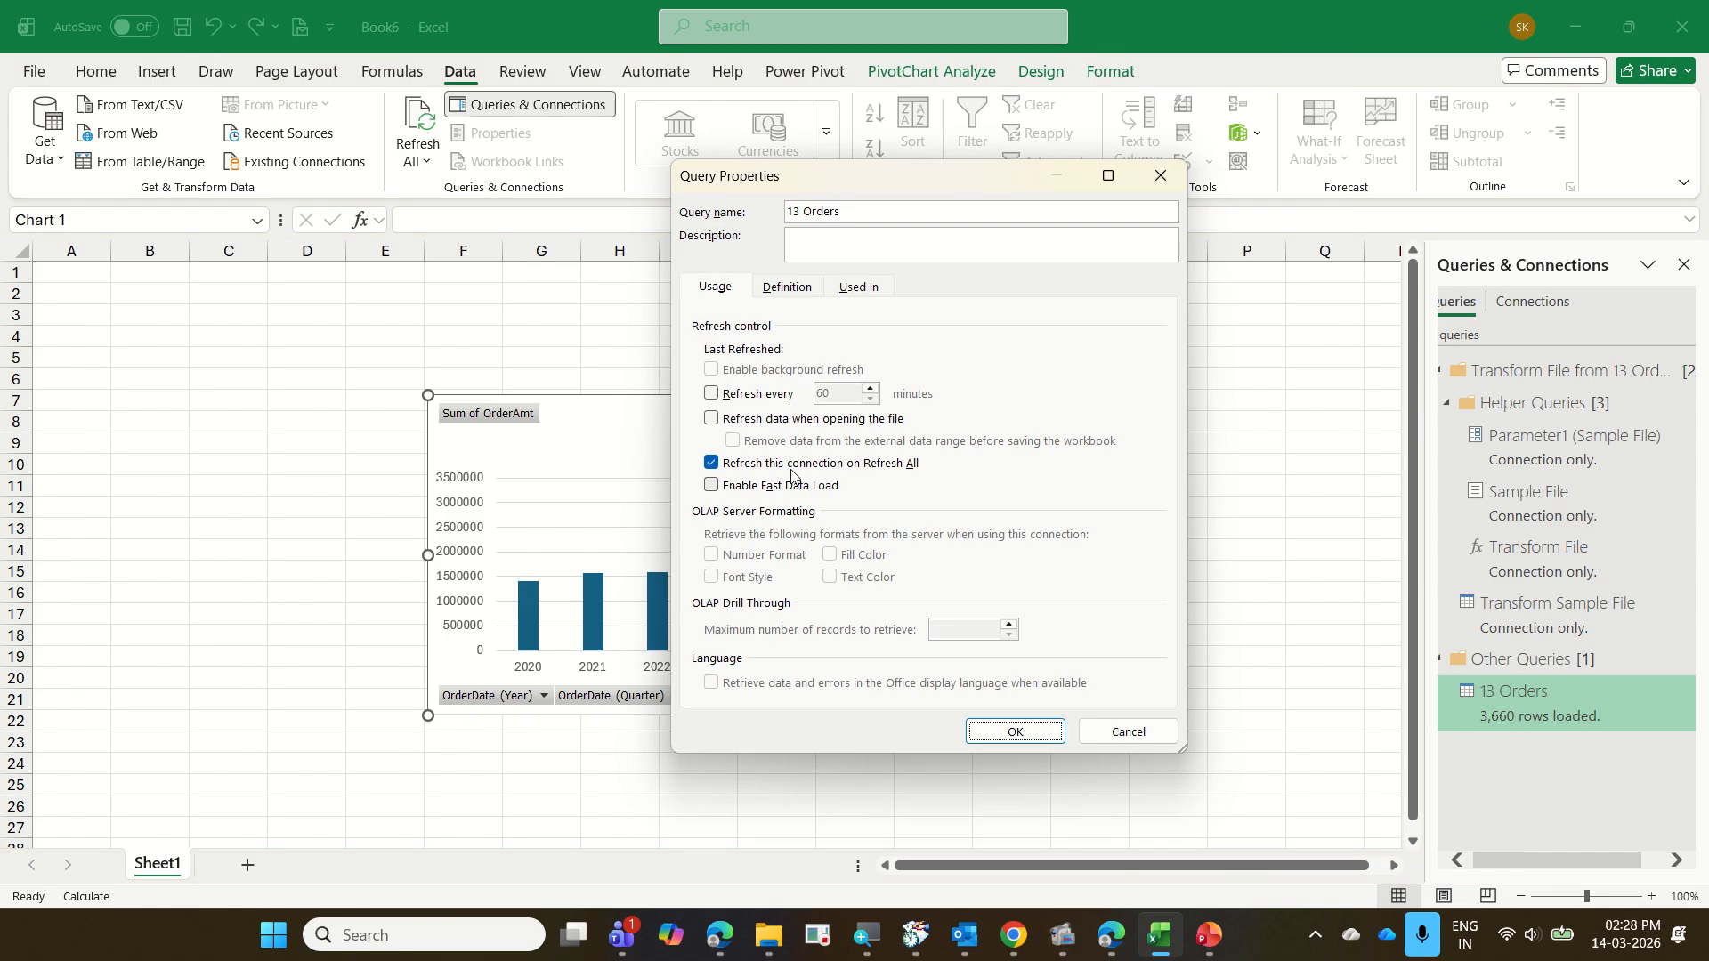
click(758, 407)
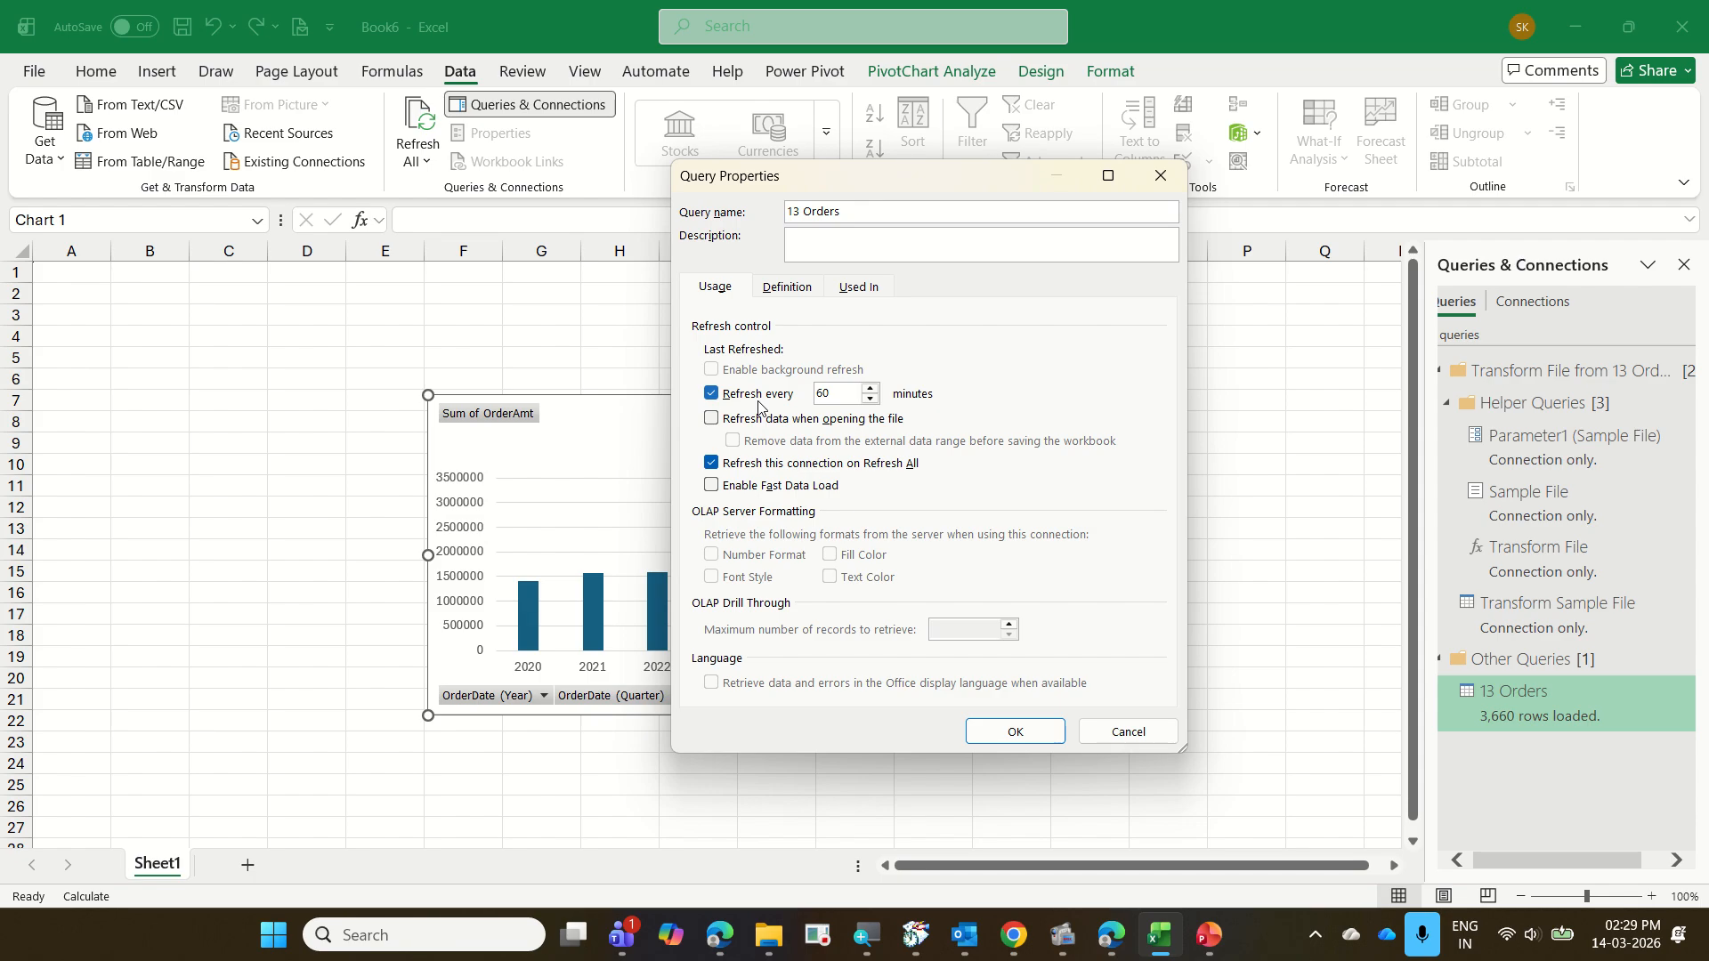
click(1123, 731)
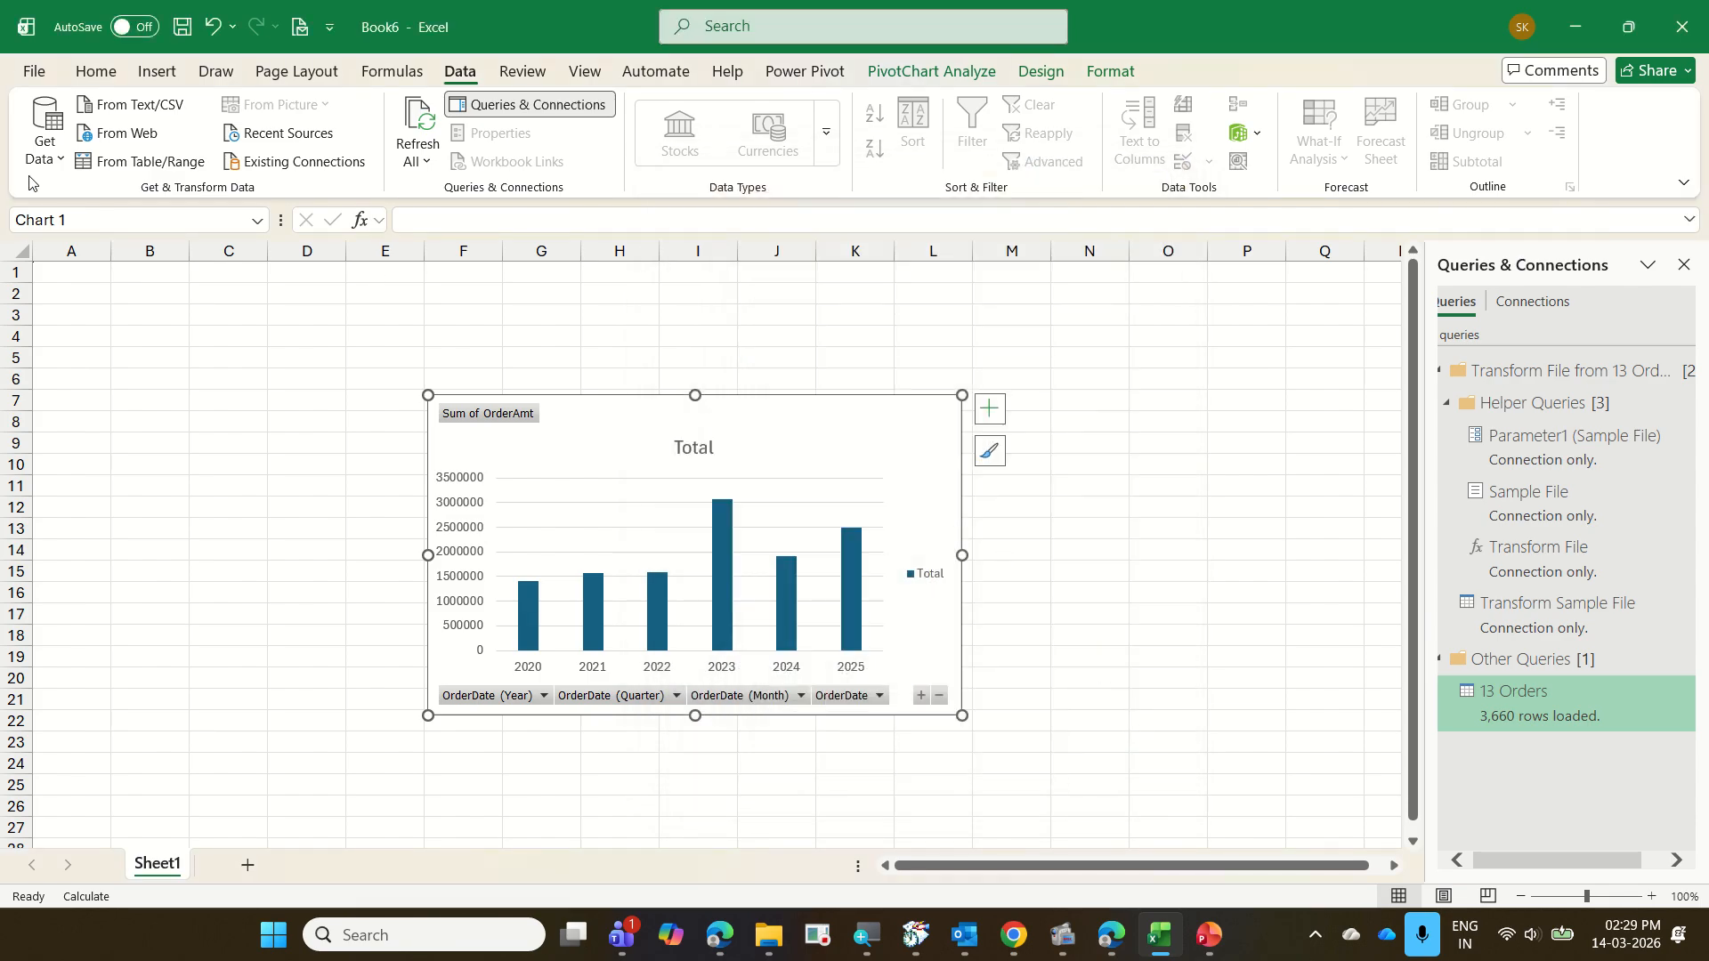
Save the workbook as 13 OrderMaster in the 2026-03-13 Bonfiglioli Excel folder under CorporateTraining
click(32, 74)
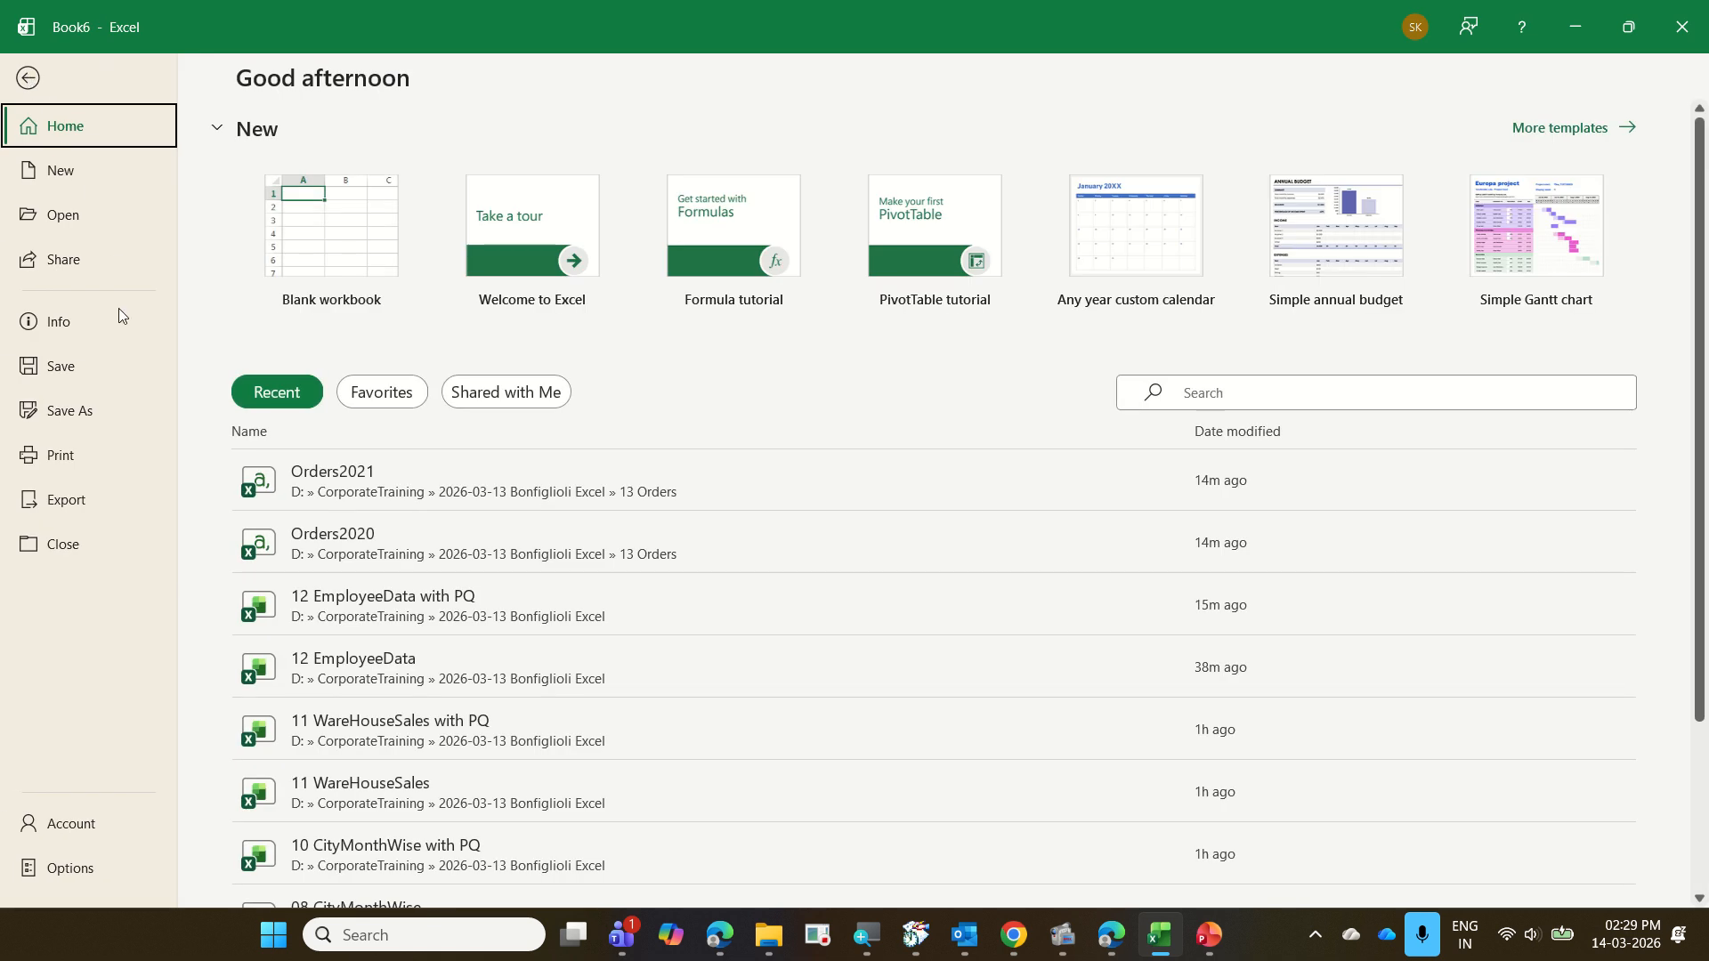
click(119, 422)
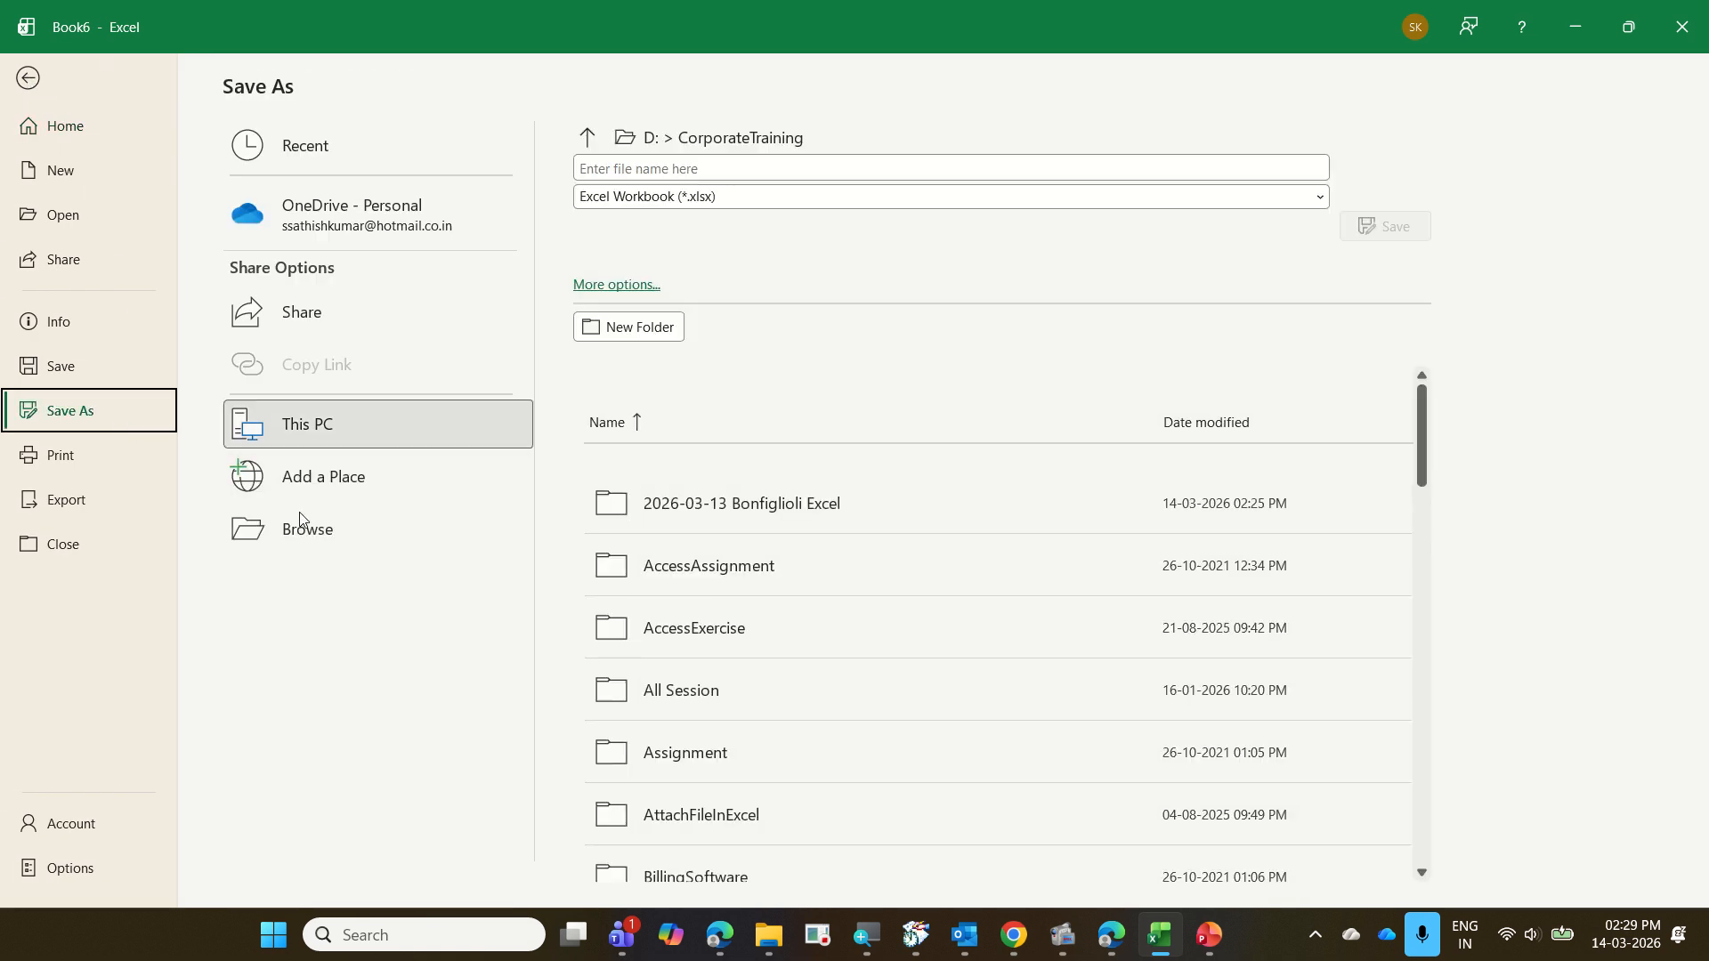
click(313, 530)
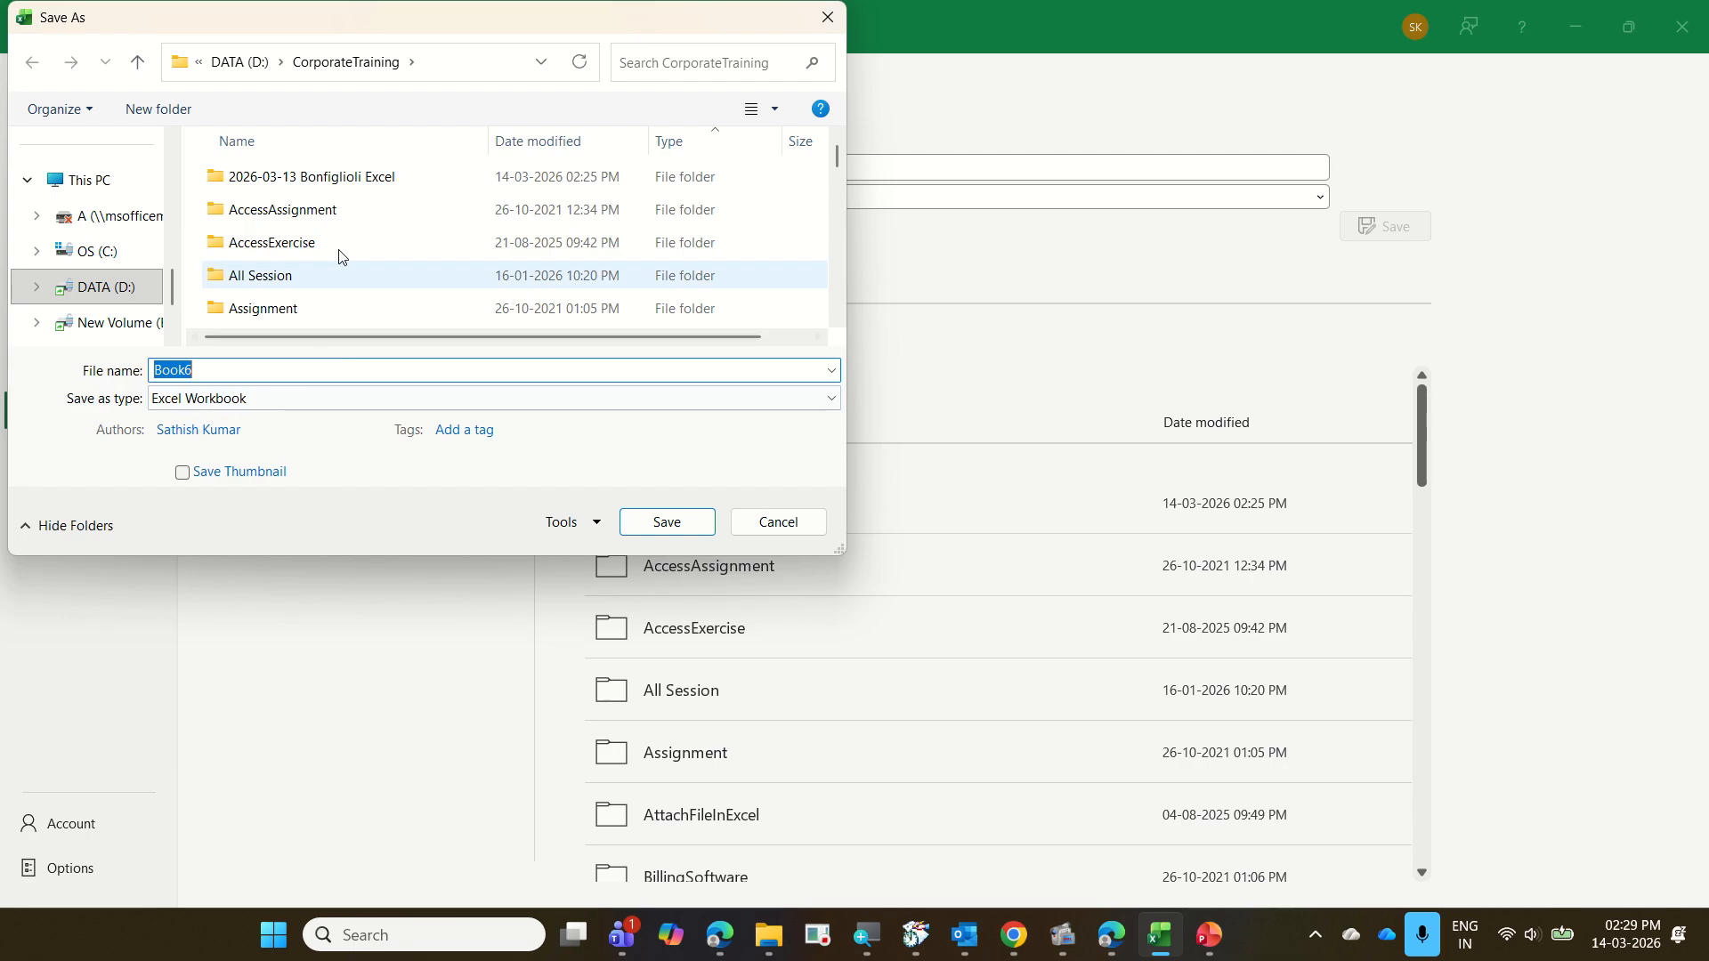
click(347, 182)
double_click(347, 182)
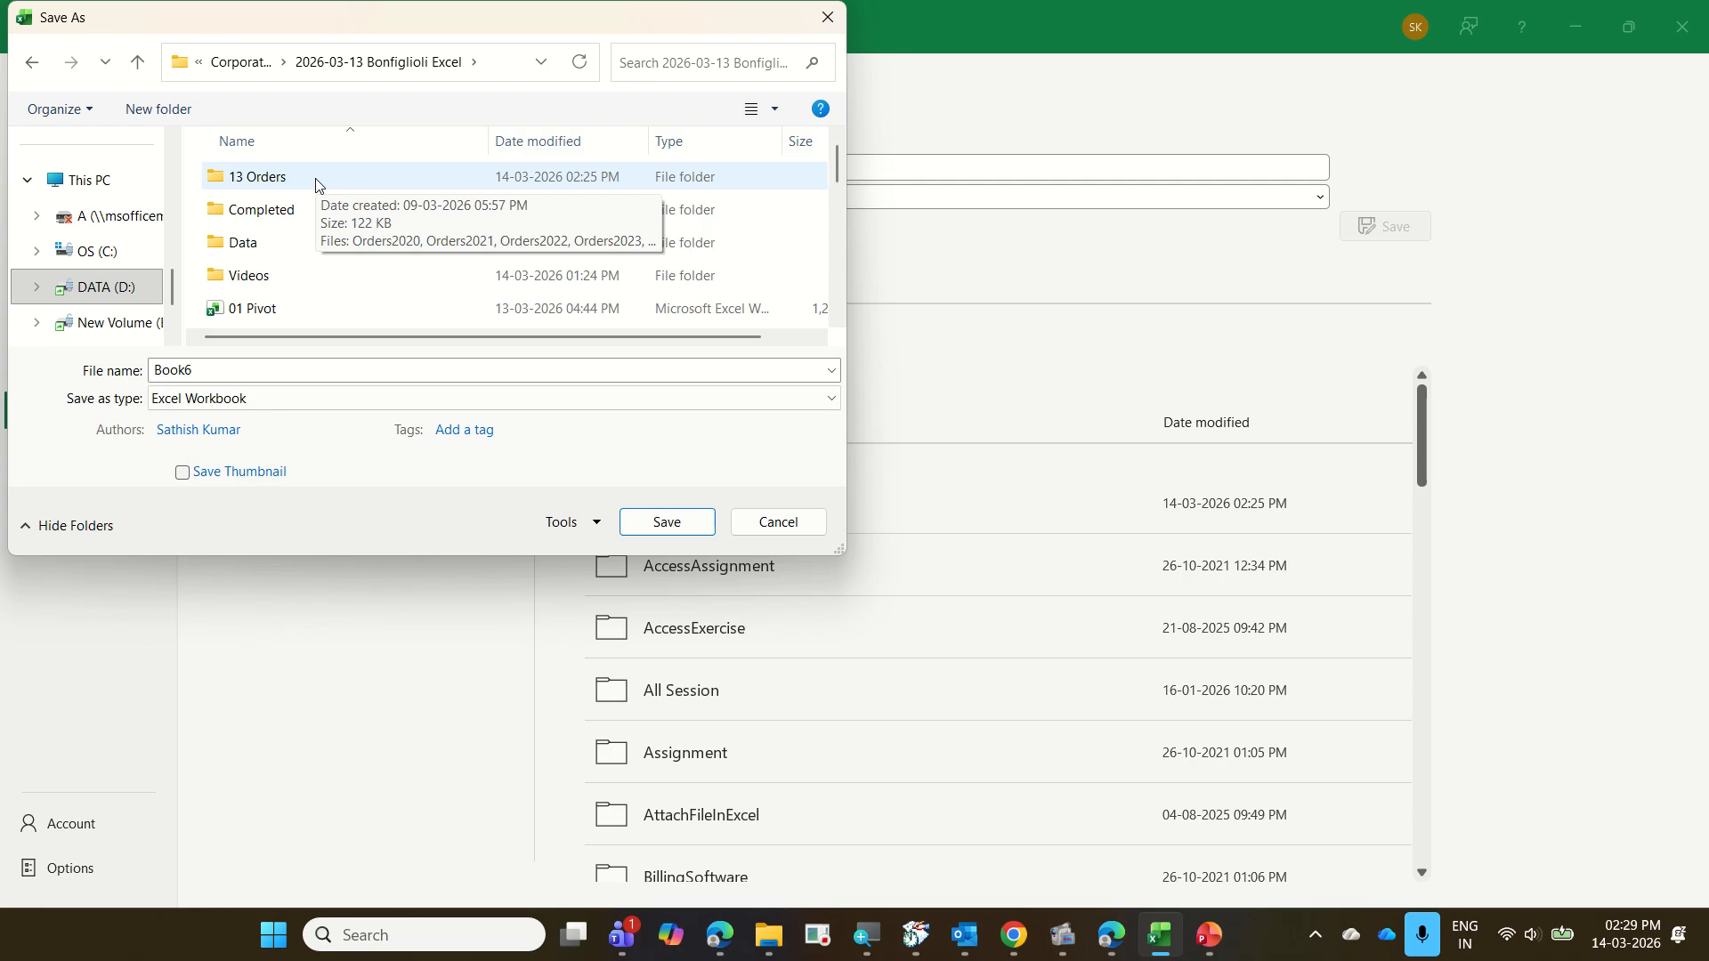
double_click(257, 369)
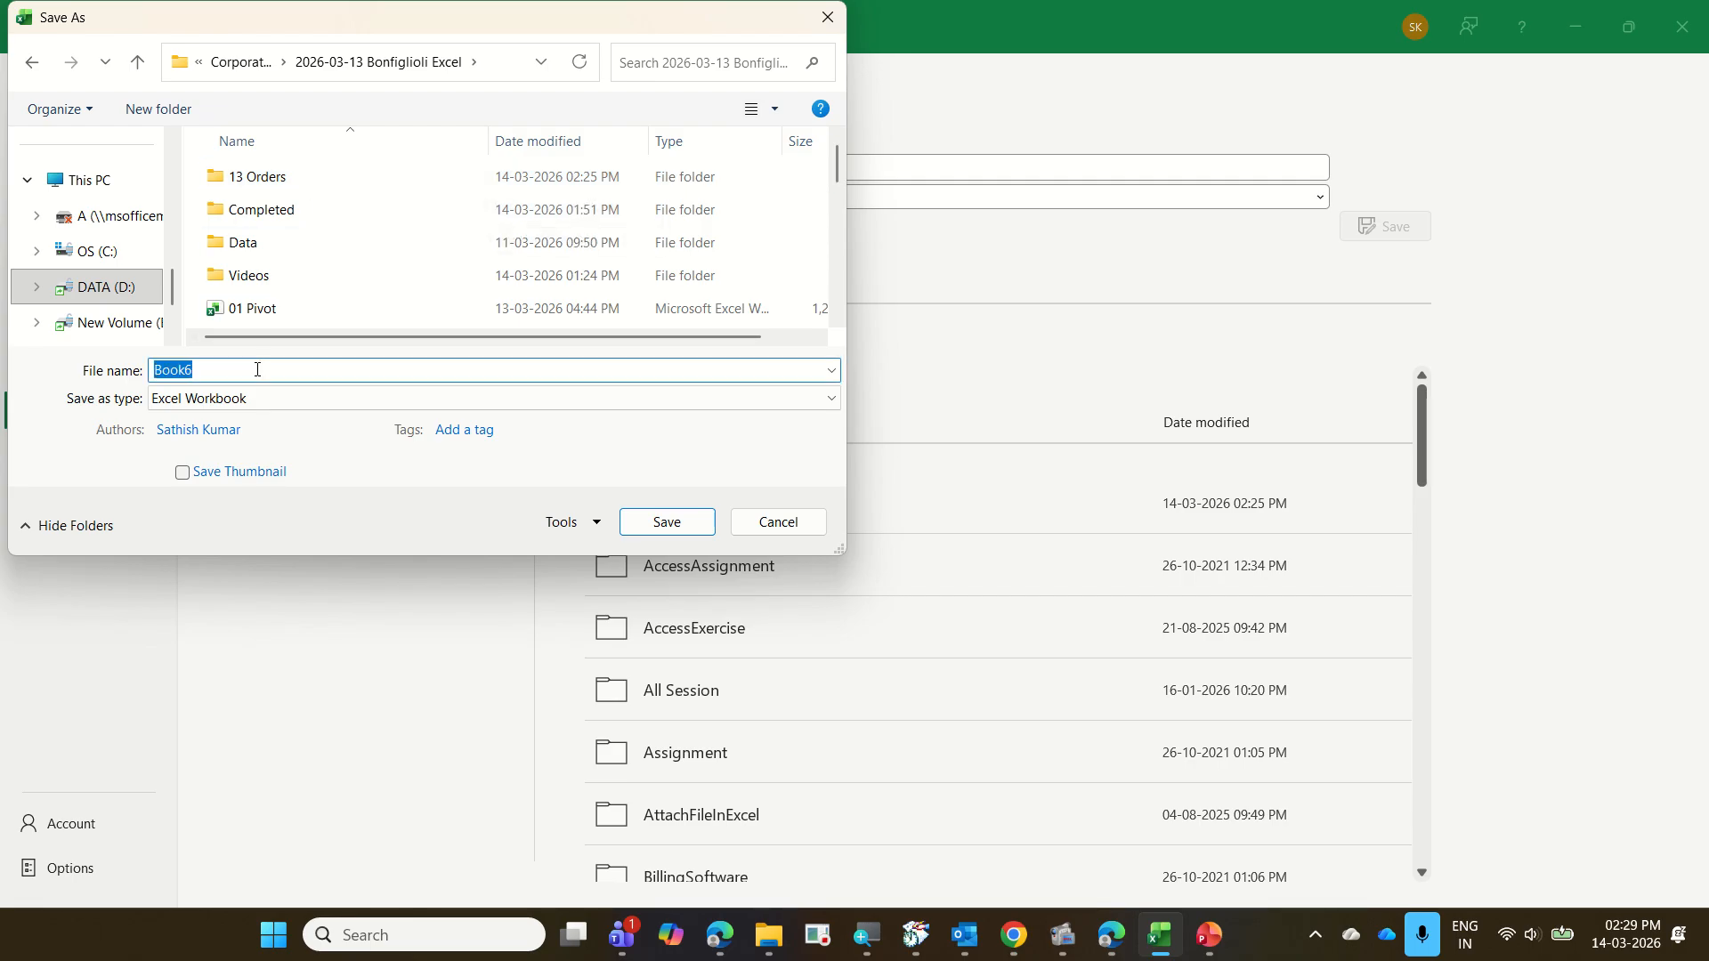
text(13 )
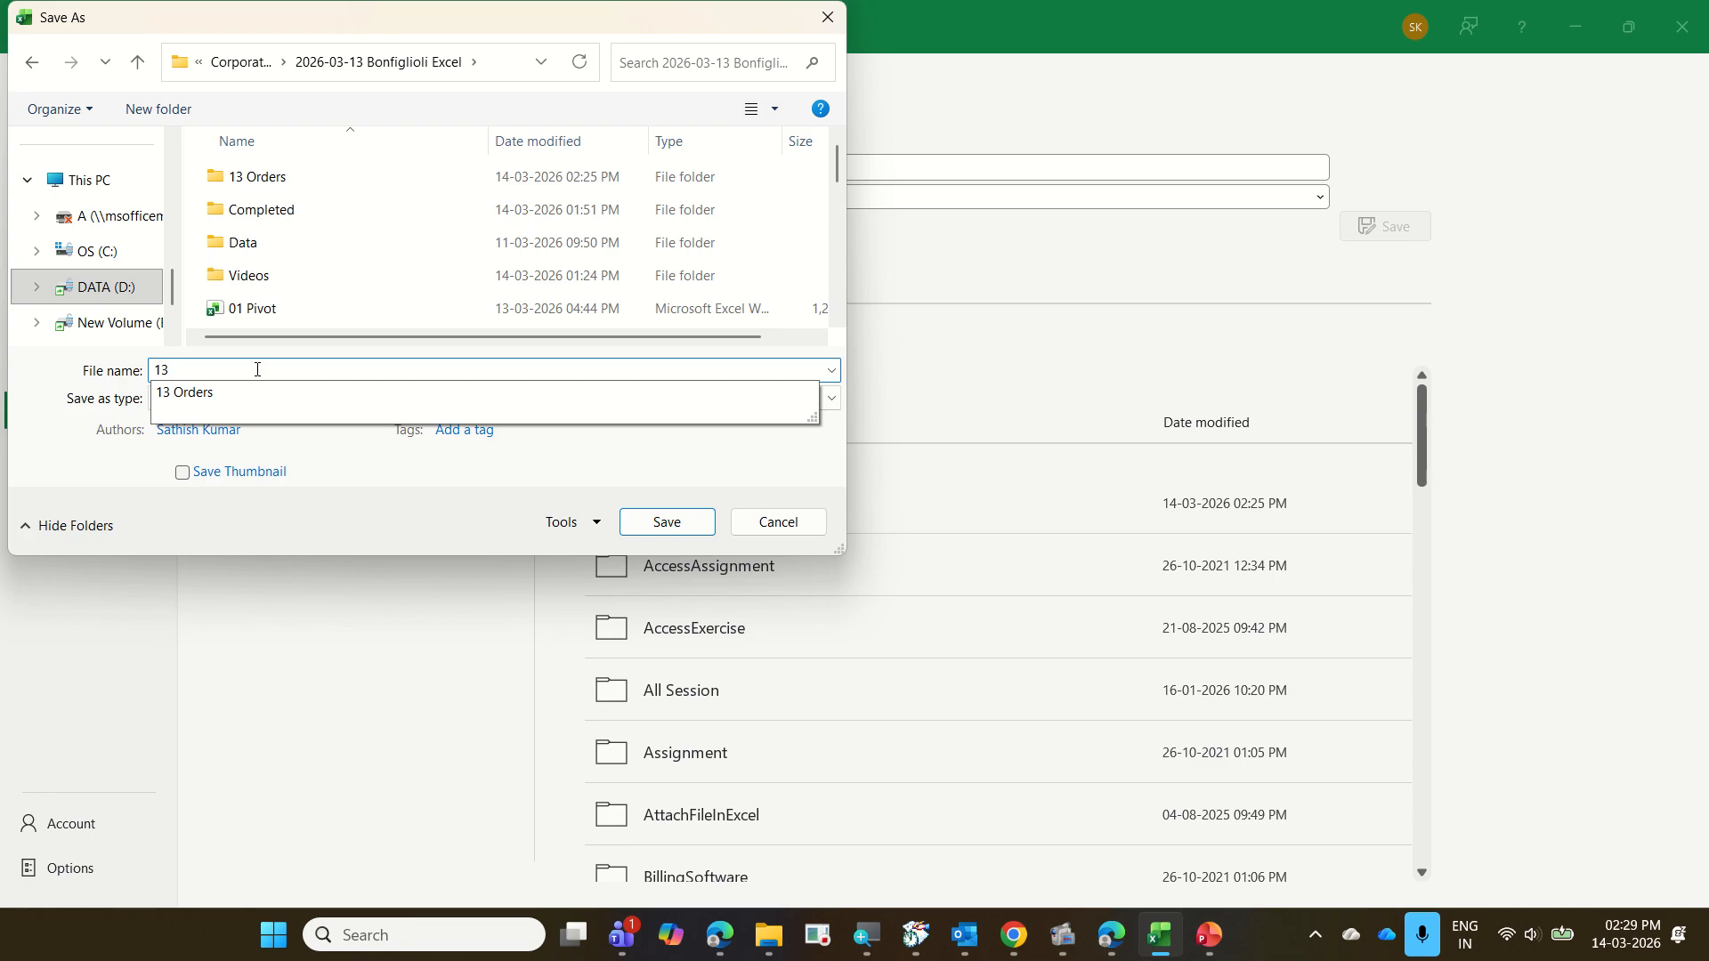
text(o)
key(BackSpace)
text(OrderMaster)
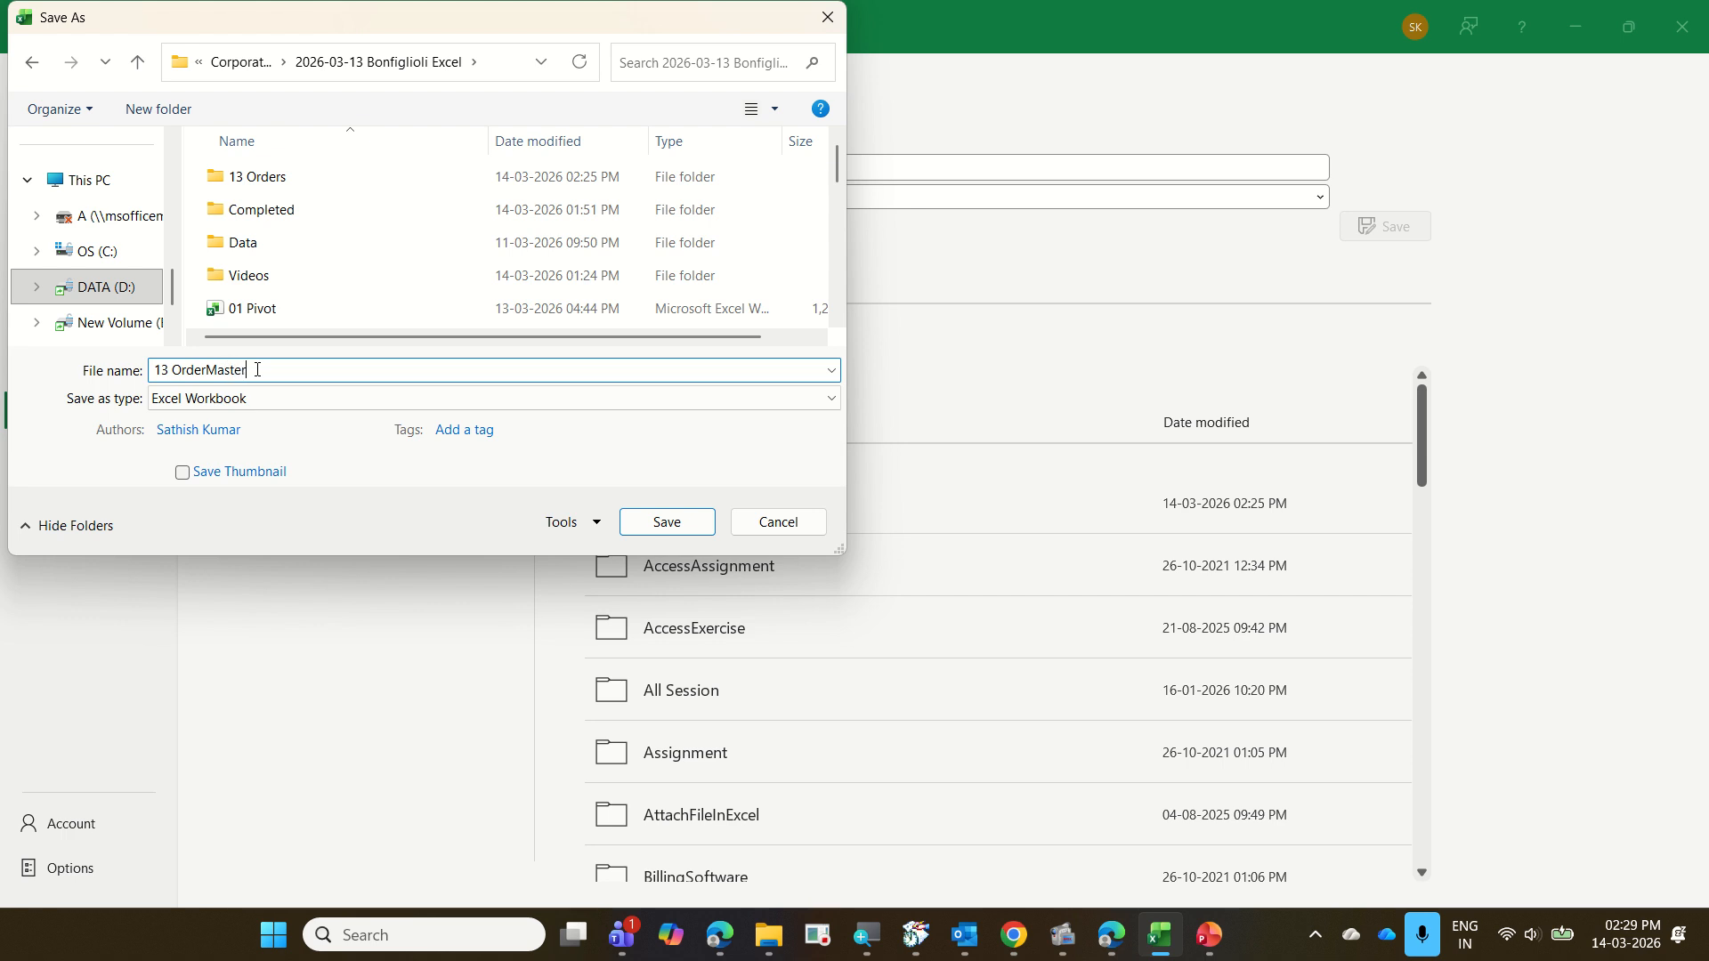
key(Return)
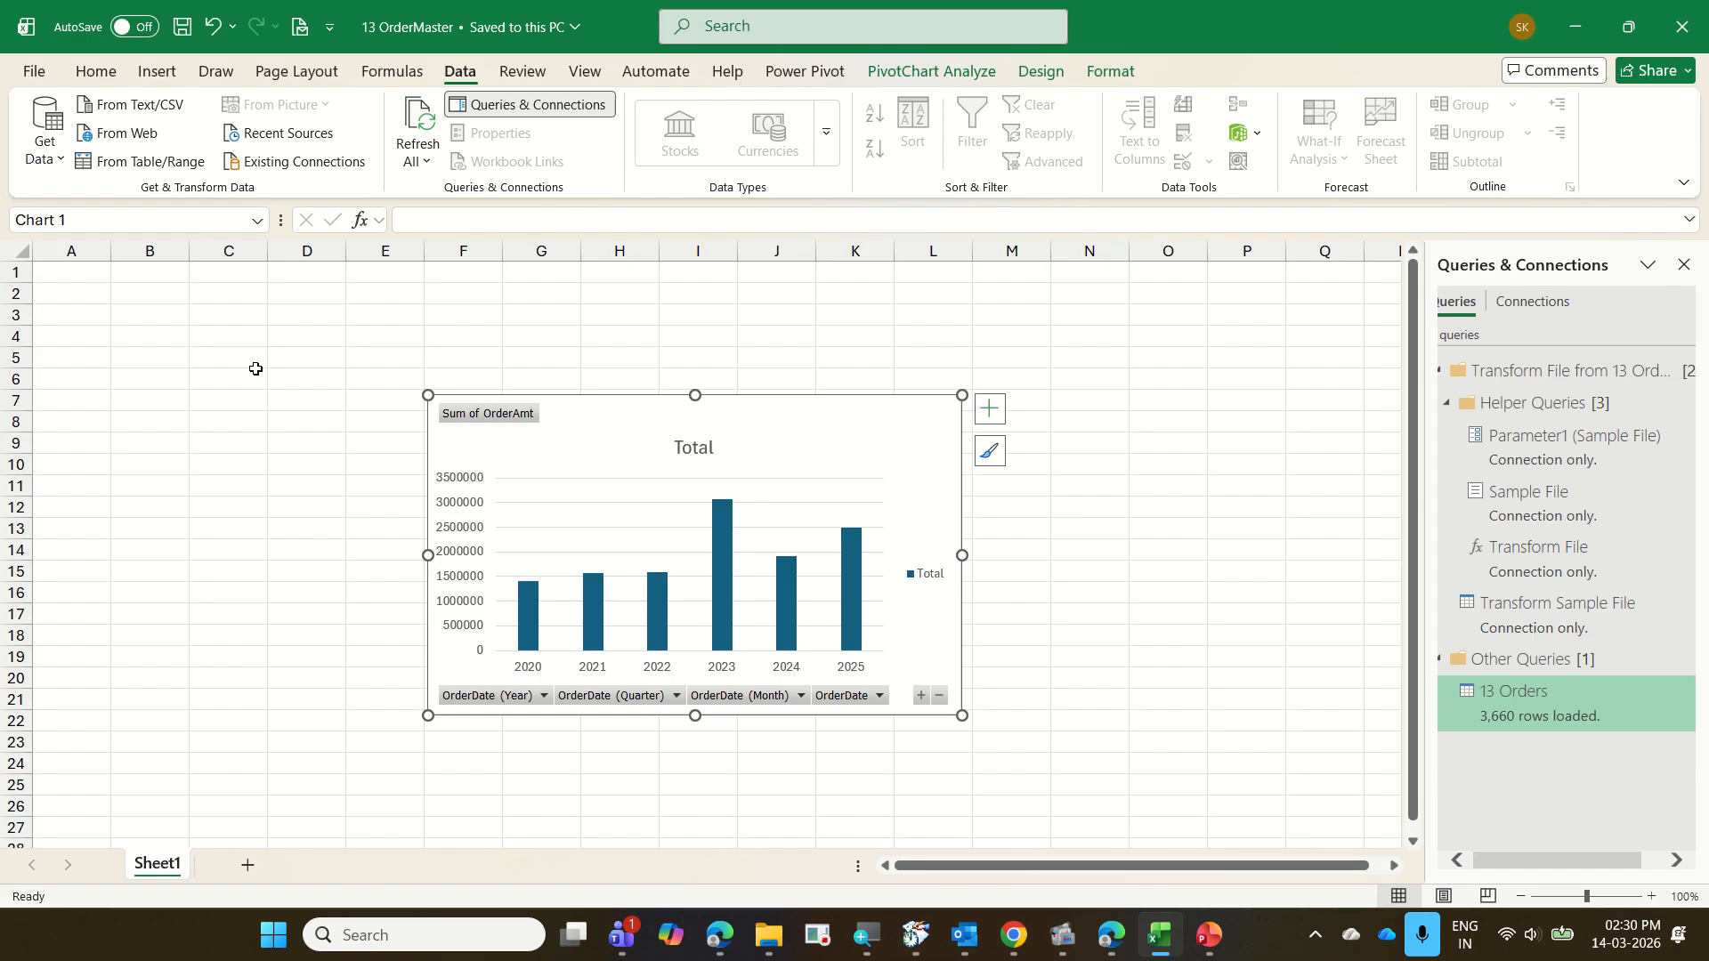
Close the saved workbook and create a new blank workbook
key(ctrl+w)
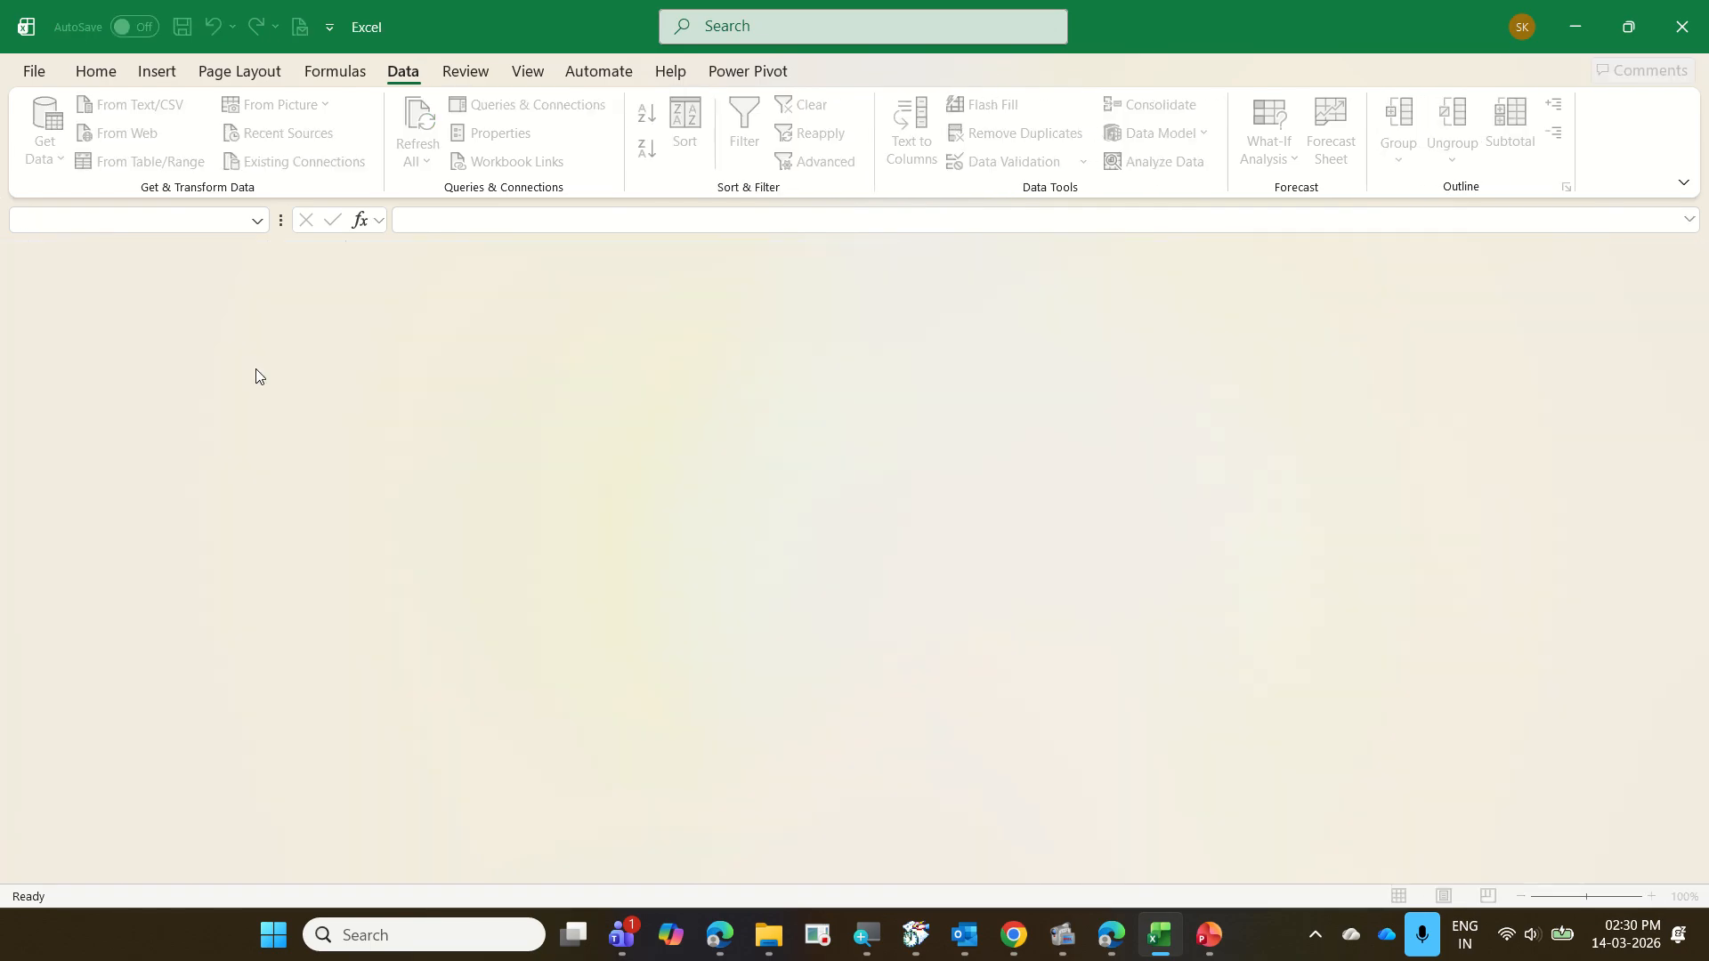
key(ctrl+n)
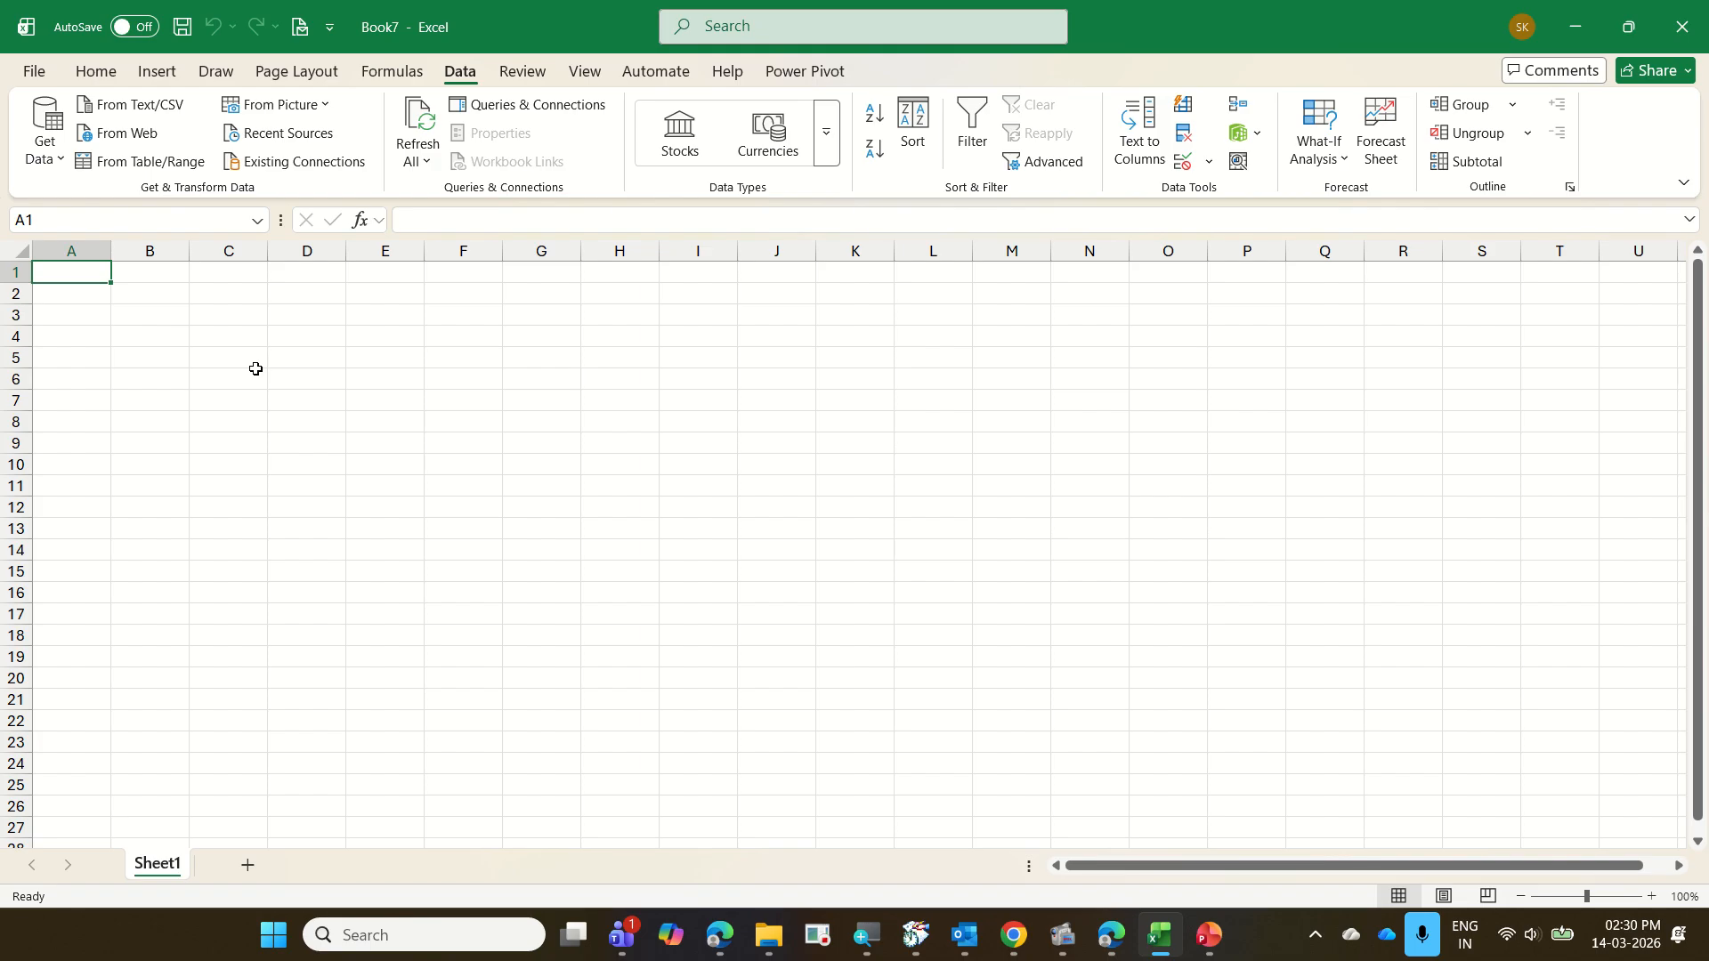
Switch to File Explorer, go up from 13 Orders to the 2026-03-13 Bonfiglioli Excel folder and delete the MicrosoftExcelExercise zip file
click(776, 928)
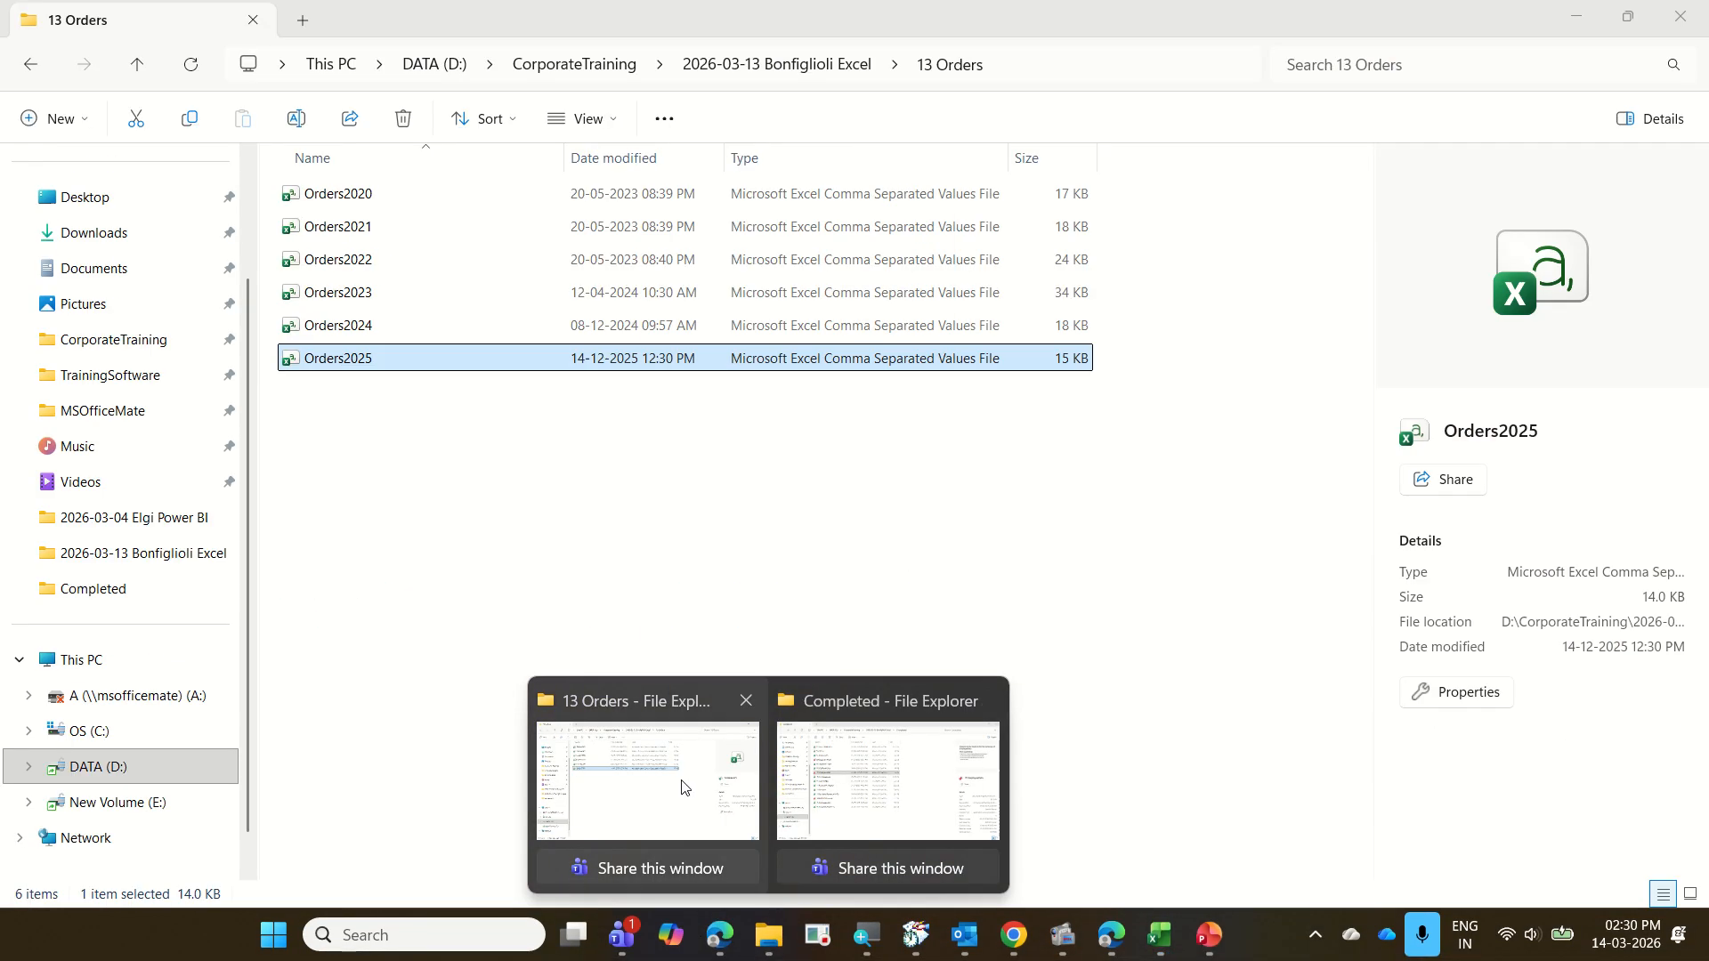
click(679, 783)
click(776, 64)
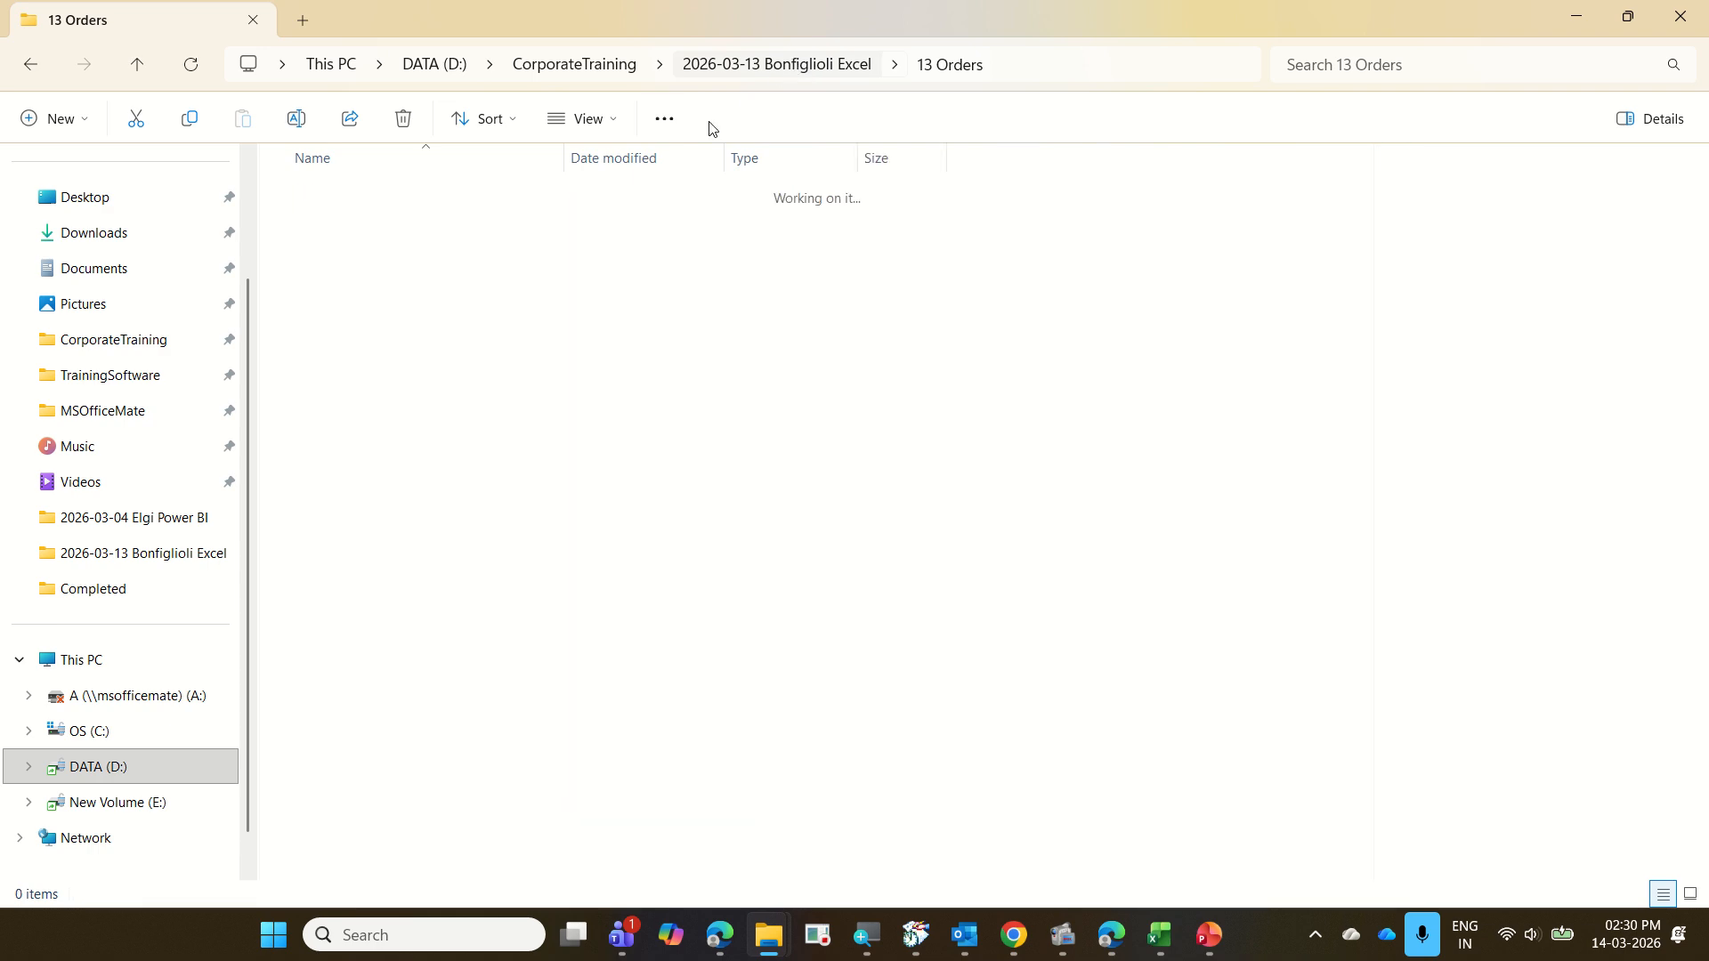
scroll(564, 466, down, 5)
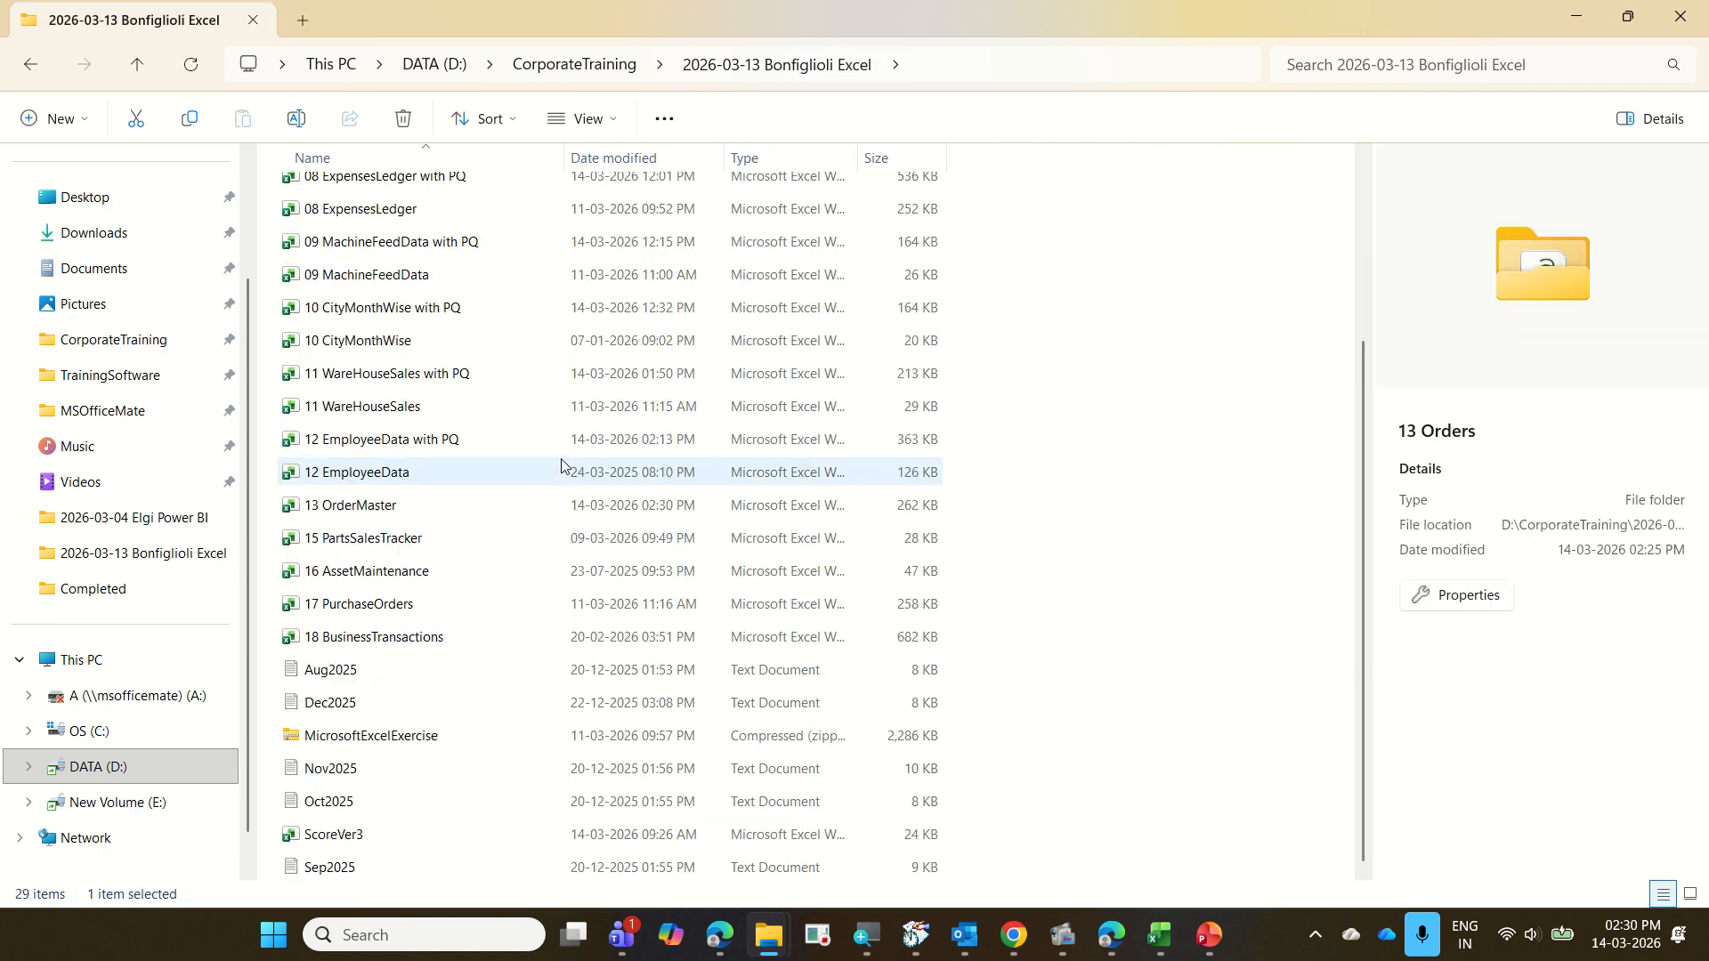
click(428, 739)
key(Delete)
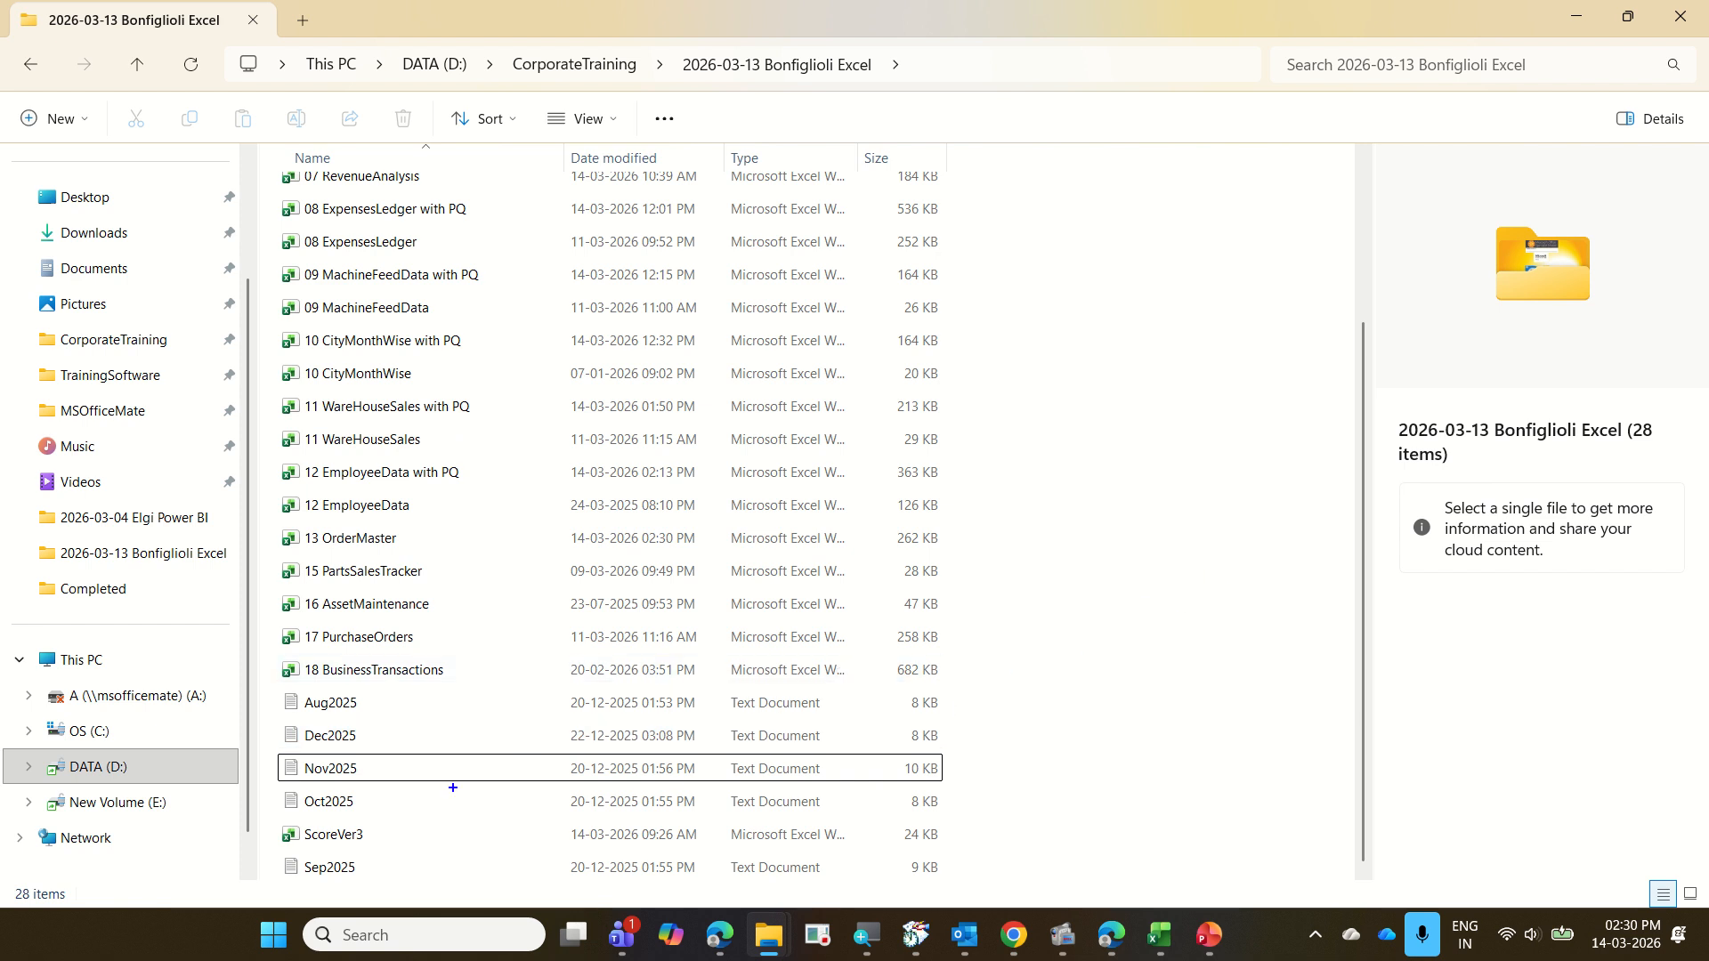
mouse_move(270, 692)
mouse_down()
mouse_move(369, 729)
mouse_move(390, 761)
mouse_move(397, 889)
mouse_move(312, 834)
mouse_move(285, 837)
mouse_move(343, 833)
mouse_move(285, 841)
mouse_up()
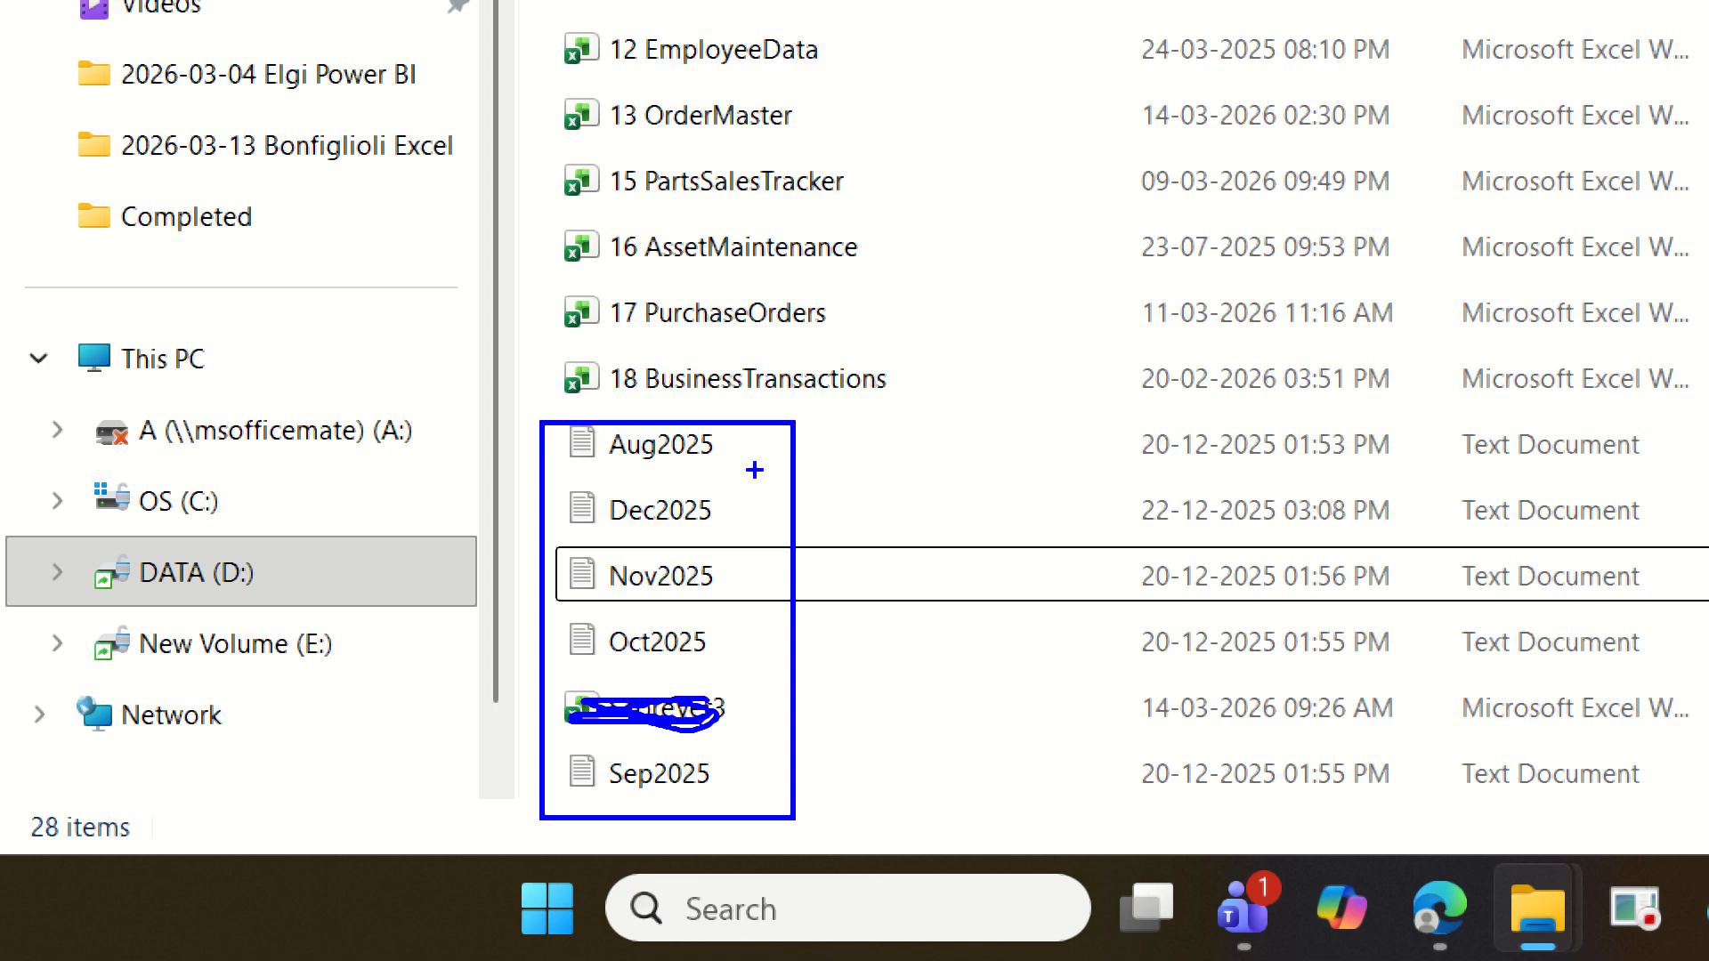
drag(404, 345, 406, 333)
drag(390, 396, 420, 374)
drag(748, 558, 801, 524)
drag(744, 642, 803, 595)
drag(741, 771, 819, 690)
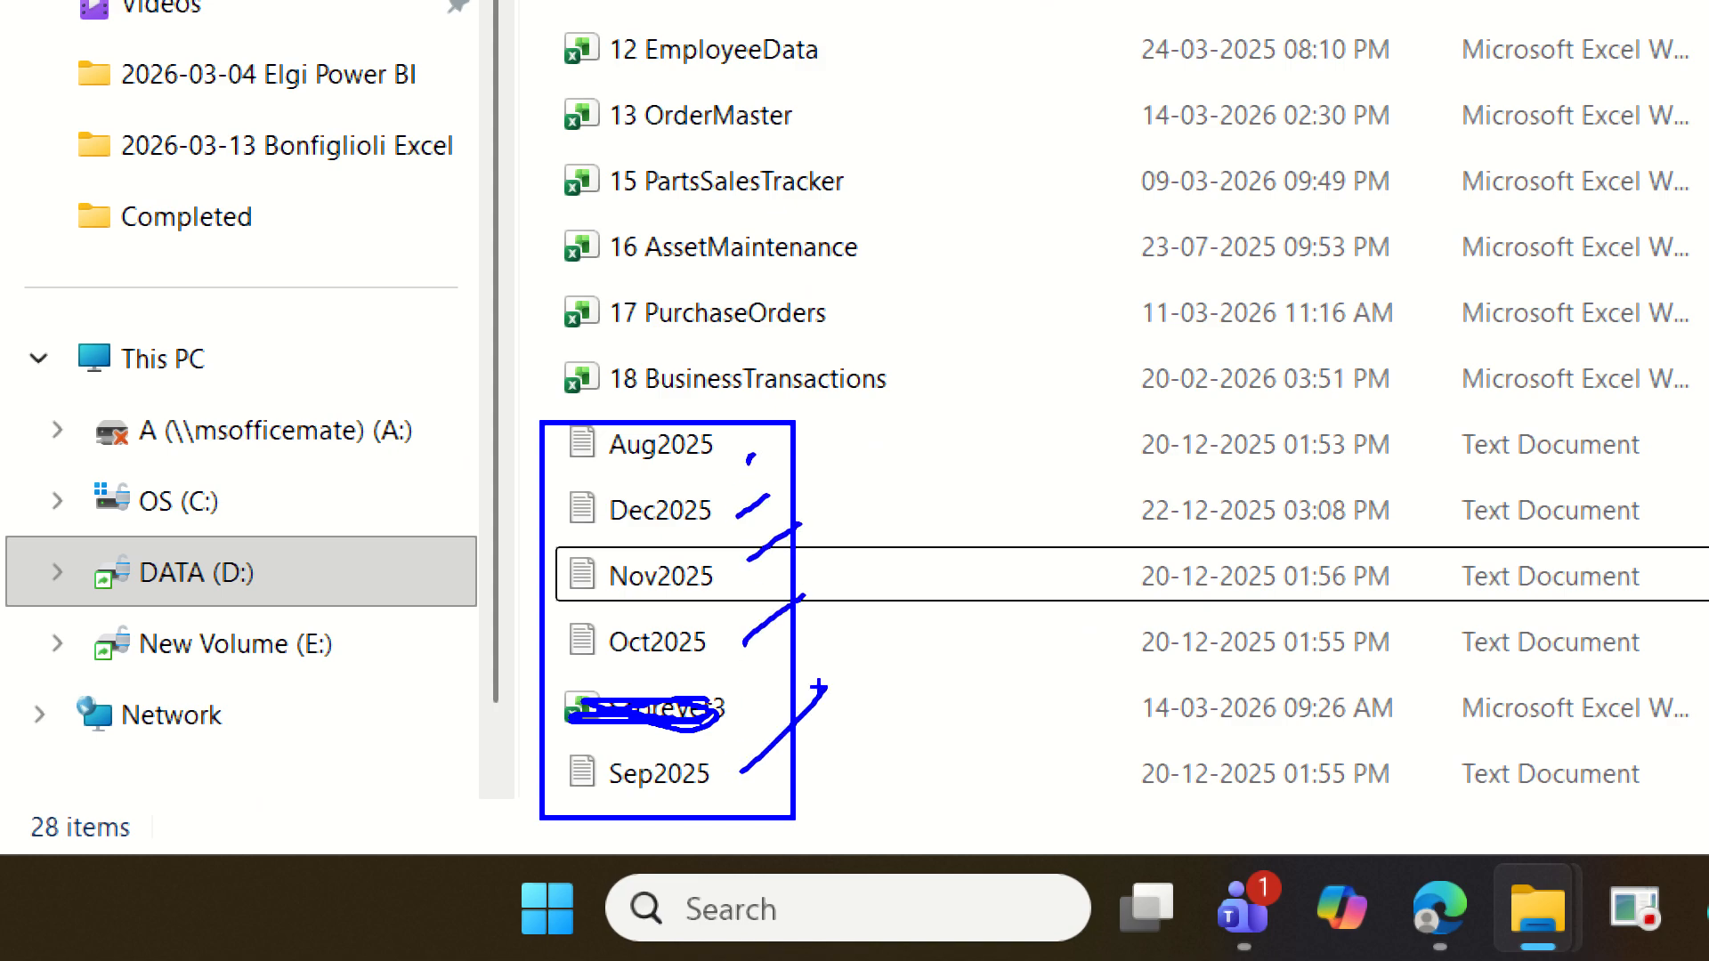
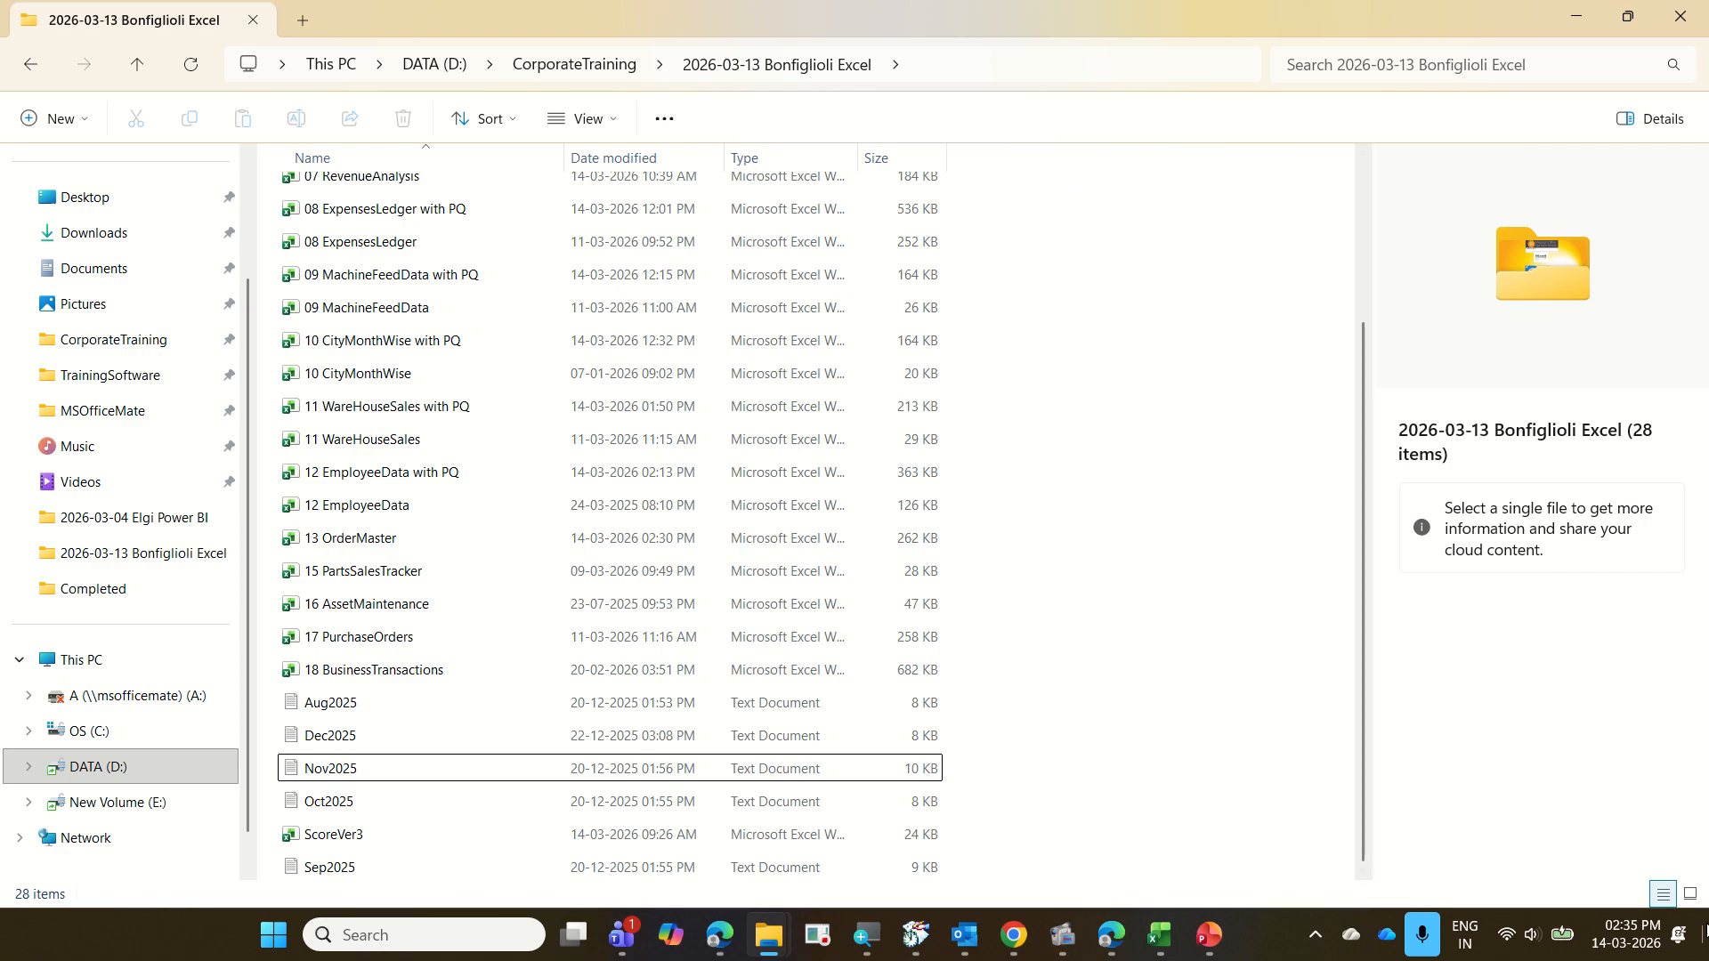
Switch to the blank Excel workbook and open the 2026-03-13 Bonfiglioli Excel folder under CorporateTraining as a folder source for transforming in Power Query
click(1157, 934)
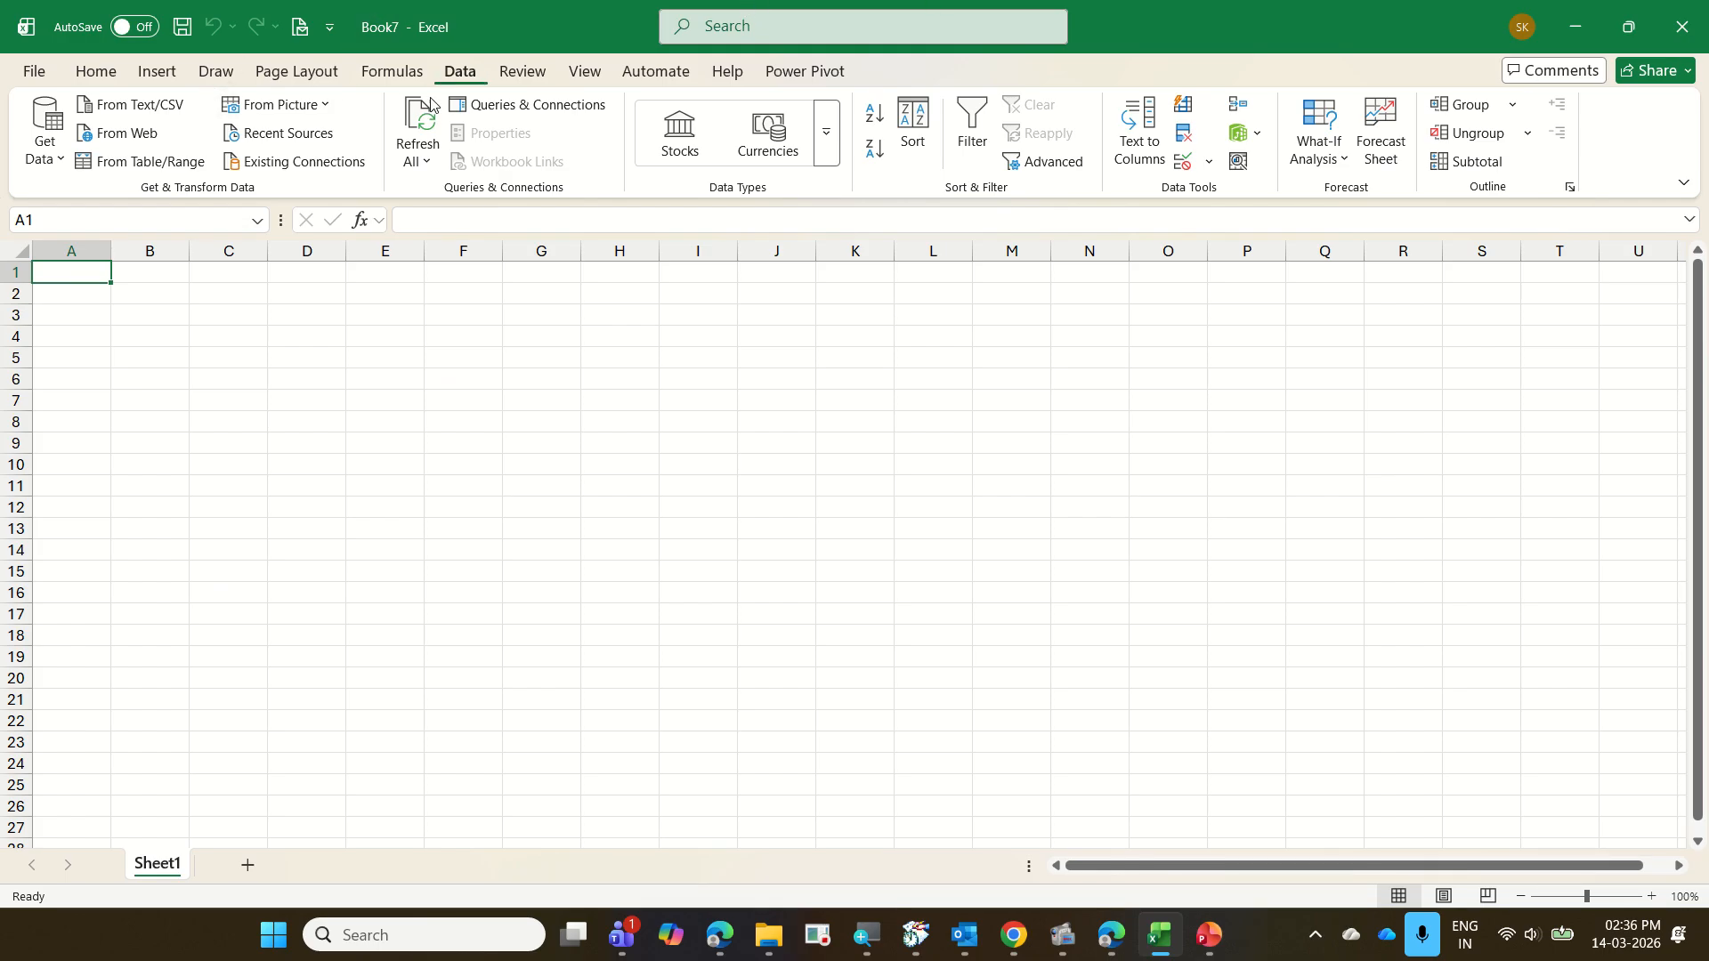
click(55, 165)
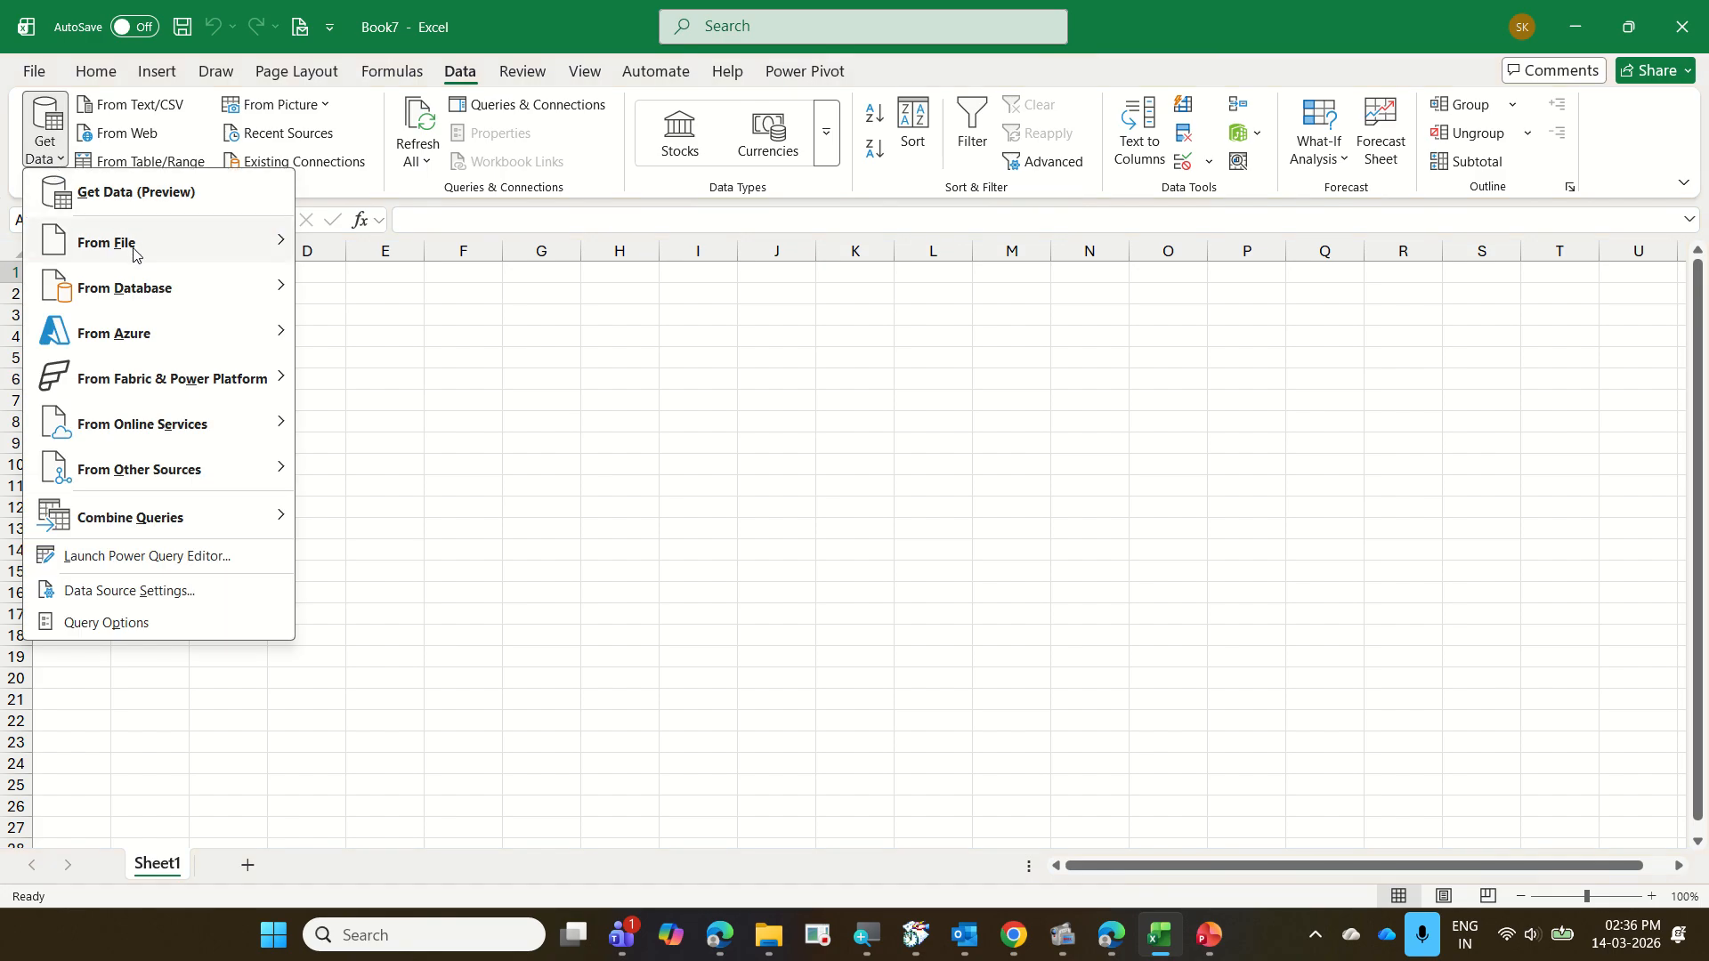
mouse_move(136, 256)
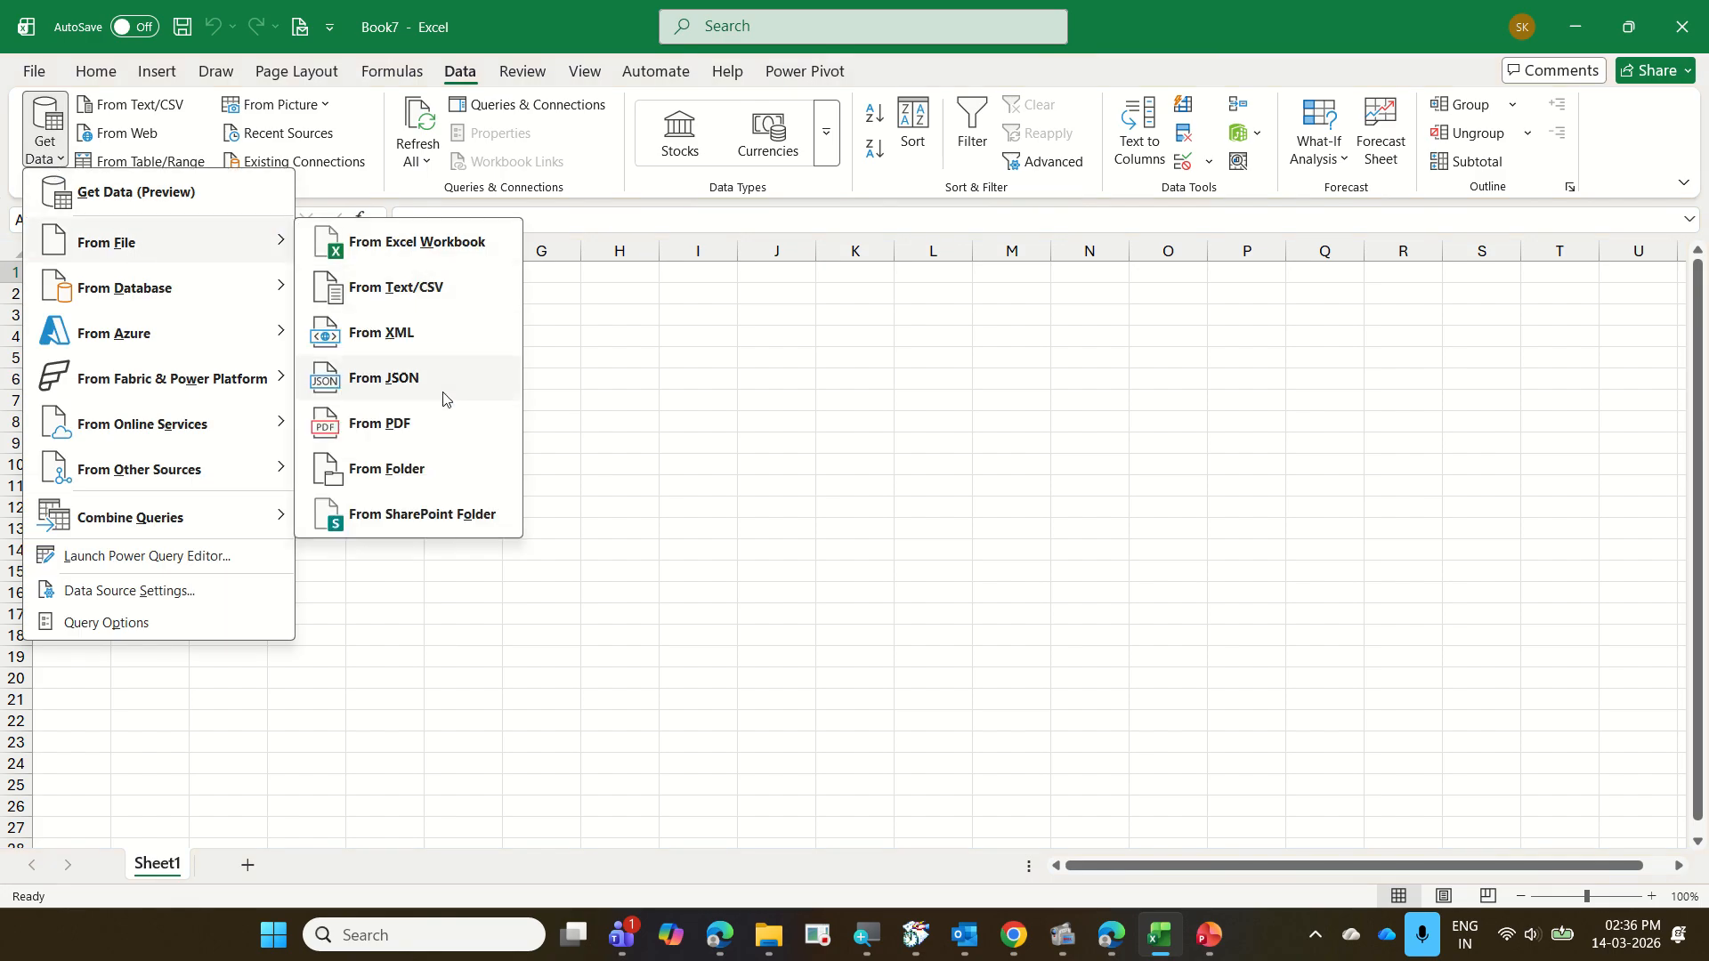
click(440, 468)
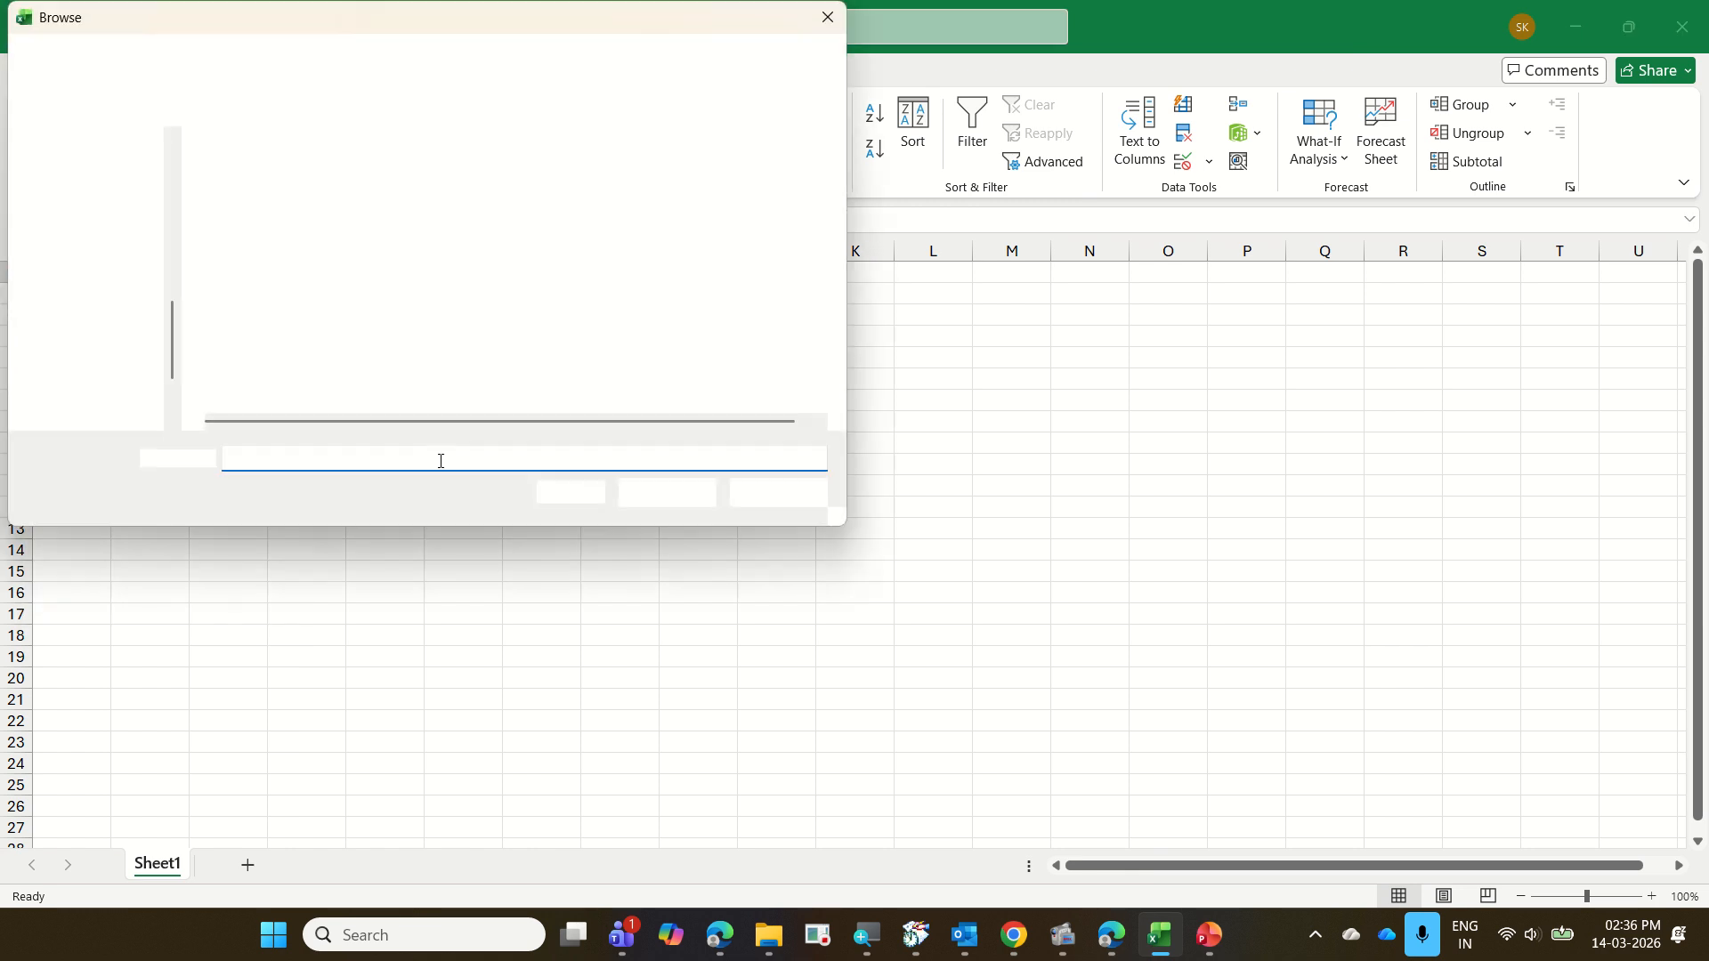
click(341, 64)
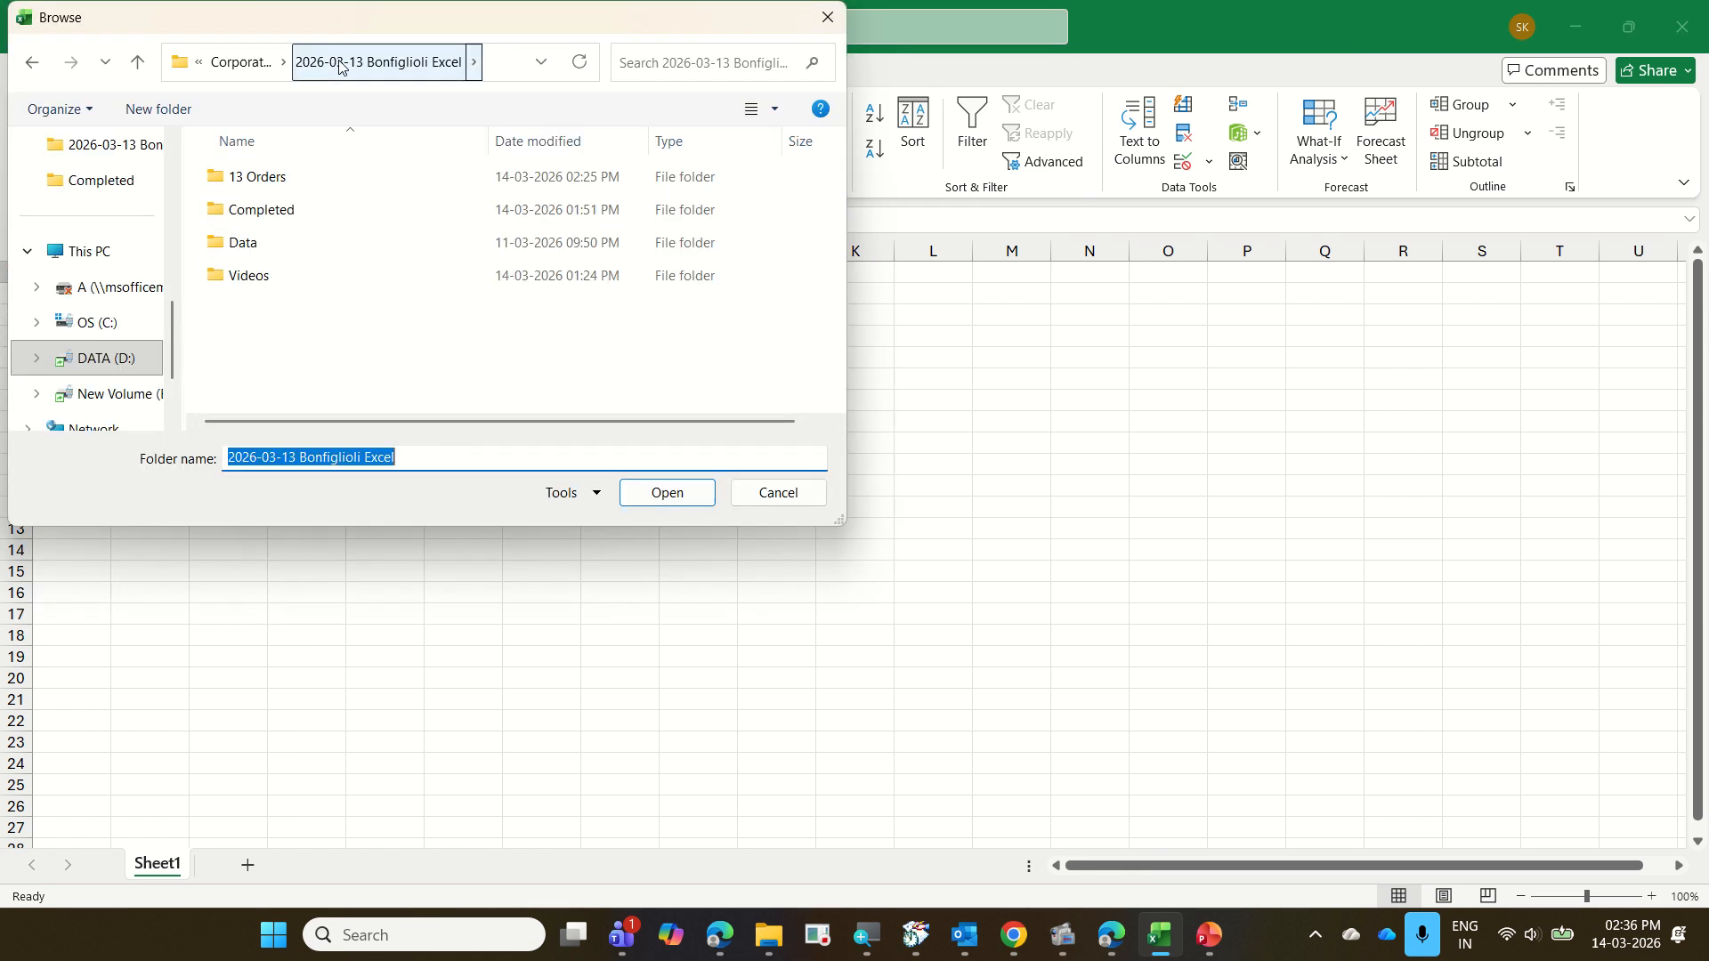
click(242, 64)
click(338, 187)
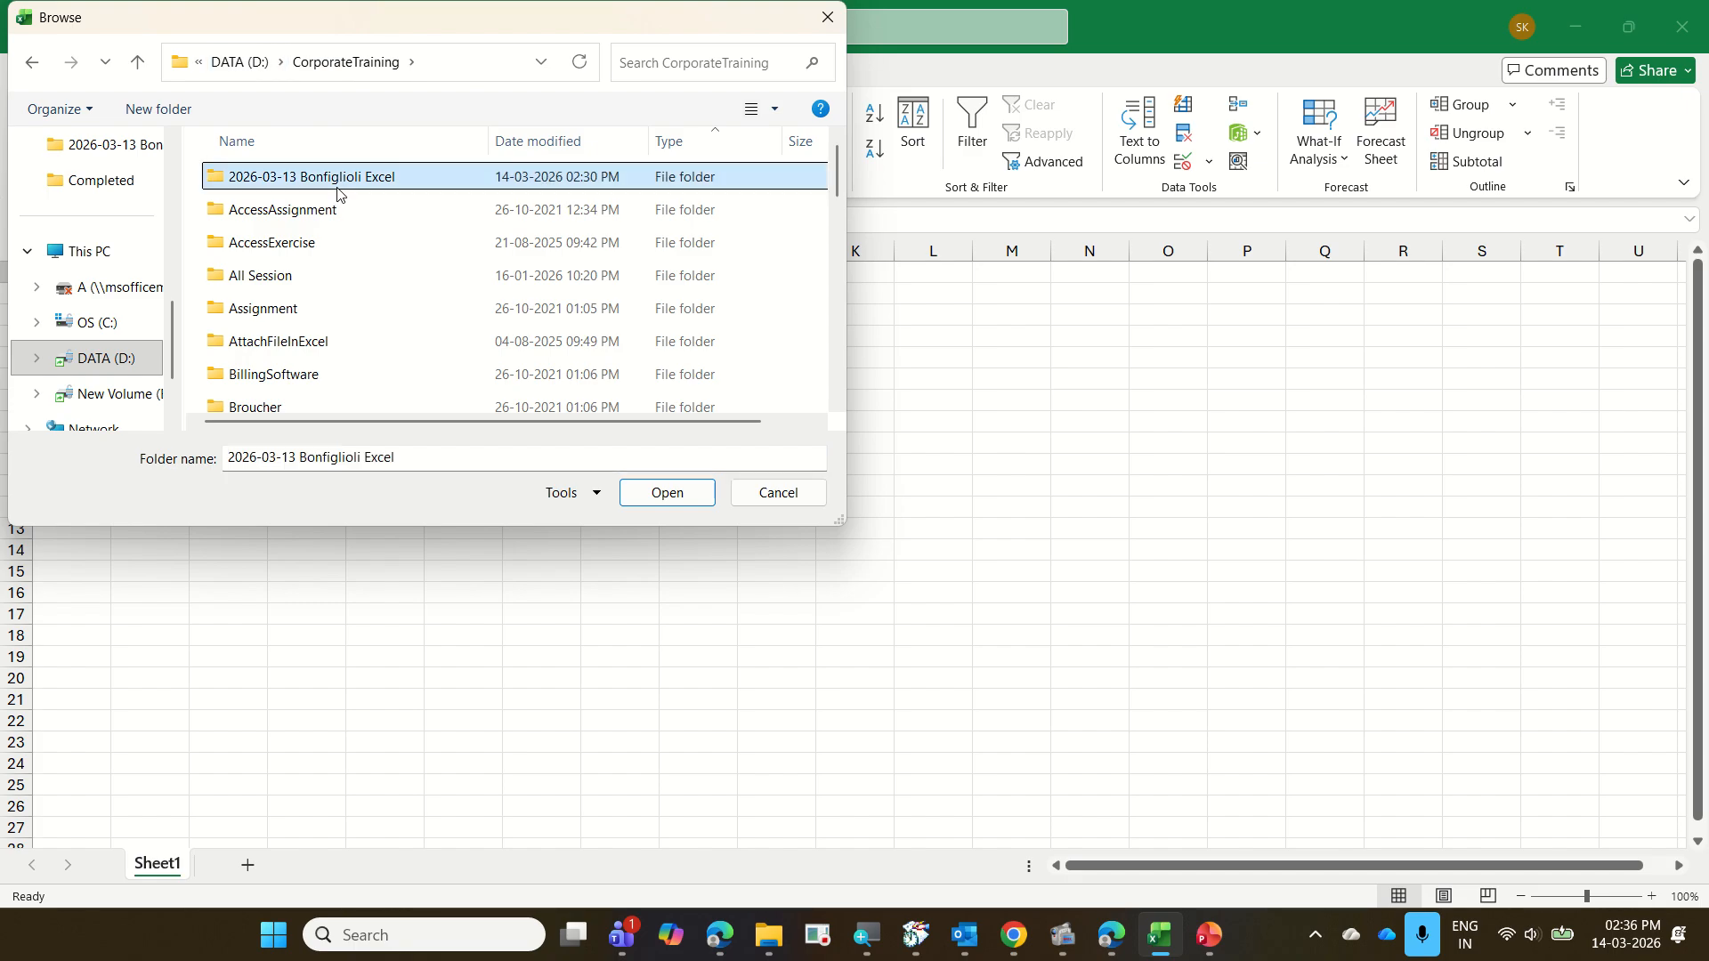
click(687, 502)
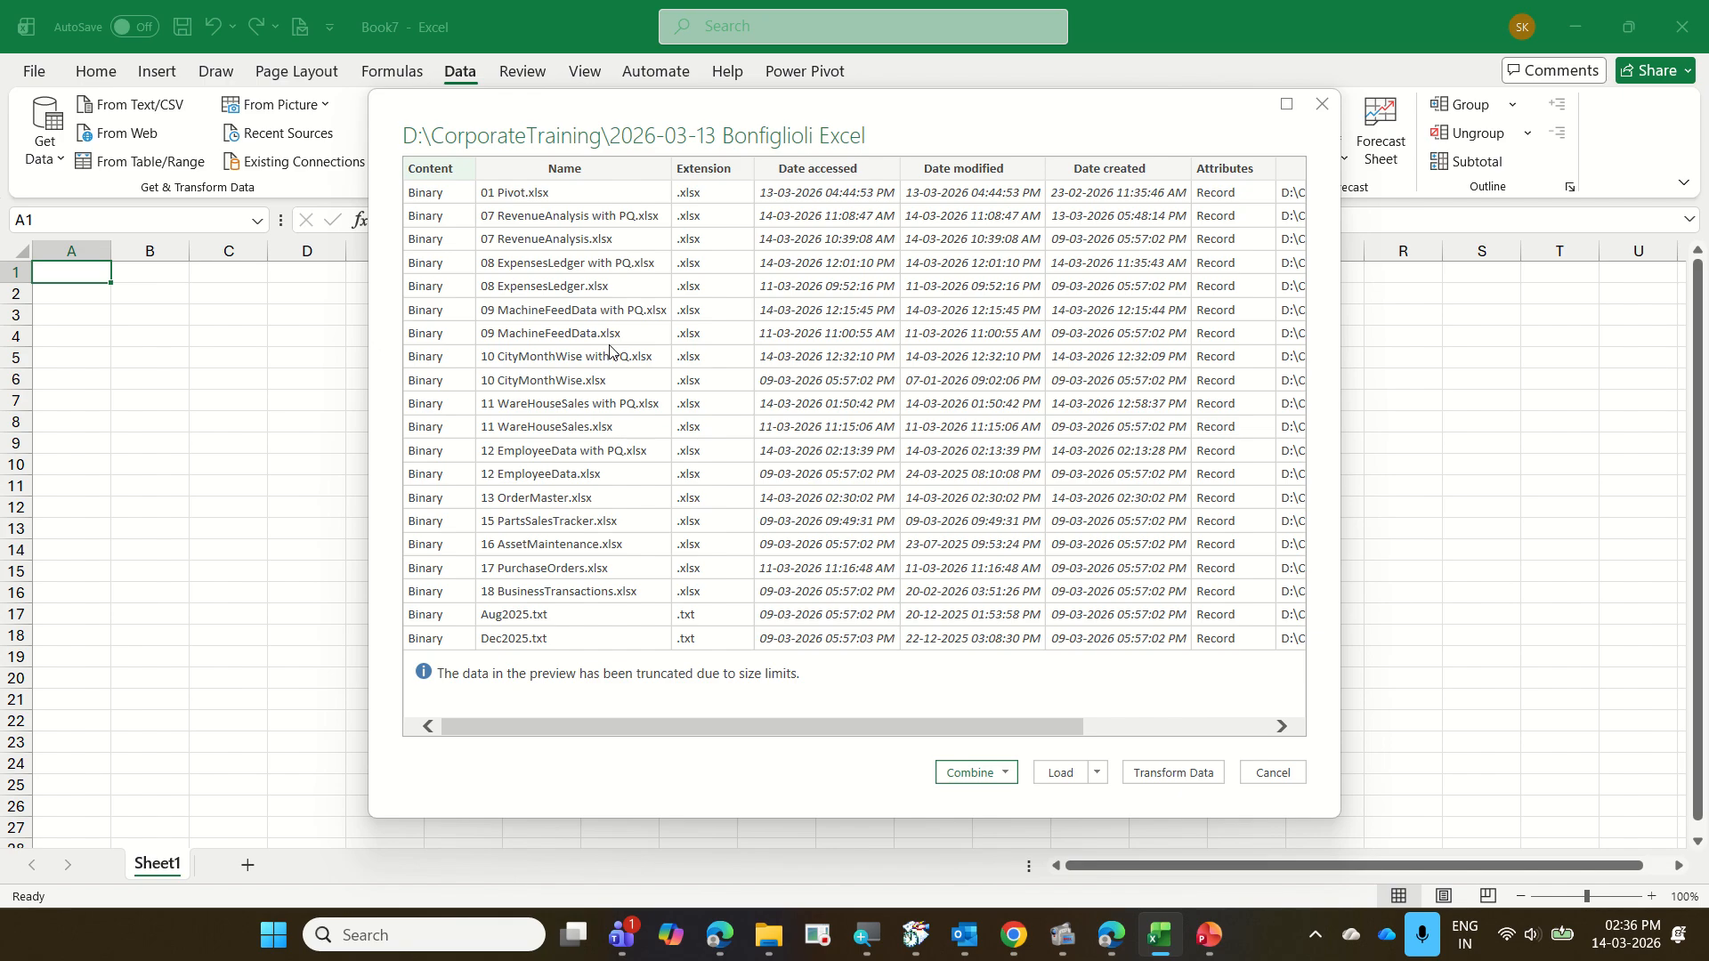
click(1184, 775)
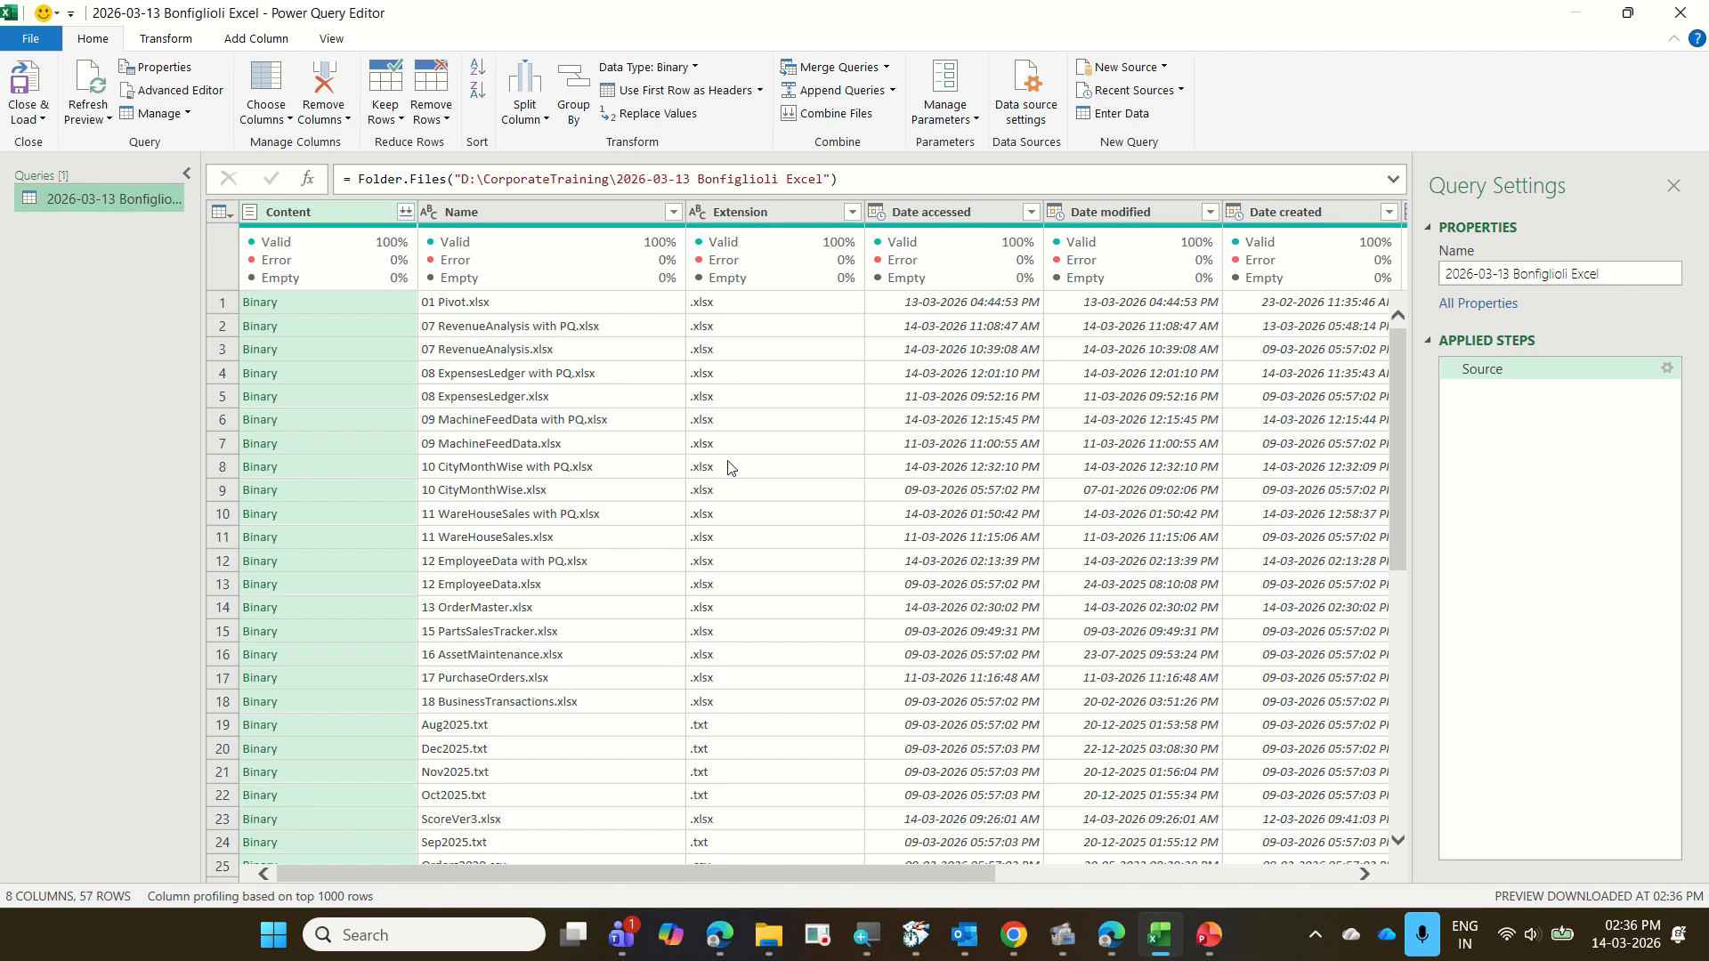
Filter the Extension column to keep only .txt files
click(852, 212)
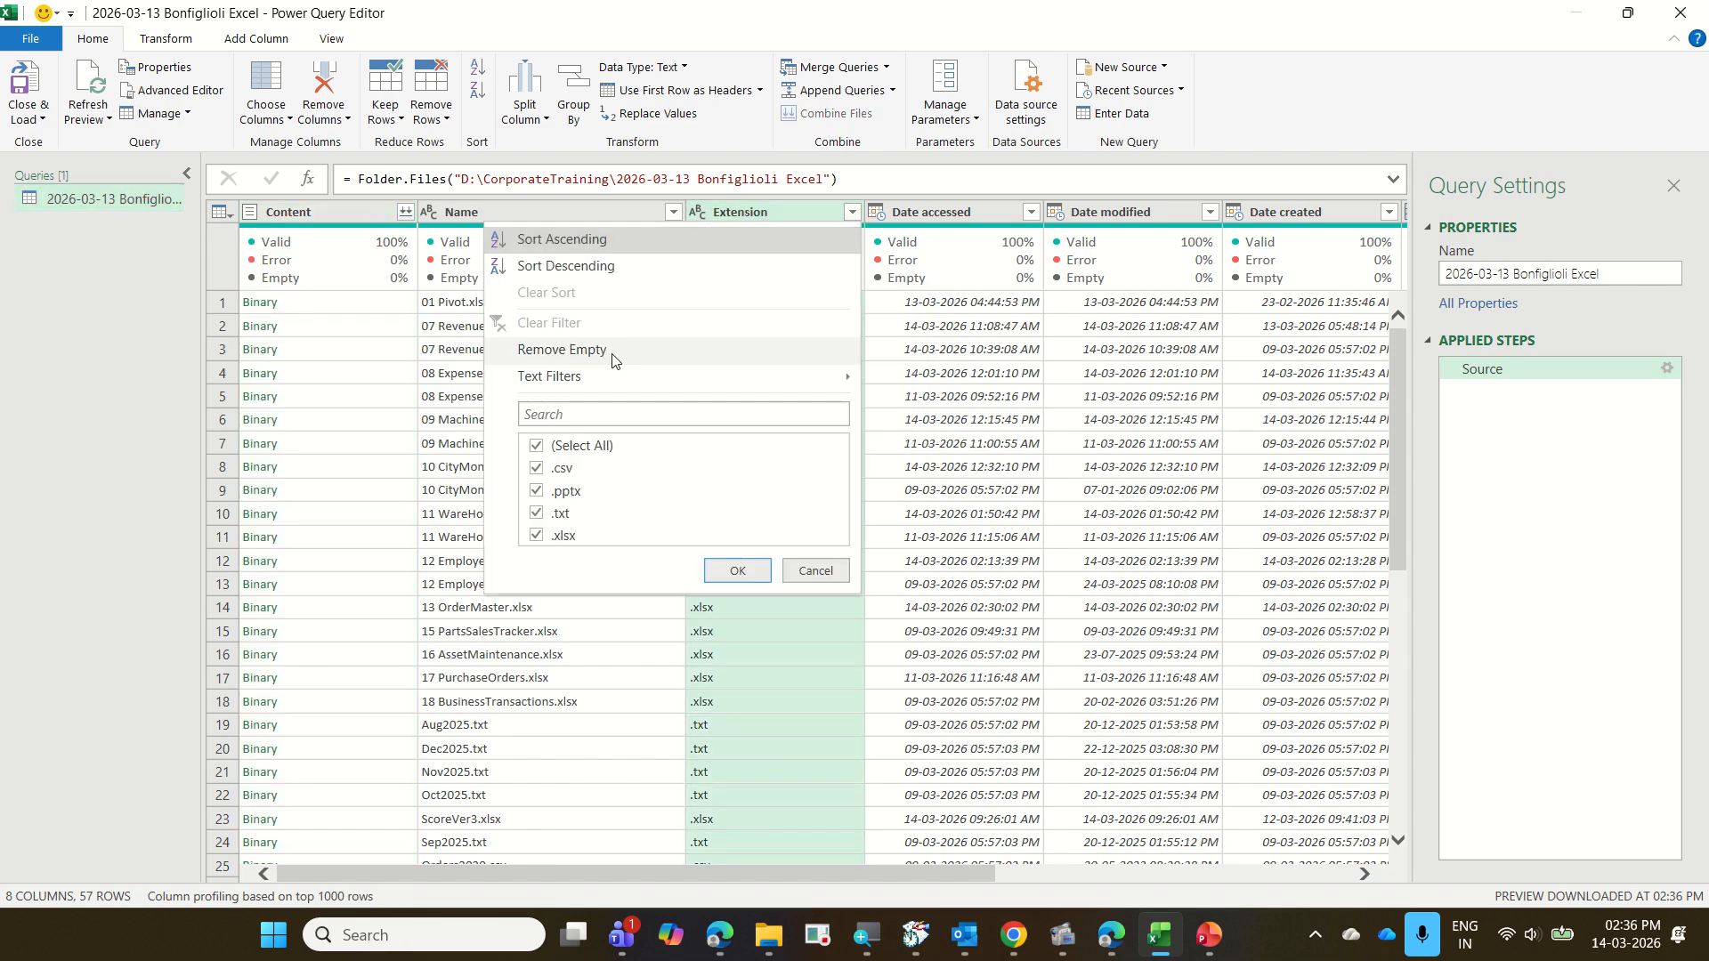
click(587, 448)
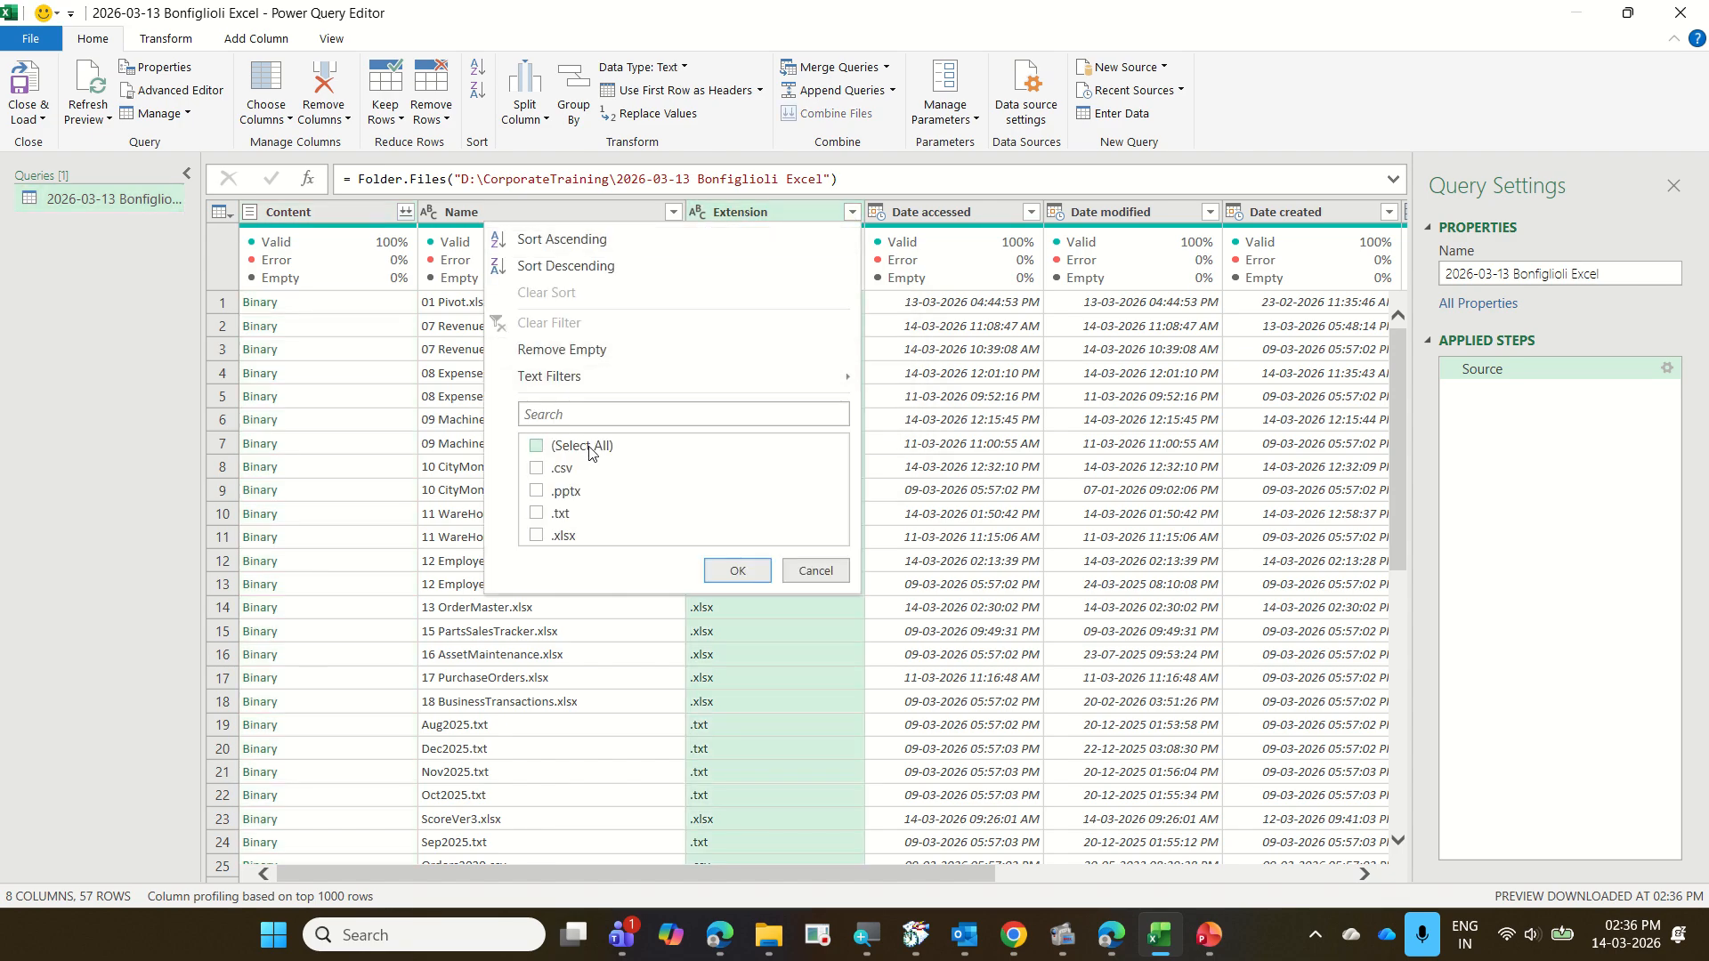
click(563, 515)
click(736, 573)
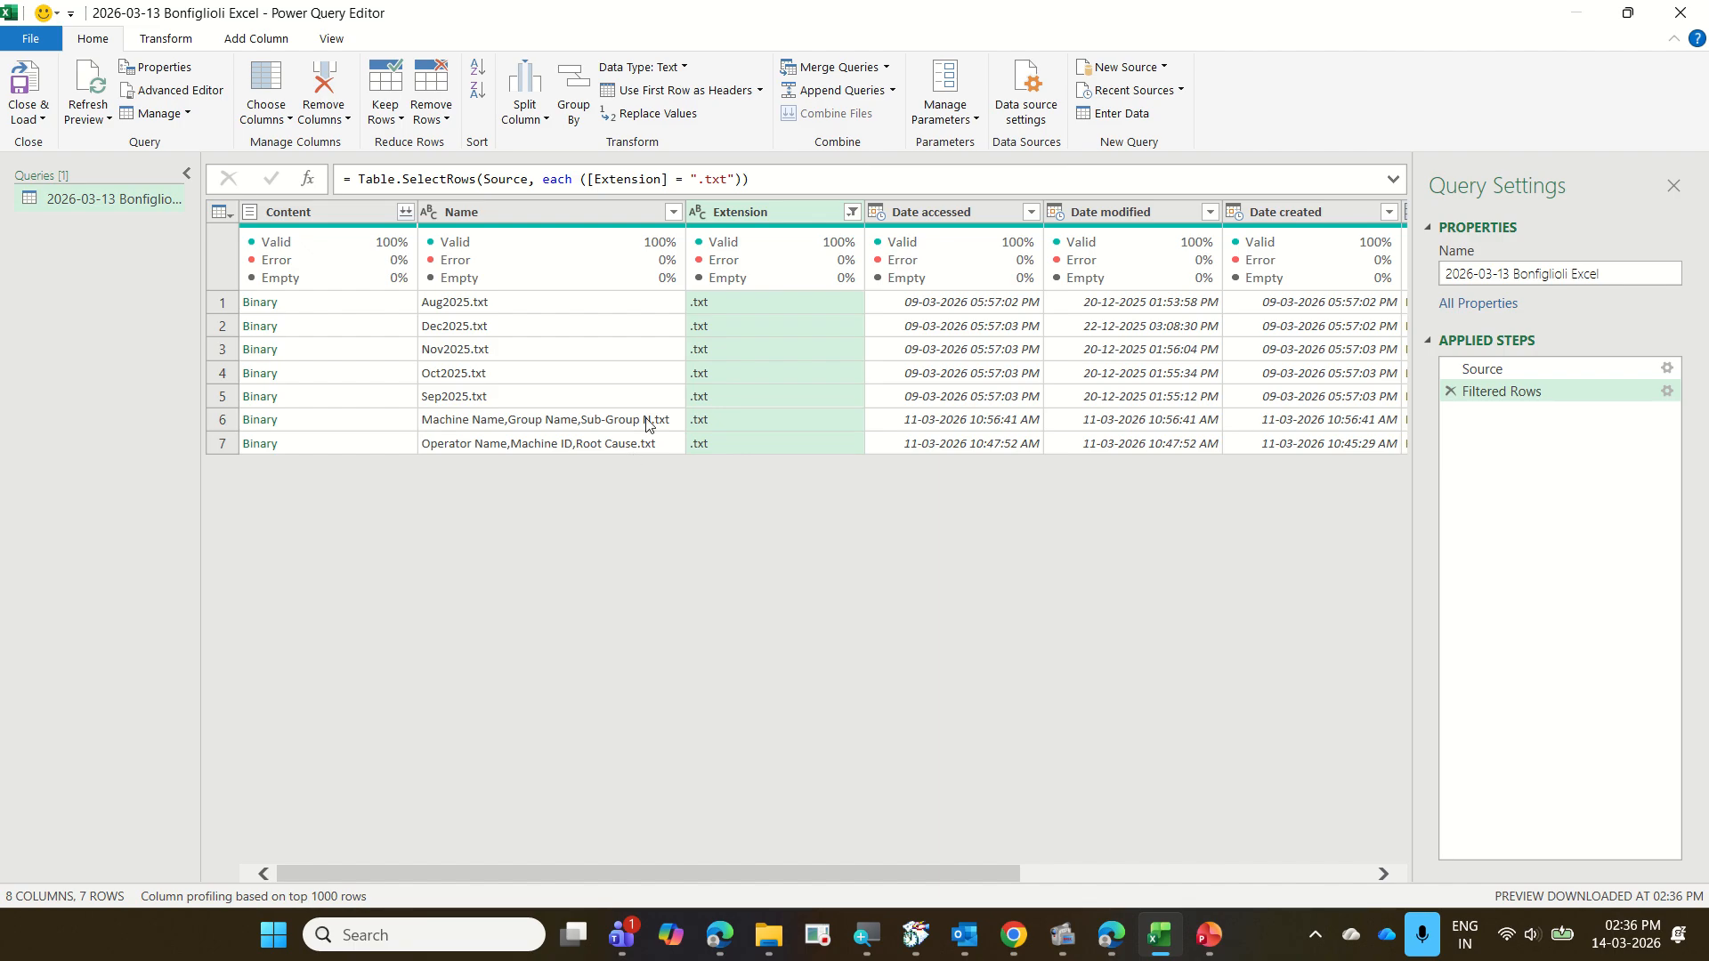
mouse_move(759, 243)
mouse_move(420, 415)
mouse_down()
mouse_move(676, 447)
mouse_move(568, 481)
mouse_move(660, 485)
mouse_up()
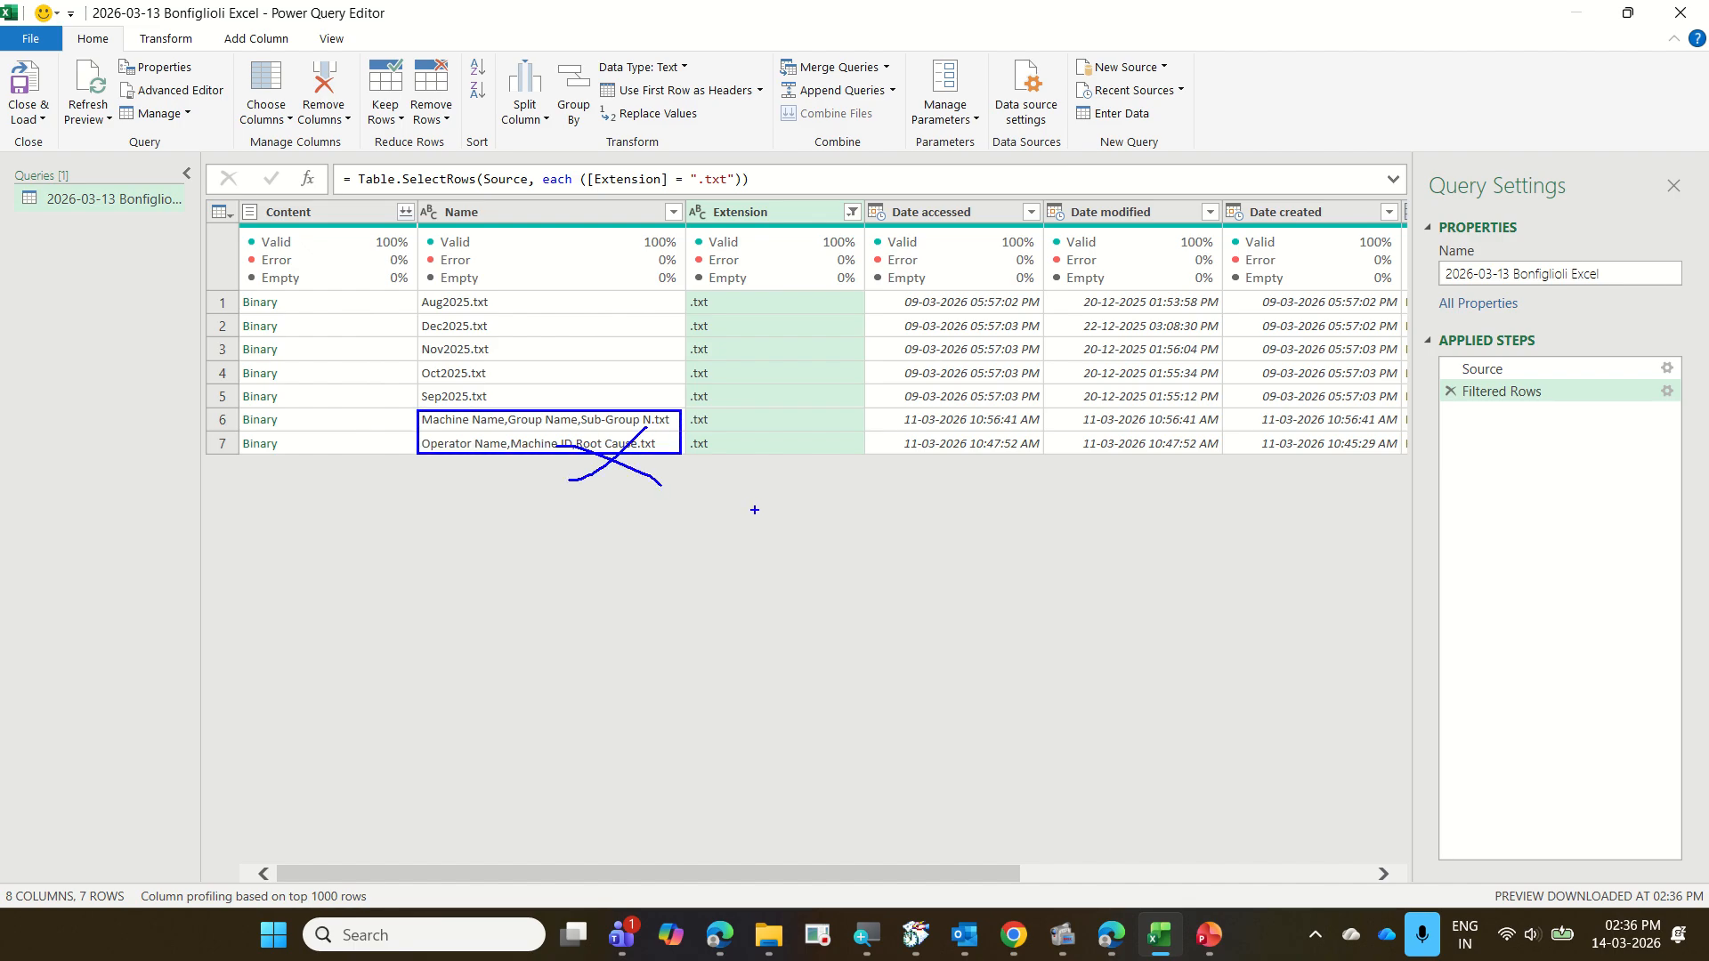
key(Escape)
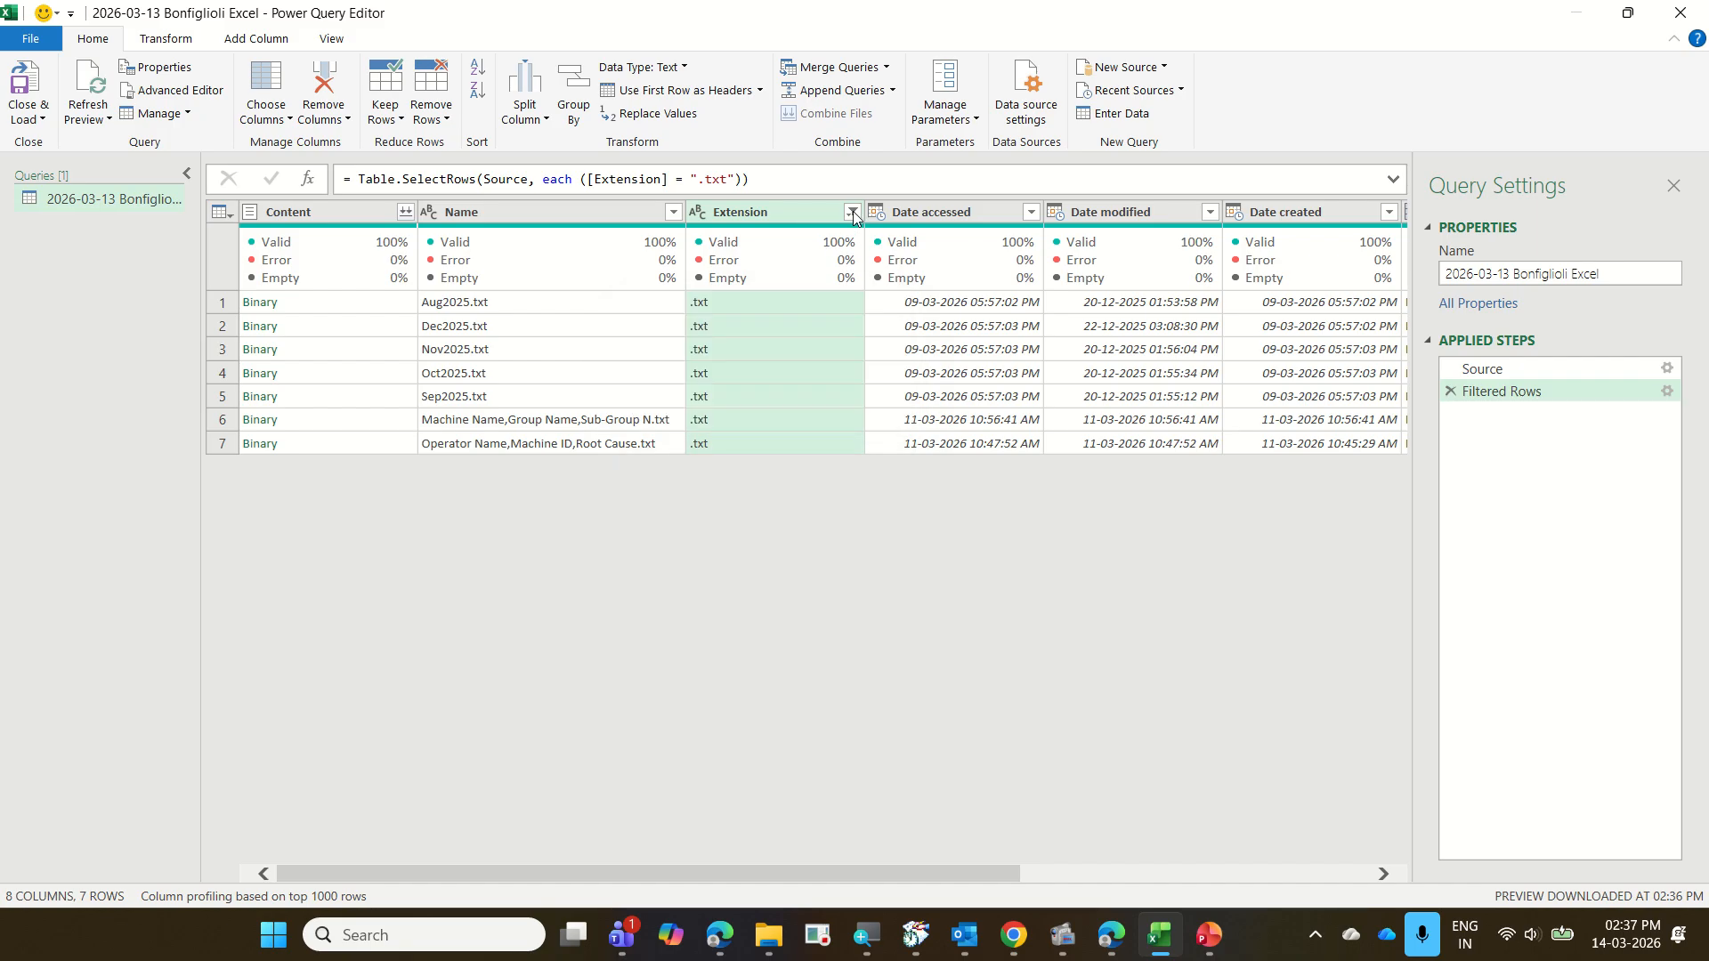
Filter the Name column to exclude the Operator Name,Machine ID,Root Cause.txt and Machine Name,Group Name,Sub-Group N.txt files
click(673, 212)
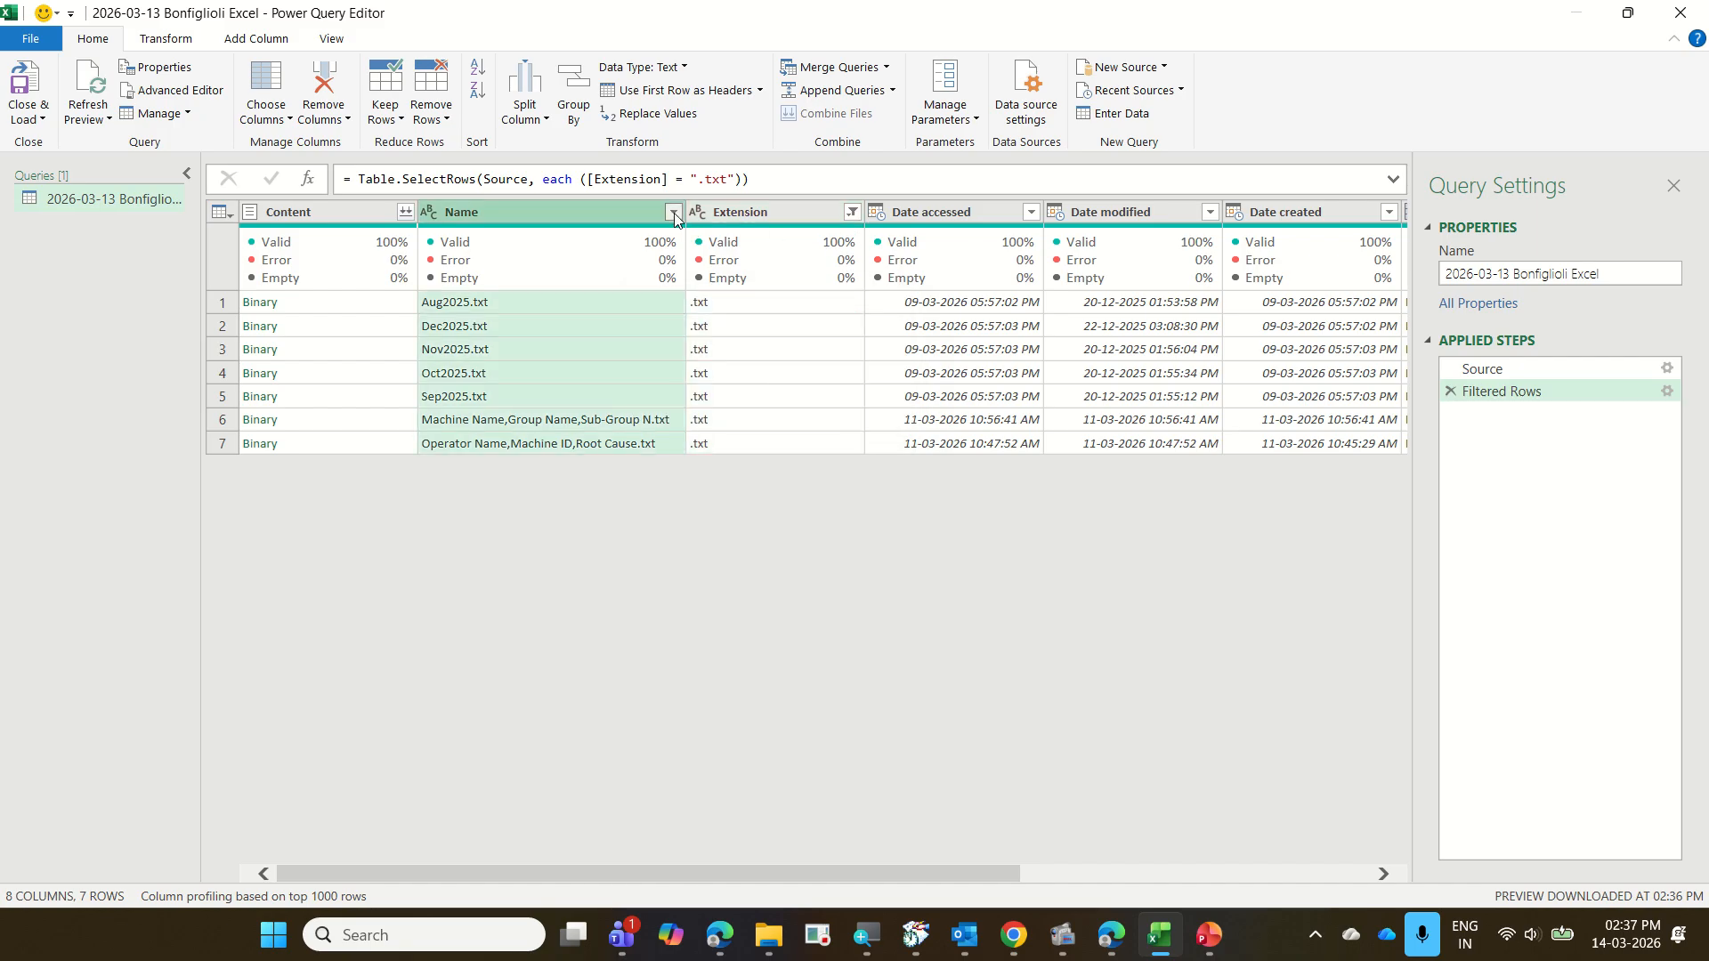
click(462, 582)
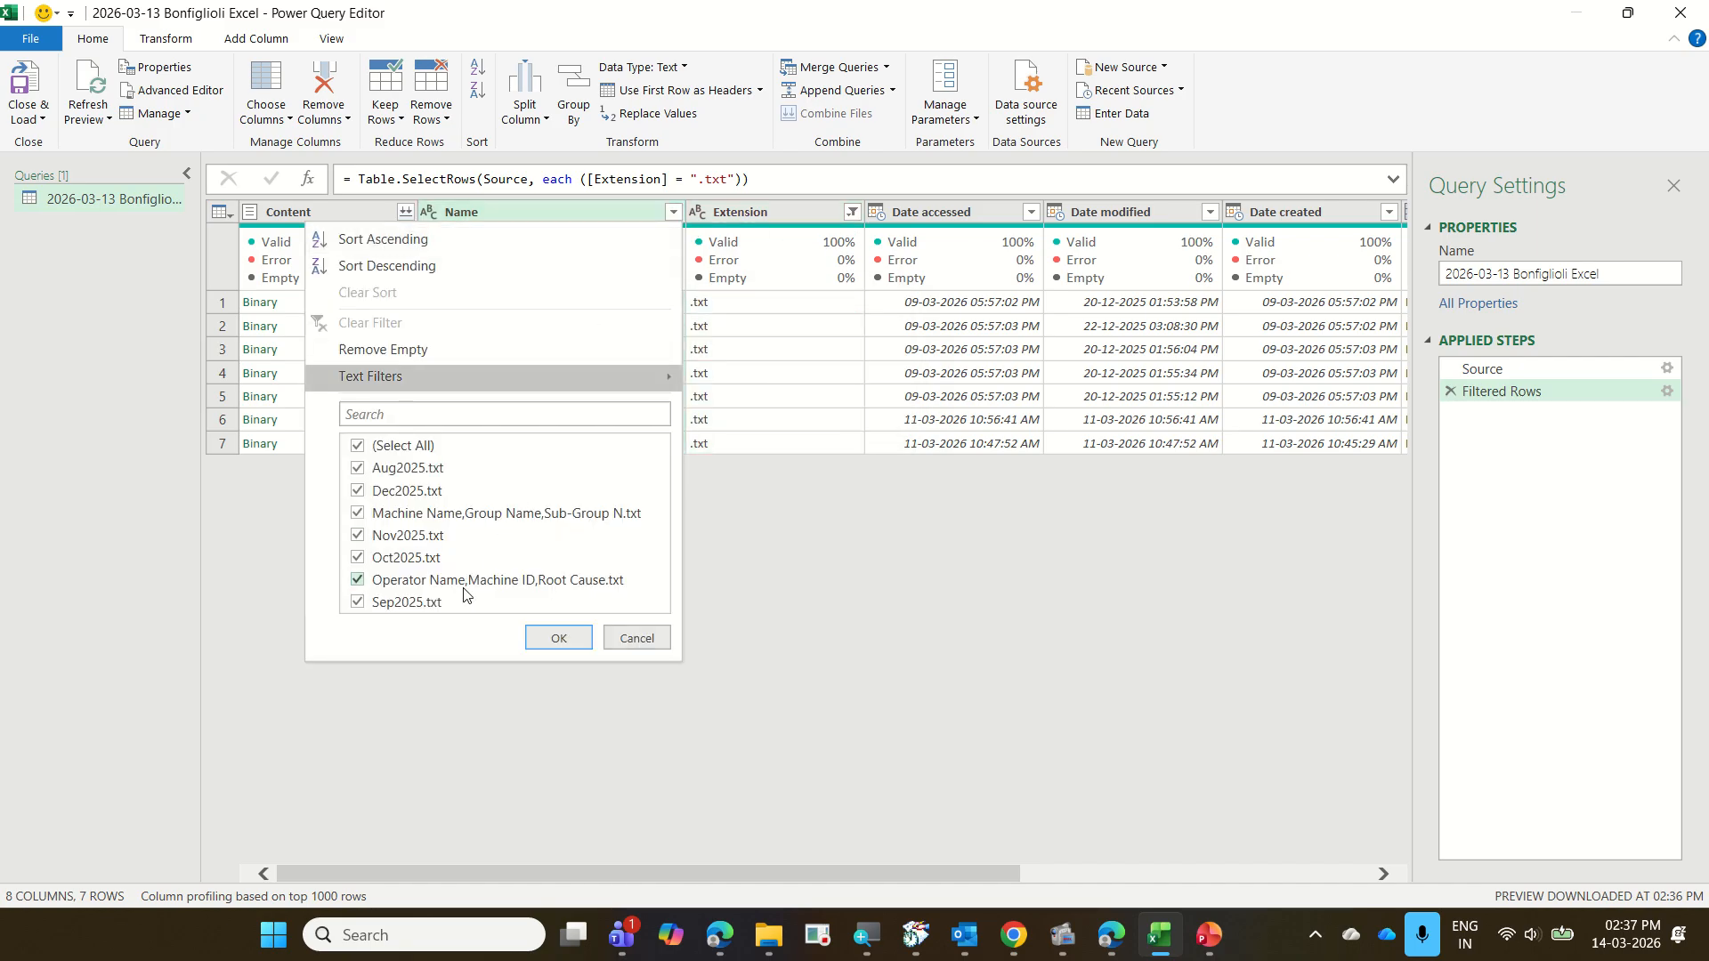
click(503, 515)
click(561, 635)
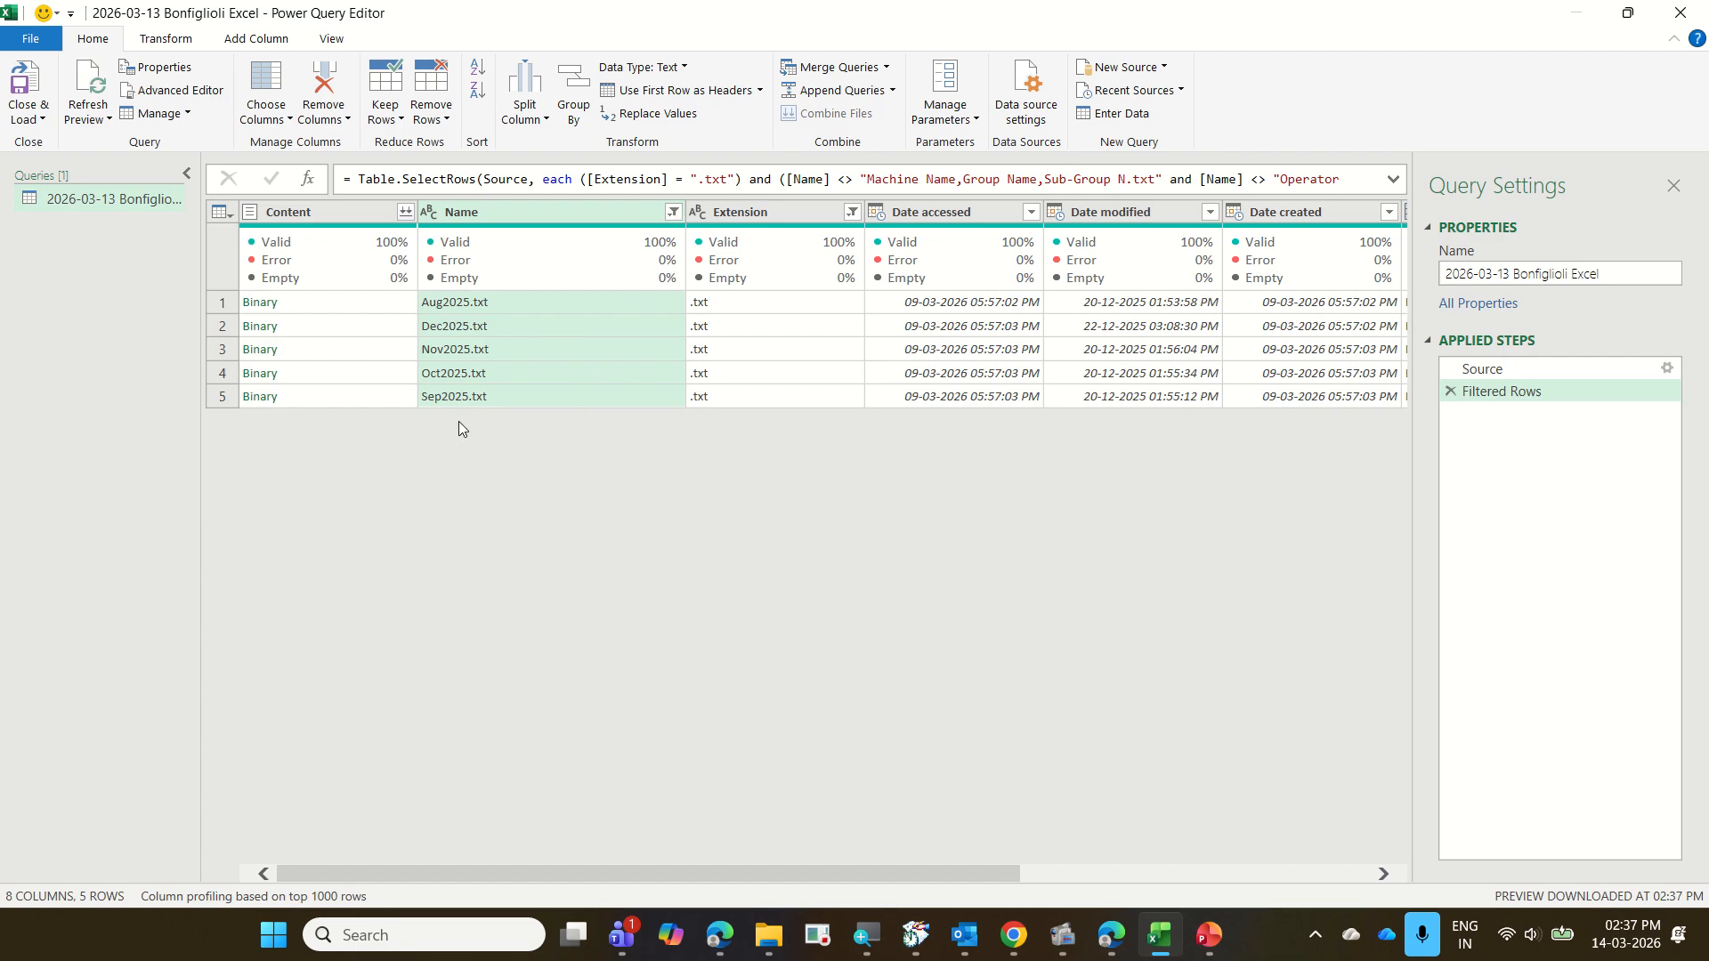
mouse_move(588, 265)
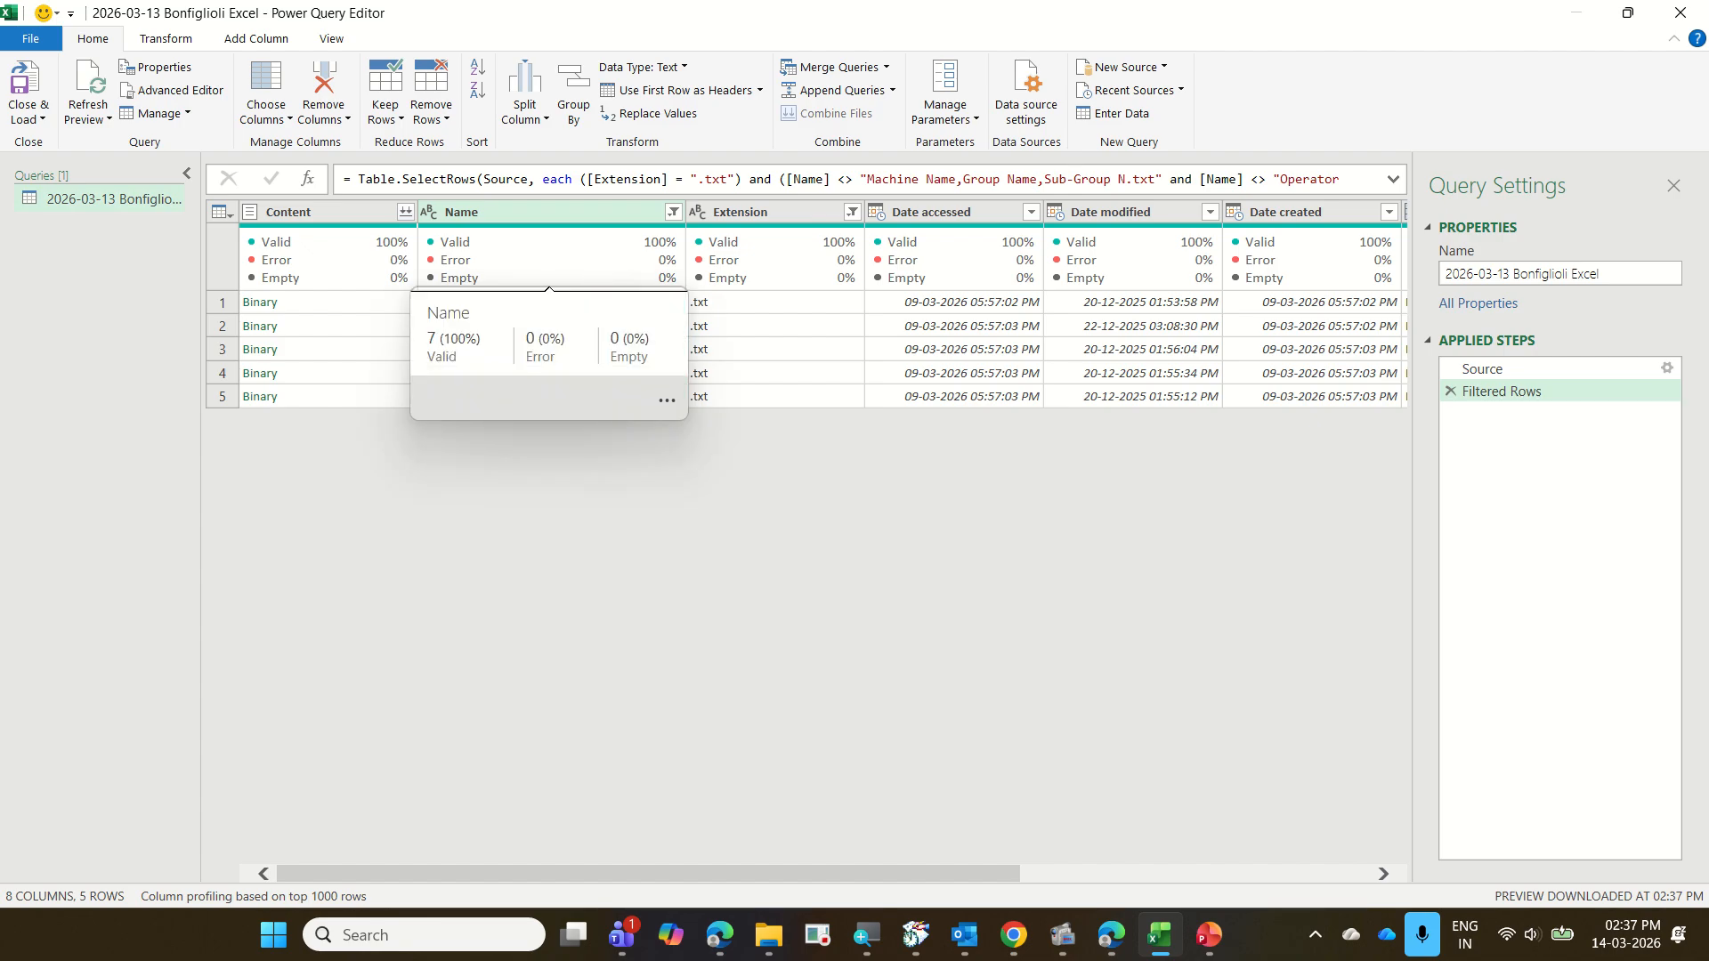
mouse_move(668, 233)
mouse_down()
mouse_move(655, 187)
mouse_move(691, 237)
mouse_up()
mouse_move(840, 245)
mouse_down()
mouse_move(868, 192)
mouse_move(845, 229)
mouse_up()
mouse_move(533, 480)
mouse_down()
mouse_move(533, 413)
mouse_move(547, 555)
mouse_up()
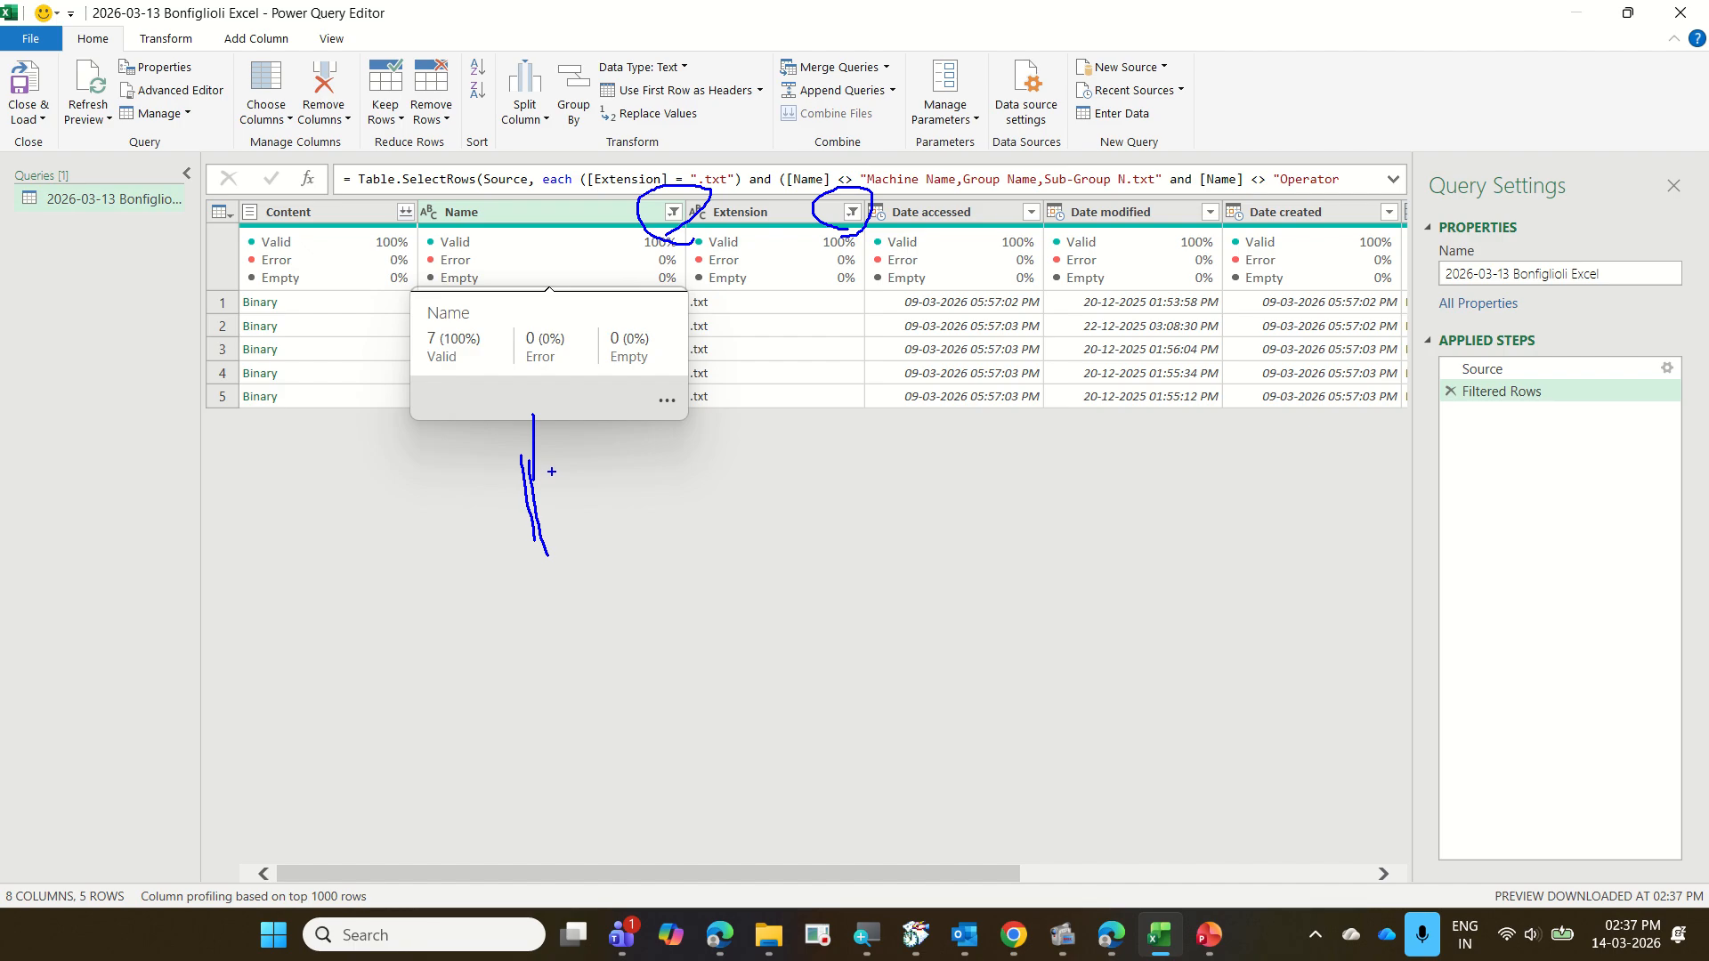
key(Escape)
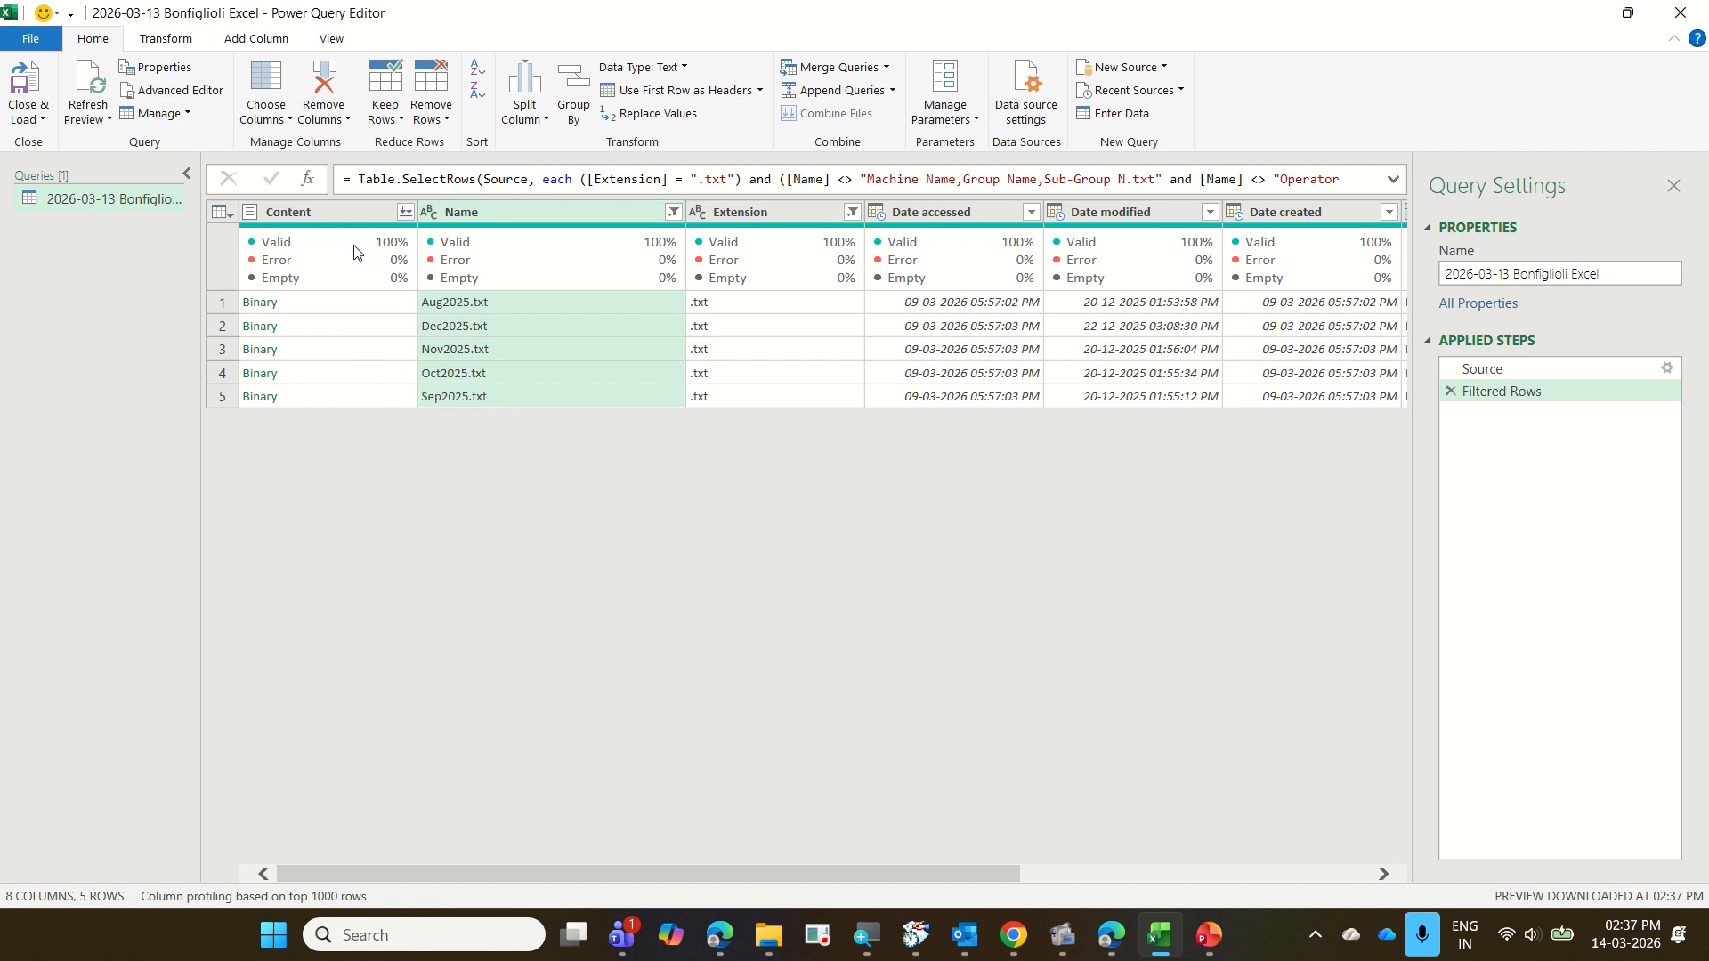
Combine the remaining text files from the Content column, using the first file as the sample and Tab as the delimiter
click(408, 216)
click(406, 213)
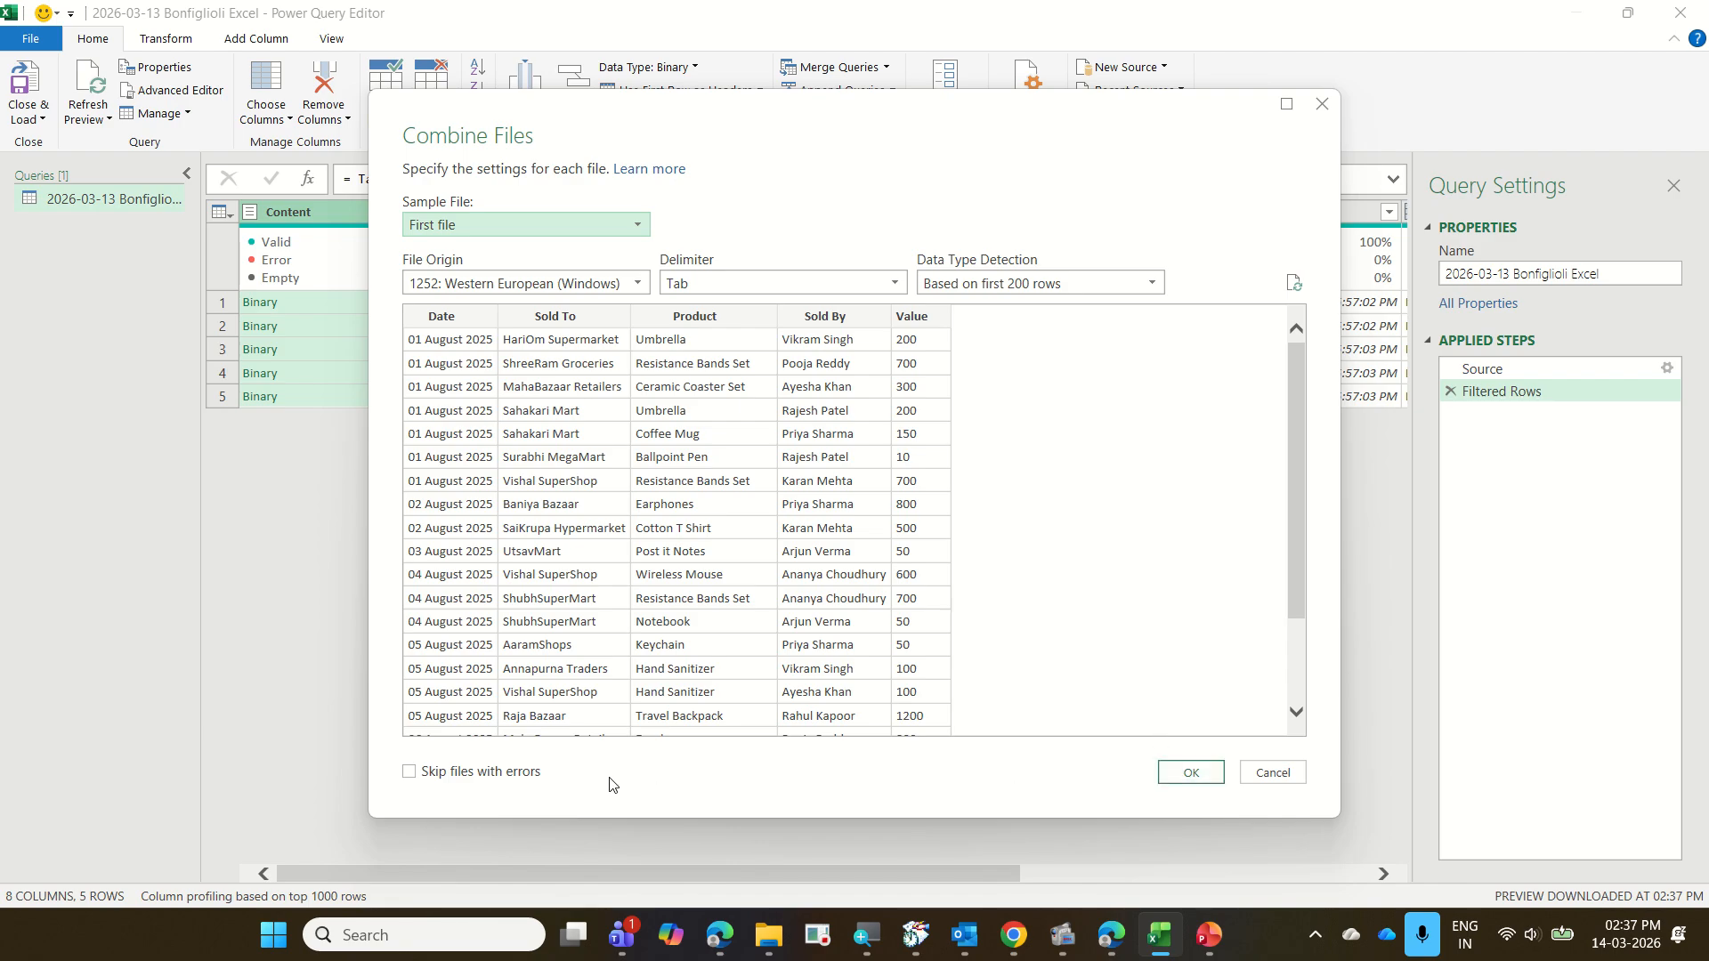
click(1175, 778)
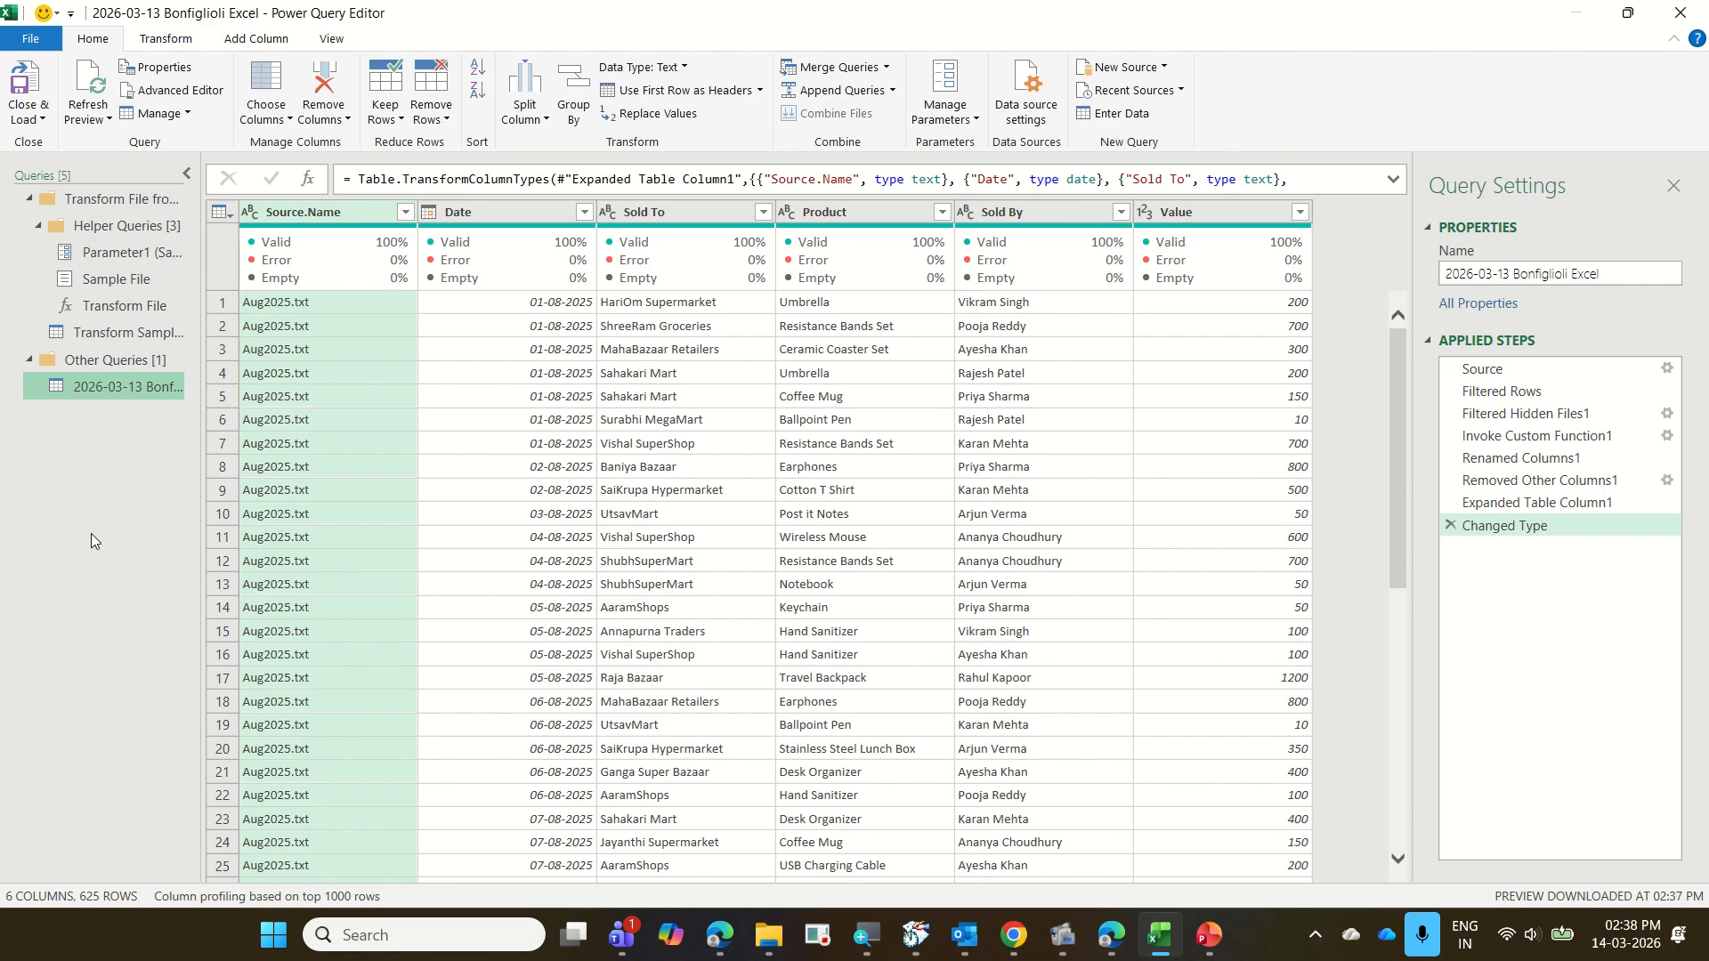
Rename the combined 2026-03-13 Bonfiglioli Excel query as CombibeText
click(38, 121)
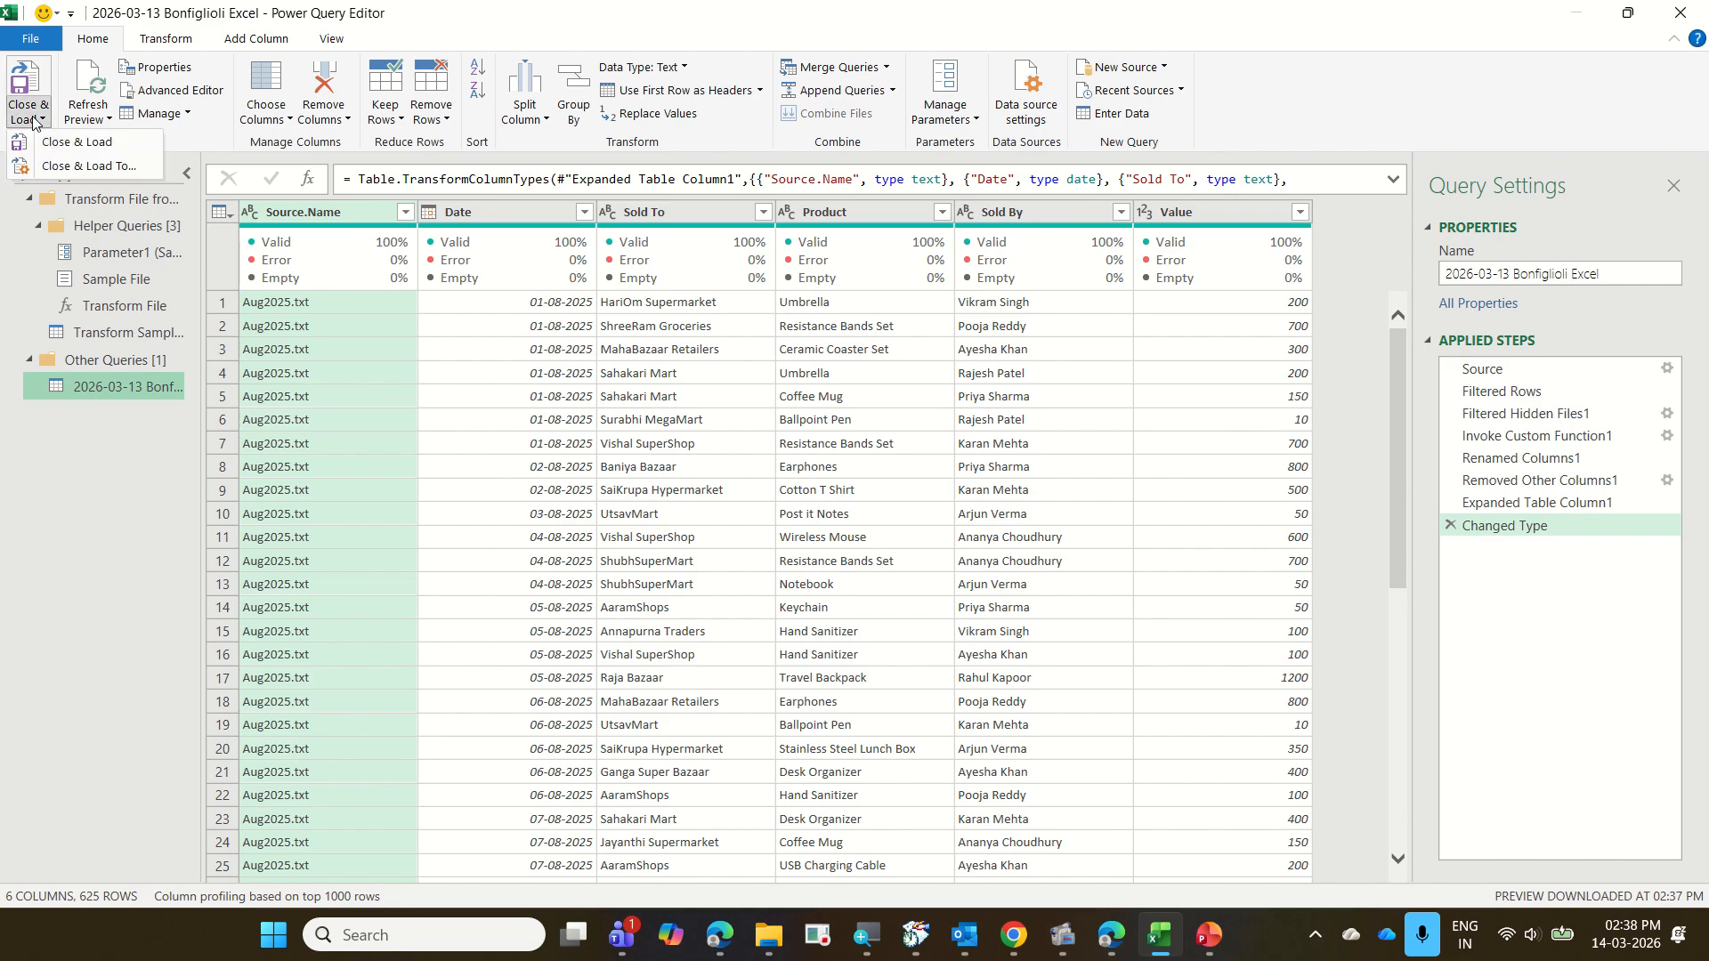
click(127, 543)
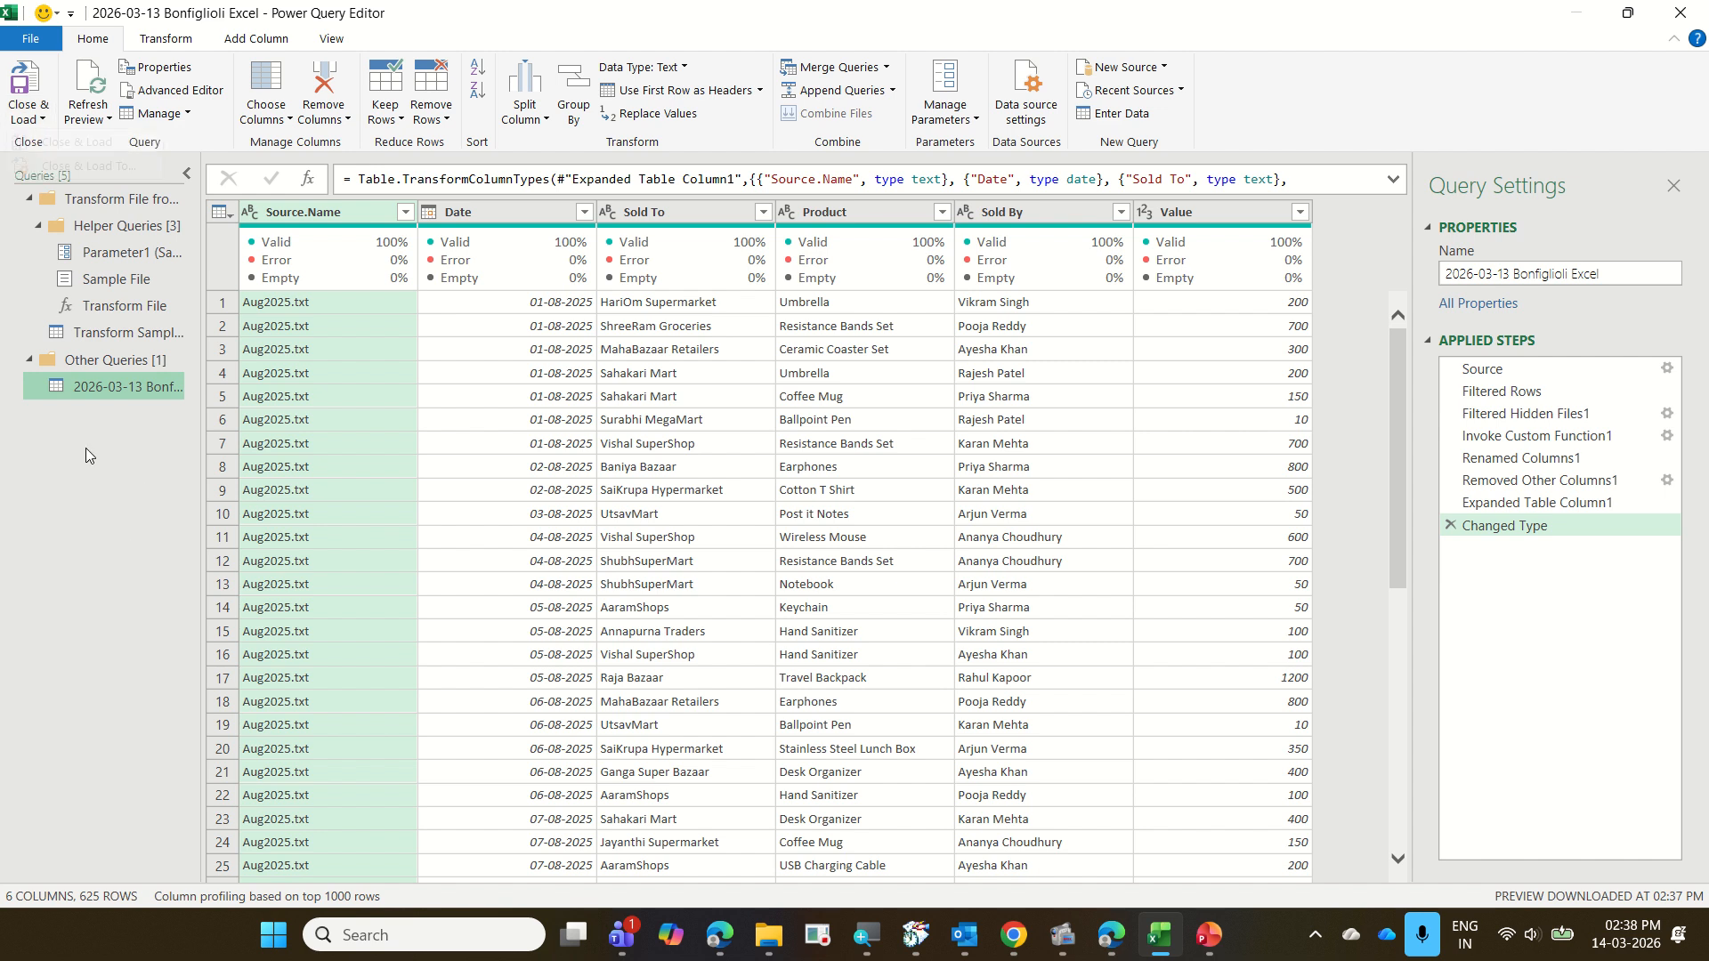
right_click(122, 394)
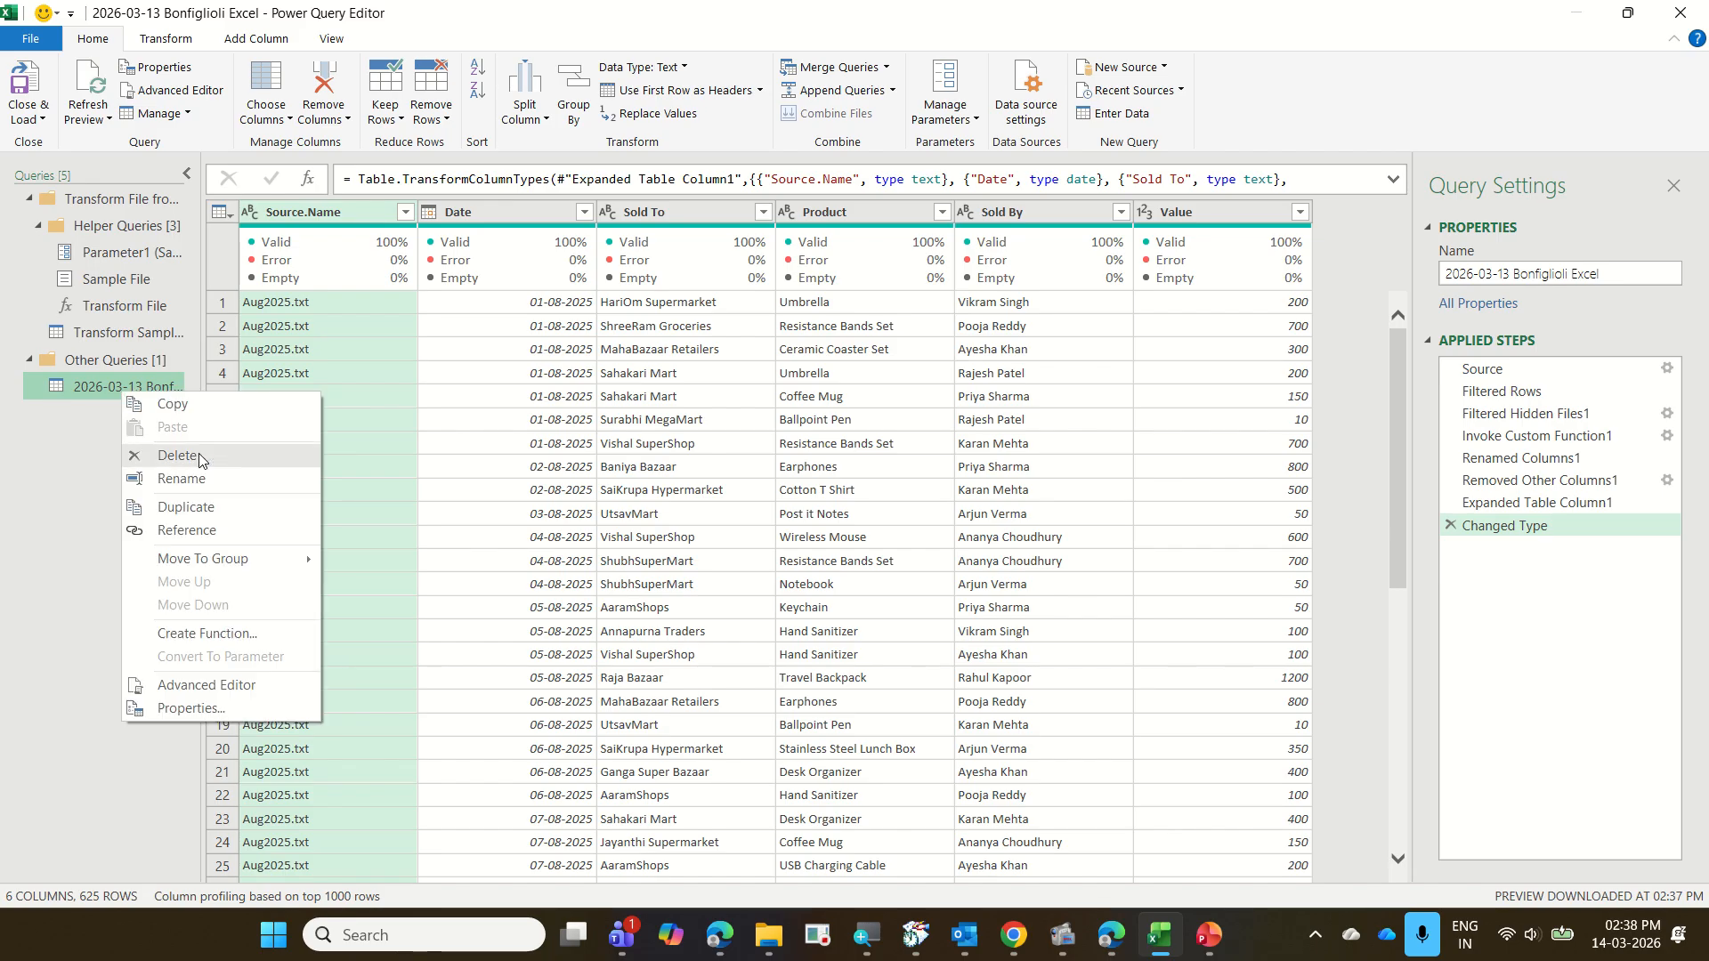
click(212, 479)
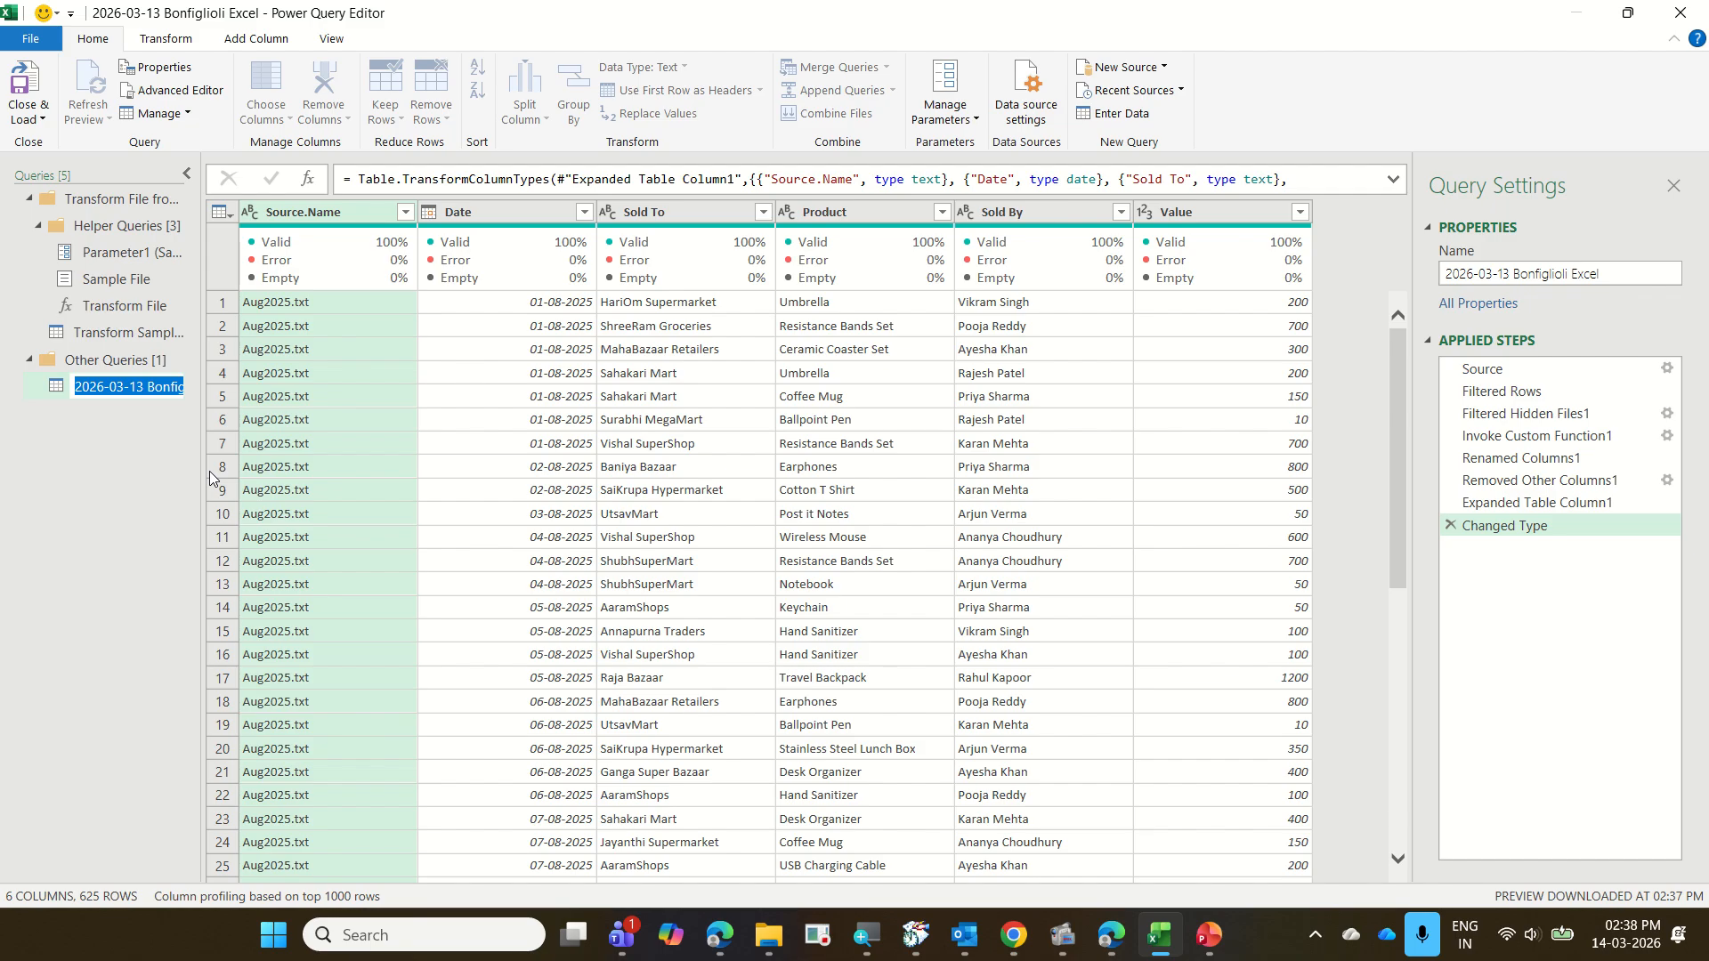
text(Combibe)
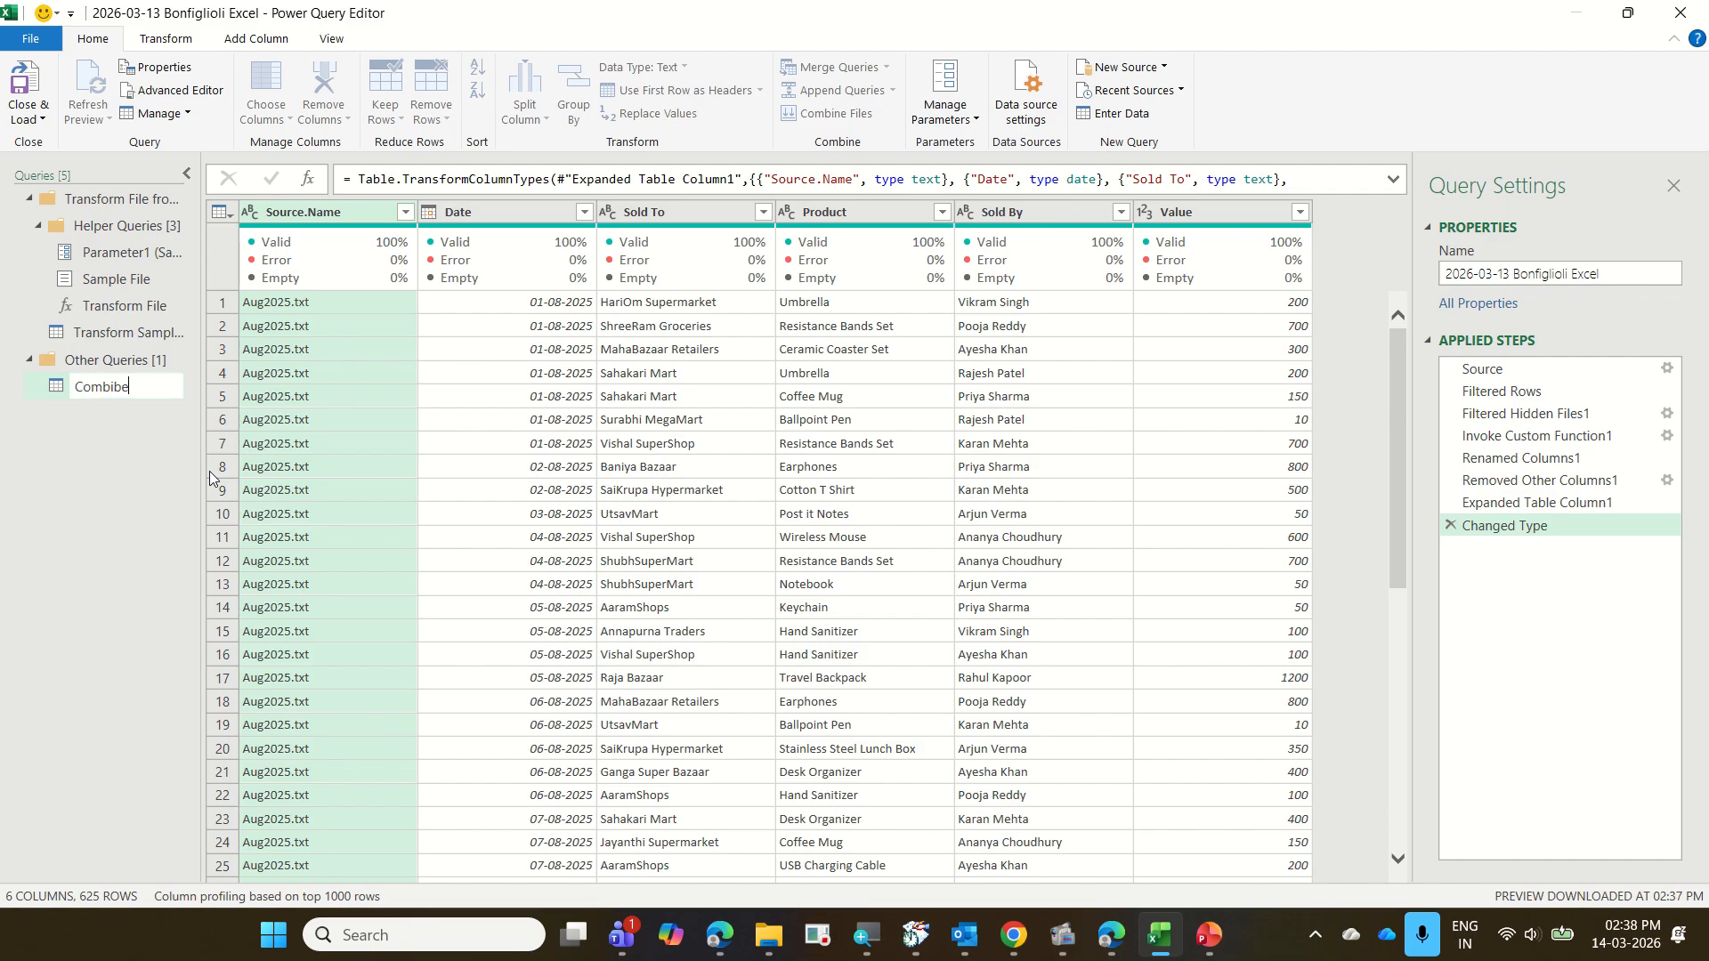
text(Text)
key(Return)
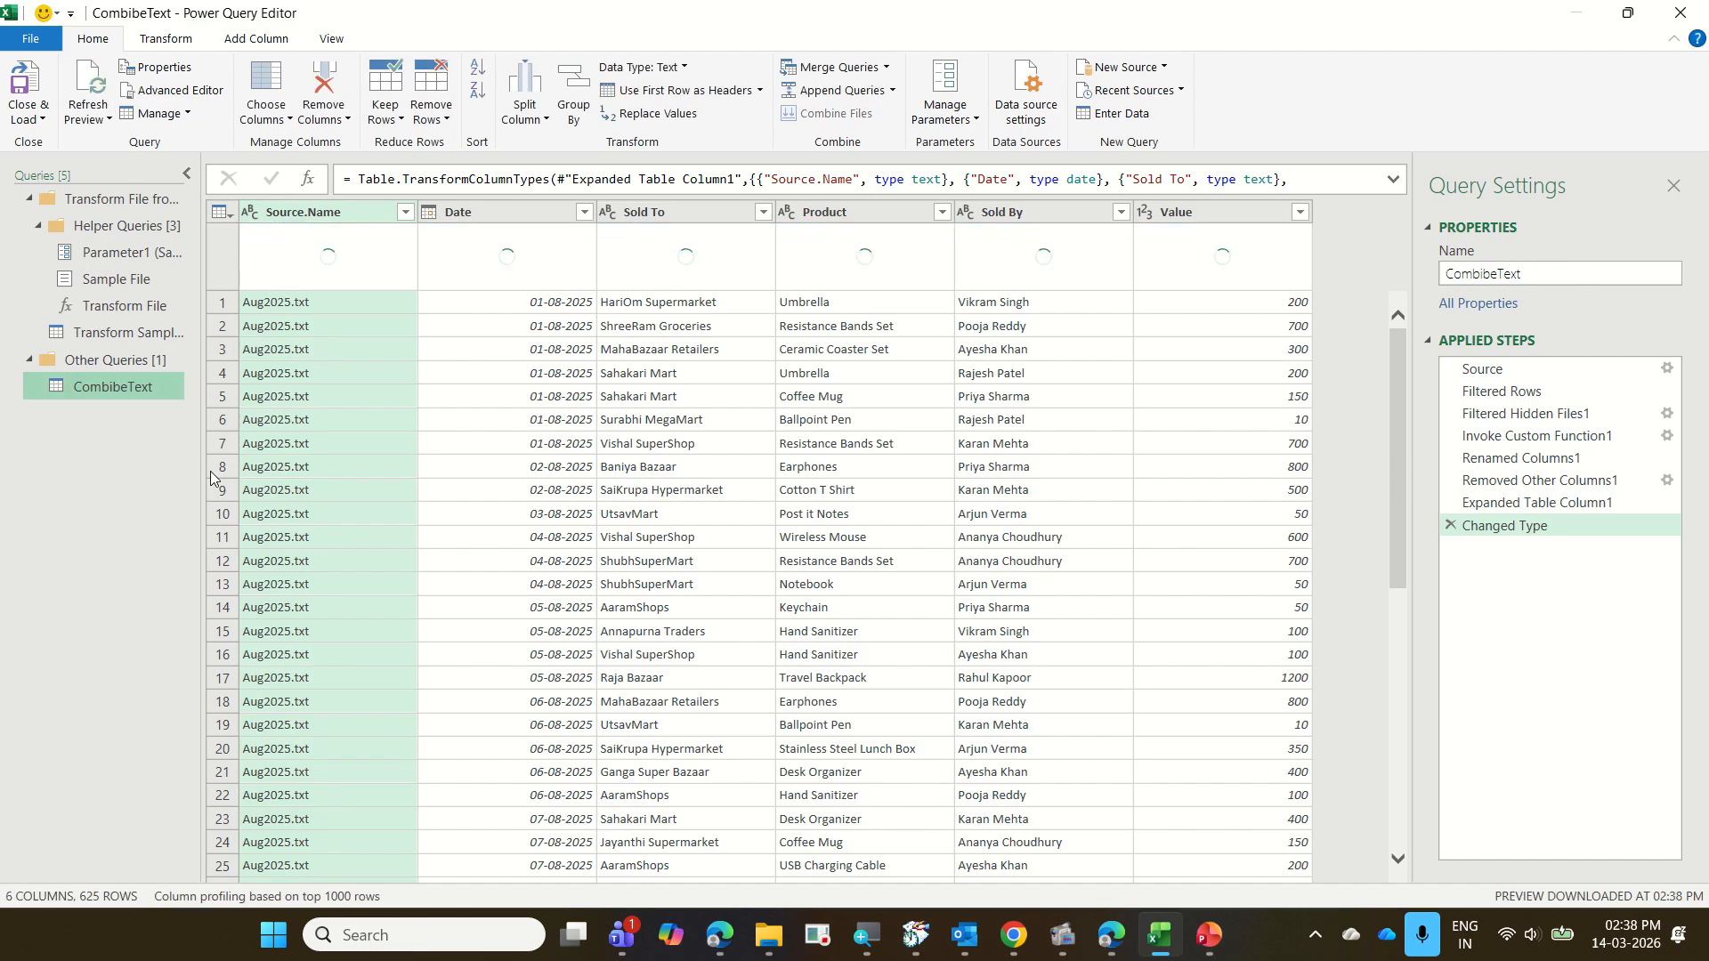
Load the CombibeText query as a table on a new worksheet, without adding it to the Data Model
click(43, 119)
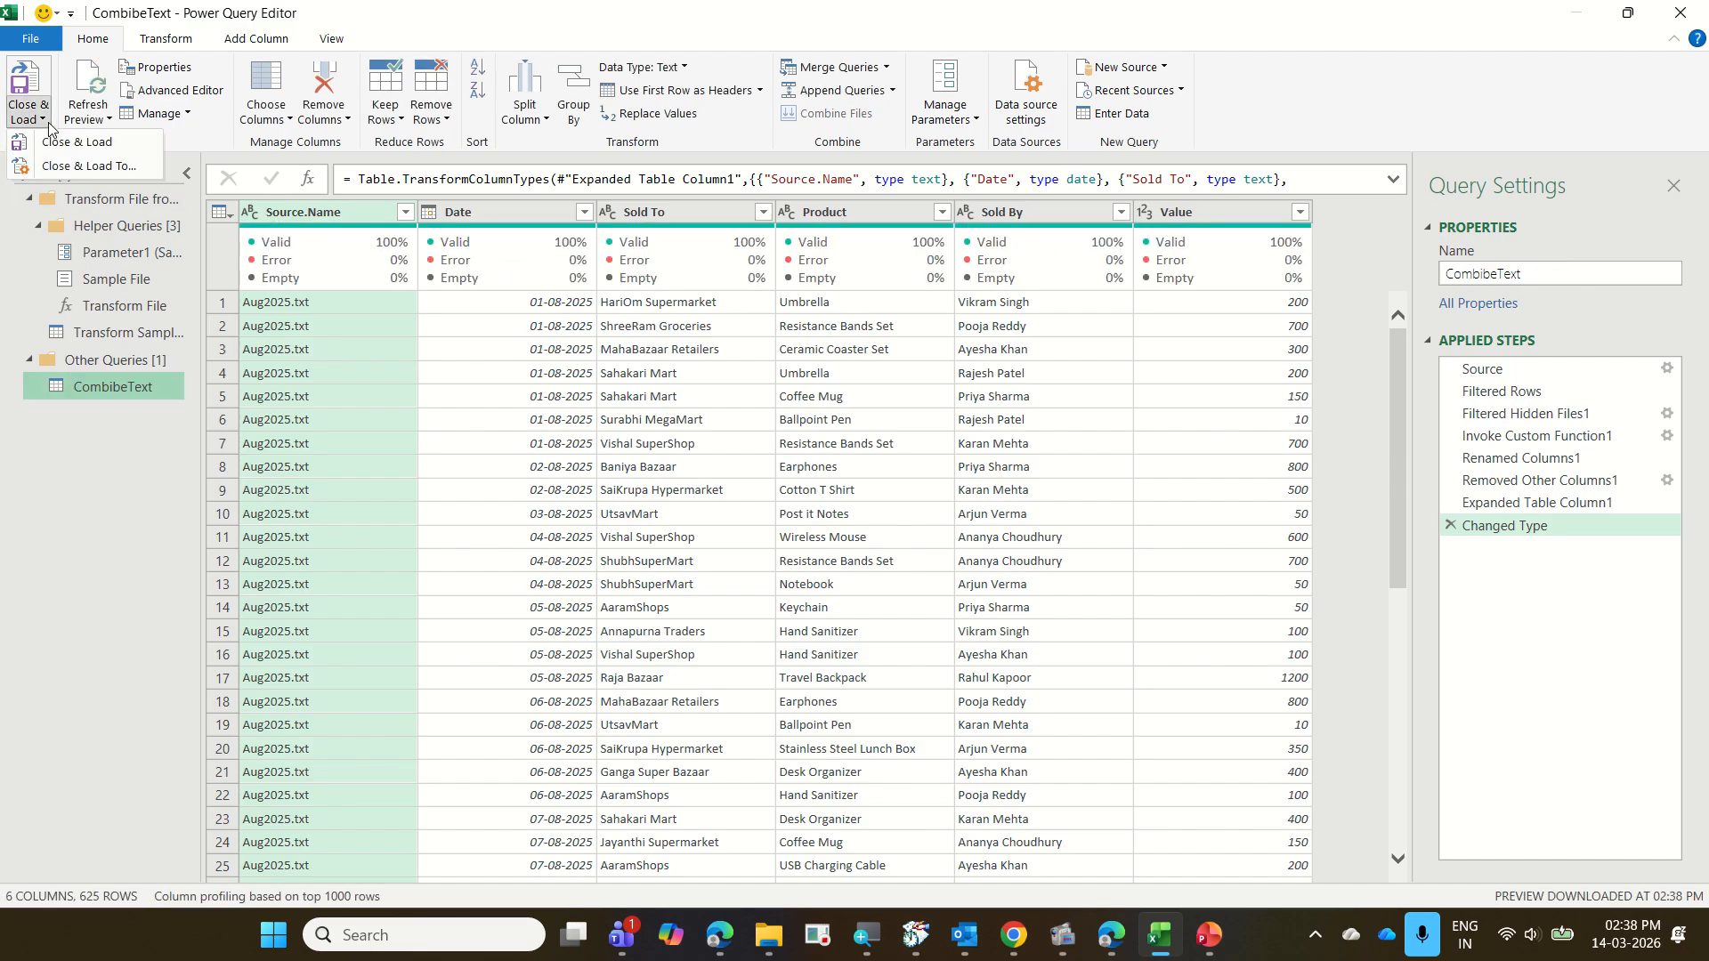
click(93, 167)
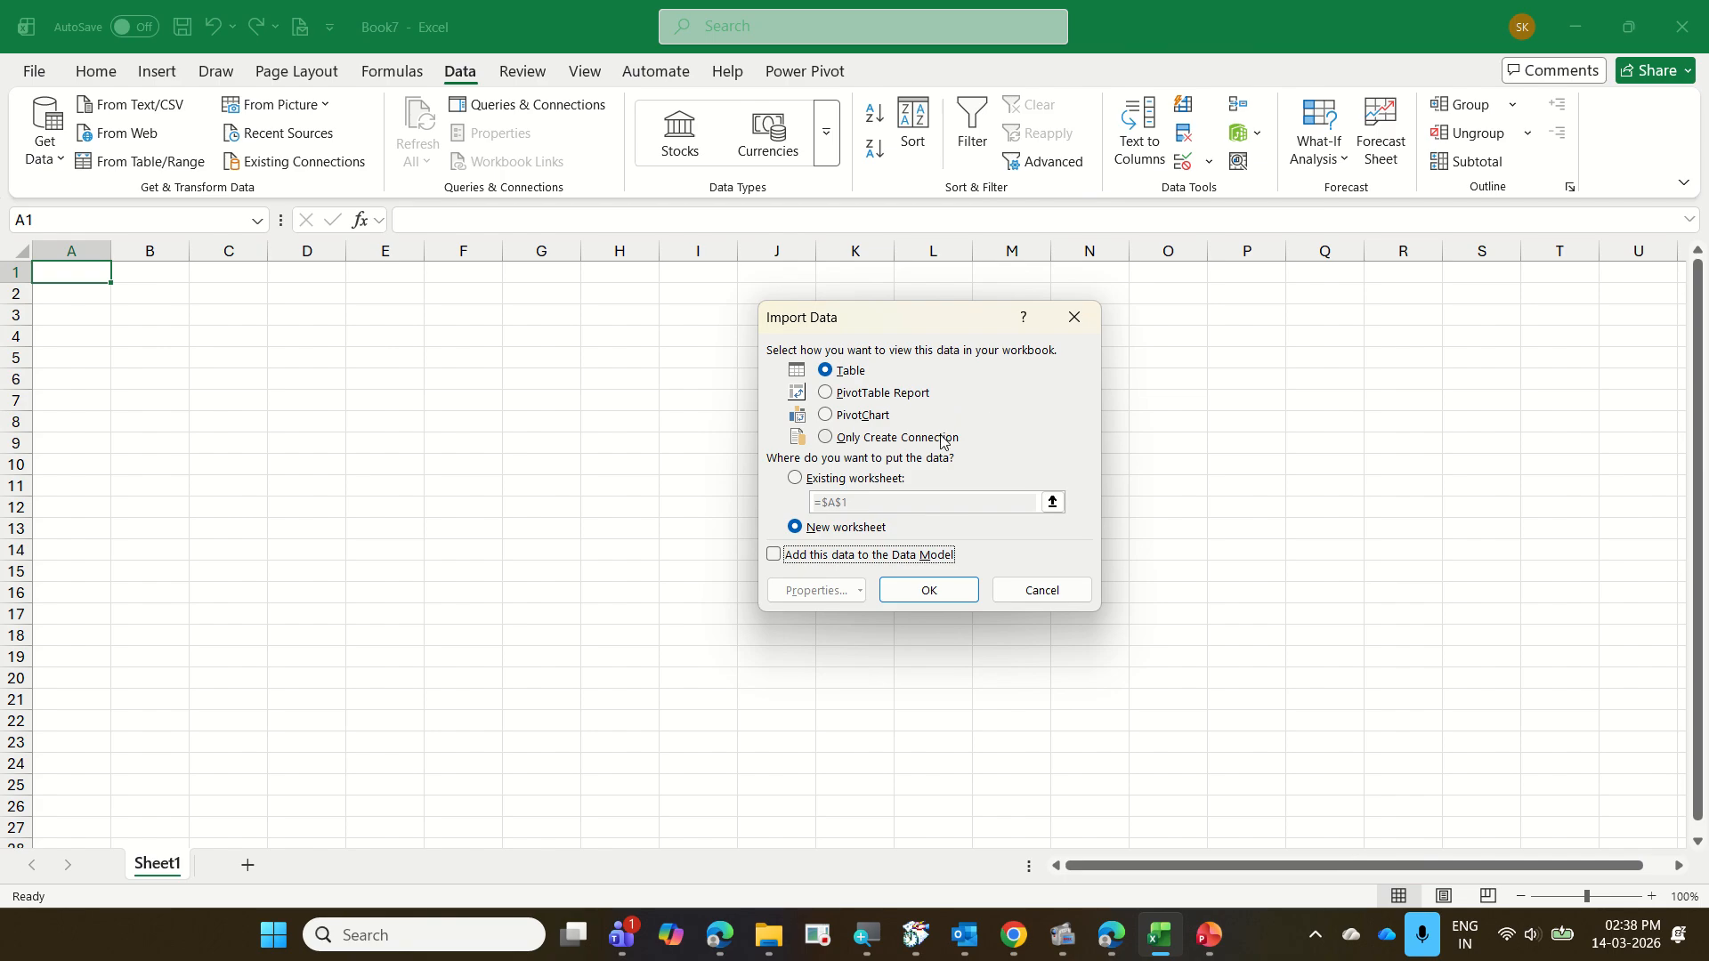
click(941, 438)
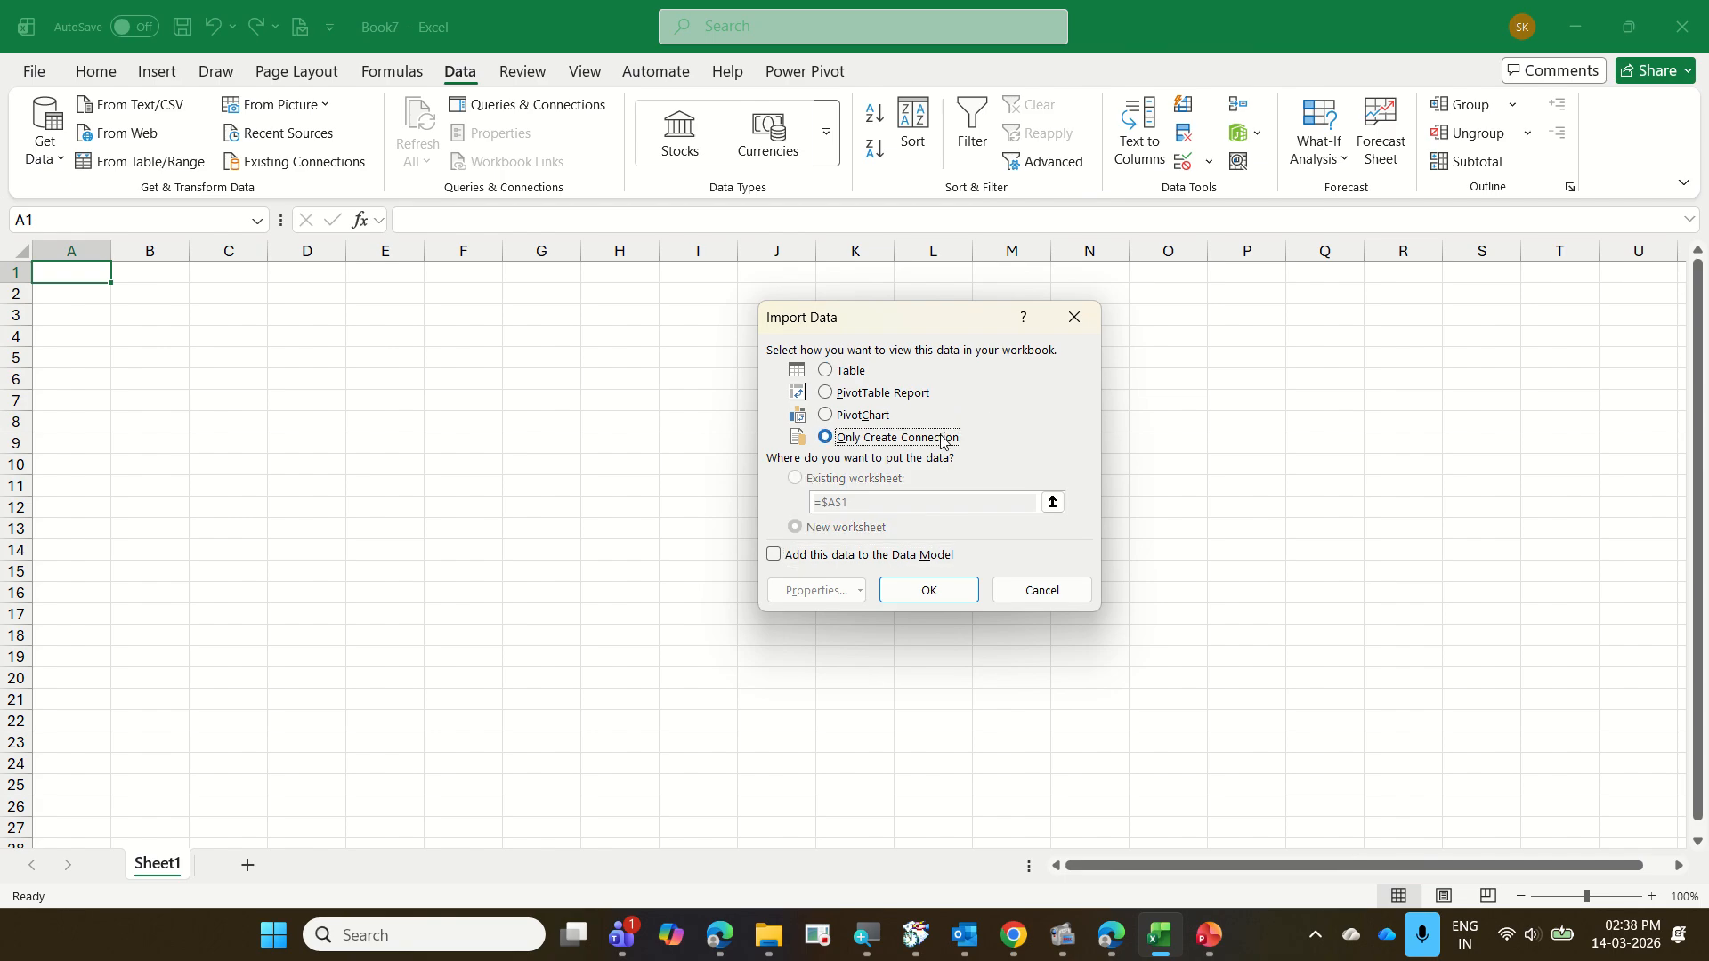
click(906, 555)
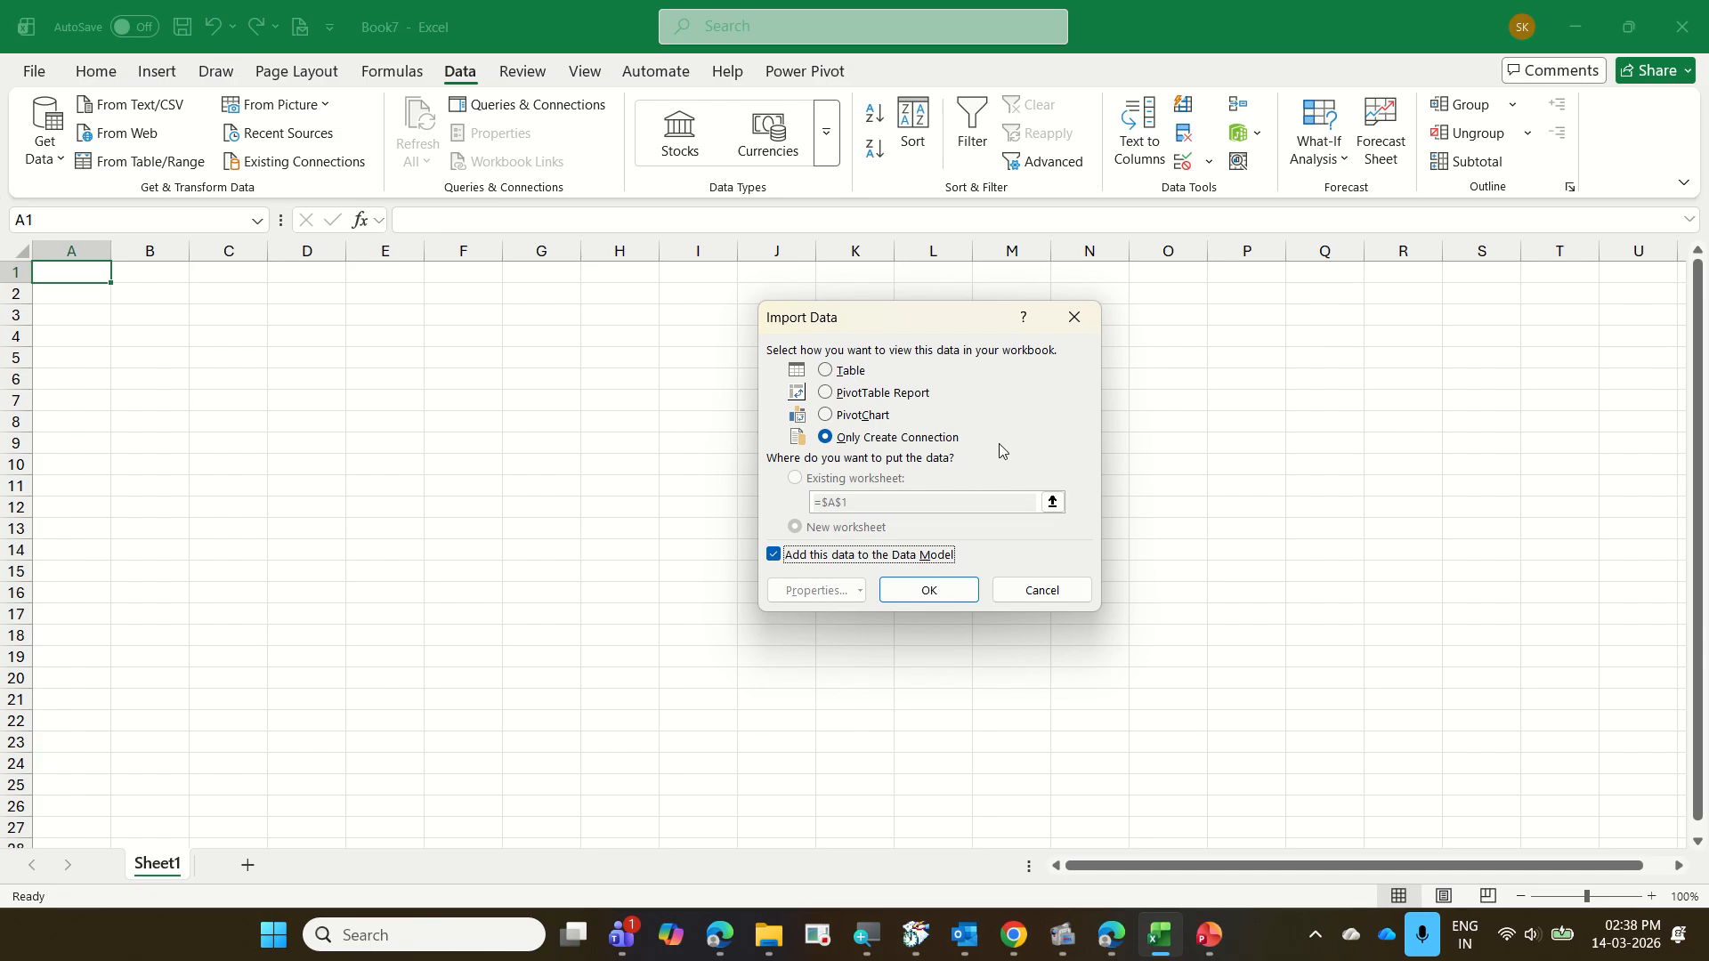
click(862, 370)
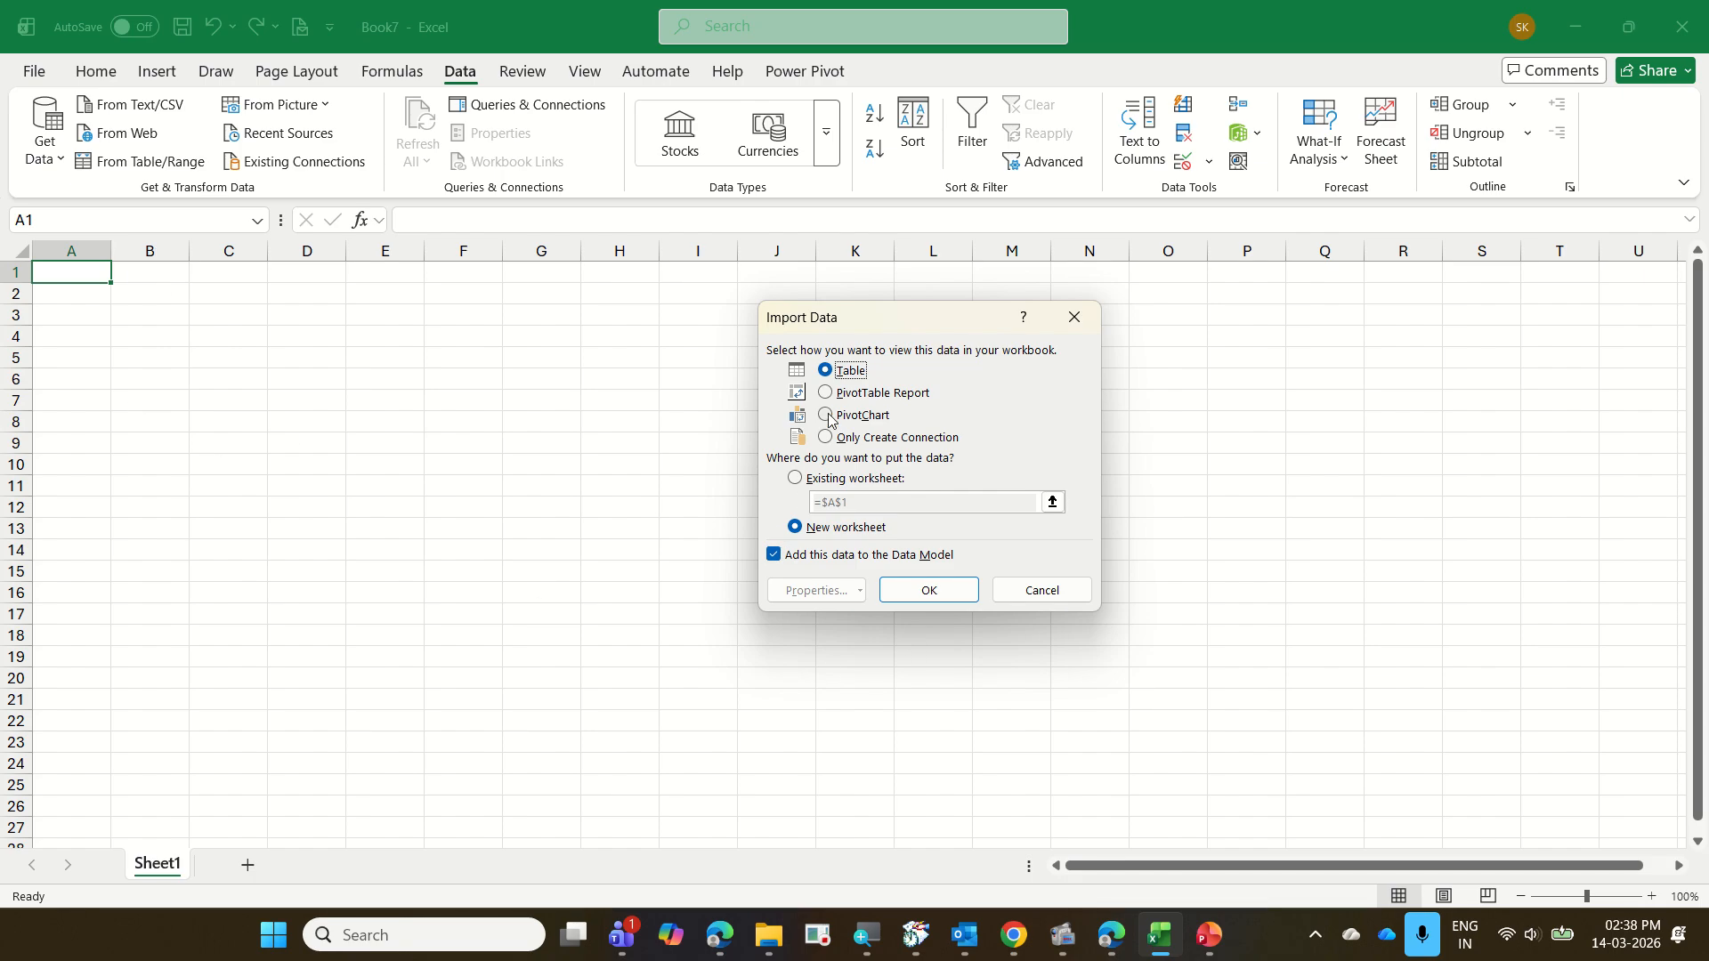
click(903, 561)
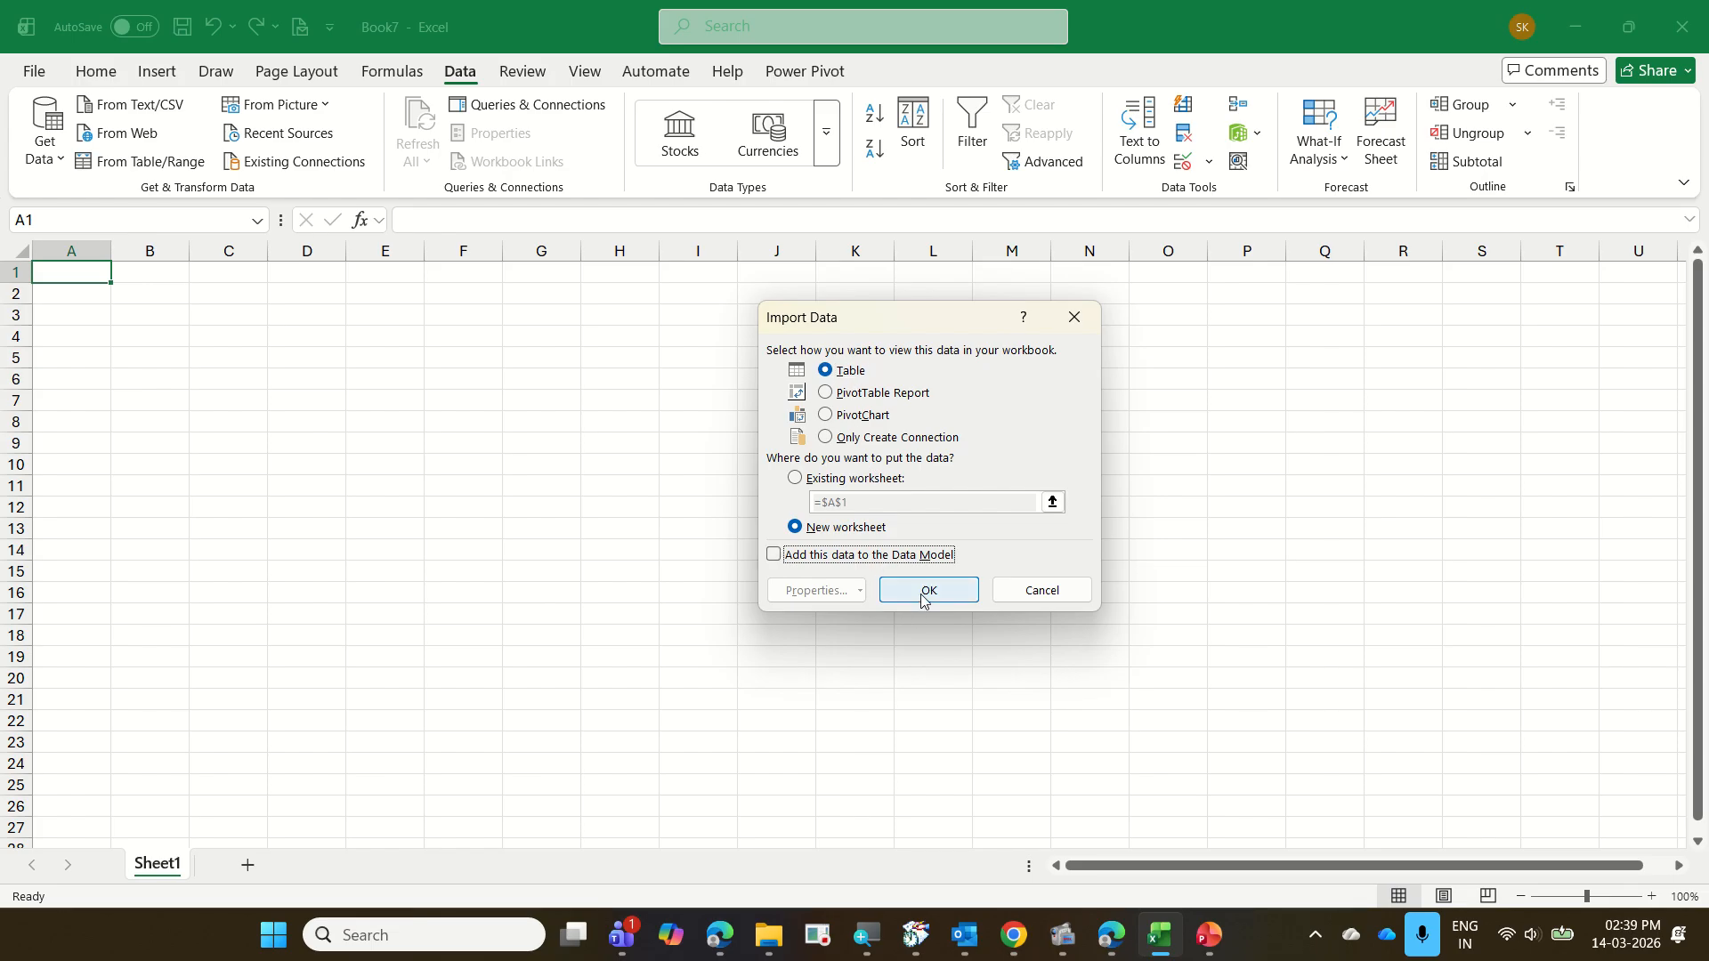
click(925, 591)
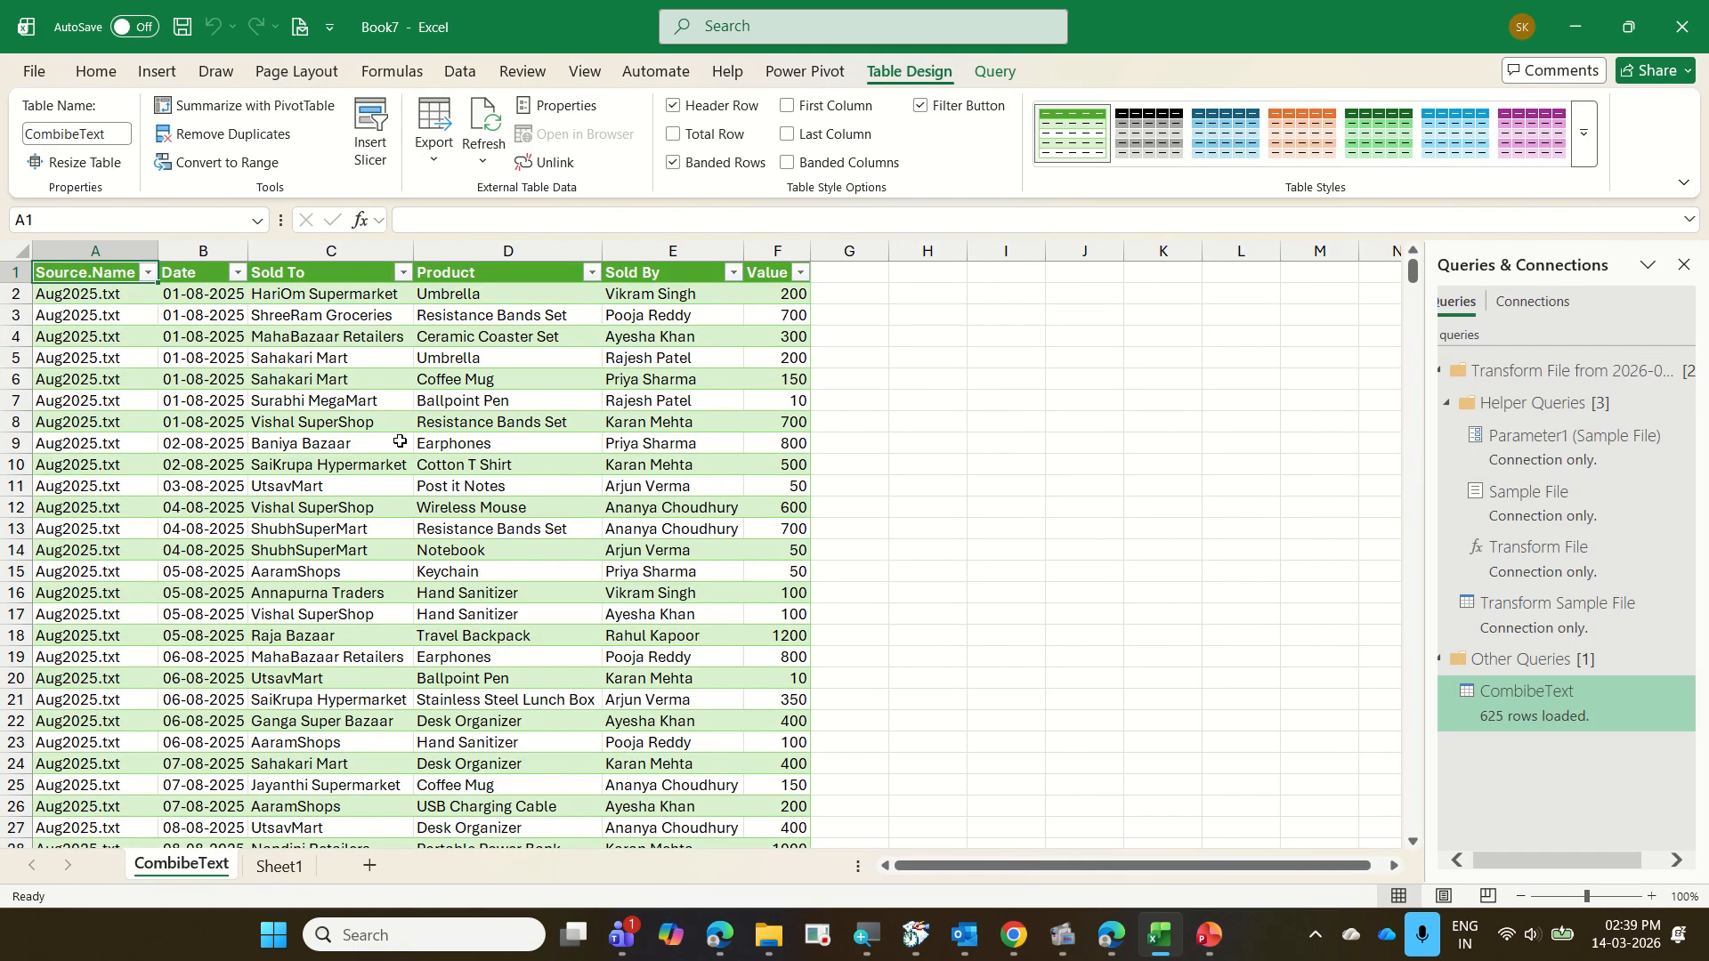
Examine the rows of the combined CombibeText table across the Aug2025, Dec2025 and Nov2025 source files
click(365, 482)
scroll(365, 481, down, 18)
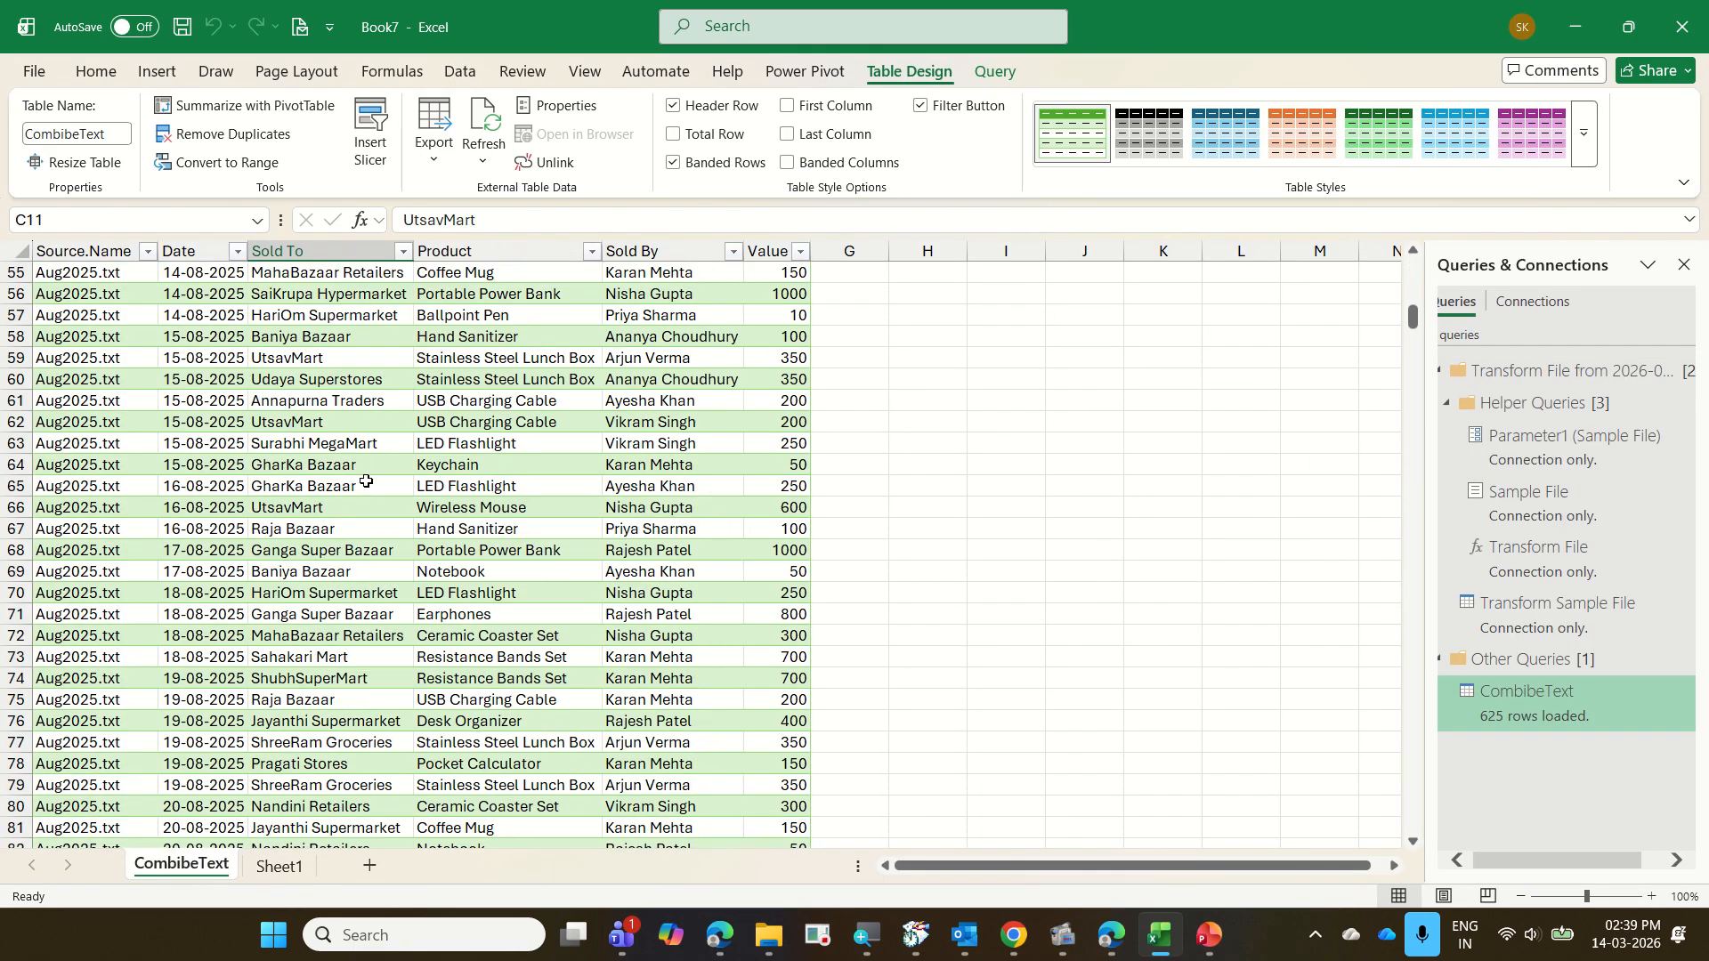
scroll(365, 482, down, 20)
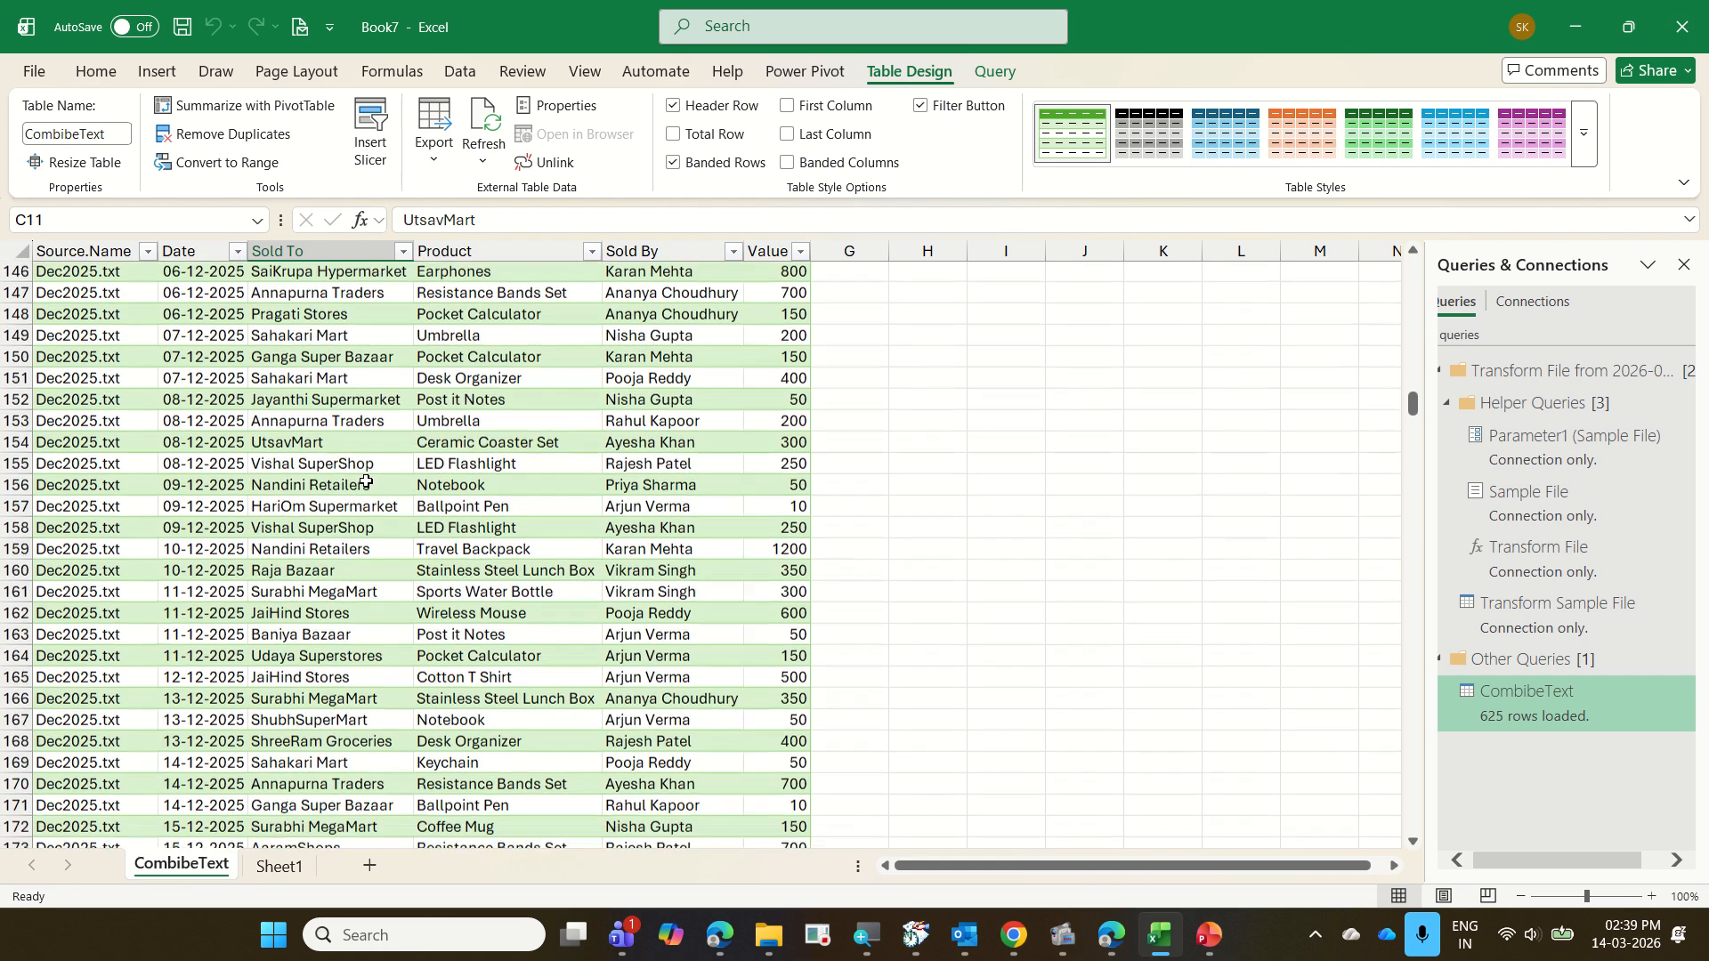
scroll(366, 482, down, 20)
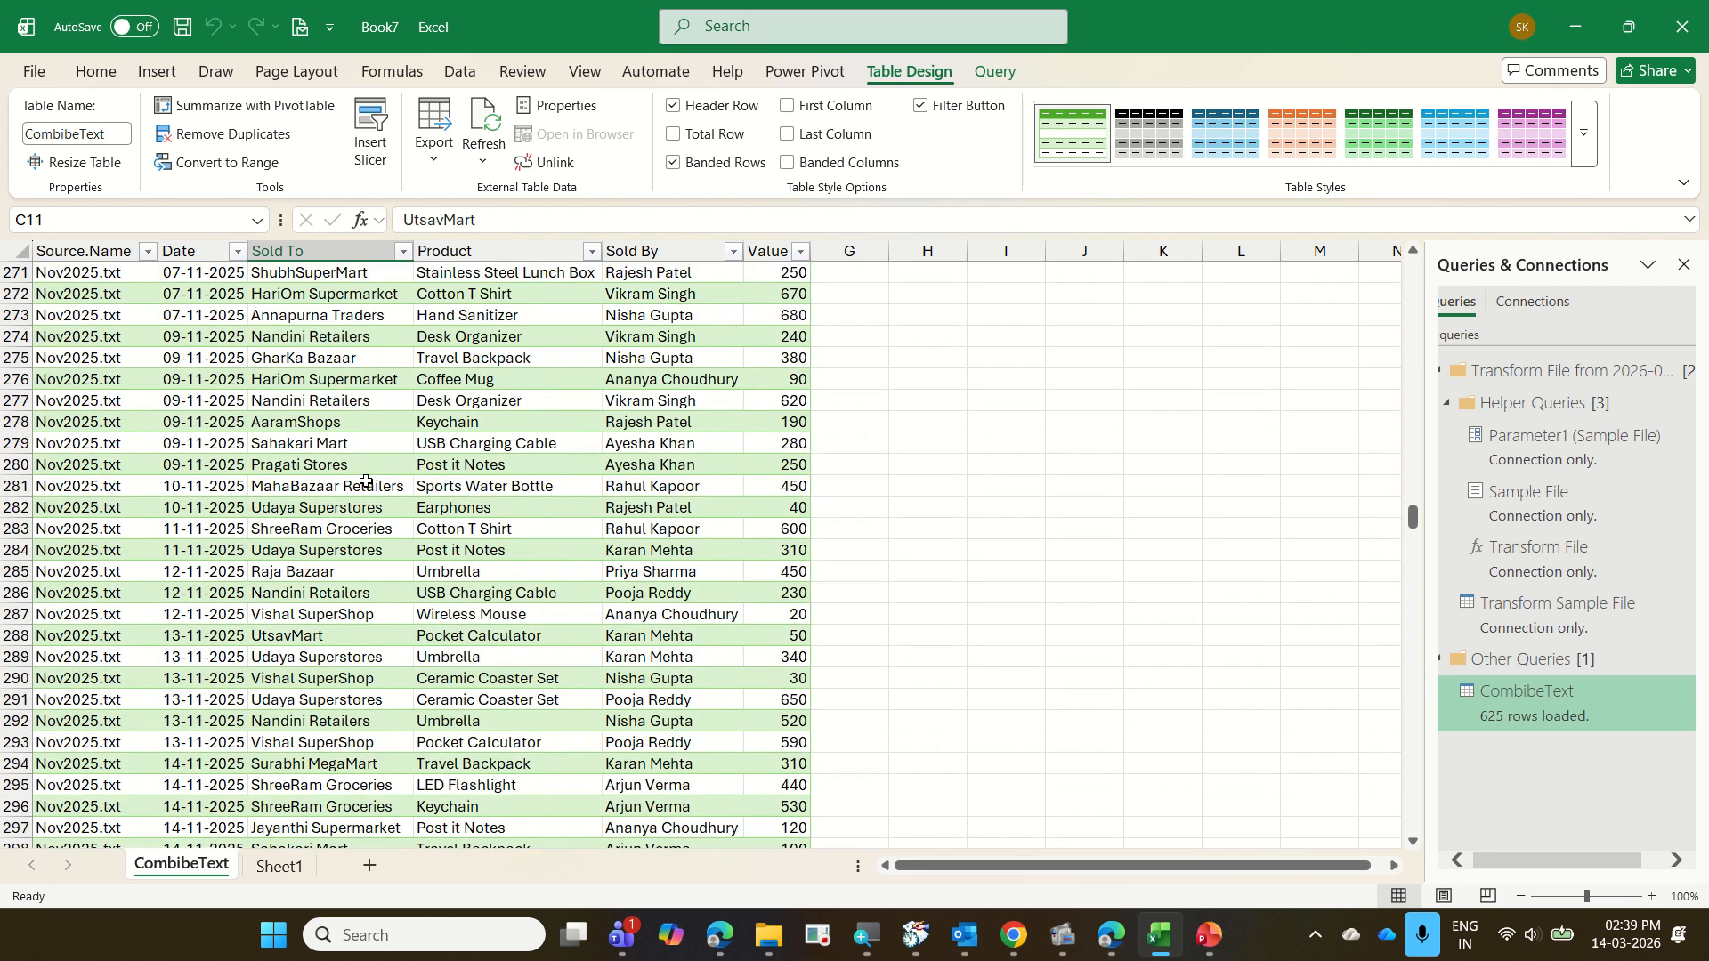
scroll(366, 482, down, 18)
scroll(366, 481, up, 13)
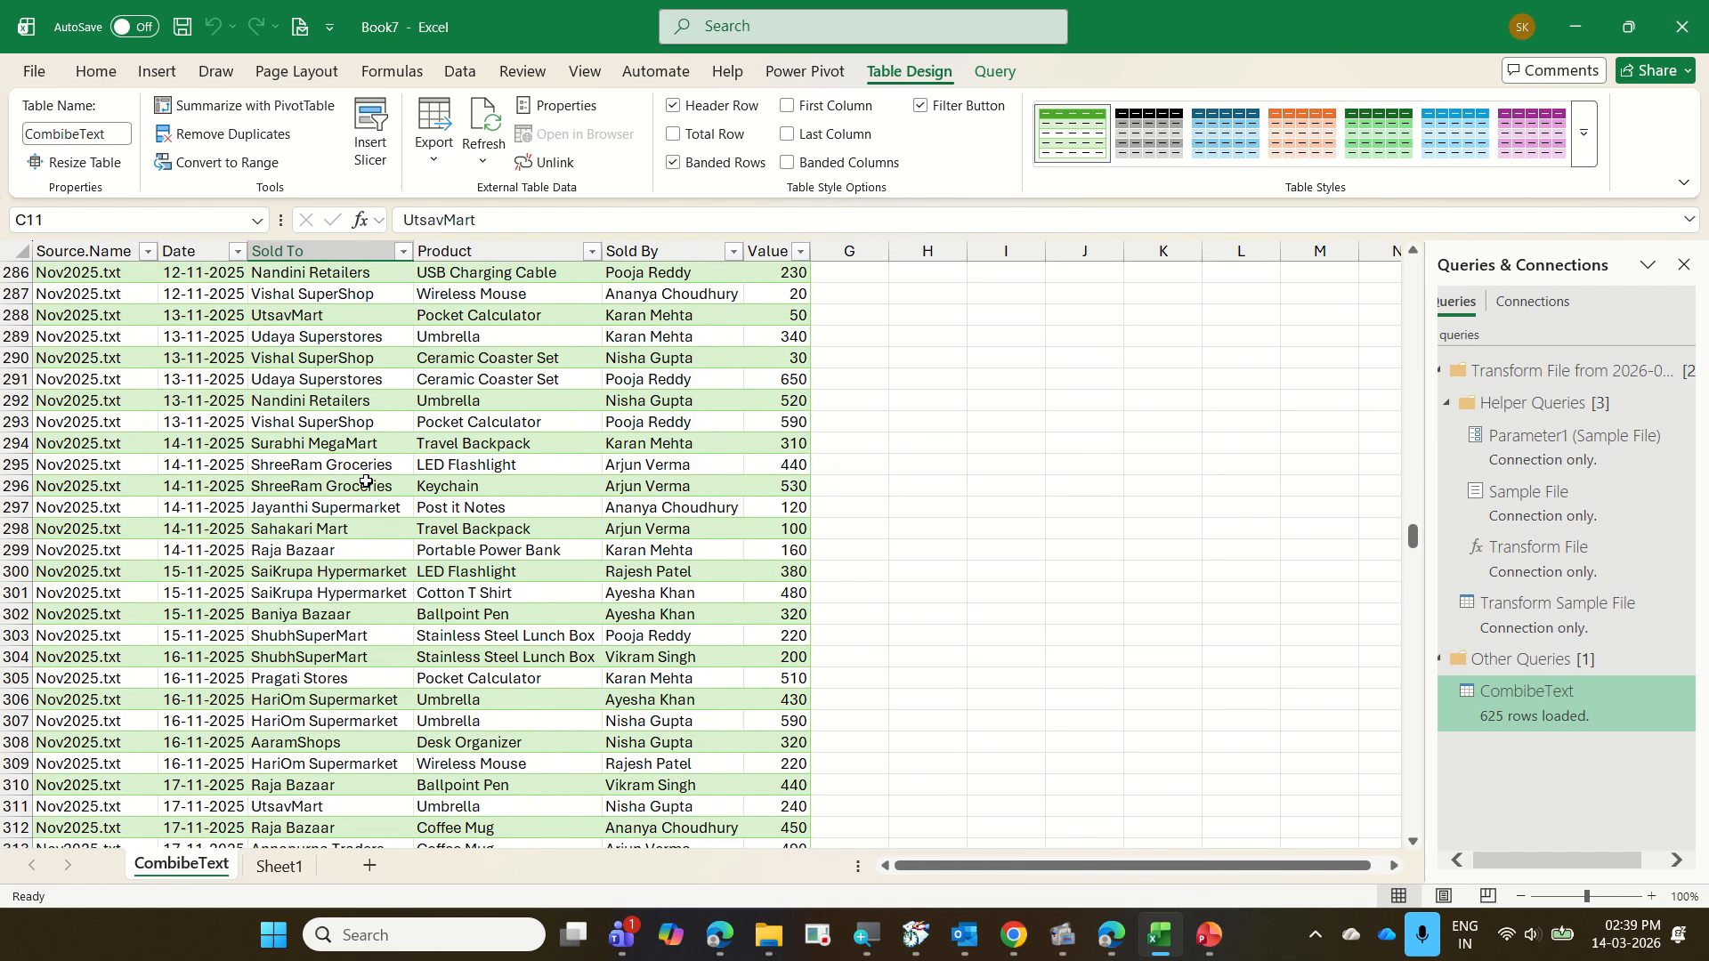
scroll(365, 482, up, 20)
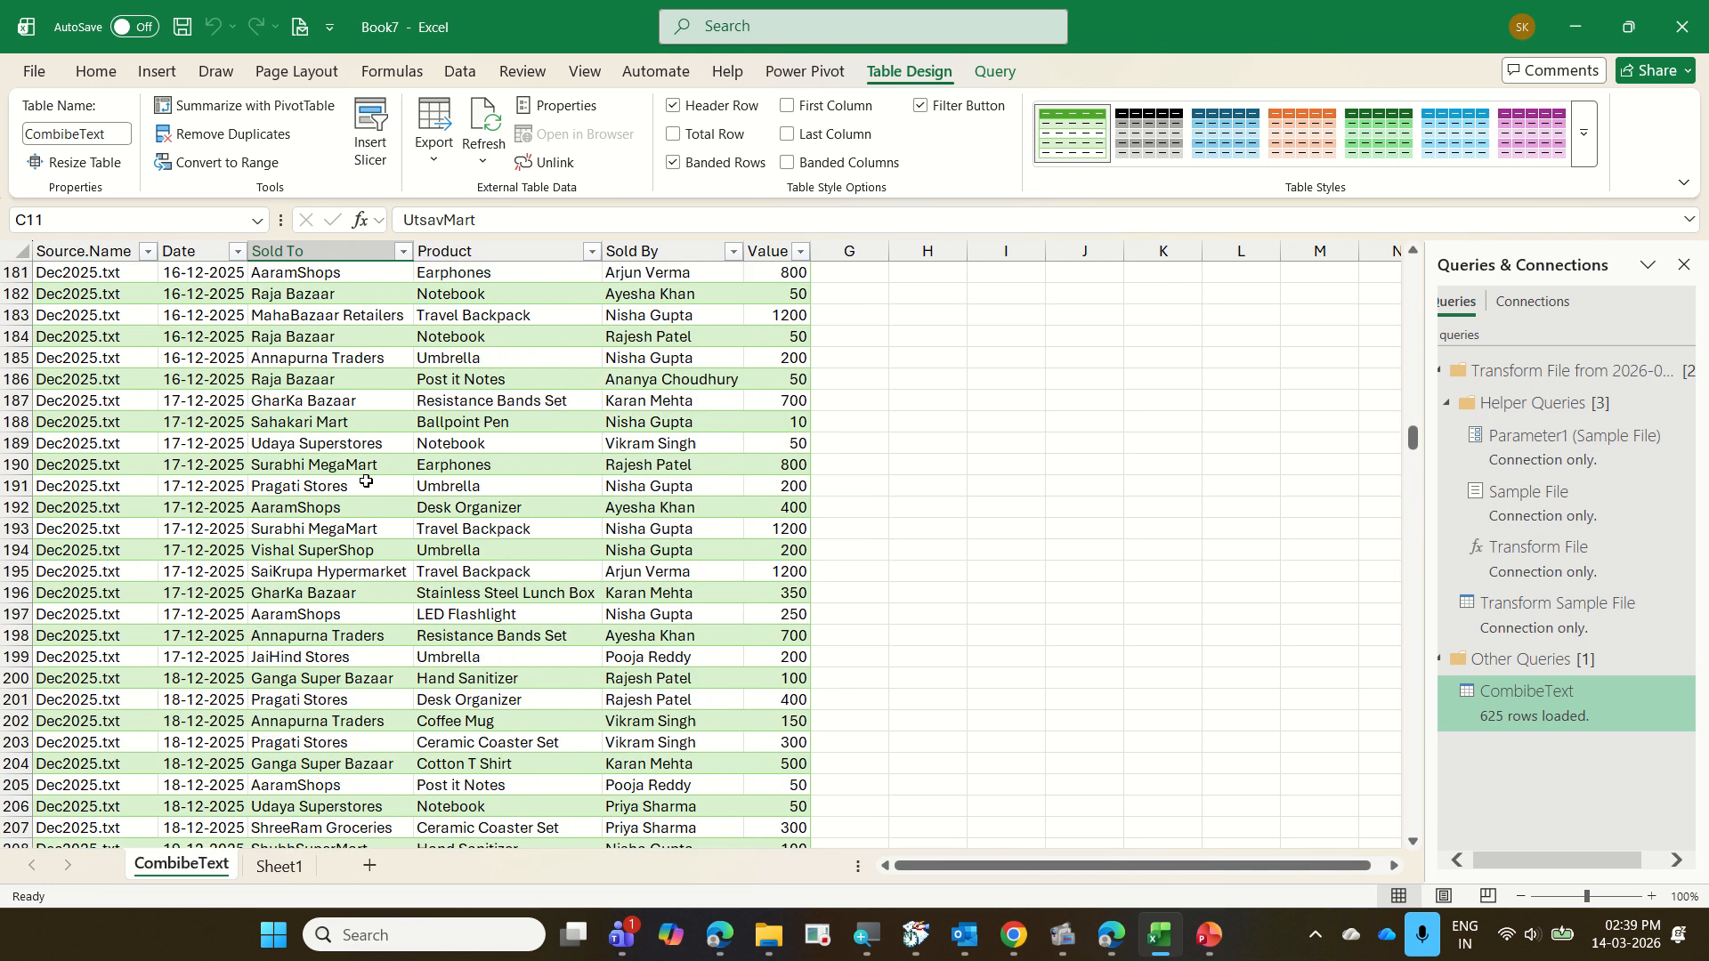
scroll(366, 481, up, 17)
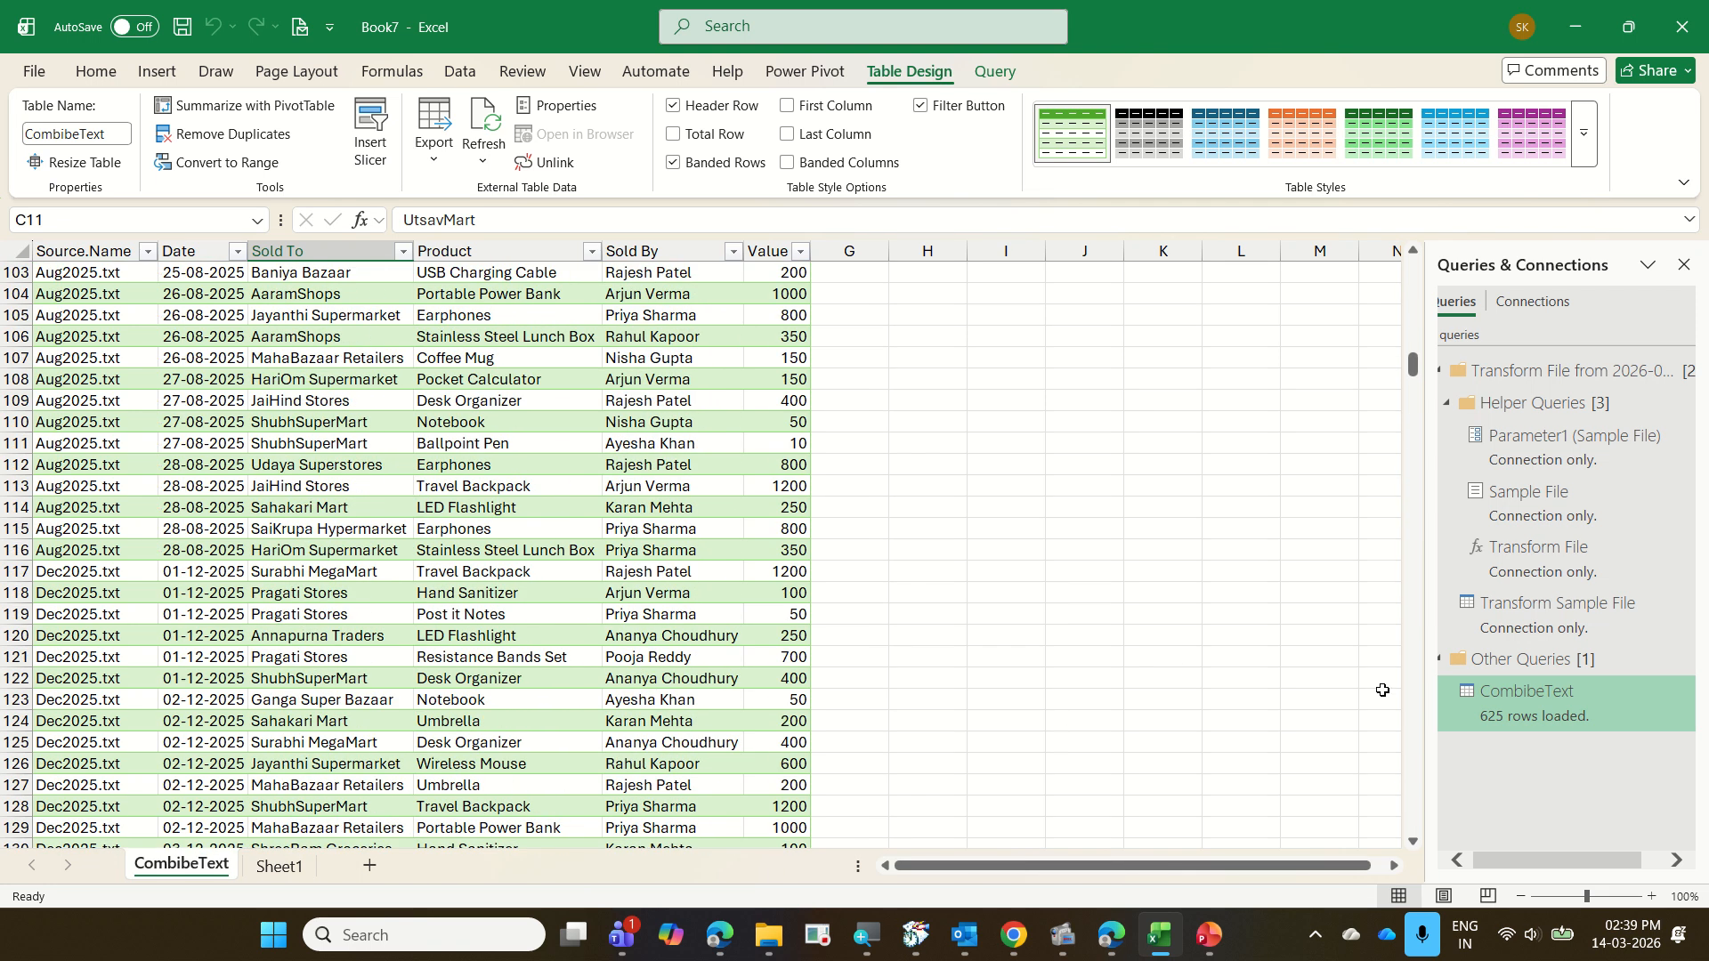
Review the import options of the CombibeText query without applying any change
right_click(1539, 700)
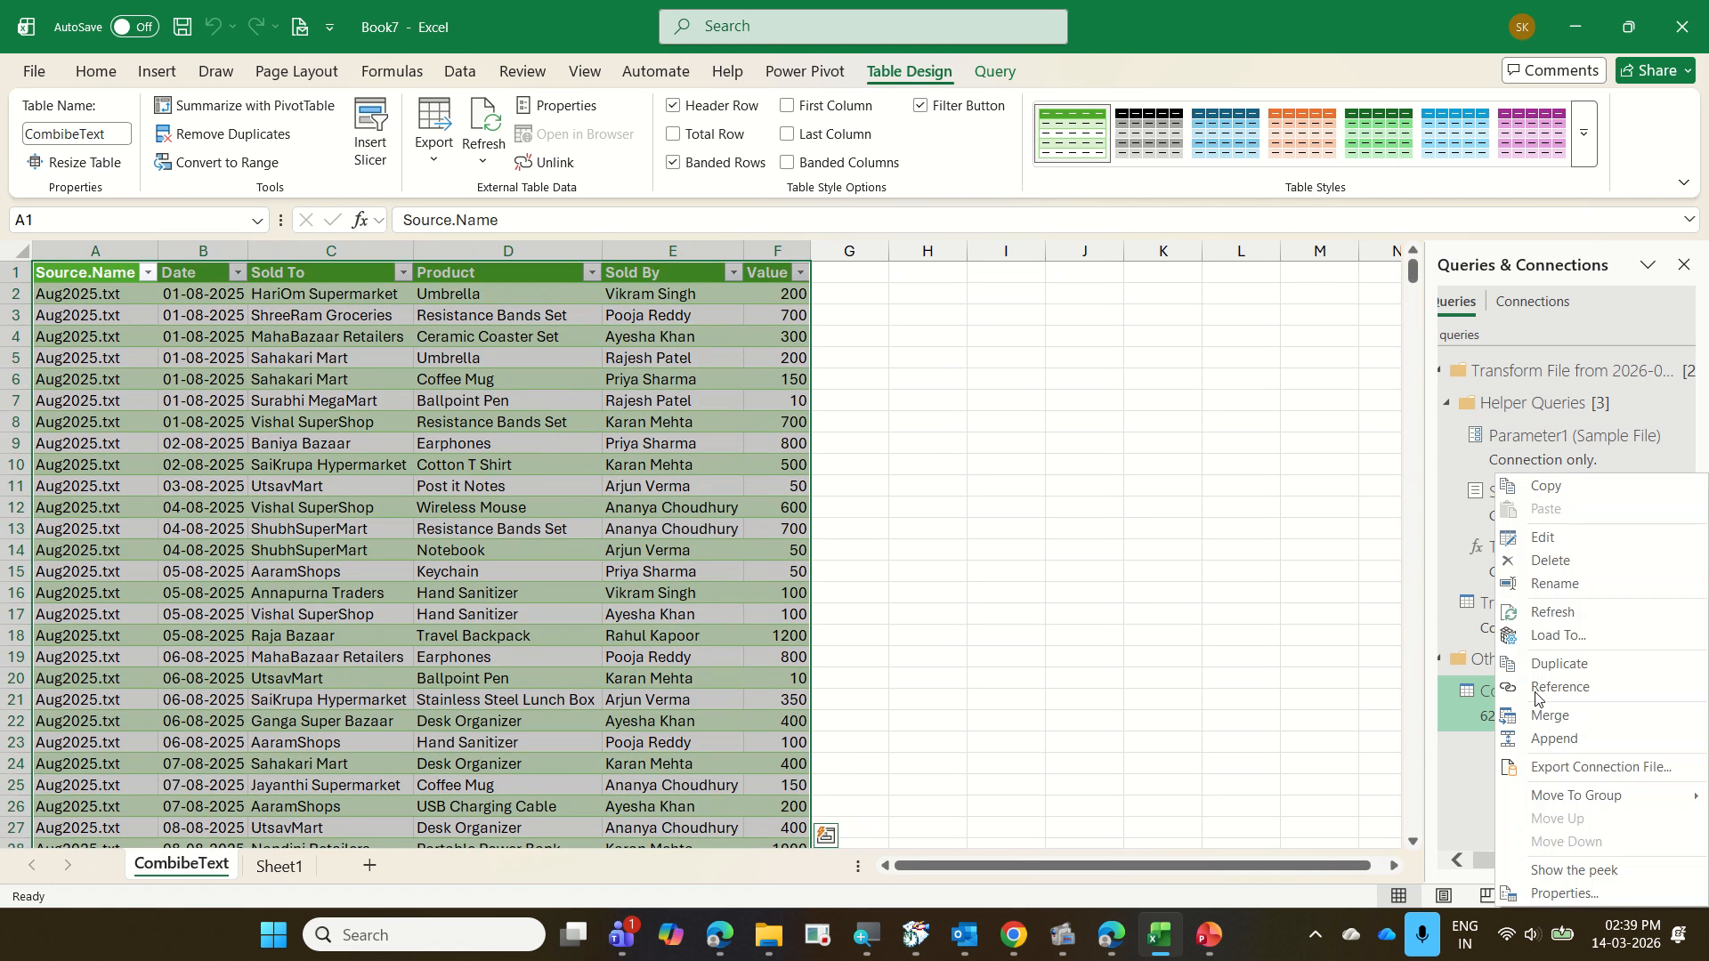
click(1557, 635)
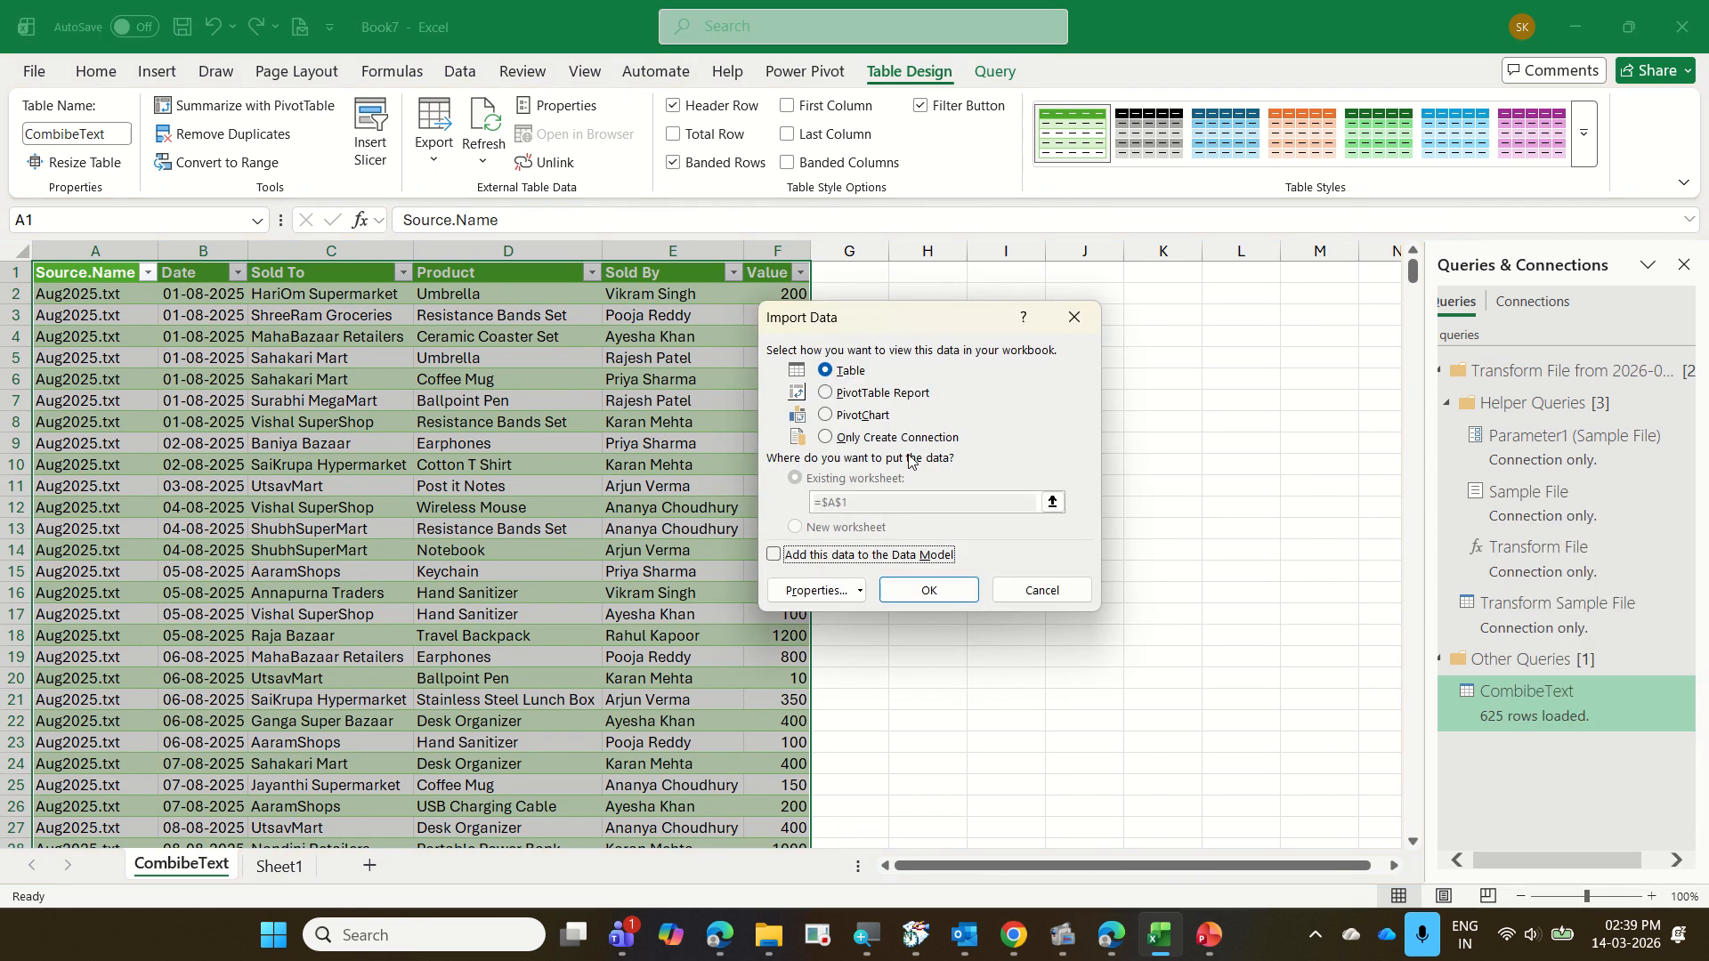
click(1032, 591)
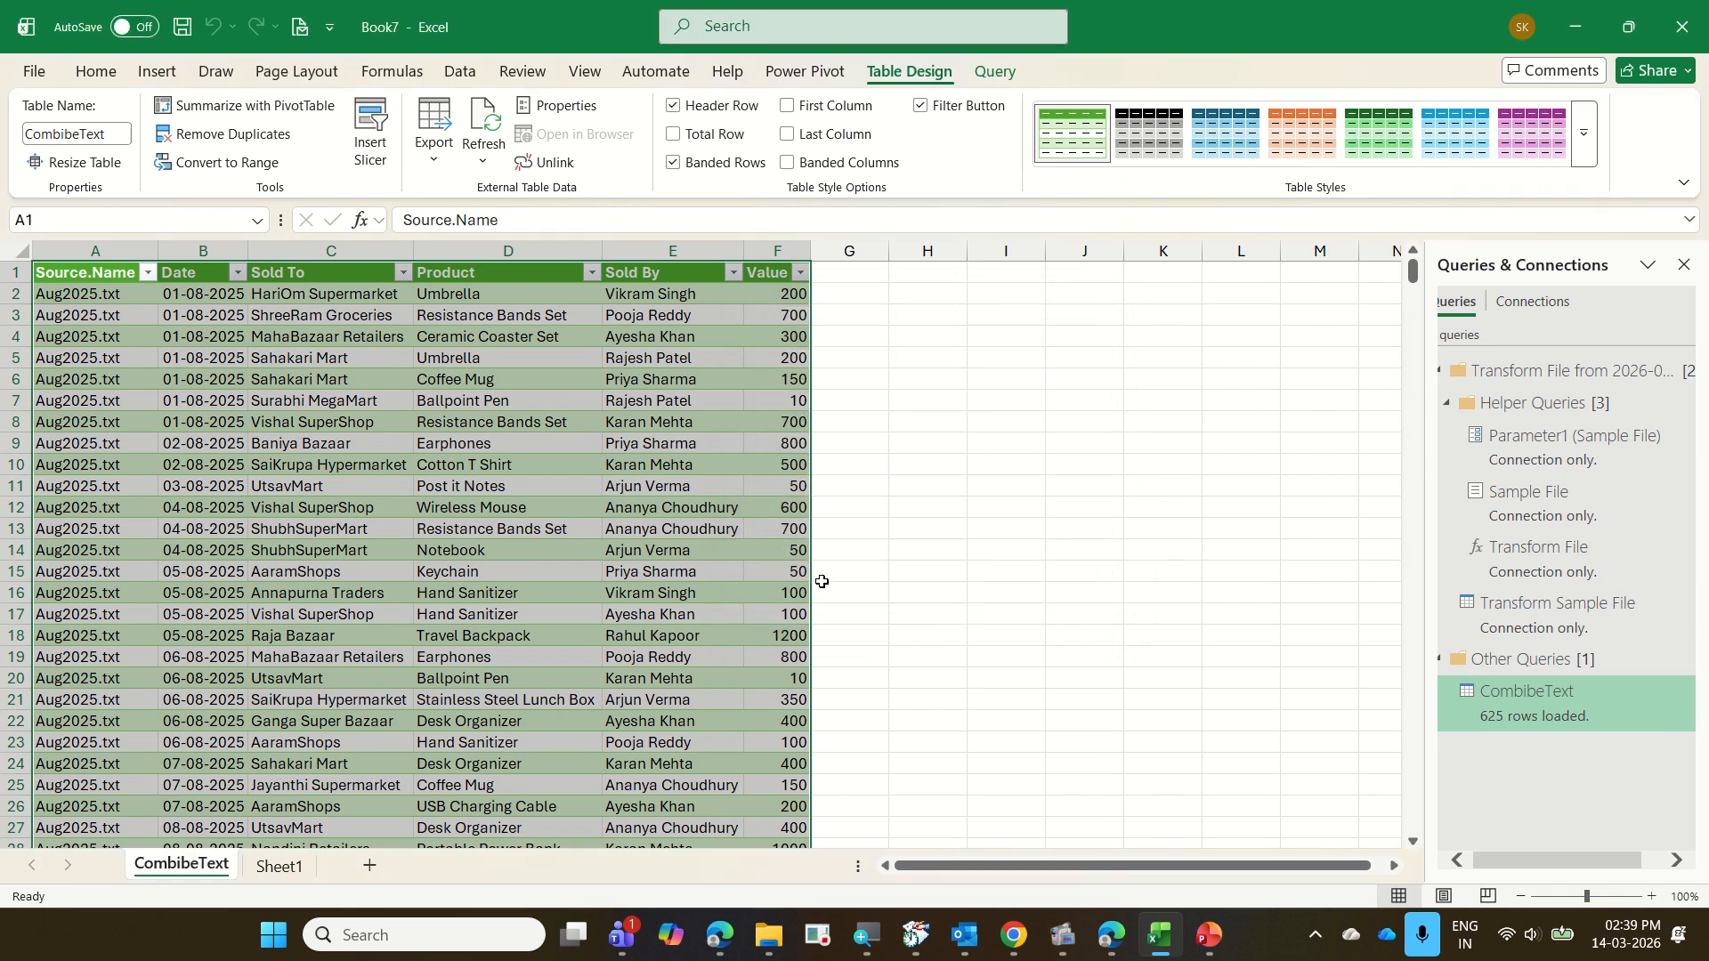
Save the workbook as 14 CombineTextFiles in the 2026-03-13 Bonfiglioli Excel folder
click(40, 78)
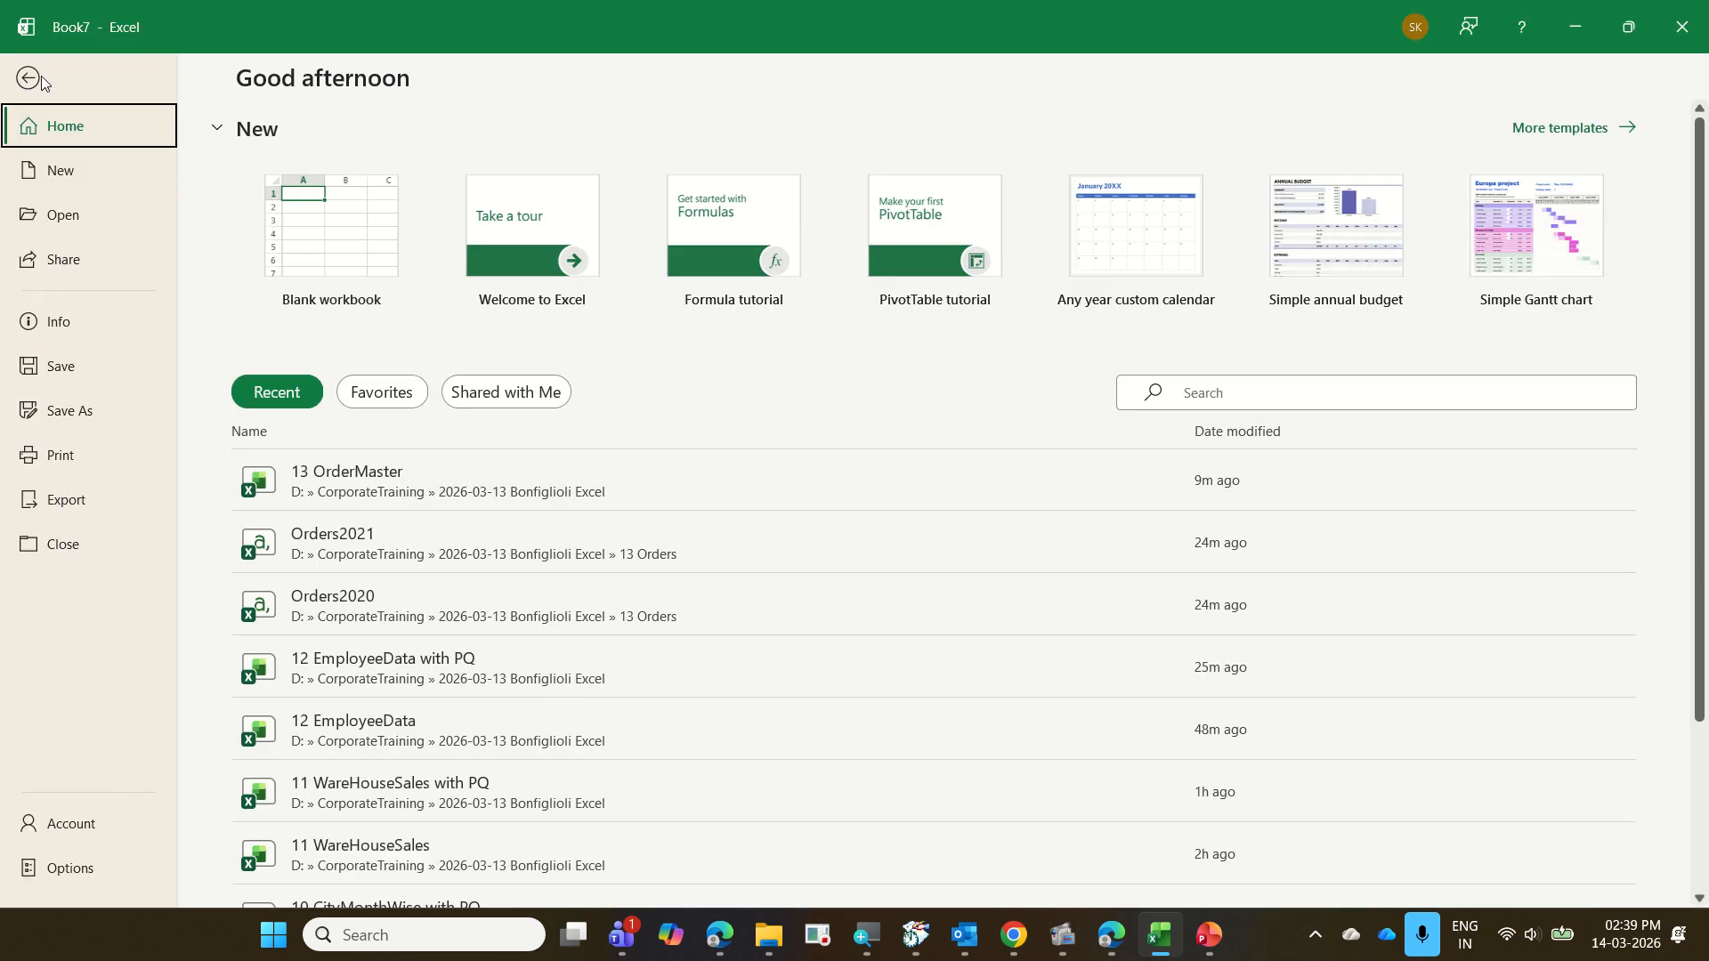
click(101, 413)
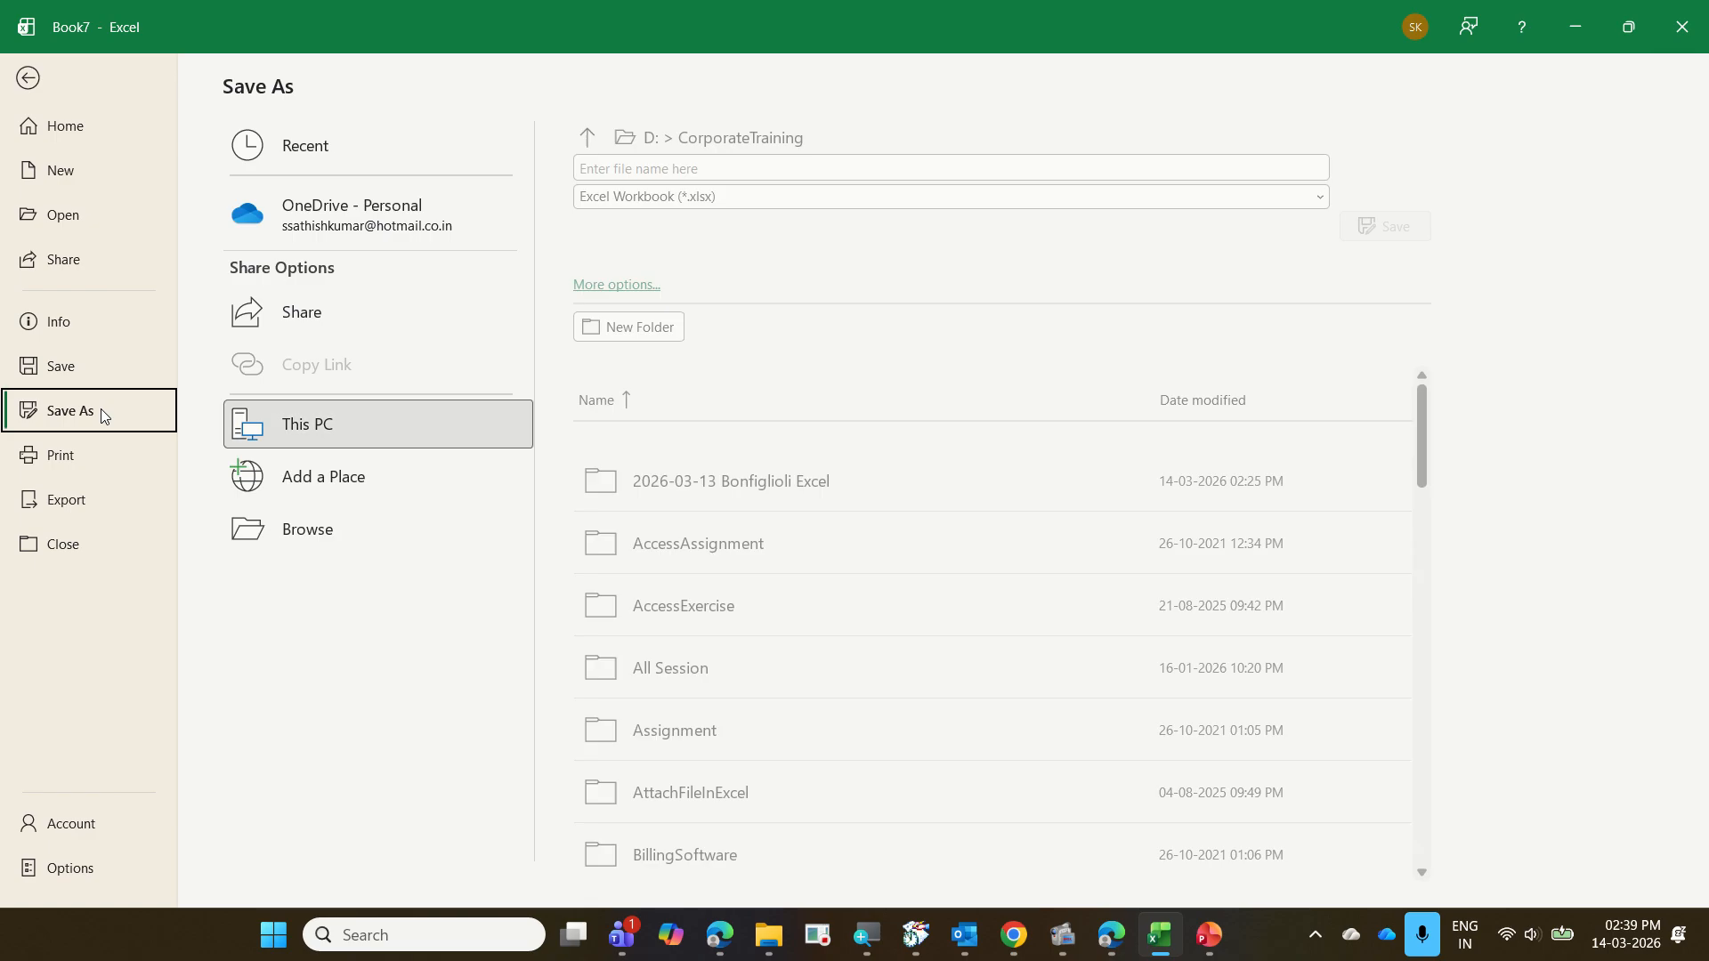
click(281, 527)
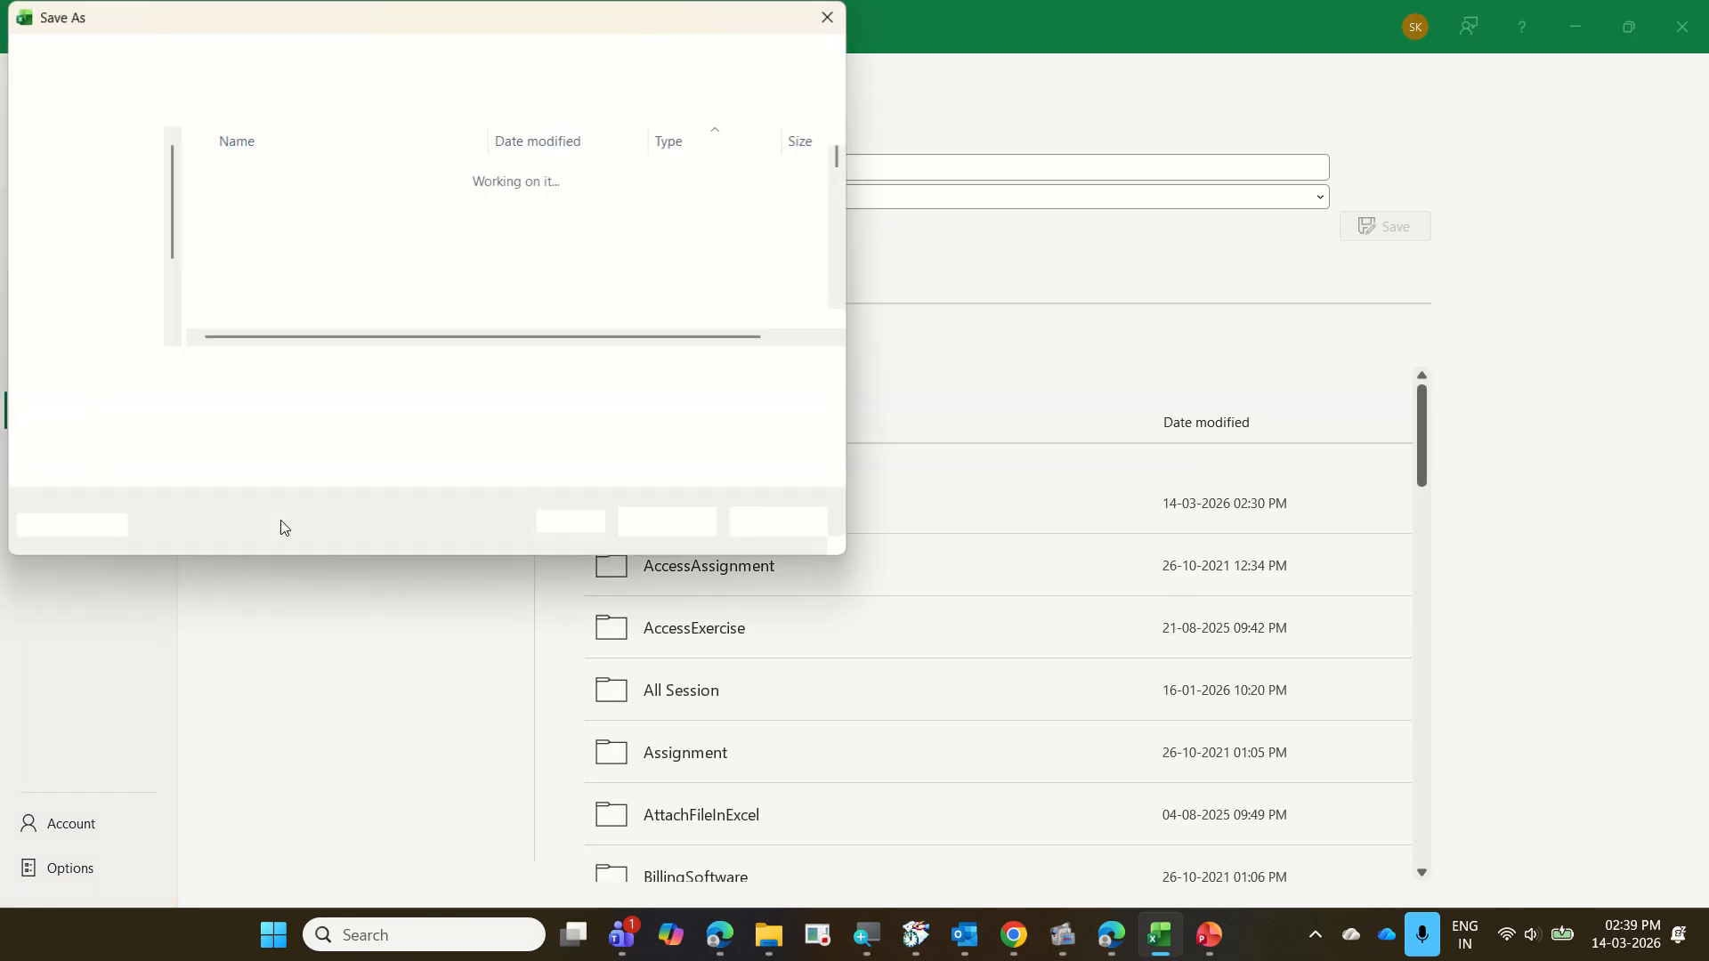
click(350, 175)
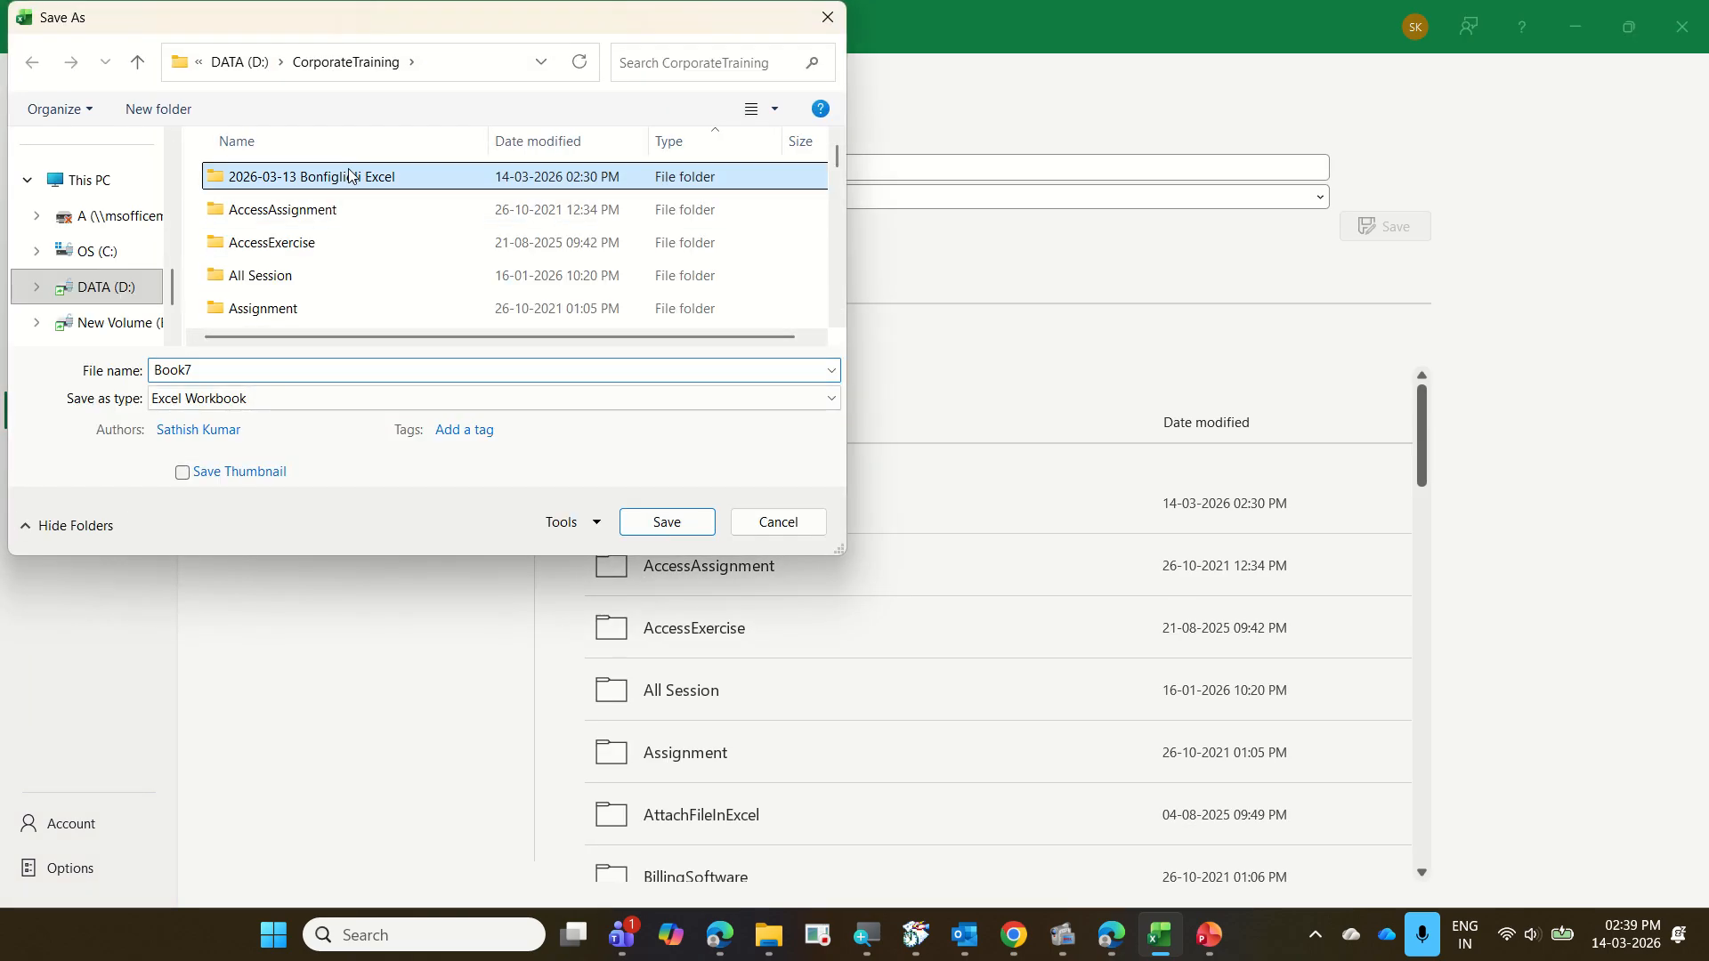
double_click(350, 175)
scroll(338, 260, down, 3)
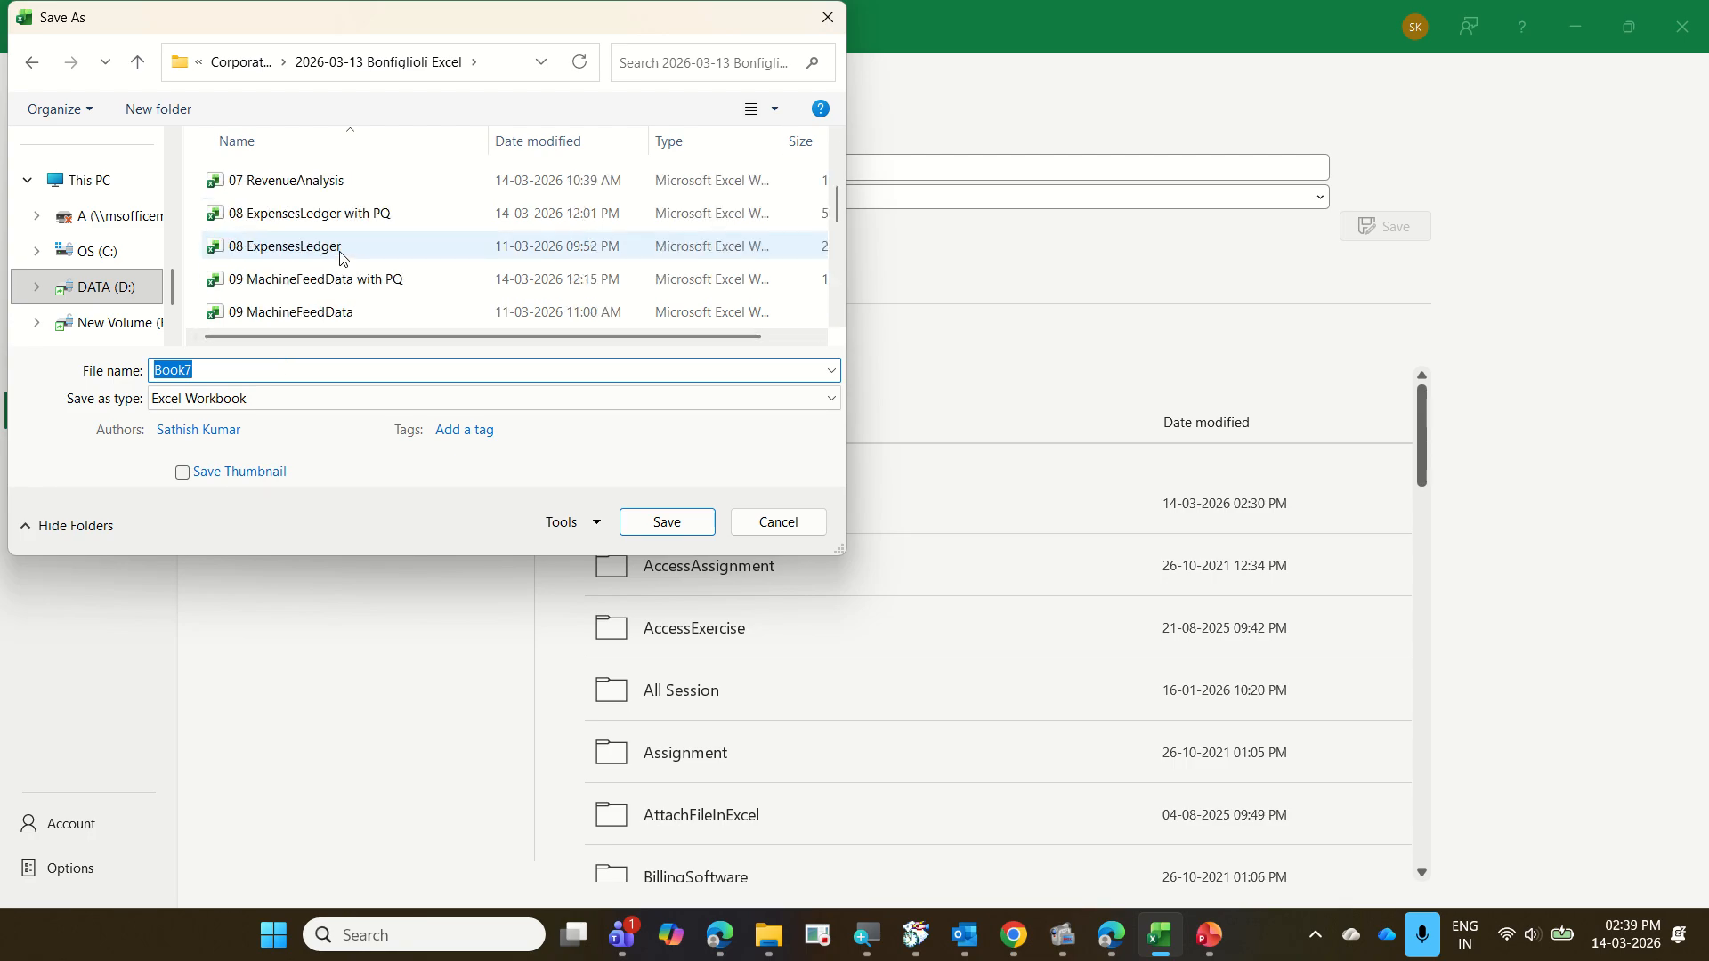
scroll(342, 258, up, 3)
text(14)
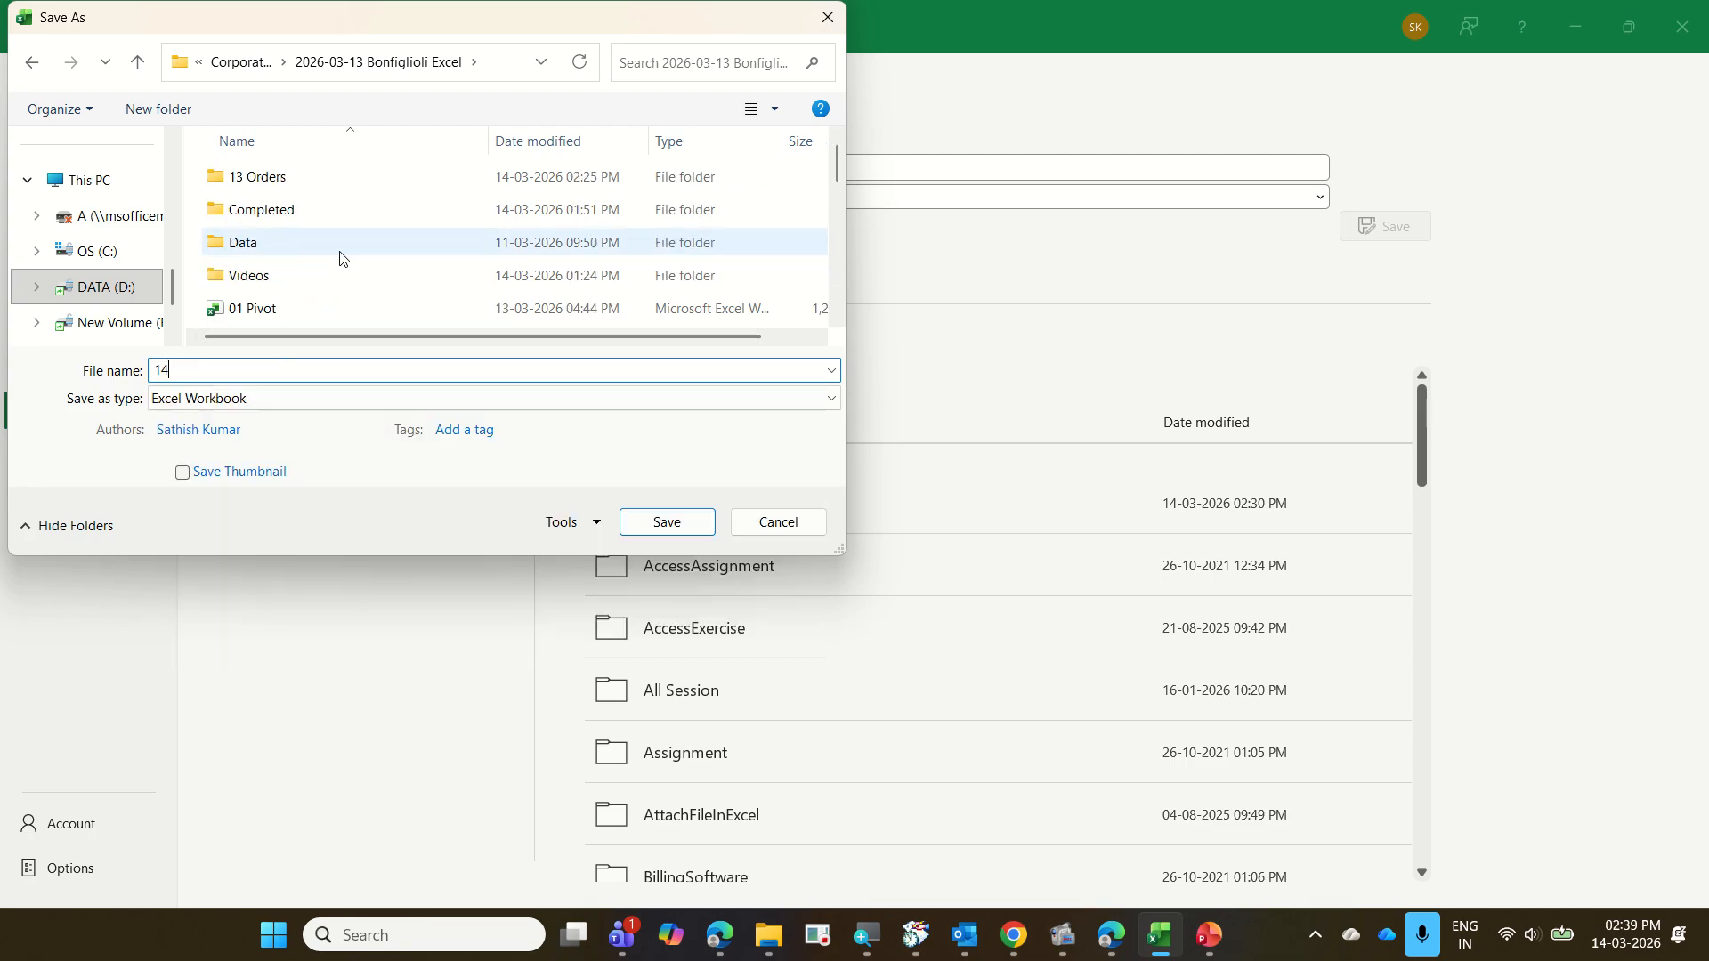
text( Combine)
text(Text)
text(Text)
key(Escape)
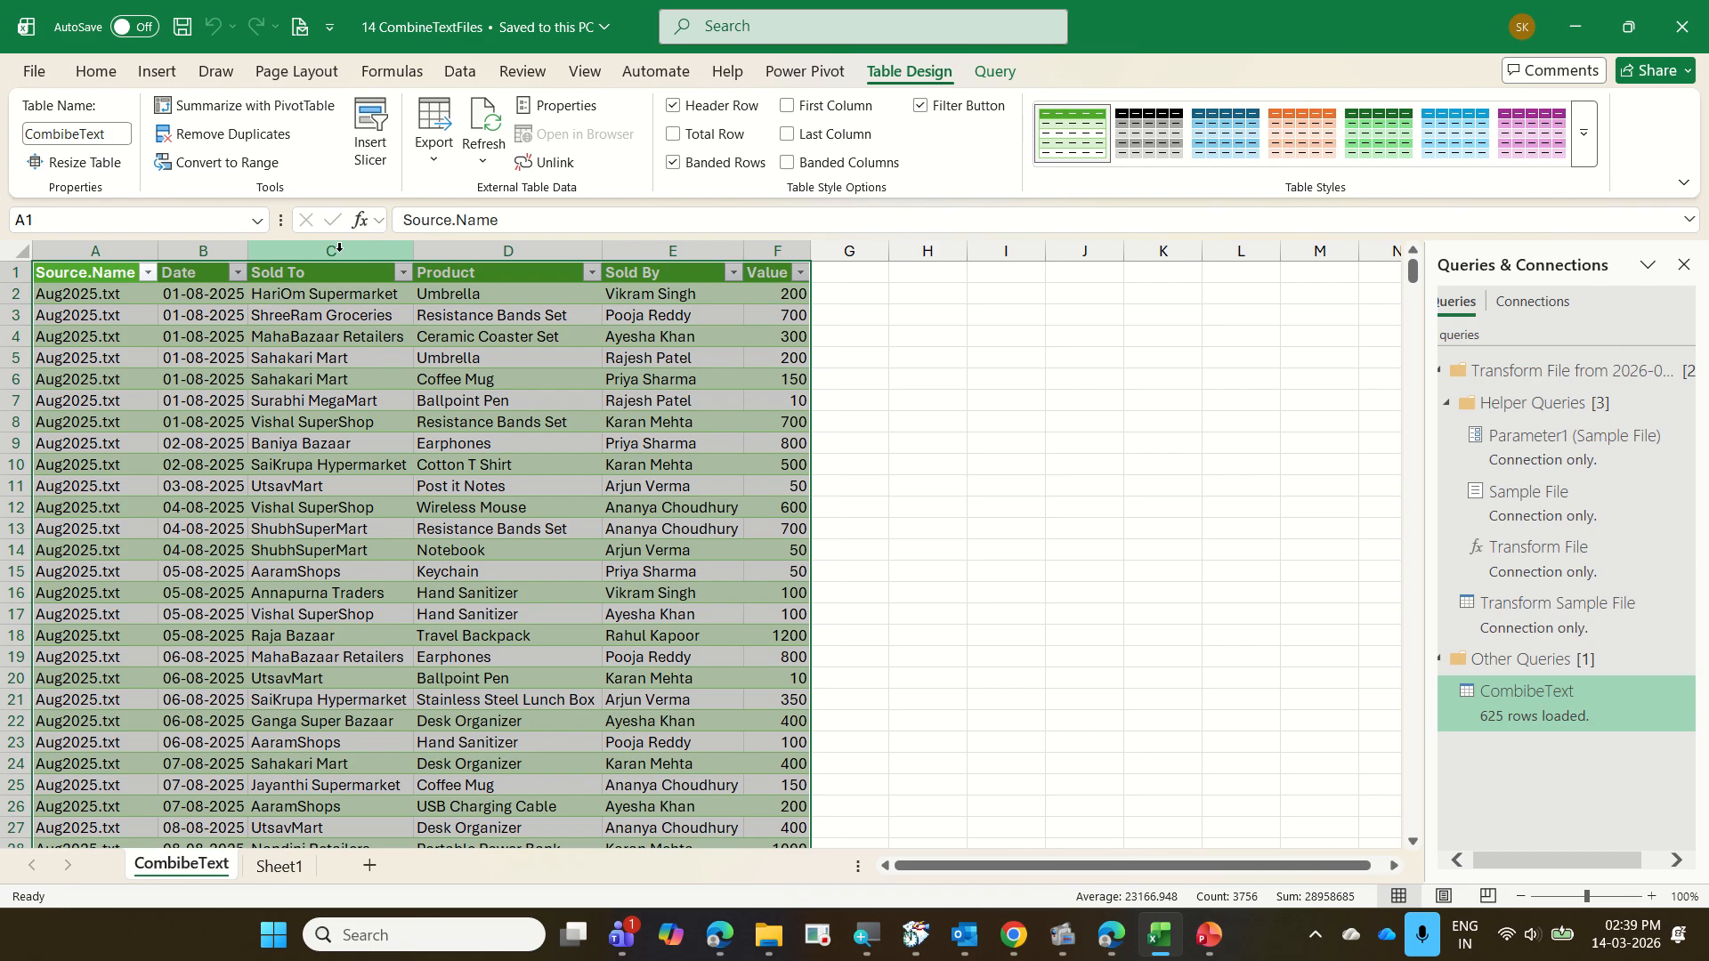
Close the 14 CombineTextFiles workbook and open 15 PartsSalesTracker from the 2026-03-13 Bonfiglioli Excel folder in File Explorer
key(ctrl+w)
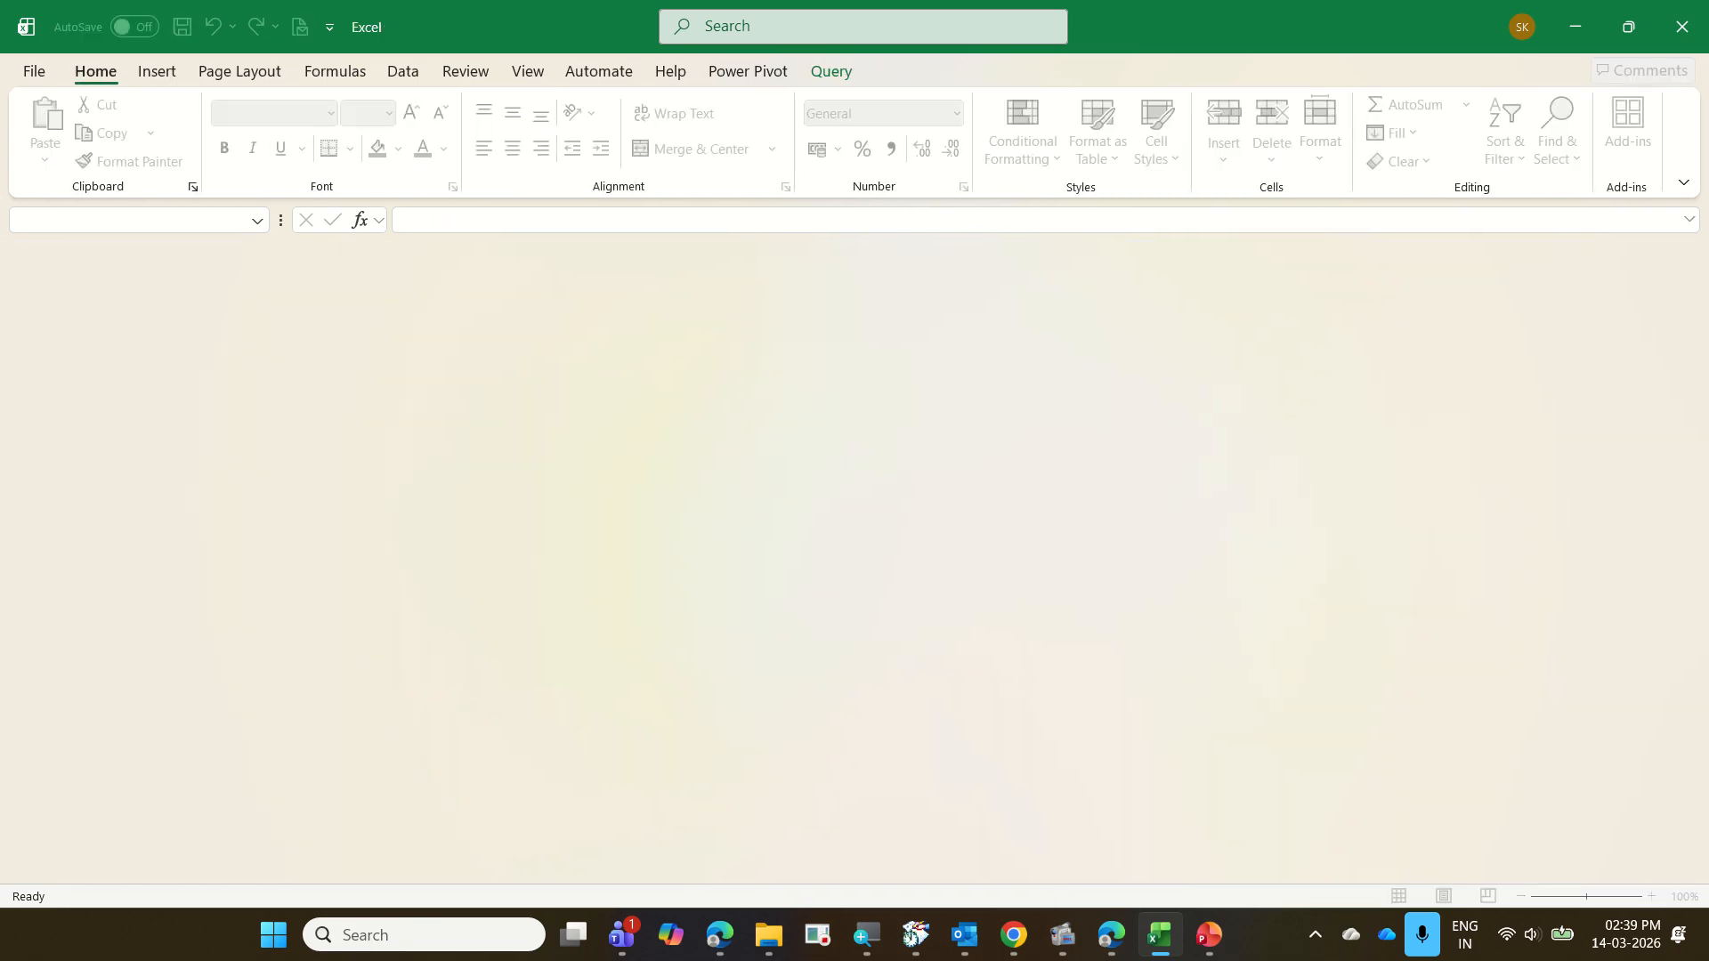
mouse_move(770, 934)
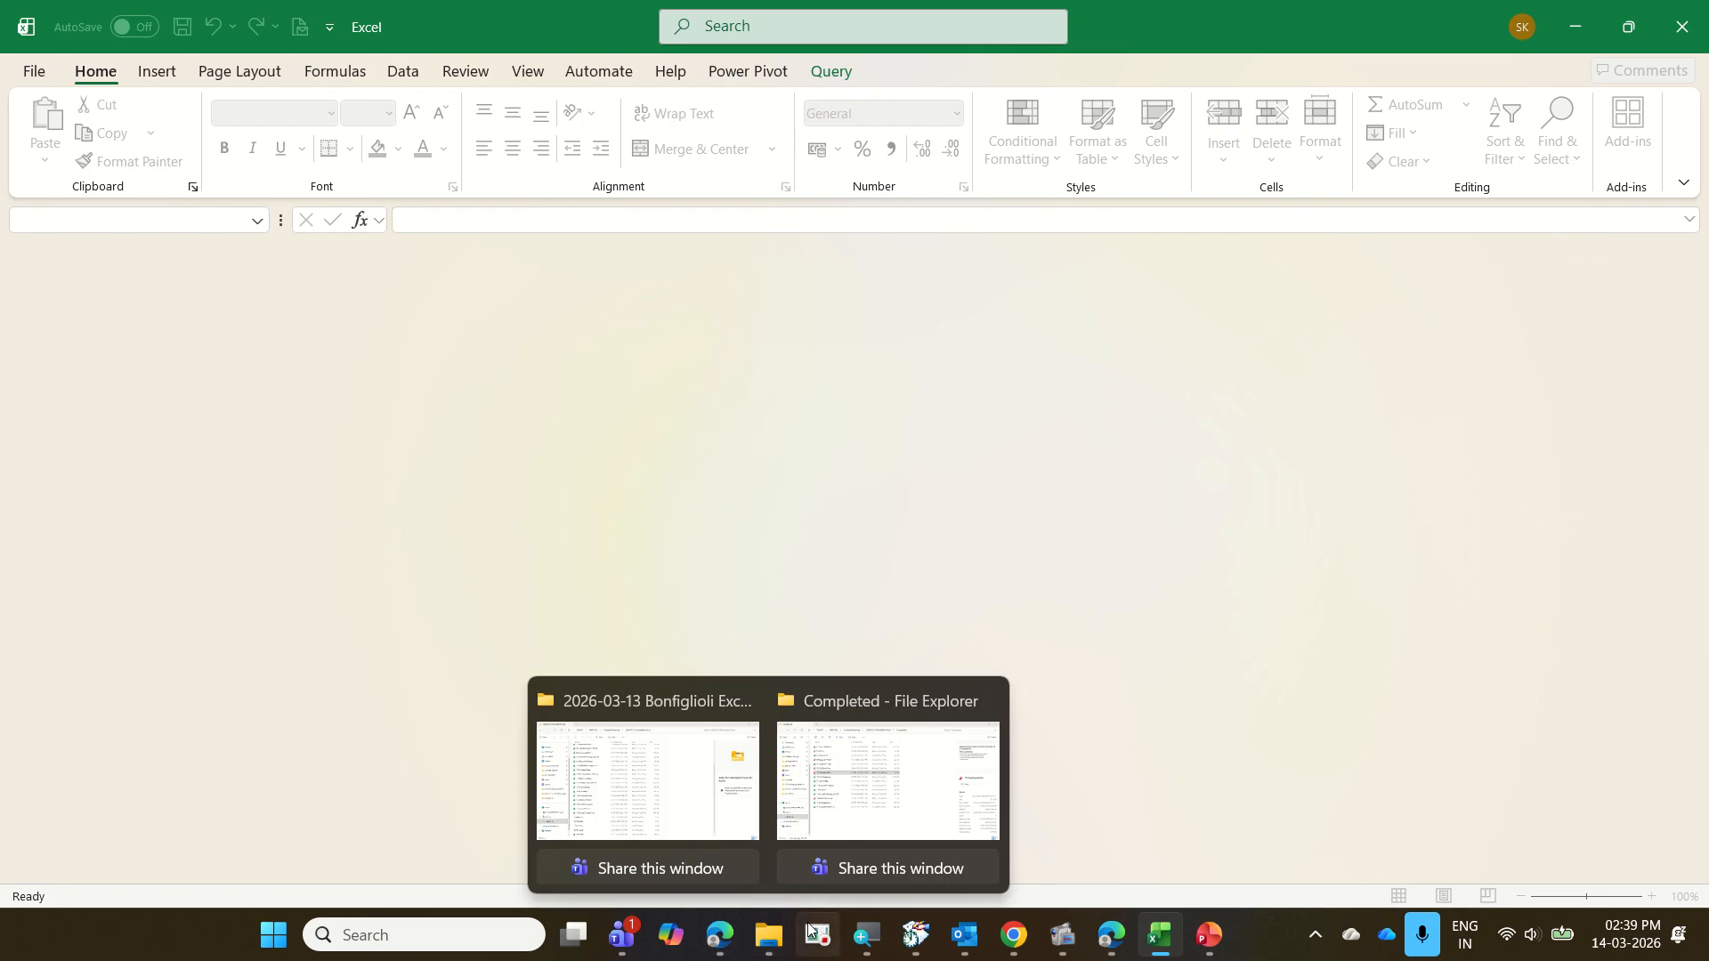
click(641, 805)
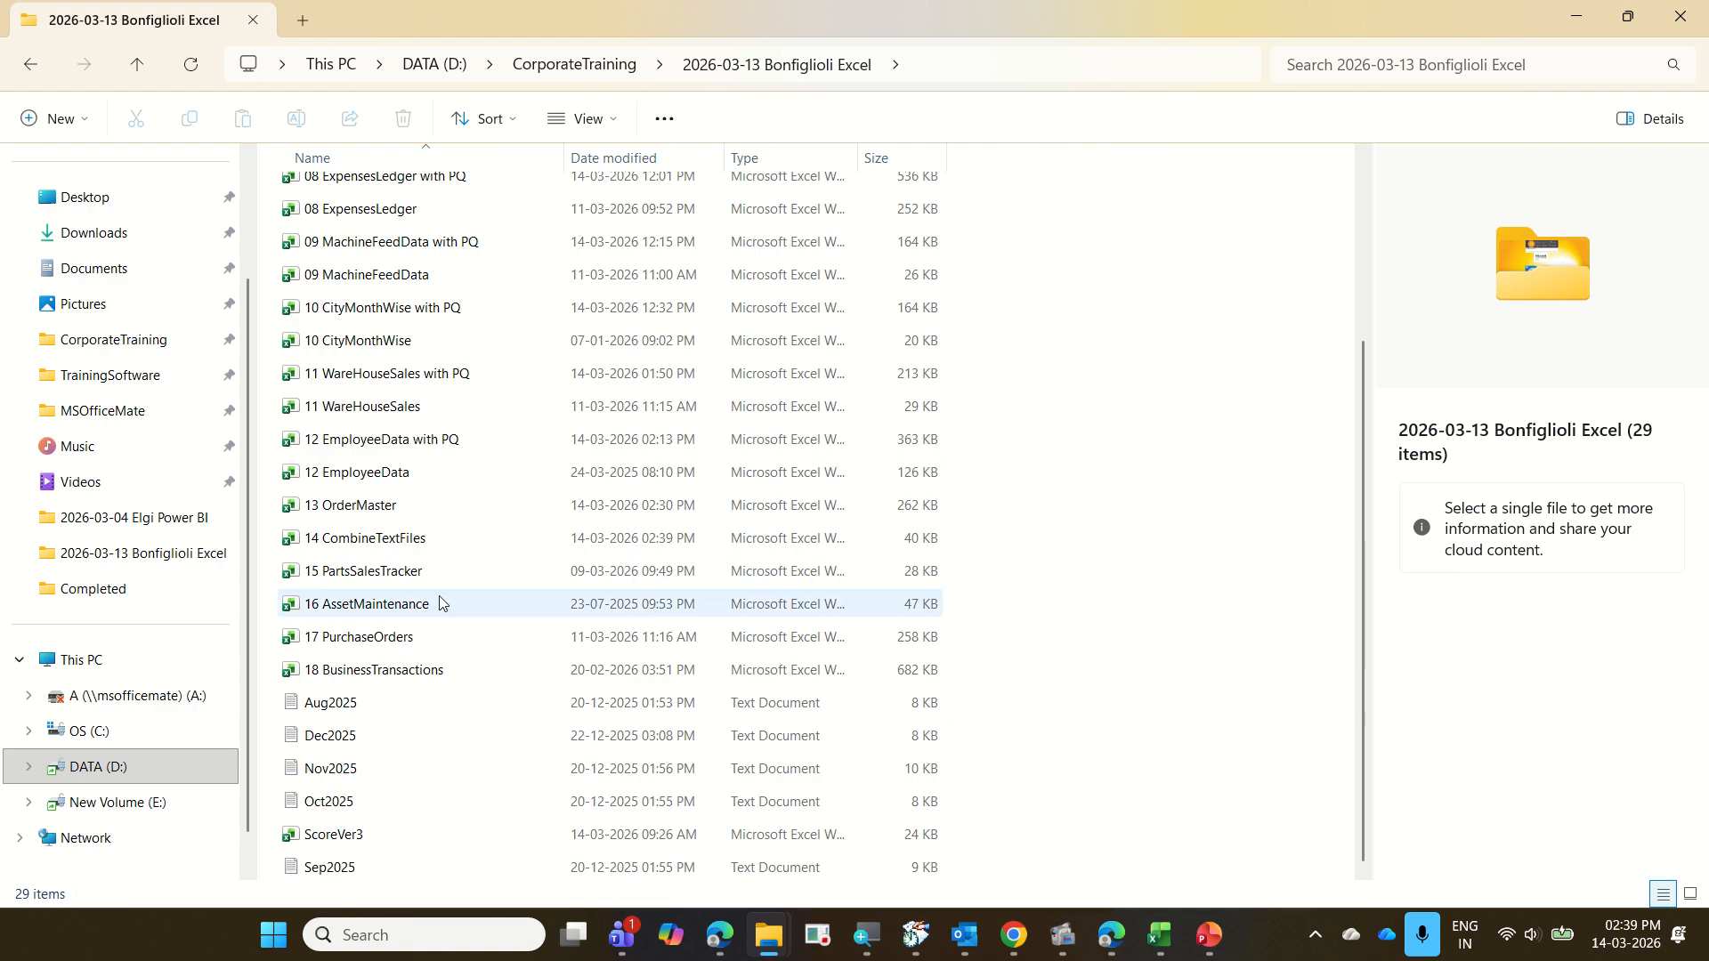
click(409, 580)
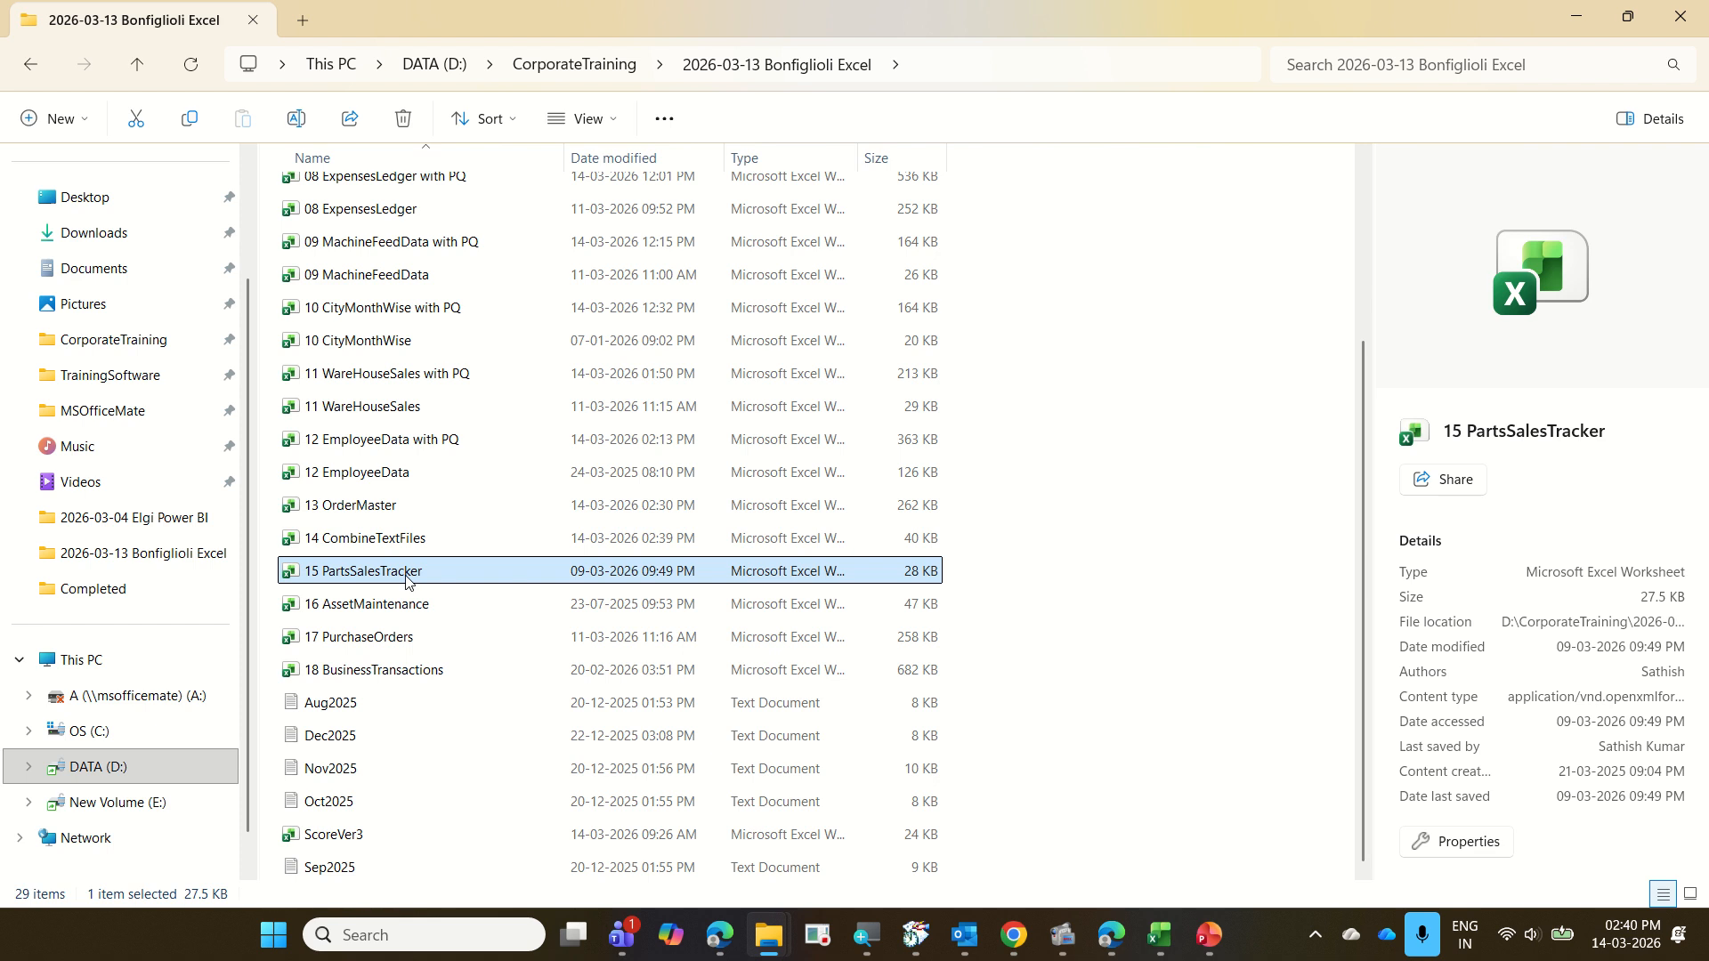
double_click(407, 577)
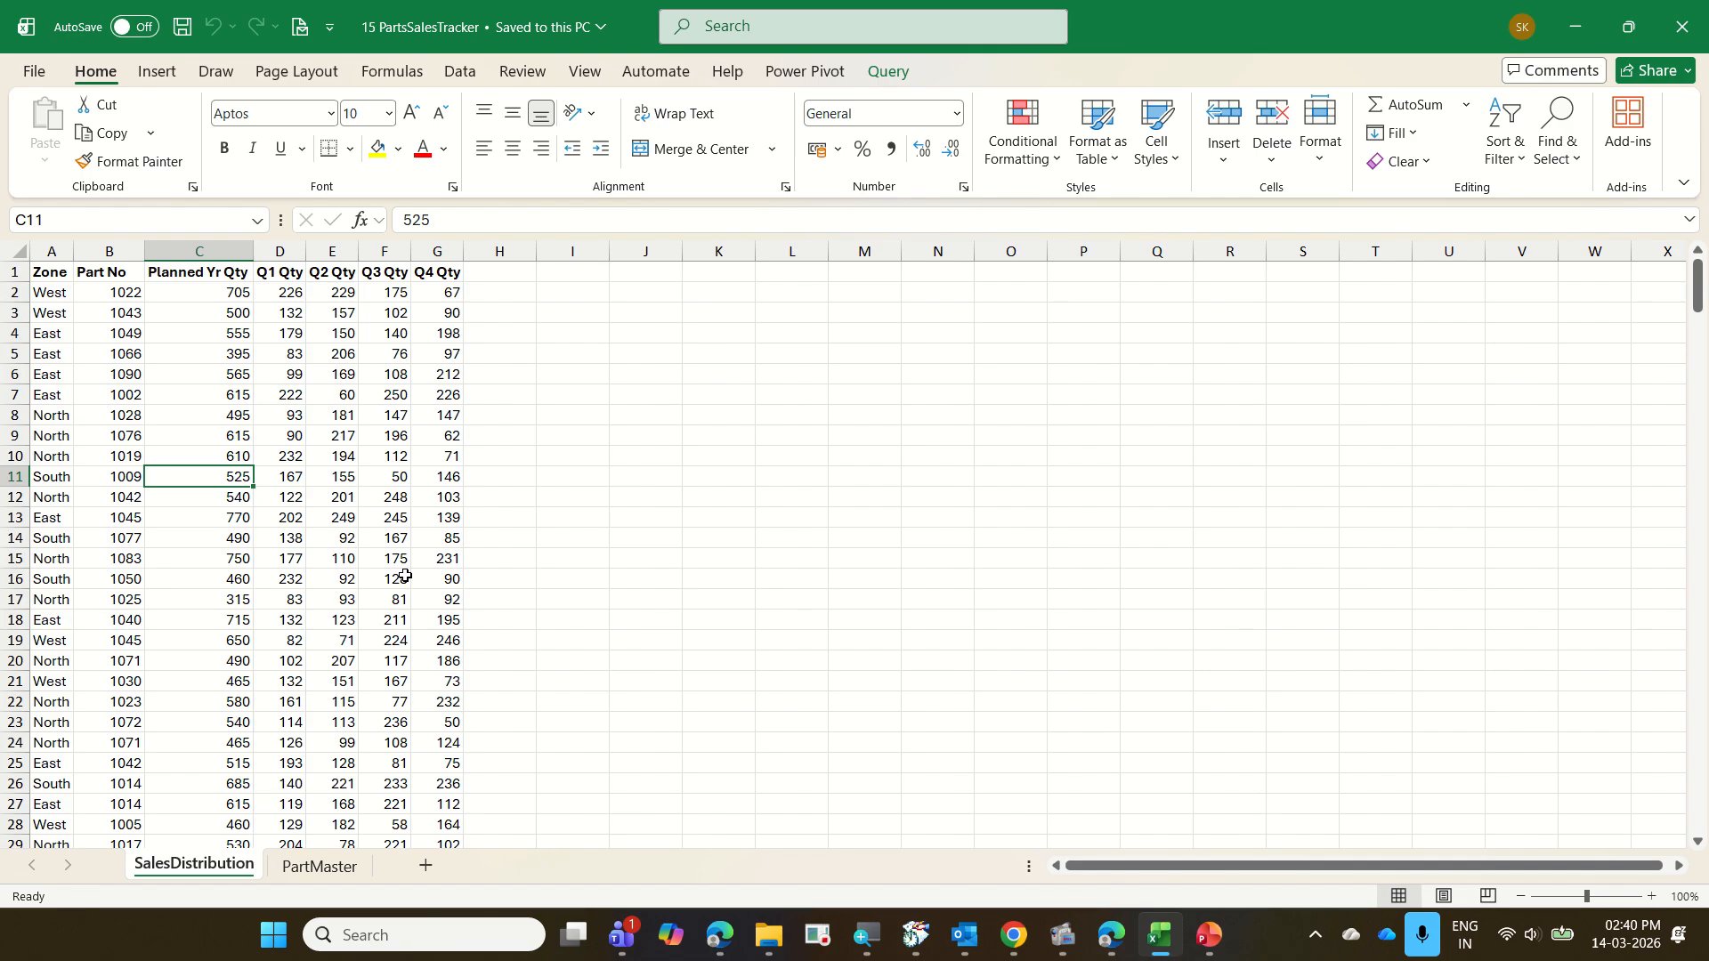
Examine the PartMaster sheet's column headings from Part No through Rate
key(ctrl+Page_Down)
key(Left)
key(Left)
key(Left)
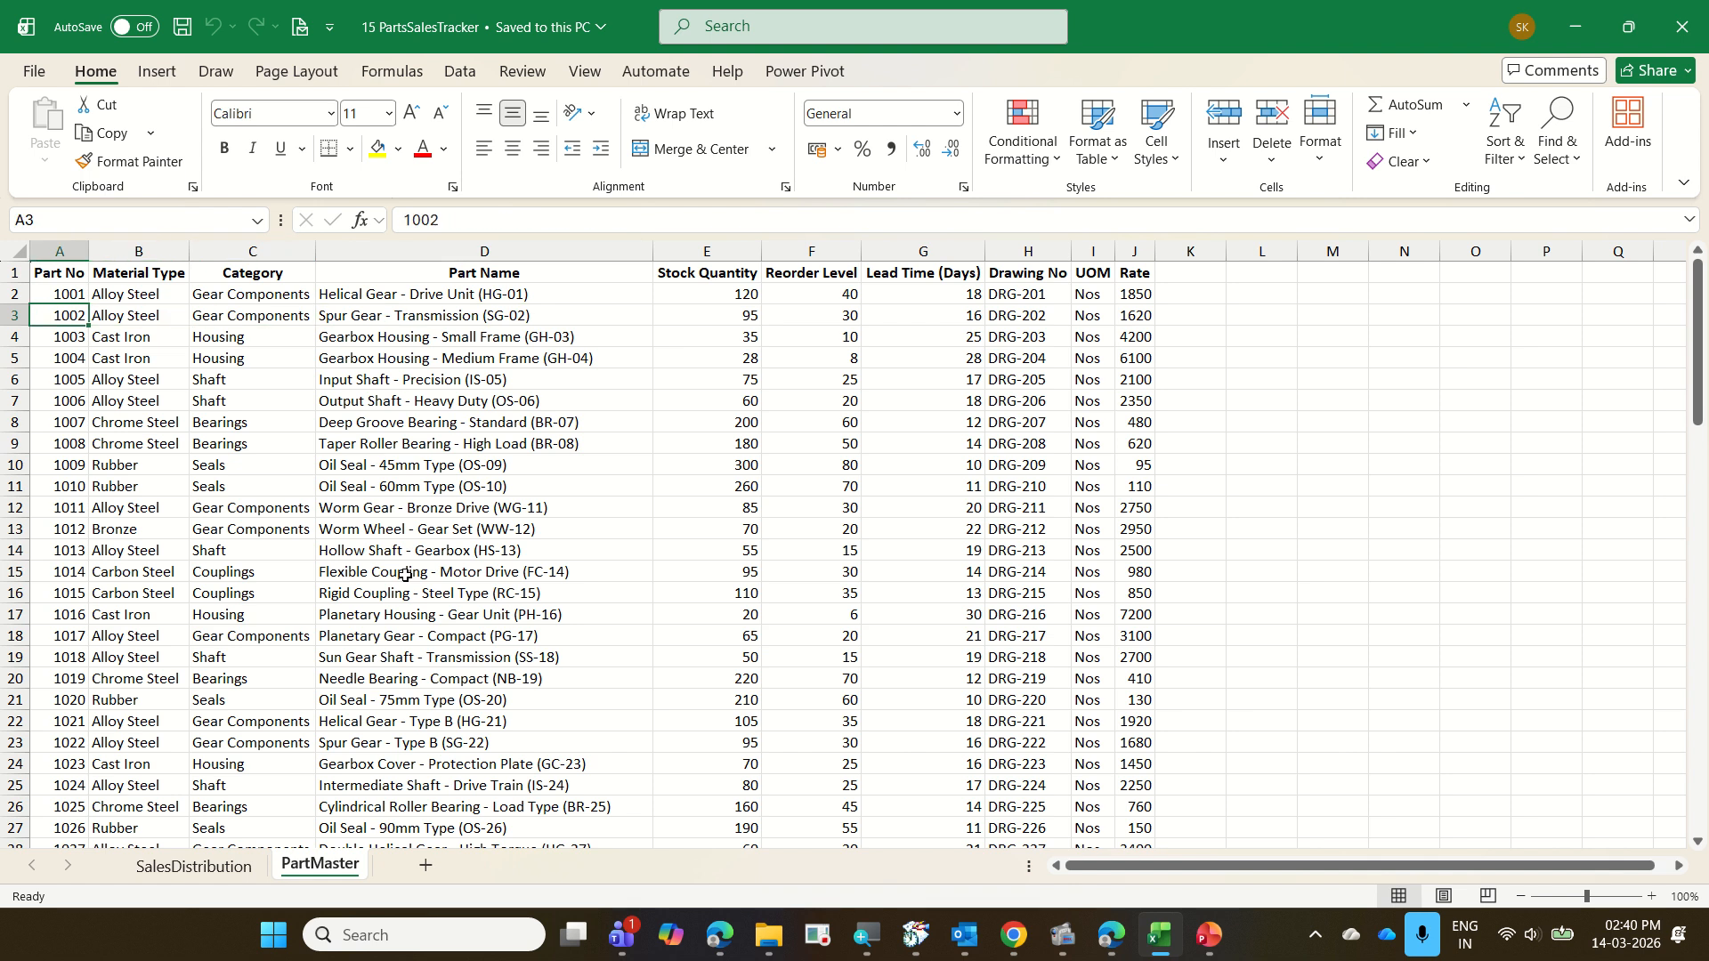
key(Up)
key(Up)
key(Right)
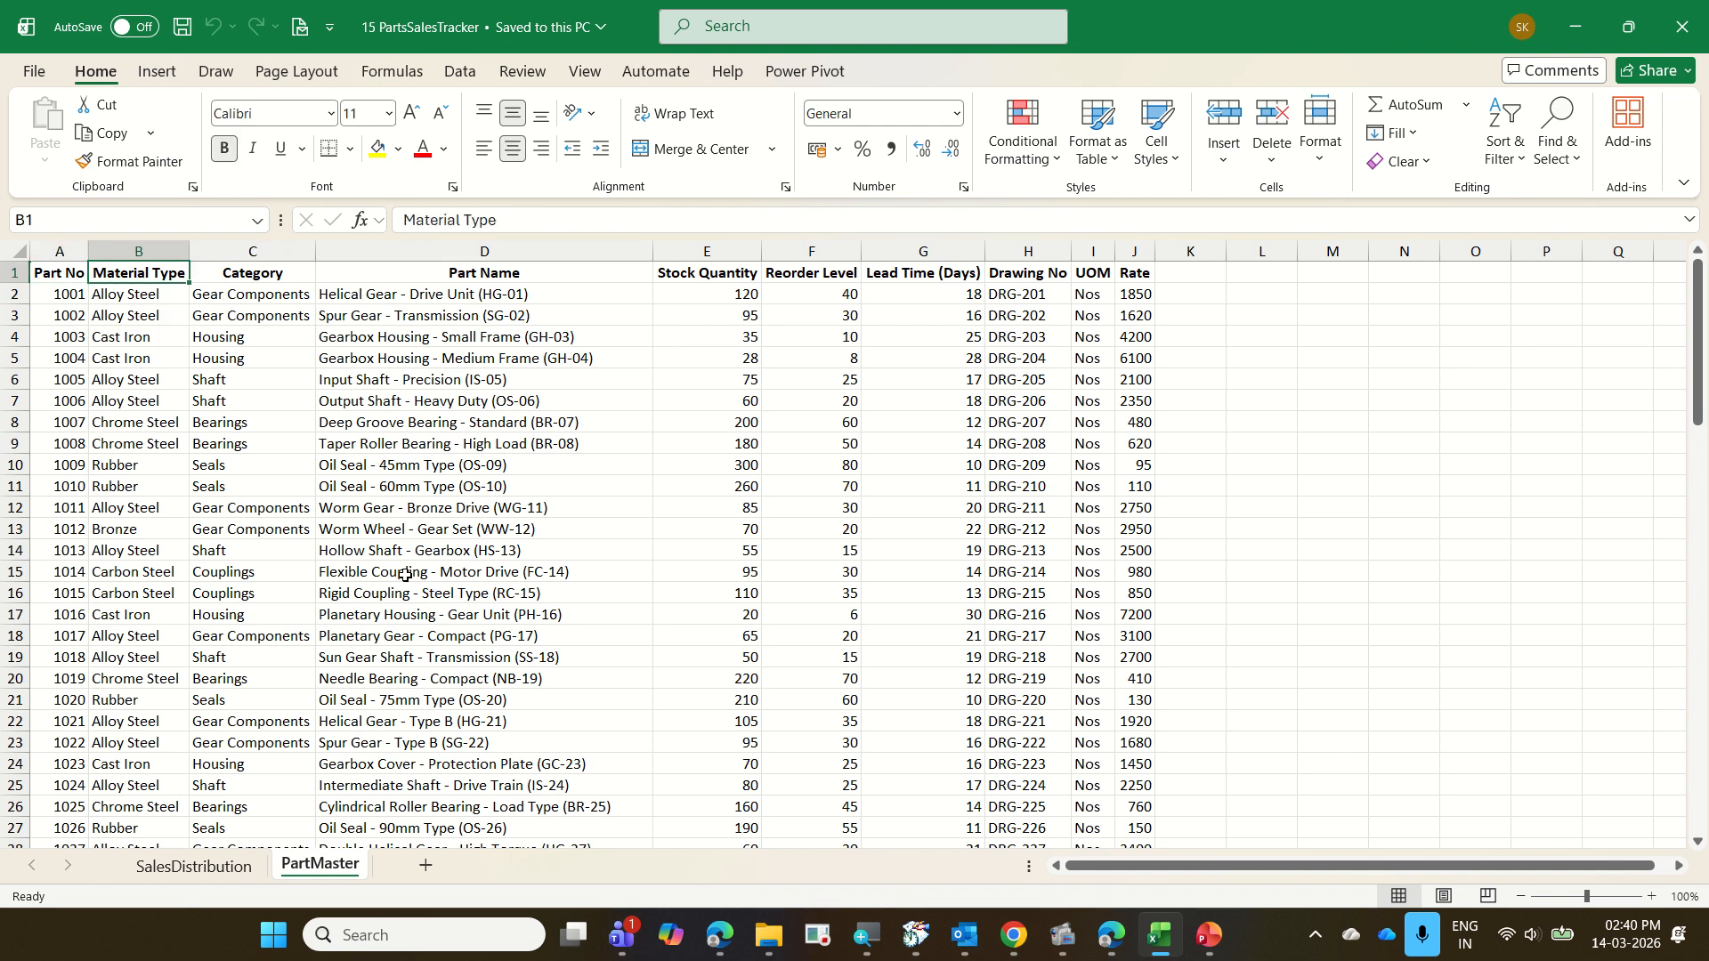
key(Right)
key(Right)
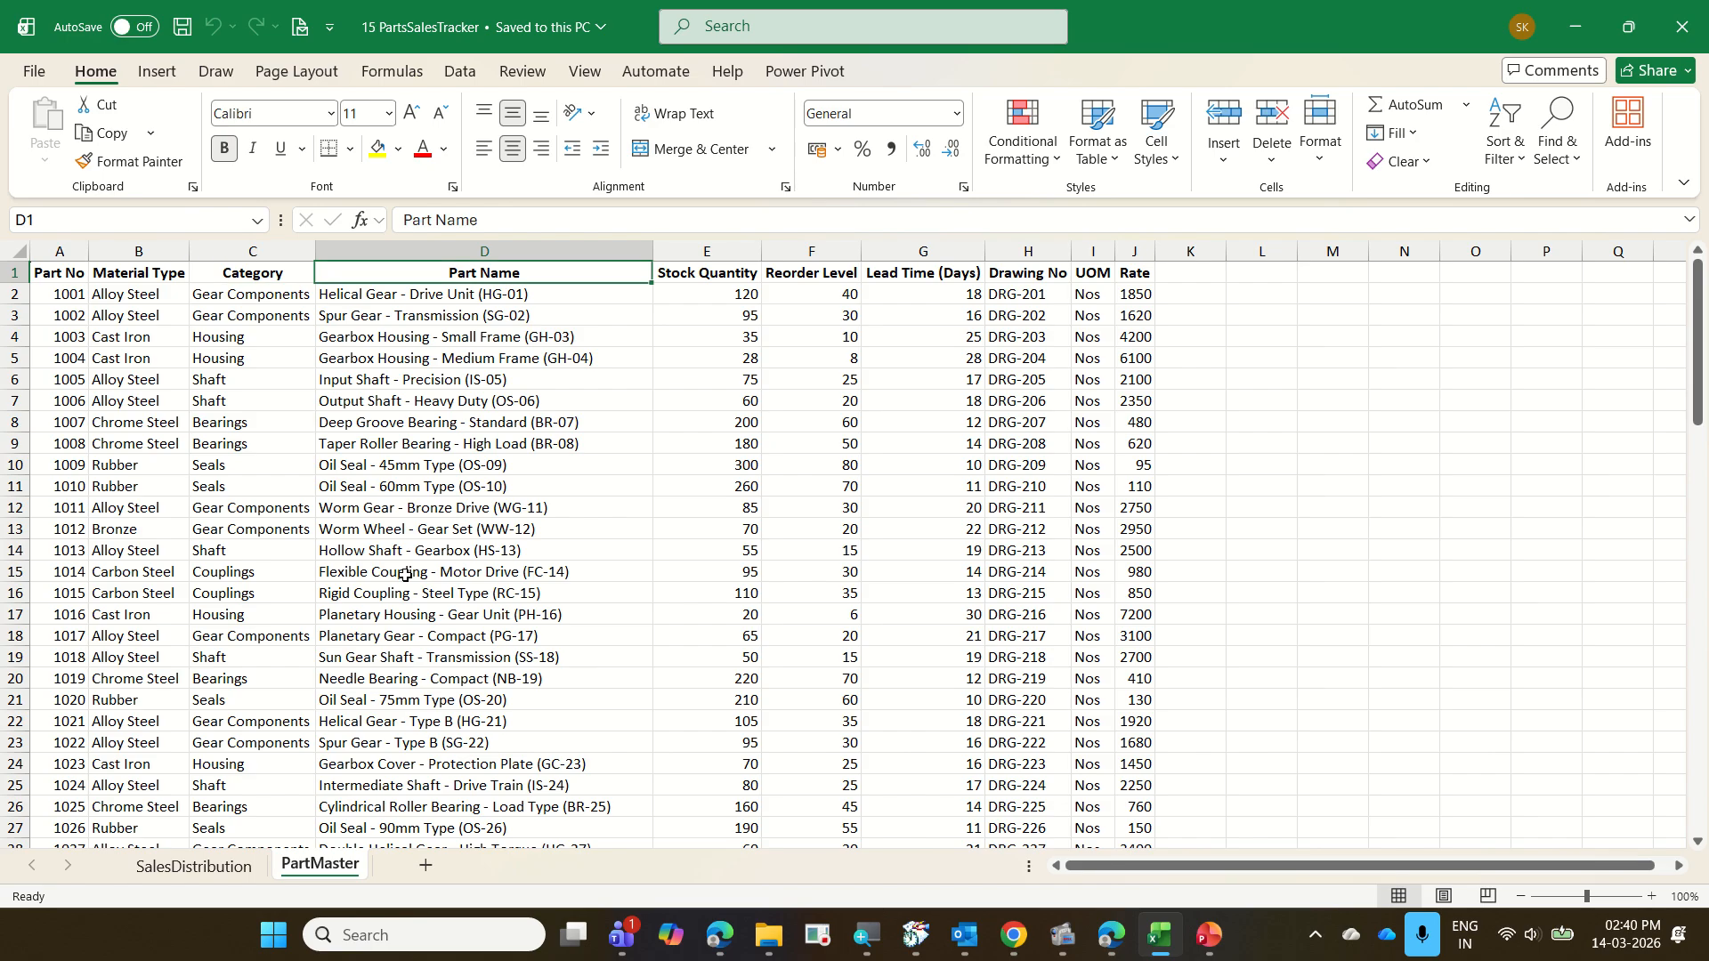
key(Right)
key(Right)
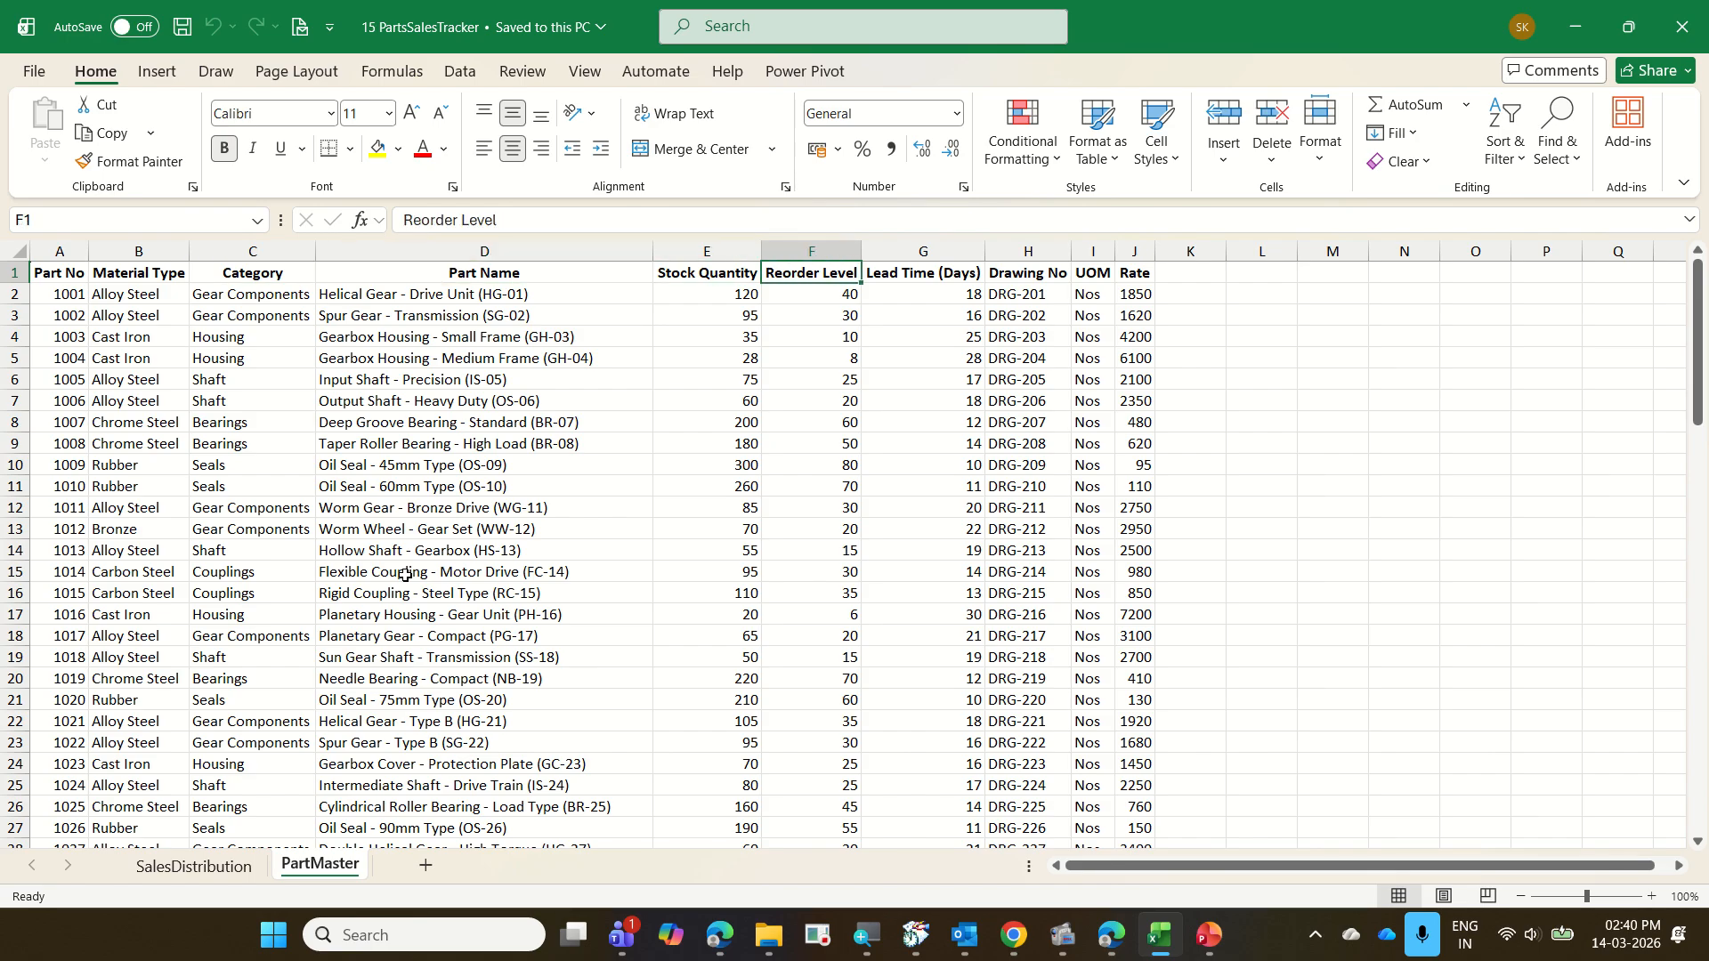
key(Right)
key(Right)
key(Right)
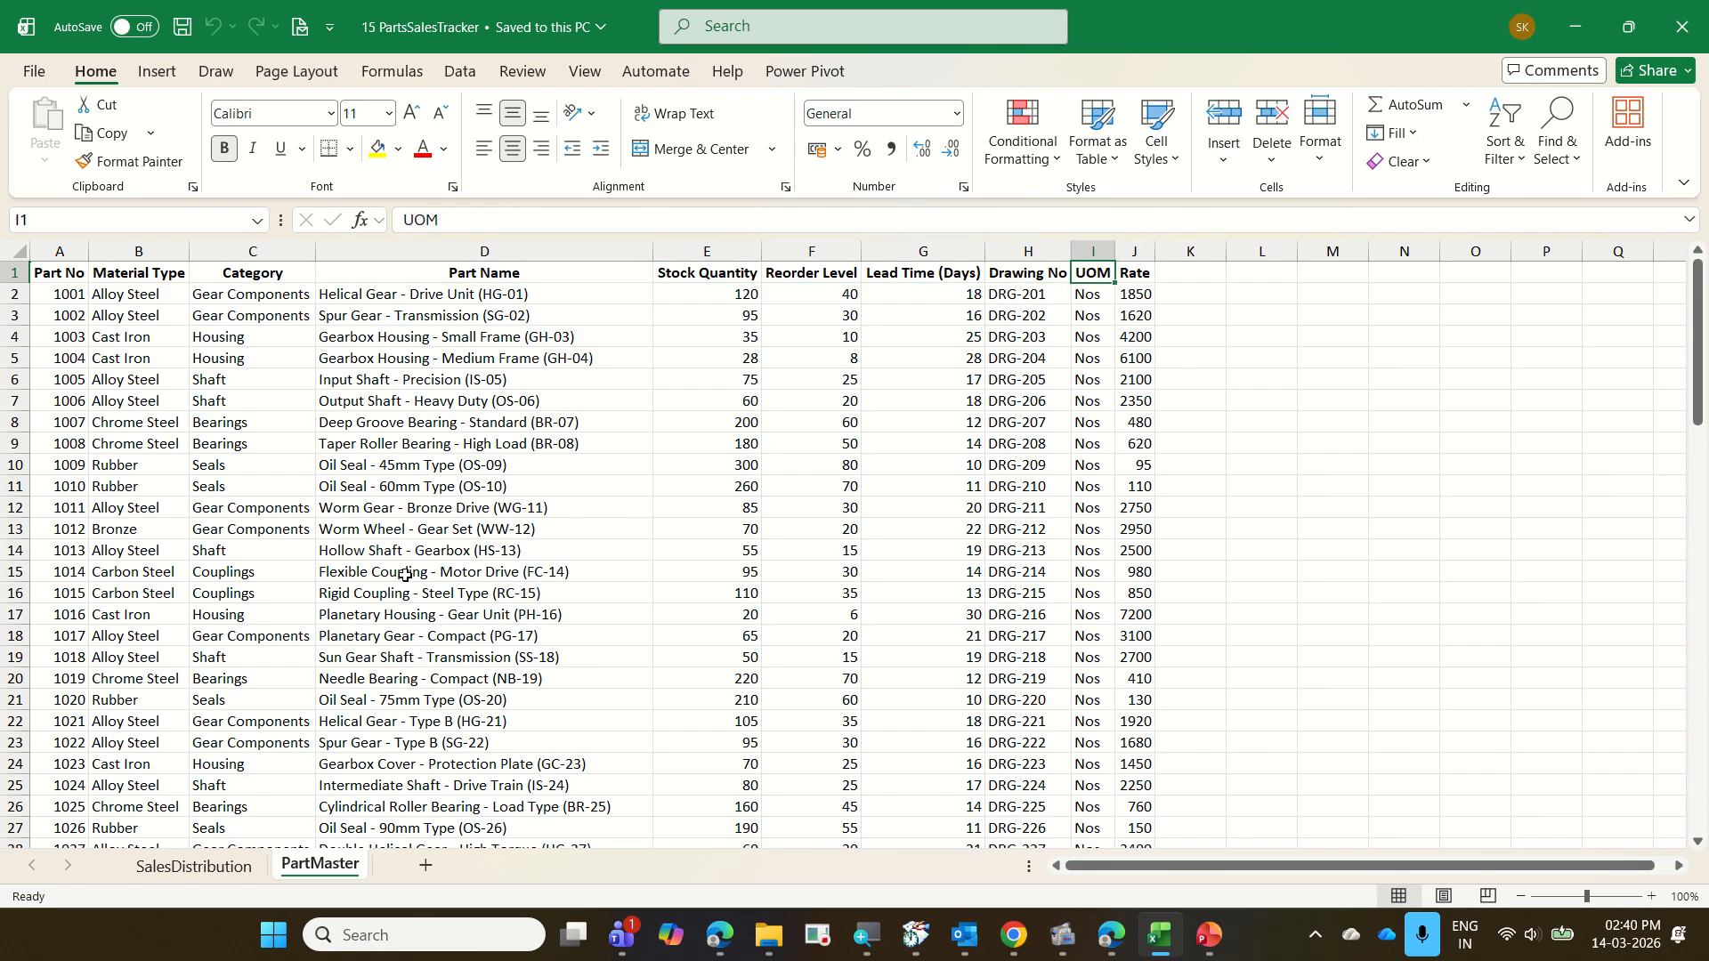
key(Right)
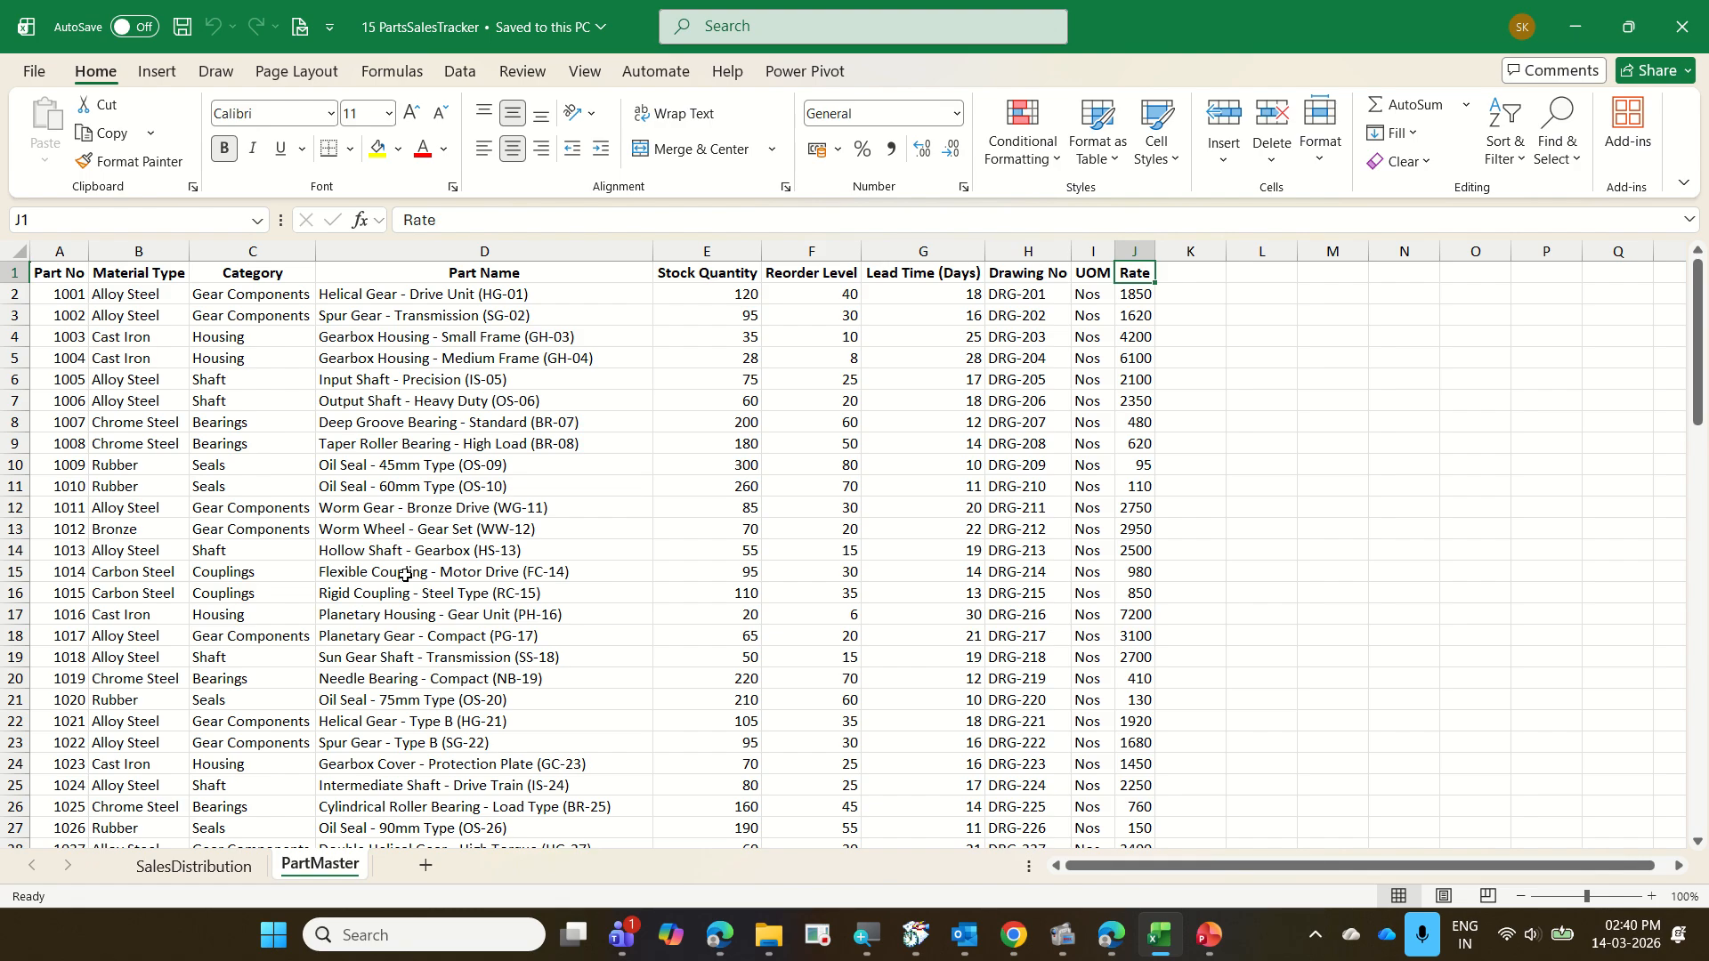
Examine the SalesDistribution sheet's Part No and Q1 to Q4 quantity columns and the empty columns beside them
key(ctrl+Page_Up)
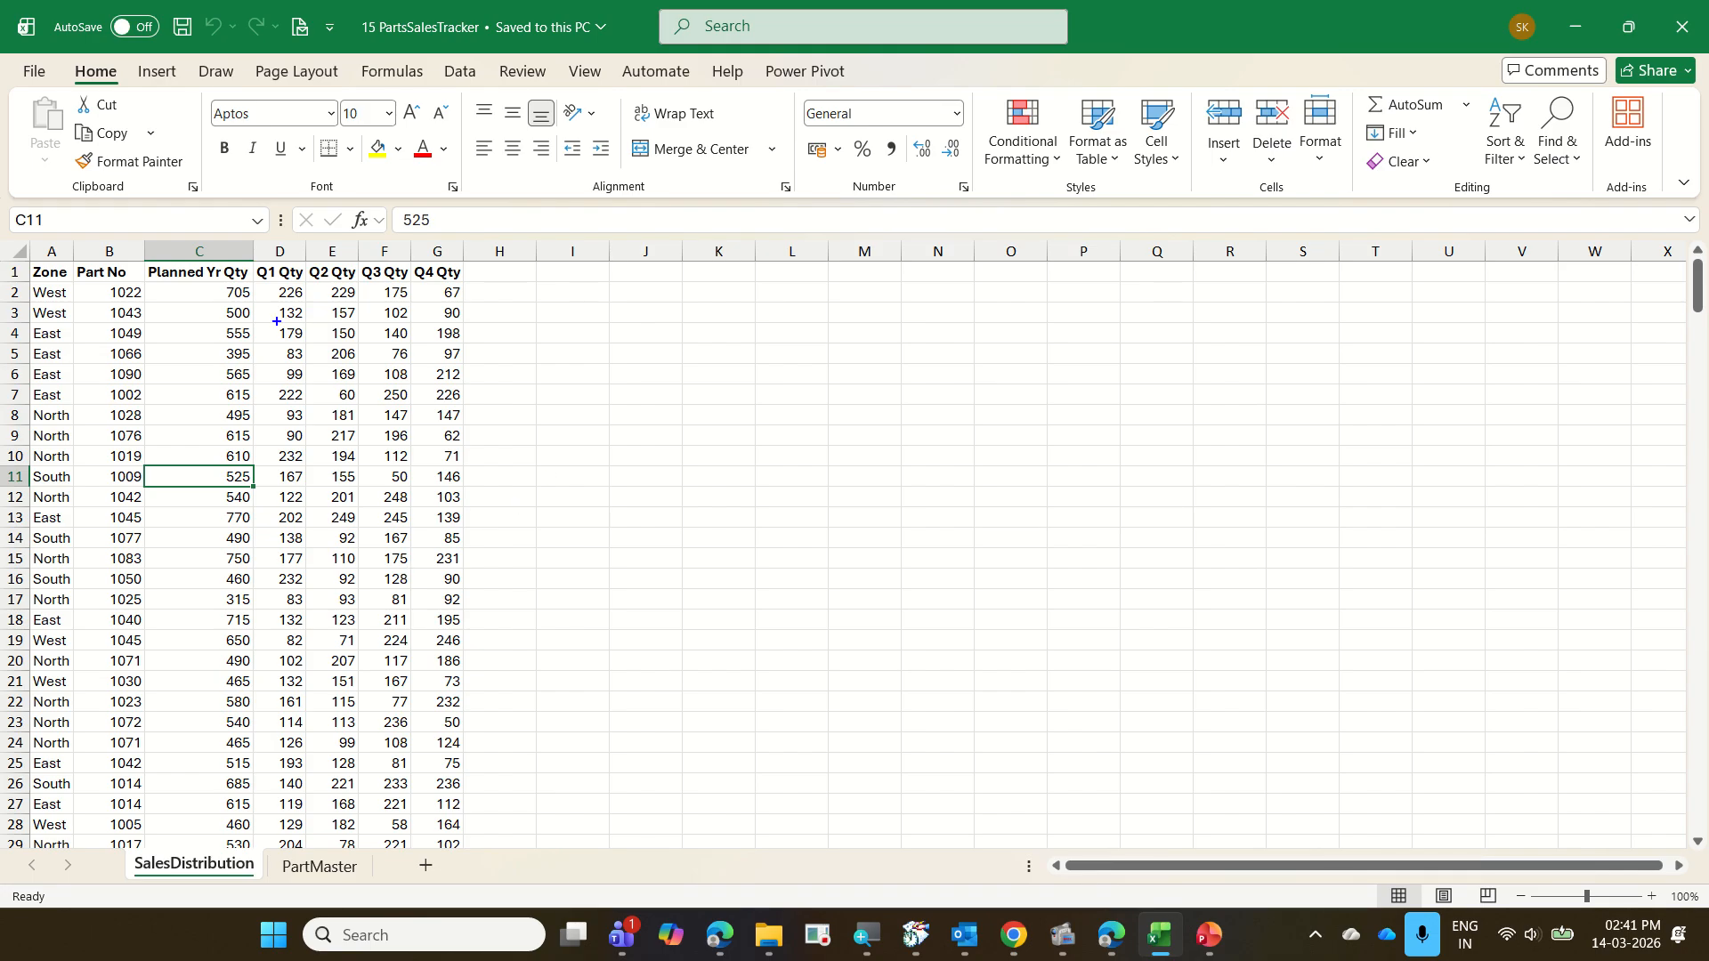
drag(465, 261, 549, 868)
mouse_move(268, 276)
mouse_down()
mouse_move(286, 246)
mouse_move(332, 264)
mouse_move(406, 240)
mouse_move(429, 262)
mouse_up()
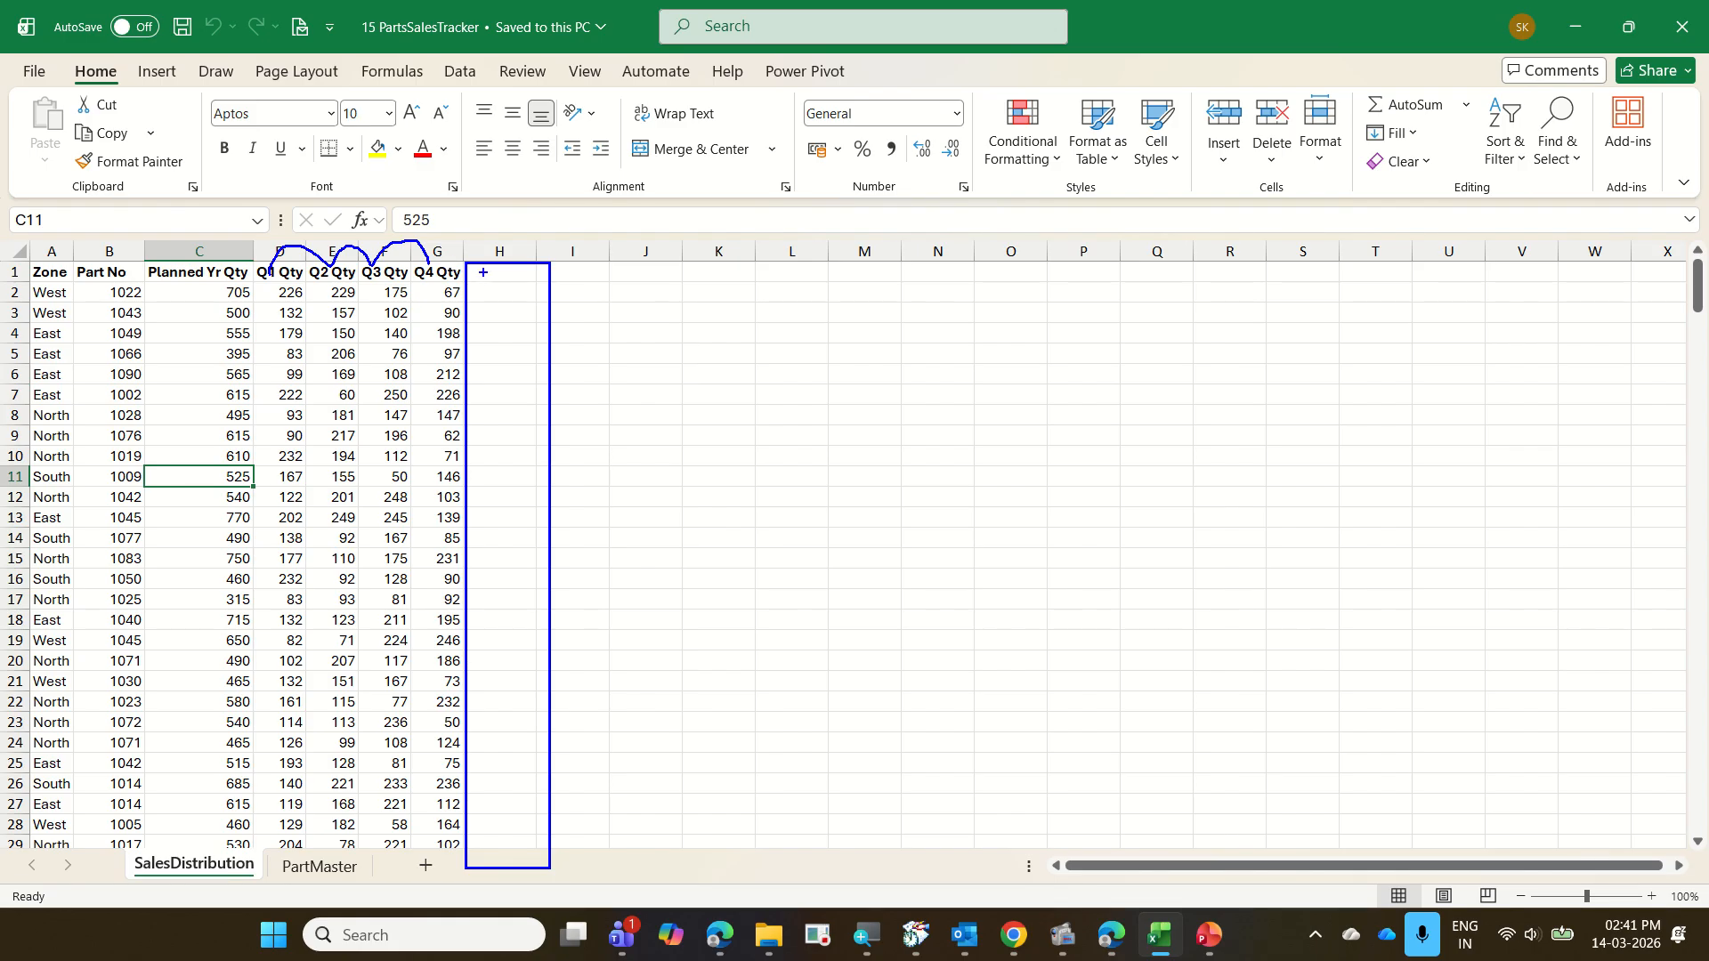
drag(482, 273, 533, 268)
mouse_move(537, 261)
mouse_down()
mouse_move(618, 511)
mouse_move(617, 810)
mouse_move(569, 854)
mouse_move(537, 266)
mouse_move(697, 369)
mouse_move(697, 783)
mouse_move(605, 849)
mouse_move(605, 265)
mouse_move(623, 301)
mouse_move(706, 267)
mouse_up()
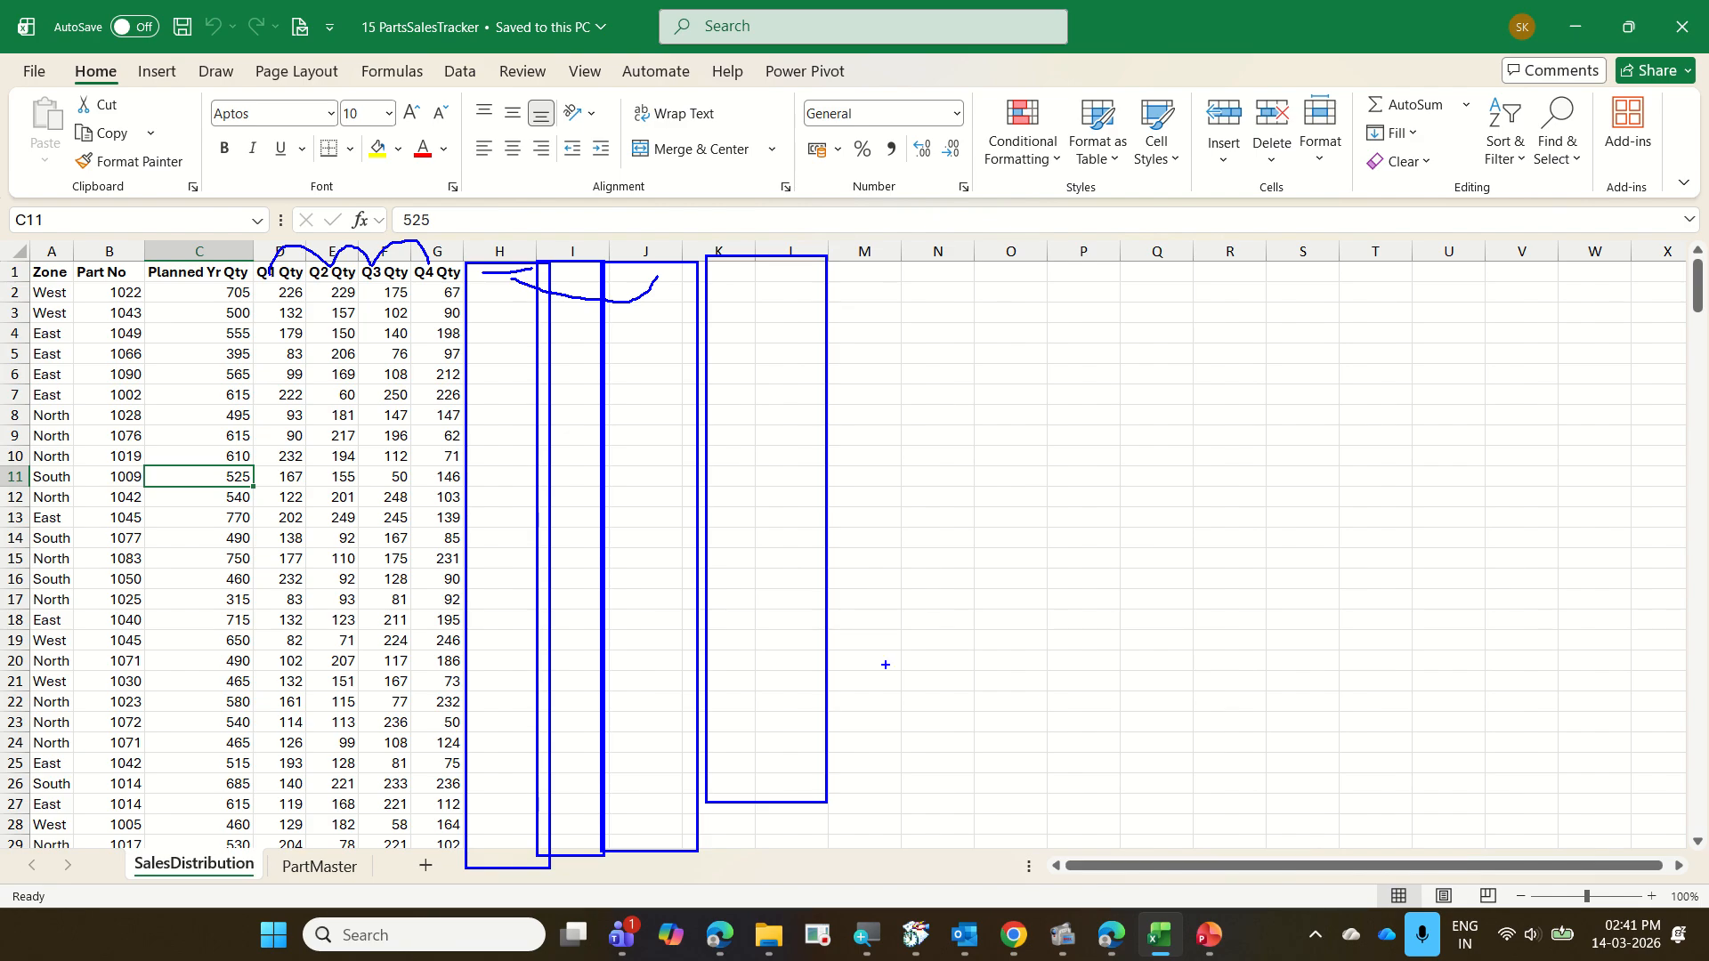
key(Escape)
click(125, 293)
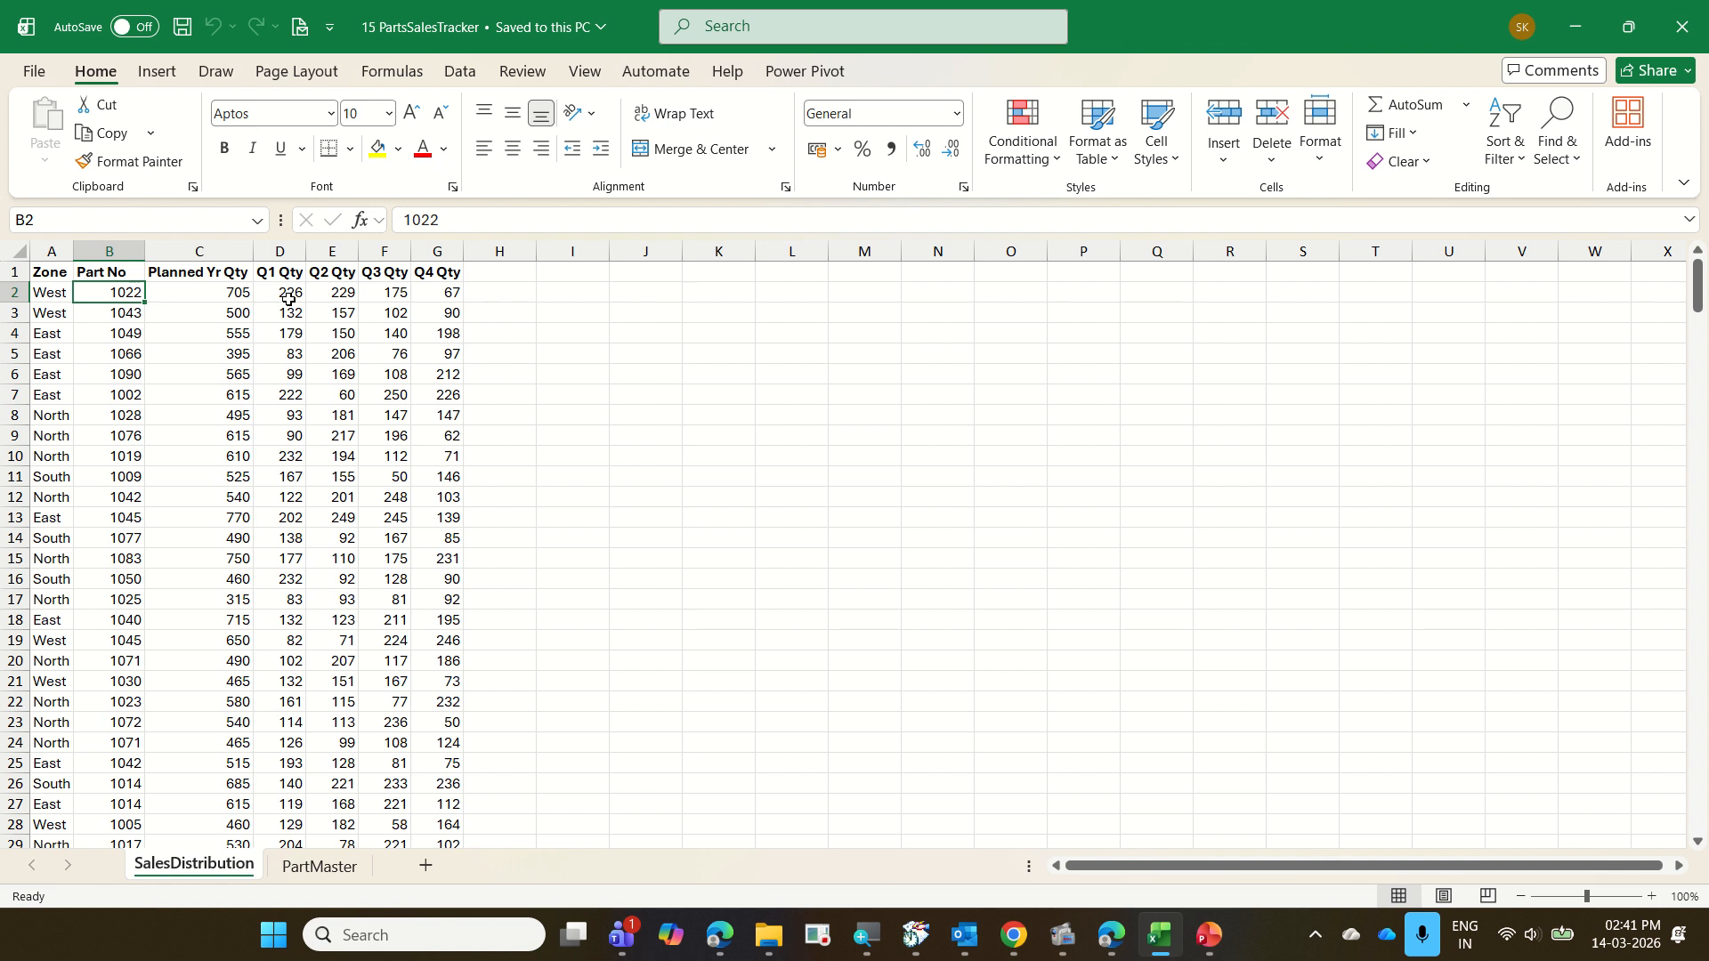
click(493, 296)
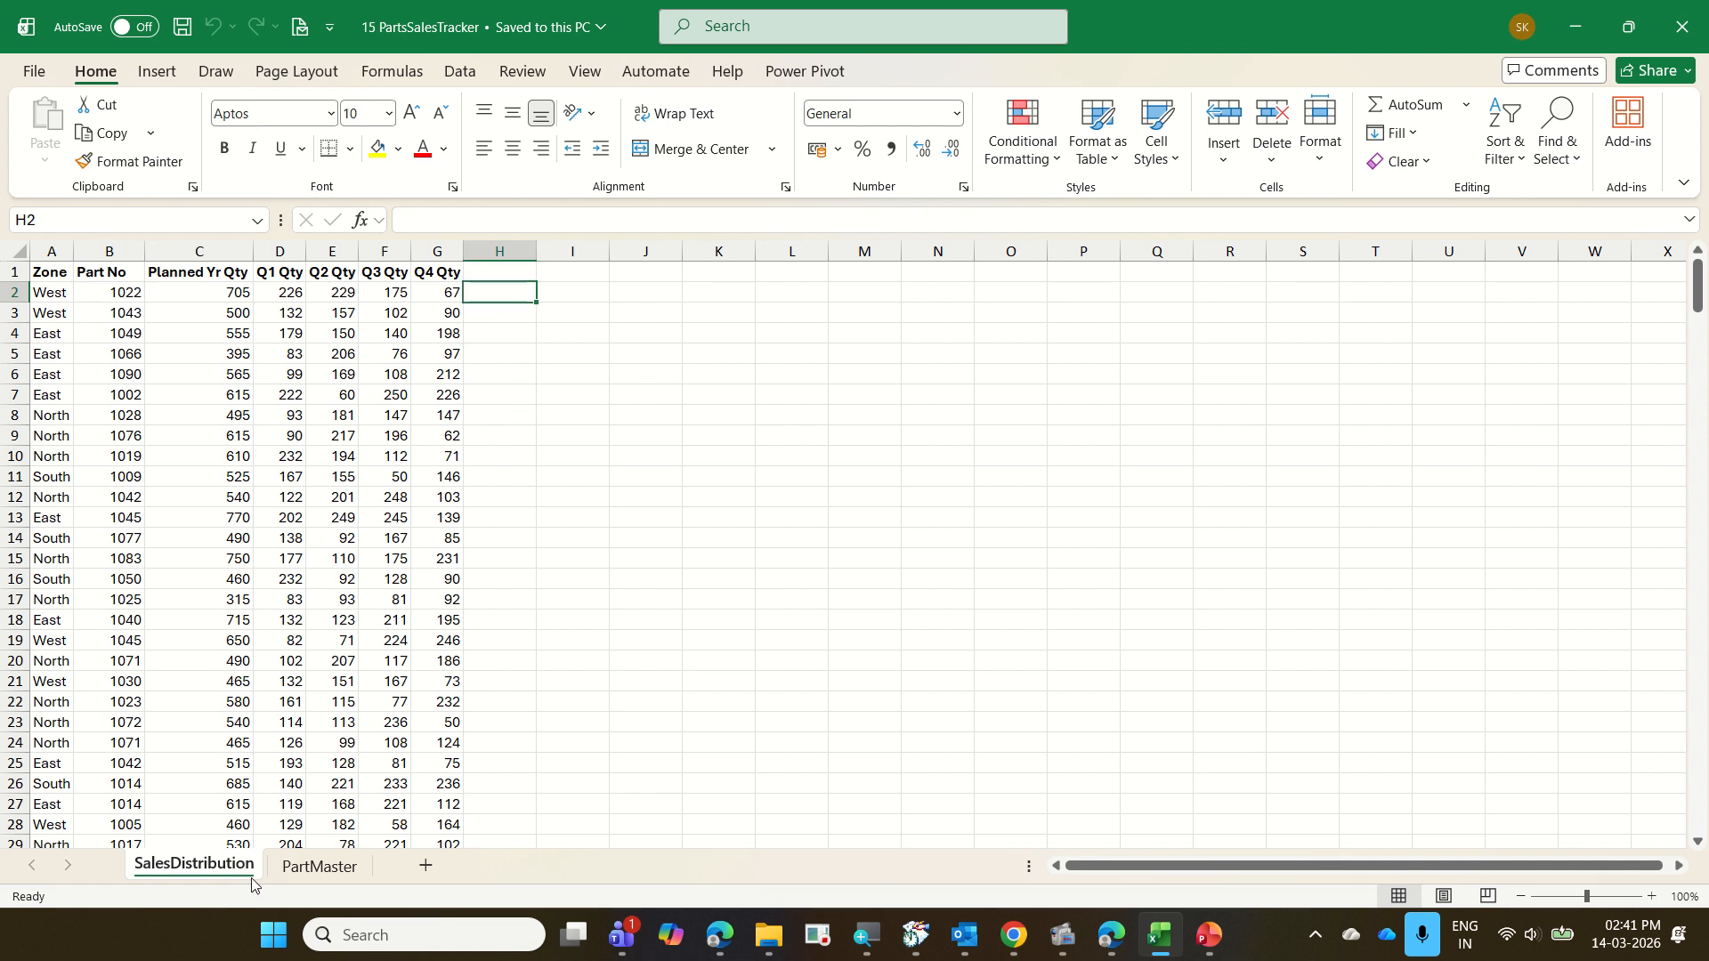
Compare the part details on the PartMaster sheet with the Part No column of the SalesDistribution sheet
click(335, 863)
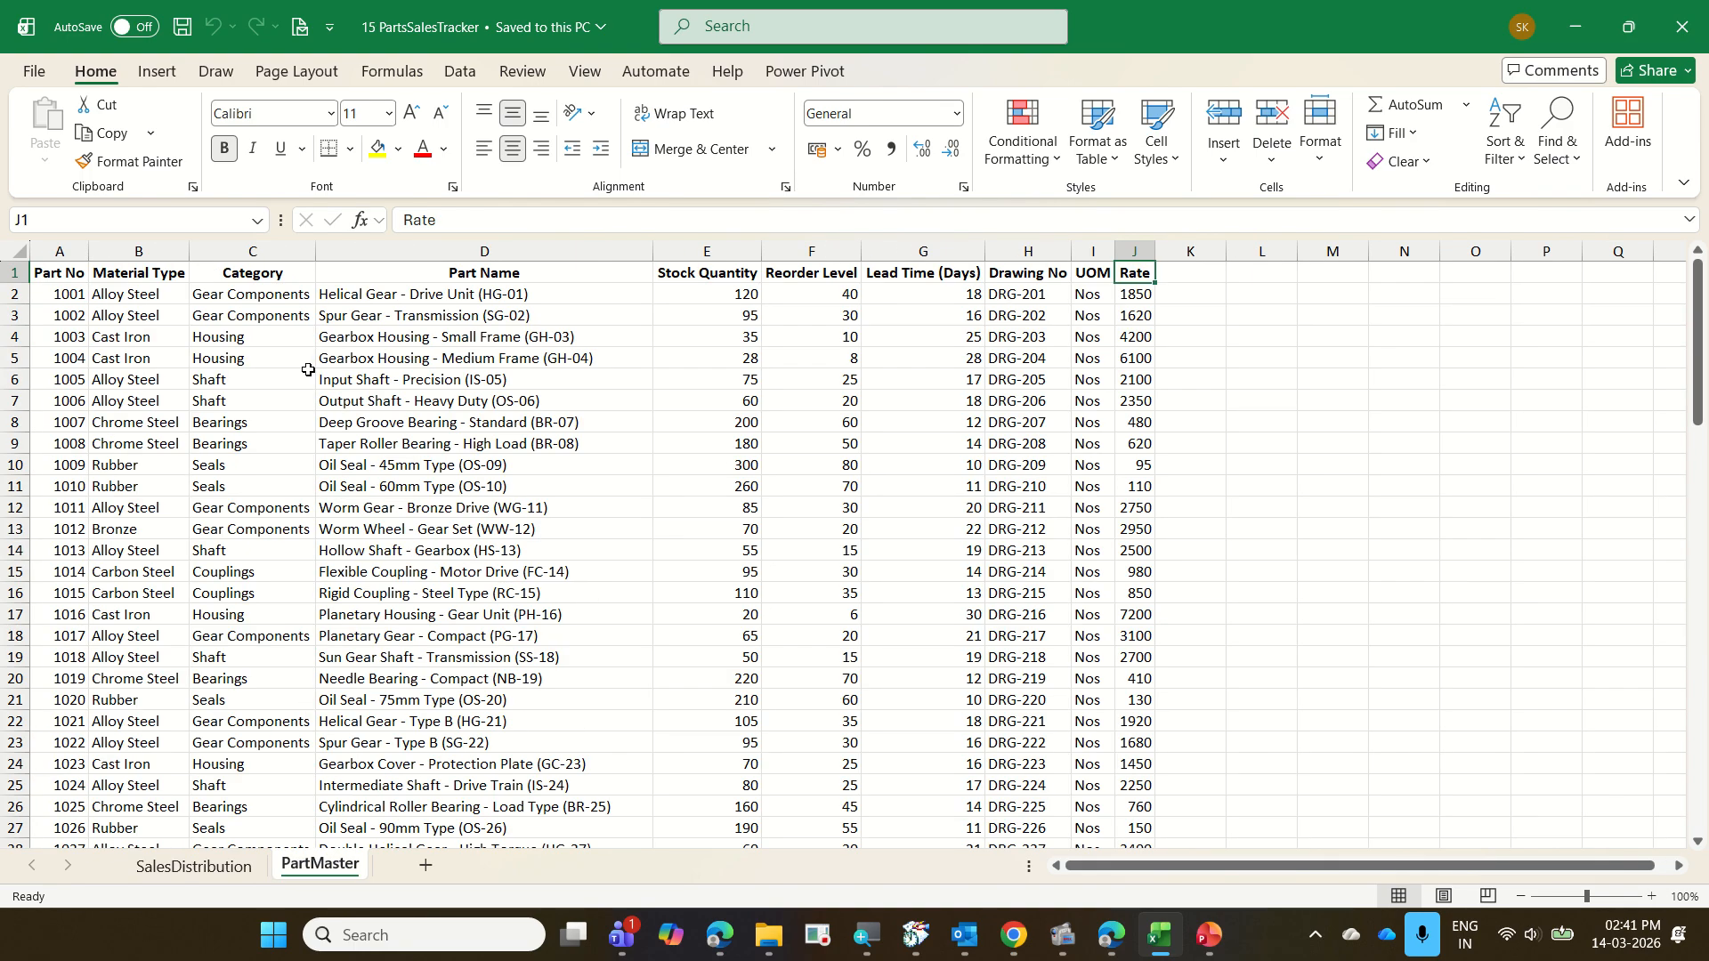
click(181, 863)
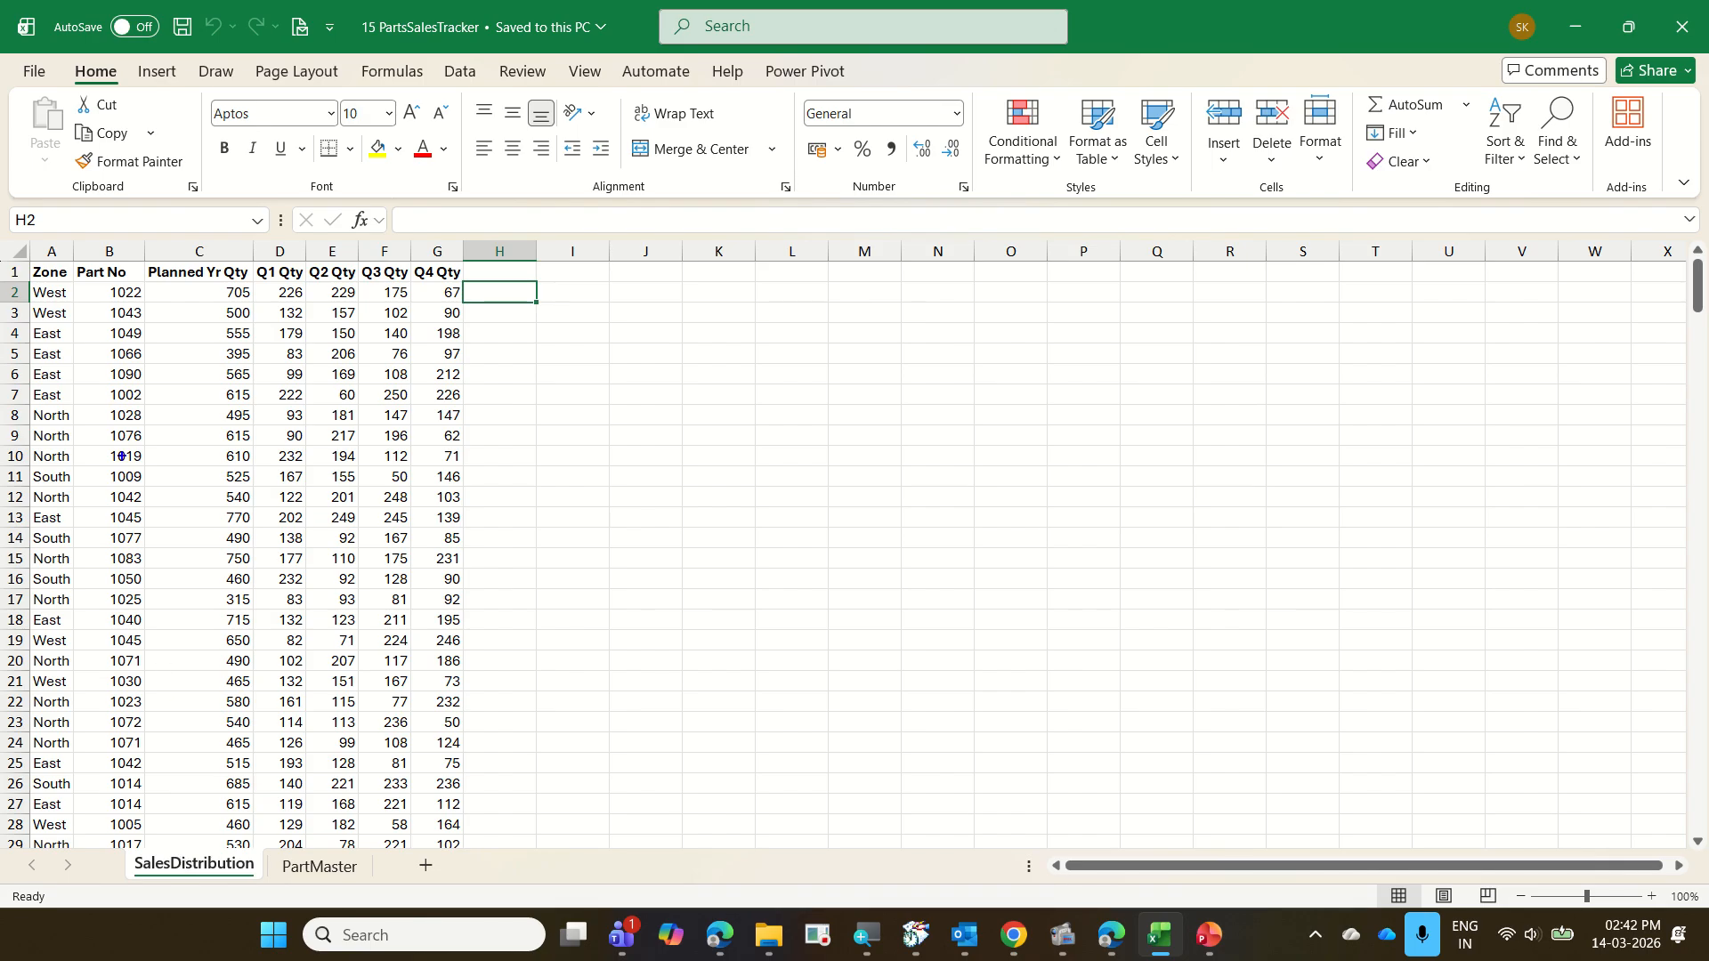
mouse_move(70, 259)
mouse_down()
mouse_move(142, 379)
mouse_move(162, 580)
mouse_up()
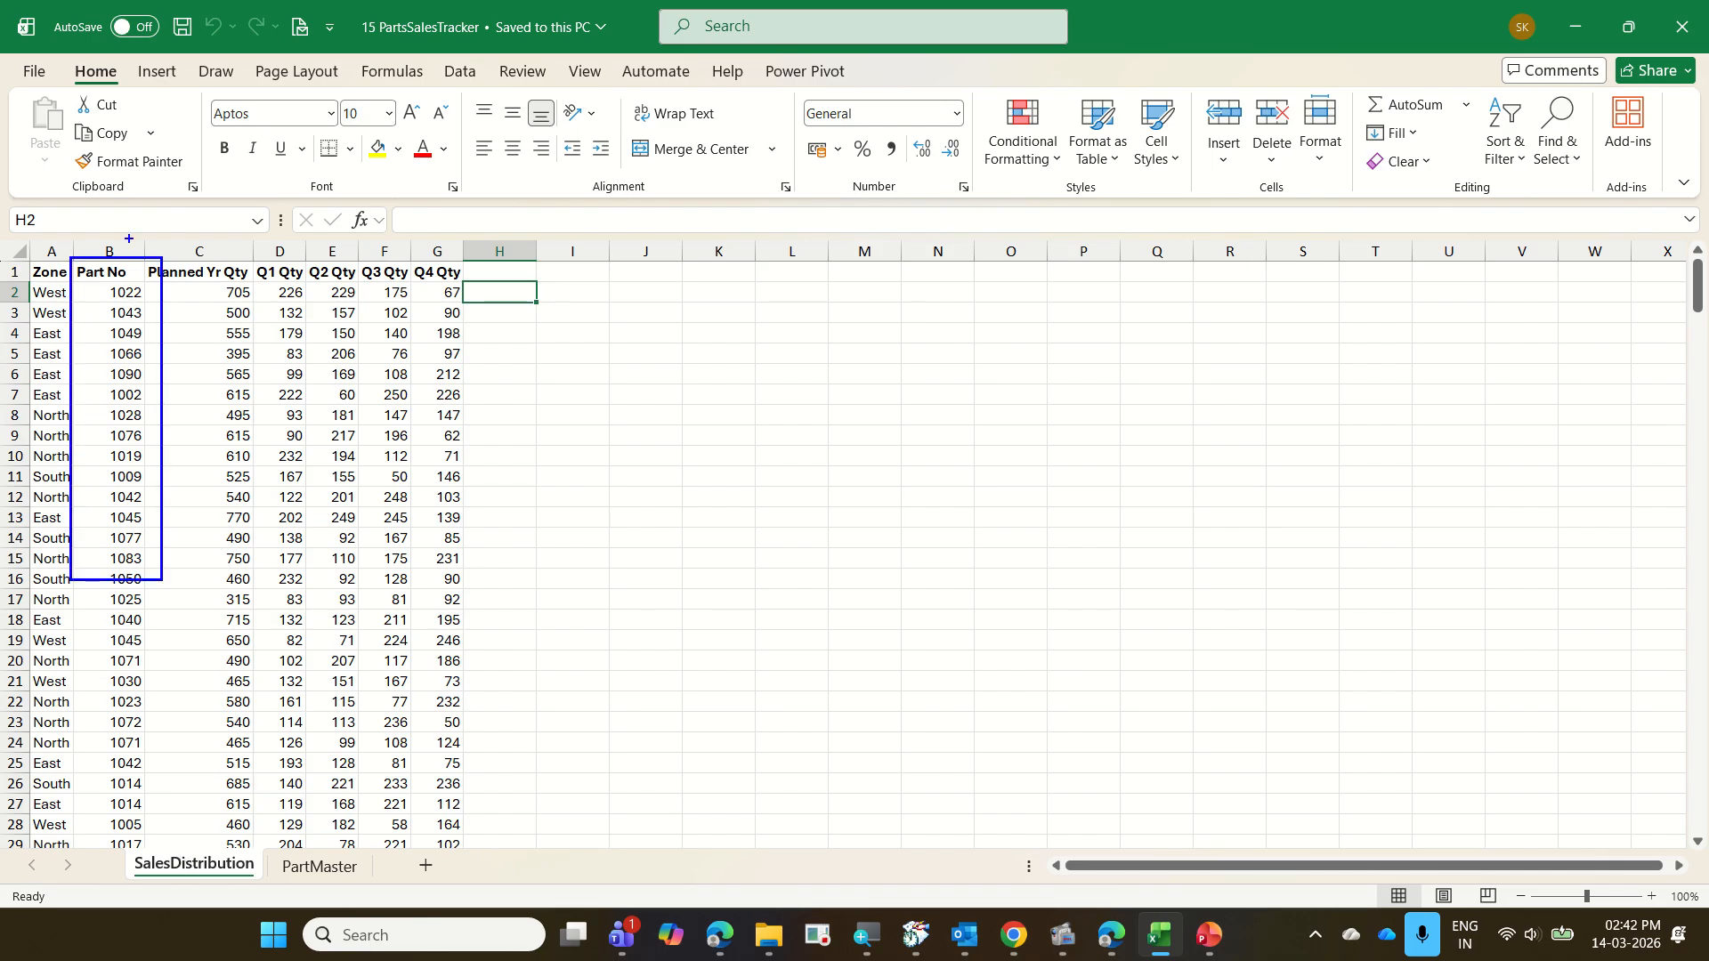
mouse_move(139, 256)
mouse_down()
mouse_move(463, 255)
mouse_move(492, 285)
mouse_move(579, 302)
mouse_move(660, 852)
mouse_up()
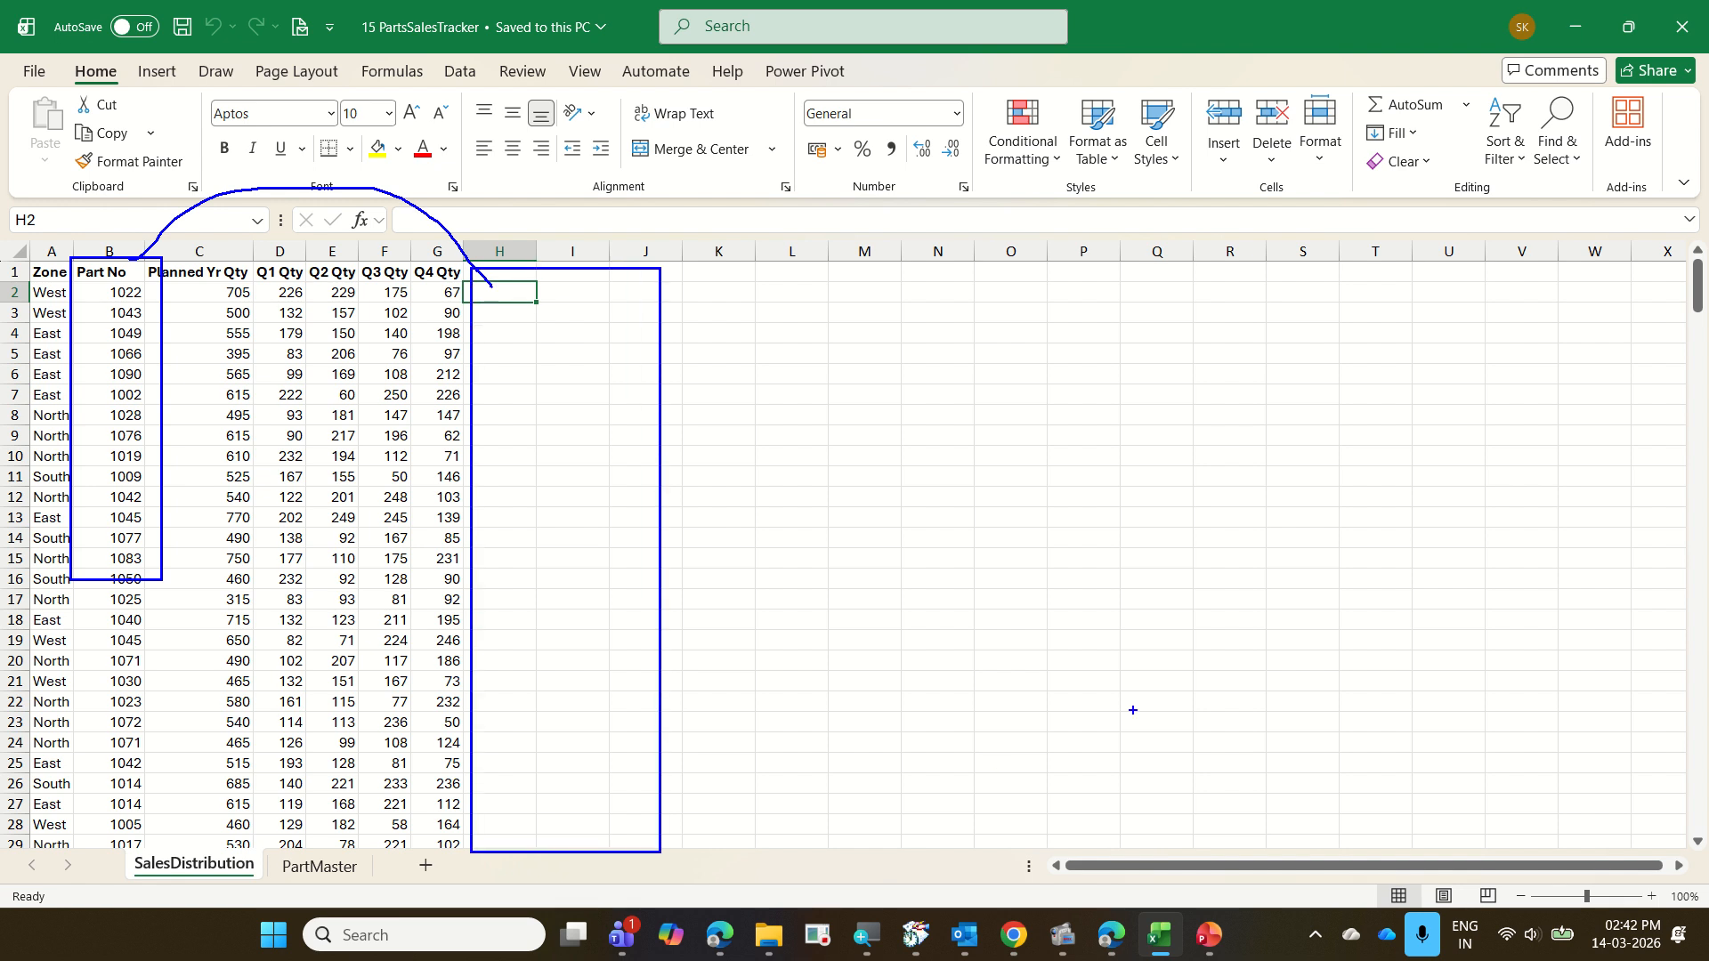
key(Escape)
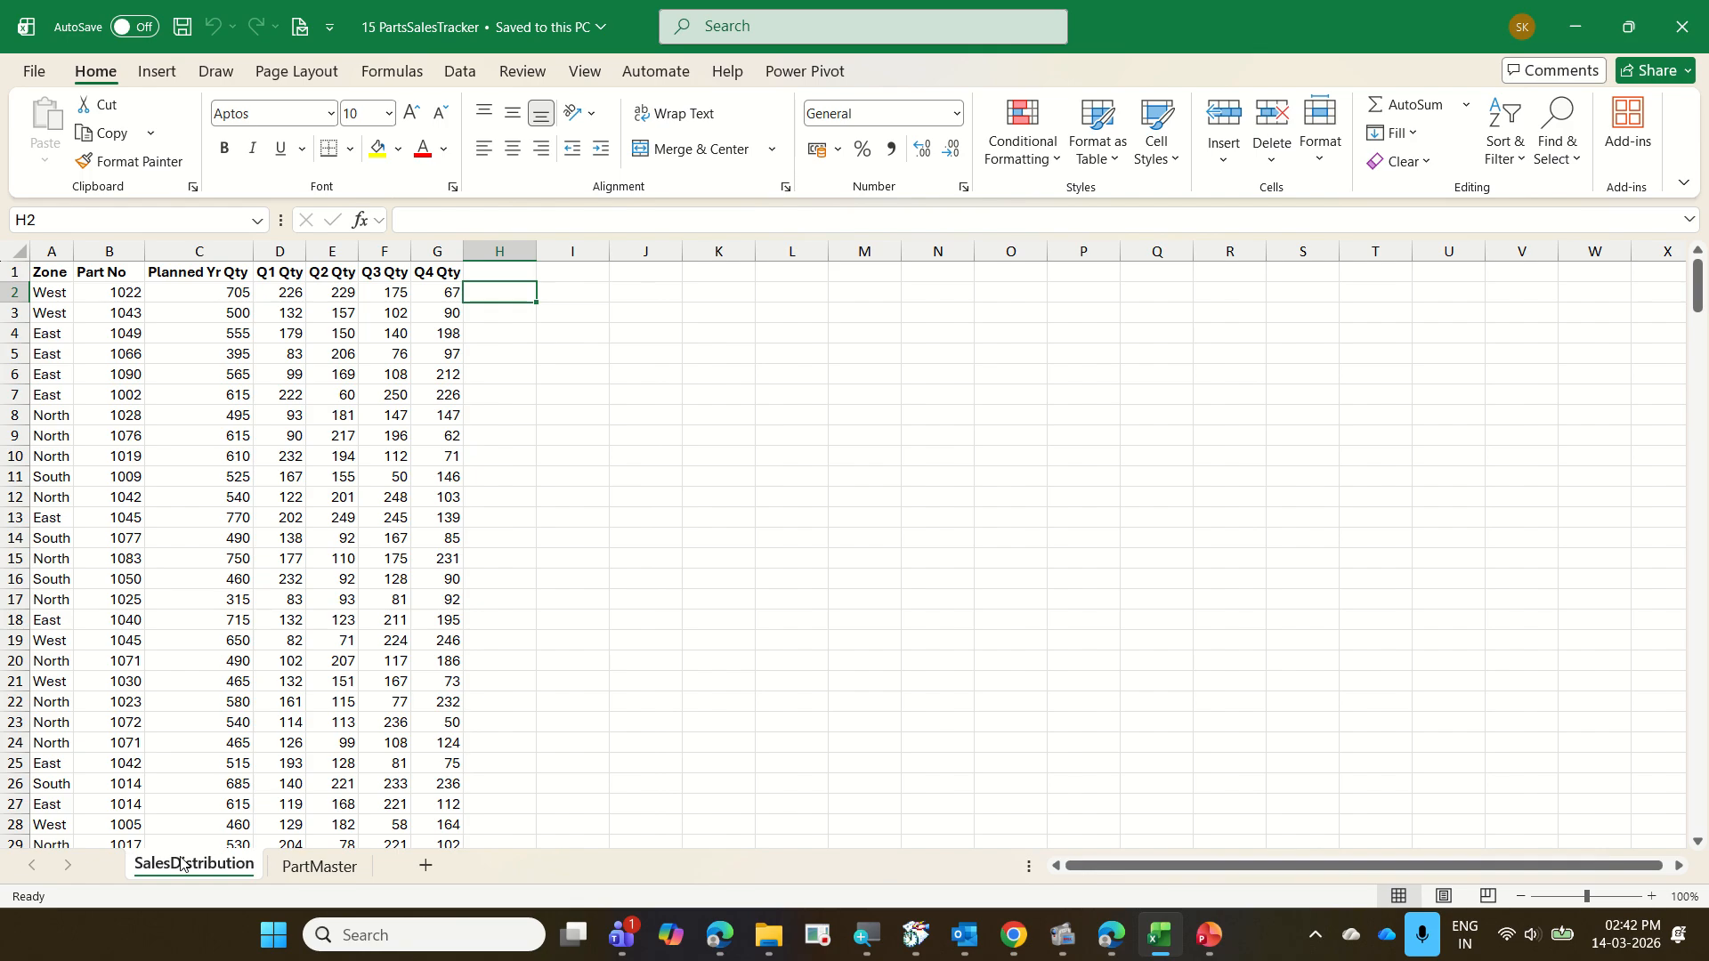
Close the 15 PartsSalesTracker workbook, then create a blank workbook and close it again
key(ctrl+w)
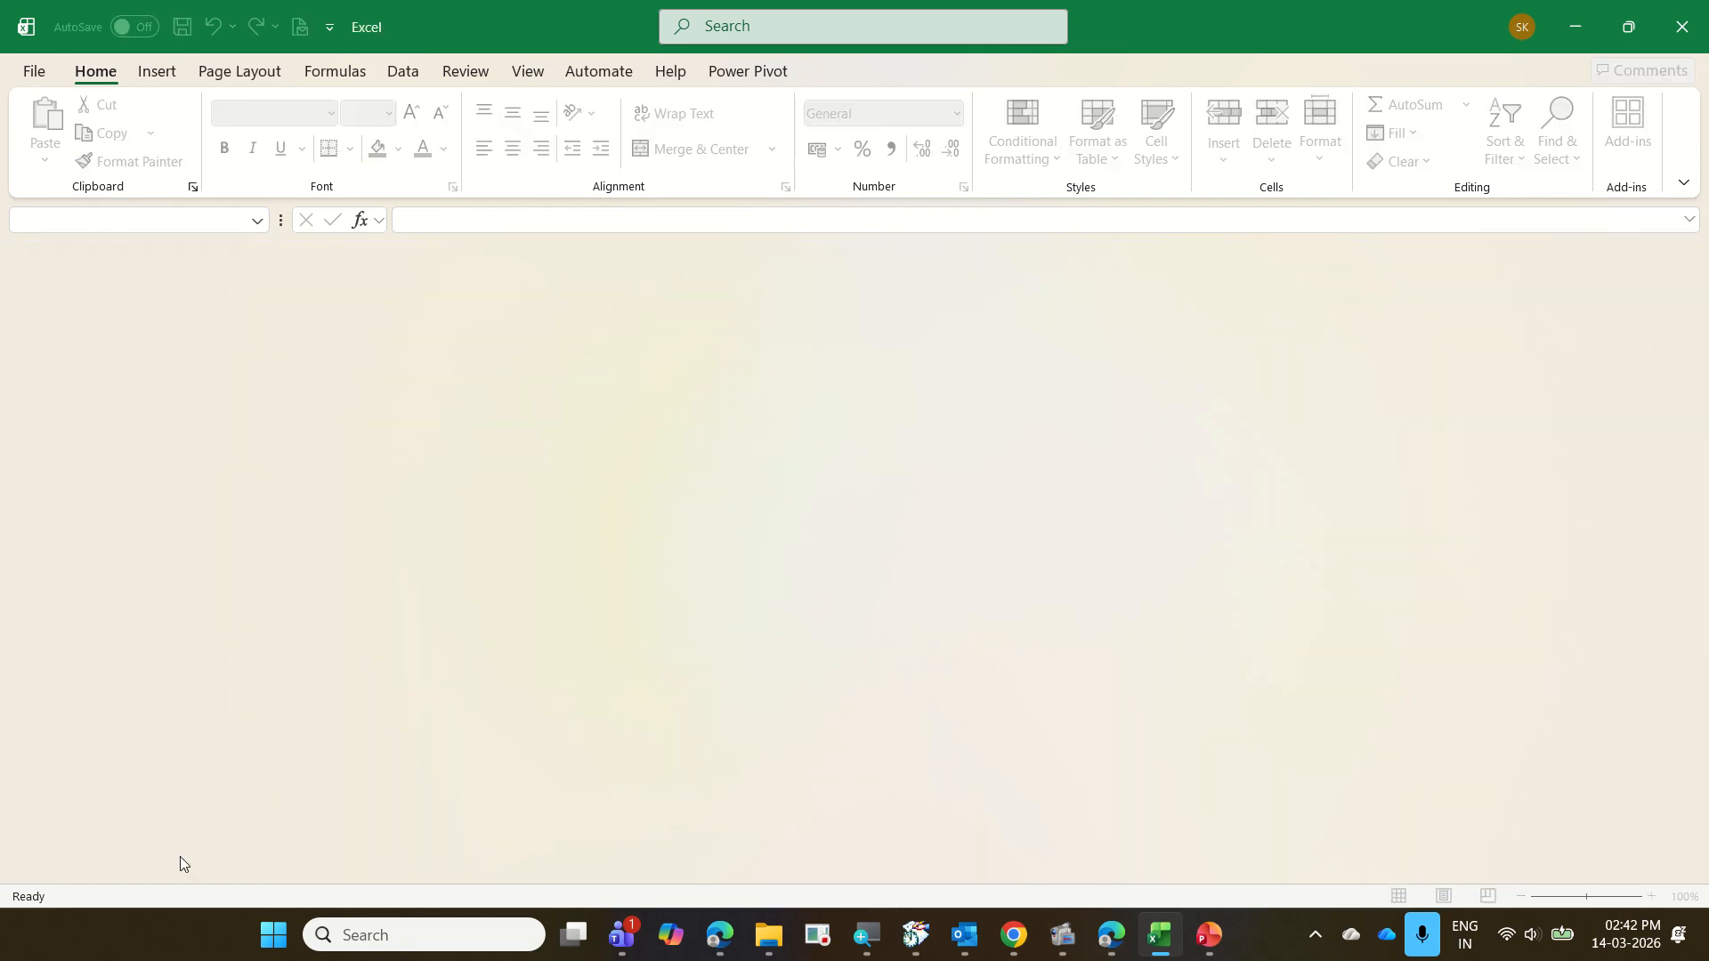
key(ctrl+n)
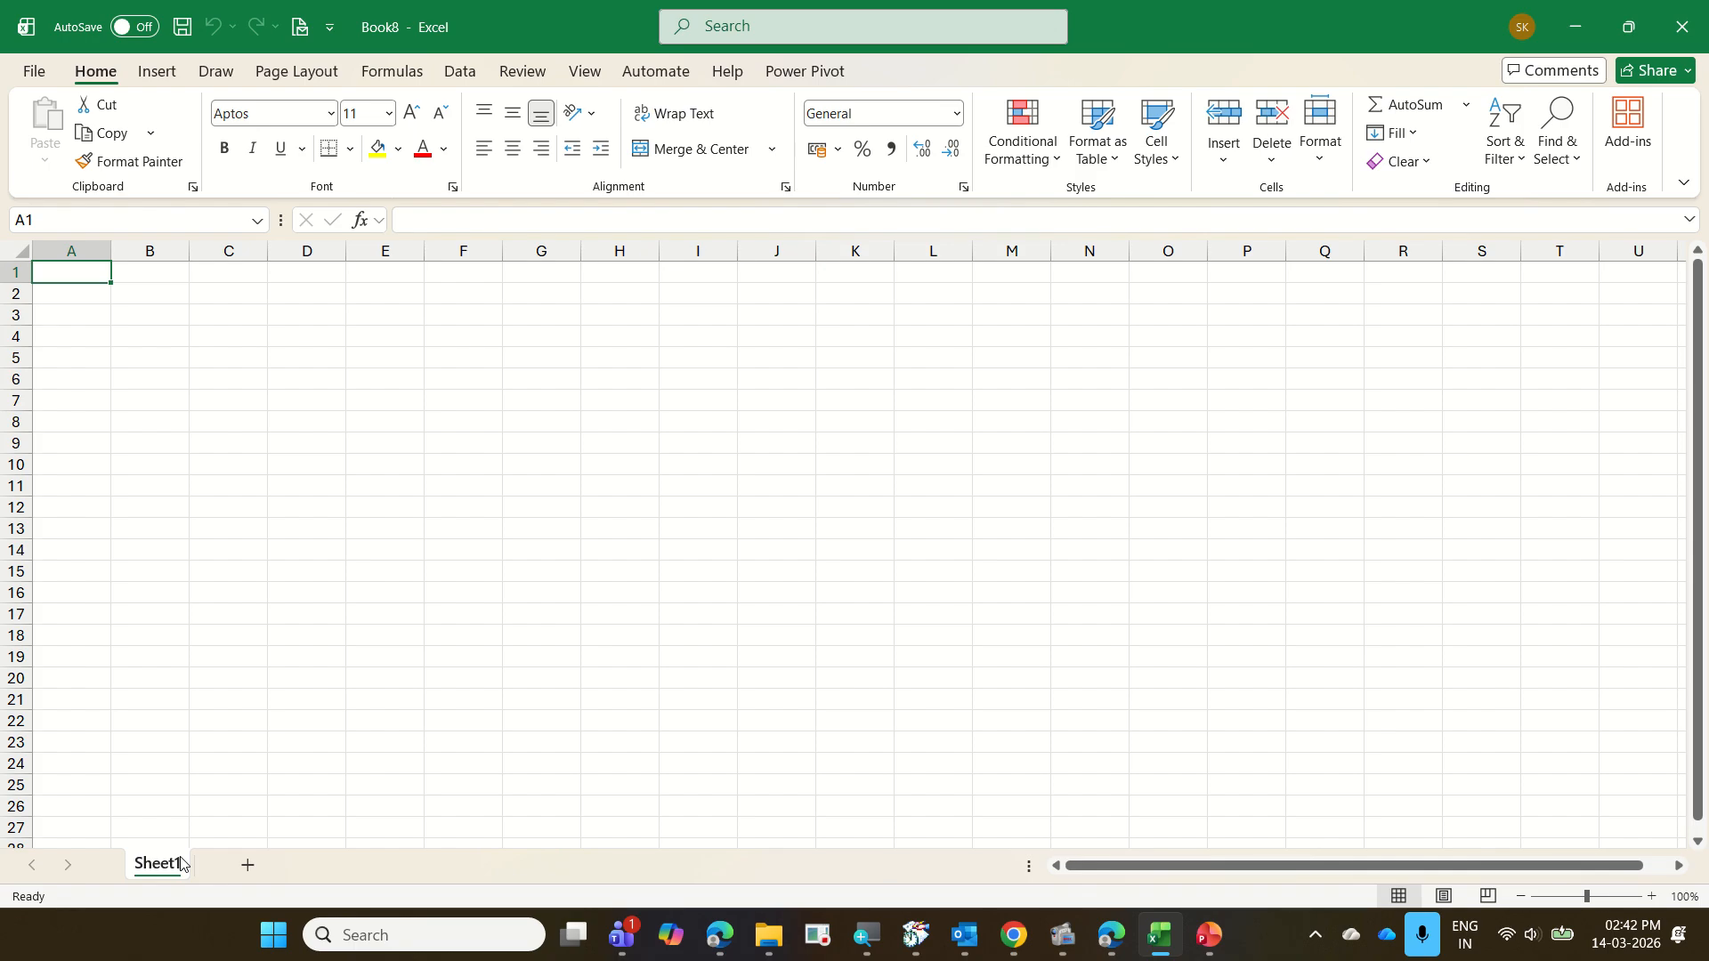
key(ctrl+w)
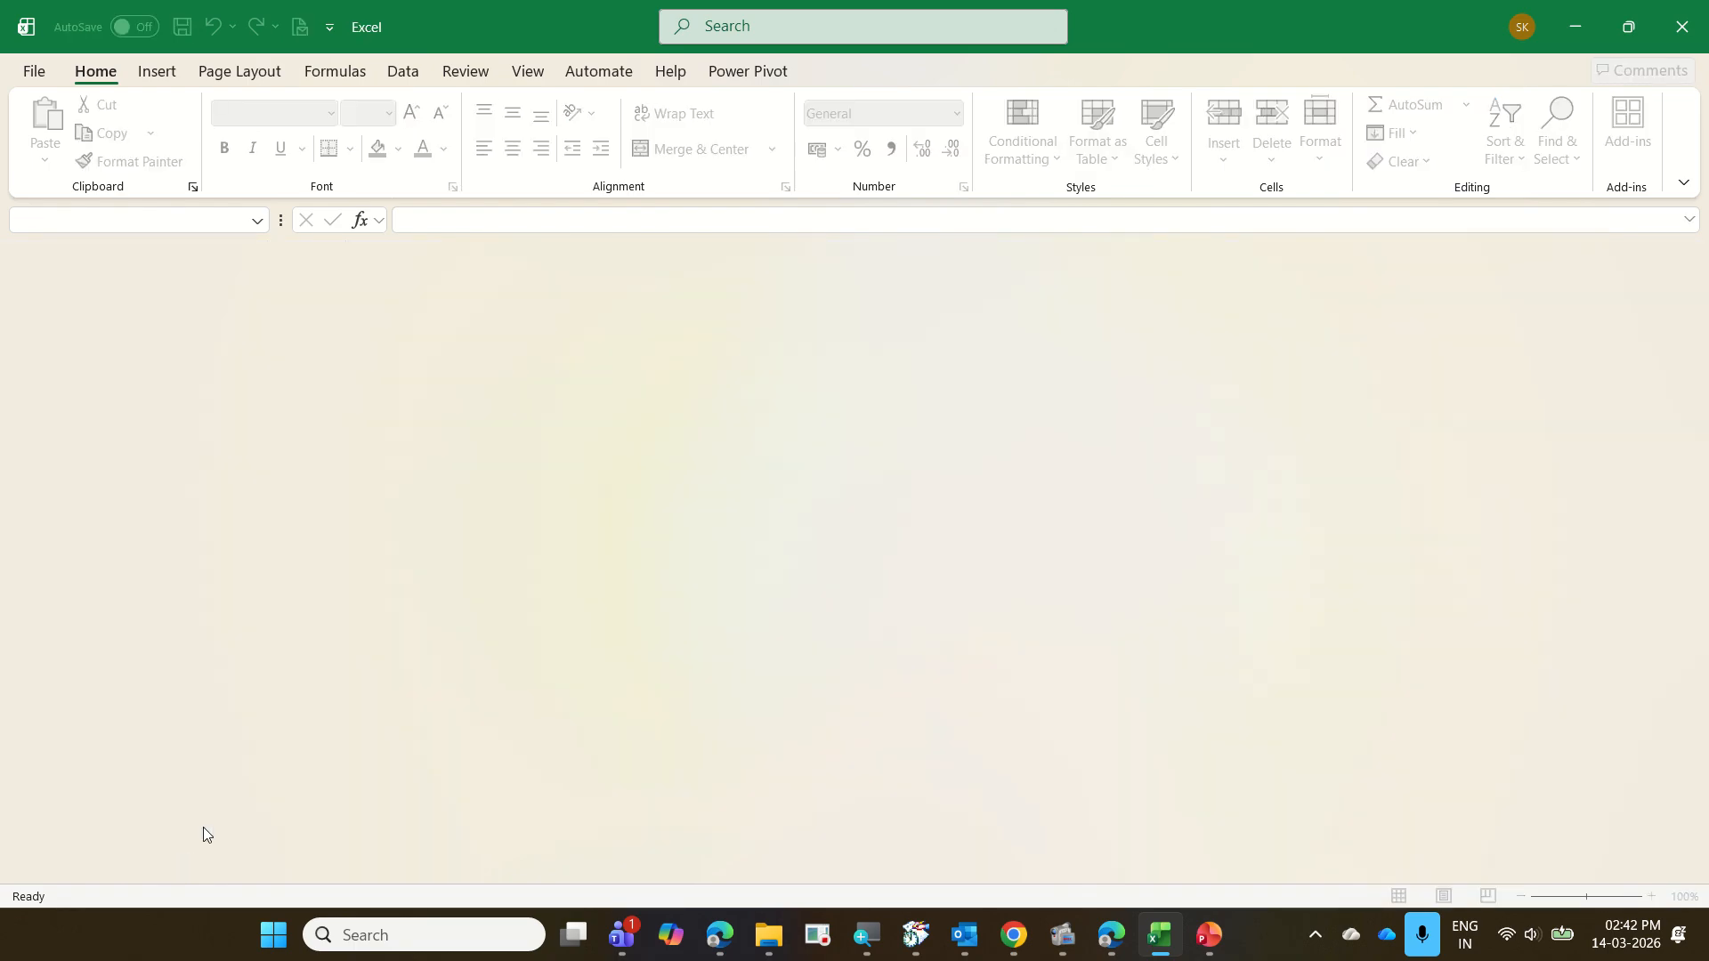
Reopen 15 PartsSalesTracker from the recent files and add a new blank sheet to it
click(39, 76)
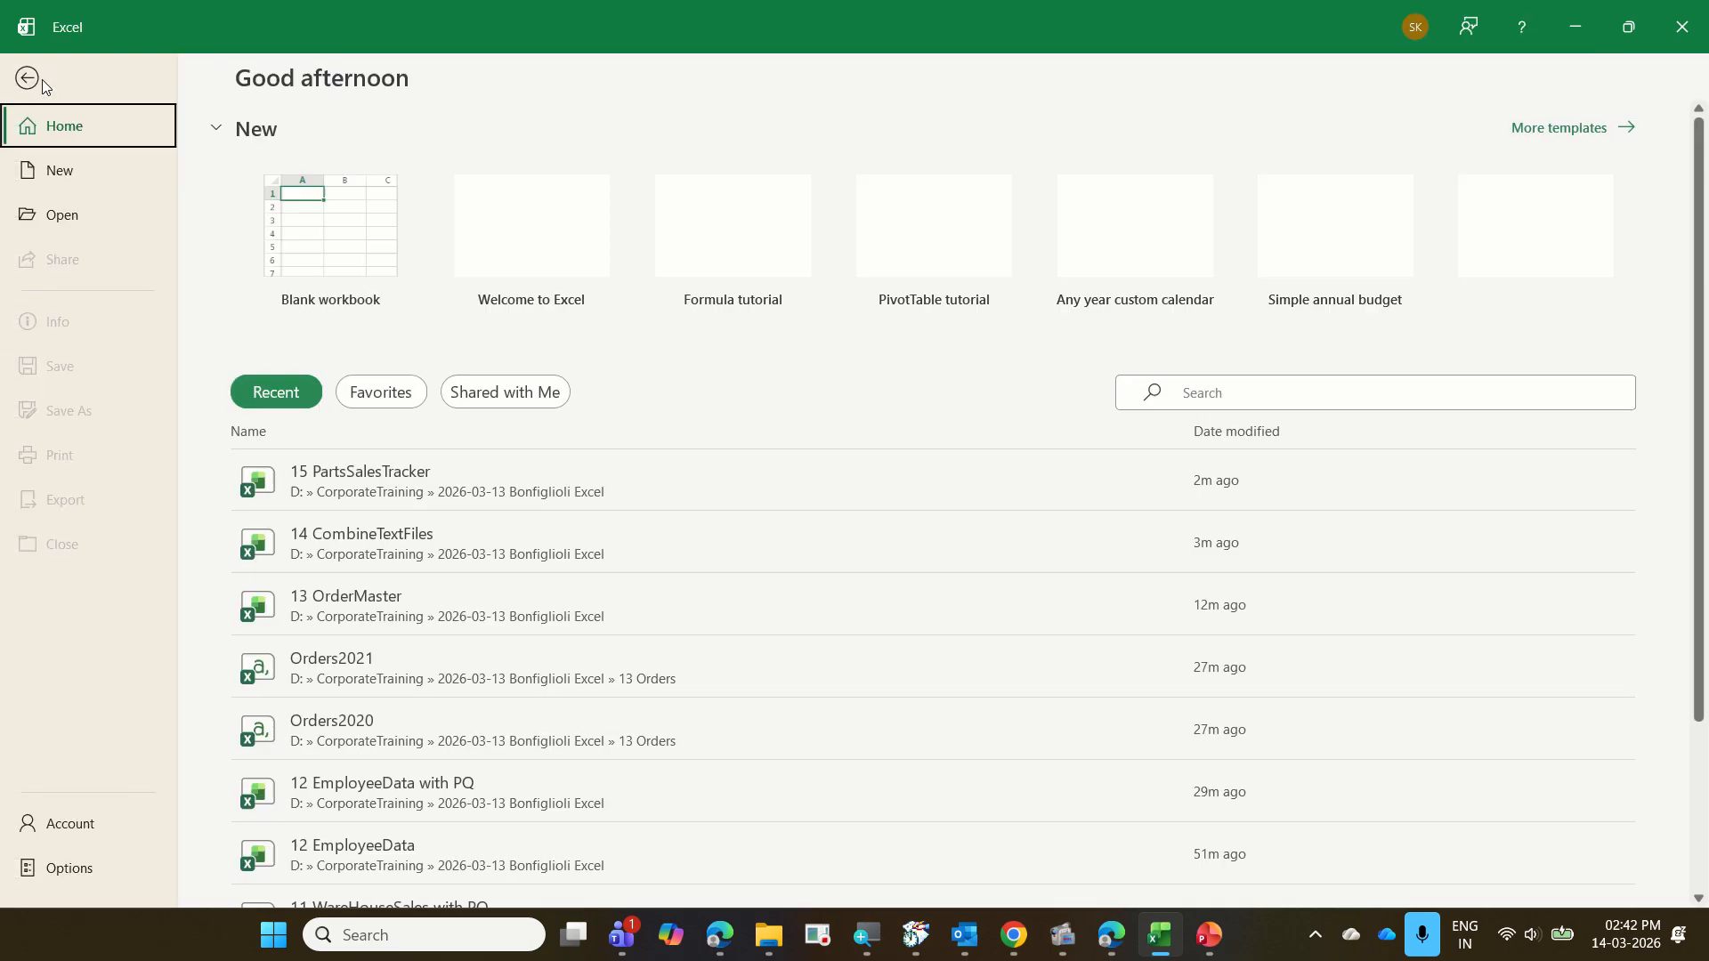
click(402, 491)
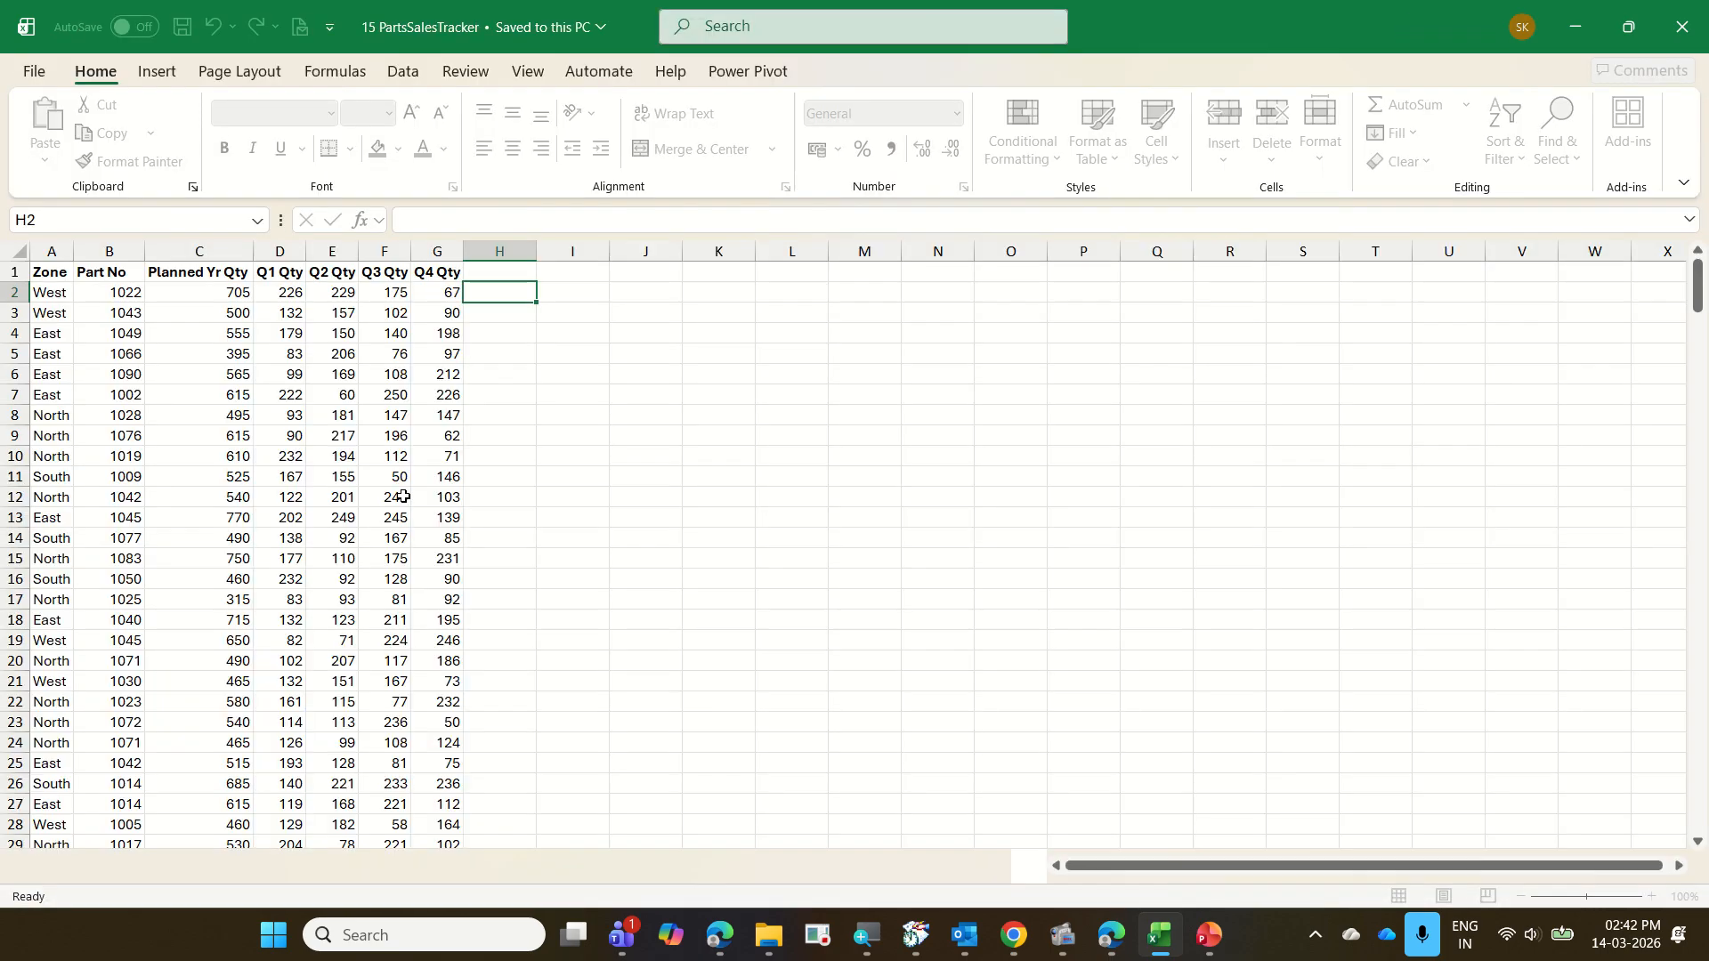
click(425, 865)
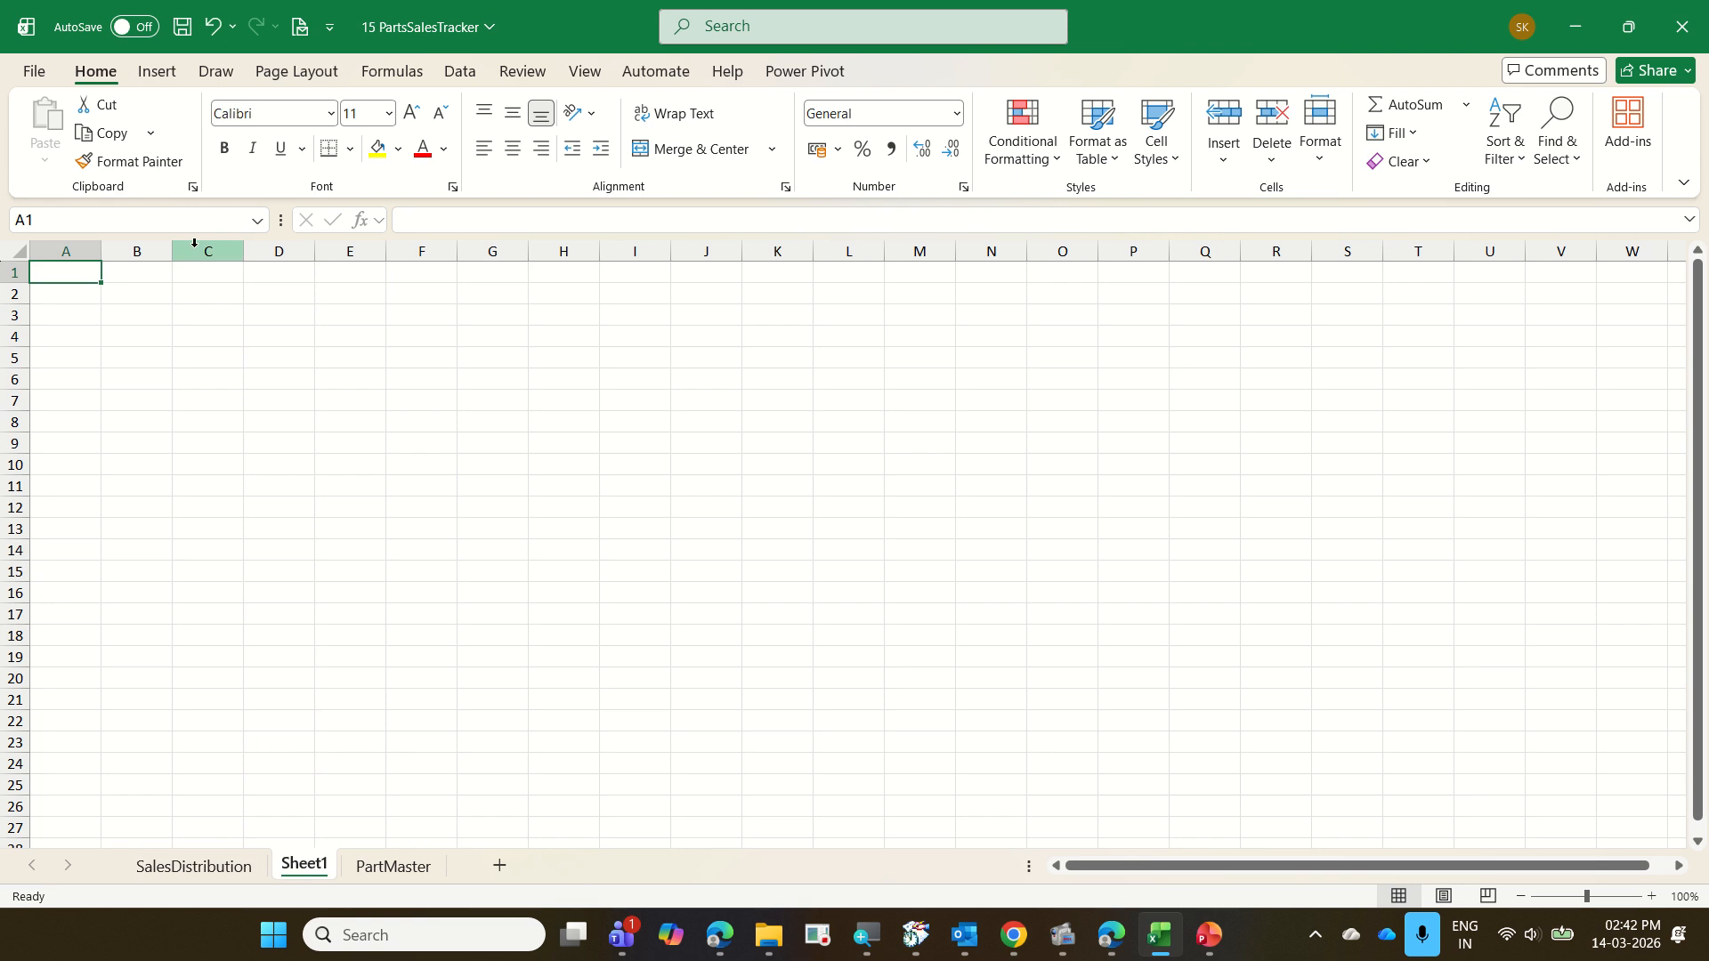
Start a data import from the 15 PartsSalesTracker Excel workbook in the 2026-03-13 Bonfiglioli Excel folder
click(460, 72)
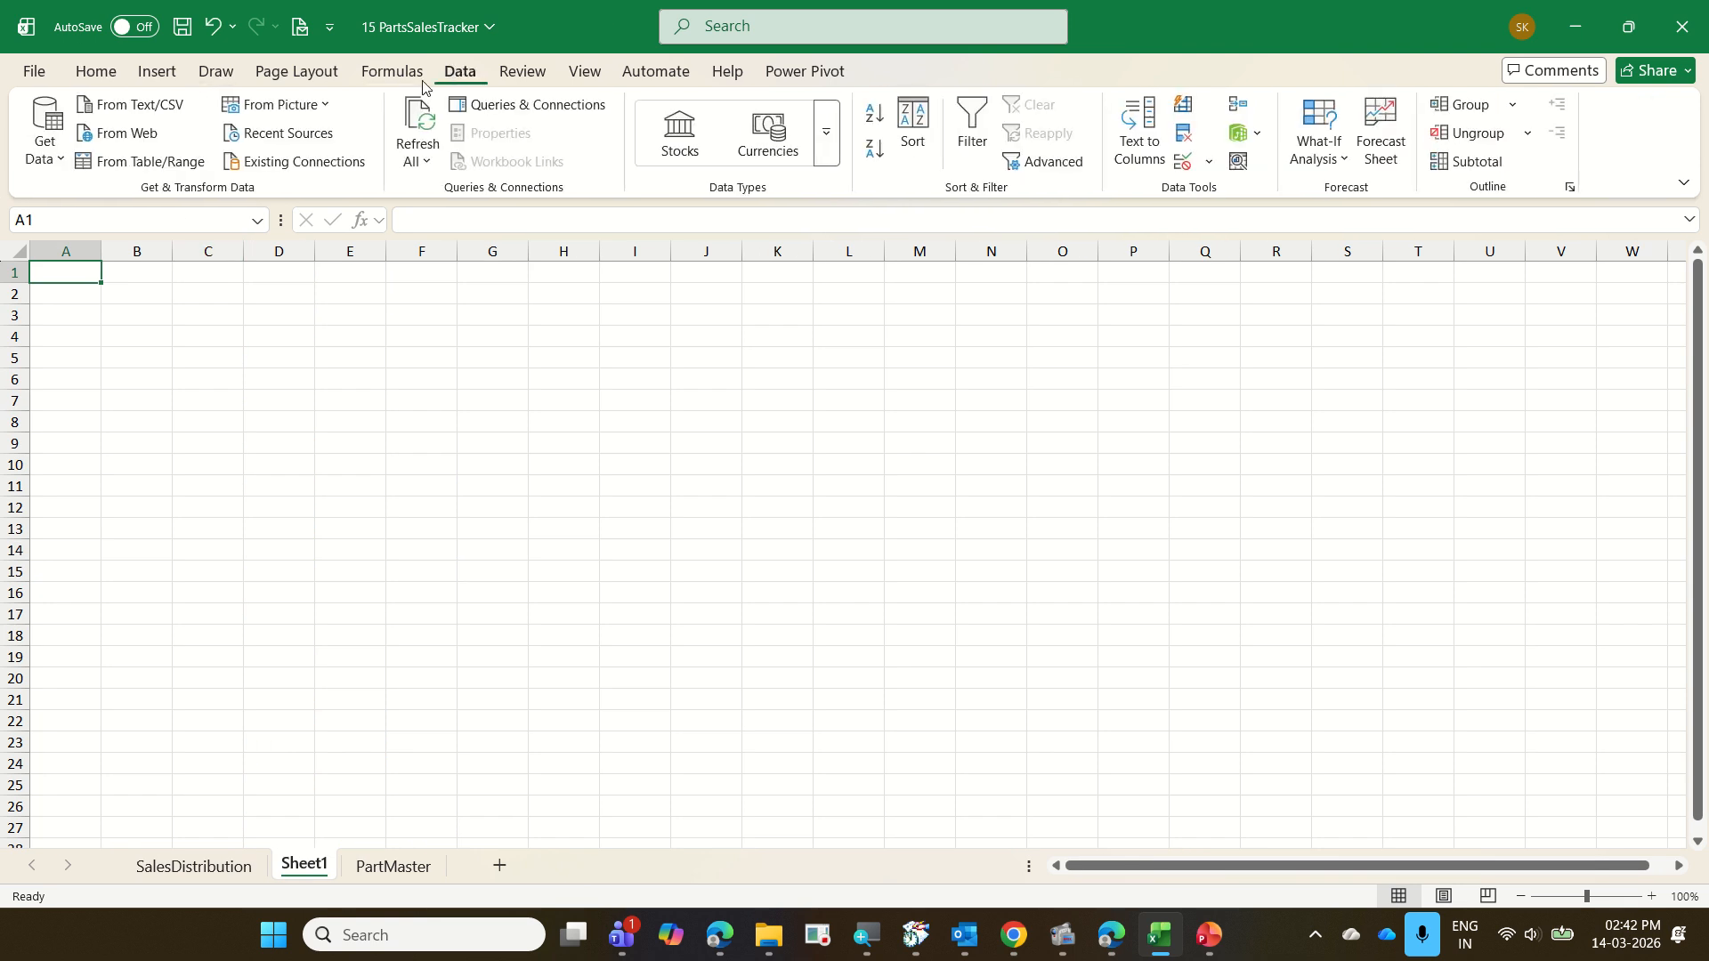
click(44, 143)
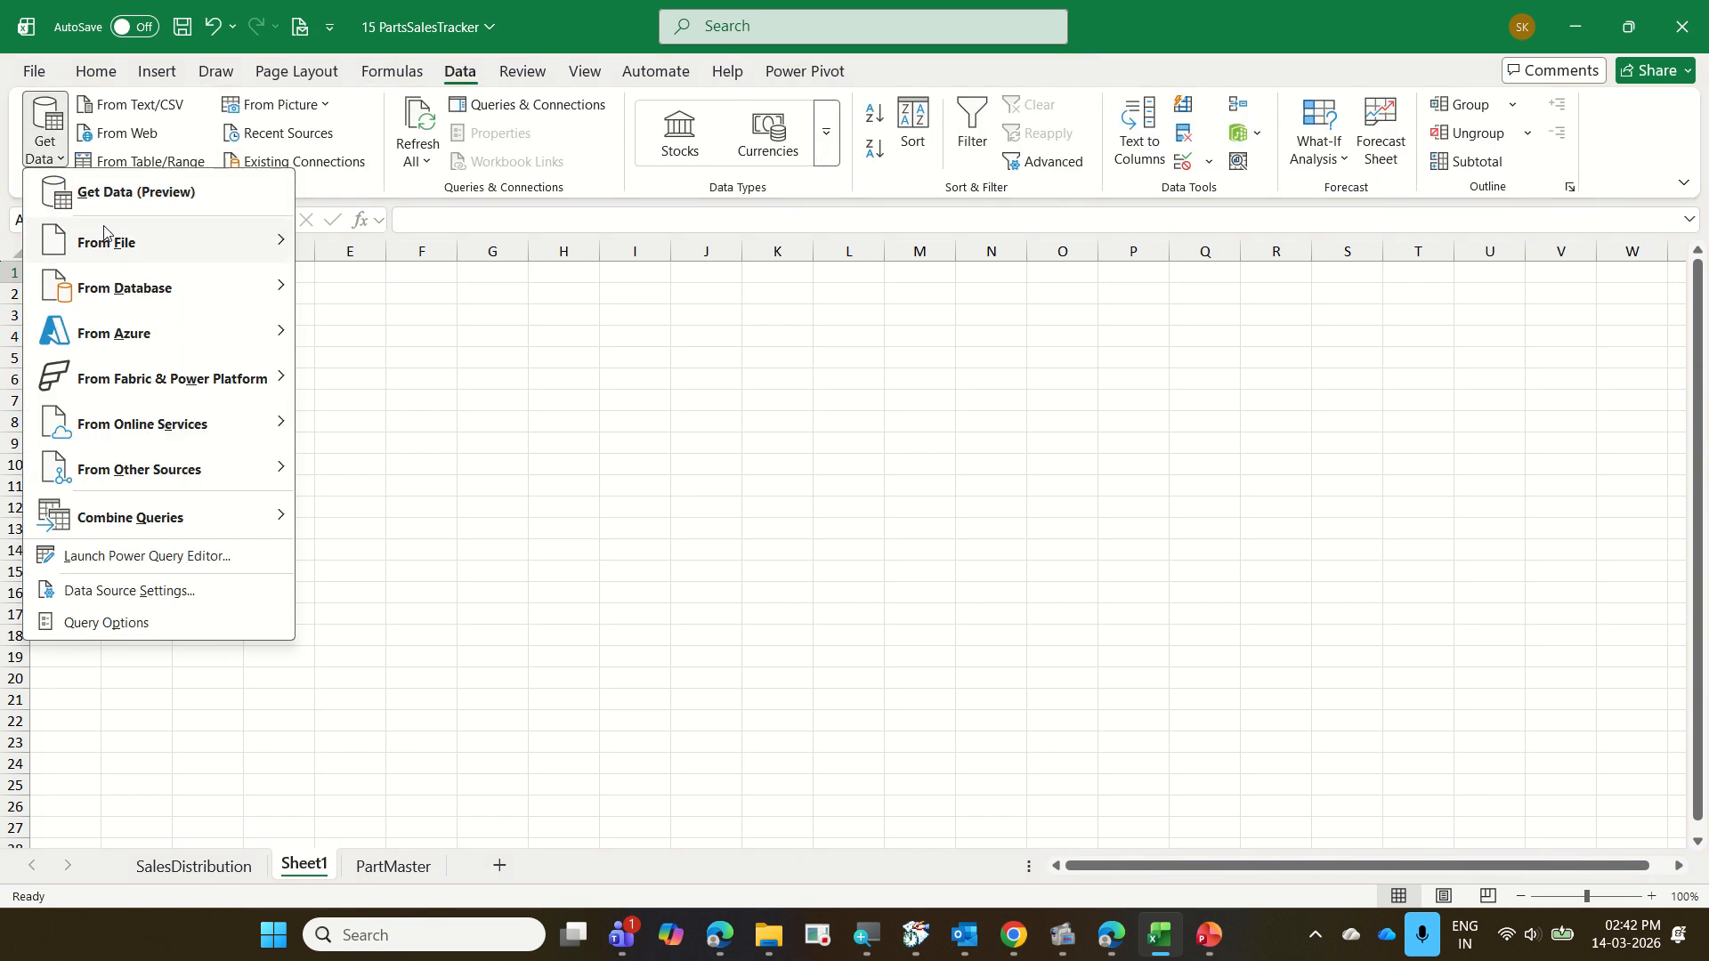
mouse_move(227, 251)
click(379, 248)
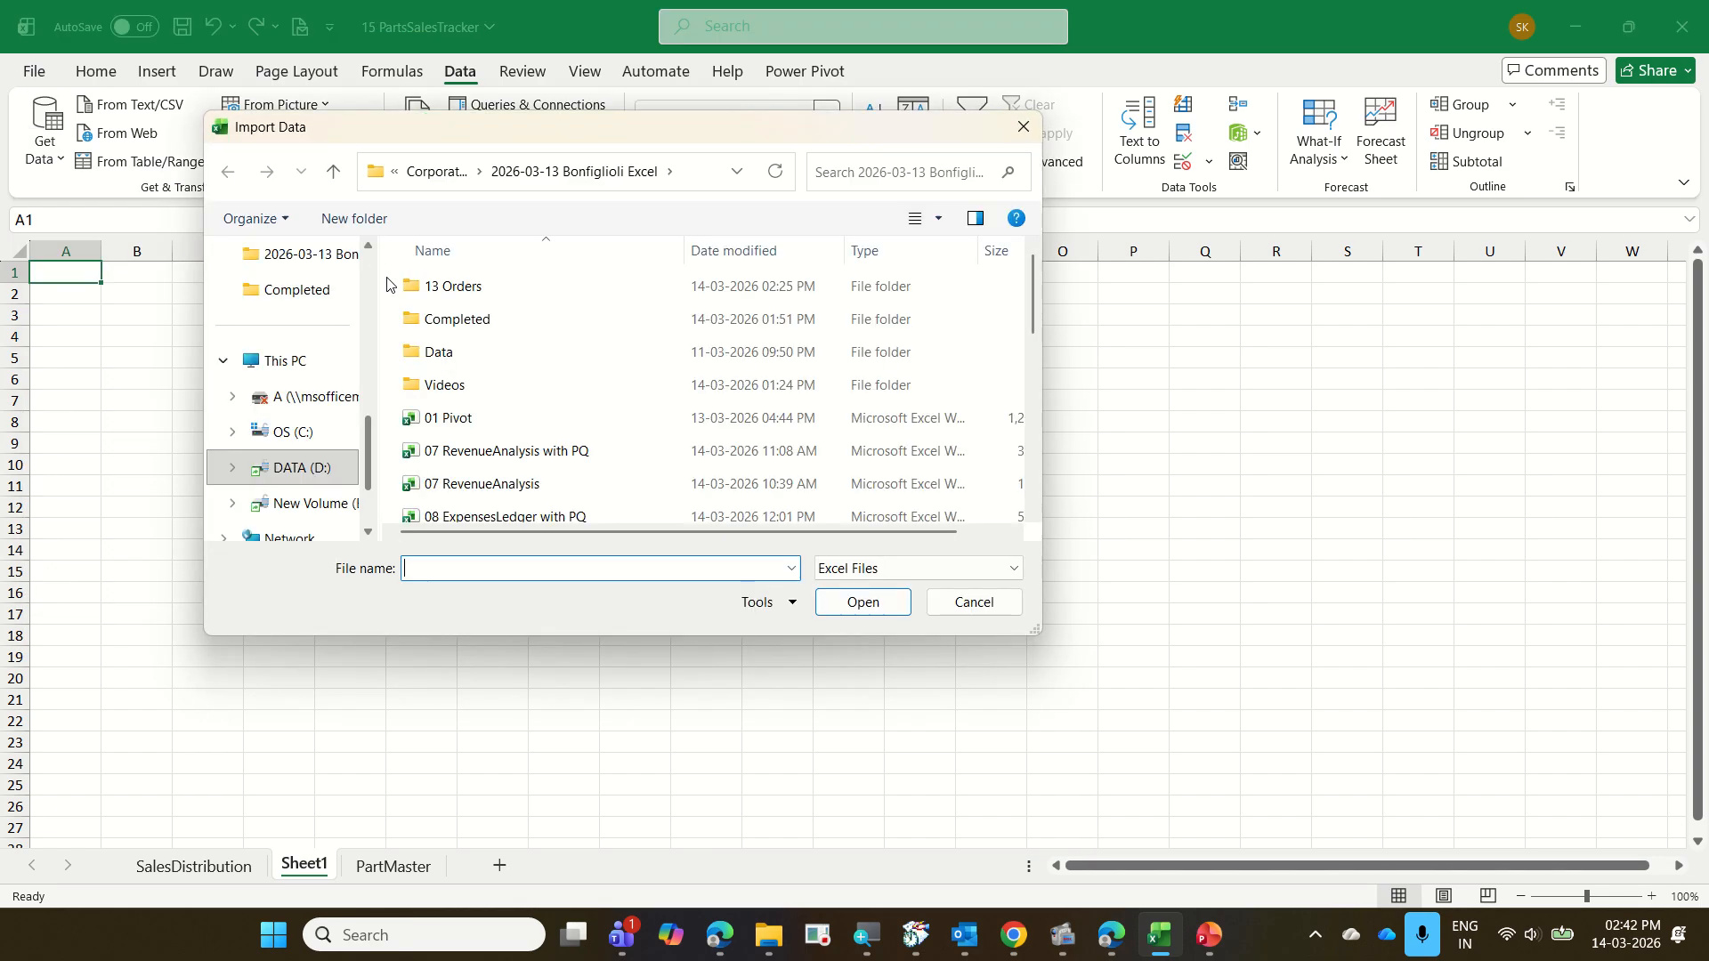
scroll(525, 454, down, 5)
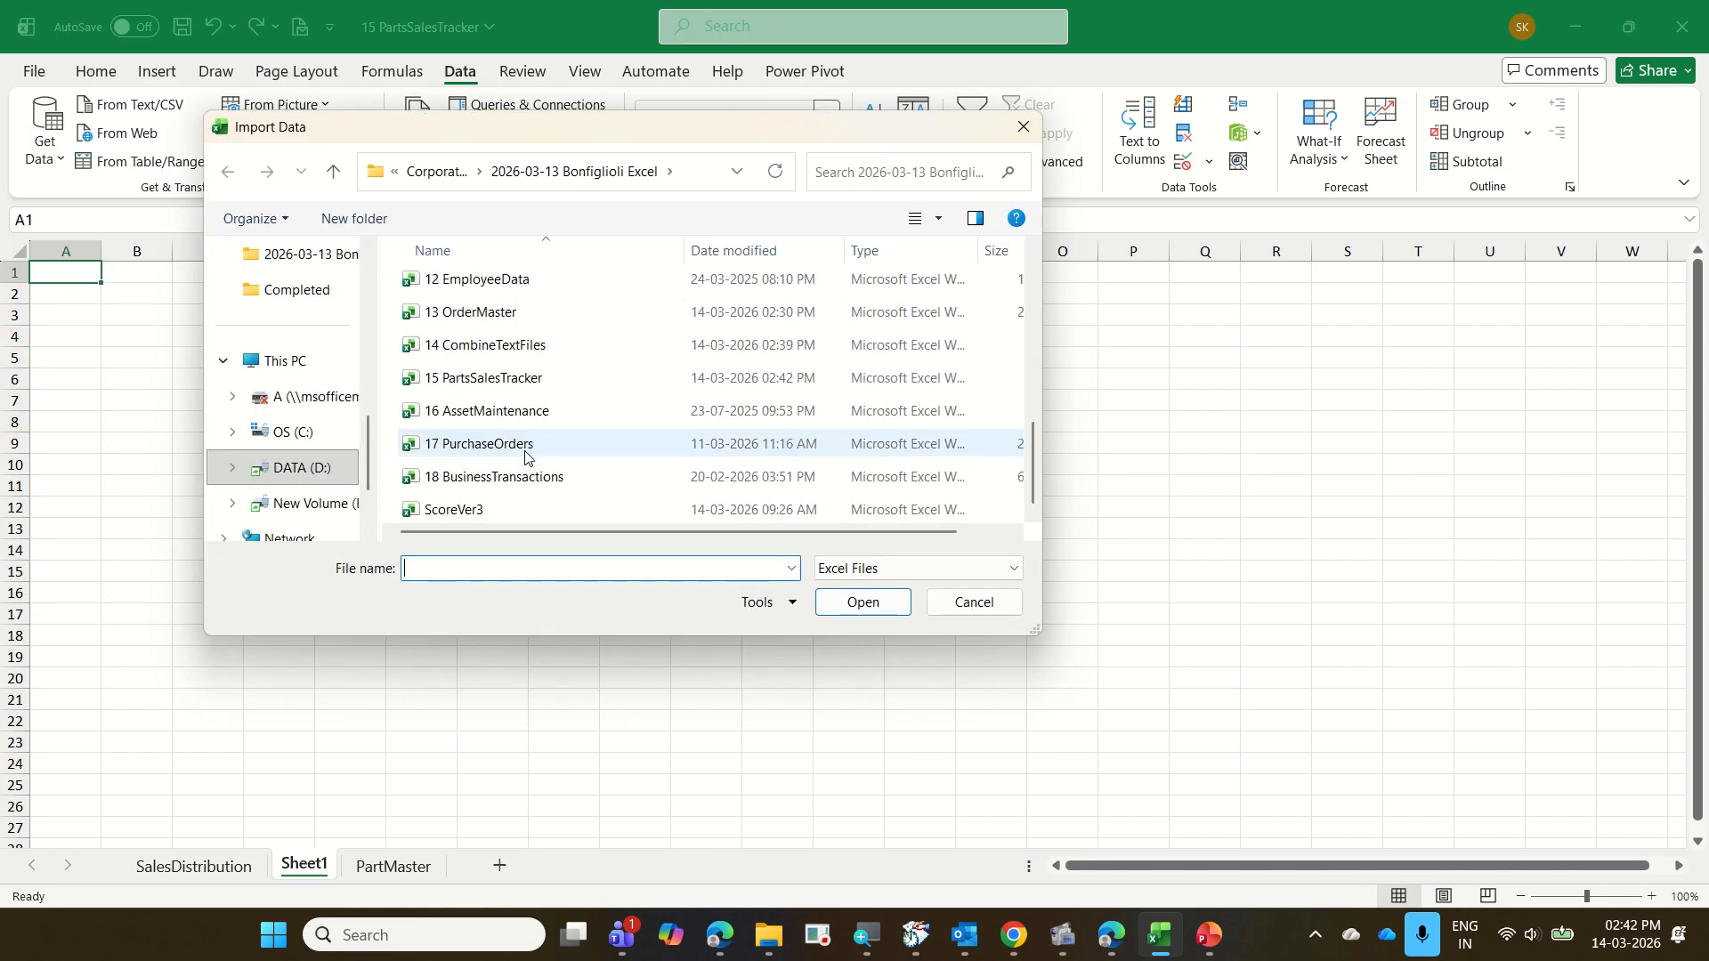
click(508, 379)
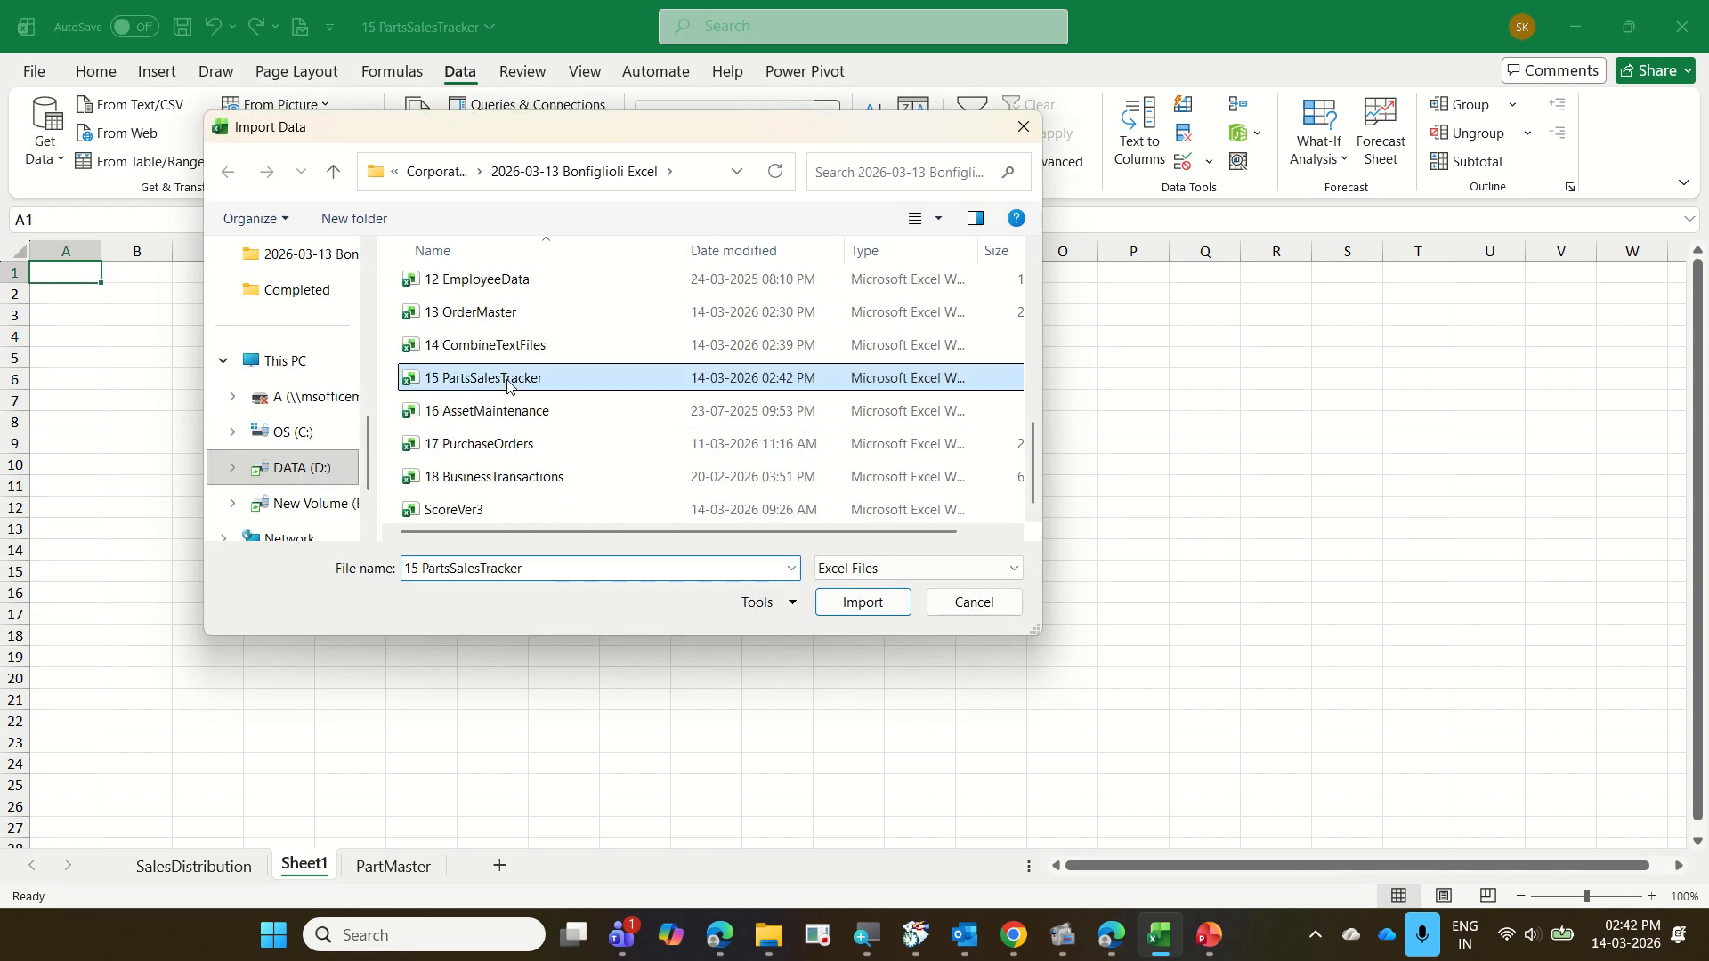
click(861, 604)
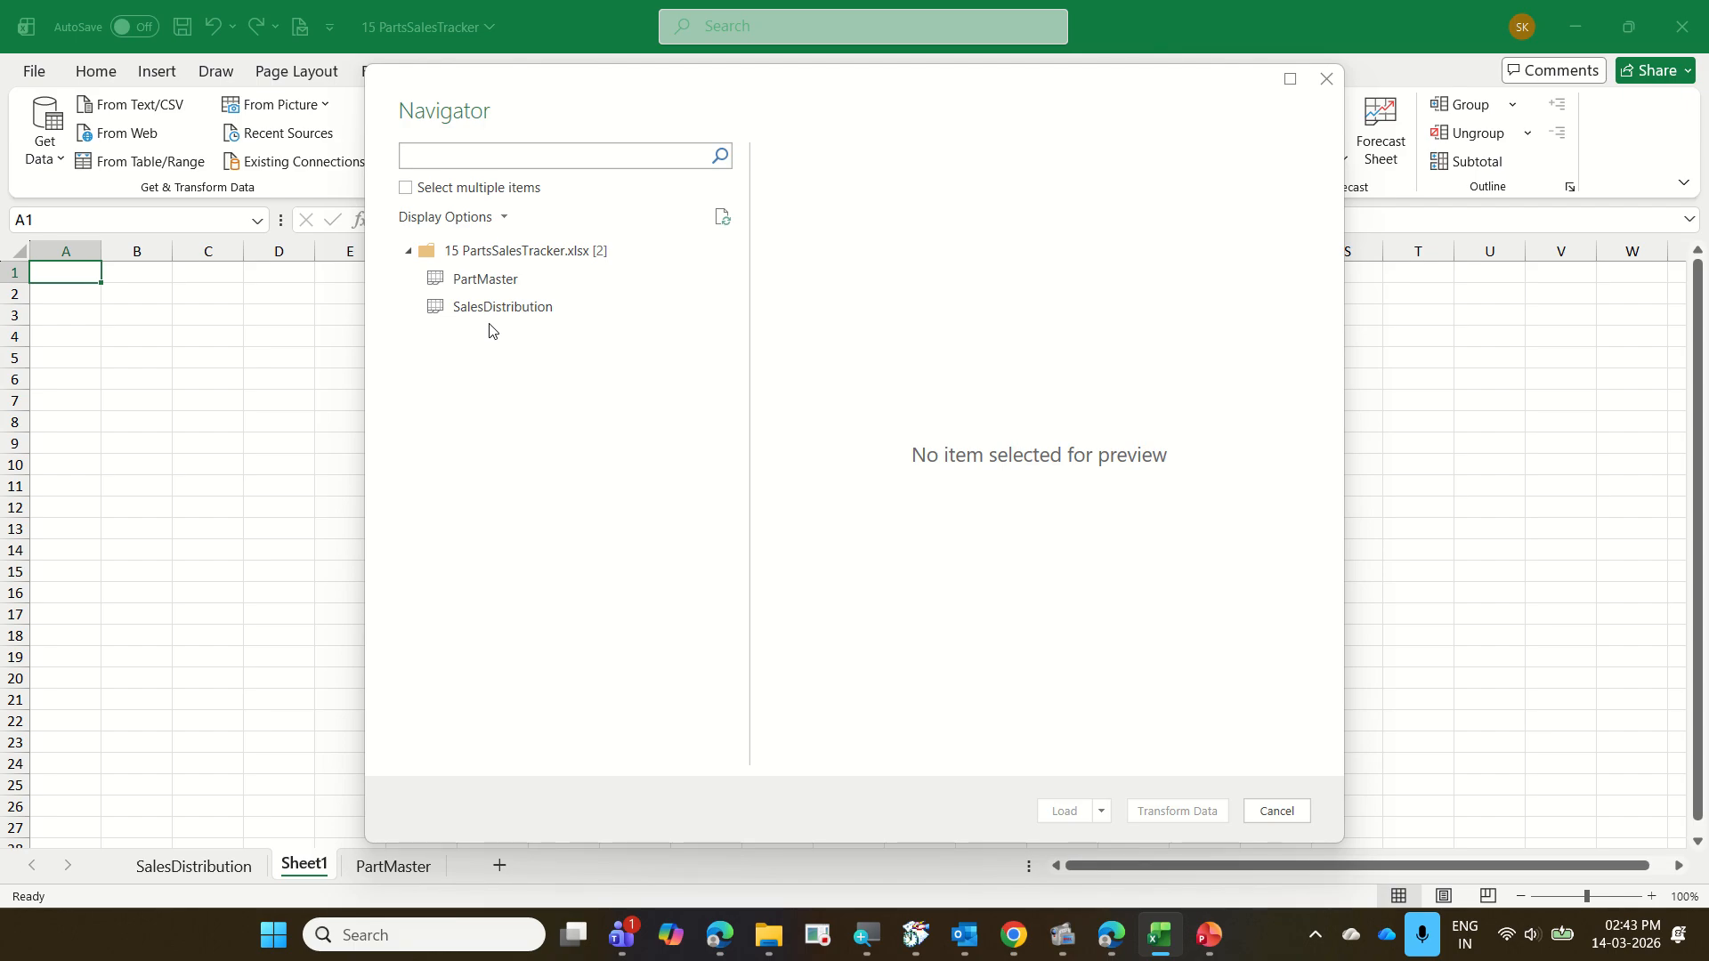
Preview the PartMaster and SalesDistribution tables without loading either, and delete the added blank sheet
click(495, 290)
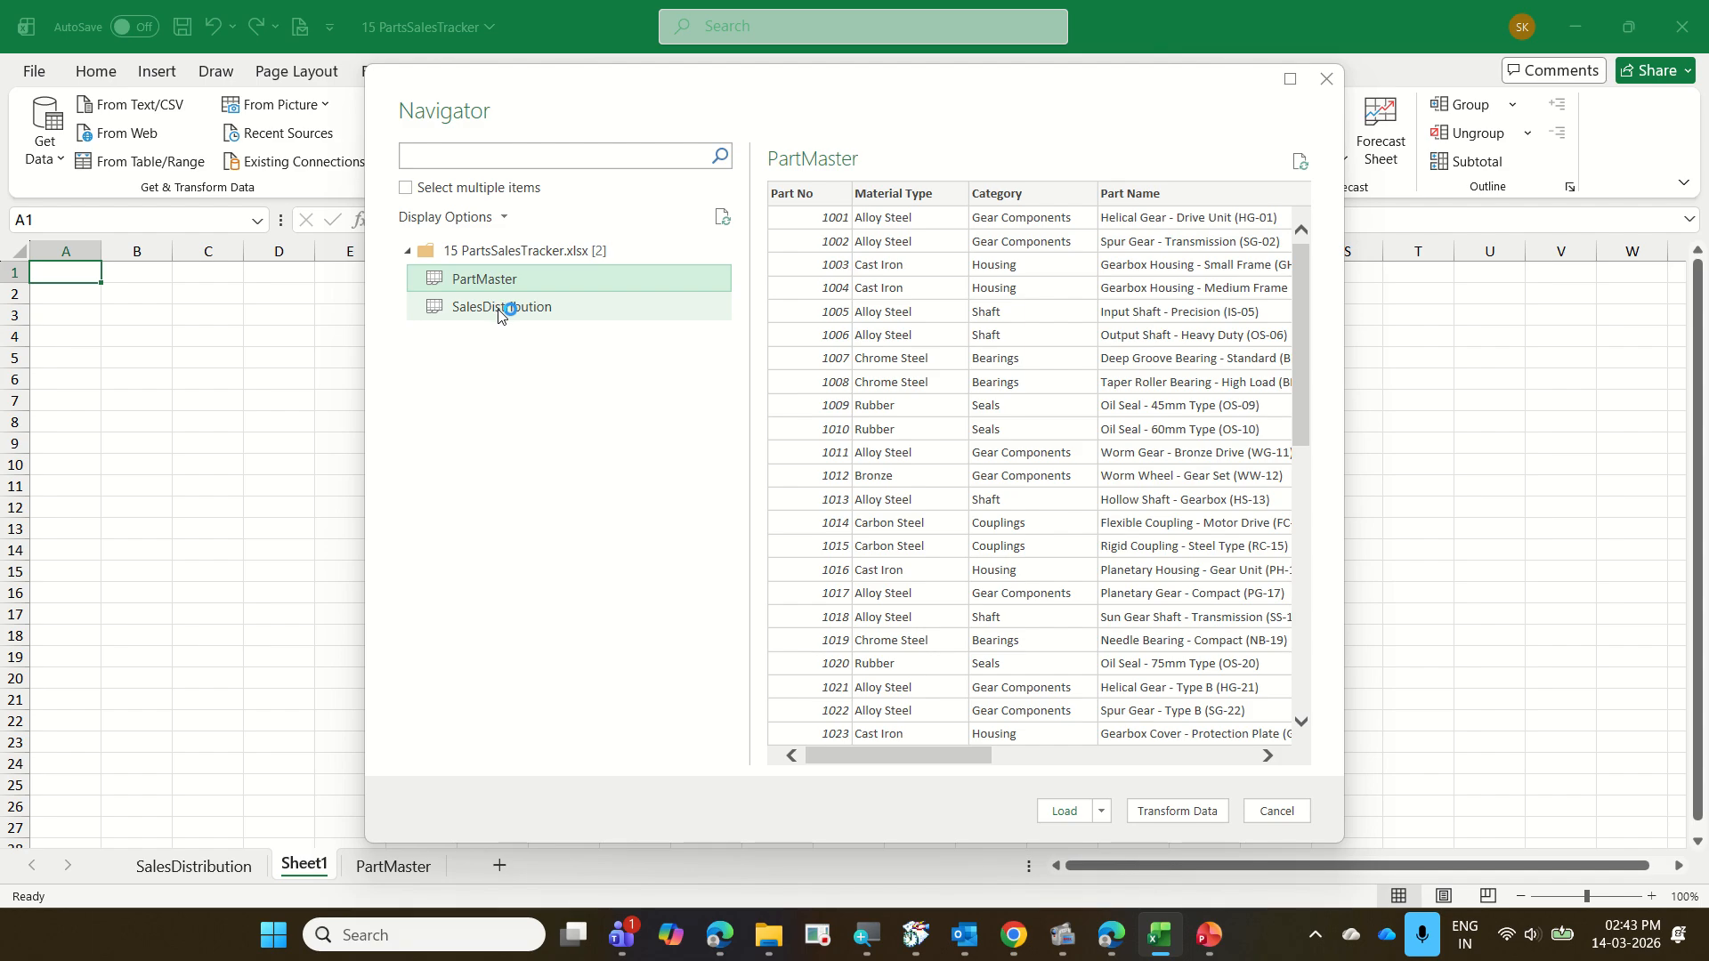
click(499, 311)
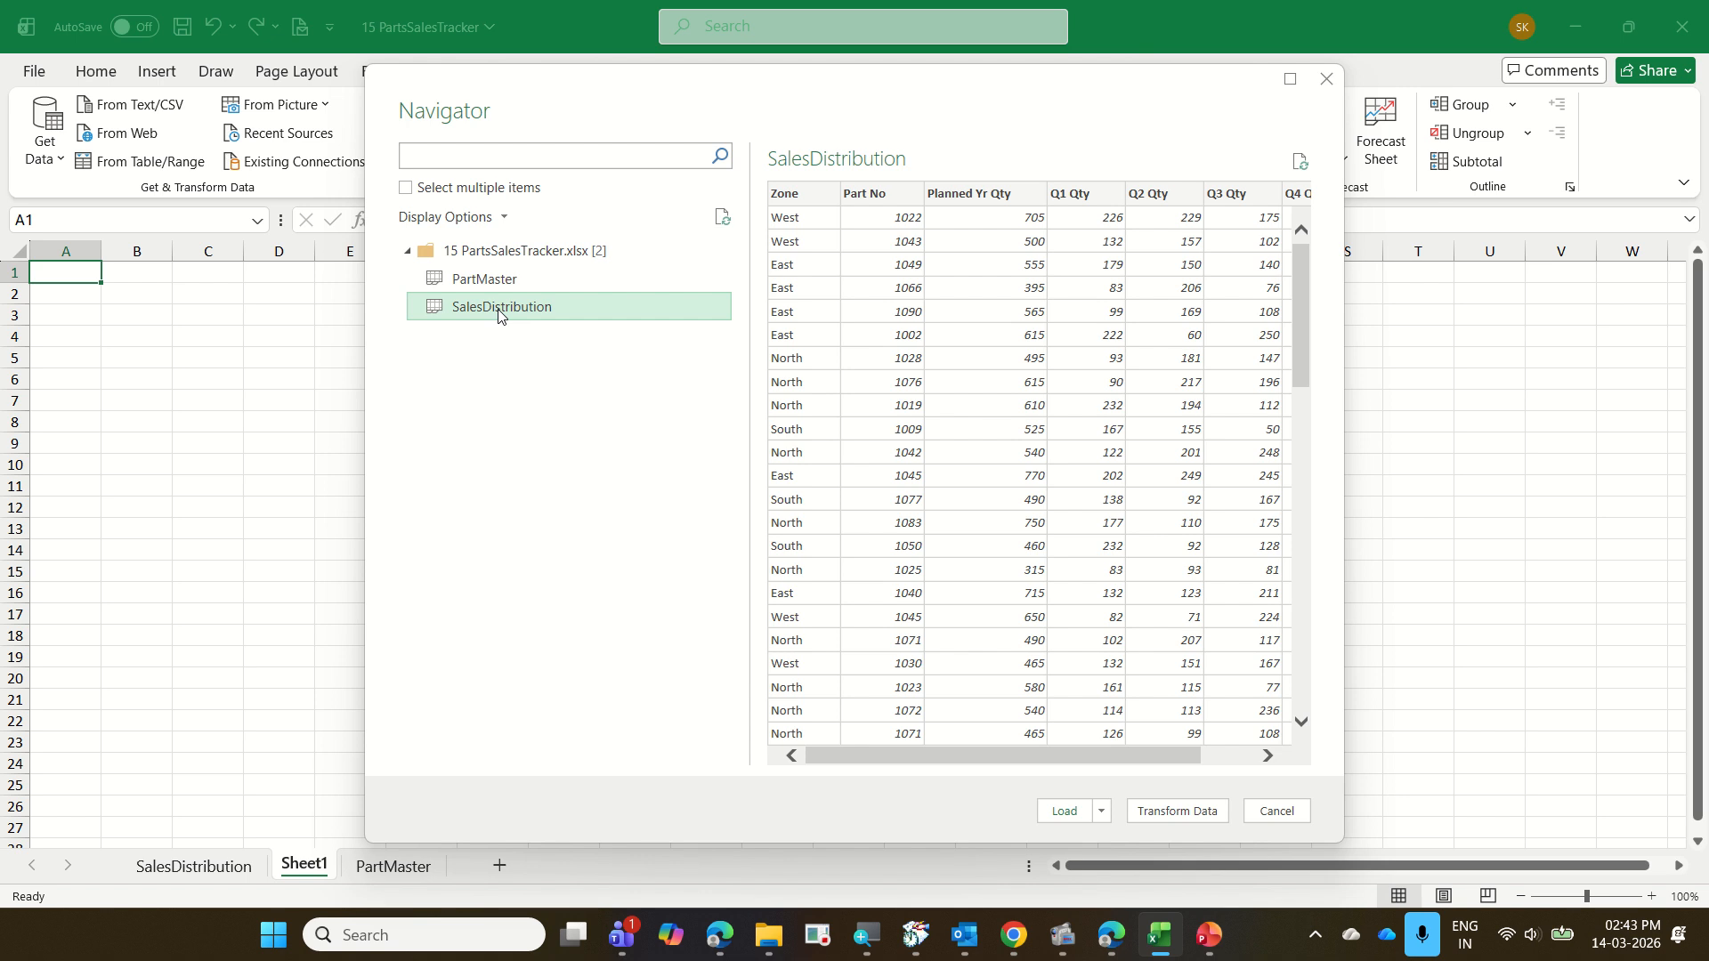
click(1262, 813)
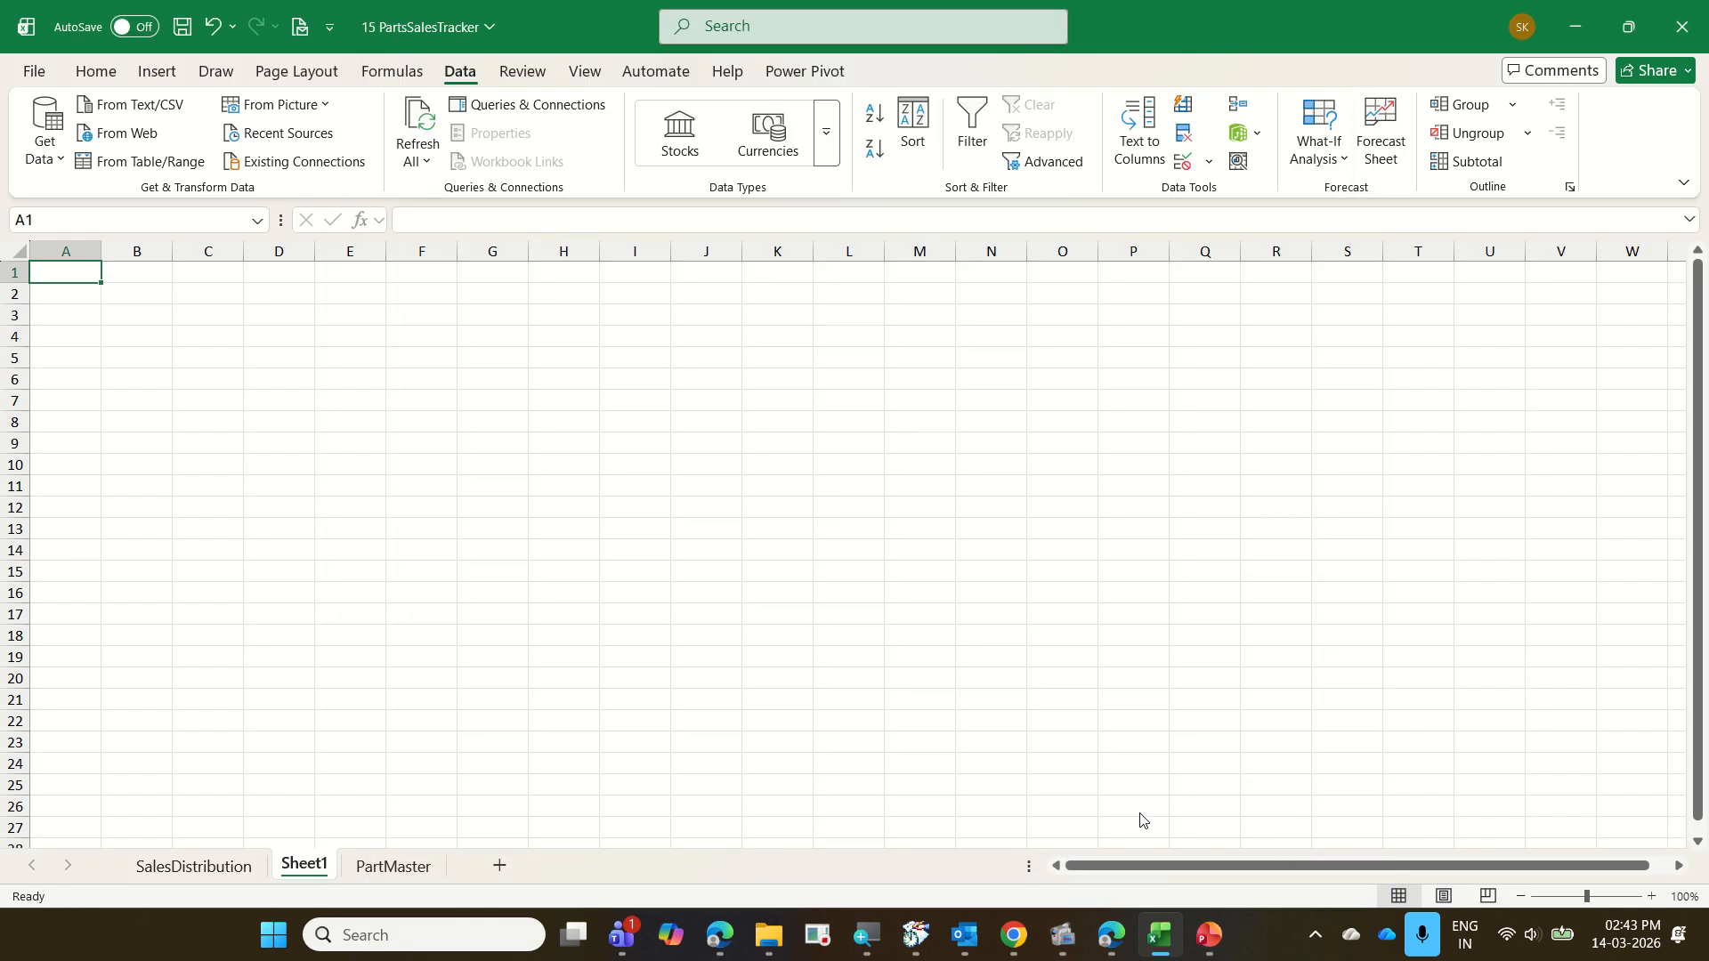
right_click(314, 861)
click(429, 552)
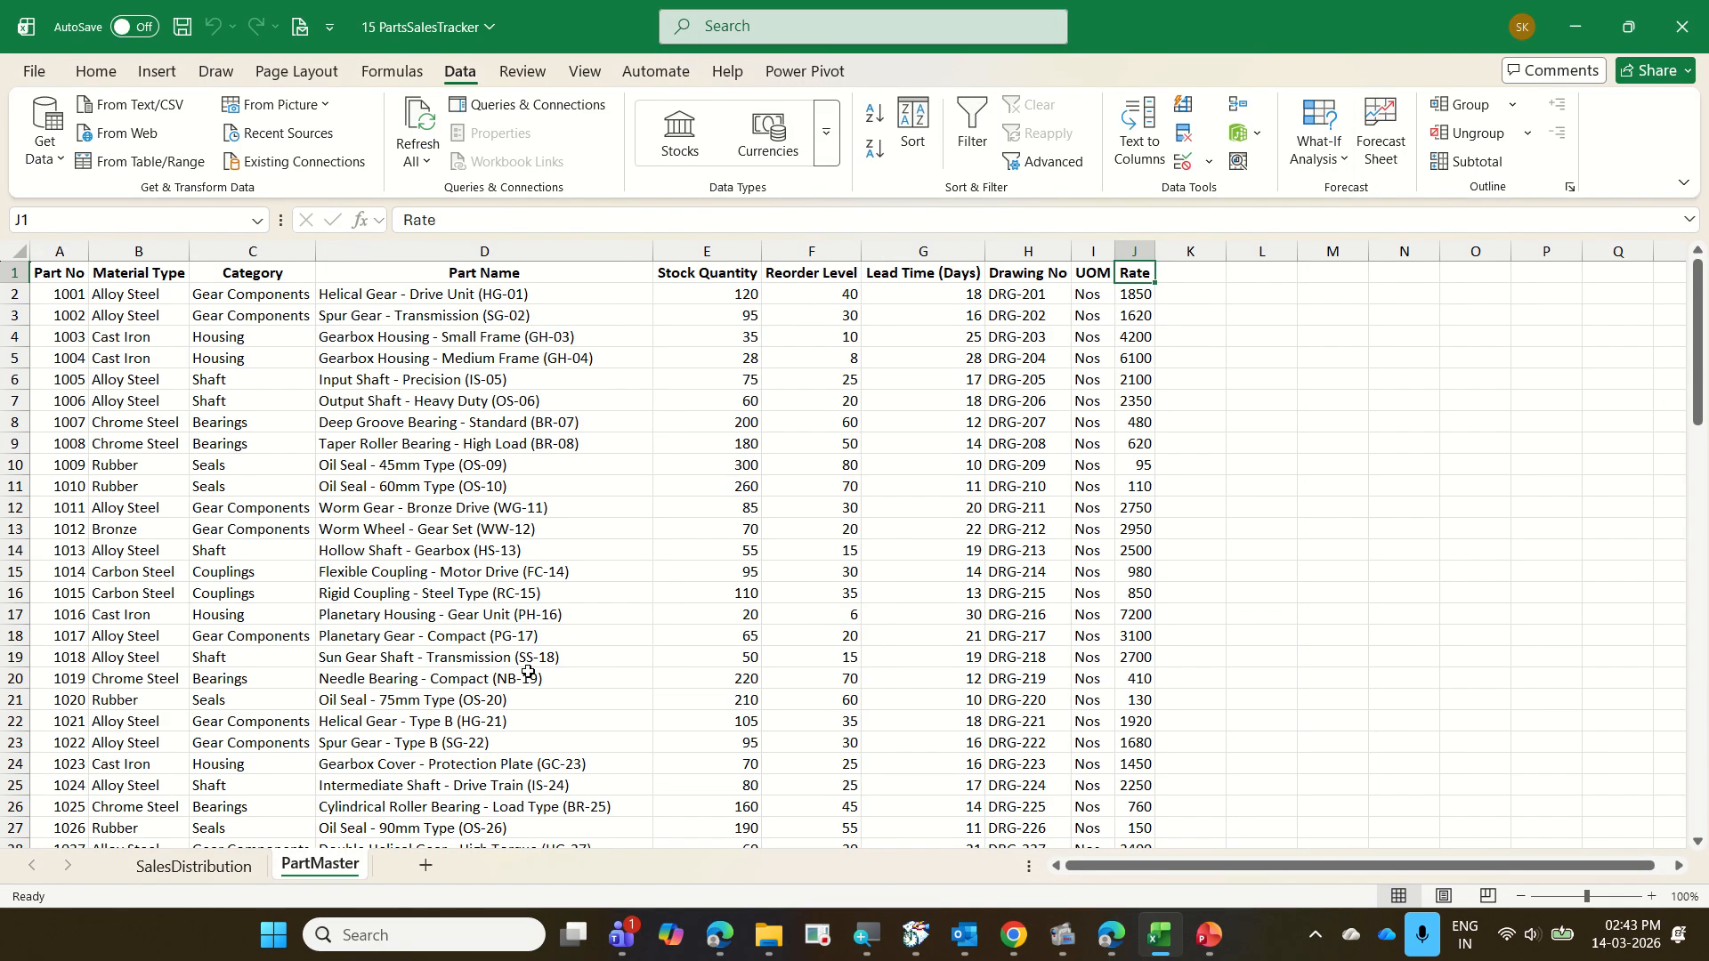
Look over the PartMaster and SalesDistribution sheets and the available Get Data sources, including From Table/Range, without importing
click(133, 574)
click(187, 874)
click(218, 576)
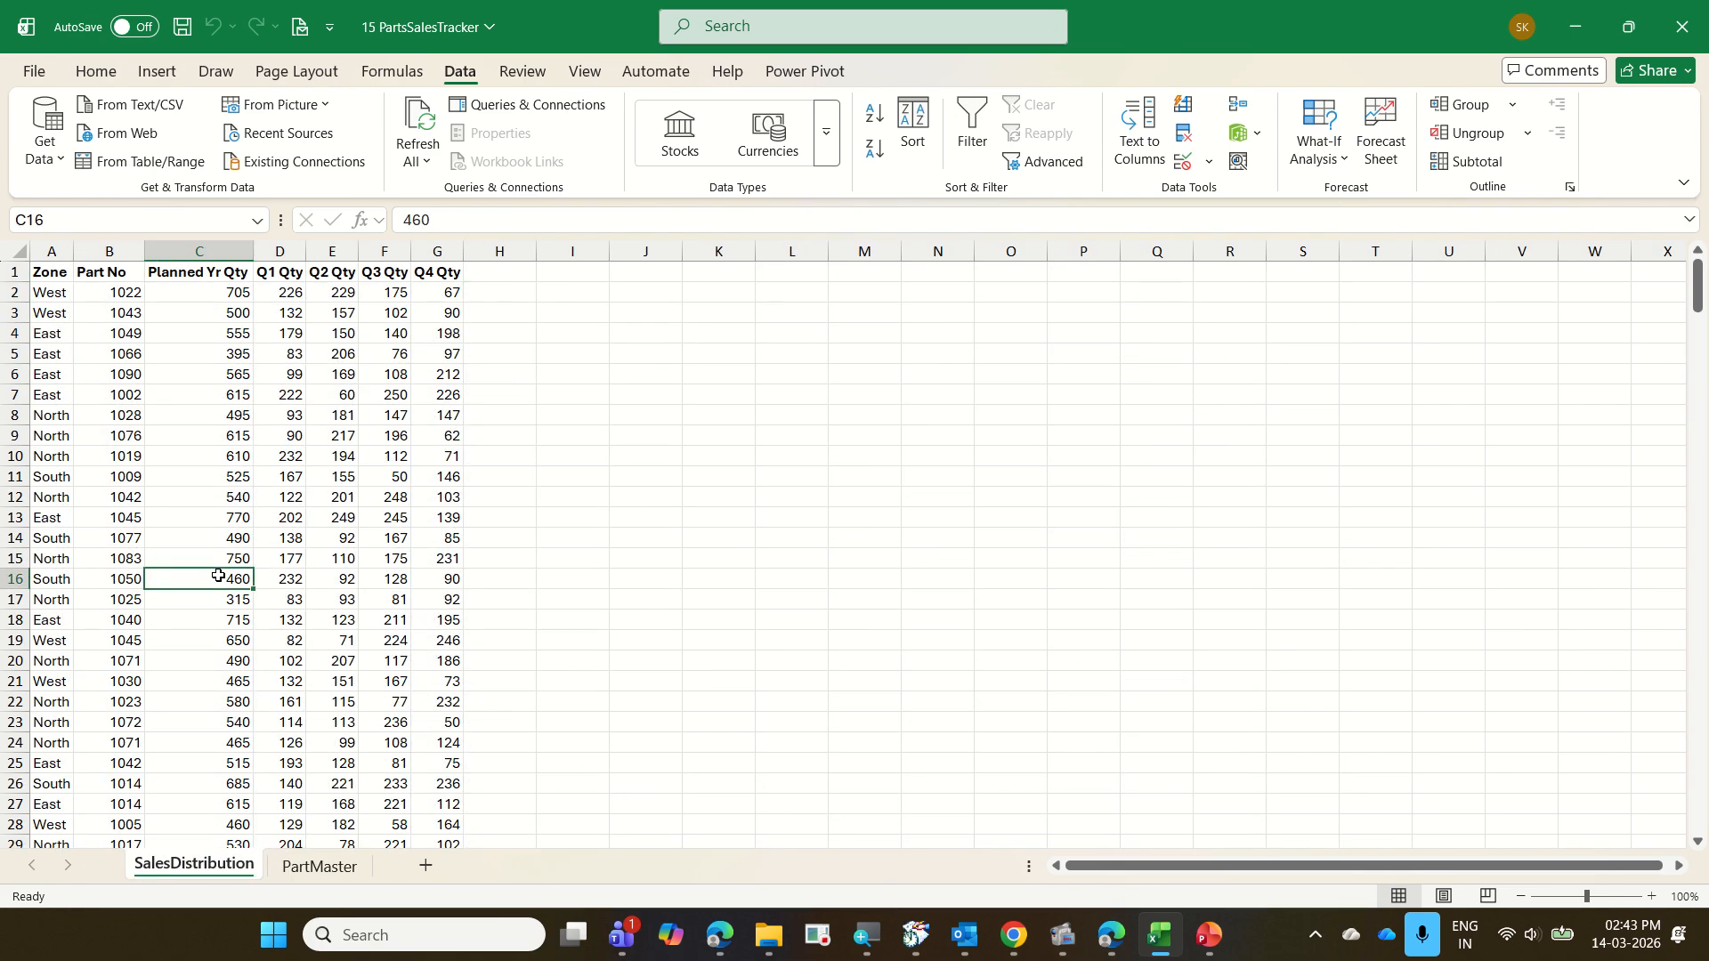
click(55, 159)
mouse_move(125, 246)
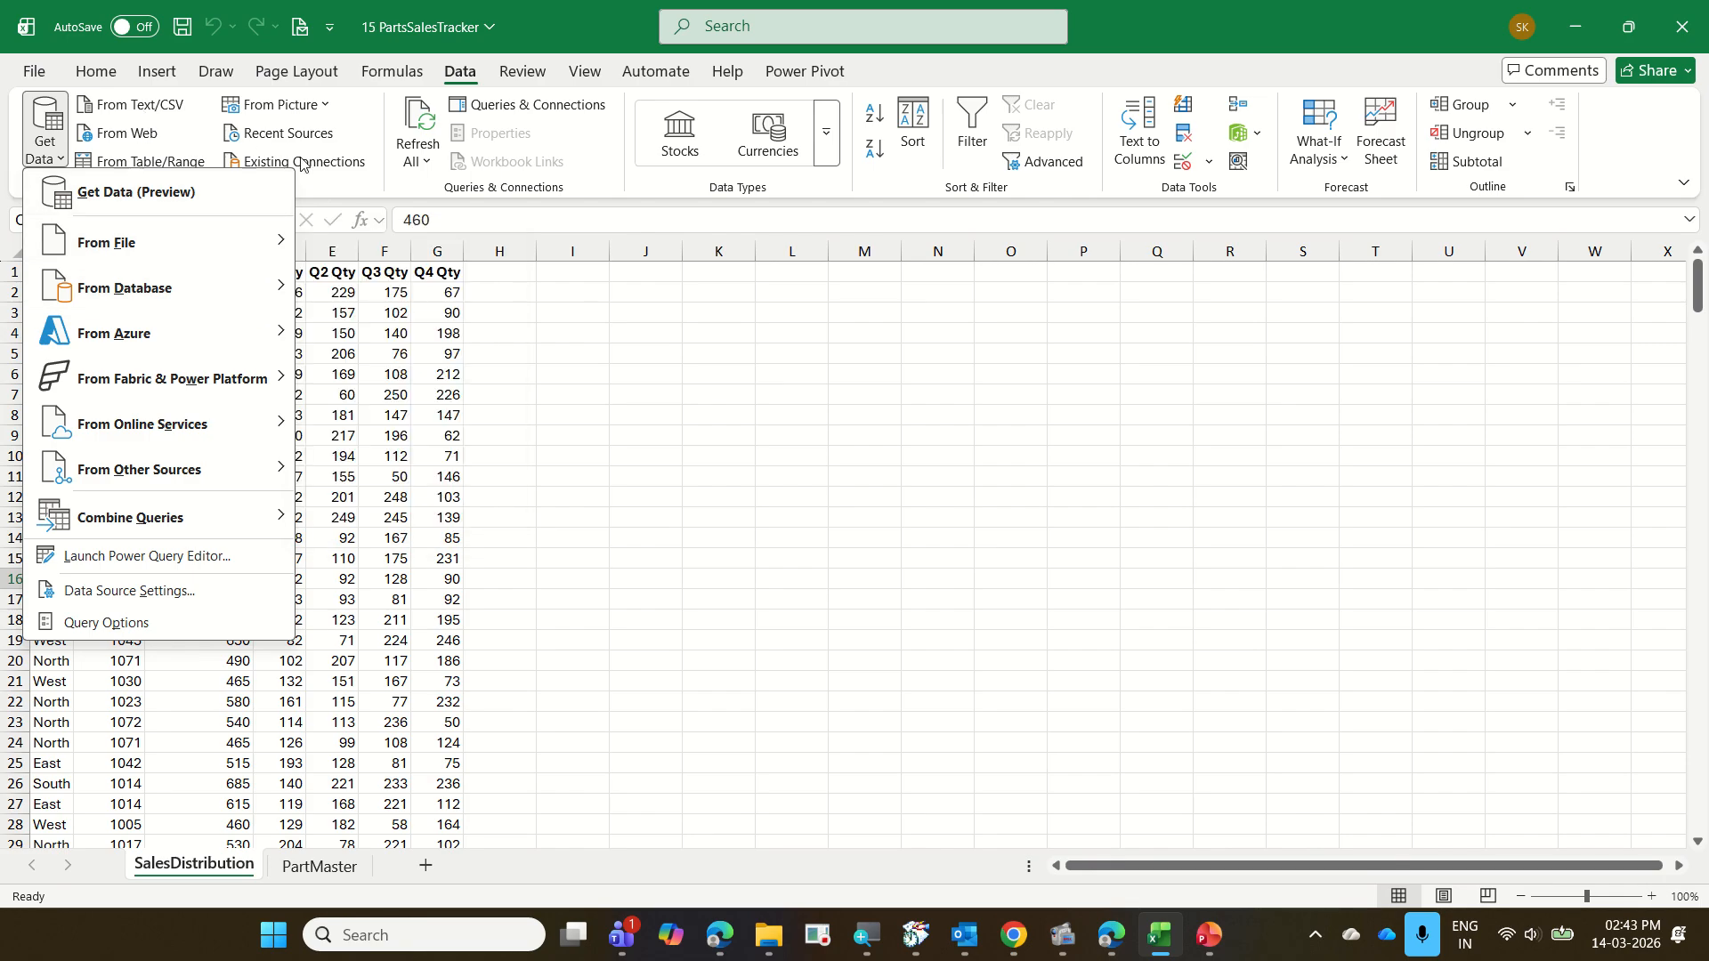
mouse_move(227, 241)
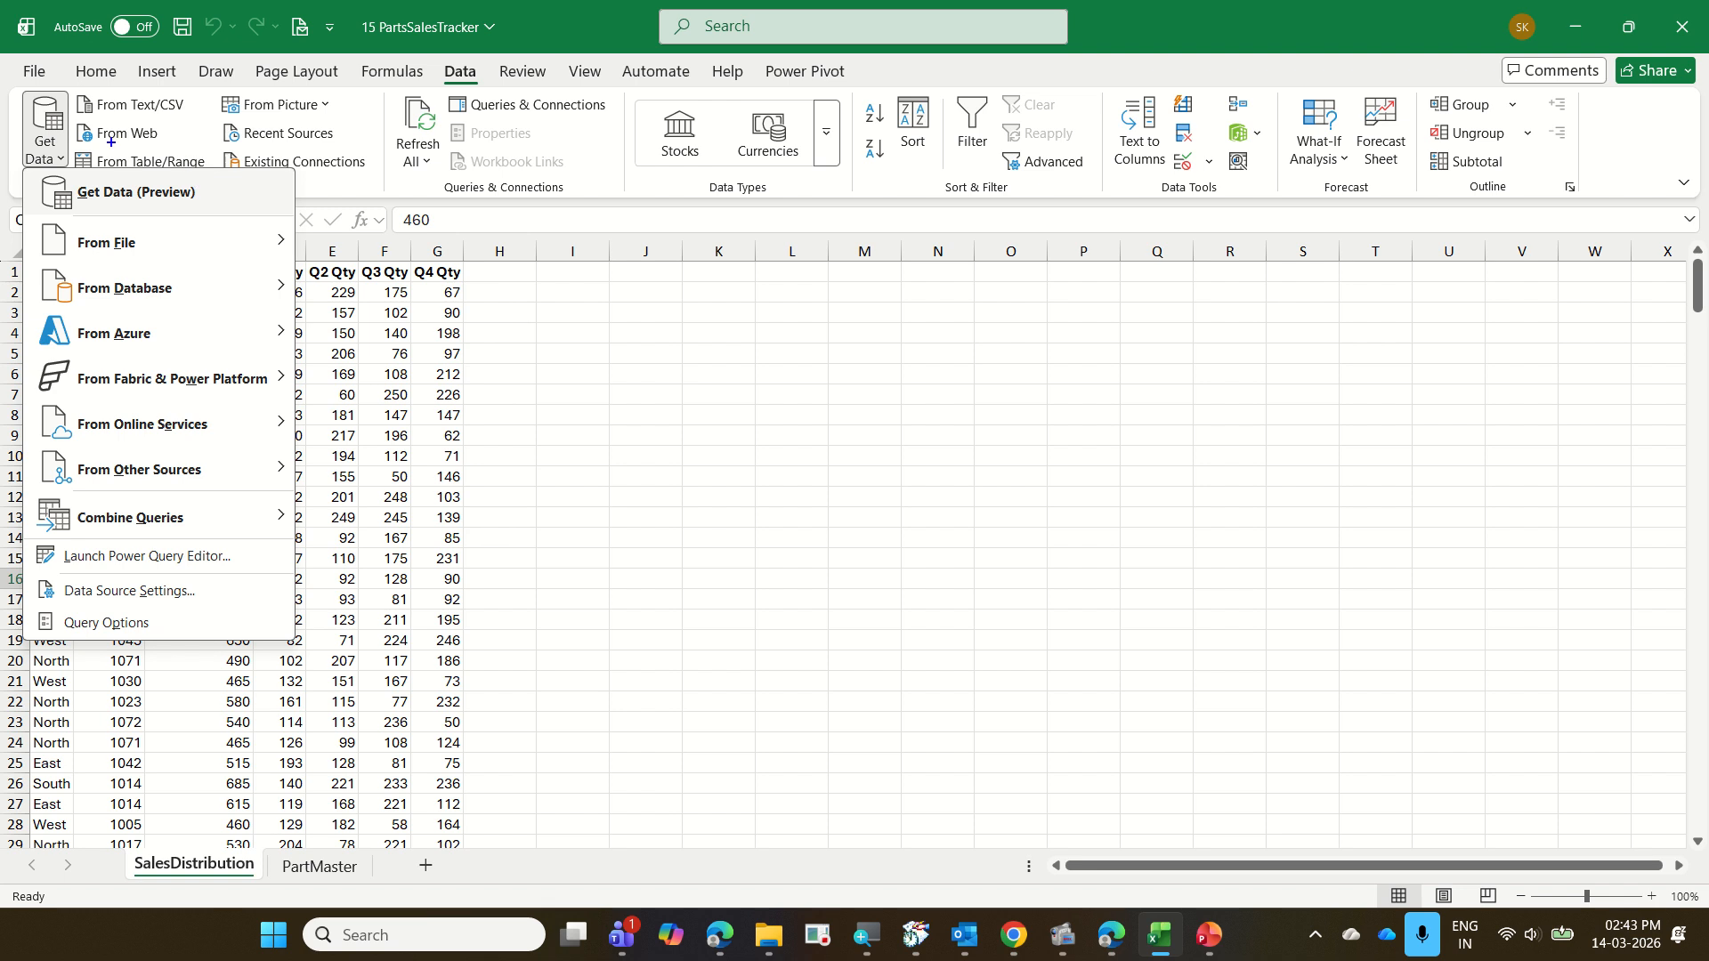
drag(74, 144, 216, 185)
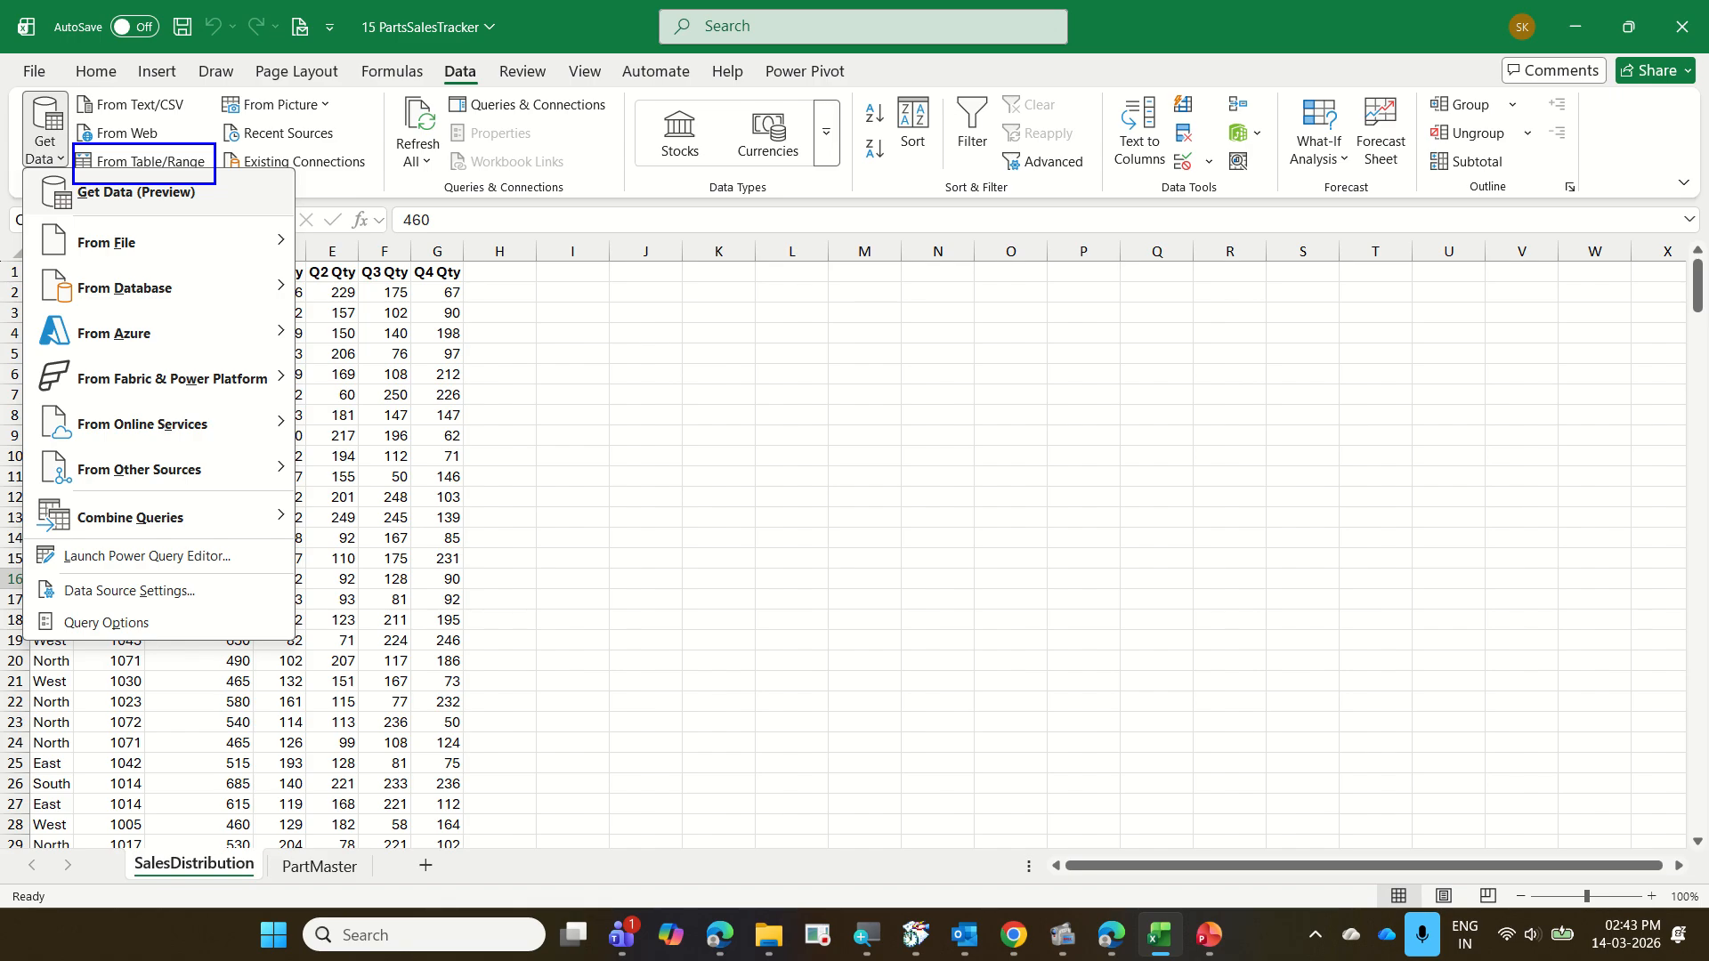
key(Escape)
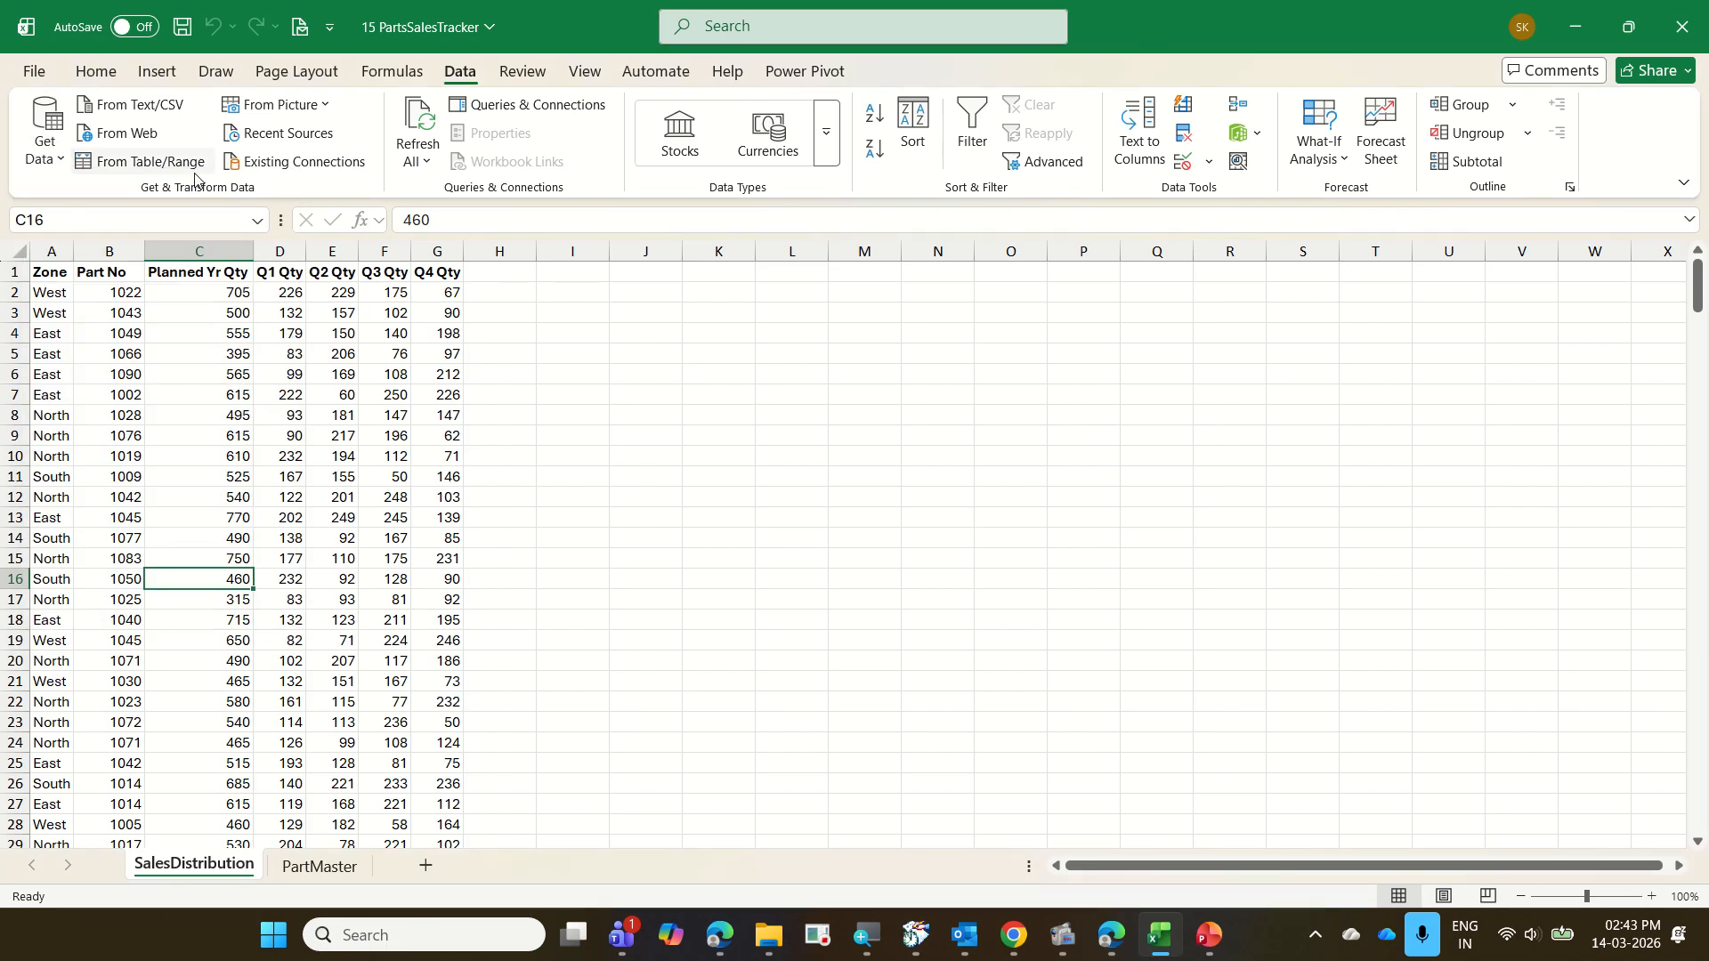
Close 15 PartsSalesTracker without saving its changes and create a new blank workbook
key(alt+F4)
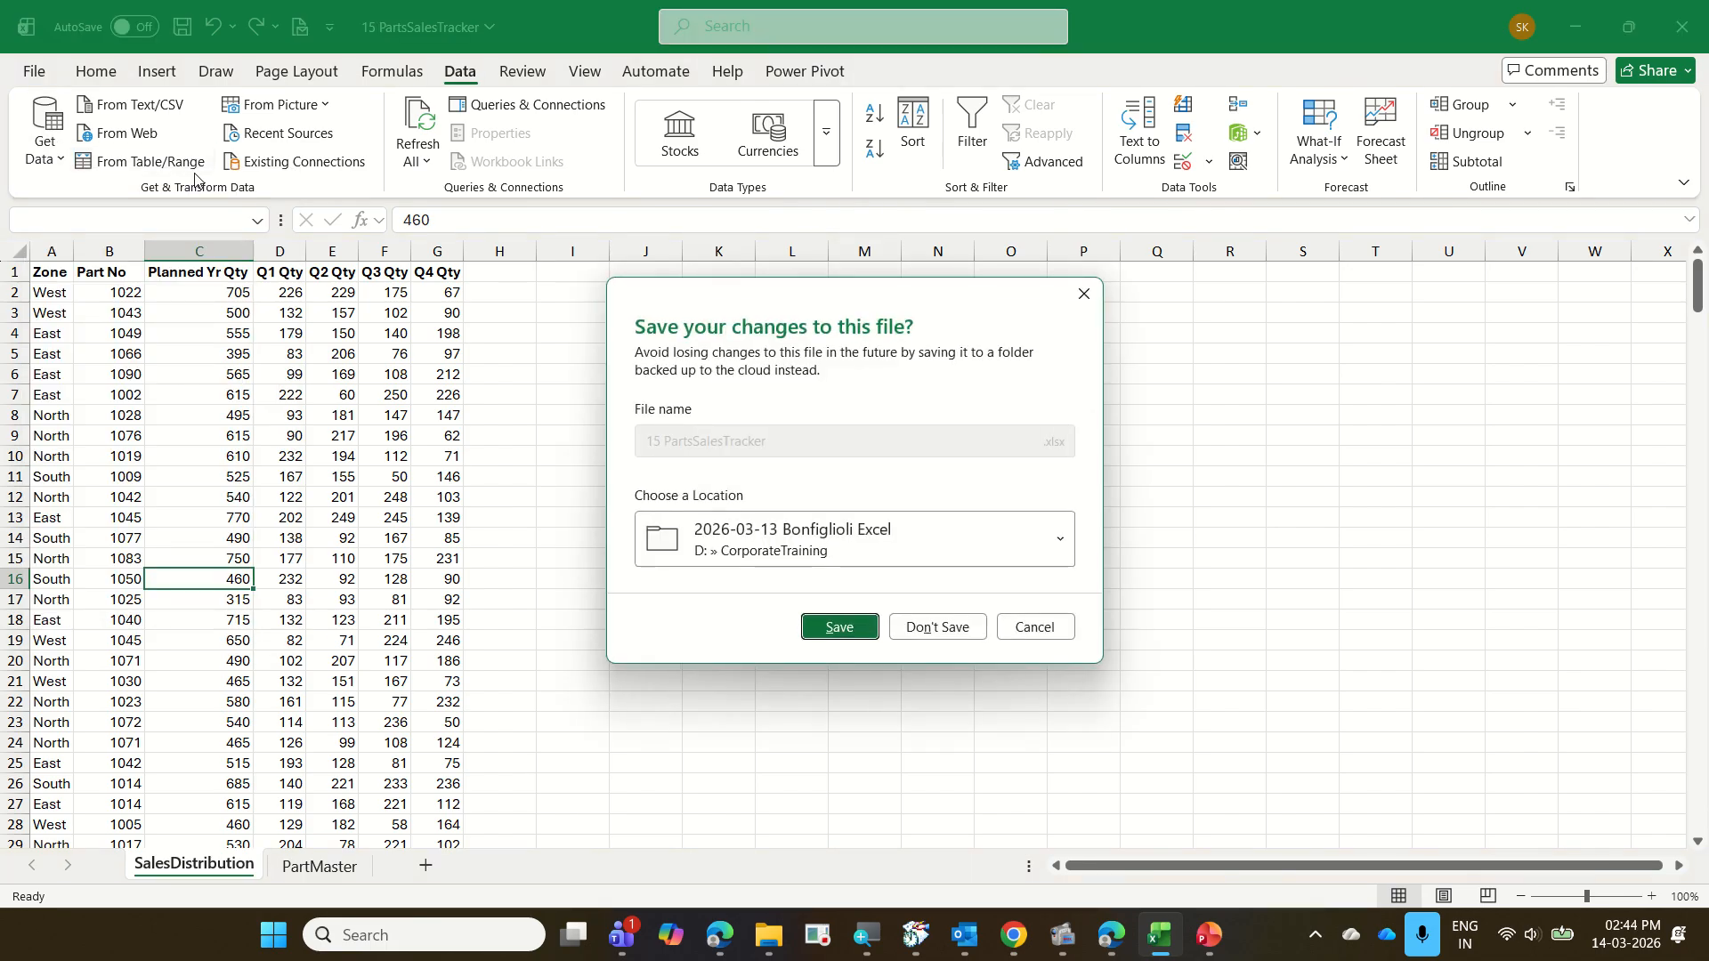
click(946, 623)
key(ctrl+n)
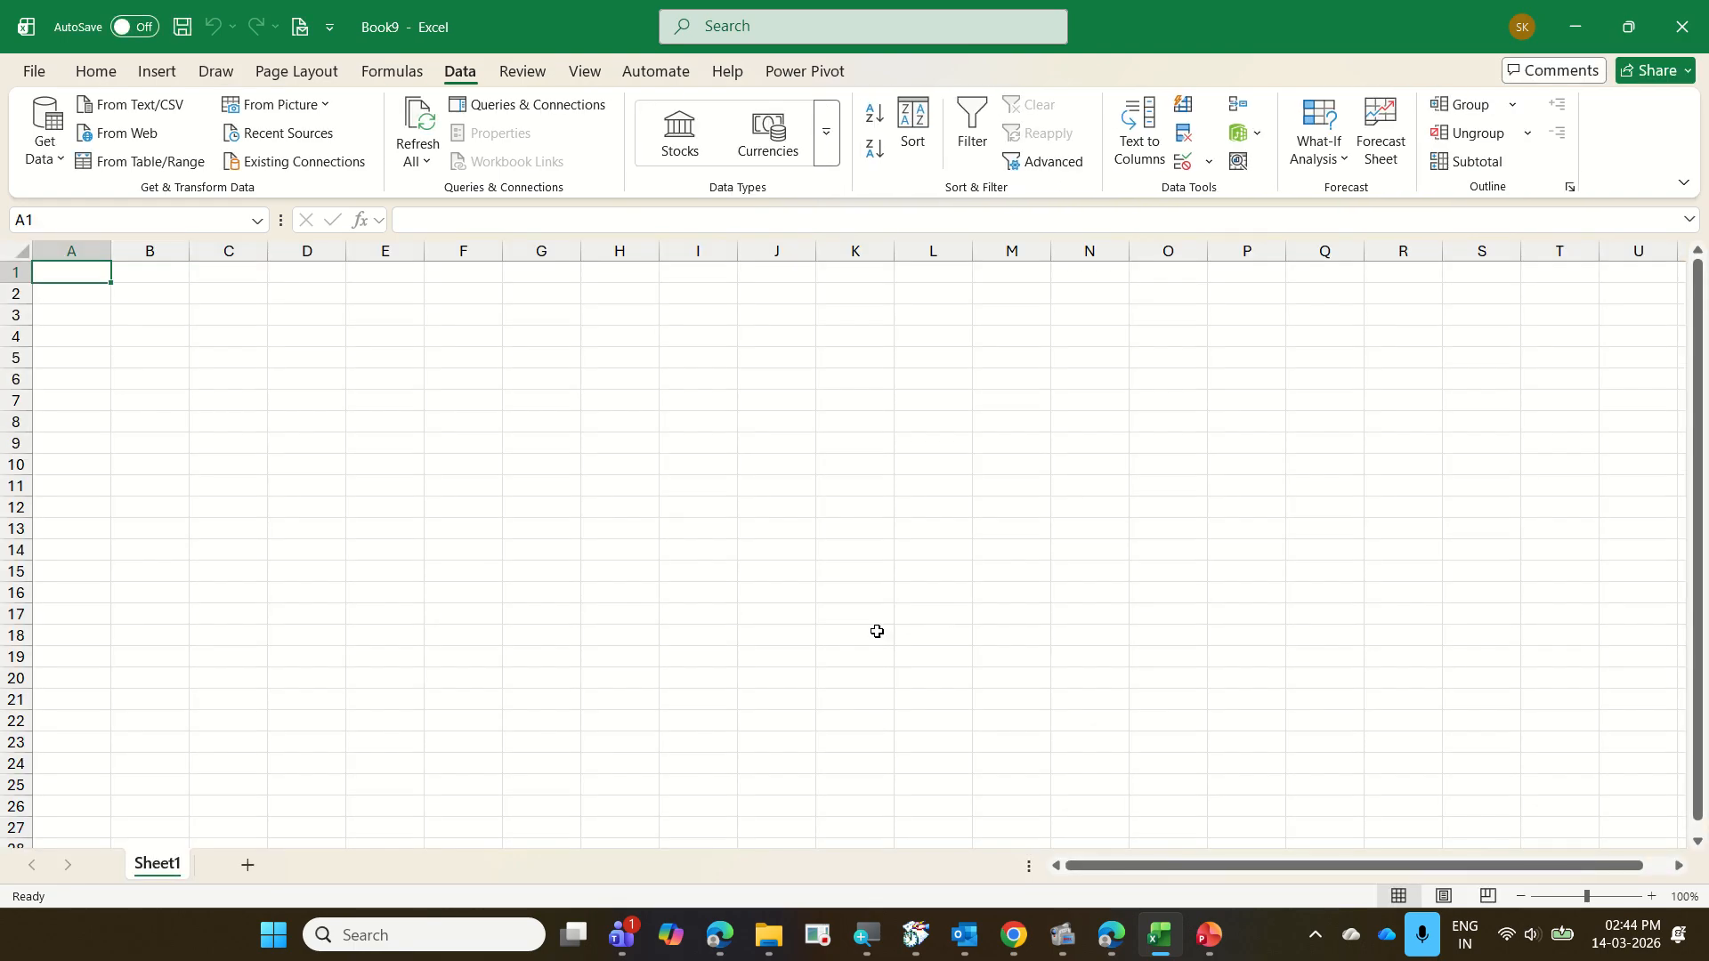
Start a data import from the 15 PartsSalesTracker Excel workbook into the blank workbook
click(54, 164)
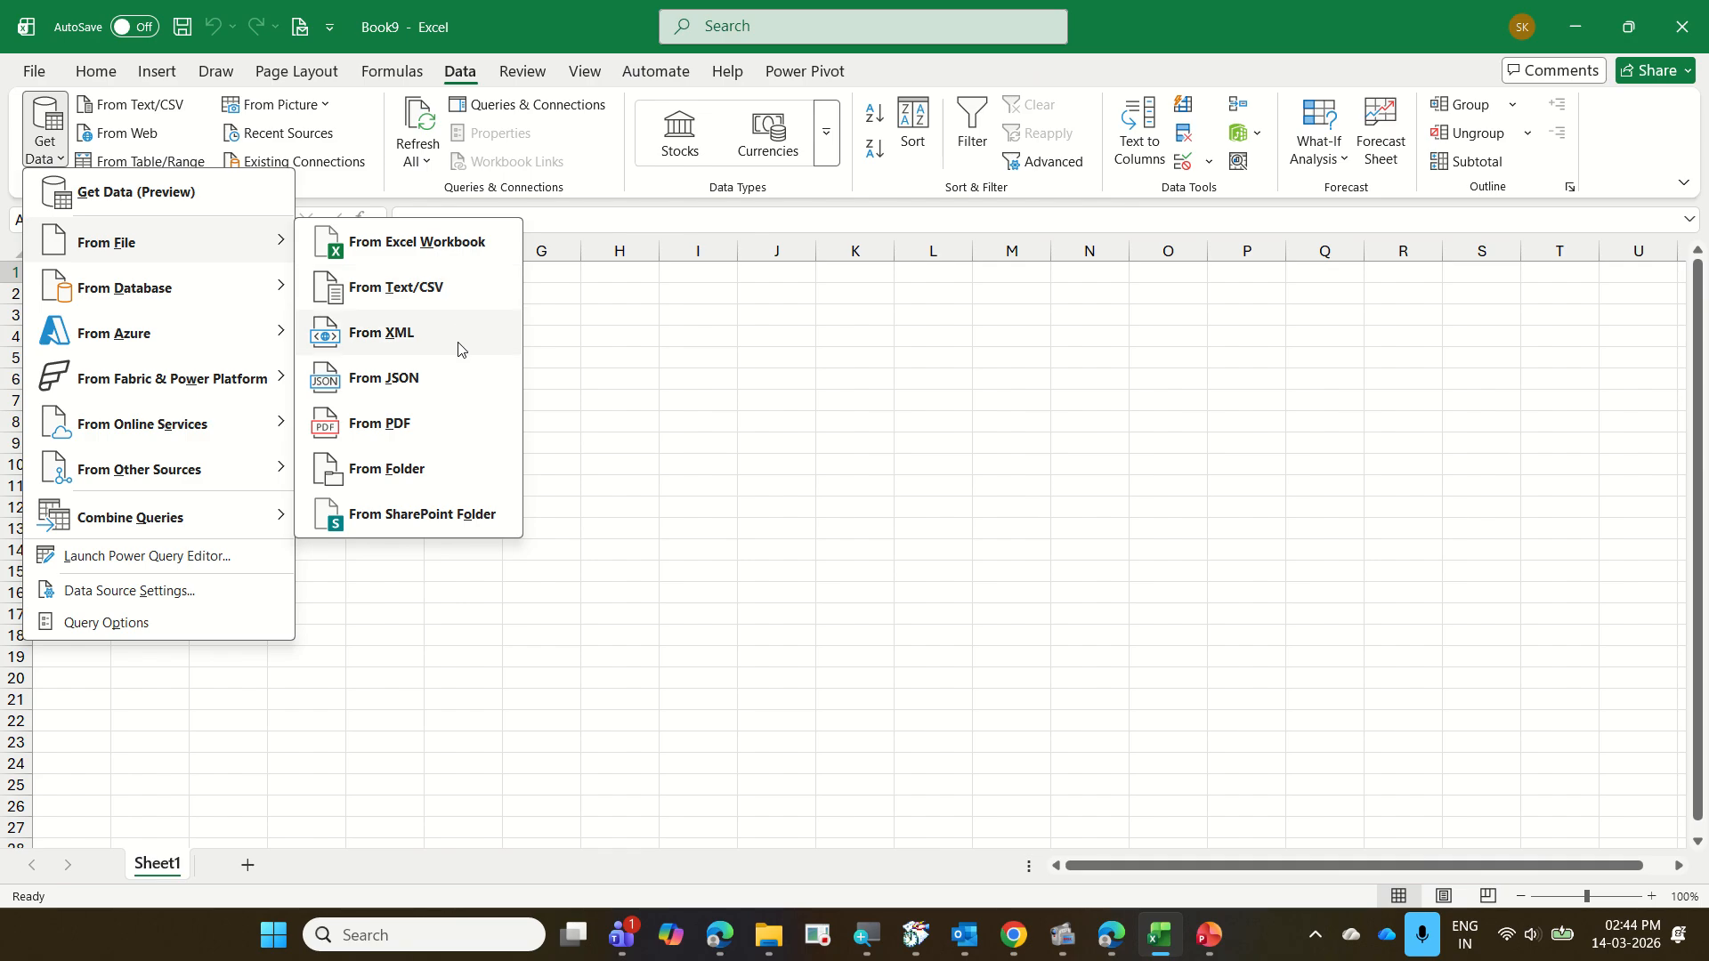
click(399, 247)
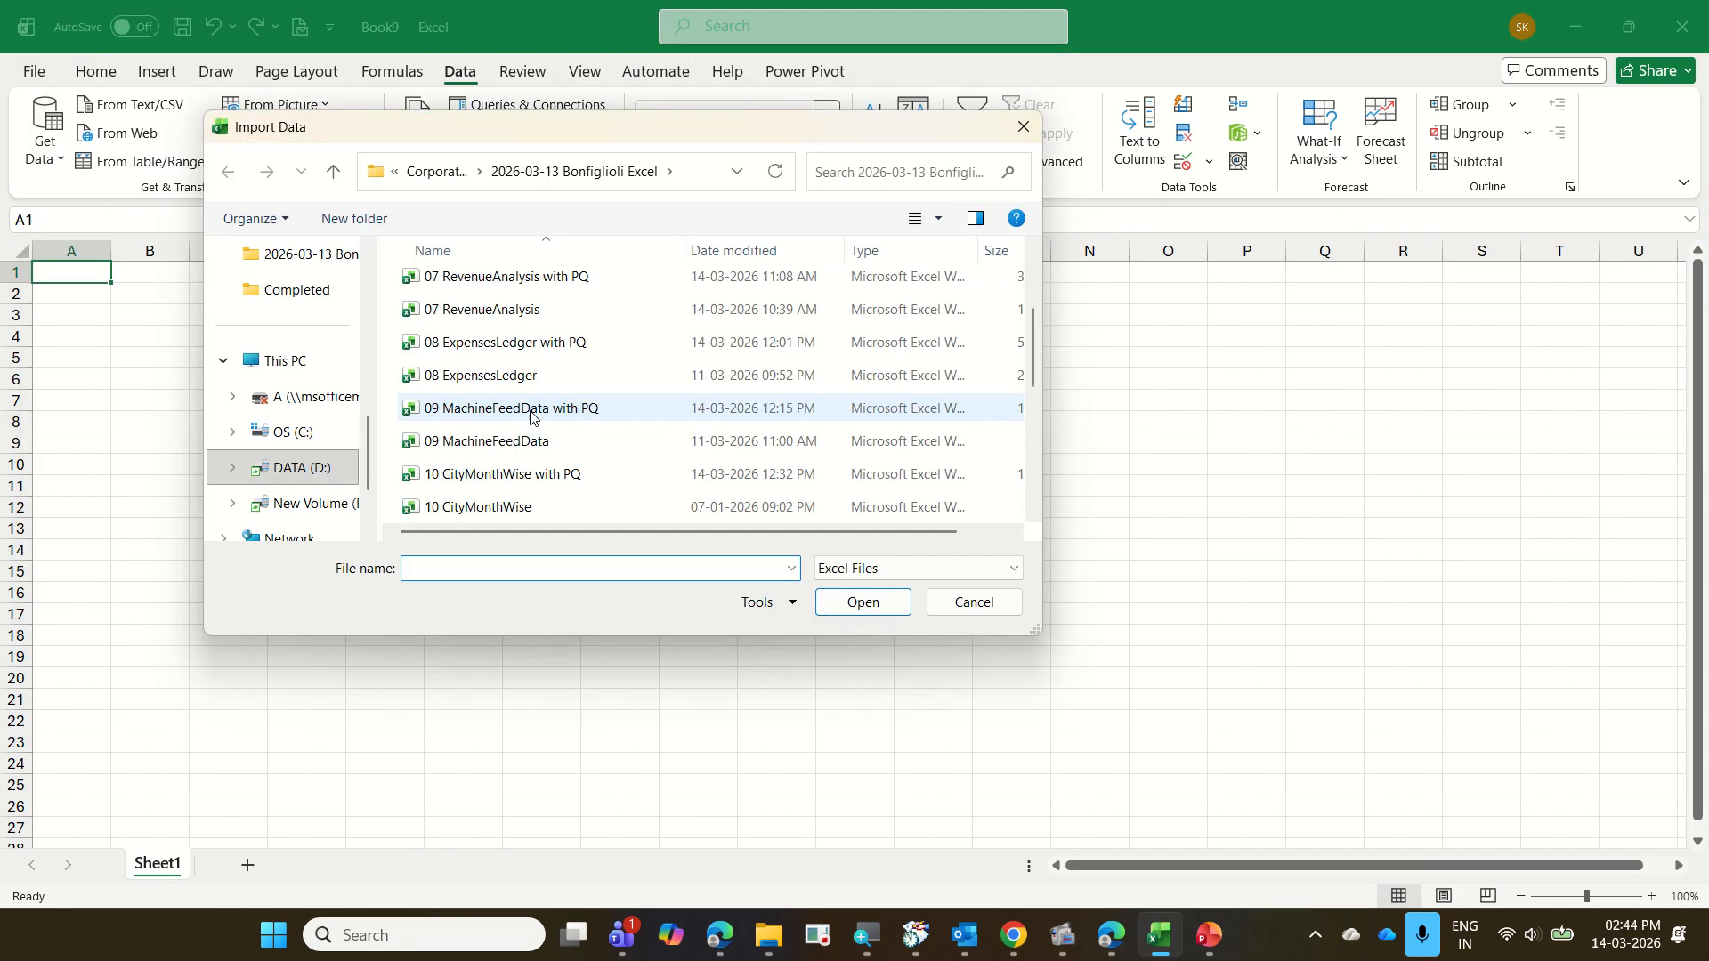
scroll(531, 416, down, 1)
scroll(530, 416, down, 2)
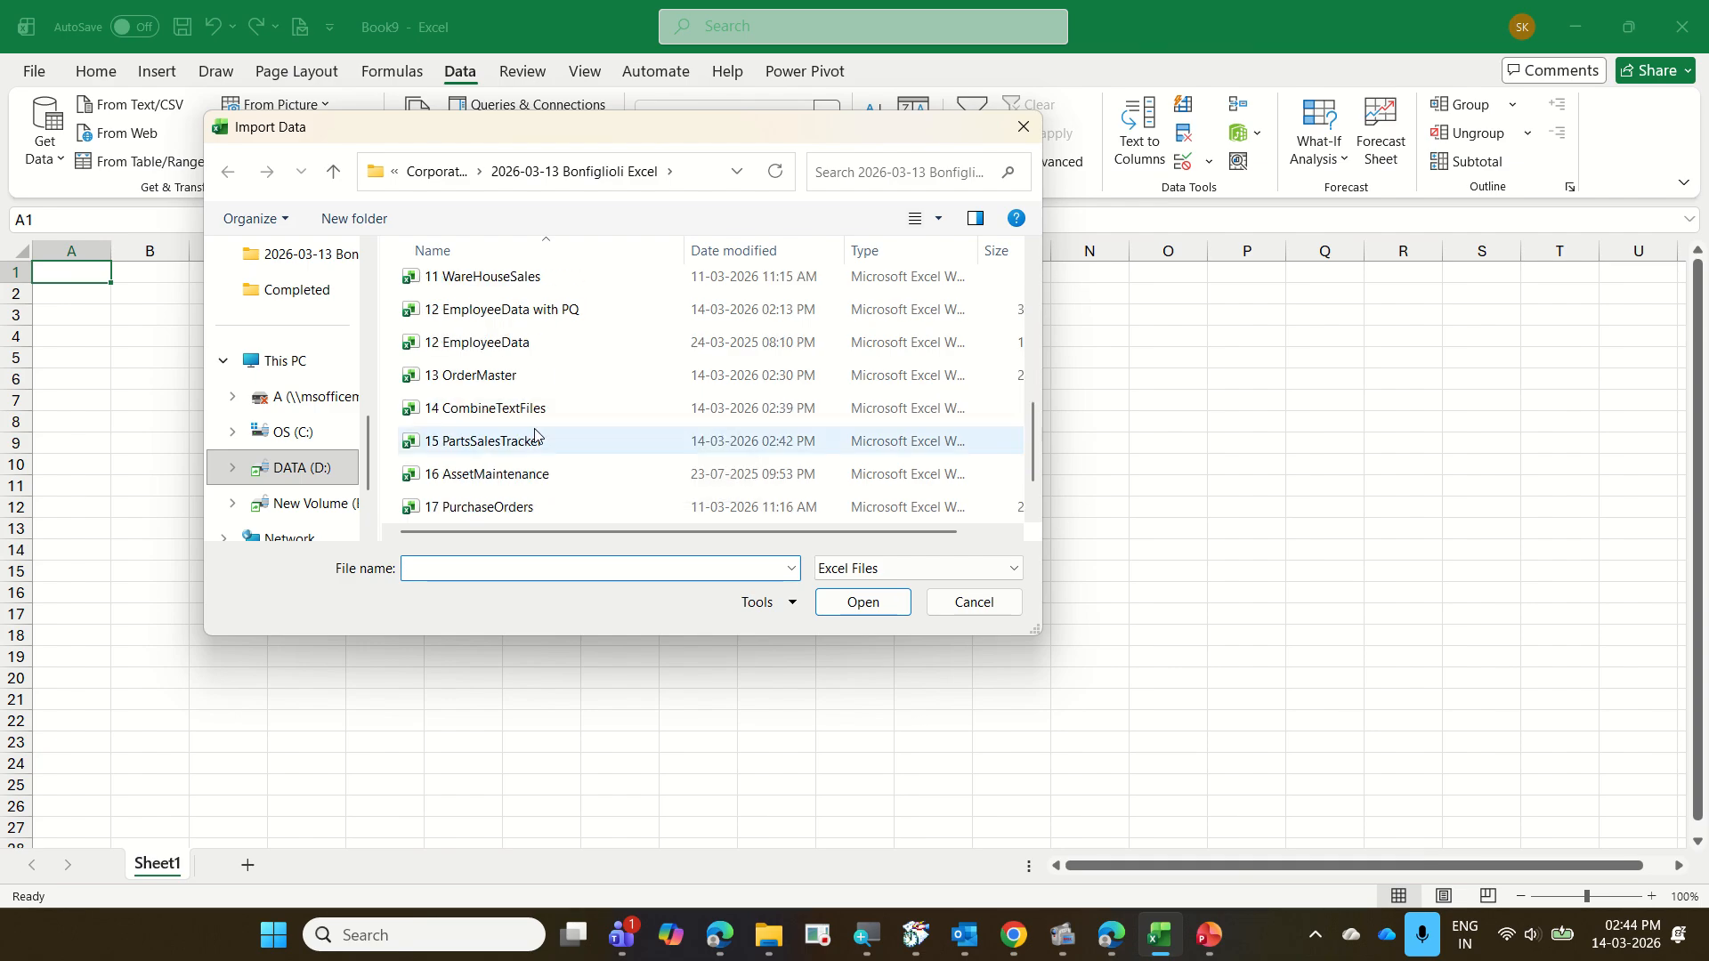
click(534, 440)
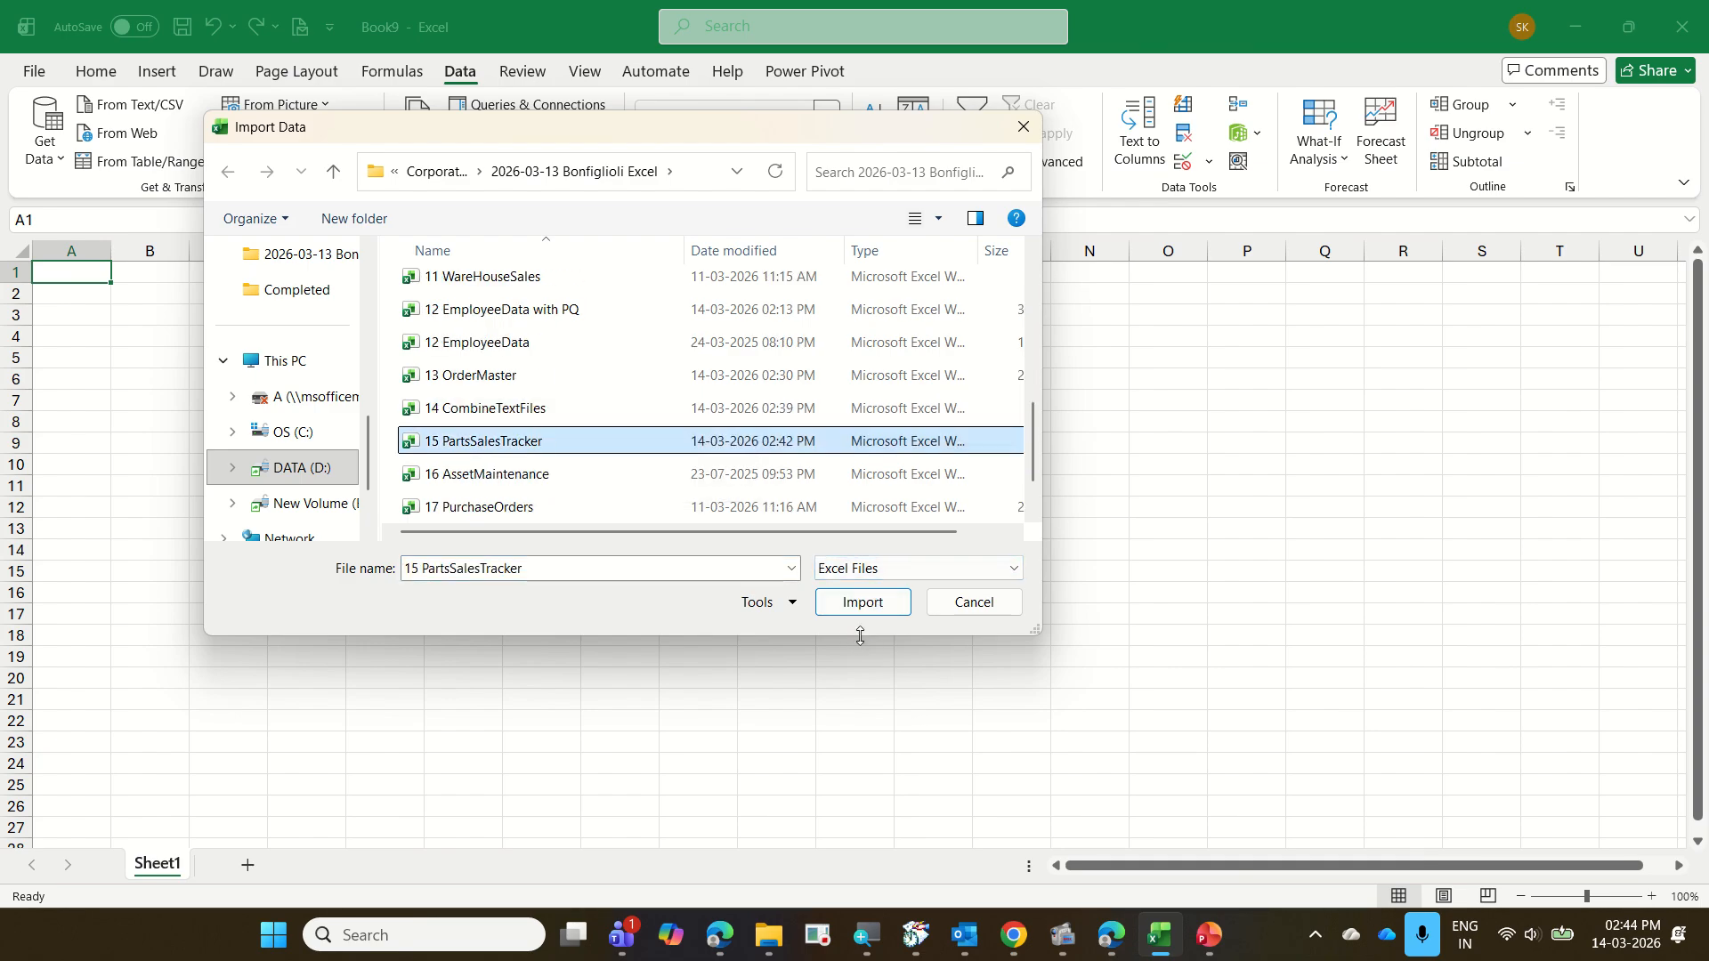
click(859, 609)
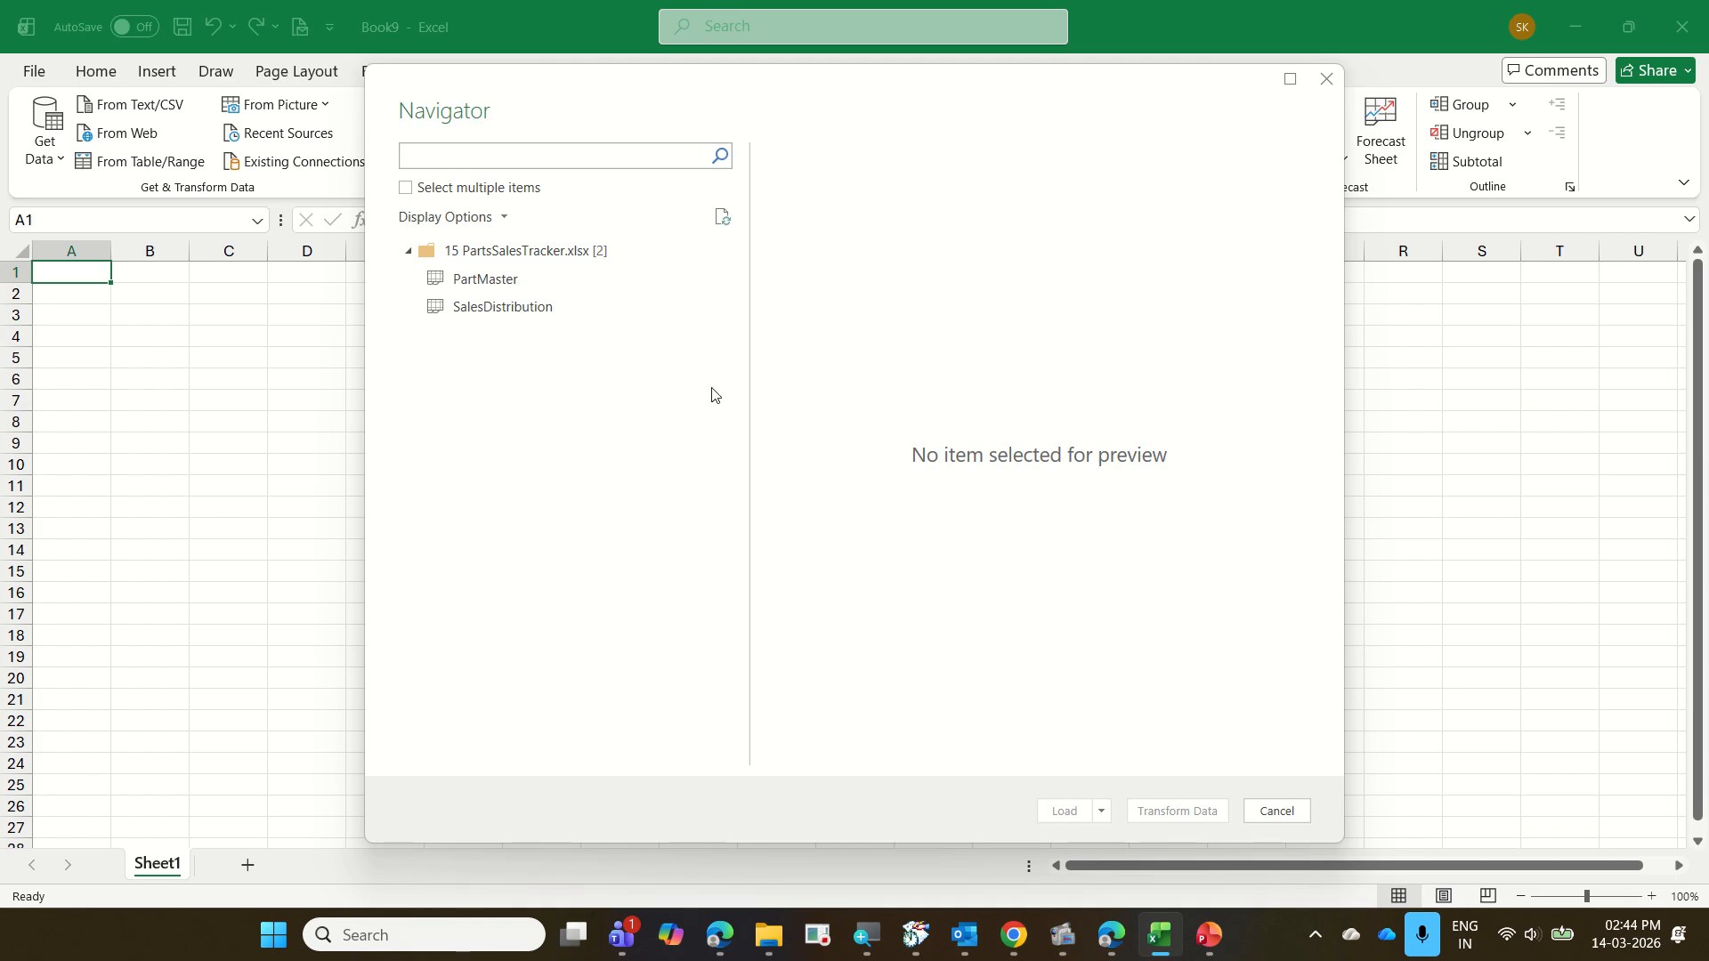
Select both the PartMaster and SalesDistribution sheets and open them for transformation in Power Query Editor
click(523, 186)
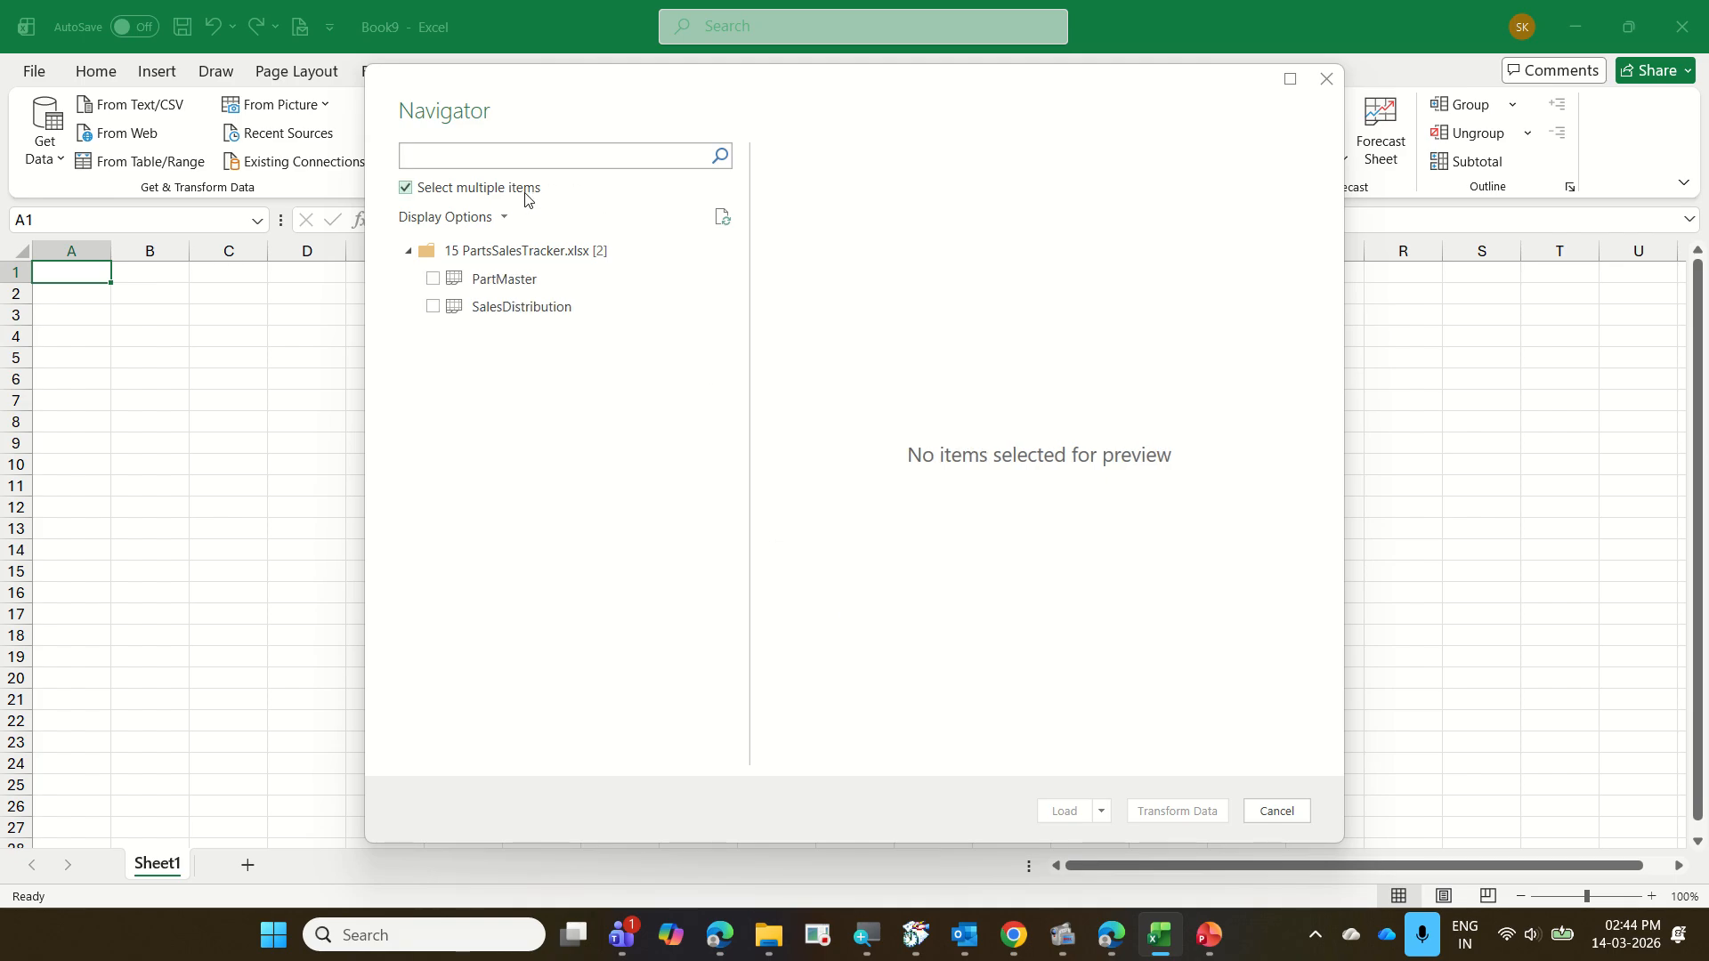
click(432, 279)
click(441, 307)
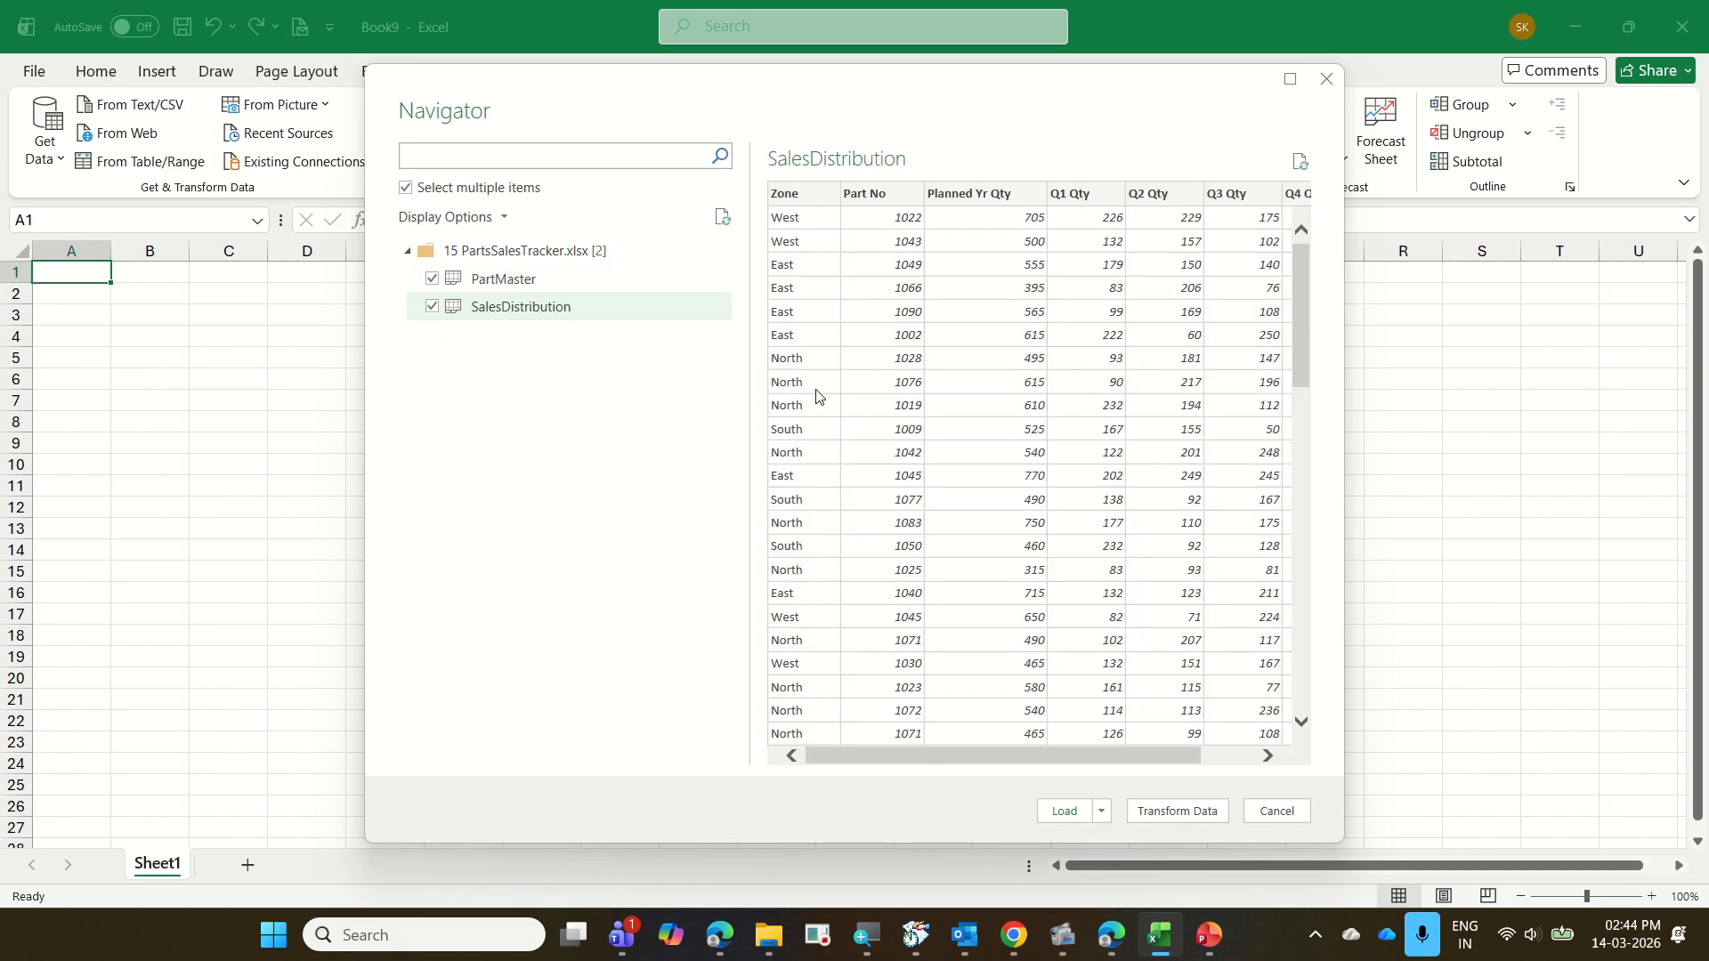
click(1209, 812)
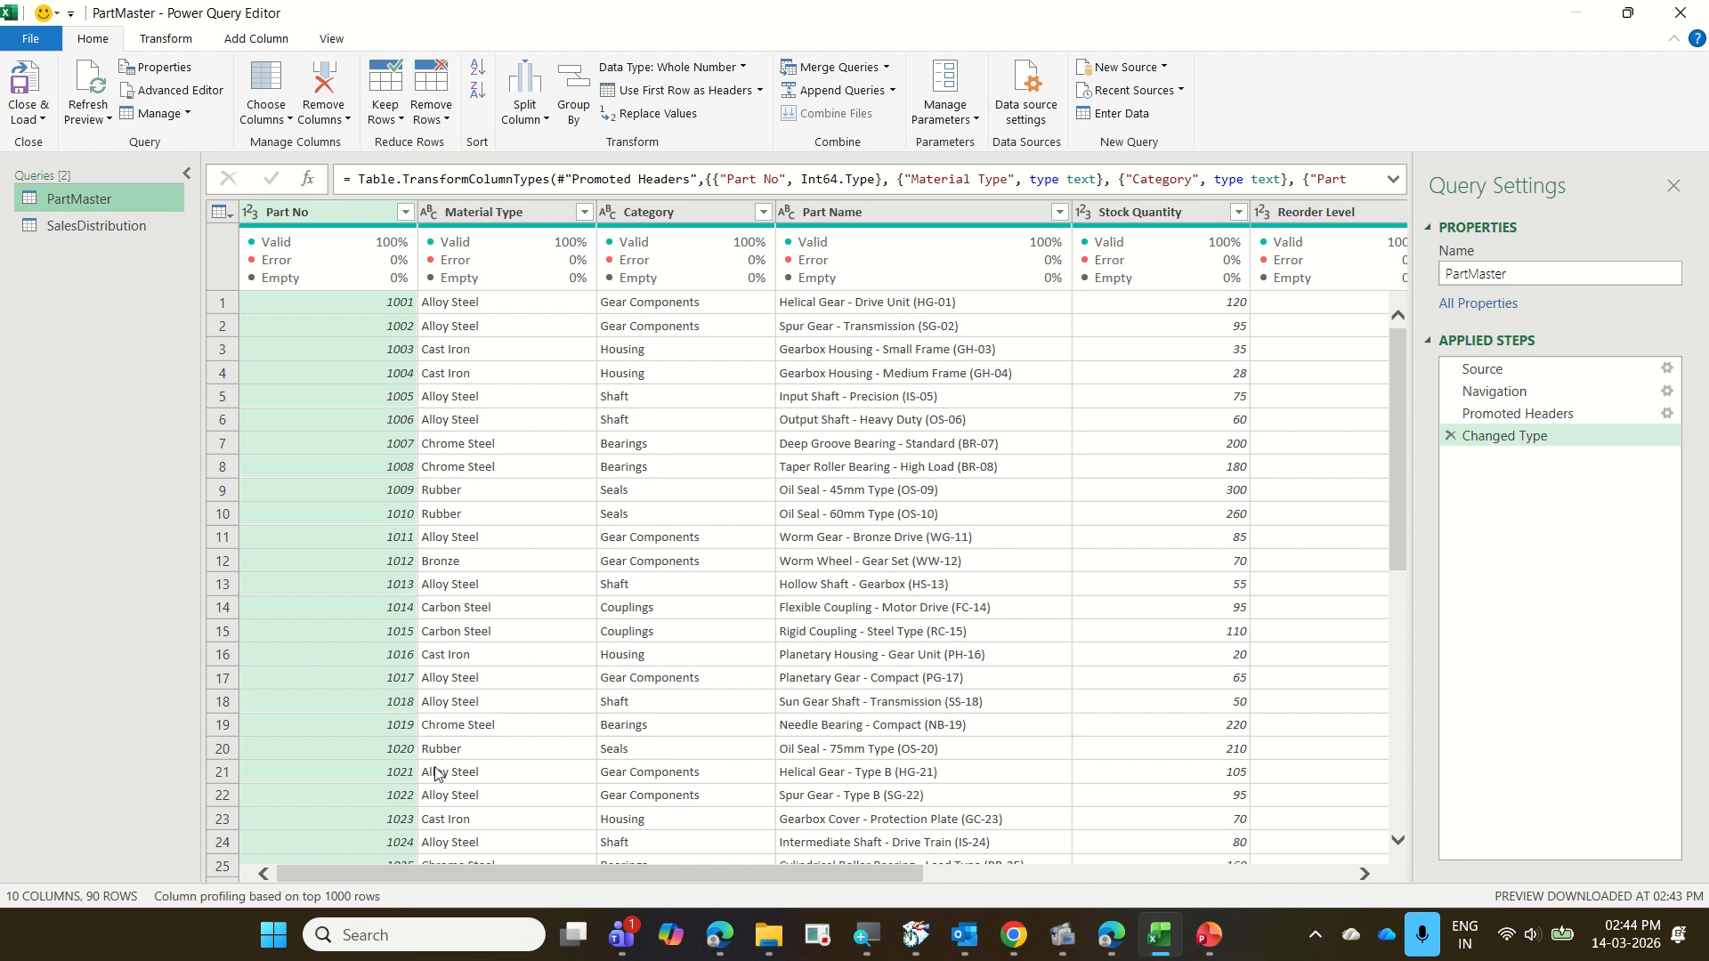
Look over the PartMaster and SalesDistribution queries and the Combine commands Merge Queries, Append Queries and Combine Files
drag(502, 866, 95, 895)
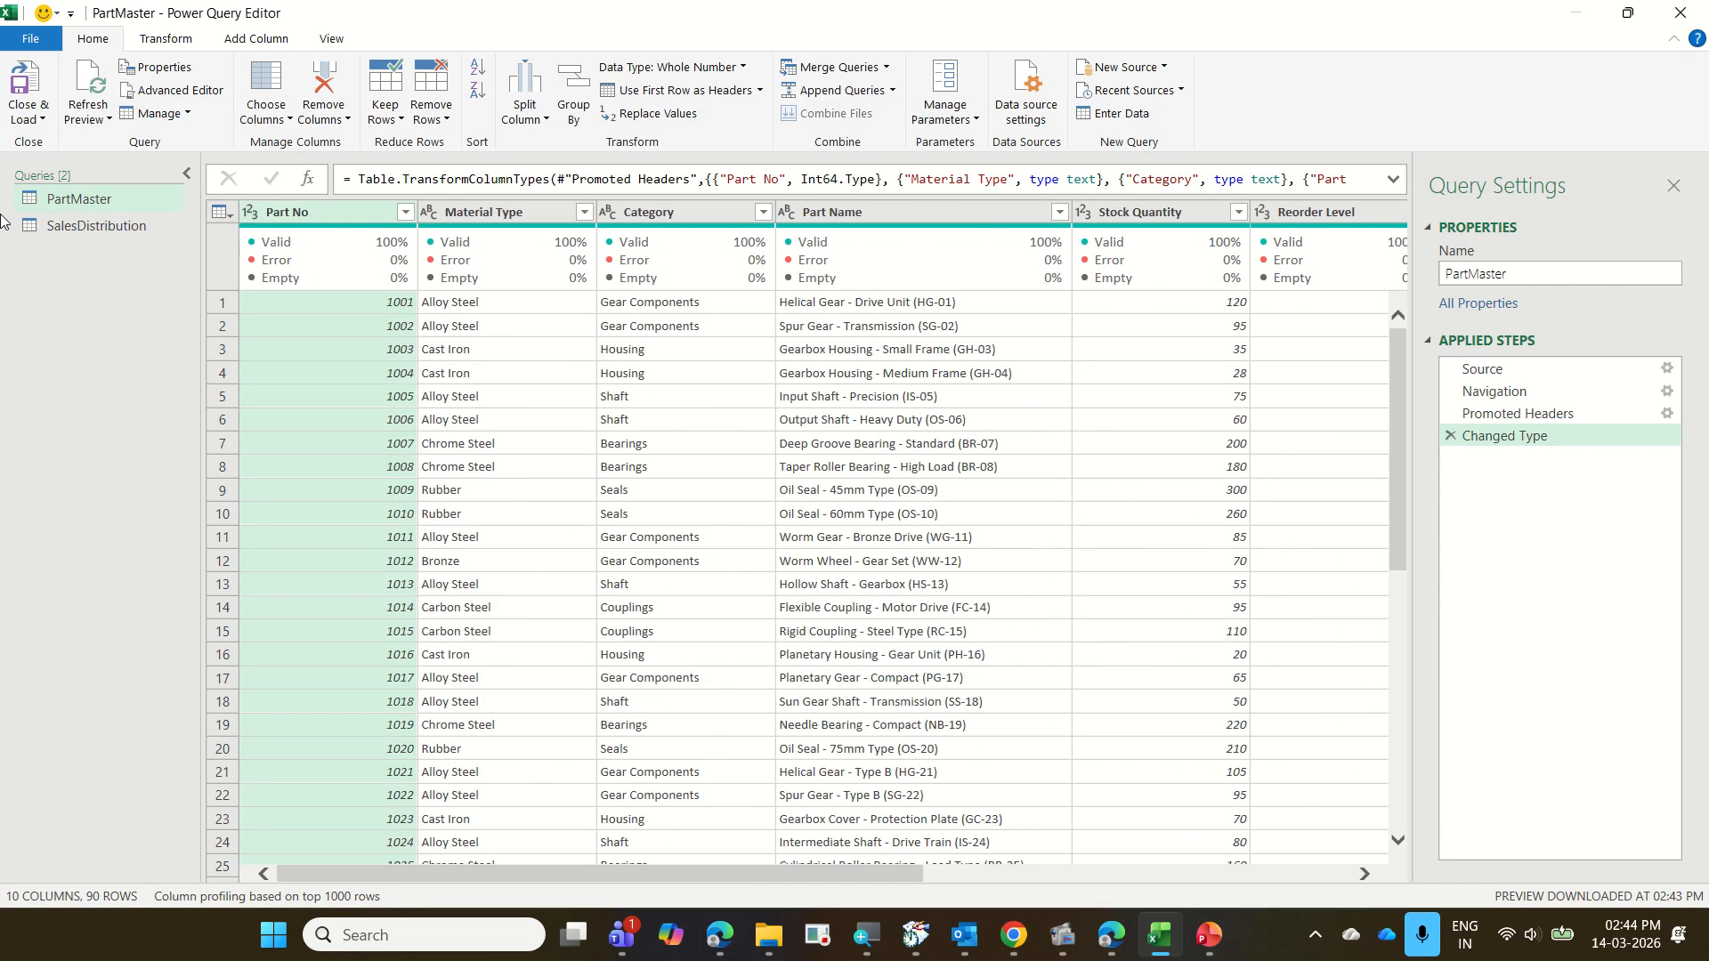
click(100, 228)
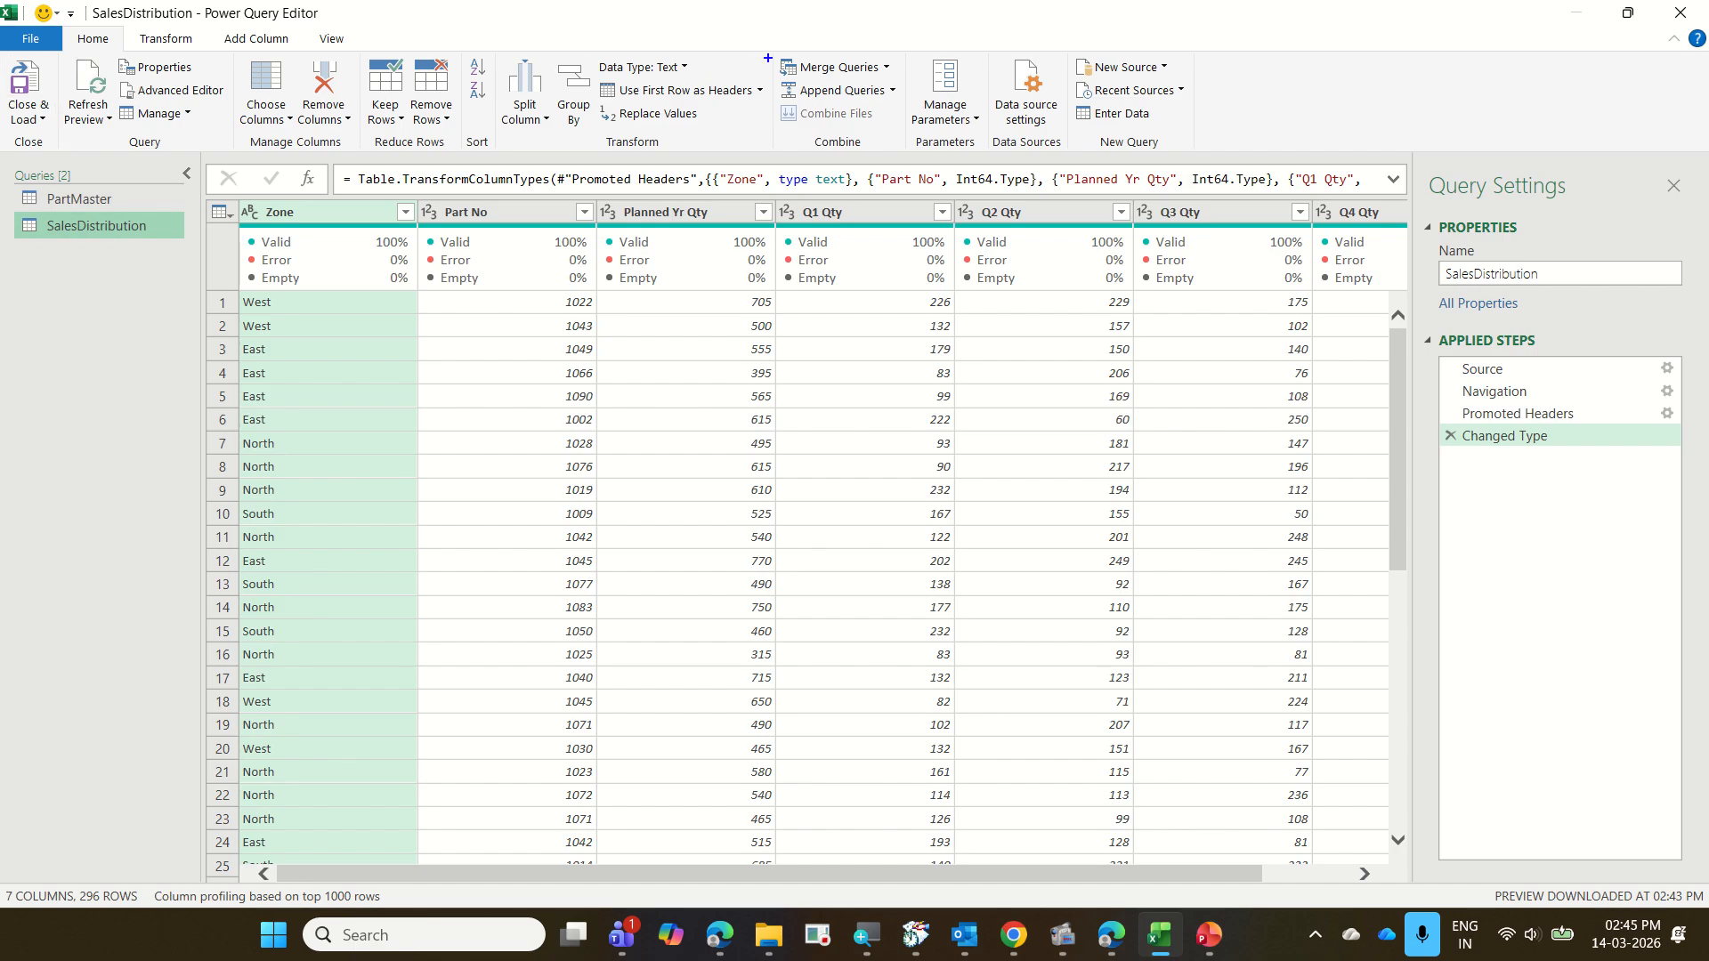
mouse_move(752, 49)
mouse_down()
mouse_move(919, 182)
mouse_move(922, 162)
mouse_up()
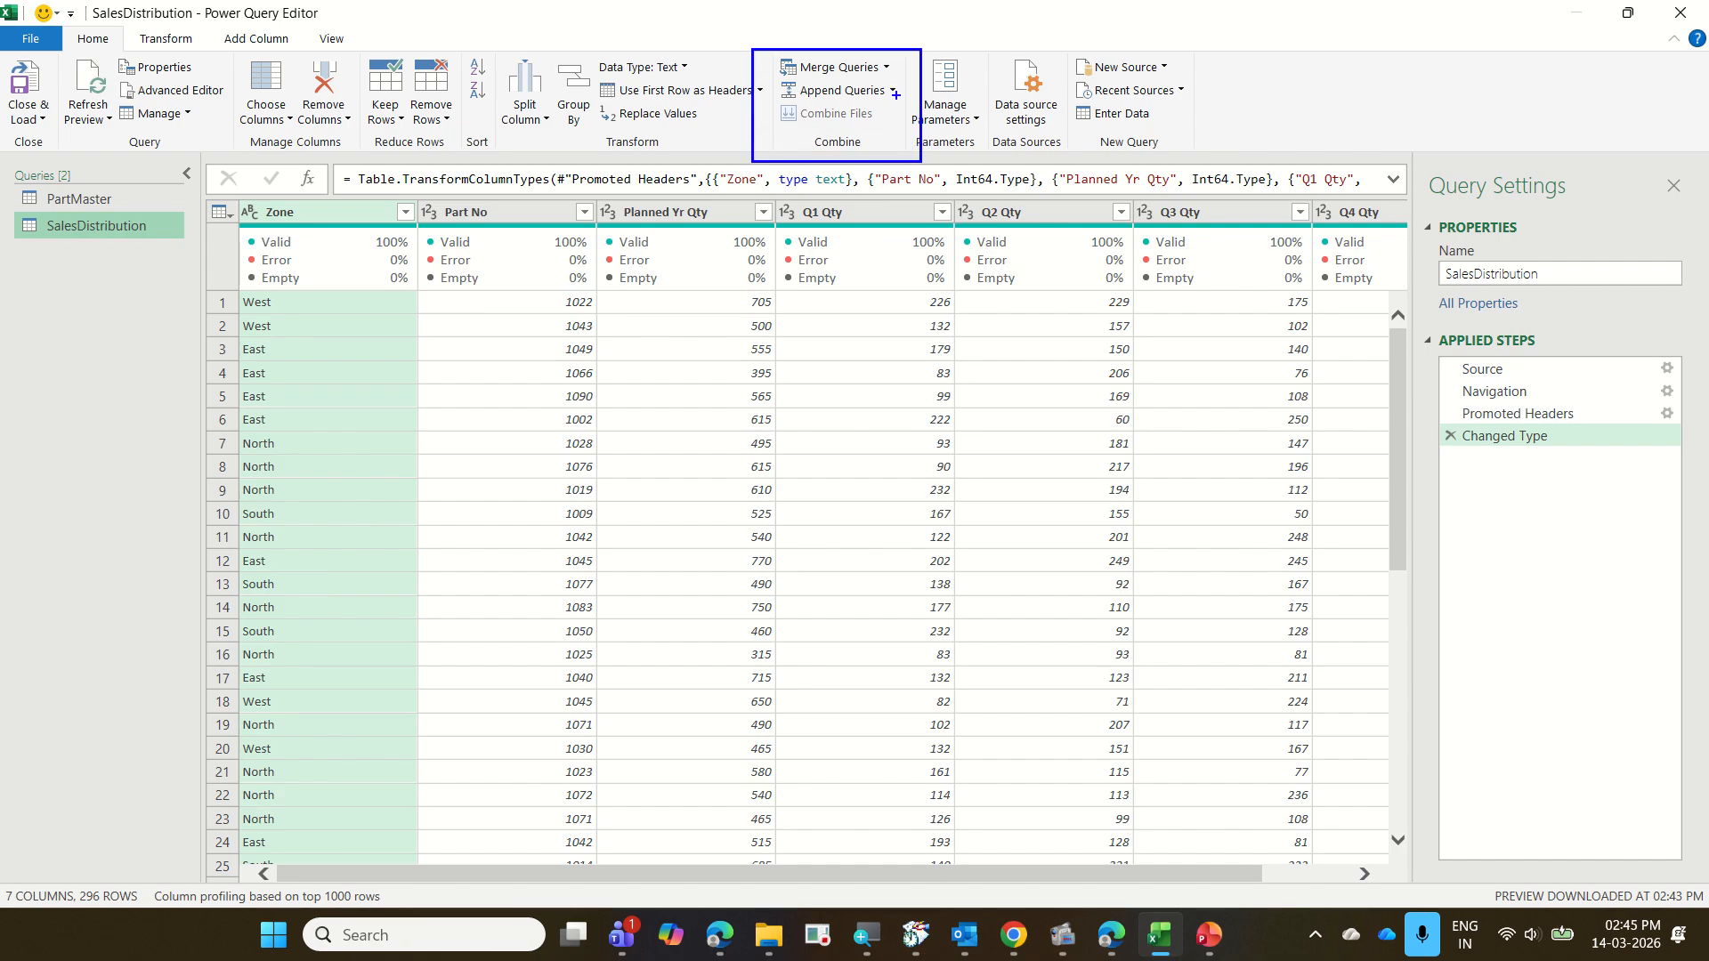
mouse_move(895, 85)
mouse_down()
mouse_move(904, 95)
mouse_move(961, 39)
mouse_up()
mouse_move(886, 111)
mouse_down()
mouse_move(899, 124)
mouse_move(950, 89)
mouse_up()
mouse_move(786, 82)
mouse_down()
mouse_move(891, 79)
mouse_move(860, 40)
mouse_move(772, 46)
mouse_move(789, 78)
mouse_up()
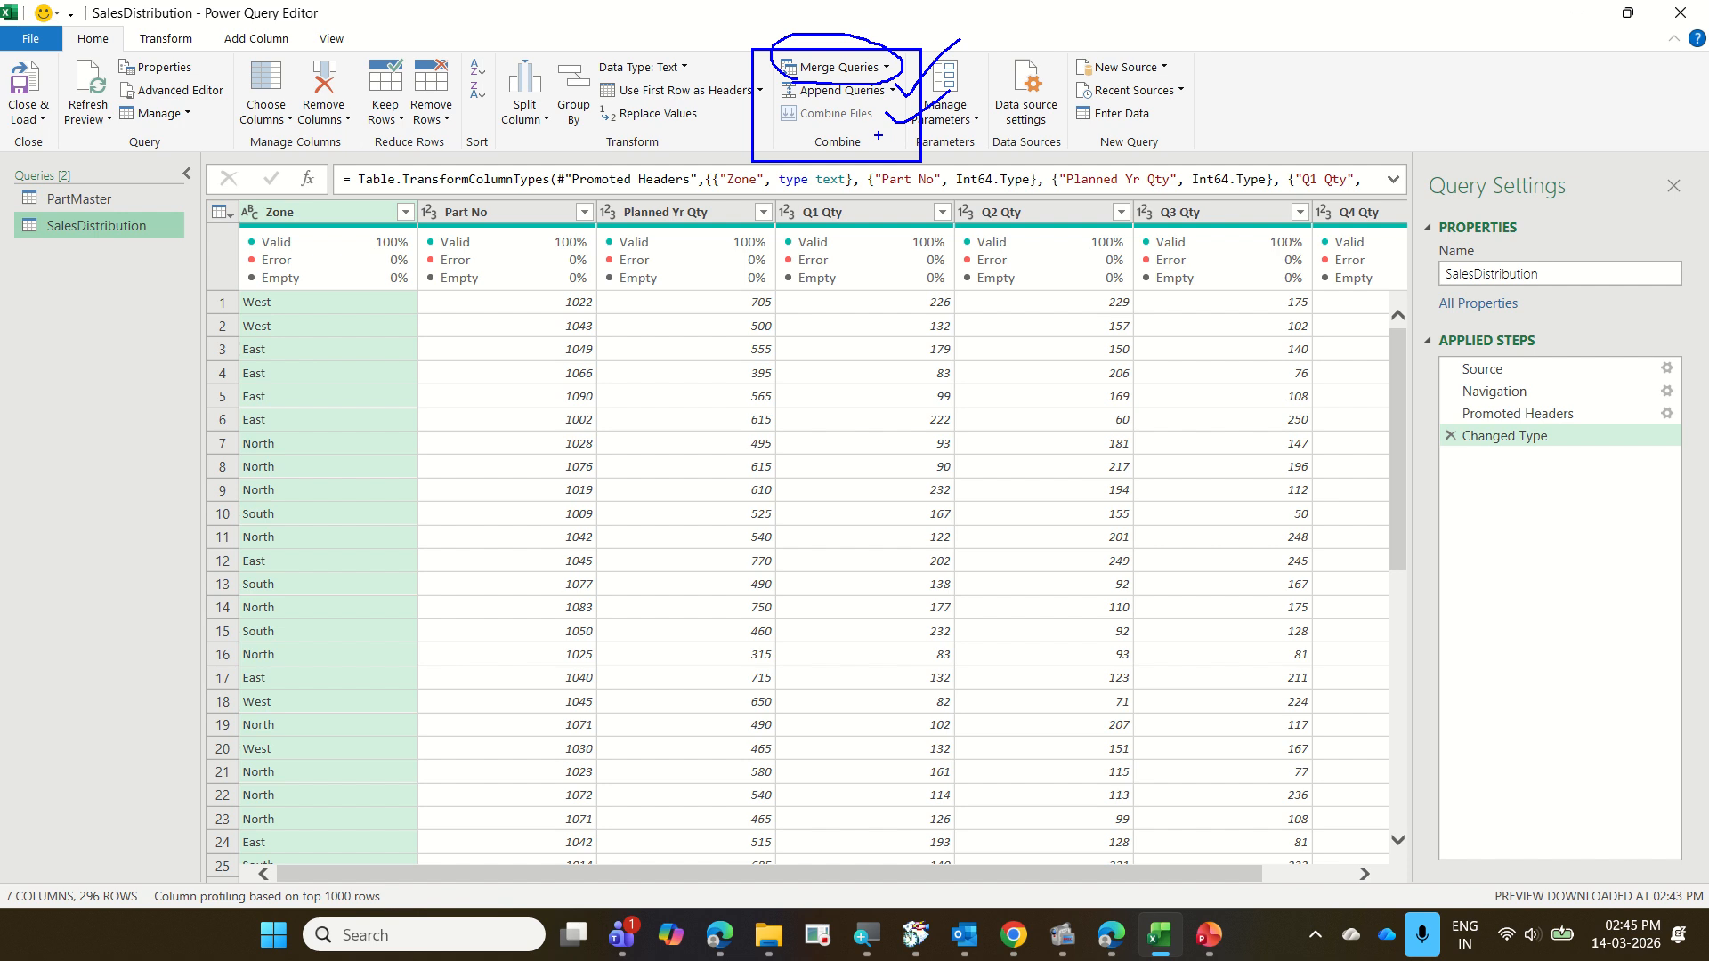
key(Escape)
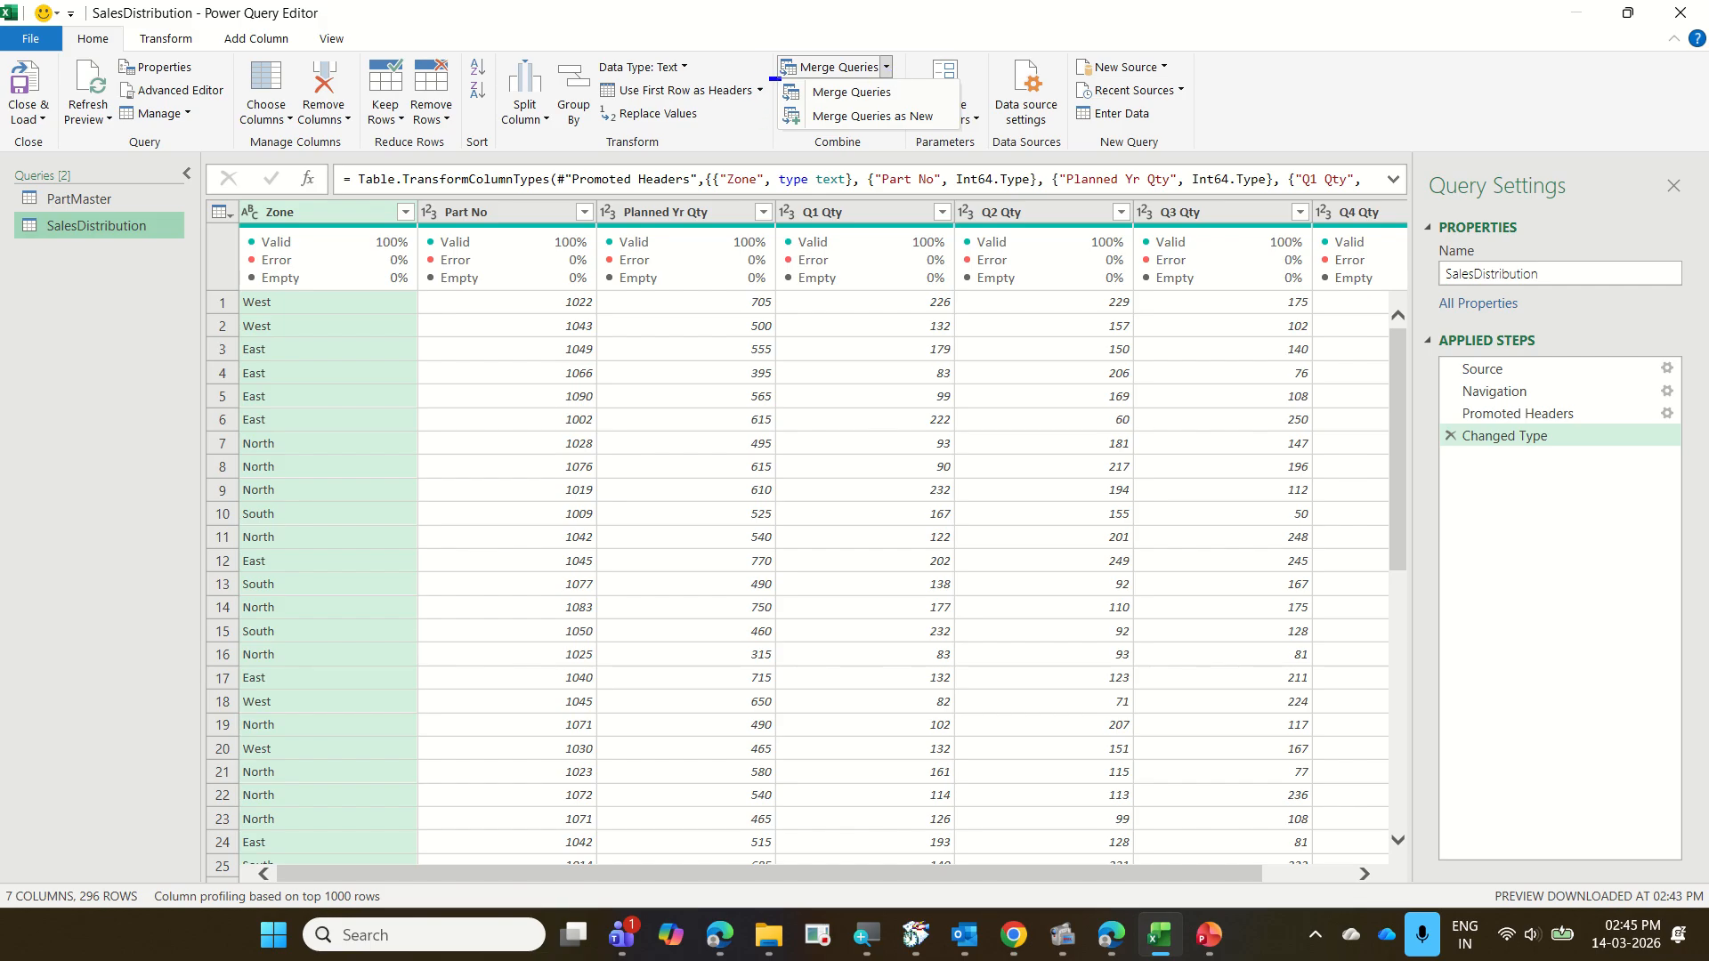
Examine the Merge Queries and Merge Queries as New options for the SalesDistribution query without running either
drag(770, 79, 905, 105)
mouse_move(4, 206)
mouse_down()
mouse_move(70, 240)
mouse_move(197, 248)
mouse_up()
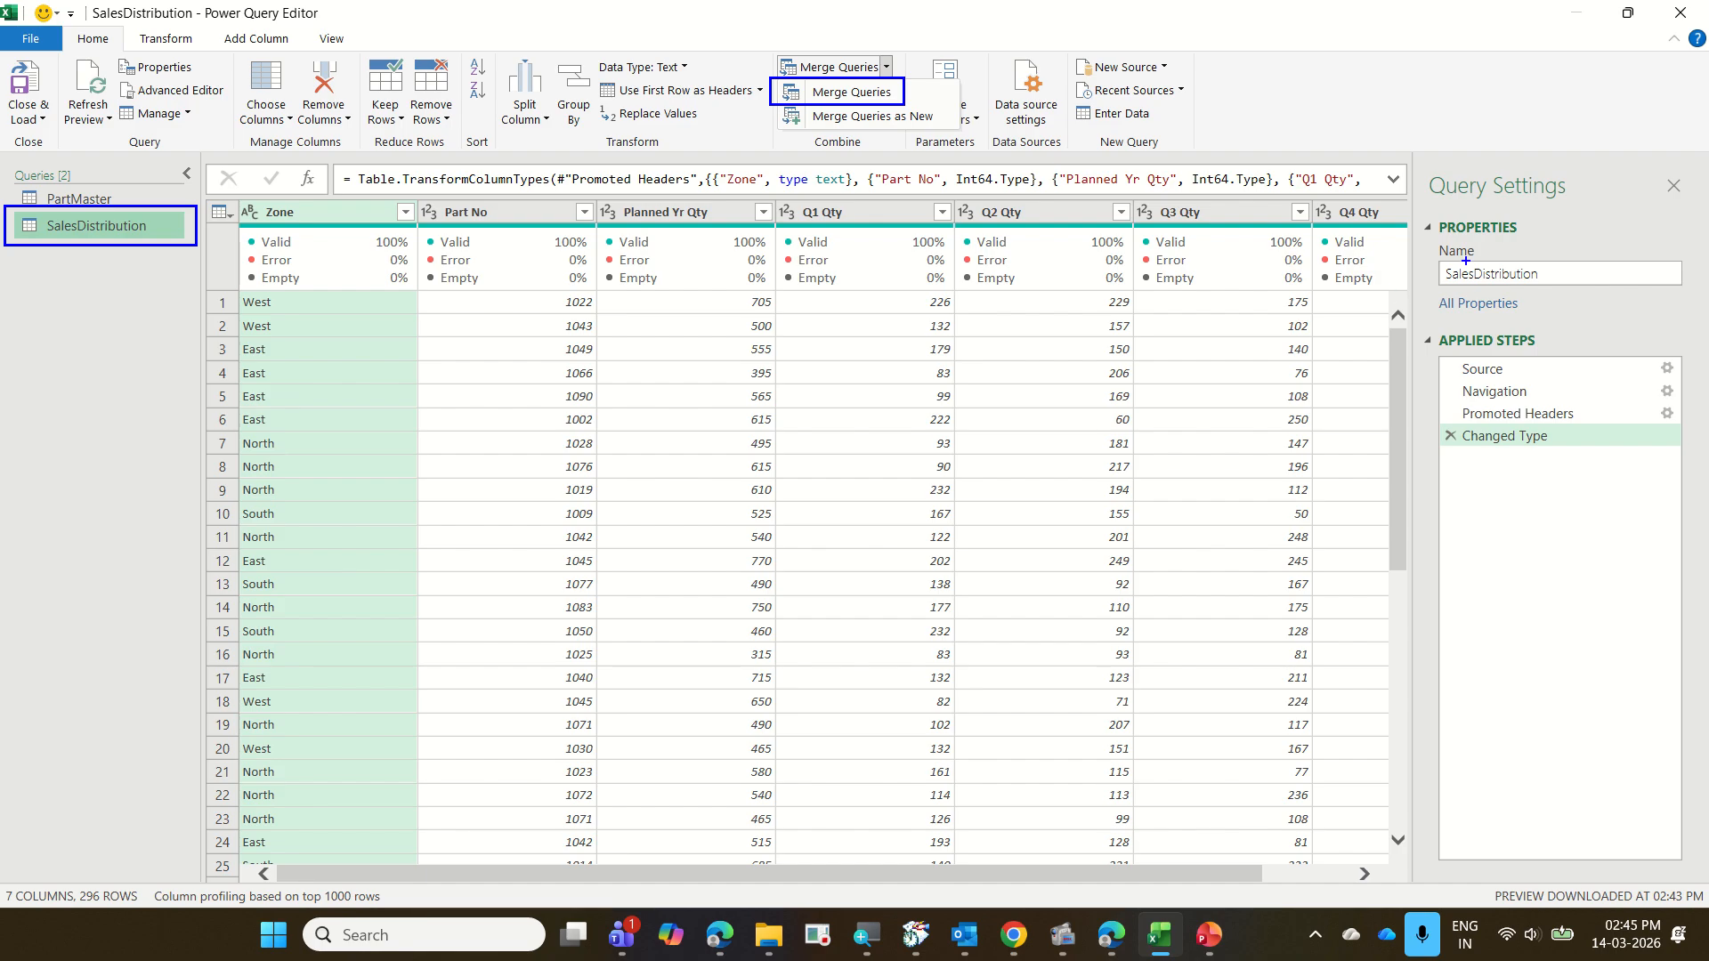
drag(1416, 205, 1517, 748)
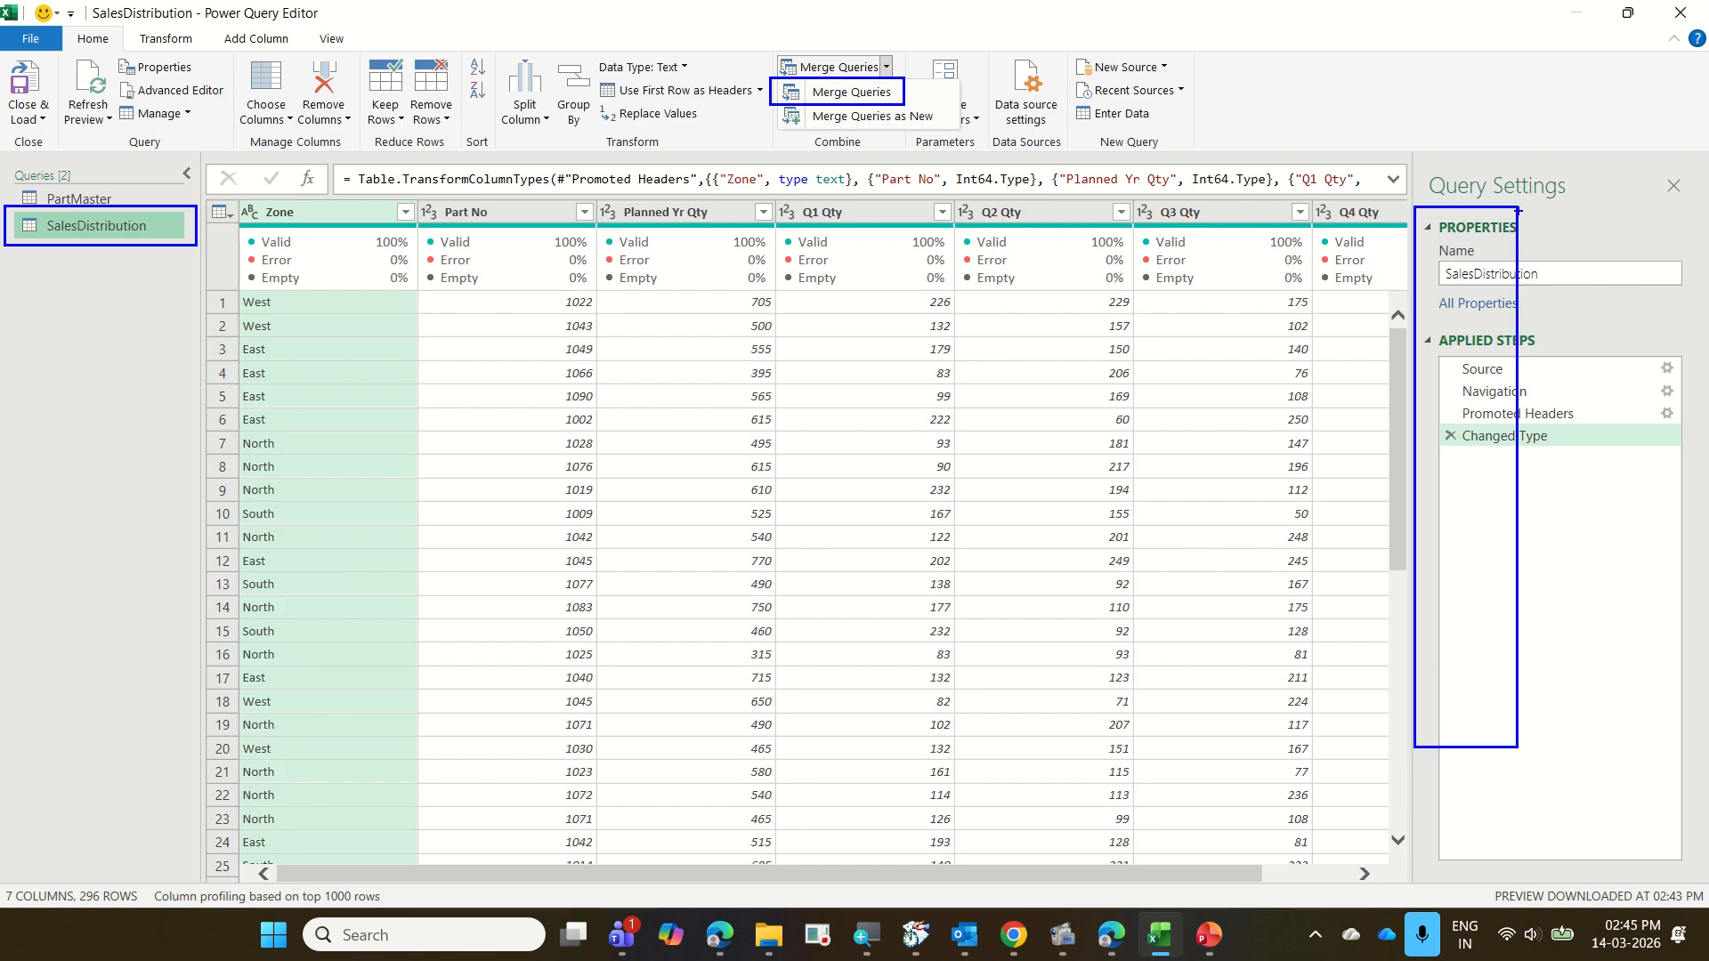
drag(1530, 212, 1573, 646)
drag(1600, 202, 1700, 742)
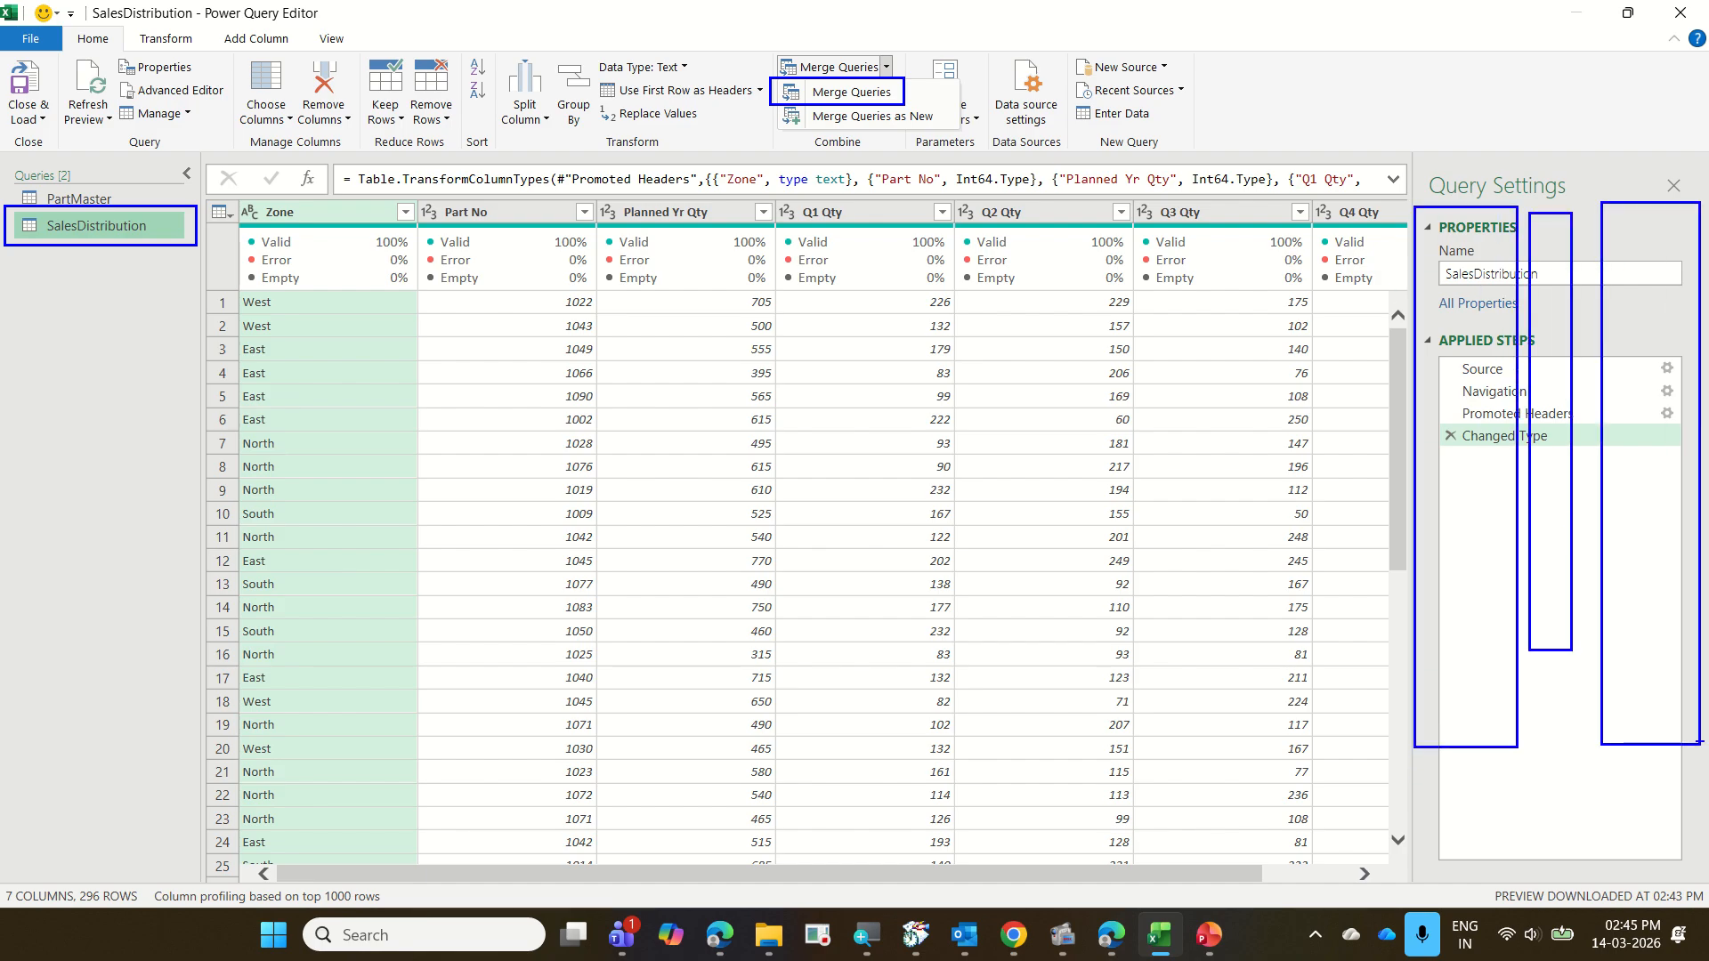
mouse_move(914, 82)
mouse_down()
mouse_move(927, 92)
mouse_move(961, 36)
mouse_up()
drag(774, 102, 951, 125)
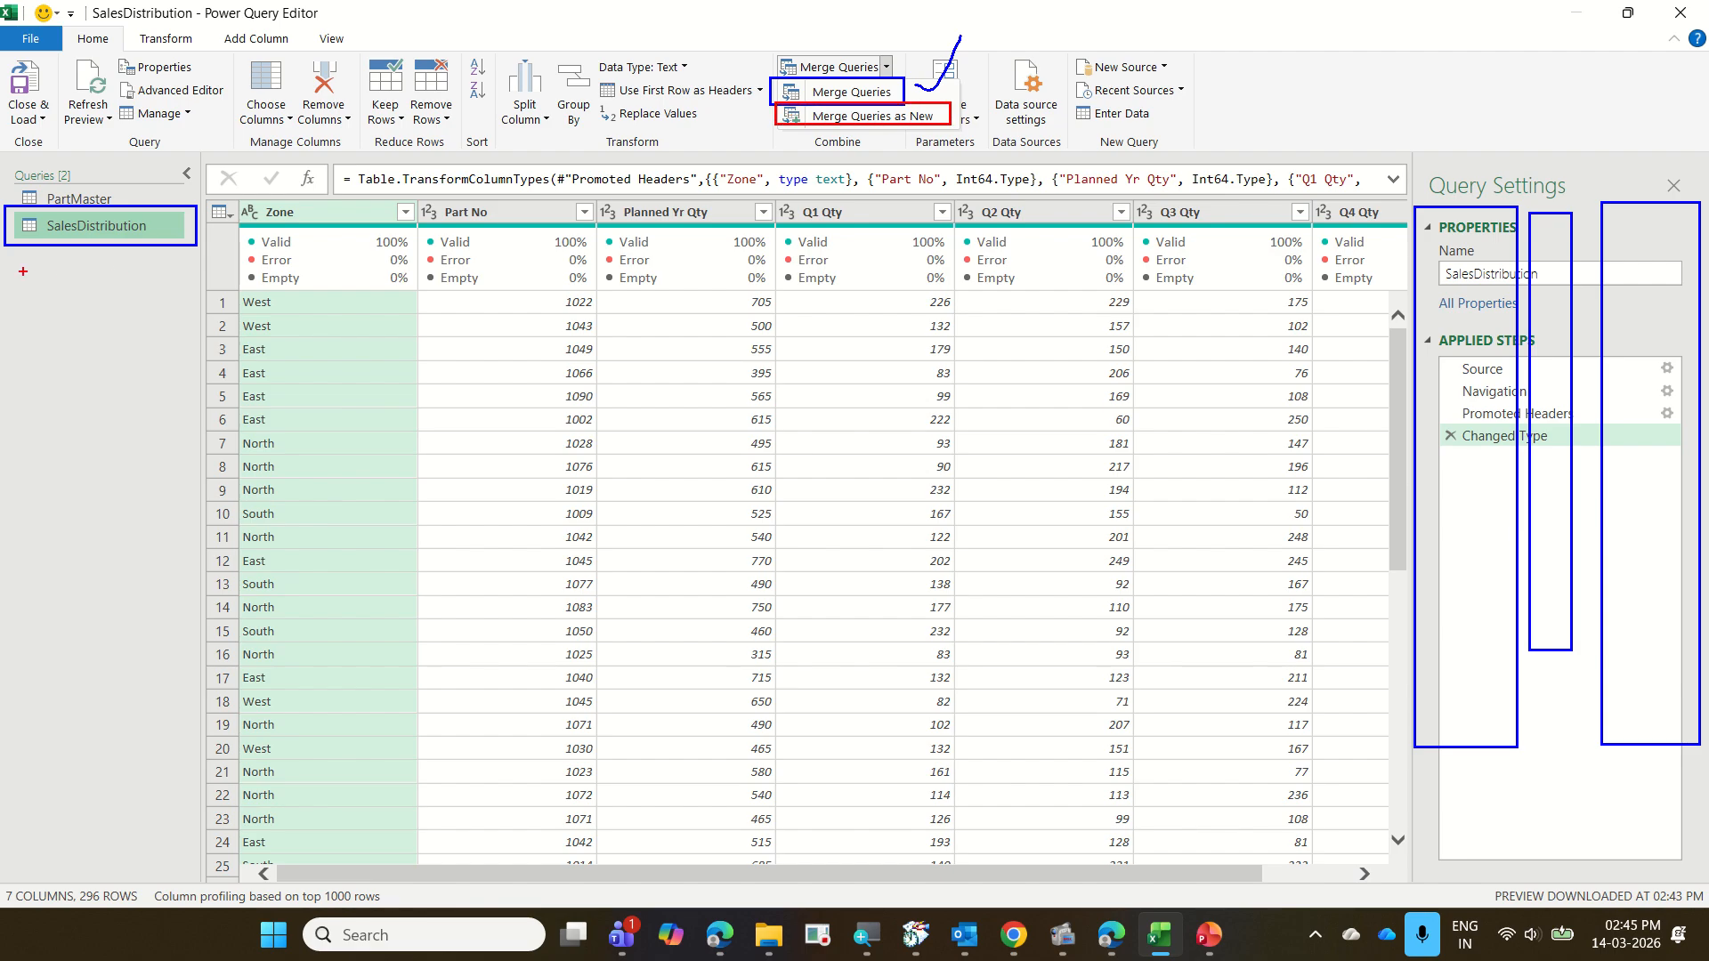
drag(12, 266, 197, 327)
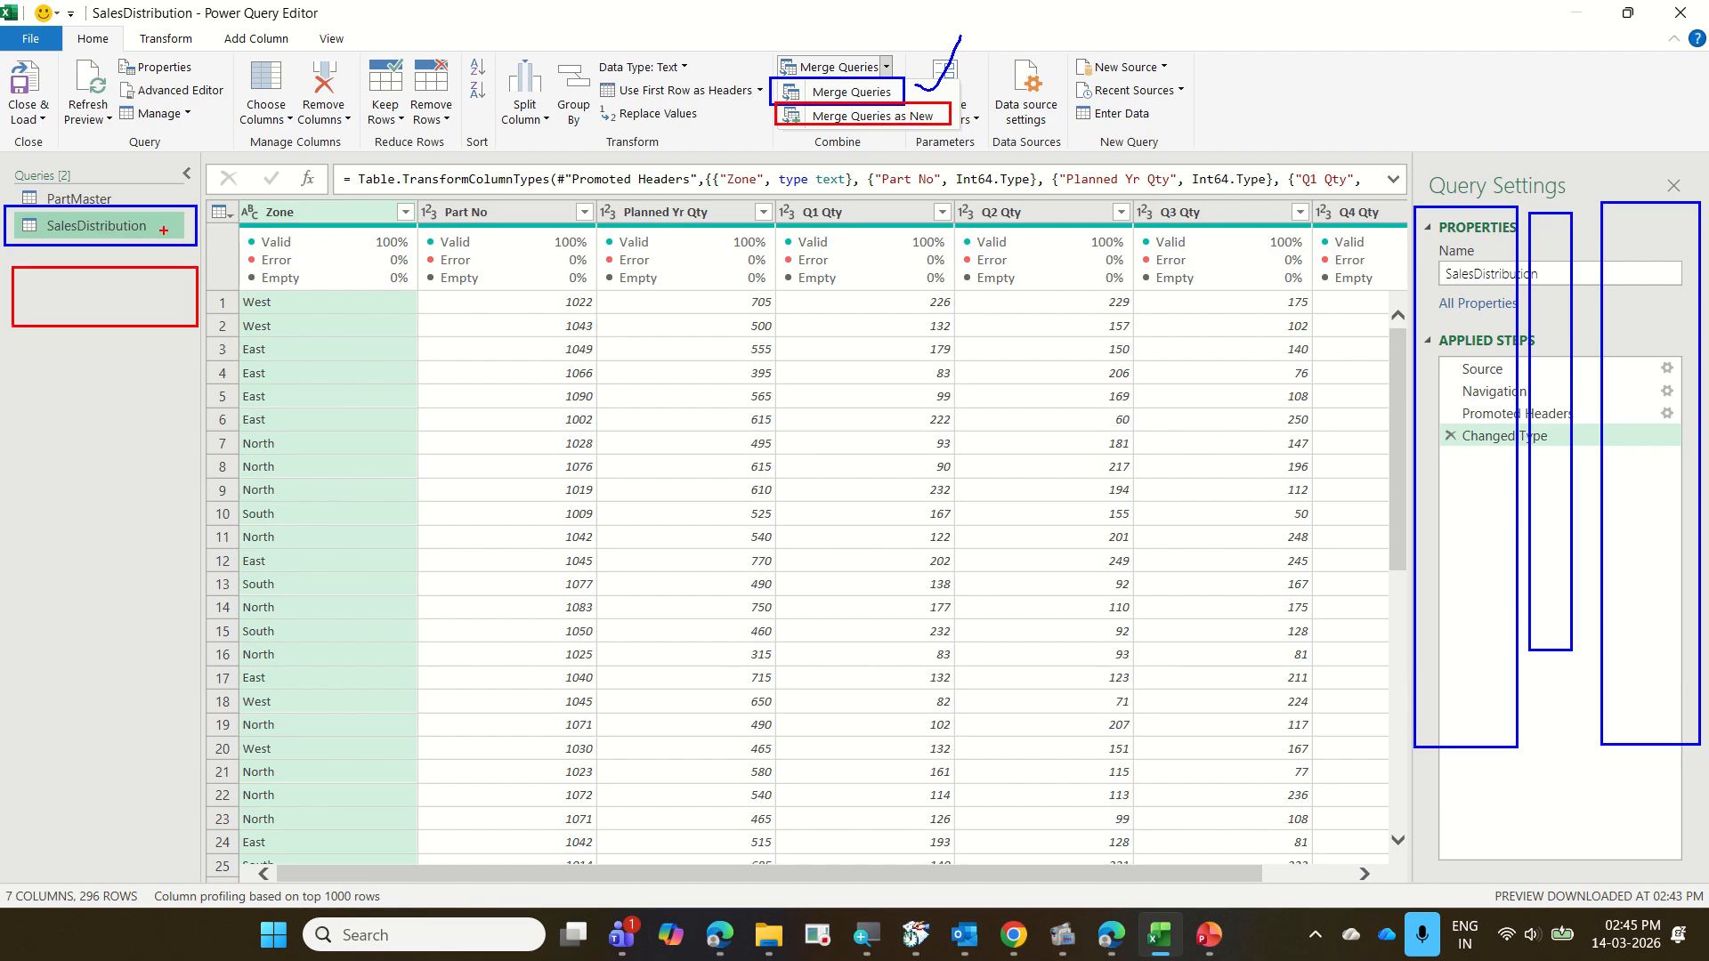
drag(145, 199, 198, 279)
mouse_move(51, 280)
mouse_down()
mouse_move(58, 310)
mouse_move(101, 305)
mouse_move(150, 387)
mouse_up()
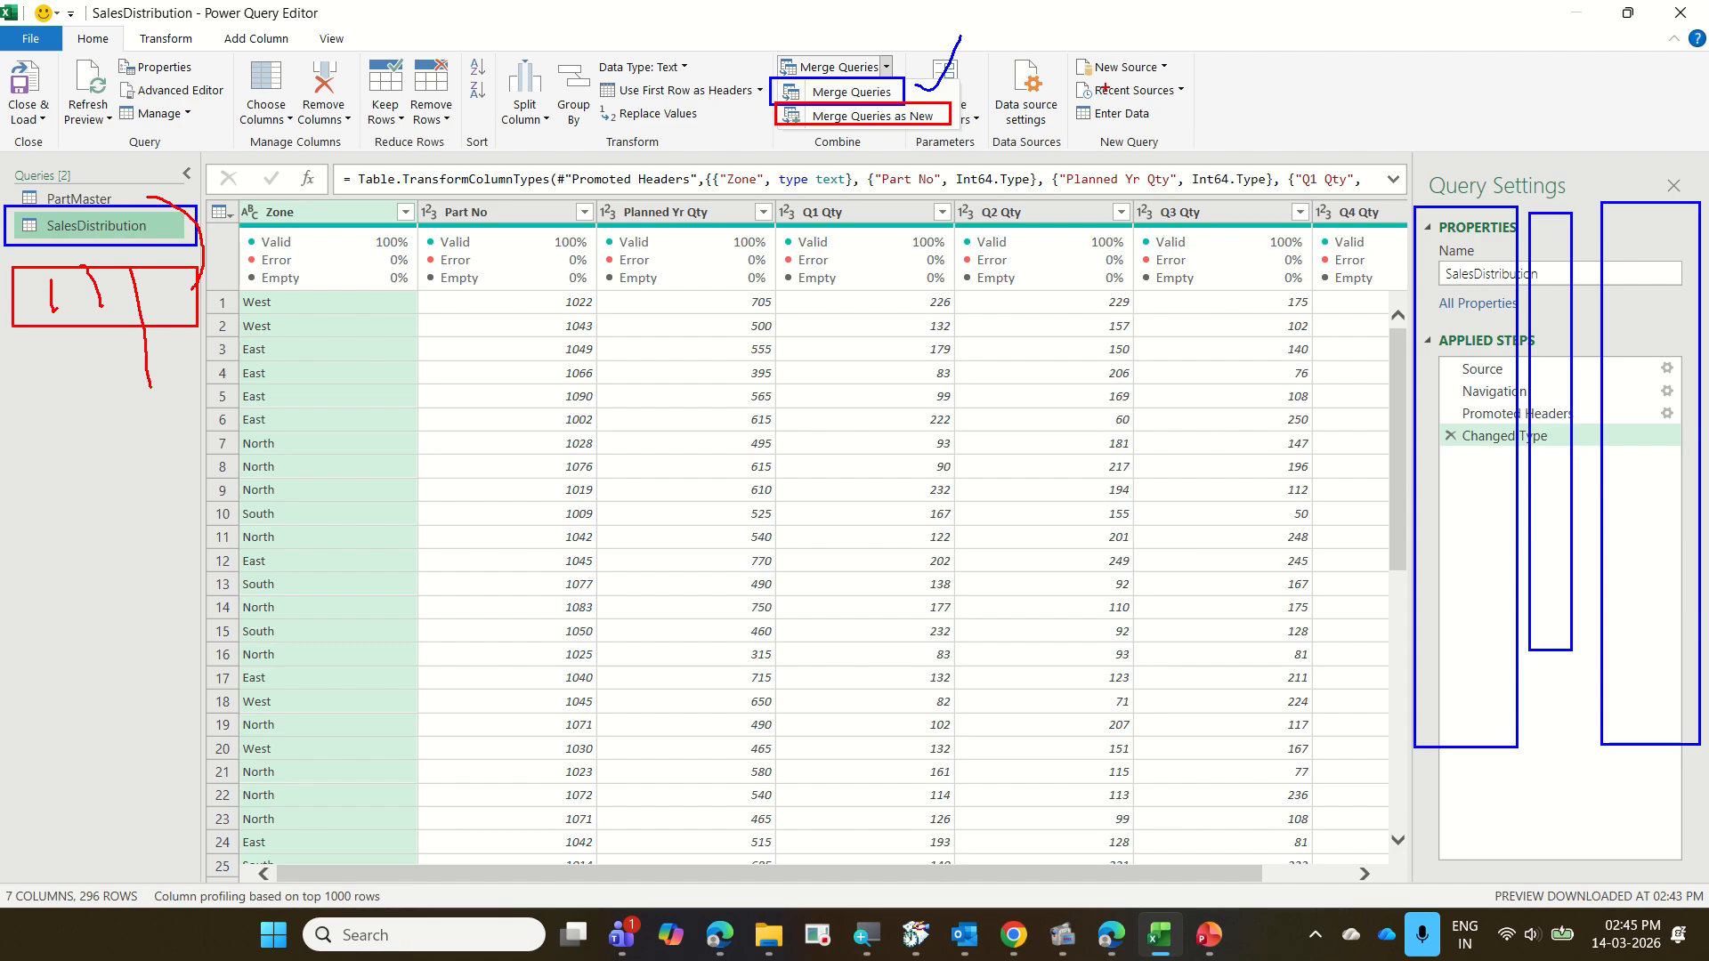
drag(954, 119, 994, 102)
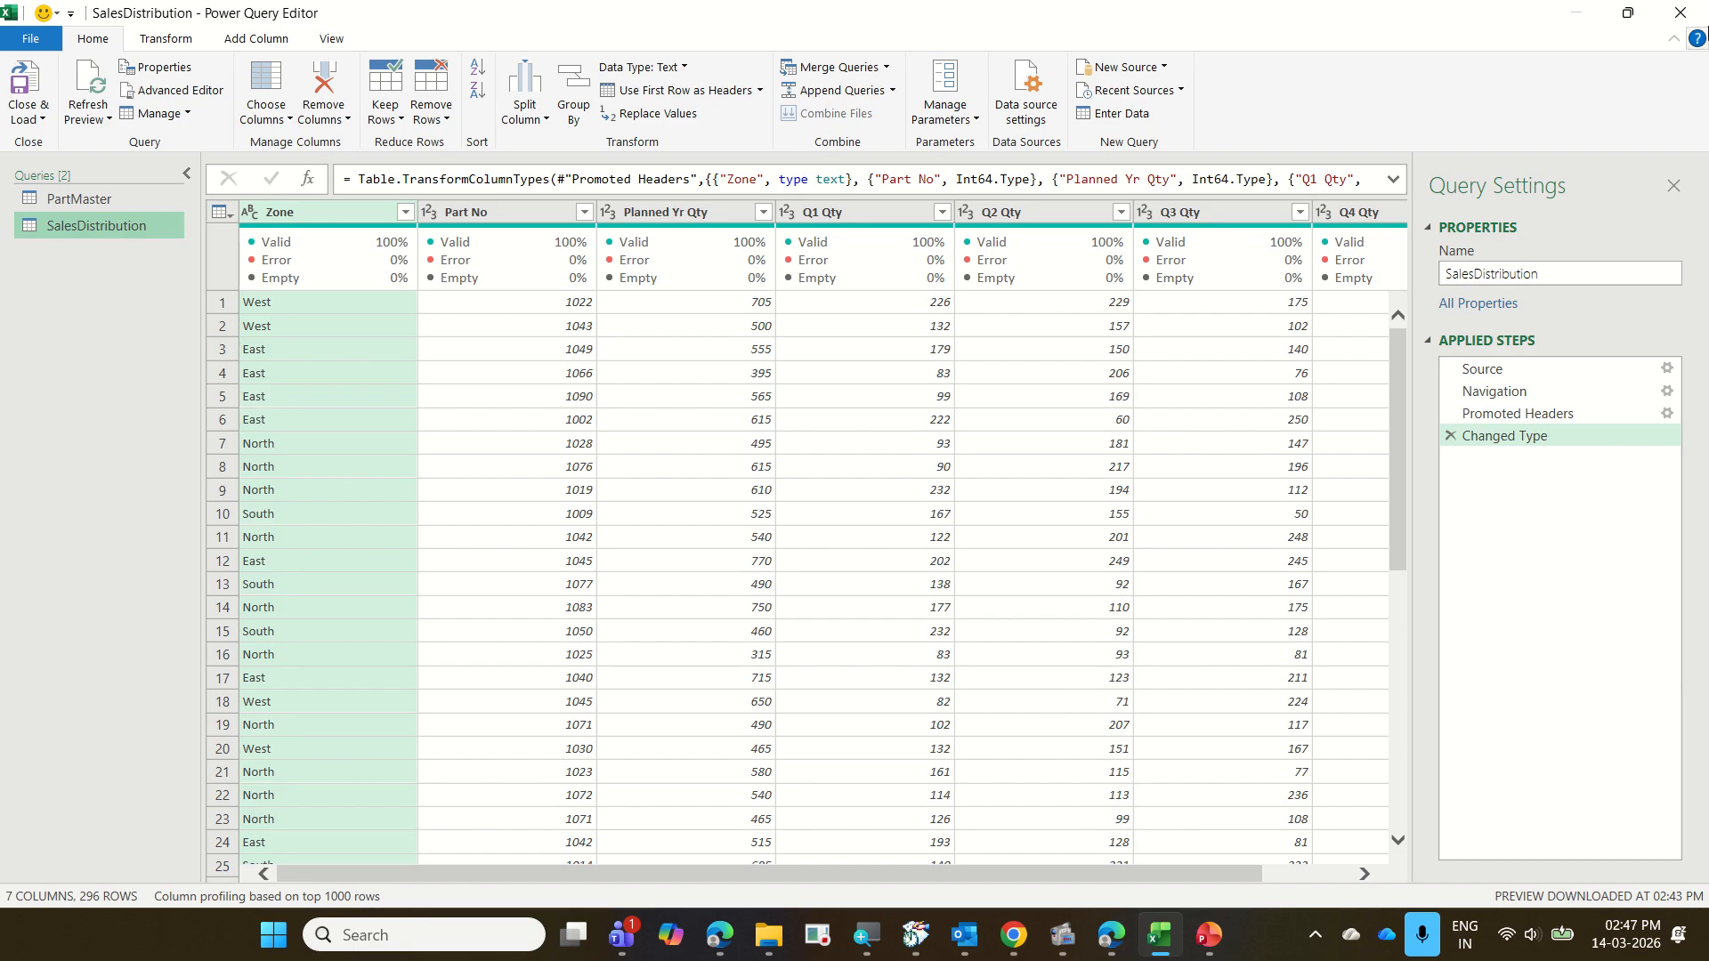
Close Power Query Editor and discard the PartMaster and SalesDistribution queries
click(1681, 13)
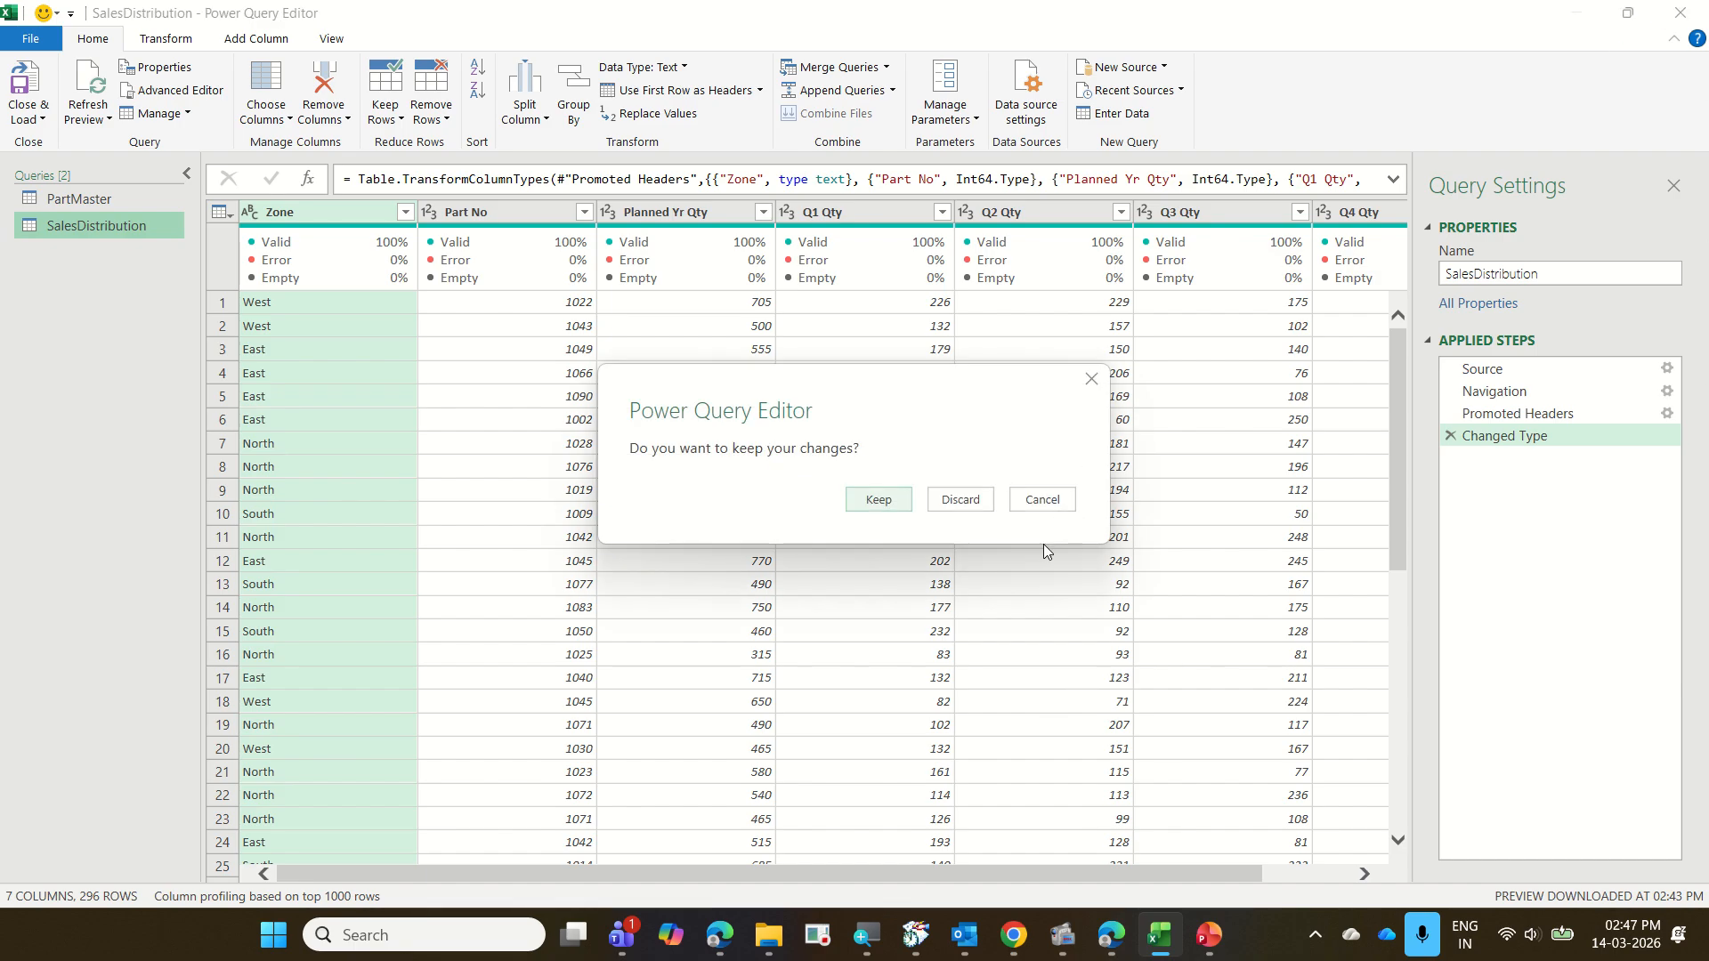
click(968, 501)
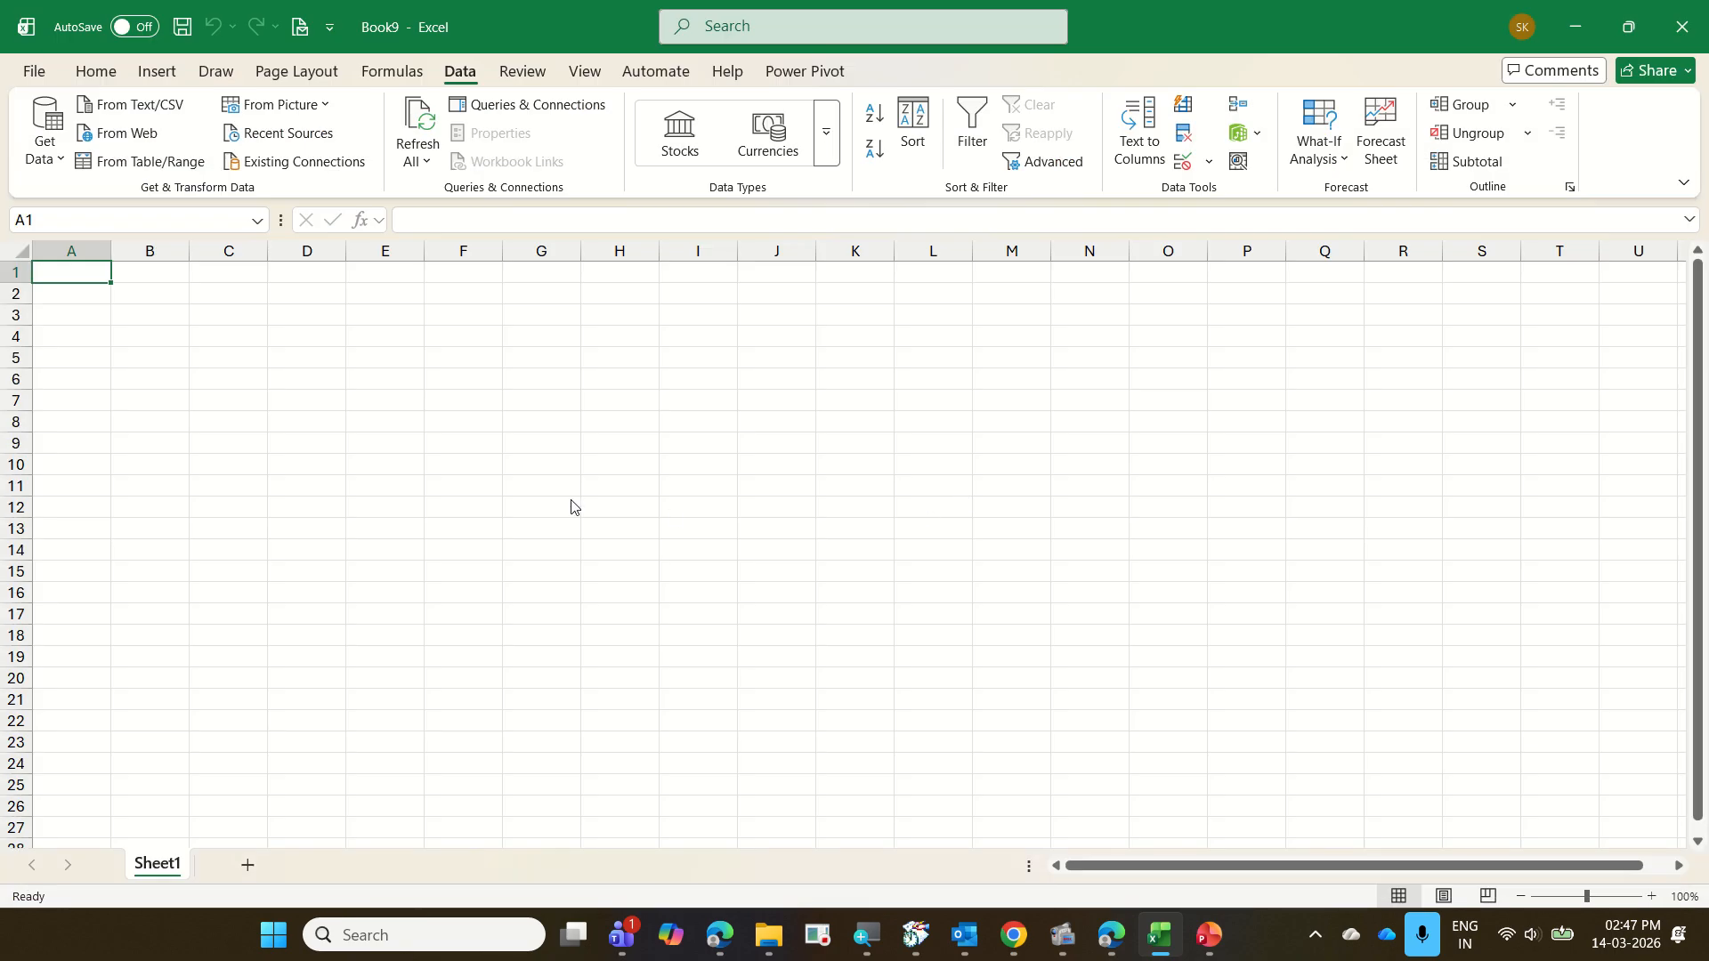
Open the recent workbook 15 PartsSalesTracker and look over its PartMaster and SalesDistribution sheets
click(36, 78)
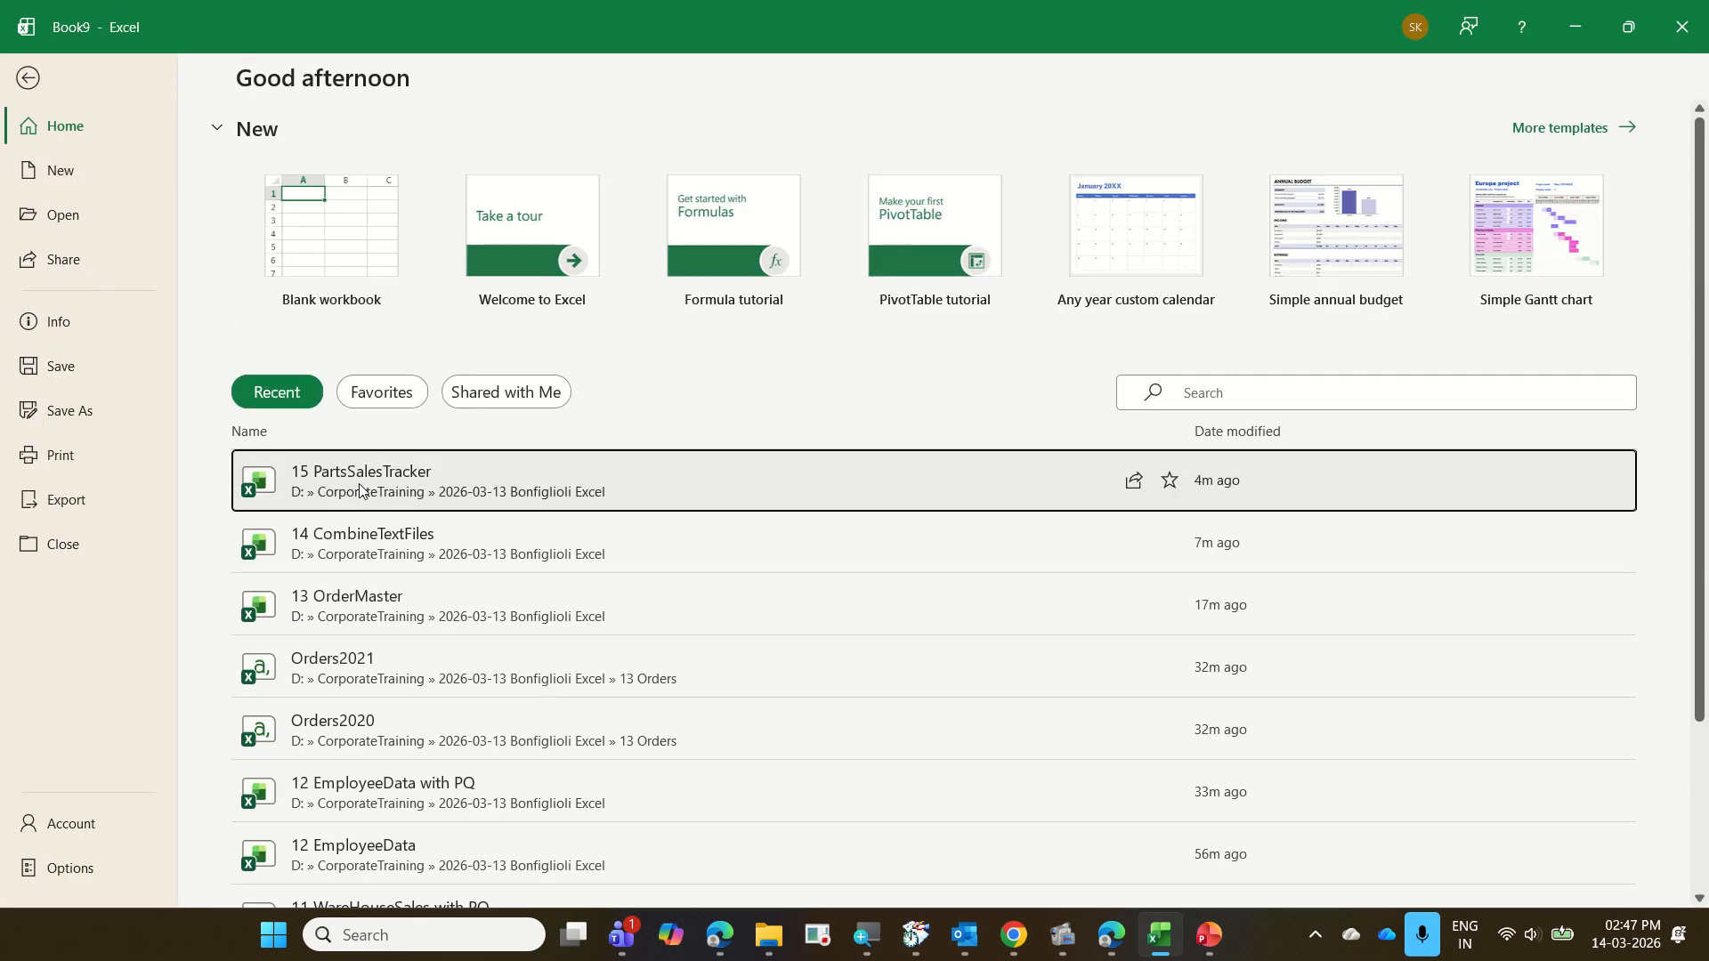
key(Escape)
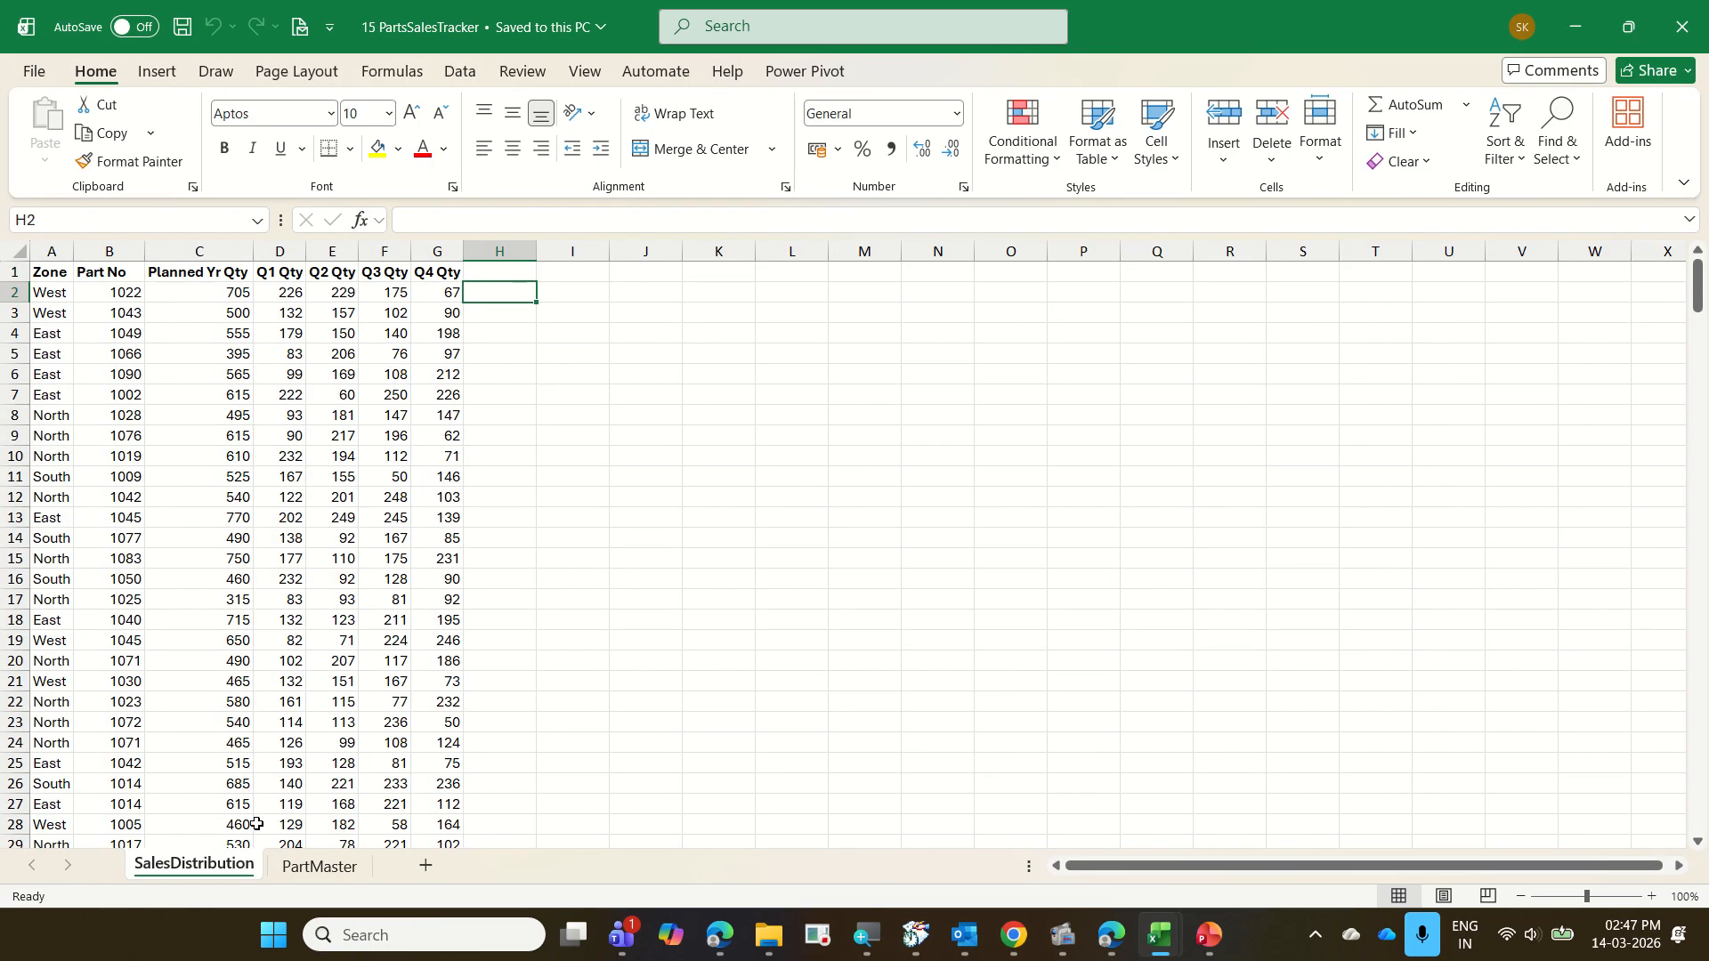
click(347, 868)
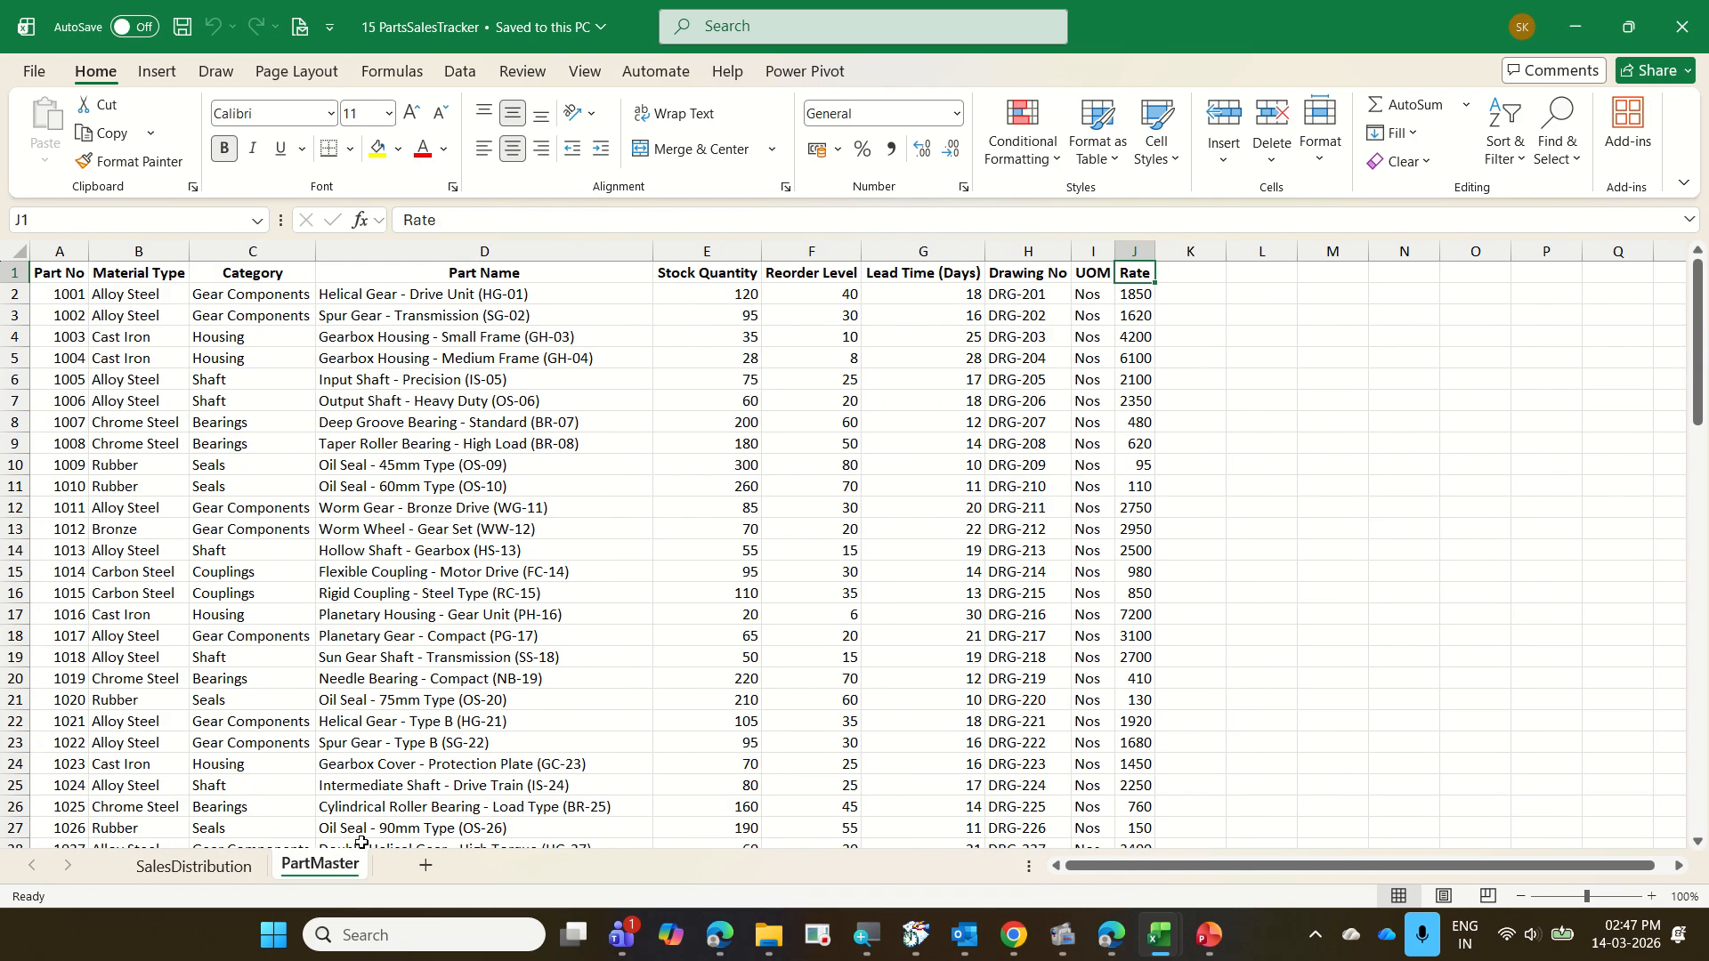
click(216, 847)
click(218, 863)
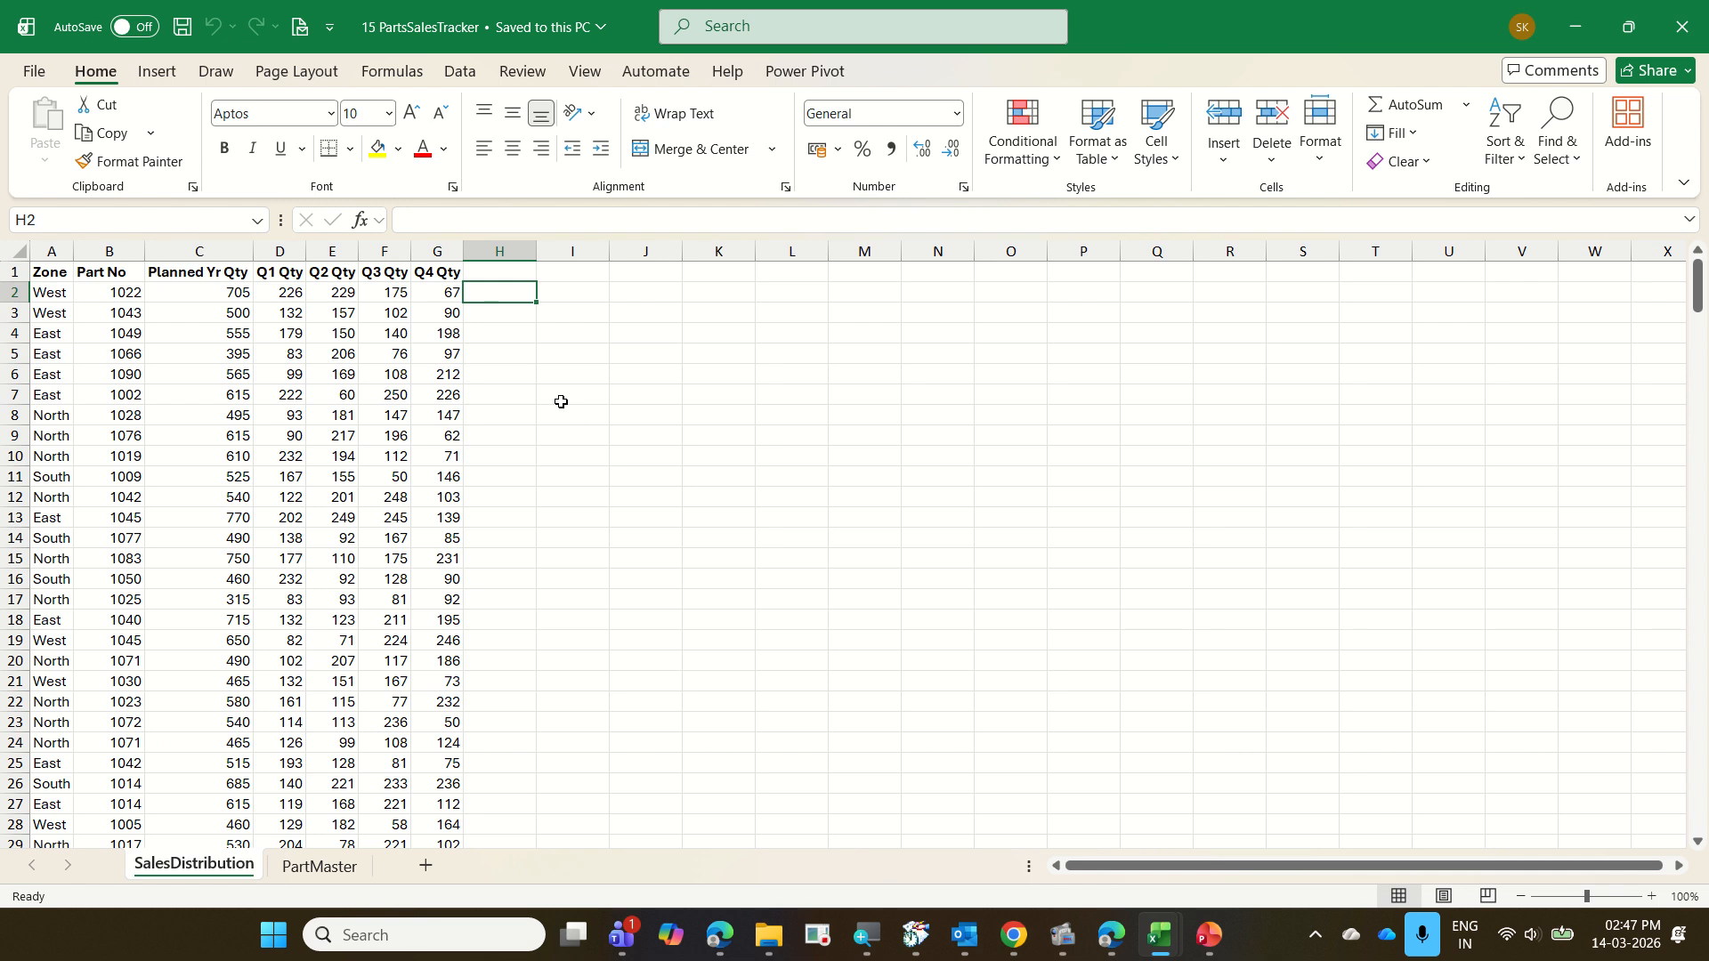
mouse_move(466, 270)
mouse_down()
mouse_move(607, 652)
mouse_move(630, 813)
mouse_up()
Add a blank sheet after SalesDistribution in 15 PartsSalesTracker, and close the workbook without saving
click(425, 865)
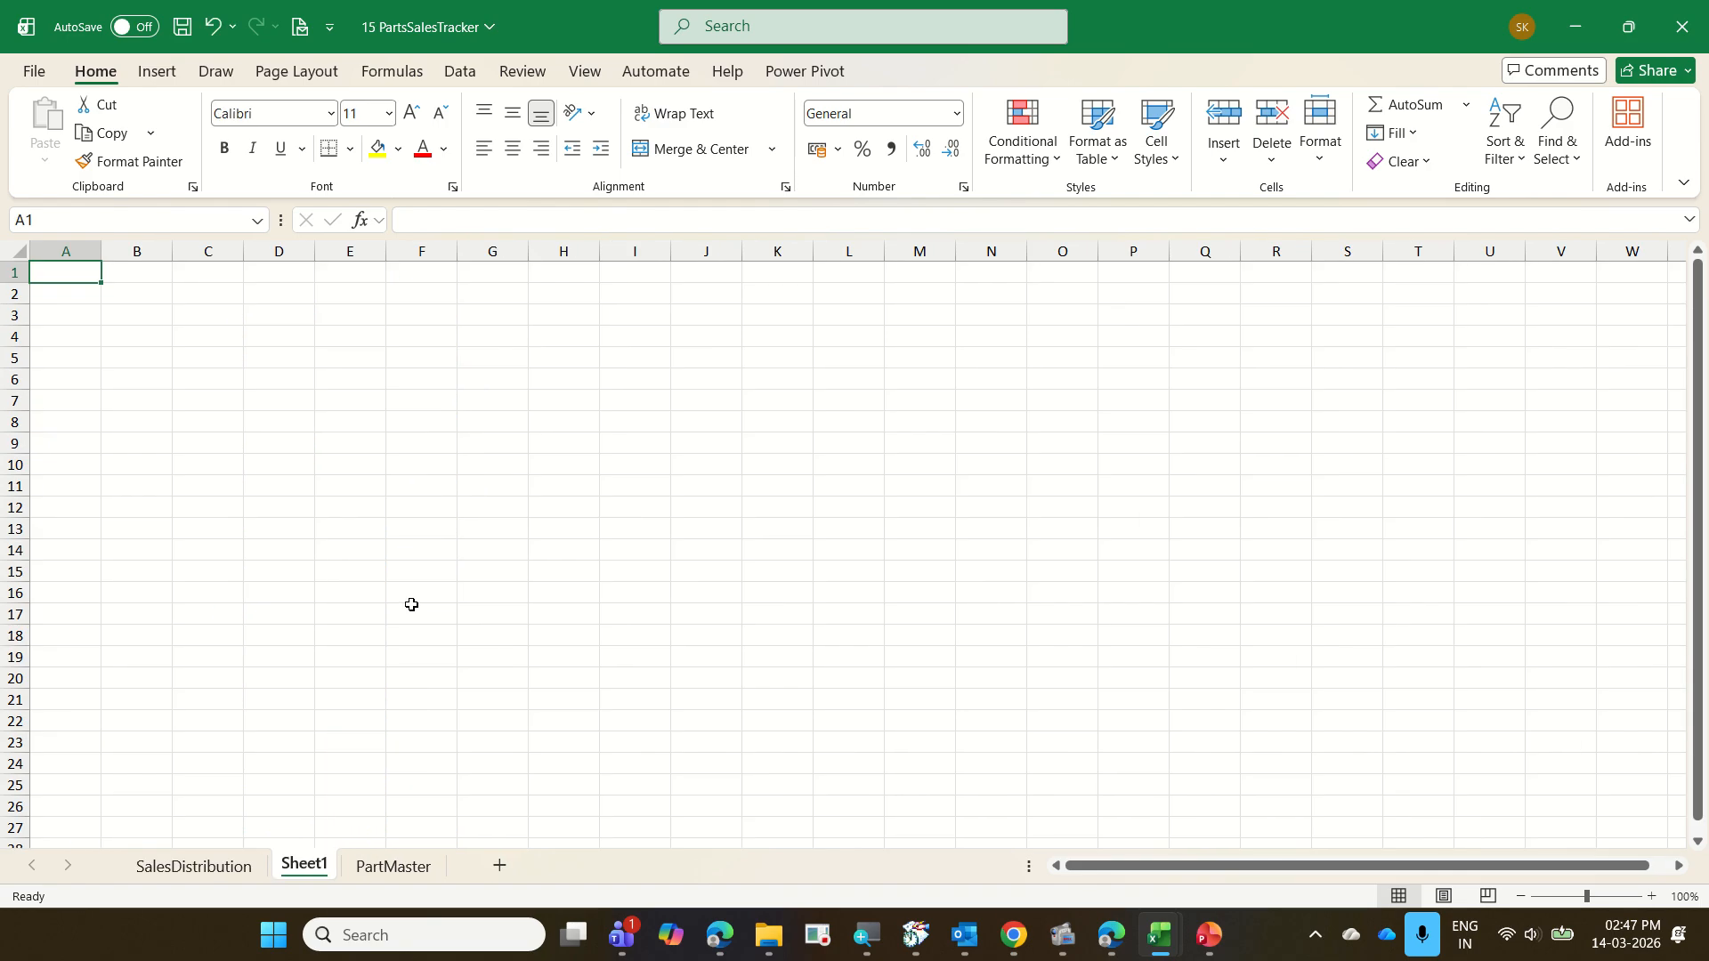
mouse_move(23, 249)
mouse_down()
mouse_move(301, 649)
mouse_move(323, 748)
mouse_up()
click(194, 865)
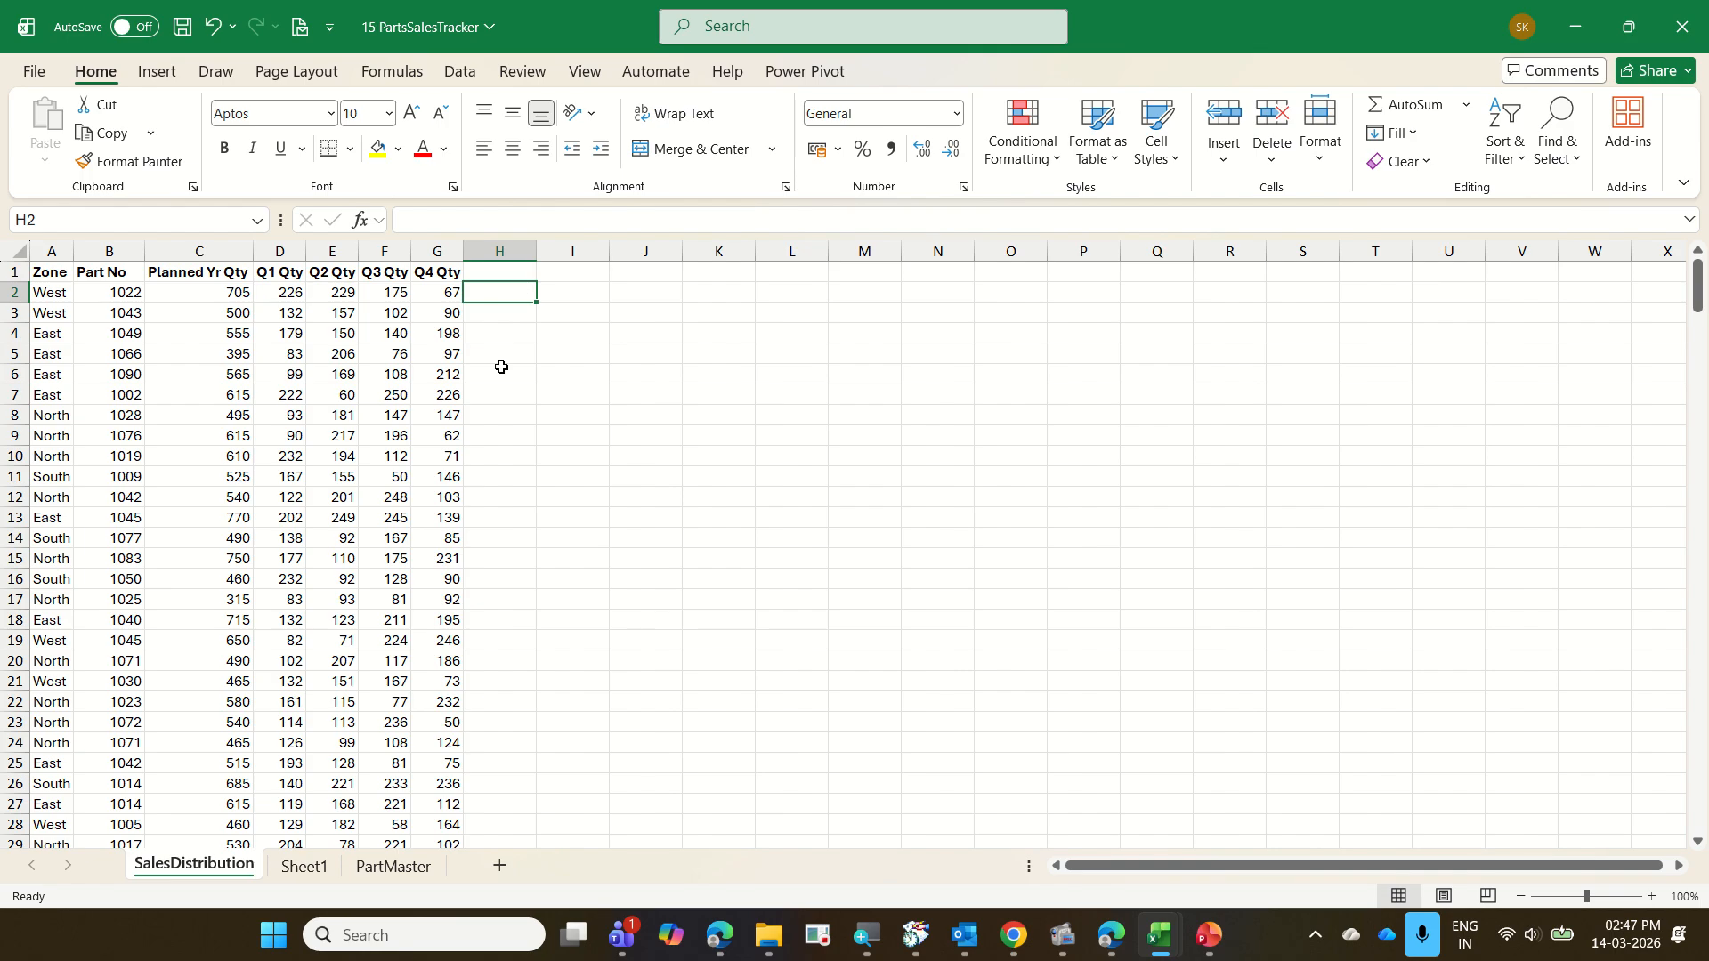
click(304, 867)
click(89, 316)
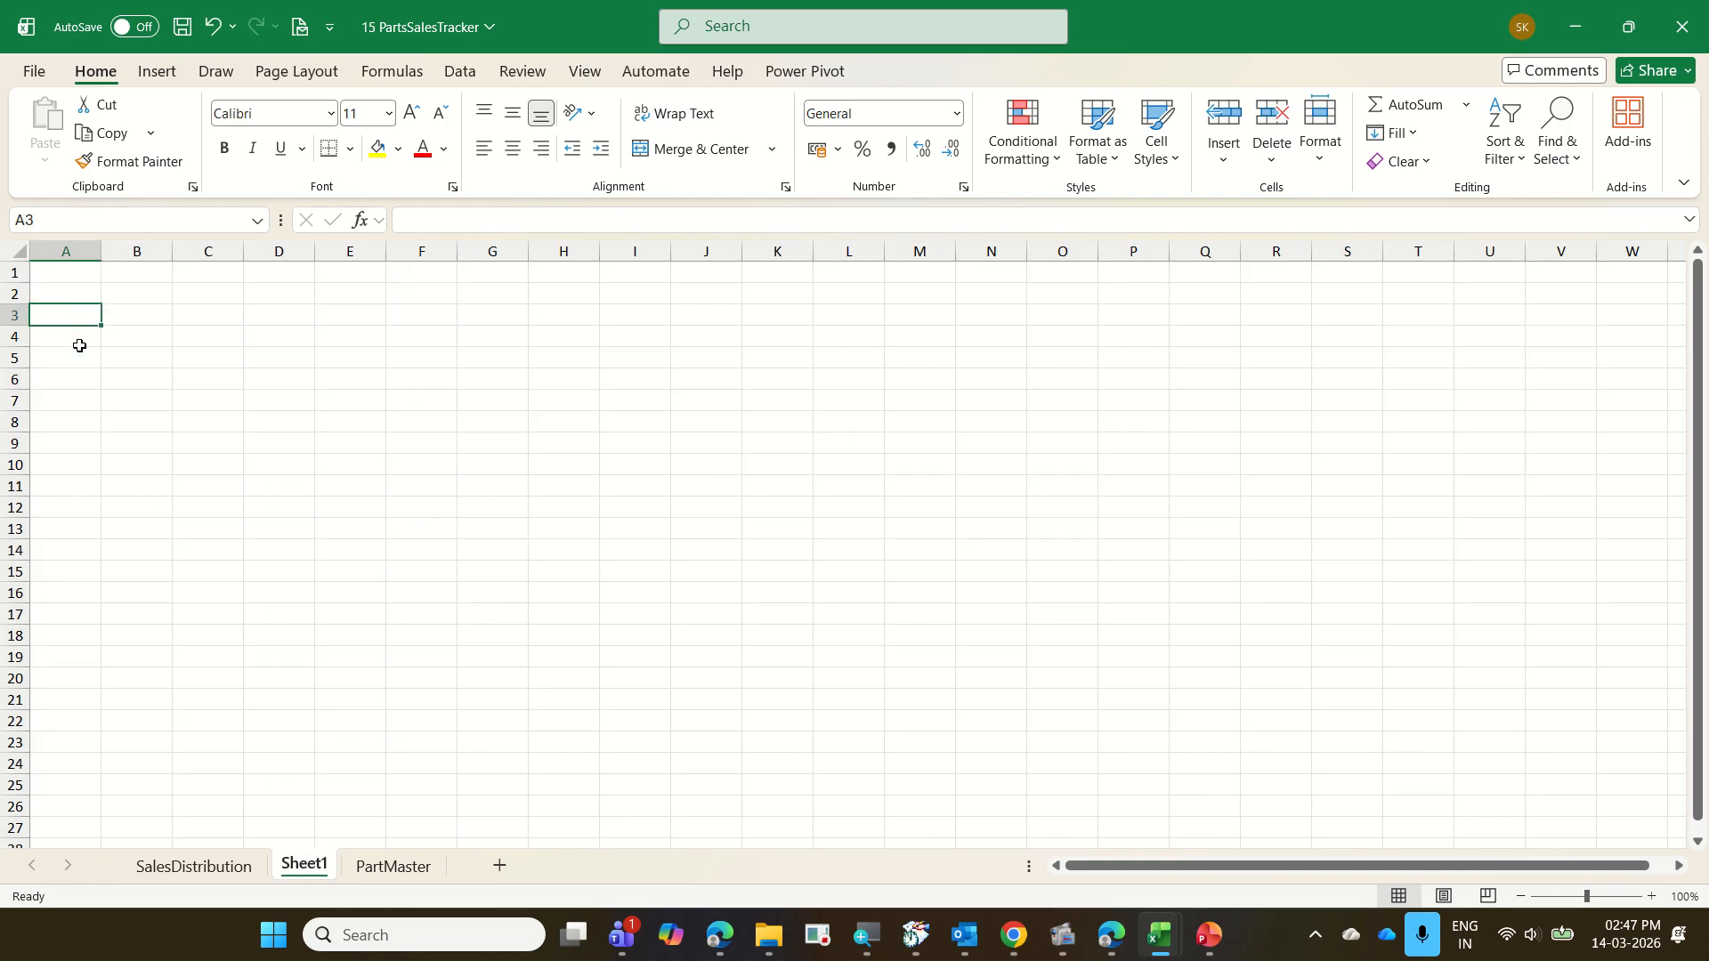
click(238, 867)
click(562, 552)
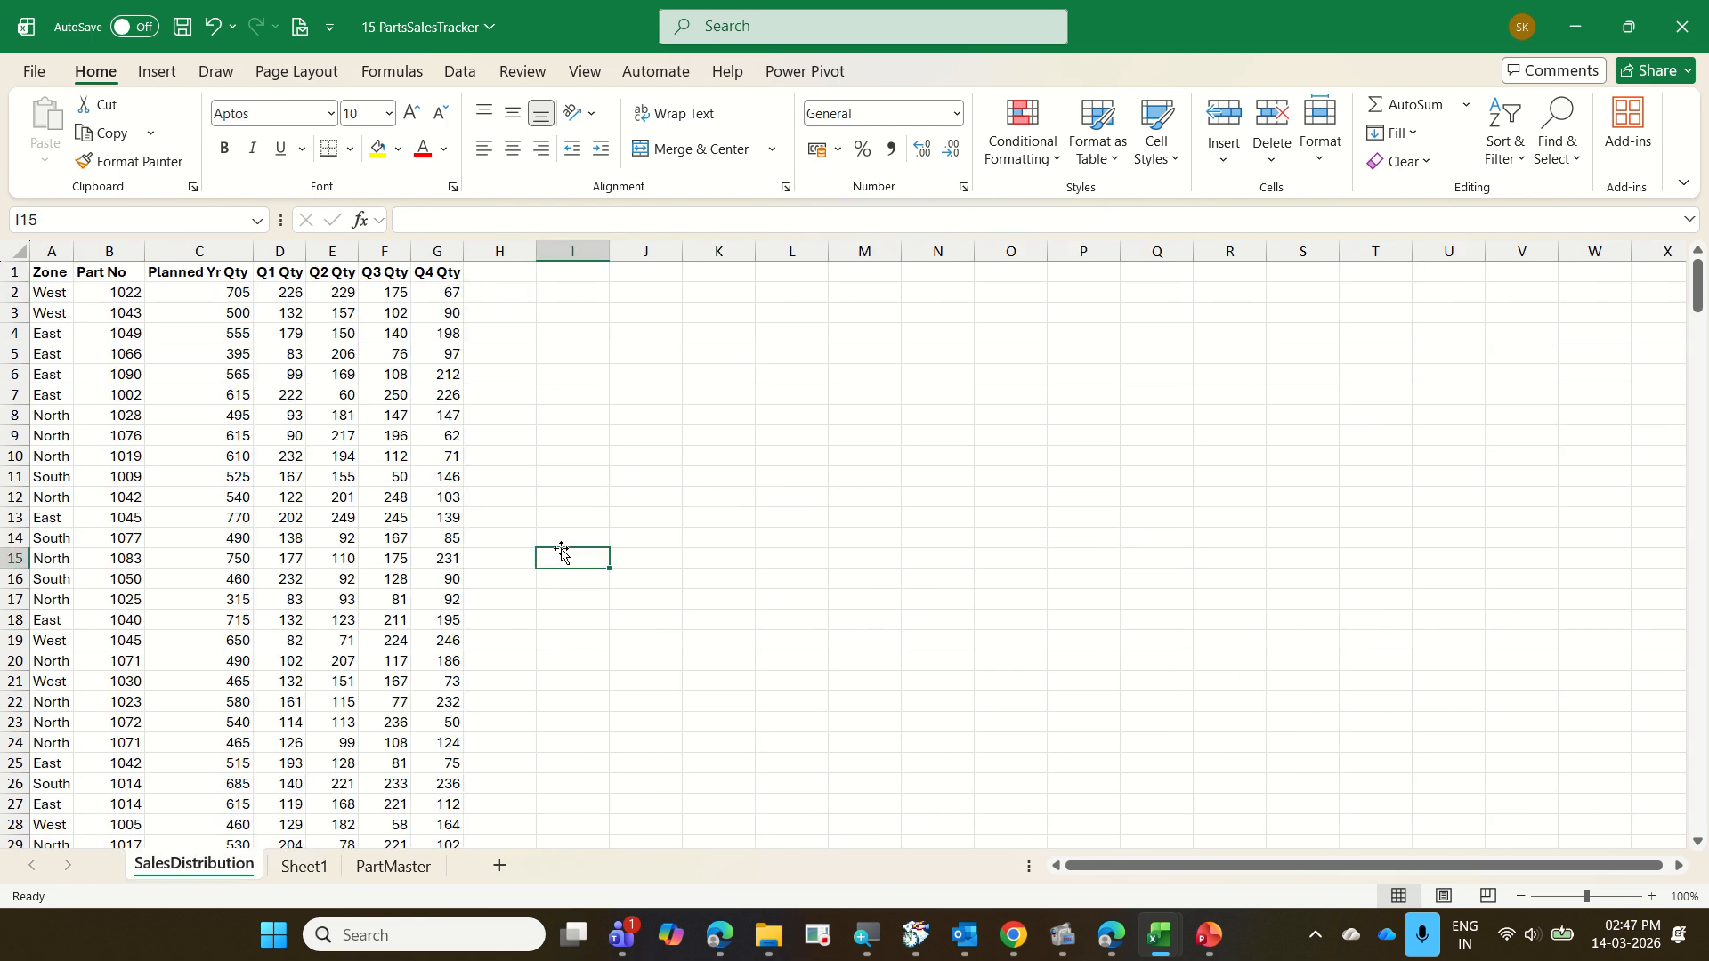
key(ctrl+w)
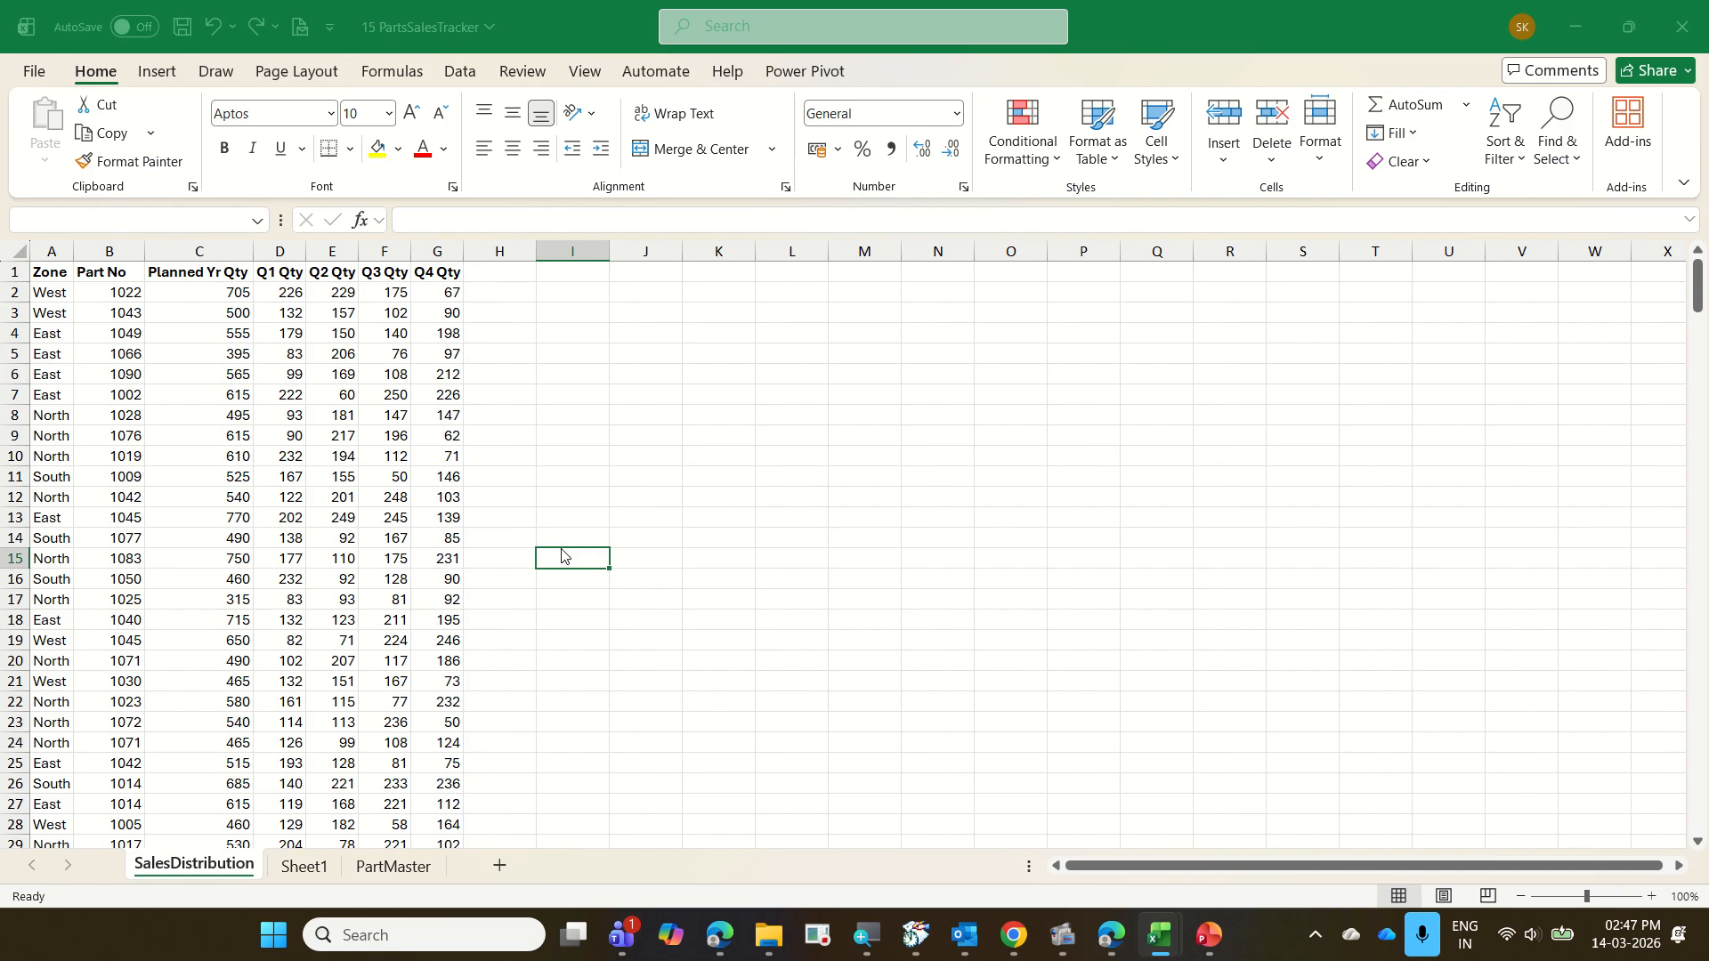
click(961, 623)
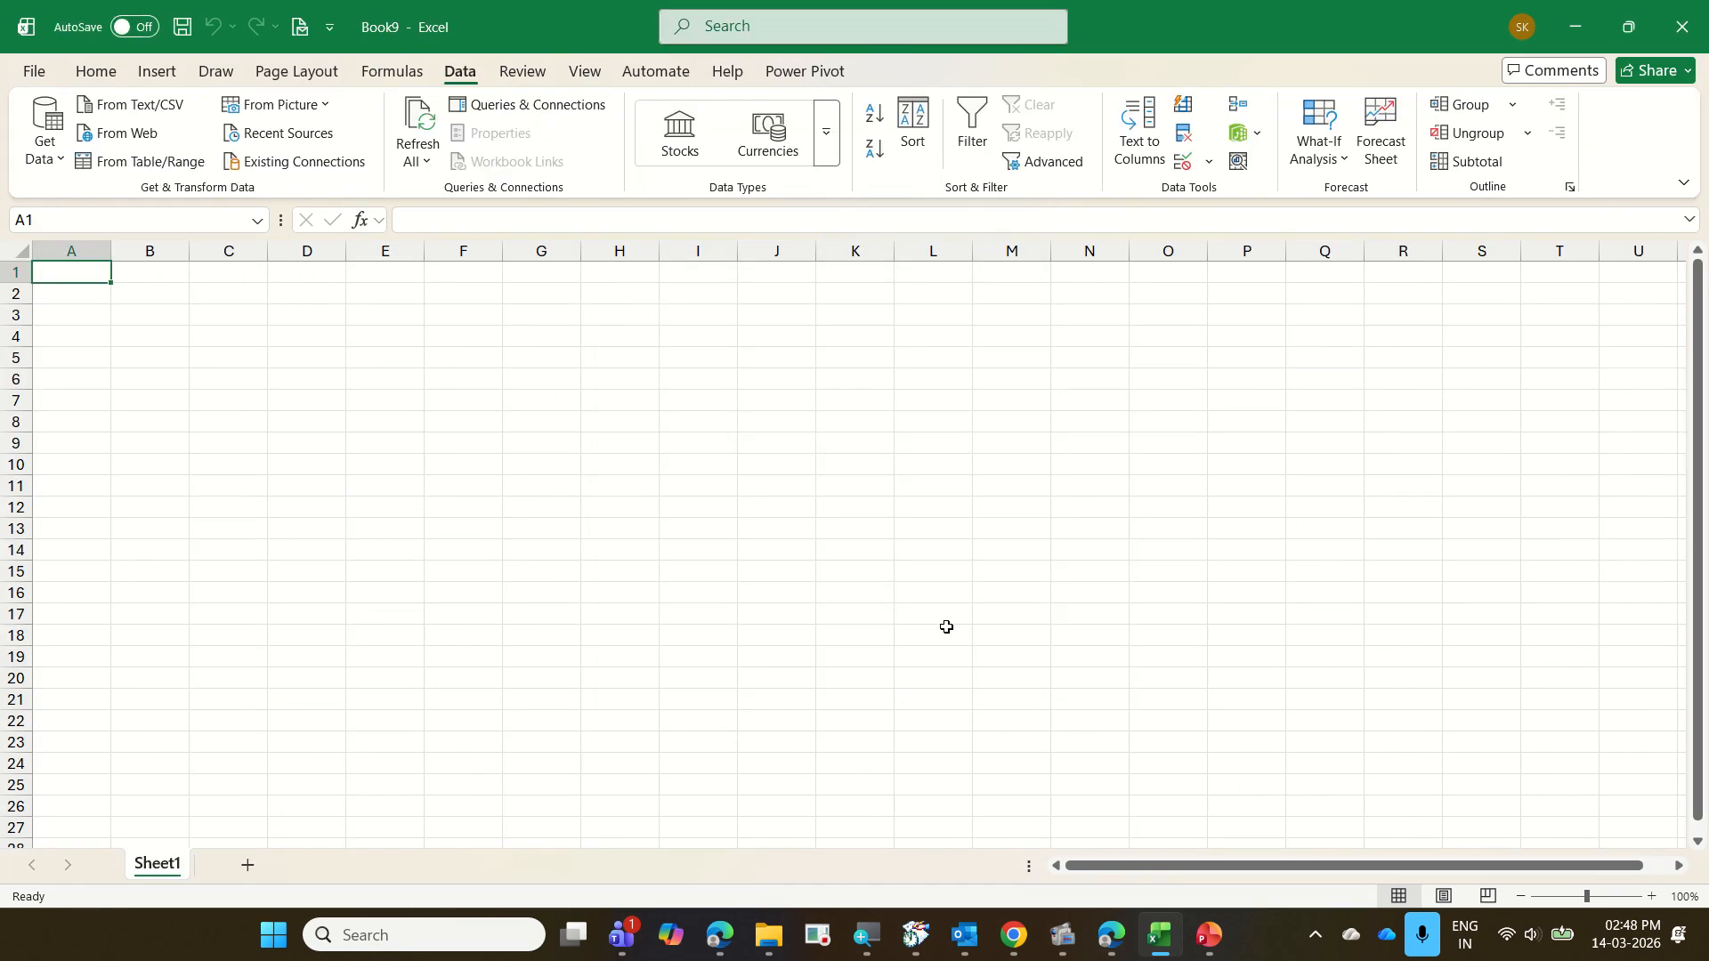
Import the Excel workbook 15 PartsSalesTracker from the 2026-03-13 Bonfiglioli Excel folder as a data source
click(53, 155)
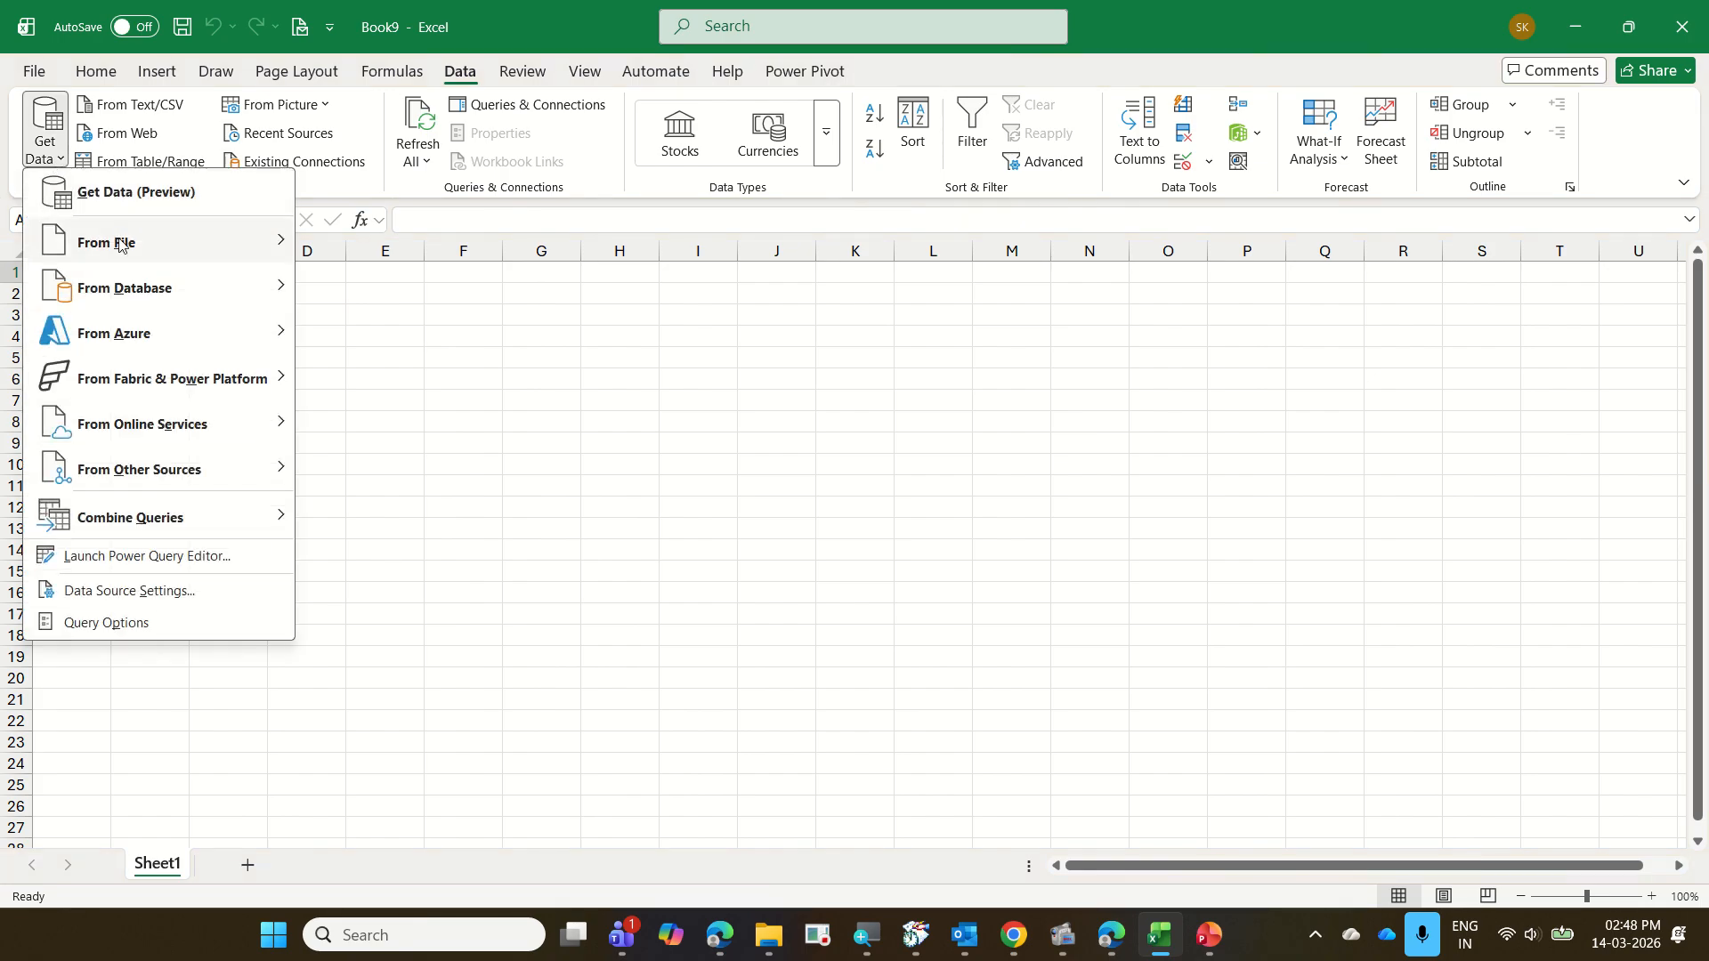
mouse_move(121, 244)
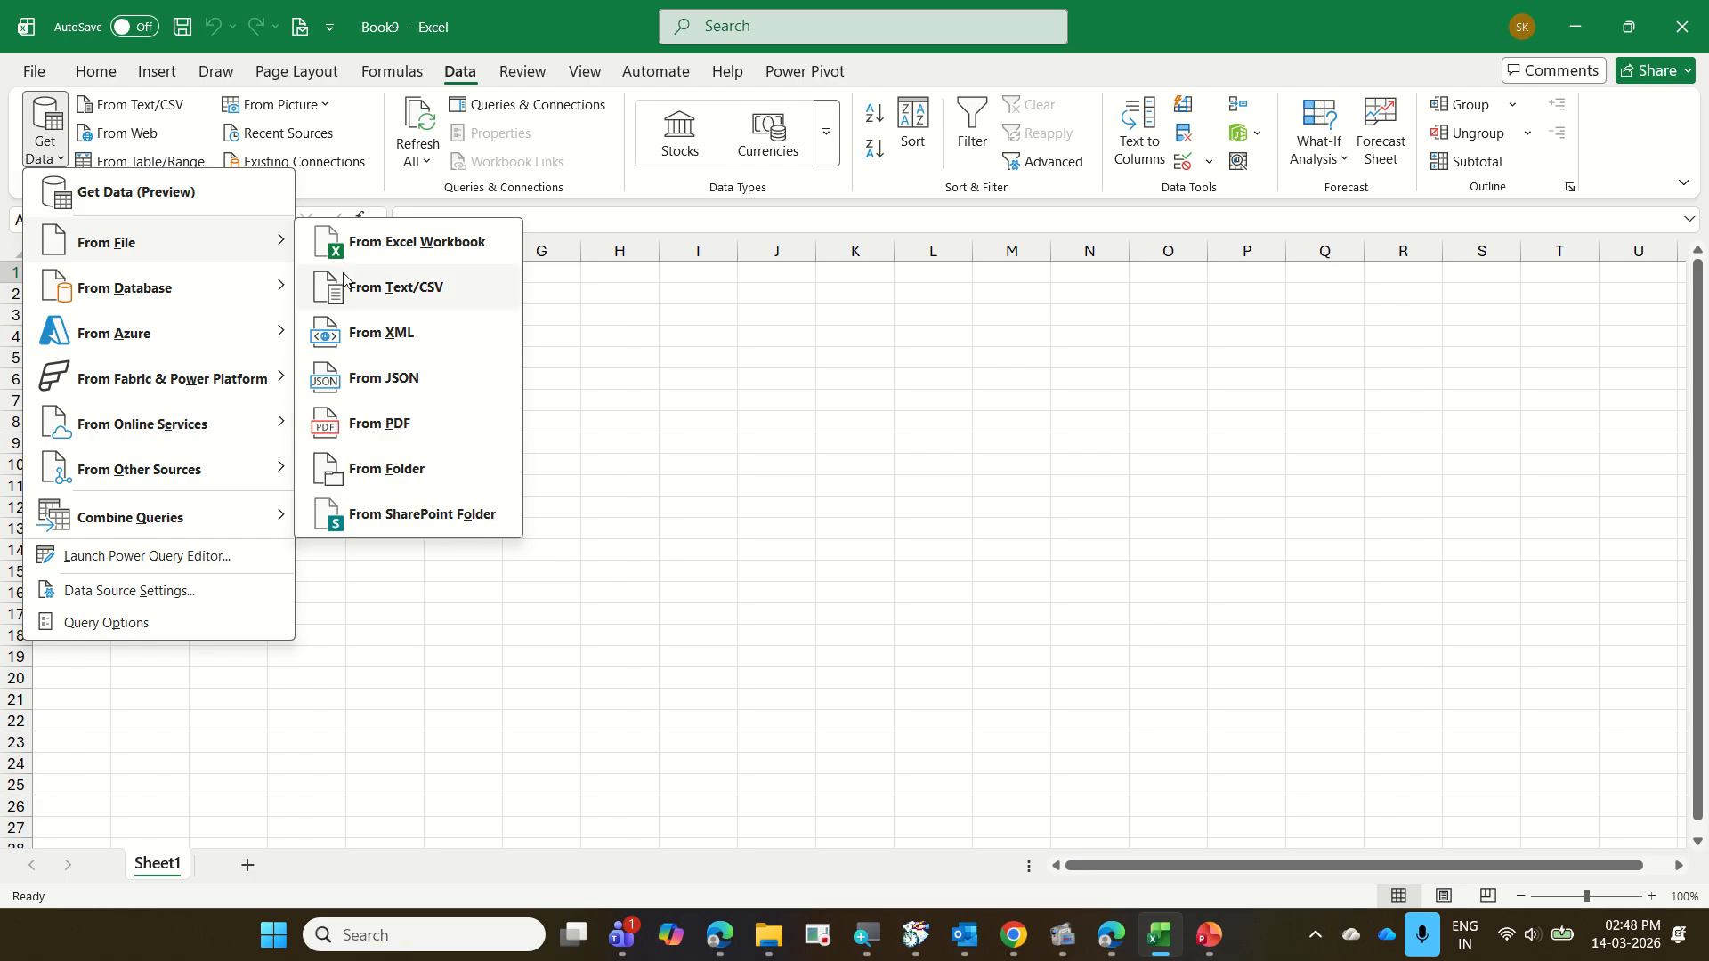
click(424, 254)
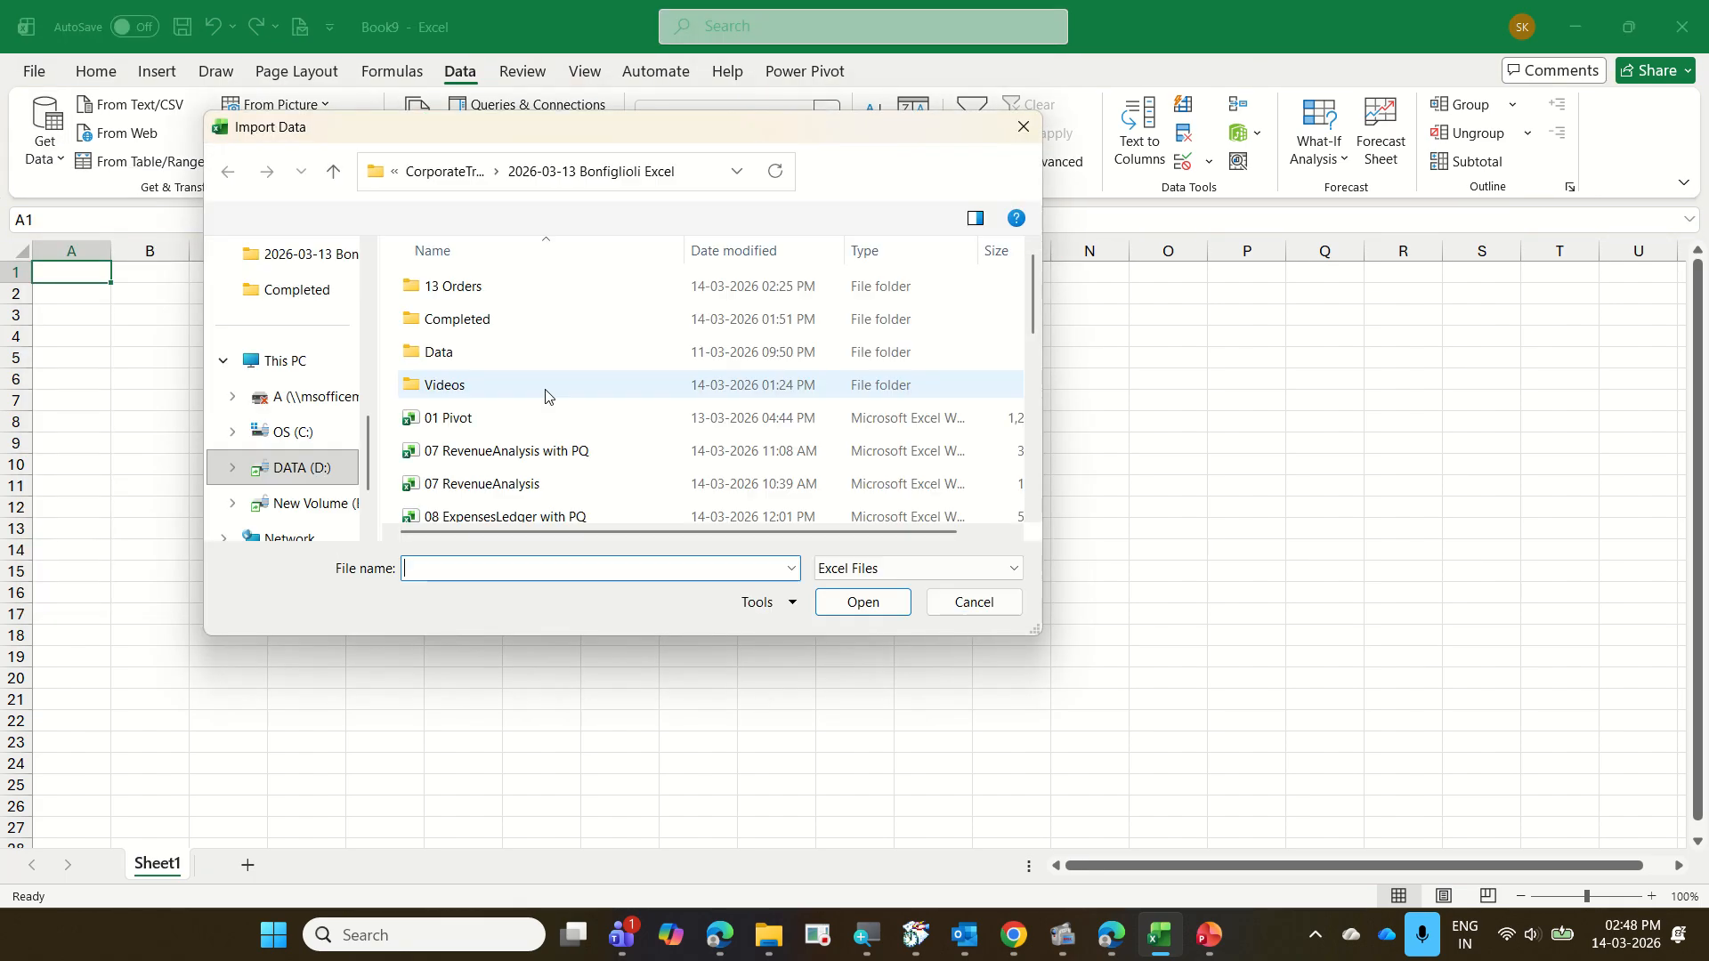
scroll(534, 409, down, 4)
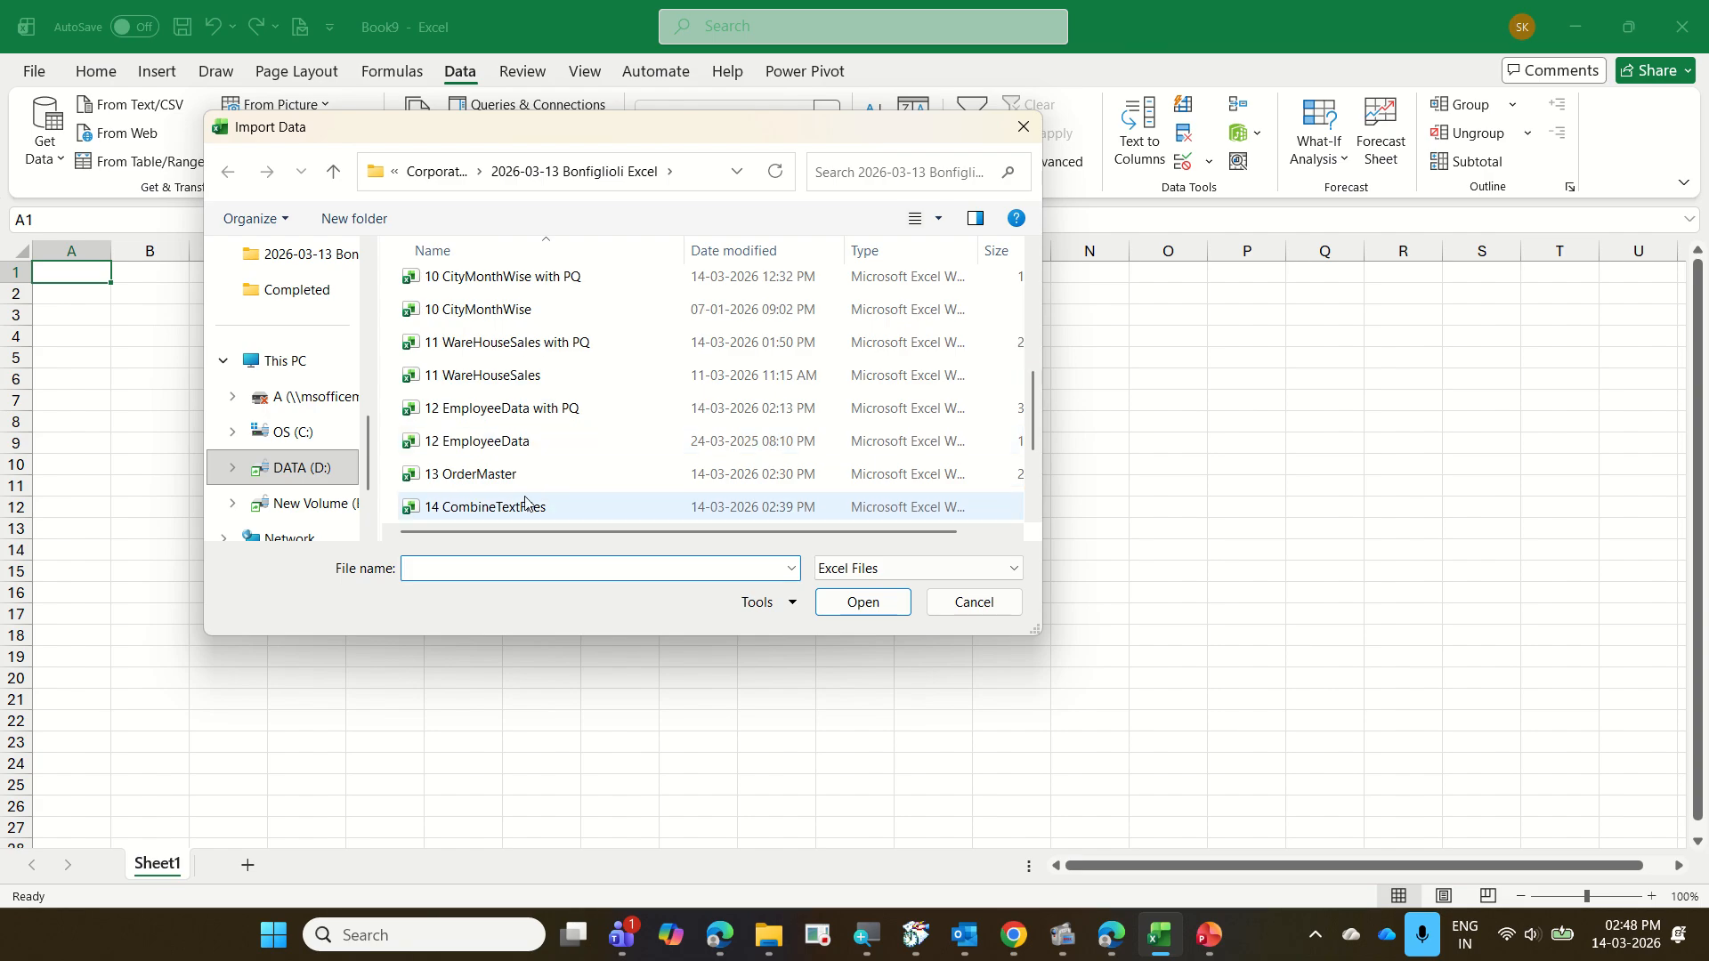
scroll(525, 498, down, 1)
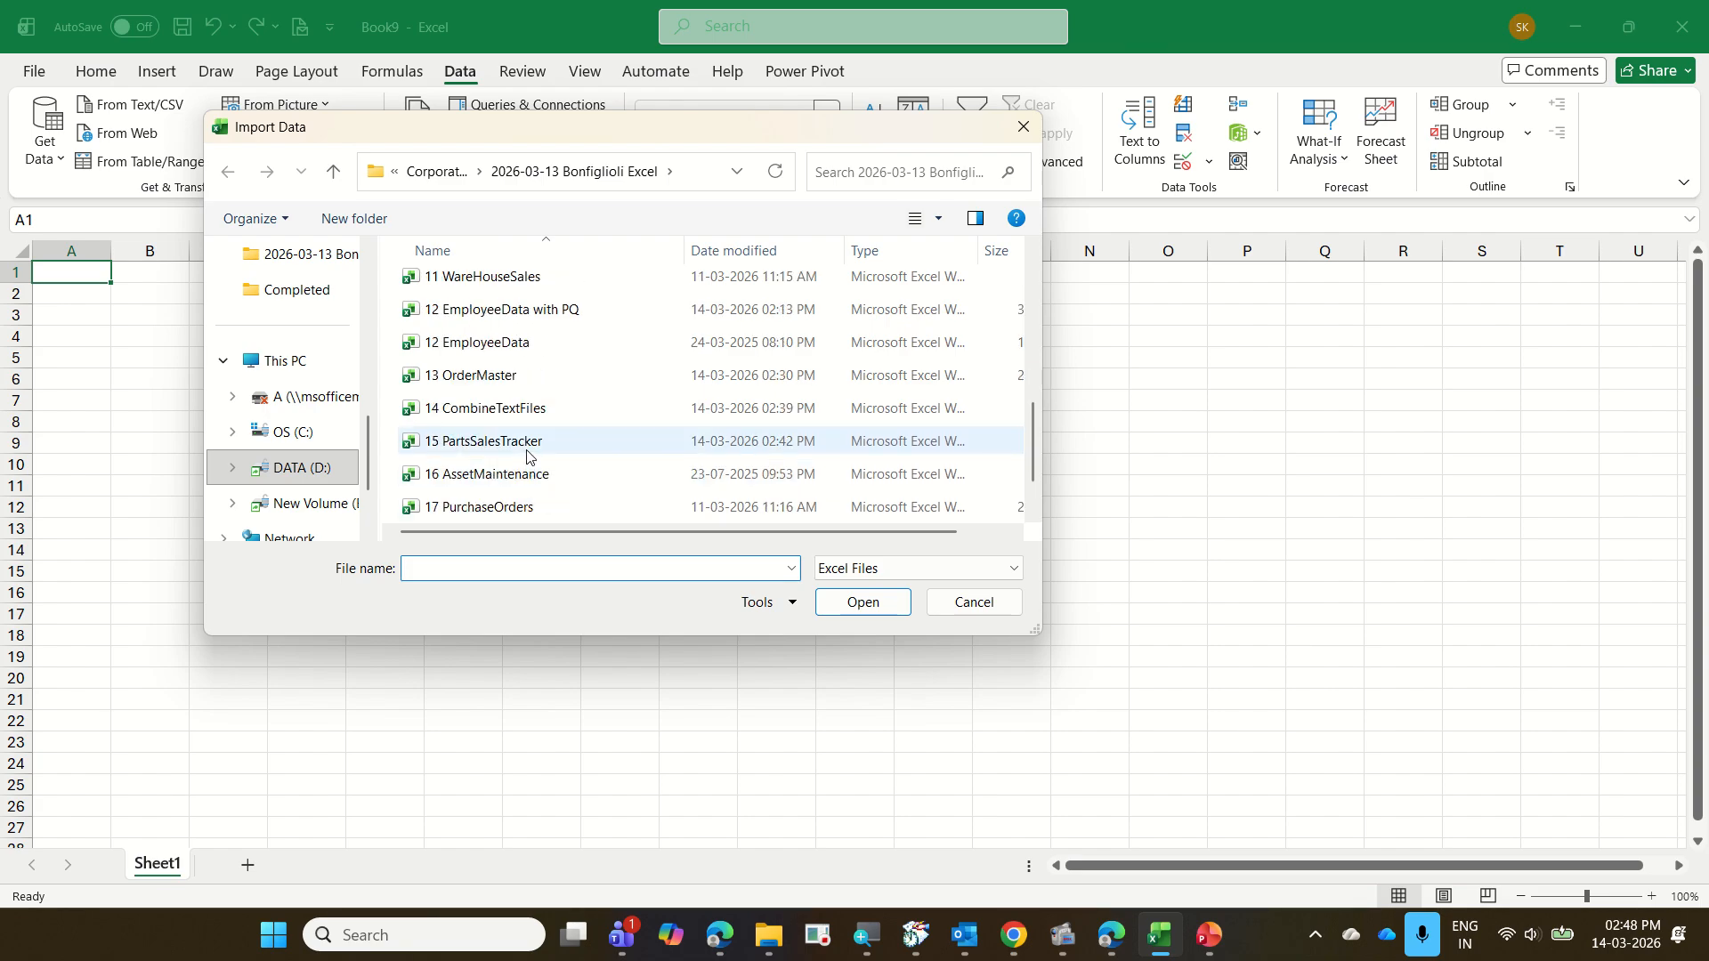
click(526, 452)
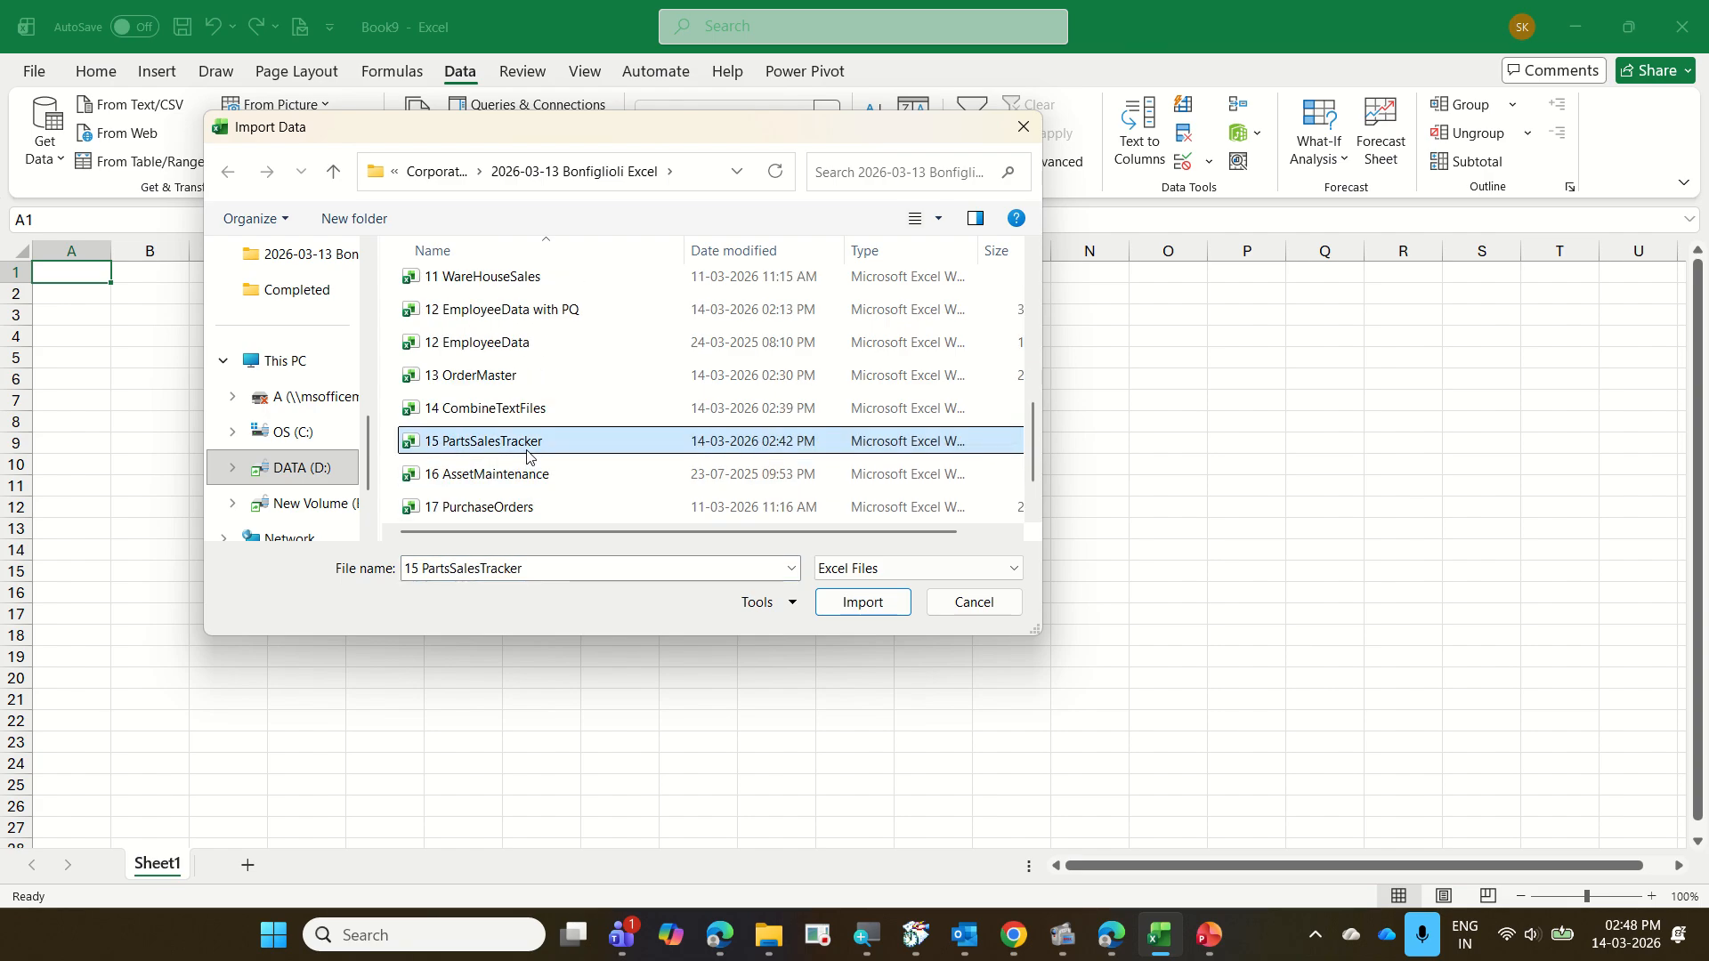
click(862, 603)
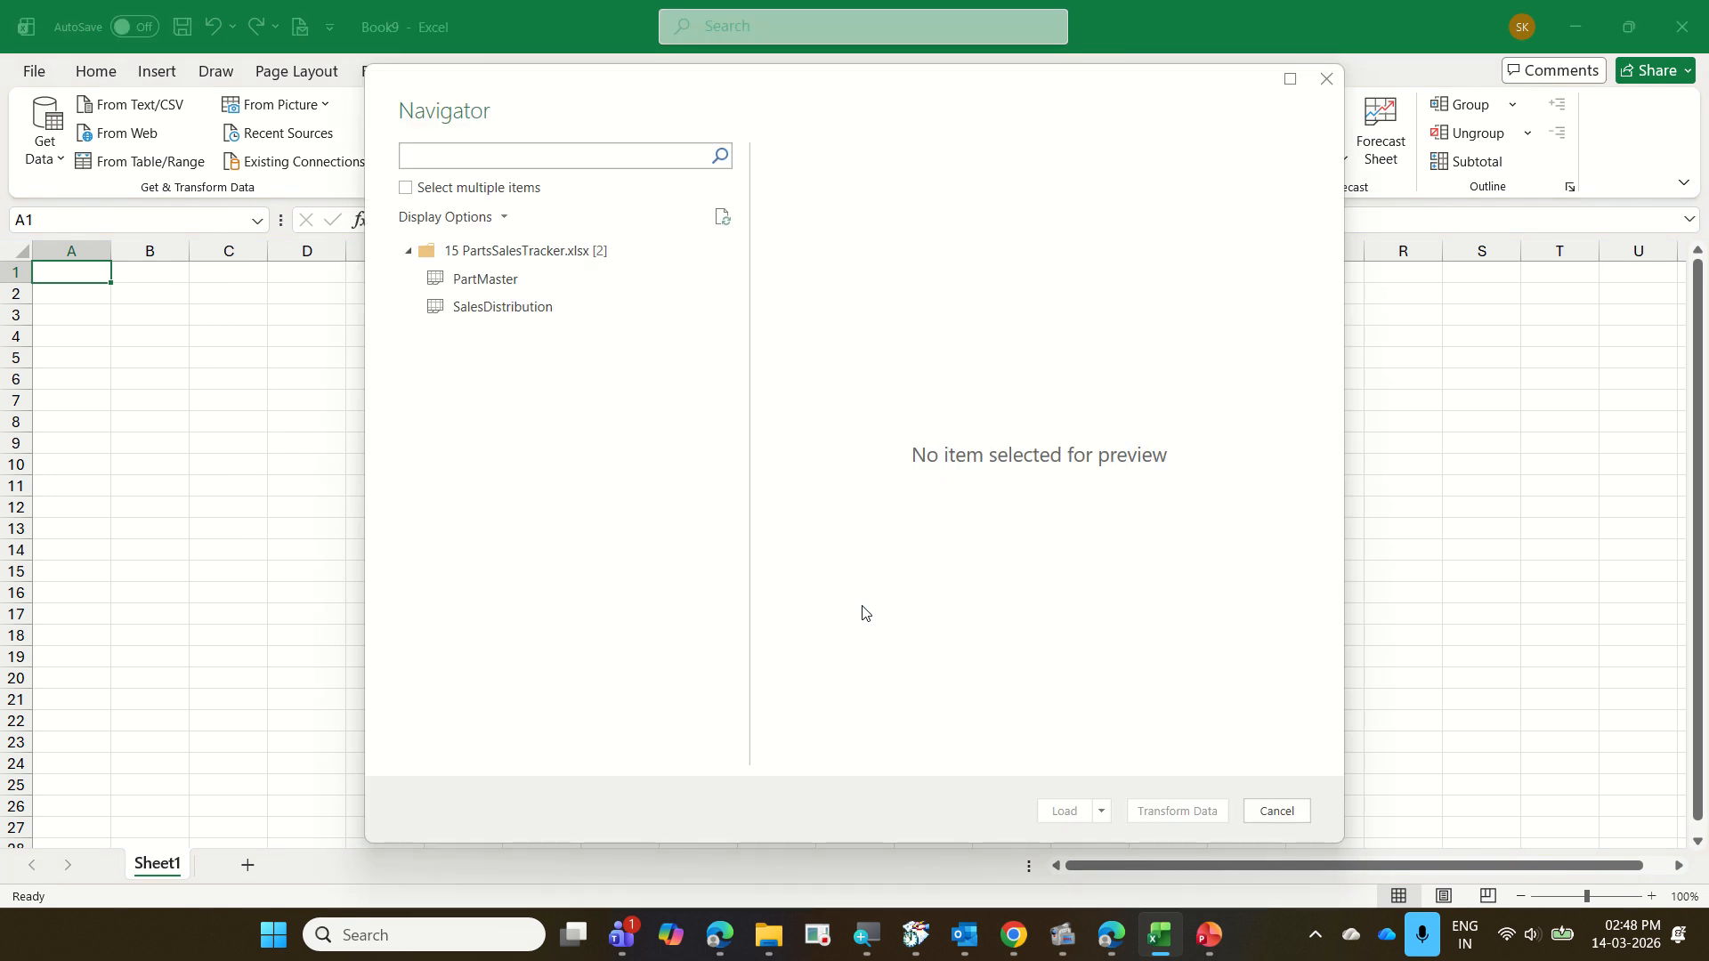
Select both the PartMaster and SalesDistribution sheets and load them into Power Query Editor for transformation
click(488, 279)
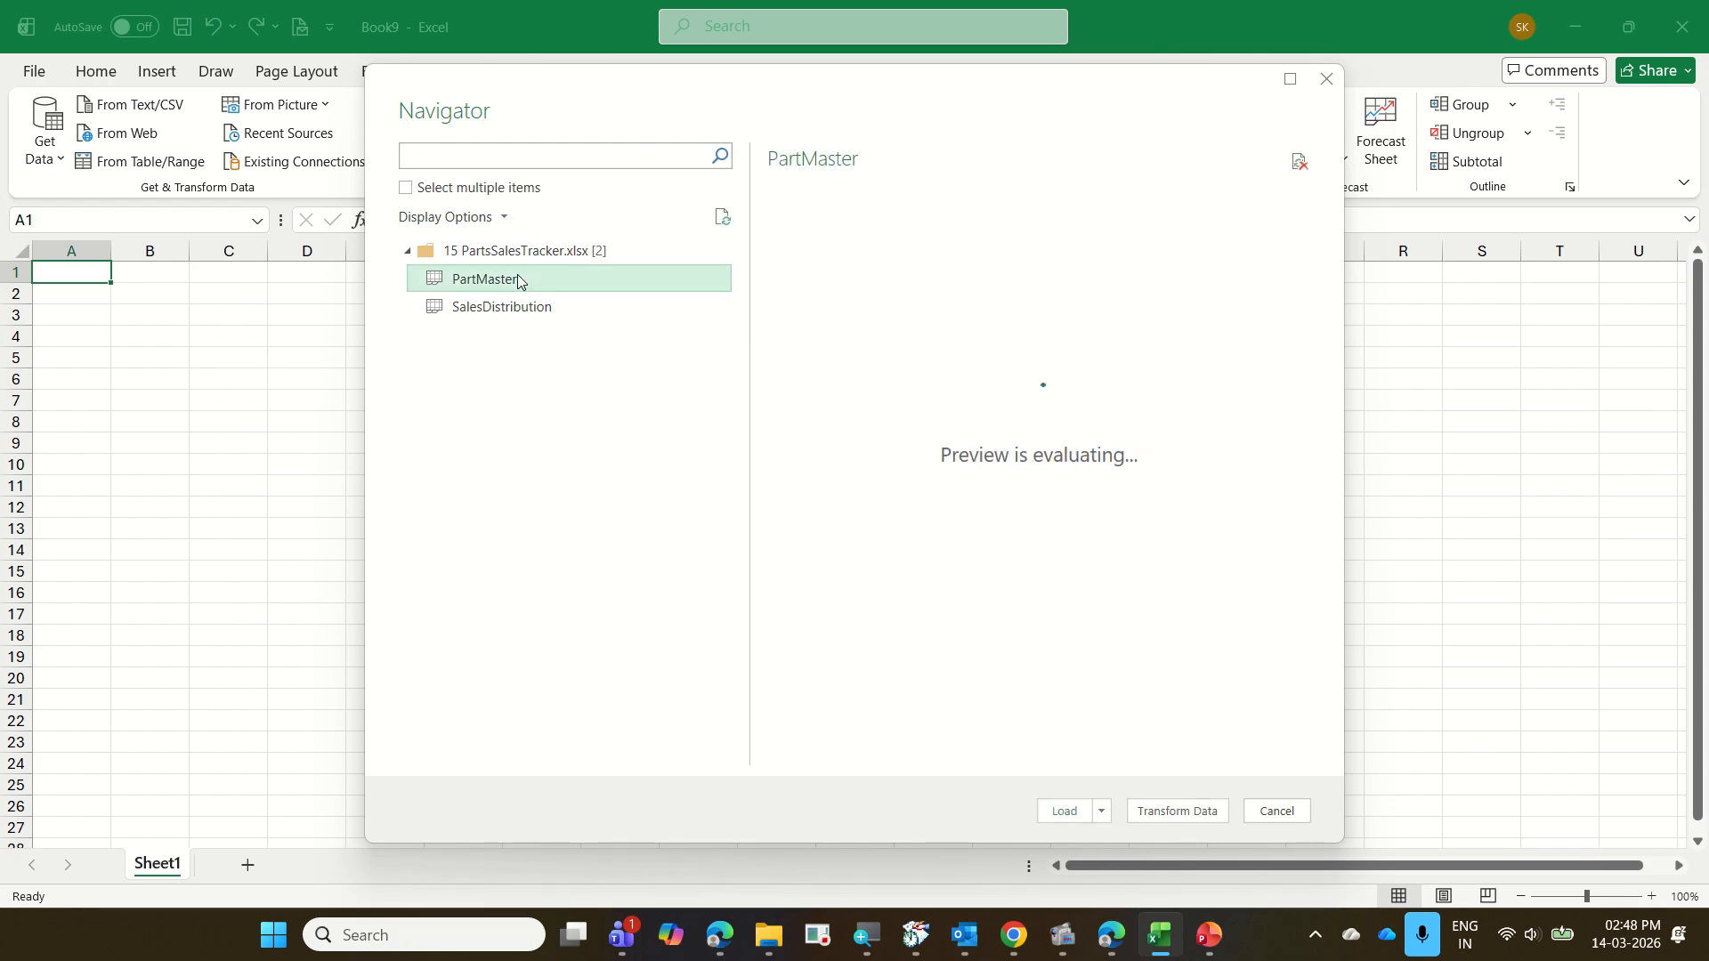
click(409, 190)
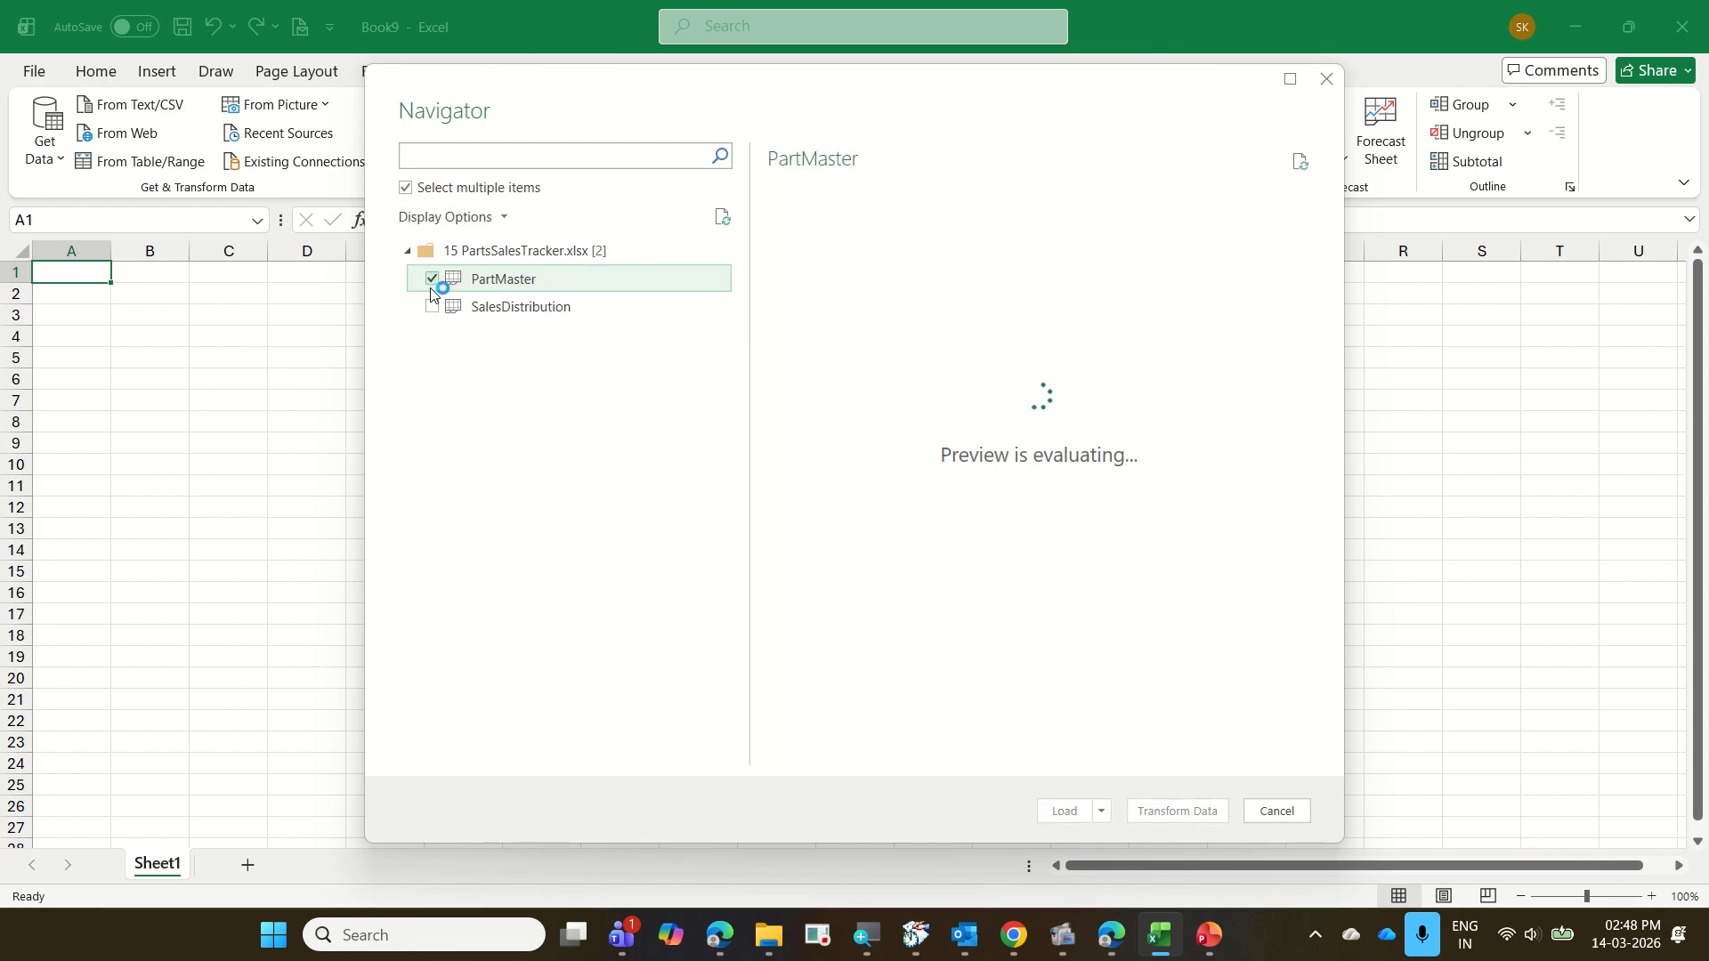
click(433, 307)
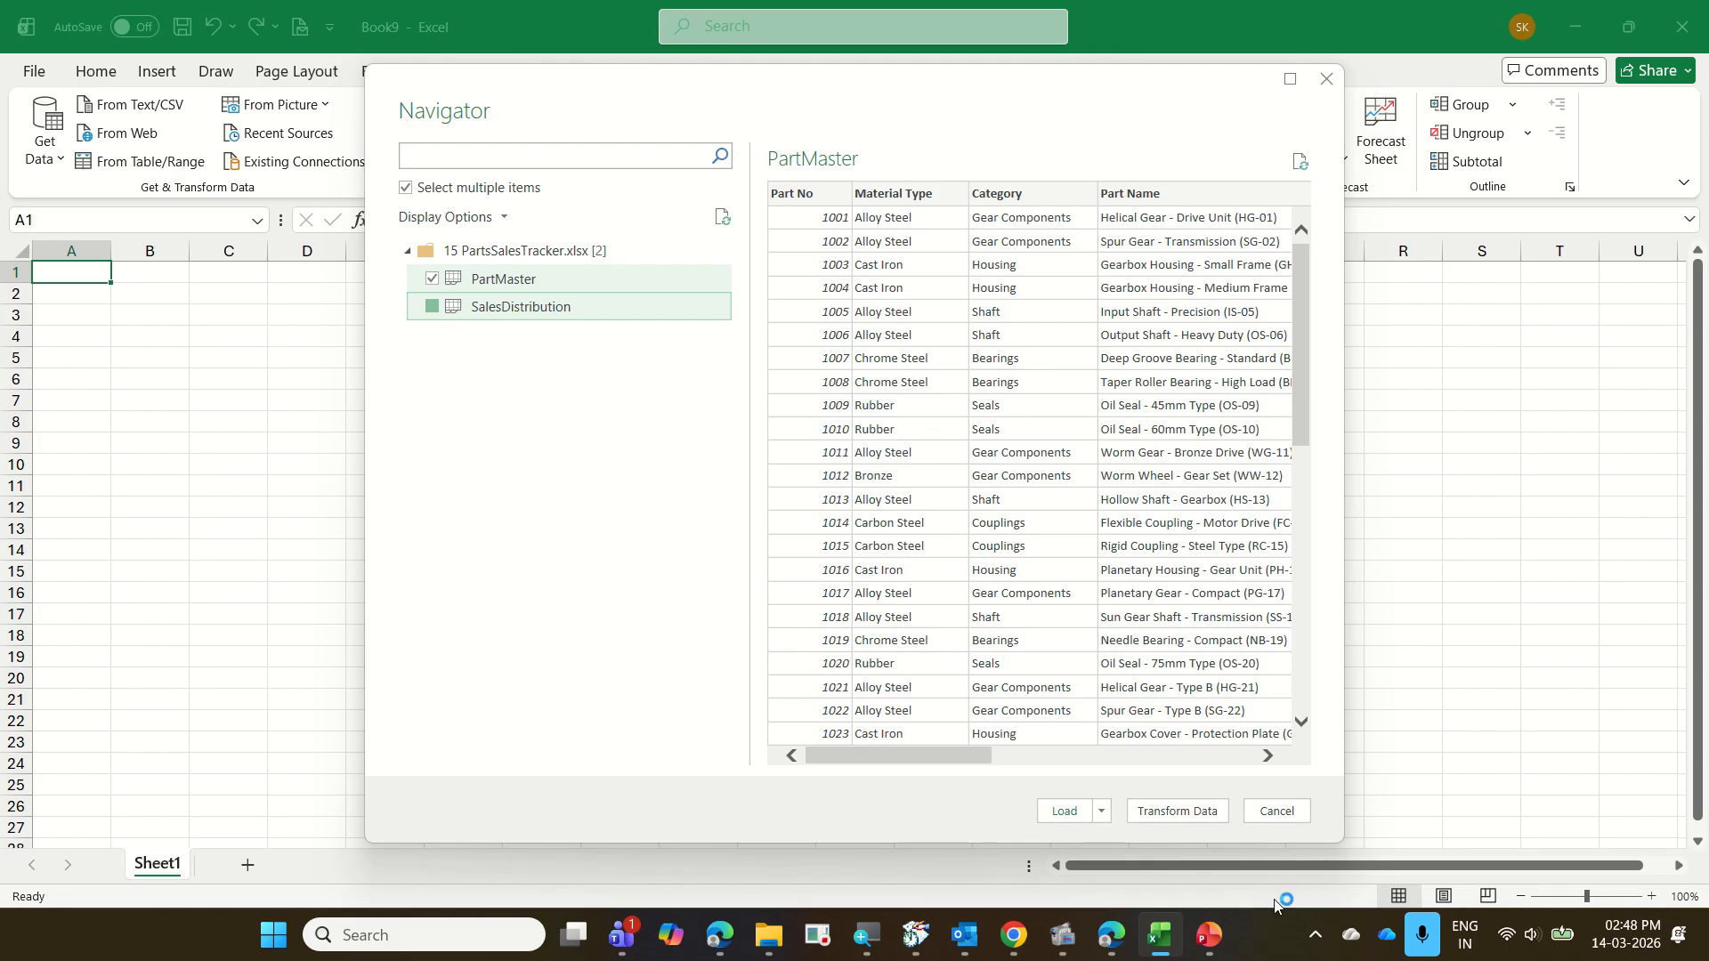
click(1174, 813)
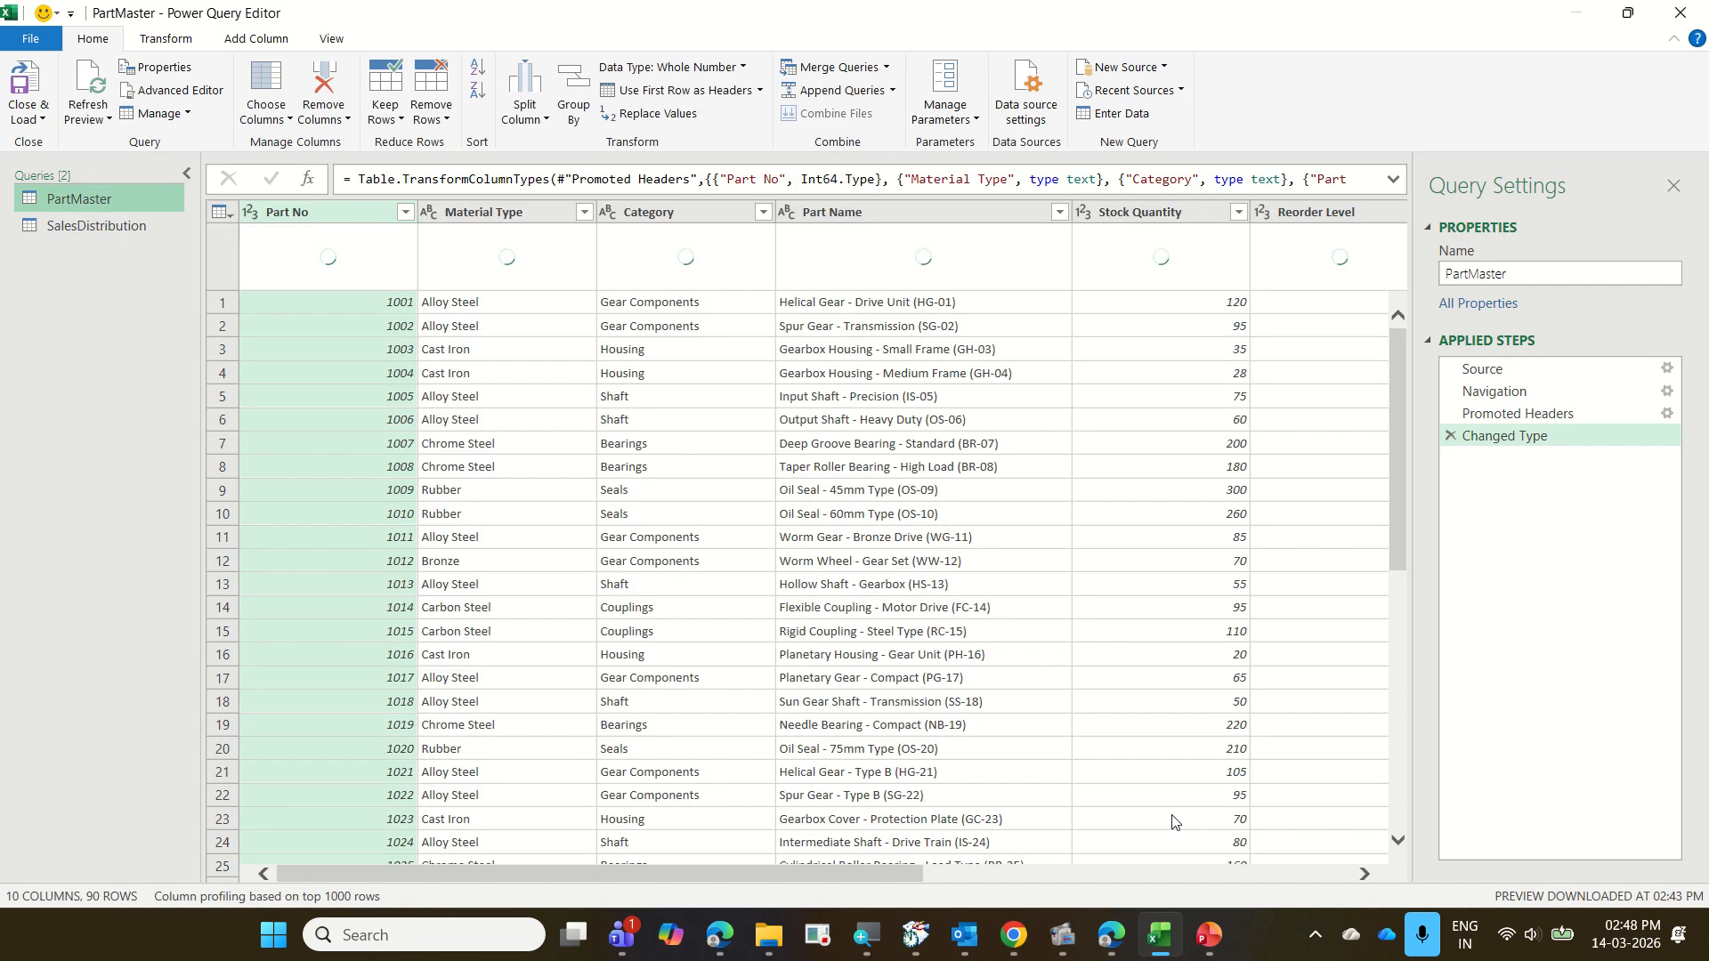
Look over the SalesDistribution query's columns through Q4 Qty and the available merge options
click(109, 224)
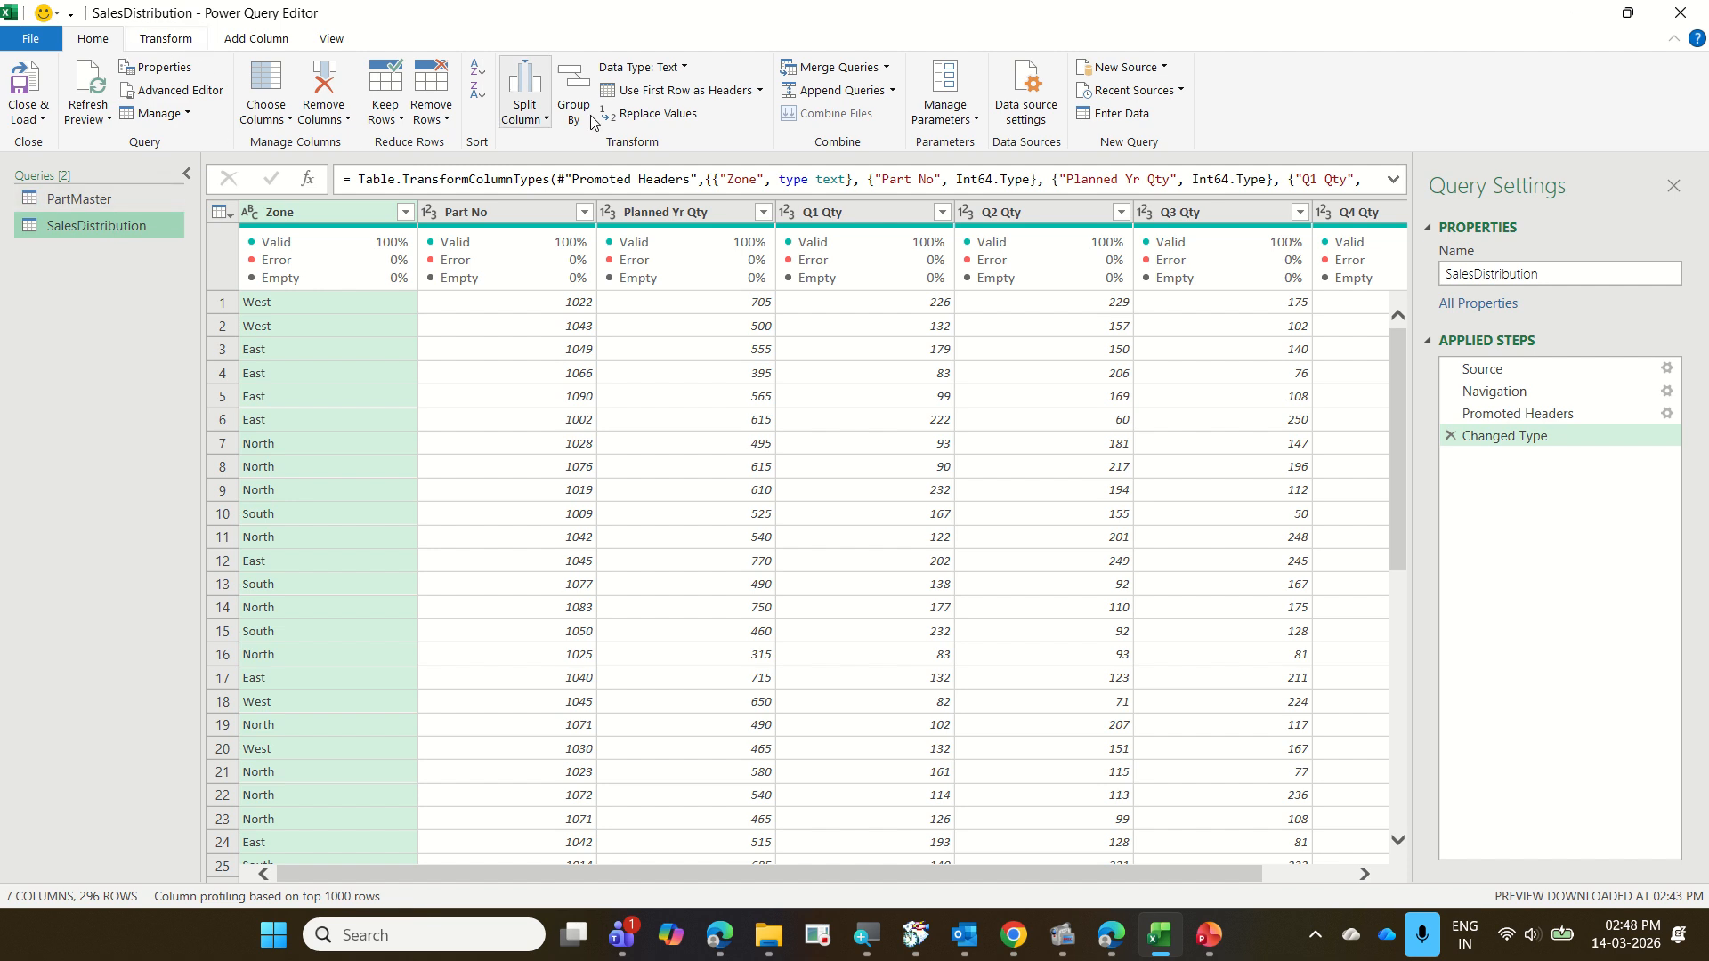
click(886, 67)
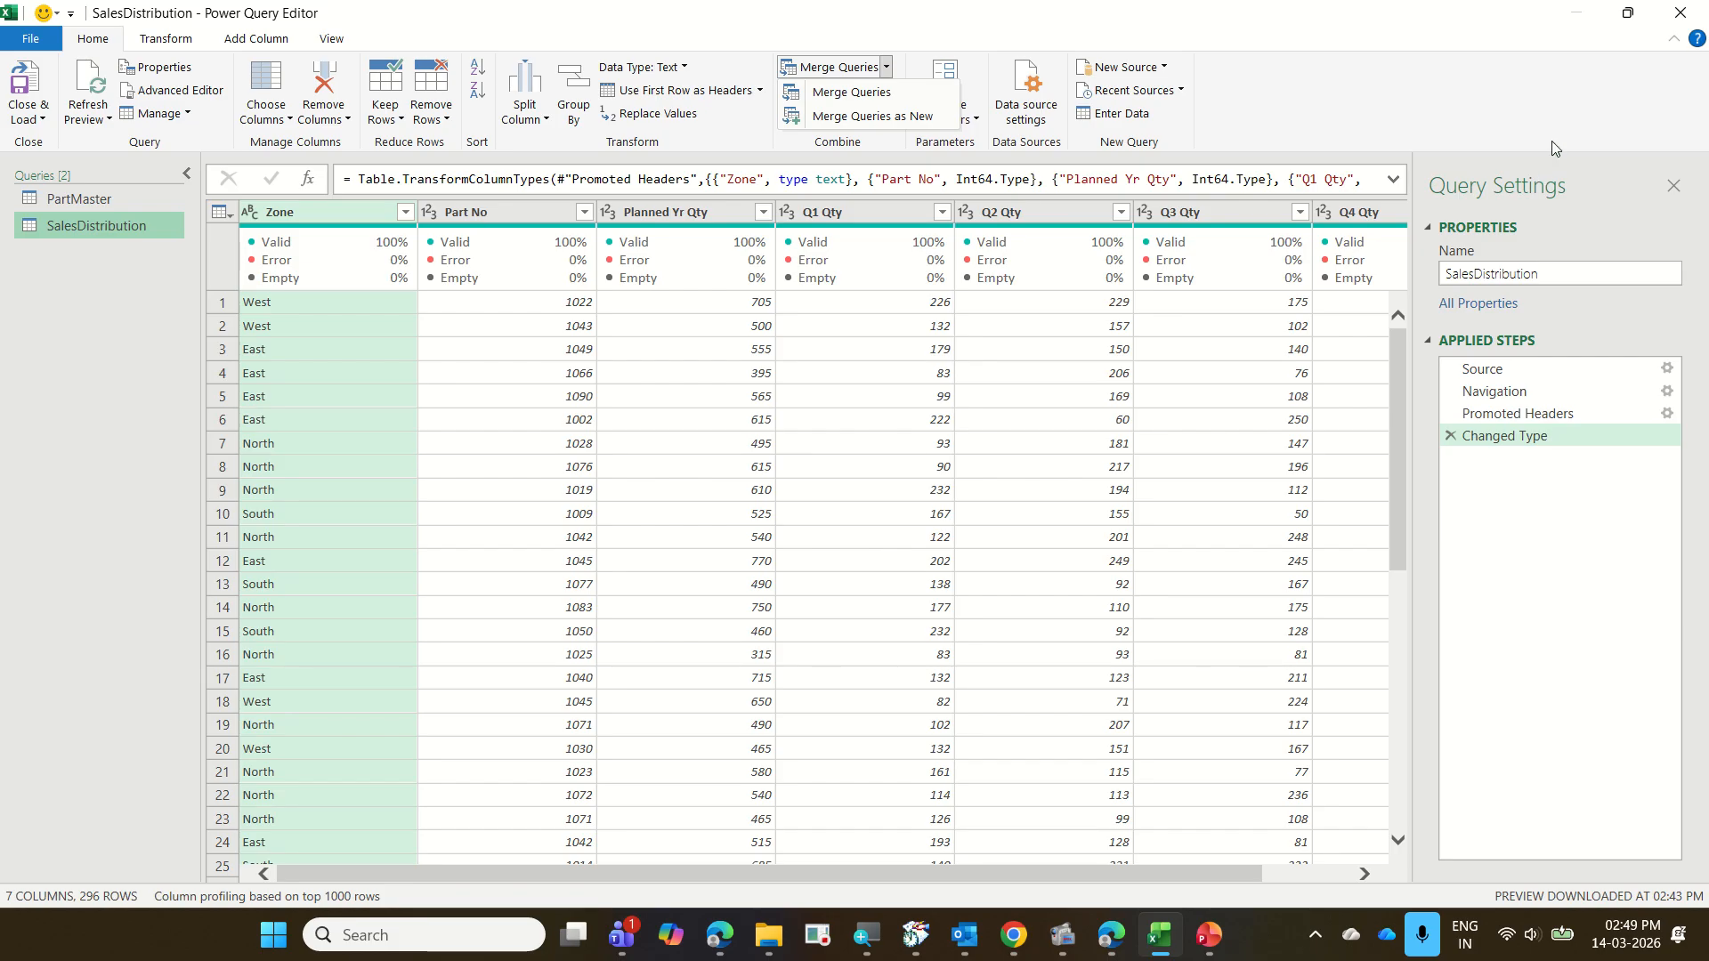
click(1278, 863)
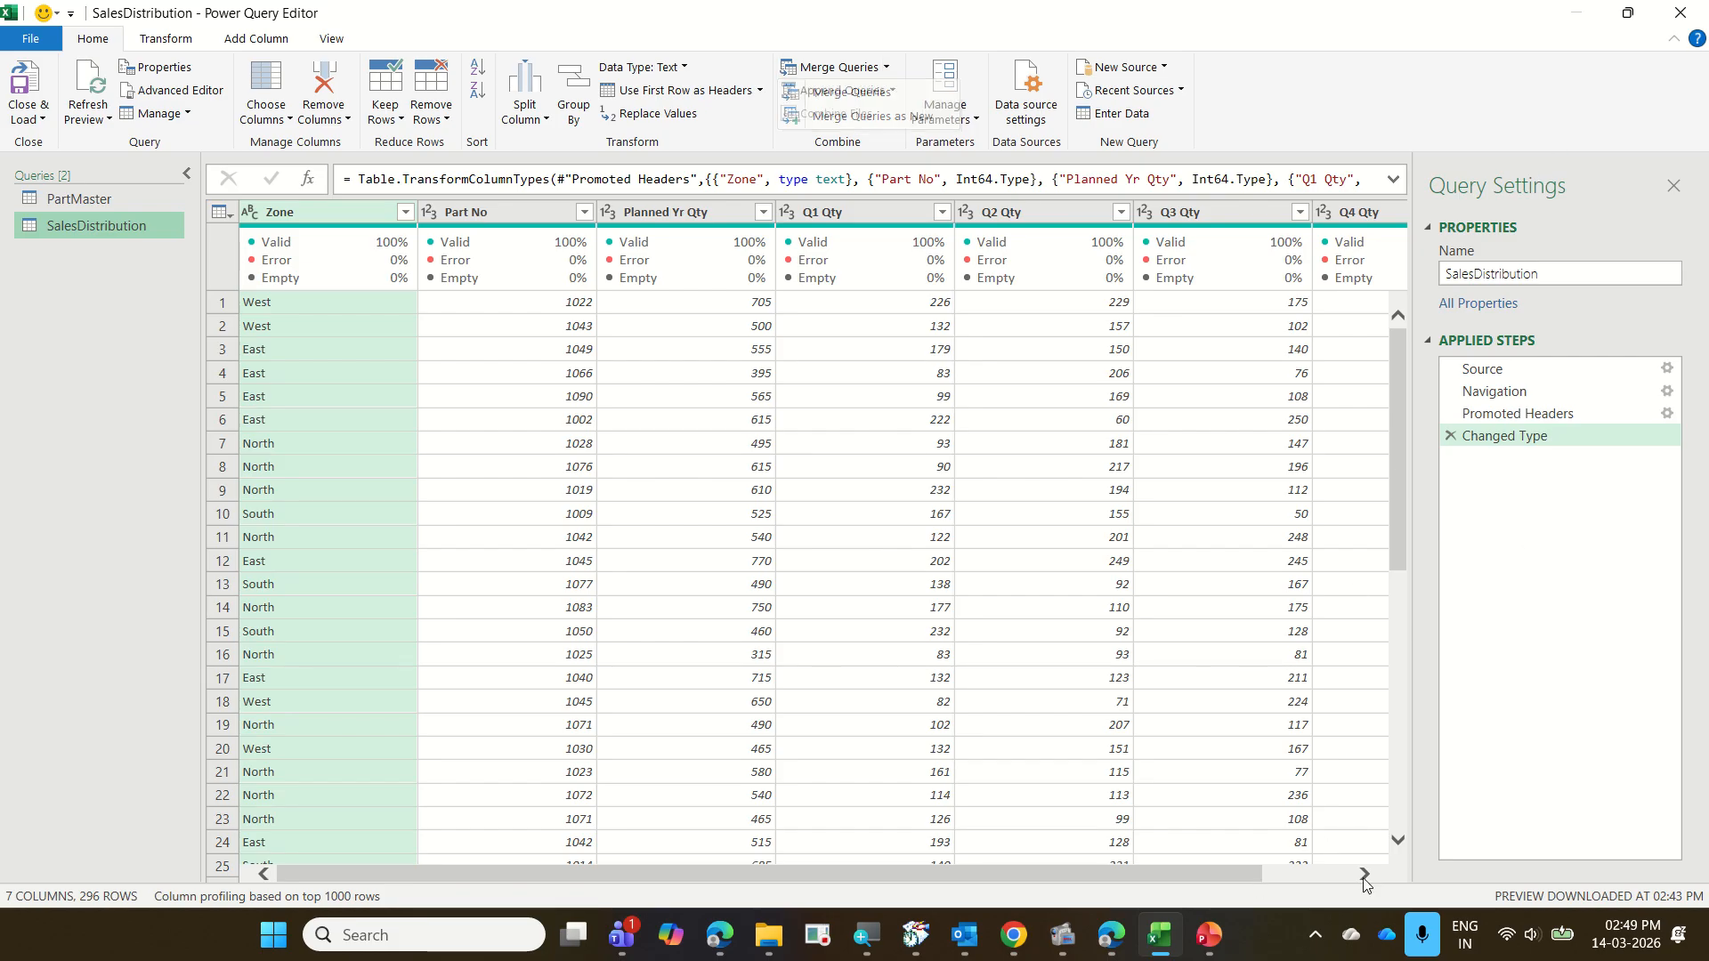
drag(1221, 880, 1422, 879)
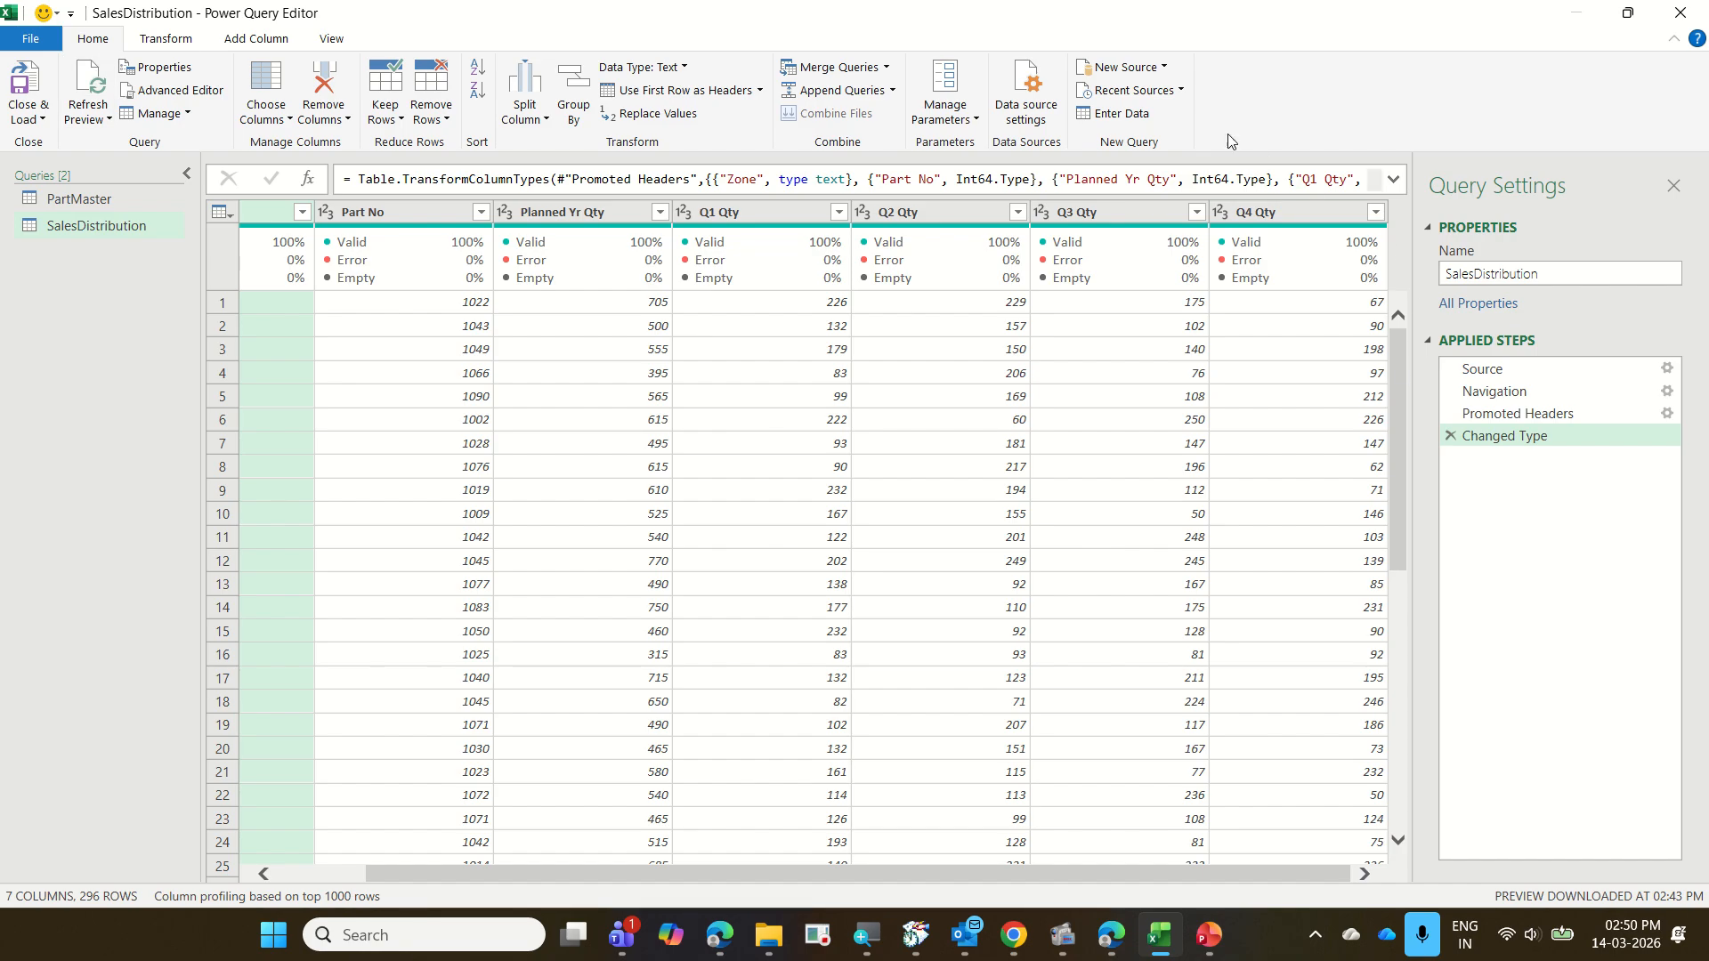
Examine the recent and new source options, viewing the sheets of 15 PartsSalesTracker.xlsx without importing anything
click(1181, 91)
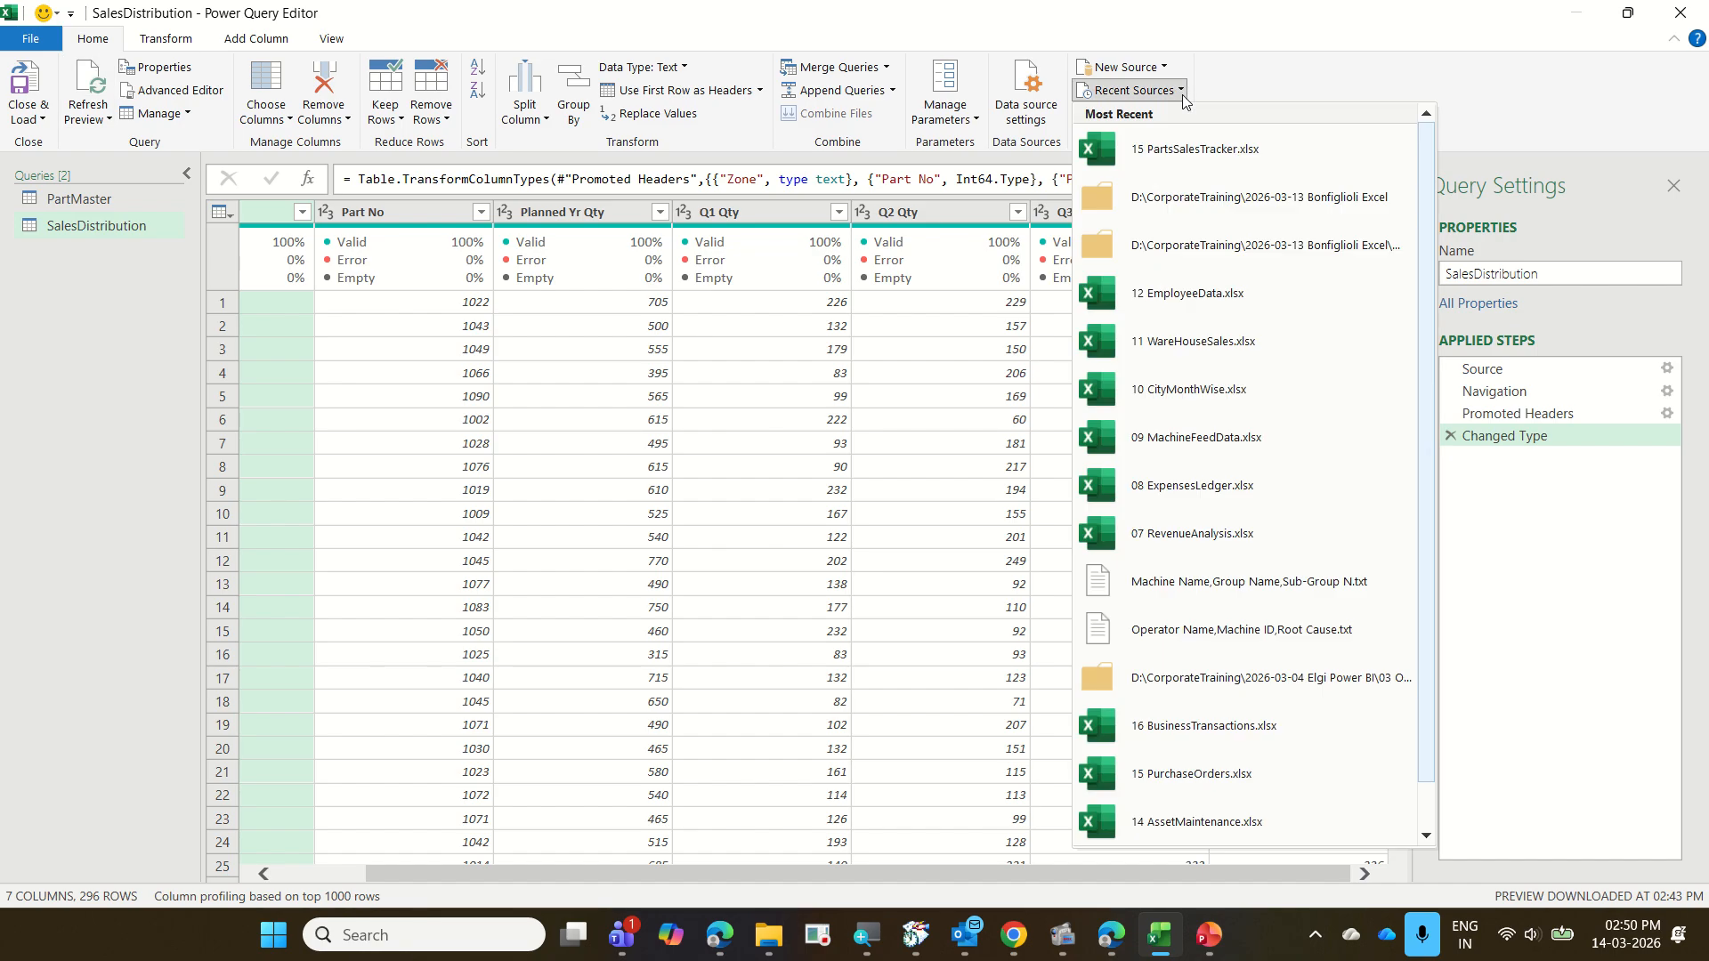
click(1210, 153)
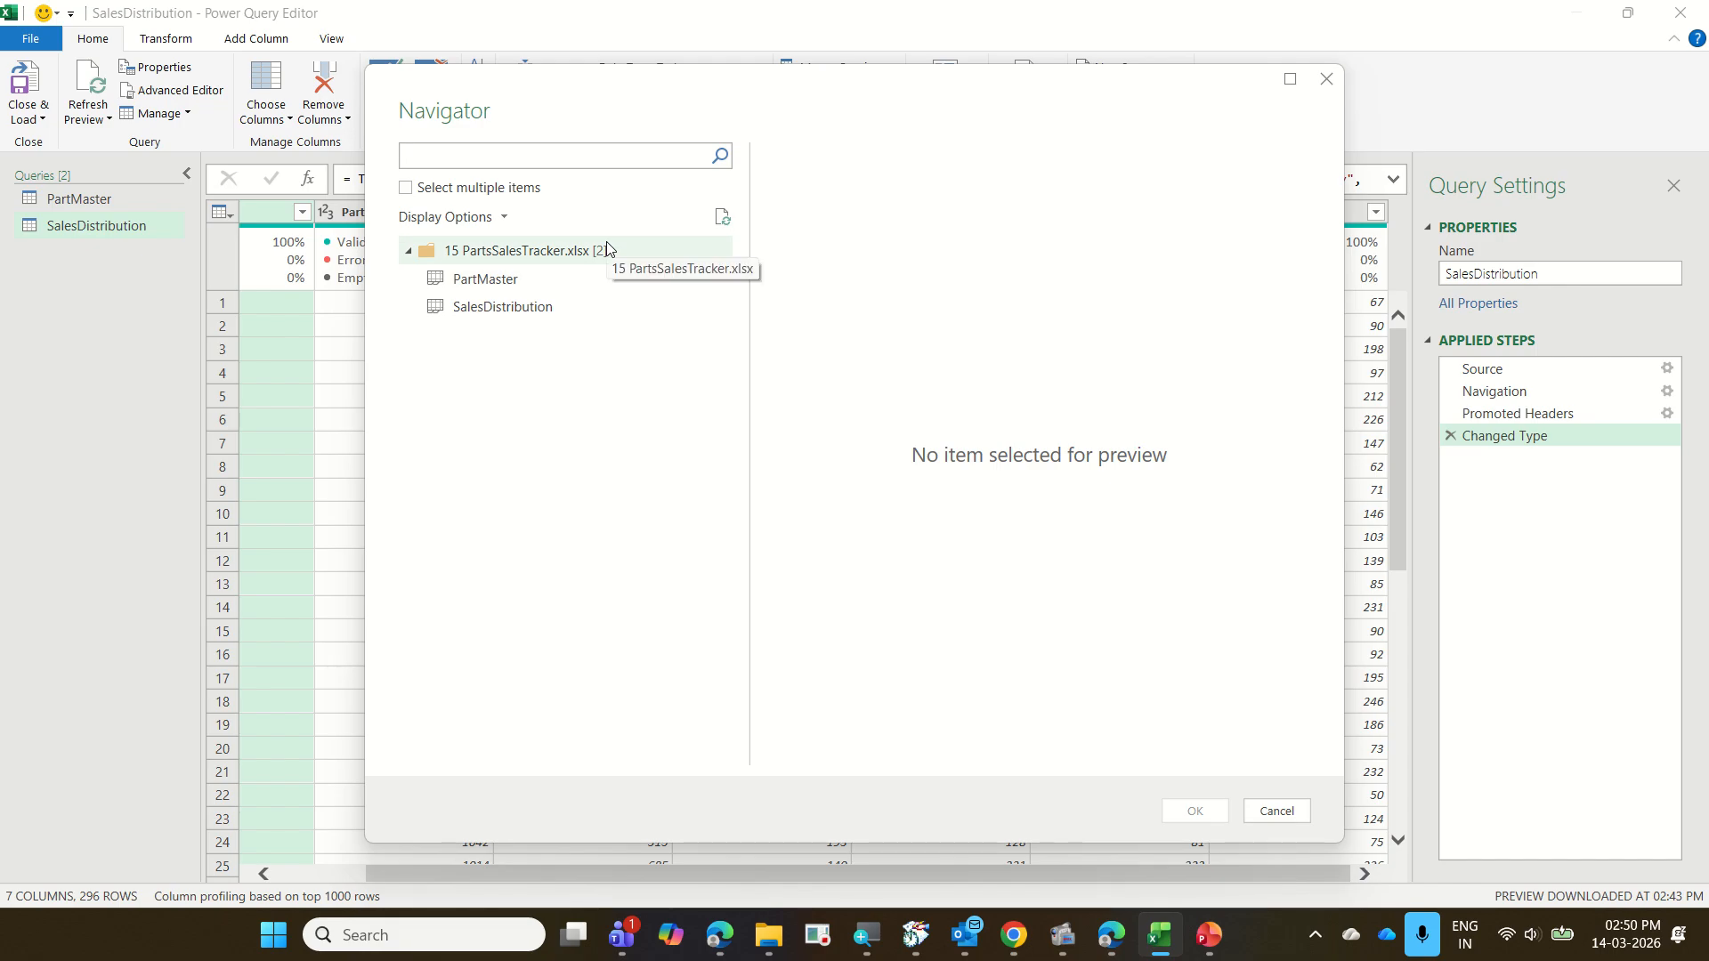
click(1278, 812)
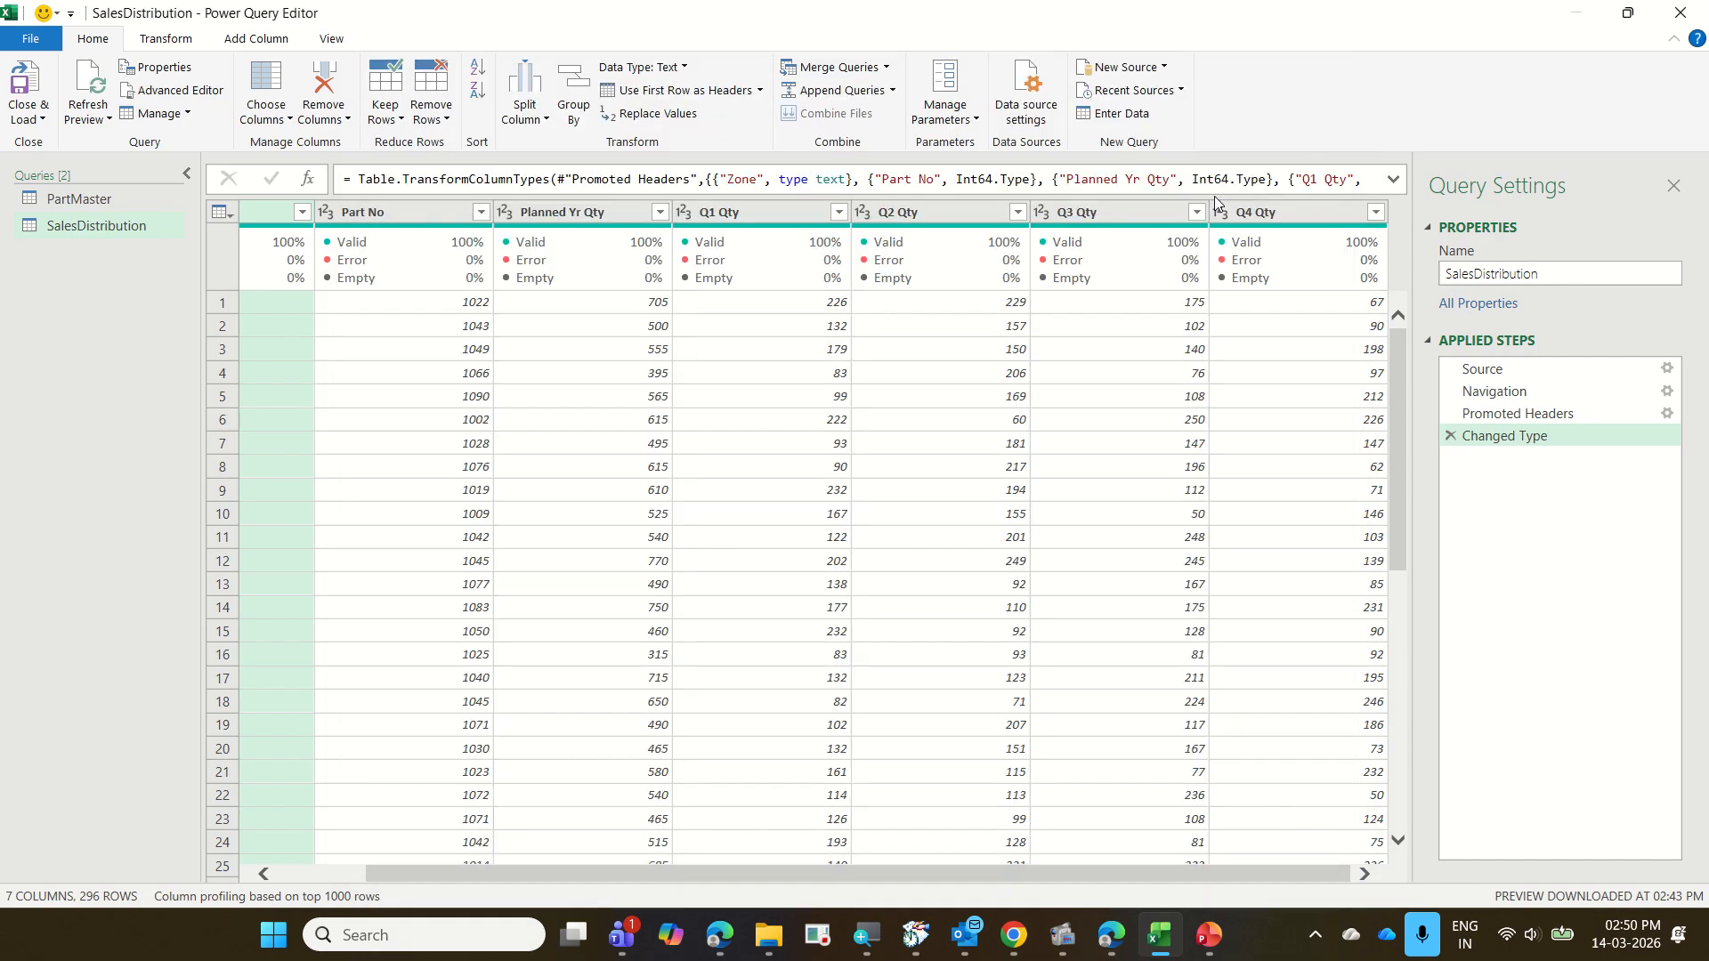
click(1167, 68)
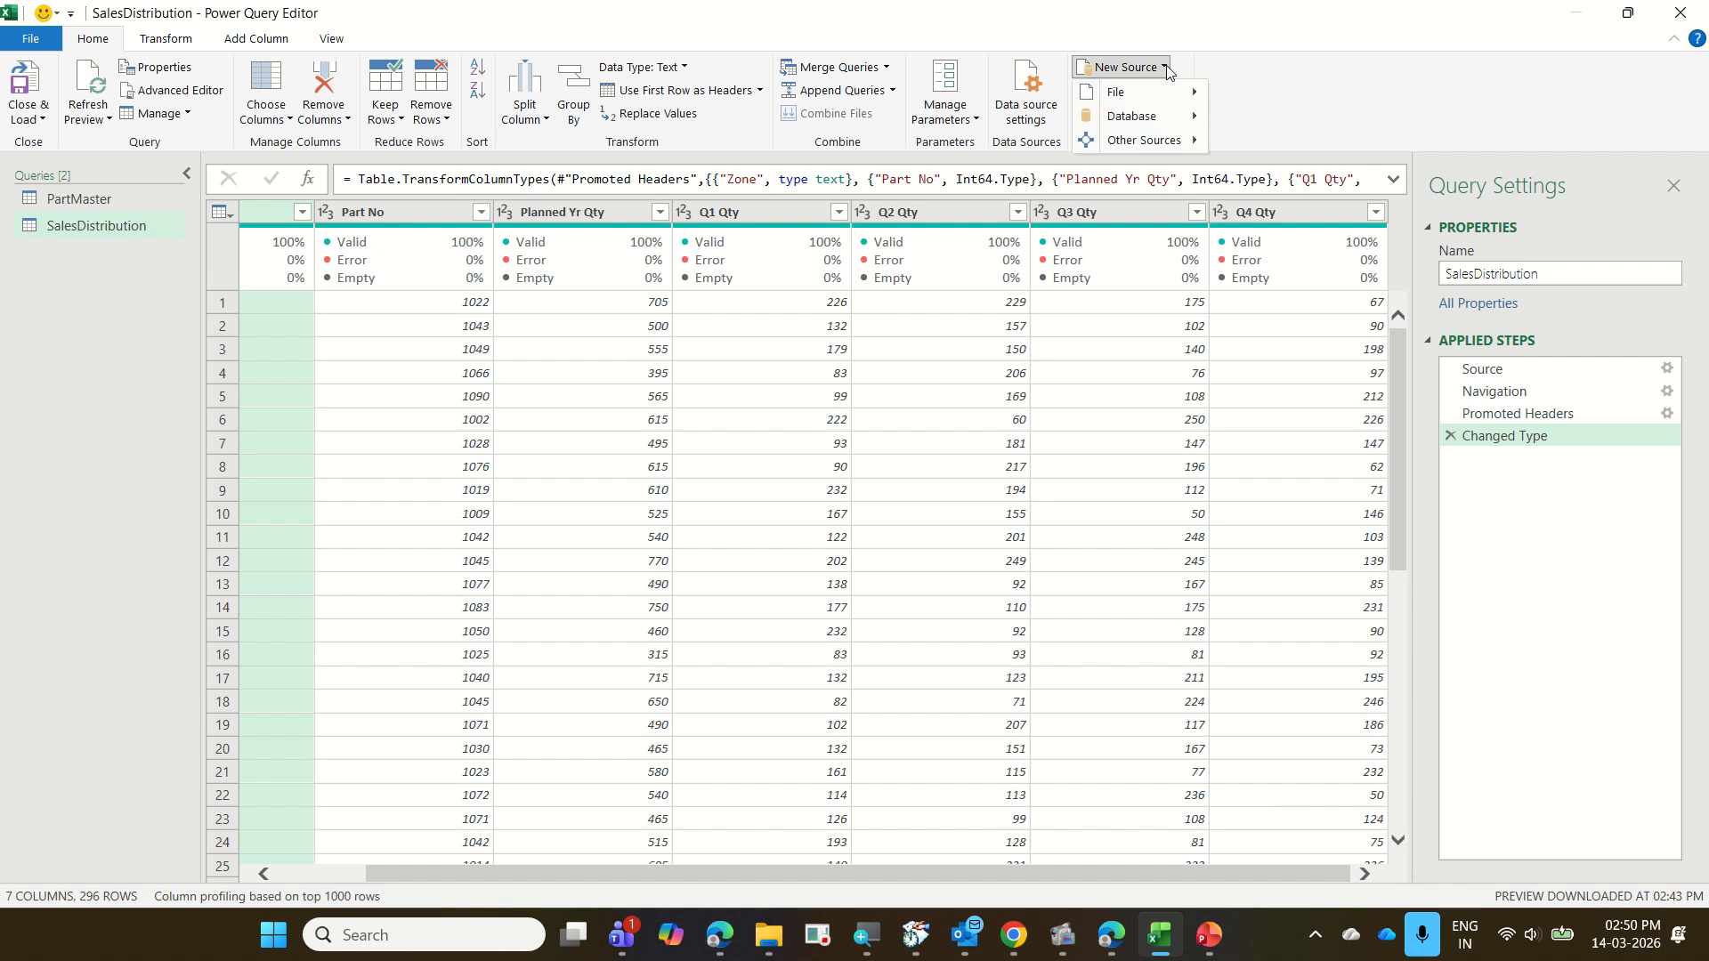
click(1339, 106)
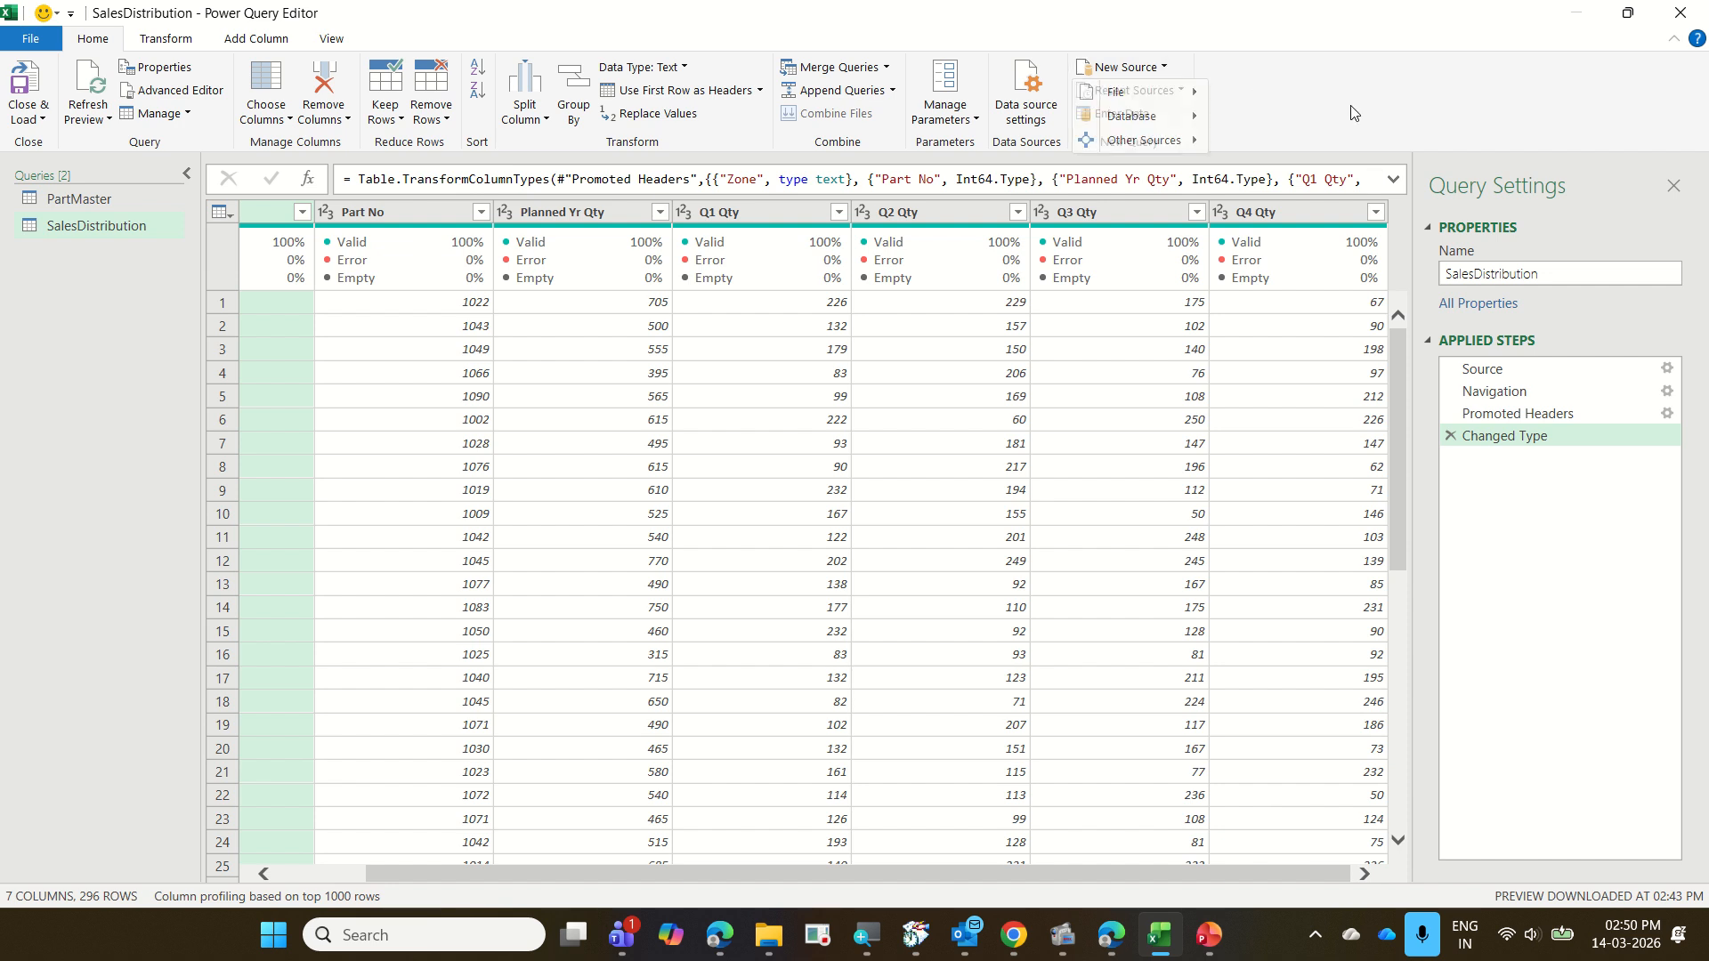
click(1179, 92)
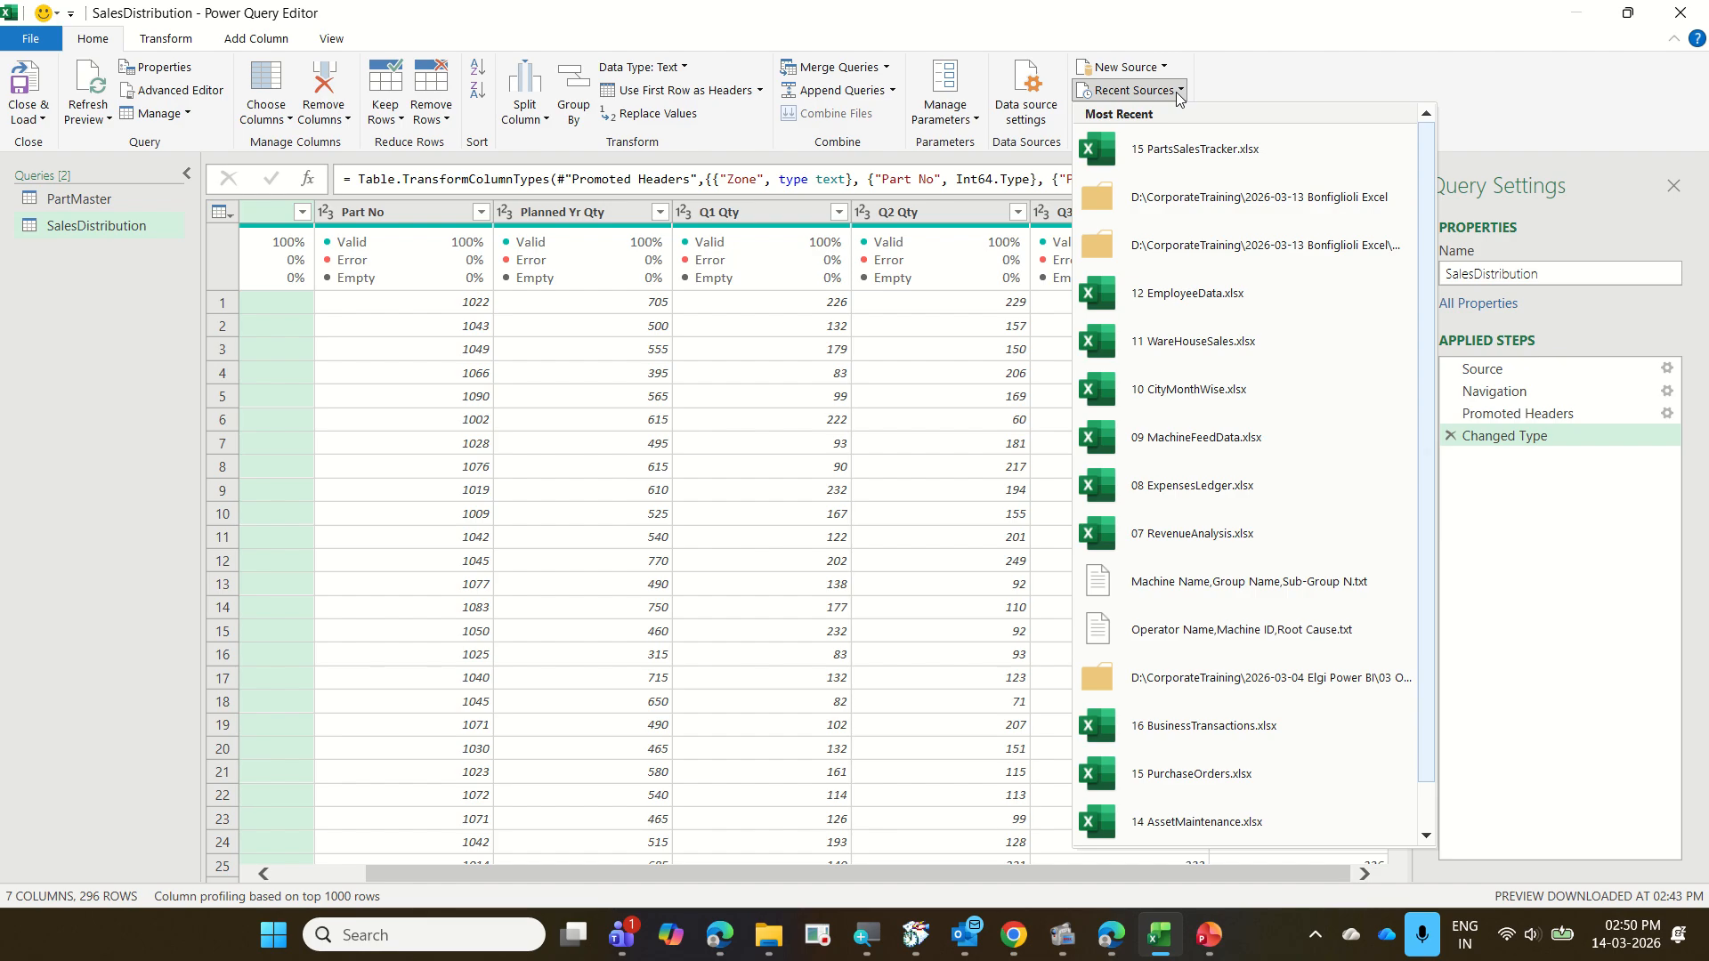
click(1448, 94)
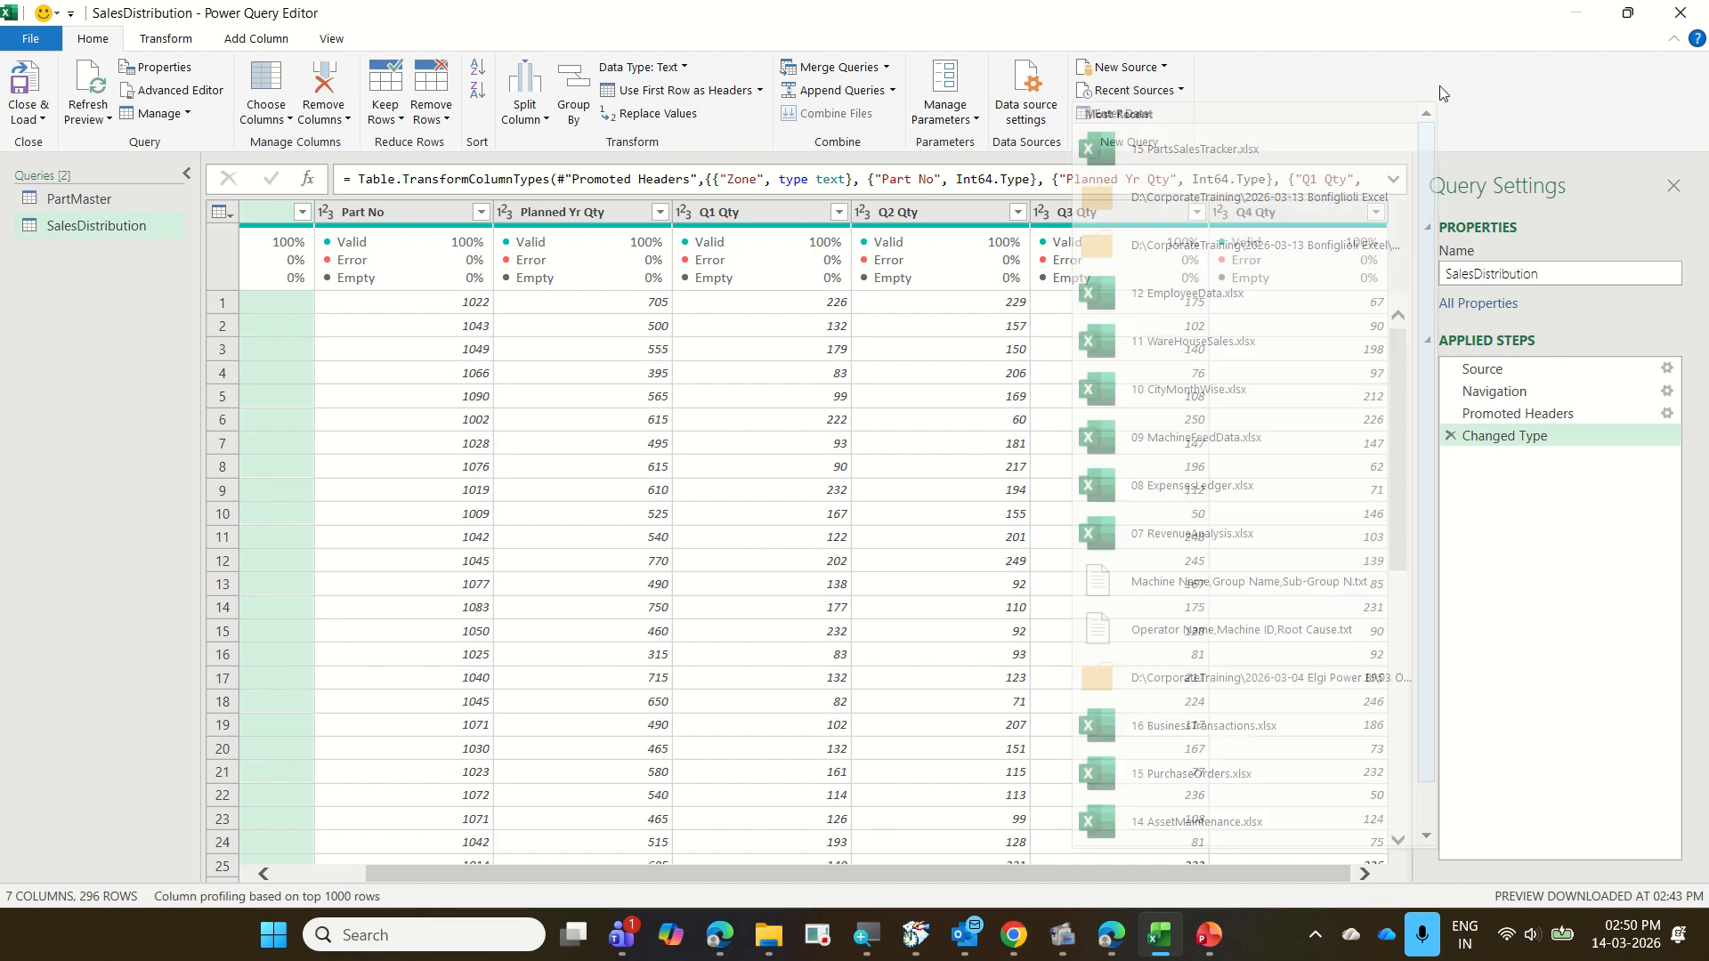
Start merging another query into the existing SalesDistribution query with Merge Queries
click(130, 230)
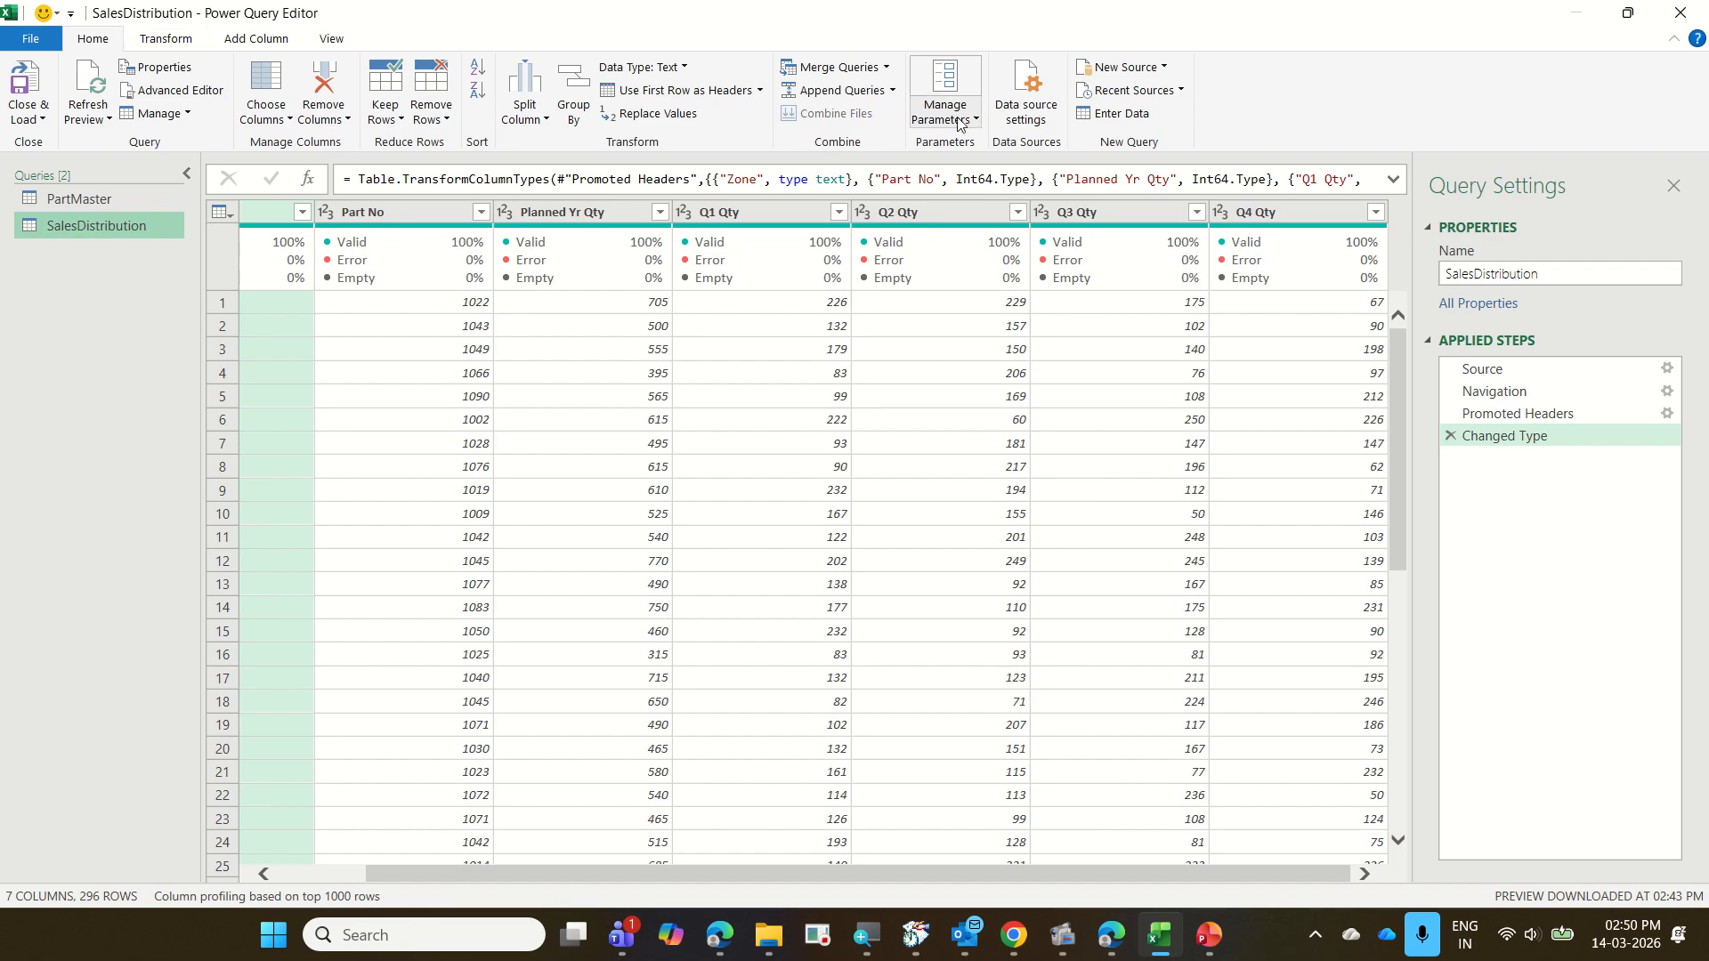
click(887, 69)
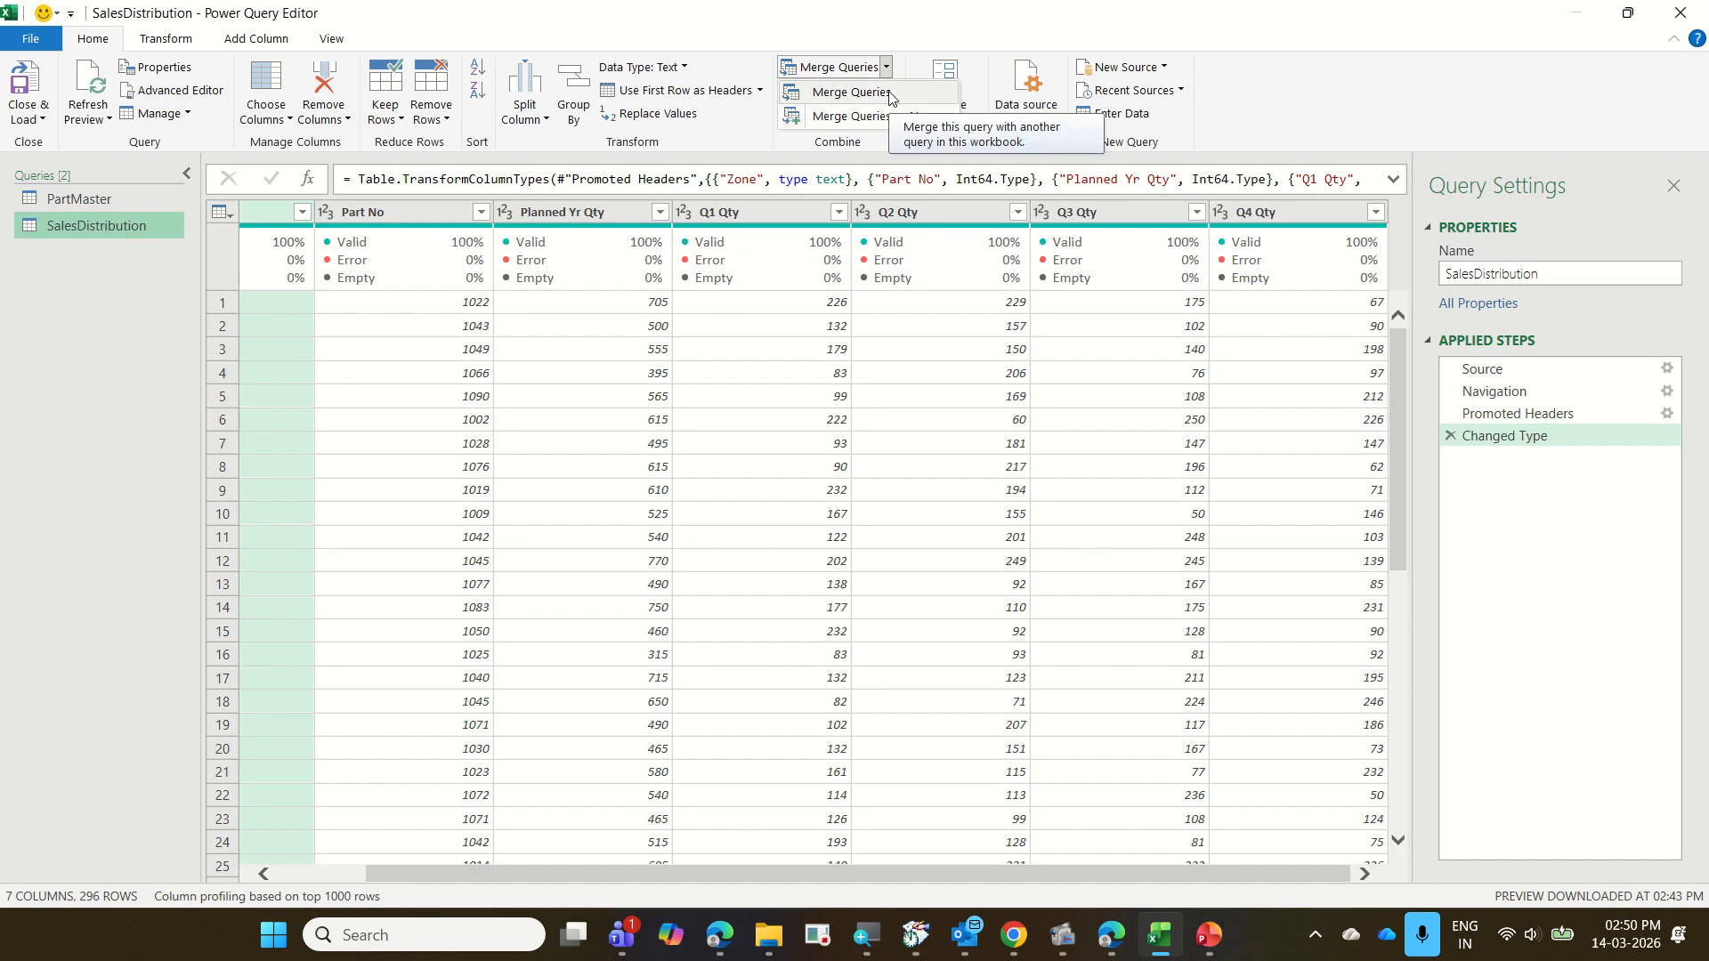
click(850, 92)
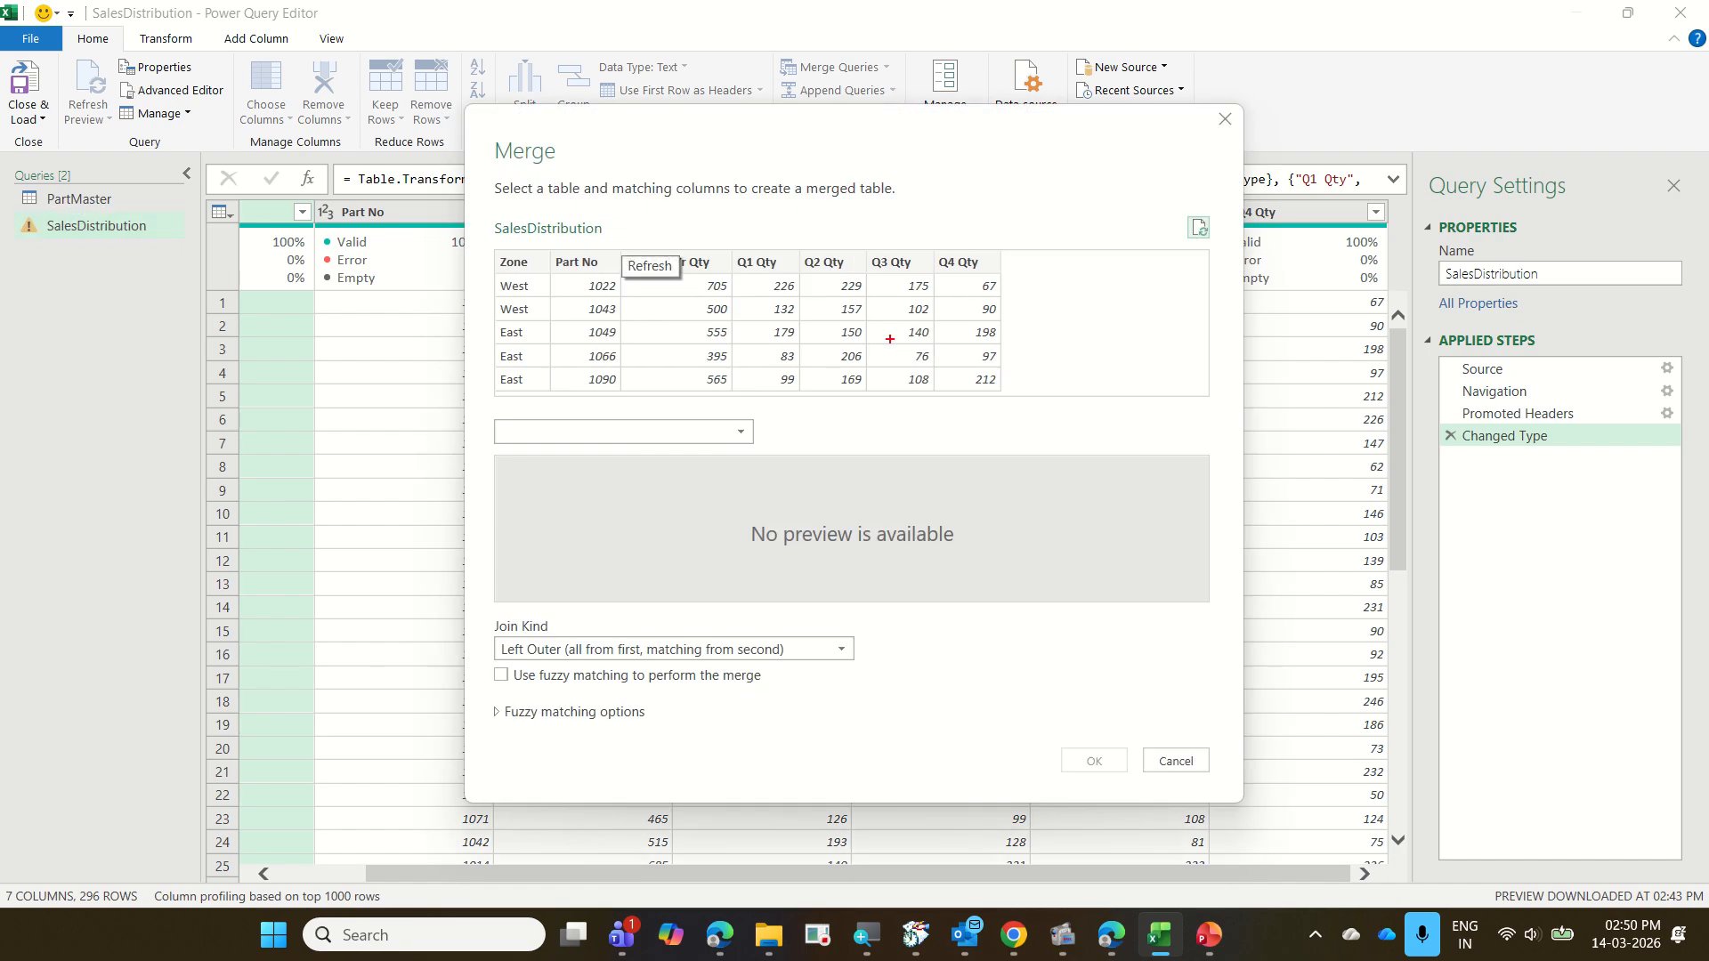
mouse_move(473, 211)
mouse_down()
mouse_move(594, 318)
mouse_move(1059, 399)
mouse_up()
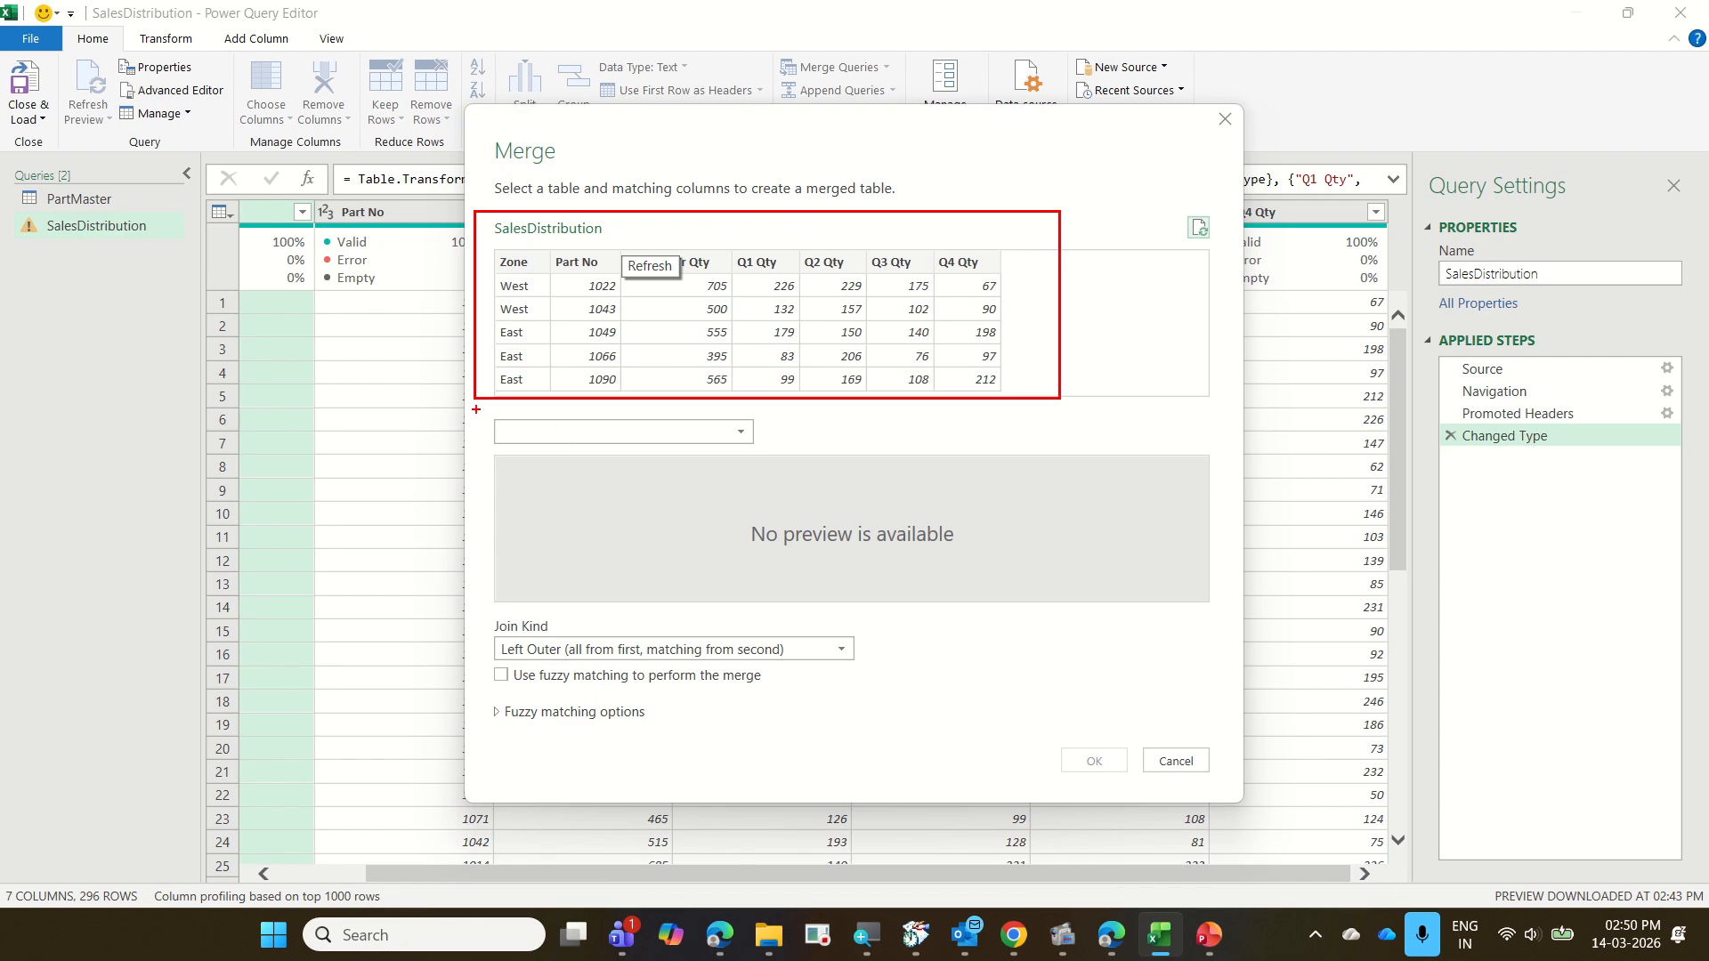
mouse_move(476, 409)
mouse_down()
mouse_move(614, 467)
mouse_move(778, 469)
mouse_up()
key(Escape)
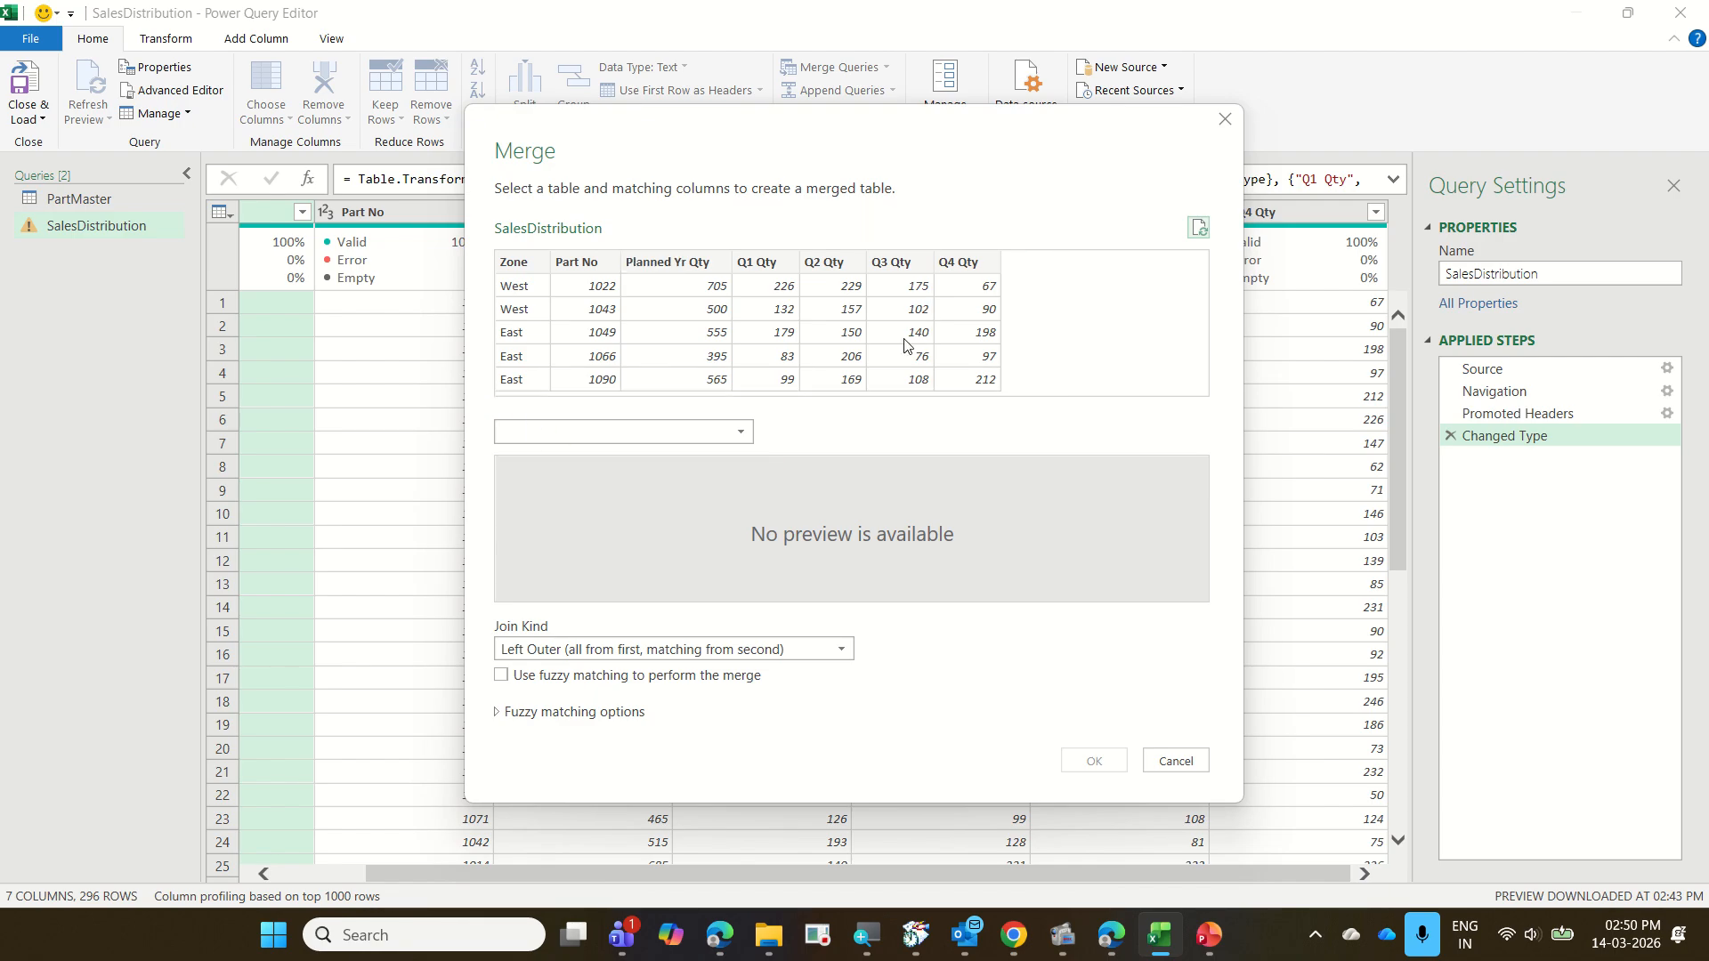
Choose PartMaster as the second table of the merge and match both tables on their Part No columns
click(747, 432)
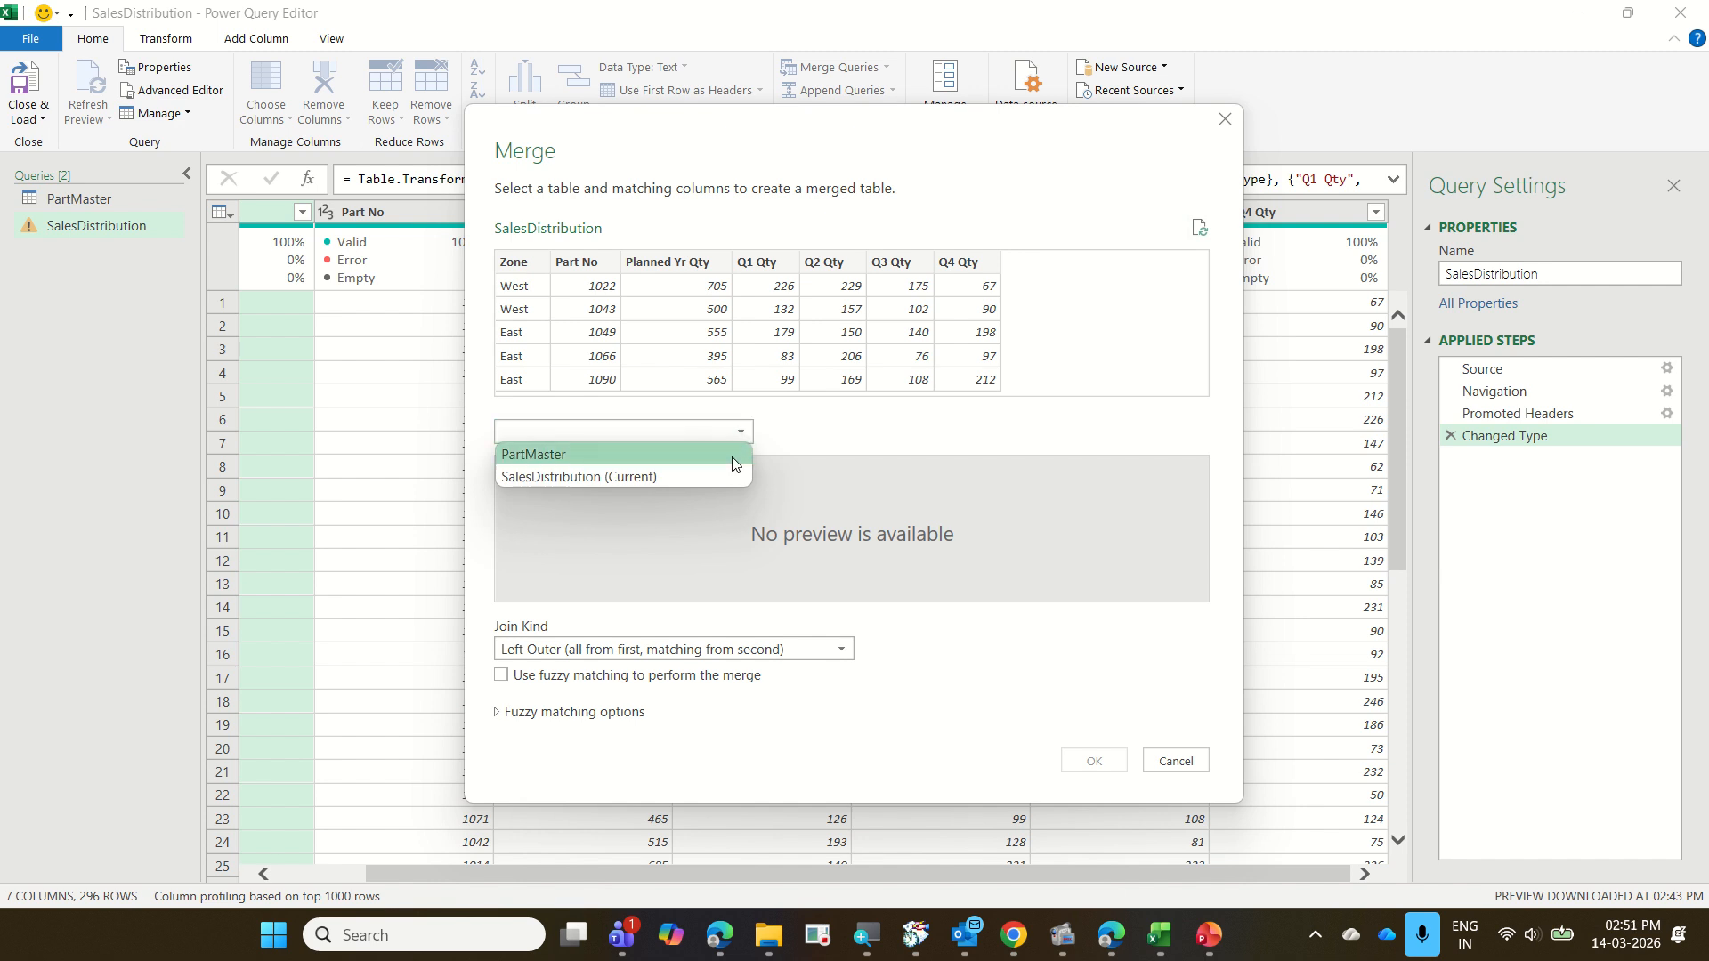
click(735, 464)
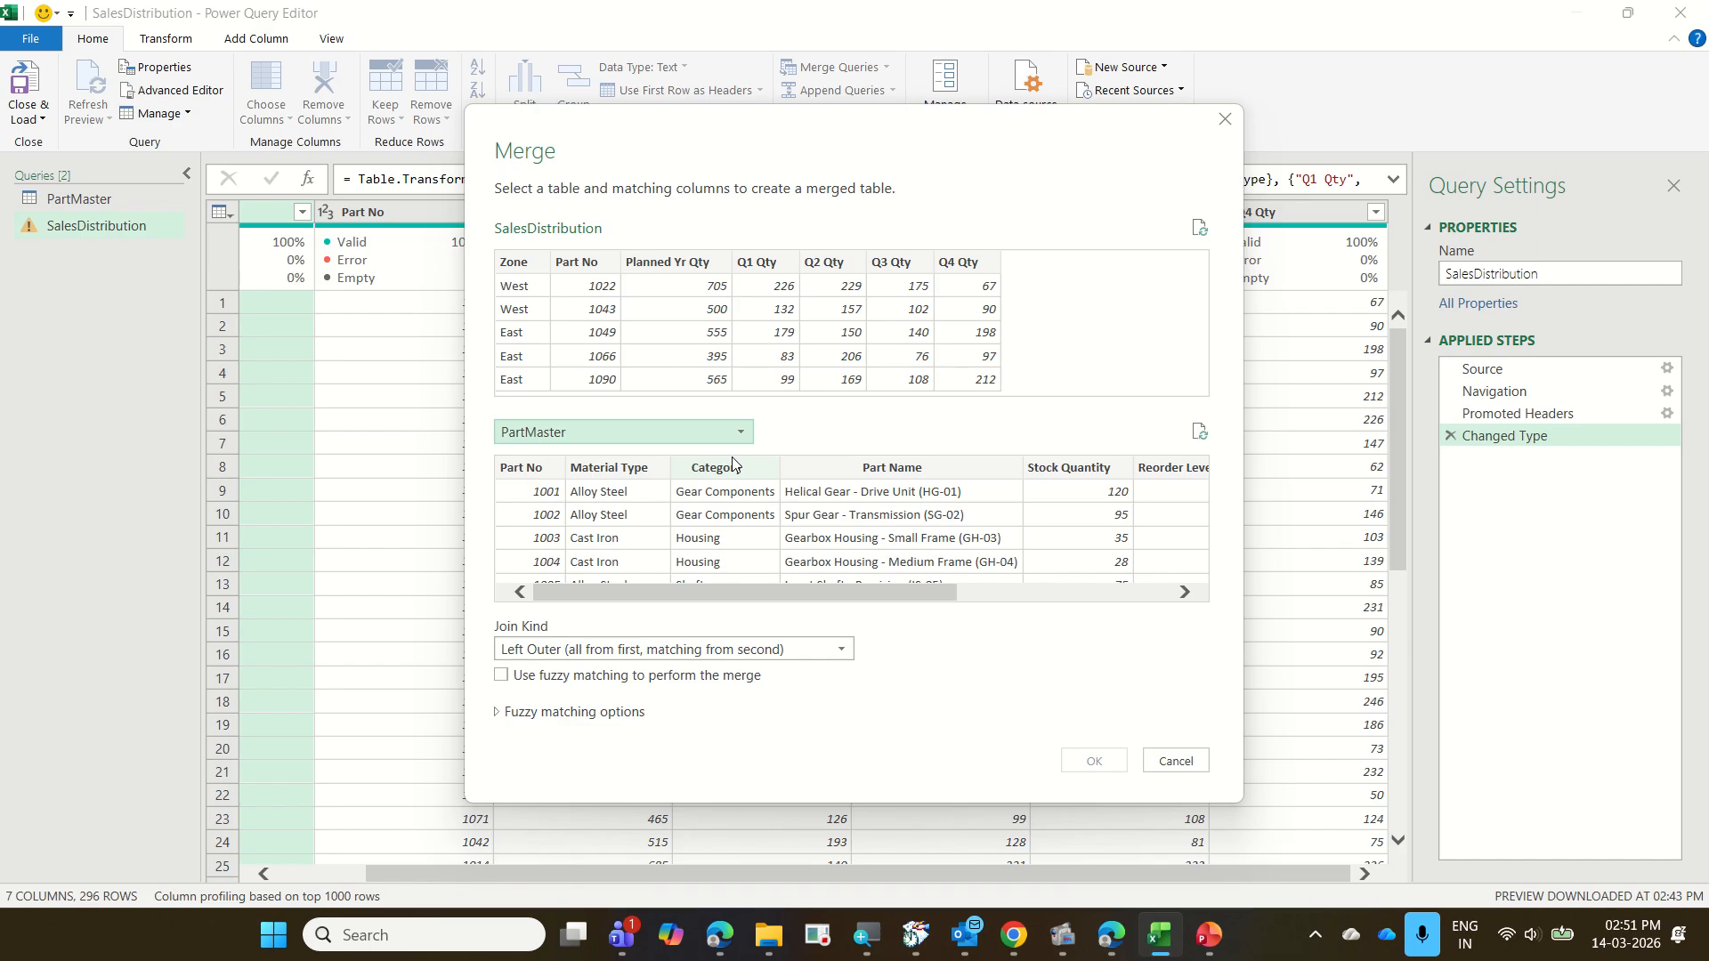
click(598, 263)
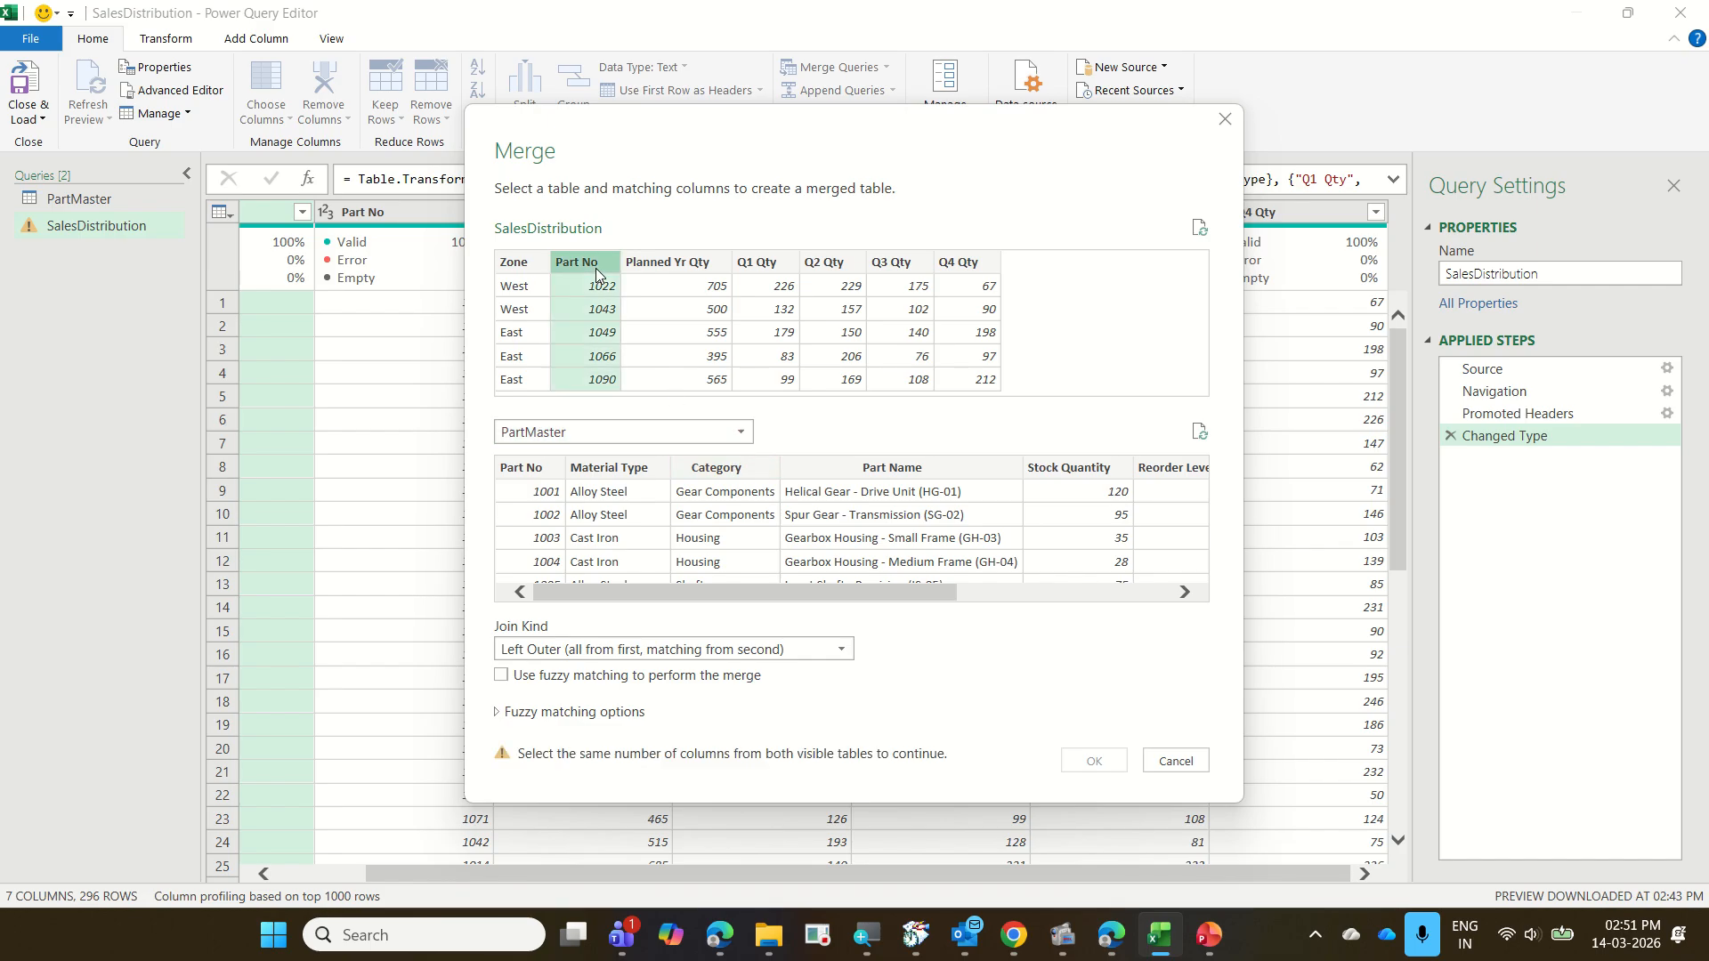
click(509, 498)
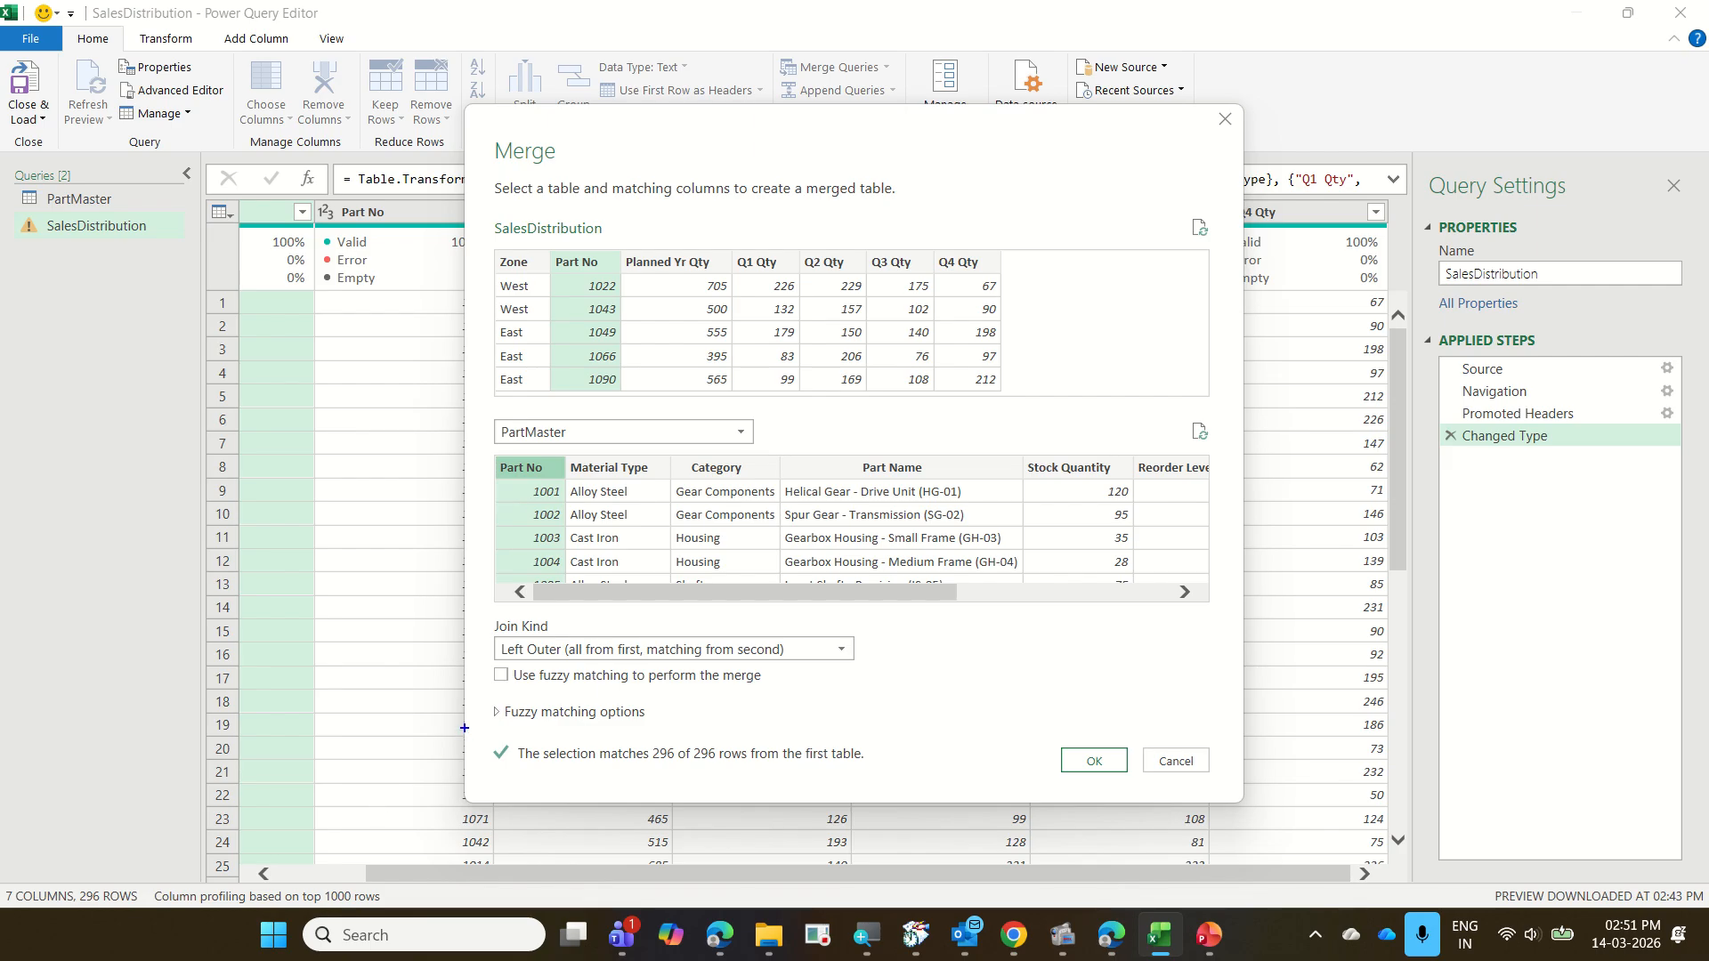
mouse_move(484, 639)
mouse_down()
mouse_move(547, 660)
mouse_move(869, 668)
mouse_up()
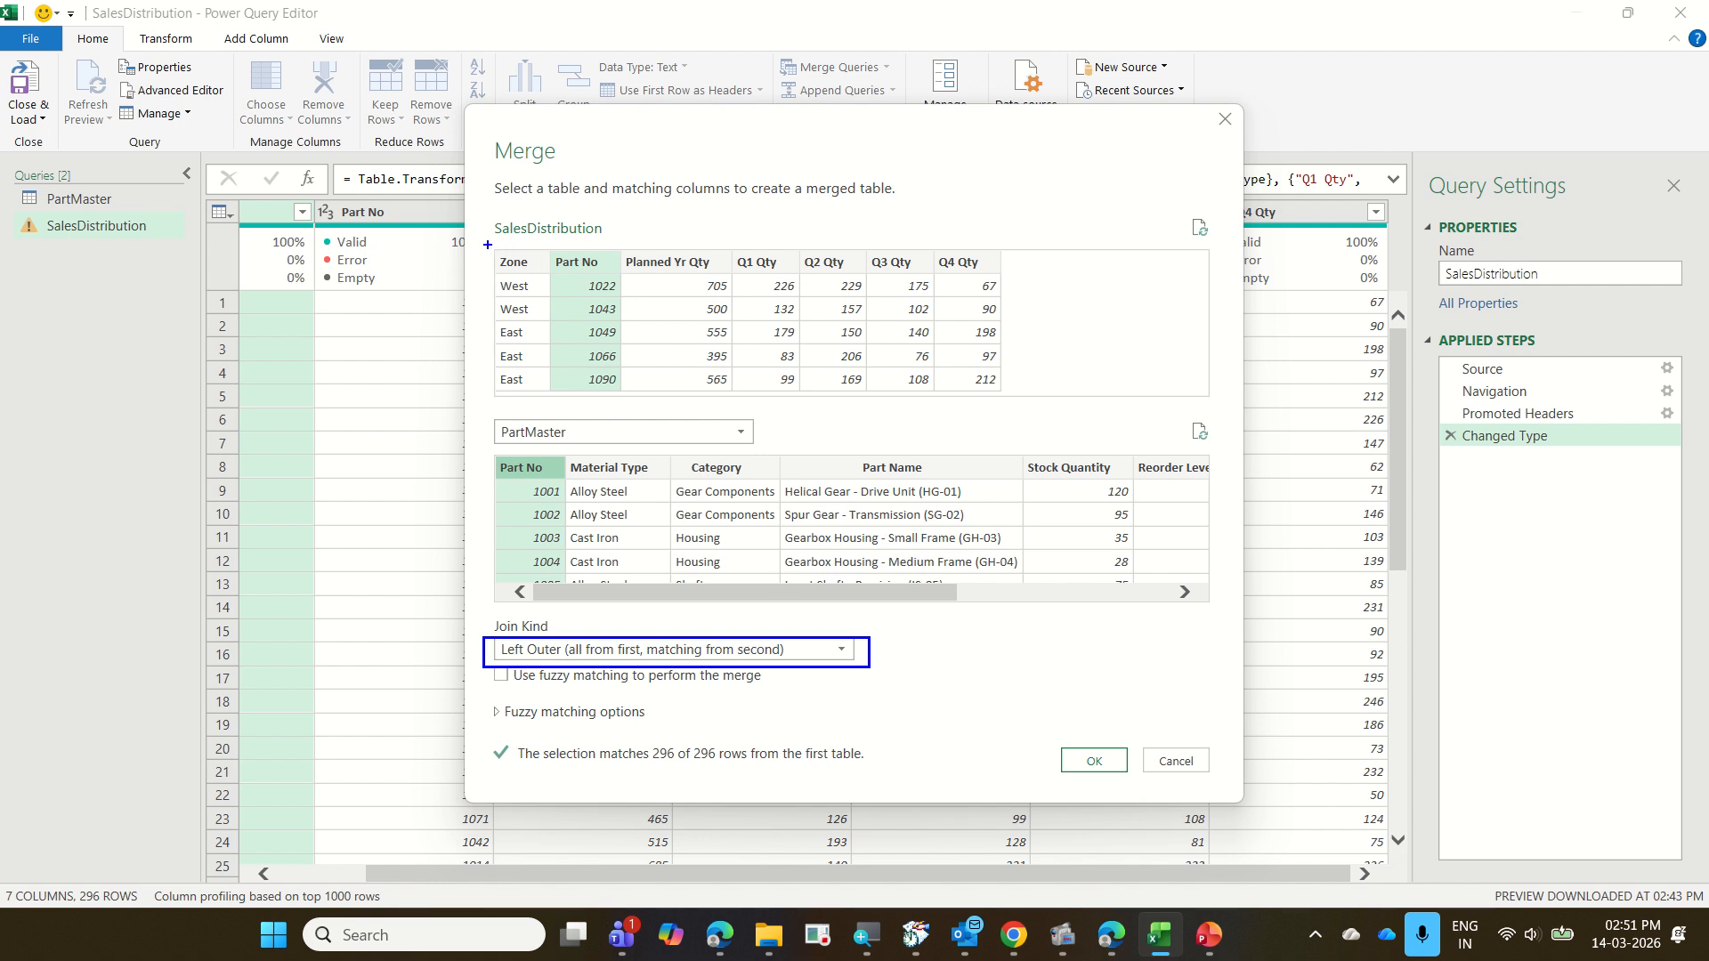
mouse_move(487, 244)
mouse_down()
mouse_move(617, 304)
mouse_move(1022, 416)
mouse_up()
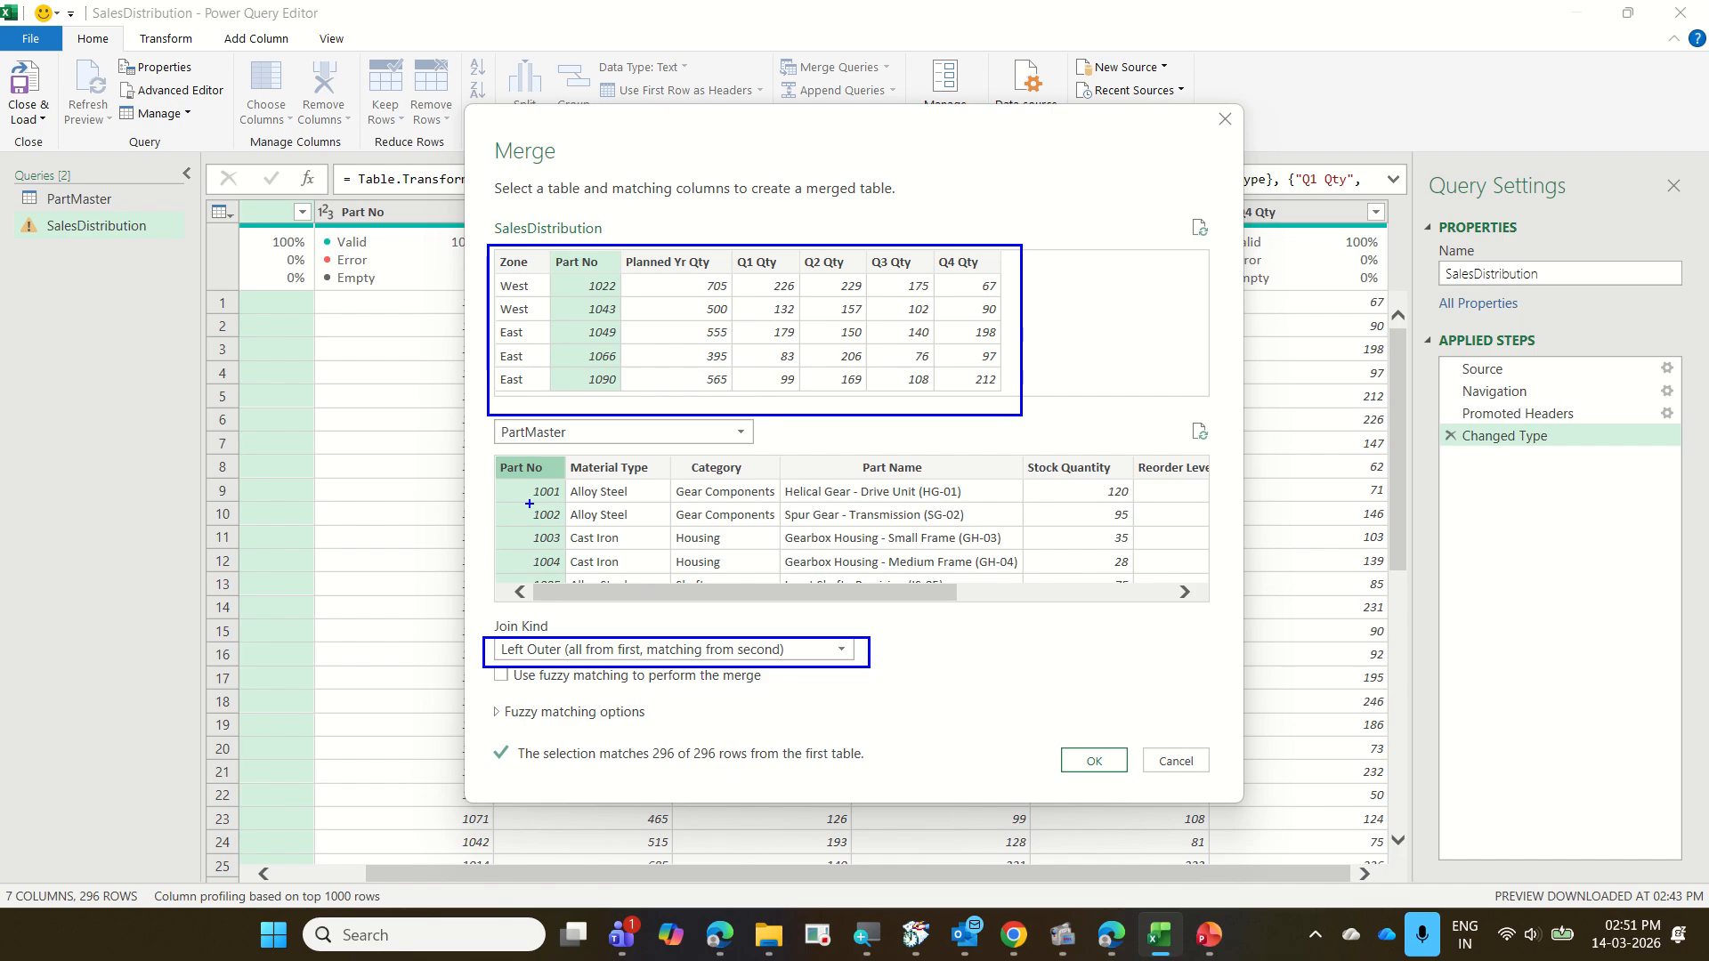
mouse_move(839, 492)
mouse_down()
mouse_move(868, 485)
mouse_move(1030, 303)
mouse_up()
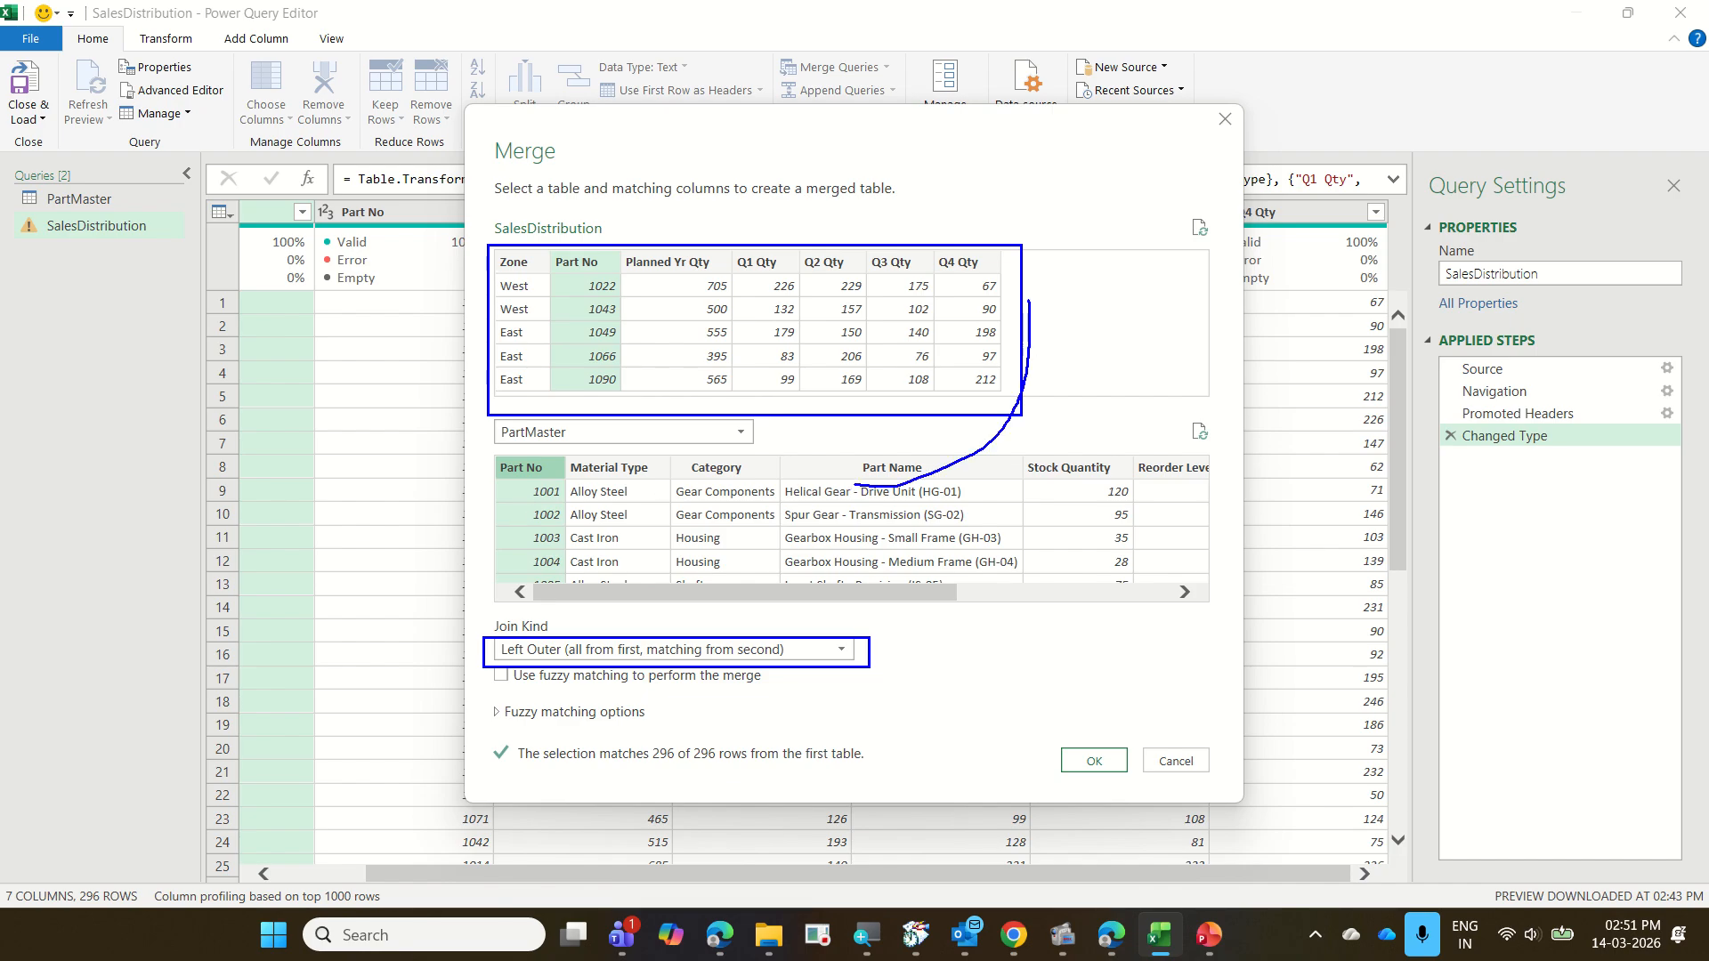
drag(1206, 492, 1039, 336)
mouse_move(701, 481)
mouse_down()
mouse_move(992, 385)
mouse_move(1043, 285)
mouse_up()
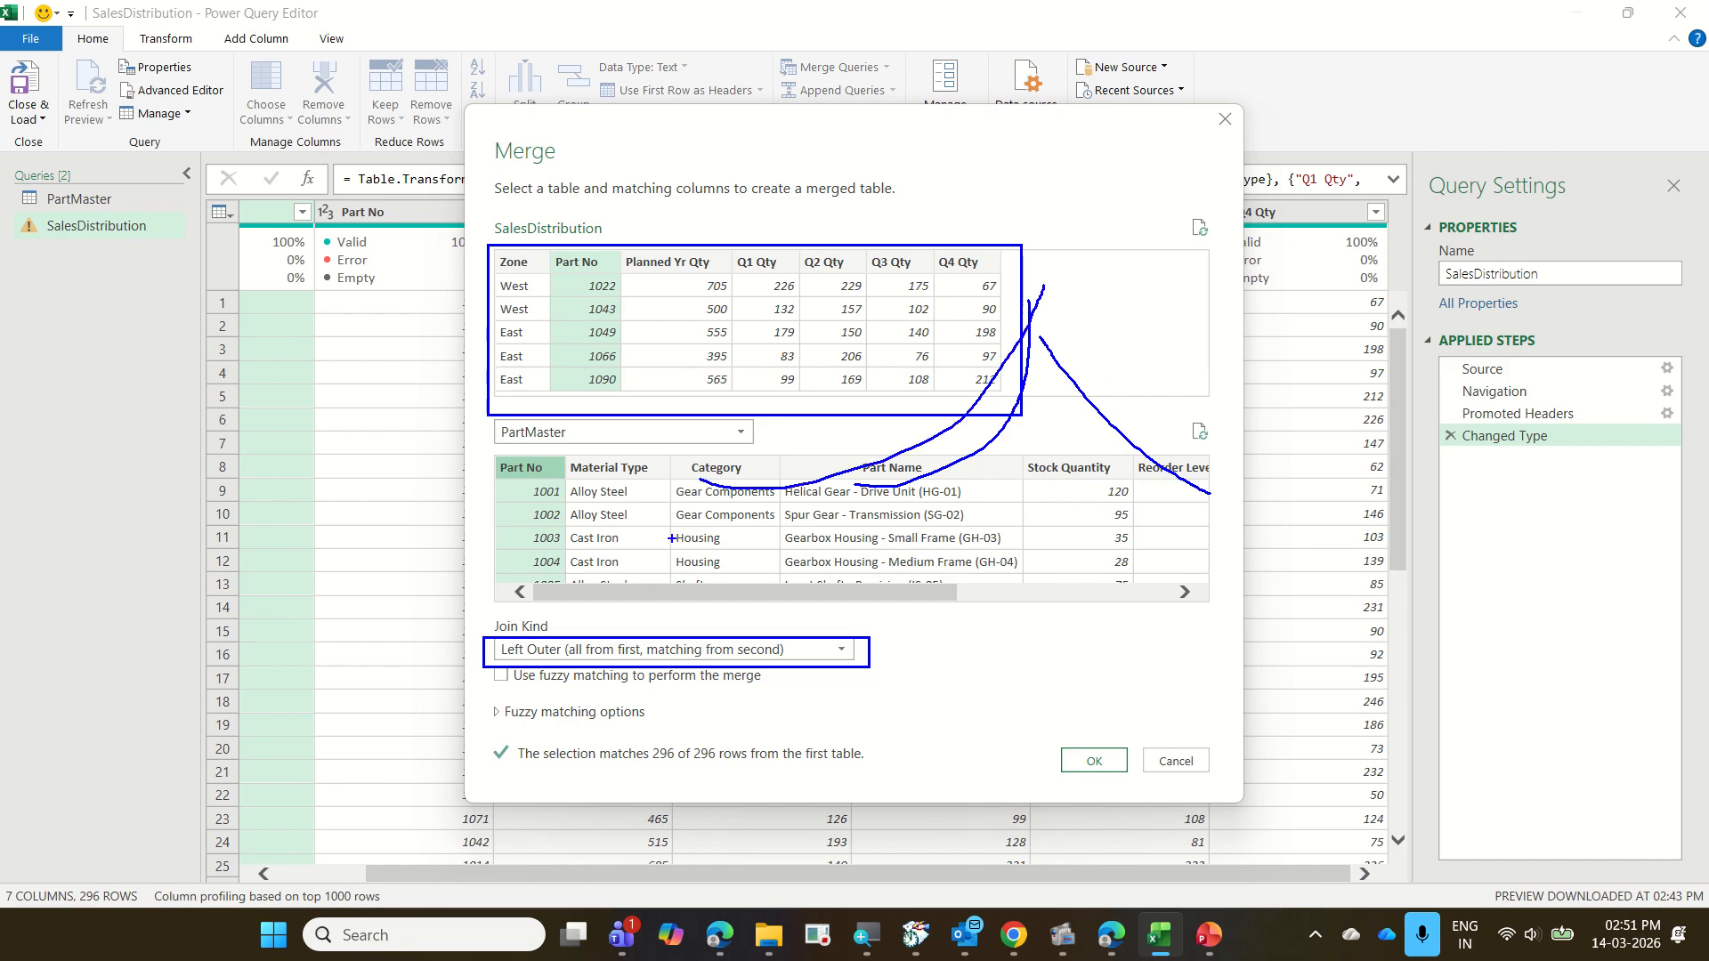
drag(585, 263, 730, 189)
drag(911, 540, 1059, 335)
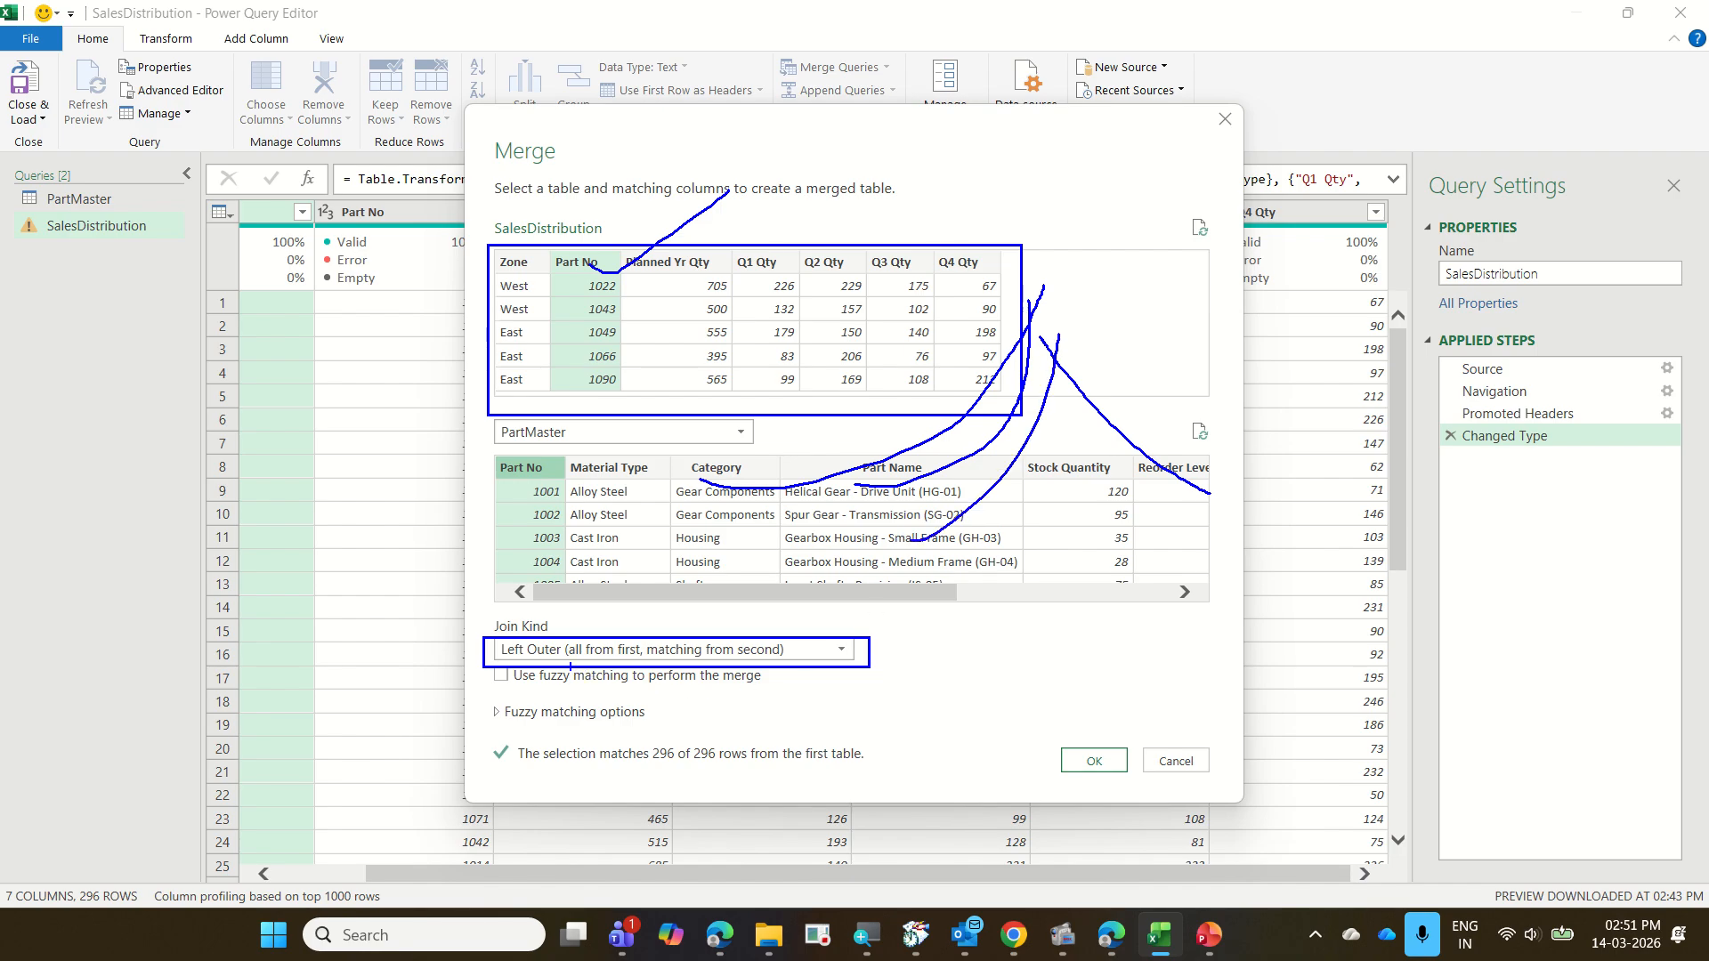
drag(571, 668, 761, 658)
key(Escape)
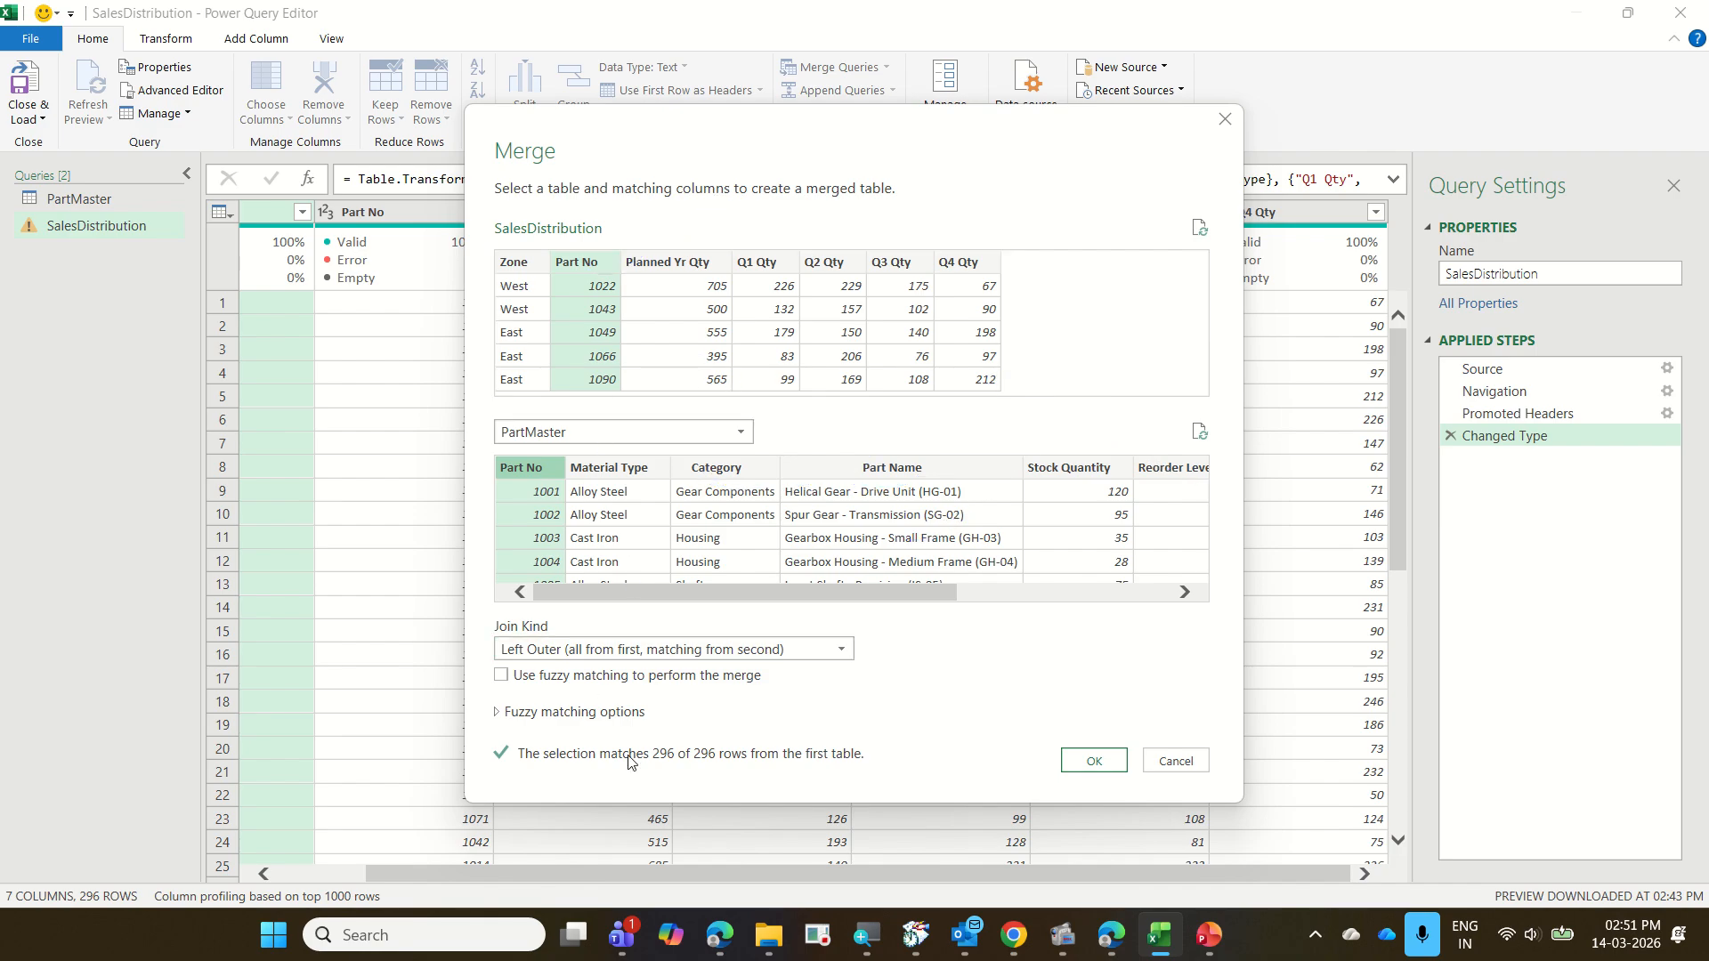
Review the available join kinds, keep Left Outer (all from first, matching from second), and complete the merge with PartMaster
click(819, 657)
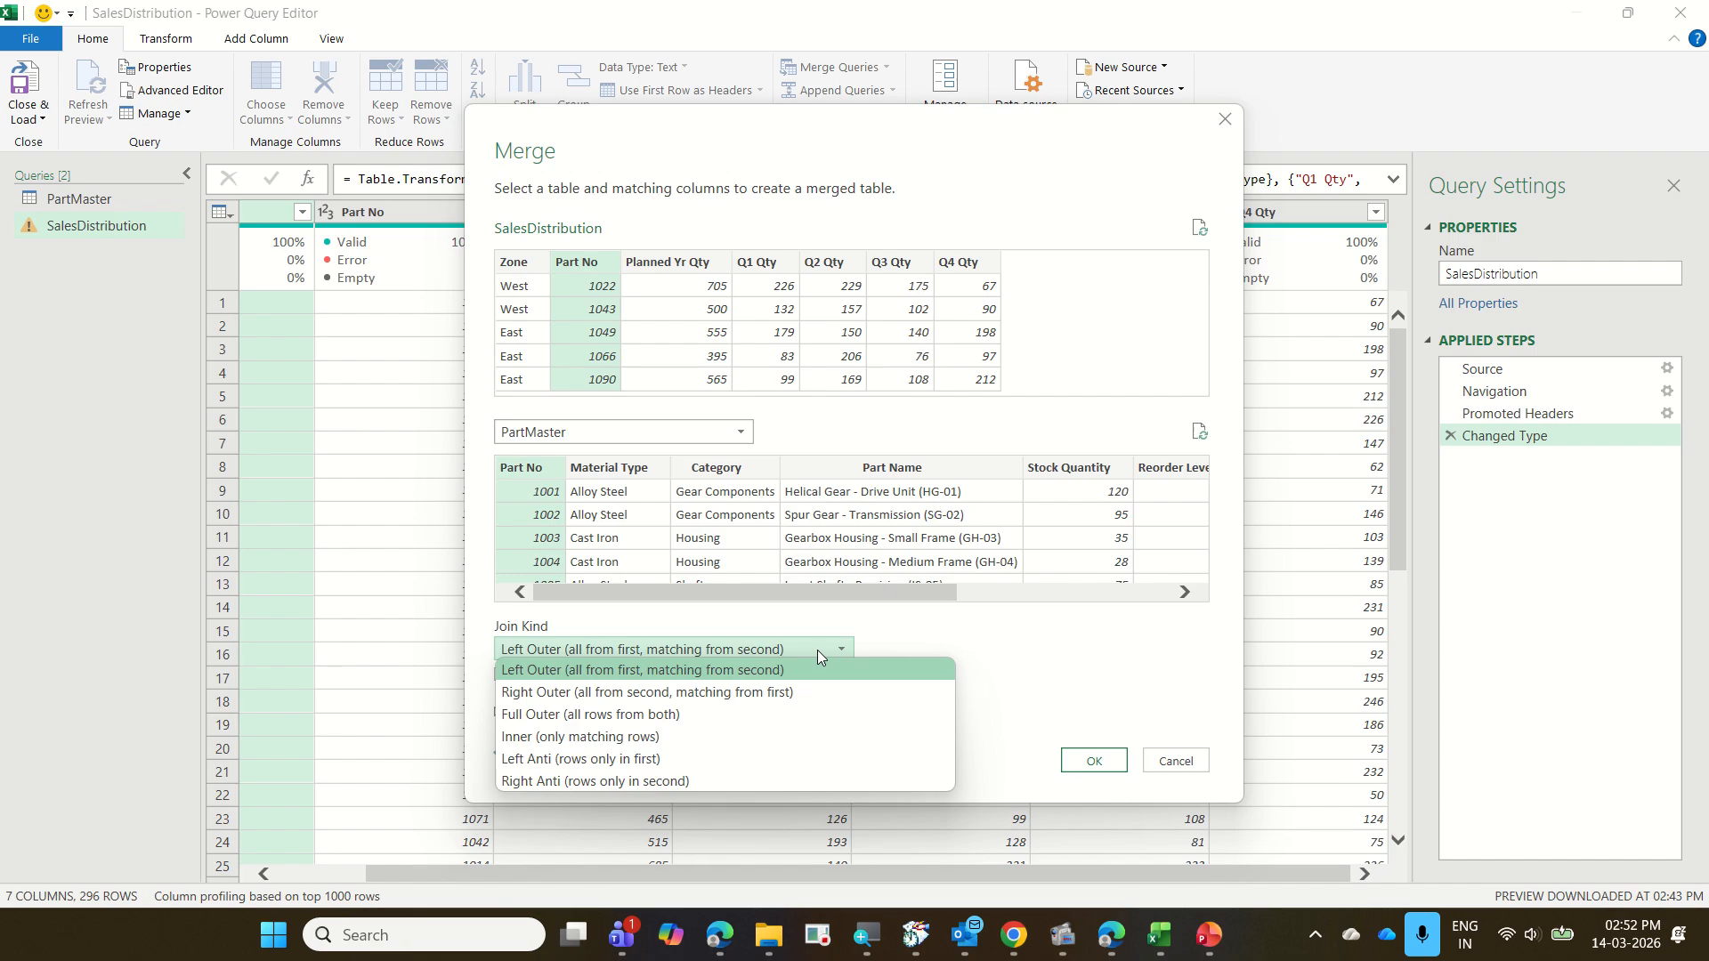
click(829, 657)
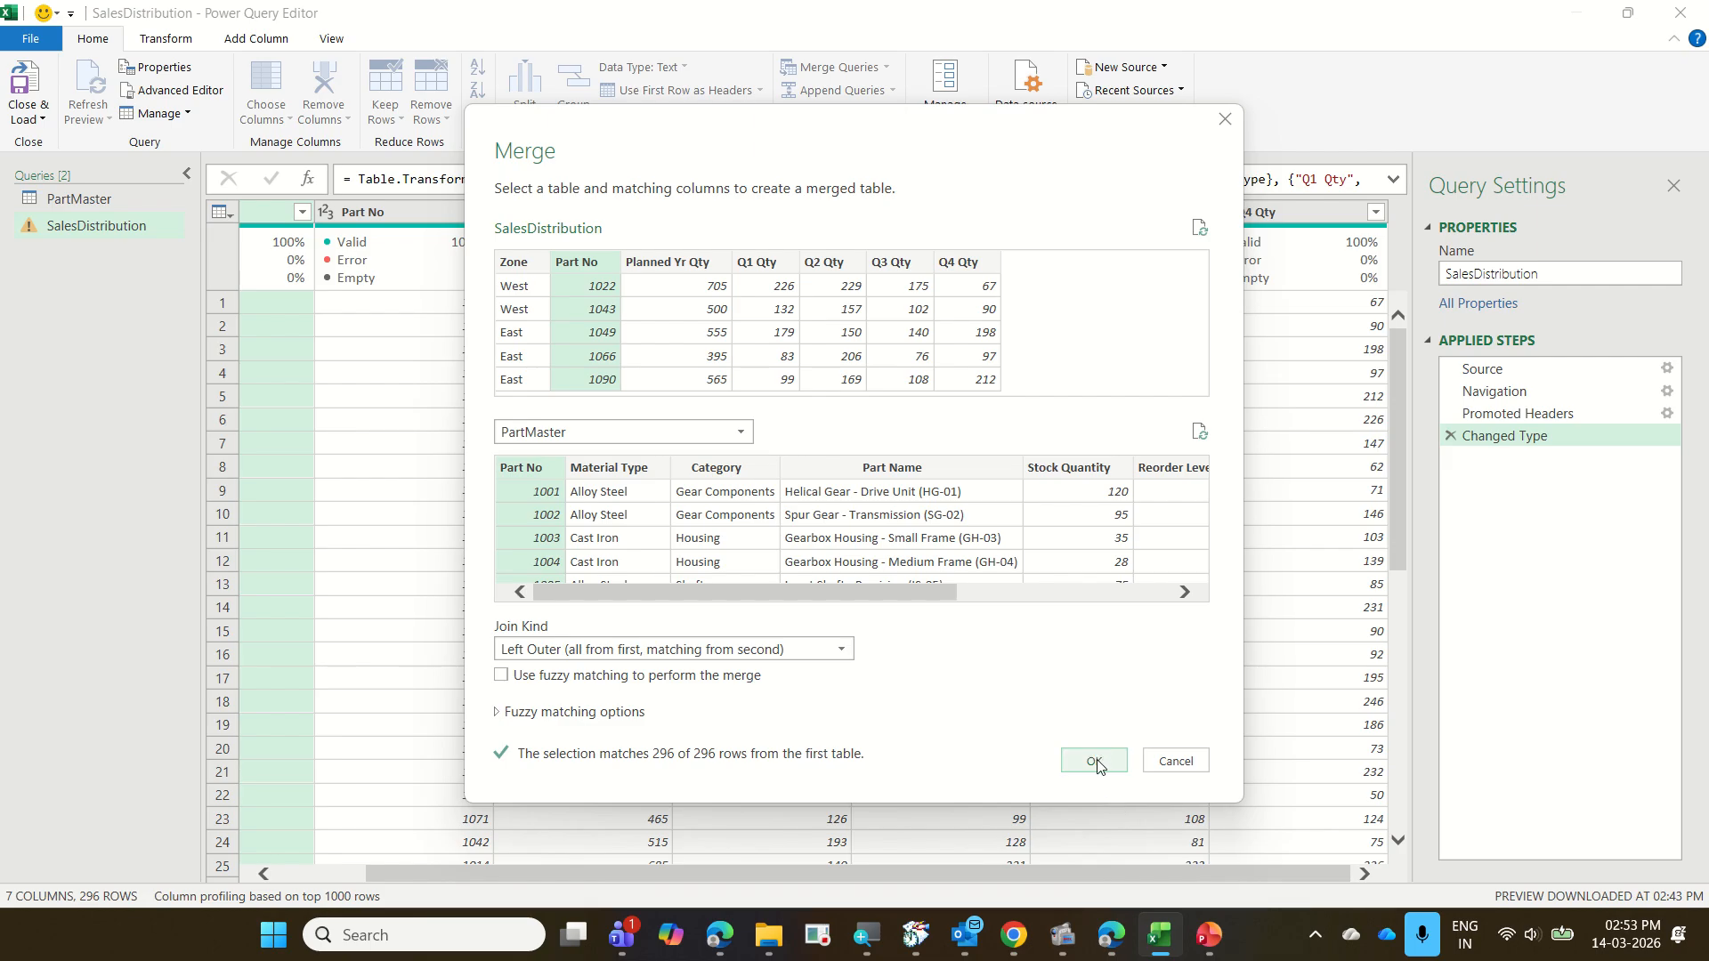
click(1090, 762)
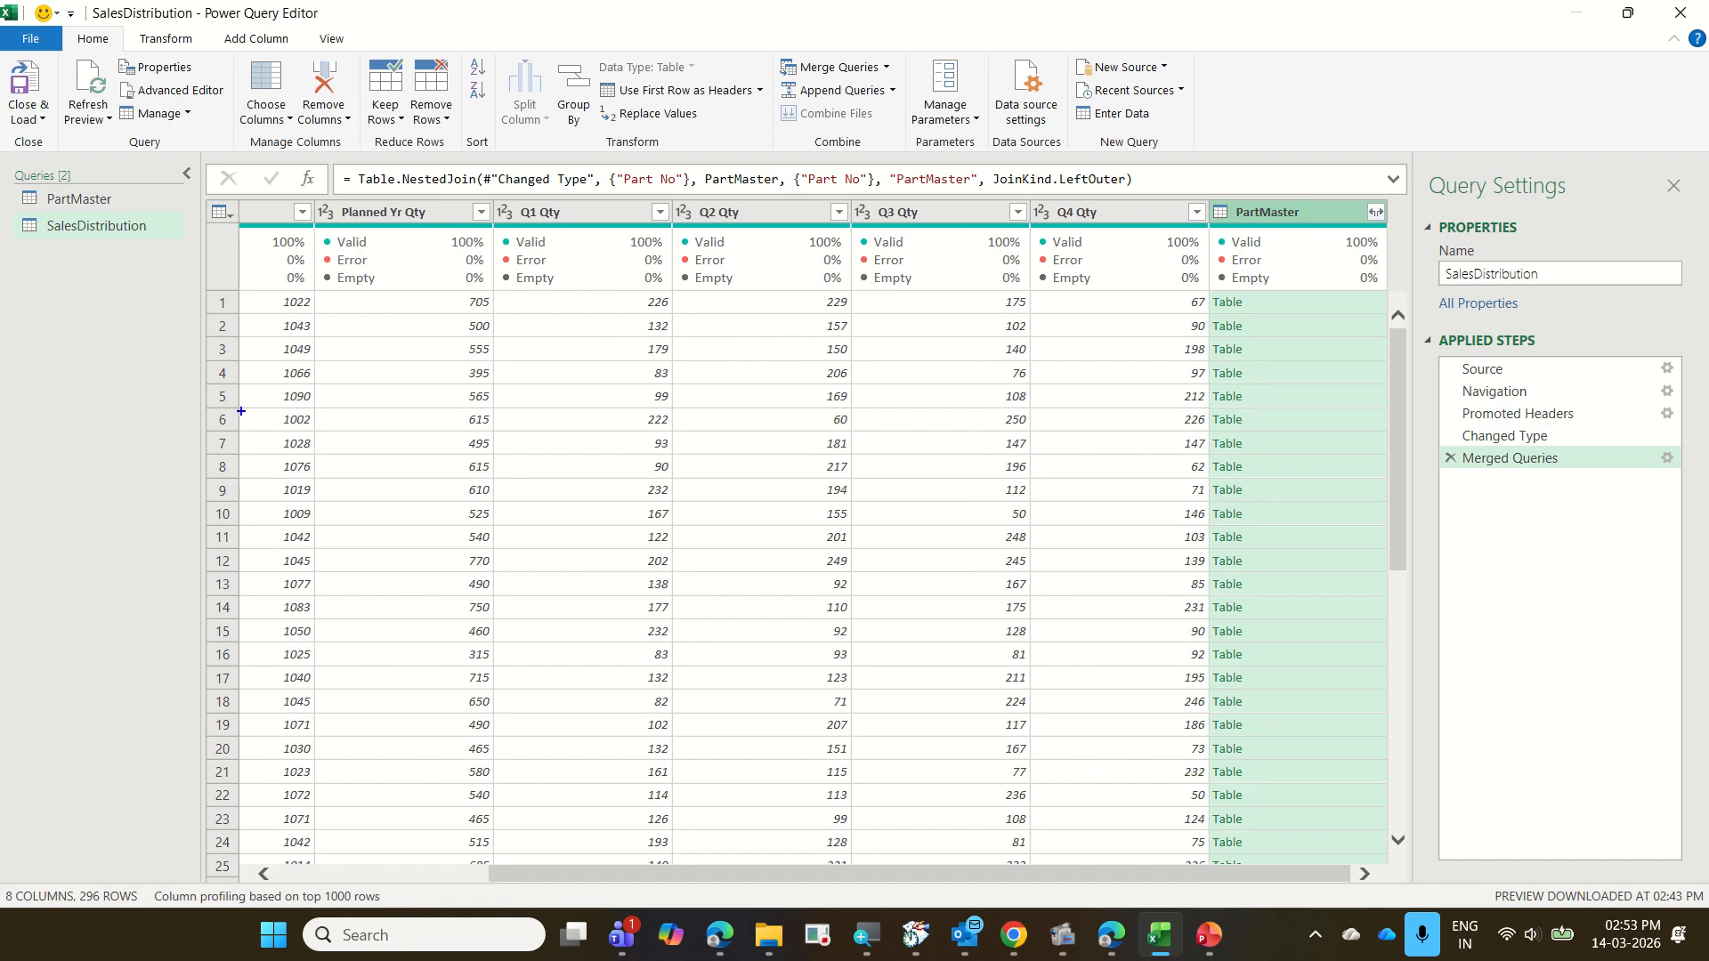
drag(229, 192, 1129, 247)
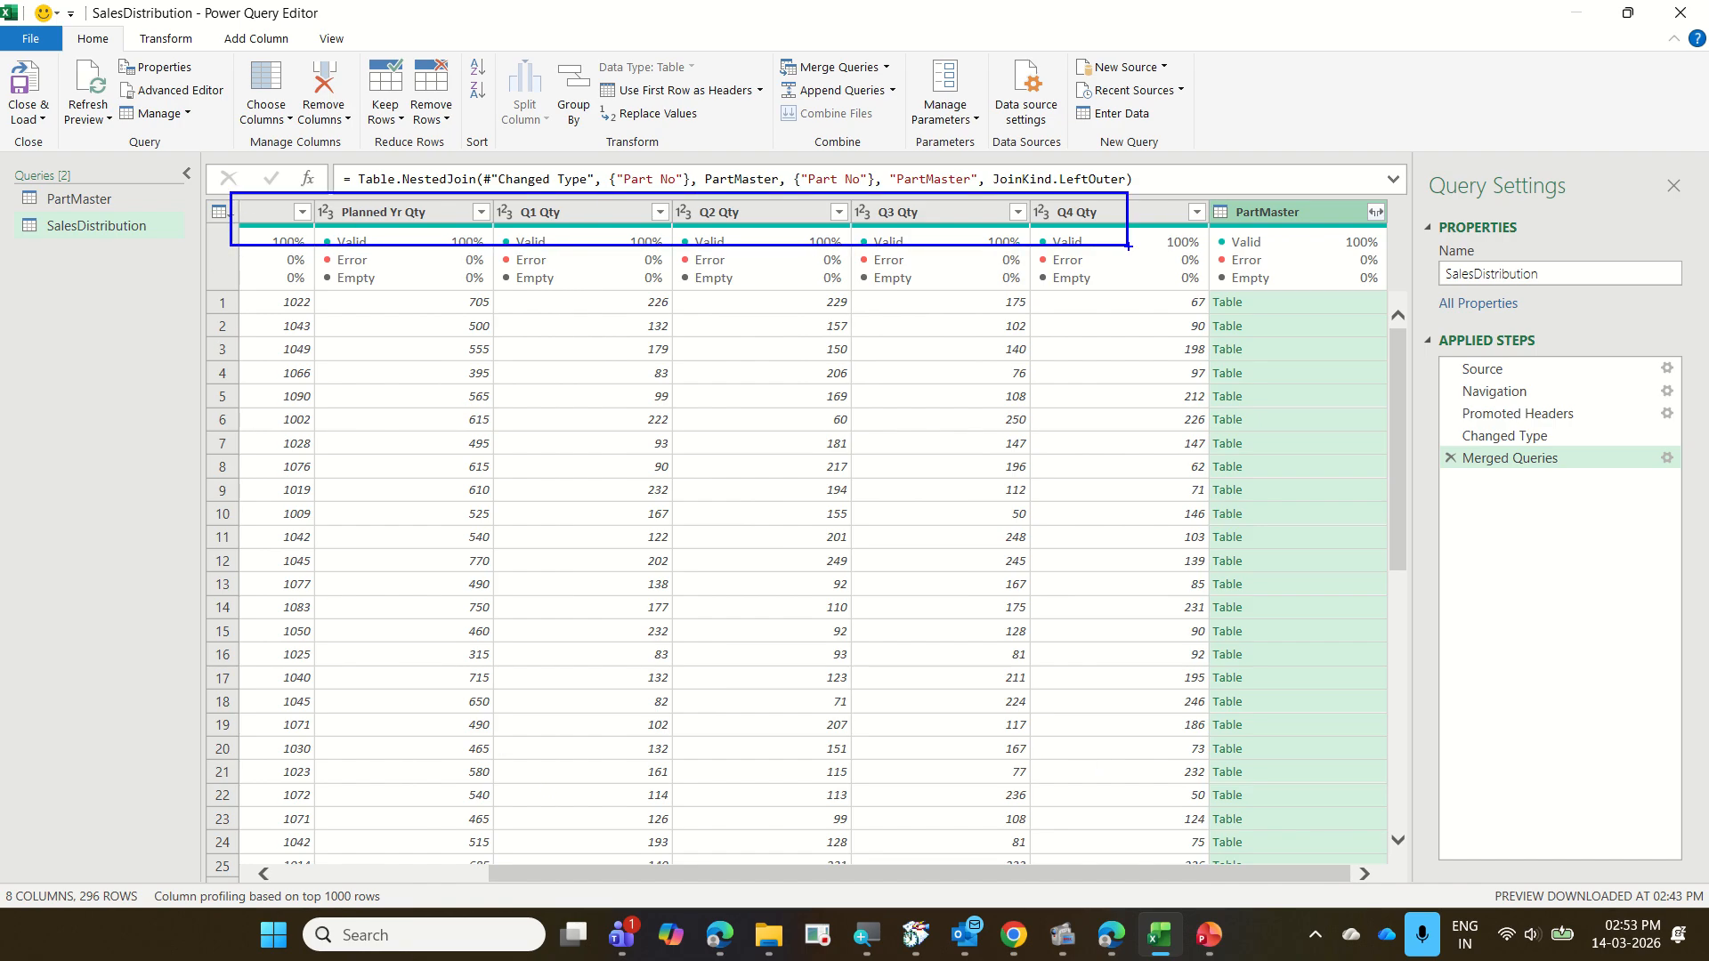
mouse_move(1201, 184)
mouse_down()
mouse_move(1337, 451)
mouse_move(1349, 854)
mouse_up()
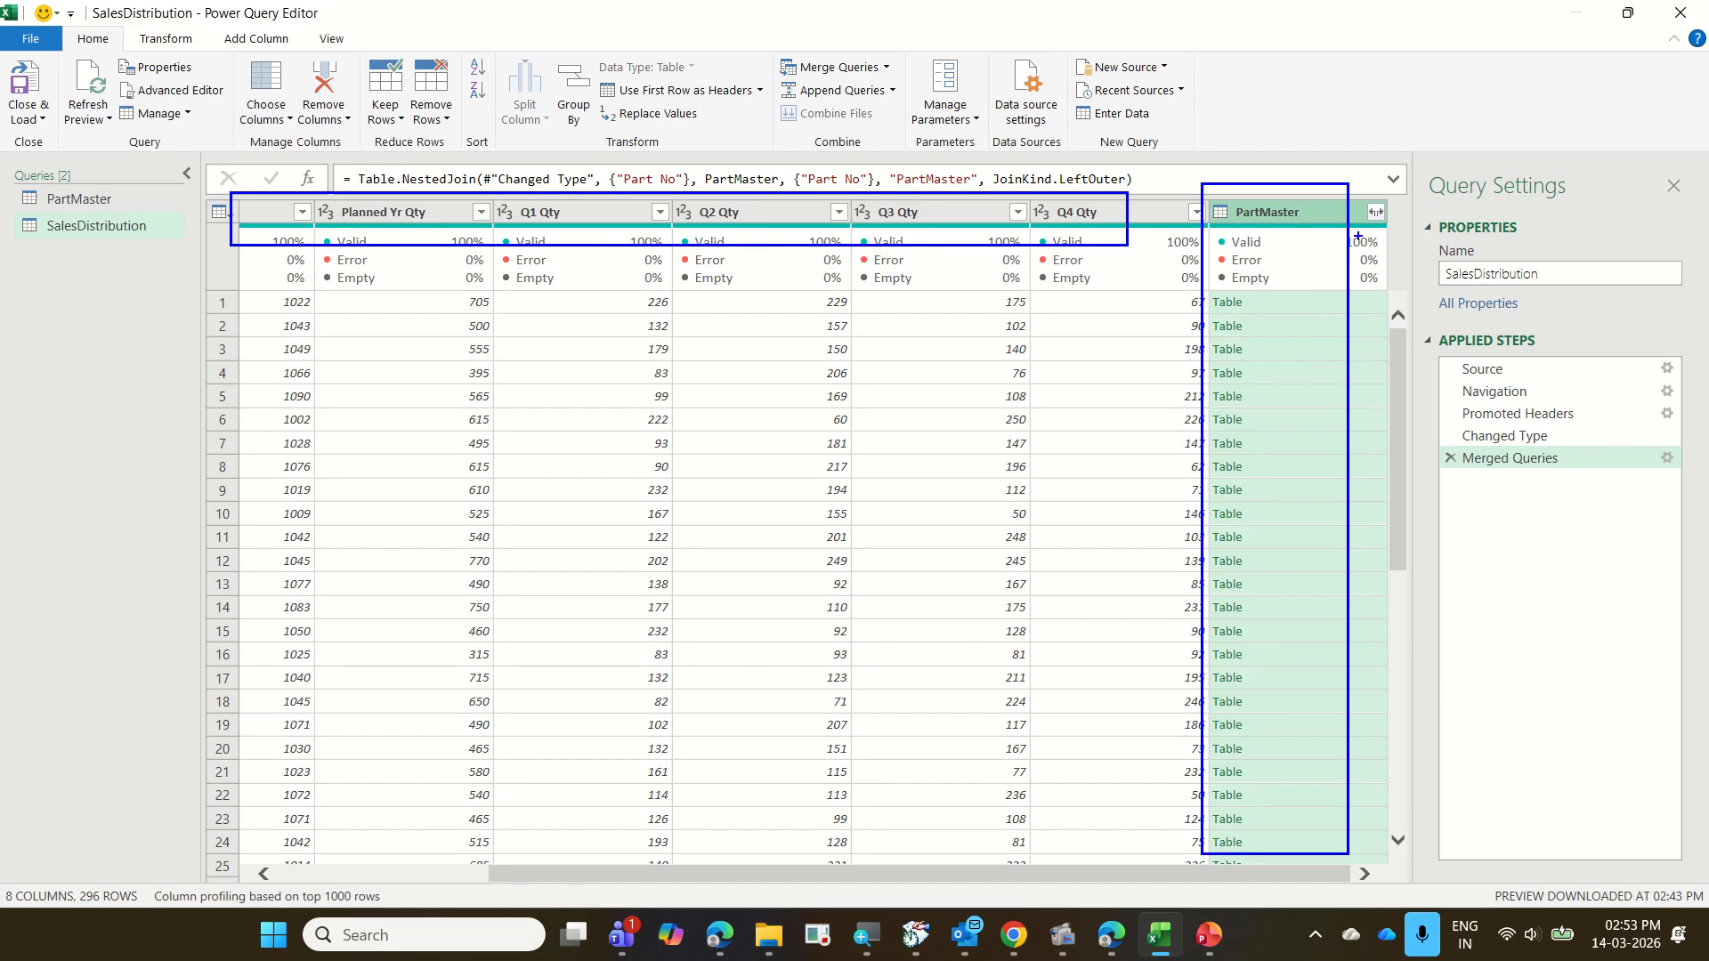
mouse_move(1356, 237)
mouse_down()
mouse_move(1399, 231)
mouse_move(1375, 195)
mouse_move(1331, 240)
mouse_move(1402, 224)
mouse_move(1366, 196)
mouse_move(1313, 249)
mouse_move(1384, 241)
mouse_up()
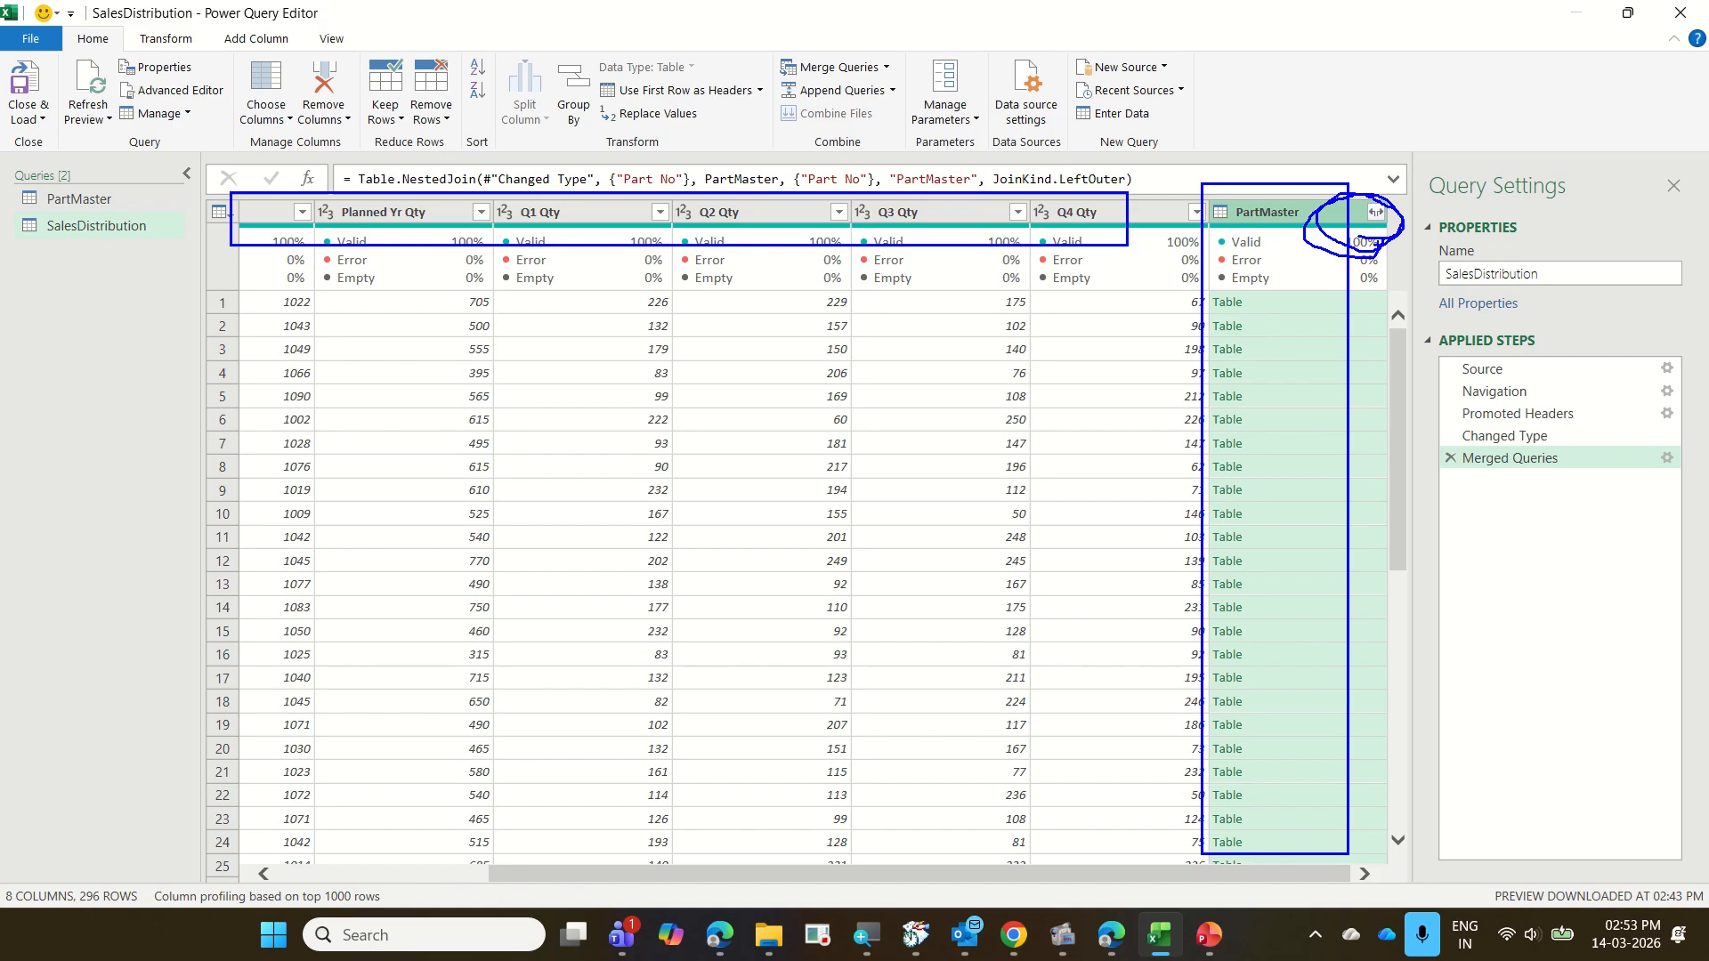
key(Escape)
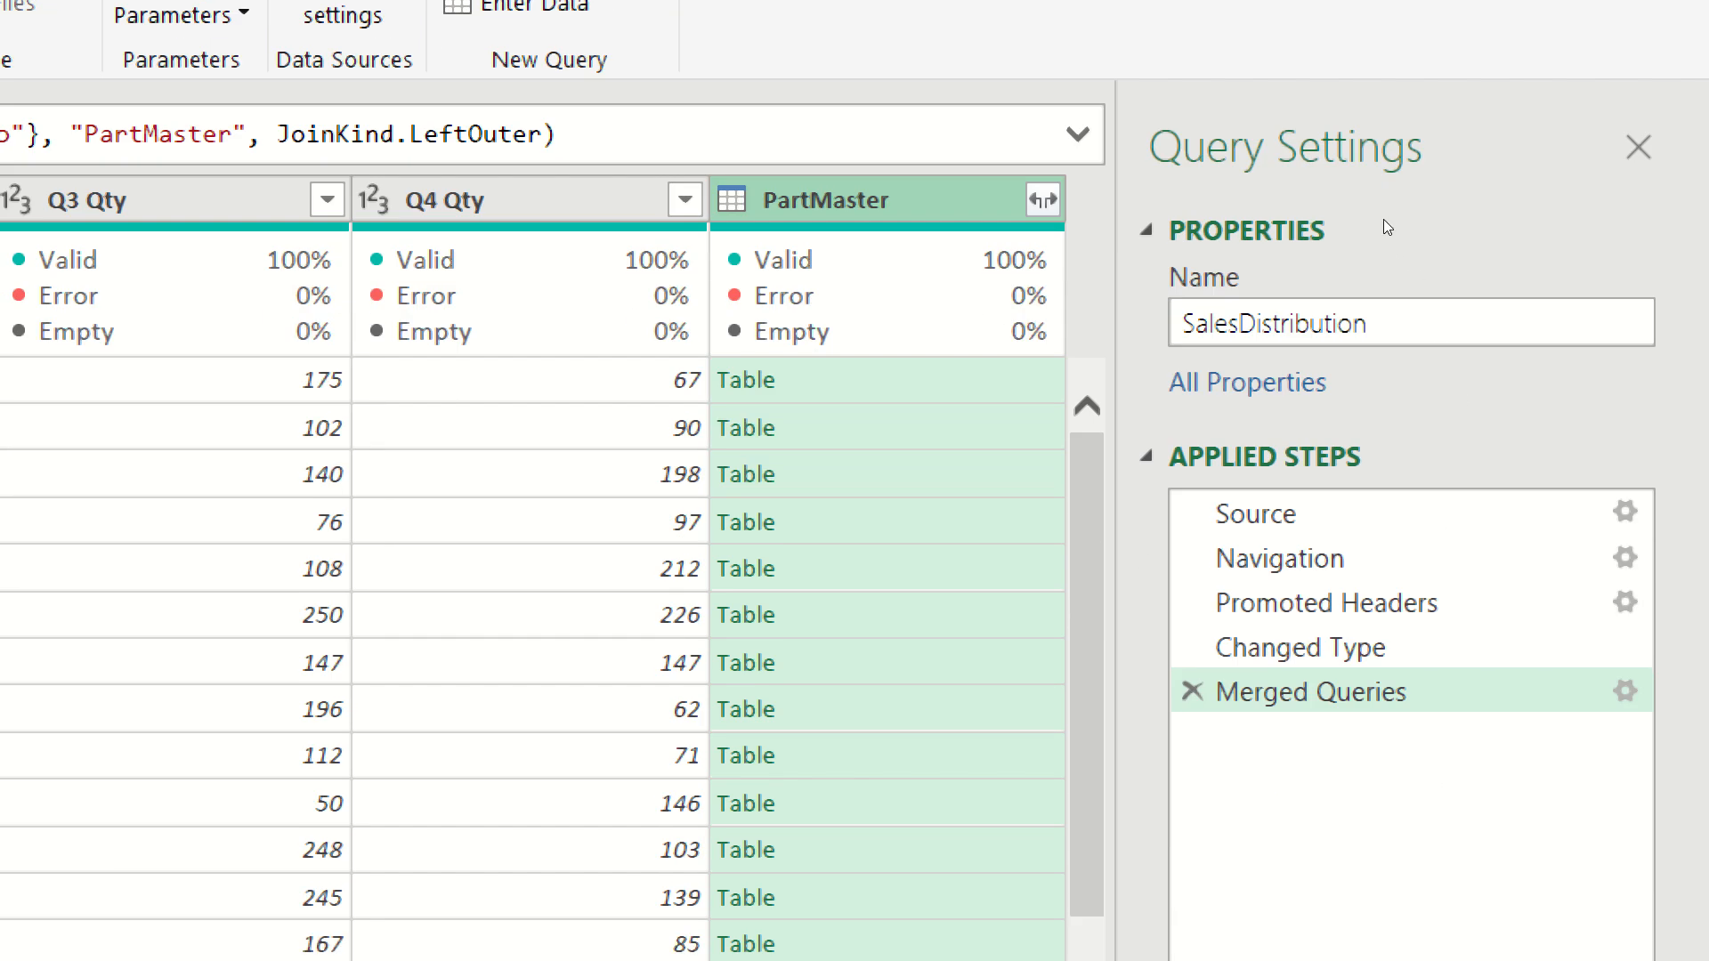
Try expanding only Part Name, UOM and Rate from the PartMaster column with the name prefix, and remove that expansion step
click(1043, 200)
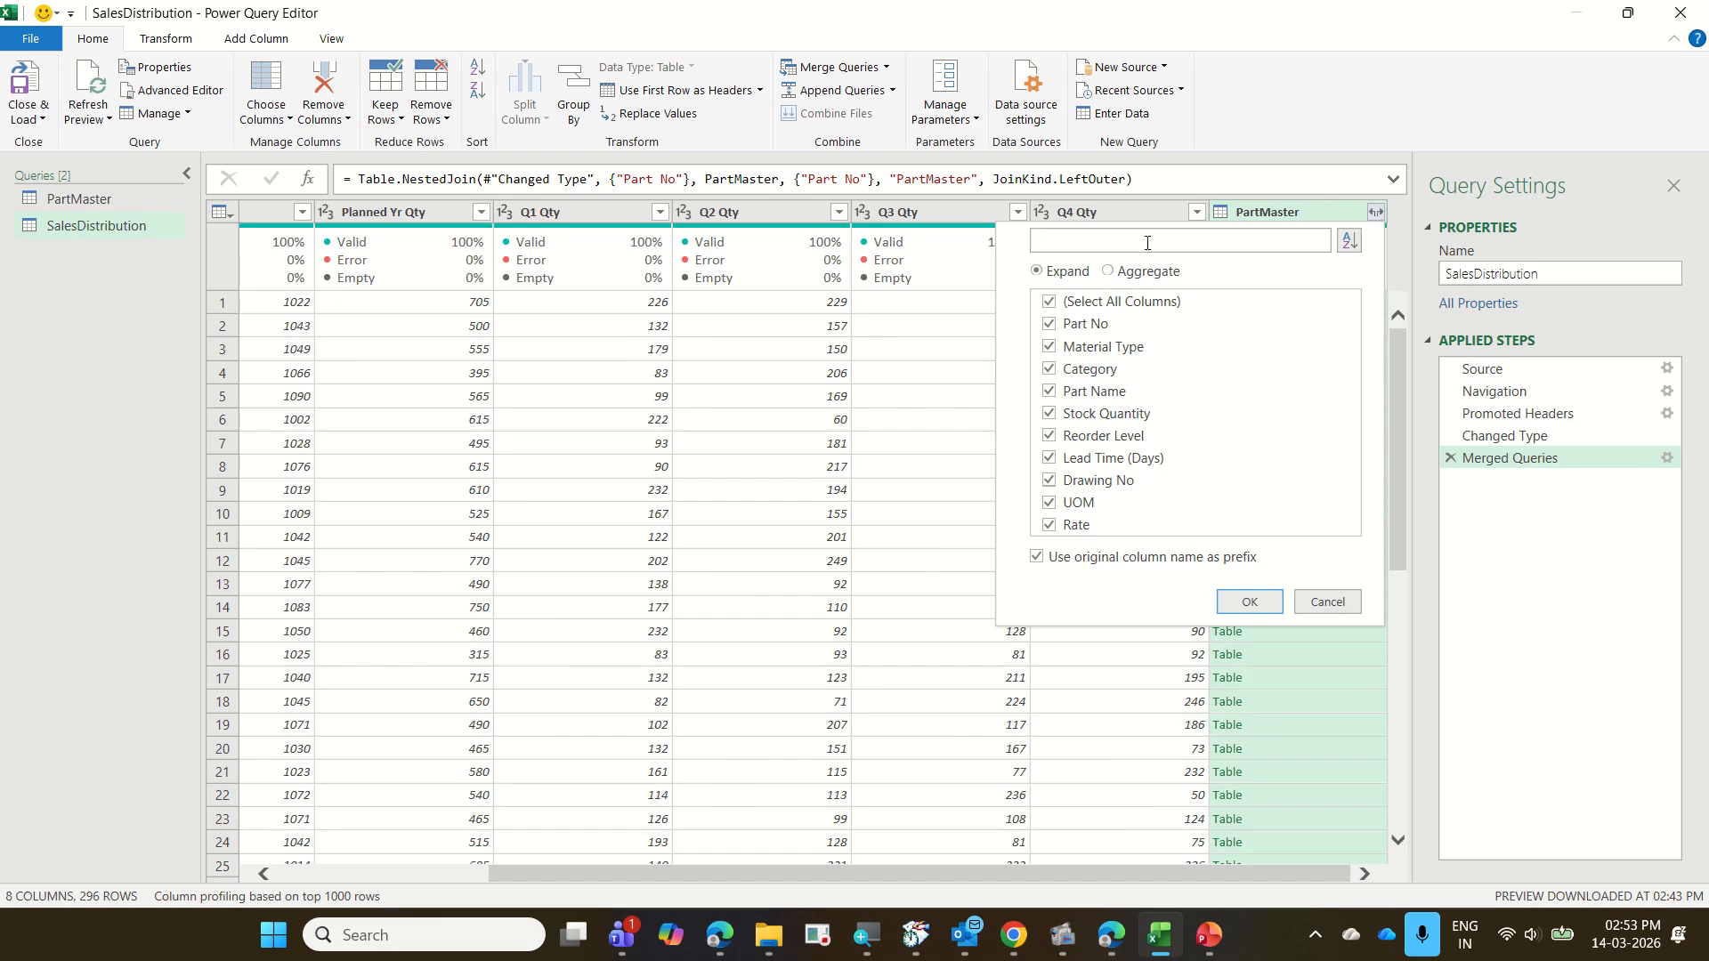
click(1142, 305)
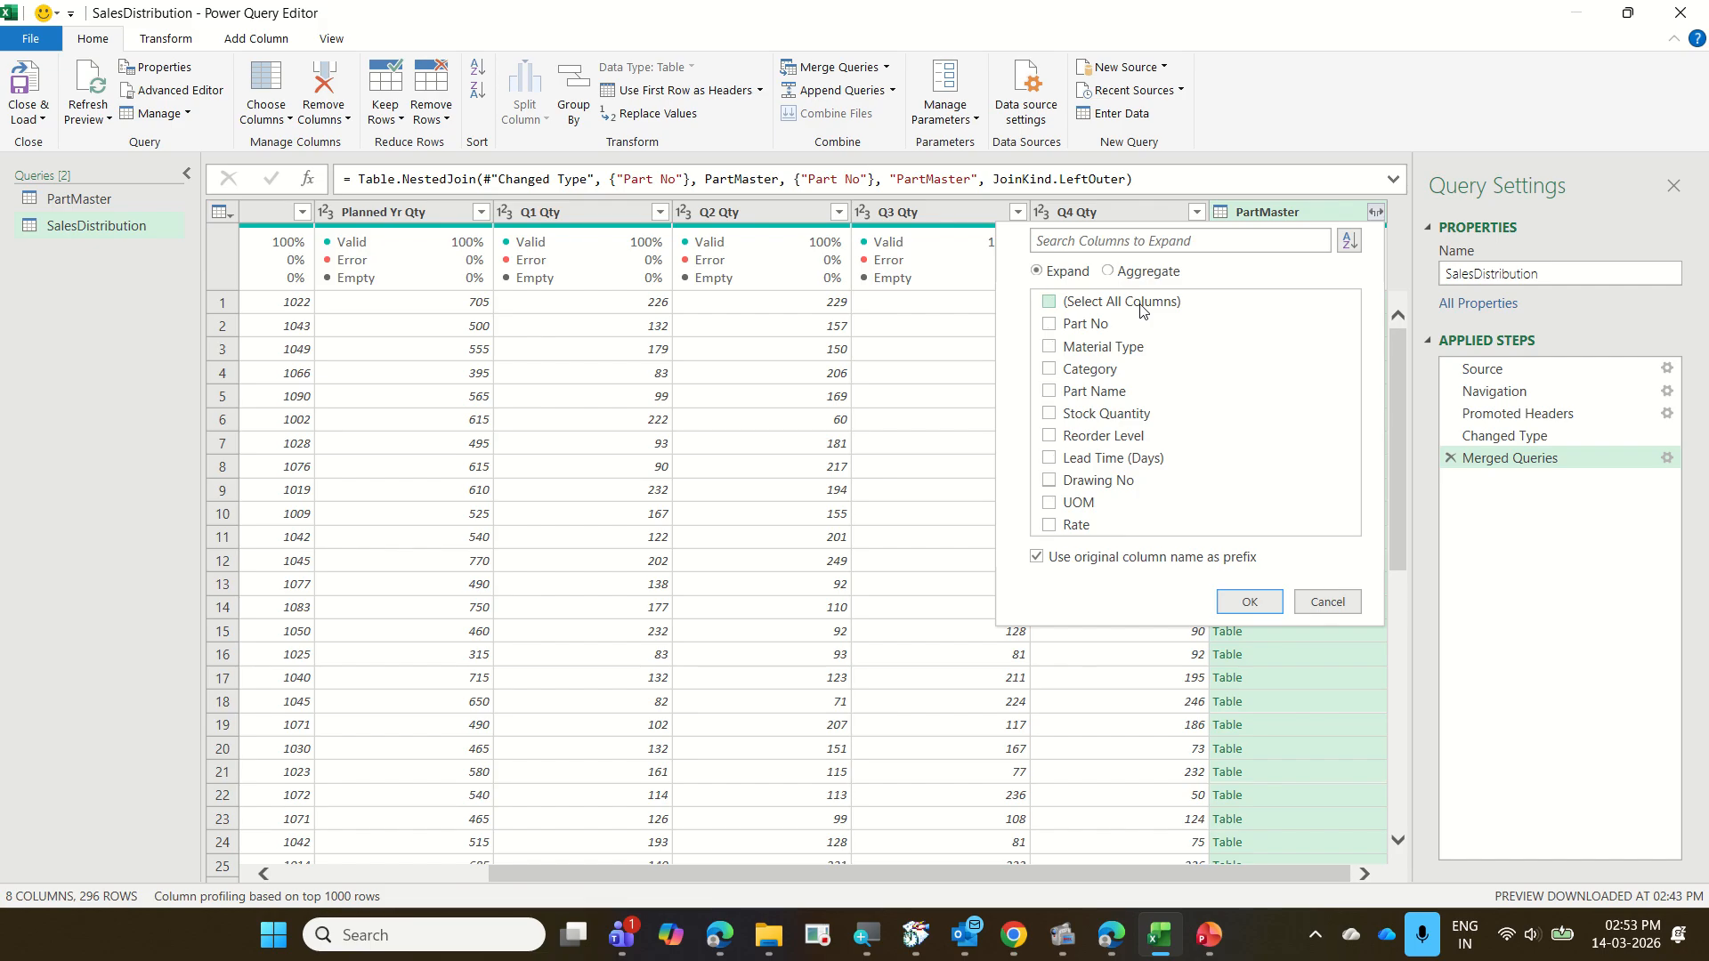
click(1120, 394)
click(1075, 505)
click(1050, 370)
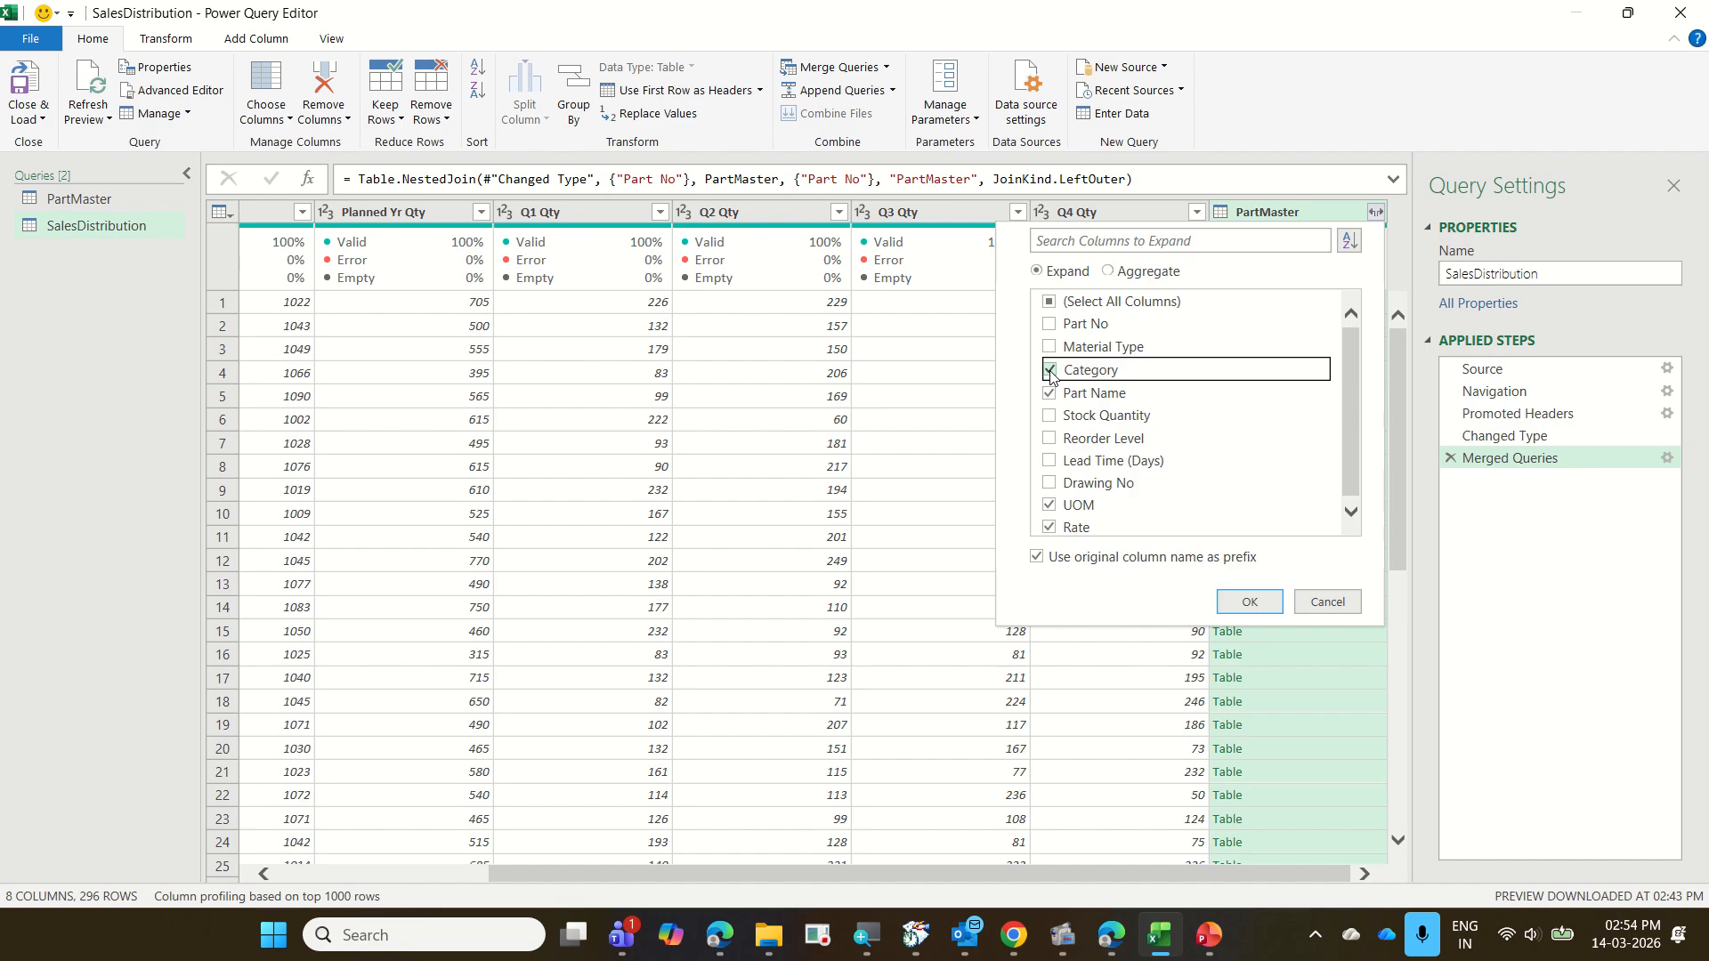
click(1050, 370)
click(1246, 603)
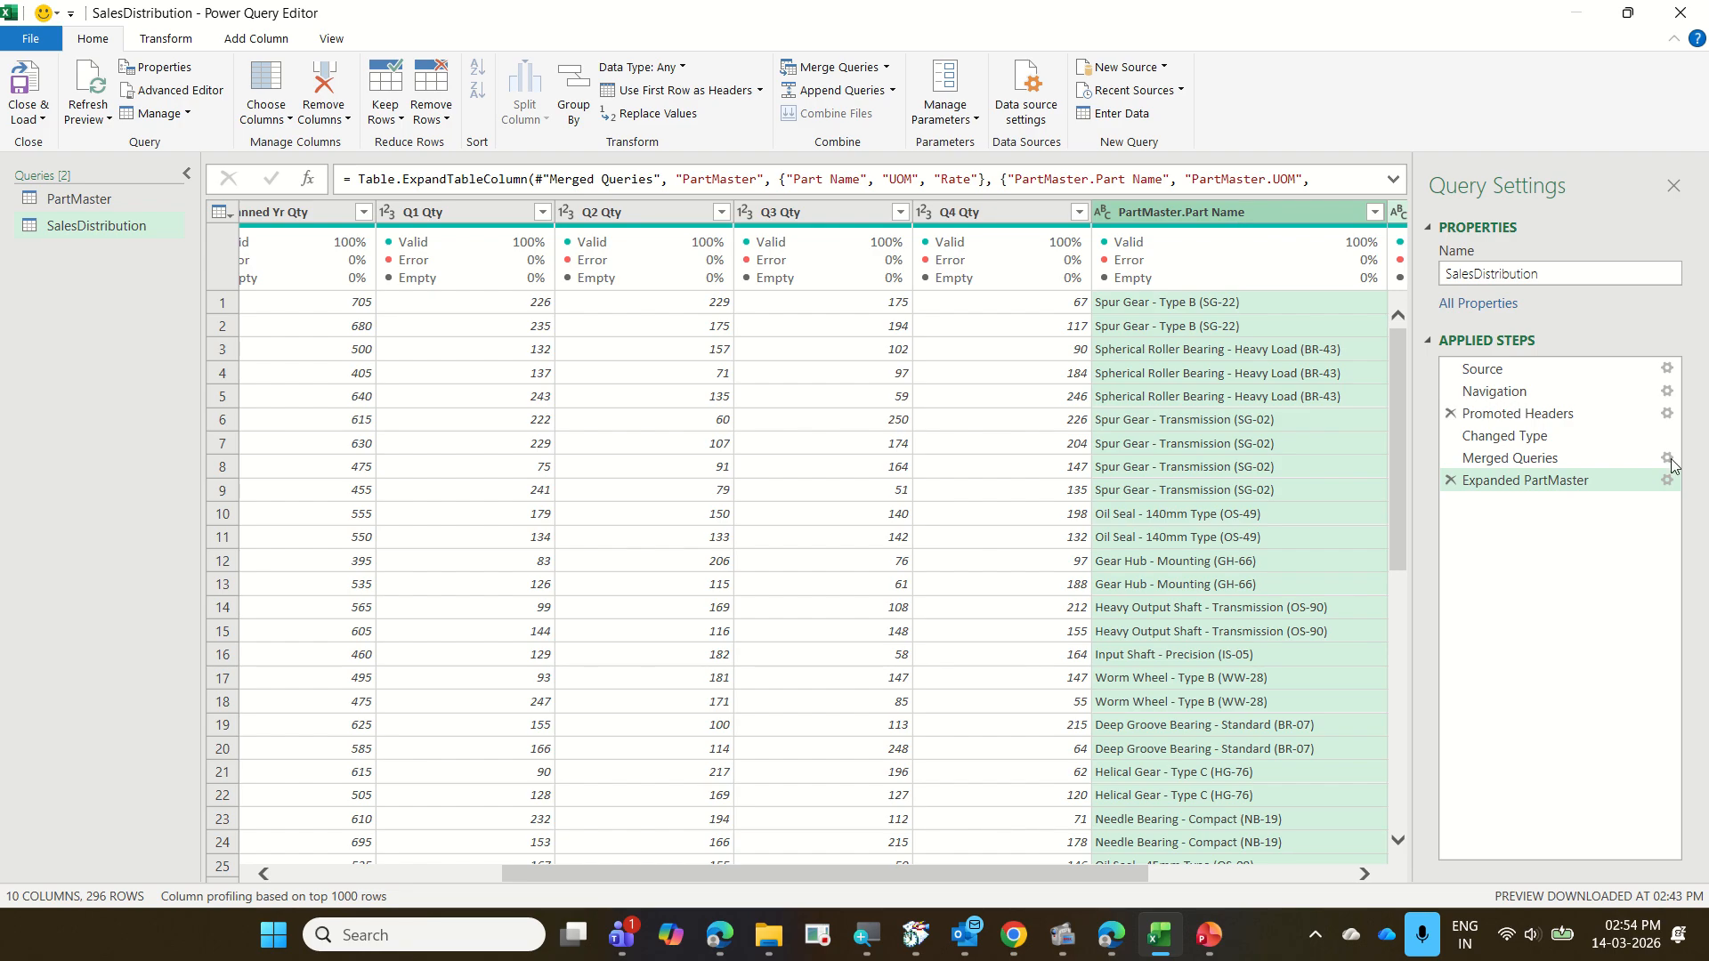
click(1451, 480)
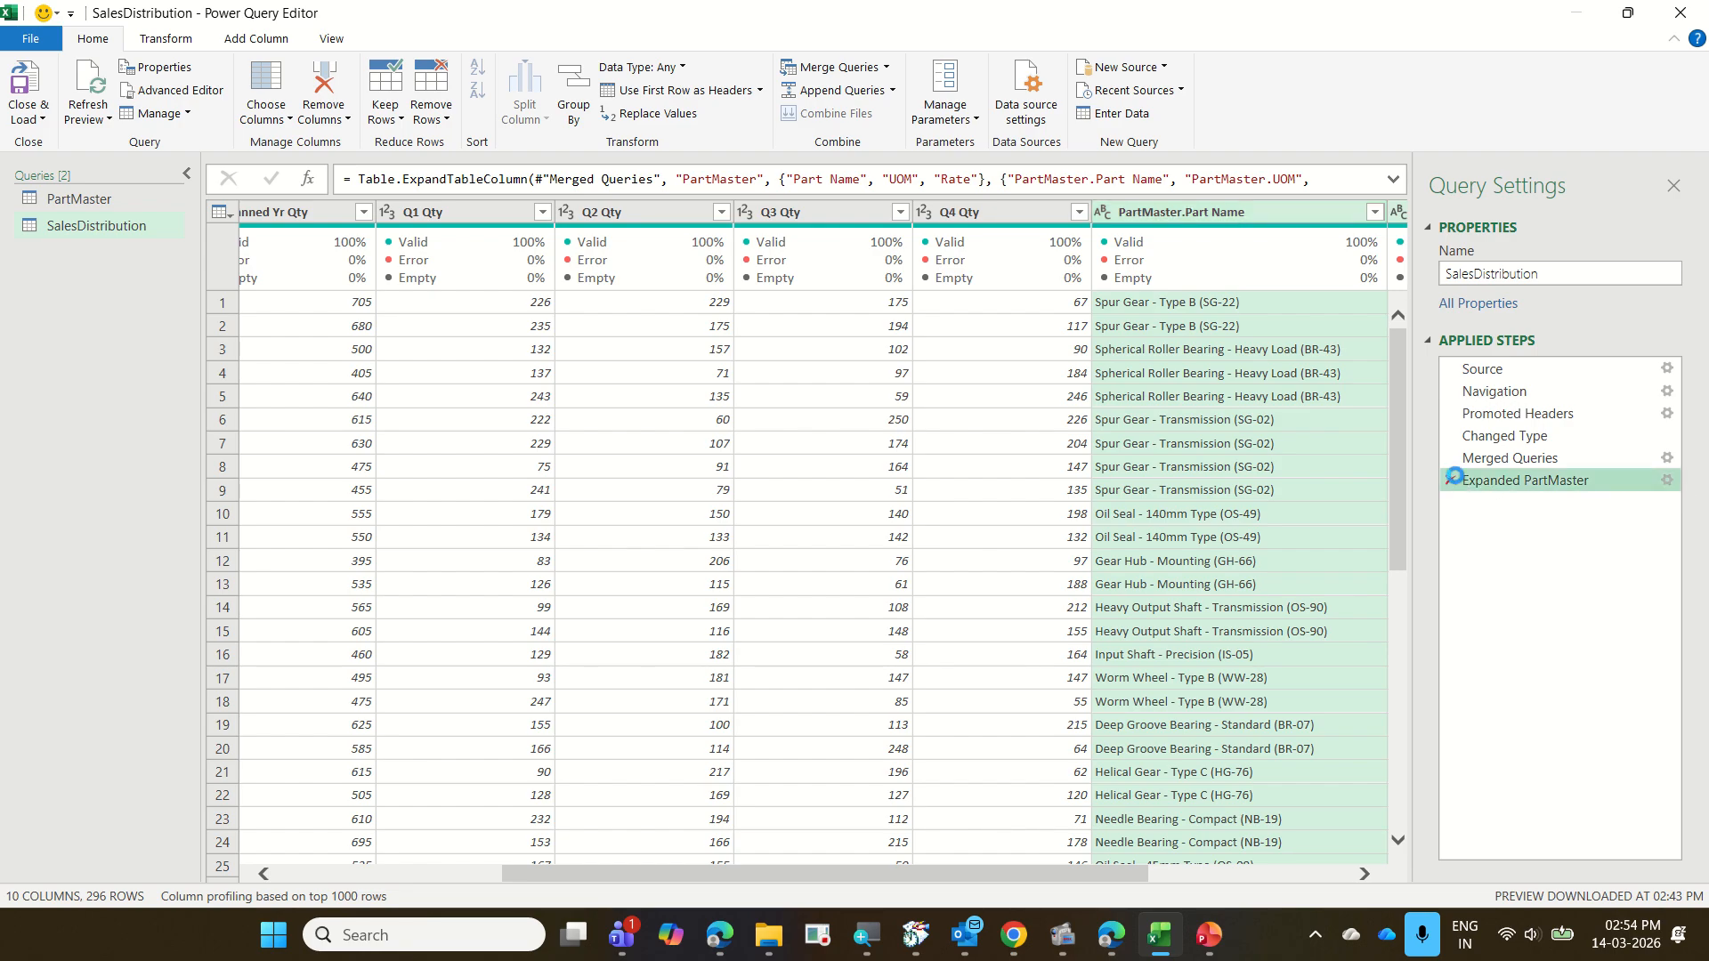
Expand the merged PartMaster column to only Part Name, UOM and Rate, using the original column name as prefix
drag(1294, 879, 1350, 877)
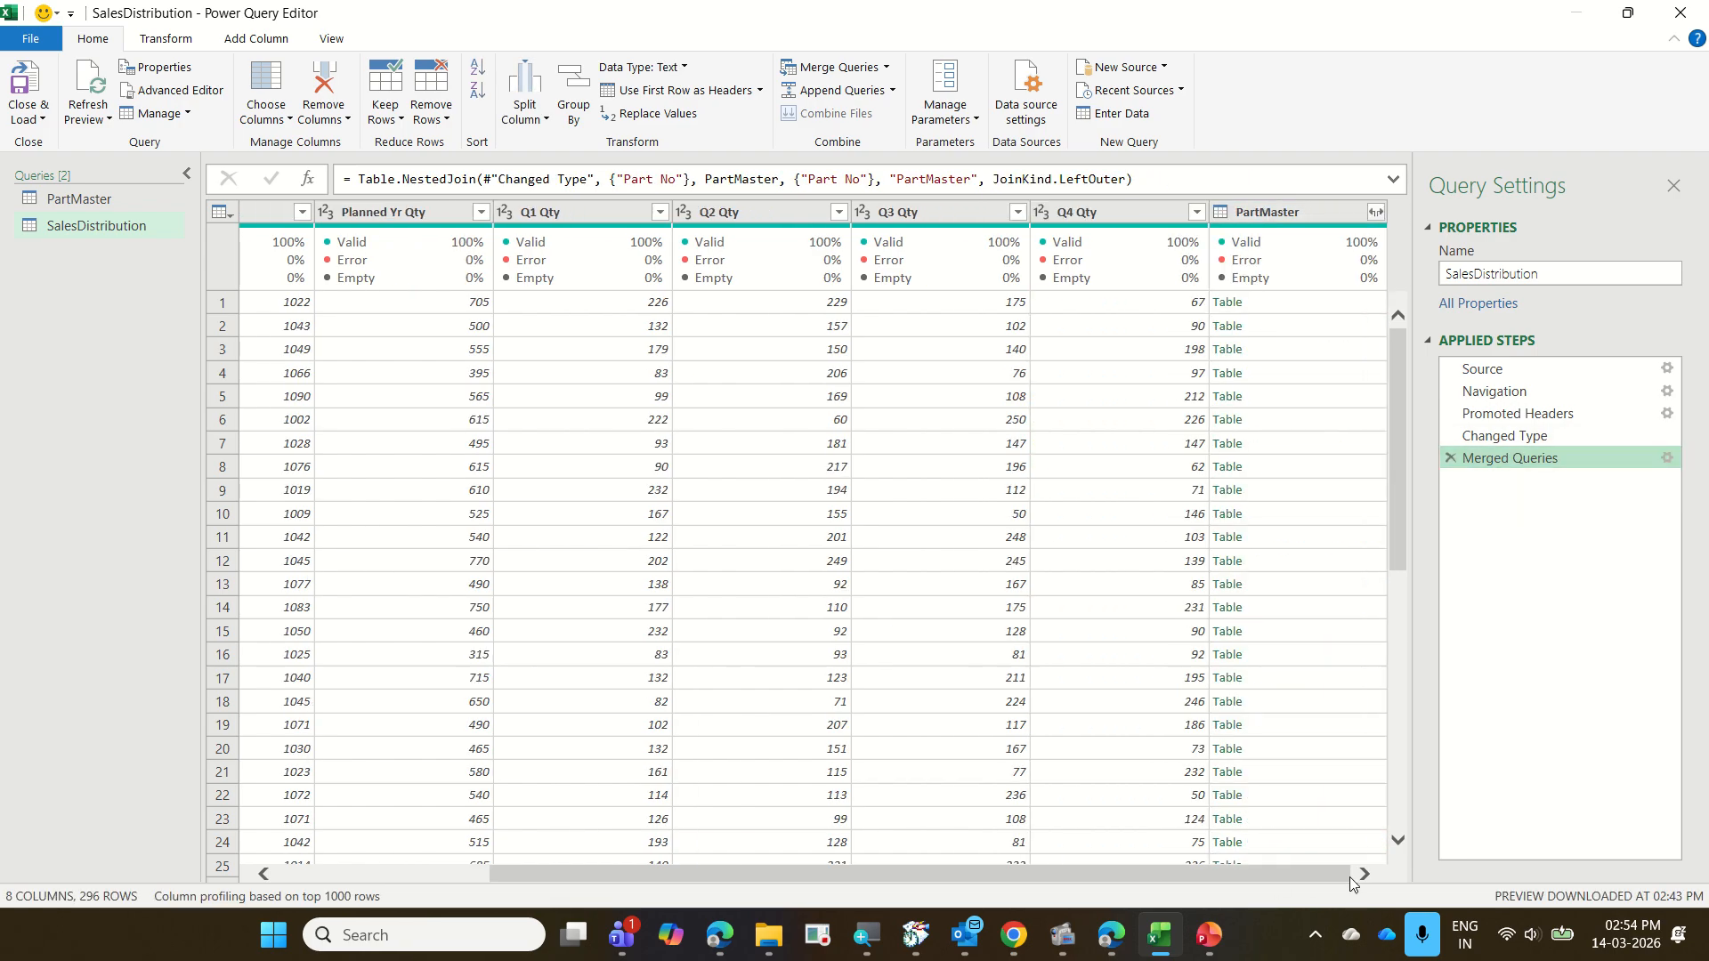
click(1380, 215)
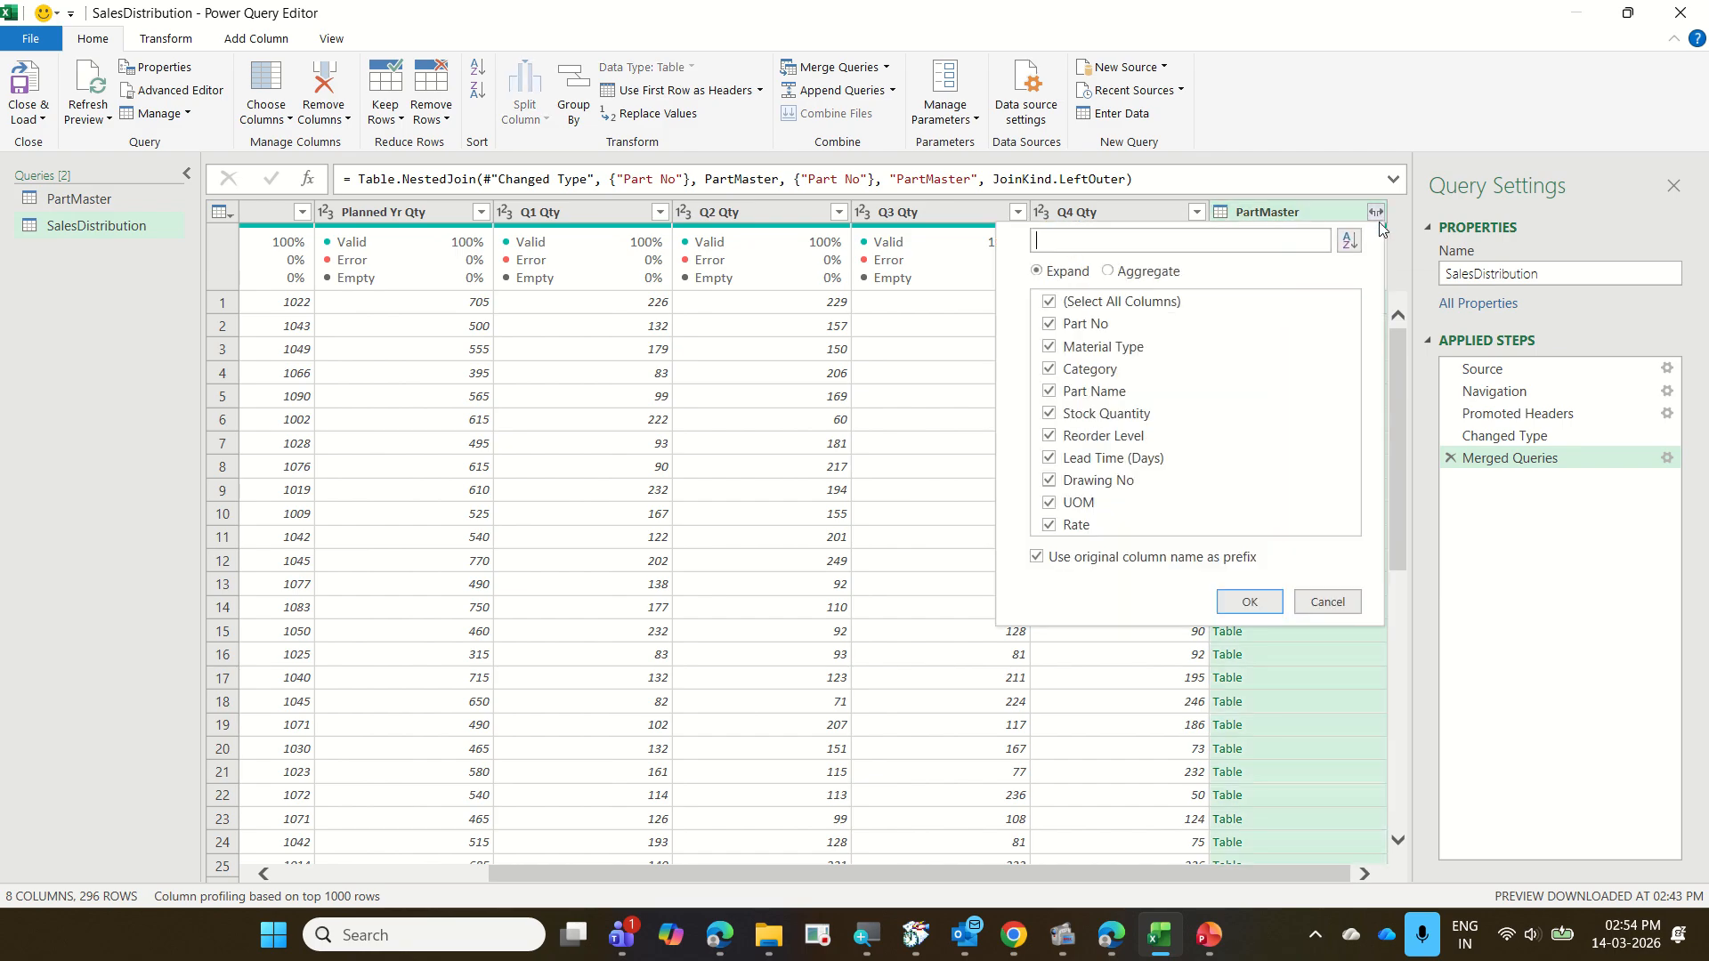
click(1089, 303)
click(1106, 392)
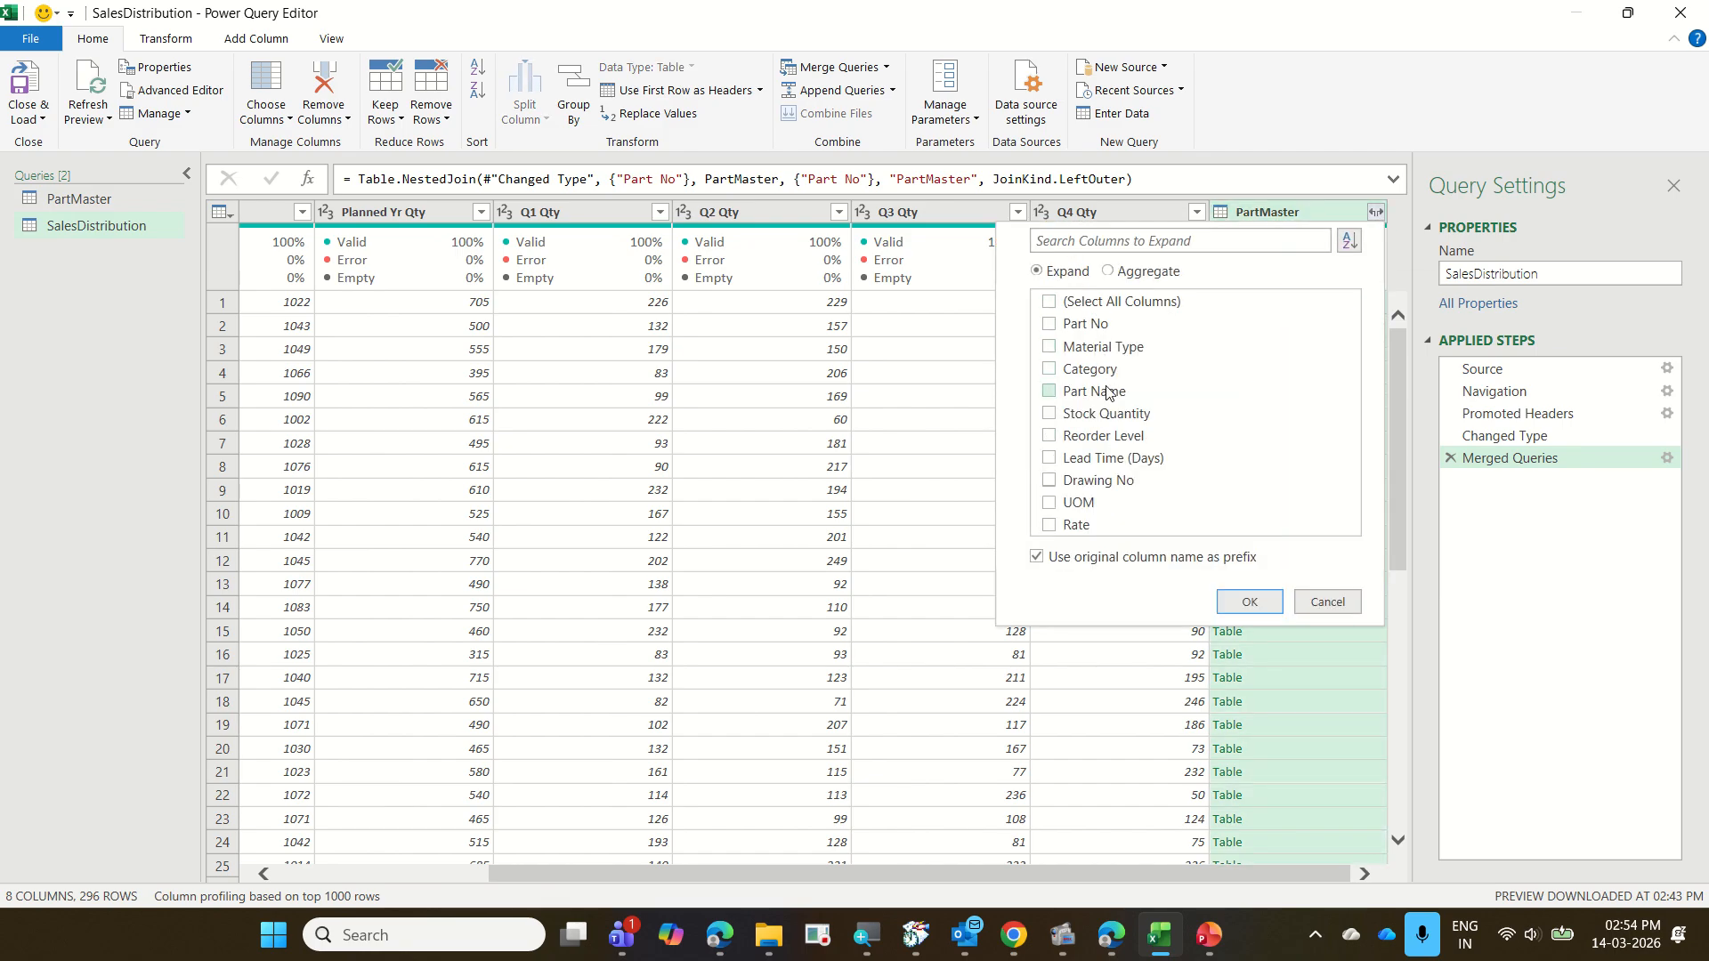
click(1082, 503)
click(1078, 526)
click(1241, 605)
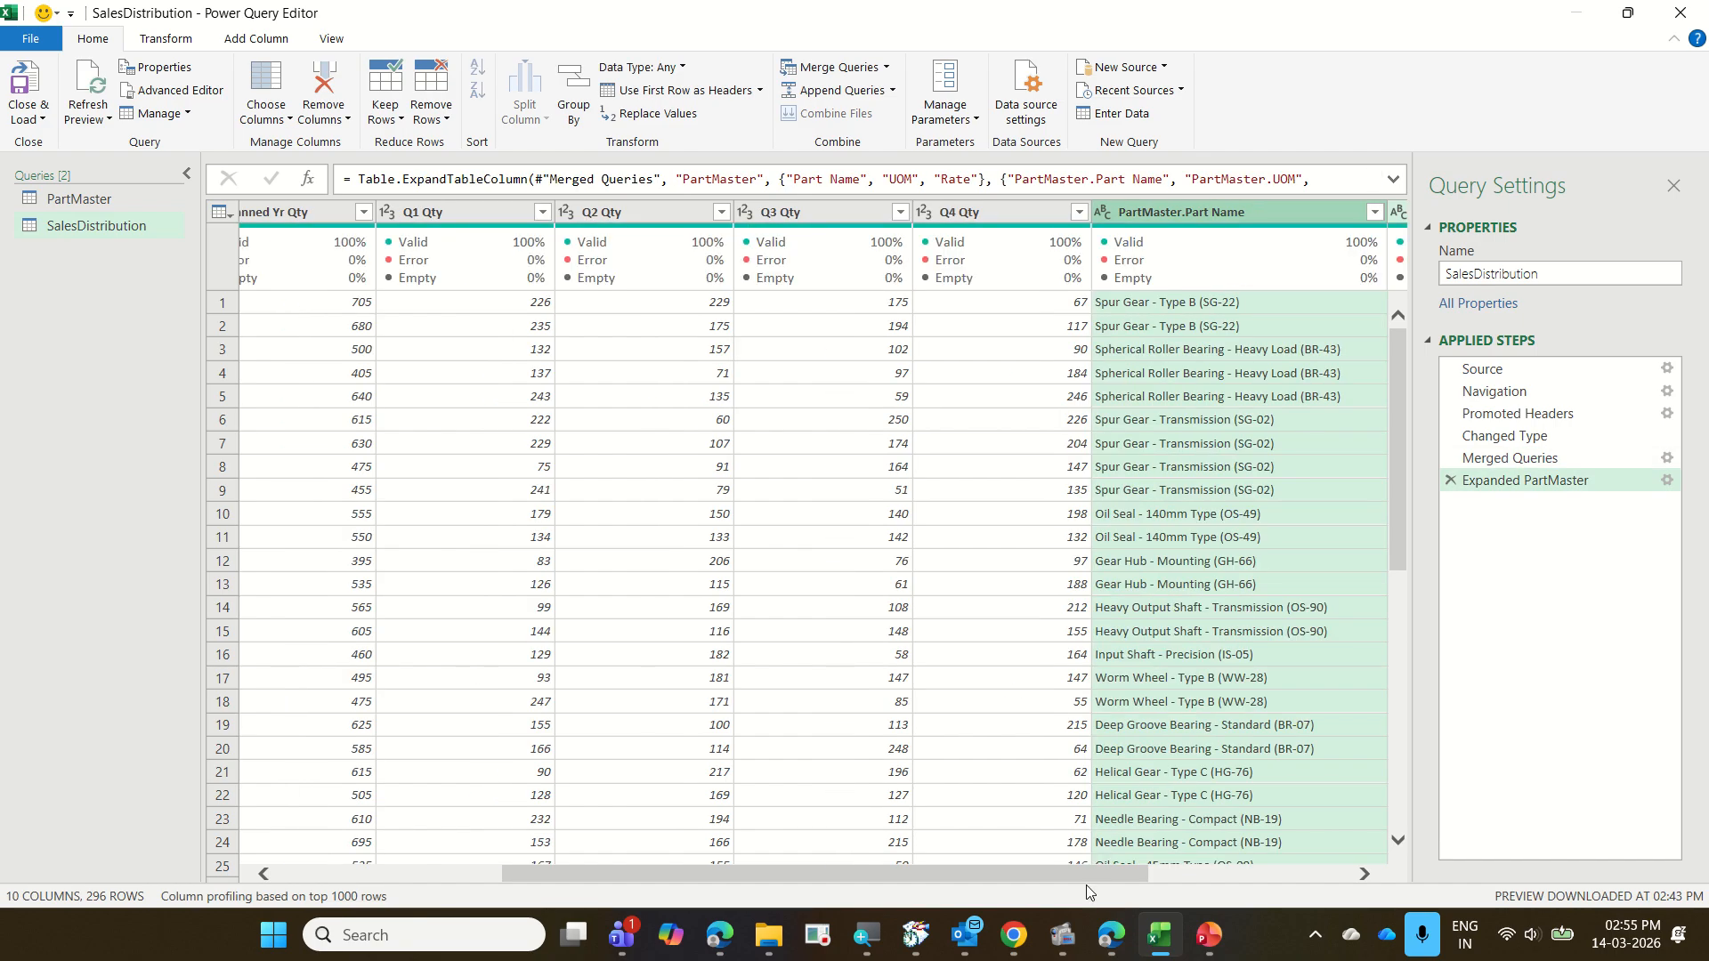
Edit the Expanded PartMaster step to clear the default column name prefix from the three expanded columns
drag(1144, 872, 1291, 868)
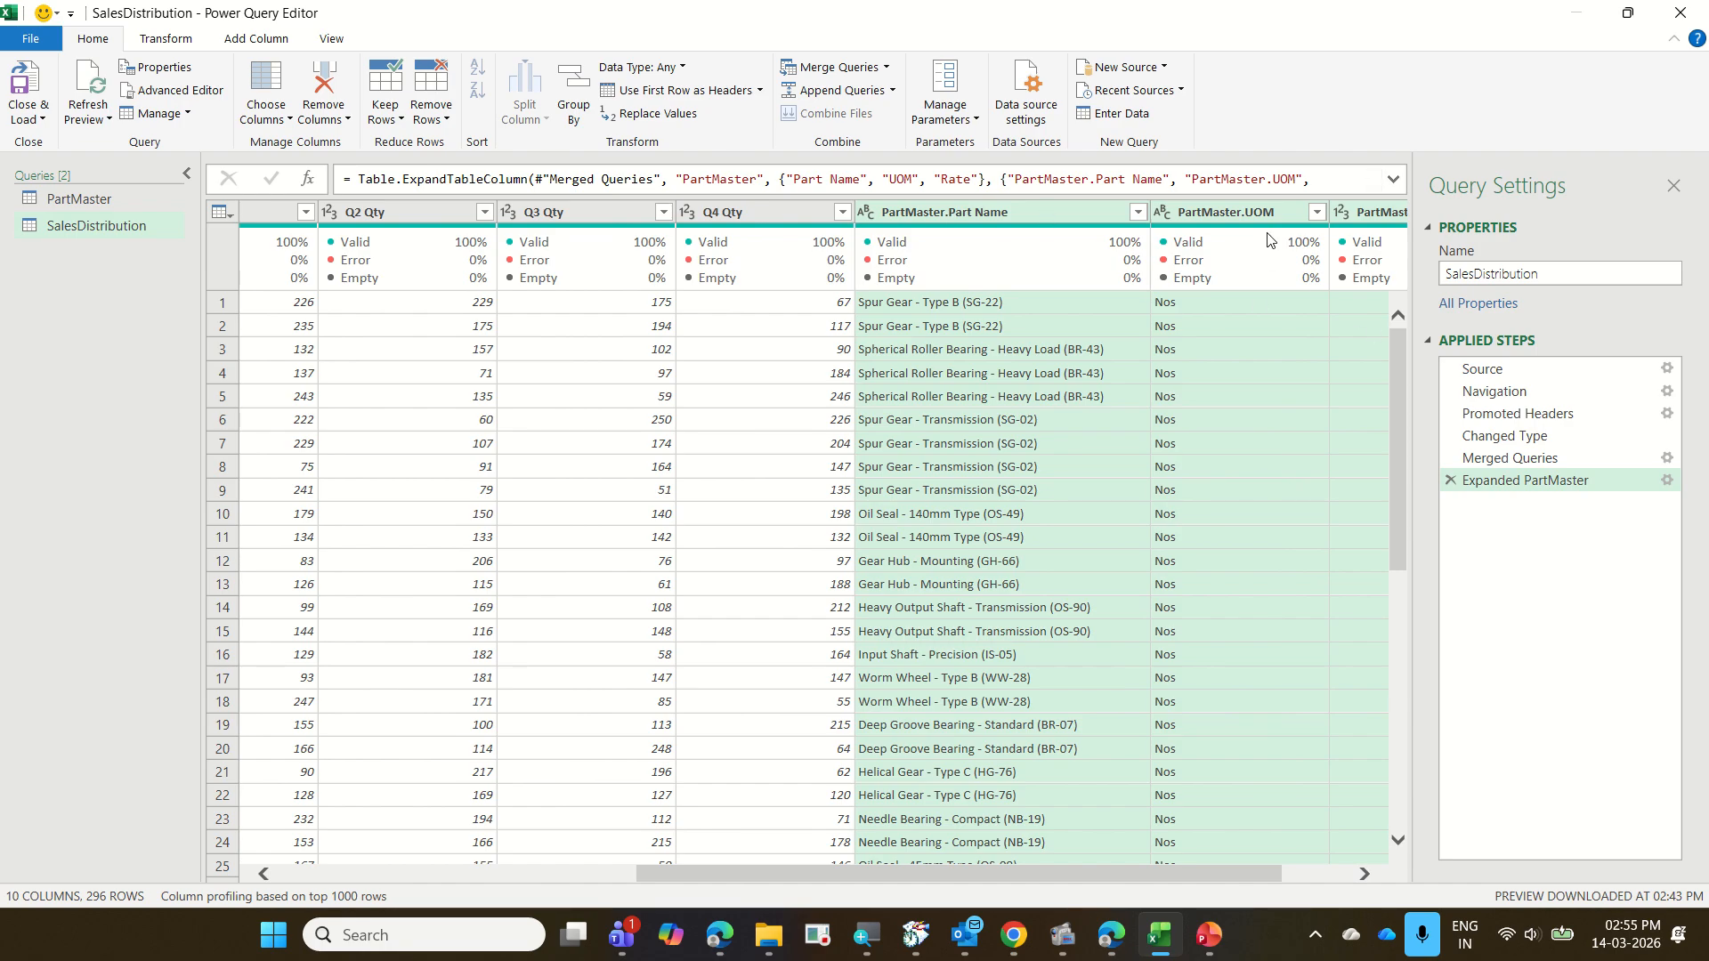
drag(1185, 872, 1292, 856)
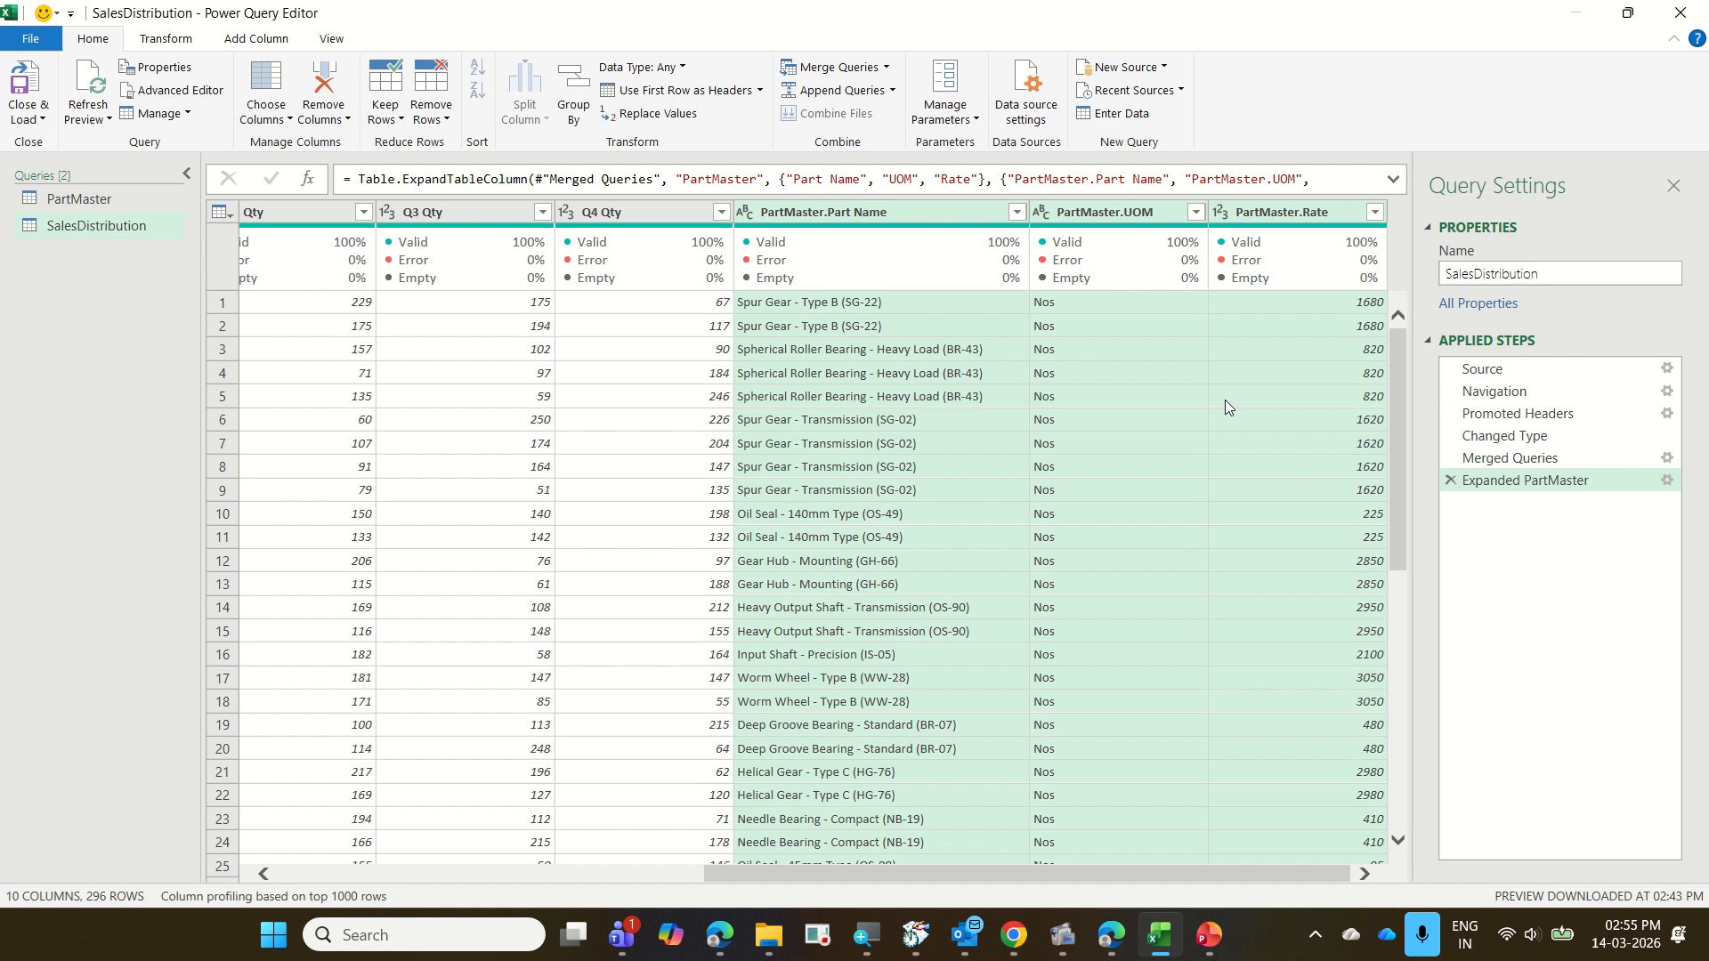
click(1667, 482)
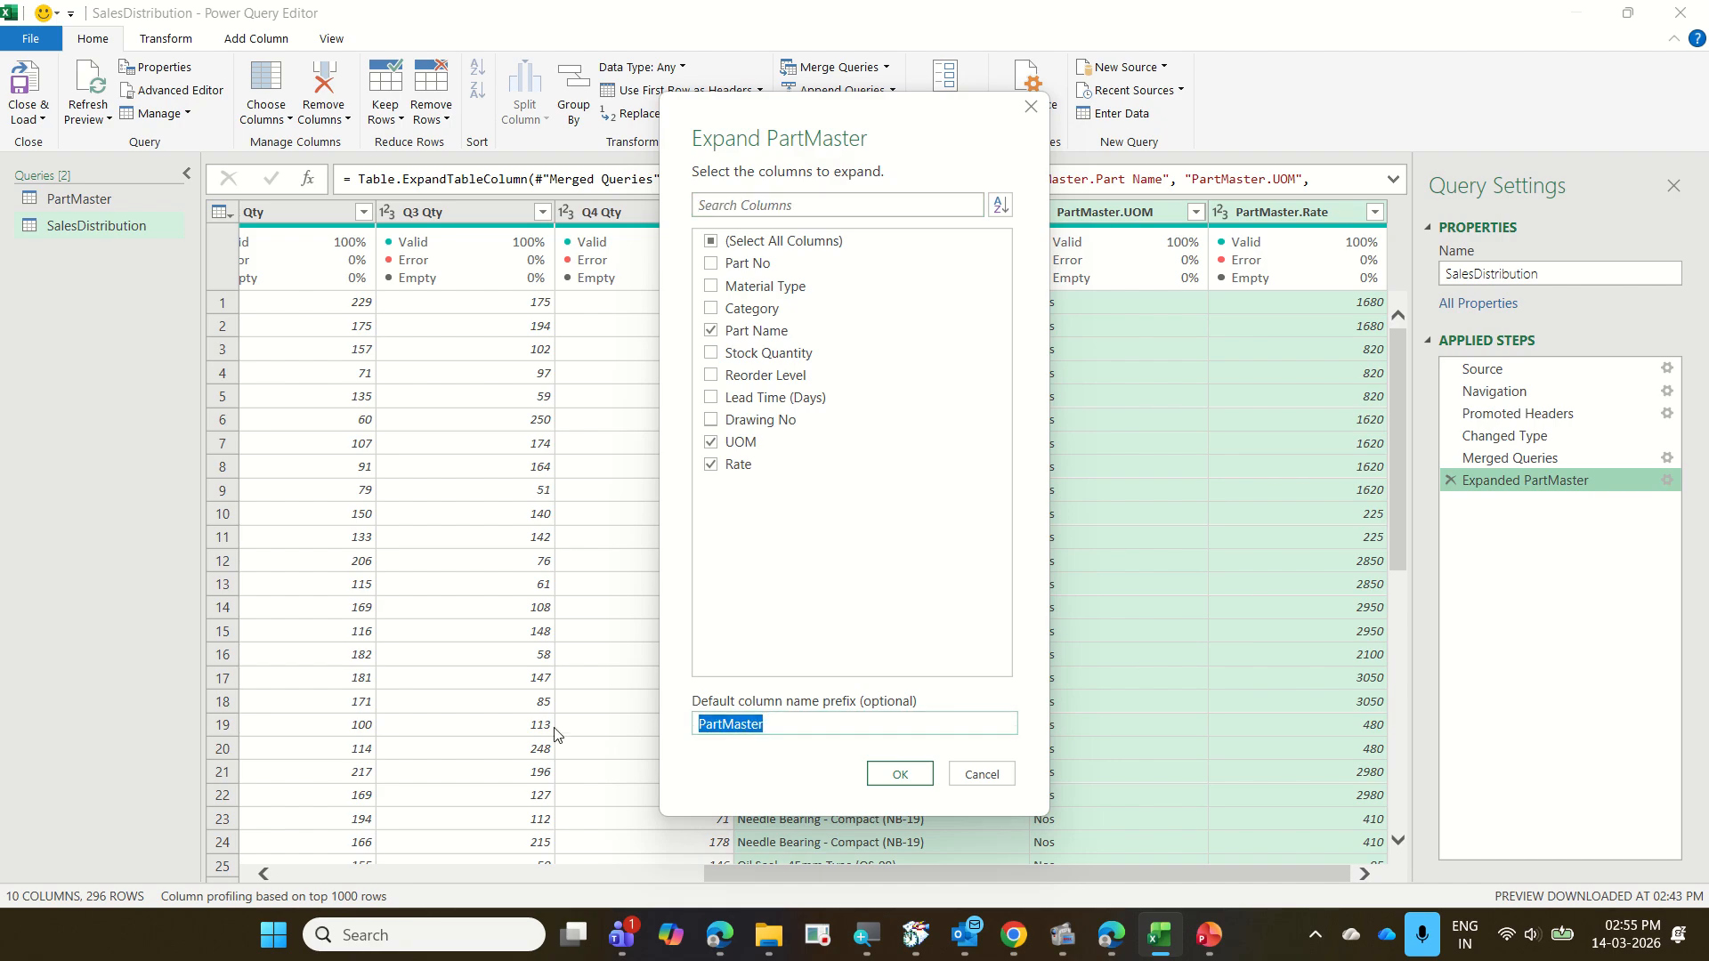
key(BackSpace)
click(898, 774)
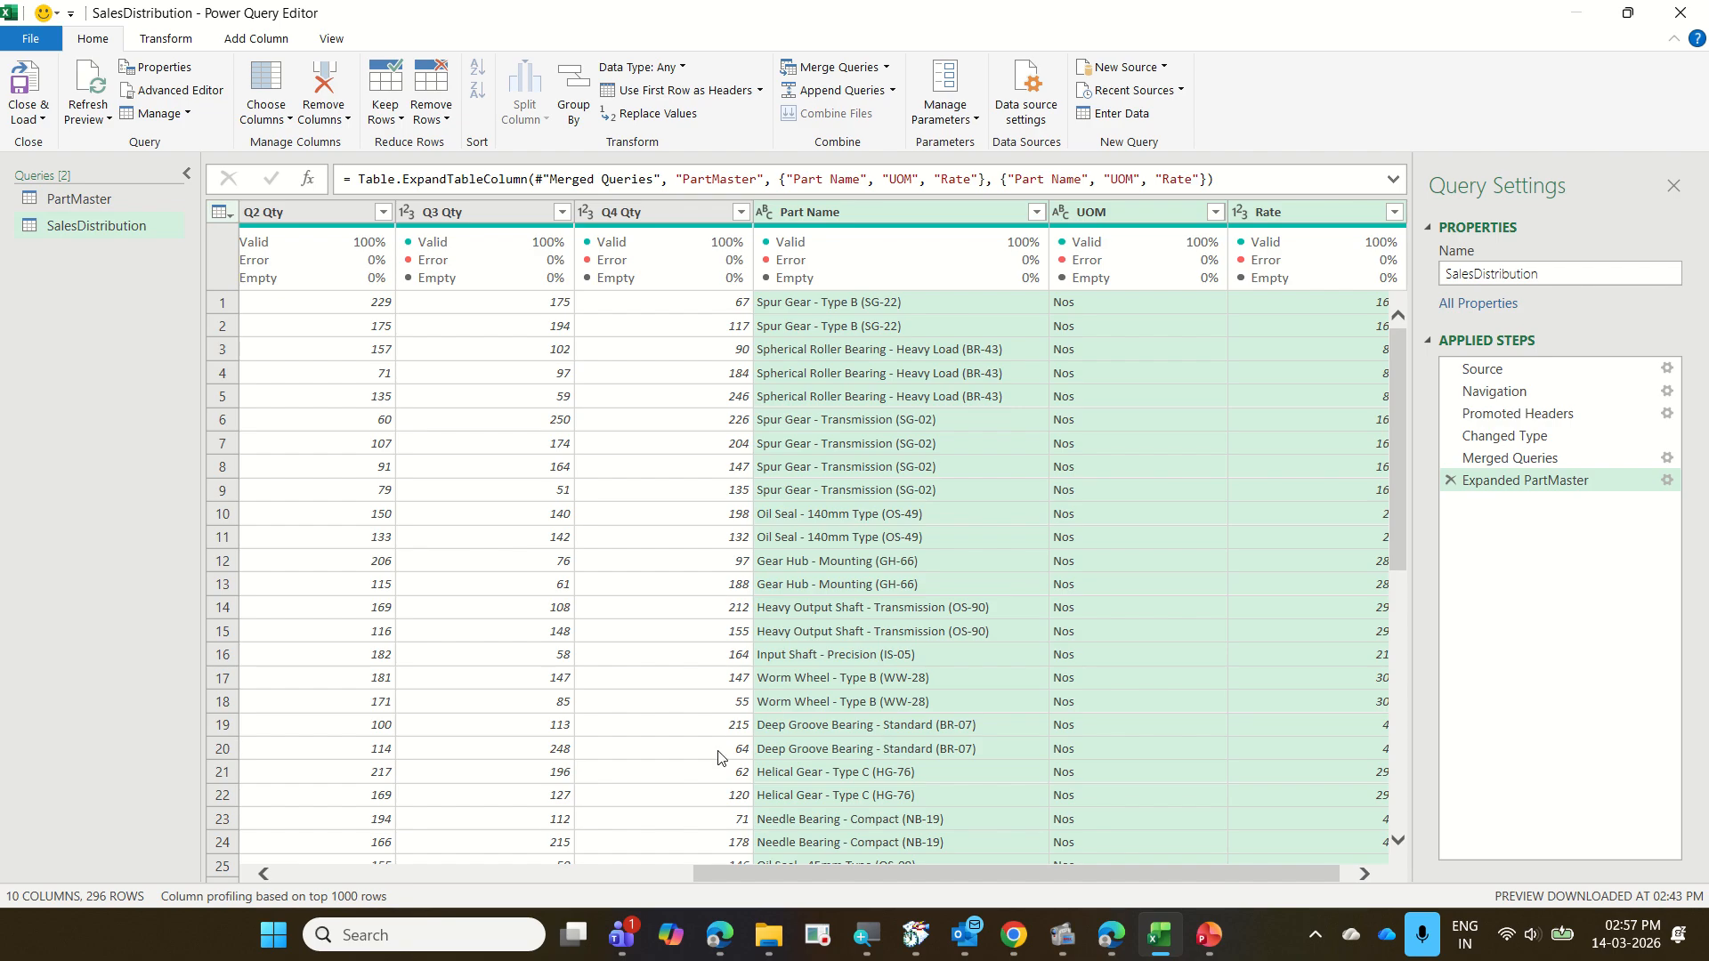
drag(890, 876, 648, 875)
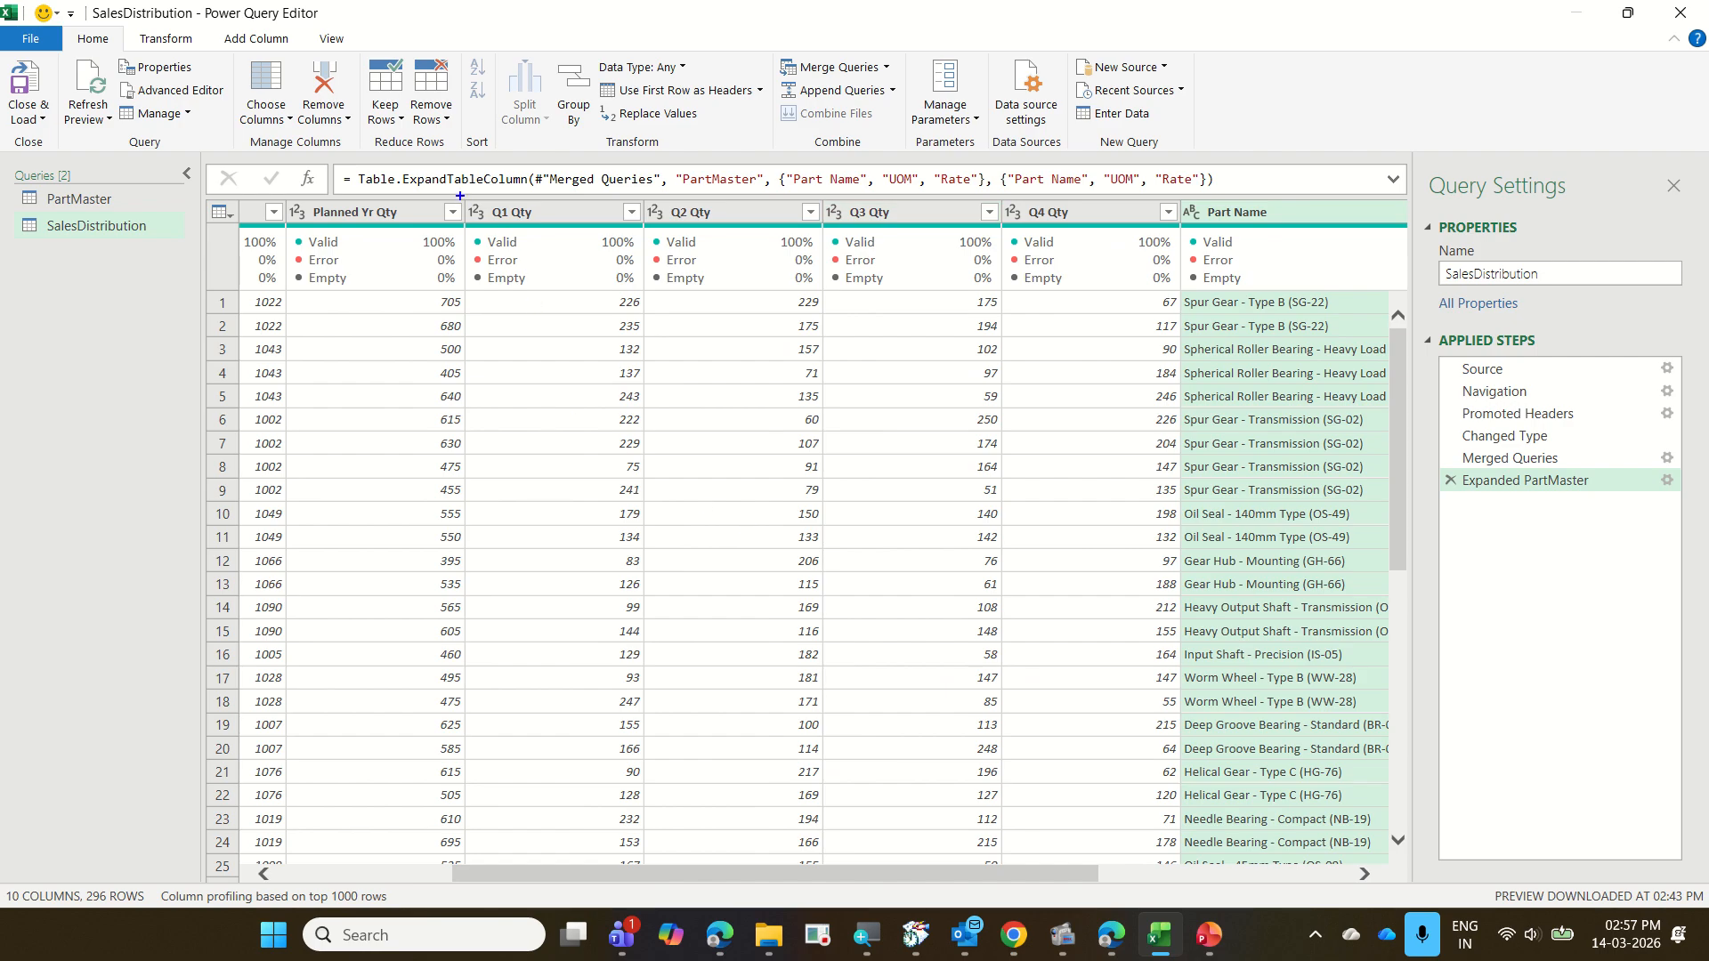
mouse_move(460, 195)
mouse_down()
mouse_move(518, 230)
mouse_move(745, 255)
mouse_move(1082, 255)
mouse_up()
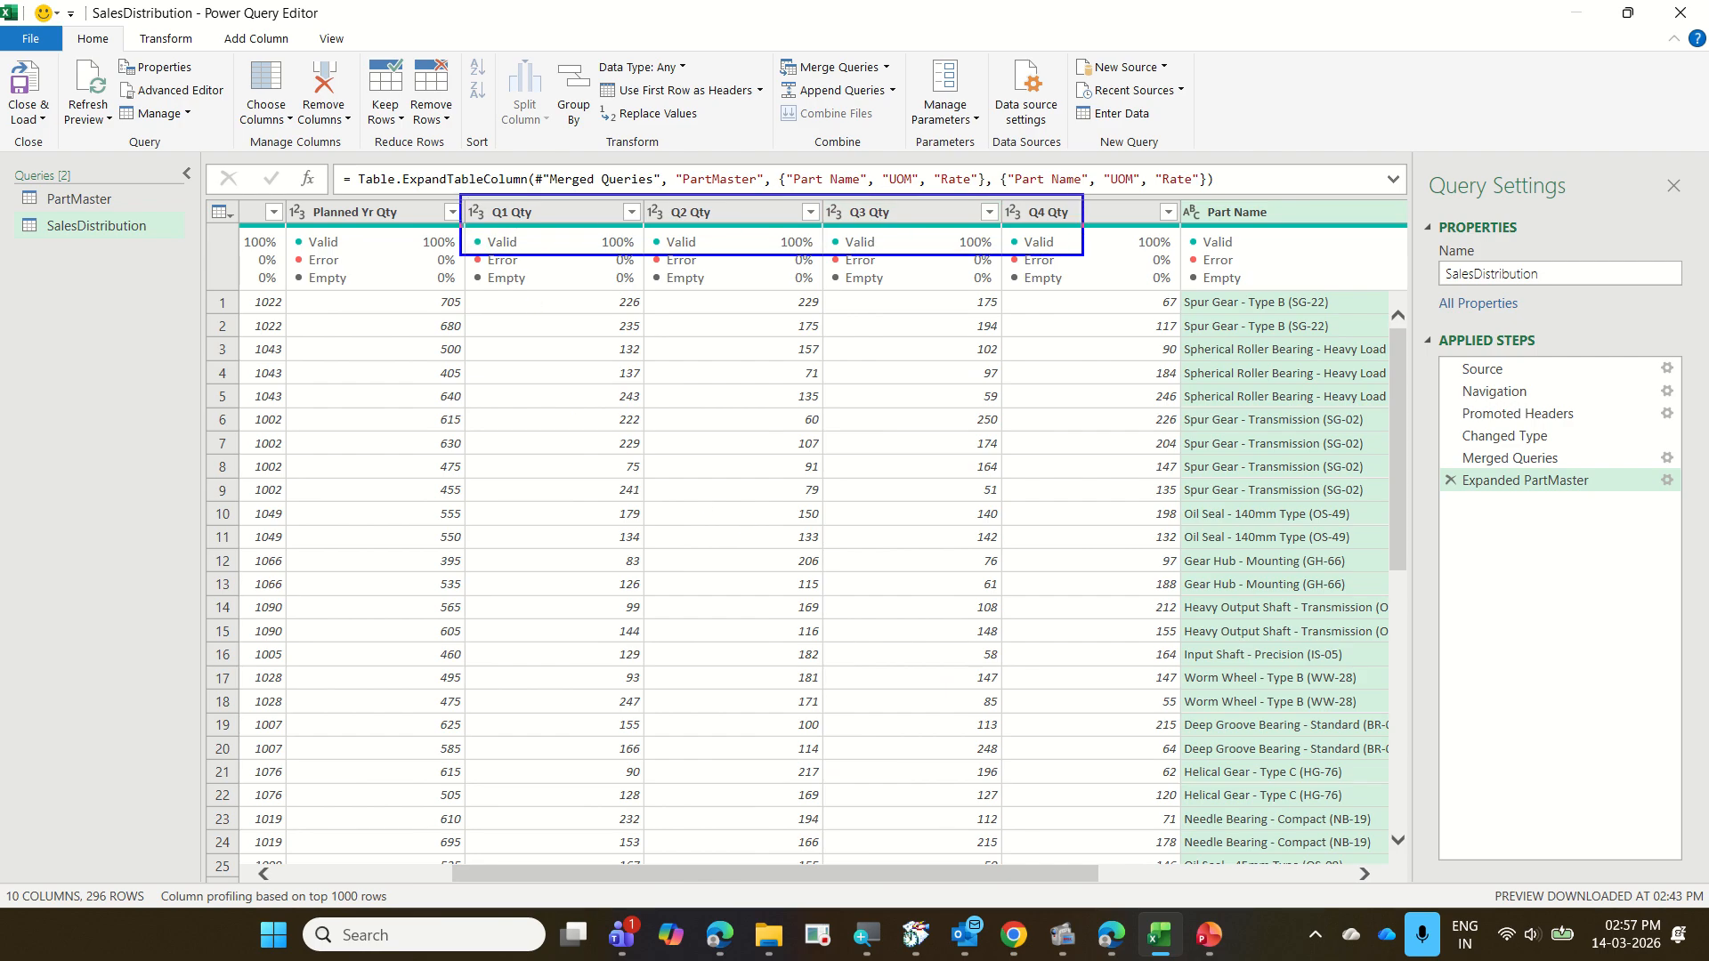
mouse_move(538, 205)
mouse_down()
mouse_move(532, 167)
mouse_move(627, 187)
mouse_move(735, 148)
mouse_move(819, 202)
mouse_move(984, 160)
mouse_move(1017, 203)
mouse_up()
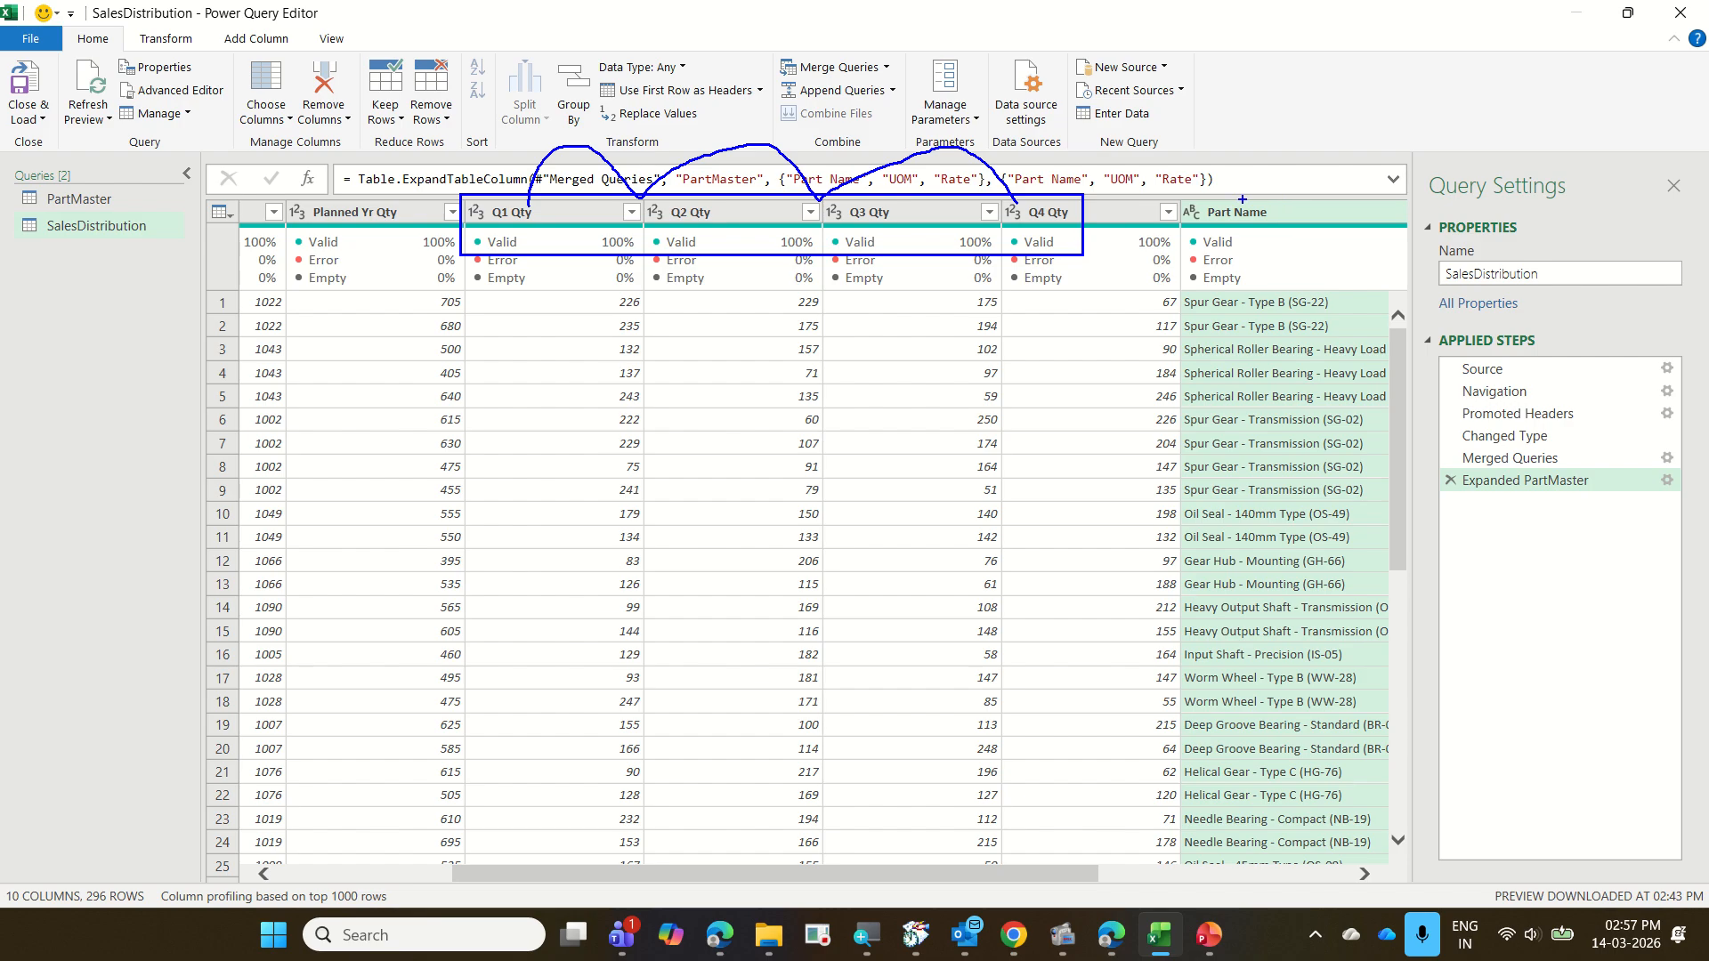
mouse_move(1242, 199)
mouse_down()
mouse_move(1393, 202)
mouse_move(1616, 950)
mouse_move(1393, 341)
mouse_up()
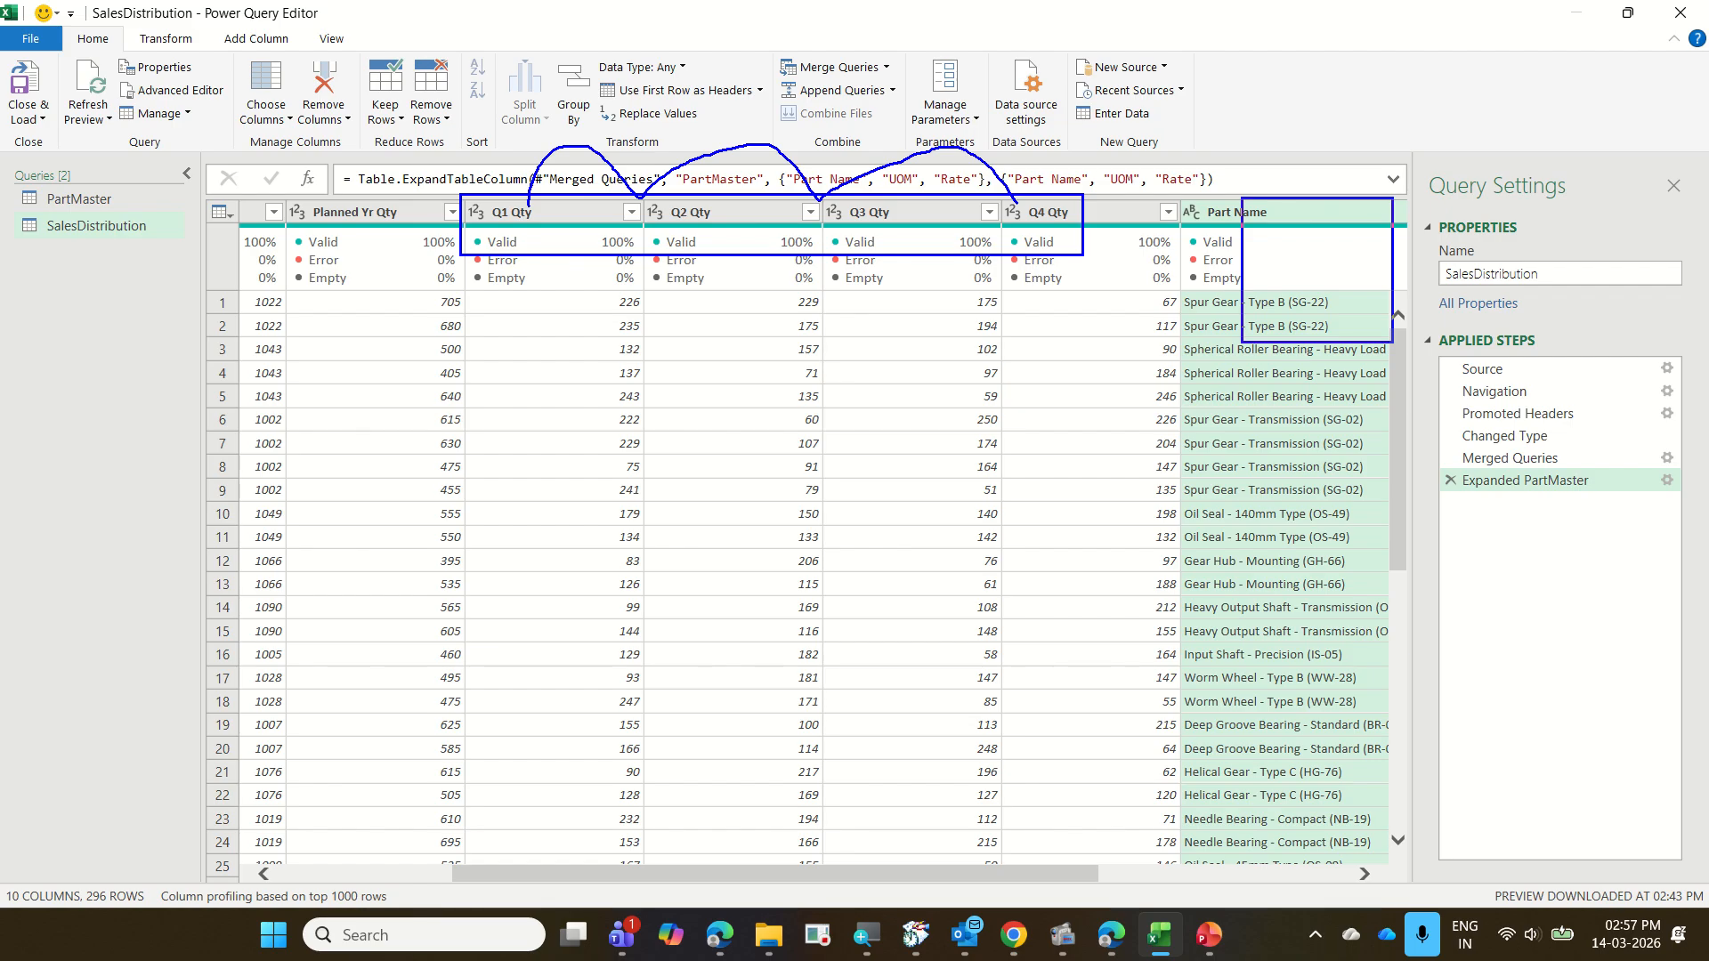
key(Escape)
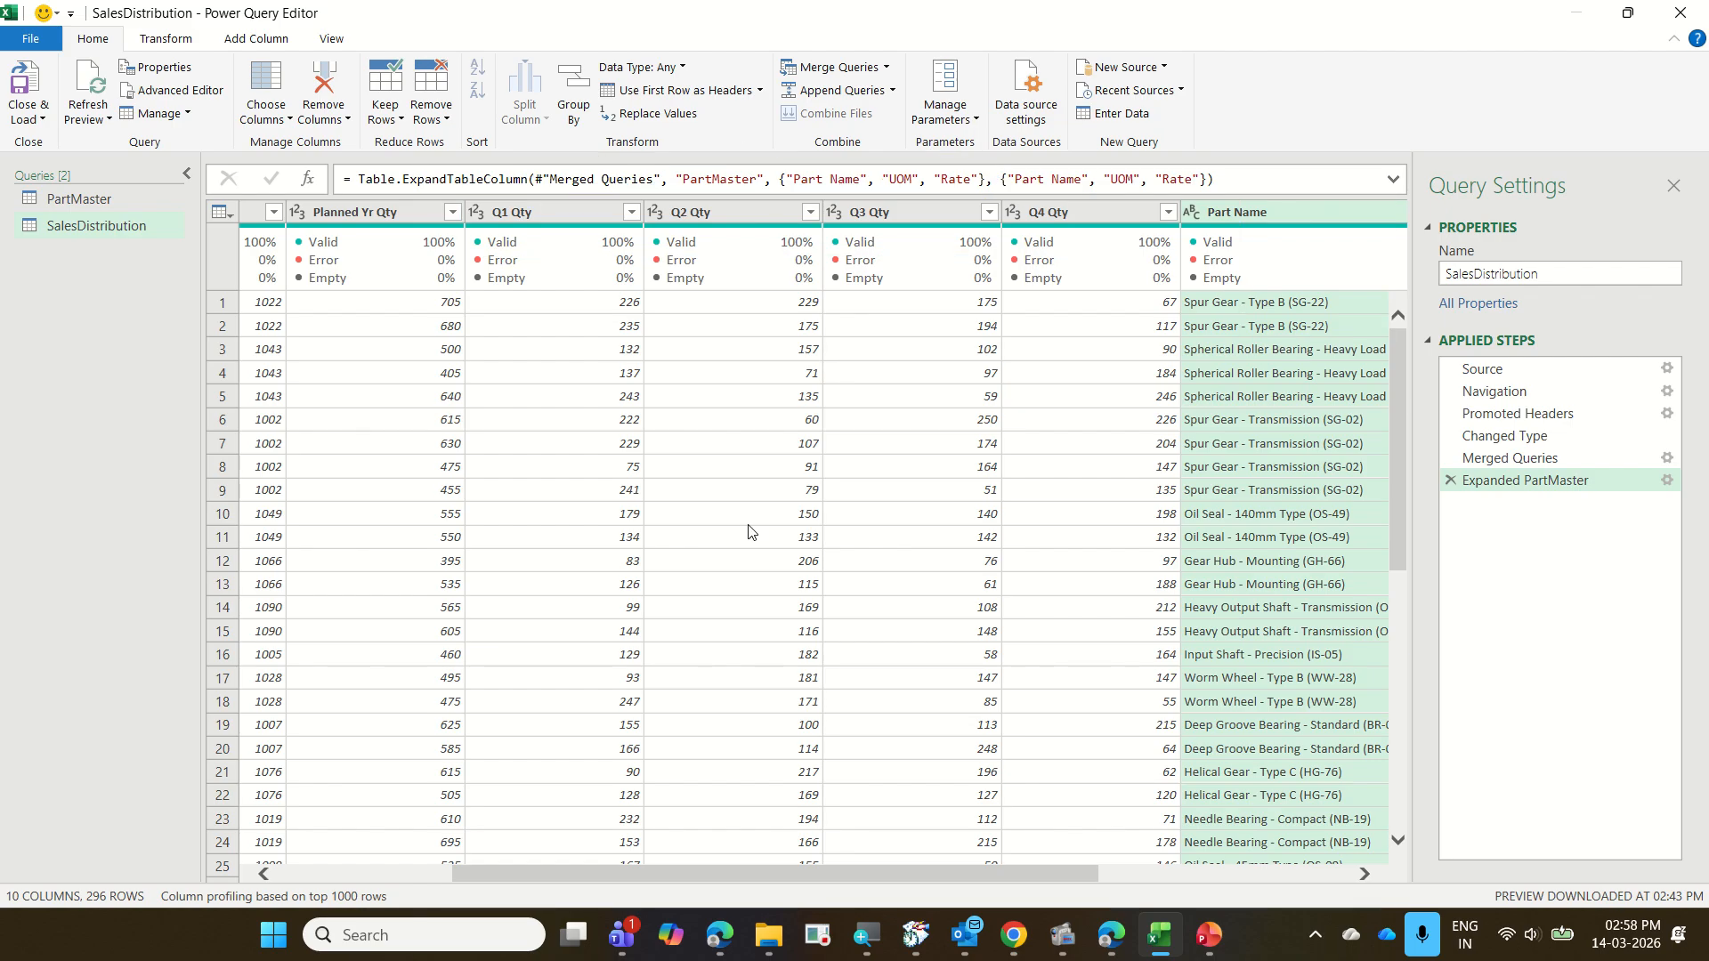
Select the Q1 Qty, Q2 Qty, Q3 Qty and Q4 Qty columns together
click(509, 216)
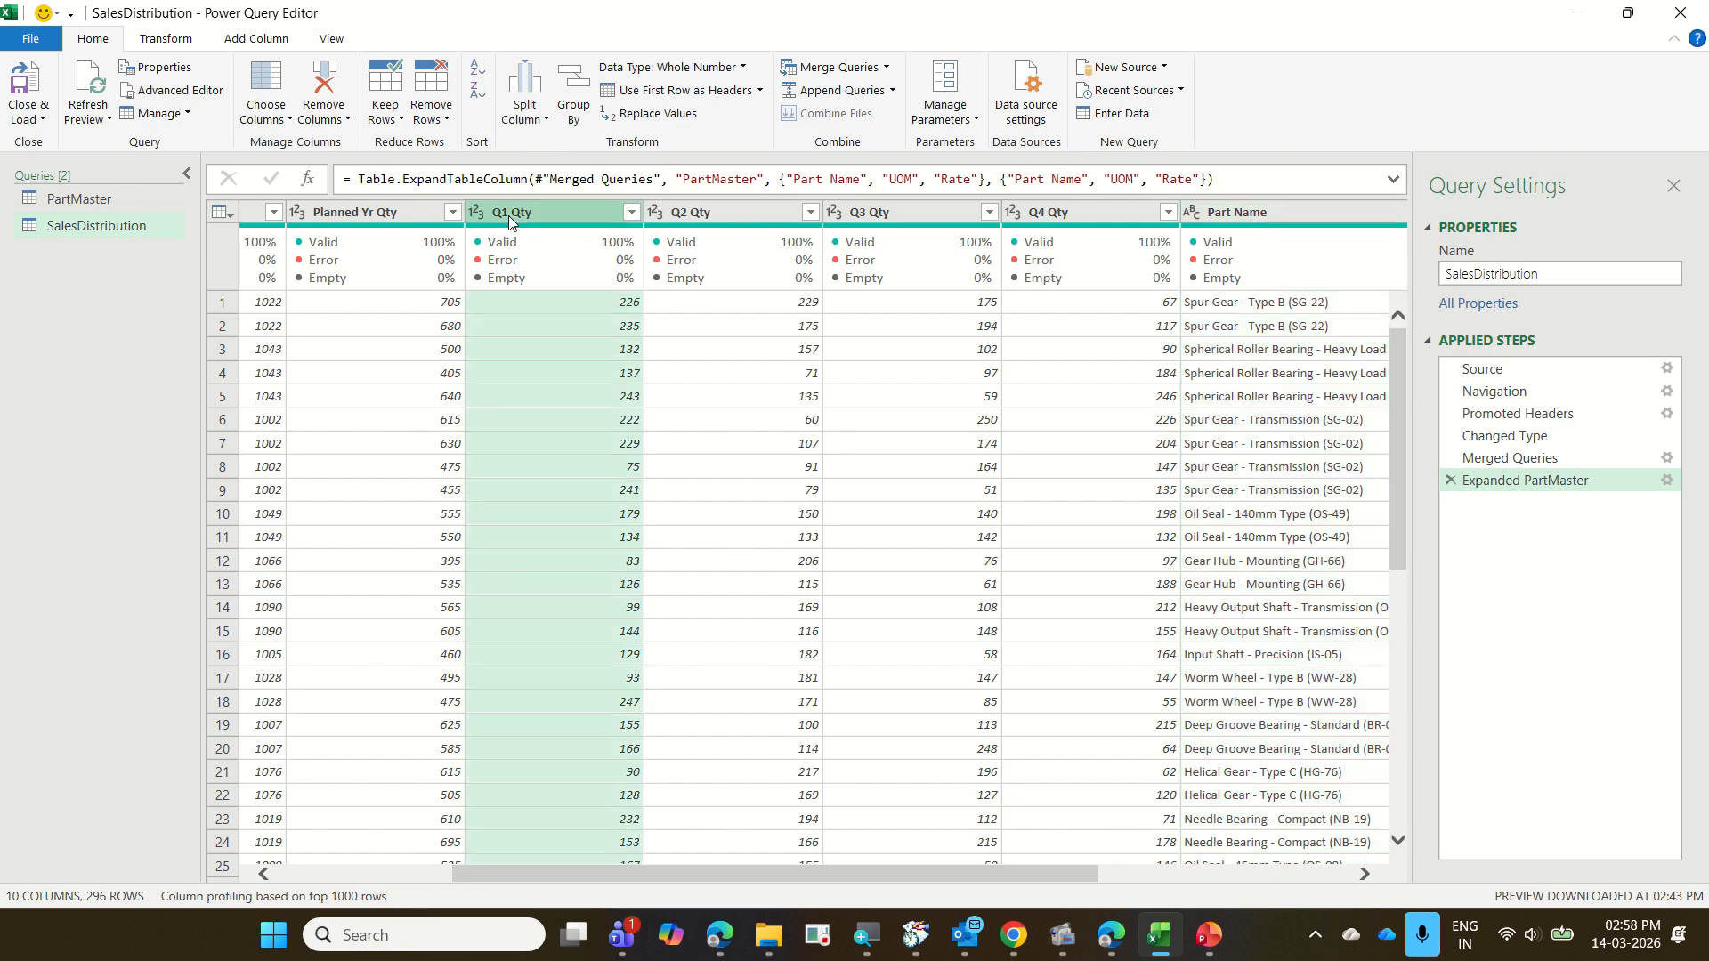
ctrl+click(694, 213)
ctrl+click(859, 211)
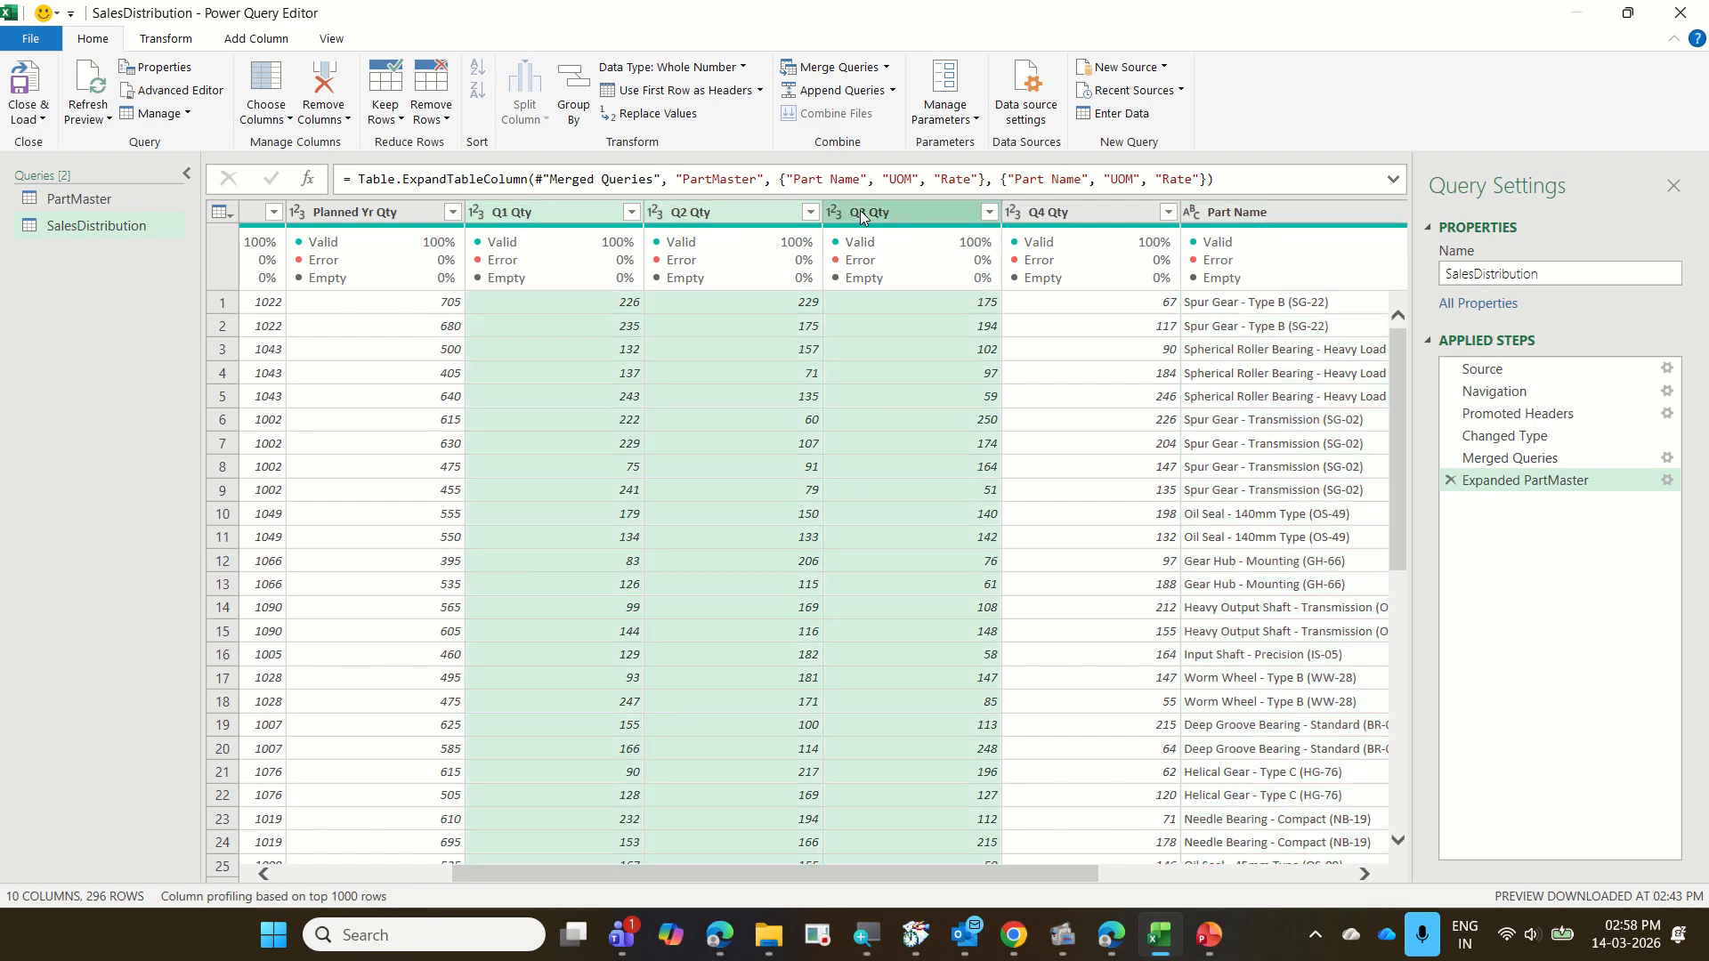
ctrl+click(1059, 216)
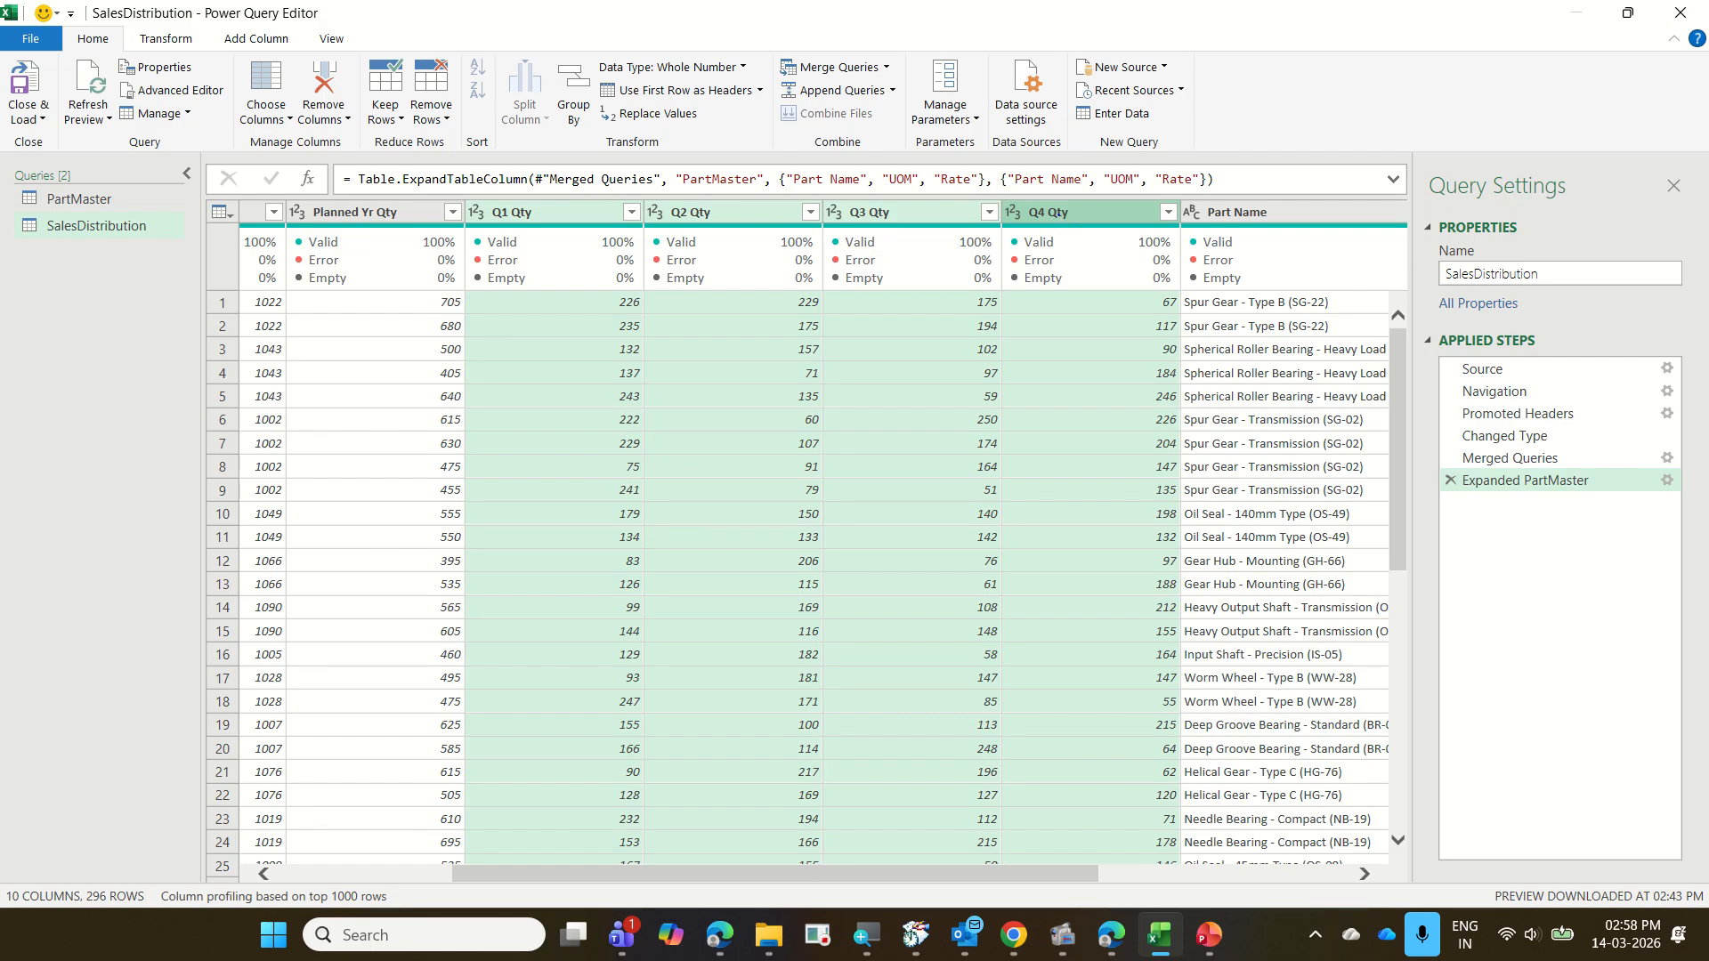
mouse_move(1059, 215)
mouse_down()
mouse_move(1001, 184)
mouse_move(277, 187)
mouse_move(160, 218)
mouse_up()
drag(172, 228, 178, 257)
drag(133, 28, 294, 64)
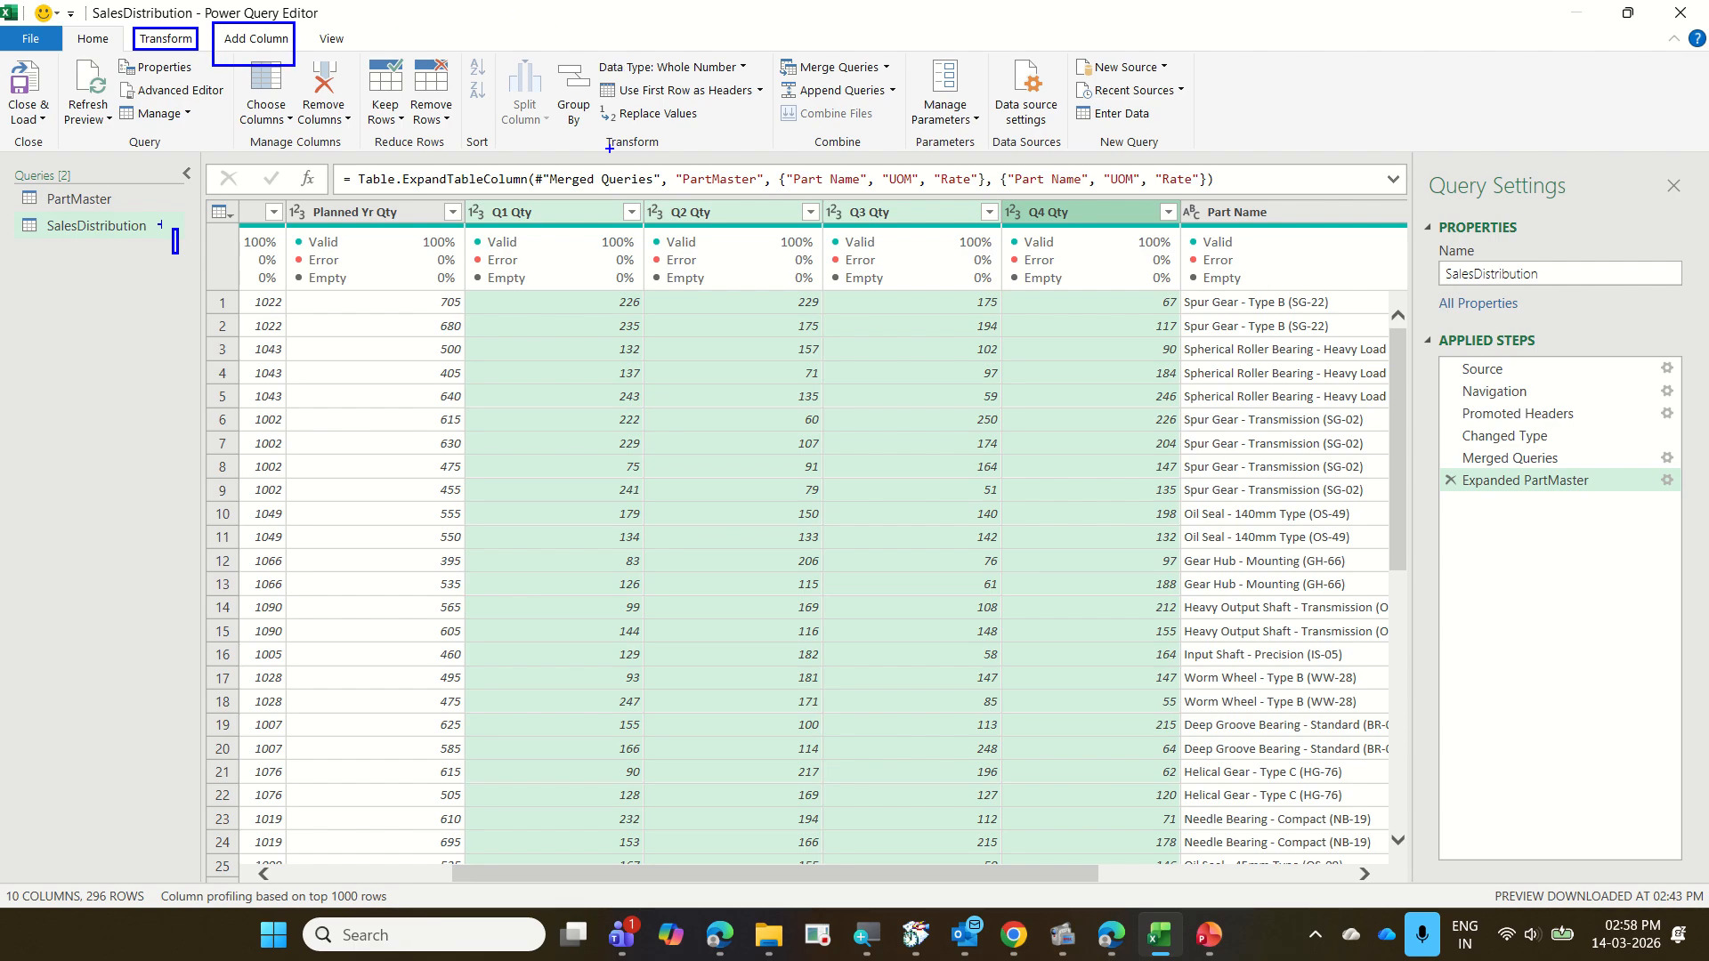
mouse_move(560, 215)
mouse_down()
mouse_move(676, 141)
mouse_move(774, 151)
mouse_move(888, 204)
mouse_move(1012, 185)
mouse_up()
drag(1443, 204, 1591, 737)
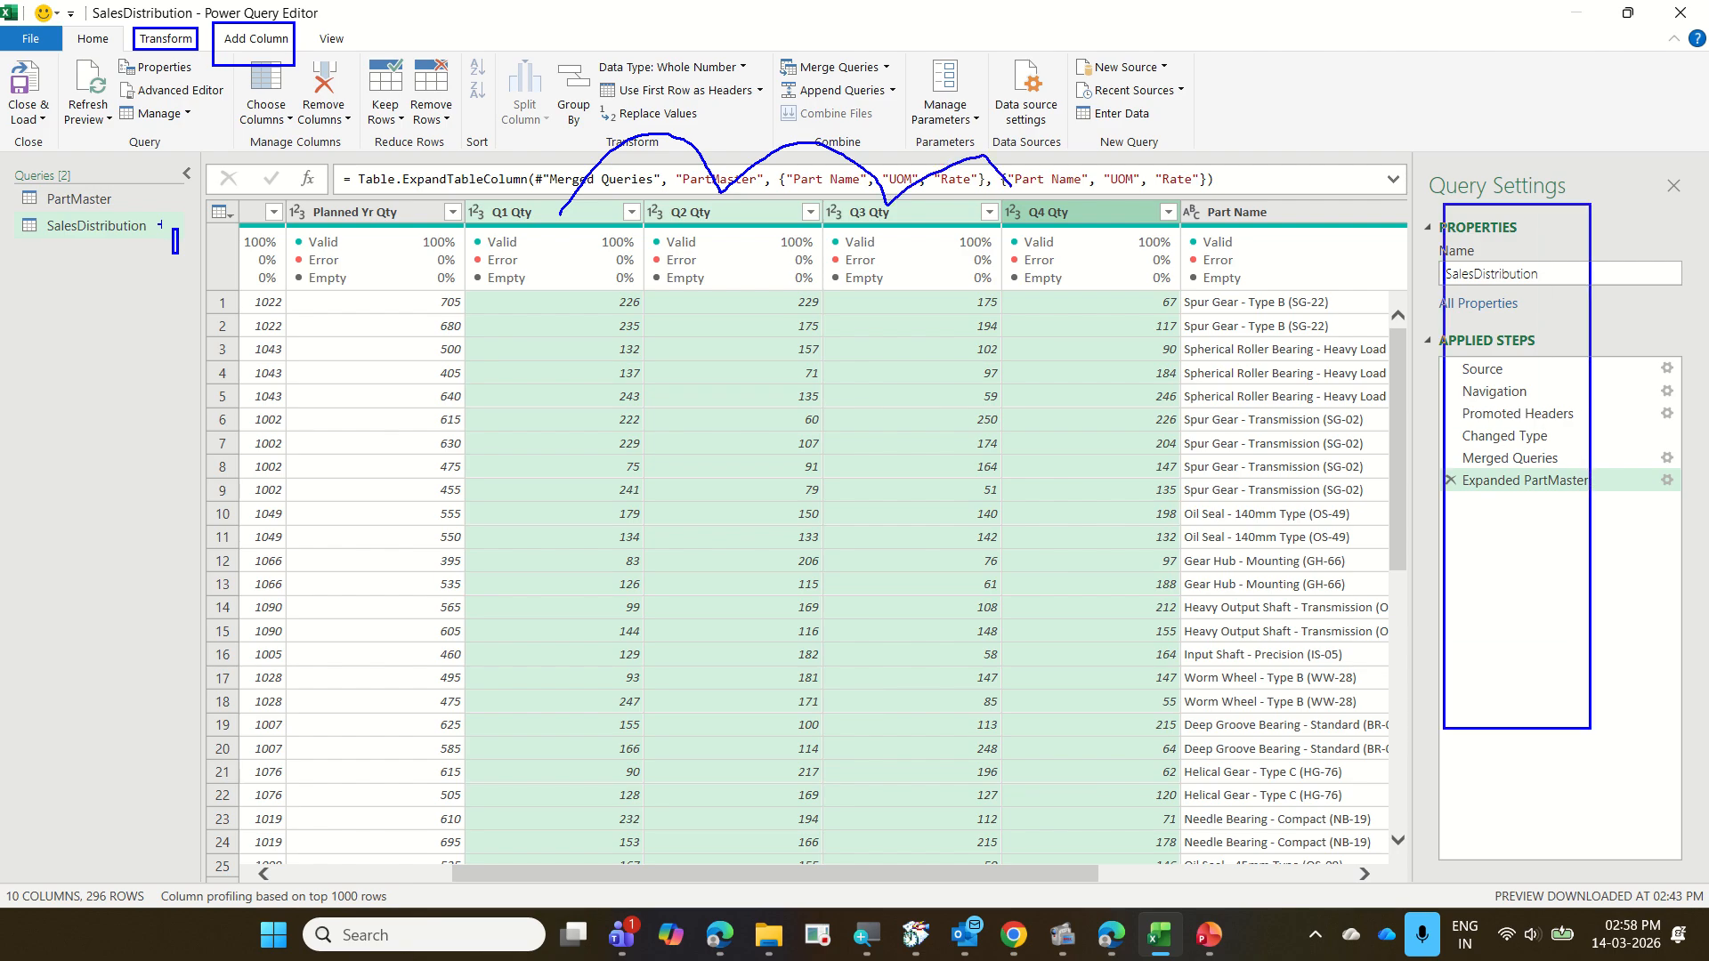
mouse_move(202, 40)
mouse_down()
mouse_move(267, 13)
mouse_move(219, 71)
mouse_up()
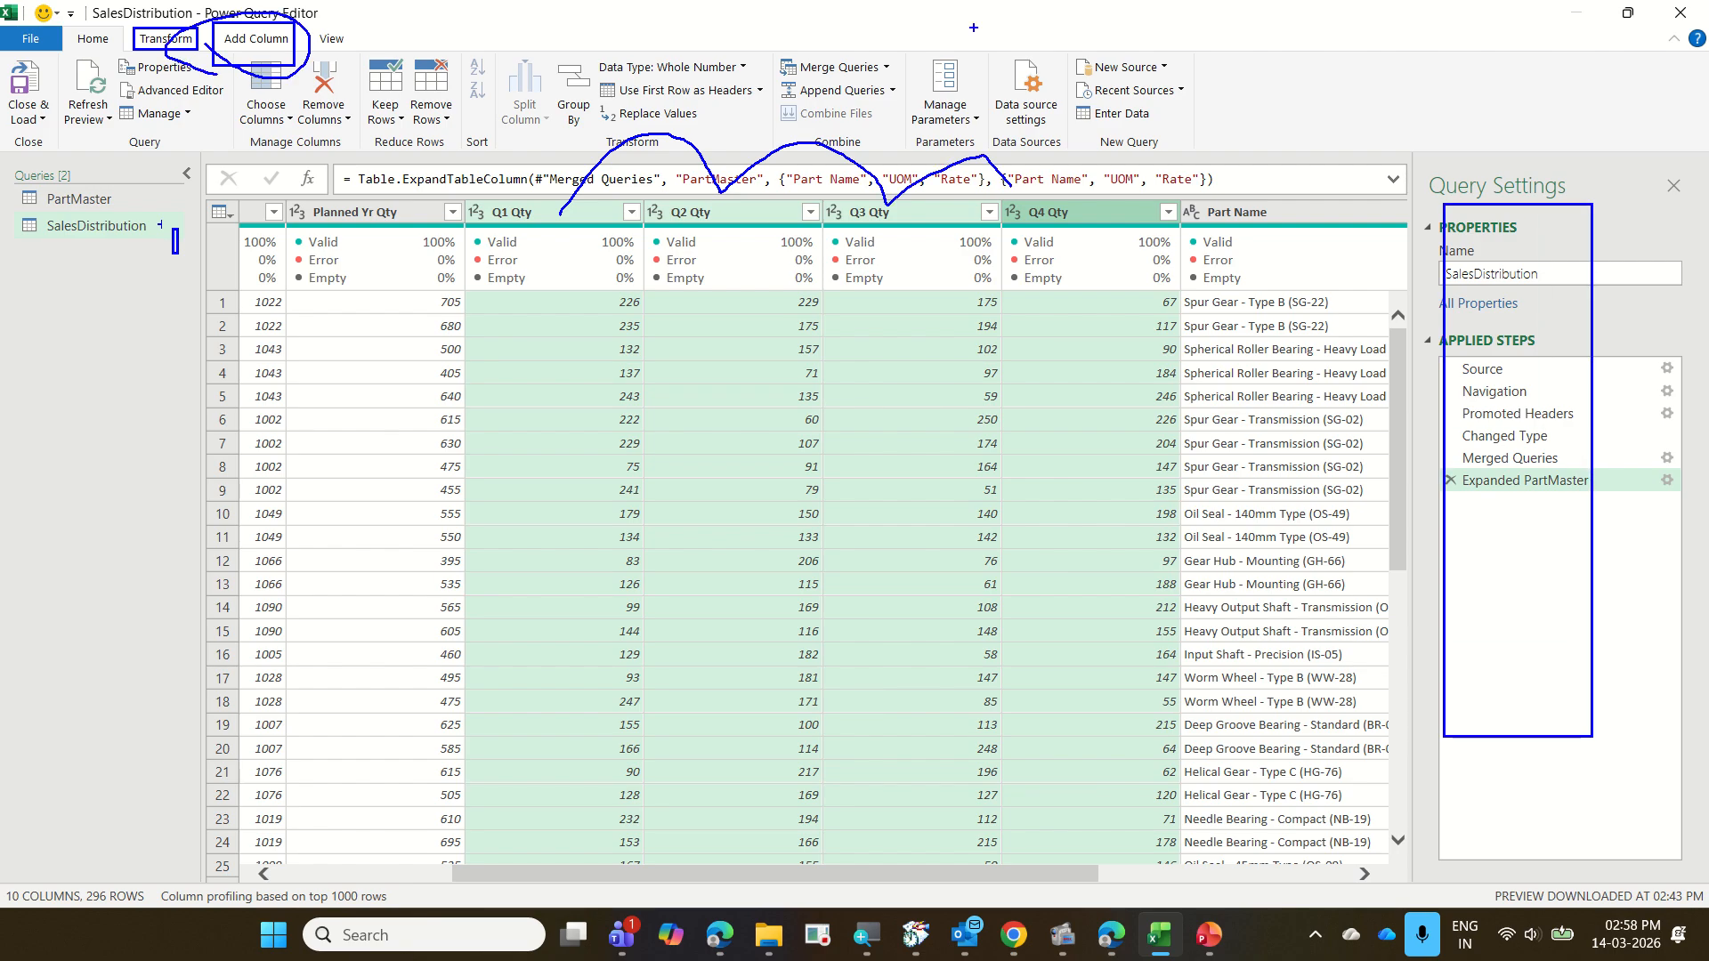
key(Escape)
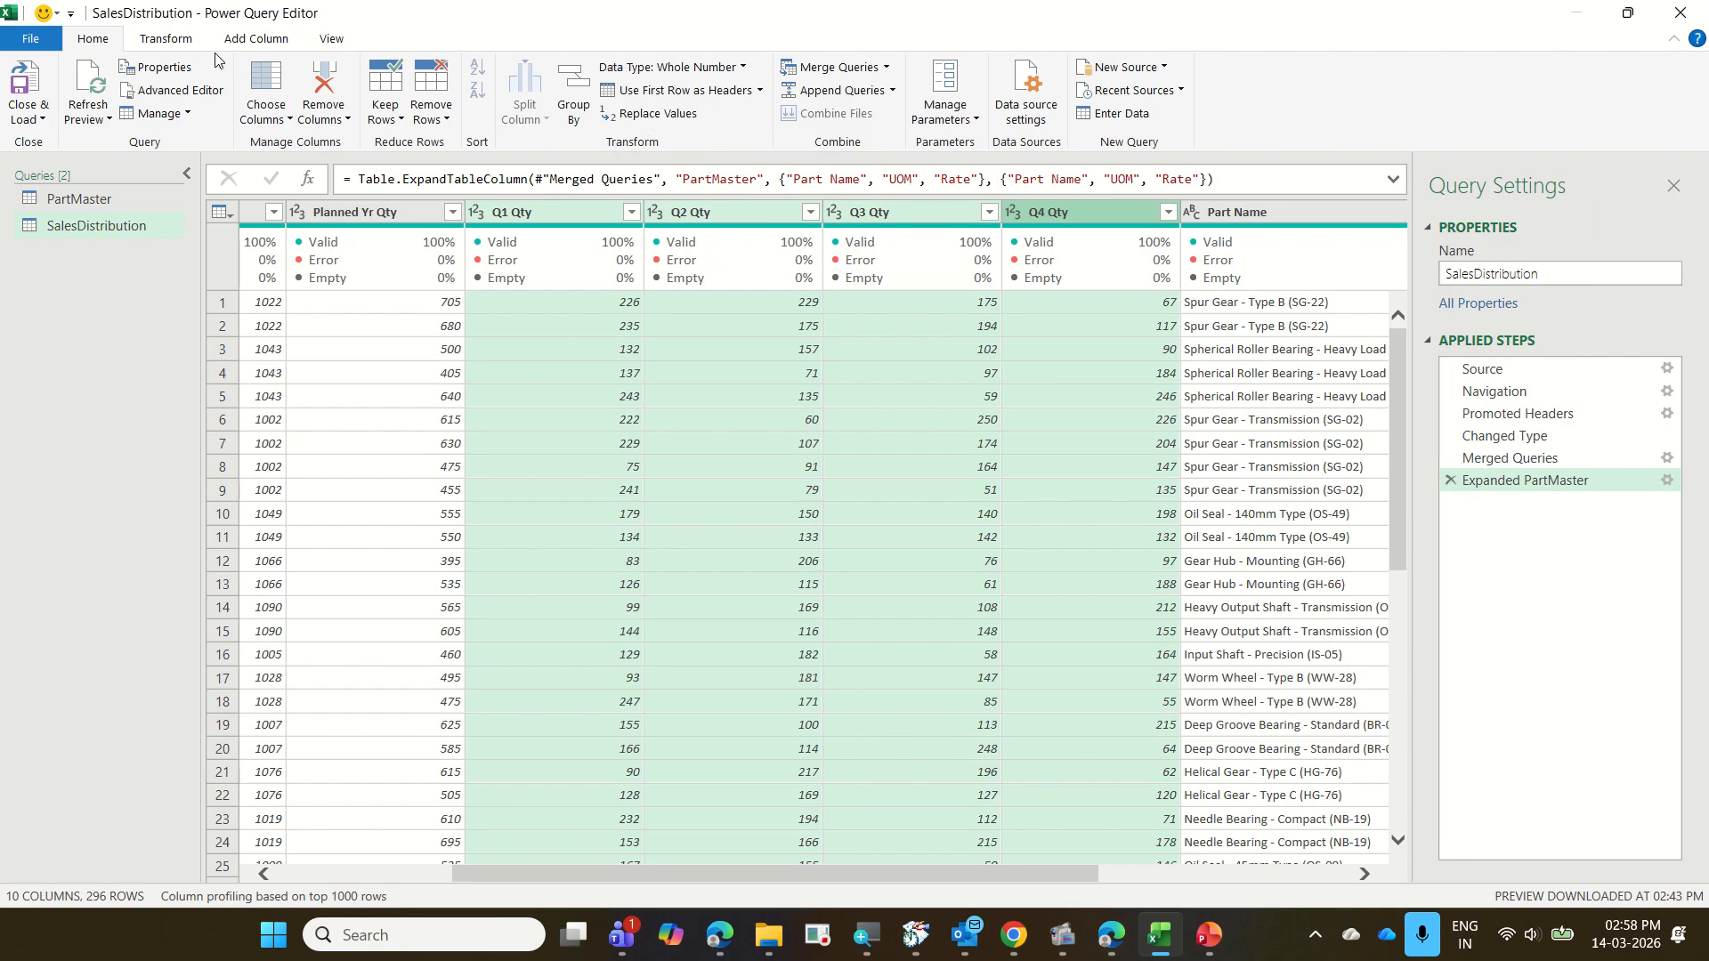
Add a new column that sums the selected Q1 Qty, Q2 Qty, Q3 Qty and Q4 Qty columns using the Standard Add operation
click(255, 40)
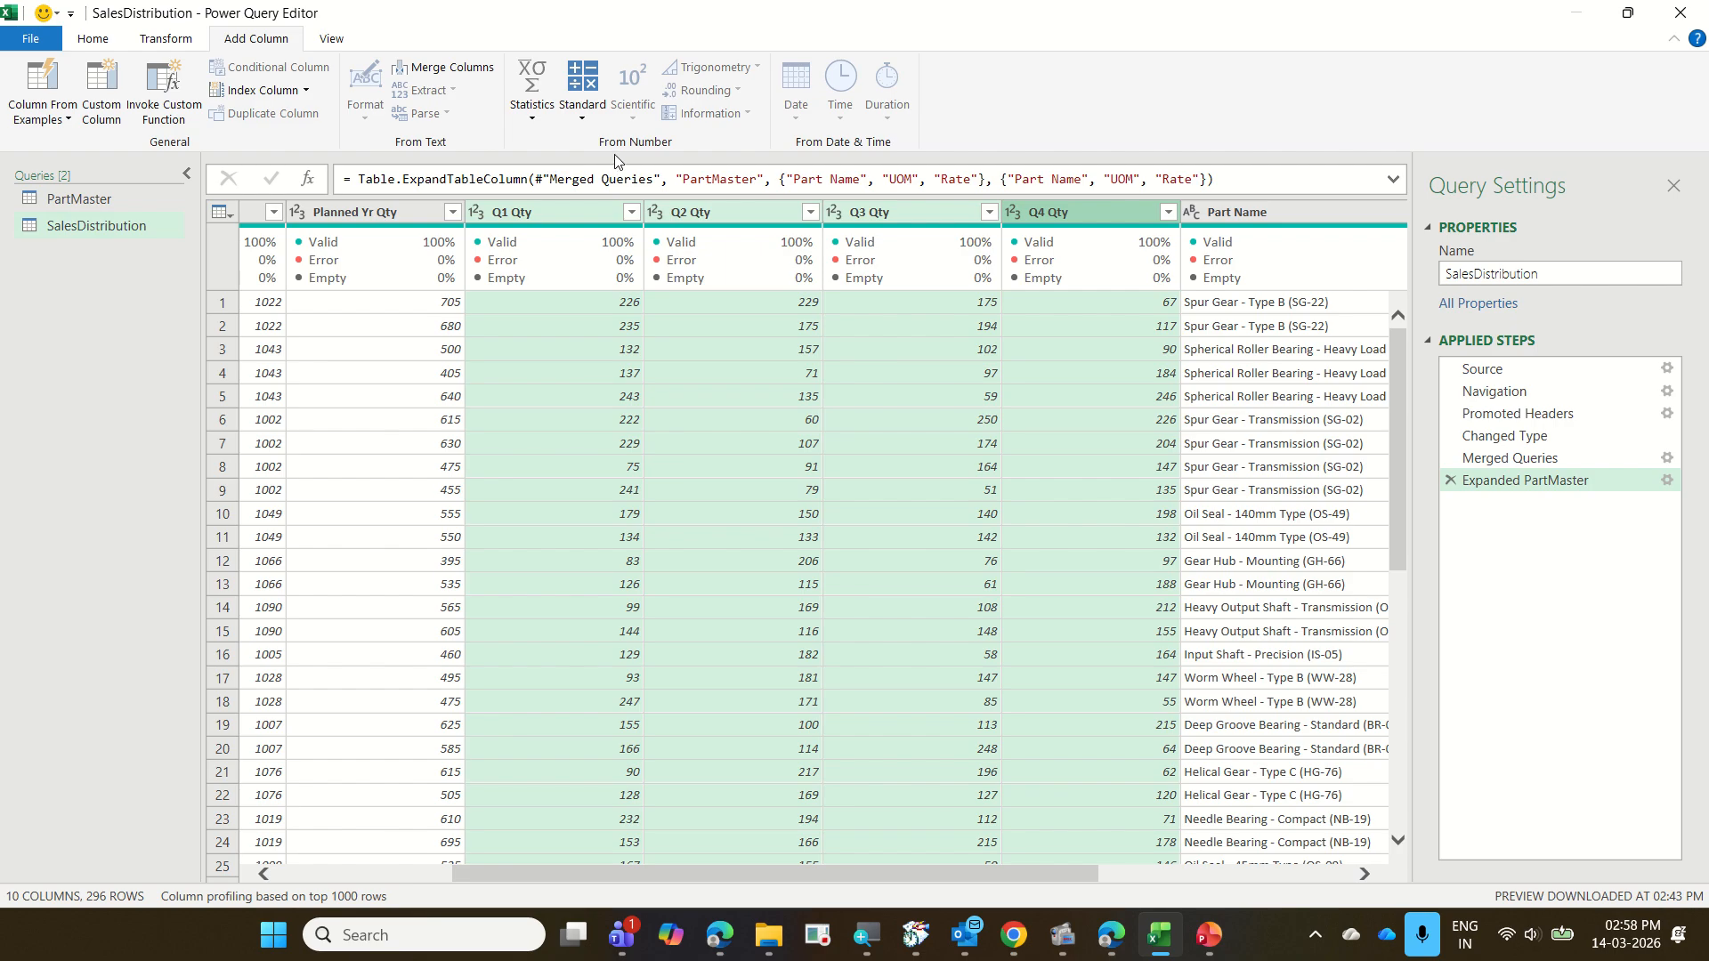
click(531, 131)
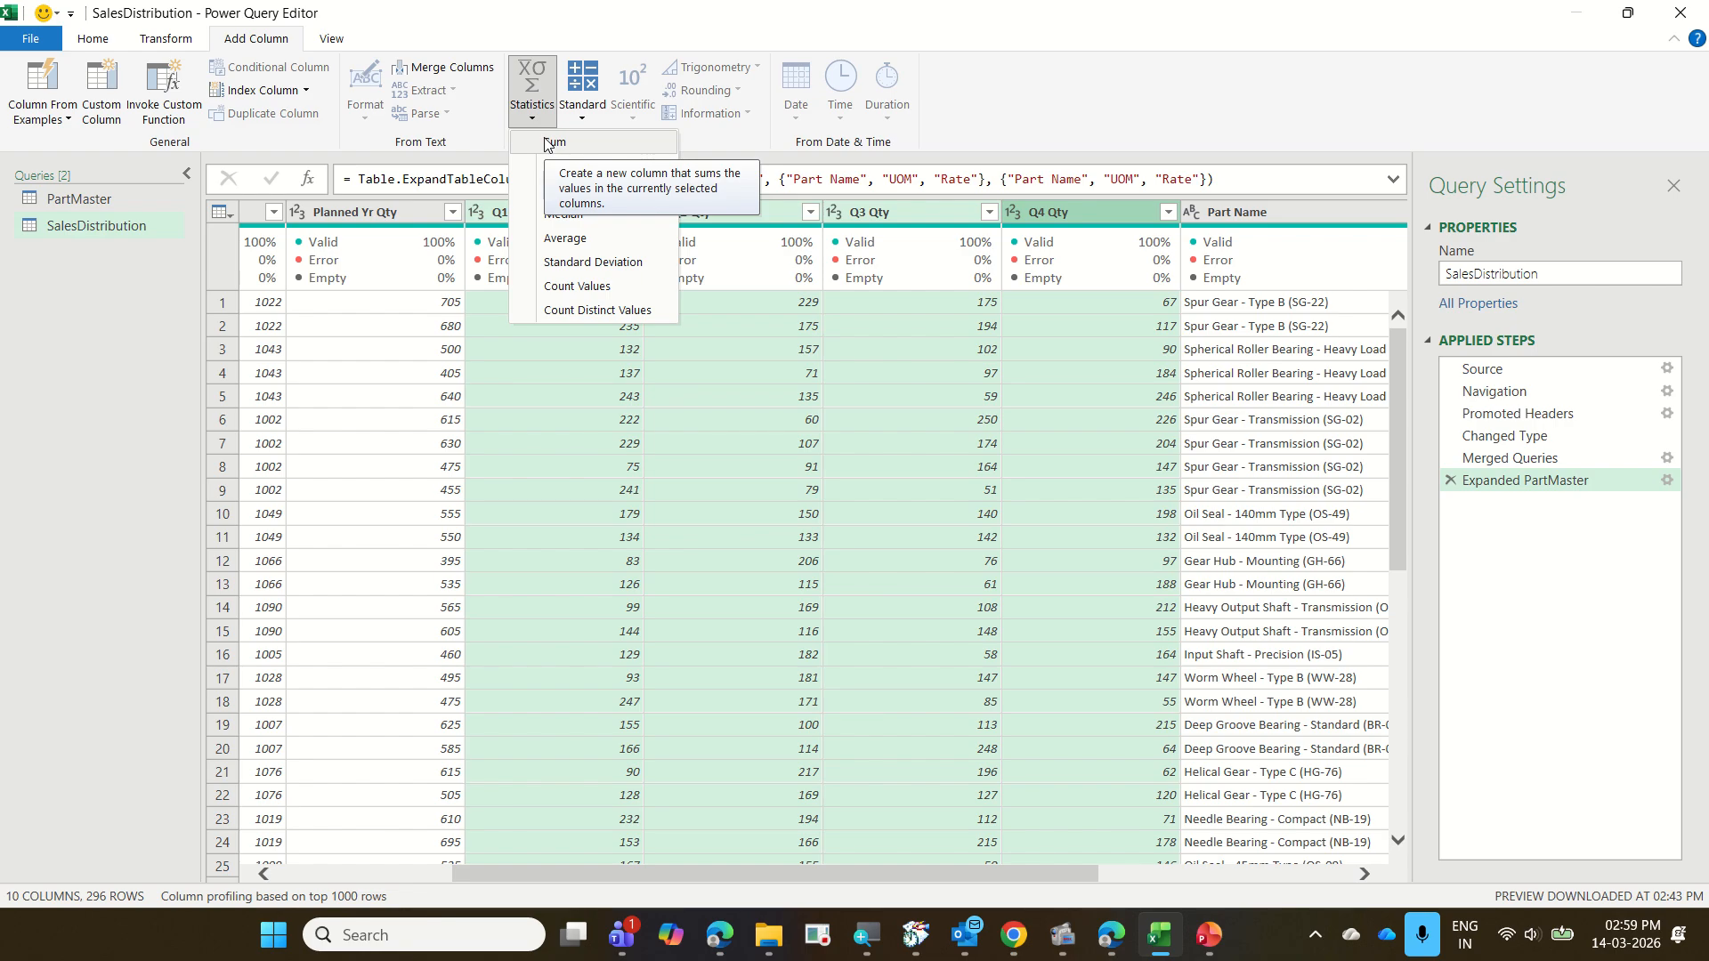
click(581, 120)
click(584, 125)
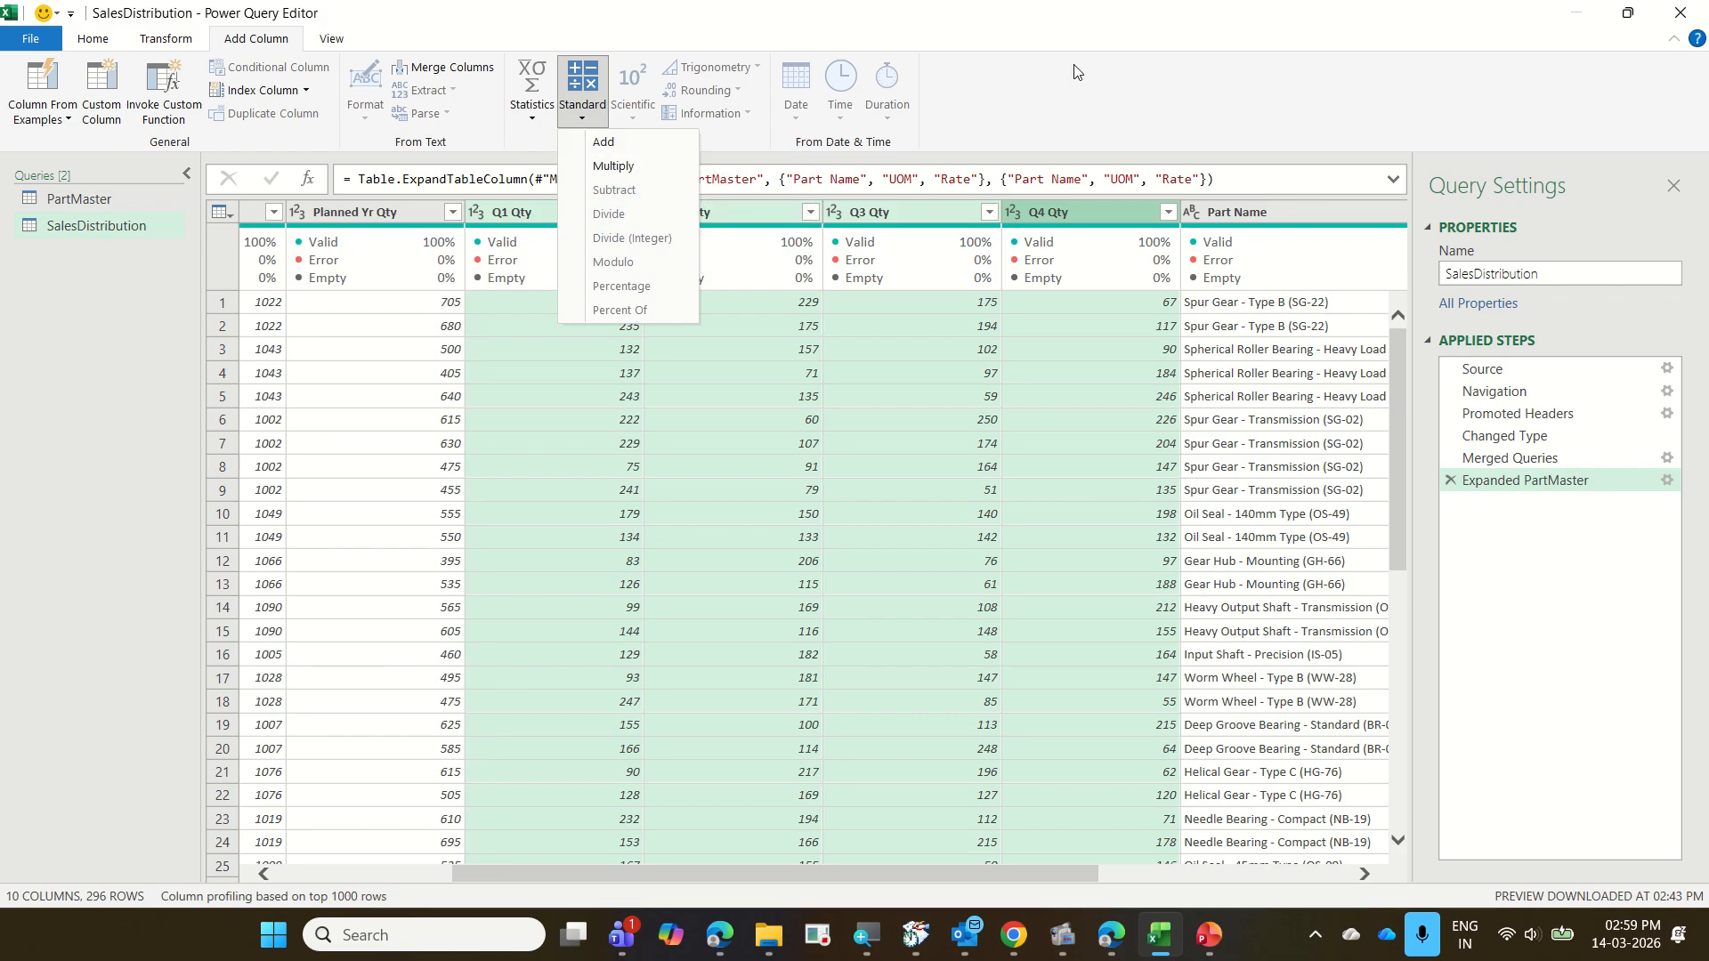
drag(197, 22, 310, 57)
drag(497, 58, 550, 126)
mouse_move(553, 53)
mouse_down()
mouse_move(629, 122)
mouse_move(585, 145)
mouse_move(641, 159)
mouse_up()
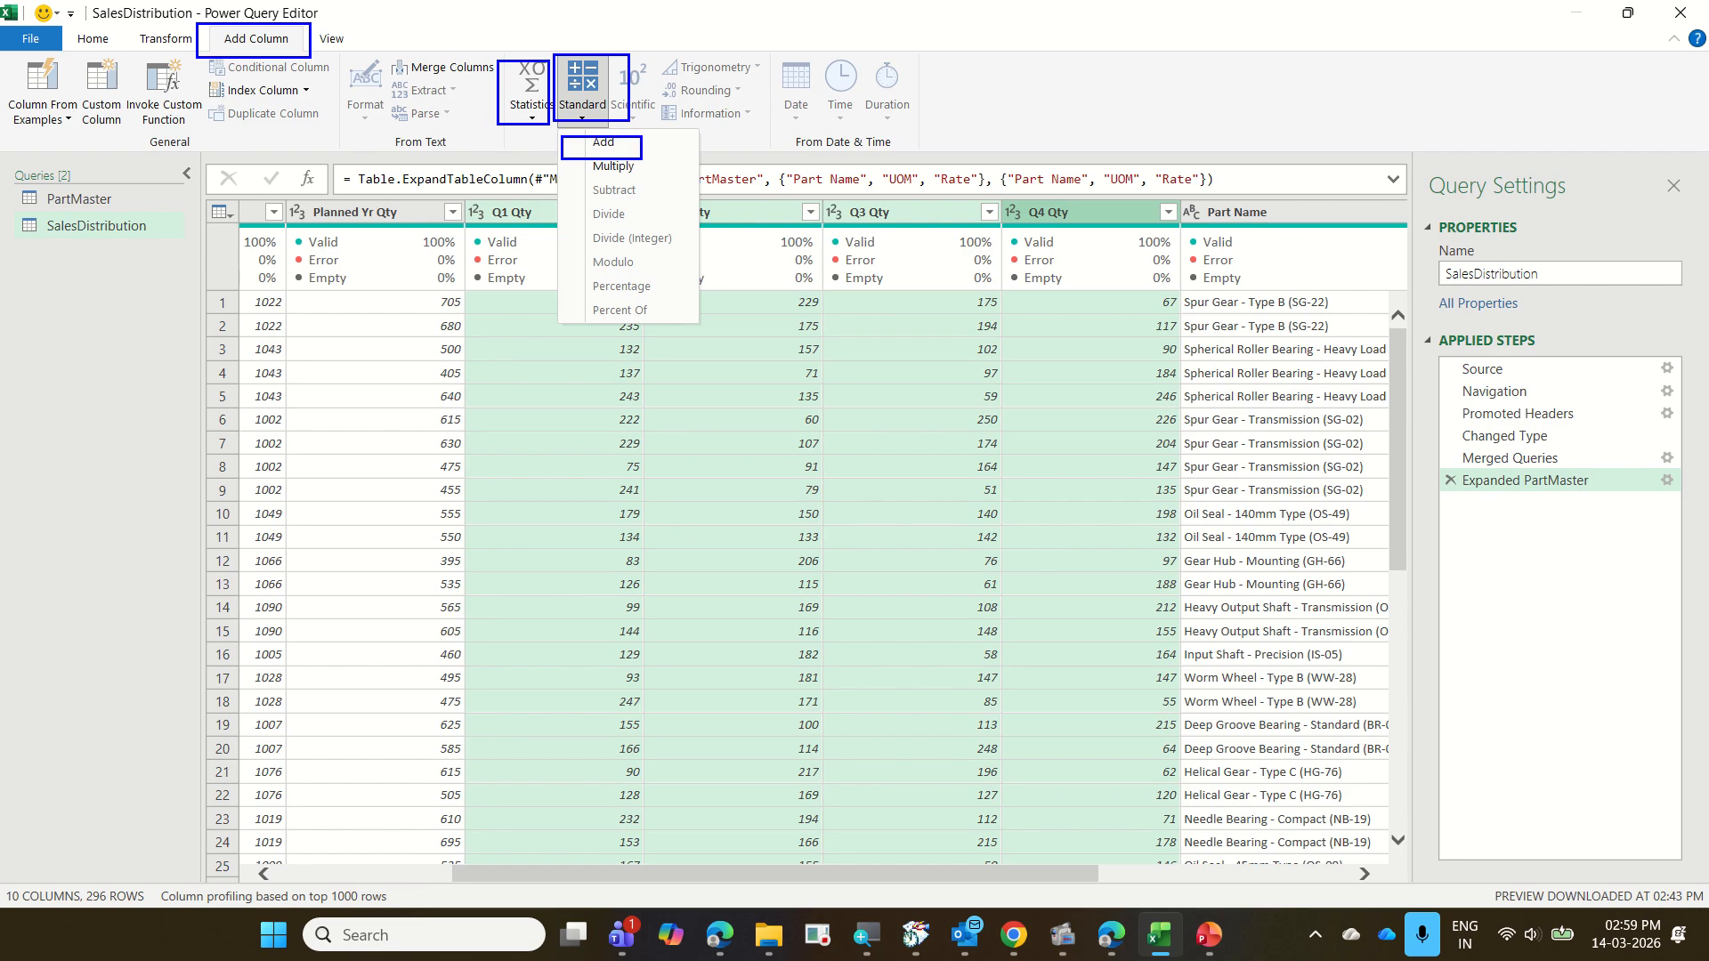
key(Escape)
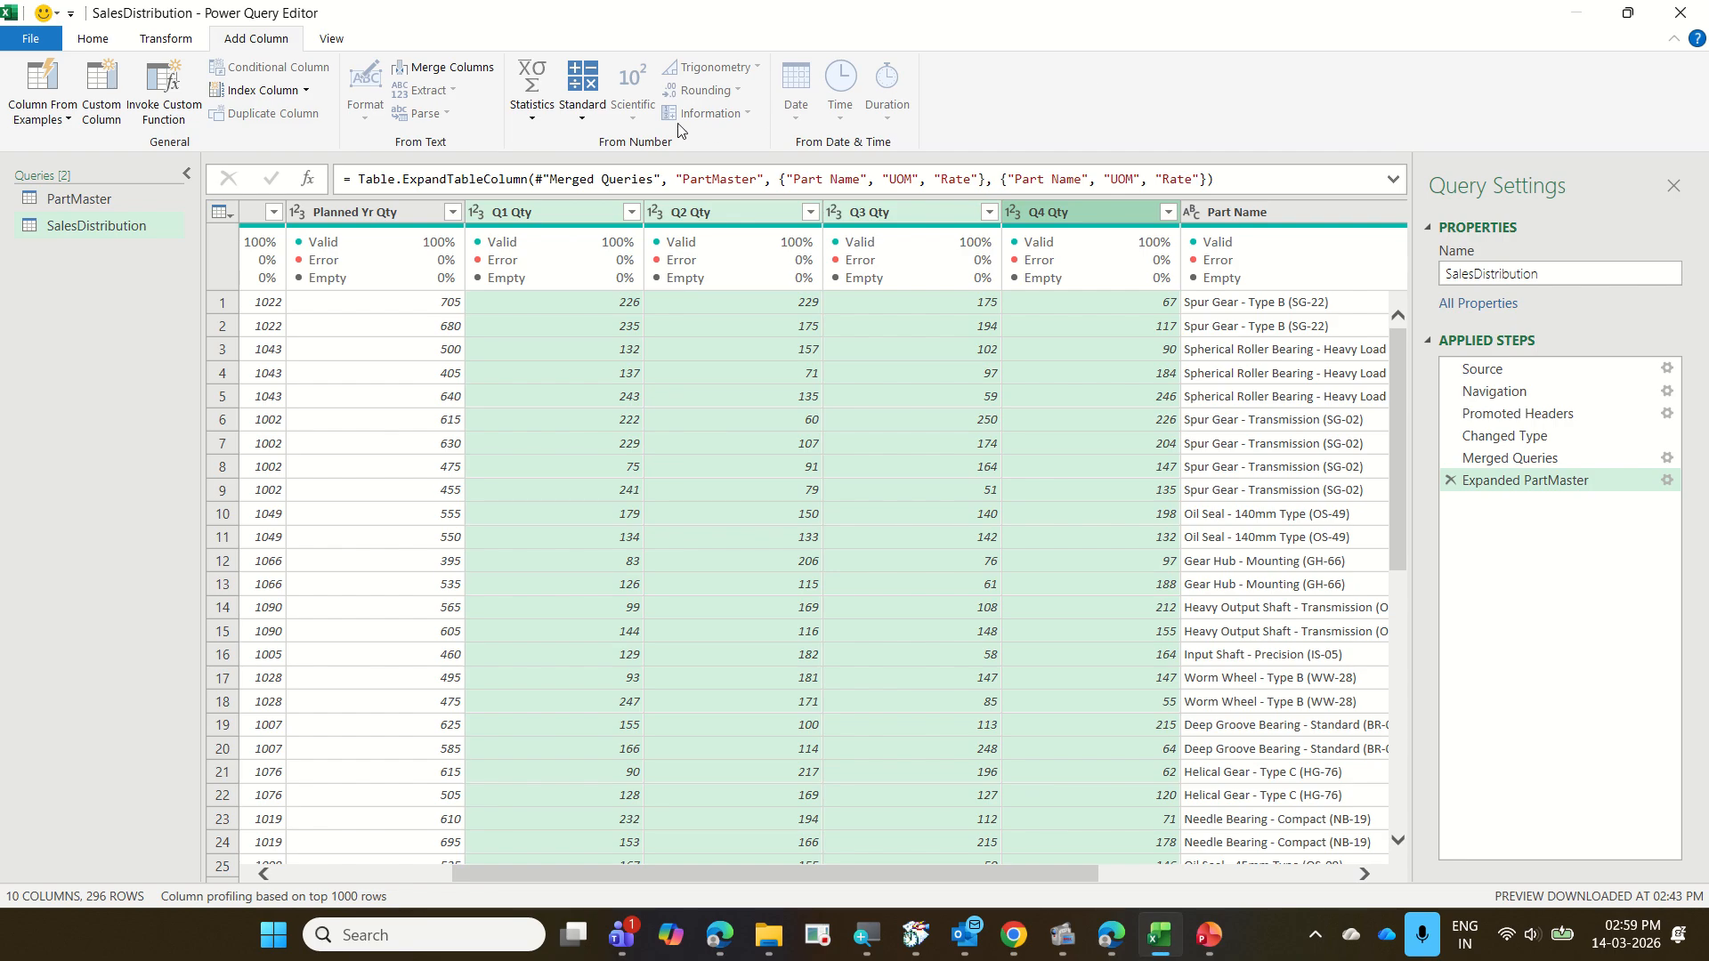
click(599, 116)
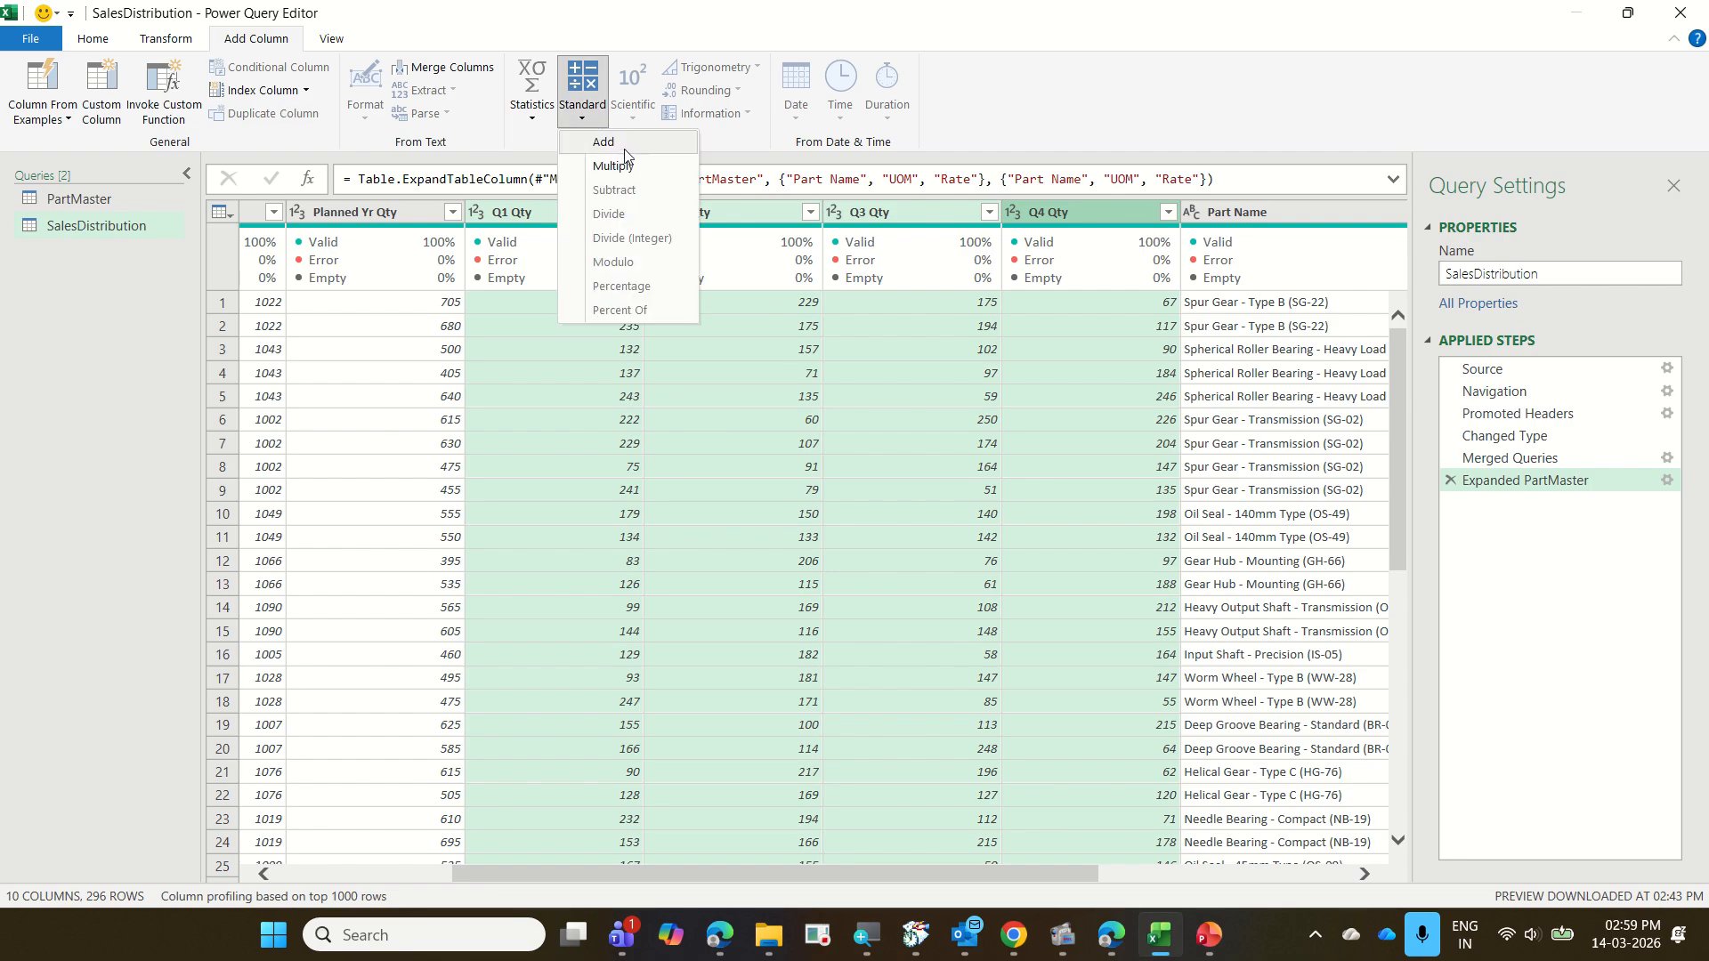
click(605, 143)
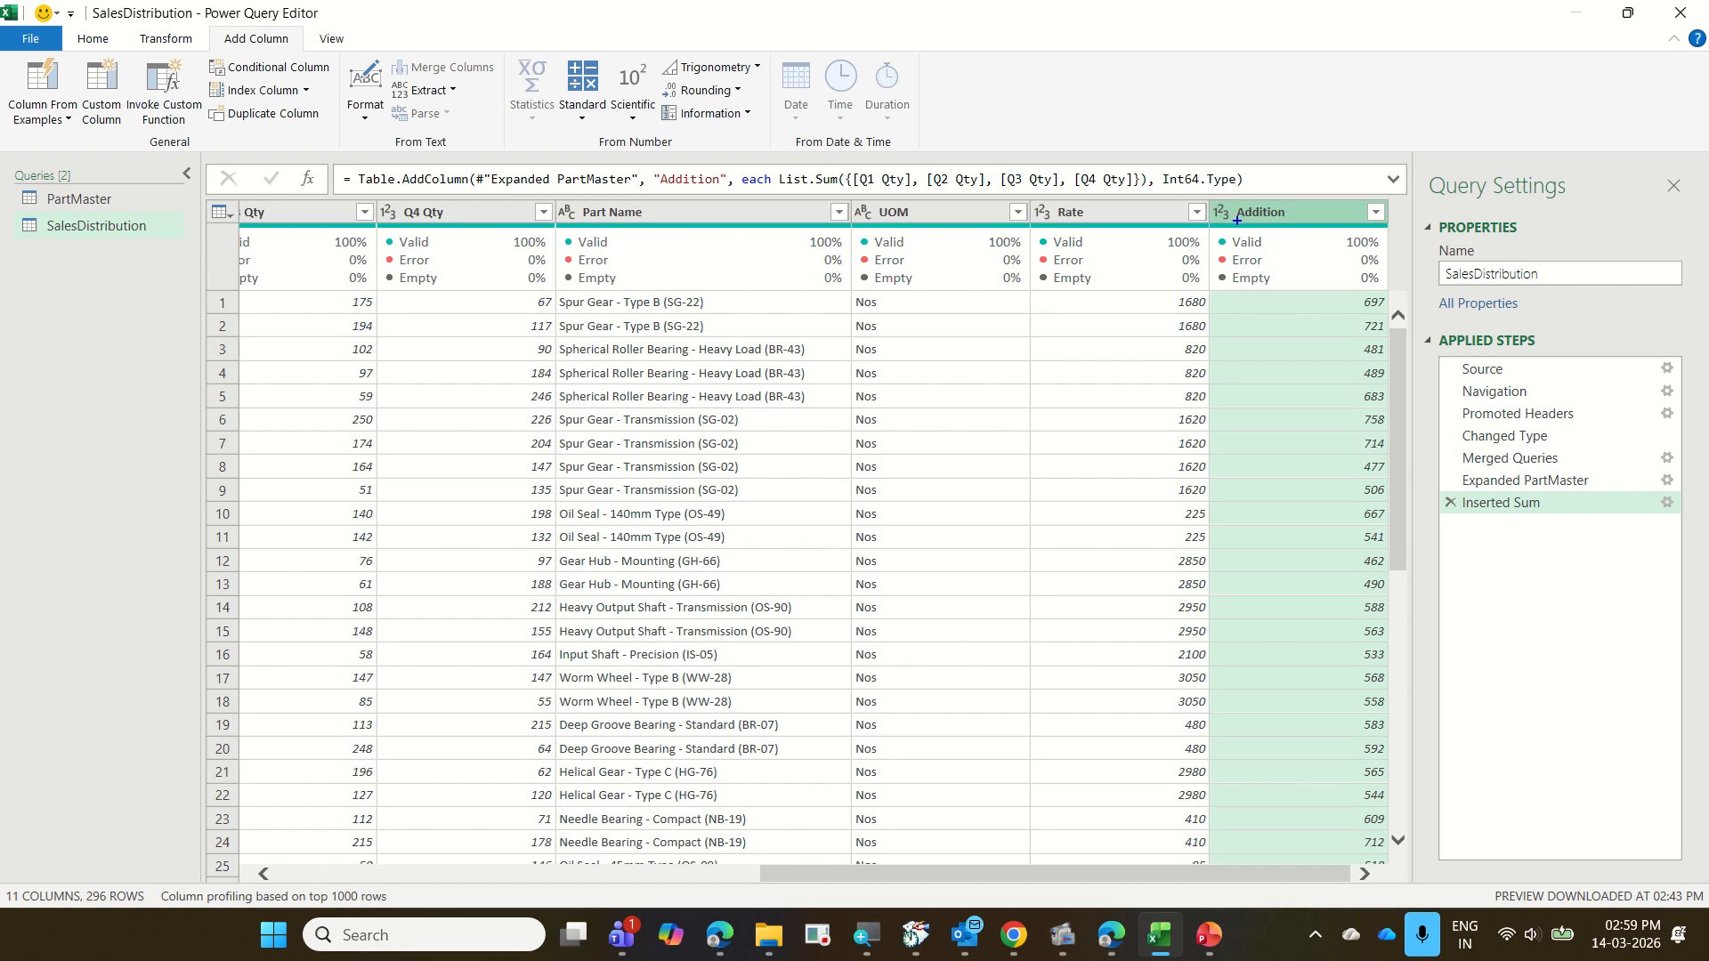
mouse_move(1225, 193)
mouse_down()
mouse_move(1284, 230)
mouse_move(1409, 831)
mouse_up()
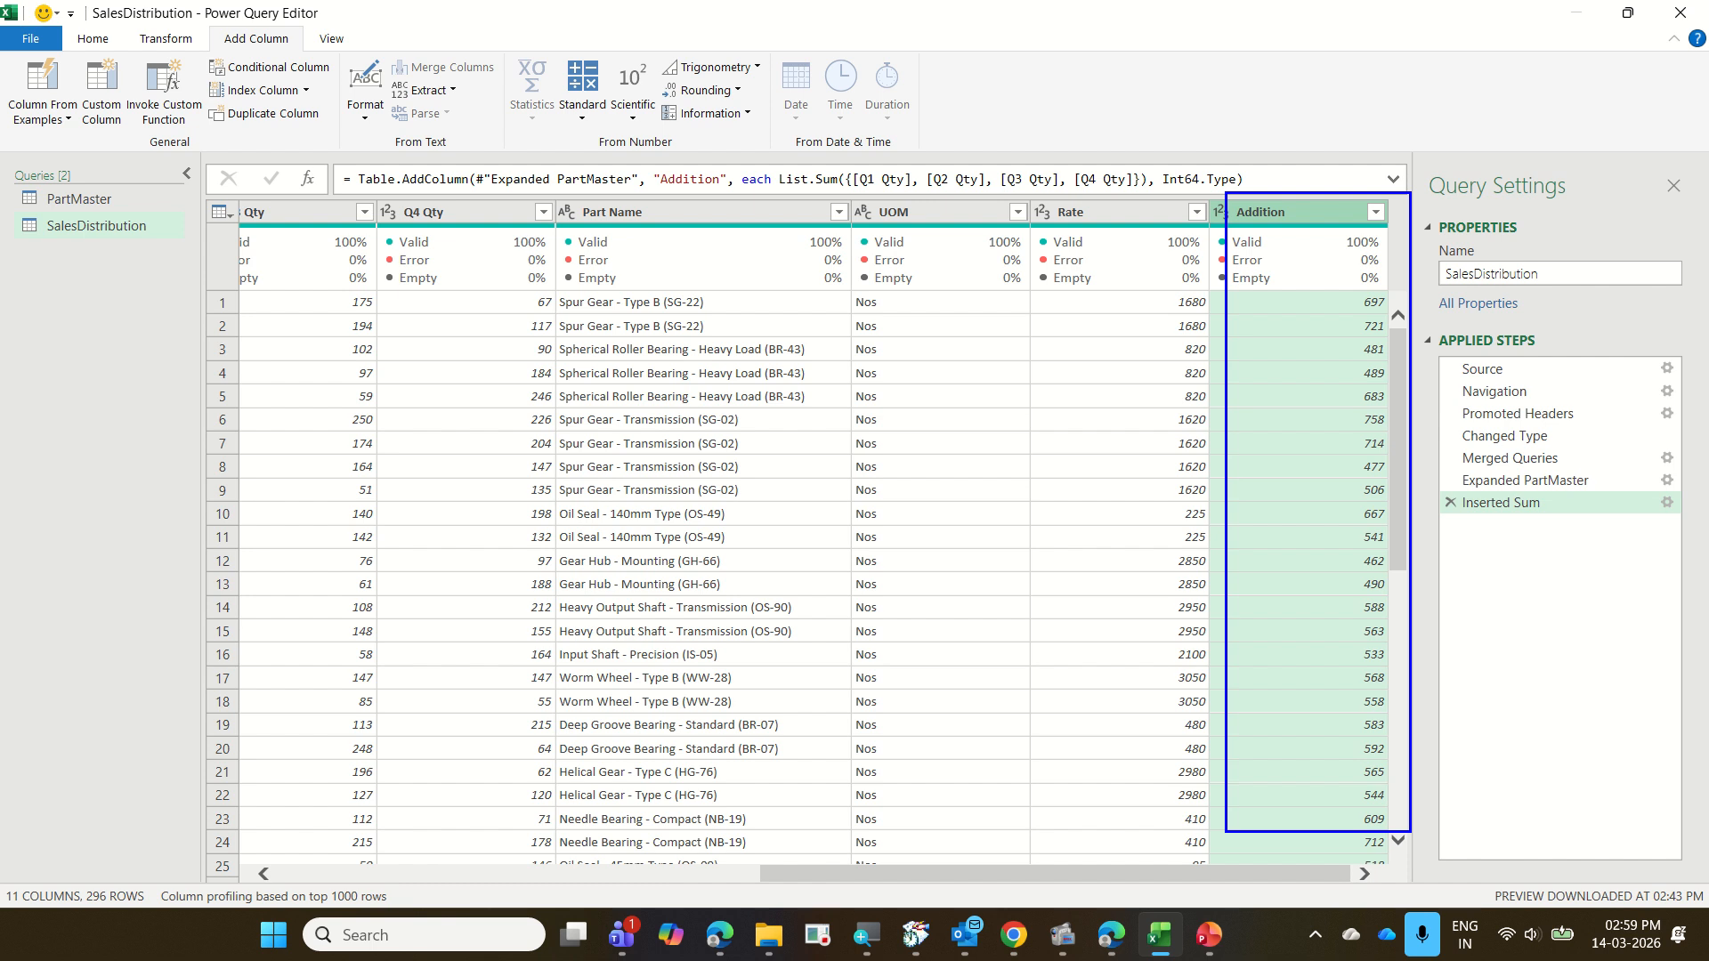
key(Escape)
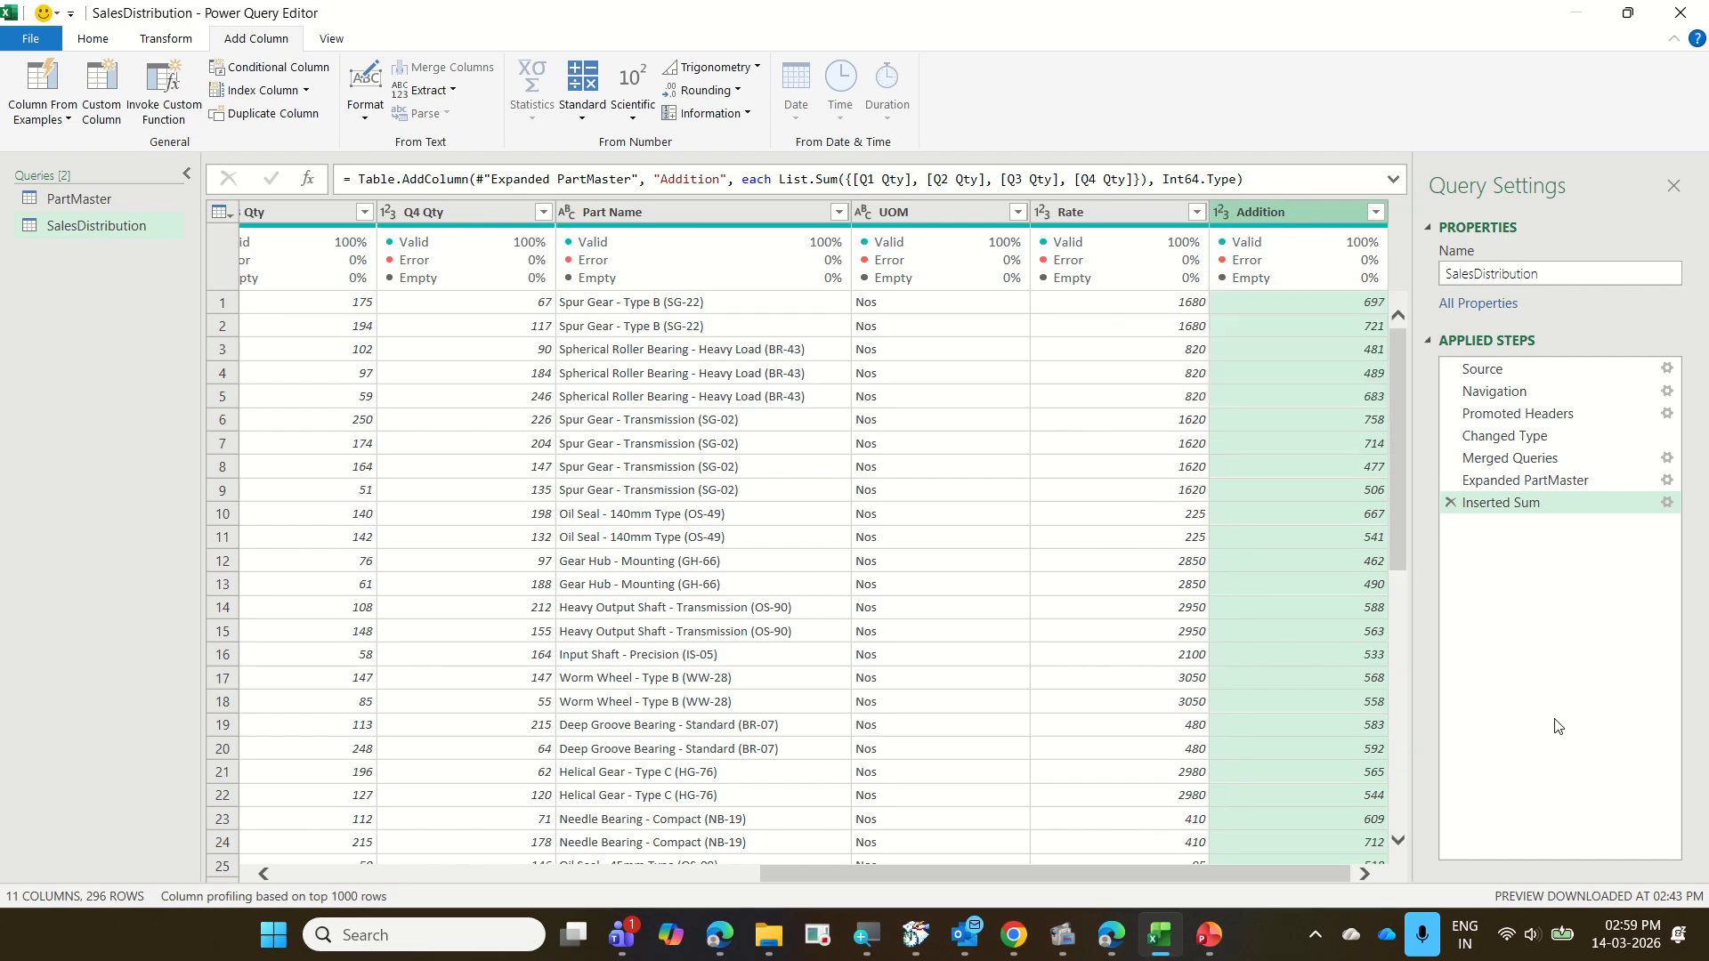
Rename the Inserted Sum applied step to "Sum of q1,q2,q3,q4"
key(ctrl+2)
drag(1439, 487, 1675, 523)
right_click(1493, 504)
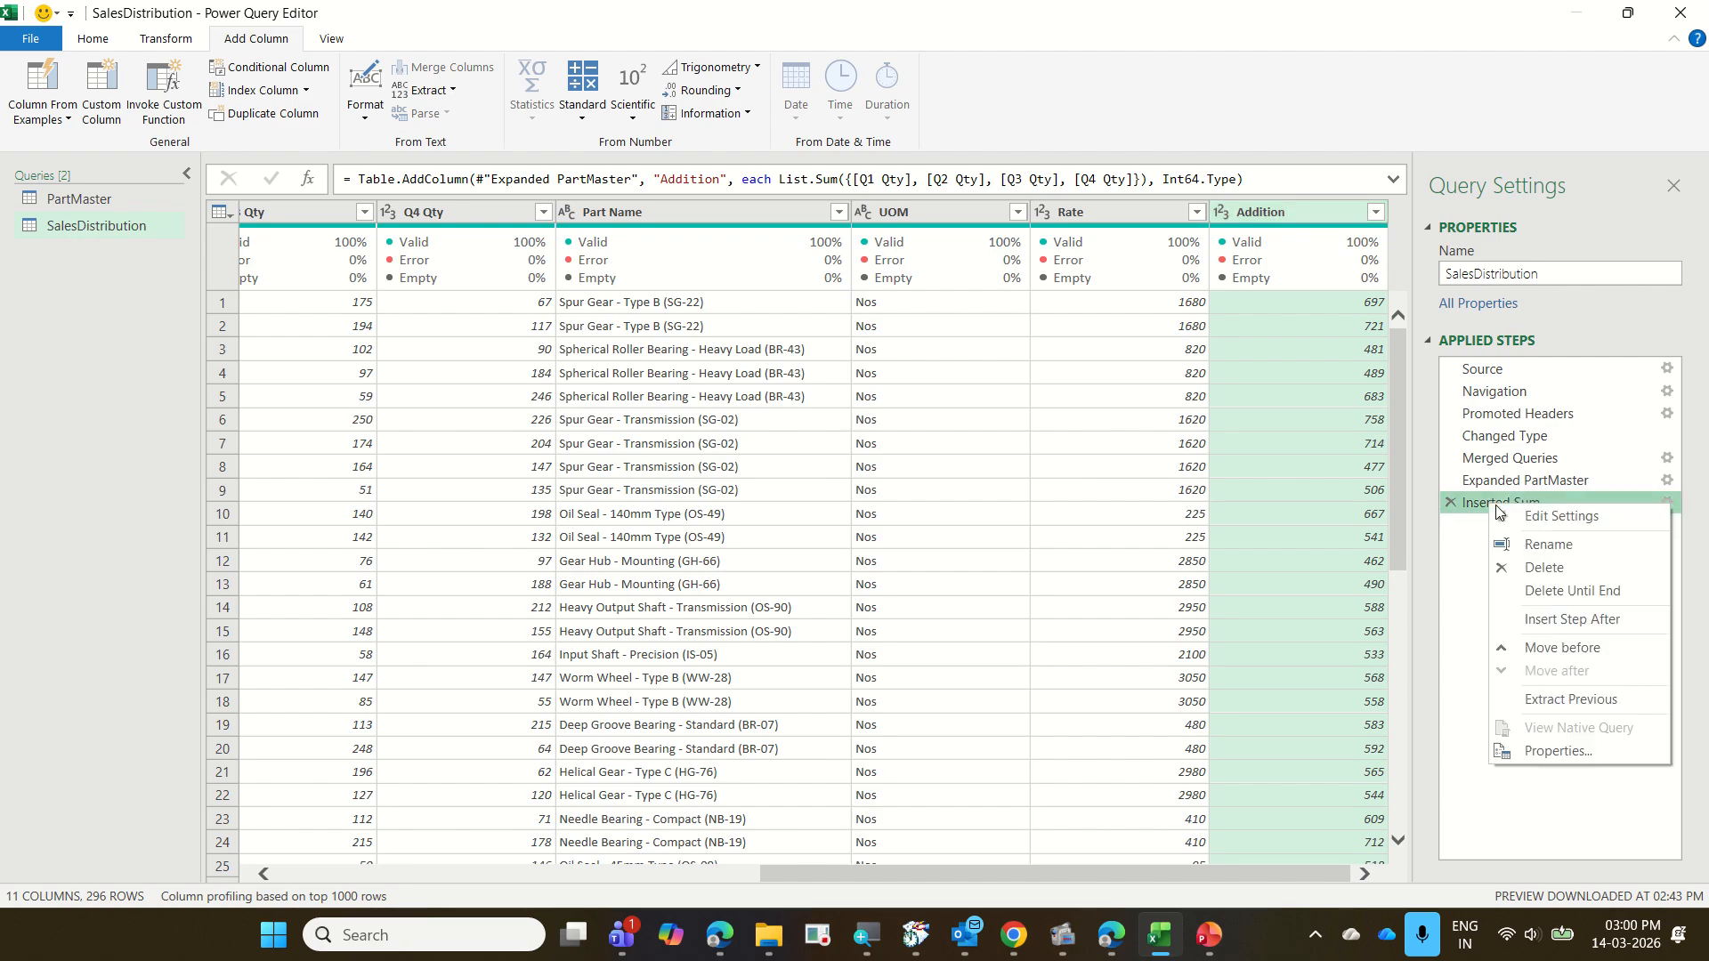
click(1546, 545)
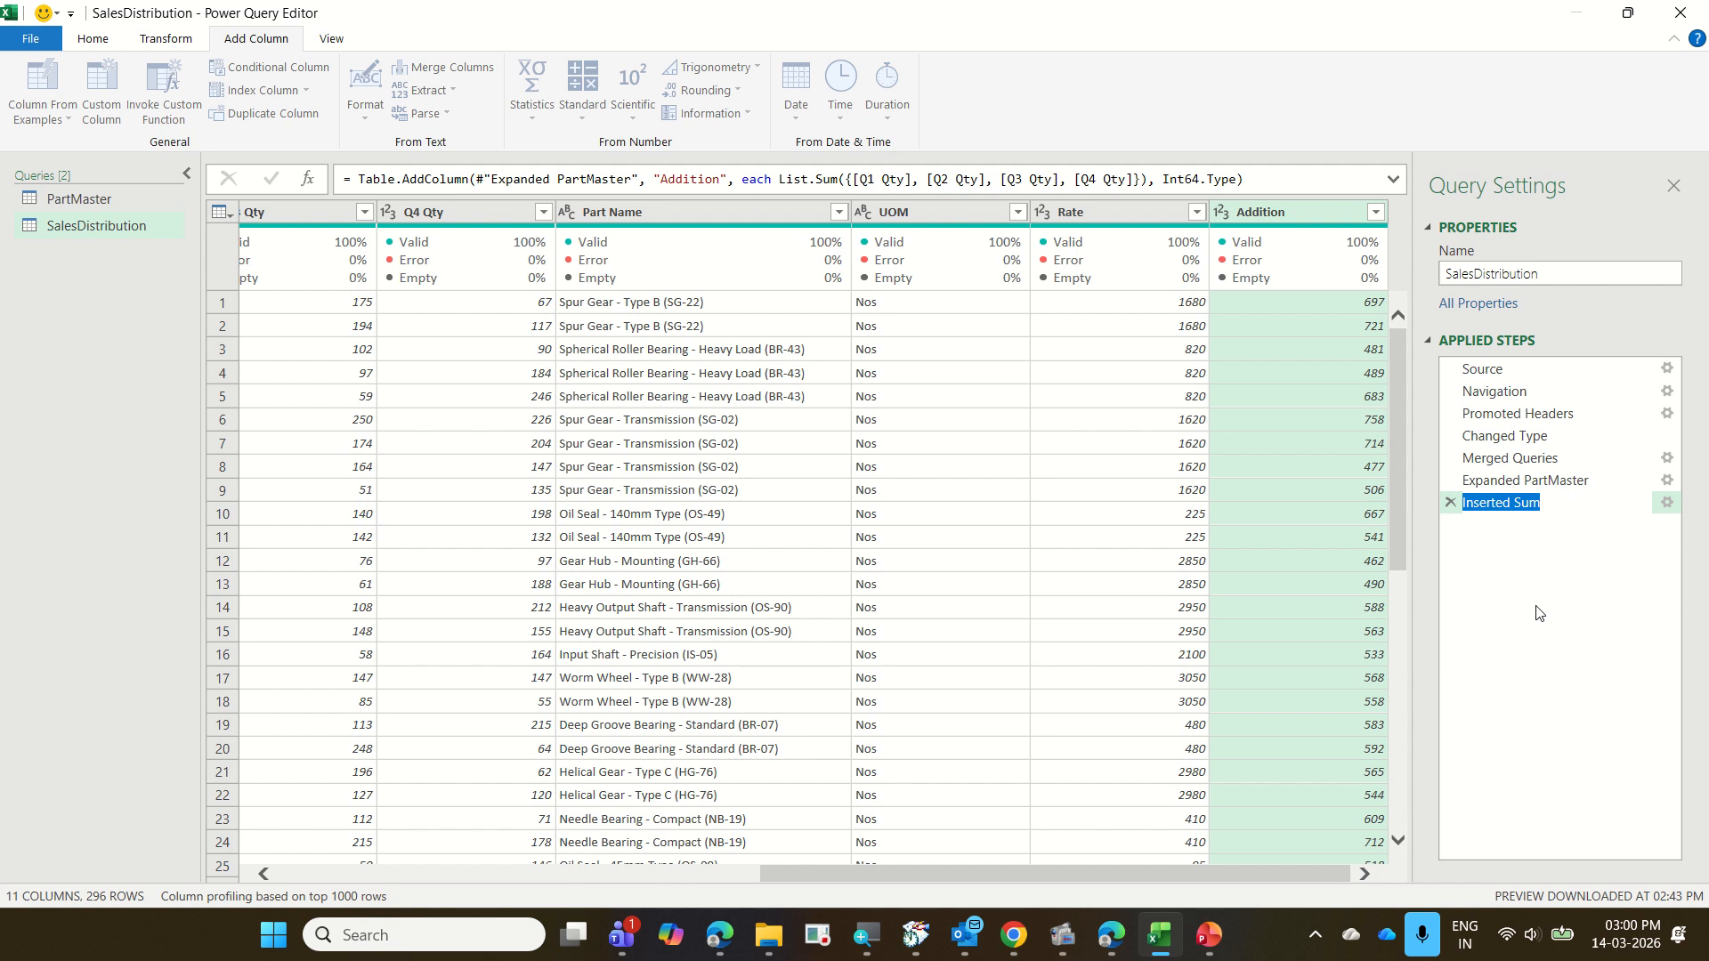
text(Sum of )
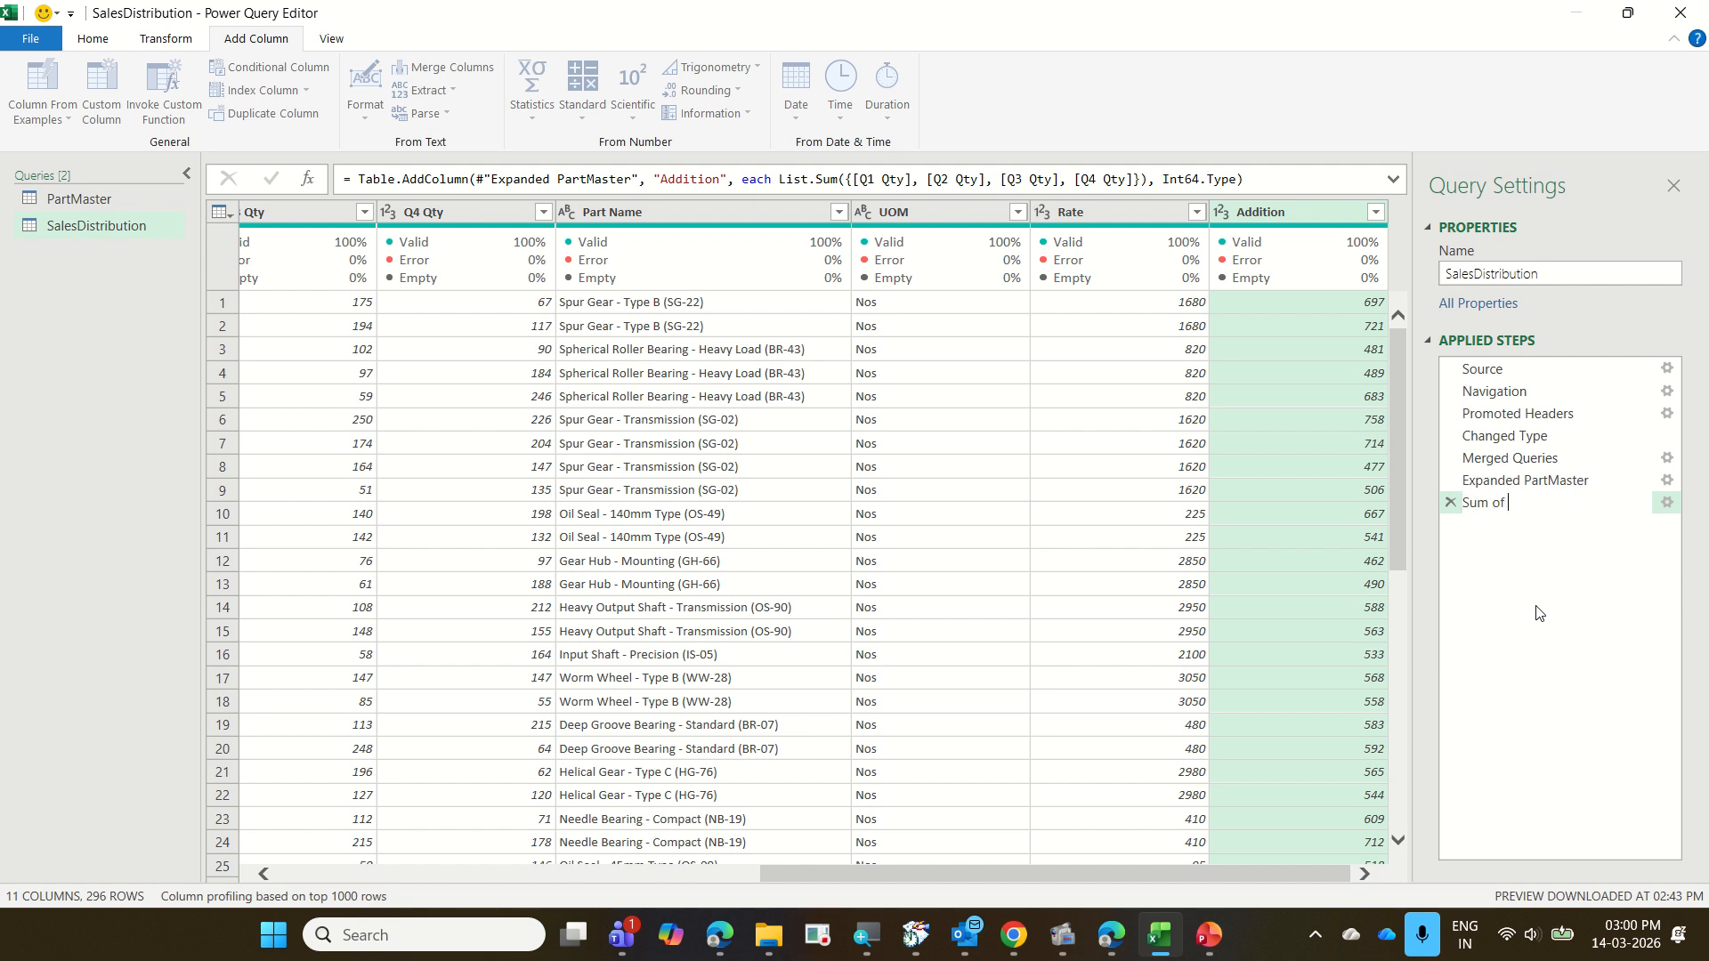
text(q1,q2,q3,q4)
key(Return)
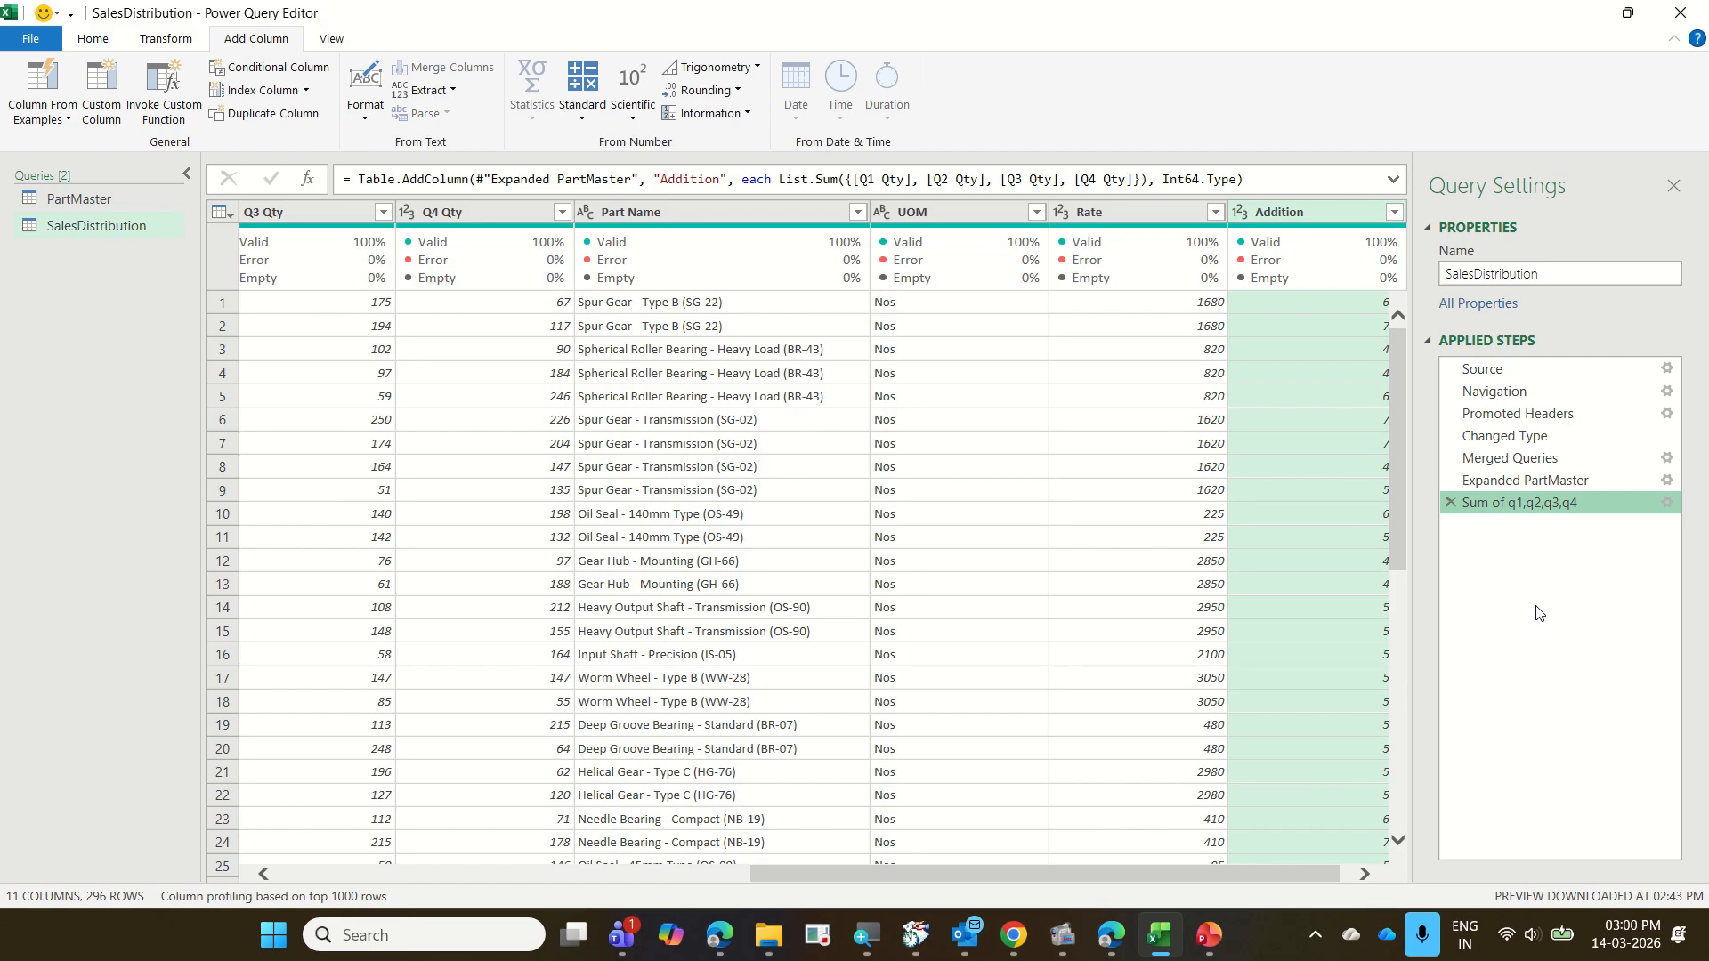
Rename the Addition column to "Yr Qty"
drag(1339, 883, 1345, 883)
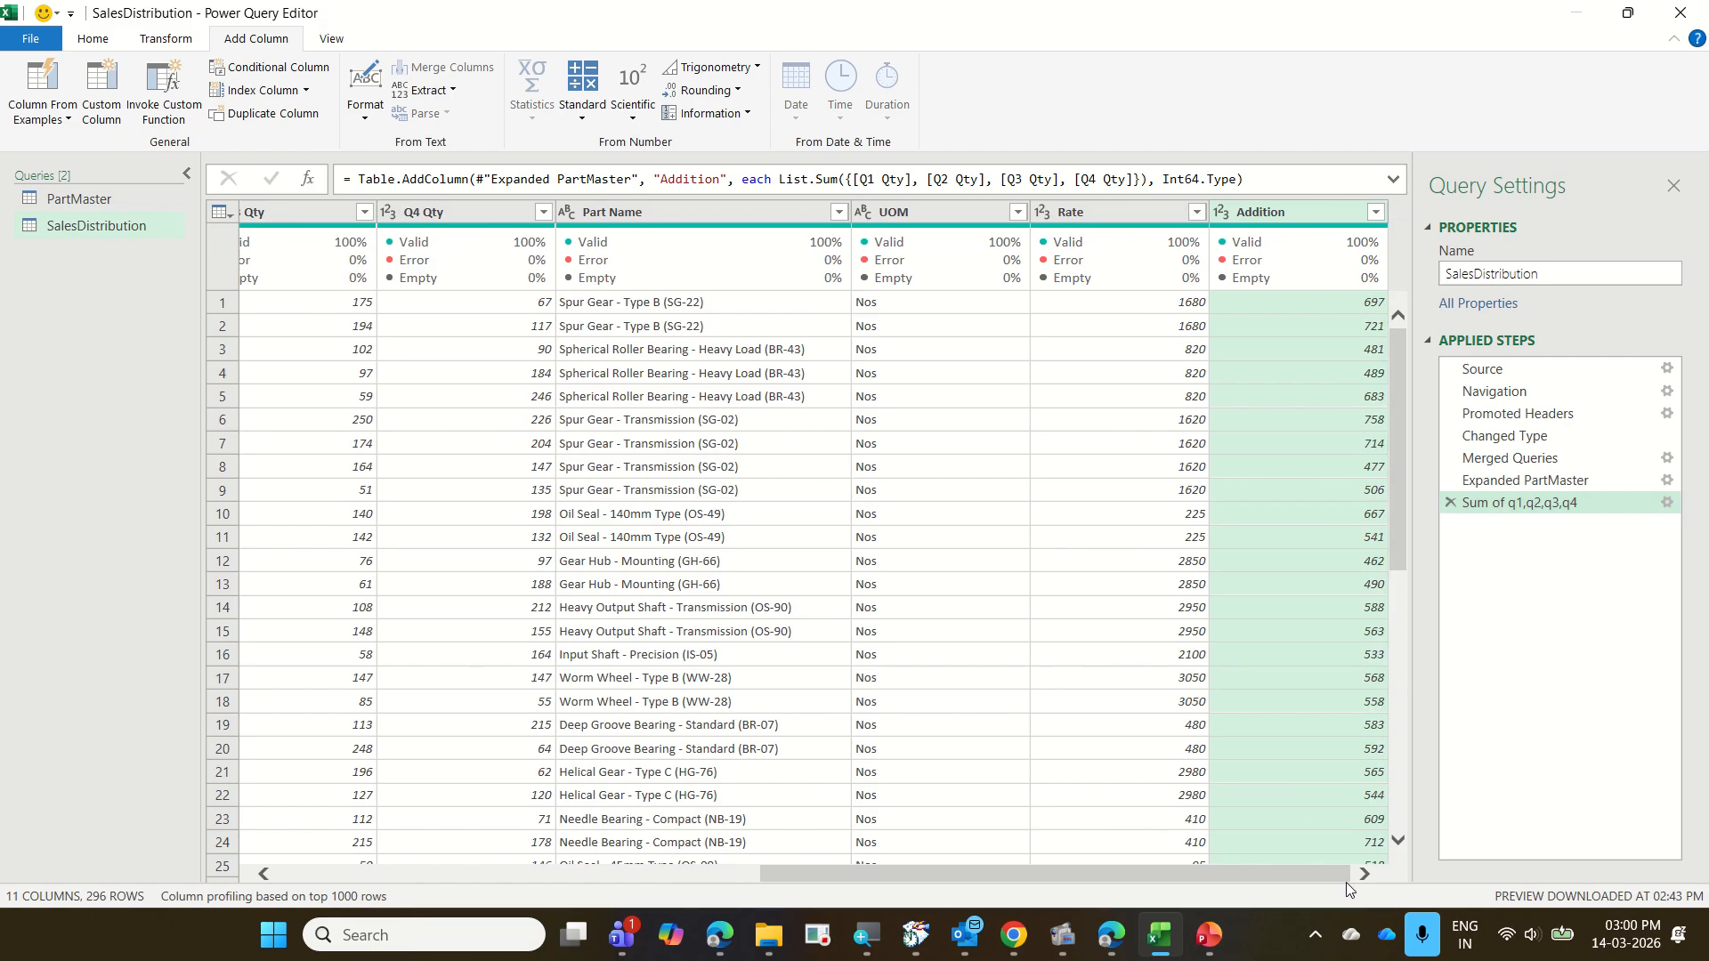
double_click(1289, 208)
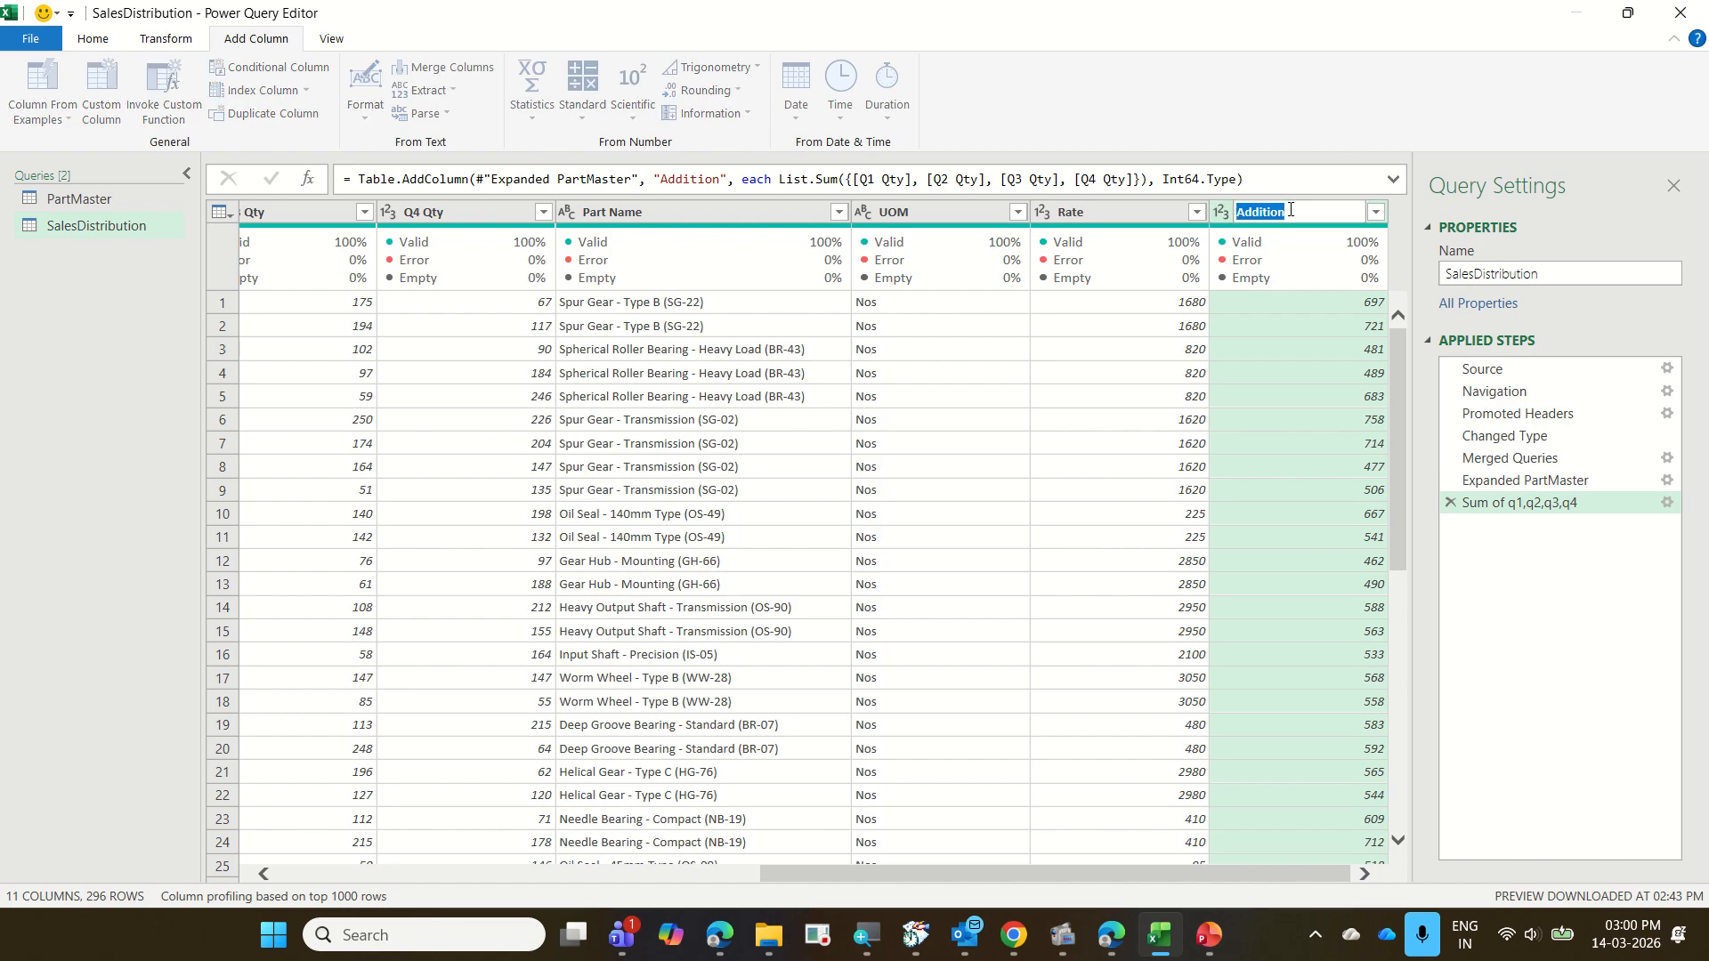
text(Yr Qty)
key(Return)
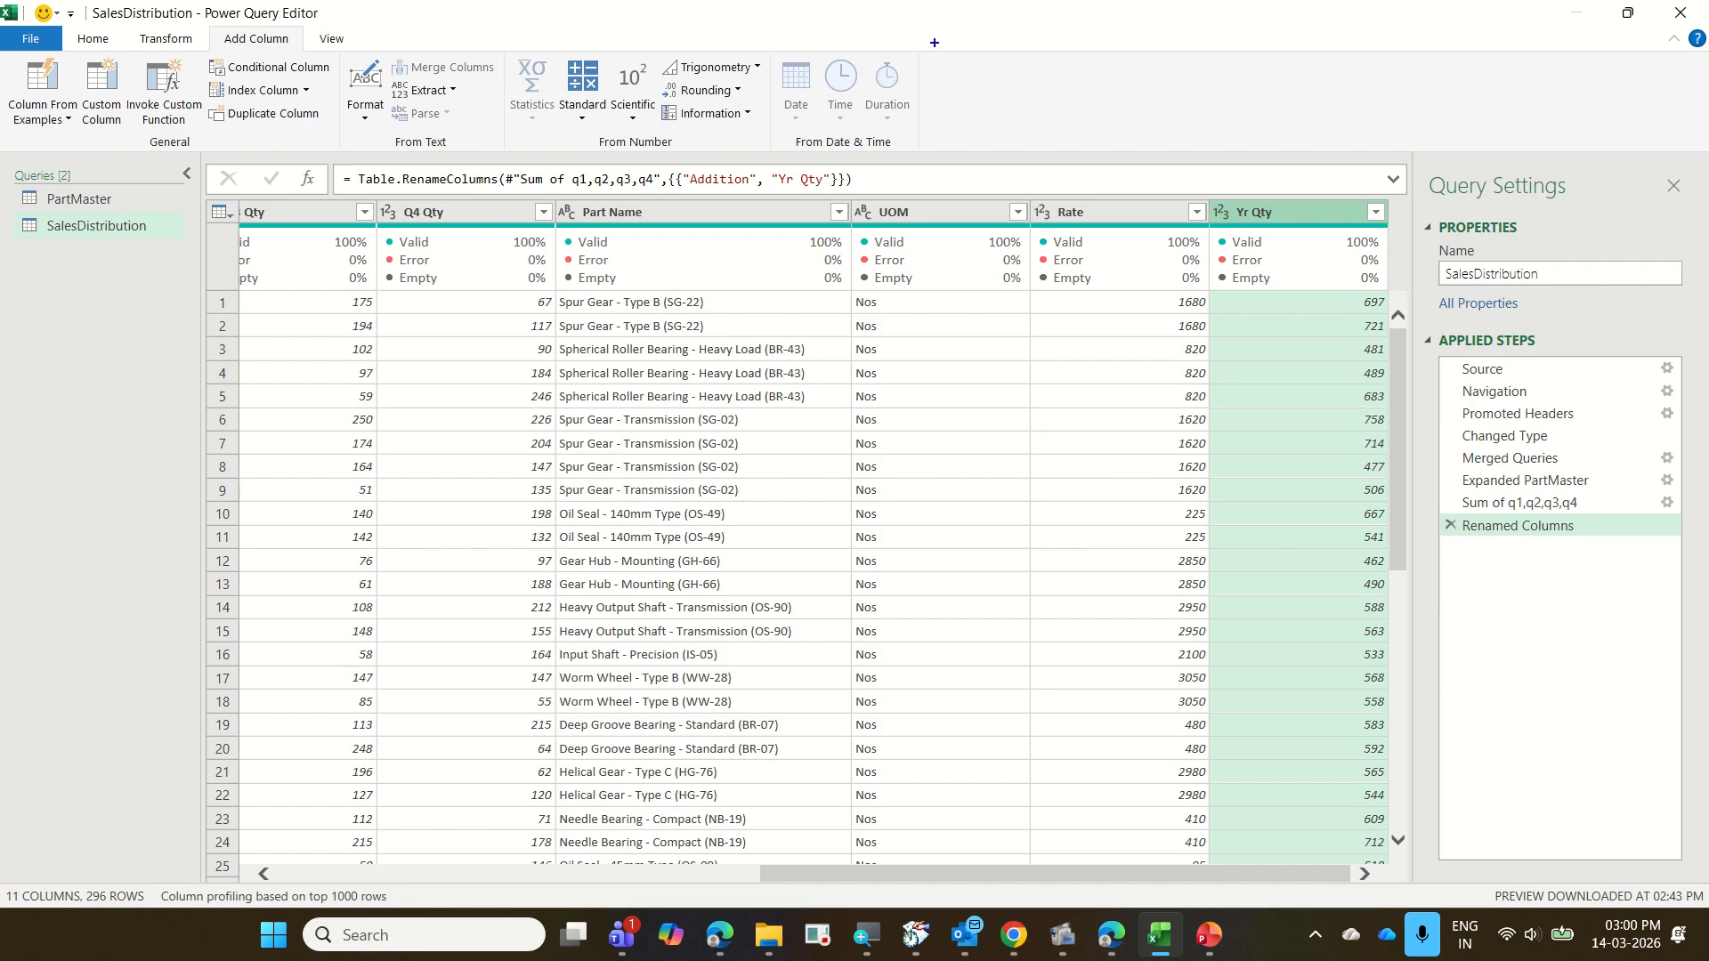
drag(943, 57, 942, 106)
text(Add Co)
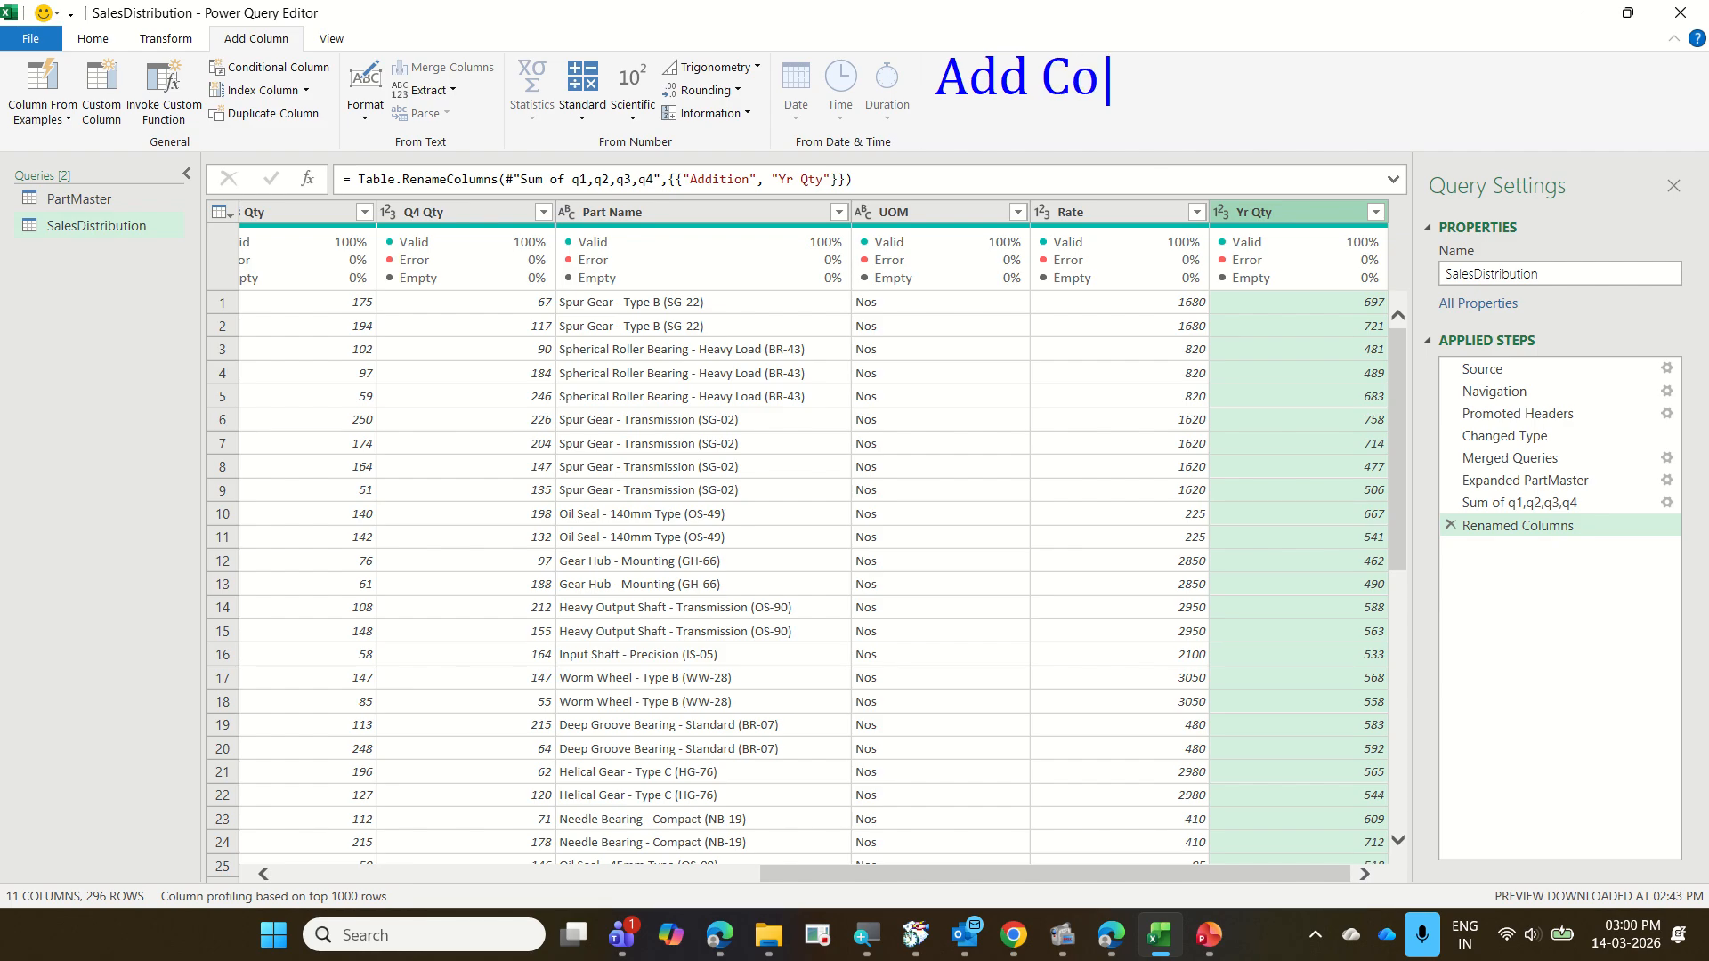
text(lumn)
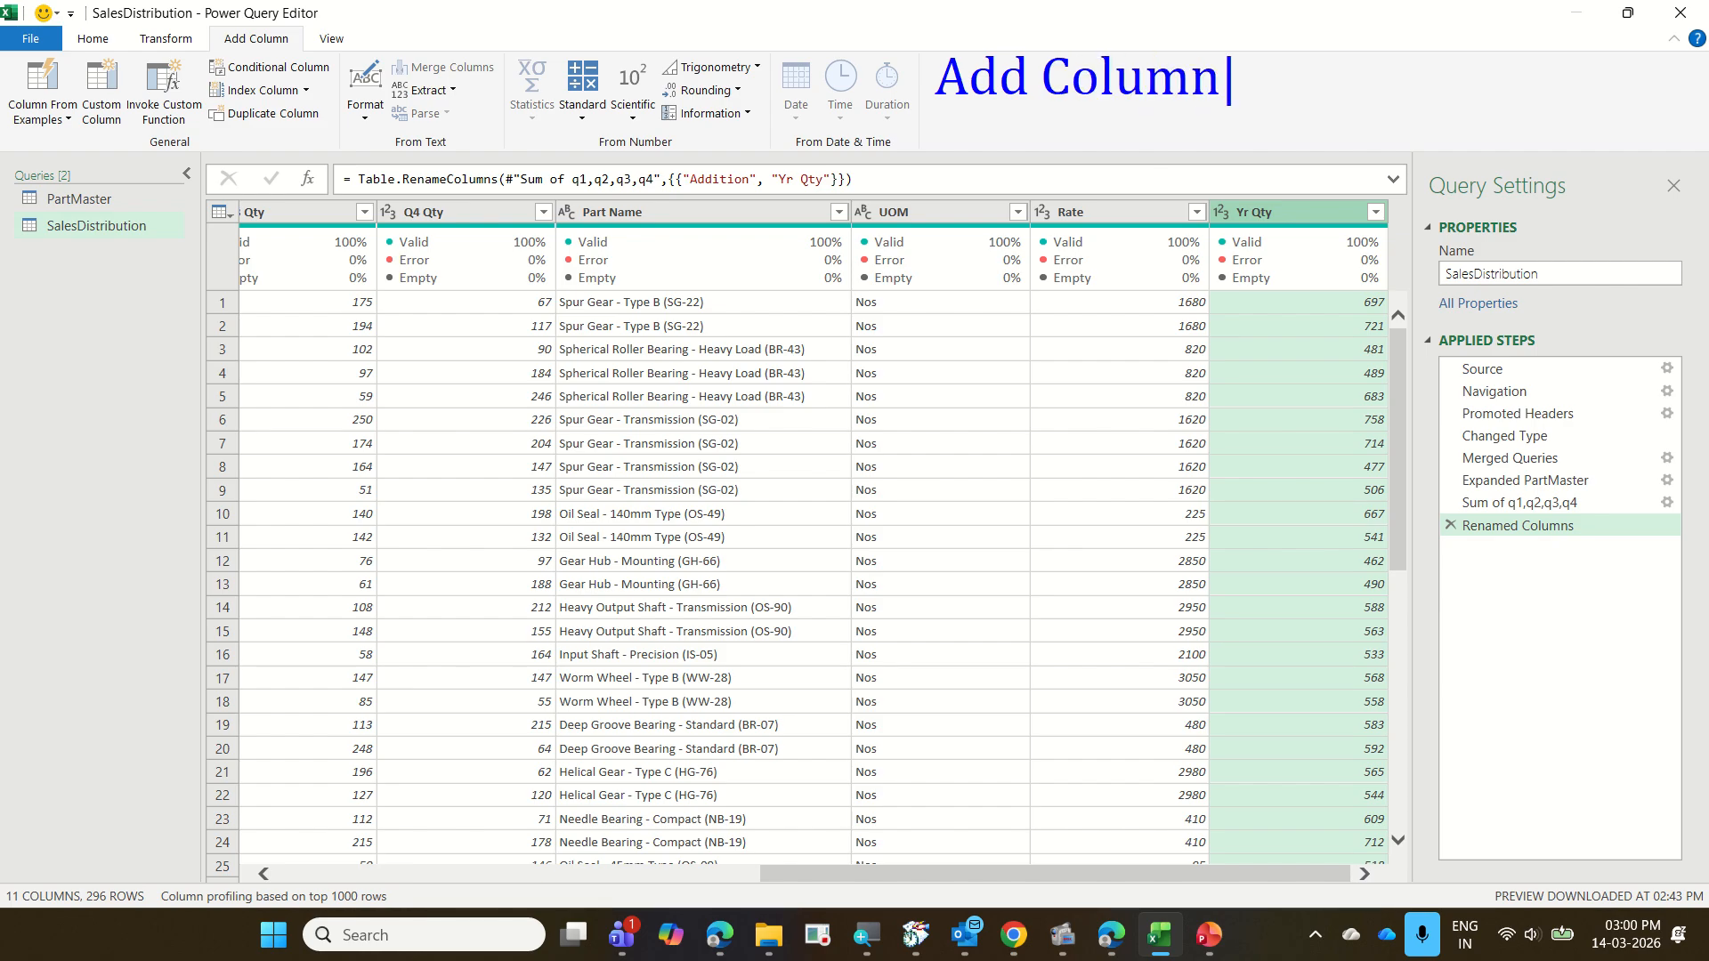
key(Return)
text(Total )
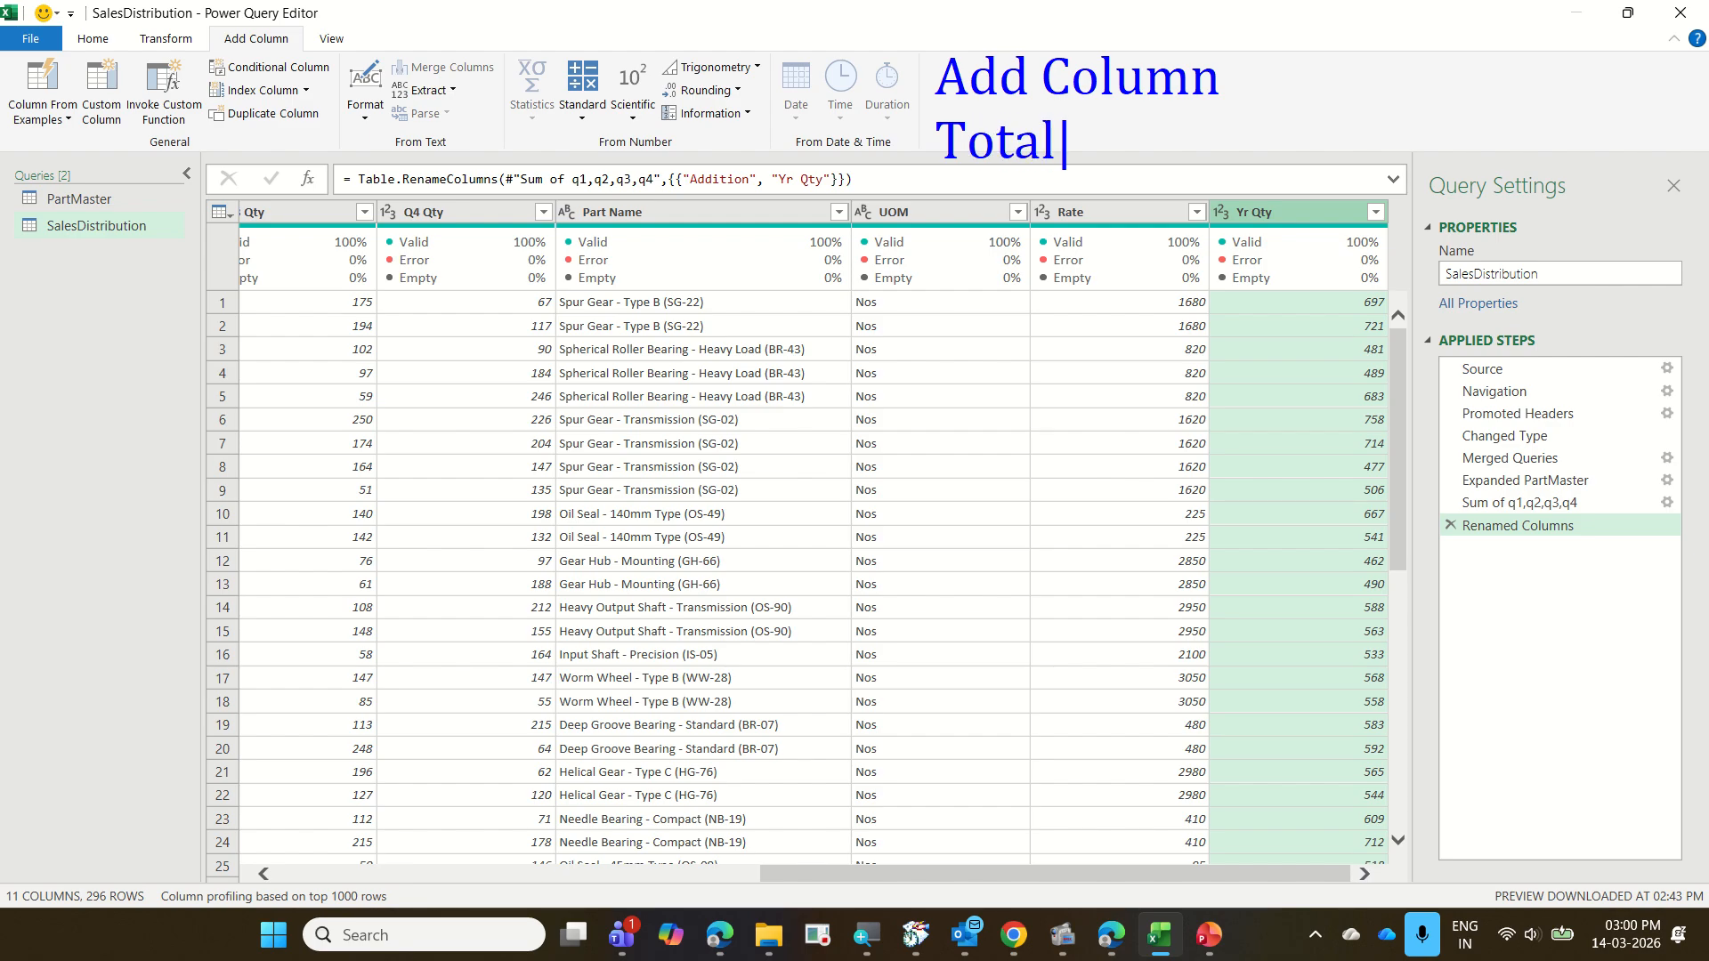
text(Sa;e)
key(BackSpace)
key(BackSpace)
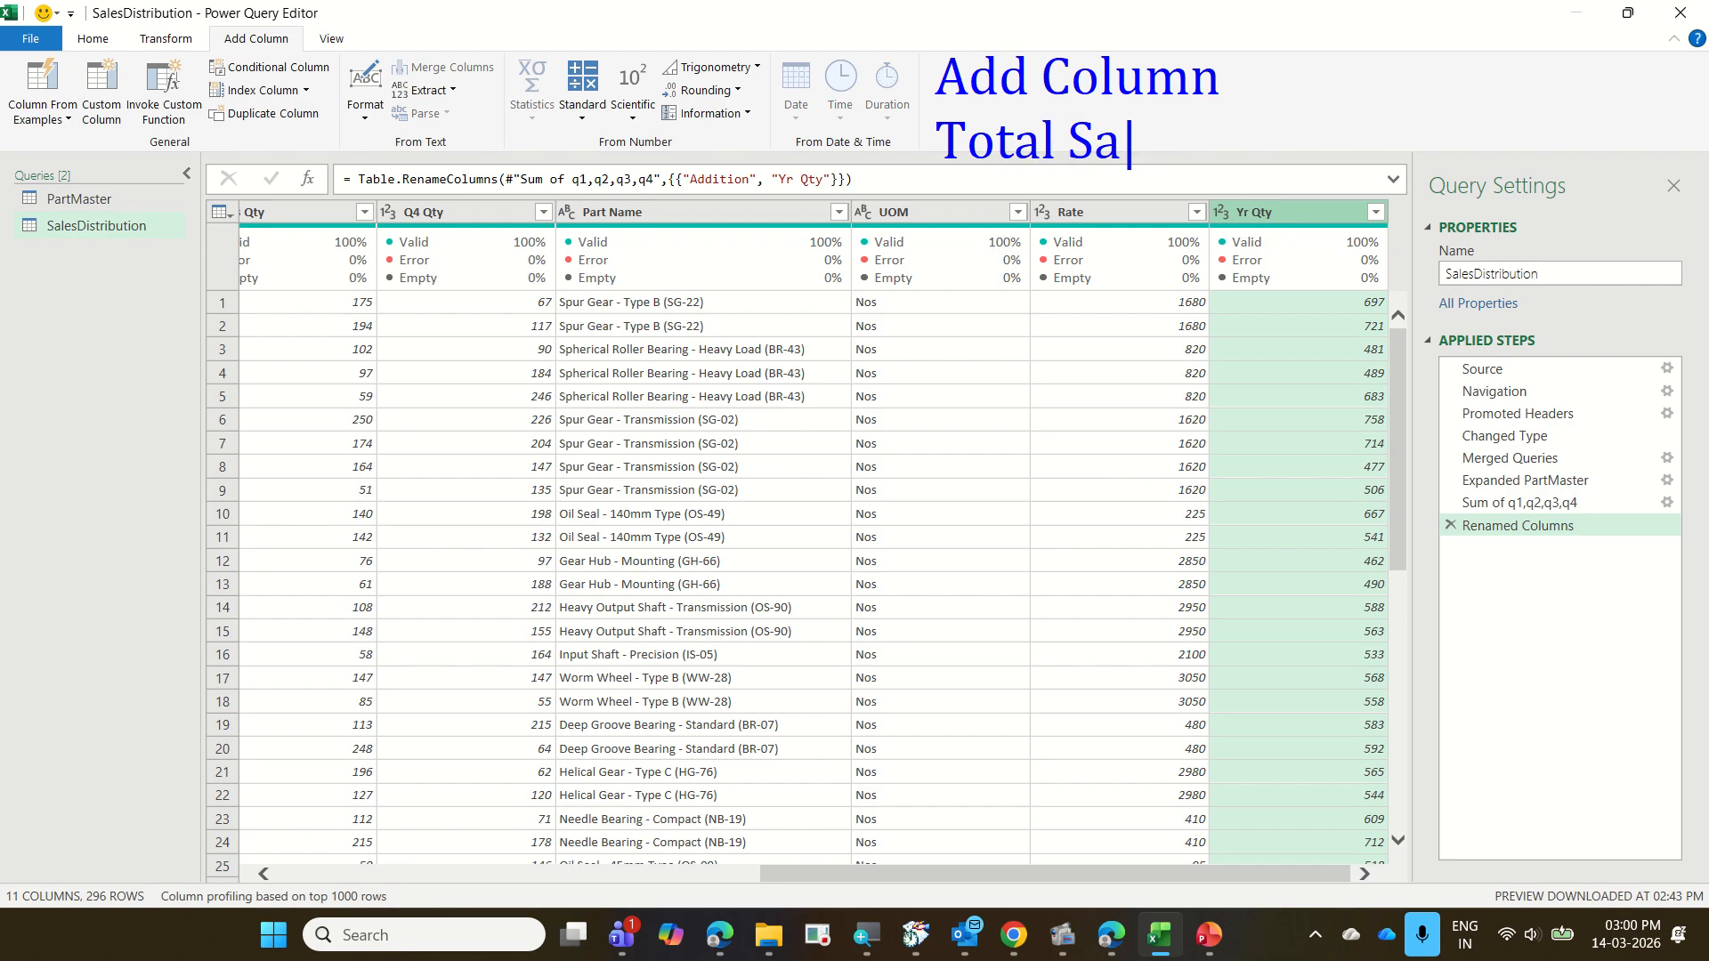
text(les = R)
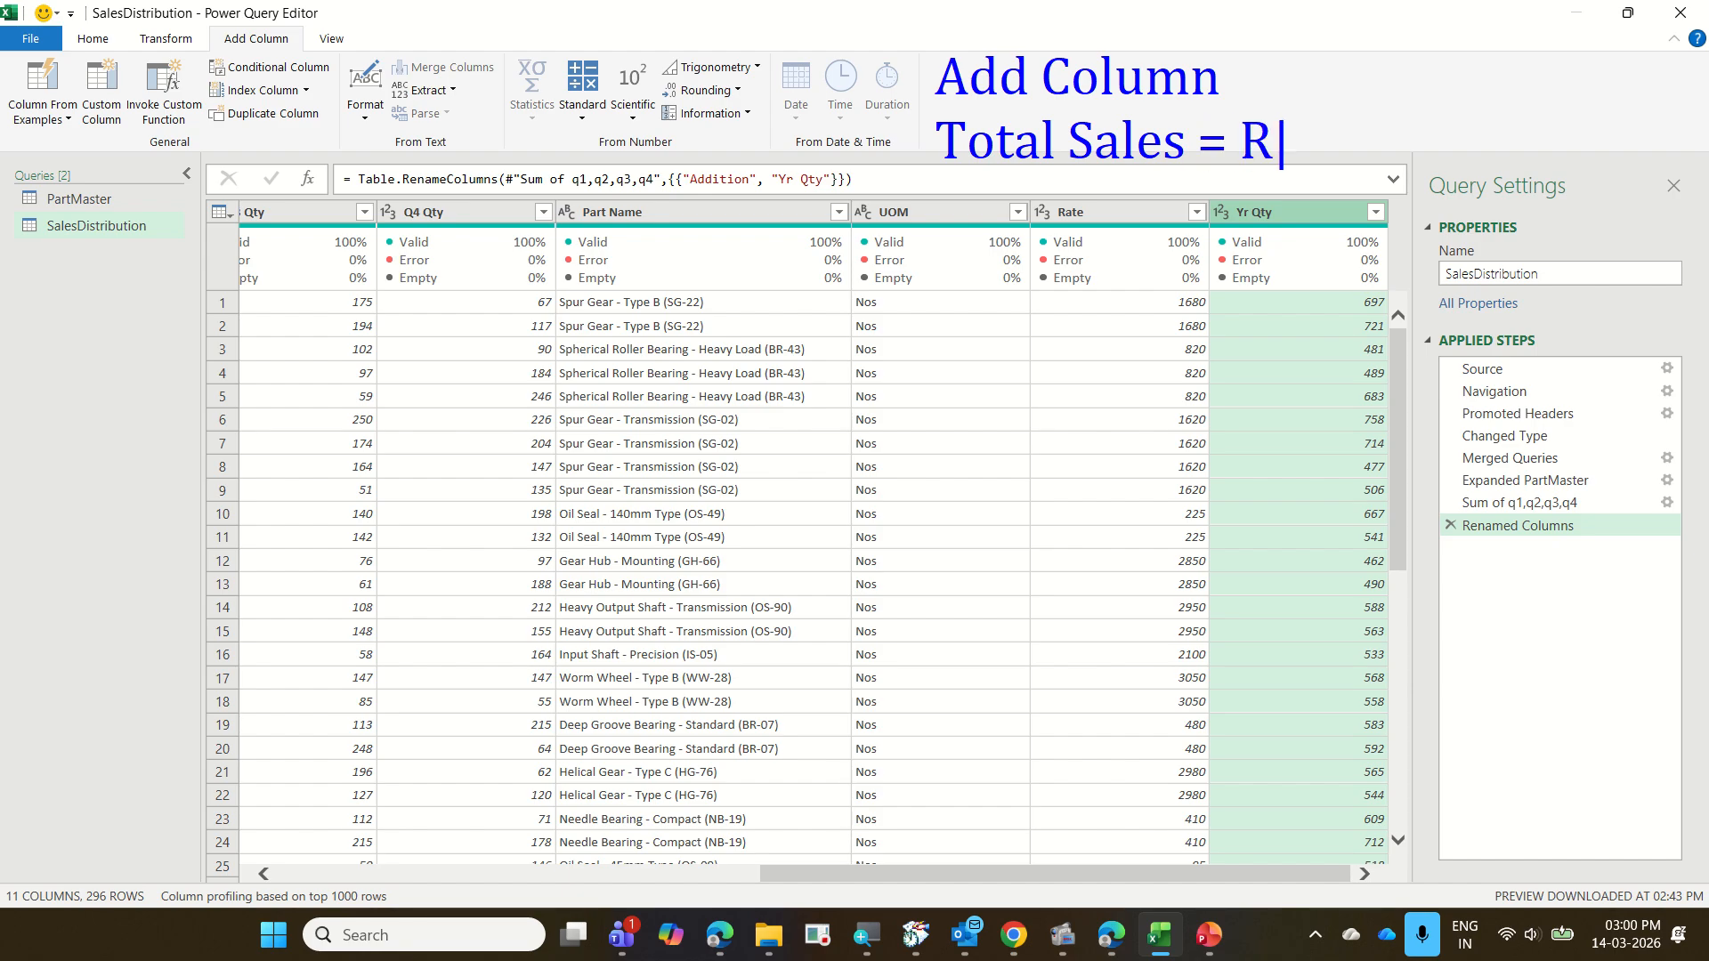
text(ate * )
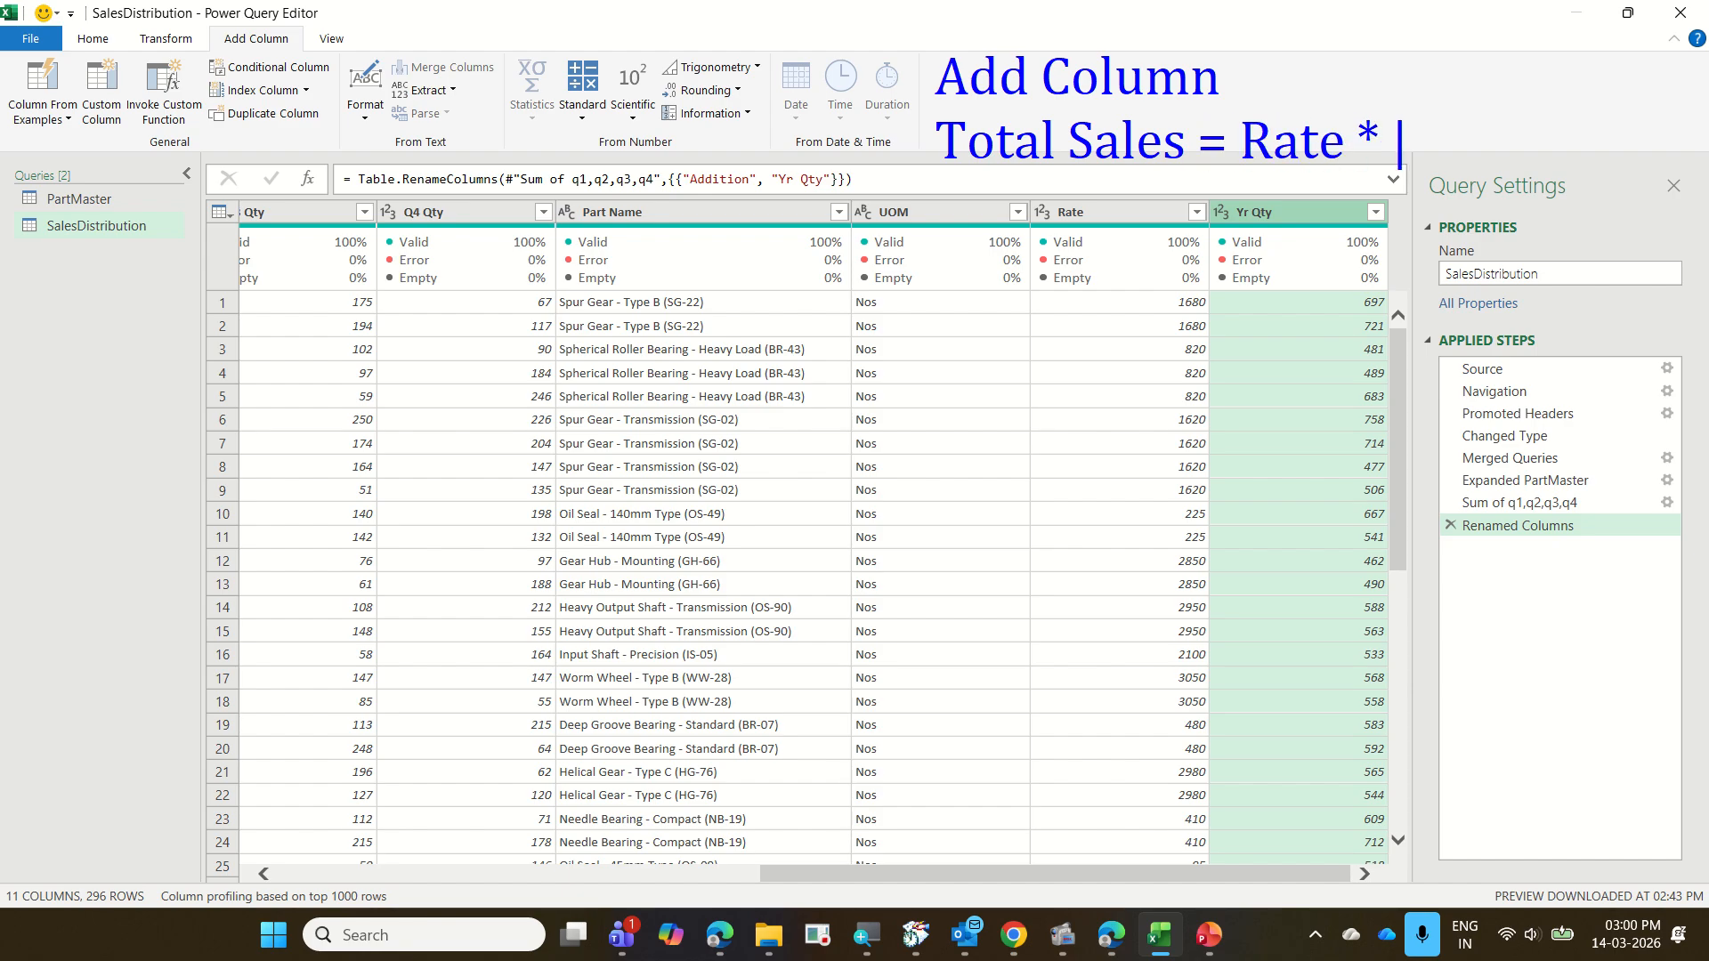
text(Yr Qty)
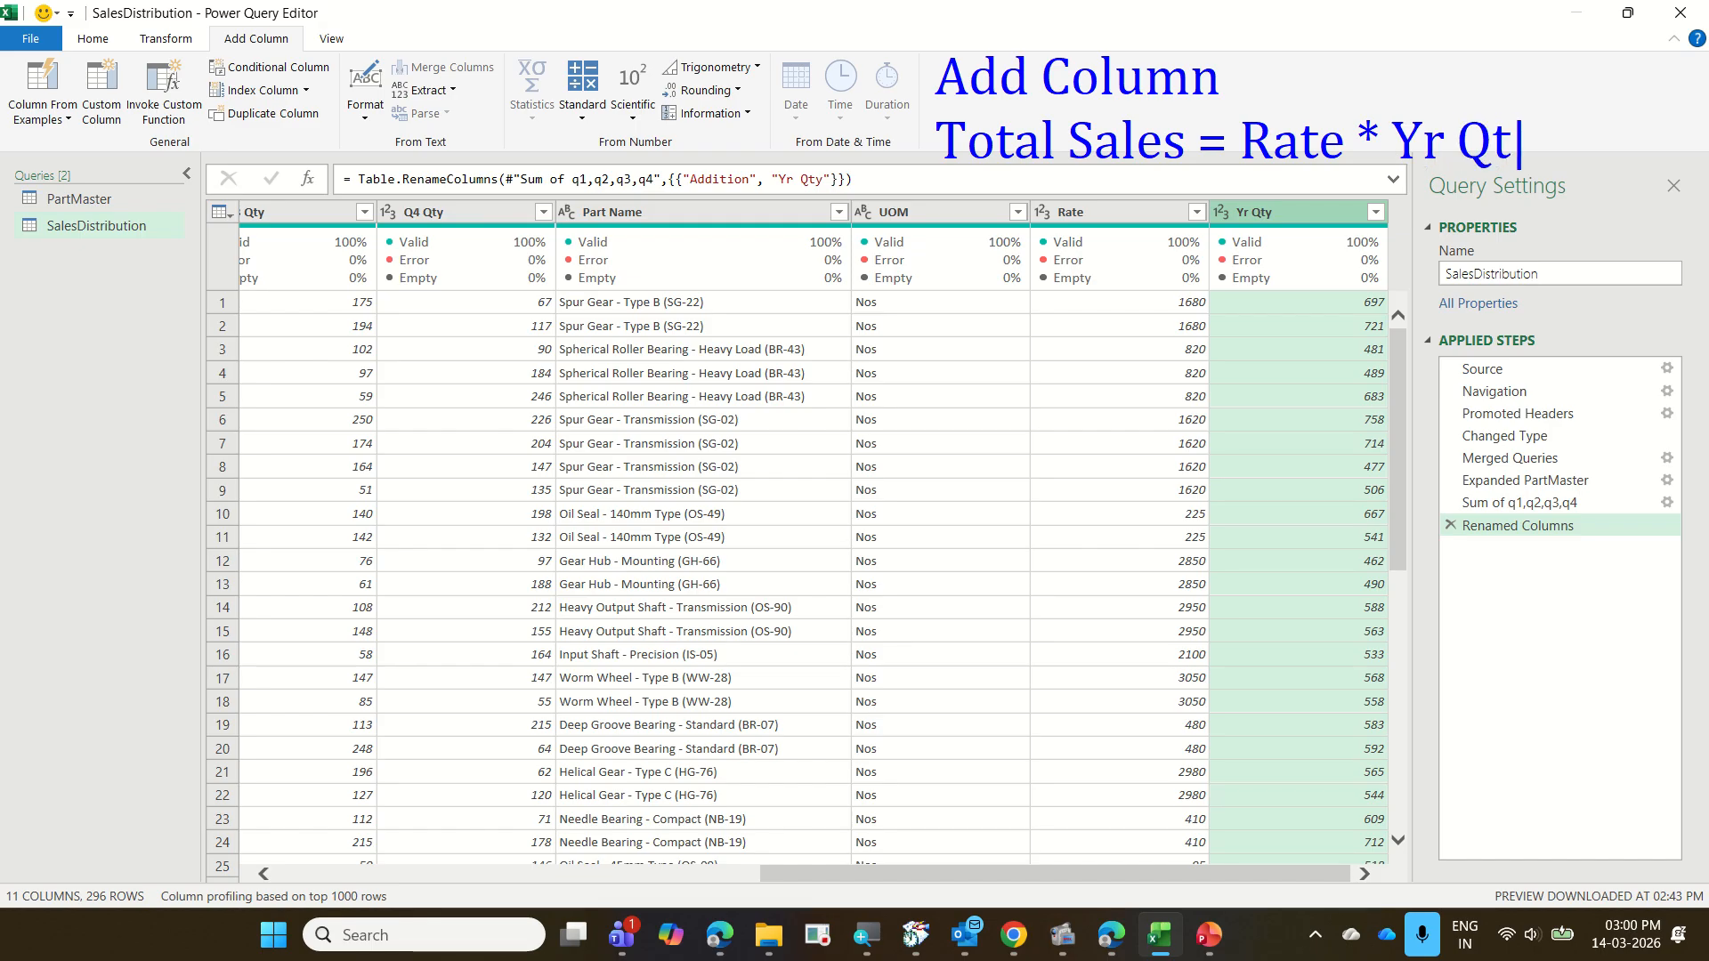
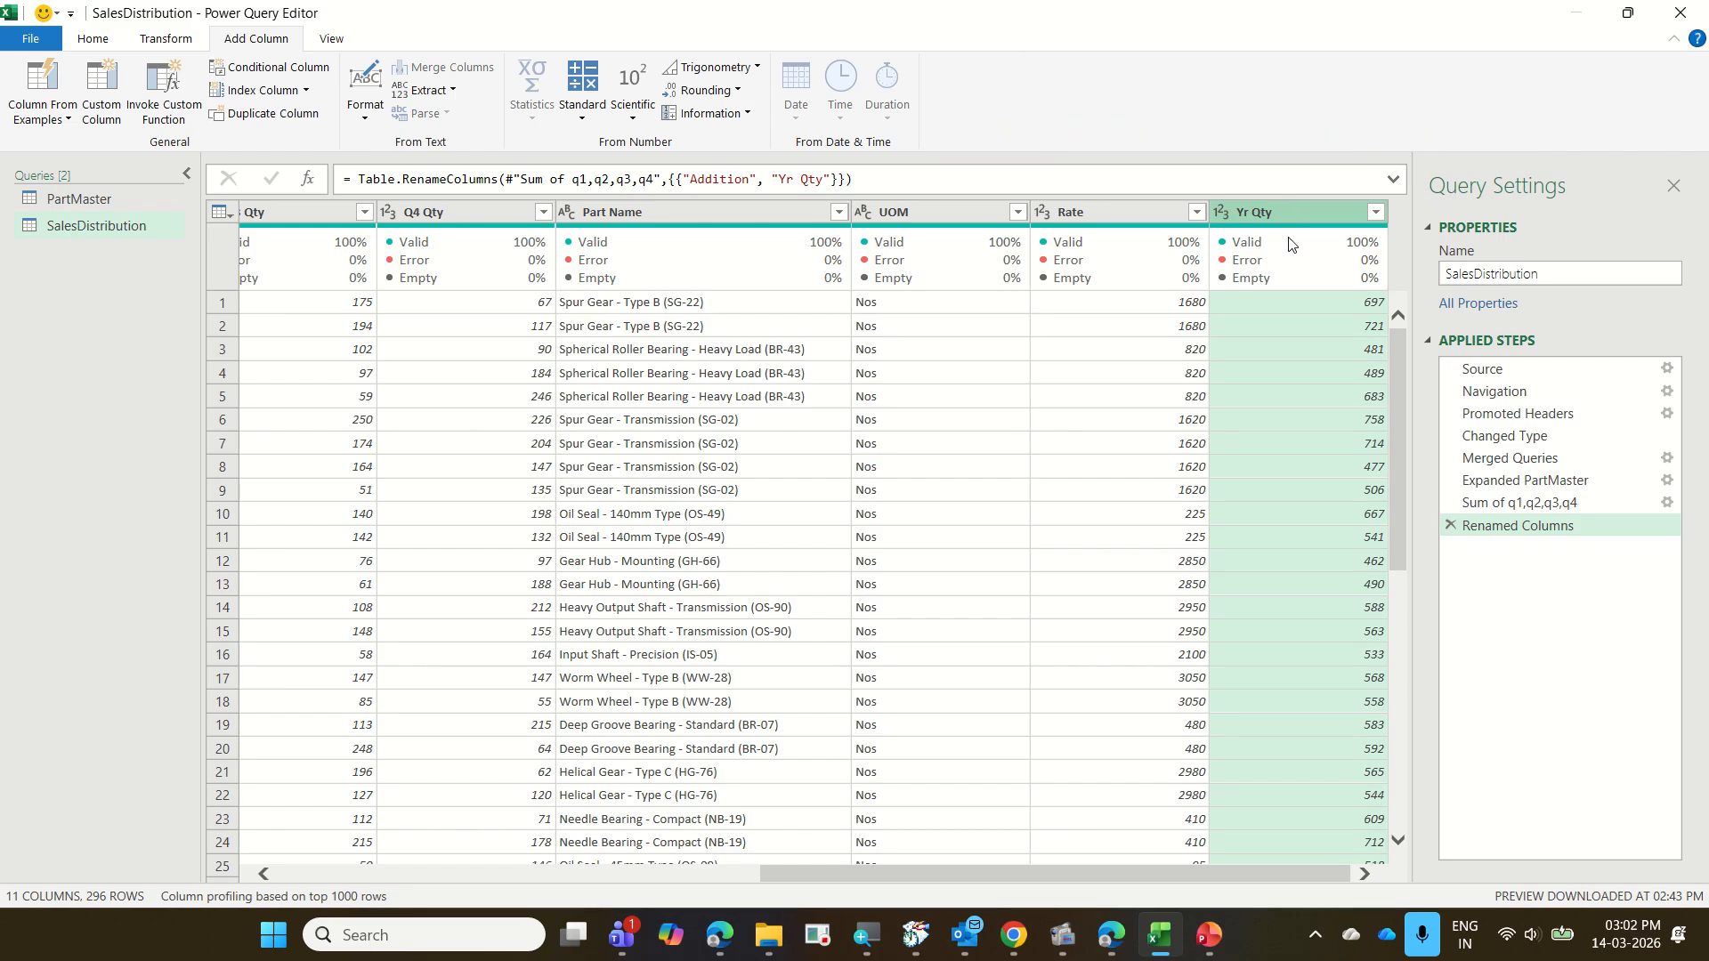
Add a new column that multiplies the Rate column by the Yr Qty column using the Standard Multiply operation
click(1111, 215)
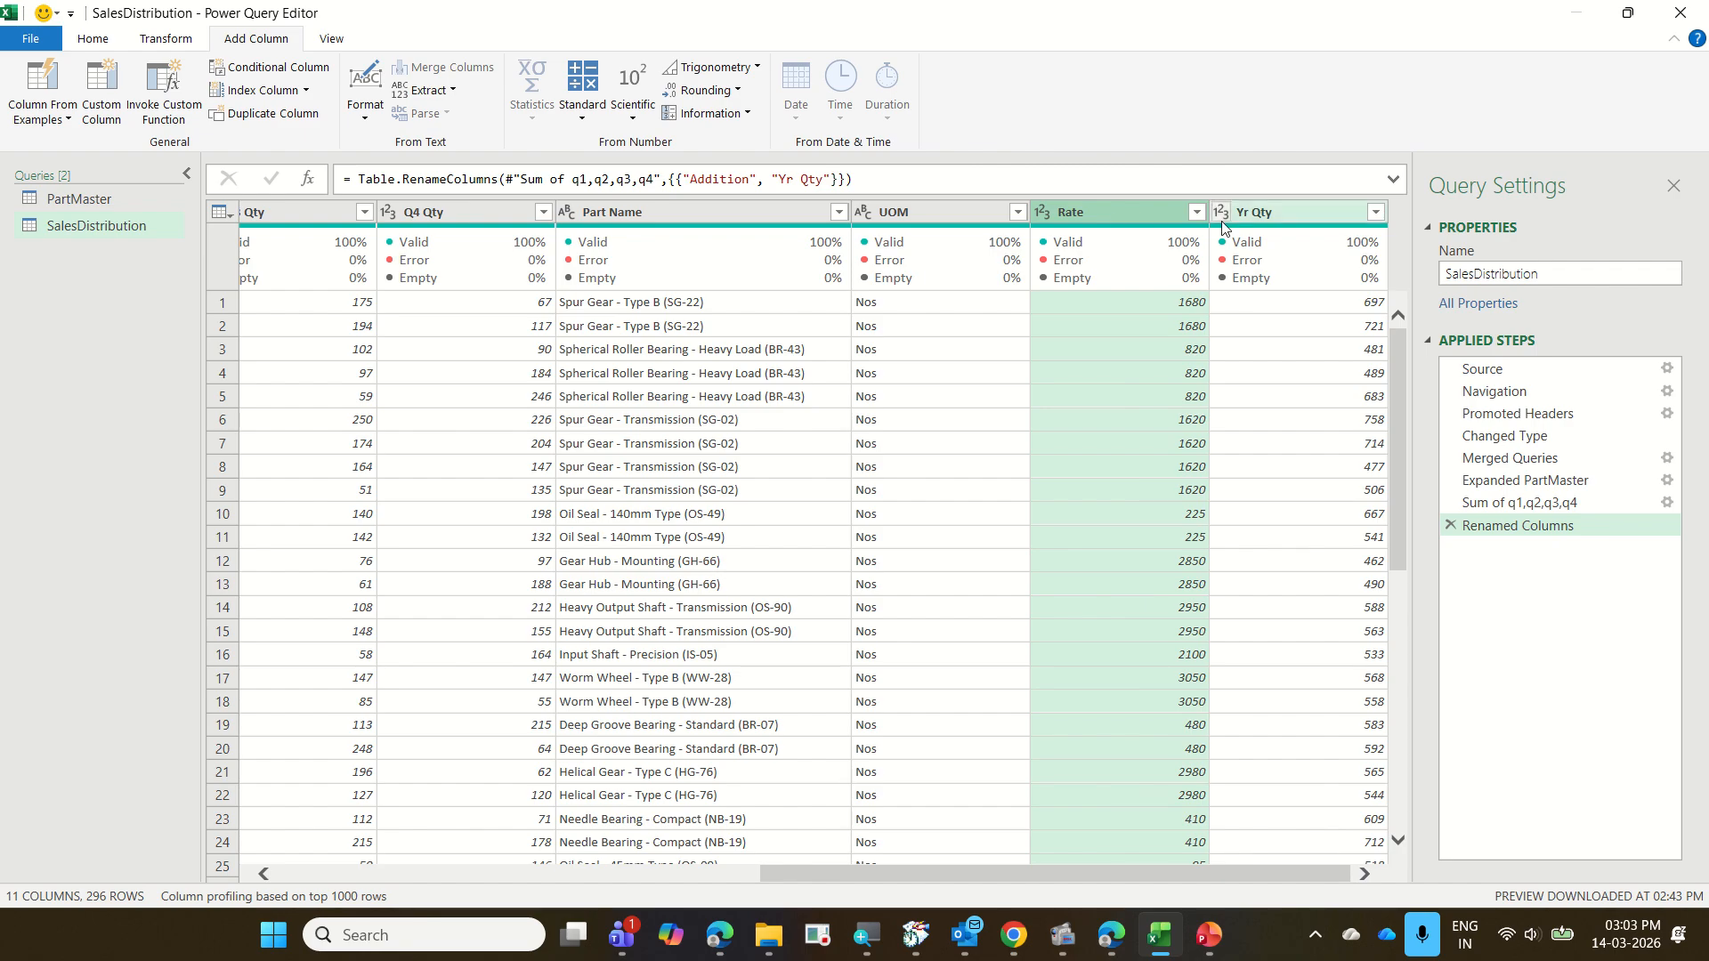
ctrl+click(1246, 216)
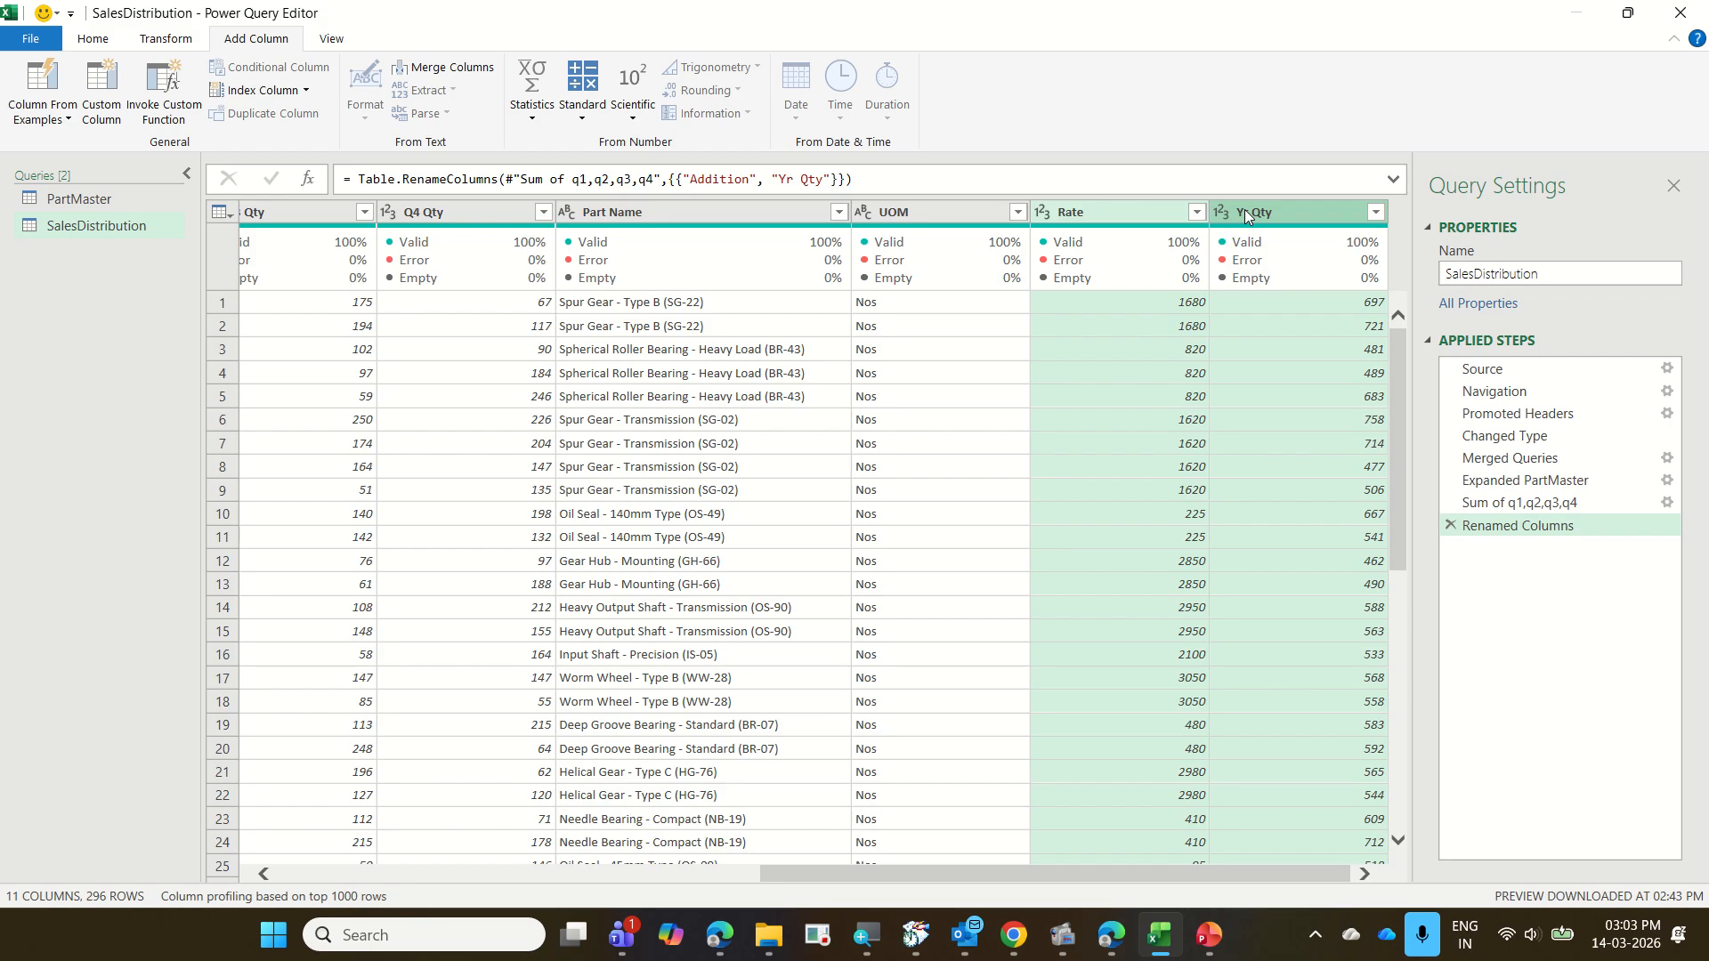
click(579, 125)
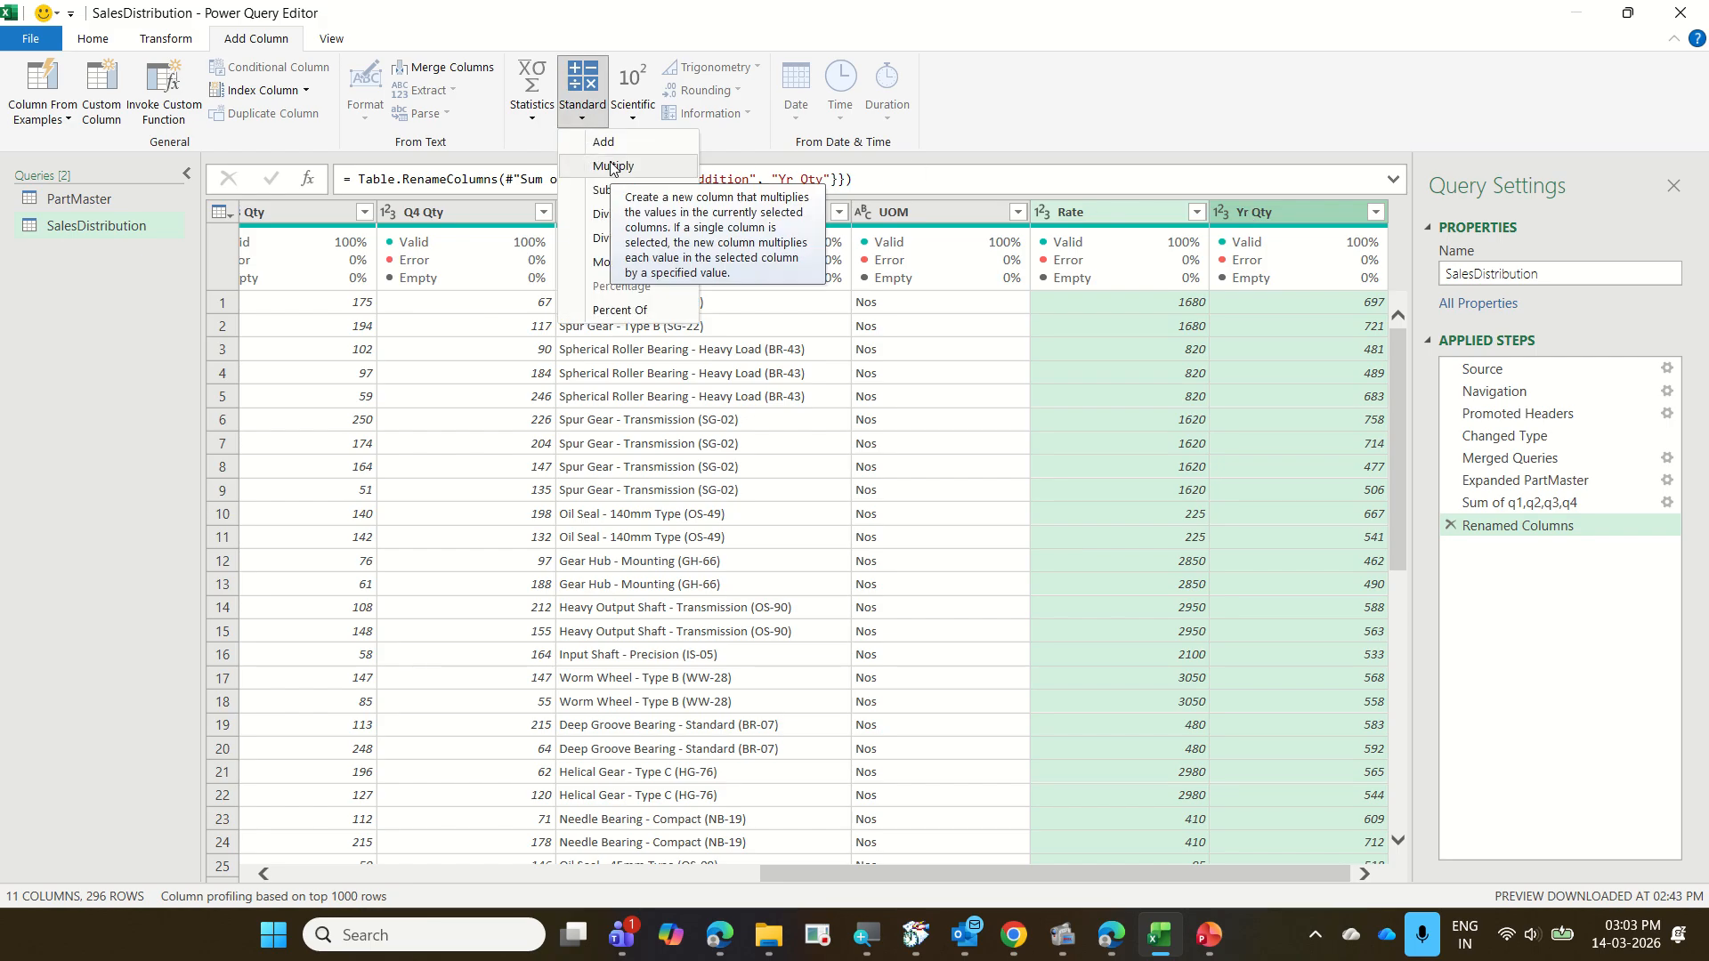
click(610, 166)
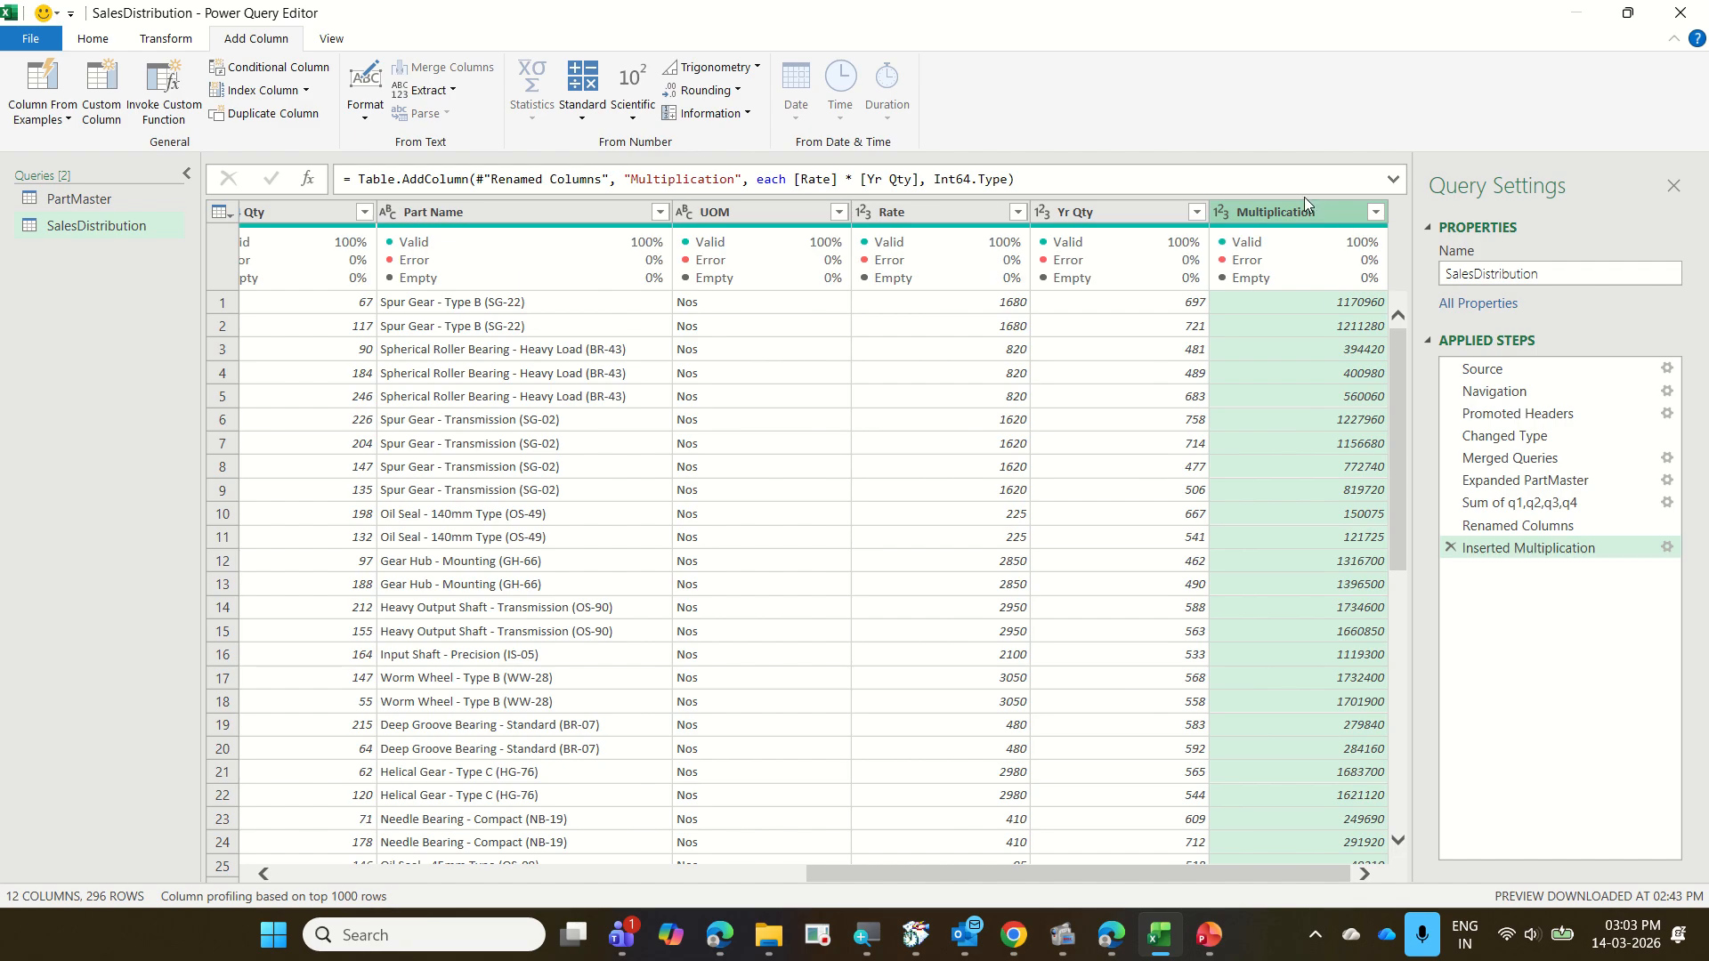
Rename the Multiplication column to "Total Sales"
double_click(1303, 214)
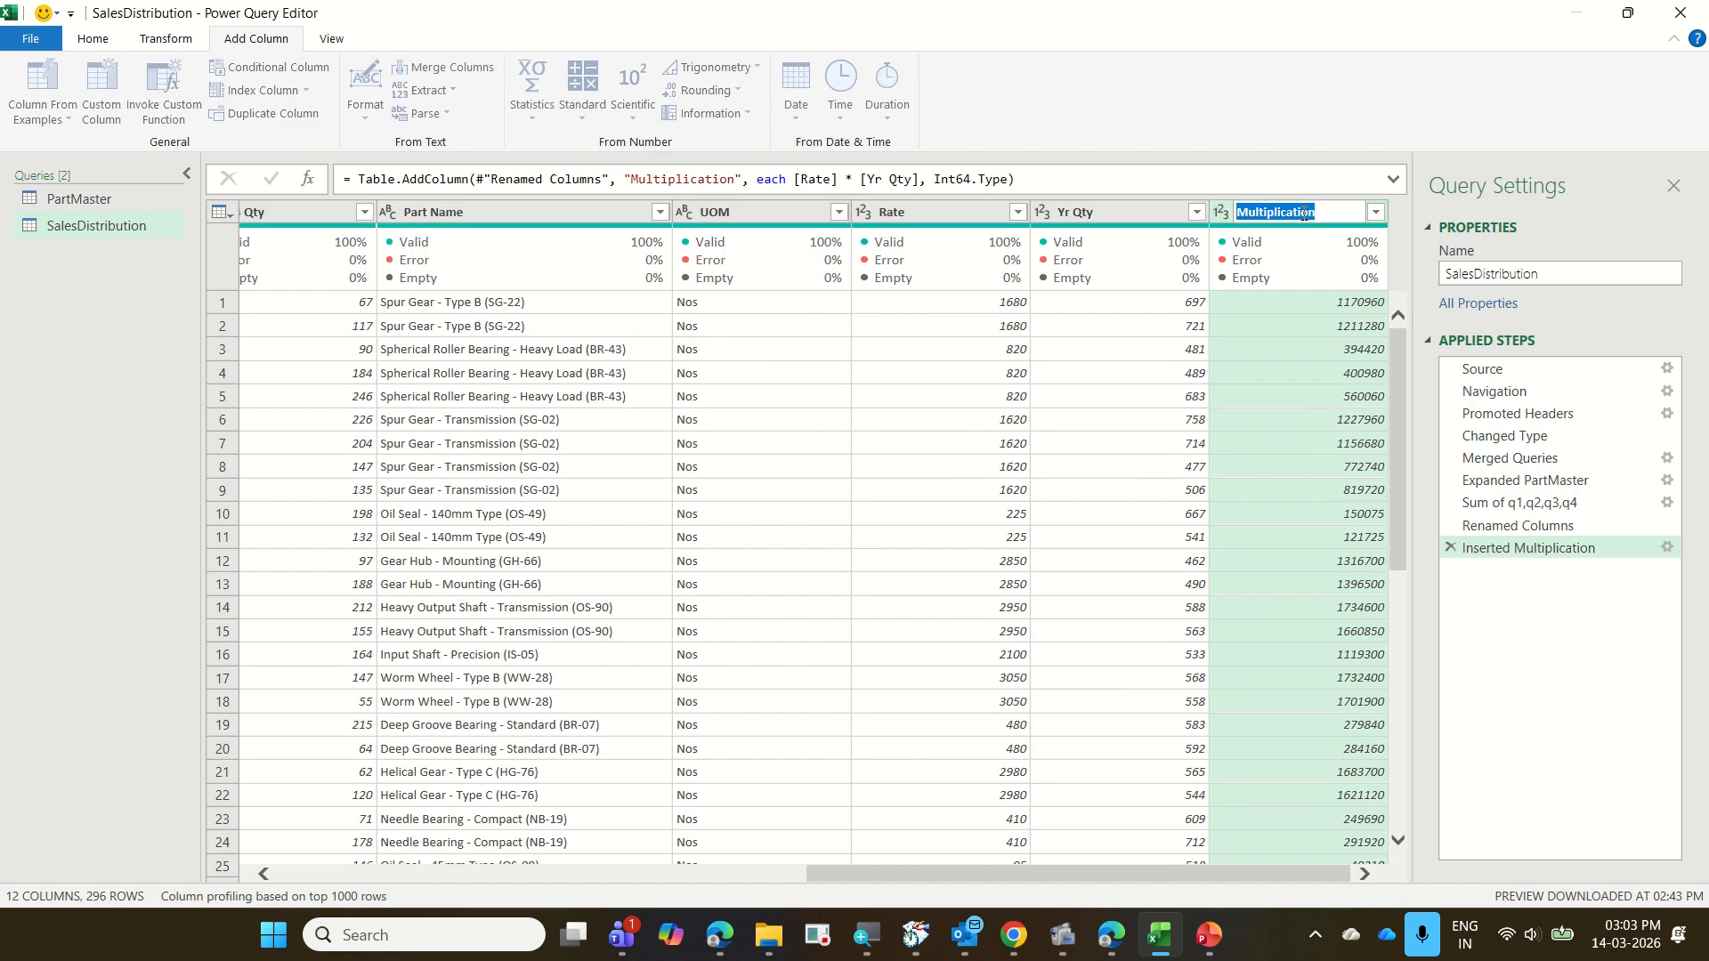
text(Total Sales)
key(Return)
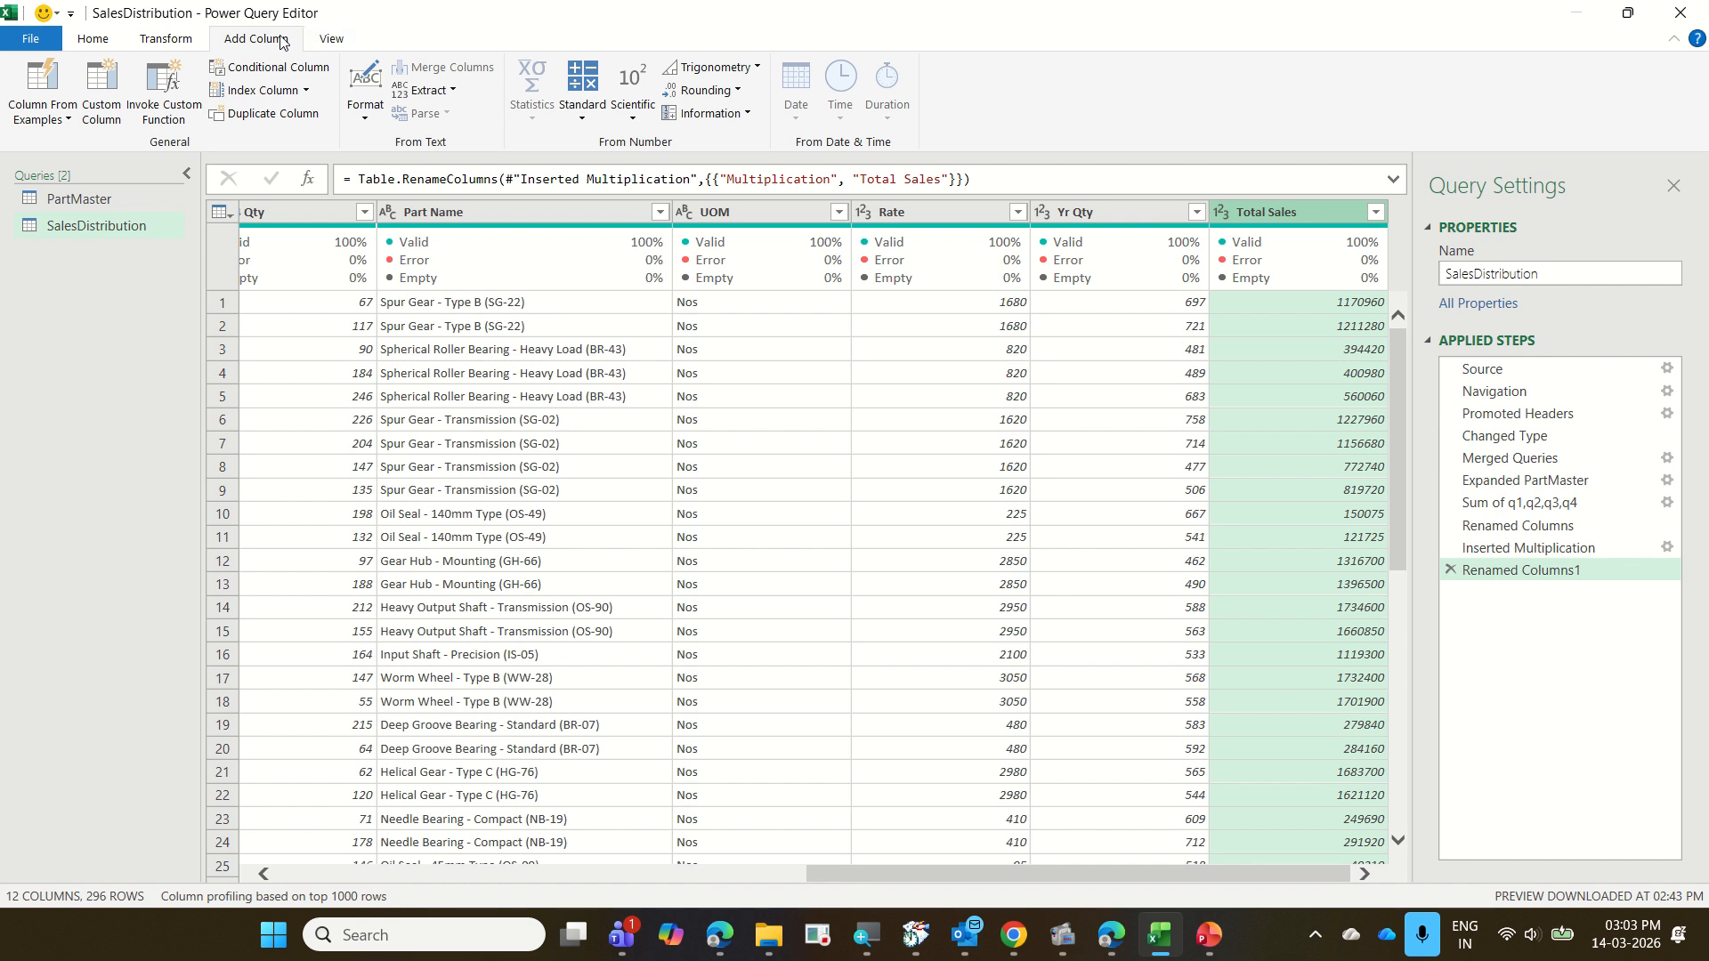
Add a new column that multiplies the Total Sales column by 18% using the Standard Multiply operation
click(585, 124)
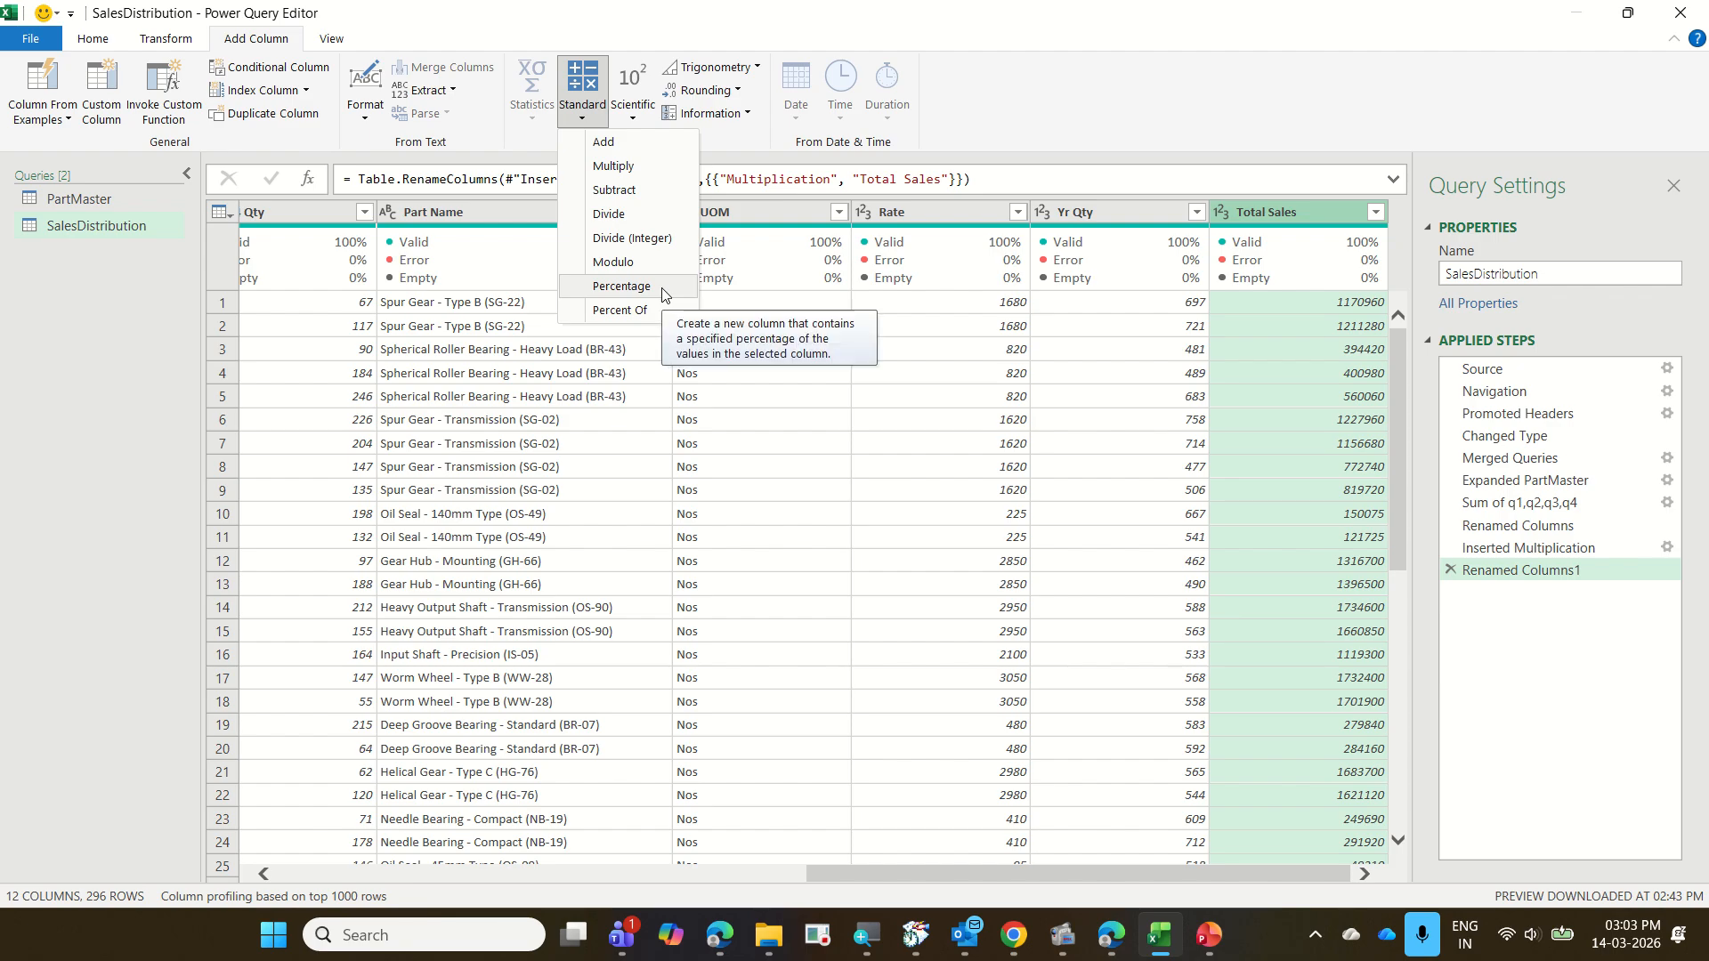
click(663, 177)
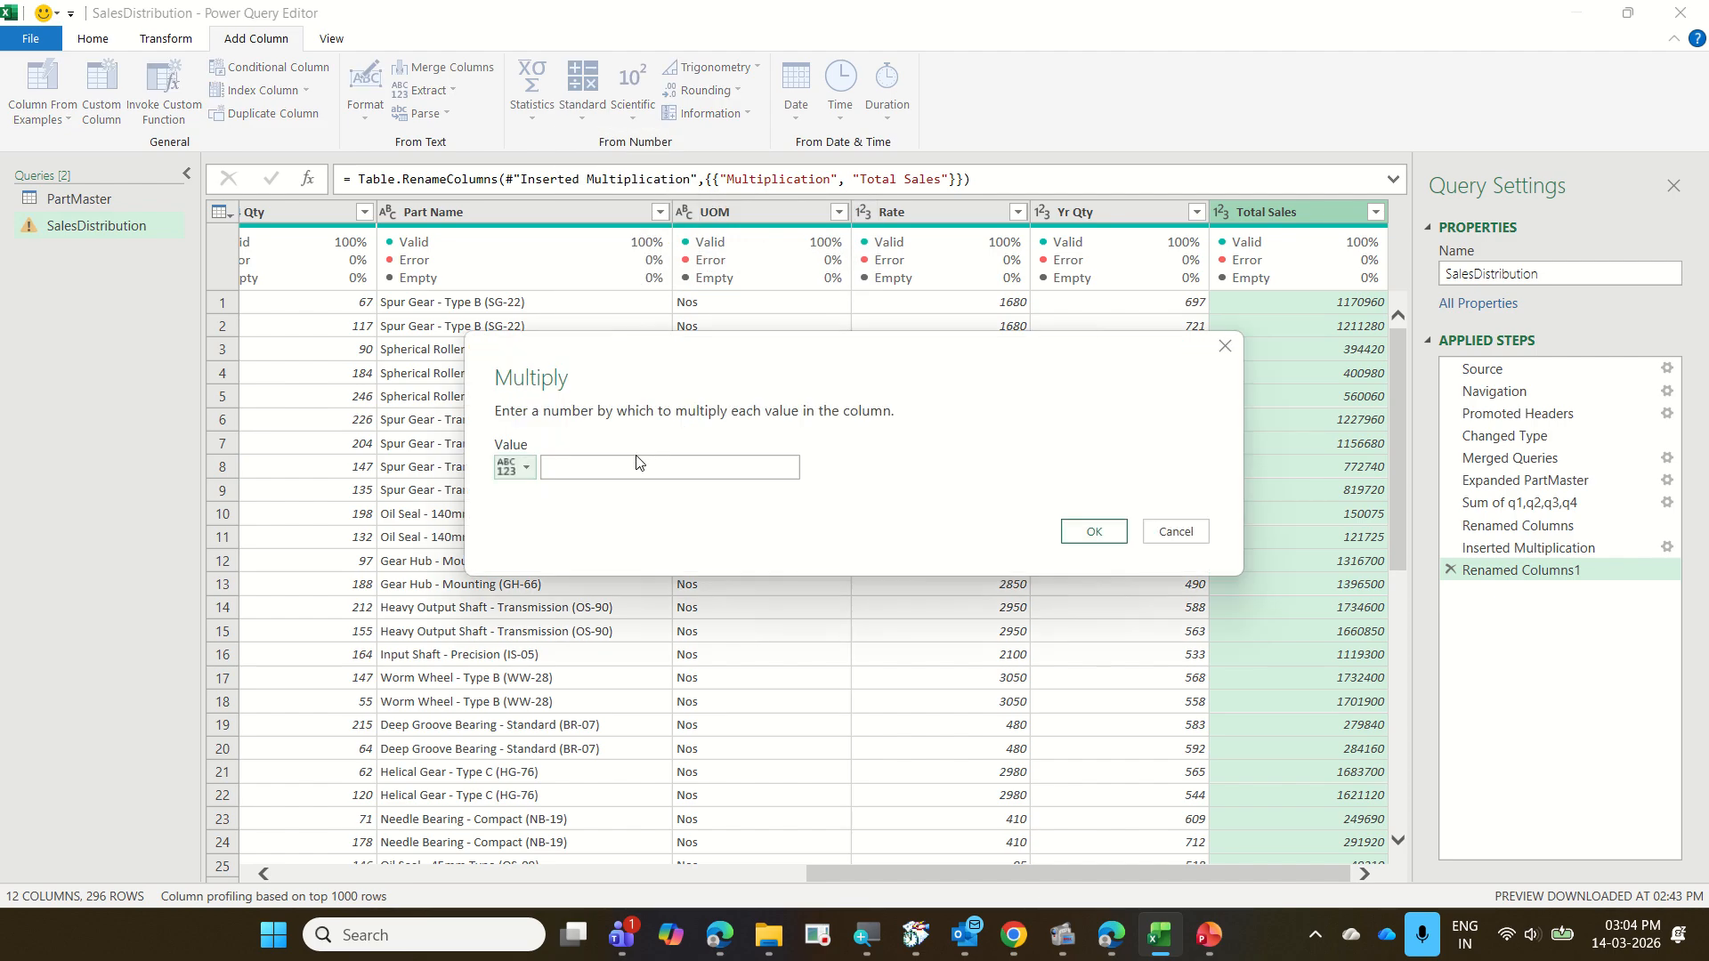
text(18%)
click(1094, 532)
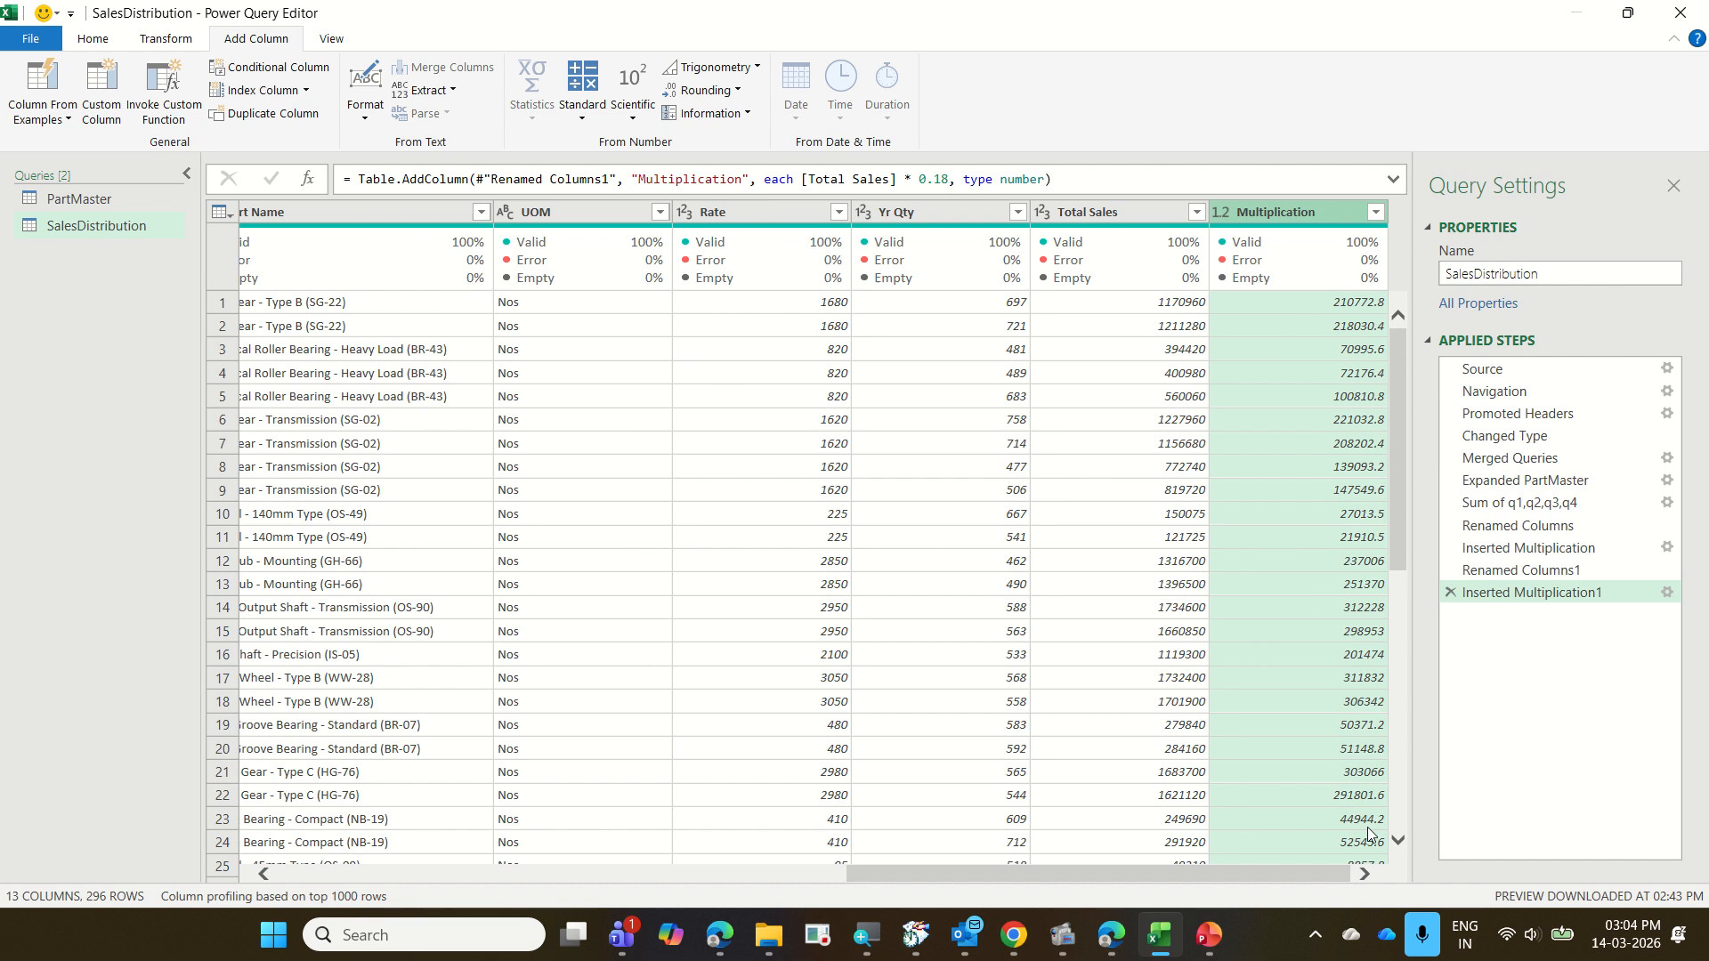
Rename the new Multiplication column to "Tax Value"
click(1367, 877)
click(1366, 876)
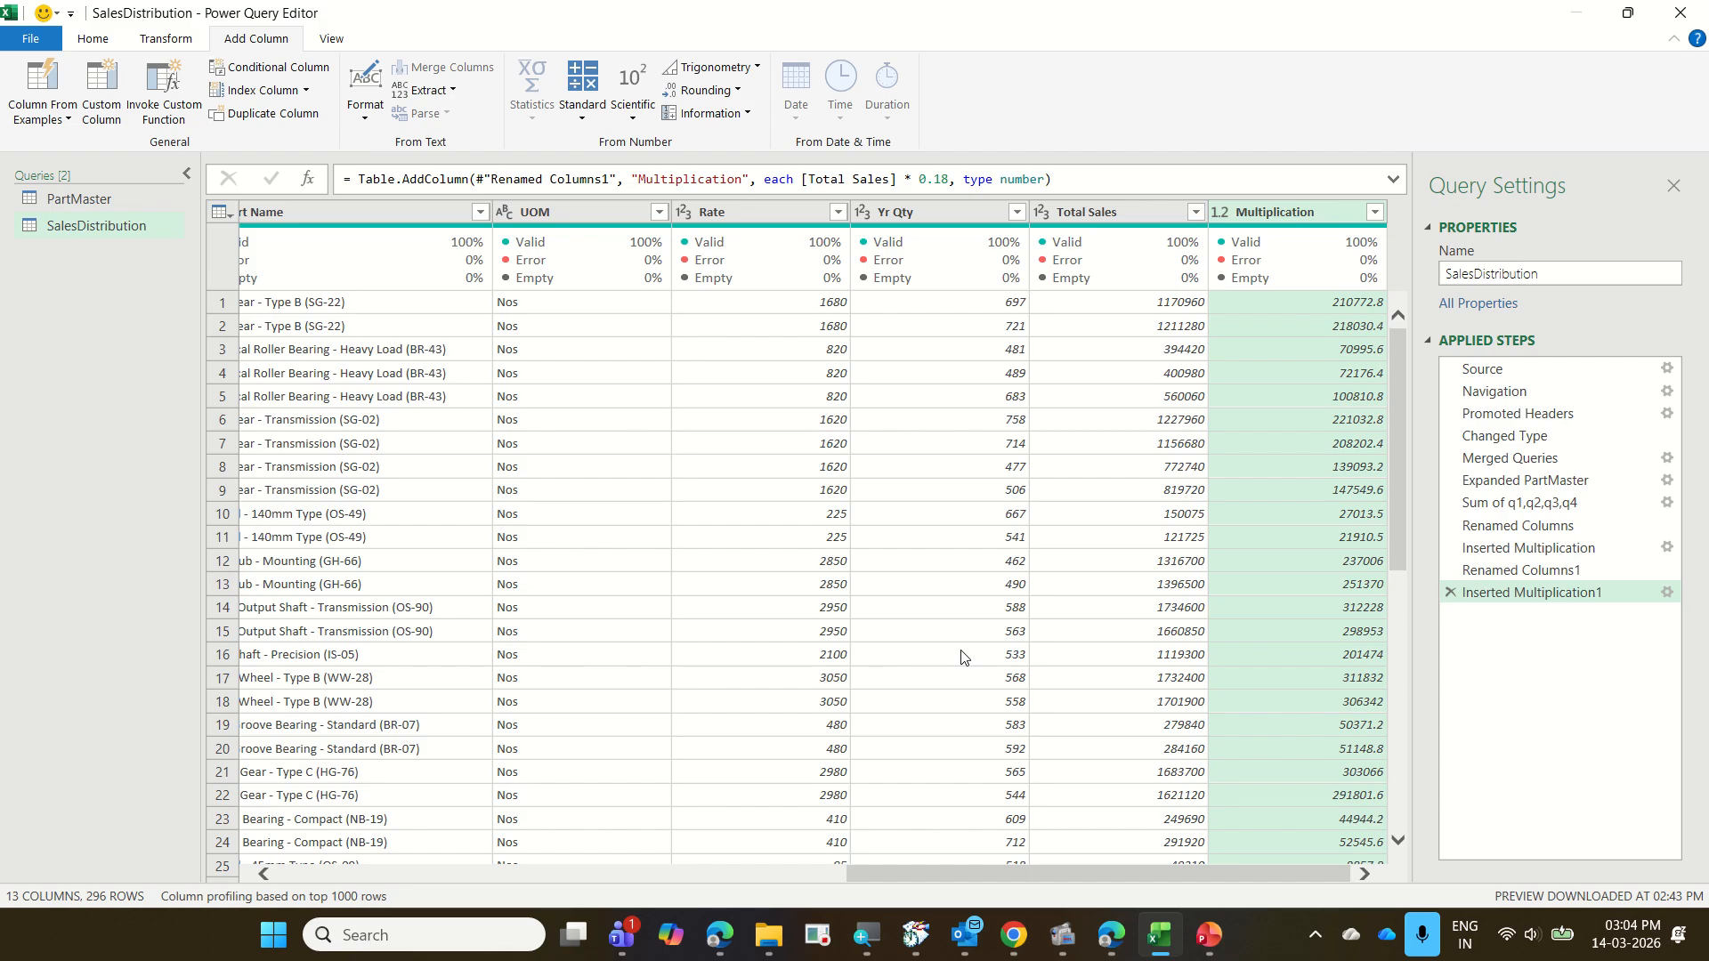
double_click(1276, 214)
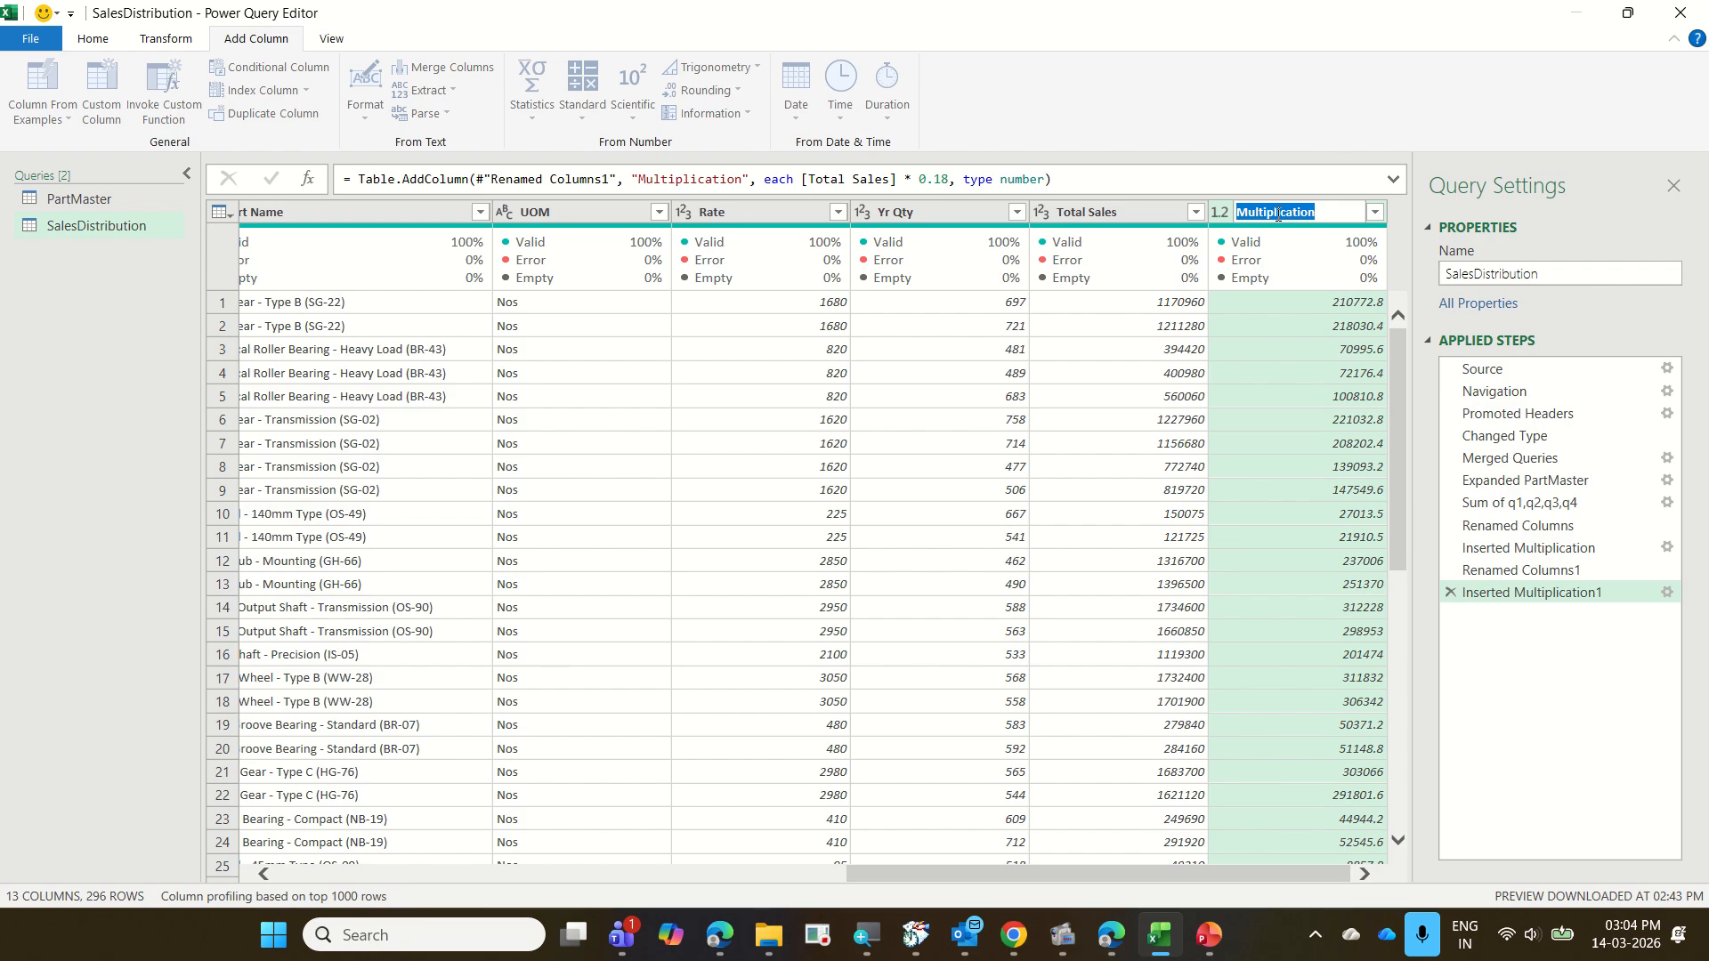
text(Tax Valueue)
key(Return)
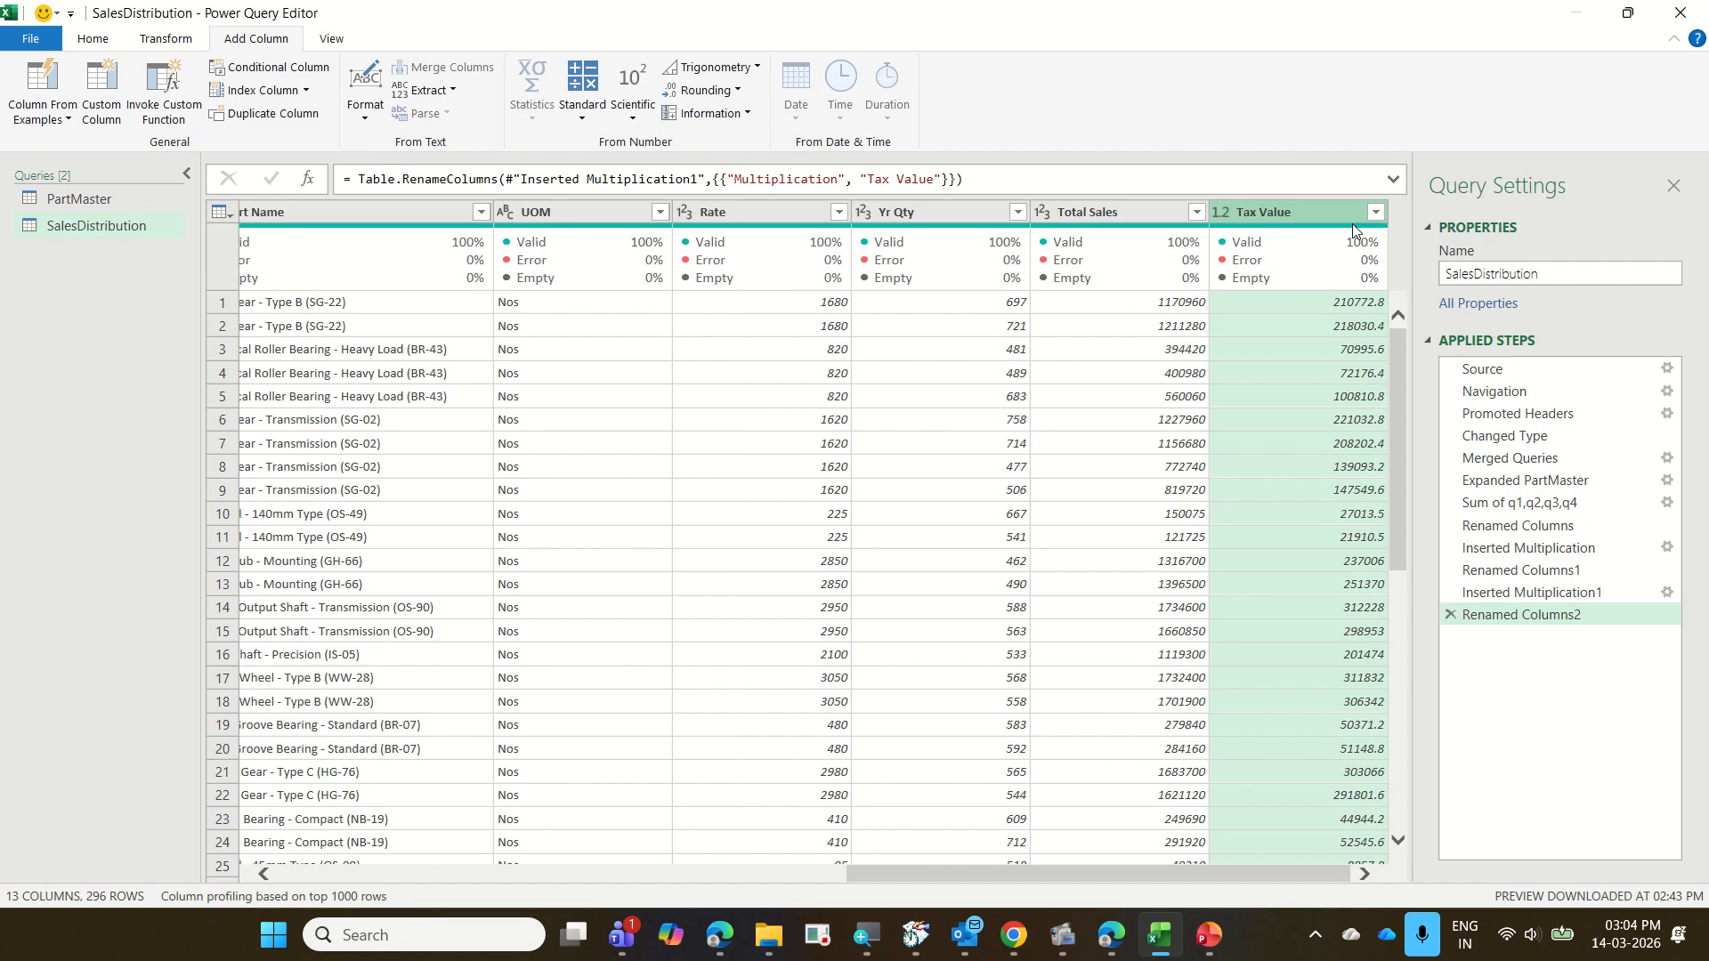
click(583, 107)
drag(649, 73, 742, 107)
Round the existing Tax Value column in place to 0 decimal places
click(167, 39)
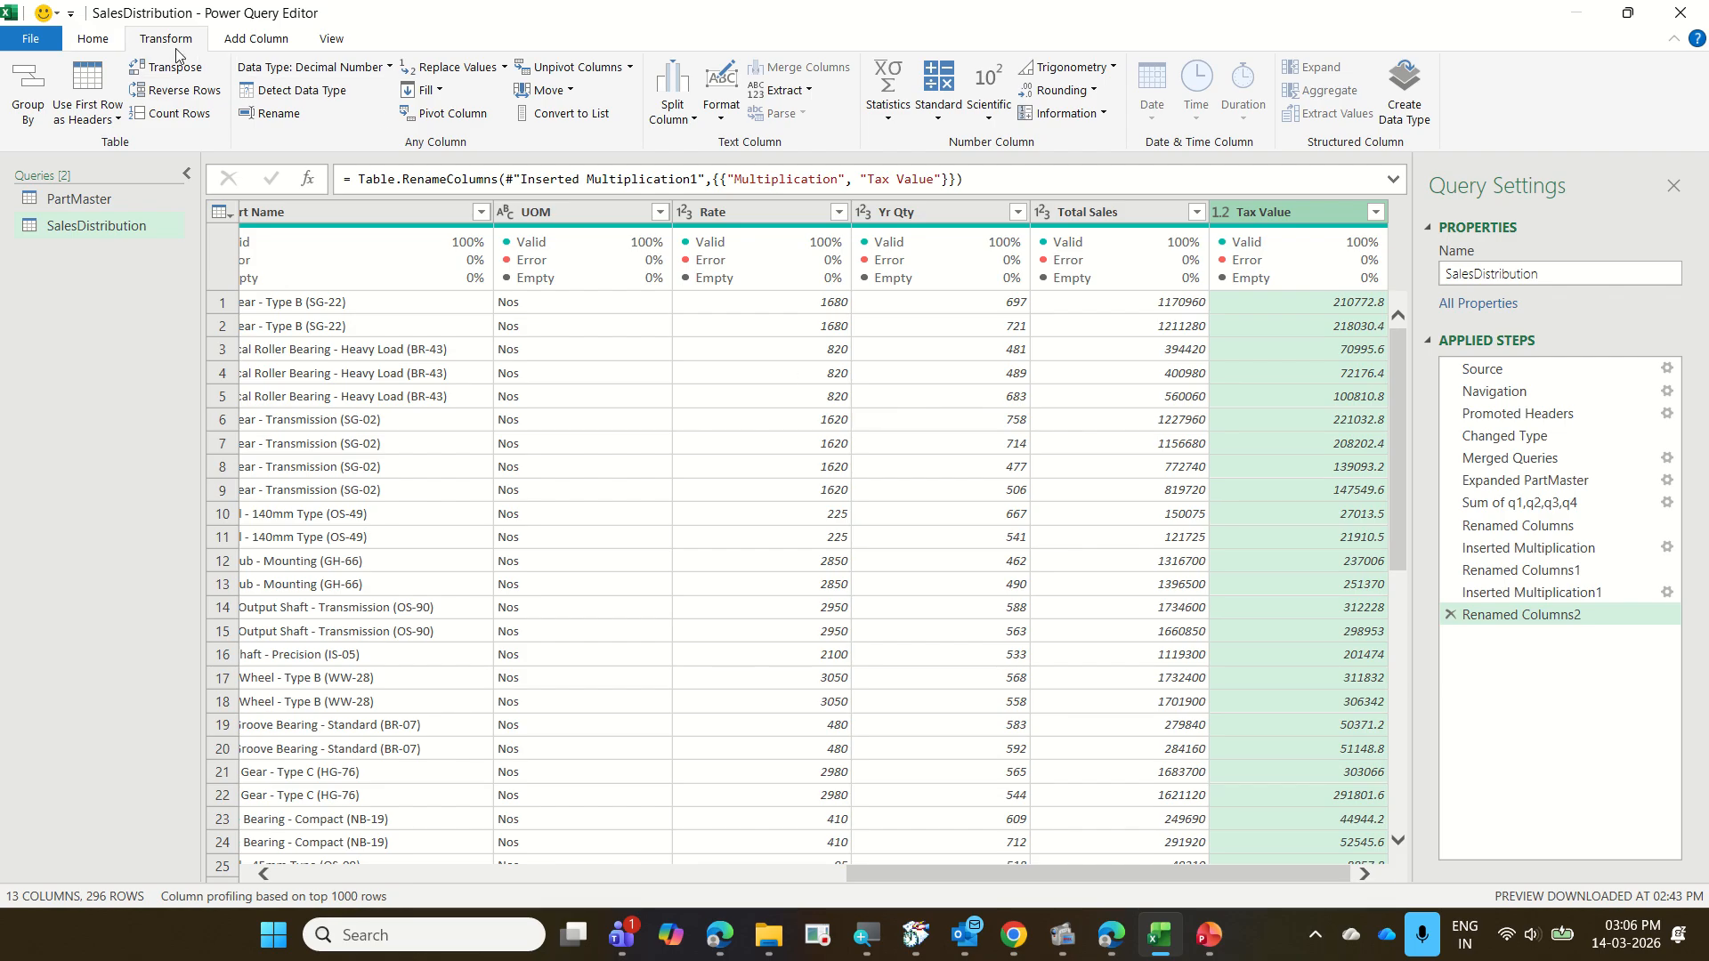
click(1095, 92)
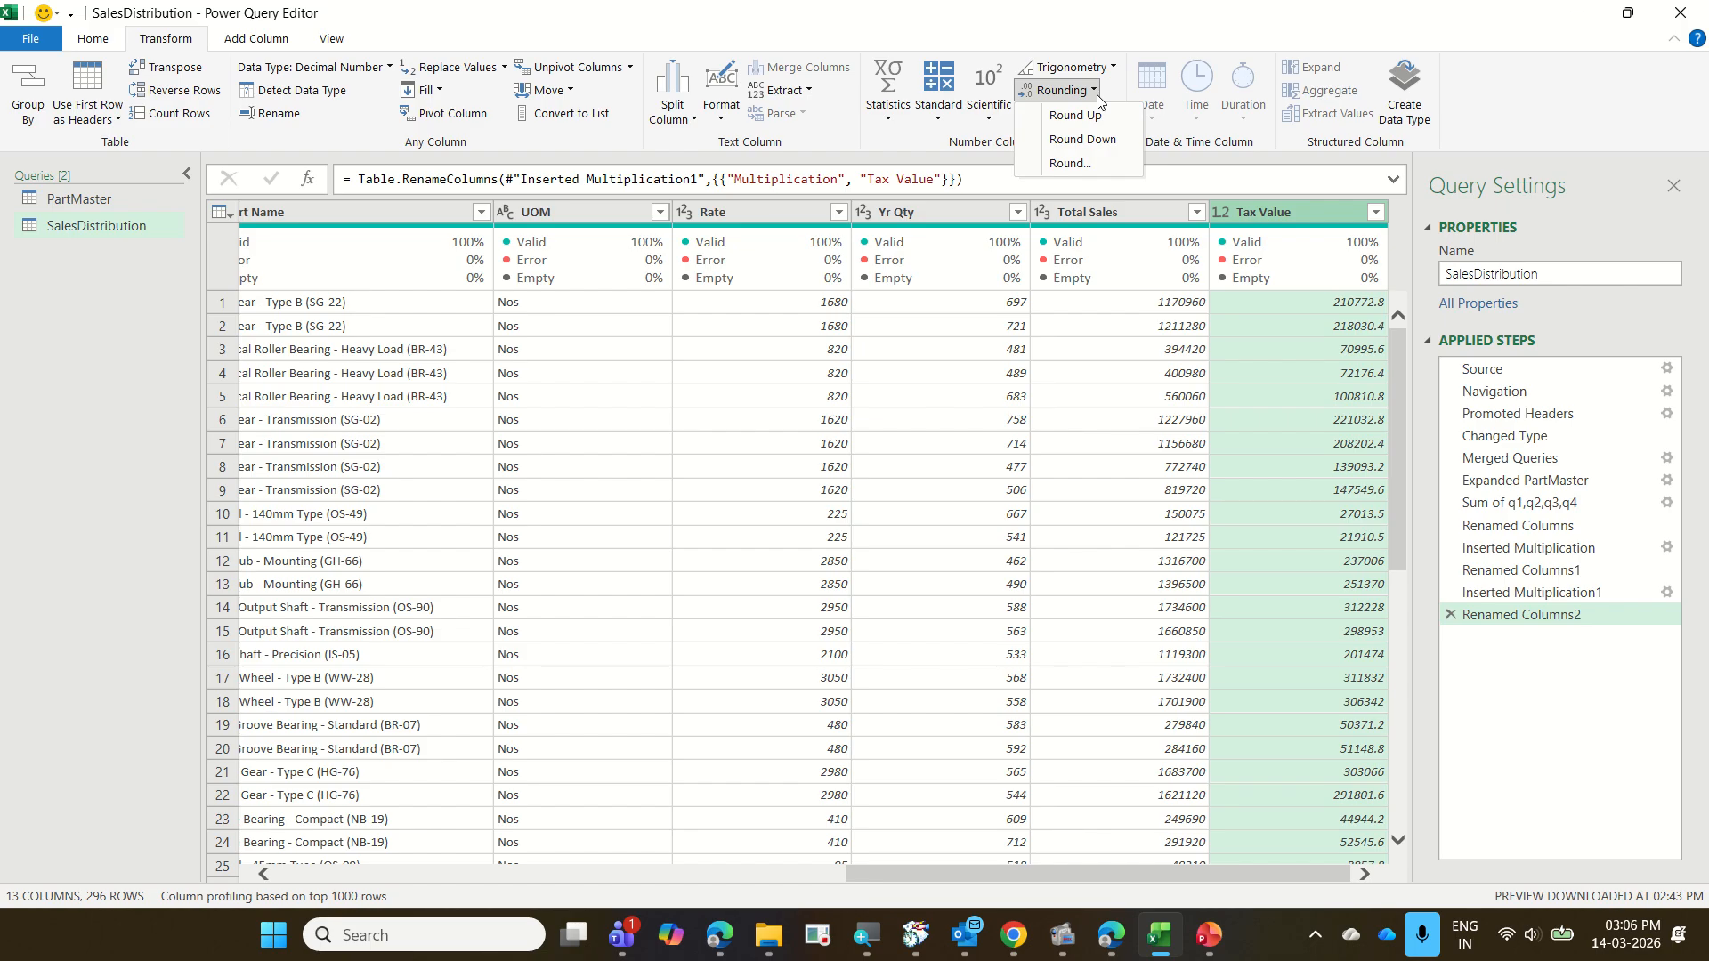
click(1097, 163)
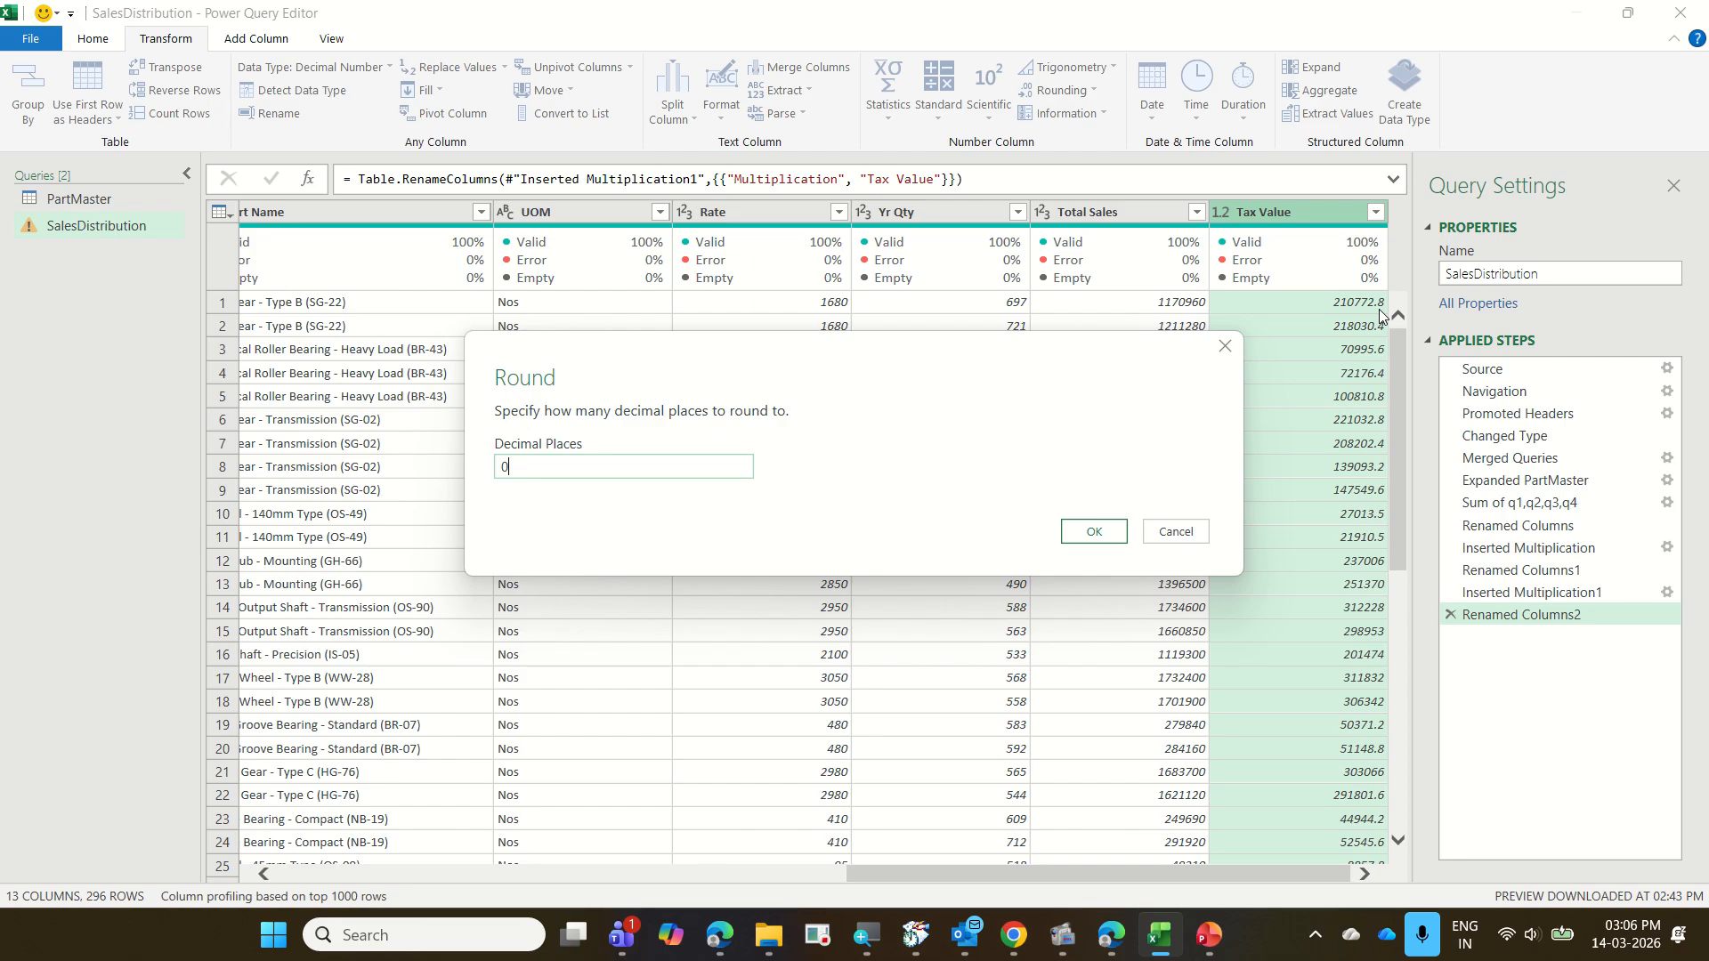
click(1094, 533)
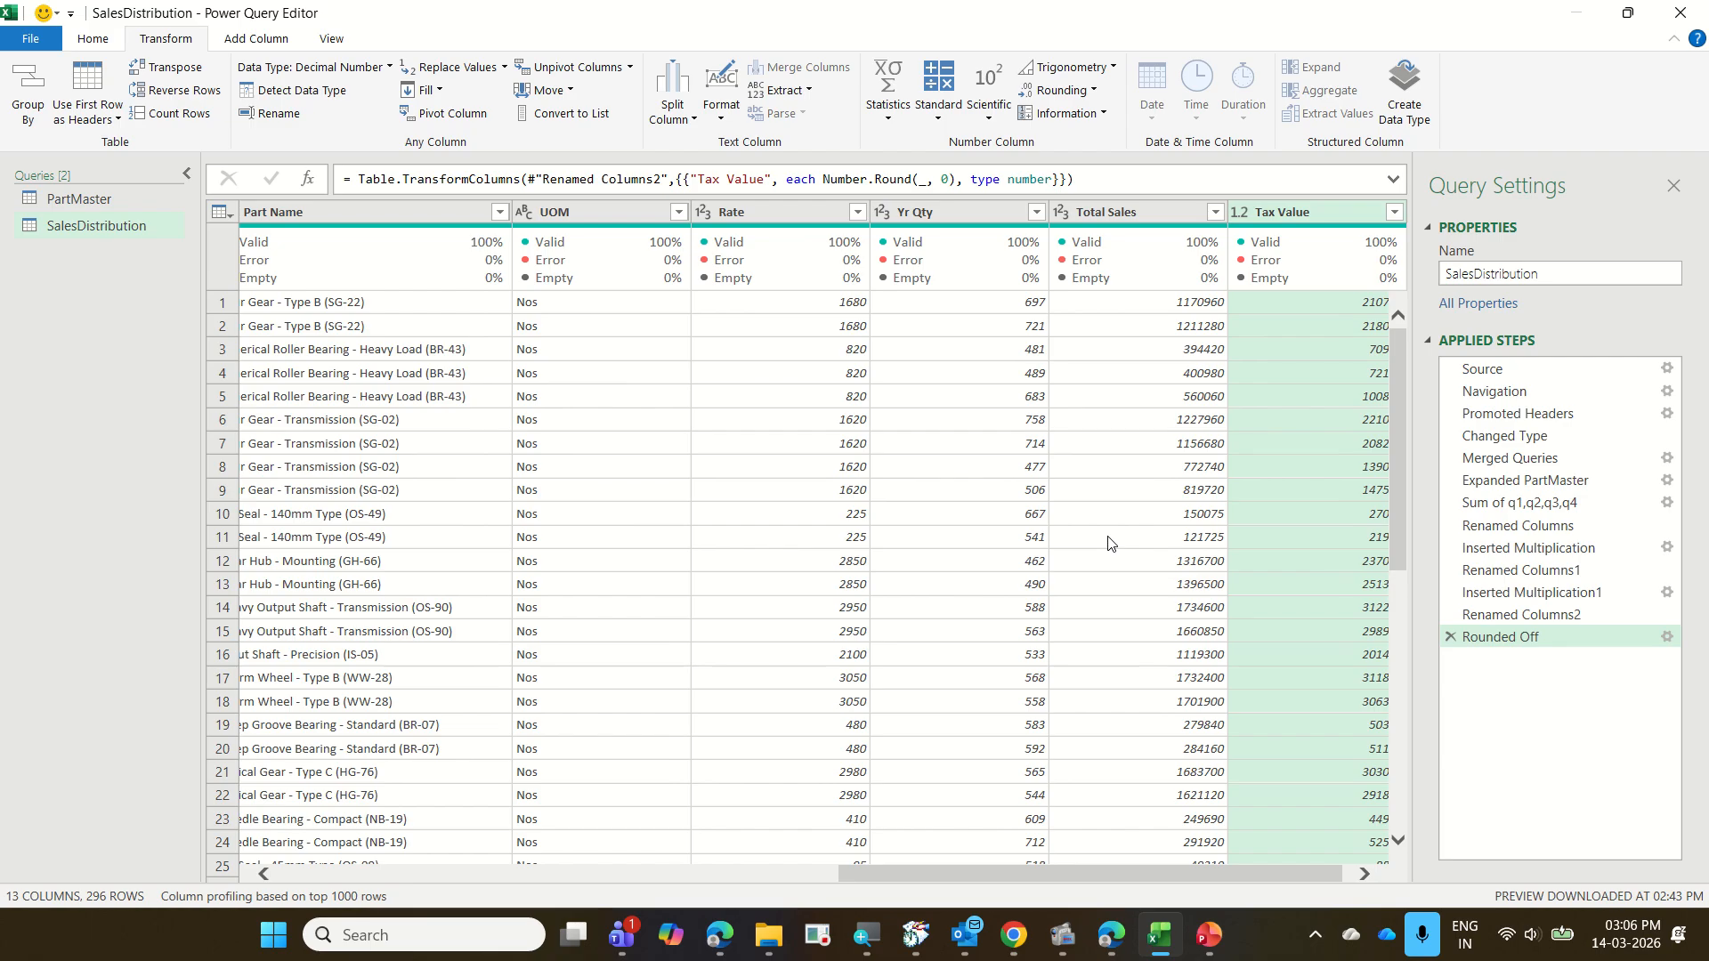
click(1362, 875)
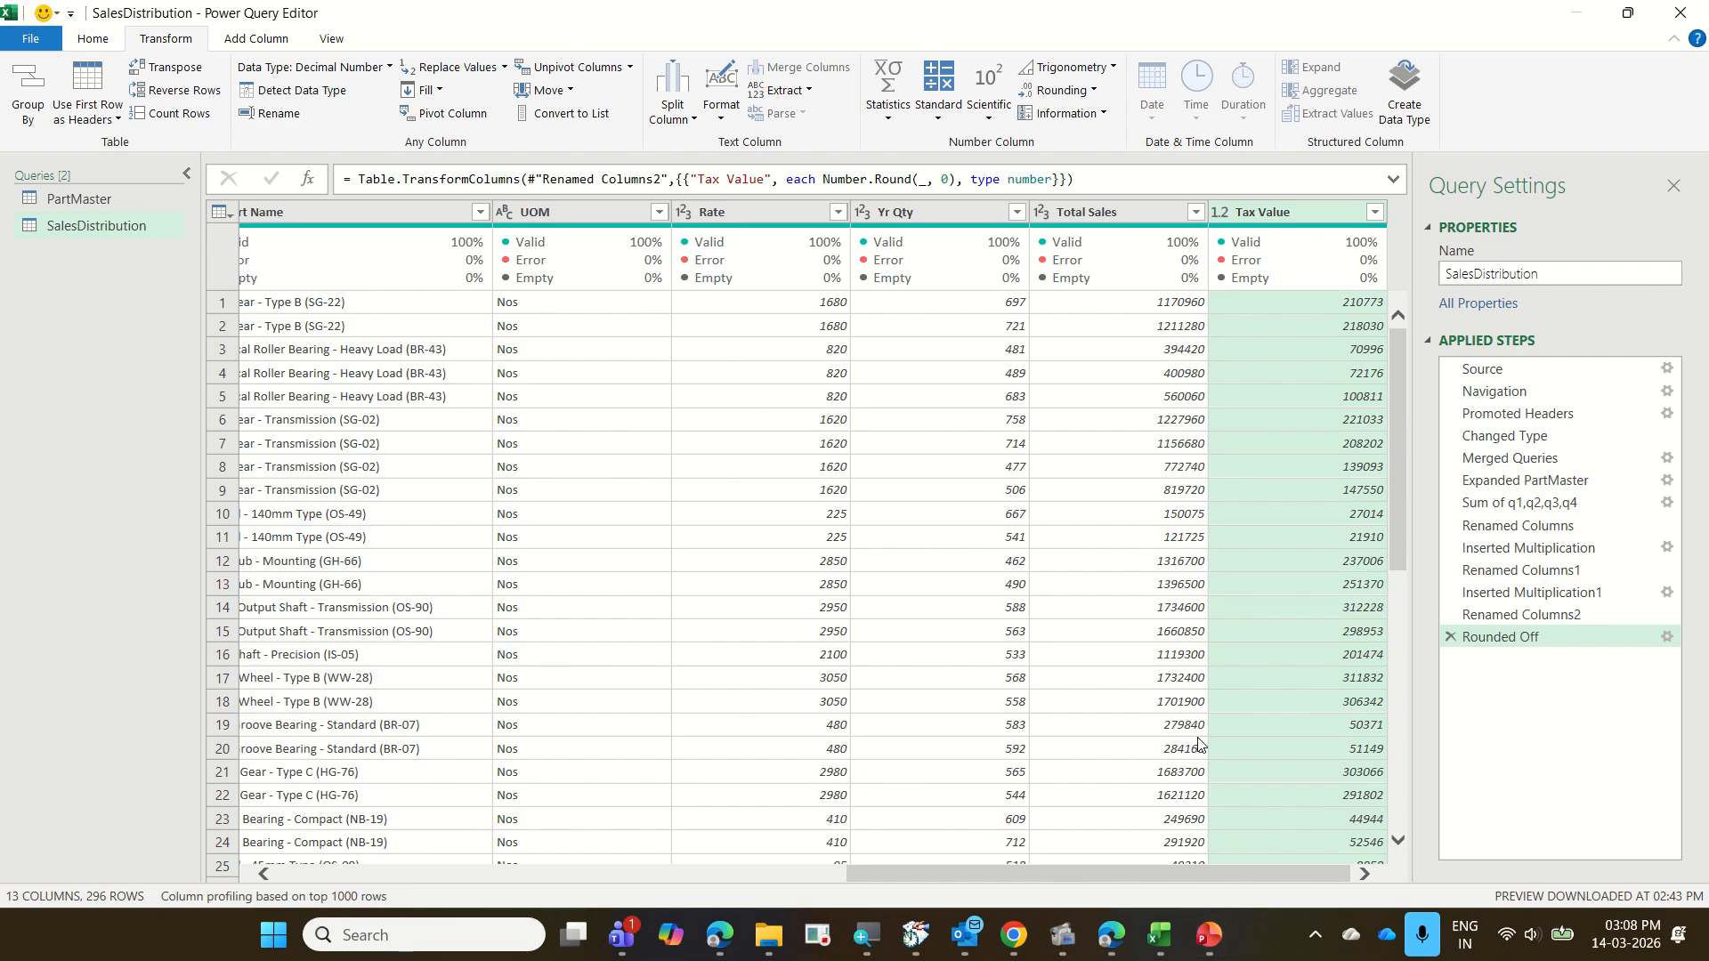
Switch to the "Day 2 Session 2" presentation in PowerPoint
mouse_move(1212, 942)
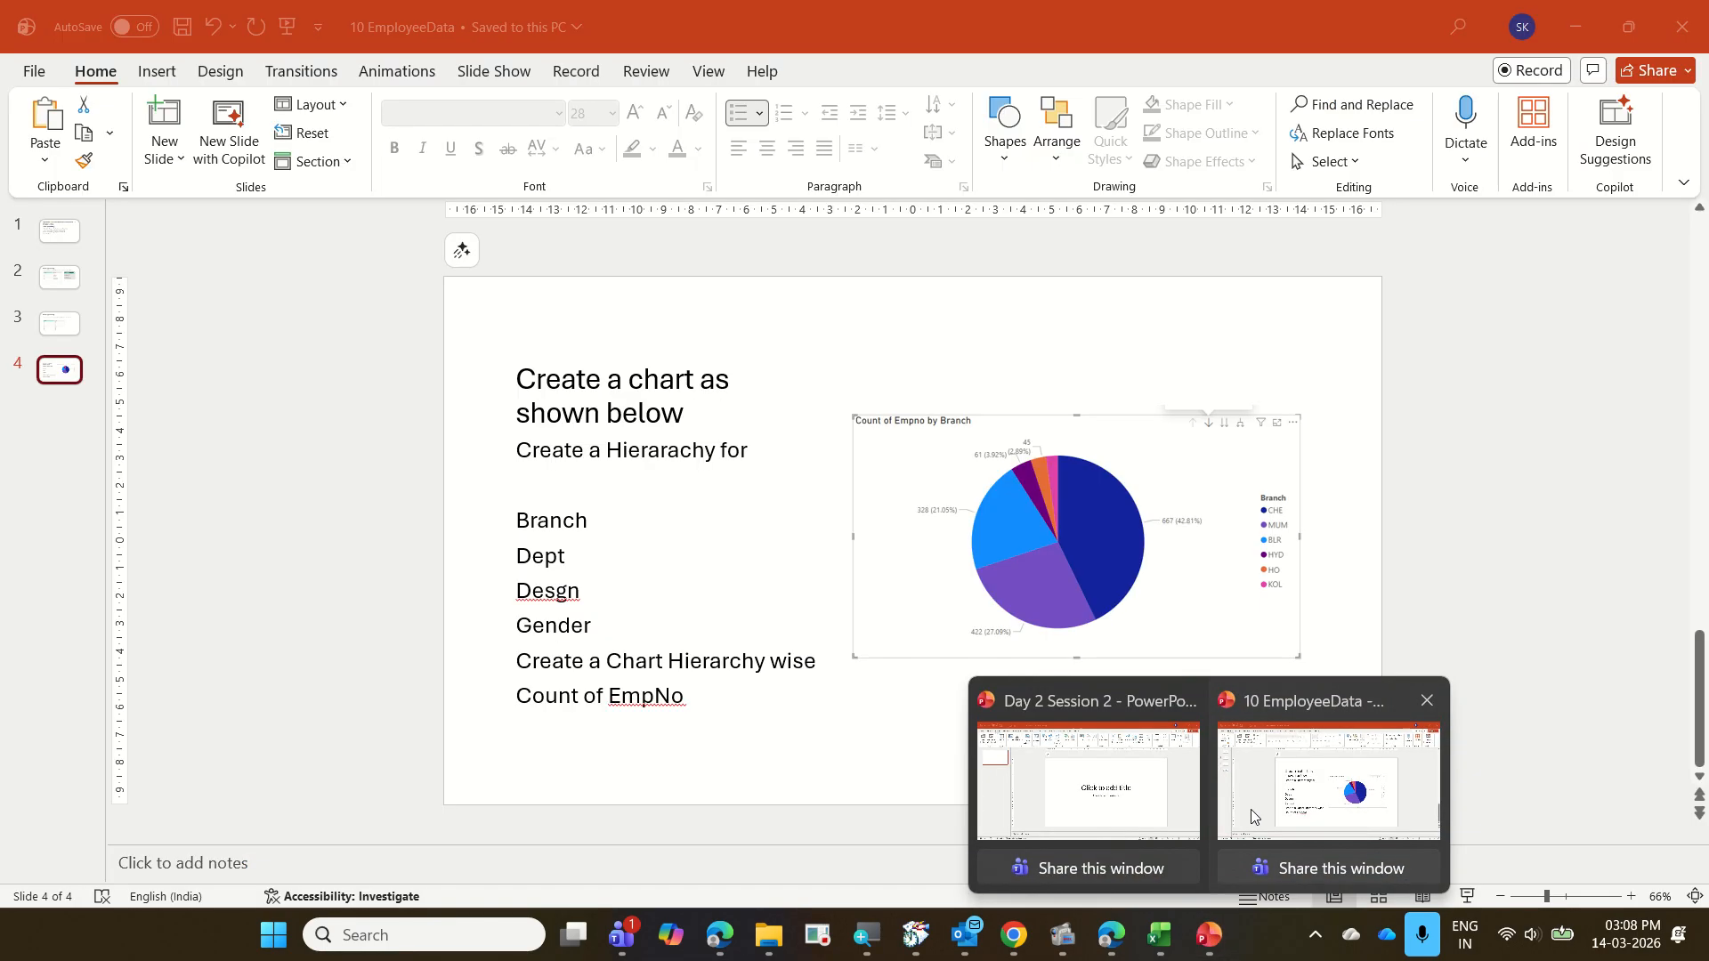
click(1250, 828)
click(1034, 747)
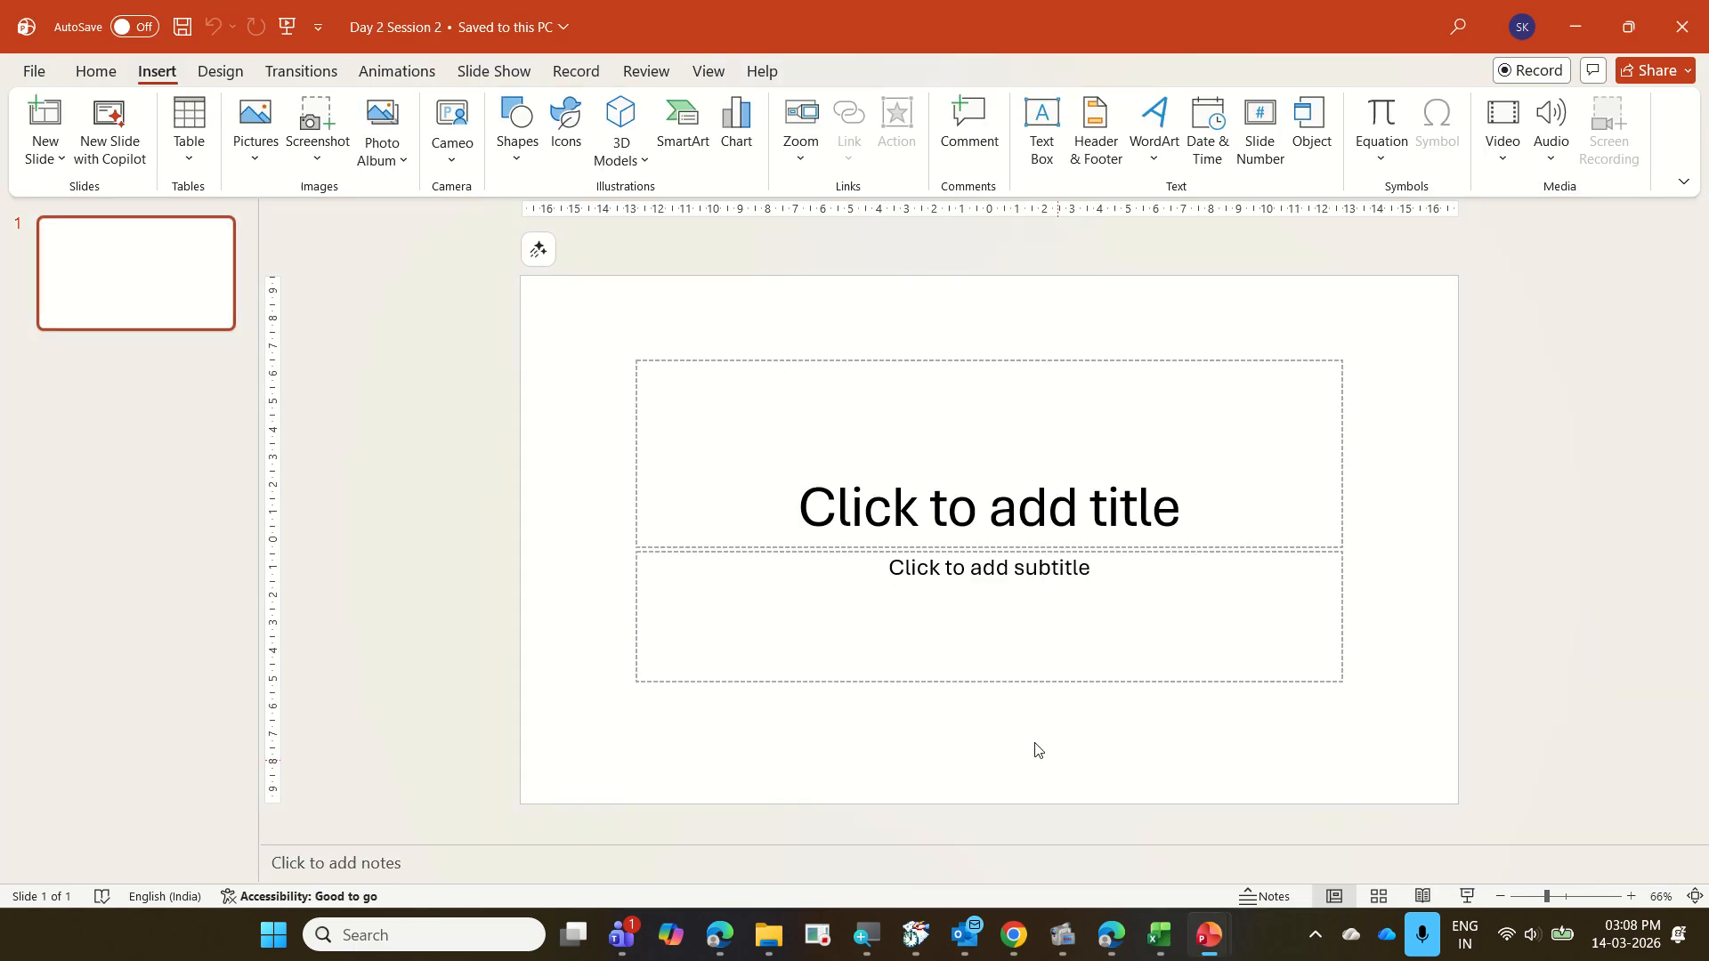